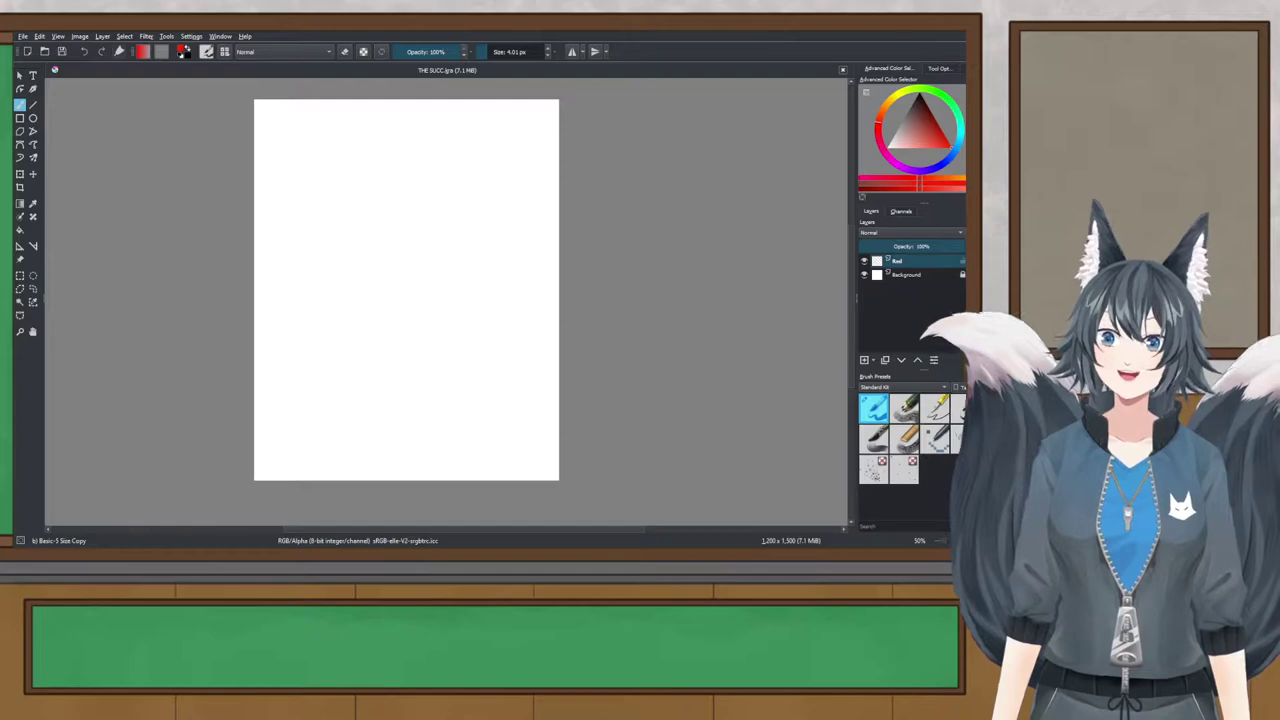
Step: Show the tool options and activate the Reference Images tool
left_click_drag(437, 220, 443, 221)
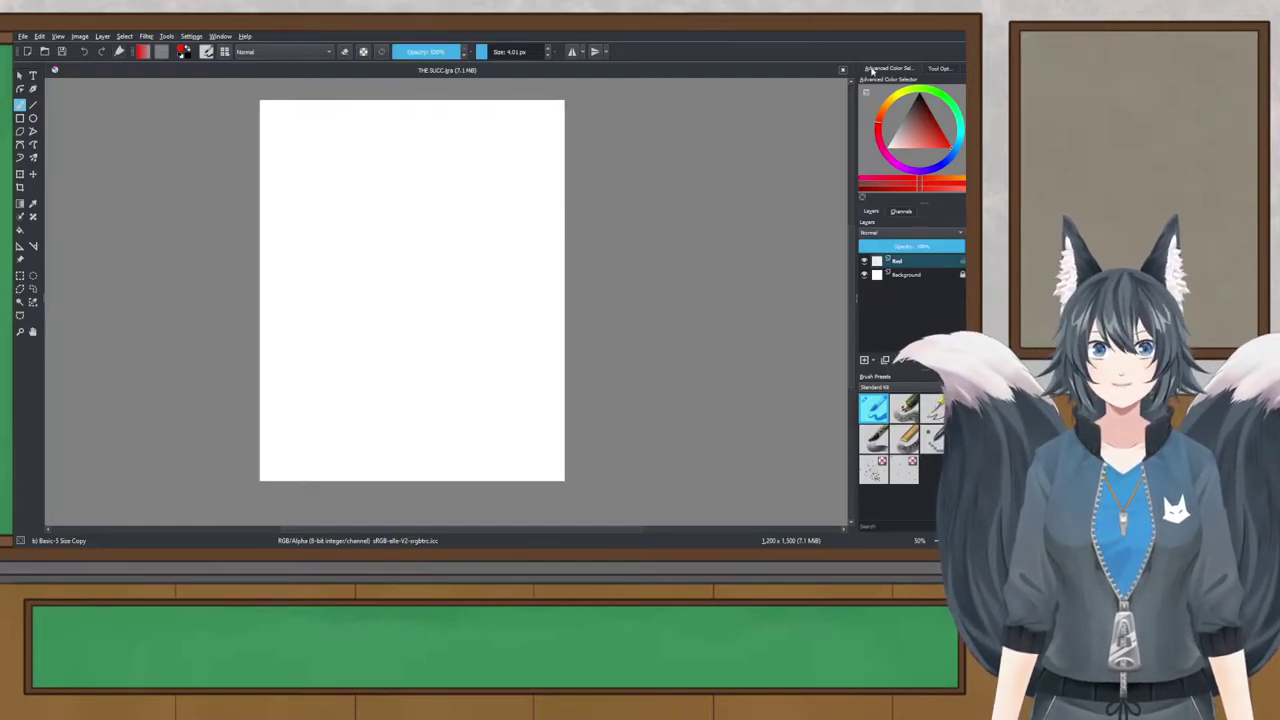
left_click(945, 71)
left_click(903, 69)
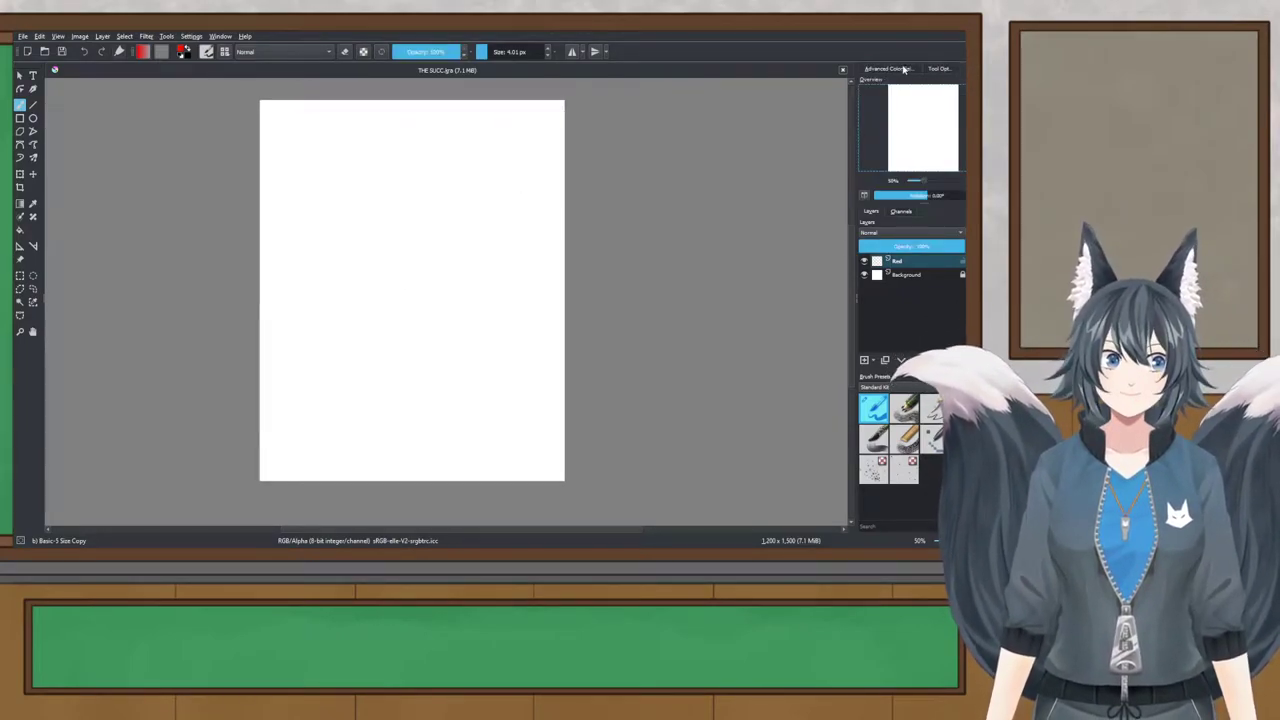
left_click(932, 69)
left_click(19, 259)
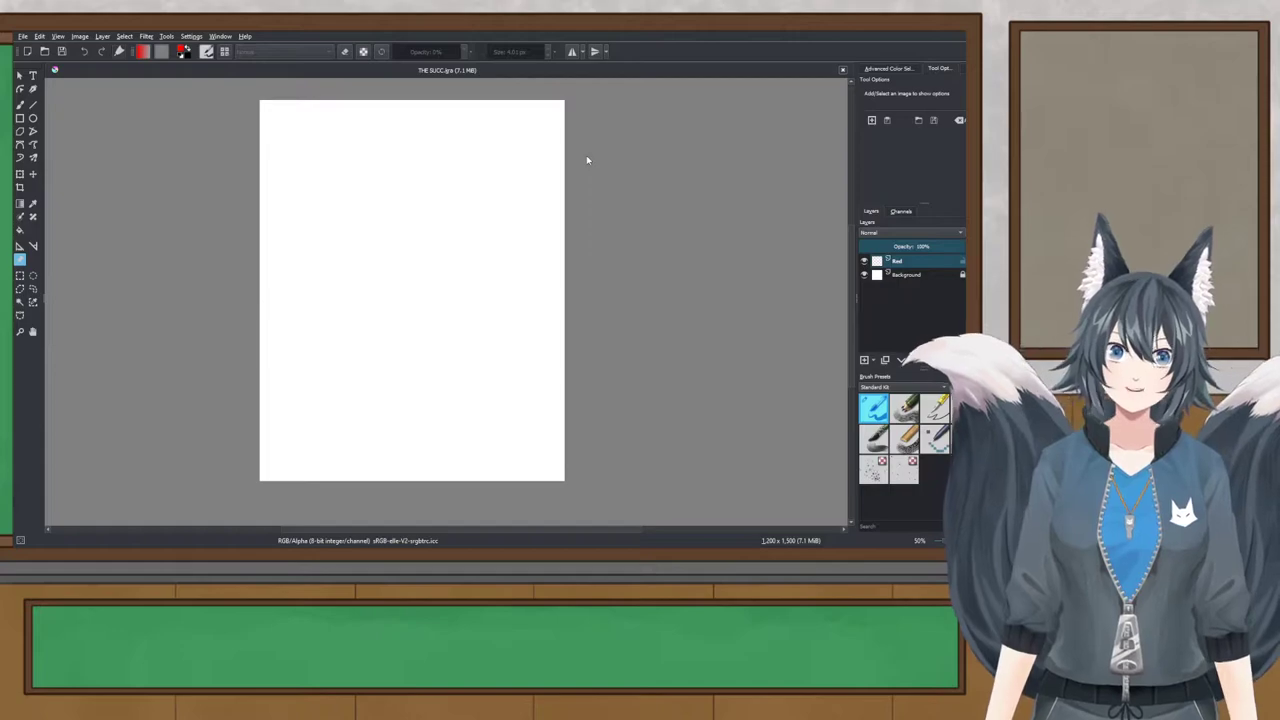
Step: Paste the picture of the red-haired horned girl in a dark turtleneck as a reference image beside the canvas's right edge
key("ctrl+shift+r")
left_click(385, 214)
left_click_drag(385, 214, 703, 240)
left_click_drag(526, 195, 332, 212)
scroll(599, 204, "up", 1)
left_click(691, 206)
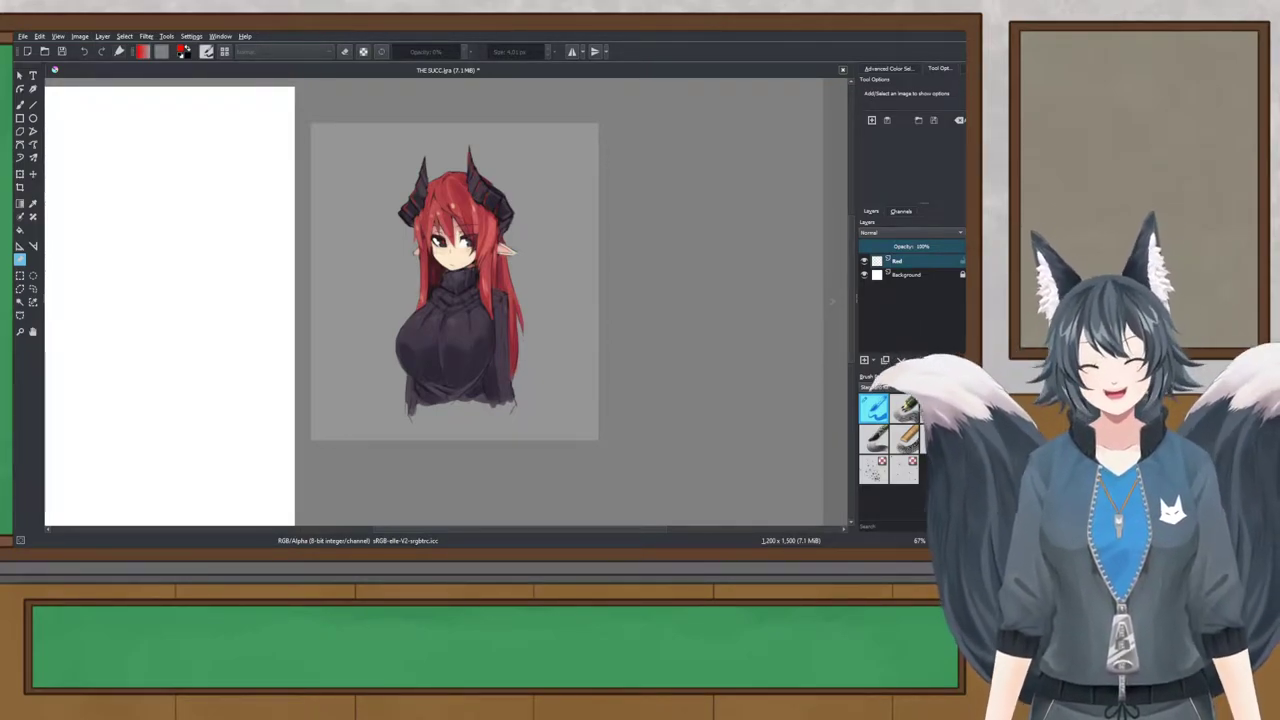
left_click_drag(296, 338, 457, 284)
scroll(300, 337, "down", 1)
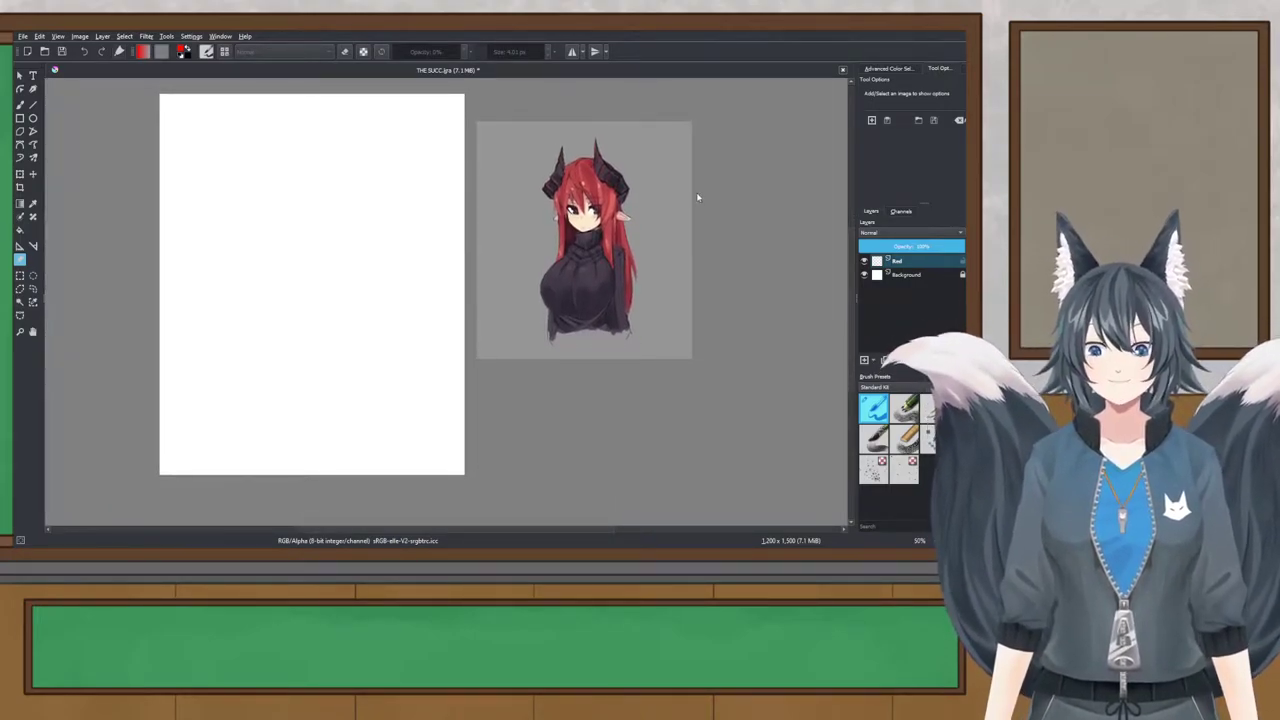
mouse_move(539, 285)
left_mouse_down()
mouse_move(456, 289)
mouse_move(548, 281)
mouse_move(538, 291)
left_mouse_up()
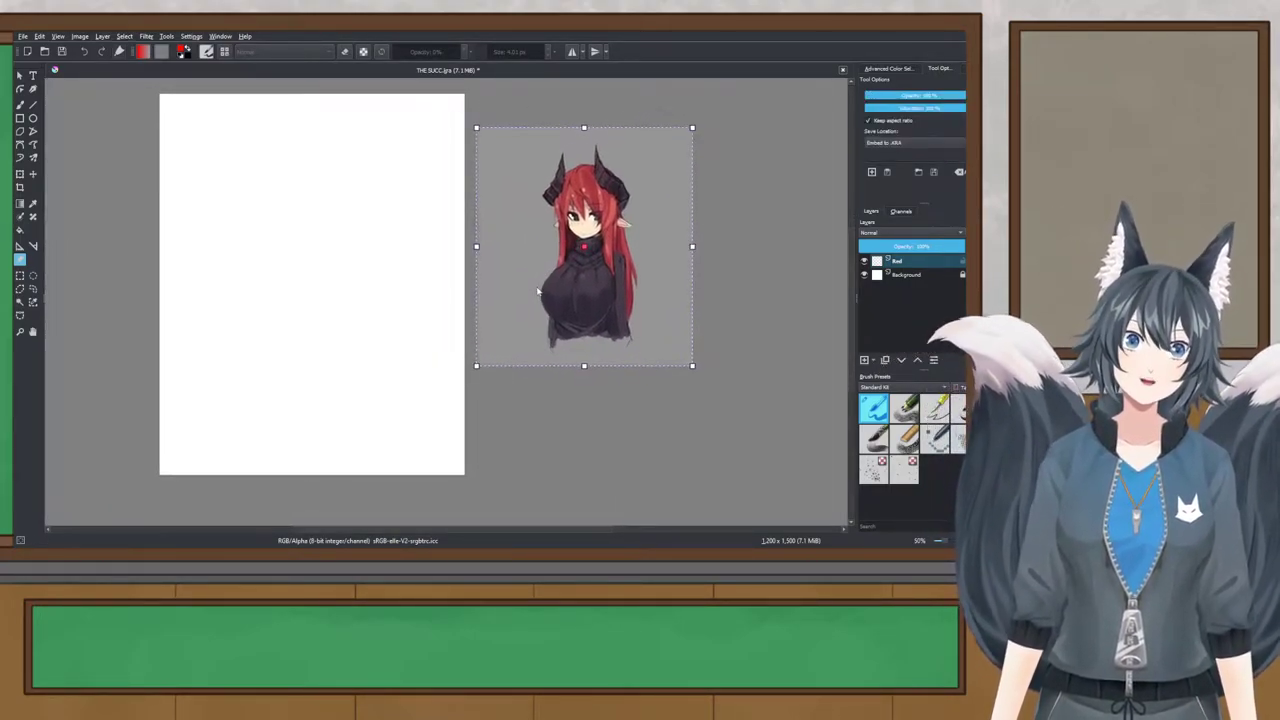
left_click(743, 234)
Step: Add the picture of the purple-haired girl in a pink sweater as a reference image along the canvas's left edge
scroll(743, 234, "up", 3)
scroll(657, 229, "down", 4)
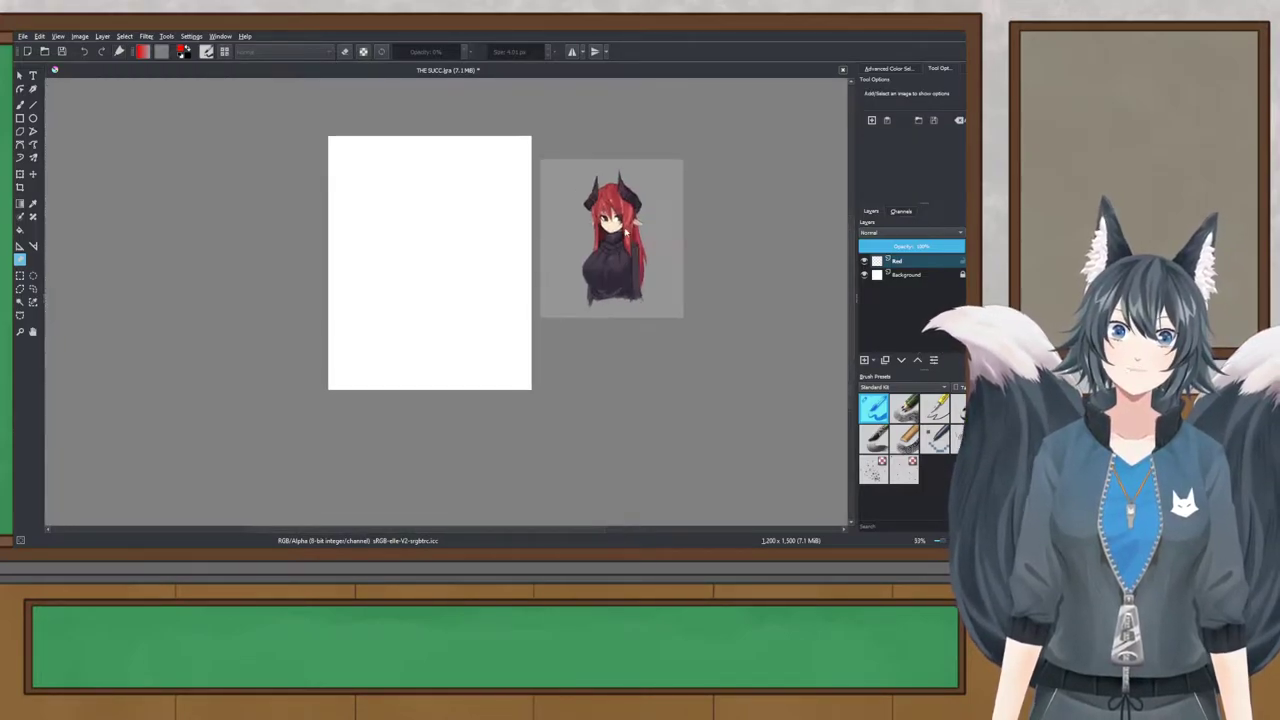
scroll(657, 226, "up", 1)
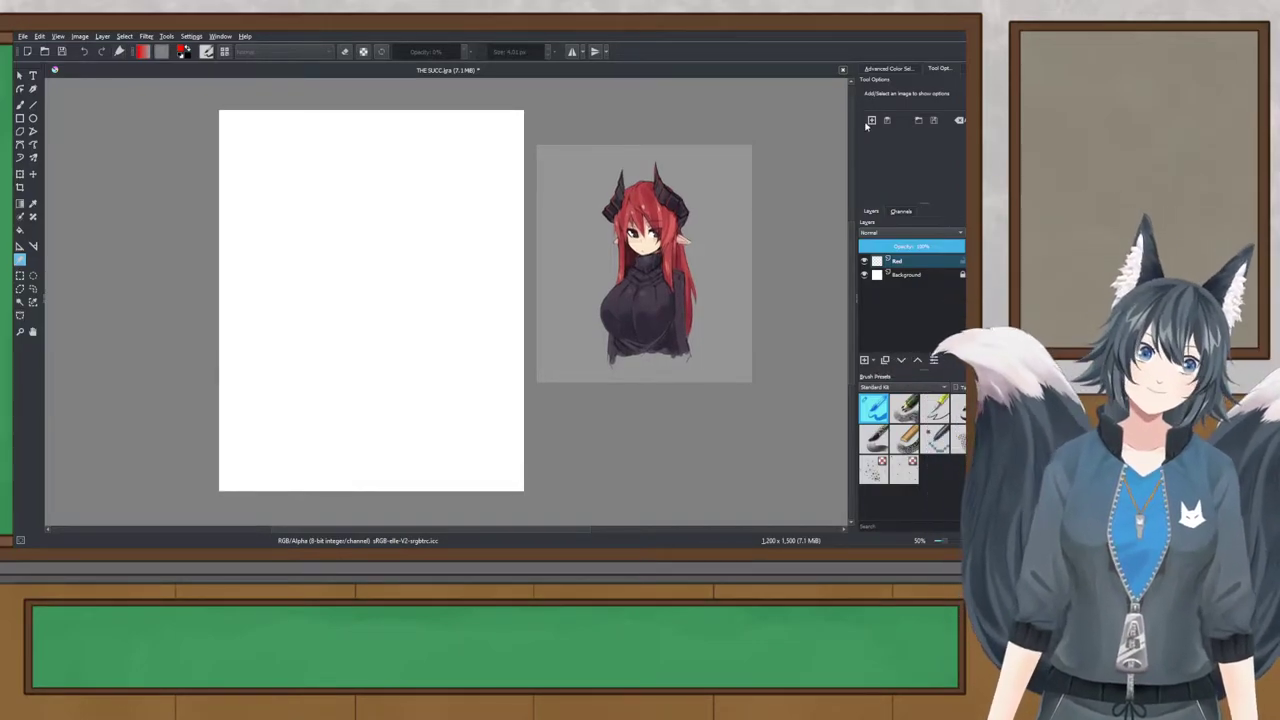
double_click(492, 177)
scroll(524, 172, "down", 1)
left_click_drag(413, 206, 266, 204)
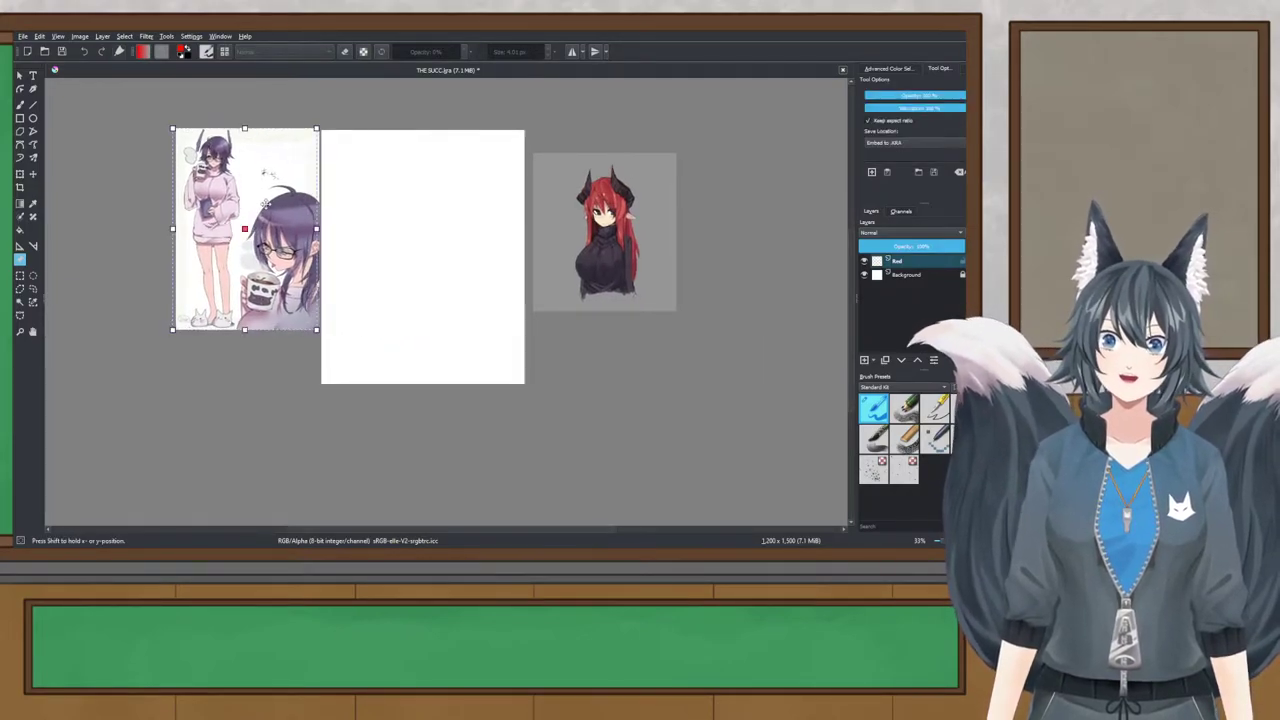
scroll(177, 186, "up", 2)
left_click(157, 217)
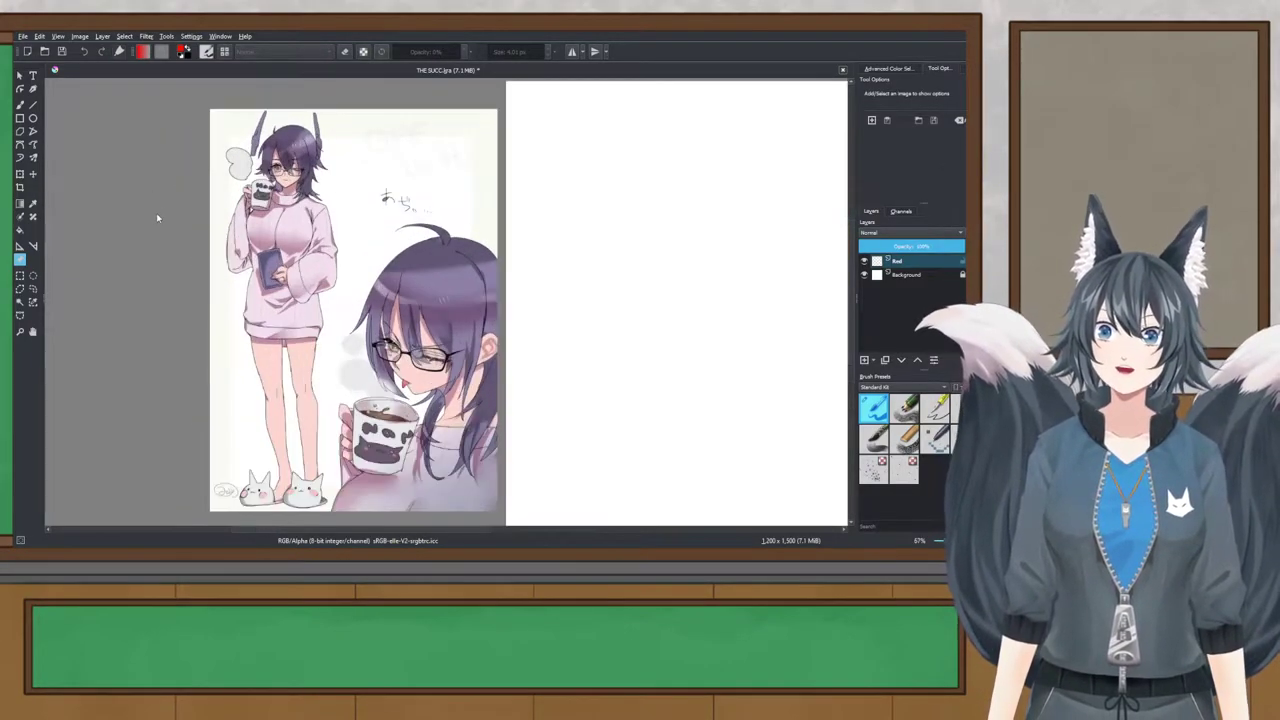
Step: Place the reference image of the black-haired girl in a white sweater to the right of the red-haired girl's reference
left_click_drag(157, 217, 183, 211)
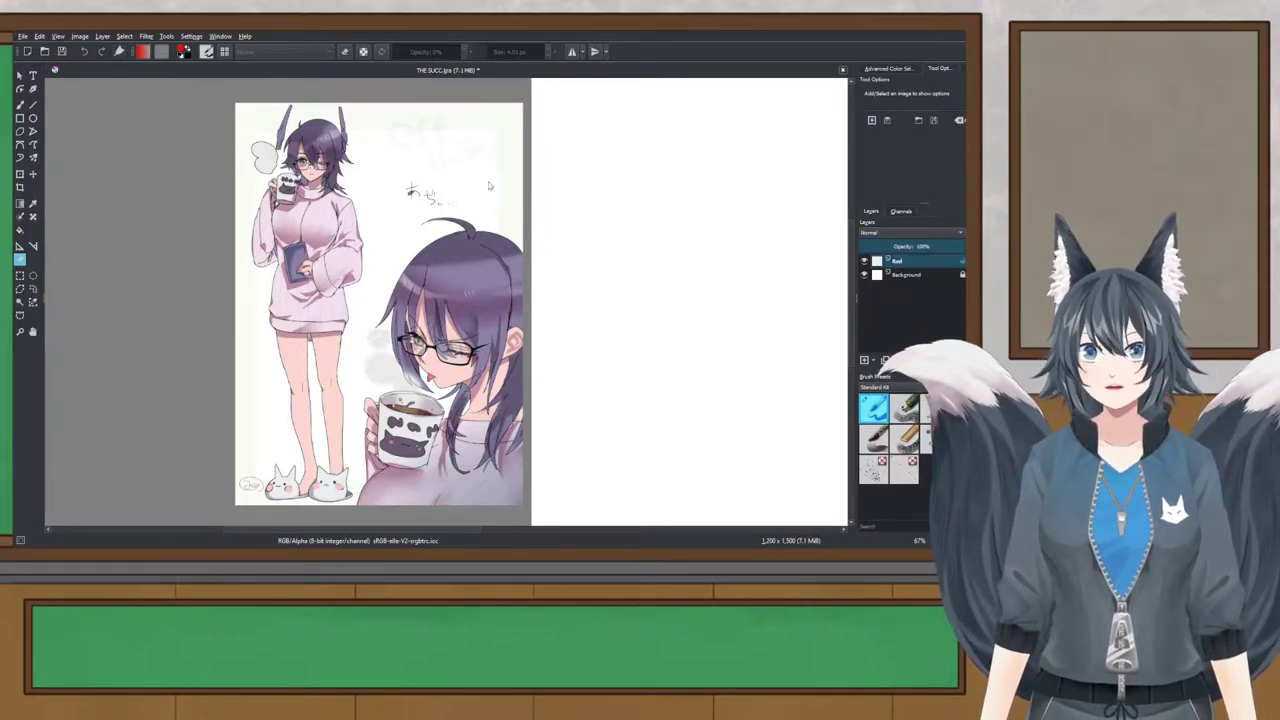
scroll(531, 178, "down", 2)
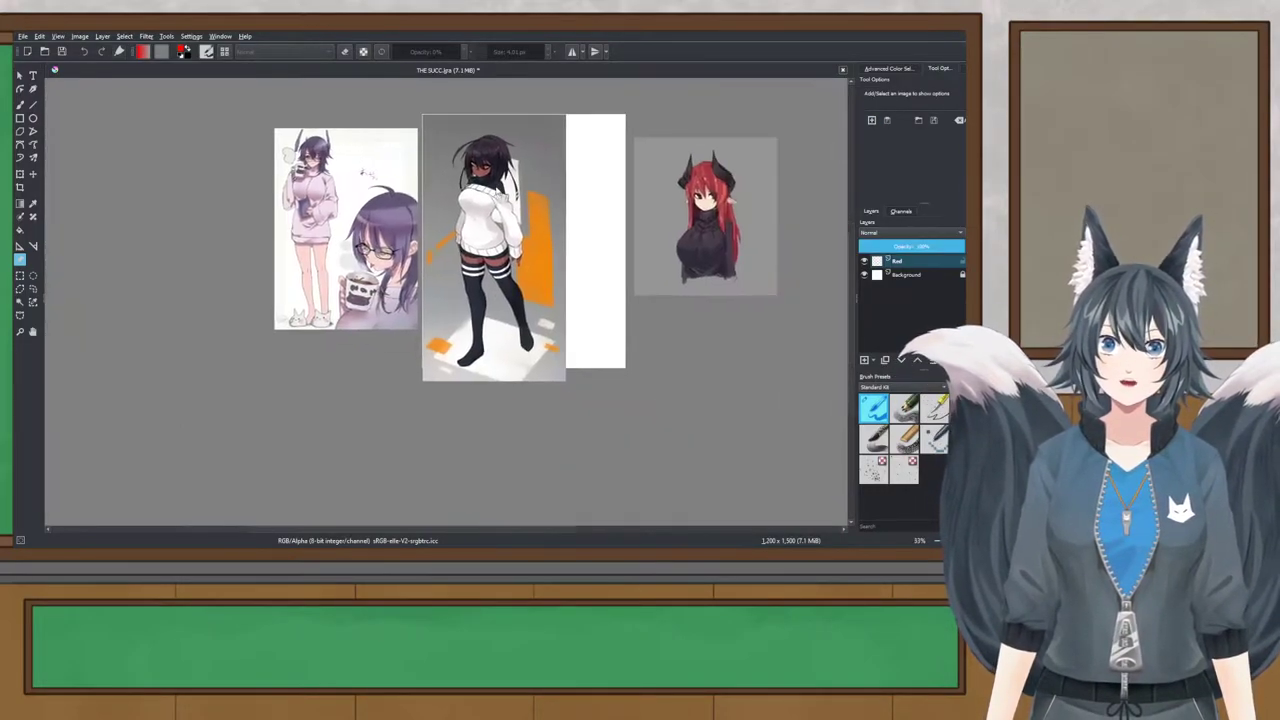
left_click(513, 262)
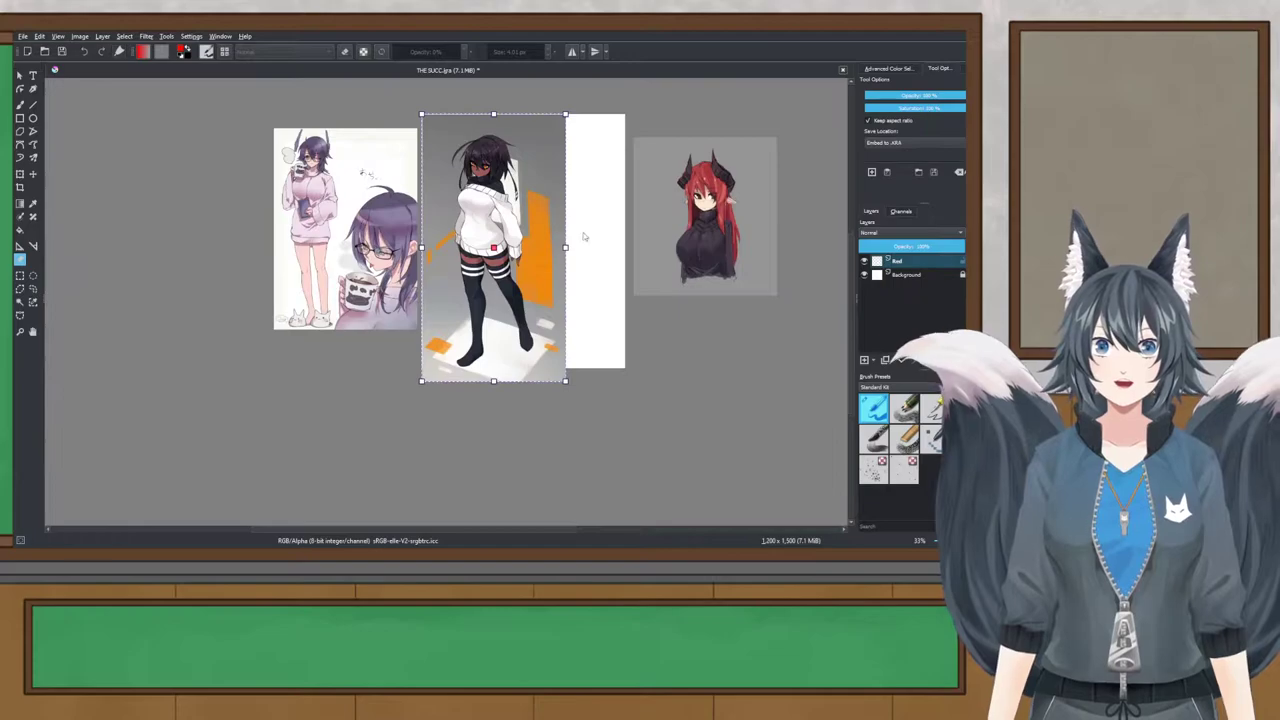
left_click_drag(586, 238, 428, 323)
left_click_drag(353, 297, 622, 265)
scroll(622, 265, "up", 1)
left_click(689, 278)
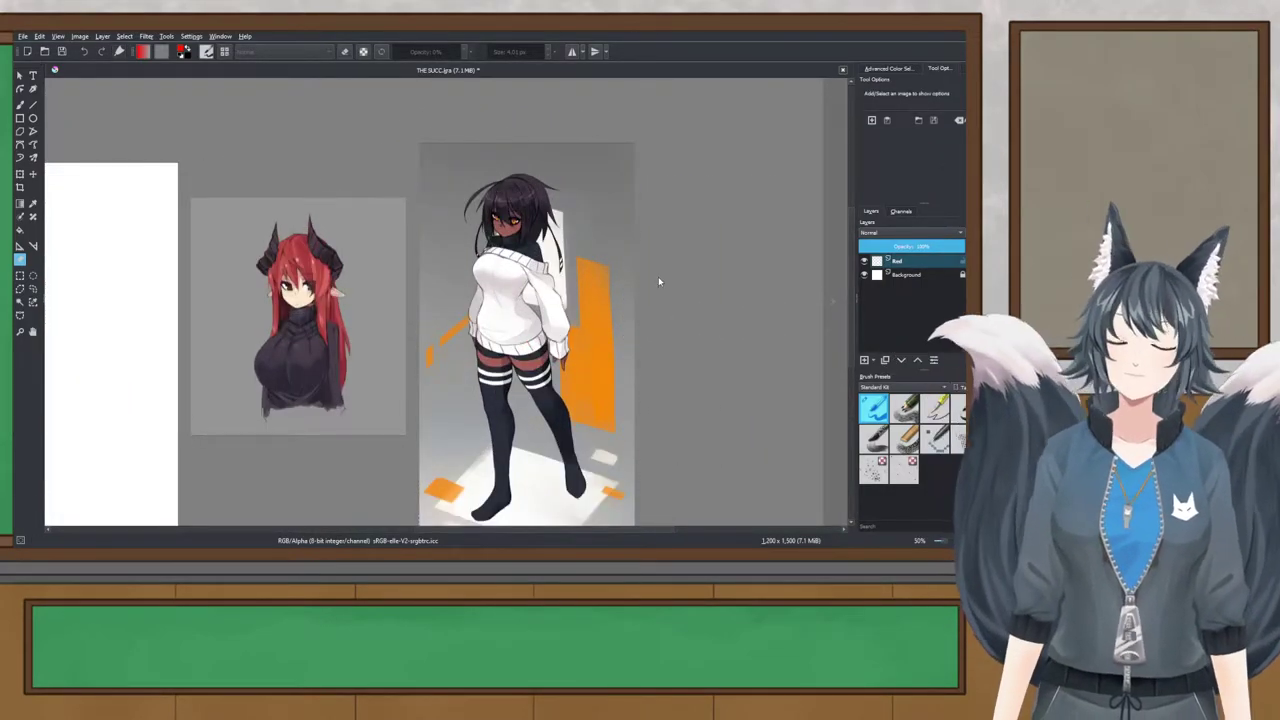
Step: Scale down the white-sweater reference image with its aspect ratio kept
left_click(624, 360)
scroll(637, 405, "down", 1)
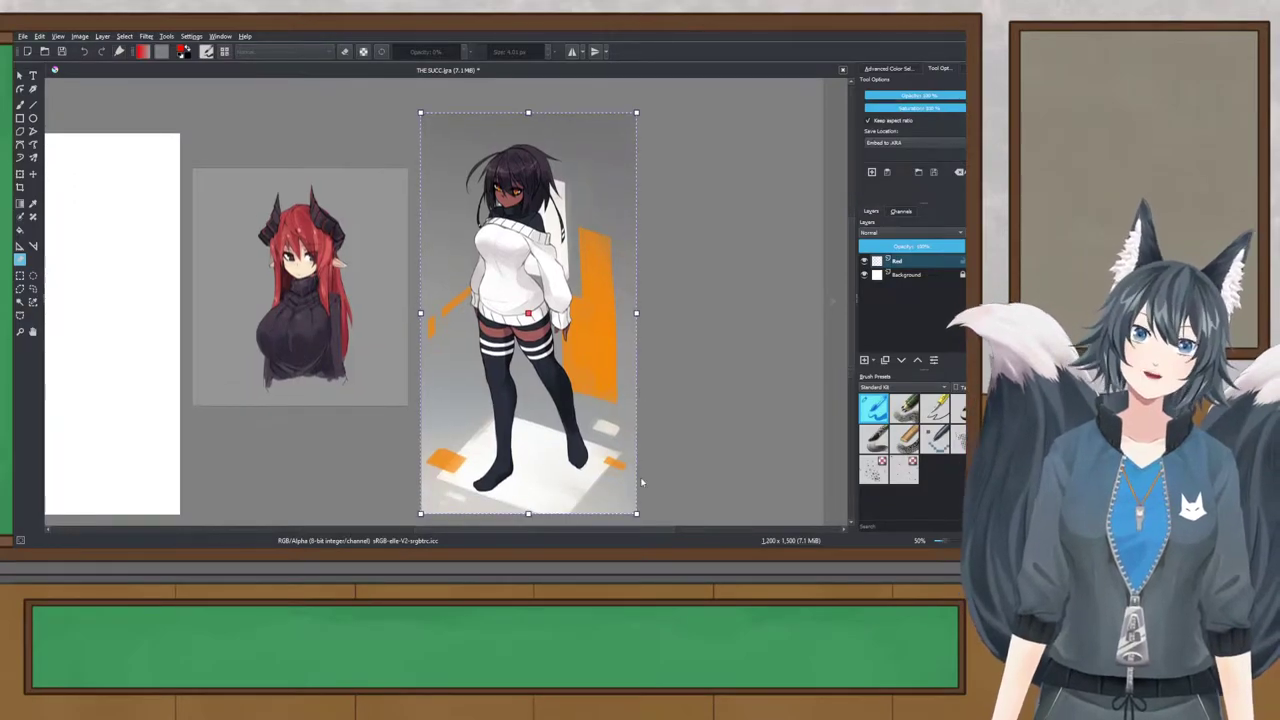
left_click_drag(634, 512, 595, 437)
left_click(598, 236)
Step: Review the reference images placed on both sides of the canvas
scroll(596, 235, "up", 1)
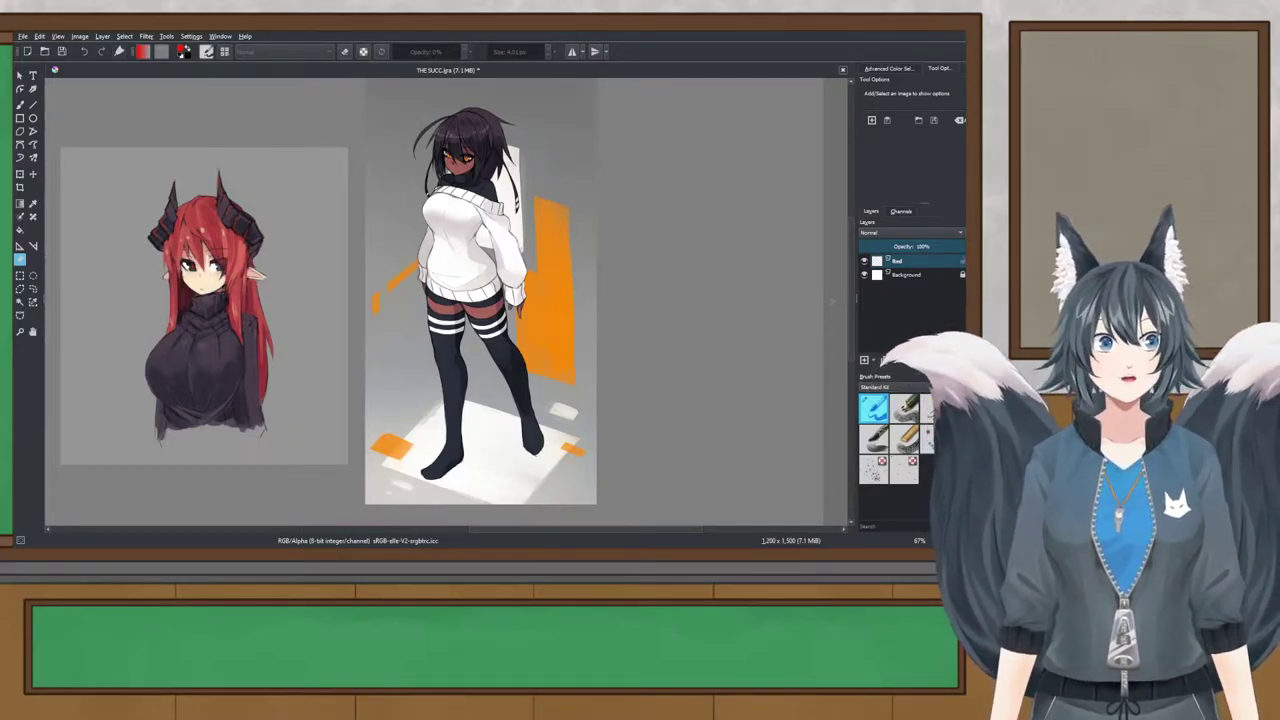
left_click_drag(354, 254, 580, 217)
scroll(451, 231, "down", 1)
scroll(433, 302, "up", 1)
left_click_drag(433, 302, 808, 306)
left_click_drag(415, 280, 404, 309)
scroll(566, 320, "down", 1)
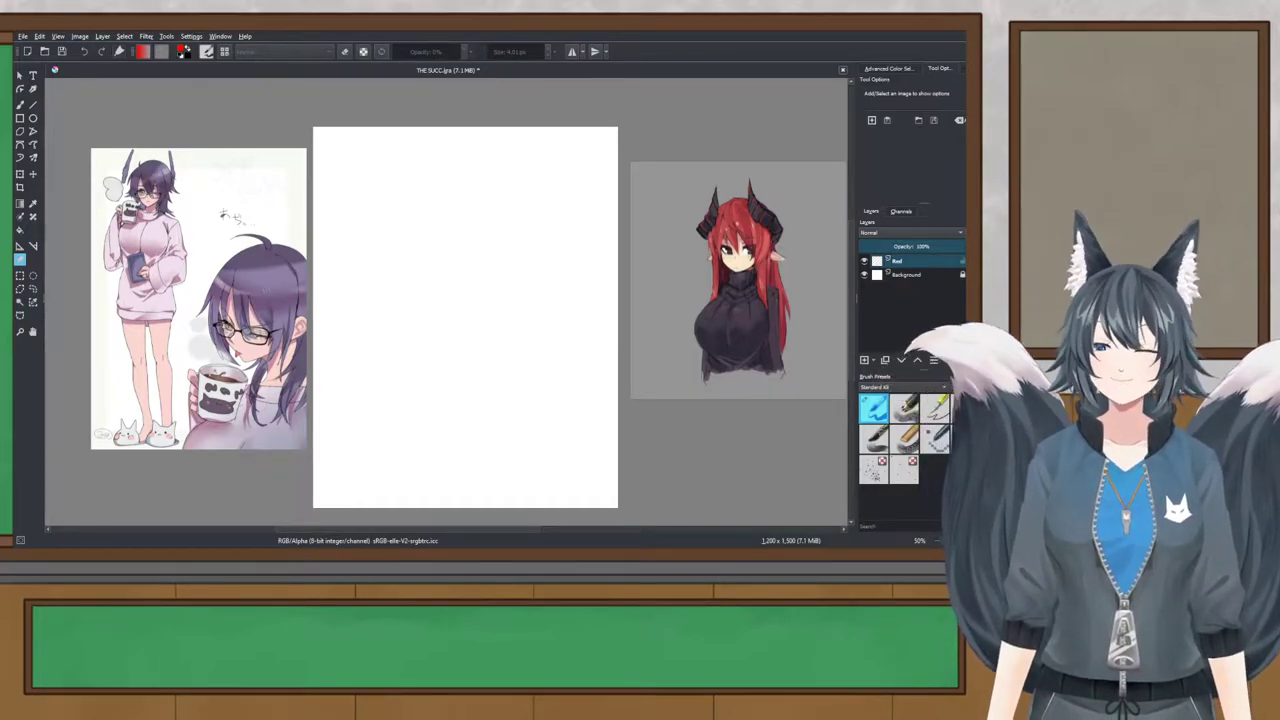
Step: Paste the picture of the winged red-haired girl in a white coat as a reference below the dark-turtleneck reference
left_click(21, 260)
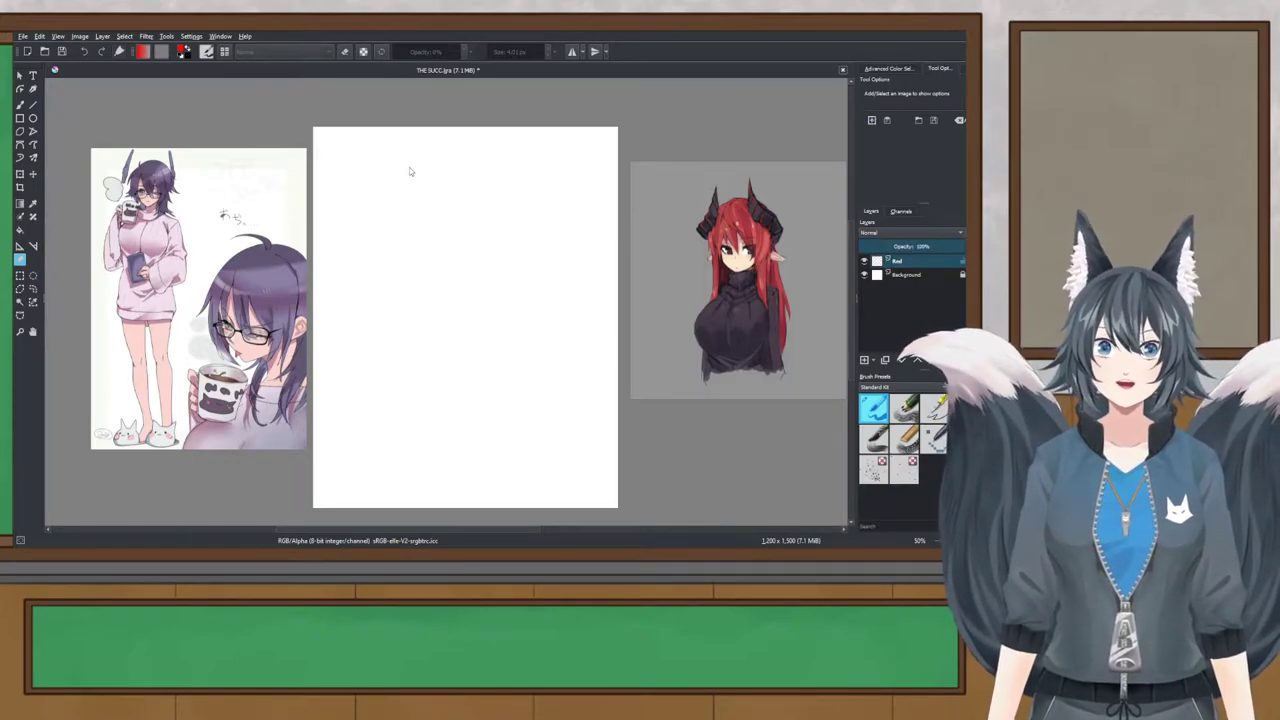
key("ctrl+v")
scroll(383, 157, "down", 2)
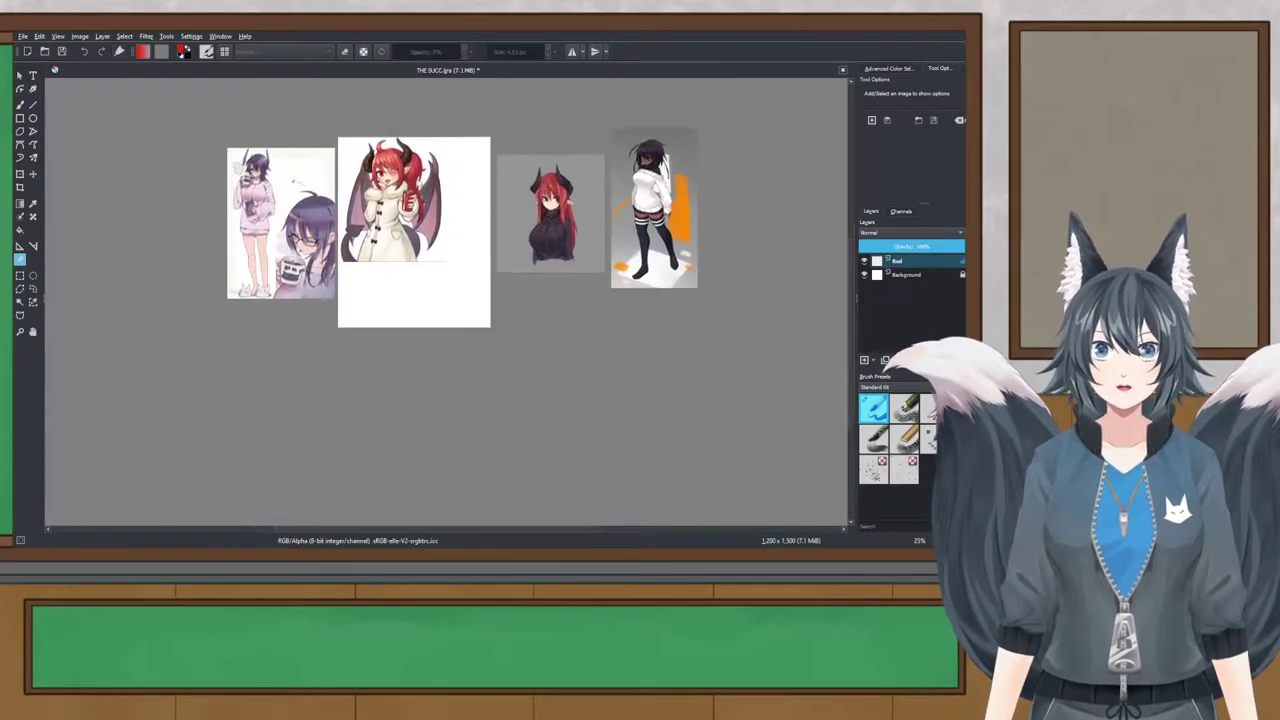
left_click_drag(440, 225, 601, 363)
scroll(651, 323, "up", 5)
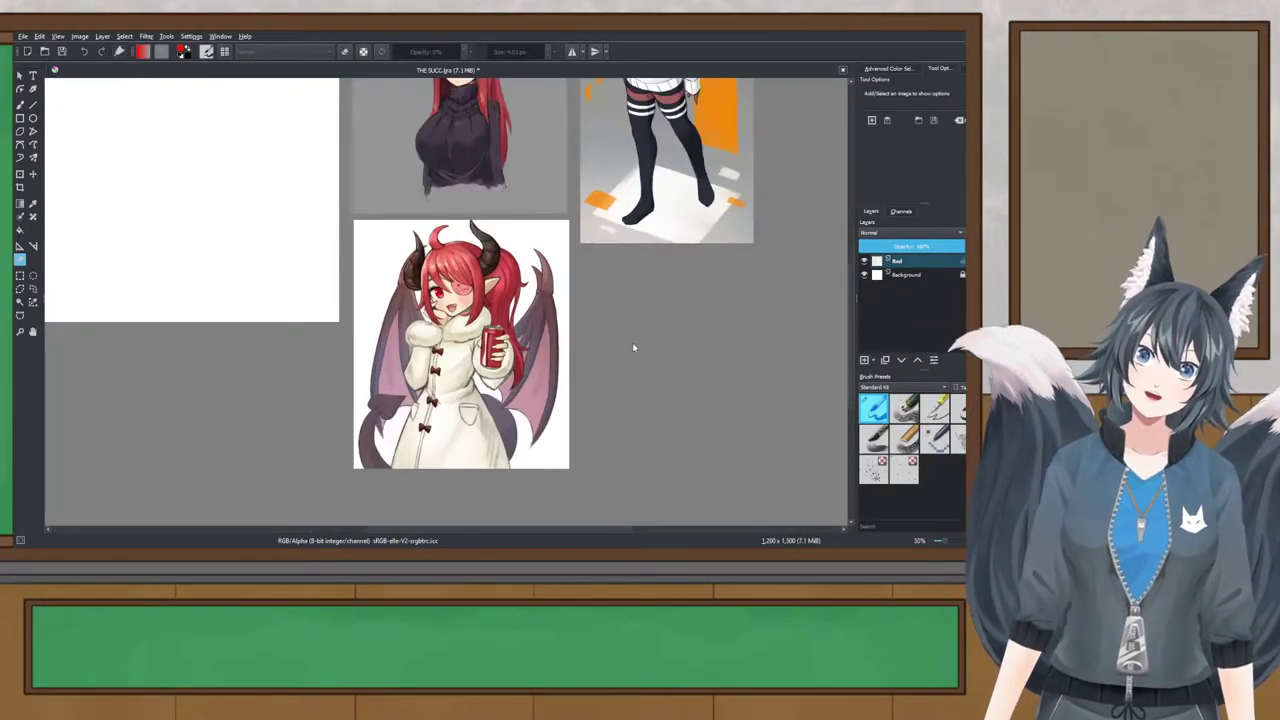
scroll(508, 360, "down", 3)
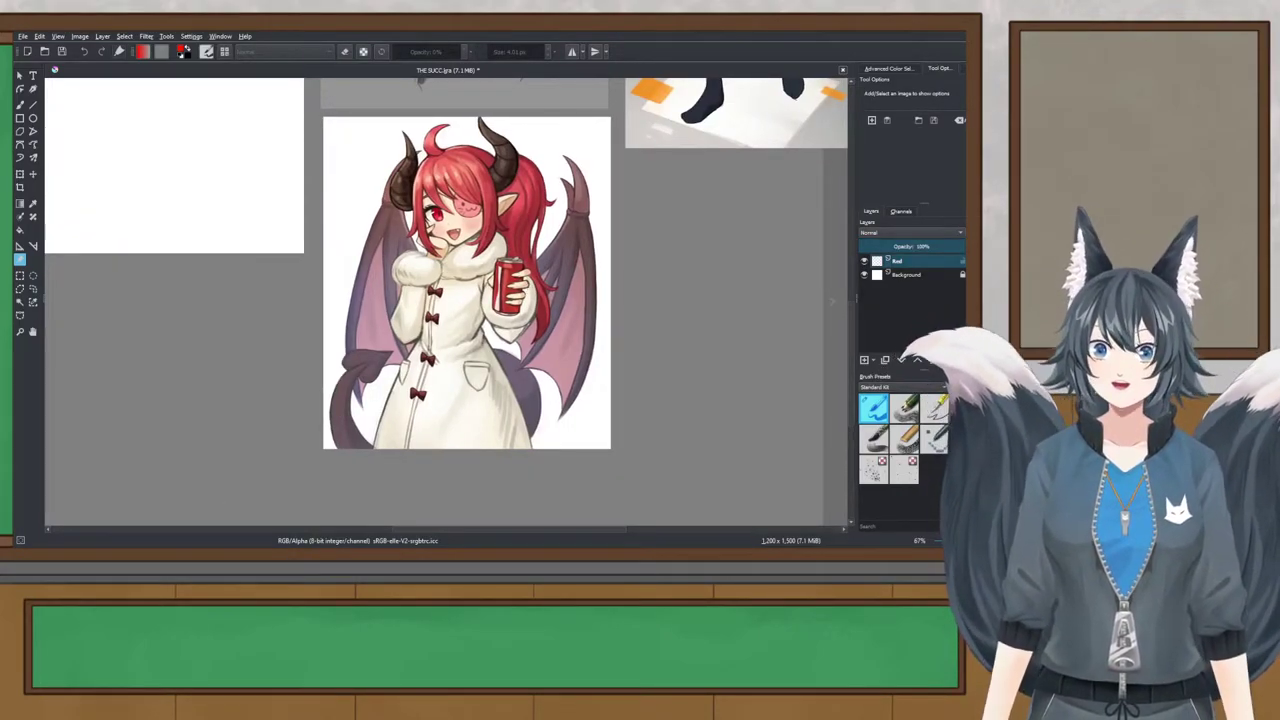
scroll(352, 420, "down", 3)
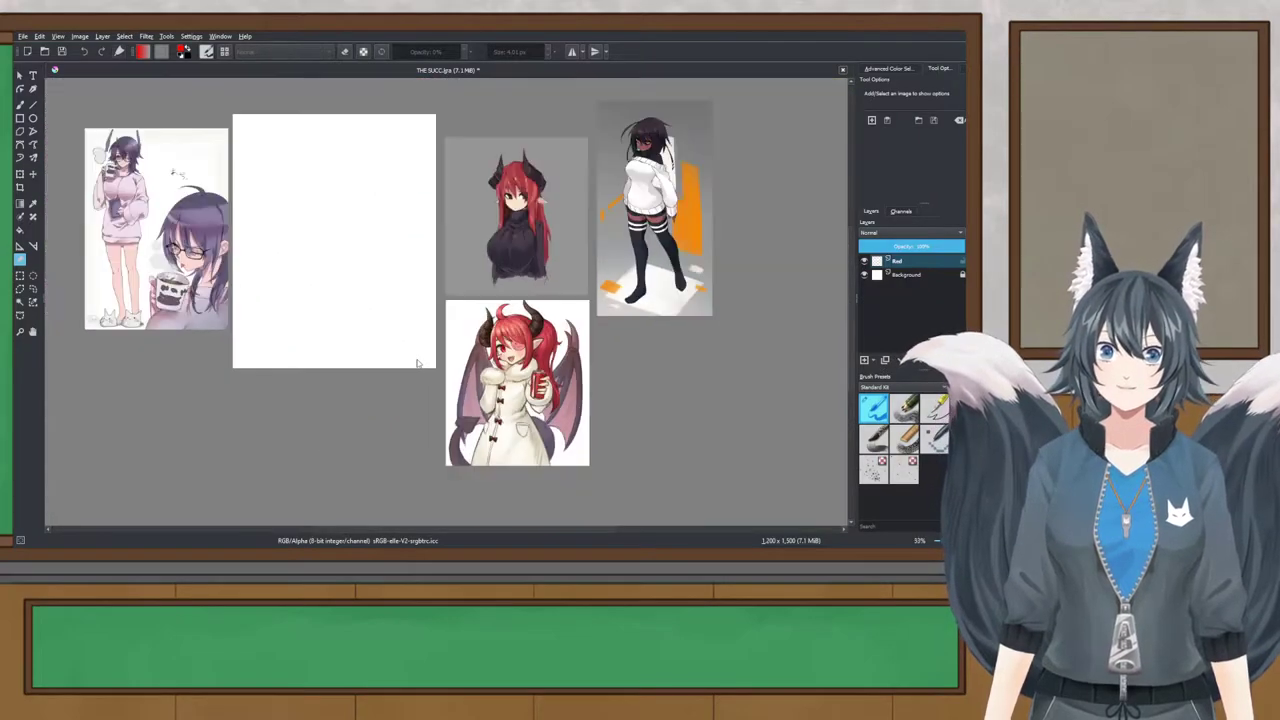
left_click_drag(418, 363, 406, 370)
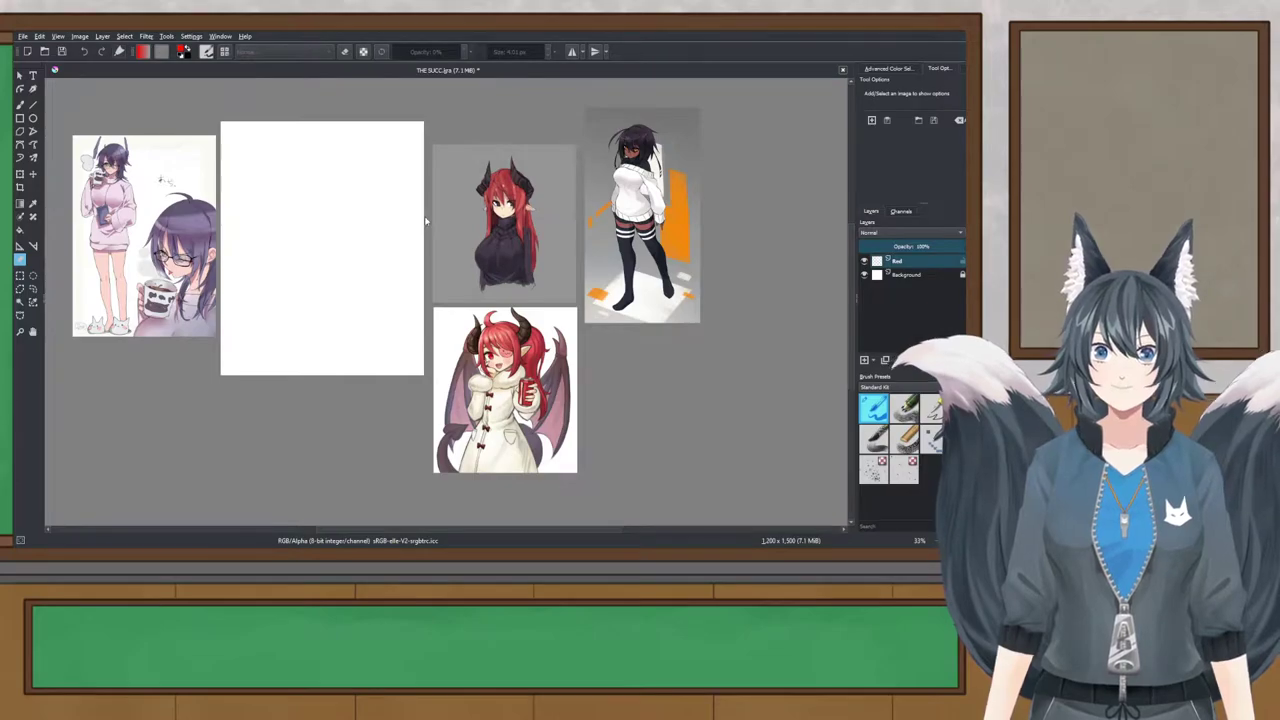
Step: Add the picture of the blonde horned girl with glasses as a reference to the left of the purple-haired girl's reference
double_click(423, 184)
left_click_drag(389, 249, 411, 251)
left_click(320, 313)
left_click_drag(320, 313, 143, 318)
left_click_drag(158, 246, 398, 317)
scroll(324, 266, "up", 2)
scroll(377, 311, "down", 1)
left_click(605, 243)
left_click(733, 317)
Step: Examine the whole arrangement of references around the canvas, including the sweaters and horns in the pictures on the canvas's left side
scroll(602, 274, "down", 2)
left_click_drag(830, 268, 555, 232)
scroll(662, 231, "up", 2)
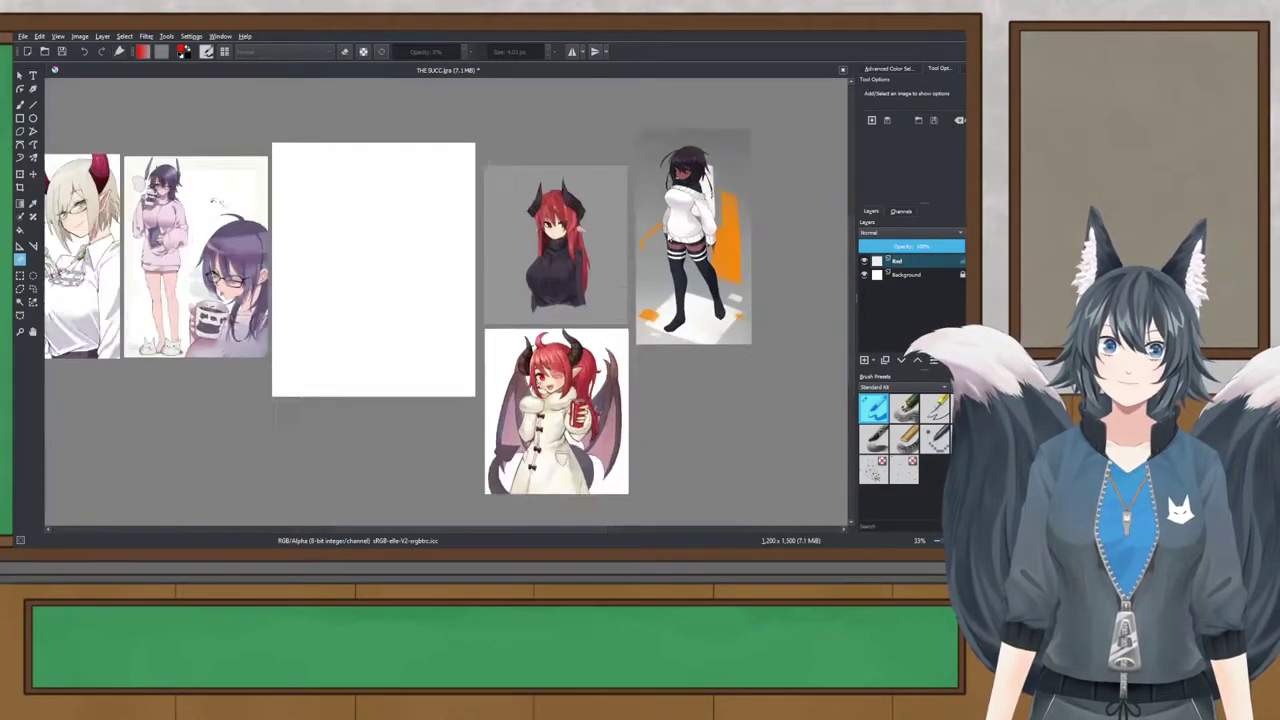
scroll(549, 343, "down", 1)
left_click_drag(545, 365, 511, 282)
scroll(507, 320, "up", 1)
scroll(331, 312, "down", 3)
left_click_drag(331, 312, 551, 342)
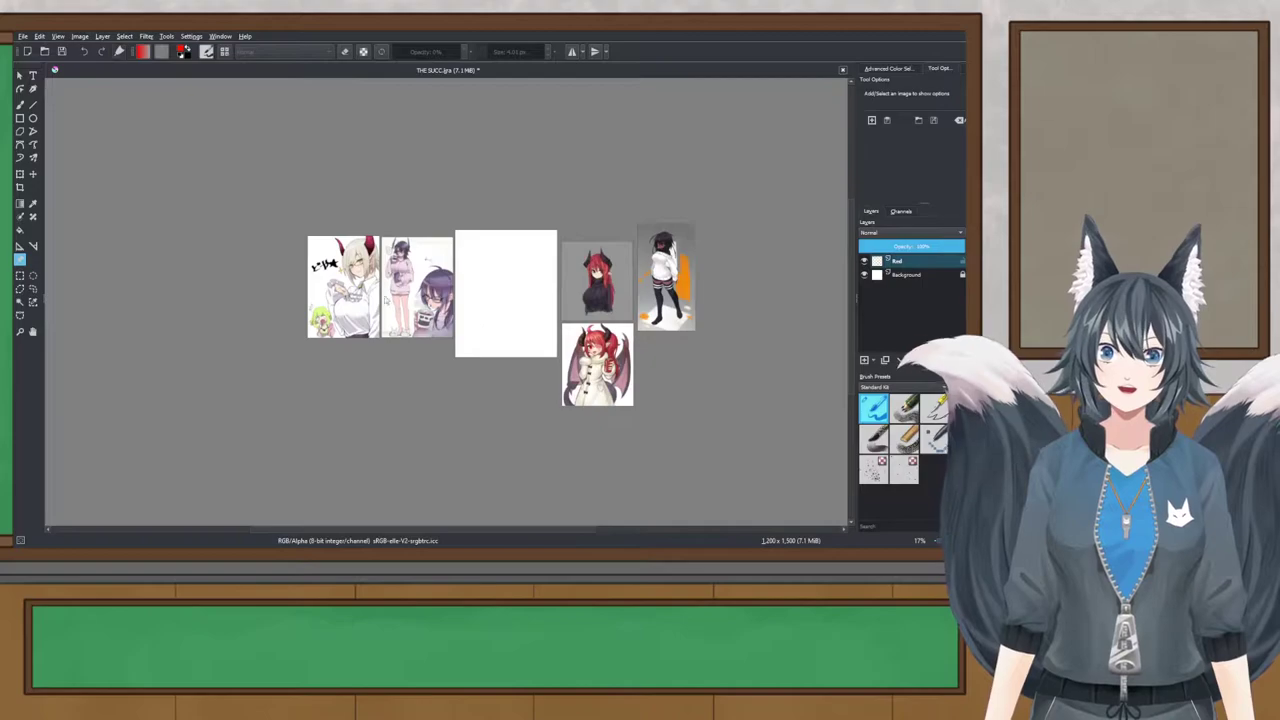
scroll(374, 294, "up", 3)
mouse_move(374, 295)
left_mouse_down()
mouse_move(380, 334)
mouse_move(392, 287)
left_mouse_up()
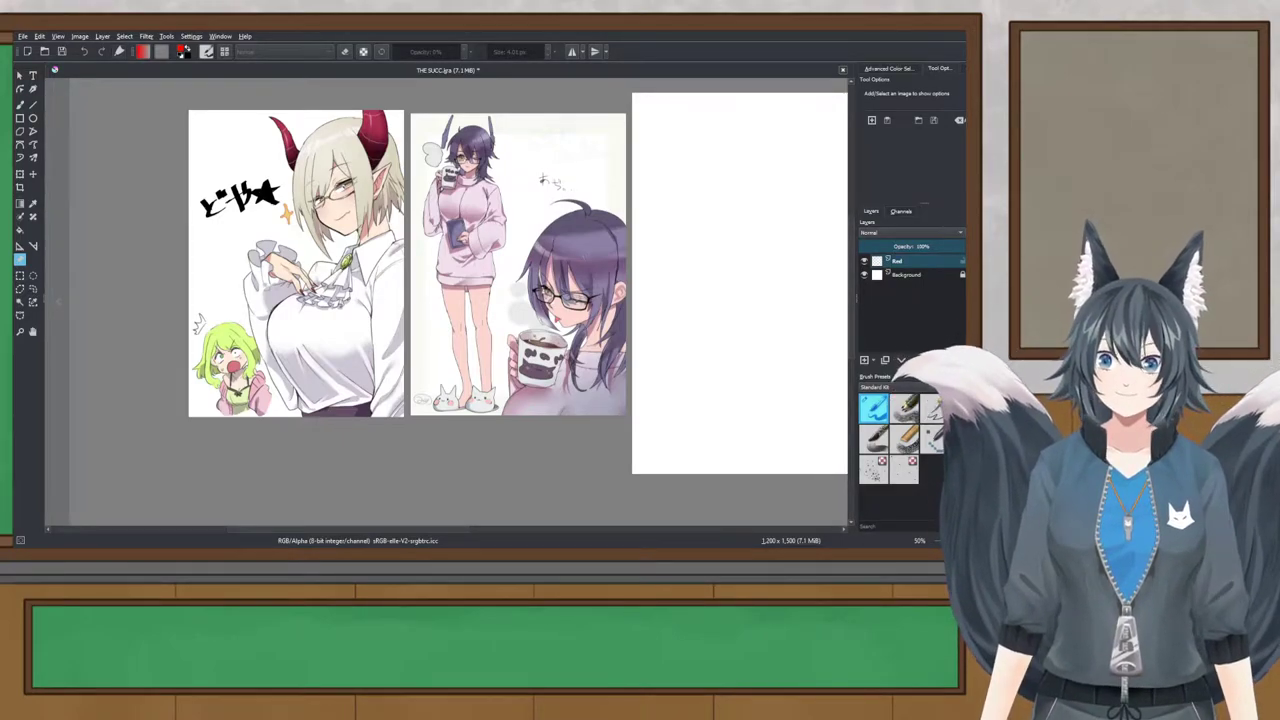
left_click_drag(540, 350, 156, 348)
mouse_move(342, 309)
left_mouse_down()
mouse_move(322, 331)
mouse_move(332, 267)
mouse_move(352, 310)
left_mouse_up()
scroll(324, 329, "down", 1)
scroll(333, 267, "up", 1)
Step: Paste the black-and-white ink sketch of the horned girl as a reference above the purple-haired girl's reference
left_click(870, 121)
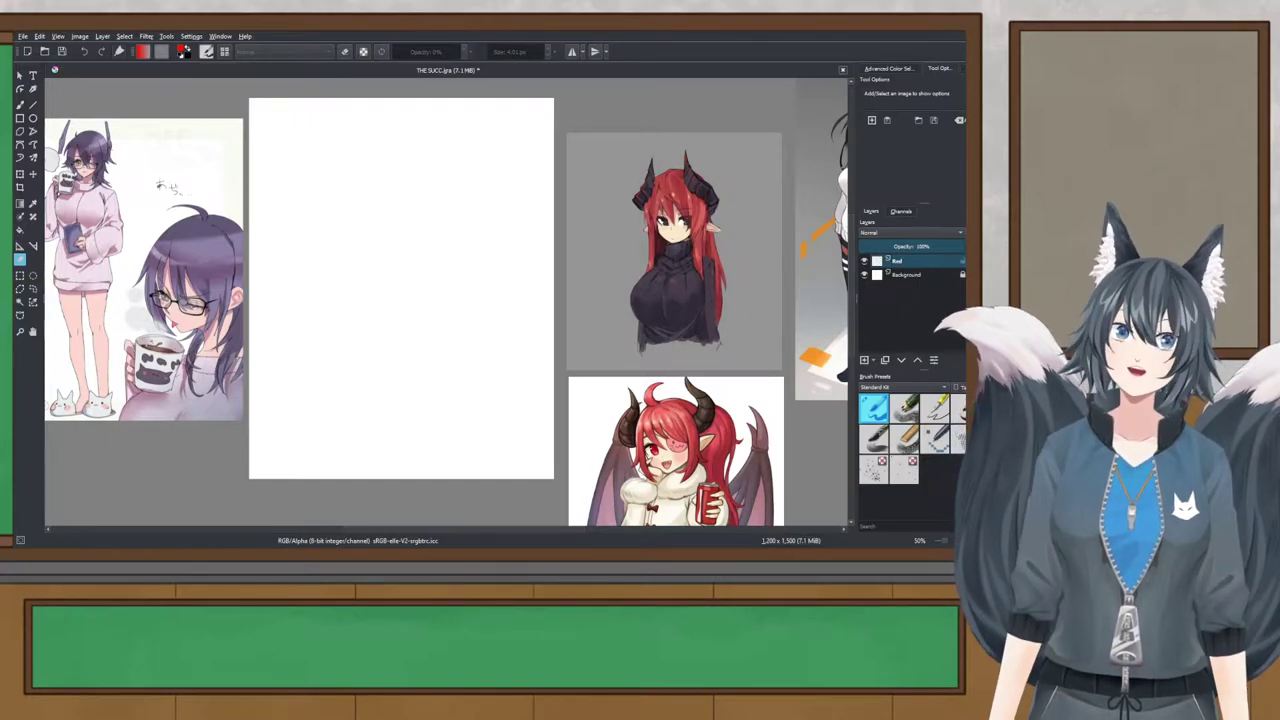
scroll(275, 326, "down", 2)
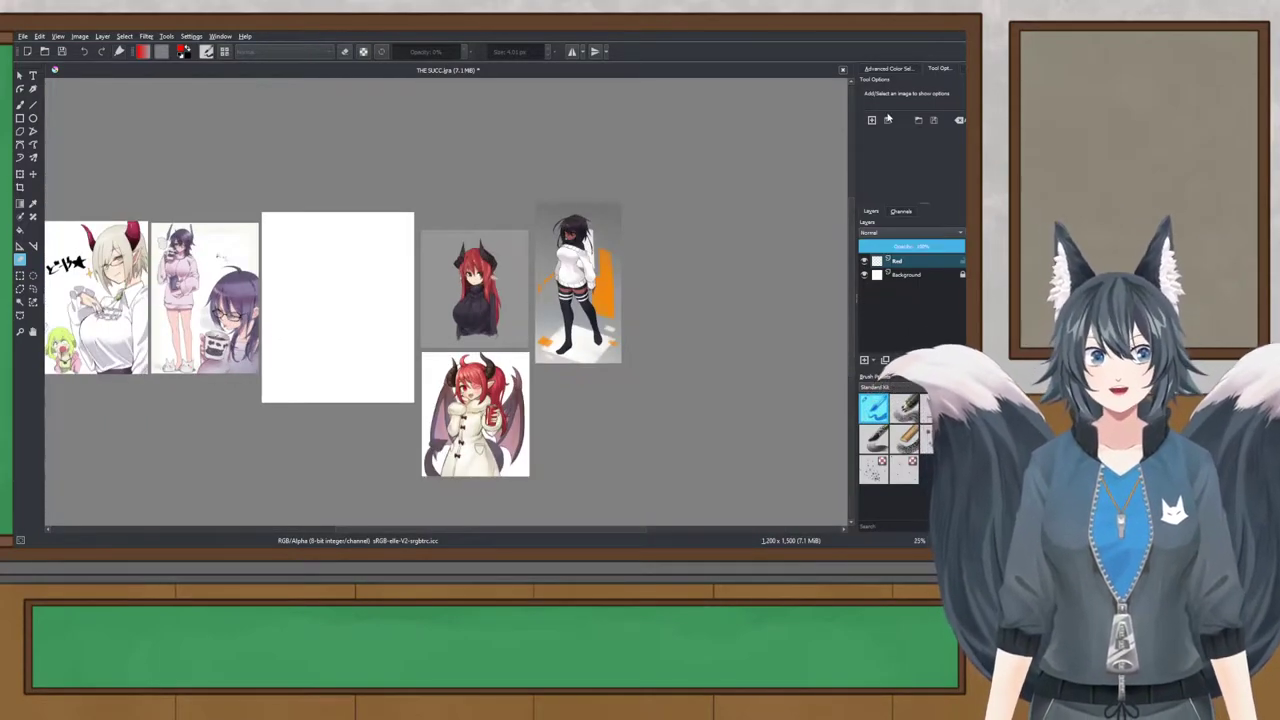
left_click(887, 120)
scroll(254, 278, "up", 2)
left_click(325, 190)
left_click_drag(319, 169, 150, 121)
left_click_drag(342, 220, 397, 229)
scroll(260, 220, "up", 2)
scroll(365, 300, "down", 1)
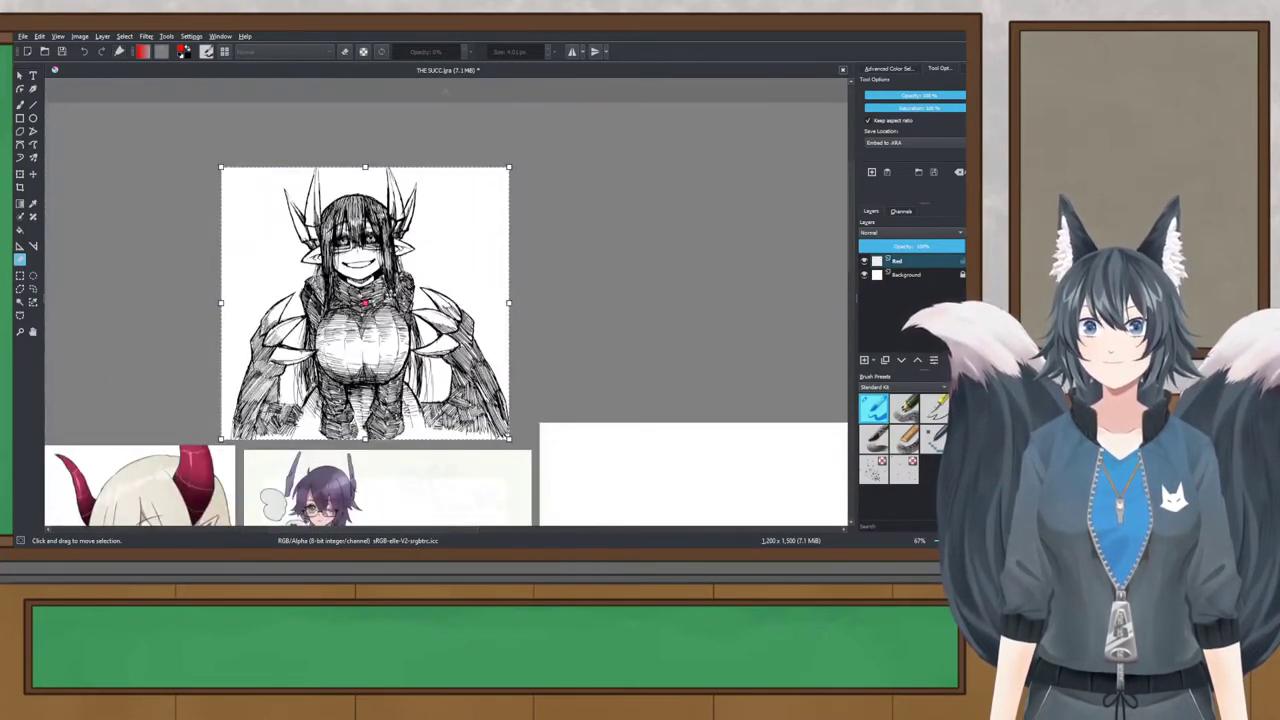
left_click(567, 218)
Step: Switch back to the Freehand Brush tool with the Advanced Color Selector shown, and save the document
left_click(868, 69)
left_click_drag(554, 267, 353, 122)
scroll(353, 122, "down", 1)
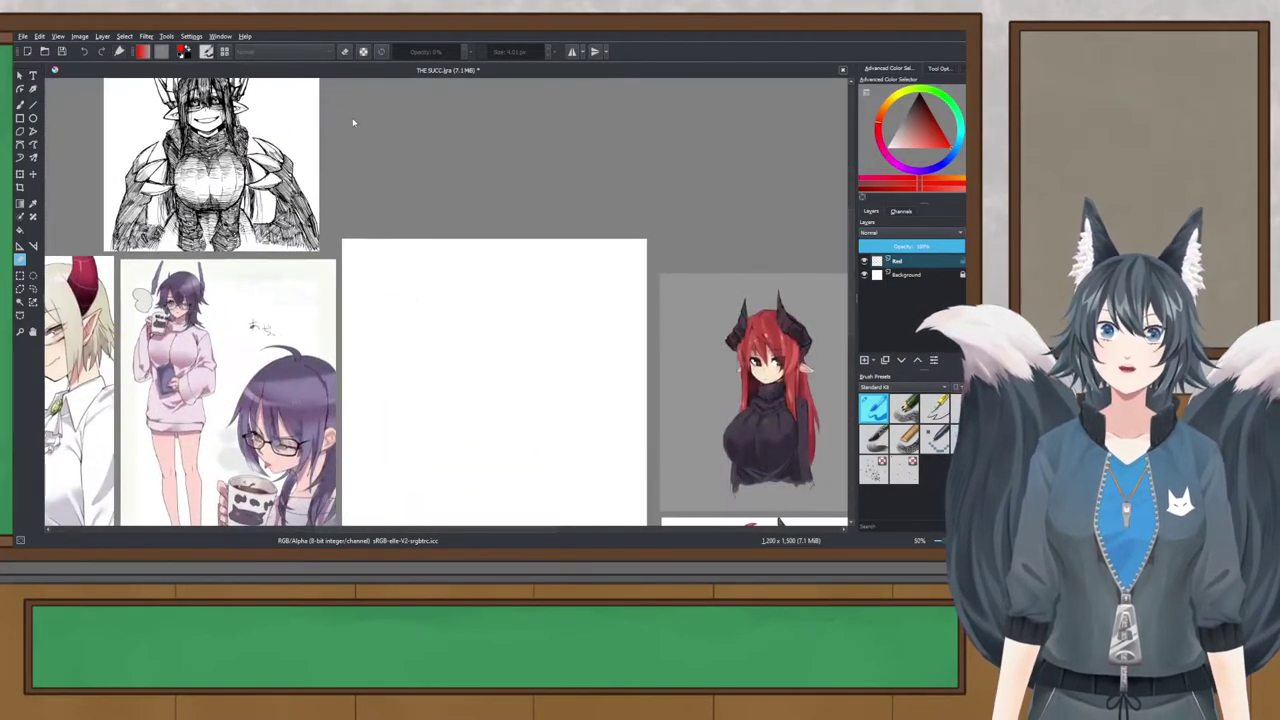
left_click(20, 105)
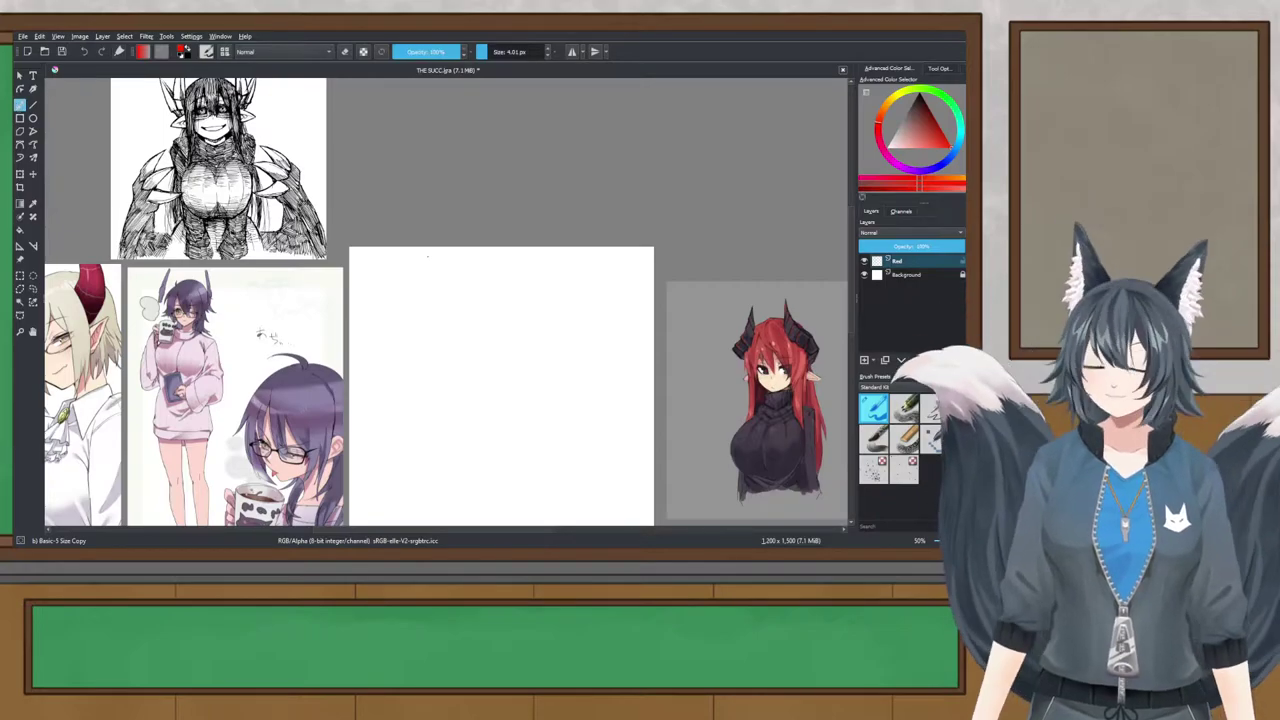
key("ctrl+s")
scroll(424, 256, "down", 1)
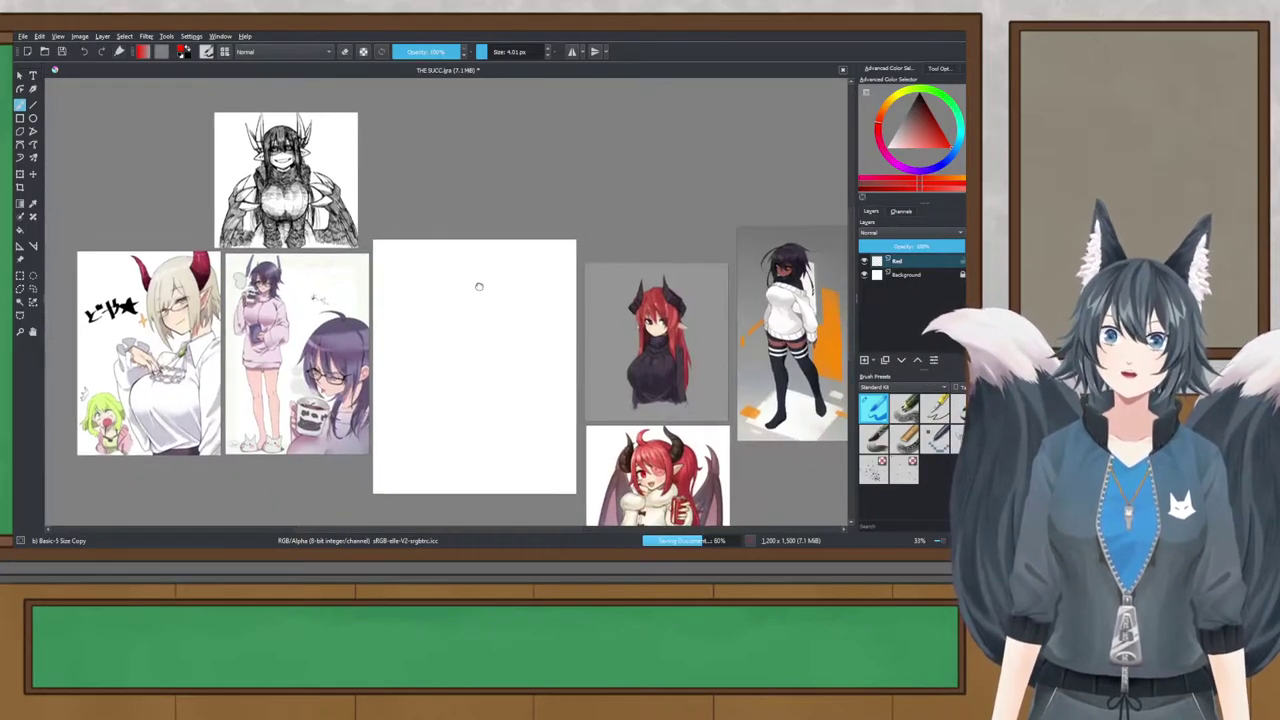
scroll(427, 215, "up", 1)
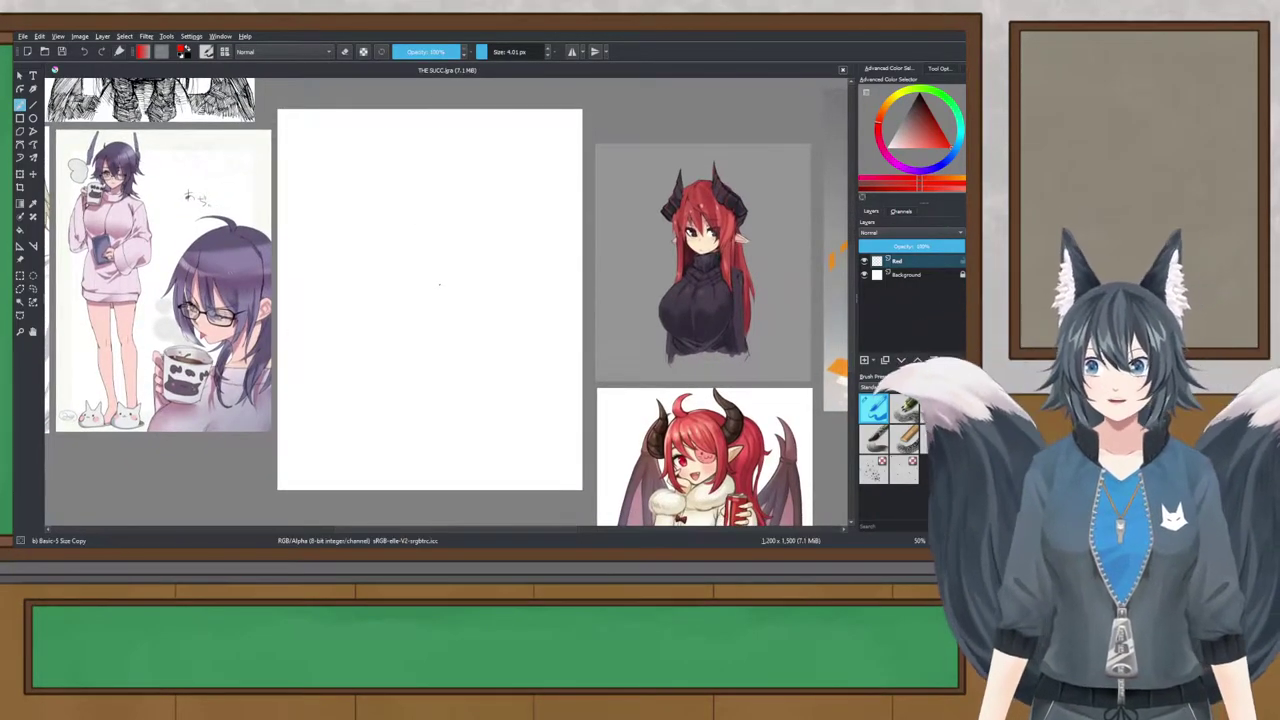
scroll(437, 332, "down", 2)
scroll(406, 381, "down", 2)
scroll(448, 514, "up", 3)
scroll(448, 514, "down", 1)
scroll(448, 514, "up", 1)
scroll(448, 514, "down", 2)
scroll(461, 322, "up", 2)
scroll(461, 319, "up", 5)
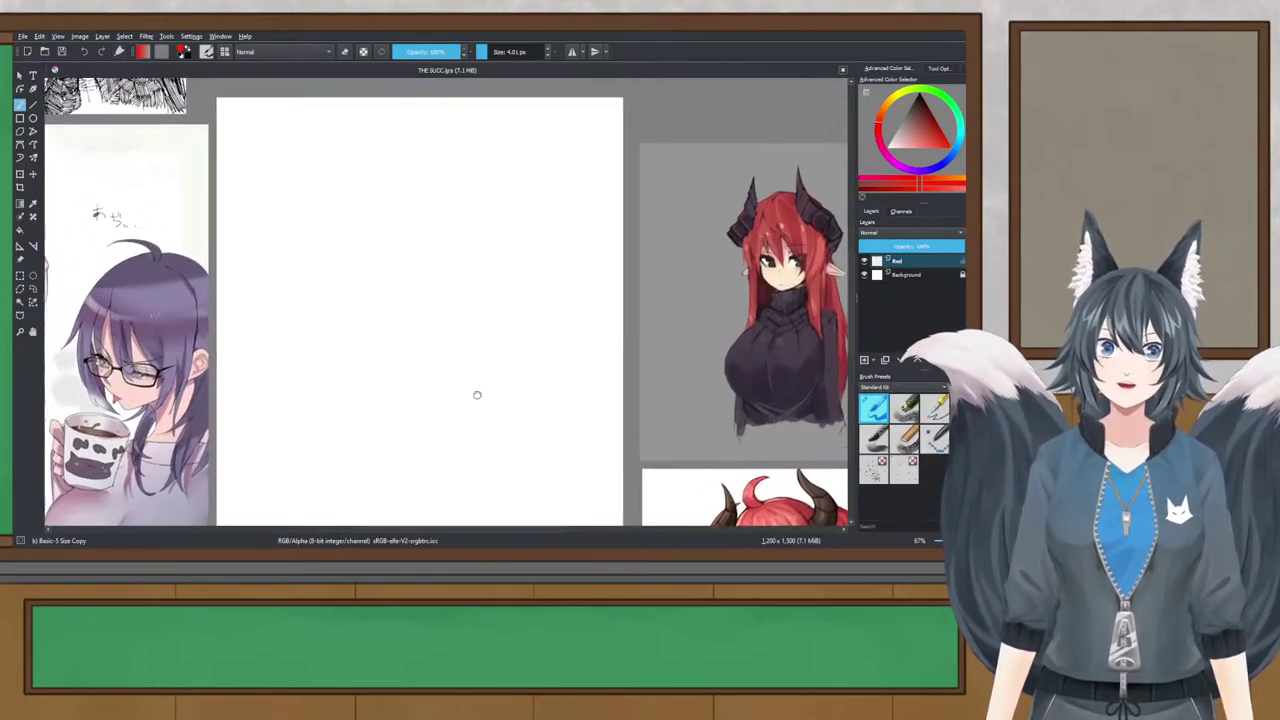
scroll(331, 302, "down", 2)
scroll(331, 302, "up", 2)
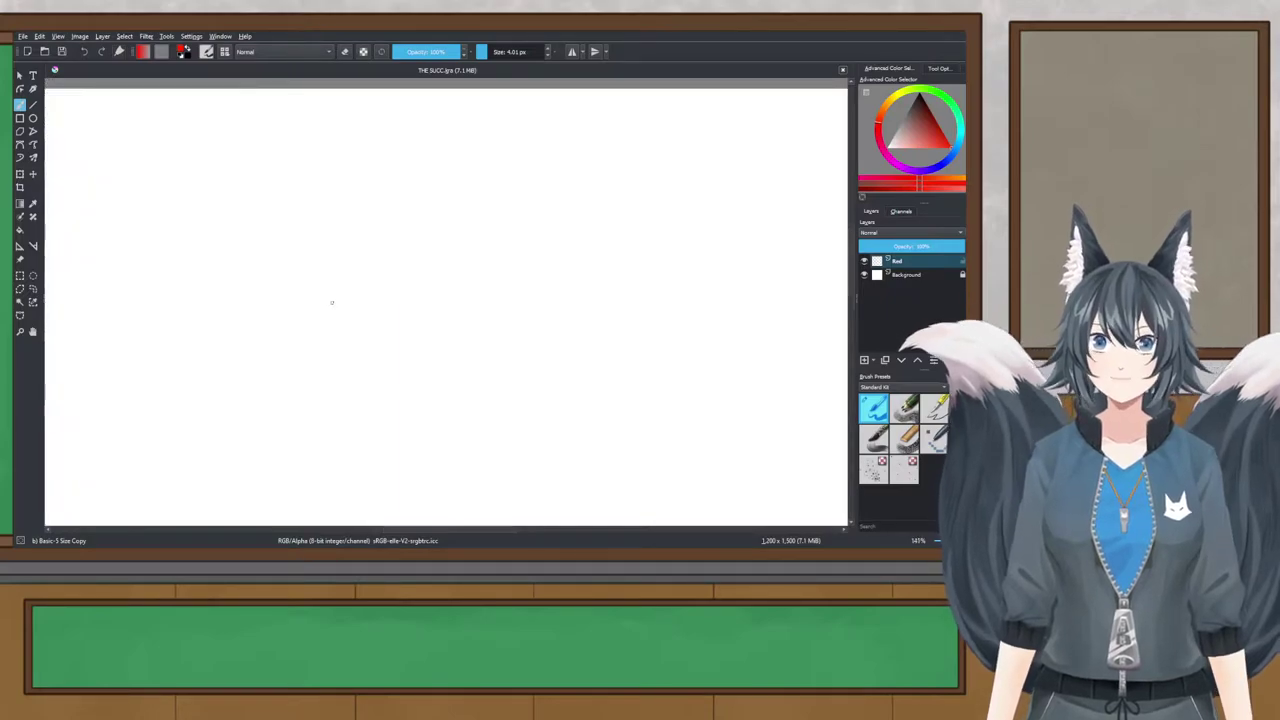
Step: Add the picture of the purple-haired horned girl with the dark halo as a reference below the pink-sweater girl's reference
left_click(937, 67)
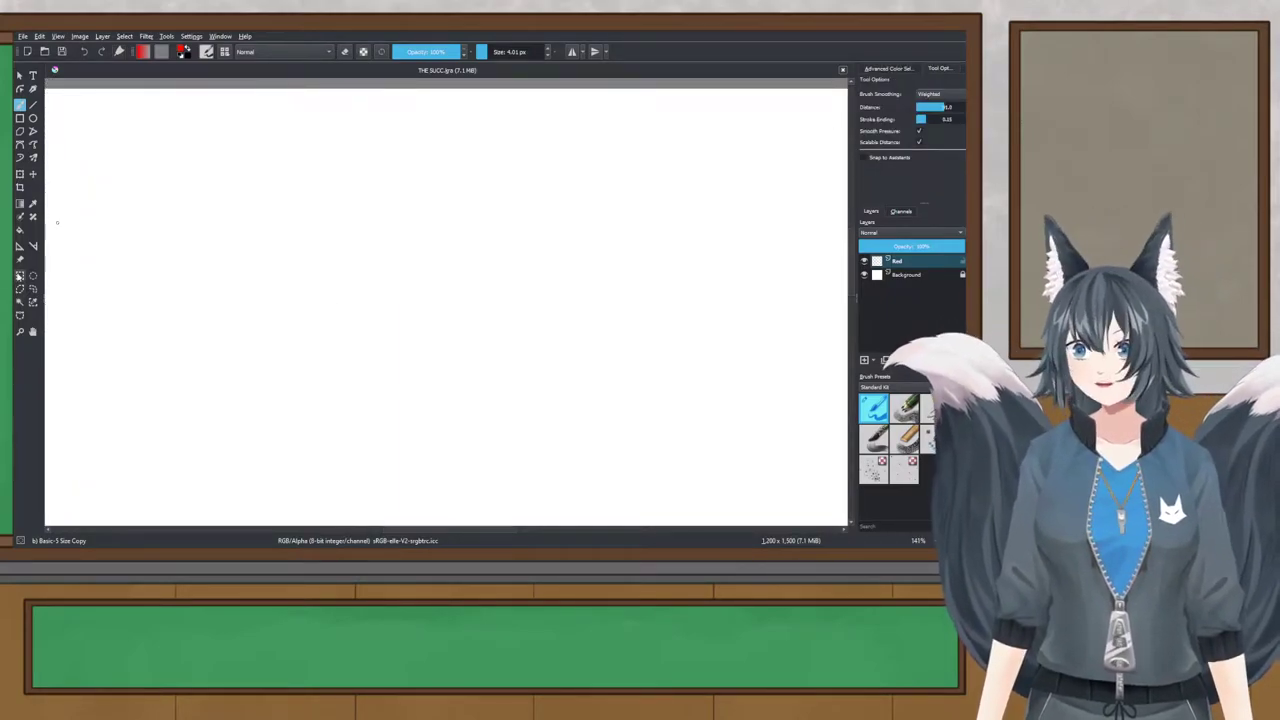
left_click(19, 259)
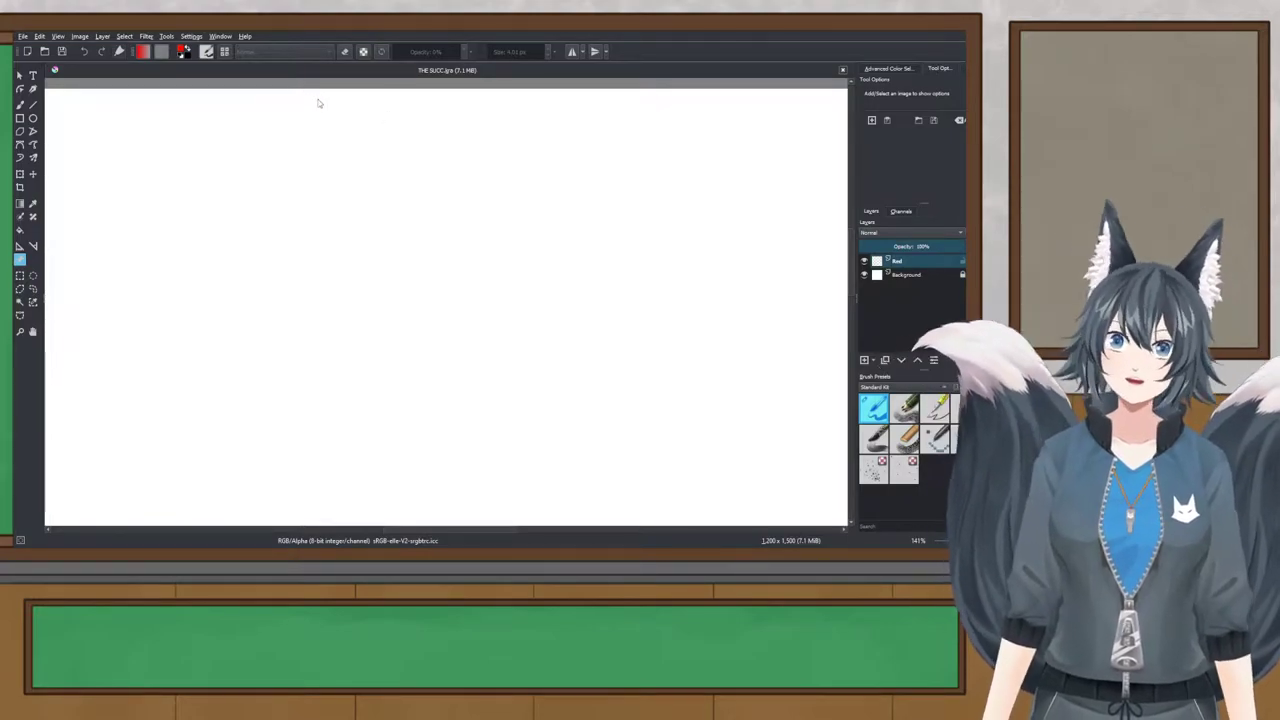
double_click(327, 168)
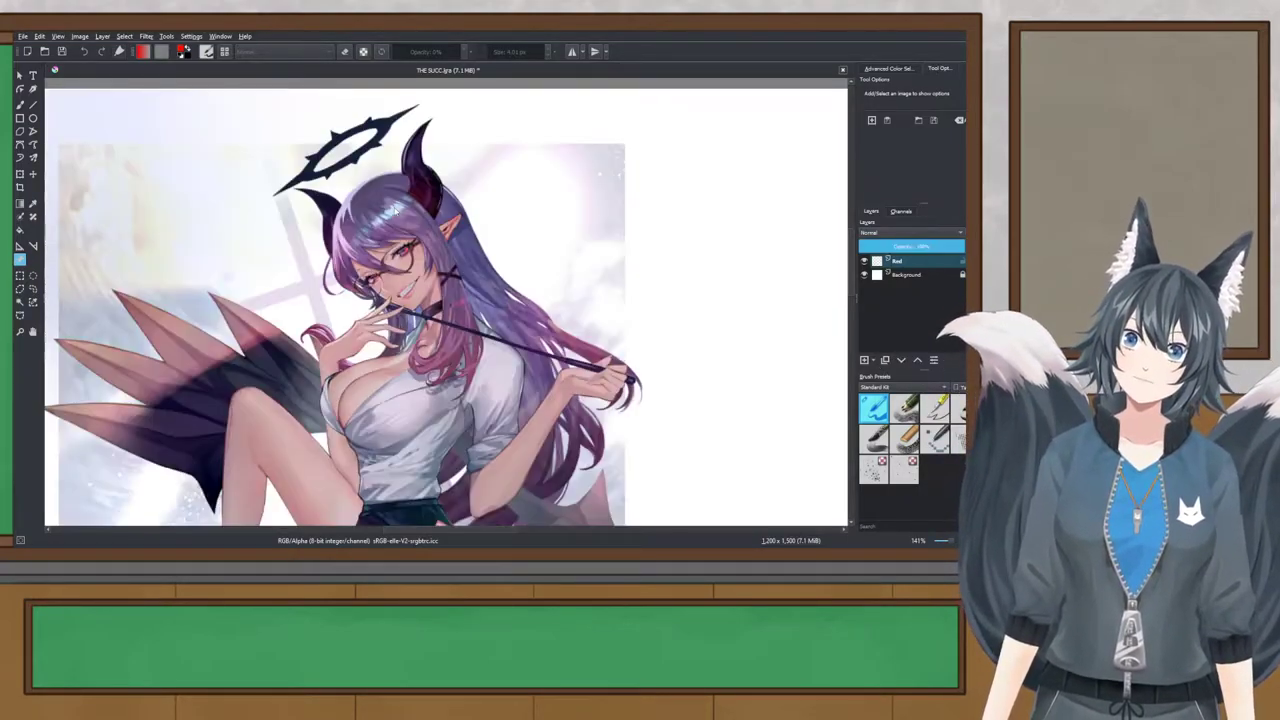
scroll(400, 210, "down", 3)
left_click_drag(462, 243, 452, 181)
scroll(451, 178, "down", 1)
left_click(456, 237)
left_click_drag(540, 251, 667, 127)
left_click_drag(530, 142, 378, 364)
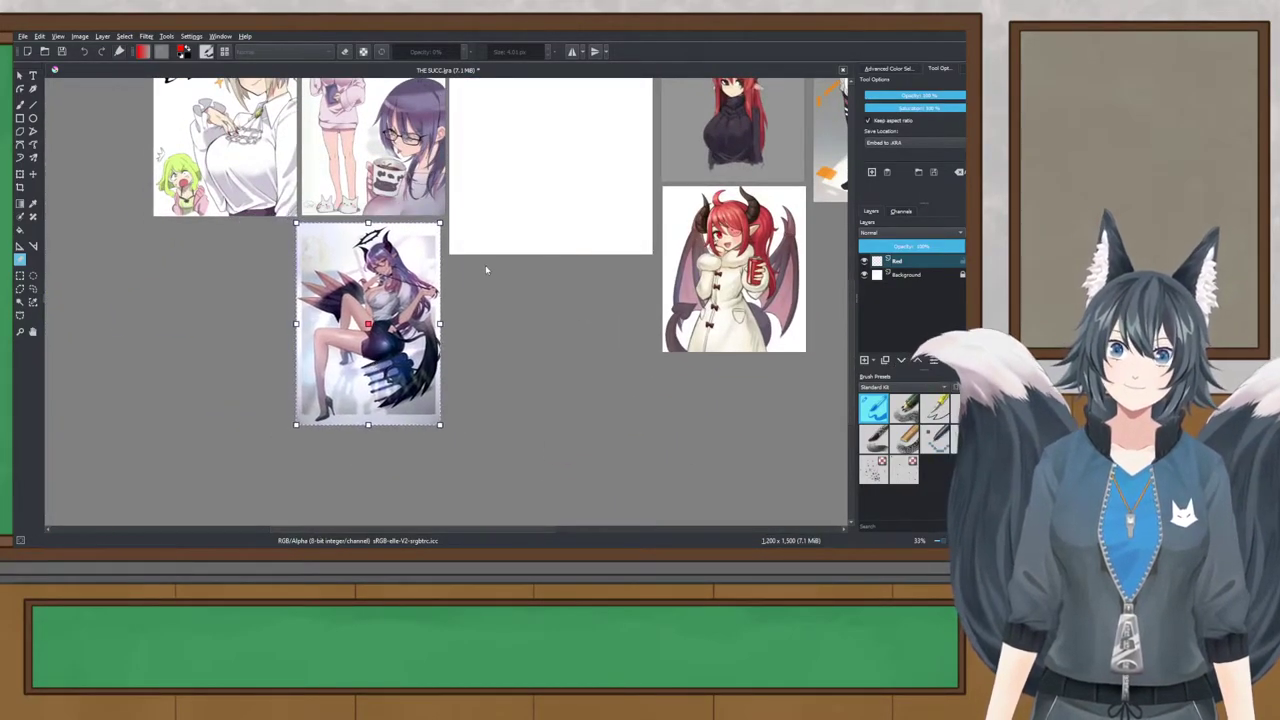
Step: Examine the horns and hair of the halo girl's reference, and compare them with the other references around the canvas
scroll(438, 228, "up", 3)
left_click(496, 268)
scroll(496, 269, "down", 1)
scroll(352, 266, "up", 4)
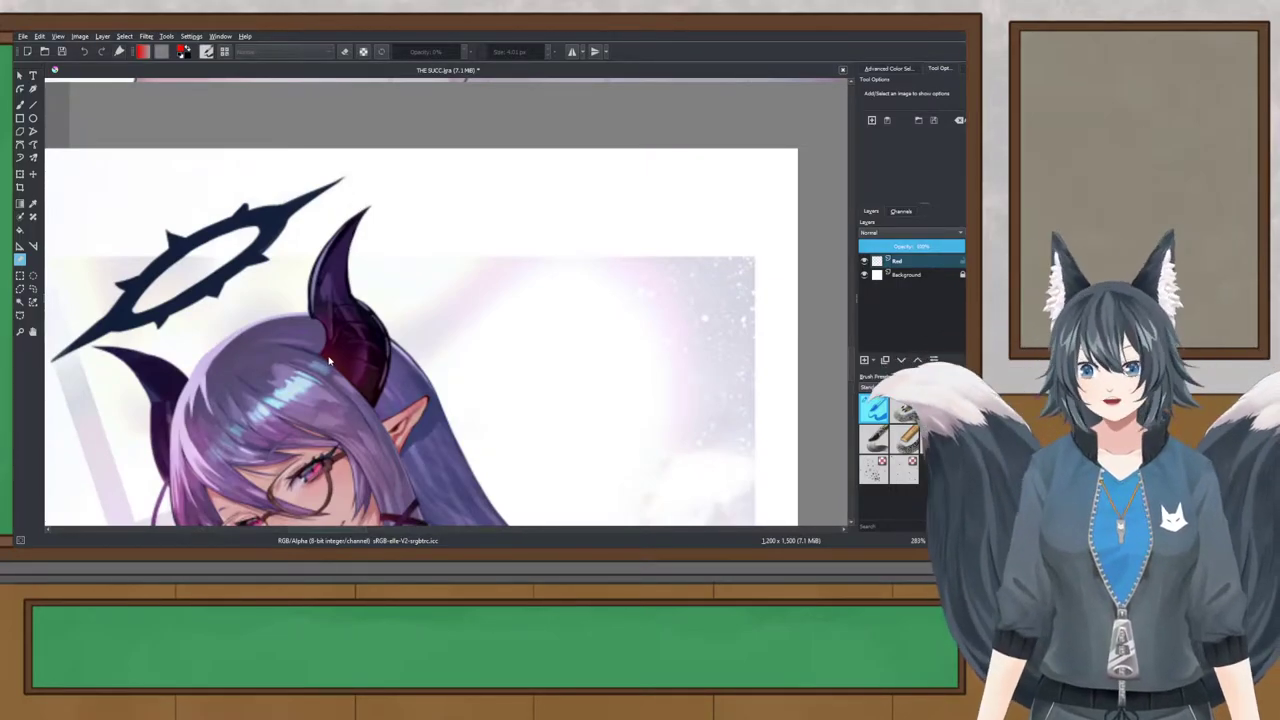
scroll(350, 210, "down", 2)
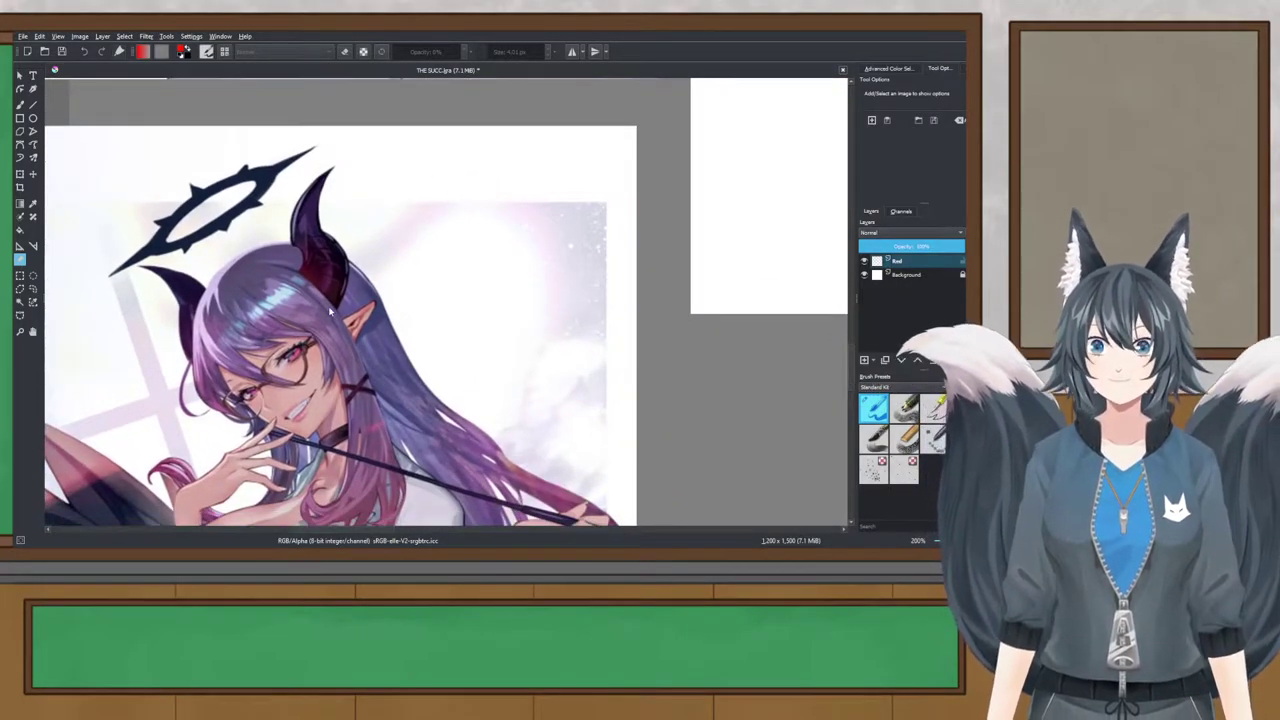
scroll(465, 313, "down", 5)
scroll(436, 272, "up", 2)
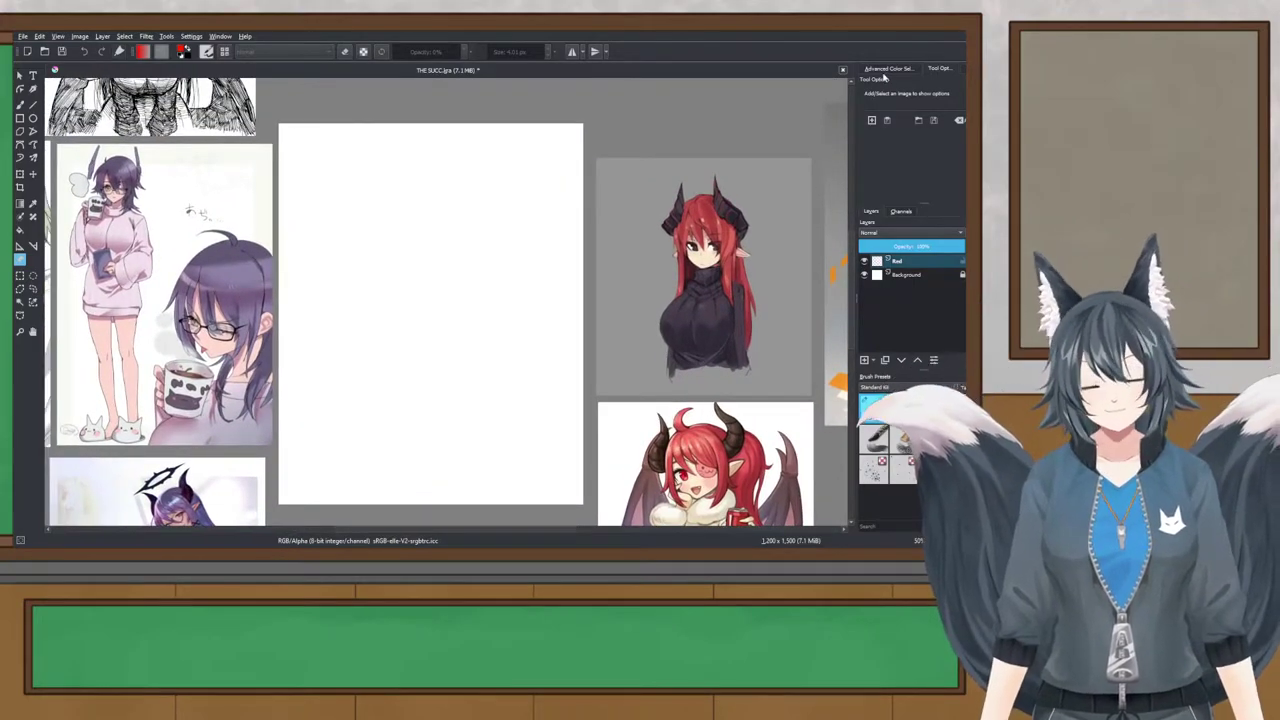
scroll(463, 195, "up", 2)
left_click_drag(486, 251, 487, 257)
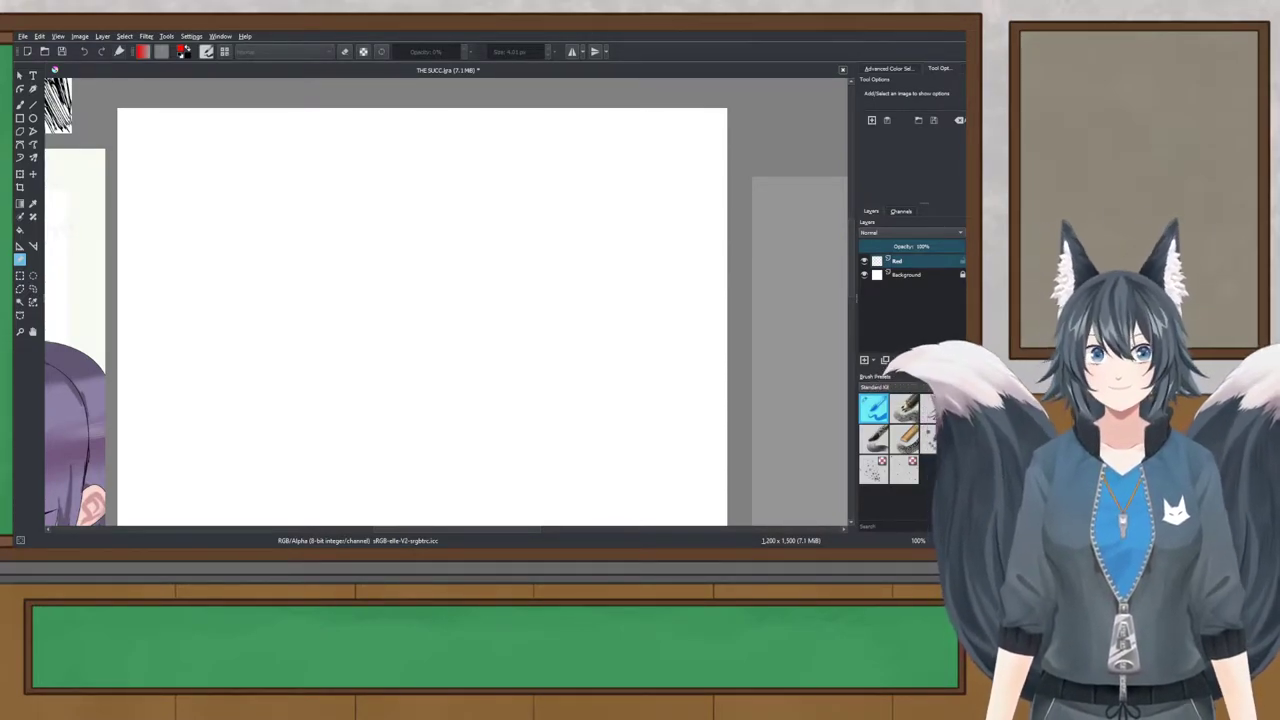
scroll(437, 191, "down", 3)
scroll(451, 223, "up", 4)
scroll(460, 238, "down", 3)
scroll(460, 238, "up", 3)
scroll(436, 206, "down", 1)
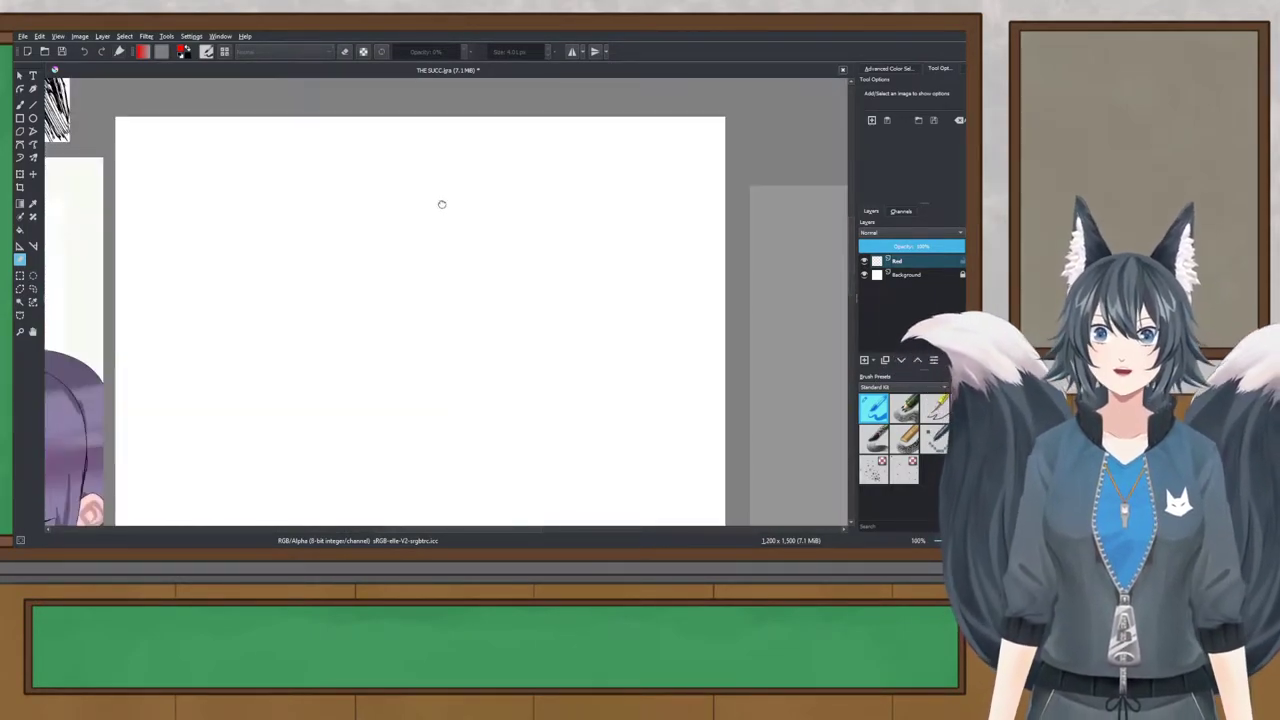
left_click_drag(442, 204, 443, 186)
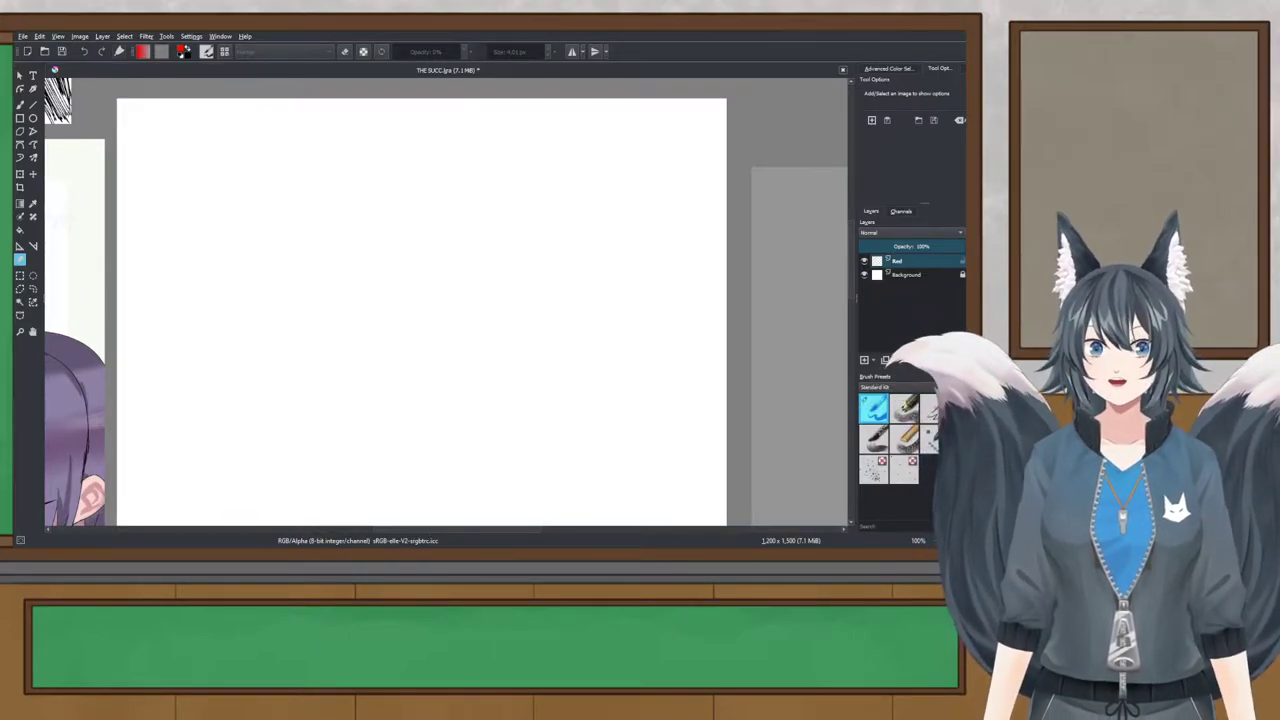
Step: Try a curved red Freehand Brush stroke on the blank canvas, and undo it
left_click(20, 104)
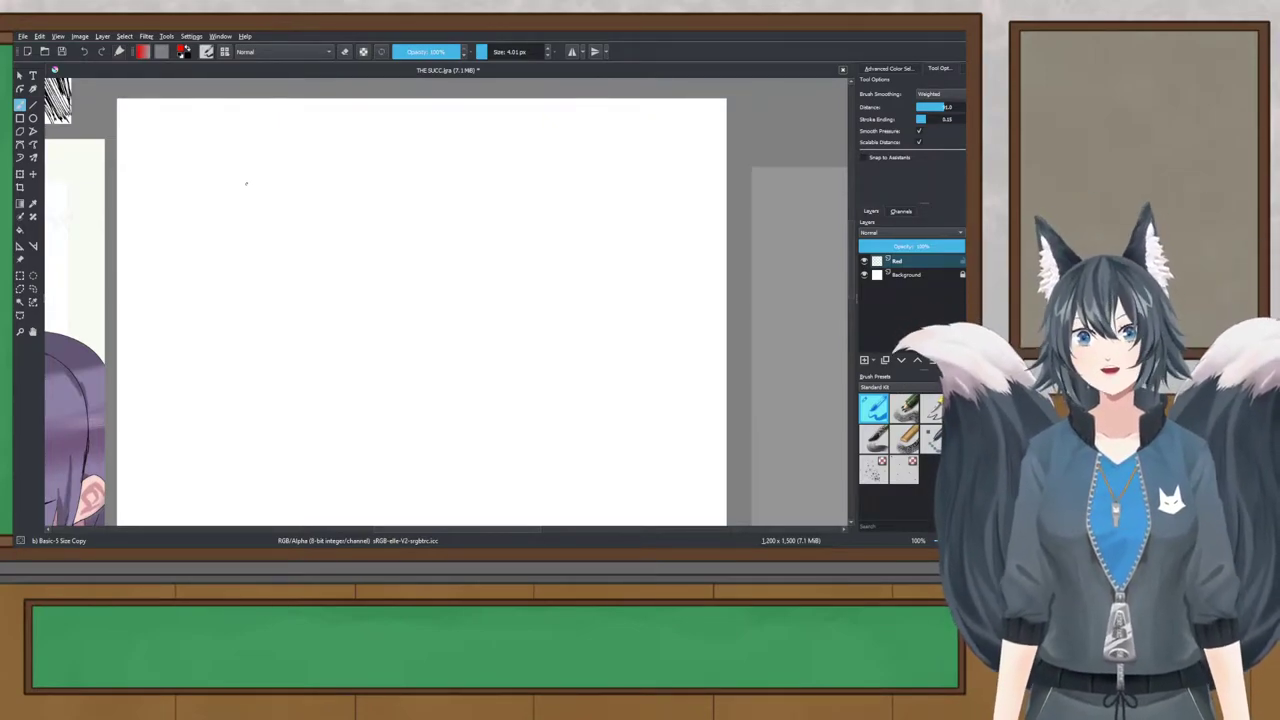
left_click_drag(384, 157, 440, 364)
left_click_drag(394, 329, 374, 303)
scroll(406, 257, "up", 1)
left_click_drag(406, 257, 428, 317)
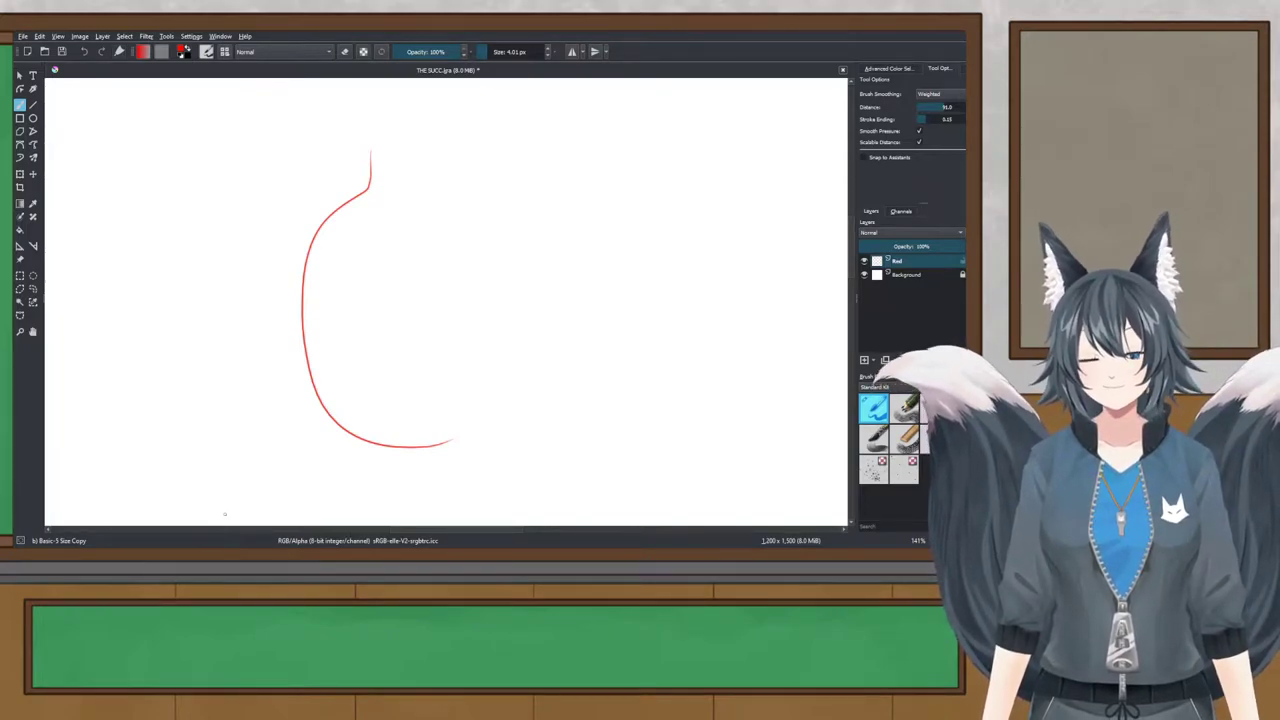
key("ctrl+z")
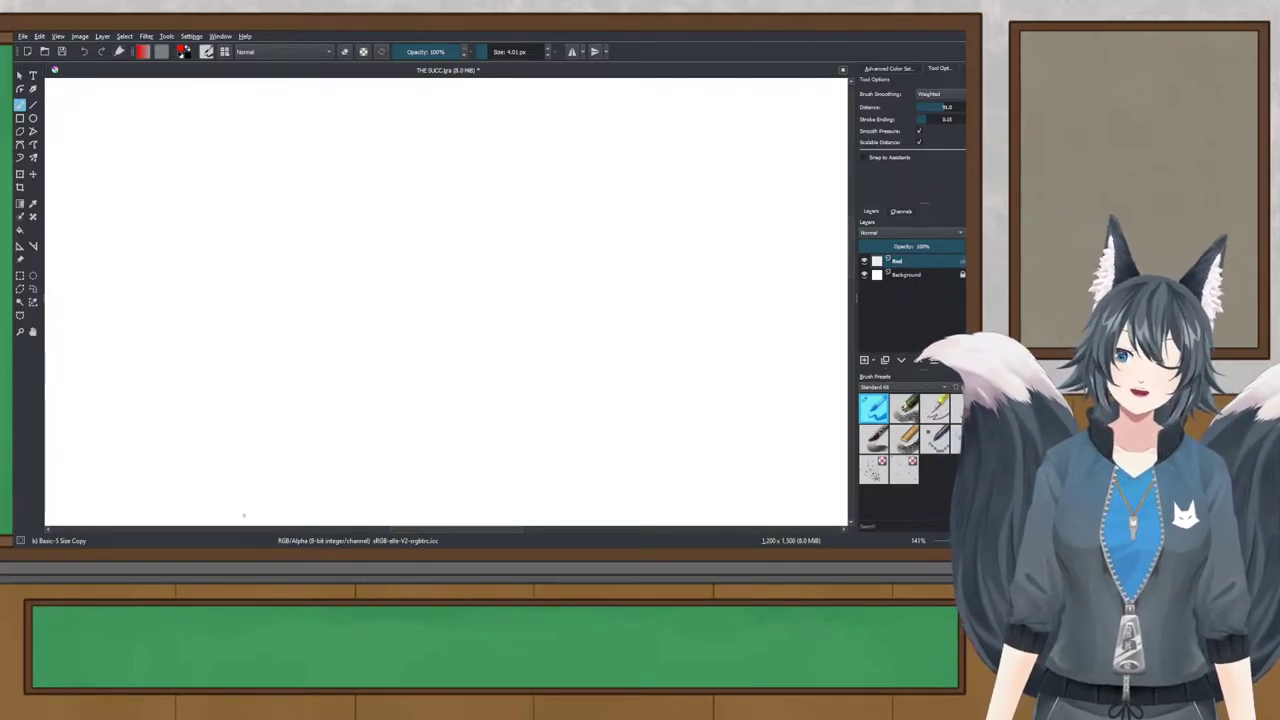
left_click(140, 285)
scroll(394, 181, "down", 1)
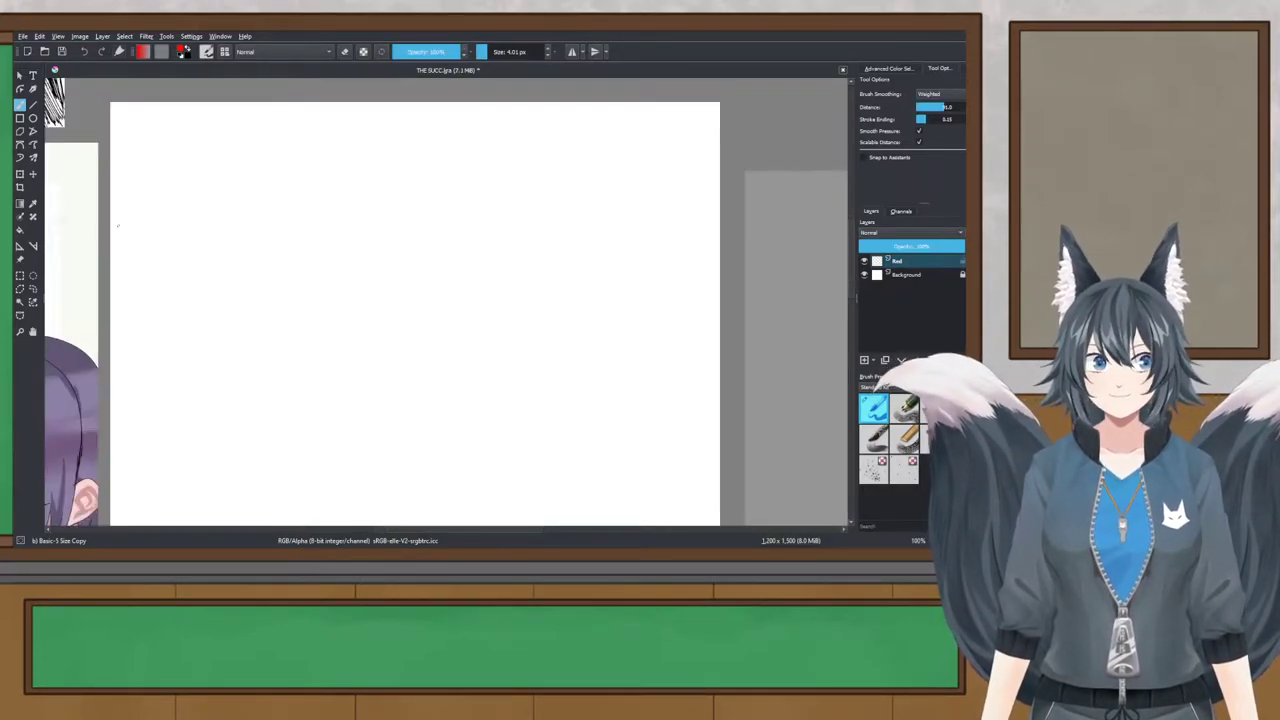
Step: Add the full-body picture of the wolf-eared character in the blue jacket as a reference below the canvas, and examine the outfit
left_click(20, 259)
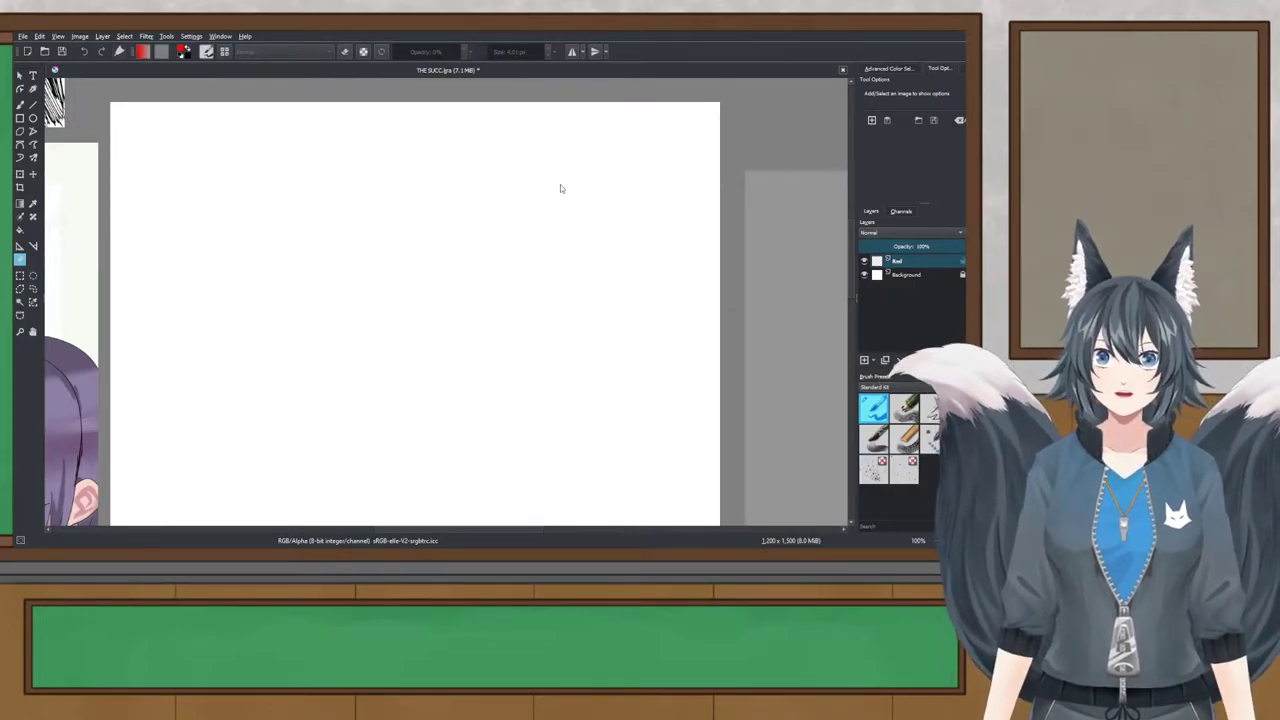
scroll(545, 188, "down", 1)
scroll(487, 193, "down", 2)
scroll(564, 241, "down", 4)
left_click_drag(587, 309, 382, 308)
left_click(392, 177)
scroll(380, 305, "up", 2)
scroll(380, 305, "down", 1)
scroll(380, 306, "up", 1)
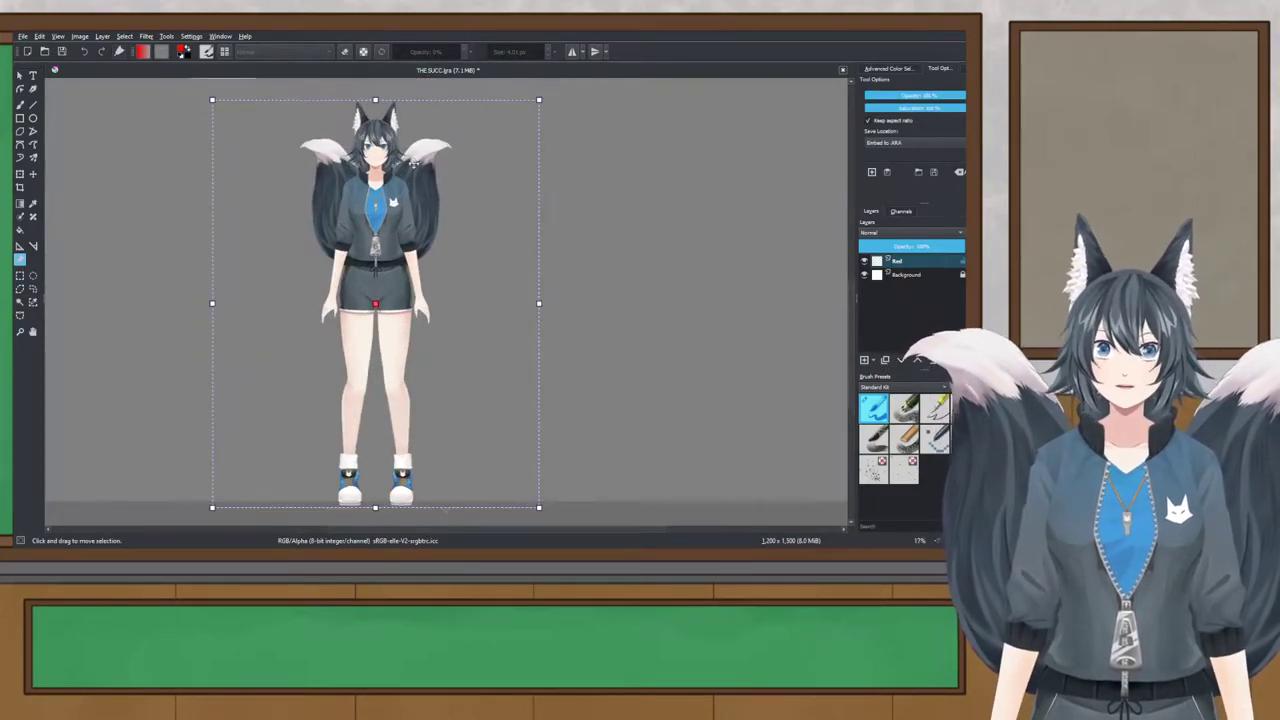
scroll(691, 466, "up", 2)
scroll(436, 296, "up", 3)
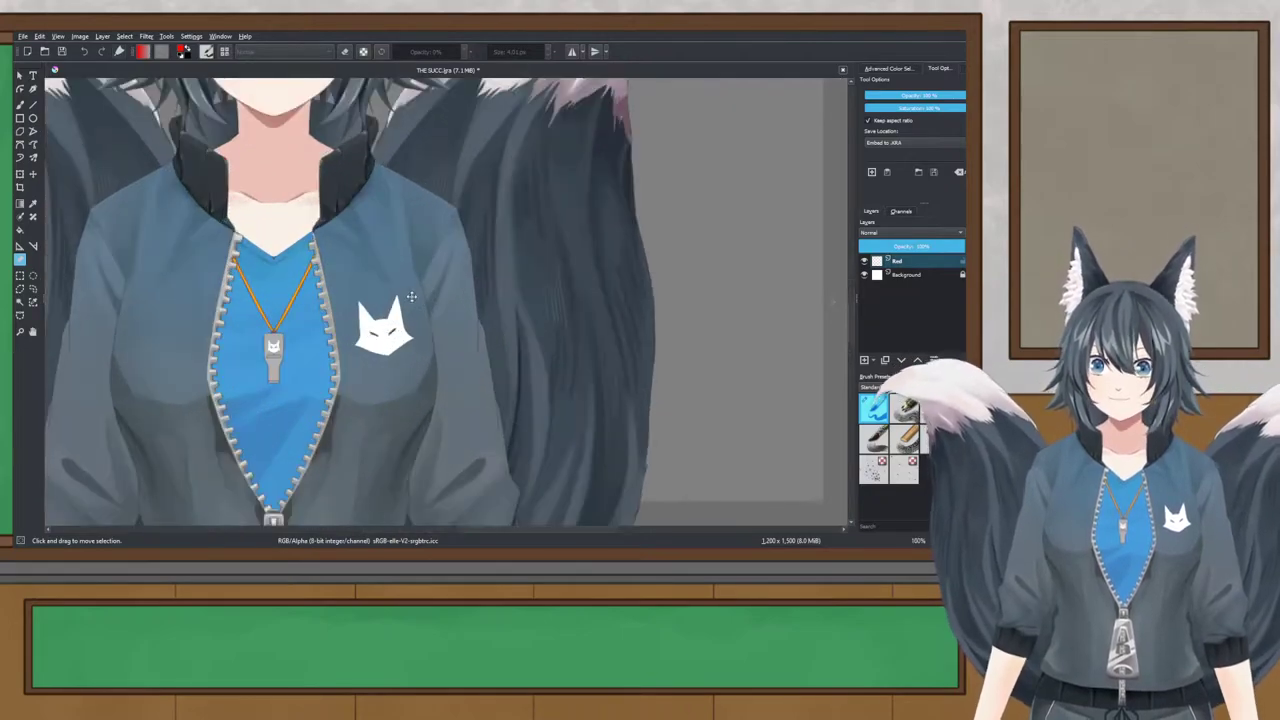
scroll(375, 305, "down", 2)
Step: Scale down the wolf-eared character's reference and move it in beside the other references around the canvas
left_click_drag(362, 314, 391, 342)
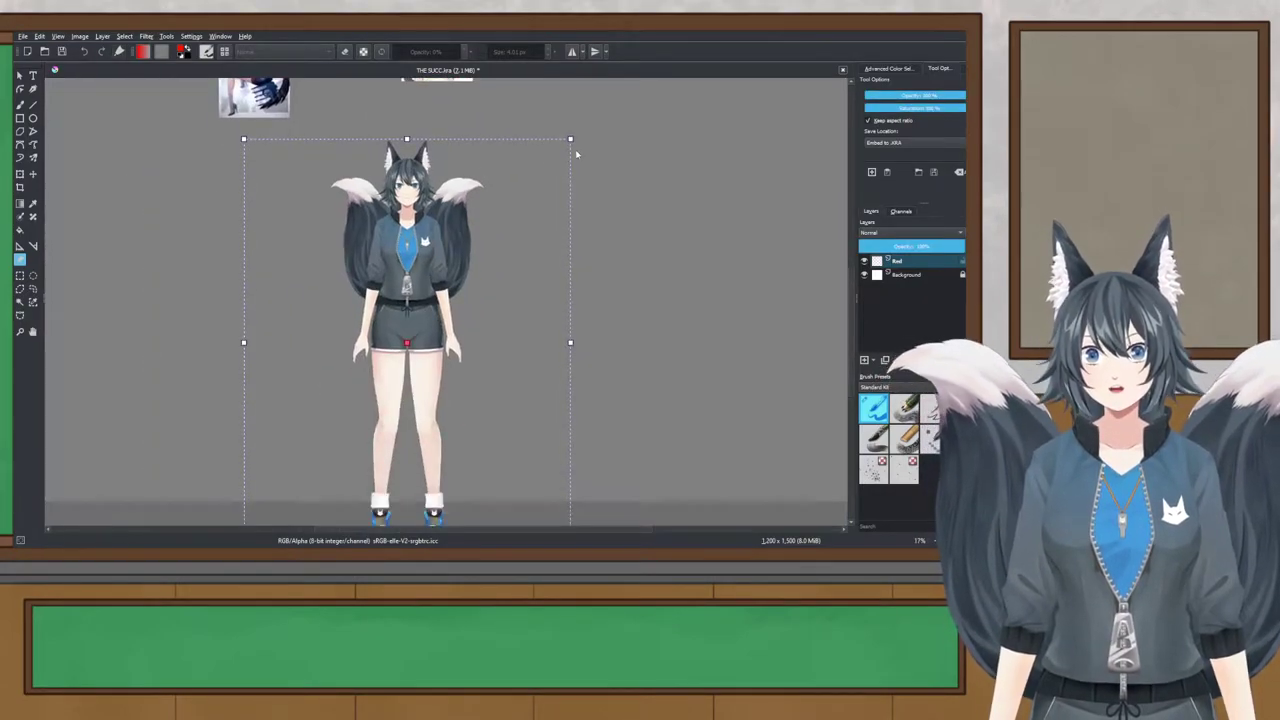
left_click_drag(571, 139, 431, 314)
left_click_drag(324, 417, 338, 170)
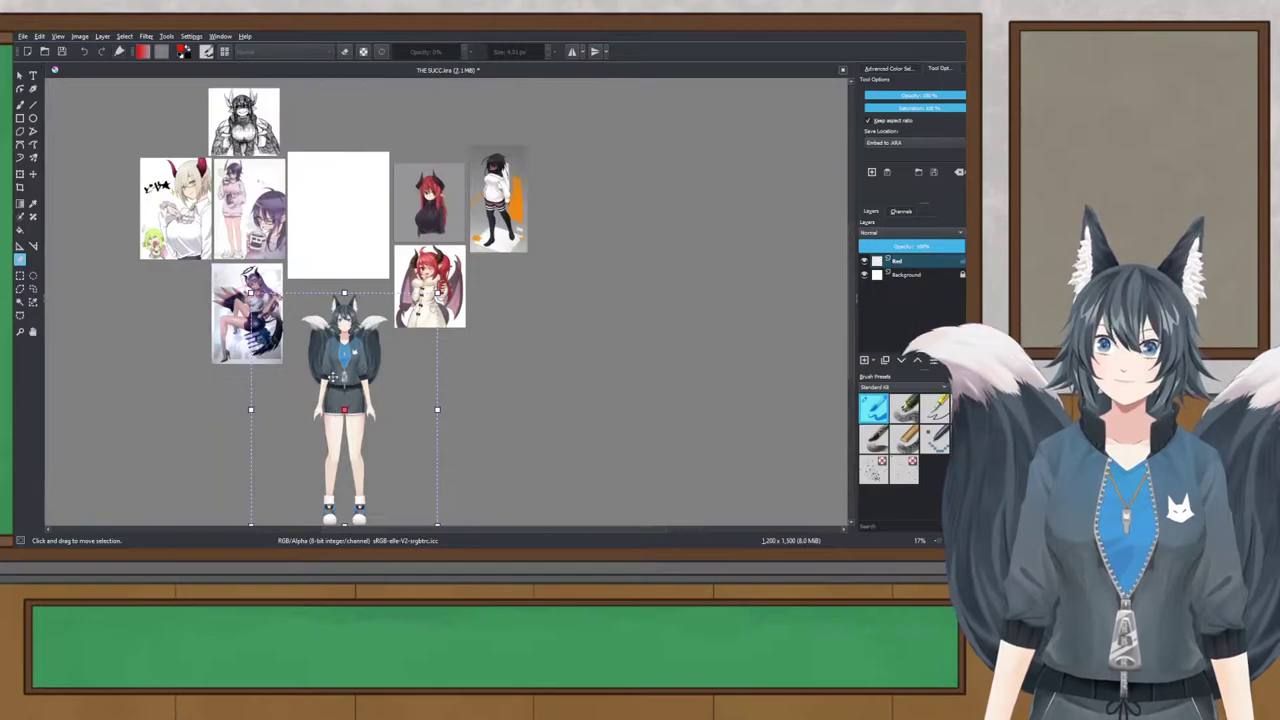
left_click_drag(370, 362, 578, 186)
scroll(590, 210, "up", 2)
left_click_drag(636, 233, 304, 408)
left_click_drag(309, 406, 416, 243)
left_click_drag(419, 239, 418, 323)
left_click(431, 140)
left_click_drag(431, 140, 429, 332)
Step: Switch back to the Freehand Brush on the blank canvas and turn on horizontal mirroring of strokes
scroll(429, 332, "up", 1)
scroll(386, 234, "up", 1)
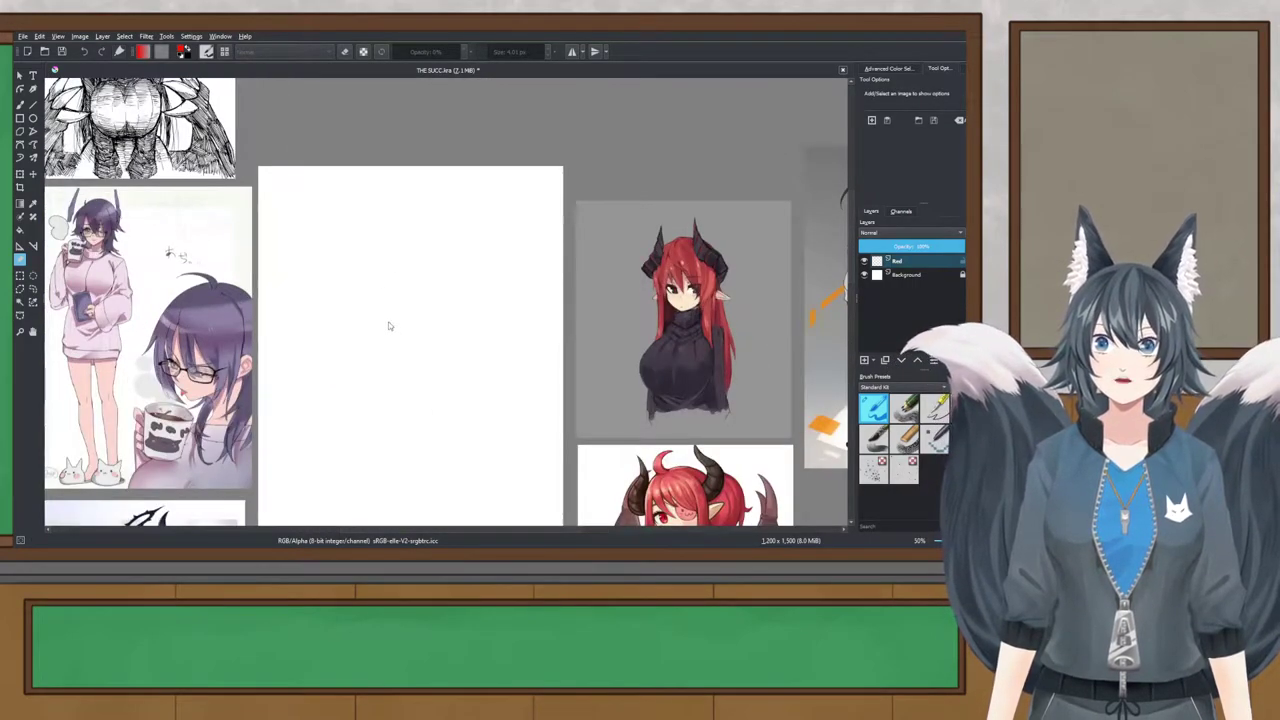
scroll(390, 326, "up", 2)
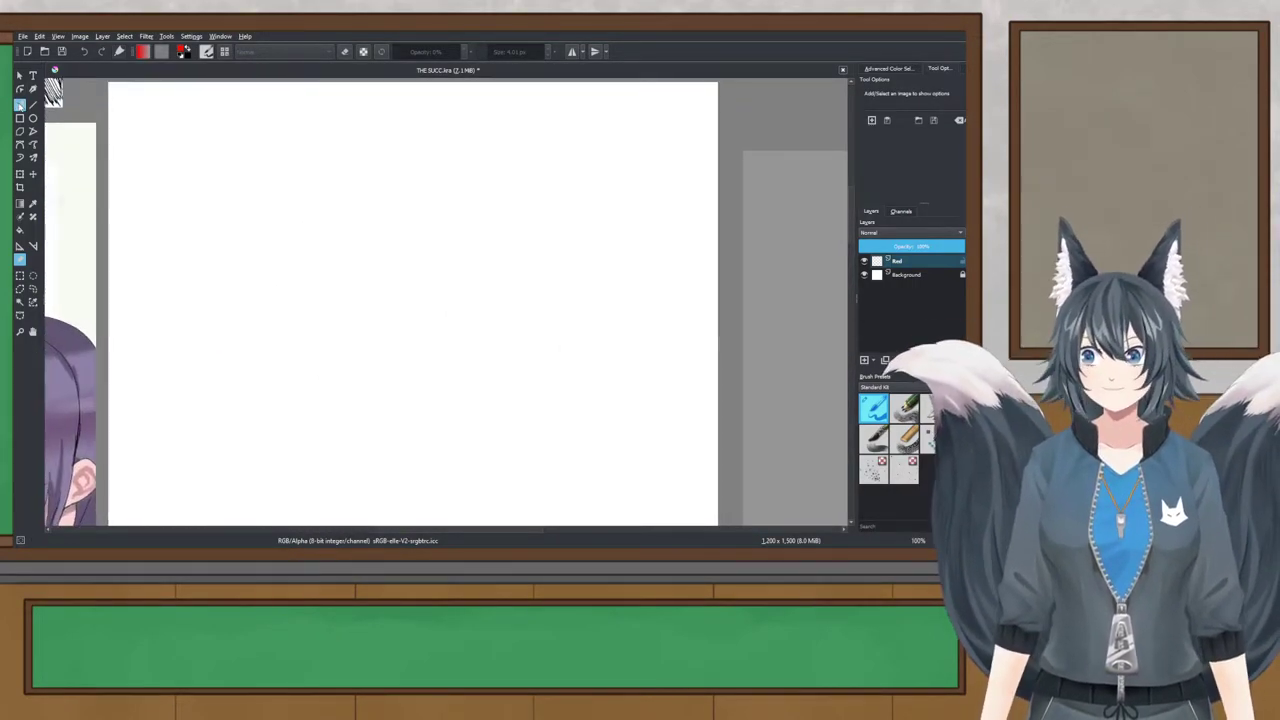
left_click(19, 104)
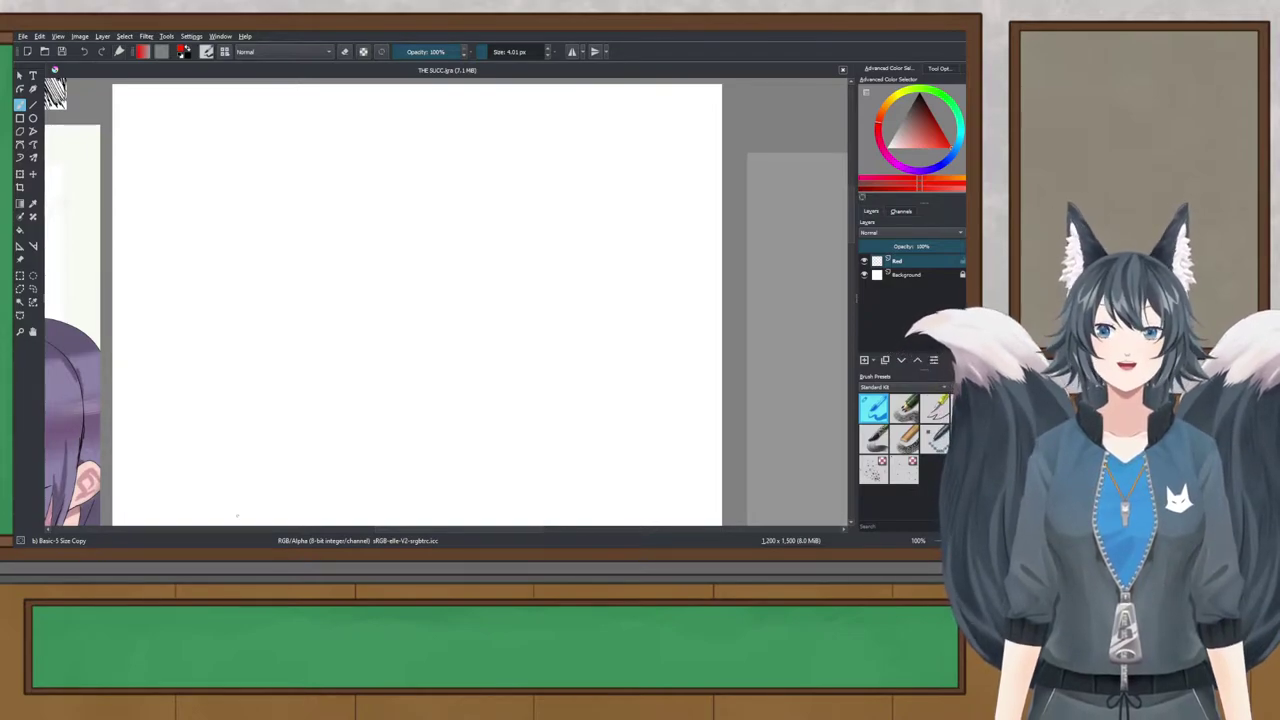
left_click(317, 209)
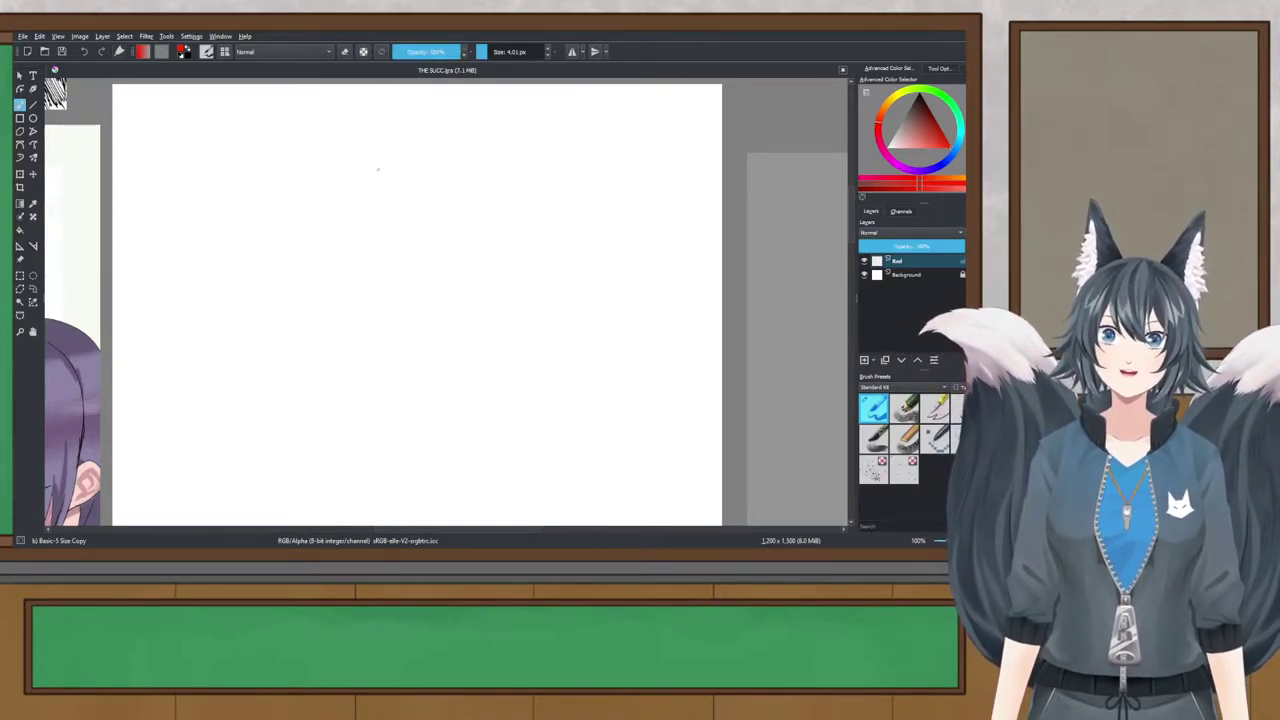
left_click(569, 52)
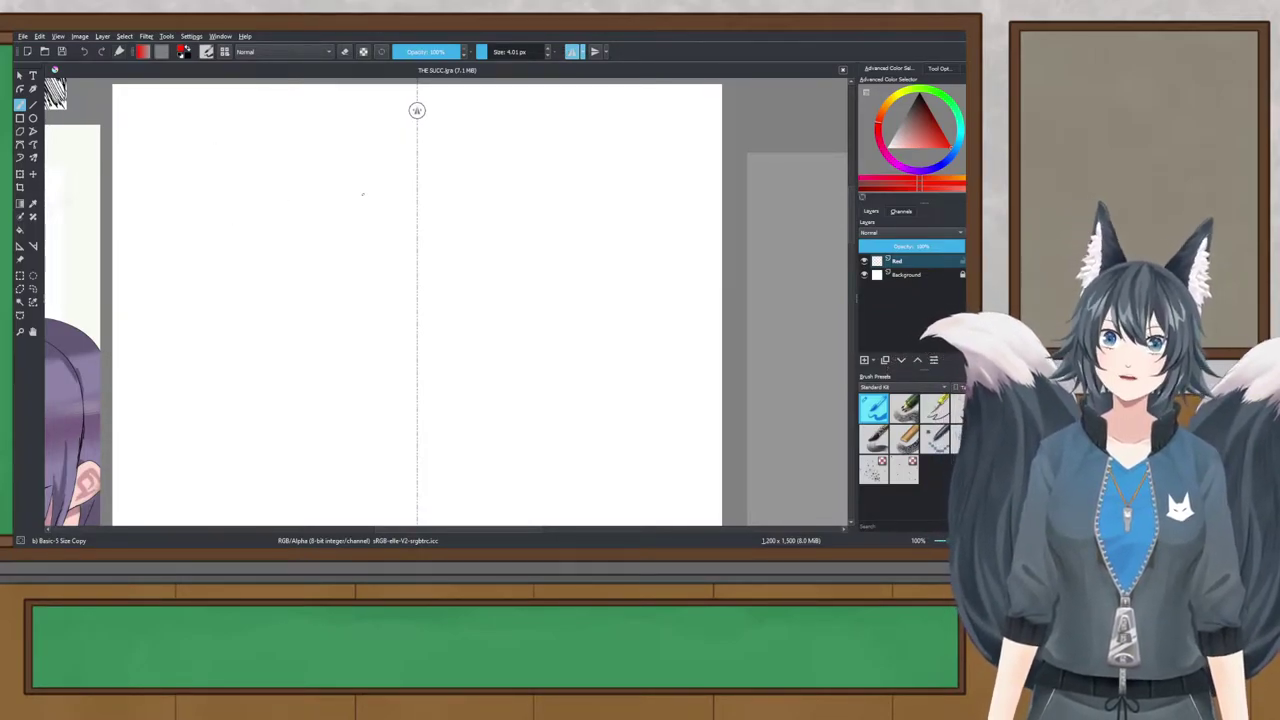
Step: Sketch the rounded top of the head in red with mirrored strokes near the canvas's upper middle, undoing unsatisfactory strokes
left_click_drag(362, 194, 418, 158)
key("ctrl+z")
mouse_move(356, 214)
left_mouse_down()
mouse_move(449, 190)
mouse_move(335, 258)
left_mouse_up()
key("ctrl+z")
key("ctrl+z")
left_click_drag(372, 214, 417, 150)
key("ctrl+z")
Step: Sketch the sides of the head tapering down to a pointed chin on the mirror axis, redoing the strokes as needed
mouse_move(367, 185)
left_mouse_down()
mouse_move(417, 155)
mouse_move(361, 264)
left_mouse_up()
key("ctrl+z")
left_click_drag(369, 182, 362, 265)
key("ctrl+z")
left_click_drag(369, 180, 365, 250)
key("ctrl+z")
mouse_move(369, 180)
left_mouse_down()
mouse_move(367, 243)
mouse_move(417, 298)
left_mouse_up()
key("ctrl+z")
key("ctrl+z")
Step: Sketch a rounded lower face curve from the cheeks to the mirror axis just above the pointed chin, undoing rejected versions
left_click_drag(371, 244, 414, 272)
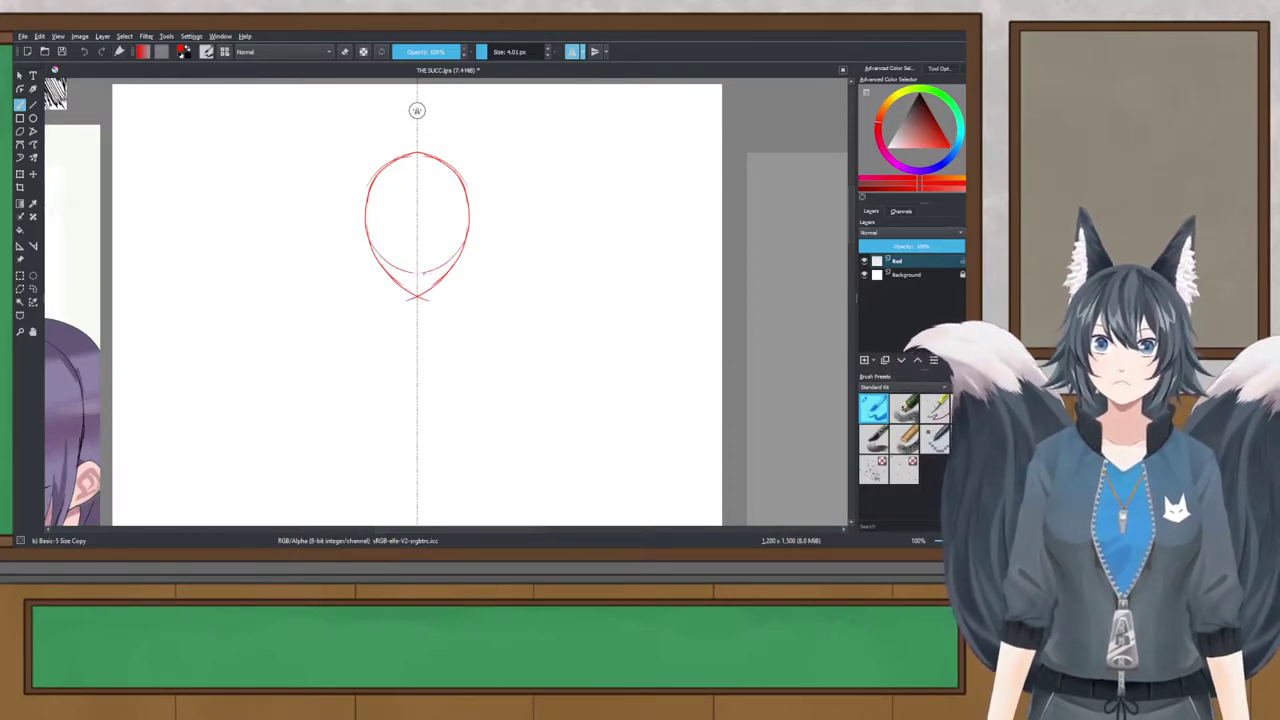
key("ctrl+z")
mouse_move(370, 234)
left_mouse_down()
mouse_move(389, 266)
mouse_move(416, 280)
left_mouse_up()
key("ctrl+z")
mouse_move(371, 240)
left_mouse_down()
mouse_move(416, 282)
mouse_move(417, 268)
left_mouse_up()
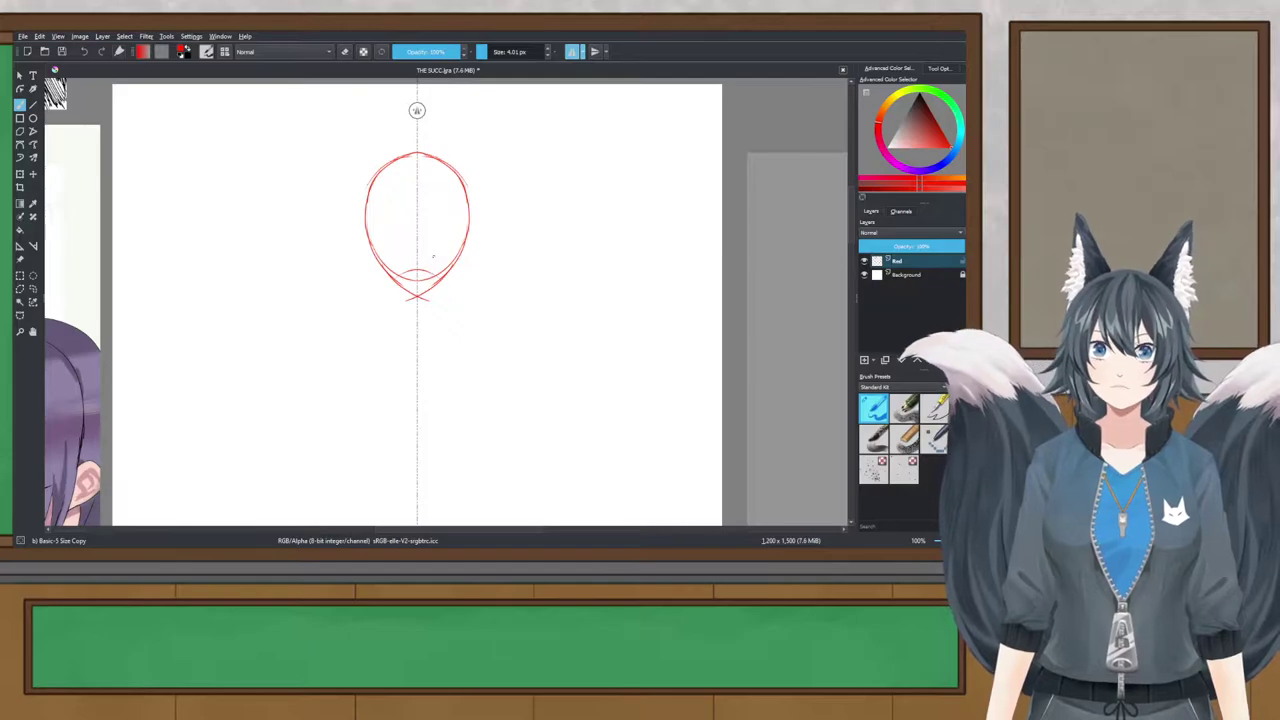
Step: Reinforce the top curve of the head outline with another mirrored stroke, and save the document
scroll(337, 209, "up", 5)
scroll(334, 211, "down", 3)
scroll(352, 229, "up", 3)
scroll(352, 229, "down", 2)
scroll(380, 240, "up", 1)
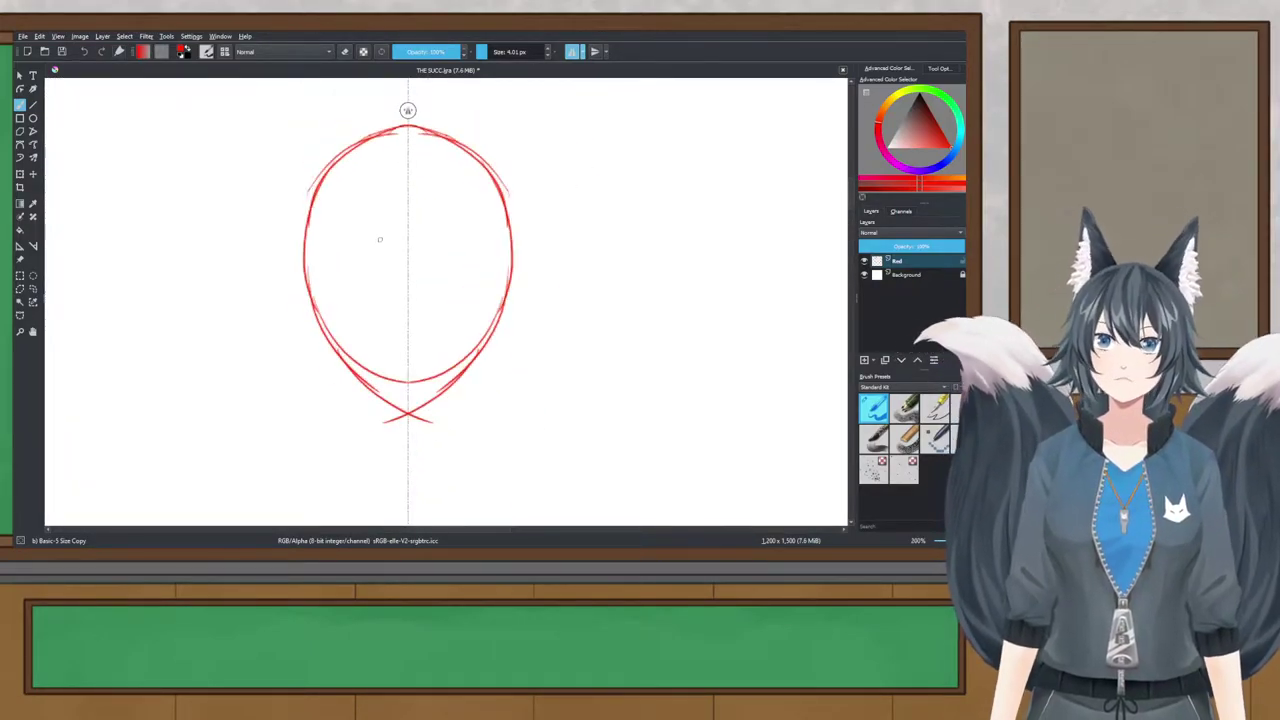
left_click_drag(312, 206, 418, 132)
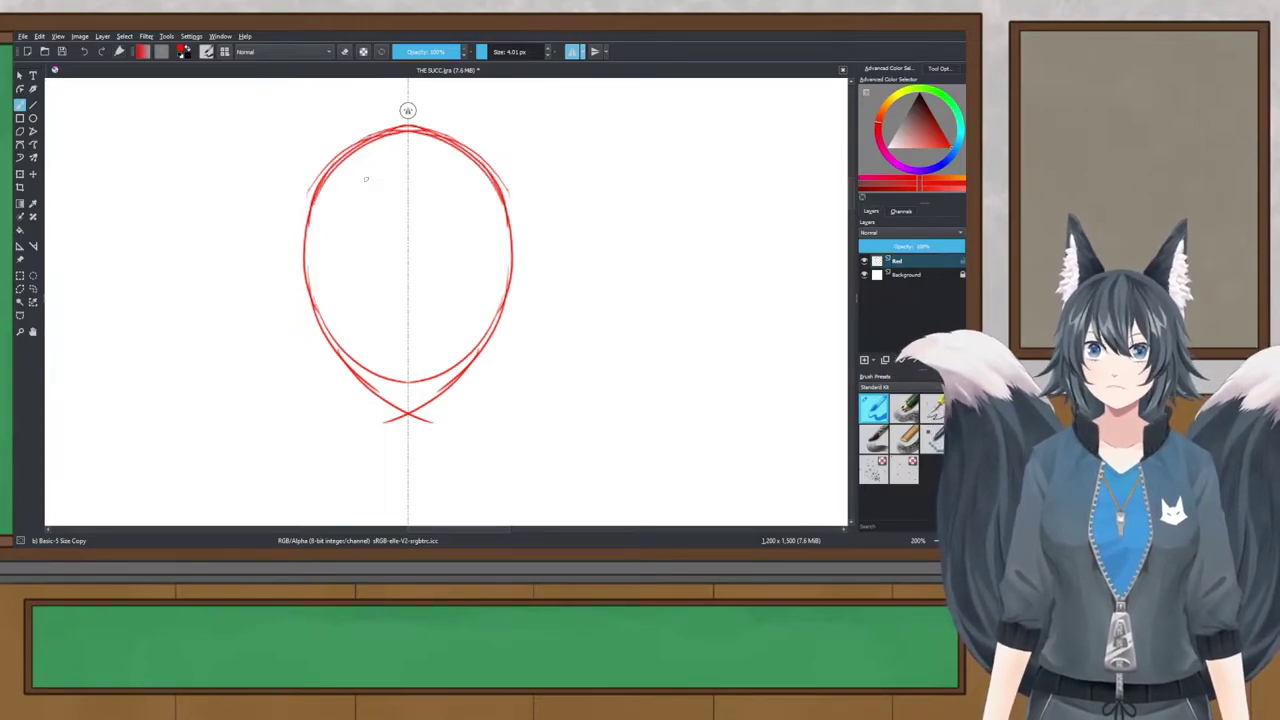
left_click_drag(308, 226, 337, 318)
key("ctrl+z")
key("ctrl+s")
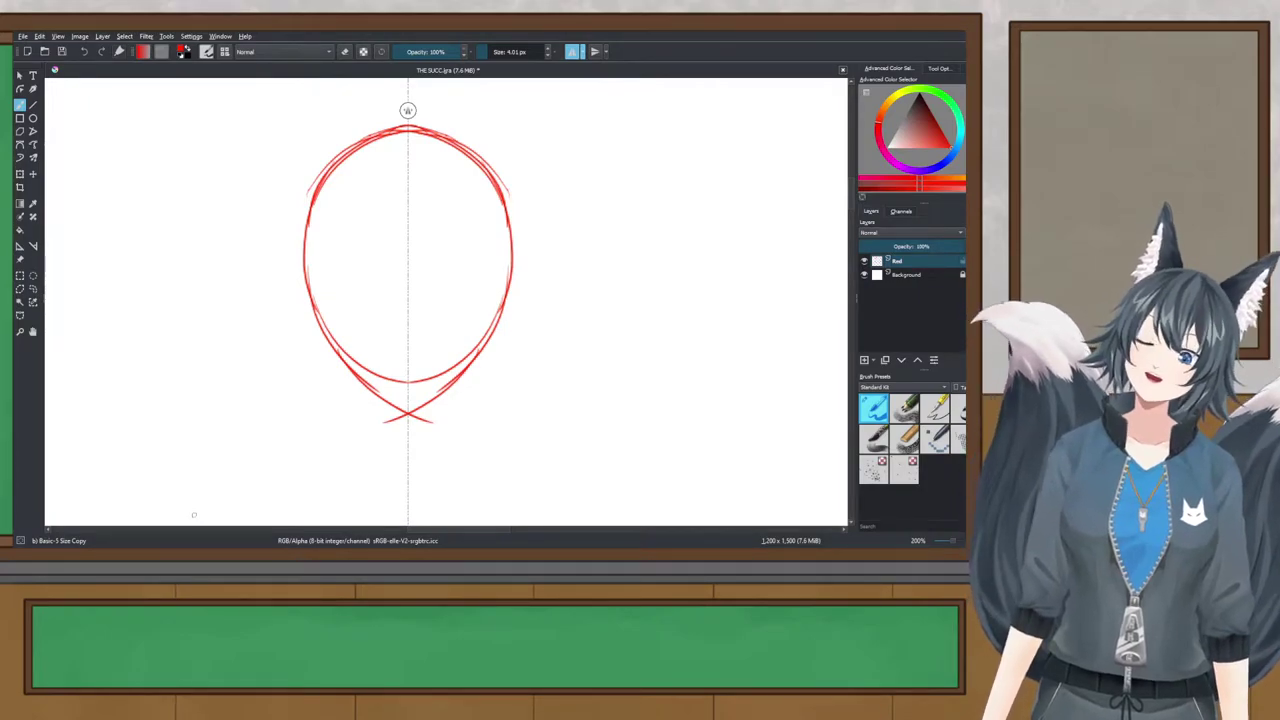
Step: Try several alternative mirrored jaw curves between the cheeks and the chin, undoing each one
scroll(424, 283, "down", 1)
scroll(428, 296, "up", 2)
left_click_drag(433, 418, 449, 366)
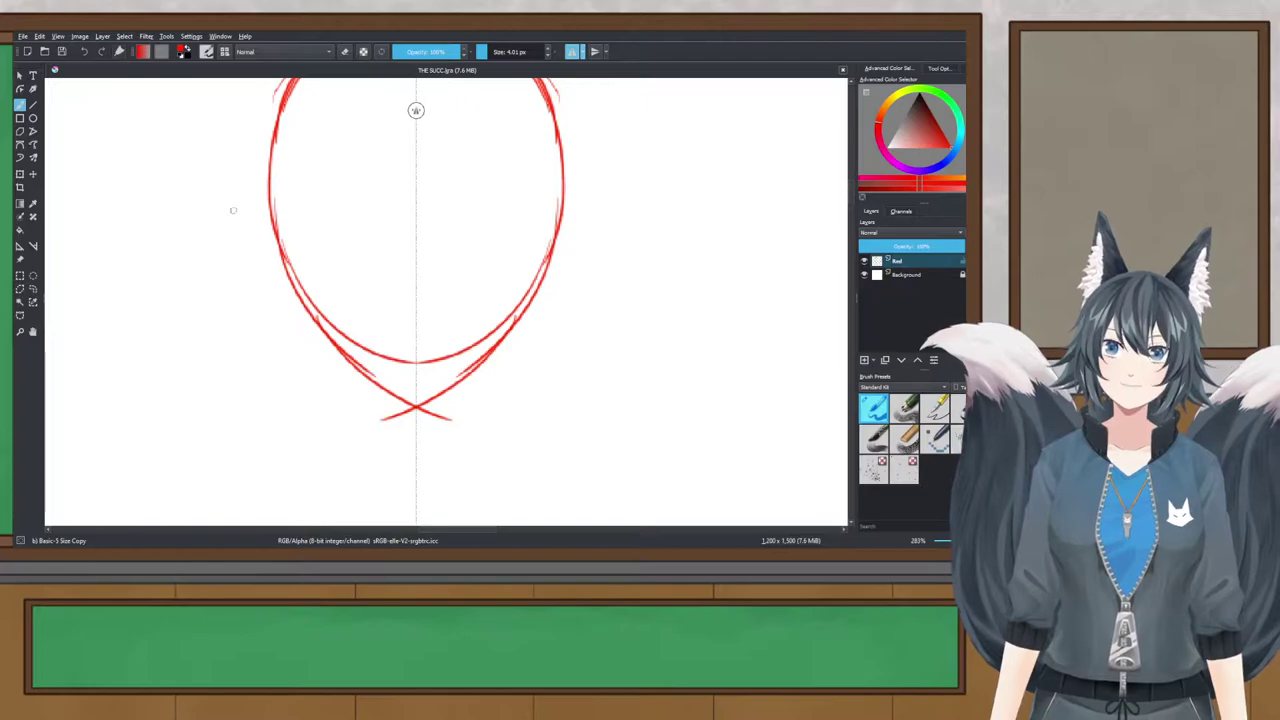
mouse_move(283, 240)
left_mouse_down()
mouse_move(307, 287)
mouse_move(383, 353)
mouse_move(293, 275)
mouse_move(410, 376)
mouse_move(414, 351)
left_mouse_up()
key("ctrl+z")
key("ctrl+z")
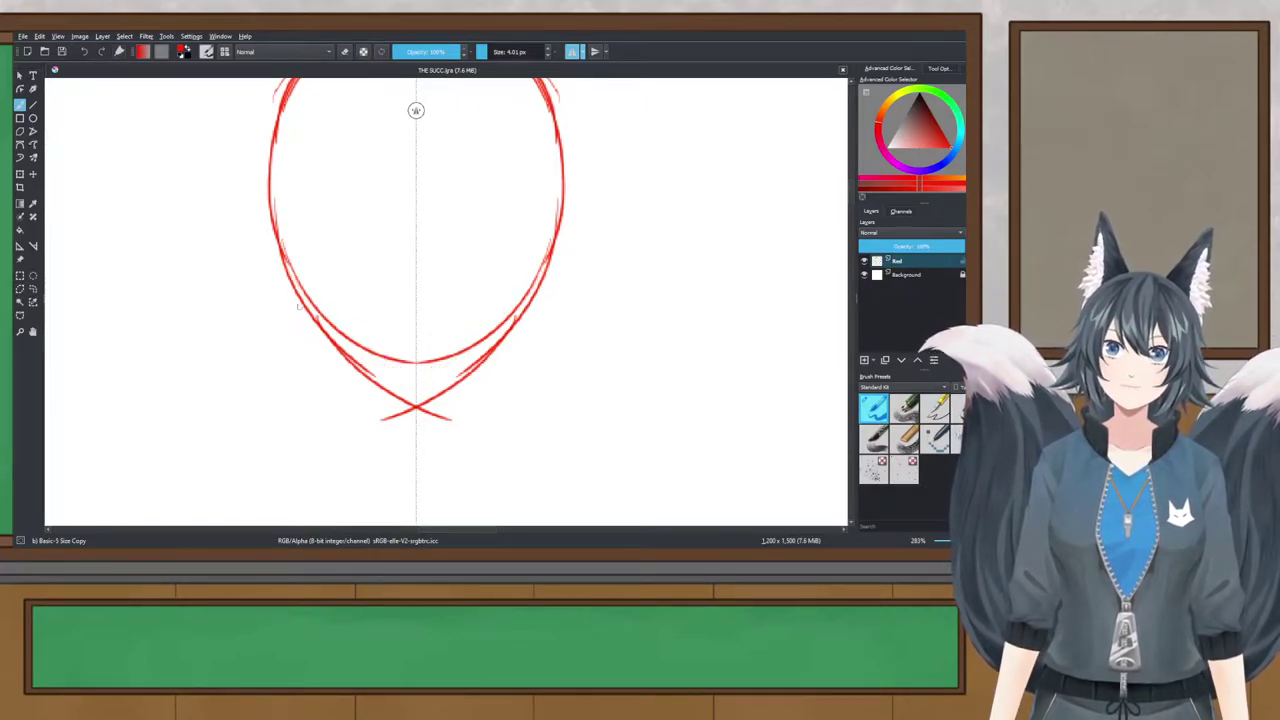
left_click_drag(275, 238, 407, 387)
key("ctrl+z")
left_click_drag(284, 257, 410, 356)
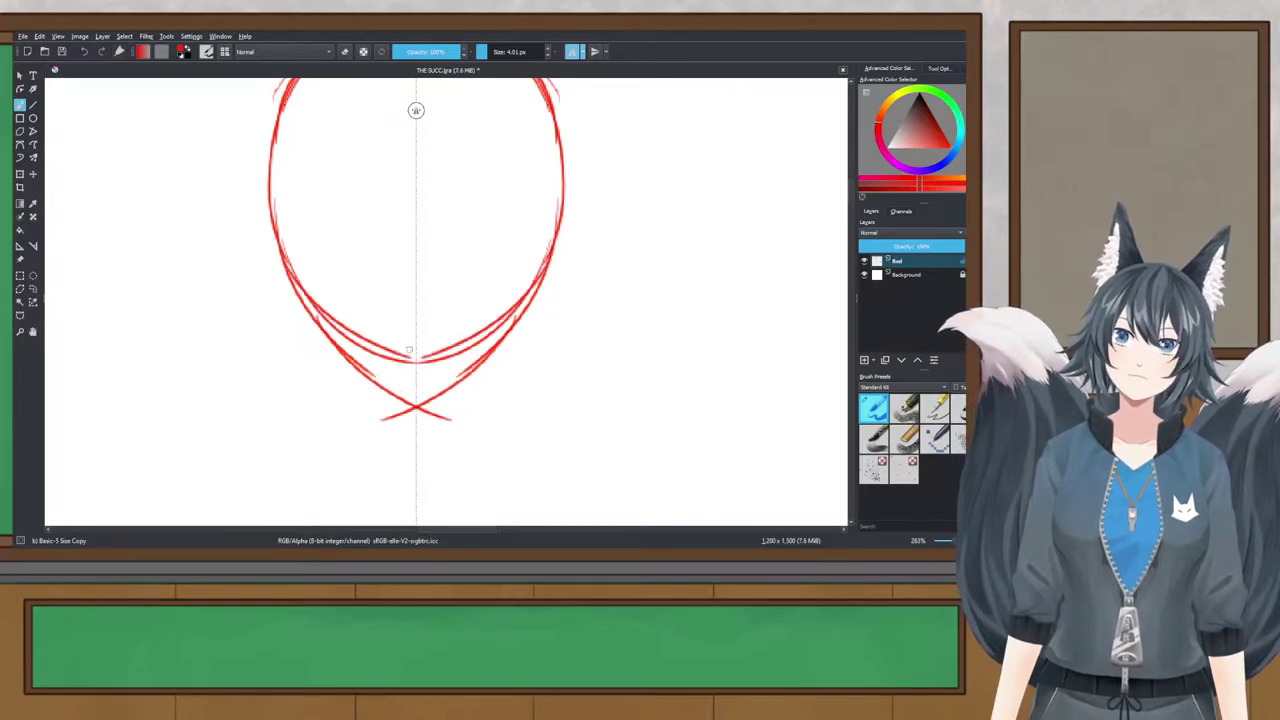
key("ctrl+z")
mouse_move(277, 238)
left_mouse_down()
mouse_move(369, 357)
mouse_move(430, 380)
left_mouse_up()
key("ctrl+z")
left_click_drag(362, 351, 414, 370)
key("ctrl+z")
key("ctrl+z")
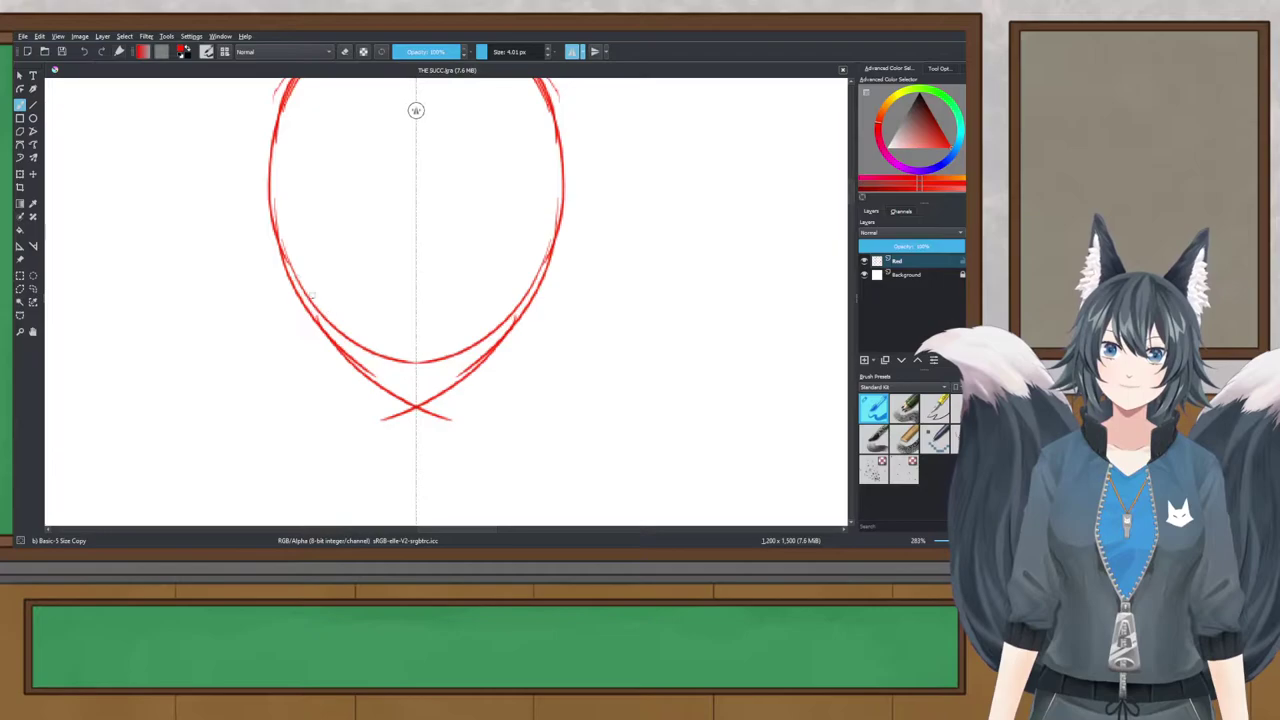
Step: Draw a shallower jaw curve above the existing one, and a pointed jaw line ending just above the crossed chin strokes
mouse_move(268, 206)
left_mouse_down()
mouse_move(366, 309)
mouse_move(402, 320)
left_mouse_up()
key("ctrl+z")
left_click_drag(282, 244, 414, 336)
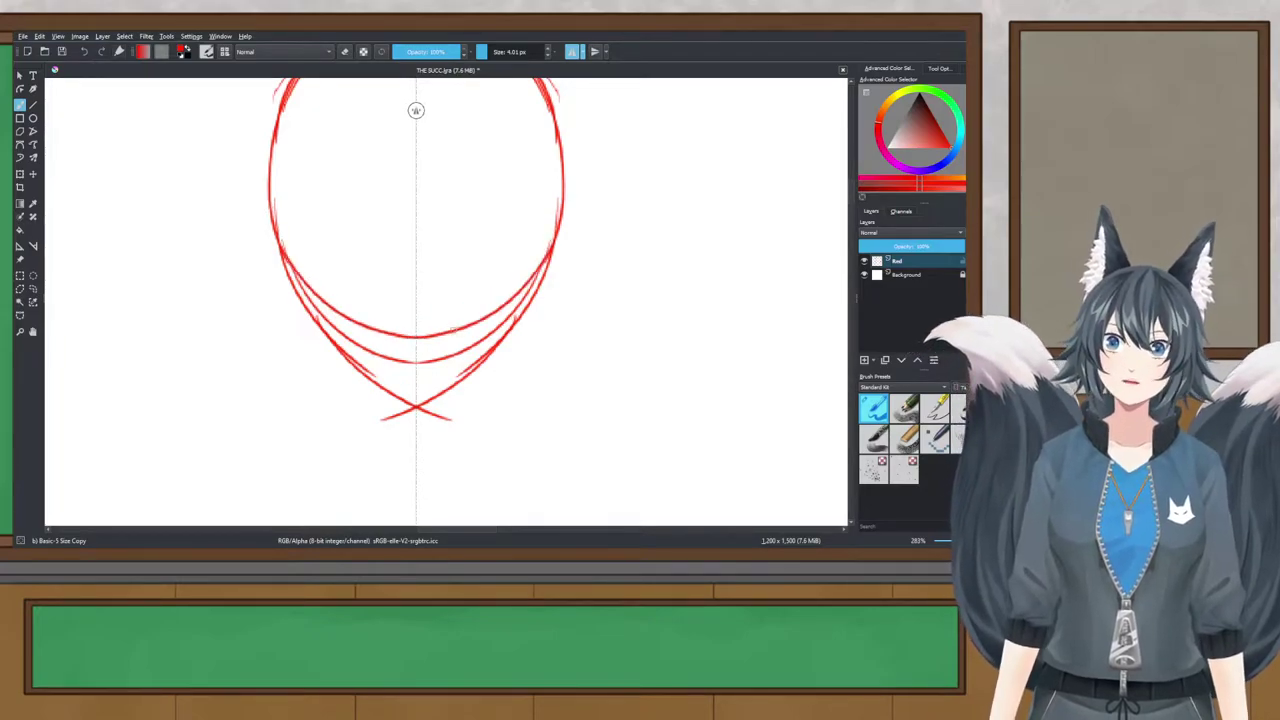
left_click_drag(284, 254, 416, 392)
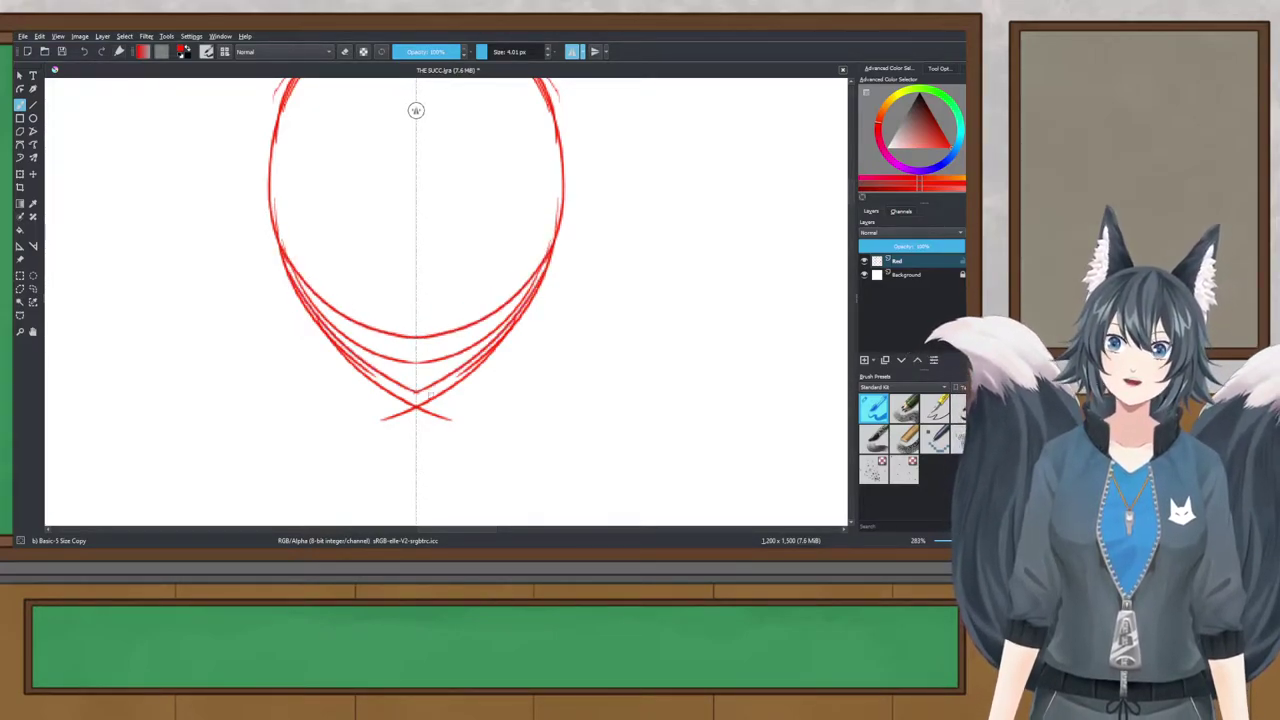
Step: Erase the outer crossed chin strokes below the pointed jaw line, and save the document
key("e")
left_click_drag(304, 306, 362, 368)
key("ctrl+z")
mouse_move(312, 318)
left_mouse_down()
mouse_move(384, 390)
mouse_move(420, 406)
mouse_move(383, 419)
mouse_move(400, 412)
left_mouse_up()
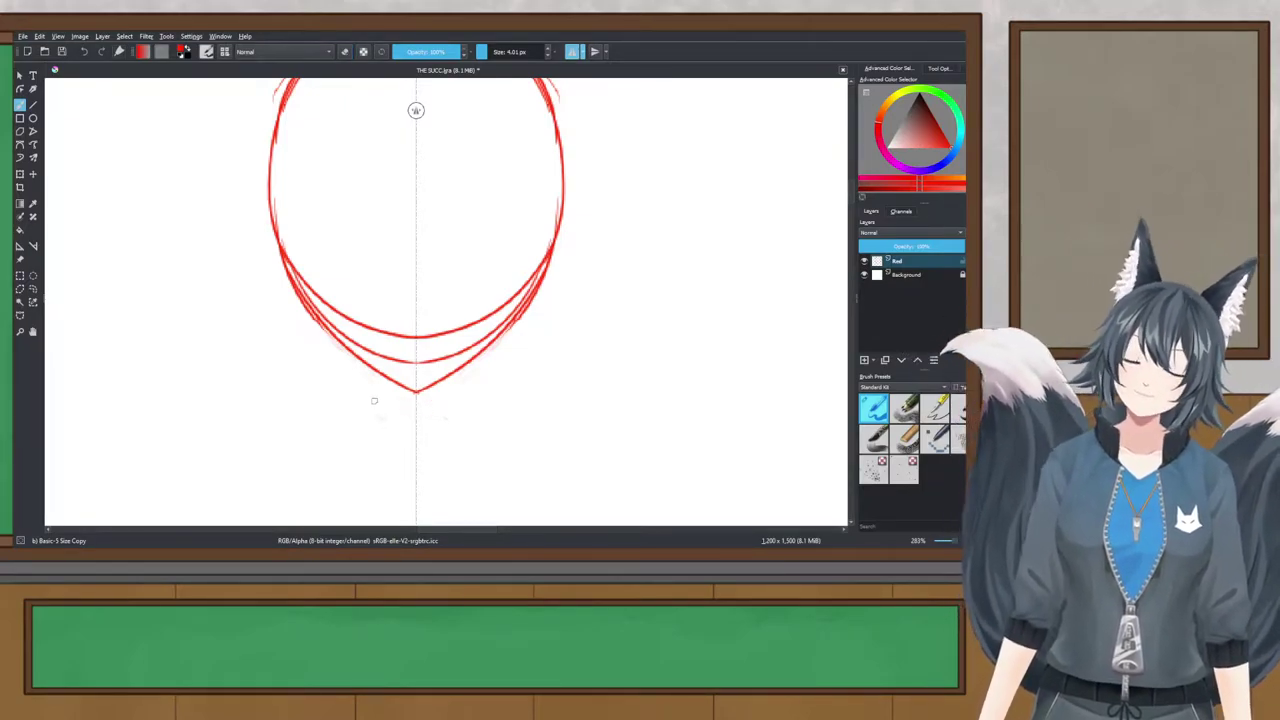
key("ctrl+s")
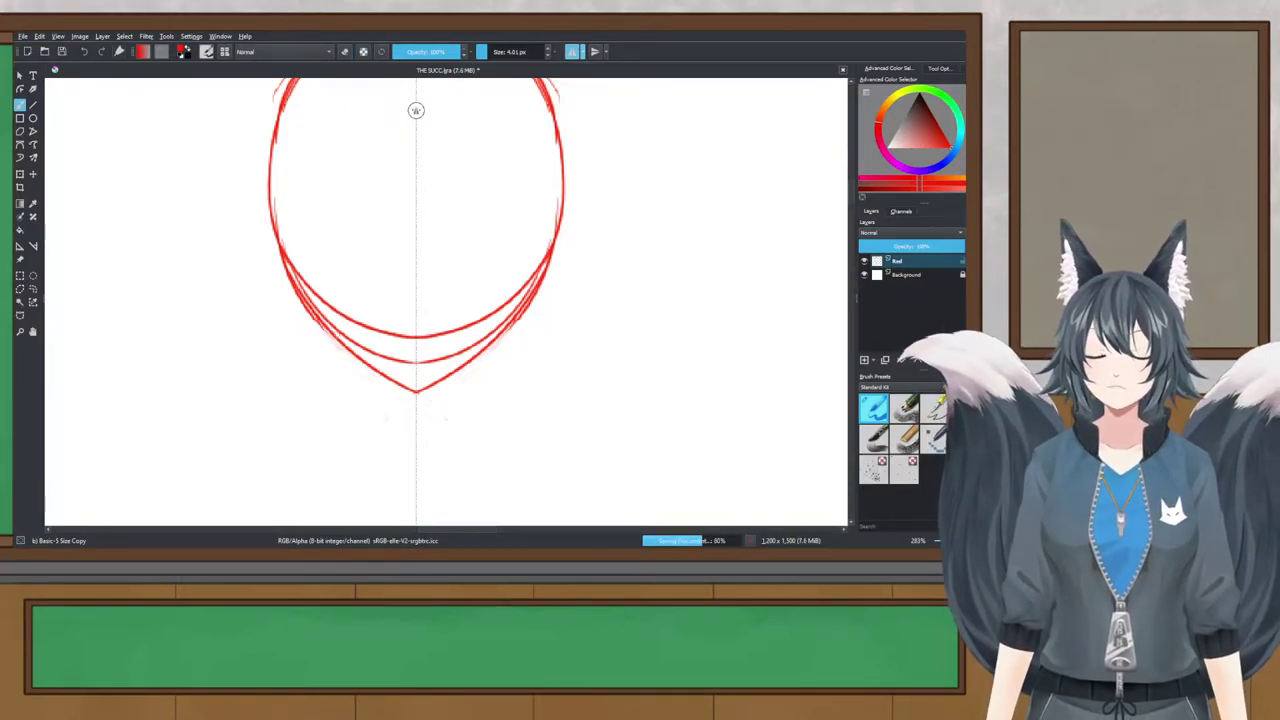
Step: Try a mirrored arc rising across the jaw curves, and undo it
left_click_drag(346, 343, 474, 309)
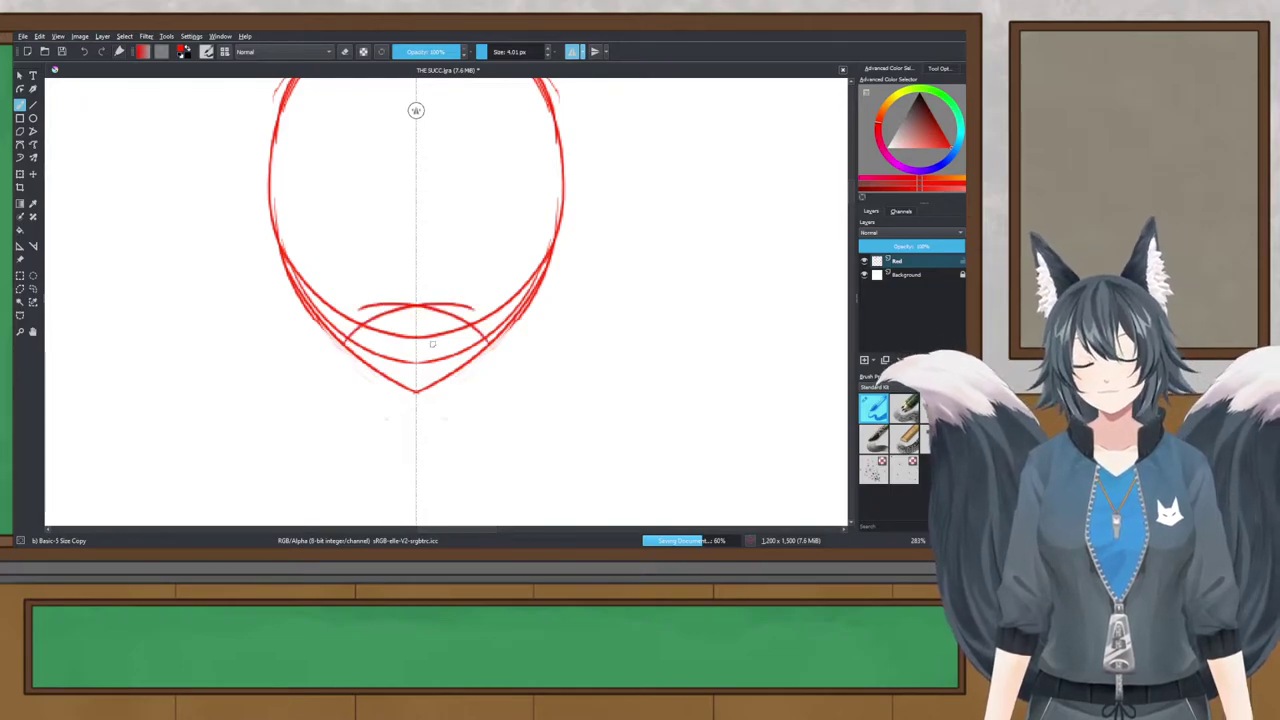
key("ctrl+z")
key("ctrl+z")
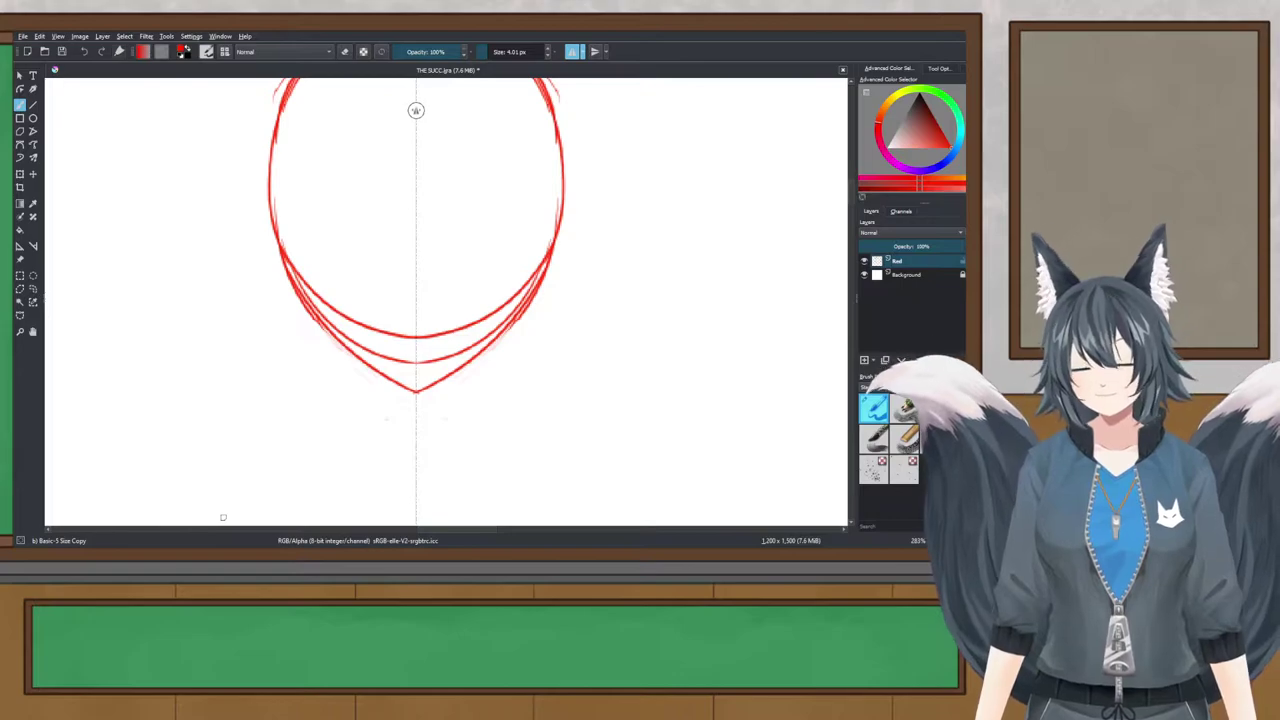
key("alt+Tab")
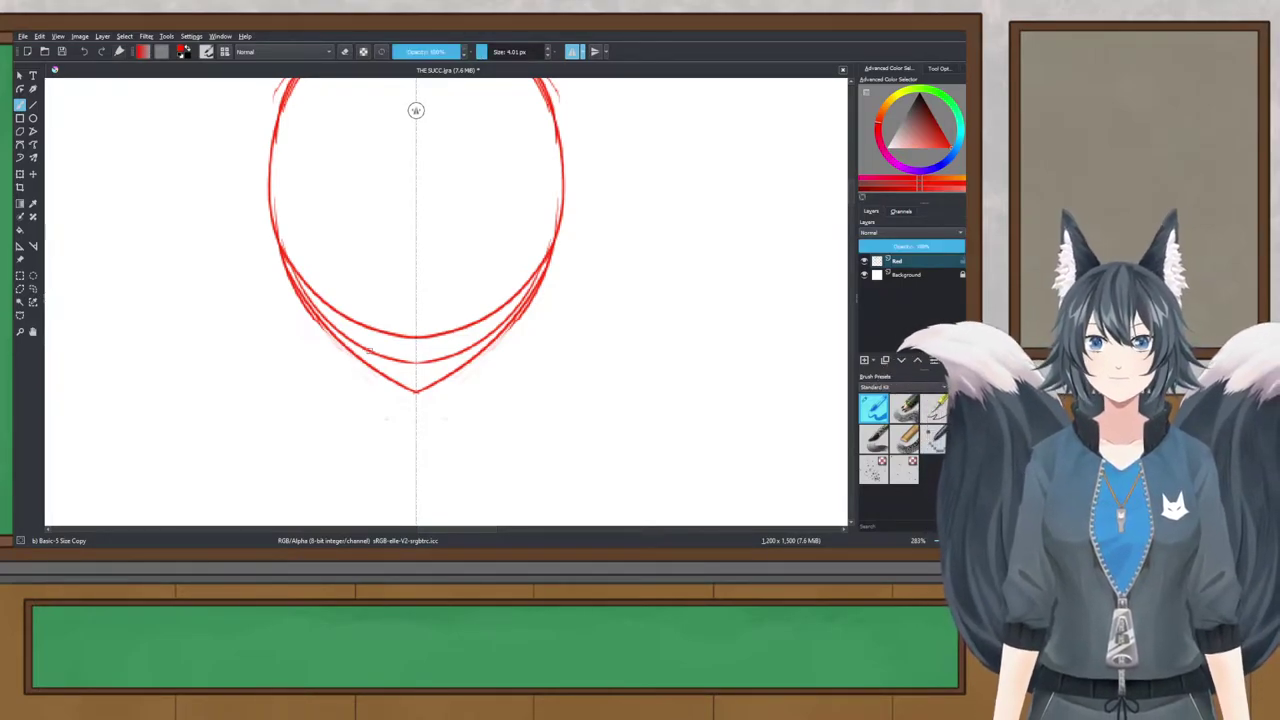
Step: Sketch the neck below the jaw with a mirrored top arc, inward-curving sides and a rounded base
left_click_drag(352, 347, 436, 375)
key("ctrl+z")
mouse_move(356, 353)
left_mouse_down()
mouse_move(437, 370)
mouse_move(432, 342)
mouse_move(363, 425)
mouse_move(371, 400)
mouse_move(361, 436)
mouse_move(416, 474)
left_mouse_up()
key("ctrl+z")
key("ctrl+z")
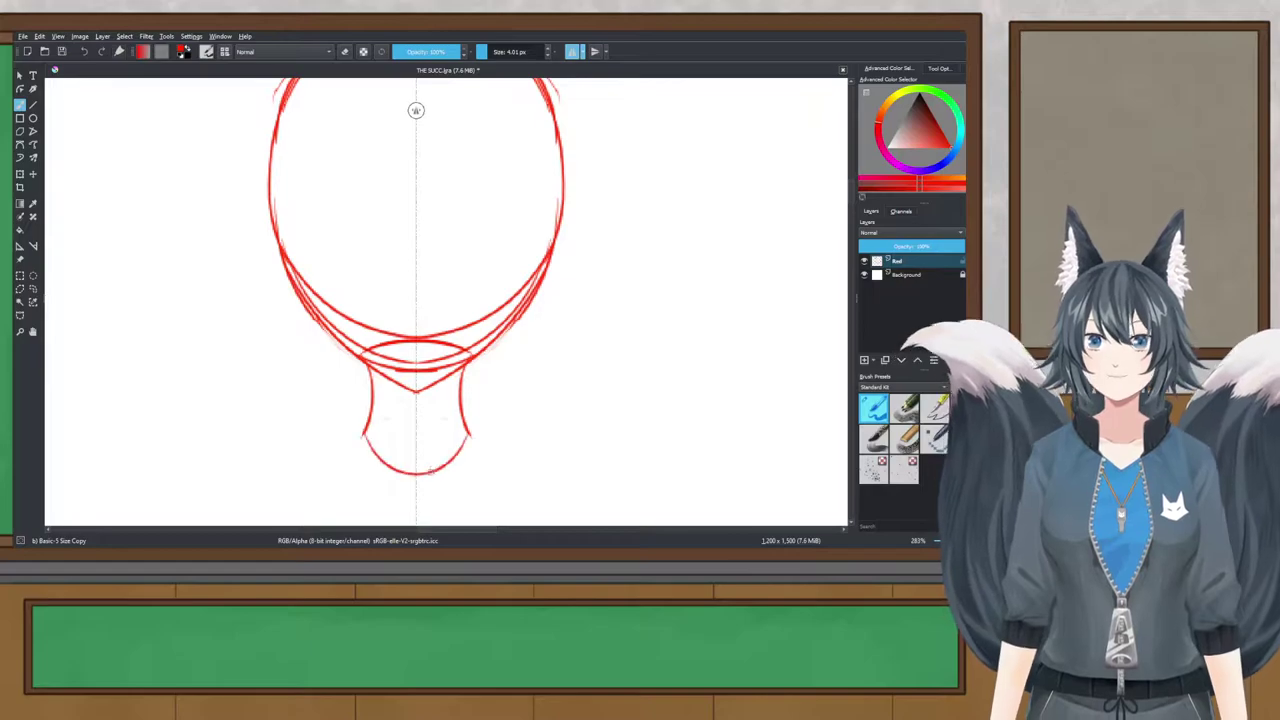
Step: Erase the stray outer strokes along the upper curve of the head outline, and save the document
scroll(526, 343, "down", 1)
left_click_drag(526, 343, 484, 325)
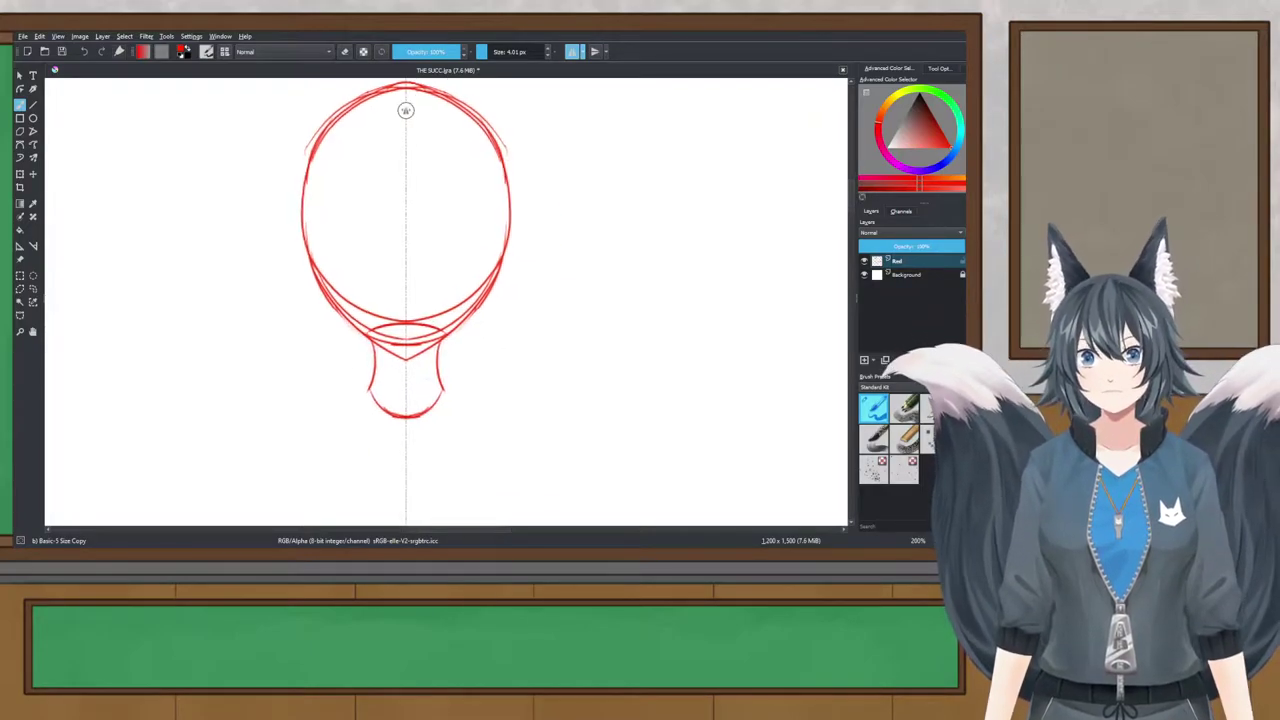
scroll(468, 311, "down", 1)
scroll(412, 162, "up", 3)
key("e")
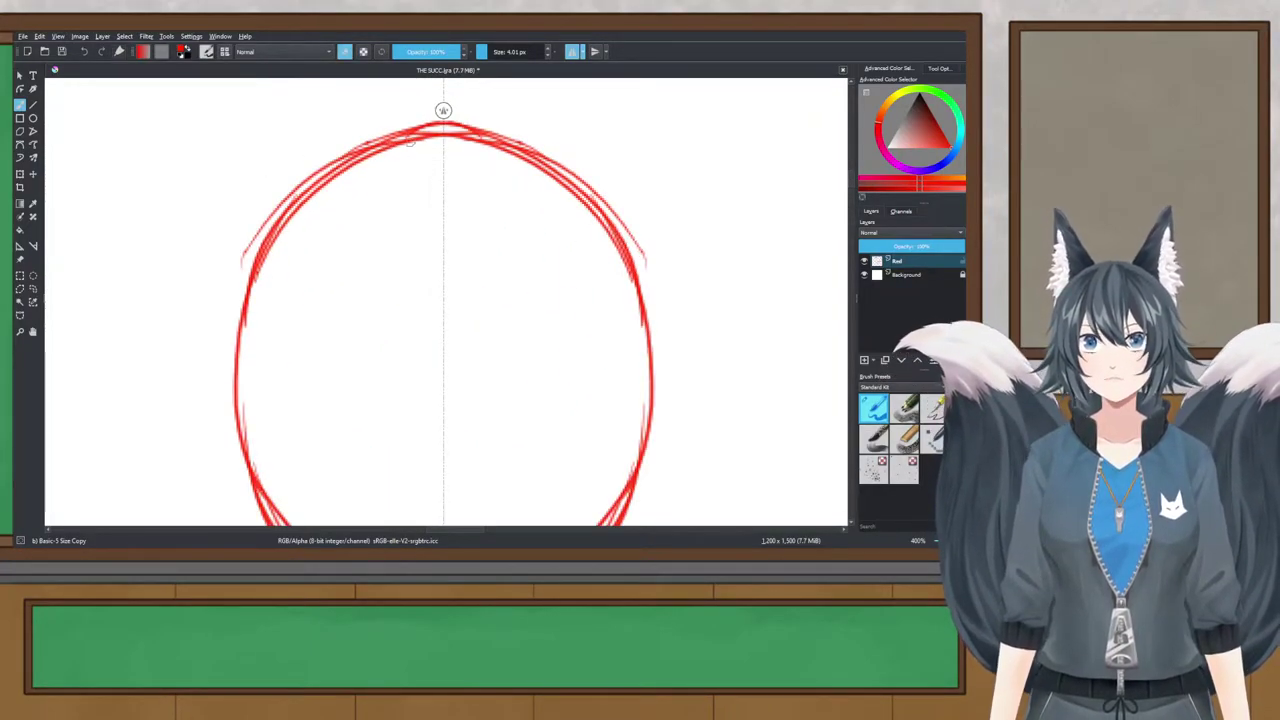
mouse_move(412, 138)
left_mouse_down()
mouse_move(246, 234)
mouse_move(255, 241)
mouse_move(290, 197)
mouse_move(232, 259)
mouse_move(267, 224)
left_mouse_up()
key("ctrl+z")
key("e")
key("ctrl+z")
key("ctrl+shift+z")
key("ctrl+s")
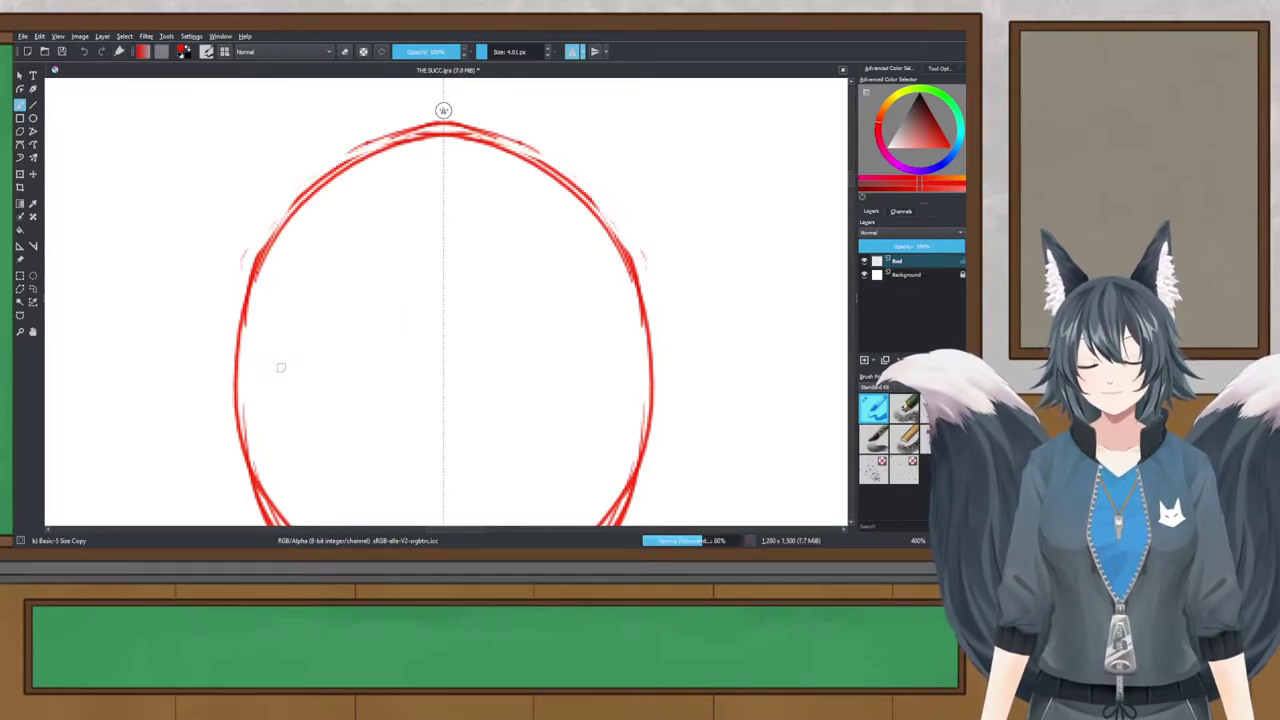
Step: Try mirrored horizontal guide curves across the face, undoing each version
left_click_drag(243, 342, 503, 349)
key("ctrl+z")
mouse_move(240, 374)
left_mouse_down()
mouse_move(287, 393)
mouse_move(460, 388)
left_mouse_up()
scroll(432, 340, "down", 1)
mouse_move(454, 432)
left_mouse_down()
mouse_move(391, 263)
mouse_move(402, 306)
left_mouse_up()
key("ctrl+z")
mouse_move(240, 212)
left_mouse_down()
mouse_move(520, 257)
mouse_move(400, 205)
mouse_move(400, 260)
left_mouse_up()
key("ctrl+z")
Step: Draw a vertical centre line along the mirror axis from the crown to the chin, undoing rejected strokes
scroll(401, 207, "down", 1)
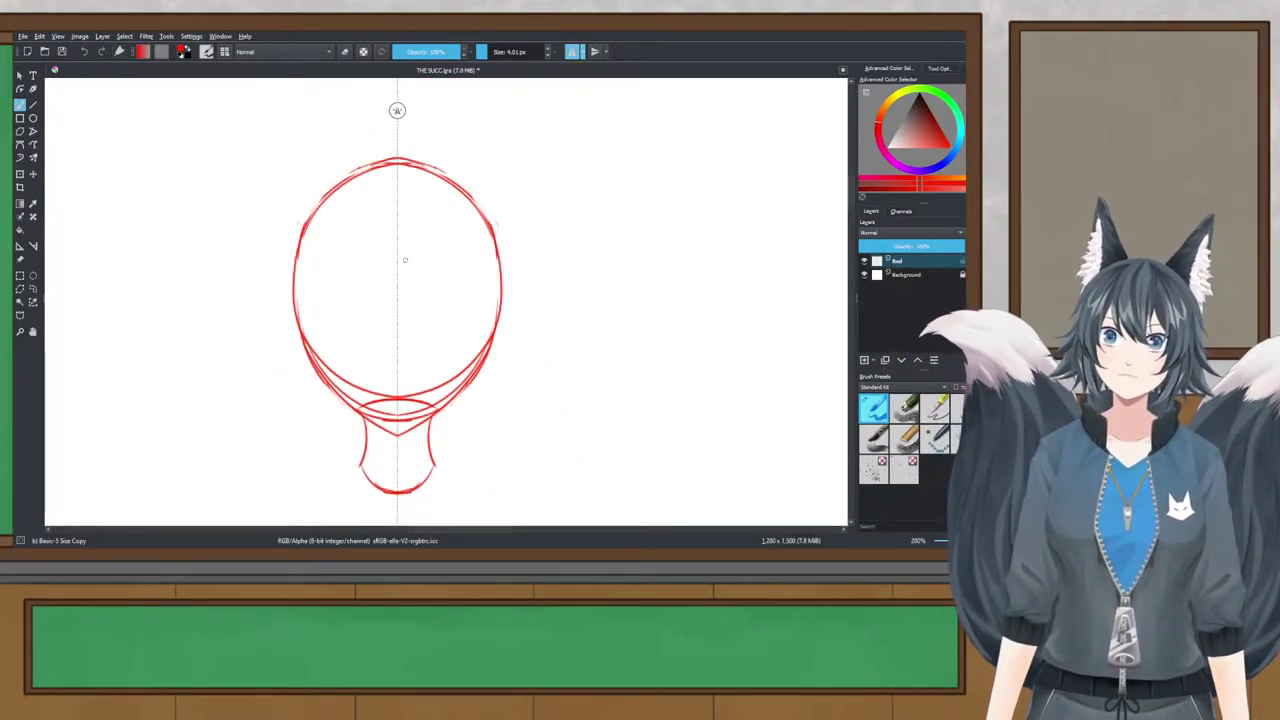
left_click_drag(398, 160, 397, 252)
key("ctrl+z")
left_click_drag(398, 160, 397, 228)
key("ctrl+z")
left_click_drag(398, 160, 397, 220)
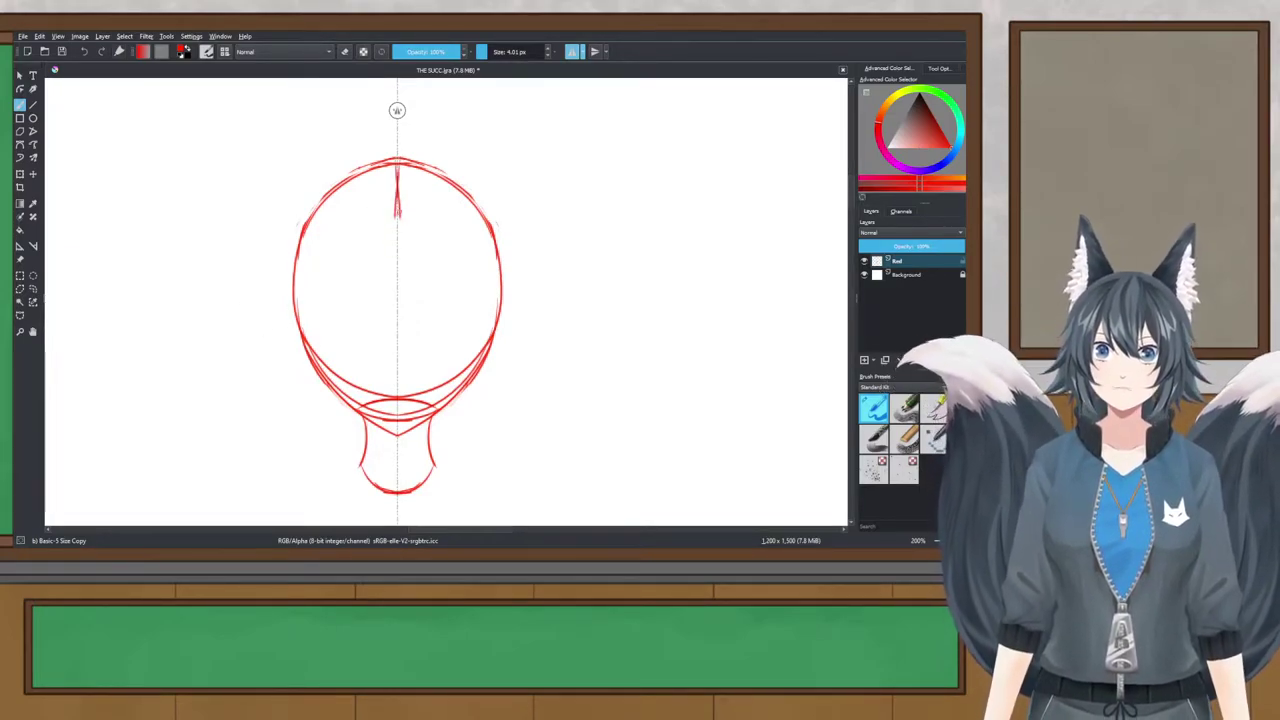
key("ctrl+z")
left_click_drag(398, 160, 397, 297)
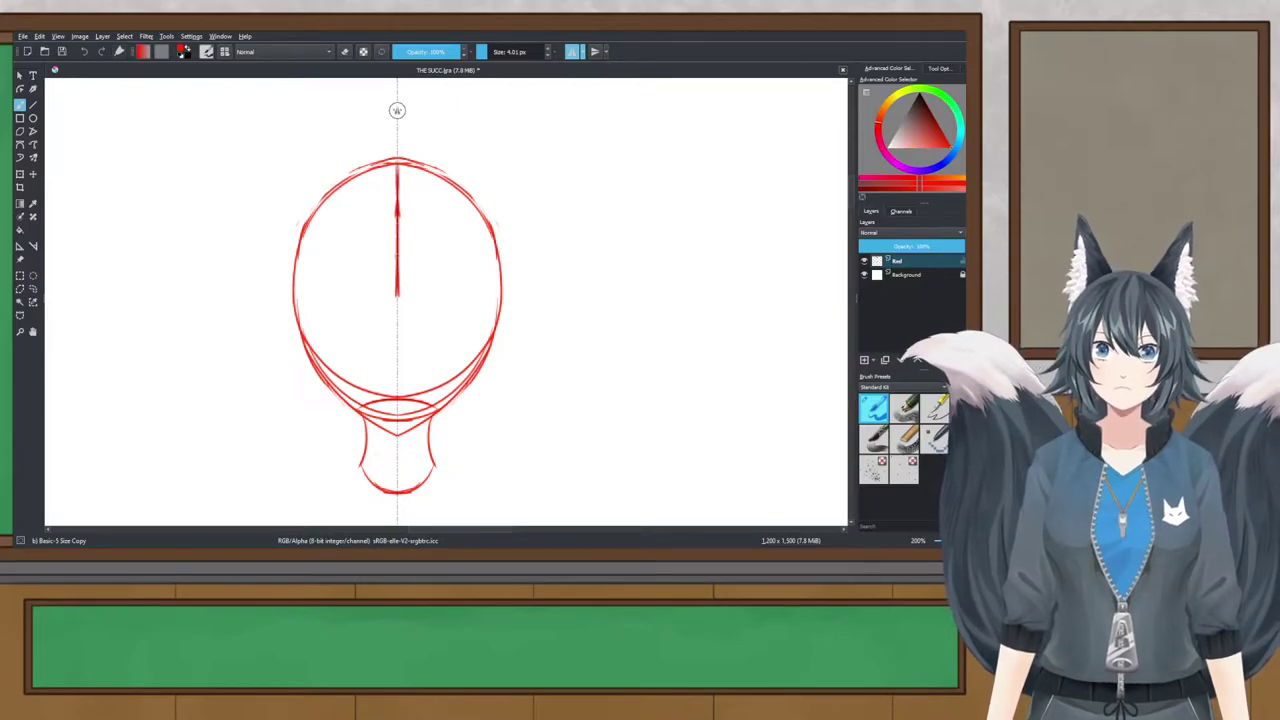
left_click_drag(398, 243, 384, 373)
key("ctrl+z")
left_click_drag(398, 280, 396, 362)
left_click_drag(397, 316, 397, 446)
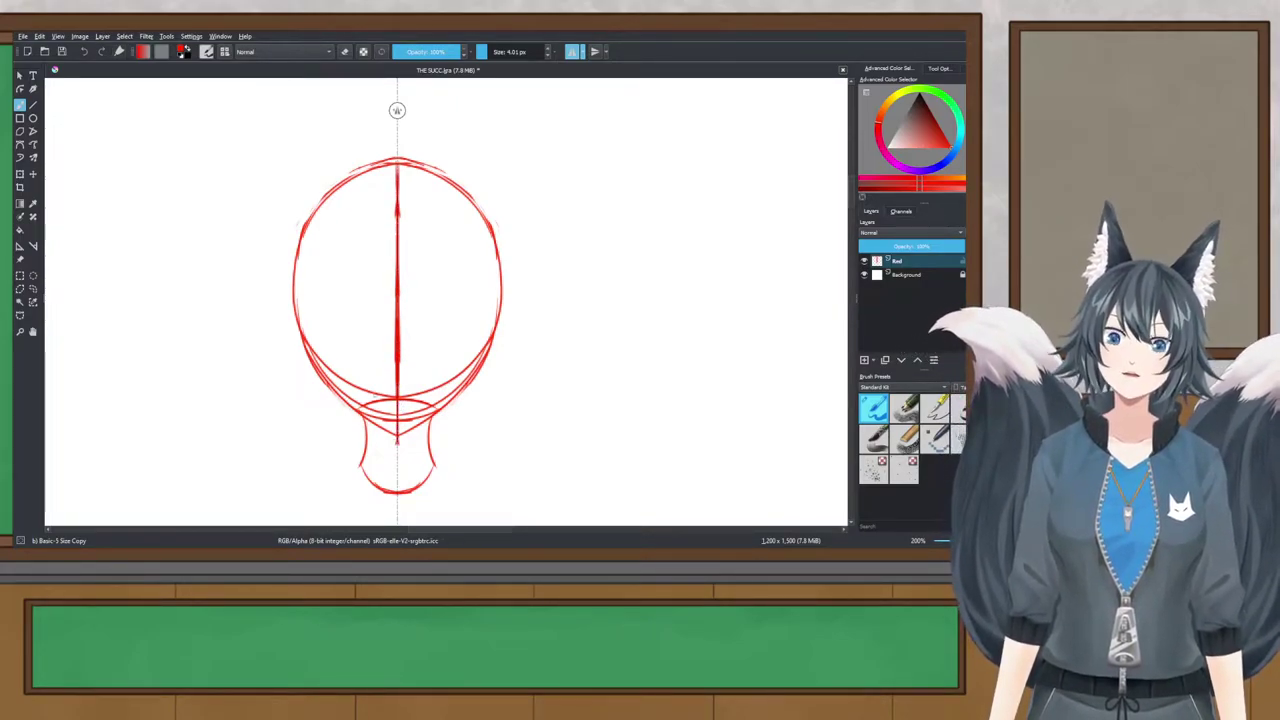
Step: Draw one mirrored guide curve across the upper face and another across the lower face above the jaw
left_click_drag(296, 240, 500, 240)
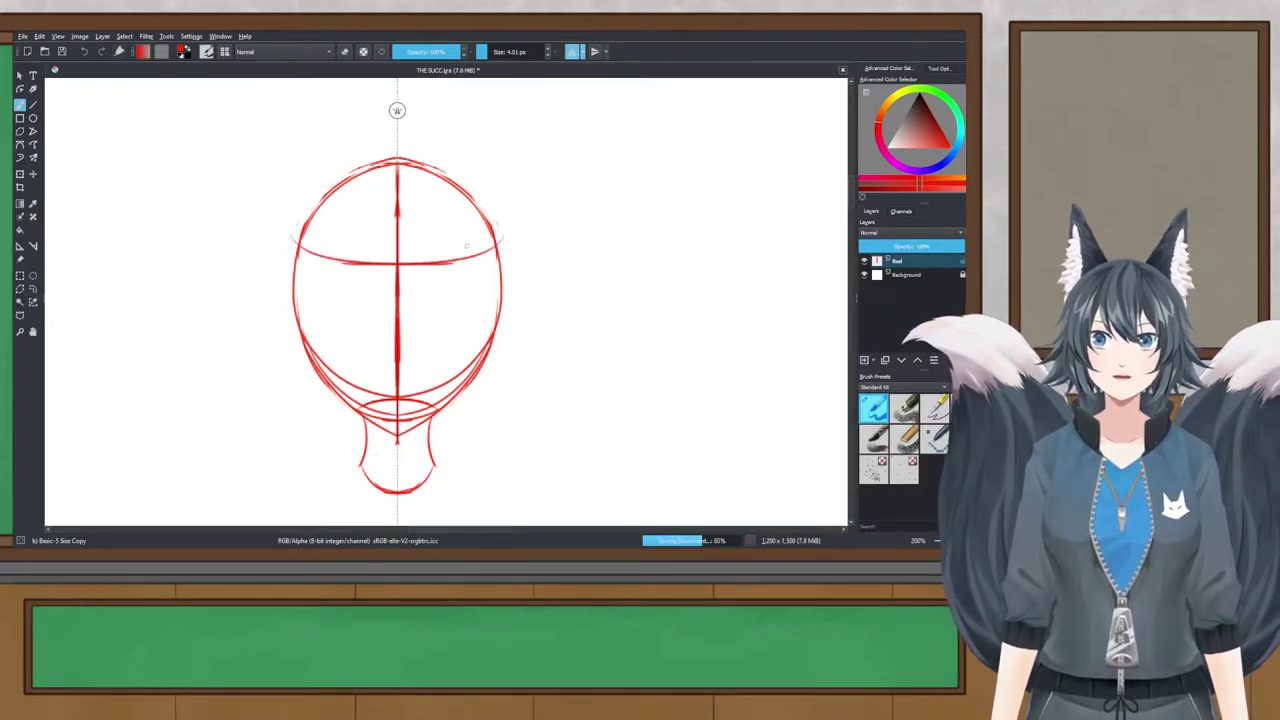
left_click_drag(314, 360, 462, 368)
key("ctrl+z")
left_click_drag(321, 362, 428, 375)
key("ctrl+z")
left_click_drag(319, 366, 440, 379)
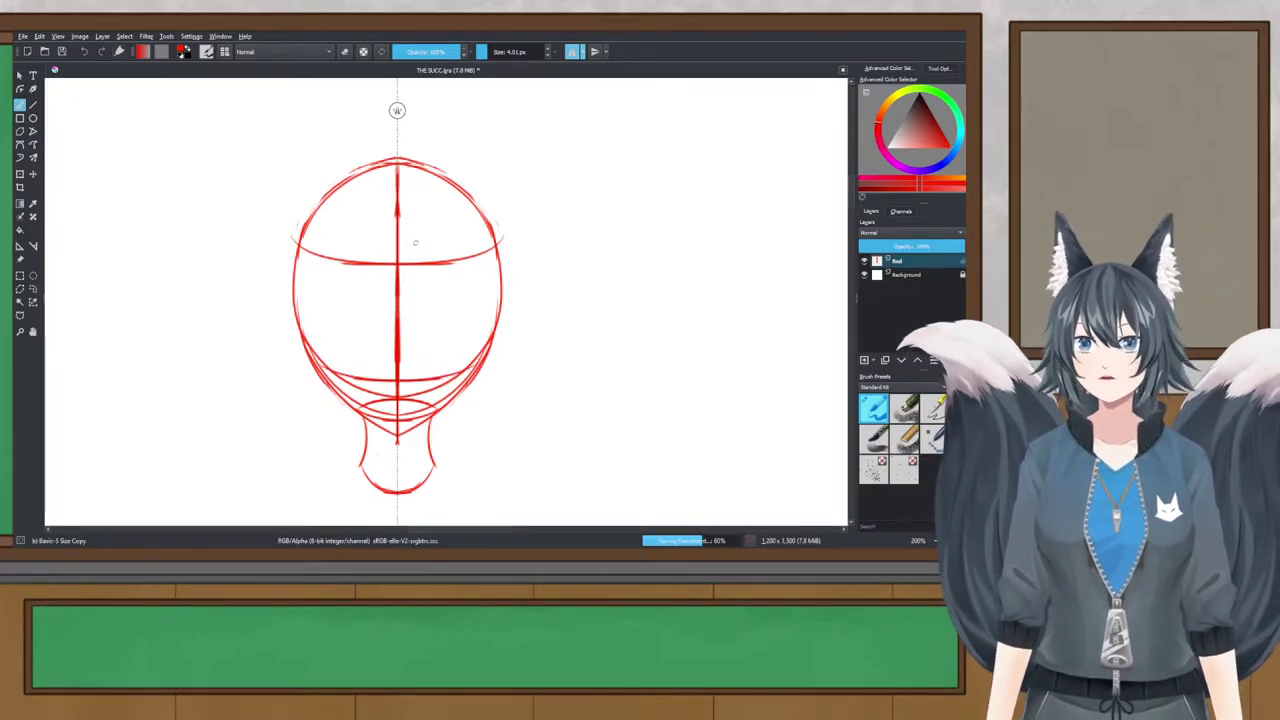
Step: Add a second, shallower mirrored curve just inside the rounded base of the neck
scroll(412, 247, "down", 5)
scroll(409, 205, "up", 4)
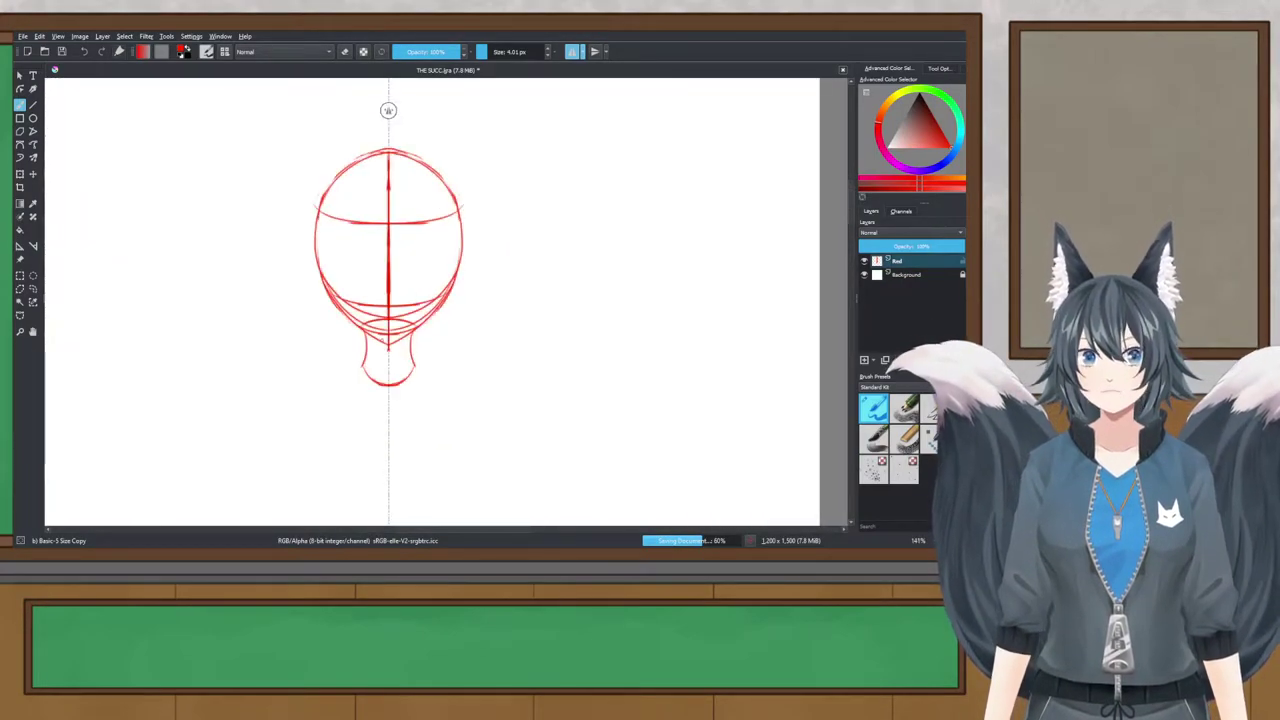
scroll(381, 345, "up", 2)
scroll(391, 110, "up", 1)
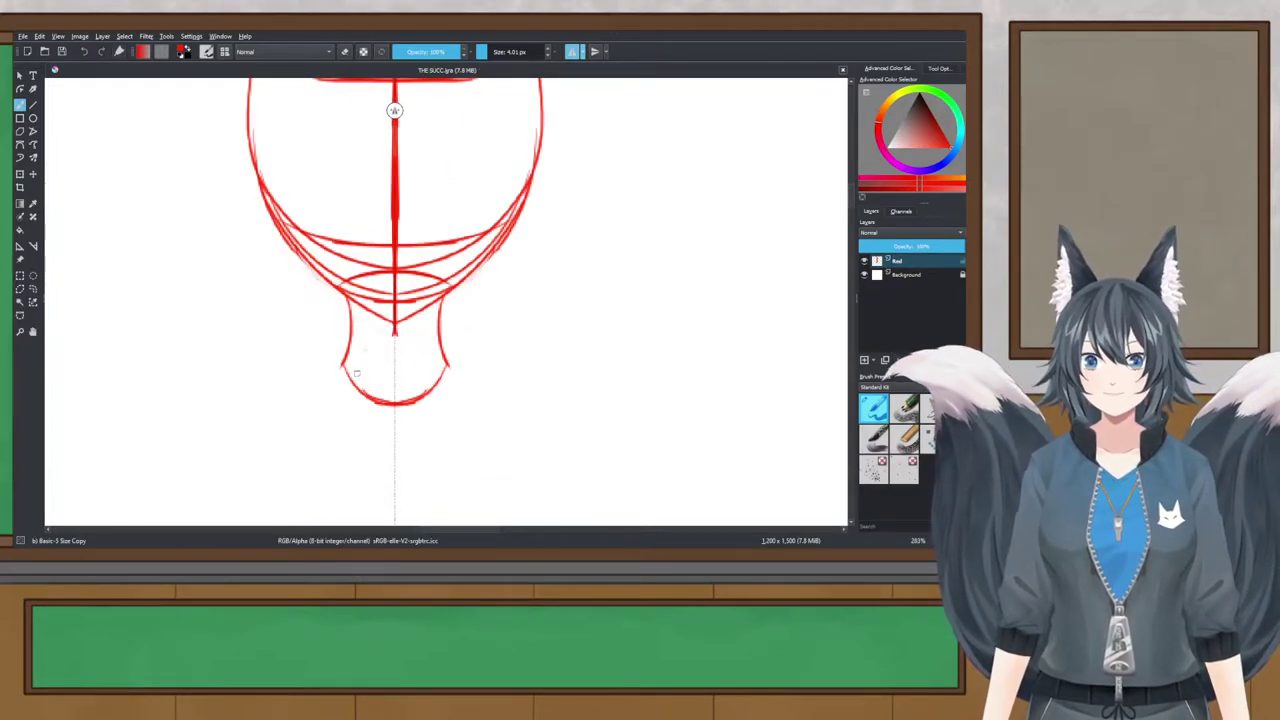
left_click_drag(345, 365, 392, 393)
key("ctrl+z")
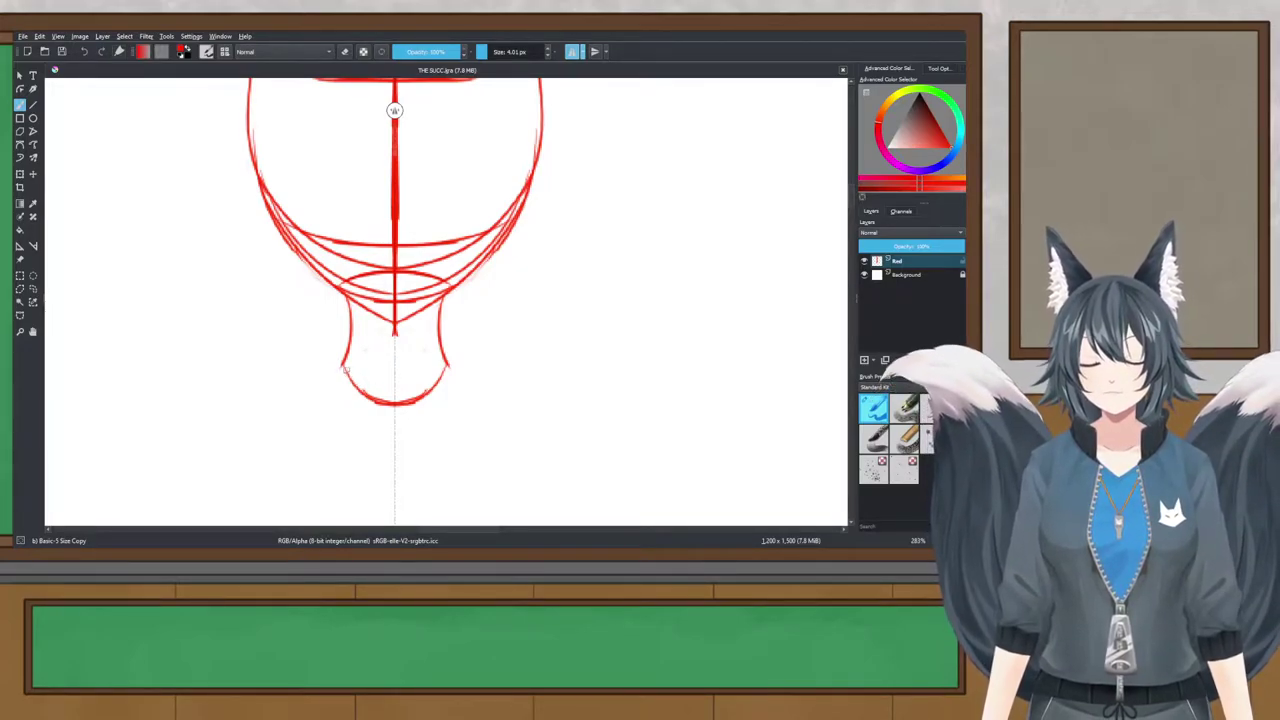
left_click_drag(344, 364, 404, 394)
key("ctrl+z")
key("ctrl+z")
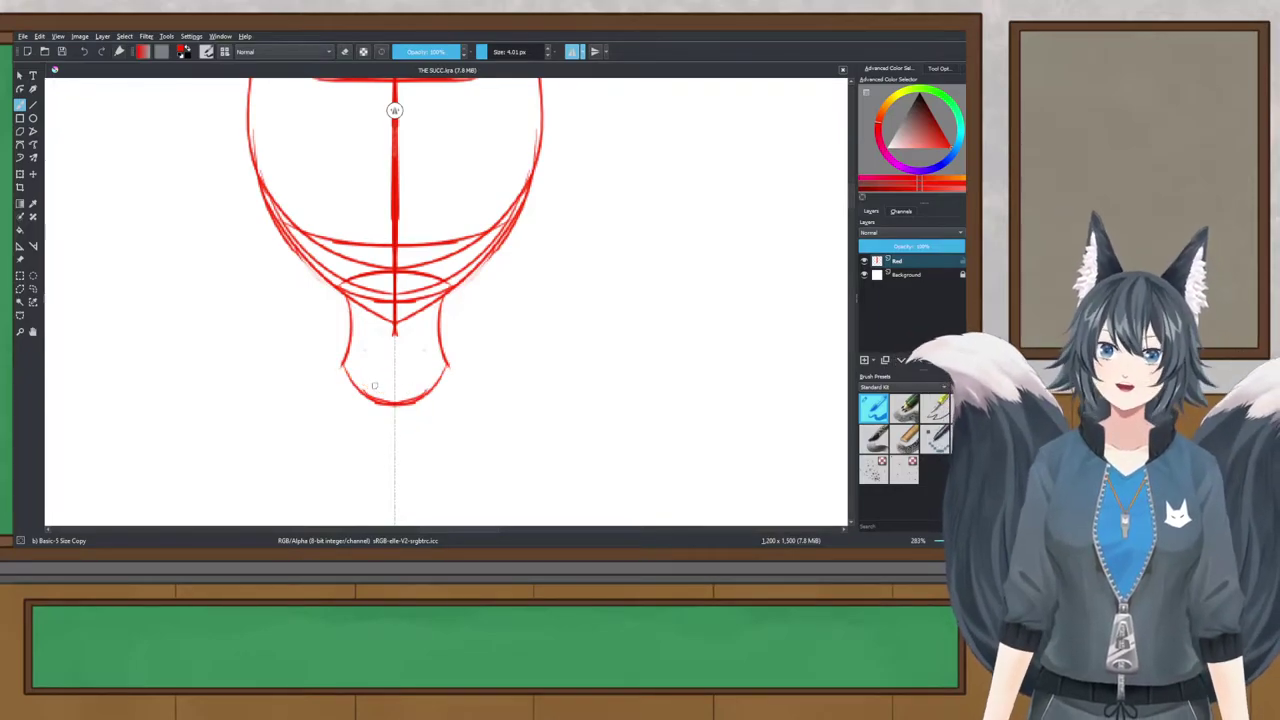
left_click_drag(344, 364, 396, 398)
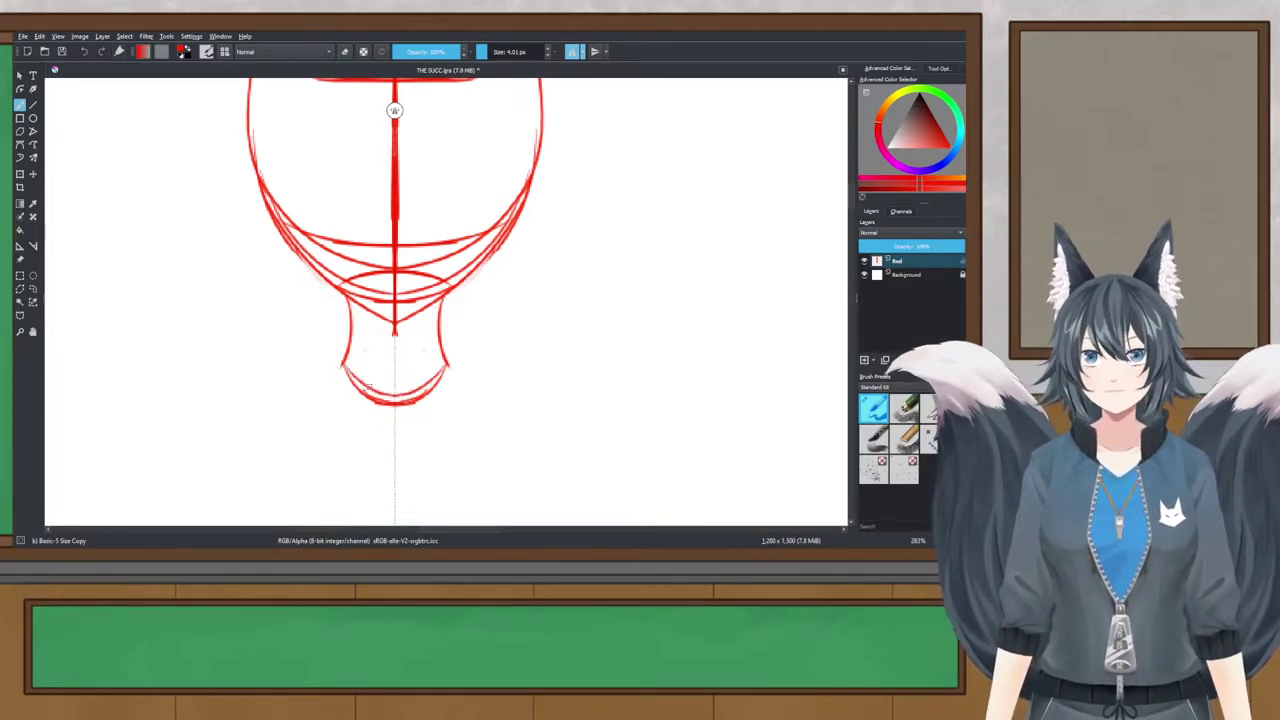
Step: Retrace the sides of the neck with mirrored strokes, undoing rejected versions, and save the document
left_click_drag(353, 299, 342, 382)
key("ctrl+z")
left_click_drag(354, 304, 345, 366)
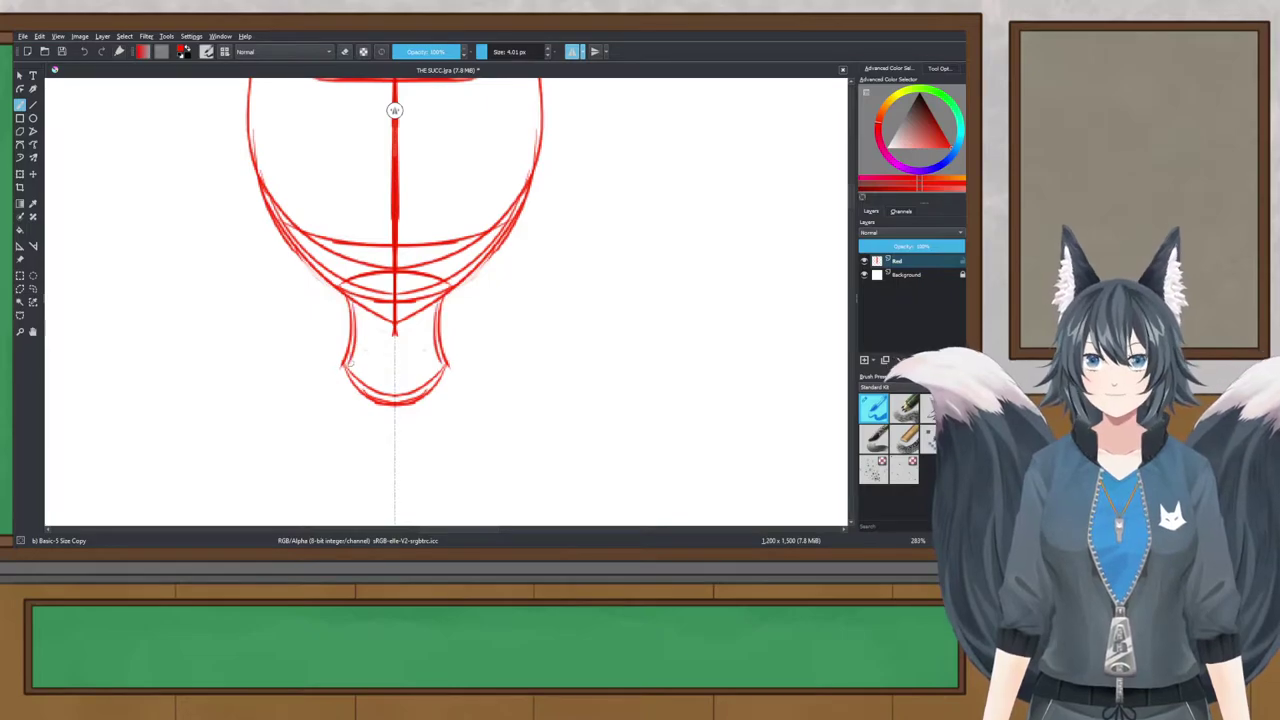
key("ctrl+z")
left_click_drag(352, 296, 344, 368)
key("ctrl+s")
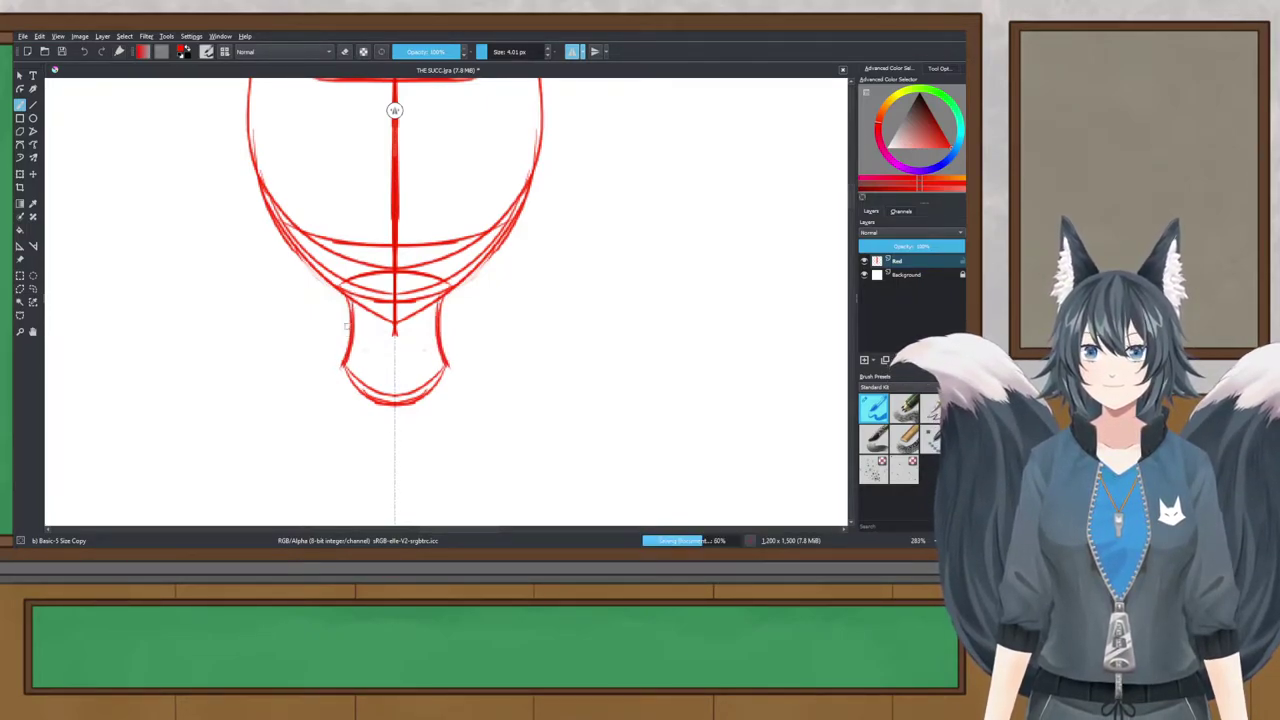
key("ctrl+z")
left_click_drag(348, 296, 342, 367)
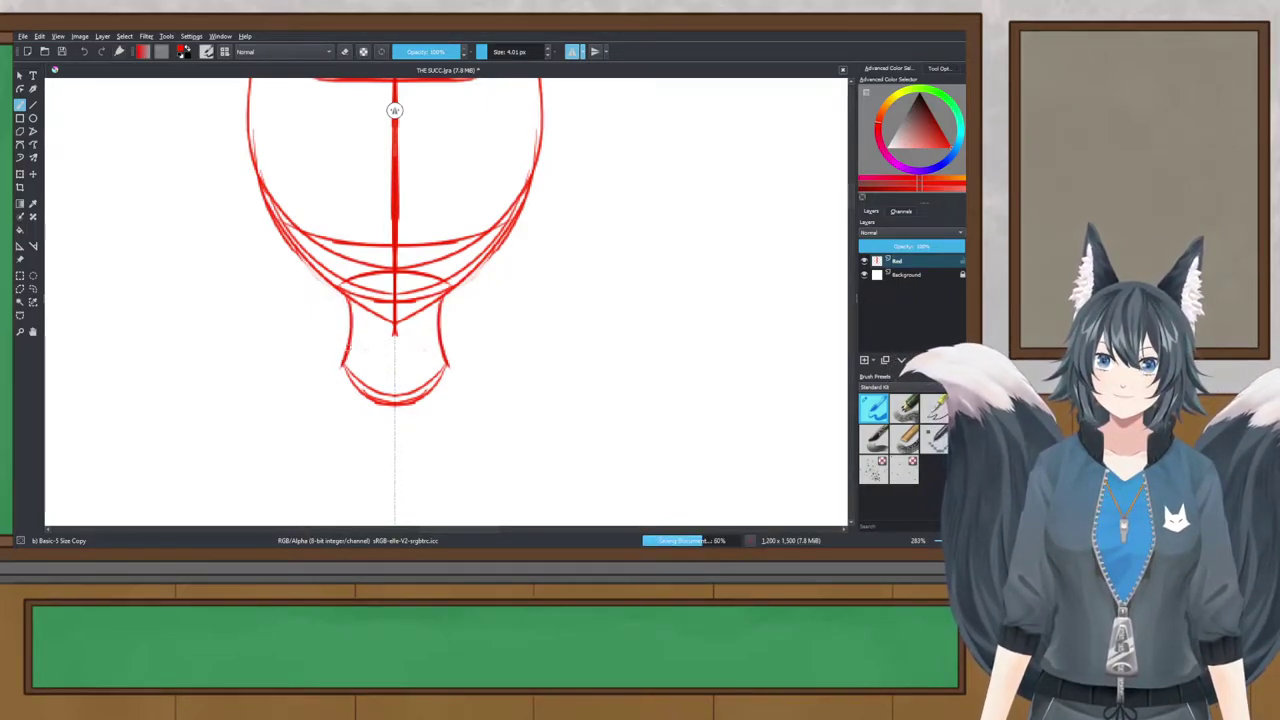
Step: Draw a vertical torso centre line along the mirror axis downward from the neck base, undoing rejected strokes
scroll(401, 265, "down", 4)
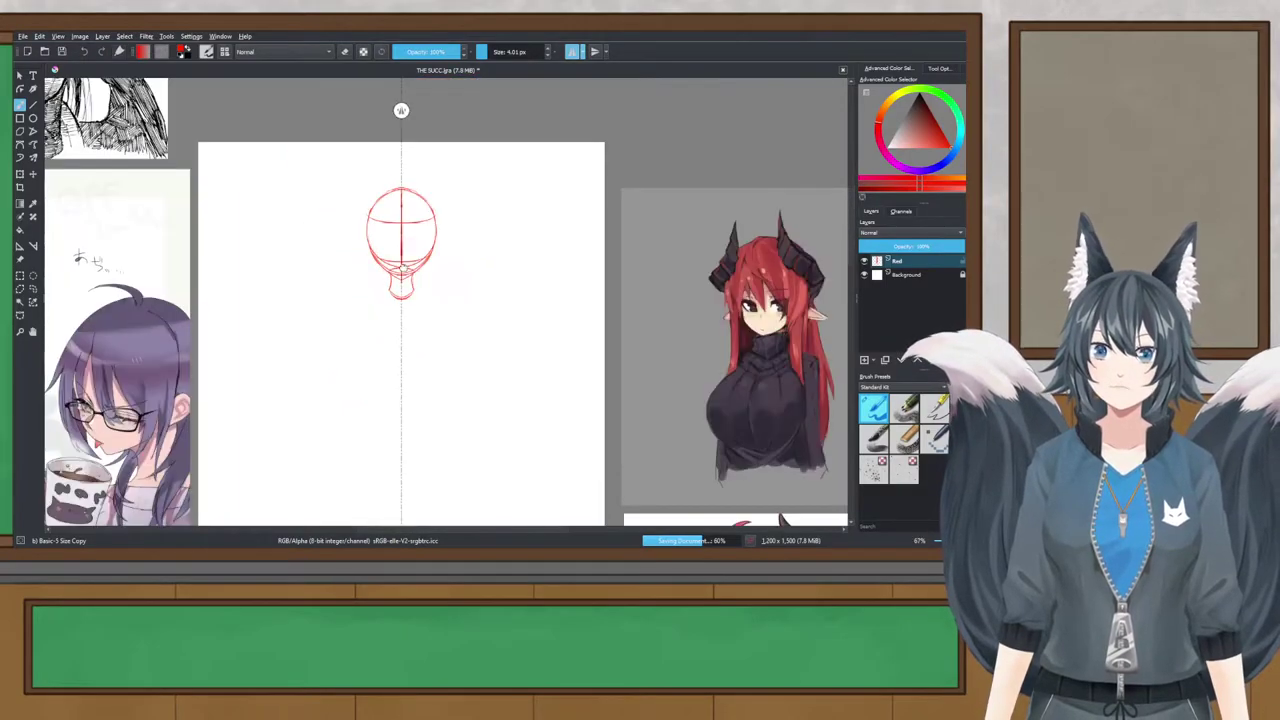
scroll(401, 272, "up", 3)
left_click_drag(418, 333, 438, 290)
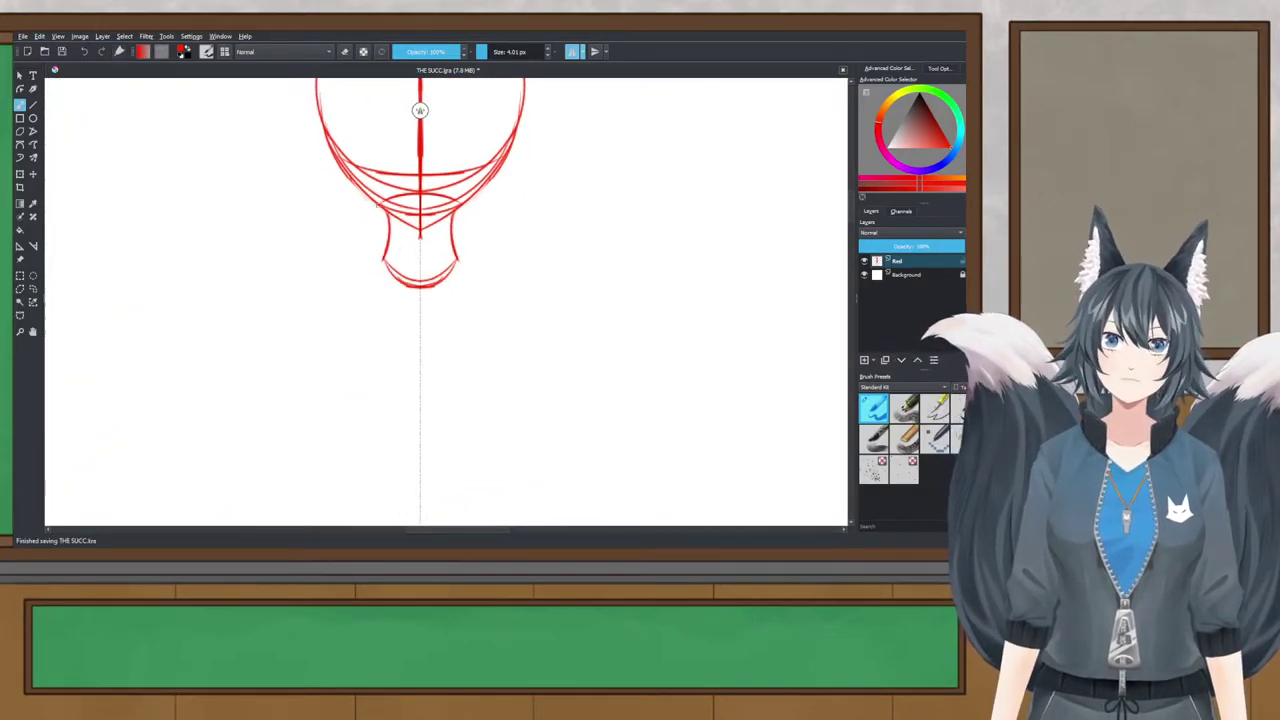
left_click_drag(420, 288, 414, 400)
key("ctrl+z")
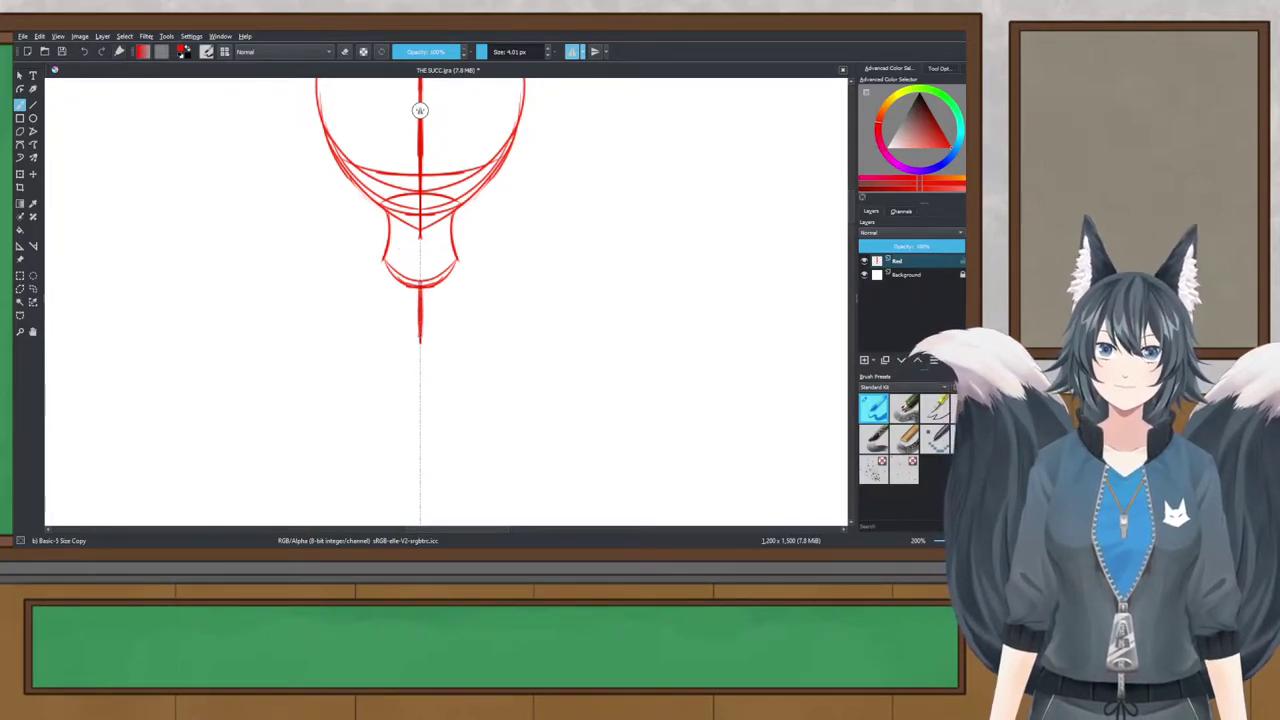
left_click_drag(420, 334, 417, 418)
key("ctrl+z")
left_click_drag(420, 330, 420, 418)
key("ctrl+z")
left_click_drag(420, 342, 420, 450)
key("ctrl+z")
left_click_drag(420, 392, 420, 442)
key("ctrl+z")
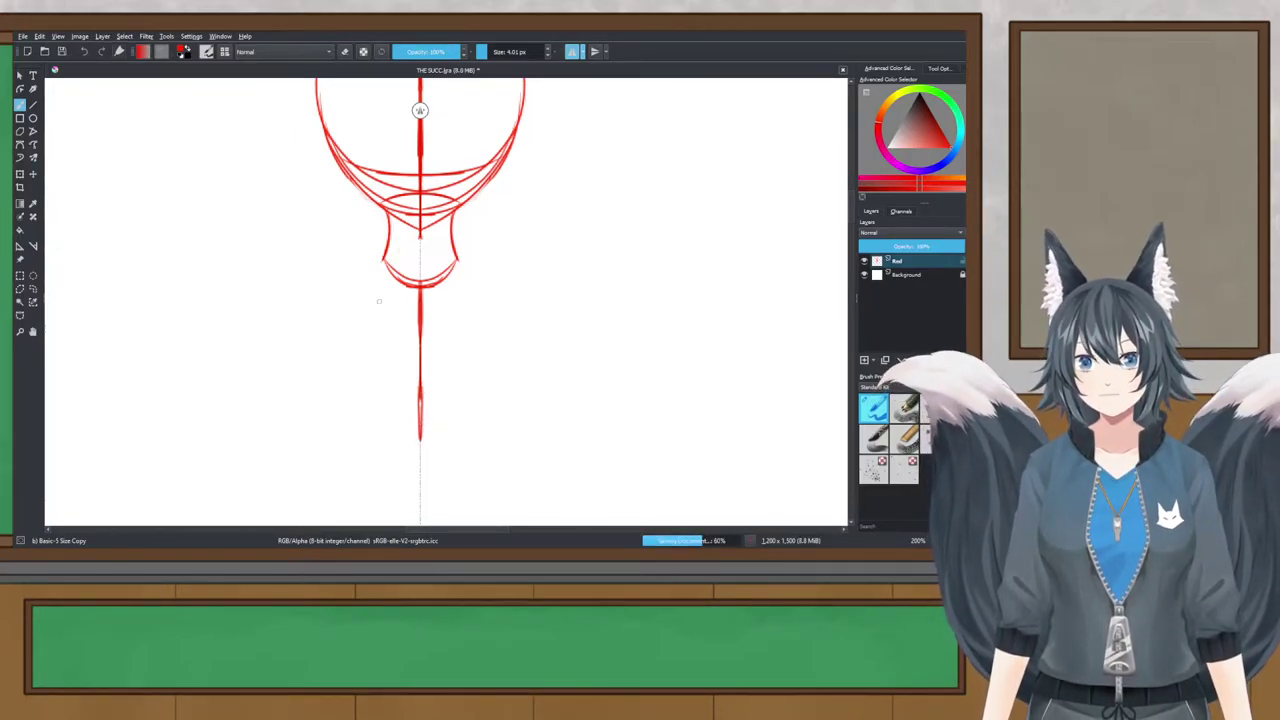
Step: Draw short mirrored shoulder slopes outward from the base of the neck, and save the document
mouse_move(388, 247)
left_mouse_down()
mouse_move(334, 280)
mouse_move(353, 270)
left_mouse_up()
key("ctrl+z")
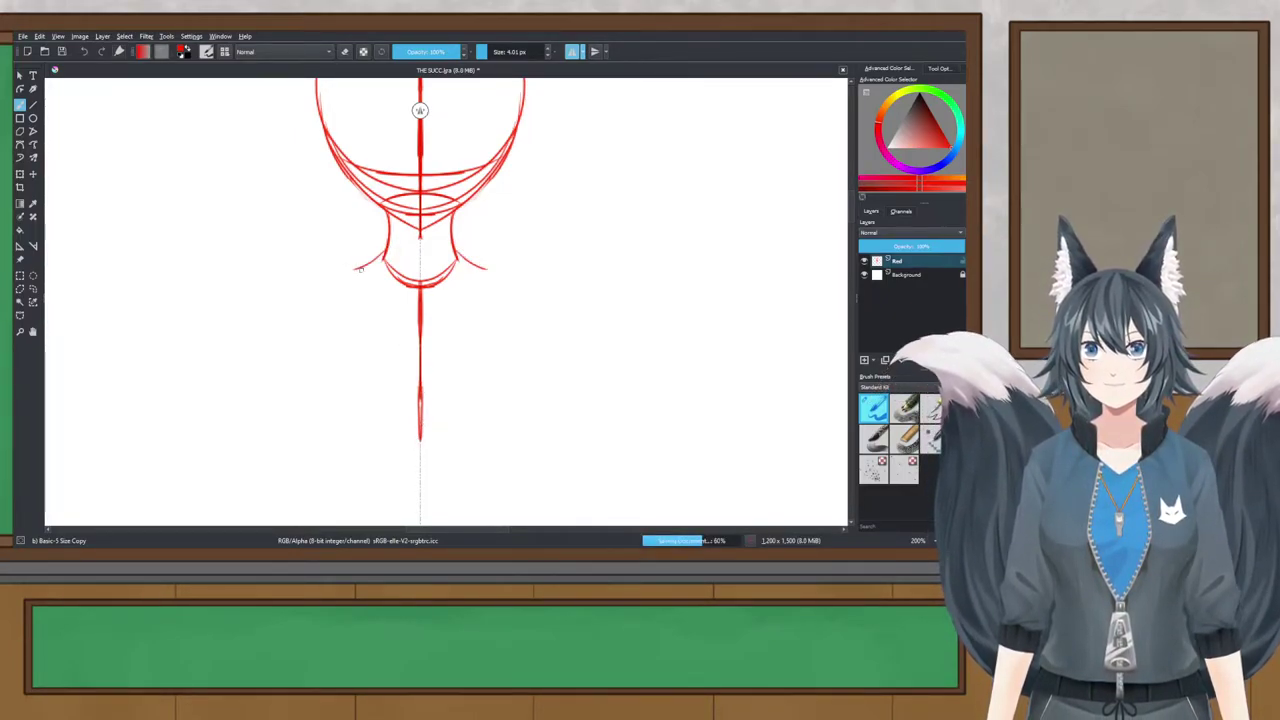
scroll(412, 321, "down", 2)
scroll(416, 234, "up", 1)
left_click_drag(417, 178, 420, 273)
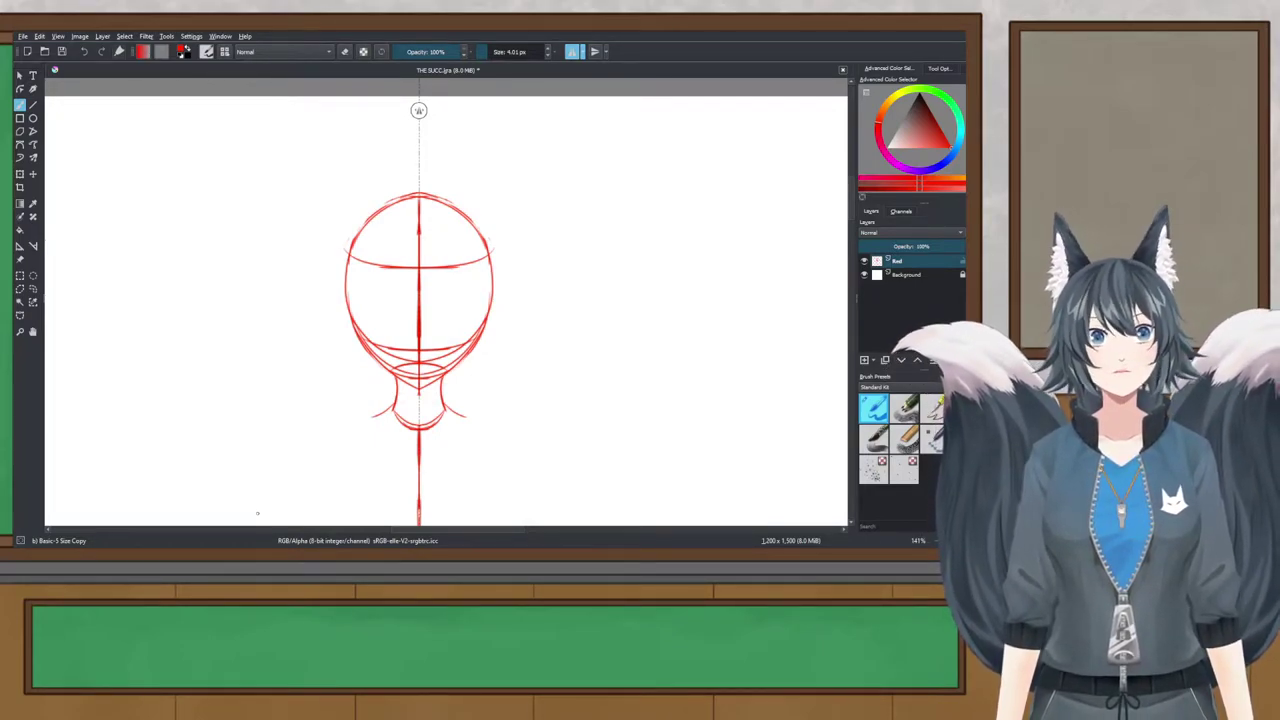
key("ctrl+s")
Step: Sketch mirrored oval shoulder joints and extend the shoulder lines outward to meet them
left_click_drag(367, 324, 371, 236)
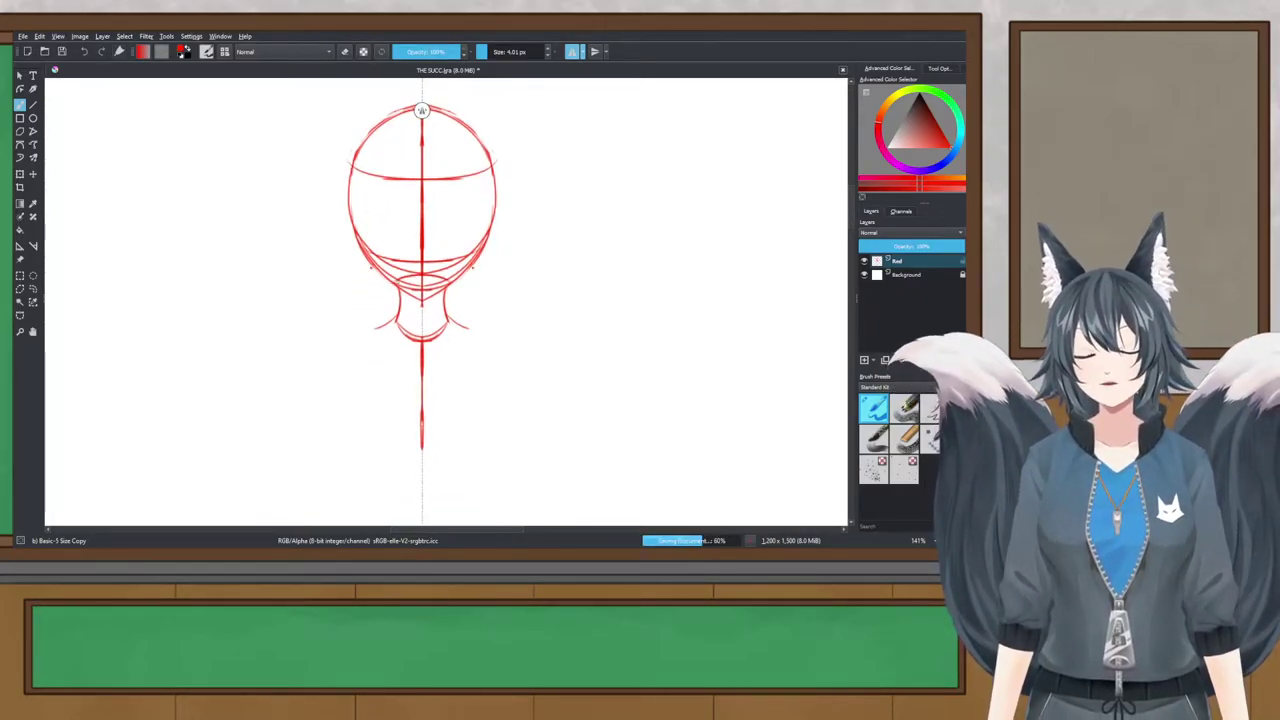
left_click_drag(449, 469, 420, 367)
scroll(420, 367, "up", 1)
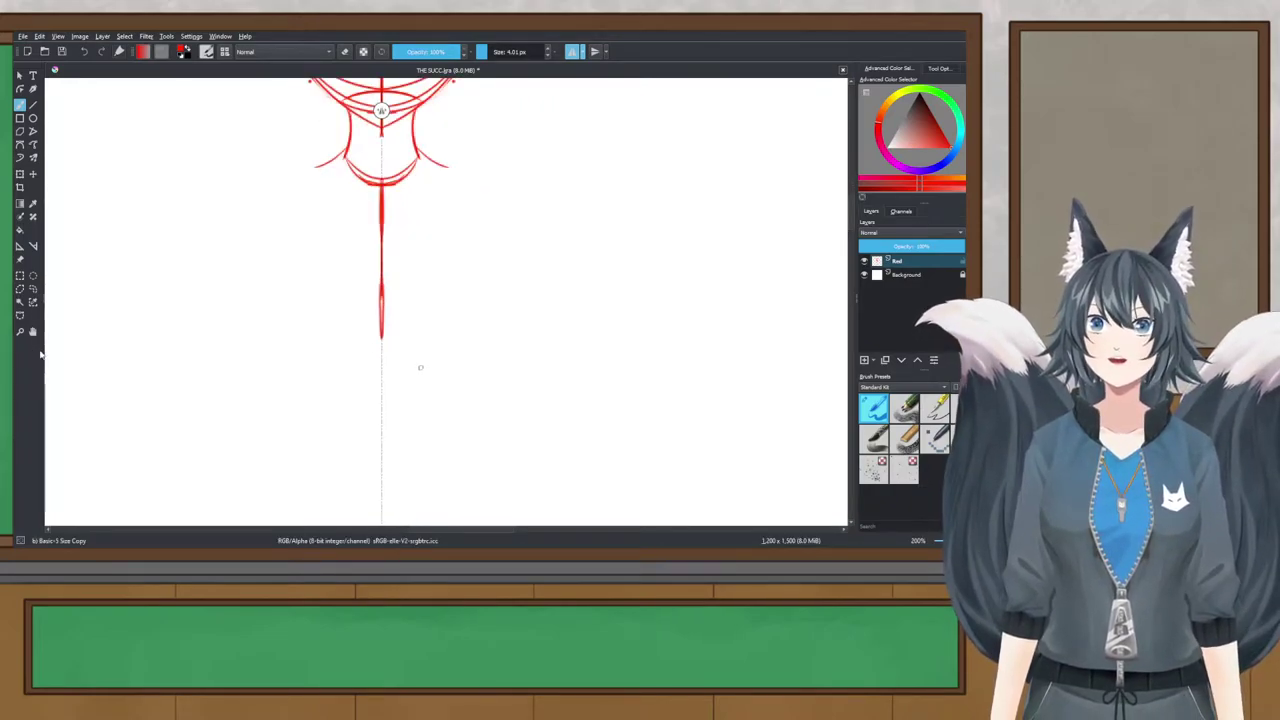
left_click_drag(244, 212, 242, 232)
mouse_move(322, 165)
left_mouse_down()
mouse_move(275, 184)
mouse_move(268, 255)
left_mouse_up()
key("ctrl+z")
key("ctrl+z")
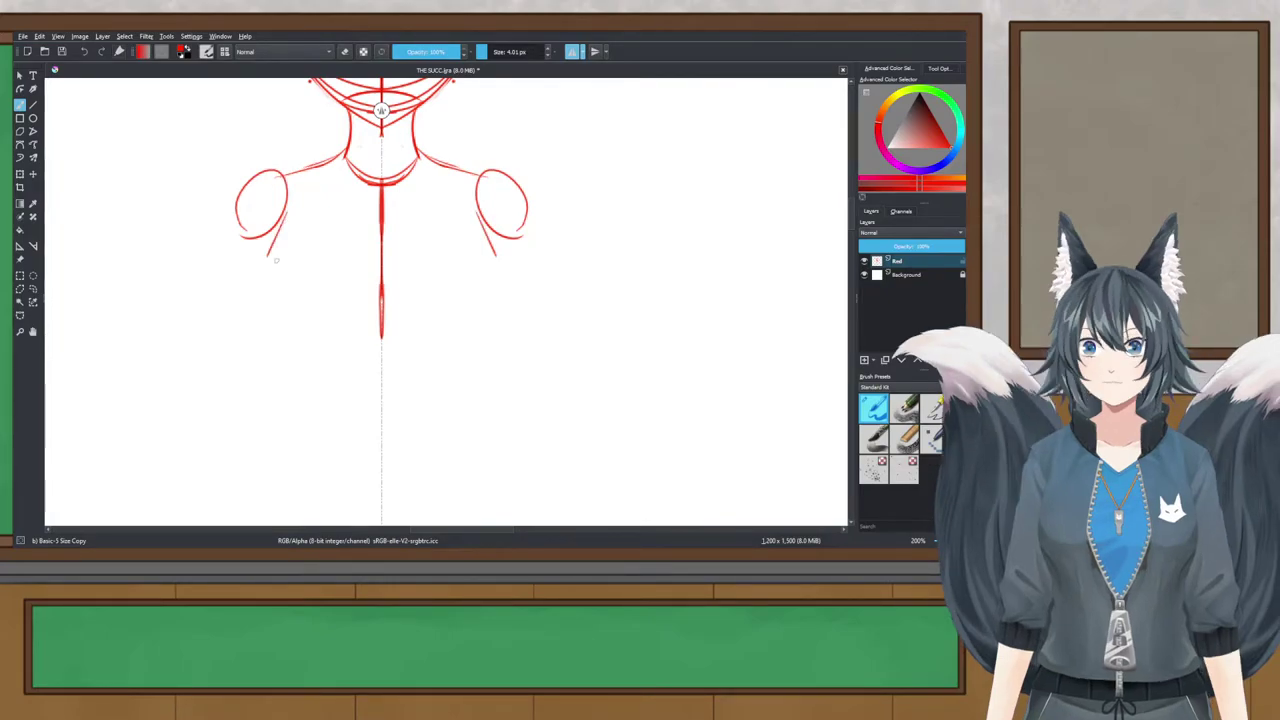
Step: Try mirrored torso sides below the shoulder ovals with a curved lower edge, undoing the strokes
key("ctrl+z")
left_click_drag(284, 222, 274, 306)
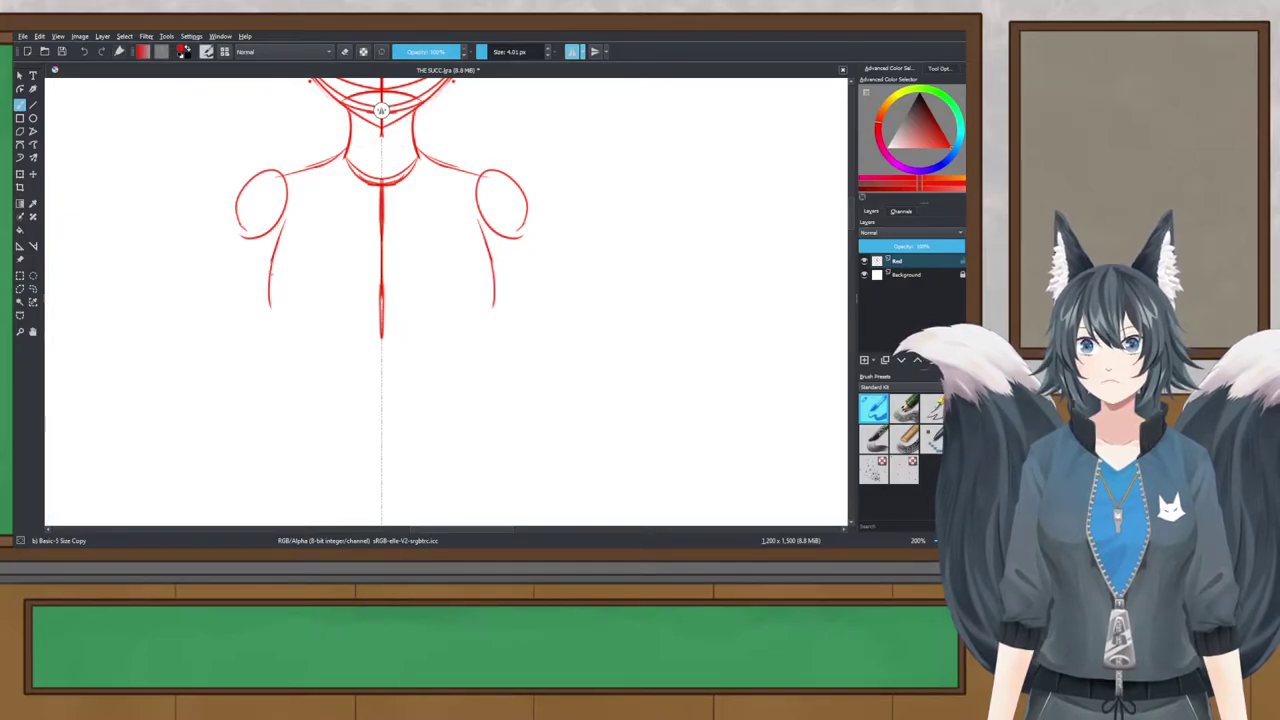
mouse_move(268, 306)
left_mouse_down()
mouse_move(298, 381)
mouse_move(306, 371)
mouse_move(299, 386)
mouse_move(397, 383)
left_mouse_up()
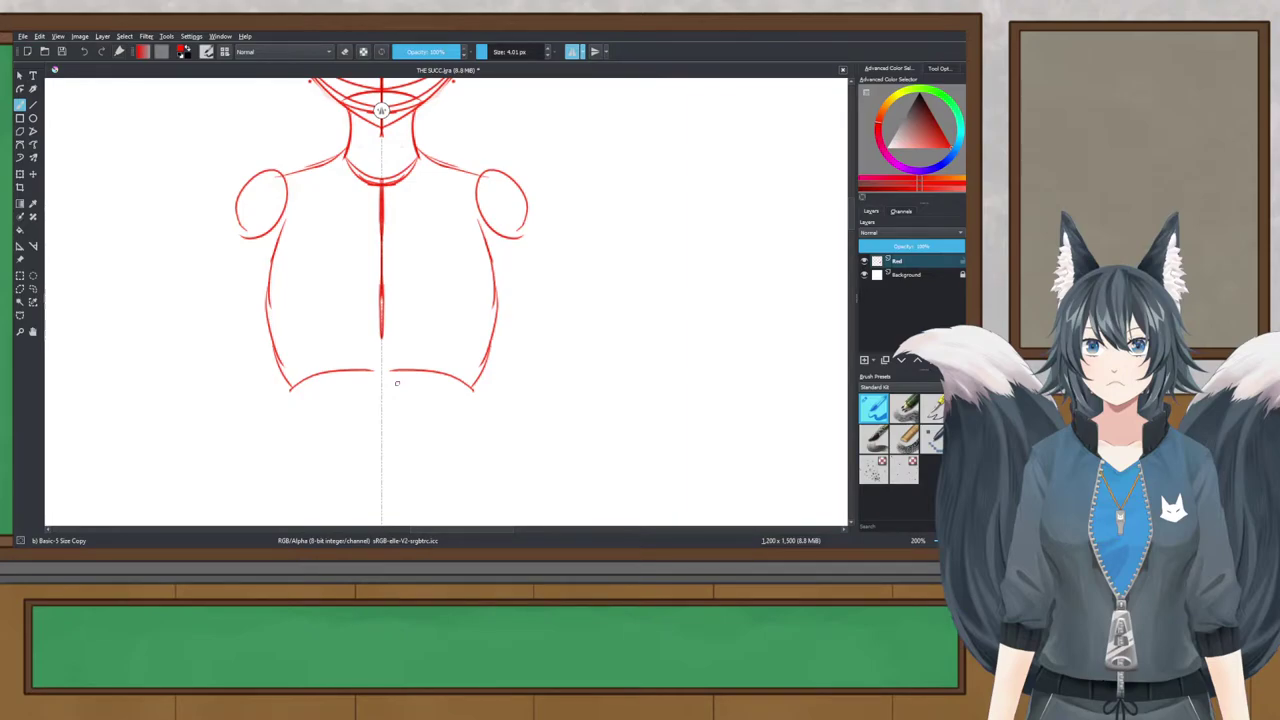
key("ctrl+z")
key("ctrl+z")
key("ctrl+z")
left_click_drag(286, 217, 283, 335)
key("ctrl+z")
key("ctrl+z")
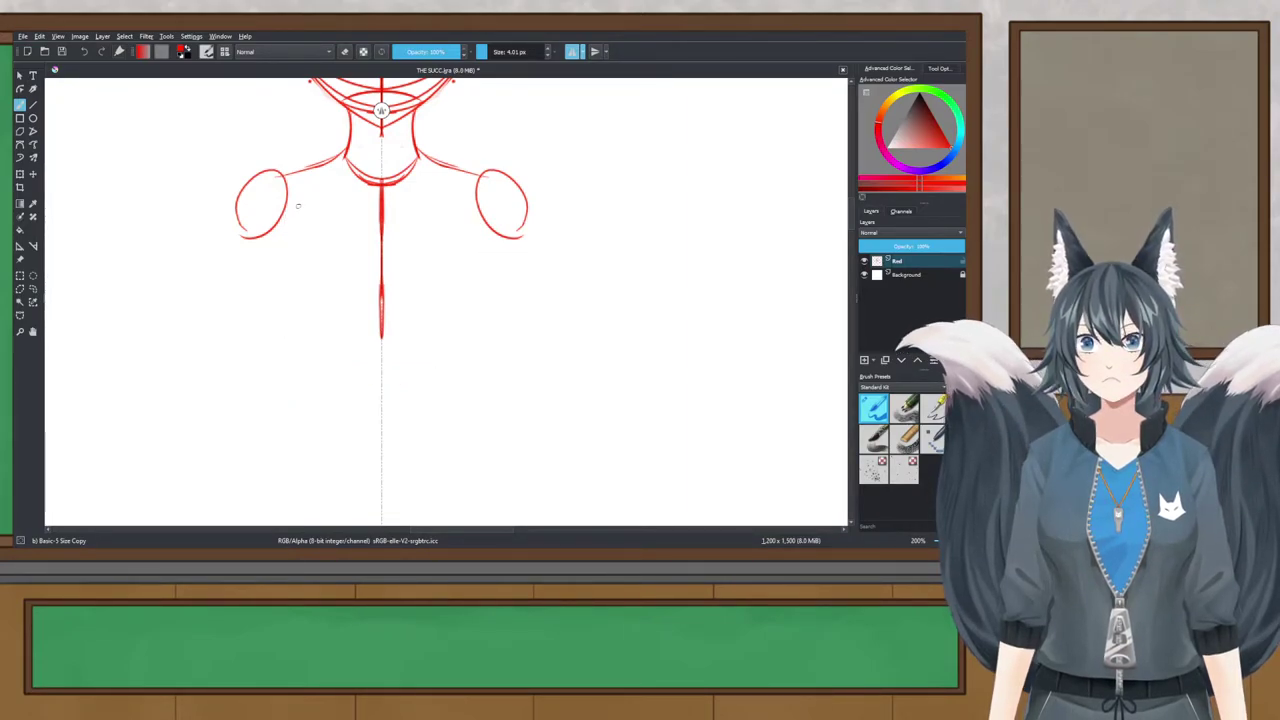
Step: Sketch mirrored ribcage sides below the shoulder ovals, joined by an arched lower edge, undoing rejected outline strokes
mouse_move(297, 206)
left_mouse_down()
mouse_move(292, 364)
mouse_move(380, 350)
left_mouse_up()
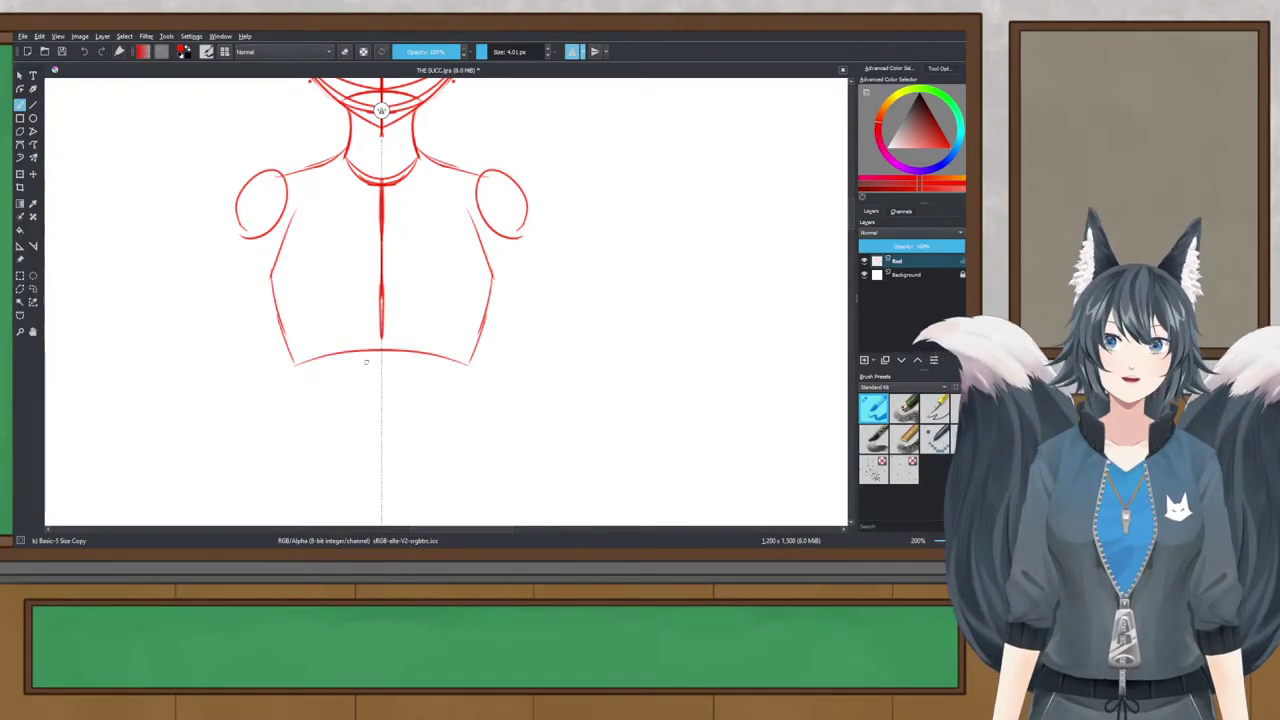
left_click_drag(290, 207, 267, 274)
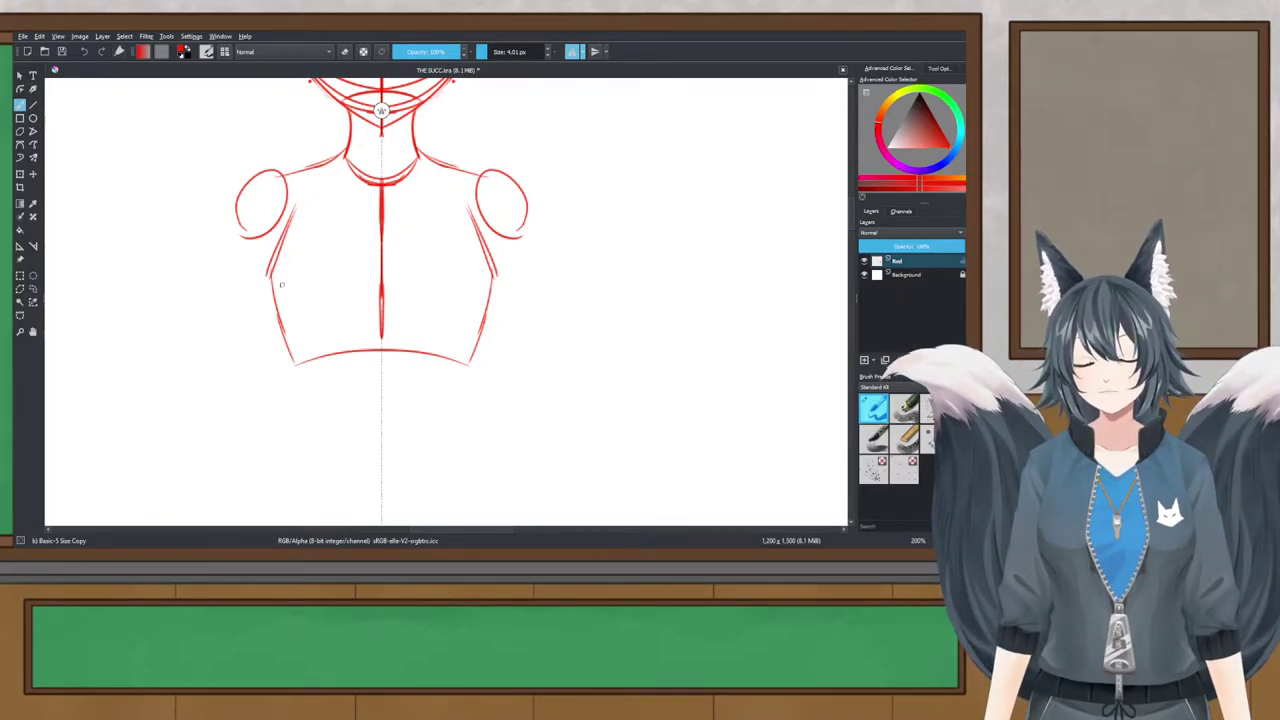
key("ctrl+z")
mouse_move(288, 211)
left_mouse_down()
mouse_move(270, 274)
mouse_move(284, 352)
left_mouse_up()
key("ctrl+z")
key("ctrl+z")
Step: Extend the mirrored ribcage sides slightly downward, add a second arched lower edge beneath the first, and save the document
left_click_drag(270, 275, 290, 364)
key("ctrl+z")
mouse_move(270, 275)
left_mouse_down()
mouse_move(310, 389)
mouse_move(299, 383)
mouse_move(368, 362)
left_mouse_up()
key("ctrl+z")
key("ctrl+z")
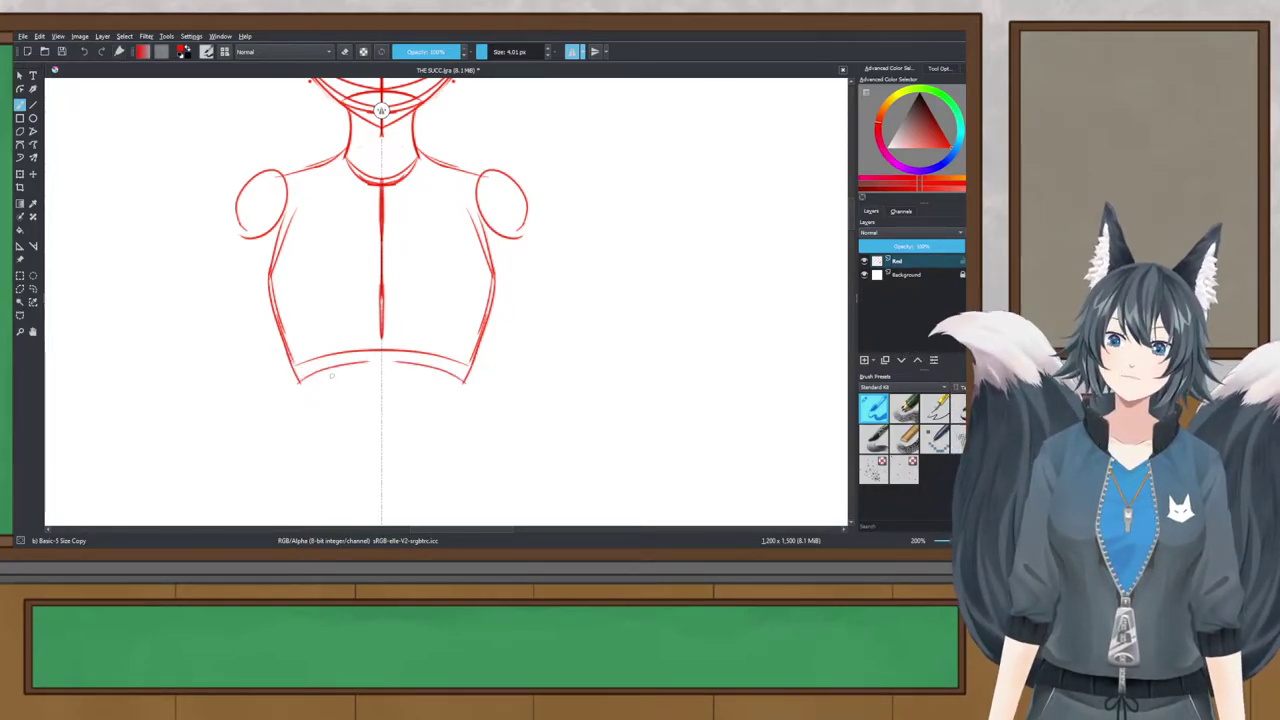
key("ctrl+z")
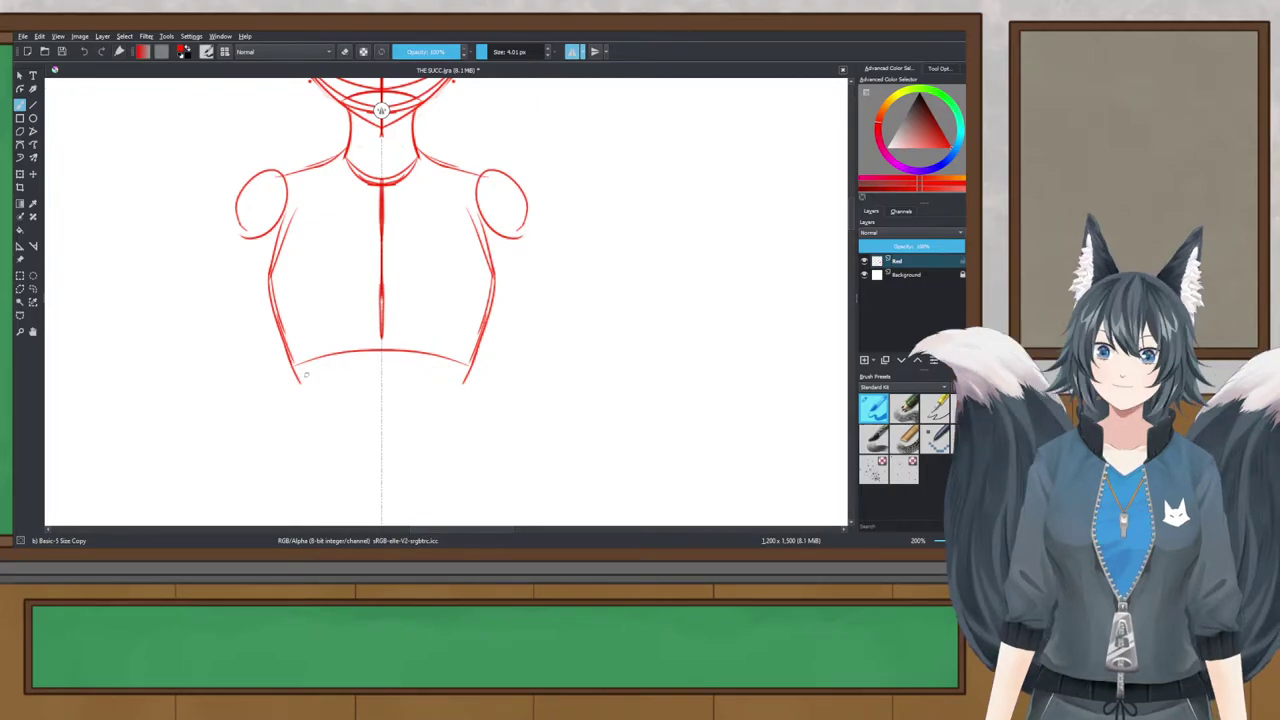
scroll(365, 330, "down", 3)
key("ctrl+s")
left_click_drag(450, 264, 445, 310)
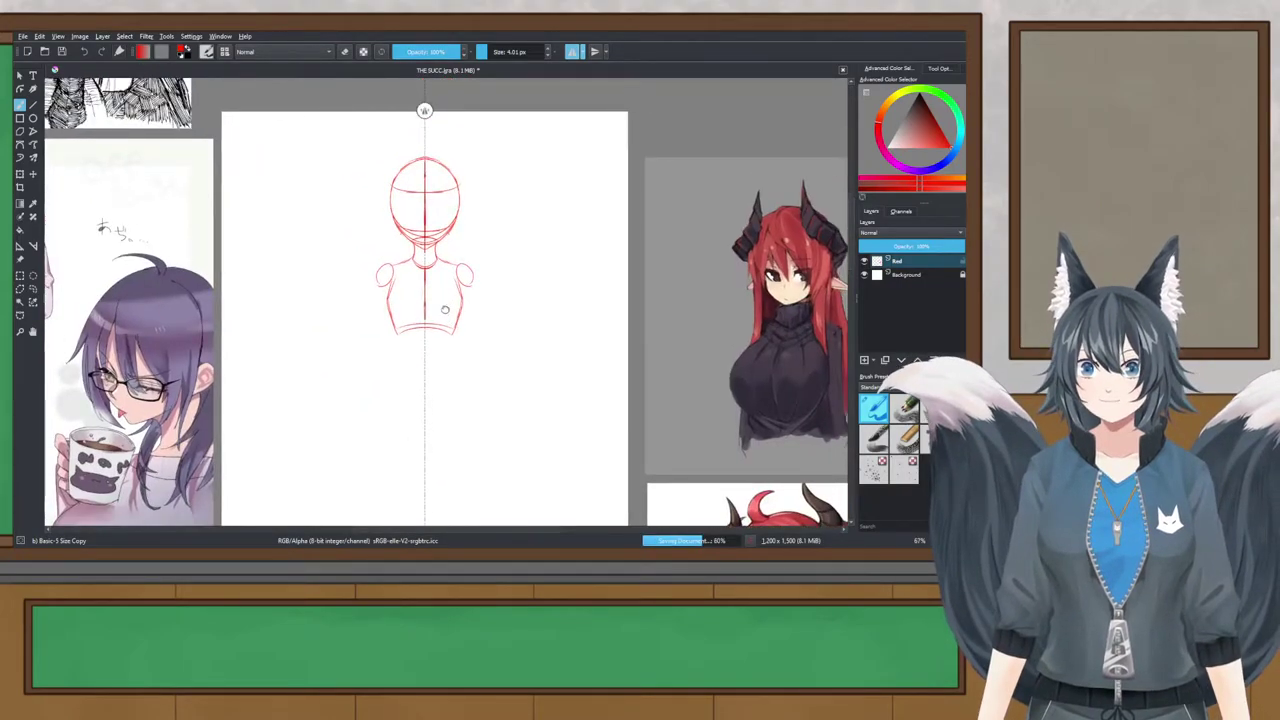
key("plus")
key("plus")
key("plus")
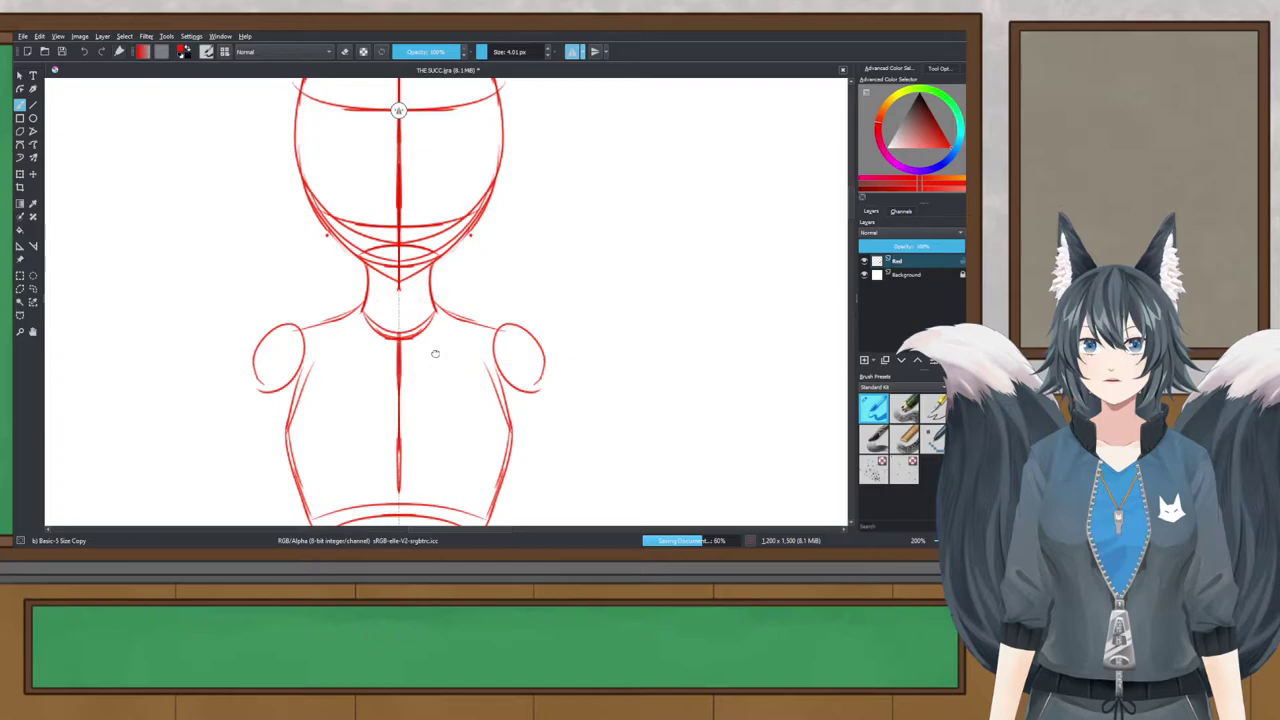
key("minus")
key("minus")
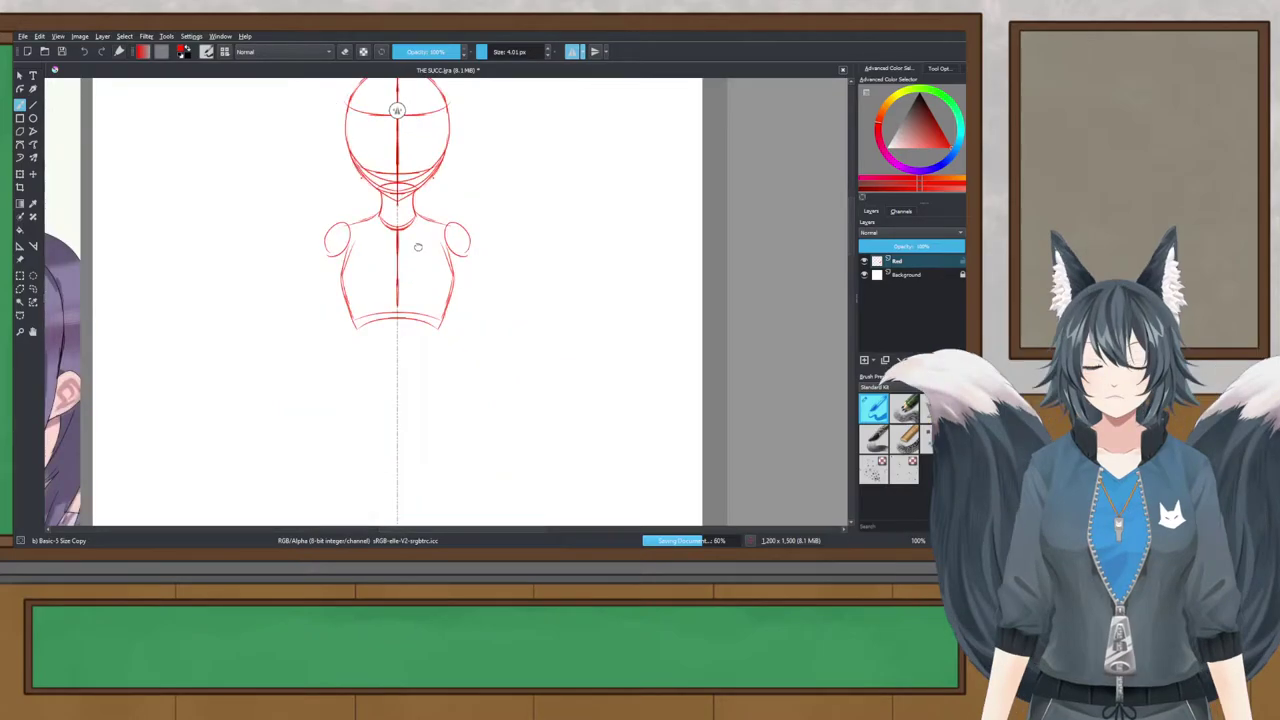
key("plus")
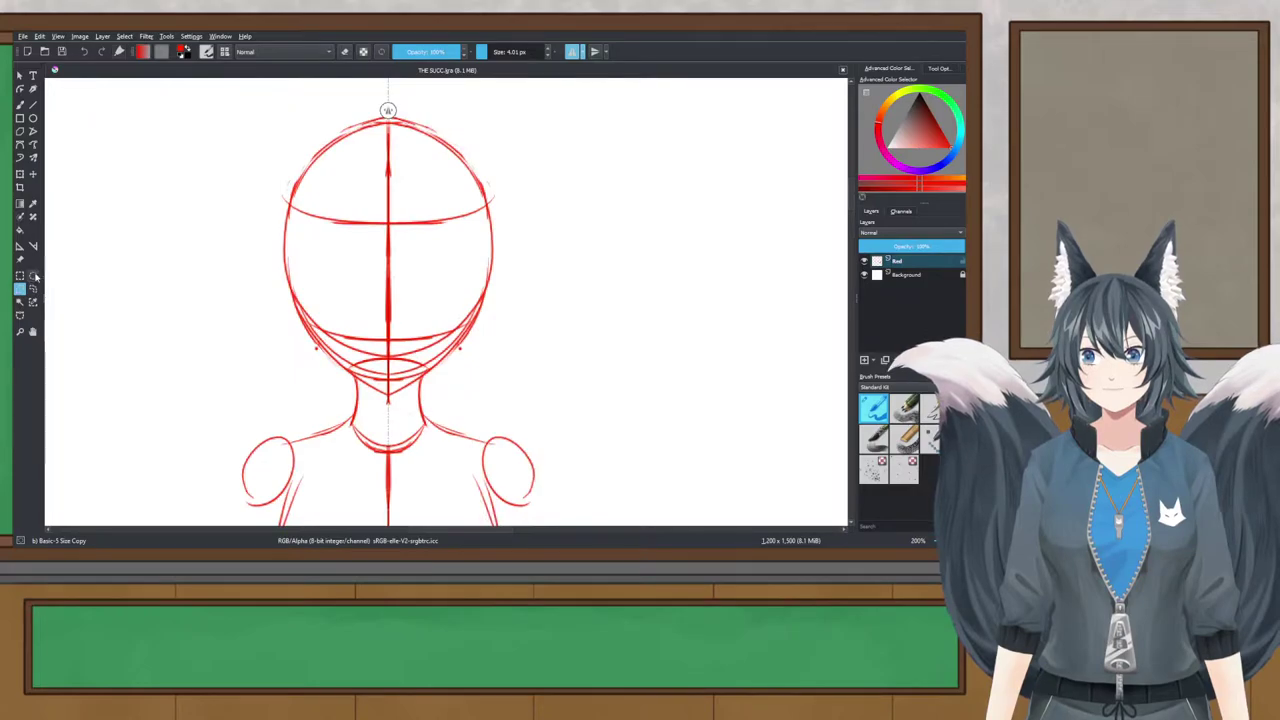
left_click(33, 276)
left_click_drag(257, 88, 515, 455)
left_click(539, 349)
left_click(20, 276)
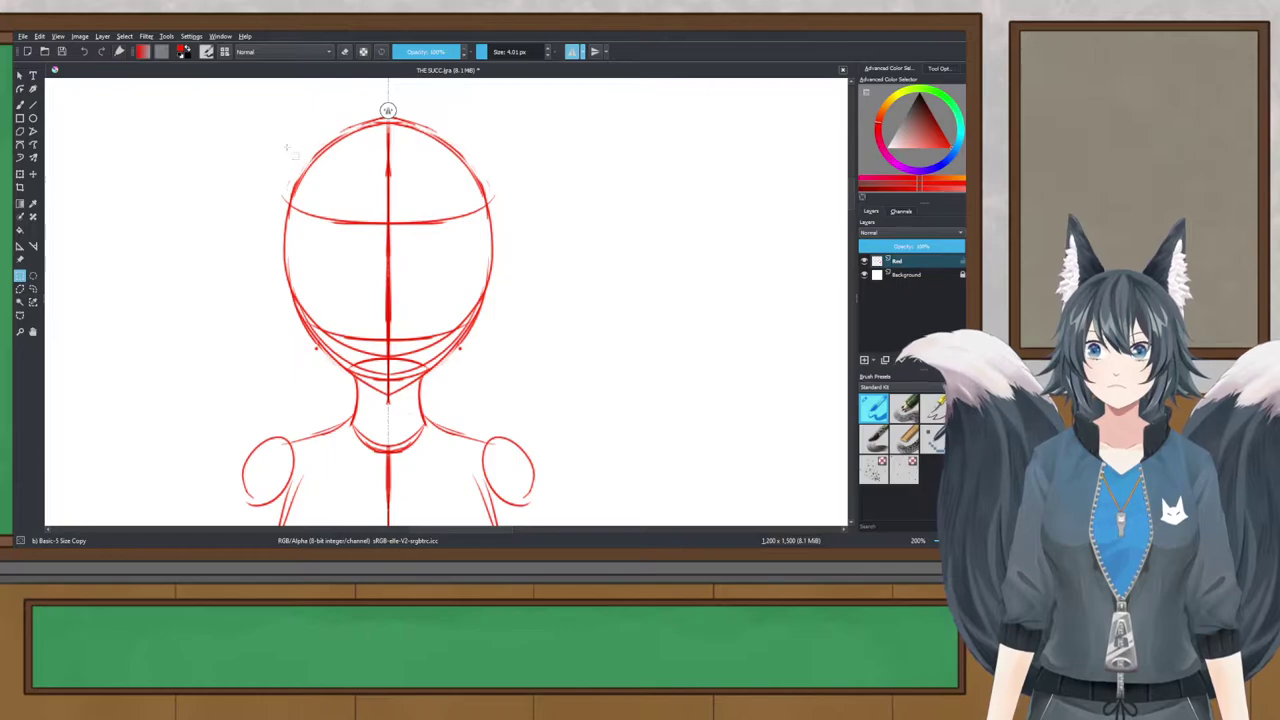
Step: Enclose the head and neck in a polygonal selection that follows the neck base and leaves out the shoulder lines
left_click(19, 288)
left_click(400, 93)
left_click(256, 112)
left_click(231, 330)
left_click(327, 410)
scroll(351, 410, "up", 5)
left_click_drag(351, 409, 337, 279)
left_click(338, 281)
left_click(306, 408)
scroll(328, 438, "down", 2)
left_click_drag(346, 494, 223, 309)
scroll(221, 309, "up", 2)
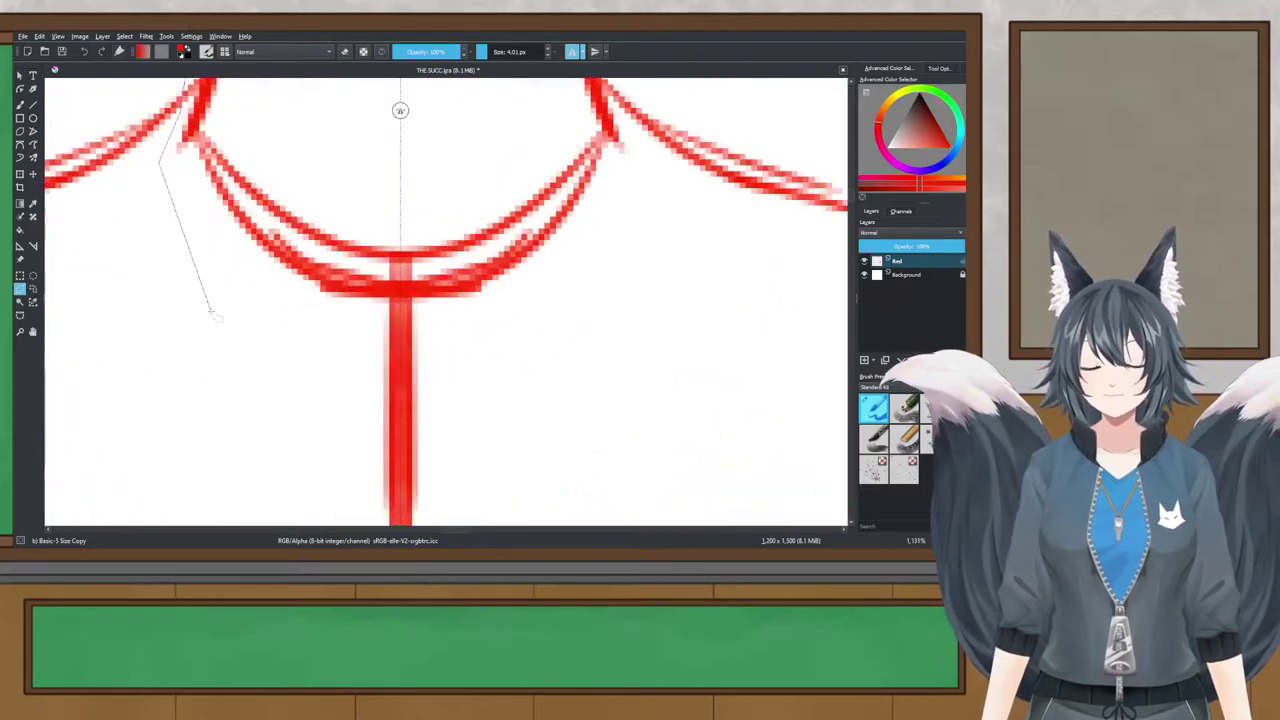
left_click(222, 310)
left_click(522, 312)
scroll(522, 312, "down", 2)
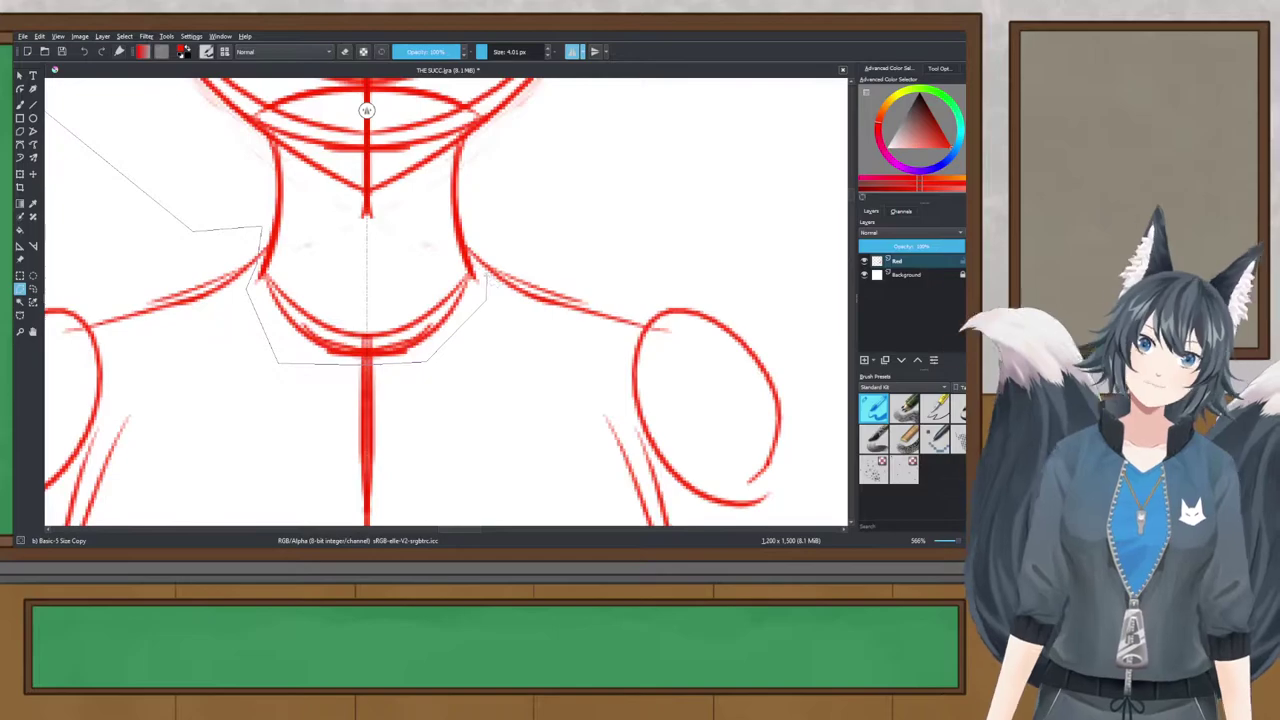
scroll(482, 222, "down", 2)
scroll(482, 222, "down", 2)
left_click_drag(482, 222, 436, 367)
left_click(437, 366)
left_click(506, 328)
left_click(562, 158)
left_click(507, 132)
left_click(414, 144)
Step: Scale the selected head and neck down slightly, keep them centred on the mirror axis, and clear the selection
left_click(19, 174)
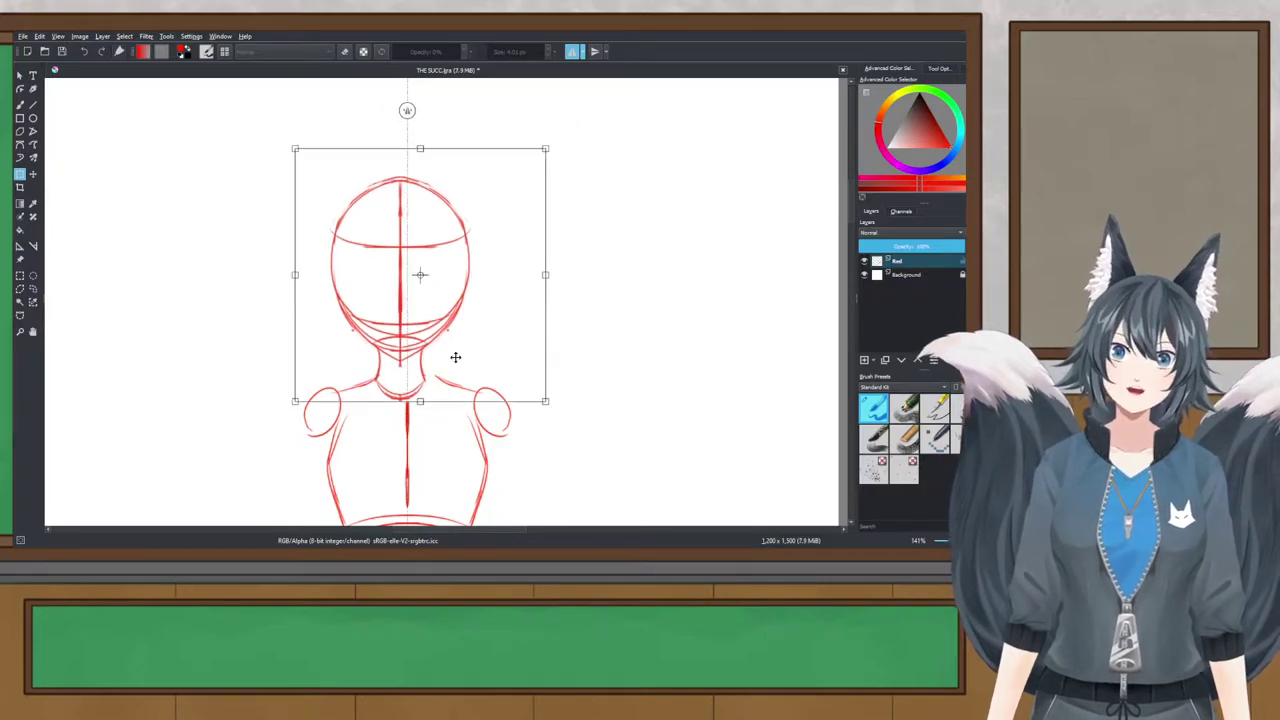
scroll(412, 380, "up", 3)
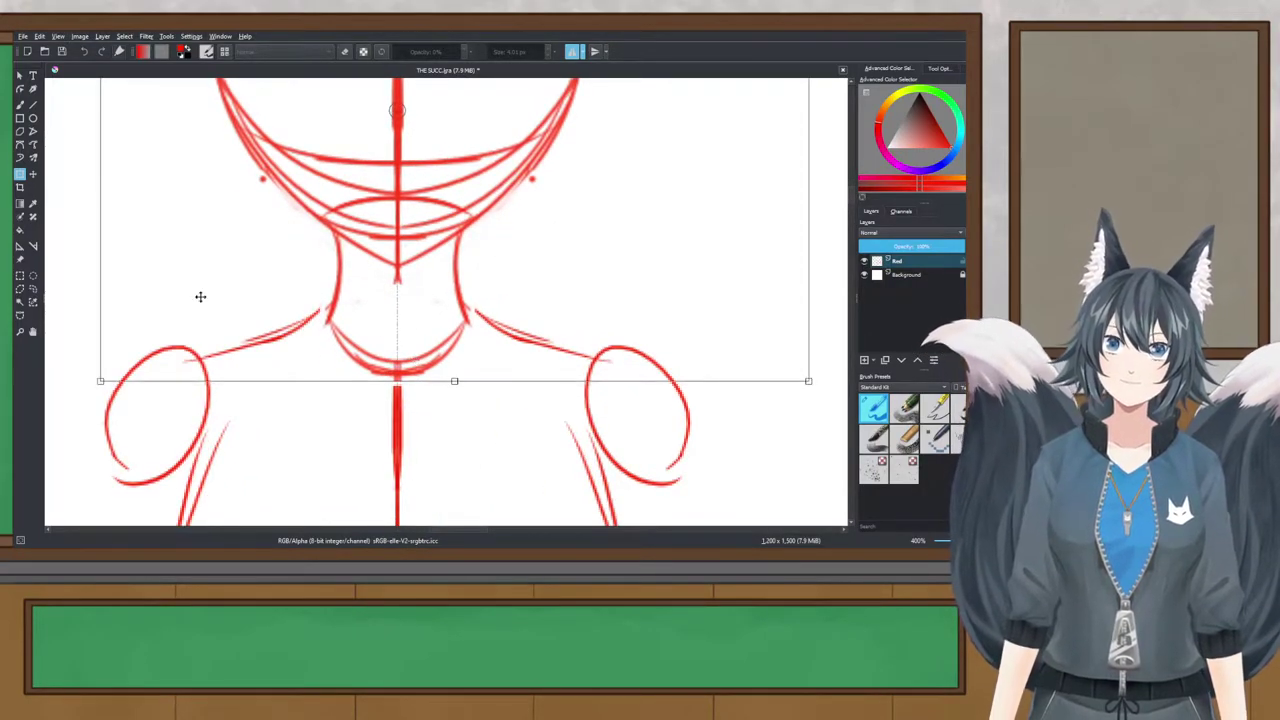
left_click(19, 275)
scroll(305, 264, "down", 5)
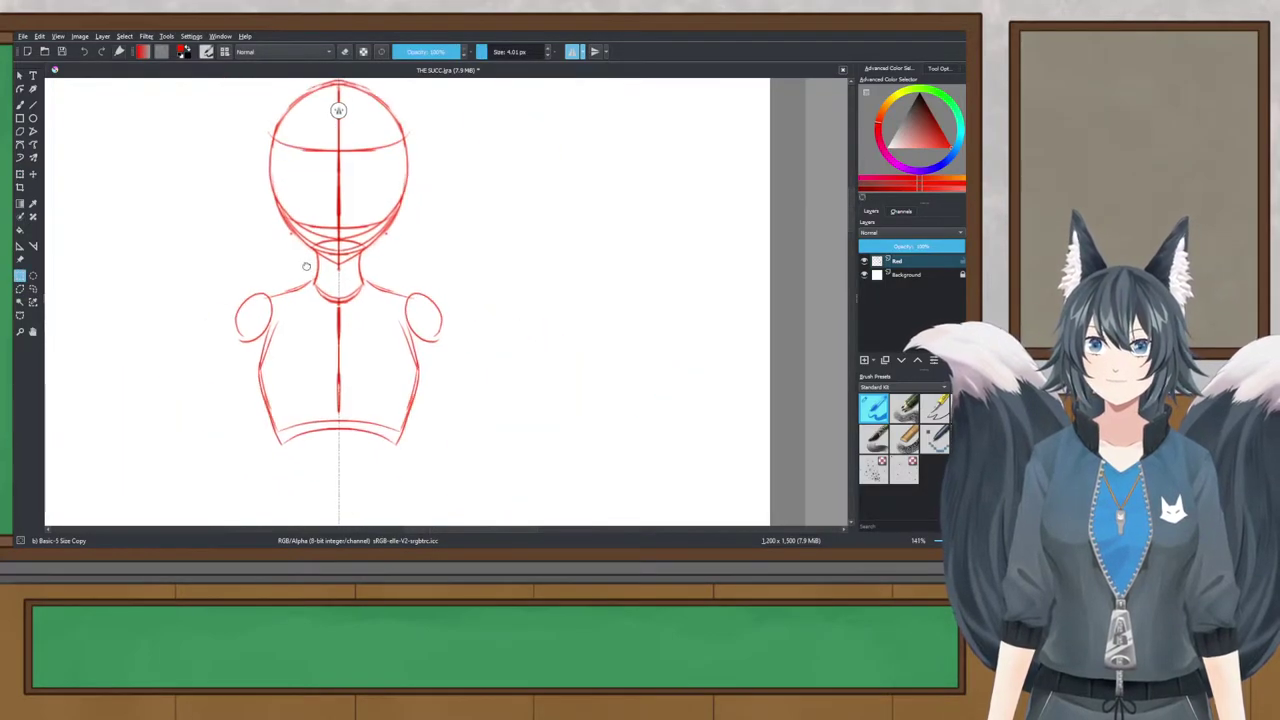
Step: Toggle the head scaling off and on to compare the head's proportions with the torso, keeping the smaller version
scroll(339, 310, "up", 4)
key("ctrl+z")
key("ctrl+z")
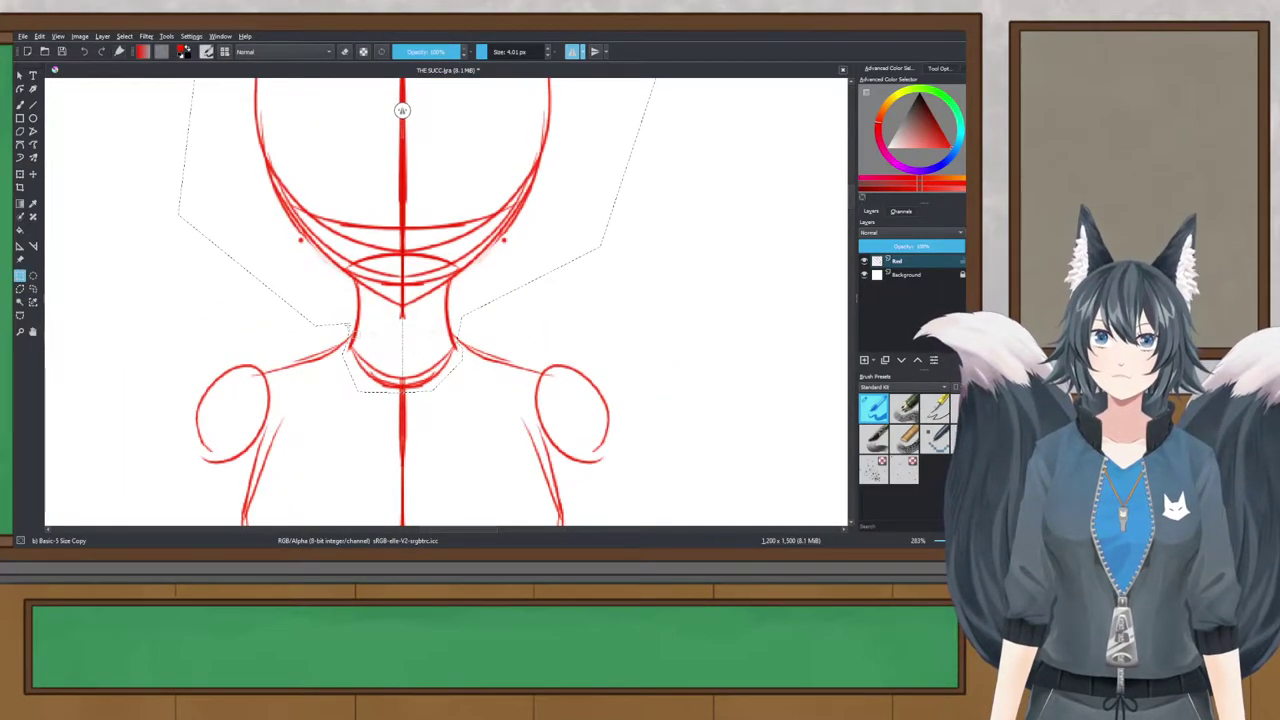
key("ctrl+shift+z")
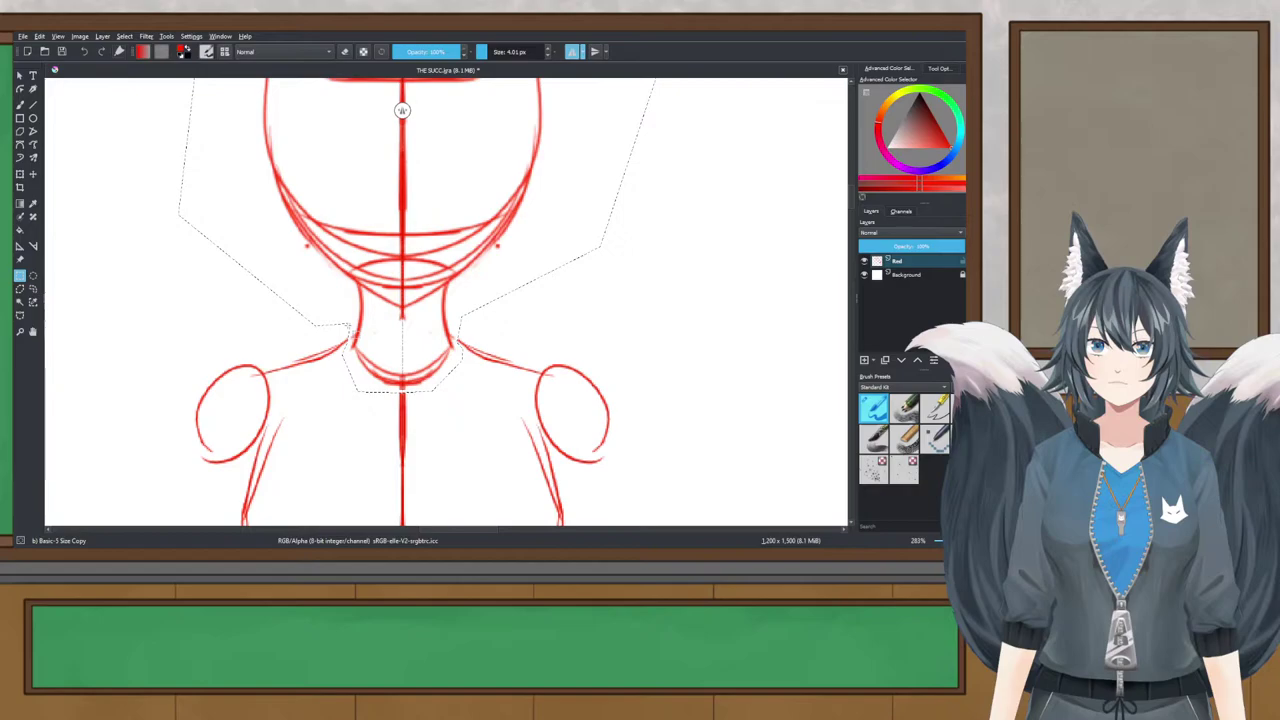
scroll(401, 110, "down", 2)
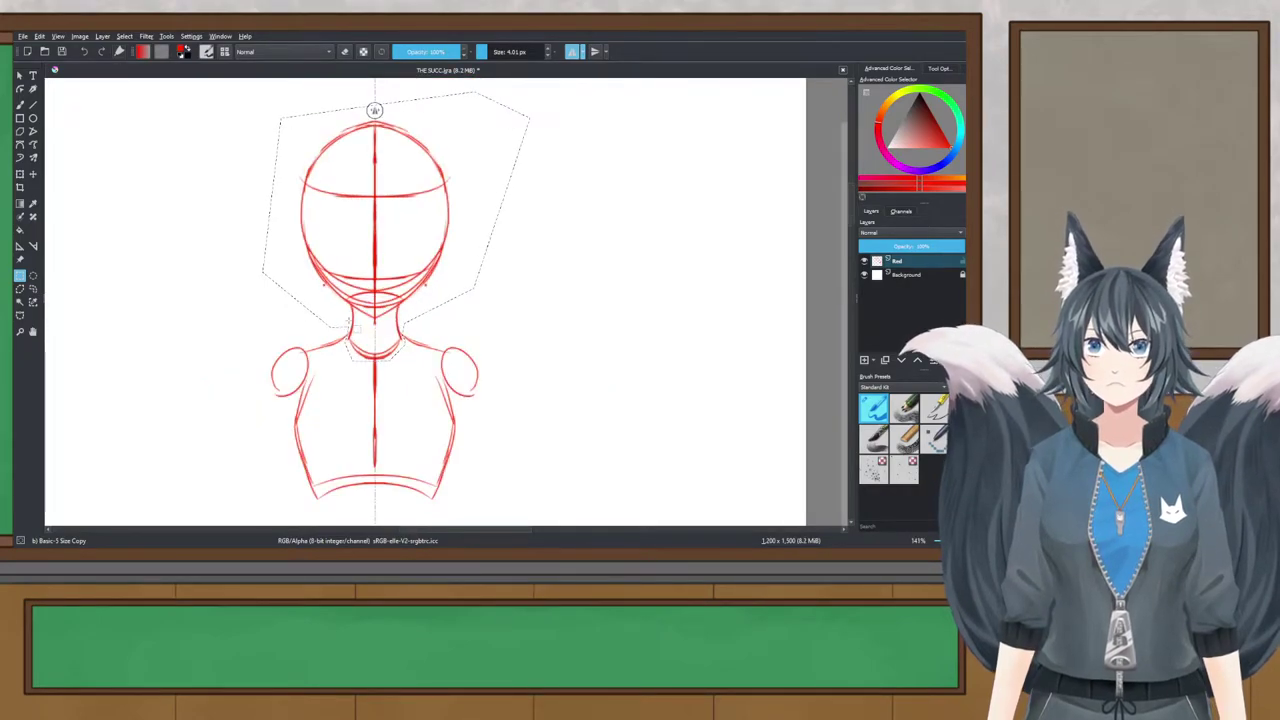
scroll(374, 110, "up", 2)
left_click_drag(439, 249, 455, 311)
scroll(368, 457, "down", 1)
left_click_drag(368, 457, 408, 240)
Step: Return to the freehand brush, try a short stroke on the head, undo it, and save the document
scroll(408, 240, "up", 3)
left_click(19, 104)
mouse_move(321, 196)
left_mouse_down()
mouse_move(375, 168)
mouse_move(360, 172)
left_mouse_up()
key("ctrl+z")
key("ctrl+s")
scroll(426, 110, "down", 3)
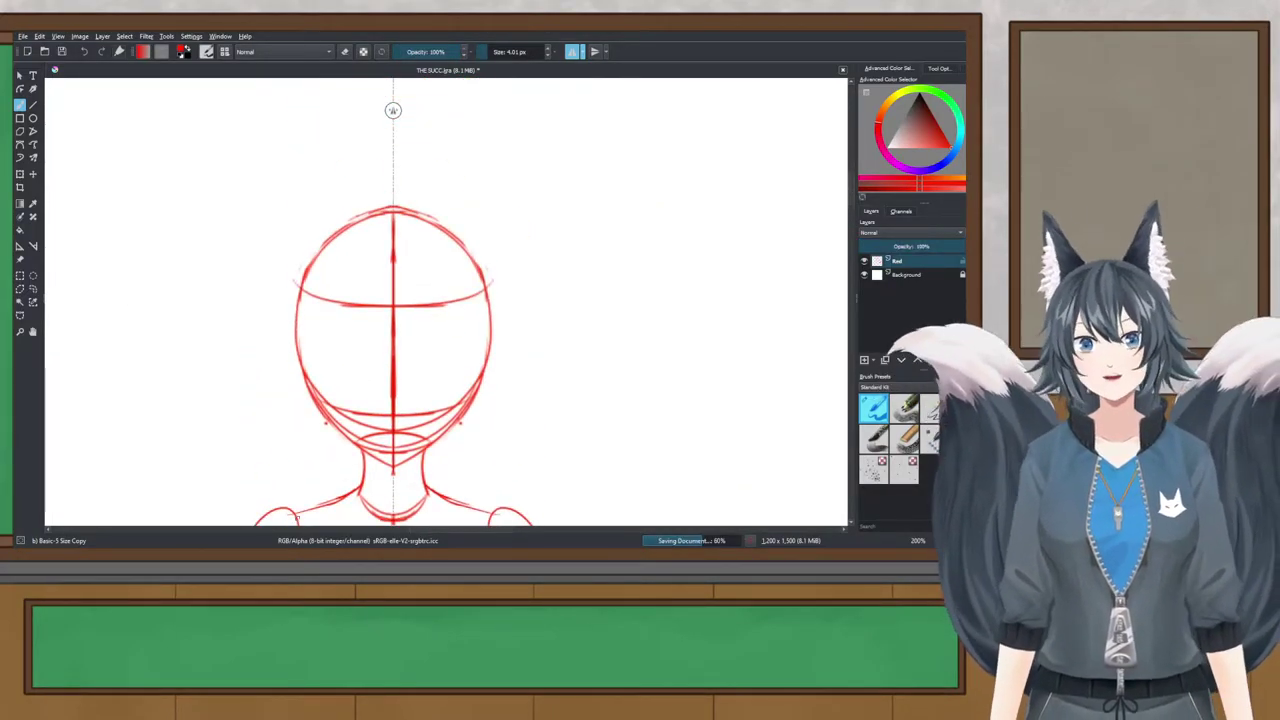
Step: Try mirrored eyes with upper lid arcs, oval irises and pupils below the brow guide, and undo the strokes
scroll(414, 322, "up", 5)
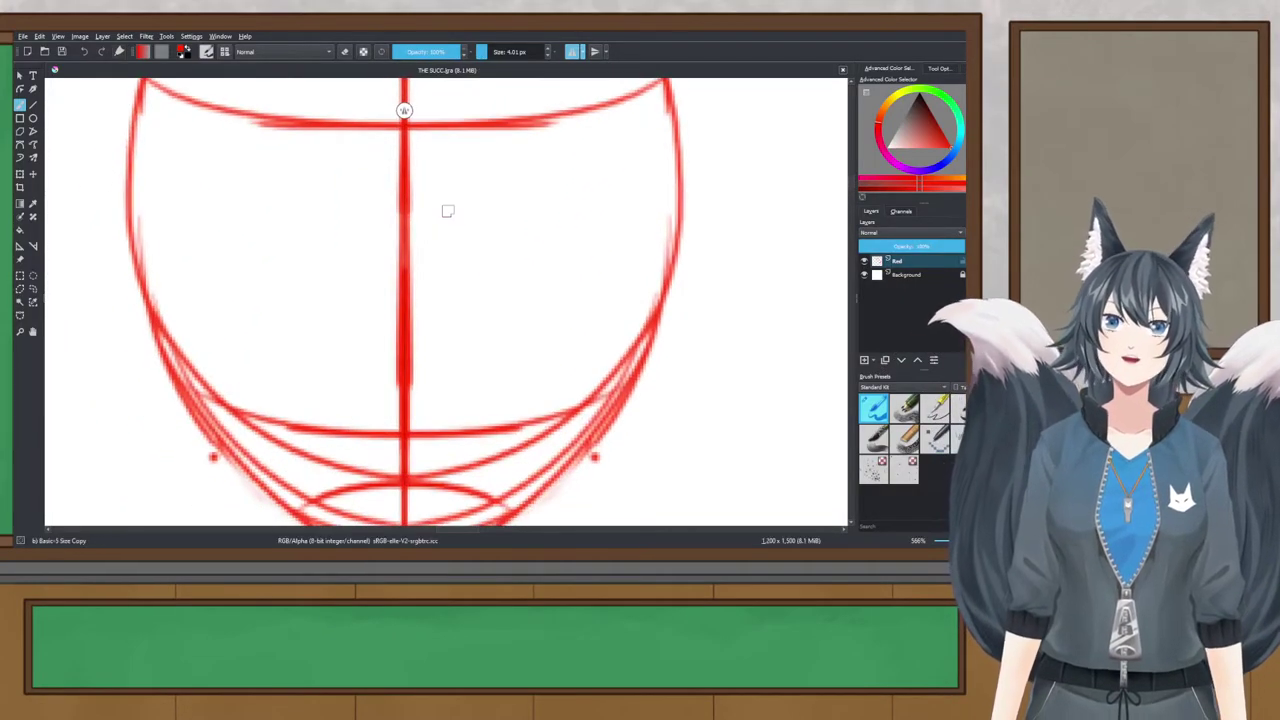
left_click_drag(450, 189, 630, 192)
left_click_drag(492, 268, 492, 283)
key("ctrl+z")
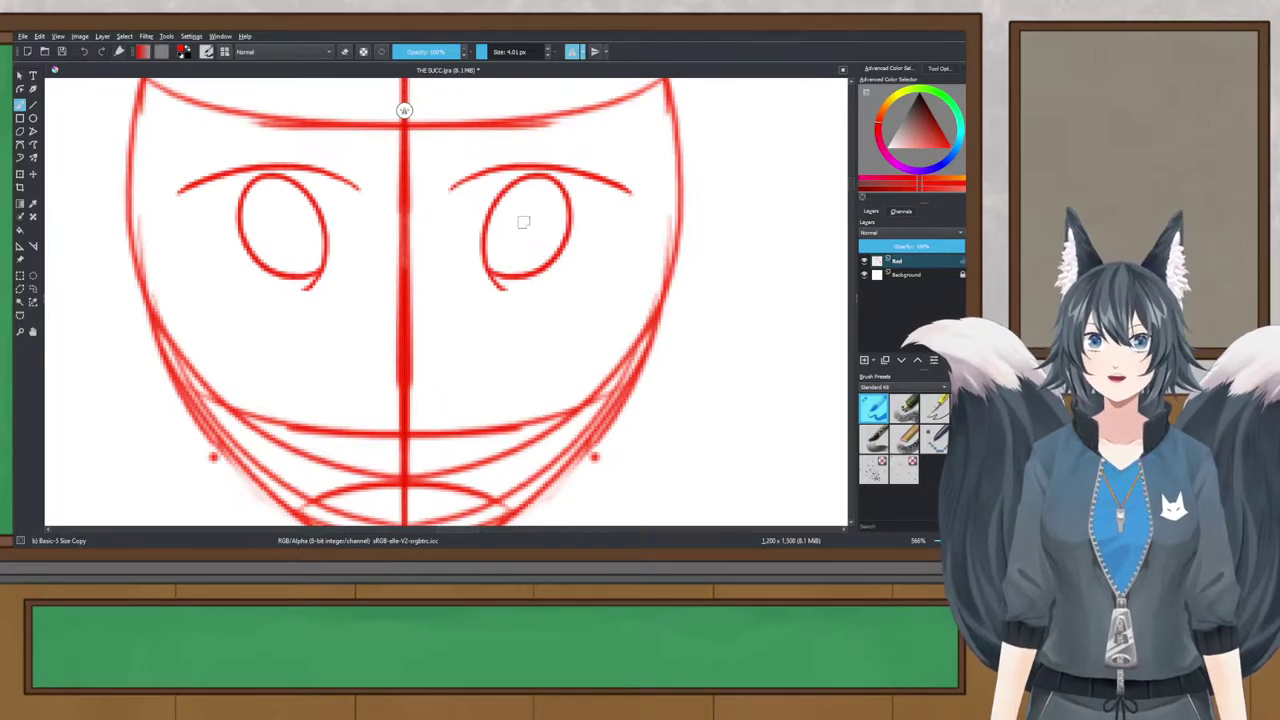
left_click_drag(523, 206, 525, 249)
left_click_drag(528, 196, 509, 250)
left_click(527, 222)
key("ctrl+z")
key("ctrl+z")
key("ctrl+z")
key("ctrl+z")
key("ctrl+z")
key("ctrl+z")
Step: Redraw the mirrored ribcage sides with smoother curves and reinforce the arched lower edge, undoing a rejected side stroke
scroll(512, 195, "down", 2)
scroll(467, 218, "down", 2)
left_click_drag(511, 201, 459, 246)
scroll(466, 371, "up", 1)
left_click_drag(466, 371, 474, 171)
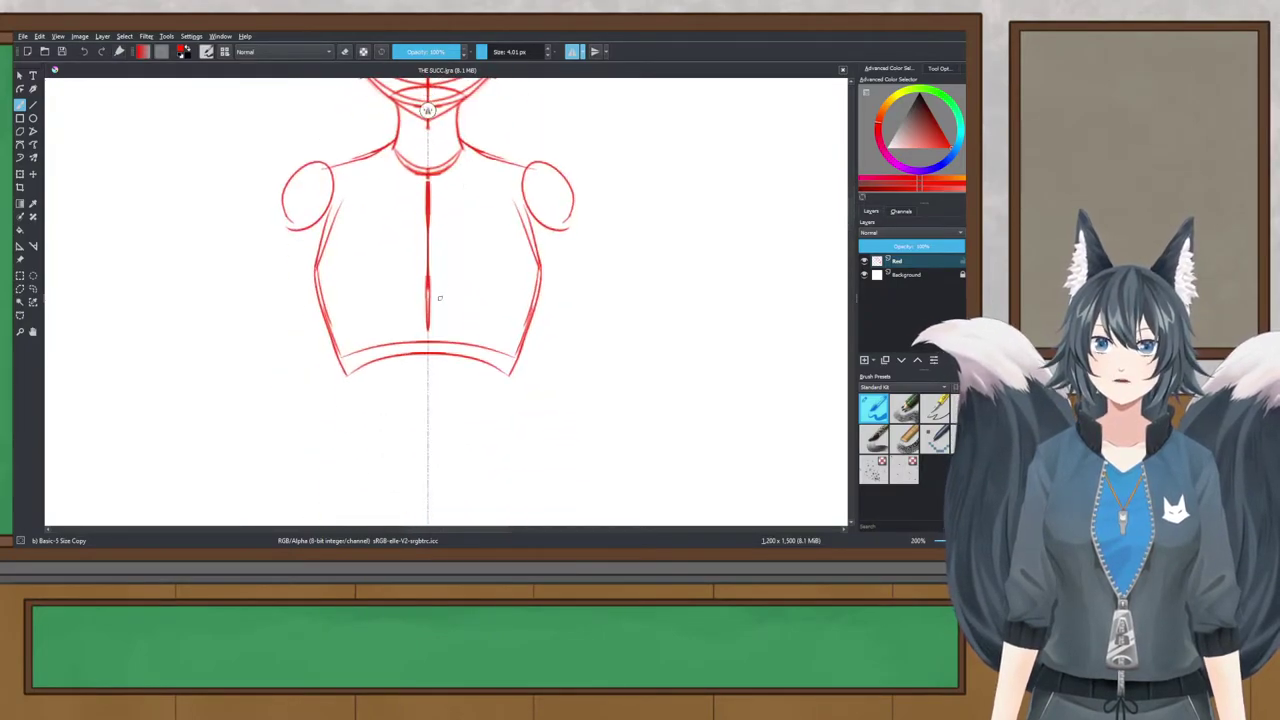
scroll(439, 297, "up", 1)
mouse_move(294, 165)
left_mouse_down()
mouse_move(265, 264)
mouse_move(274, 328)
left_mouse_up()
left_click_drag(268, 273, 290, 376)
key("ctrl+z")
mouse_move(298, 166)
left_mouse_down()
mouse_move(274, 289)
mouse_move(310, 378)
left_mouse_up()
mouse_move(286, 324)
left_mouse_down()
mouse_move(310, 397)
mouse_move(313, 385)
mouse_move(445, 372)
left_mouse_up()
Step: Erase the stray sketch lines along the outside of the ribcage and save the document
key("e")
mouse_move(291, 162)
left_mouse_down()
mouse_move(263, 257)
mouse_move(267, 310)
mouse_move(308, 407)
left_mouse_up()
key("e")
key("ctrl+s")
Step: Draw mirrored waist curves that run down from the ribcage's lower corners and flare outward
scroll(380, 280, "down", 1)
left_click_drag(380, 280, 371, 178)
scroll(374, 181, "up", 2)
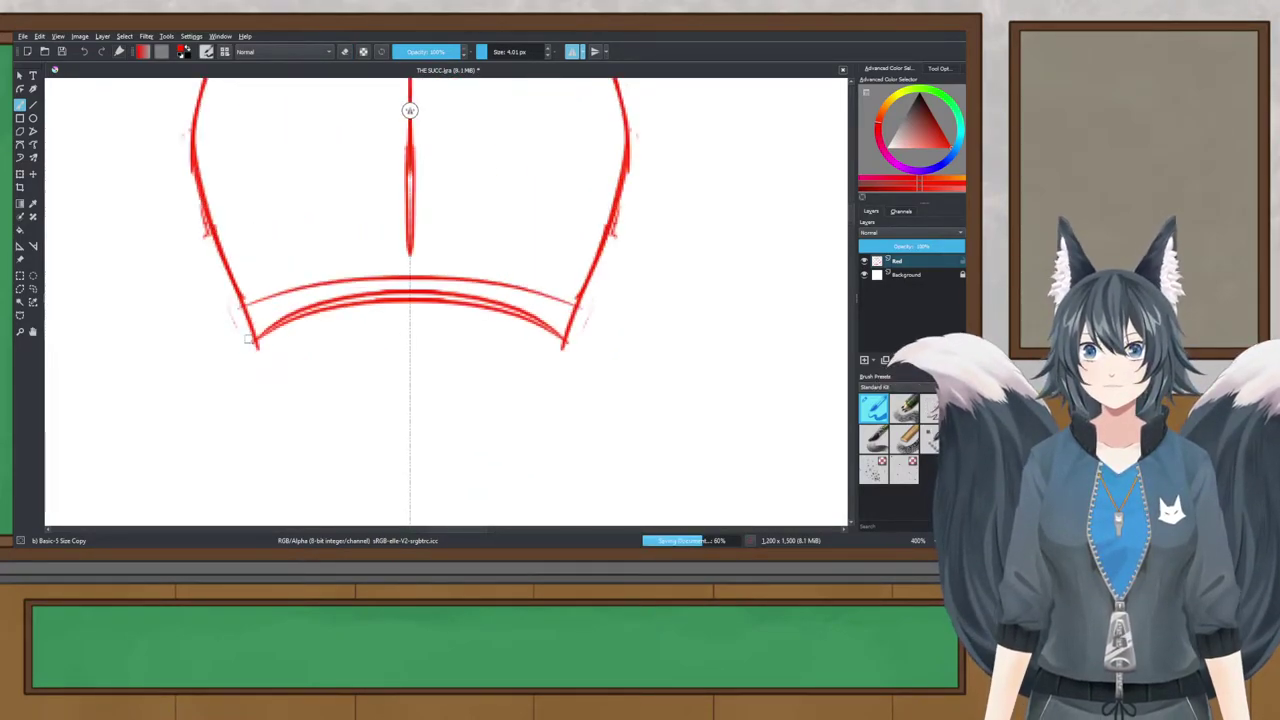
left_click_drag(250, 345, 253, 418)
key("ctrl+z")
left_click_drag(255, 335, 230, 475)
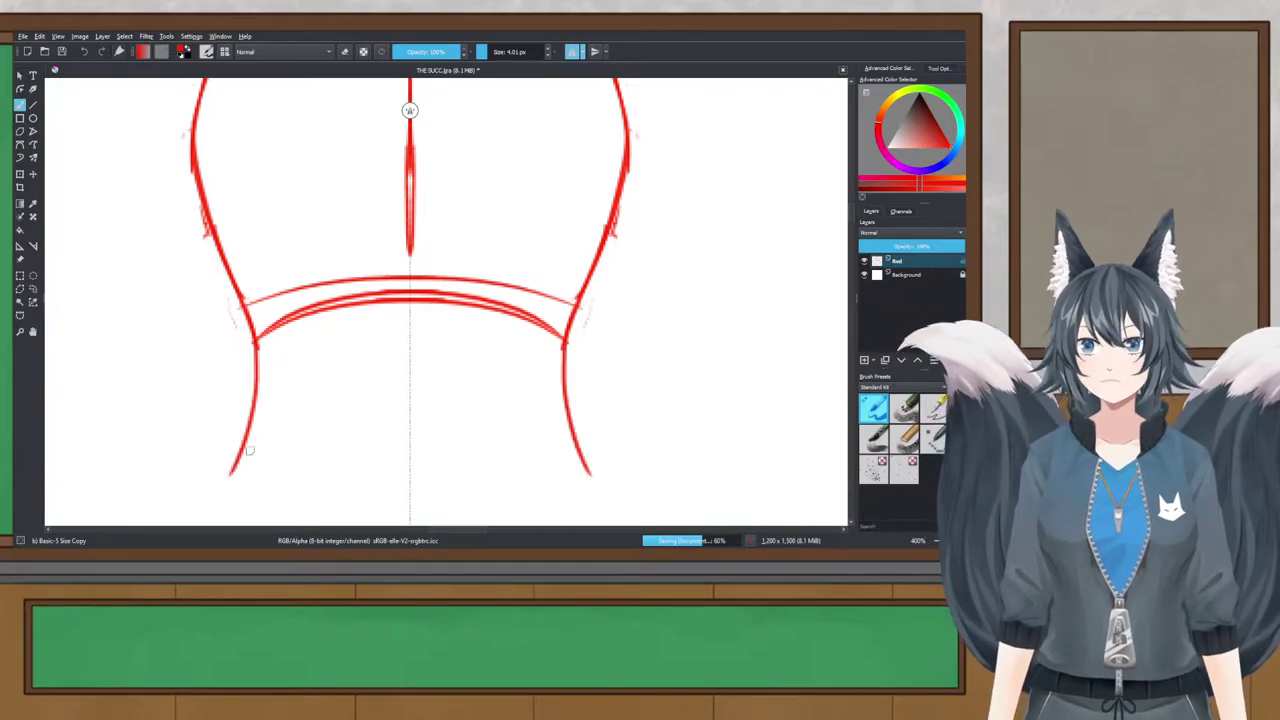
scroll(250, 450, "down", 4)
scroll(250, 342, "up", 3)
Step: Extend the torso's vertical centre line along the mirror axis down through the waist, undoing the split stroke
left_click_drag(407, 324, 404, 327)
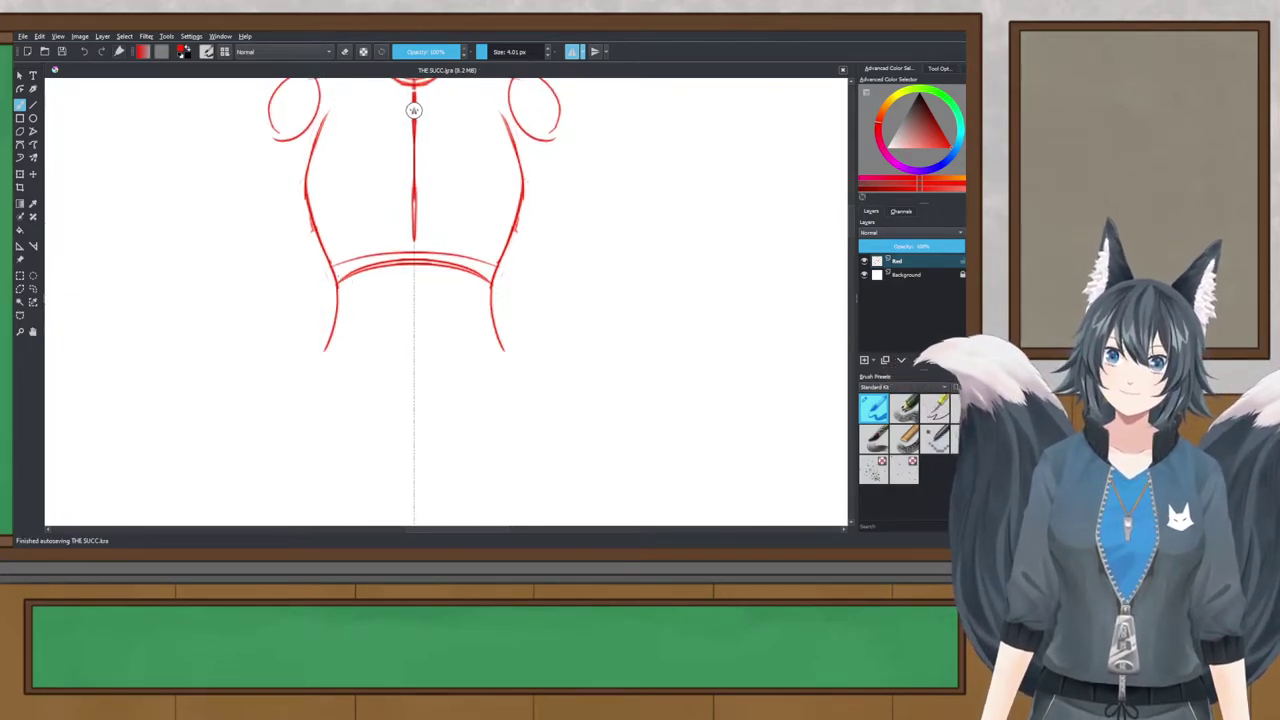
left_click_drag(414, 234, 409, 312)
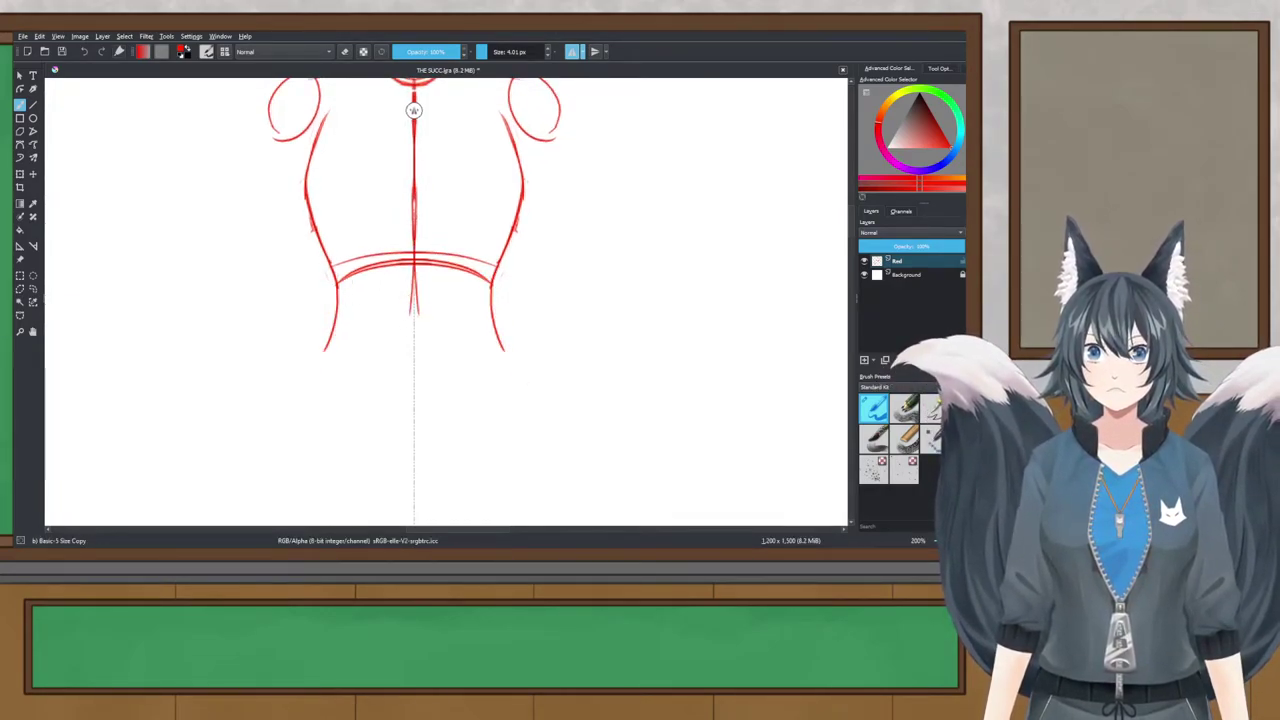
key("ctrl+z")
left_click_drag(414, 238, 414, 392)
key("ctrl+z")
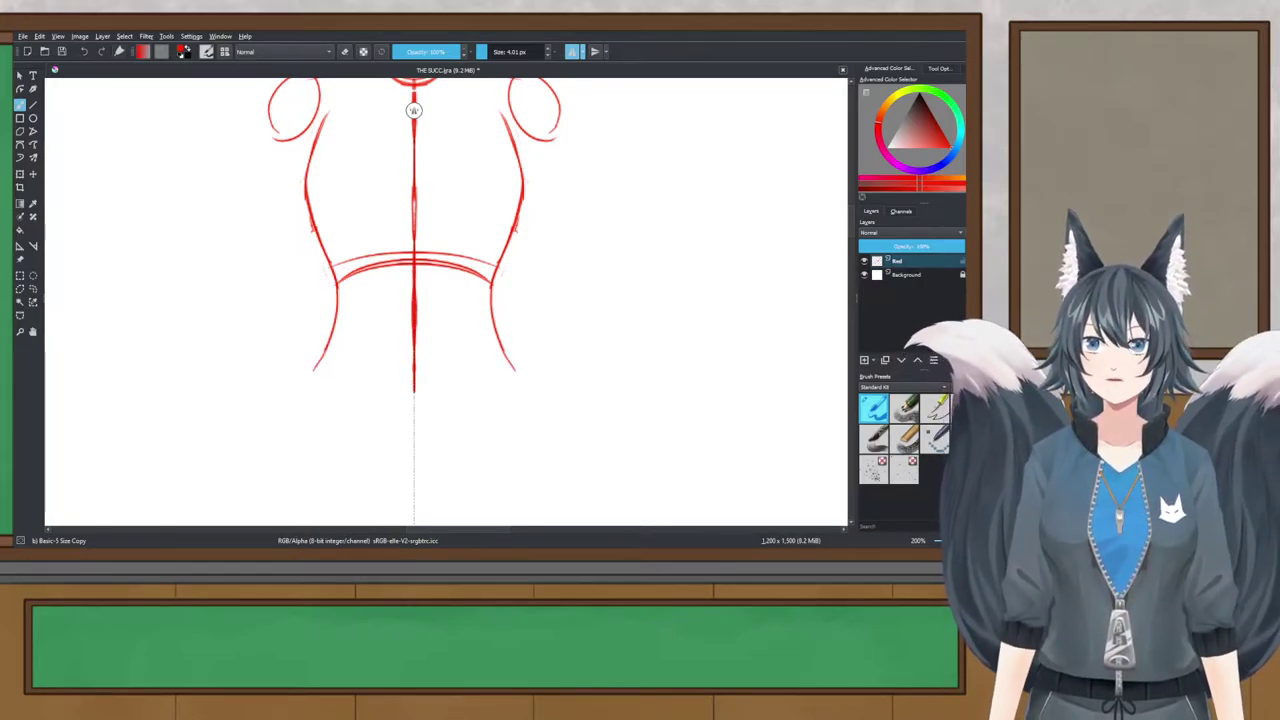
Step: Reinforce the mirrored waist sides, close the waist with a downward-curving lower edge, and save the document
mouse_move(336, 290)
left_mouse_down()
mouse_move(311, 380)
mouse_move(413, 380)
left_mouse_up()
key("ctrl+z")
left_click_drag(313, 380, 413, 397)
key("ctrl+z")
left_click_drag(318, 360, 413, 386)
key("1")
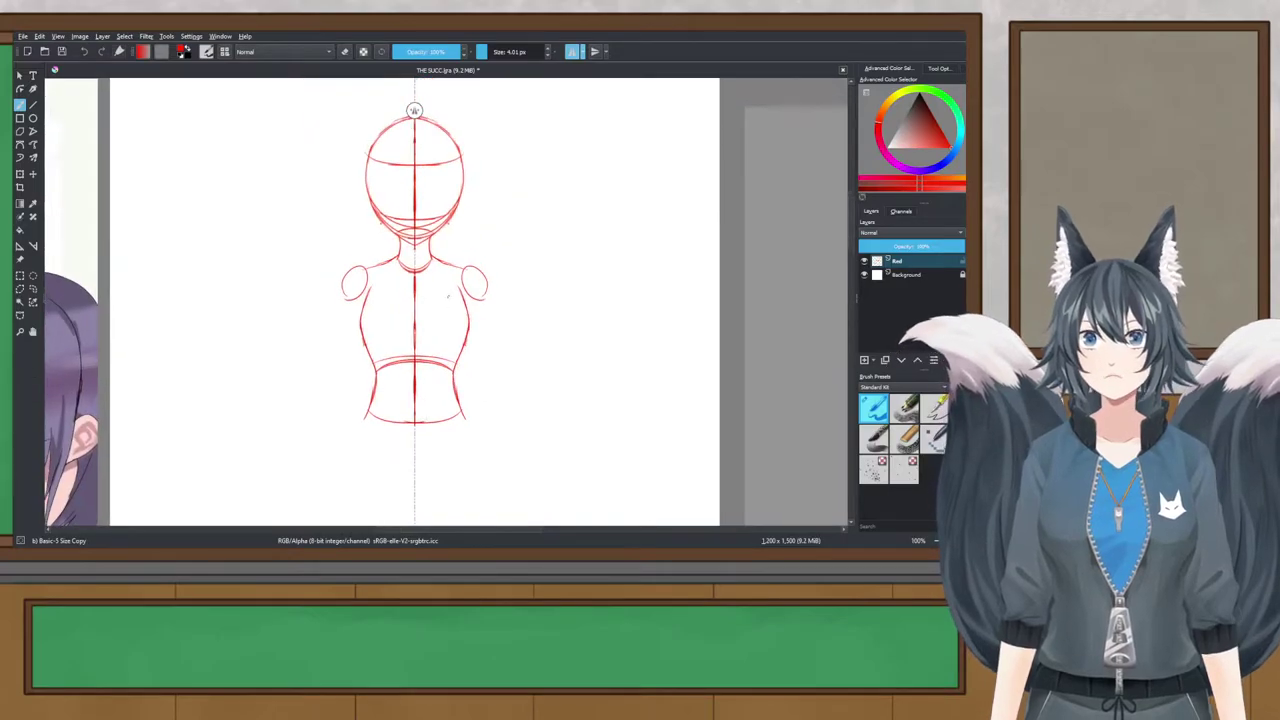
scroll(426, 110, "up", 1)
scroll(409, 110, "up", 2)
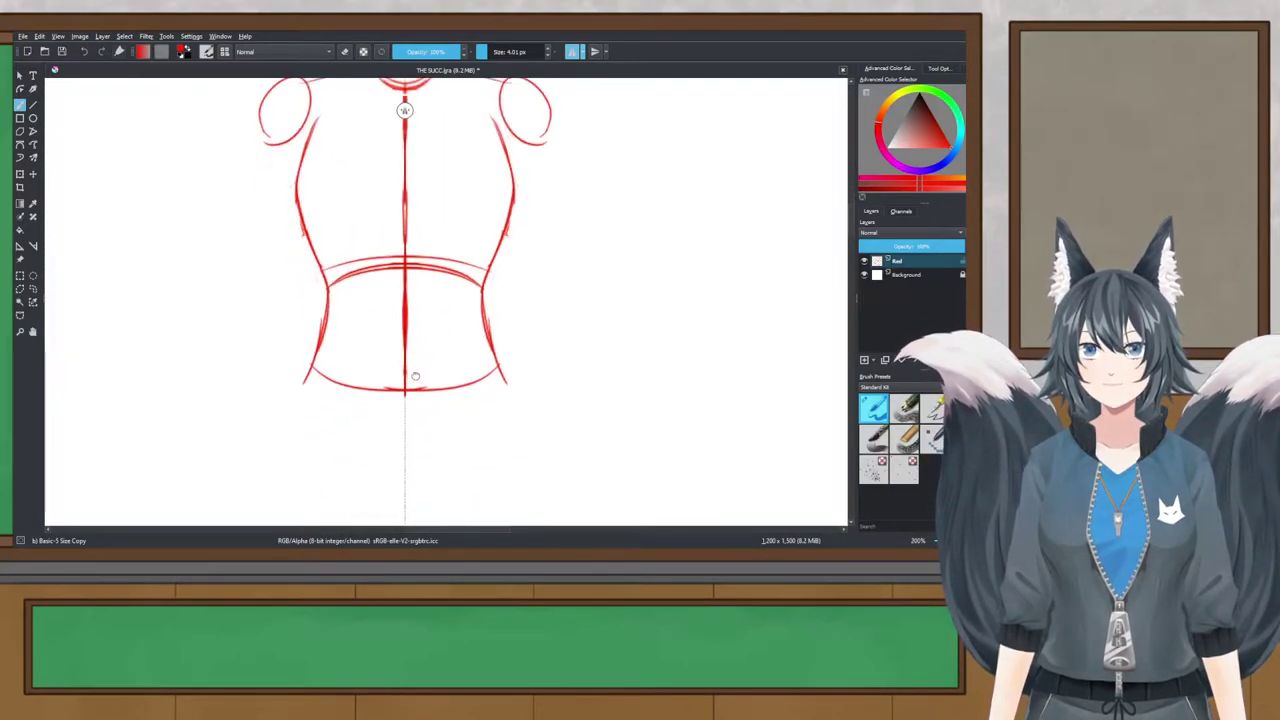
left_click_drag(276, 322, 403, 357)
key("ctrl+s")
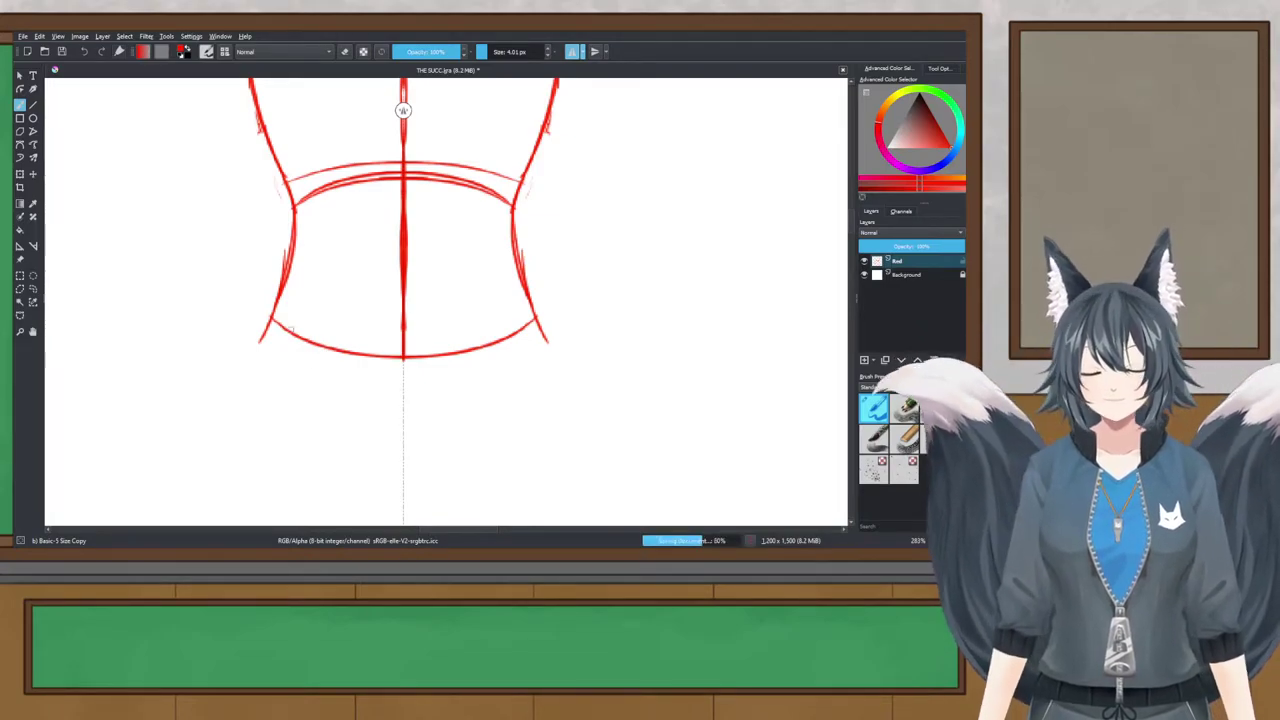
scroll(404, 110, "down", 2)
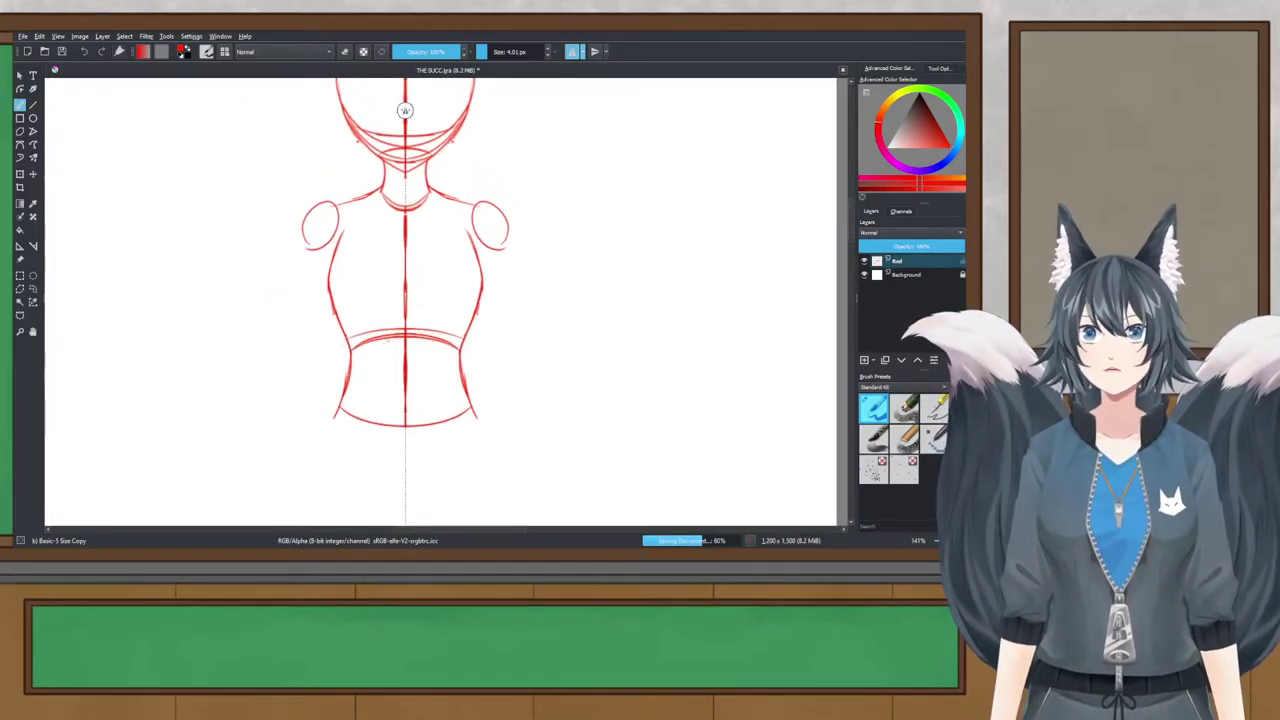
Step: Draw larger mirrored ovals around the shoulder joints, undo rejected strokes, and save the document
scroll(406, 110, "up", 2)
mouse_move(240, 248)
left_mouse_down()
mouse_move(219, 255)
mouse_move(223, 205)
mouse_move(222, 255)
mouse_move(303, 214)
mouse_move(242, 252)
mouse_move(305, 182)
mouse_move(224, 256)
left_mouse_up()
key("ctrl+z")
key("ctrl+z")
key("ctrl+z")
key("ctrl+s")
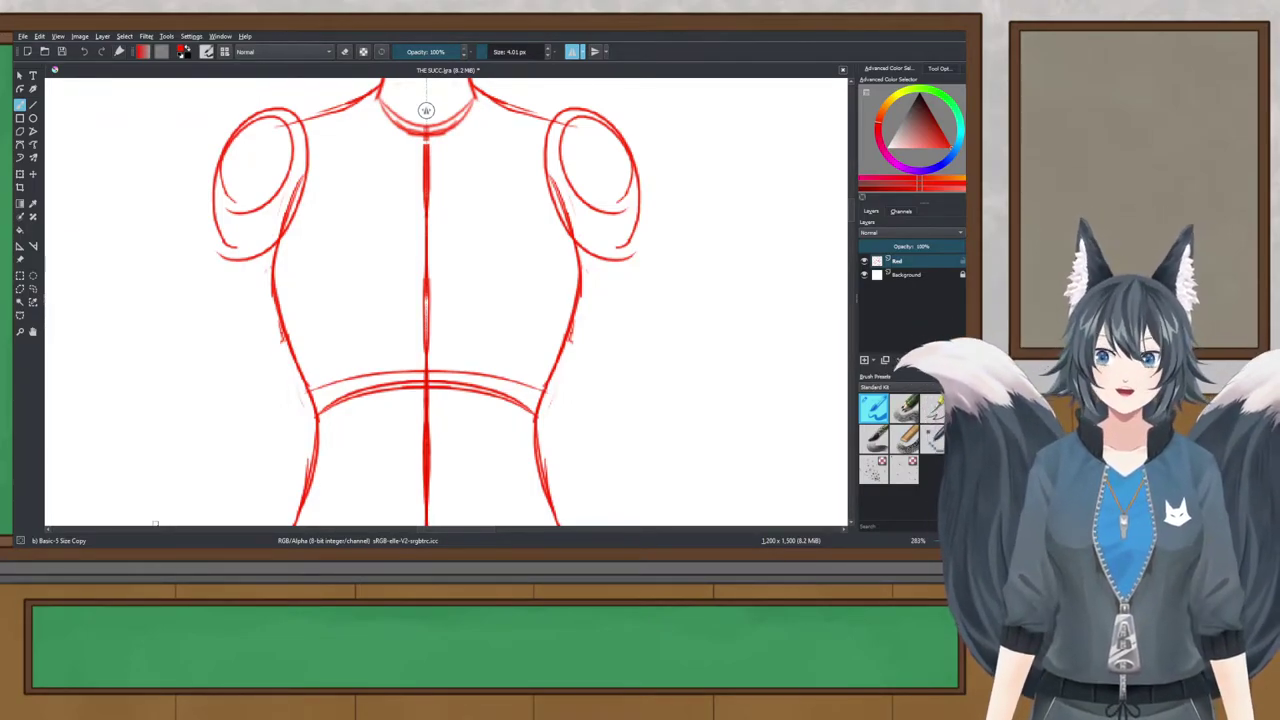
Step: Add mirrored inner side curves from the shoulder ovals down to the ribcage's lower edge, undoing rejected strokes, and save the document
scroll(316, 191, "down", 2)
left_click_drag(348, 312, 347, 262)
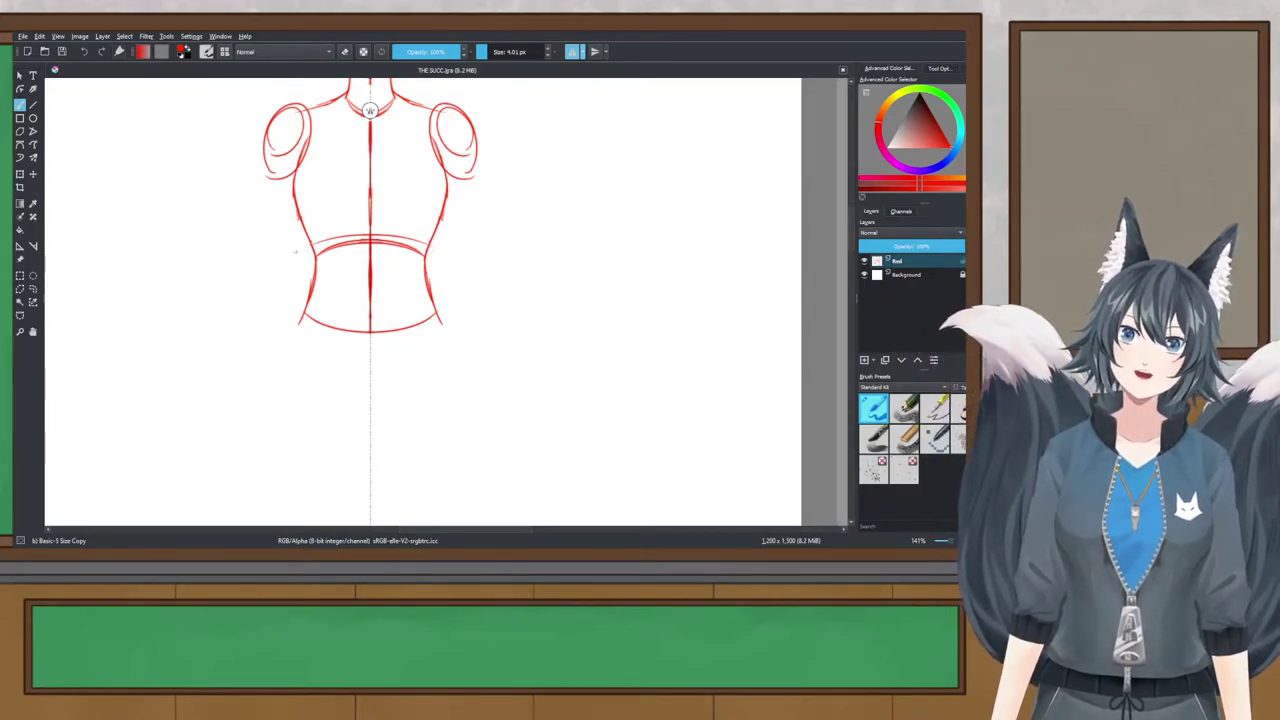
mouse_move(304, 158)
left_mouse_down()
mouse_move(295, 194)
mouse_move(307, 228)
left_mouse_up()
key("ctrl+z")
left_click_drag(301, 175, 309, 233)
key("ctrl+z")
left_click_drag(305, 157, 310, 243)
key("ctrl+z")
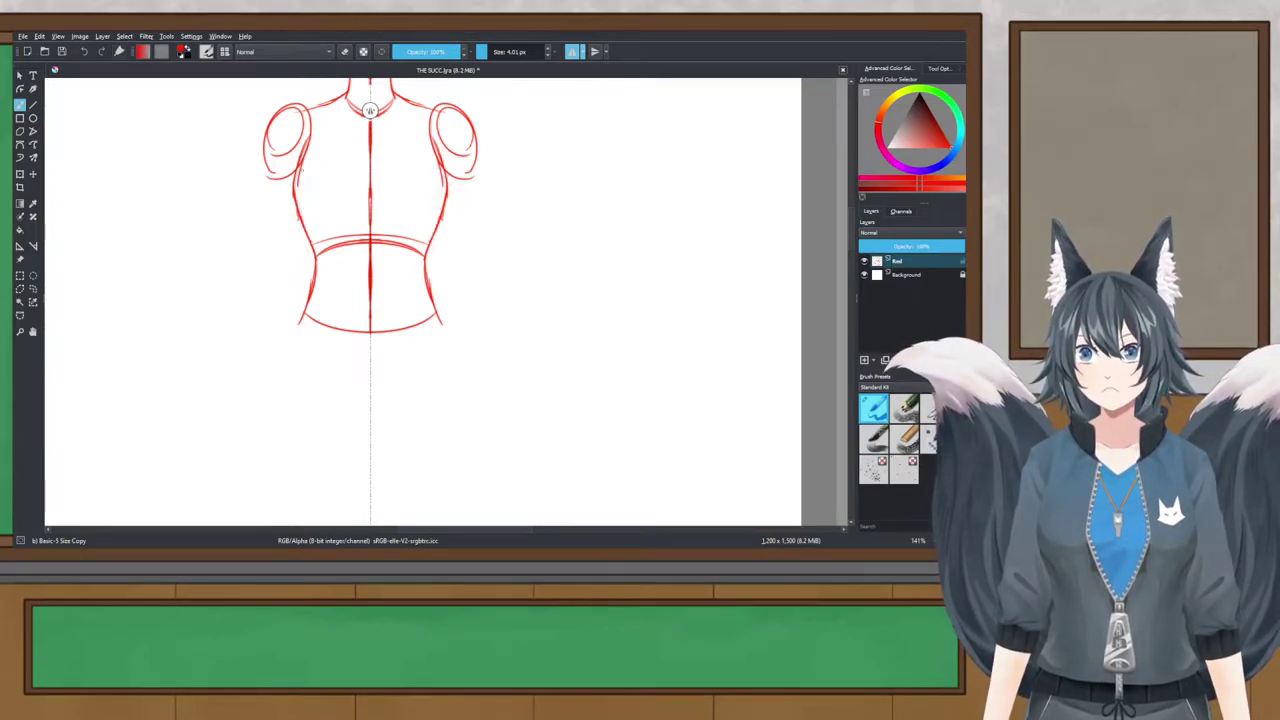
left_click_drag(300, 178, 310, 236)
key("ctrl+z")
left_click_drag(302, 167, 315, 278)
key("ctrl+z")
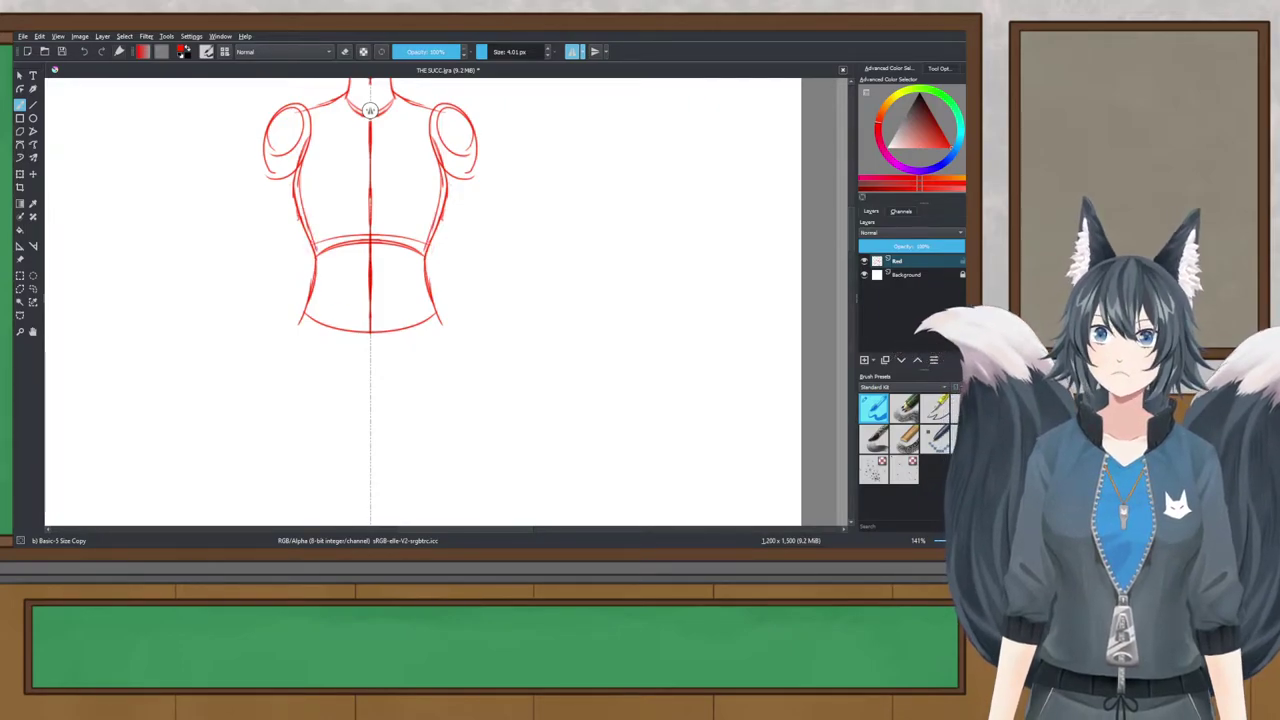
key("ctrl+s")
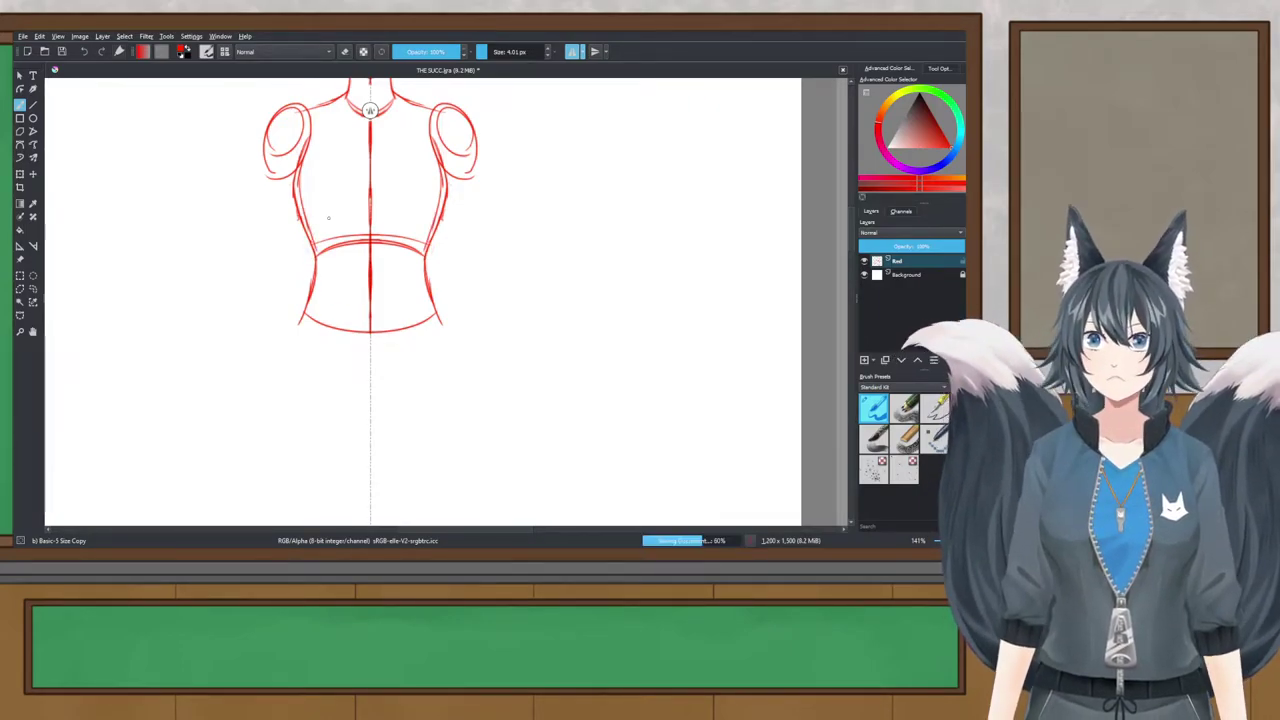
Step: Draw mirrored ovals for the hip joints at the waist's lower corners, undoing rejected strokes
scroll(330, 219, "down", 1)
left_click_drag(337, 251, 400, 232)
scroll(398, 370, "up", 3)
scroll(380, 297, "down", 4)
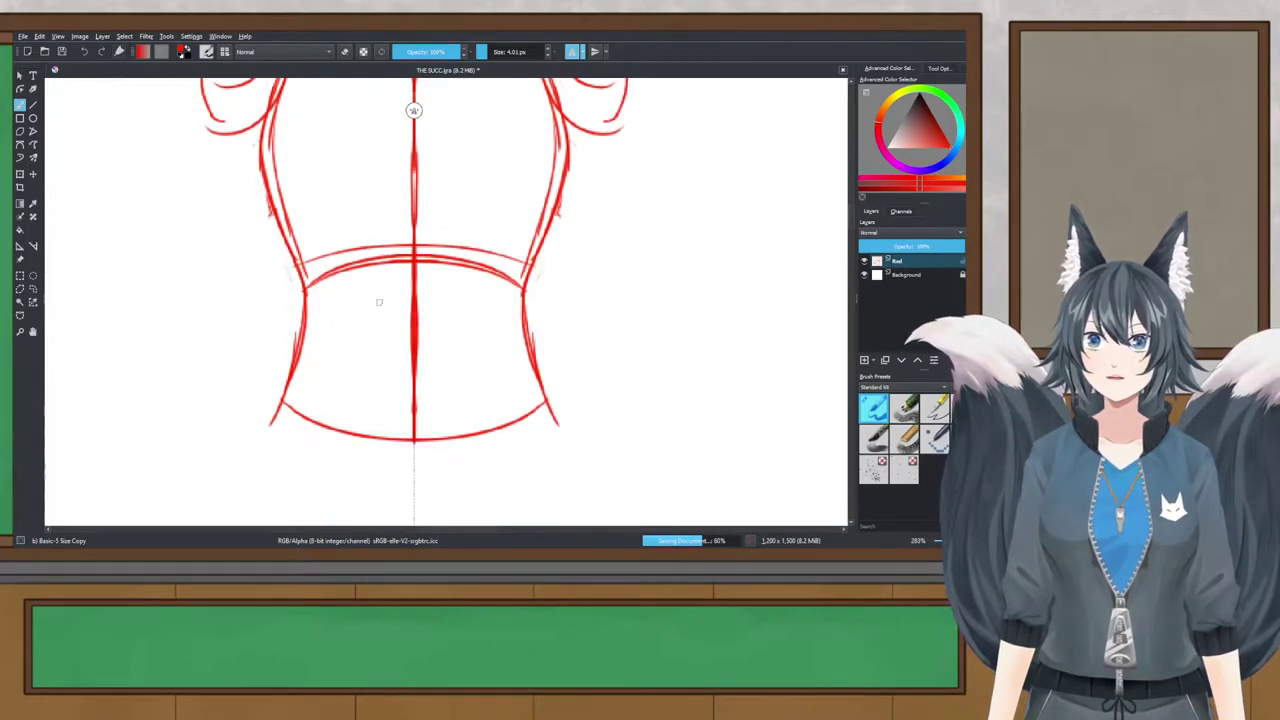
scroll(385, 320, "up", 3)
left_click_drag(371, 364, 377, 320)
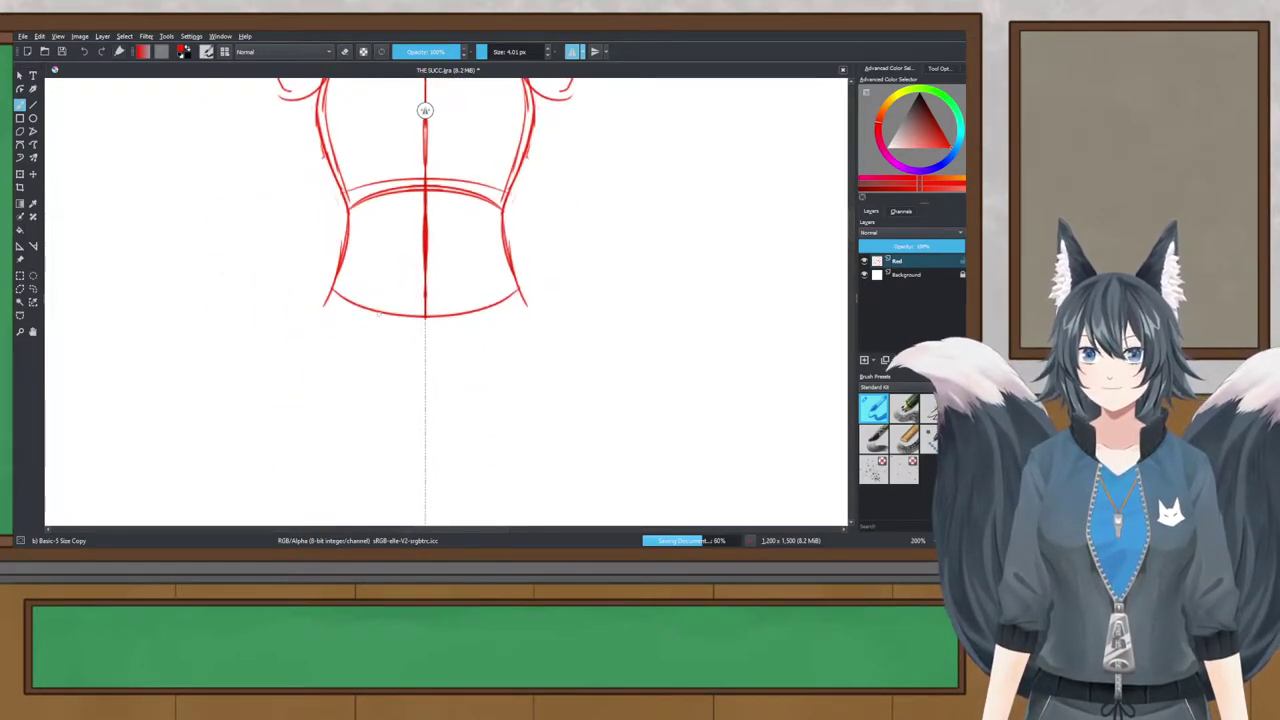
mouse_move(335, 281)
left_mouse_down()
mouse_move(349, 390)
mouse_move(312, 399)
mouse_move(346, 390)
left_mouse_up()
key("ctrl+z")
key("ctrl+z")
mouse_move(334, 286)
left_mouse_down()
mouse_move(335, 390)
mouse_move(386, 377)
mouse_move(342, 402)
left_mouse_up()
key("ctrl+z")
key("ctrl+z")
key("ctrl+shift+z")
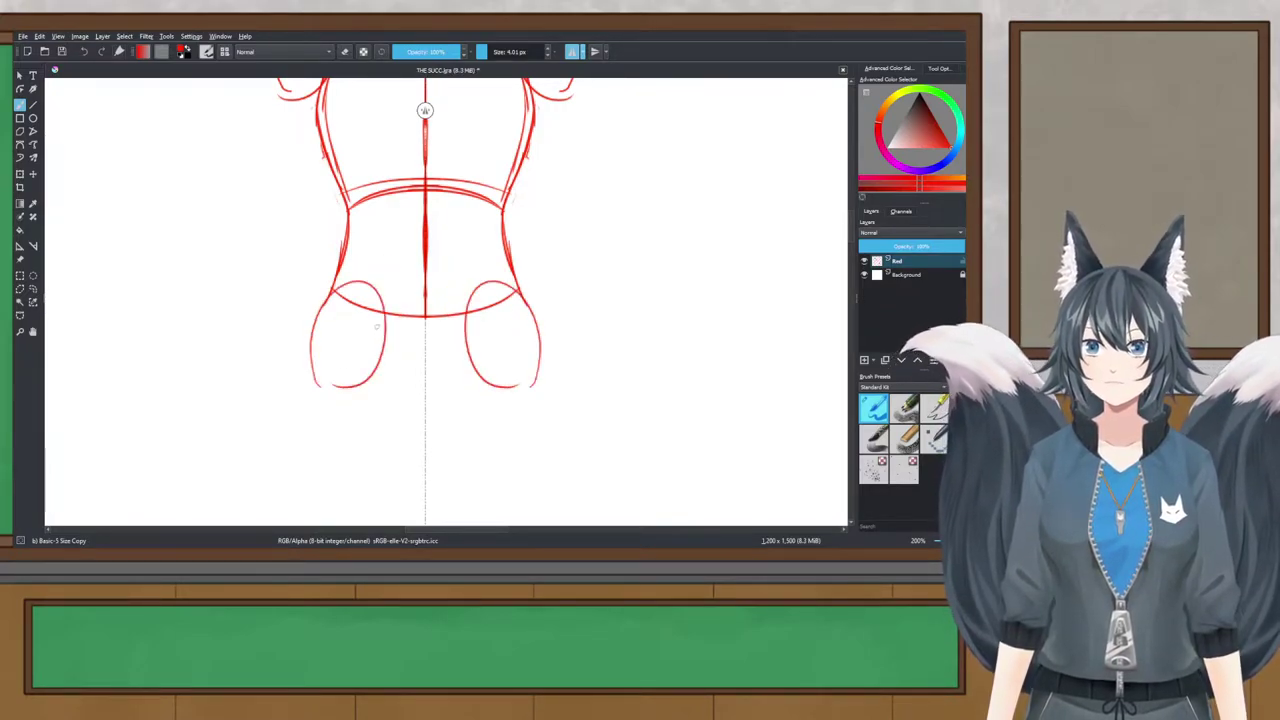
Step: Add mirrored groin curves flaring outward from the lower end of the torso's centre line, undoing the first attempt
left_click_drag(422, 296, 384, 372)
key("ctrl+z")
mouse_move(420, 316)
left_mouse_down()
mouse_move(412, 361)
mouse_move(392, 388)
left_mouse_up()
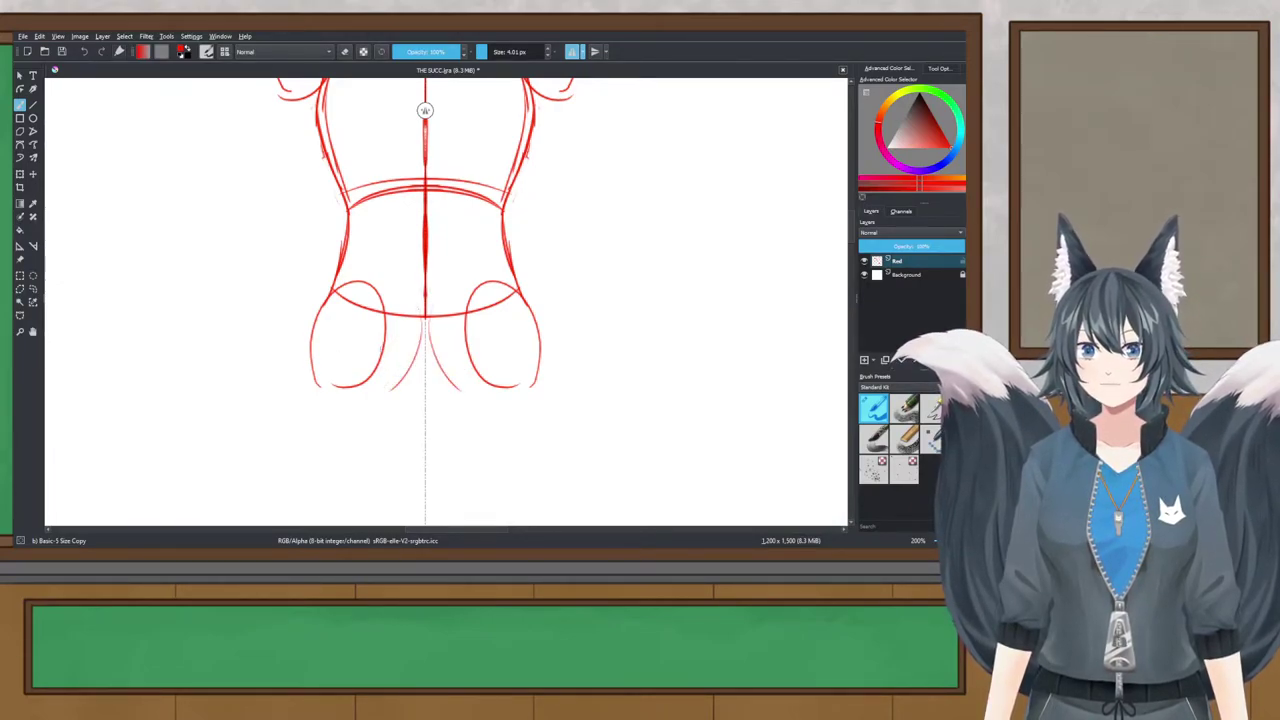
Step: Draw mirrored outer hip curves running down past the hip ovals, undo the rejected stroke, and save the document
mouse_move(336, 270)
left_mouse_down()
mouse_move(308, 326)
mouse_move(304, 390)
left_mouse_up()
left_click_drag(350, 328, 341, 468)
key("ctrl+z")
scroll(382, 390, "down", 2)
scroll(411, 306, "up", 2)
left_click_drag(411, 239, 420, 486)
scroll(417, 290, "down", 2)
scroll(417, 290, "up", 2)
key("ctrl+s")
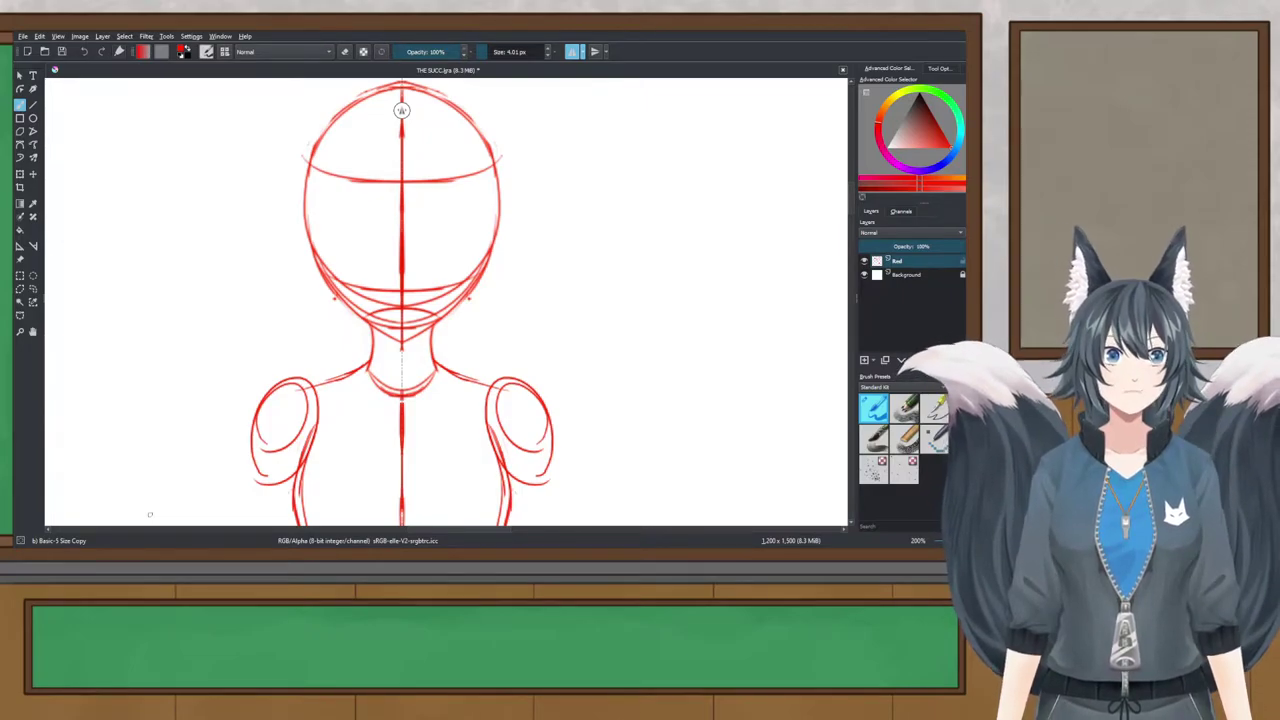
scroll(436, 315, "down", 1)
scroll(437, 306, "up", 2)
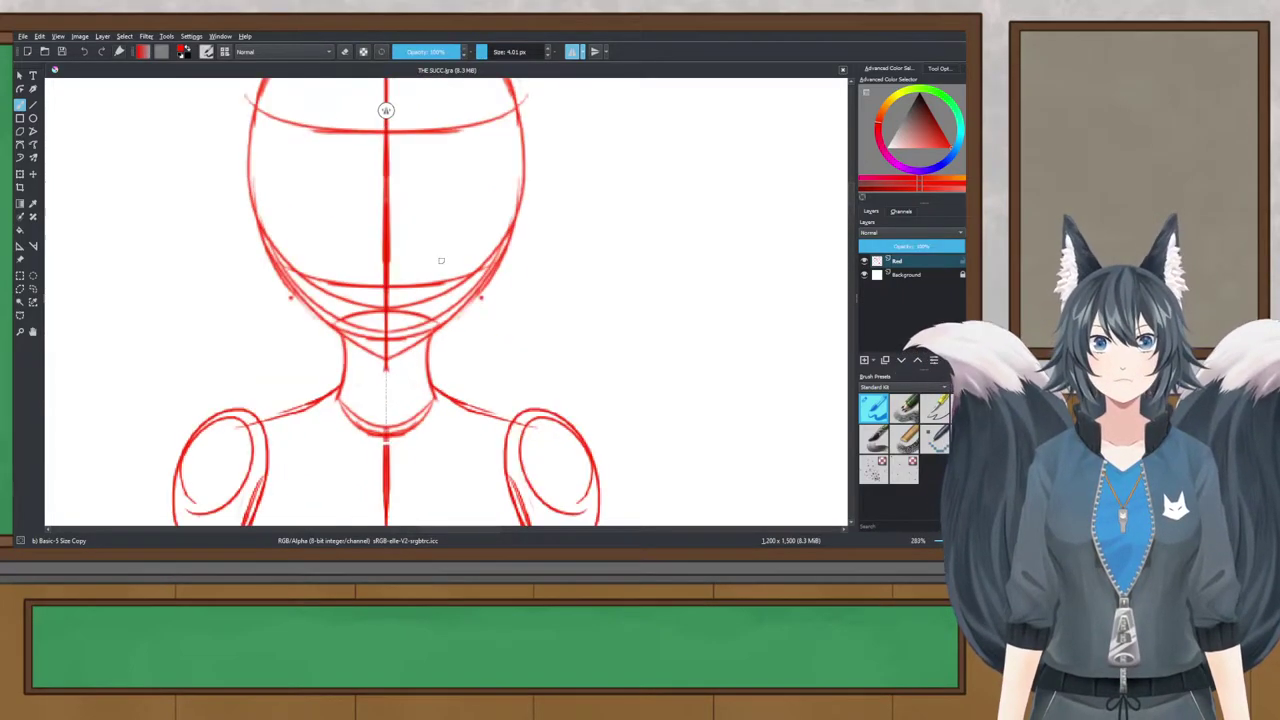
scroll(441, 261, "down", 1)
scroll(401, 110, "down", 3)
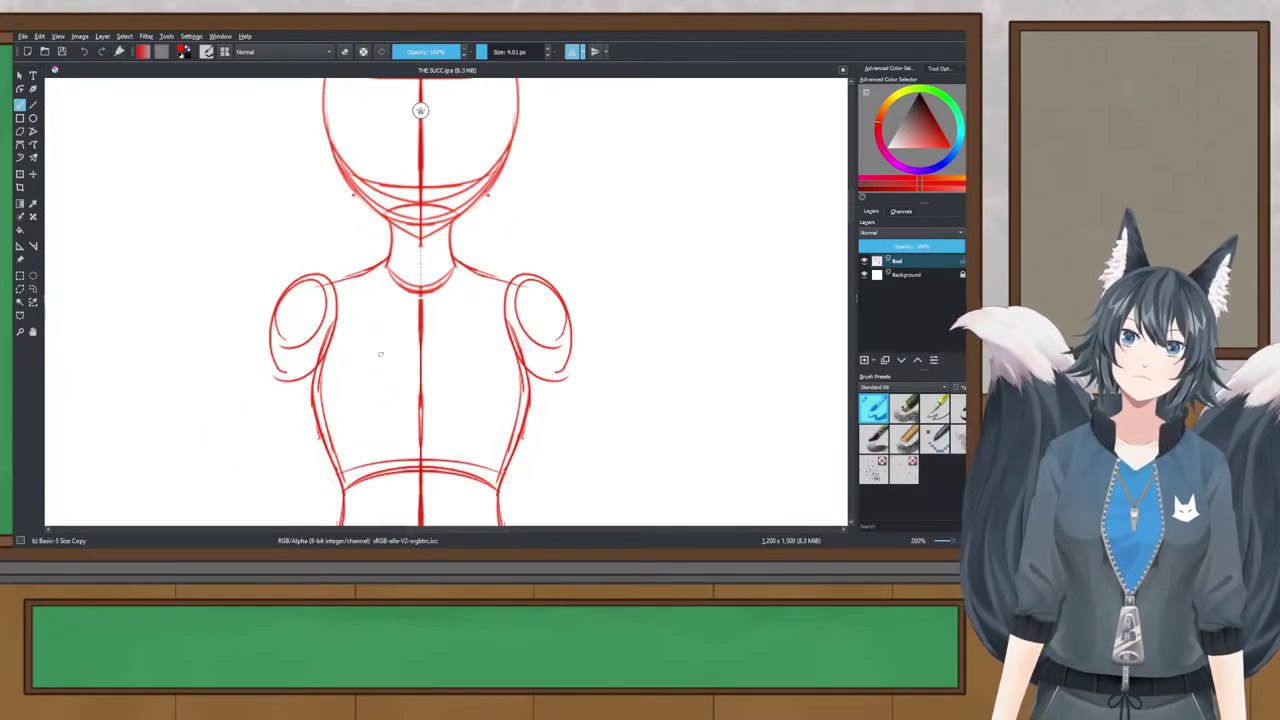
scroll(420, 110, "down", 10)
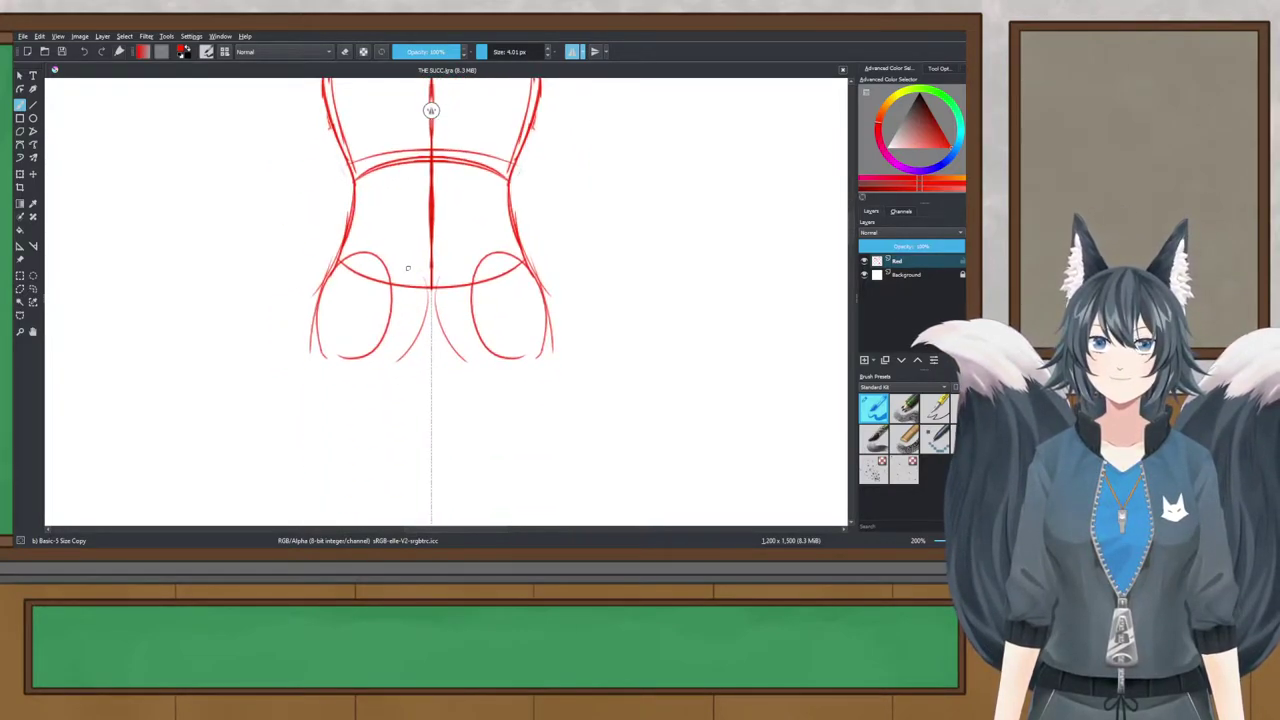
left_click_drag(418, 350, 420, 459)
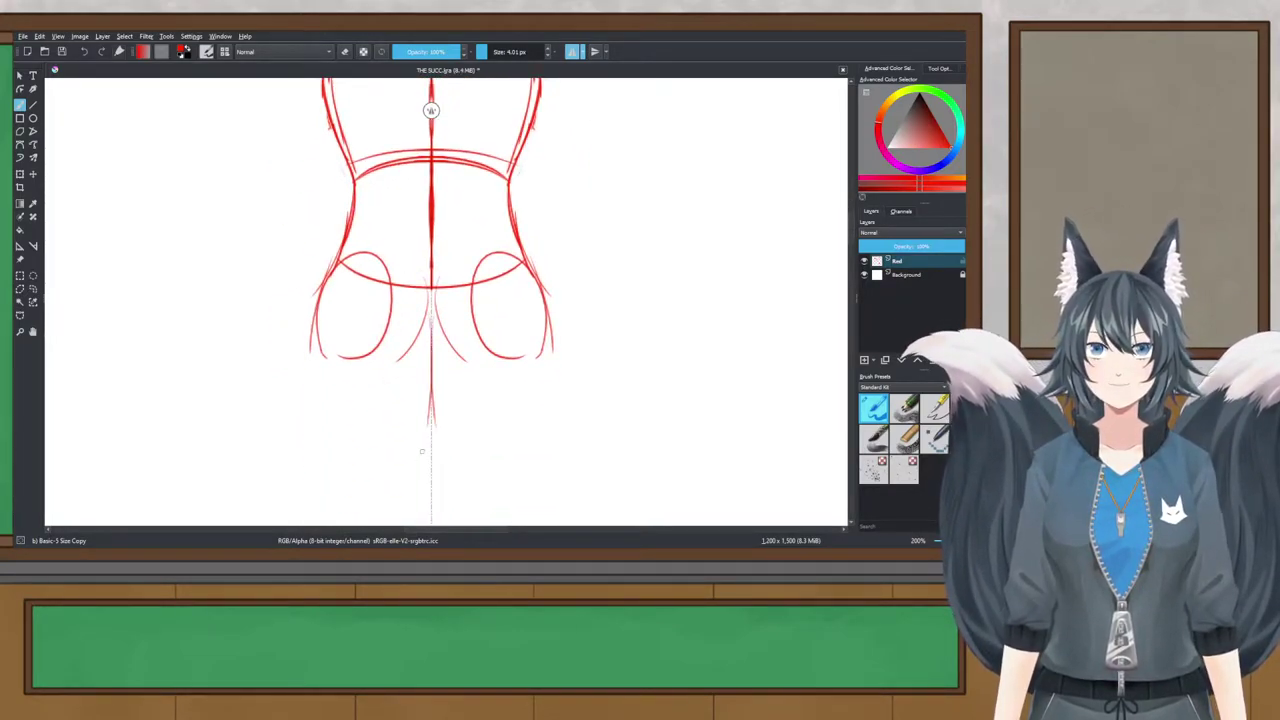
key("ctrl+z")
left_click_drag(428, 308, 429, 439)
key("ctrl+z")
Step: Draw mirrored leg lines straight down from the hip ovals, add ovals for the knees at their lower ends, and save the document
left_click_drag(370, 303, 364, 487)
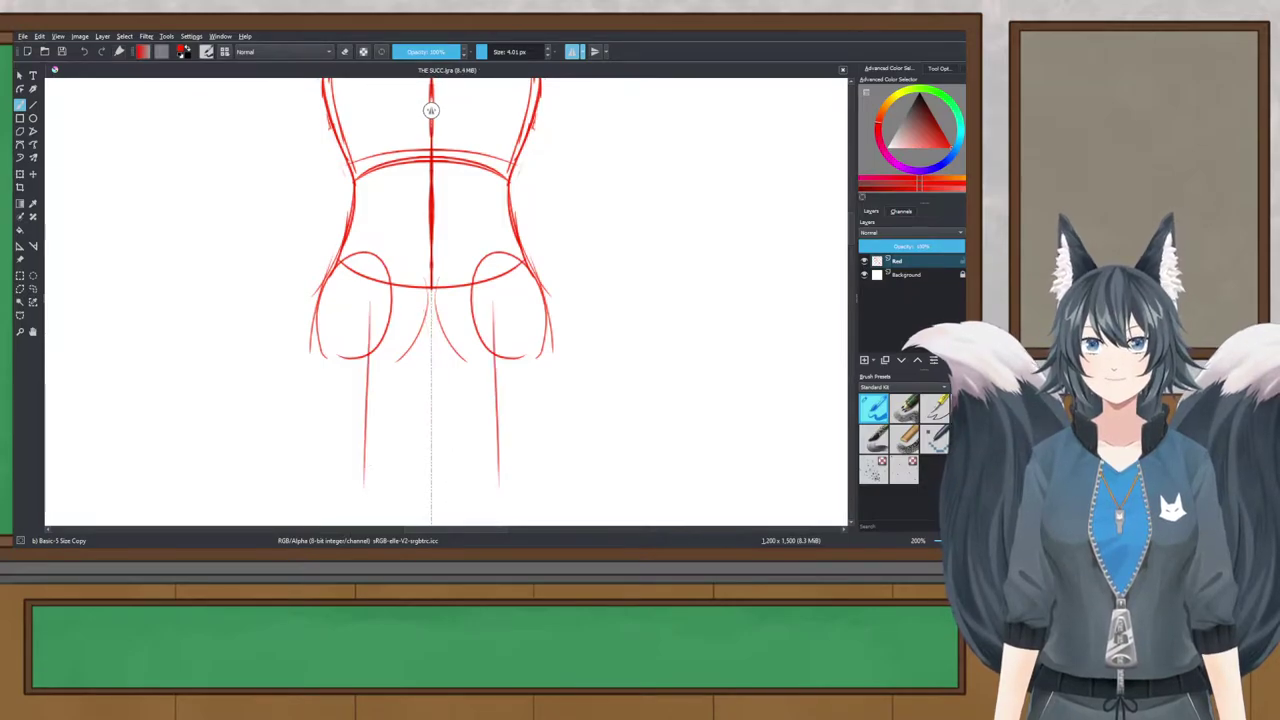
left_click_drag(369, 301, 363, 513)
scroll(381, 371, "down", 2)
left_click_drag(421, 424, 404, 320)
scroll(404, 320, "up", 1)
scroll(404, 320, "up", 1)
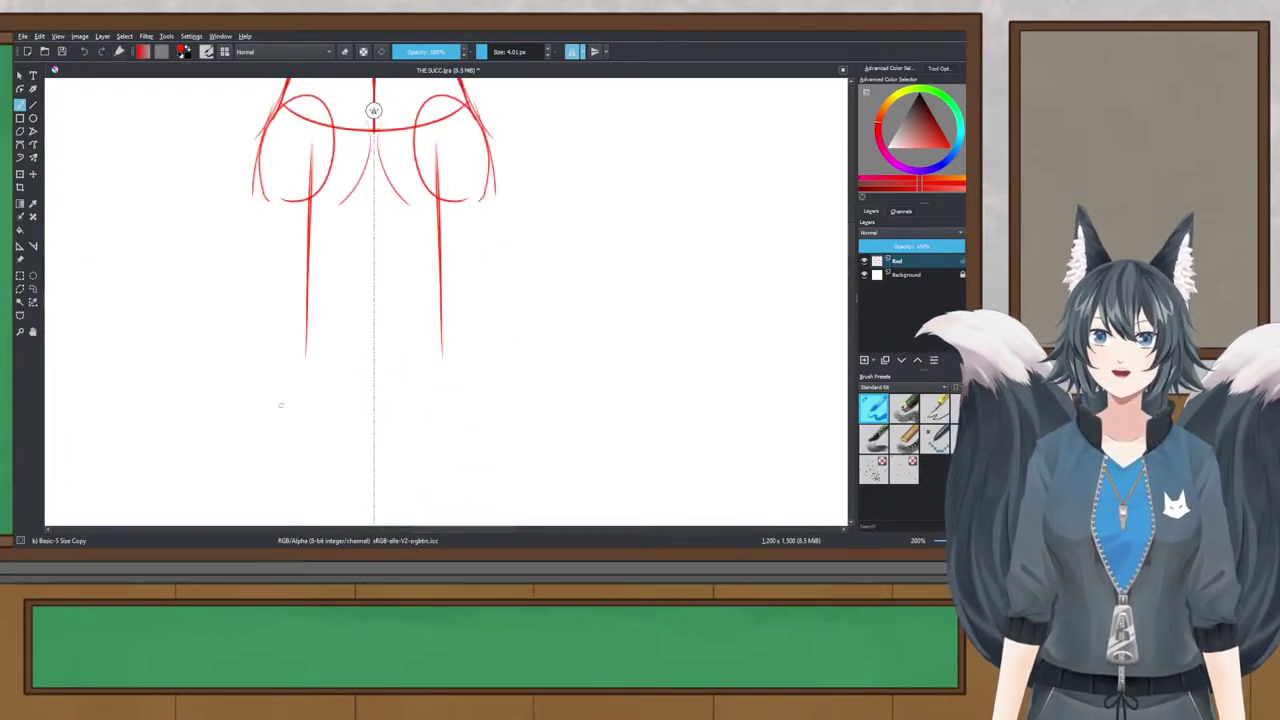
mouse_move(281, 405)
left_mouse_down()
mouse_move(261, 433)
mouse_move(297, 437)
mouse_move(245, 429)
left_mouse_up()
key("ctrl+z")
left_click_drag(312, 151, 300, 368)
left_click_drag(308, 302, 312, 418)
key("ctrl+s")
Step: Mark the navel with a small oval on the waist's centre line and save the document
scroll(321, 342, "down", 5)
scroll(368, 303, "up", 4)
scroll(368, 303, "up", 3)
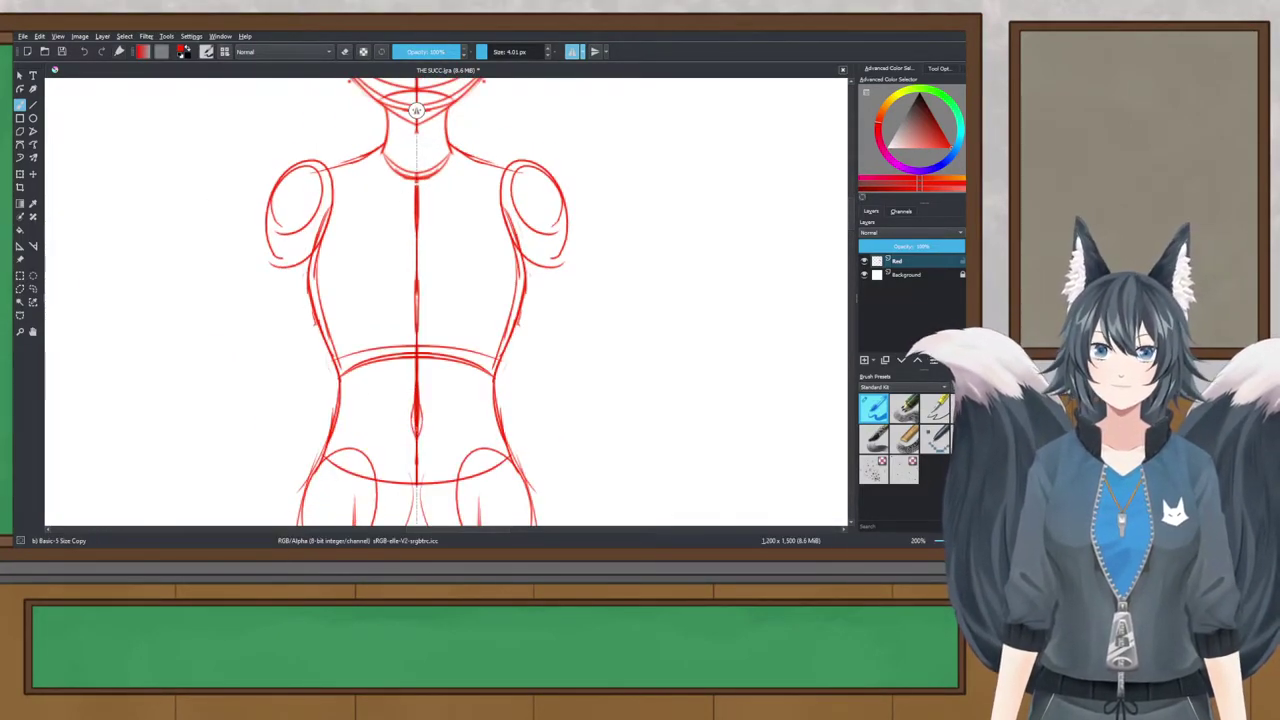
key("ctrl+s")
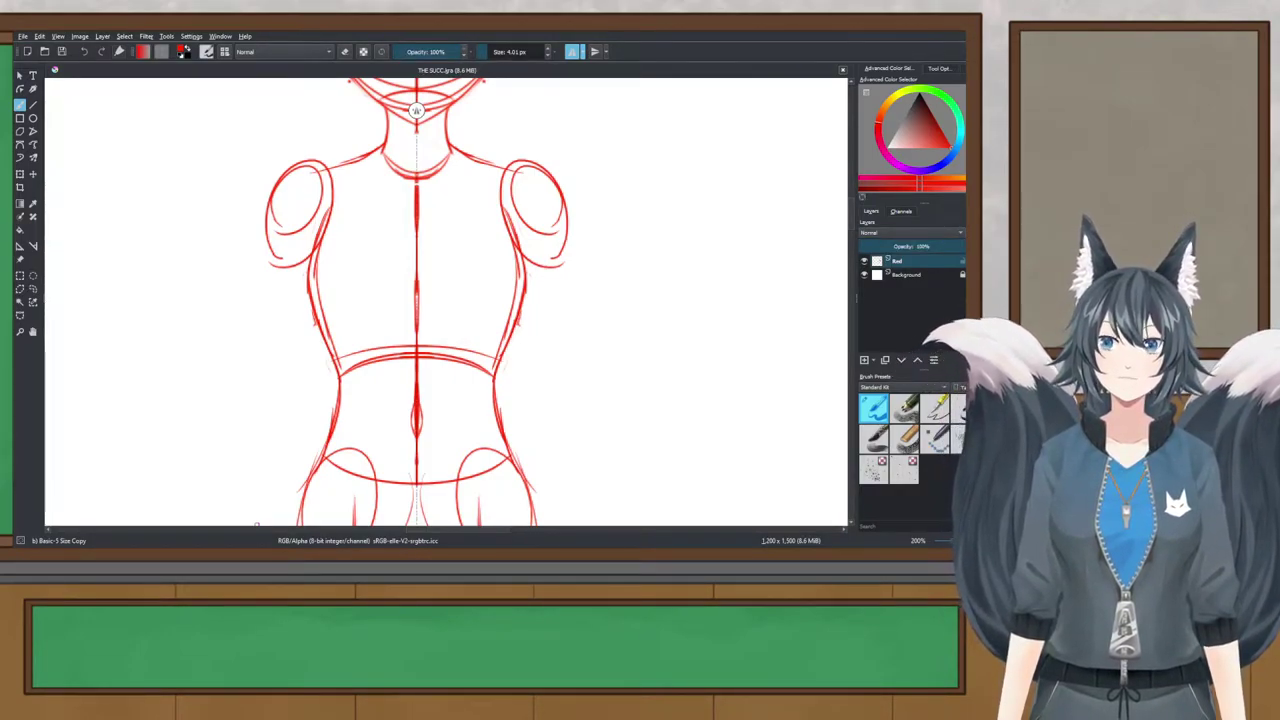
Step: Compare the proportions of the red figure construction with the reference images around the canvas
scroll(416, 110, "down", 7)
left_click_drag(396, 320, 433, 286)
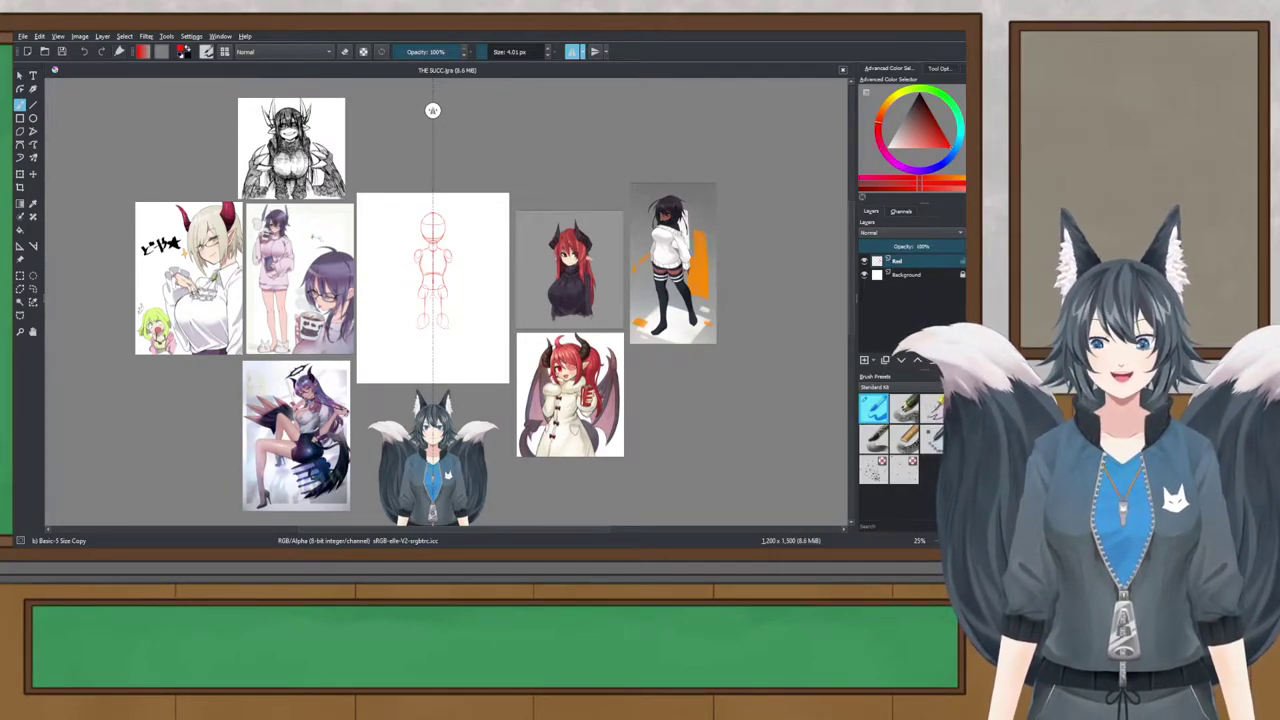
scroll(358, 128, "up", 1)
scroll(487, 292, "up", 3)
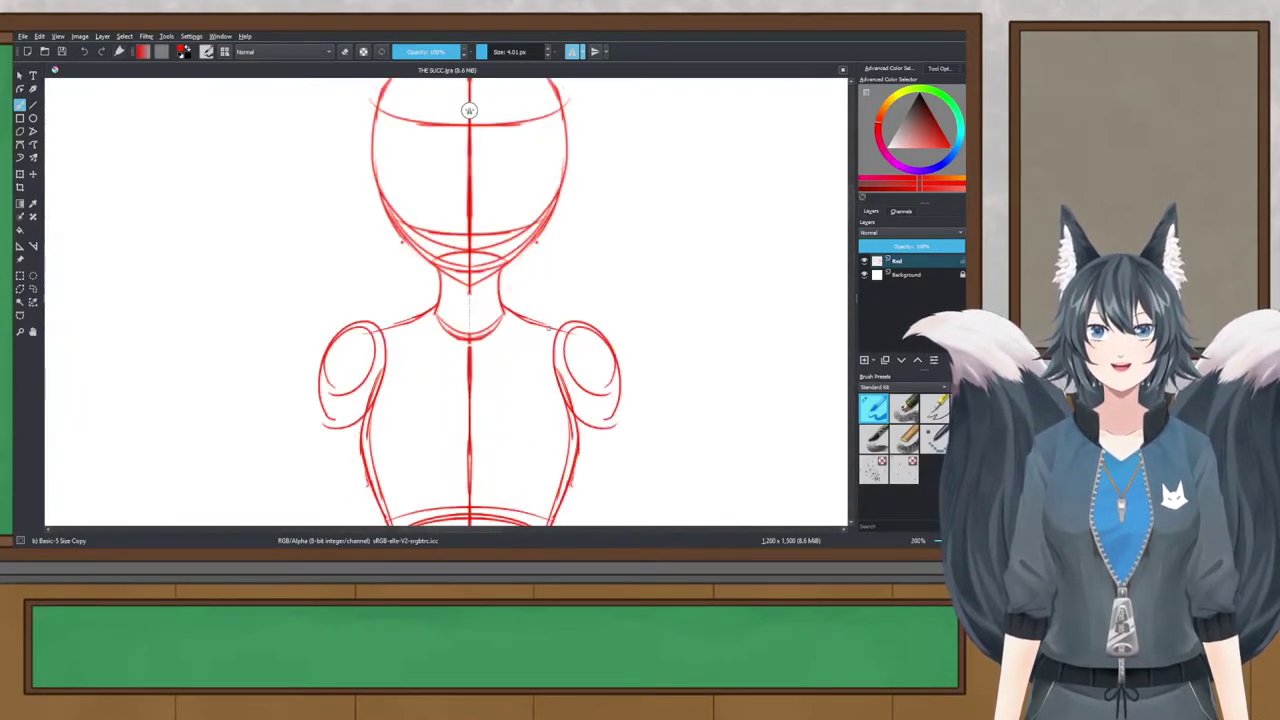
left_click_drag(487, 292, 464, 260)
scroll(446, 108, "down", 3)
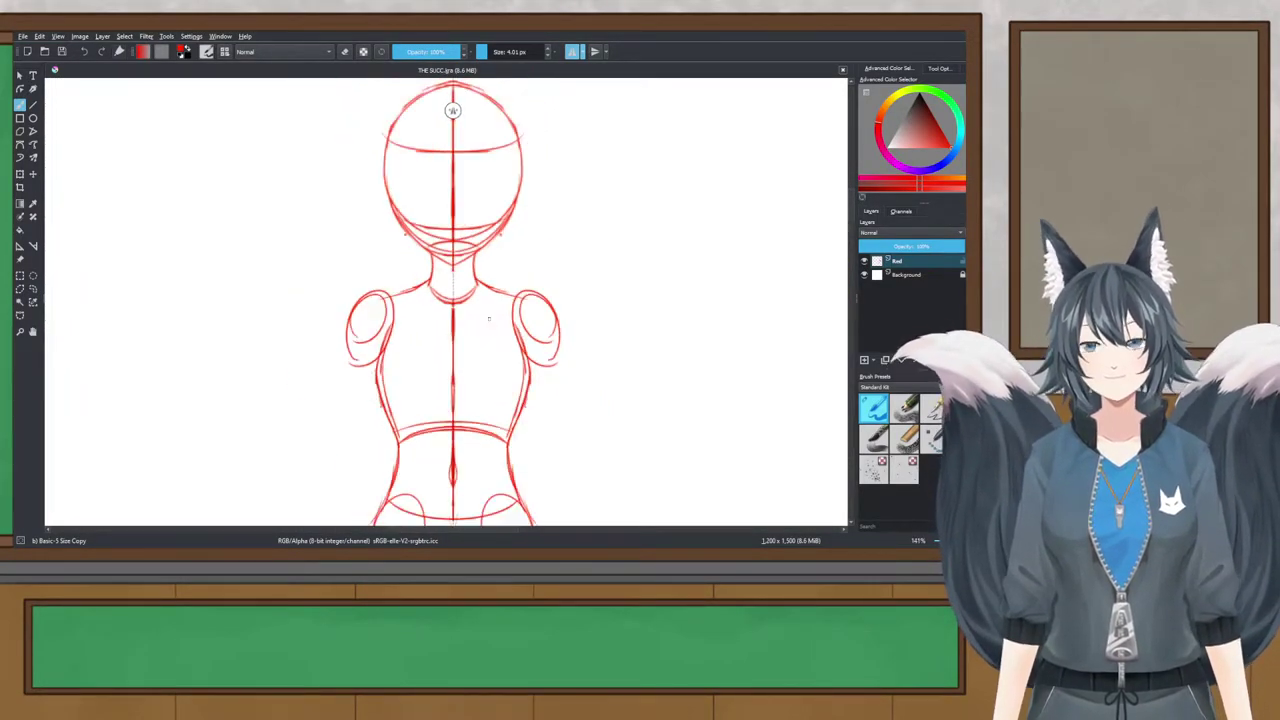
scroll(436, 108, "up", 4)
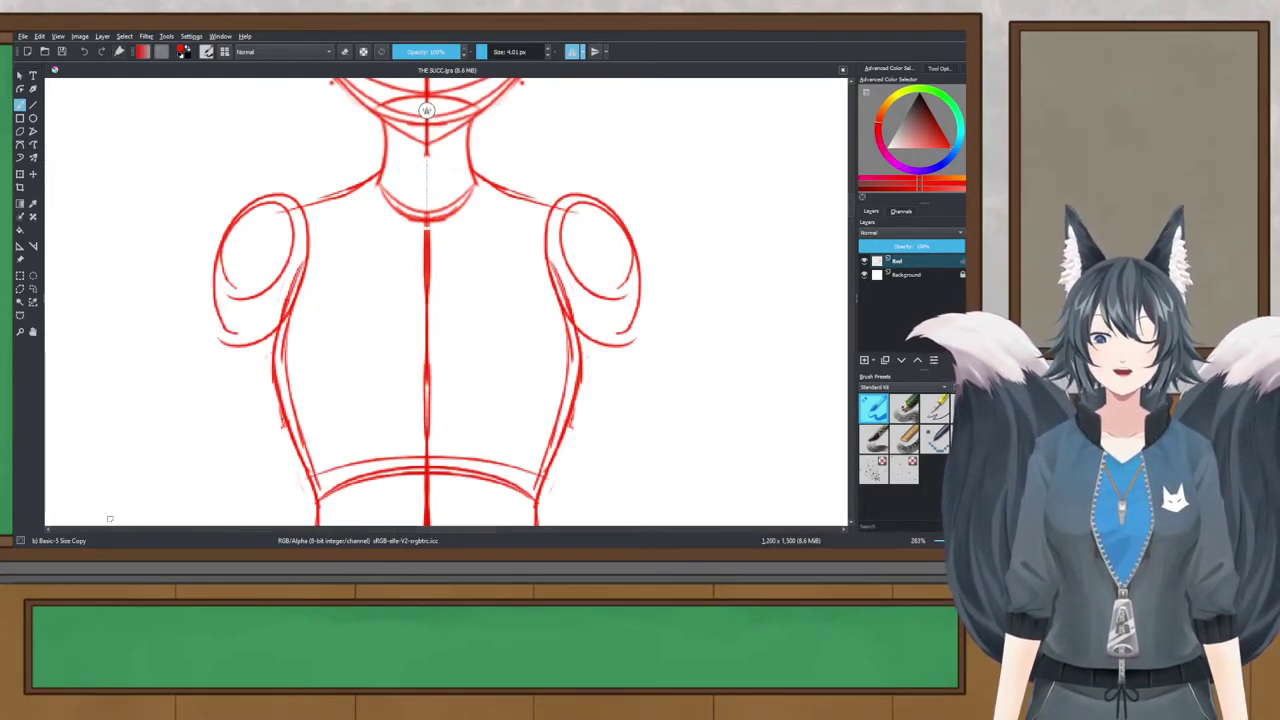
key("alt+Tab")
scroll(426, 110, "down", 5)
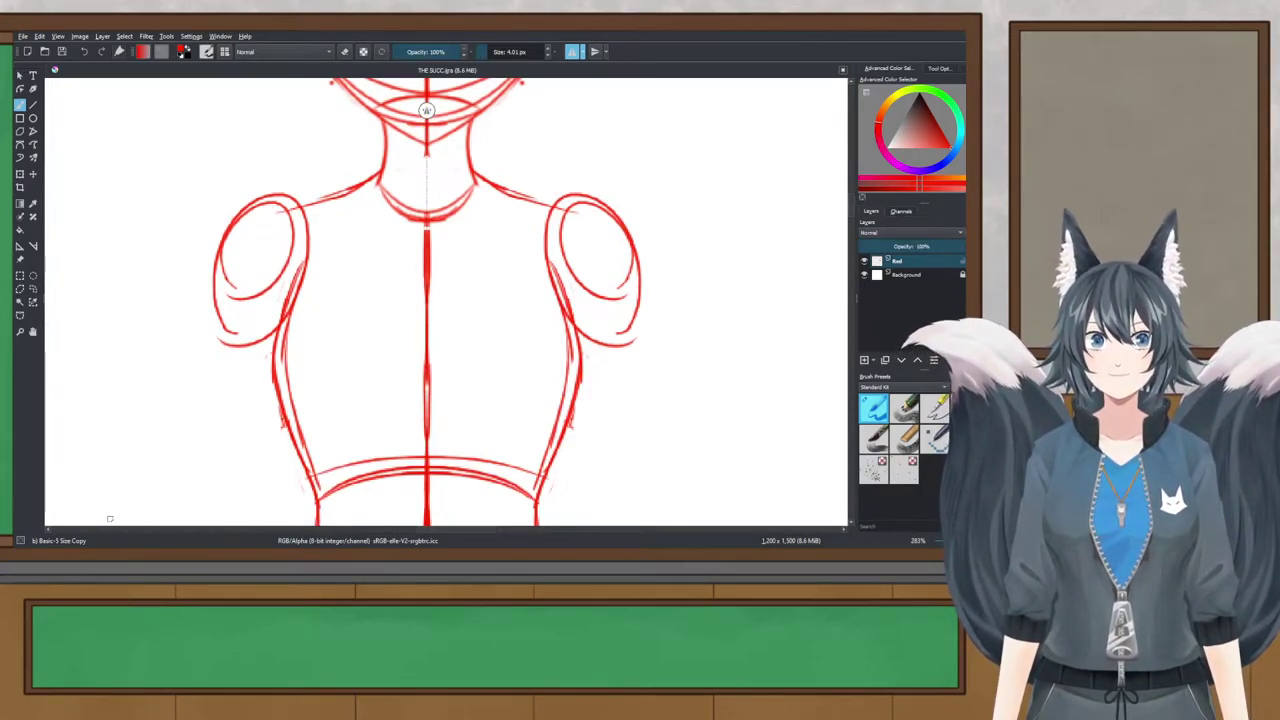
scroll(568, 254, "down", 2)
left_click_drag(158, 377, 346, 325)
scroll(280, 307, "up", 2)
scroll(280, 307, "down", 2)
mouse_move(610, 271)
left_mouse_down()
mouse_move(461, 270)
mouse_move(402, 286)
mouse_move(374, 121)
mouse_move(428, 232)
left_mouse_up()
scroll(460, 270, "up", 3)
scroll(425, 190, "down", 2)
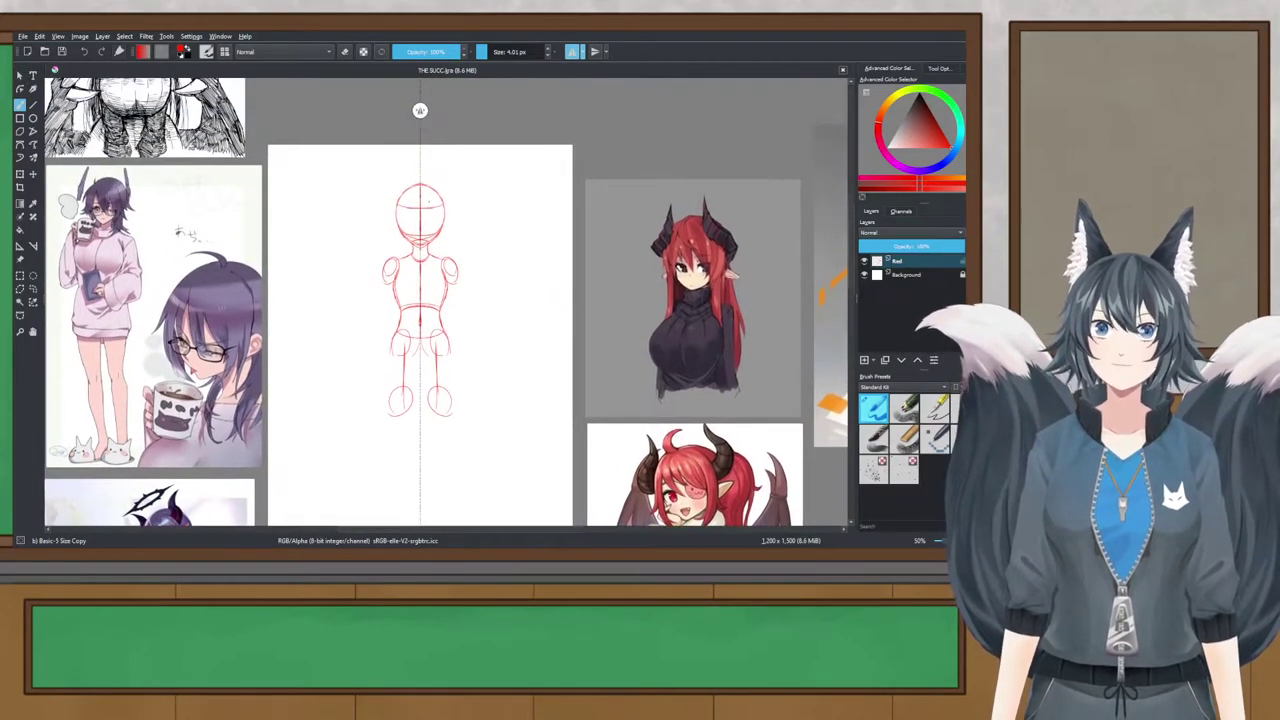
scroll(432, 200, "up", 4)
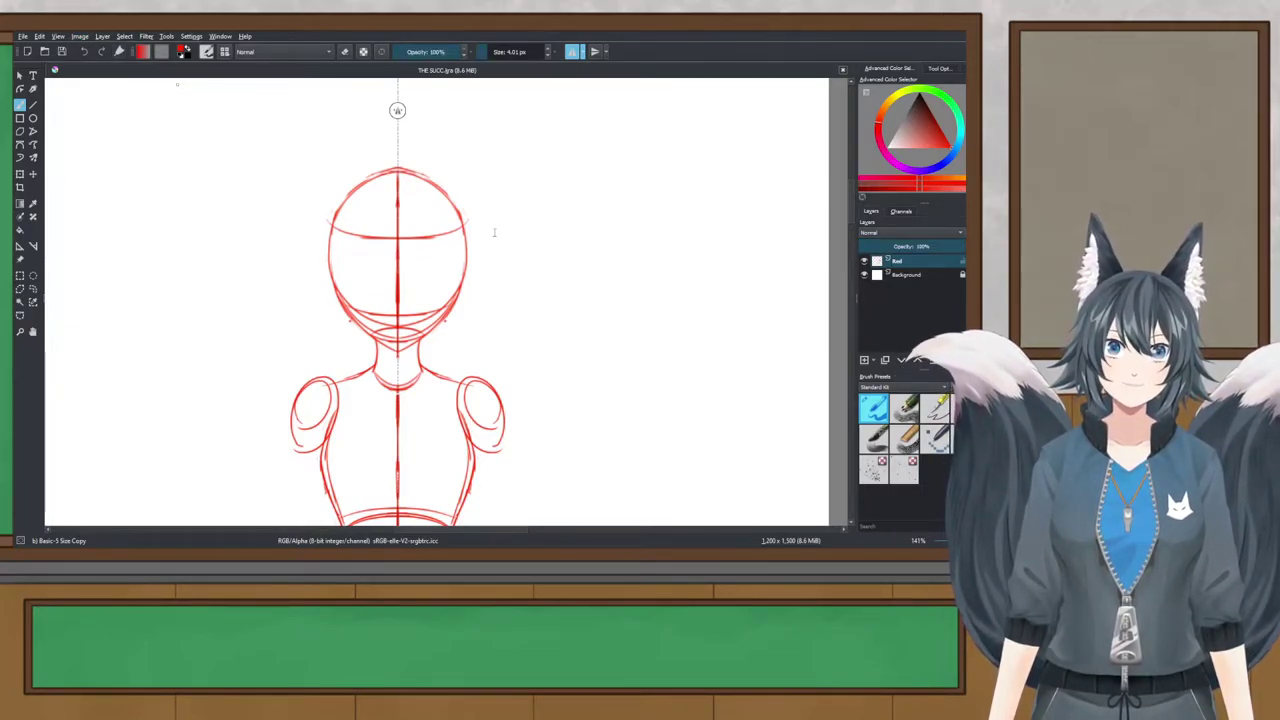
Step: Move the fox-eared reference image down clear of the canvas's lower edge, return to the freehand brush, and save the document
scroll(493, 232, "down", 5)
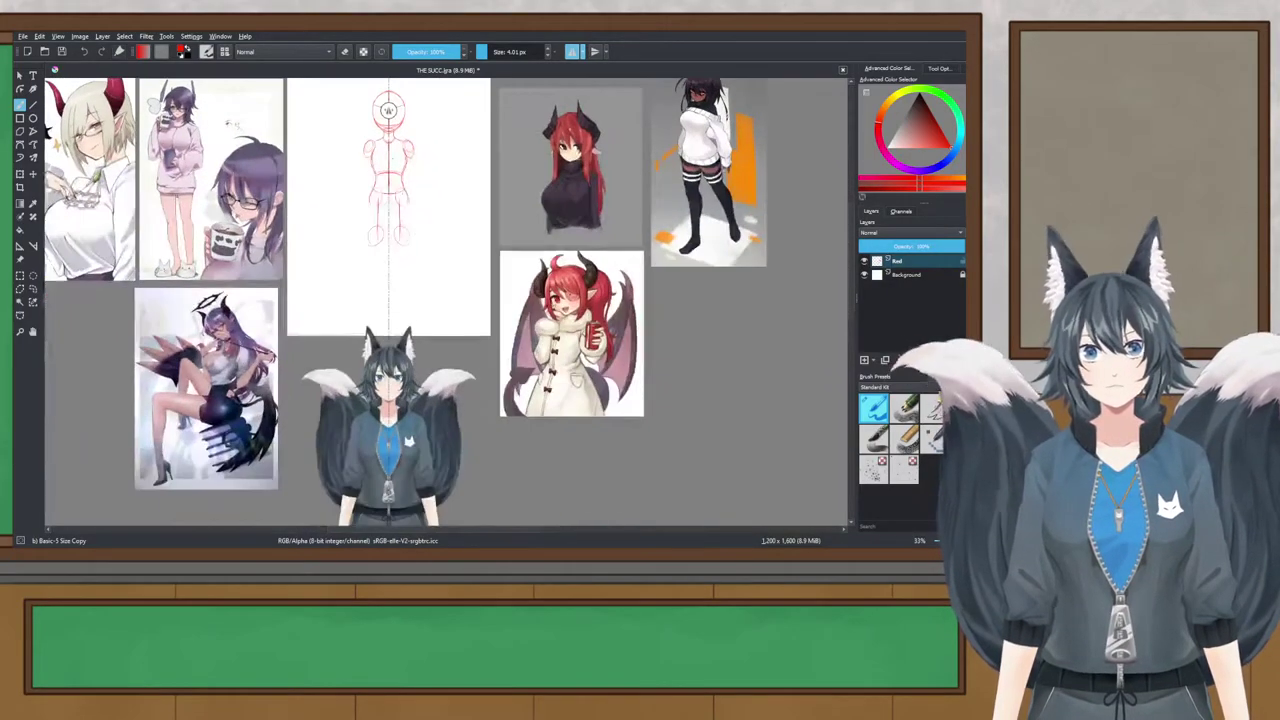
left_click_drag(414, 374, 403, 151)
scroll(405, 115, "up", 1)
left_click(22, 263)
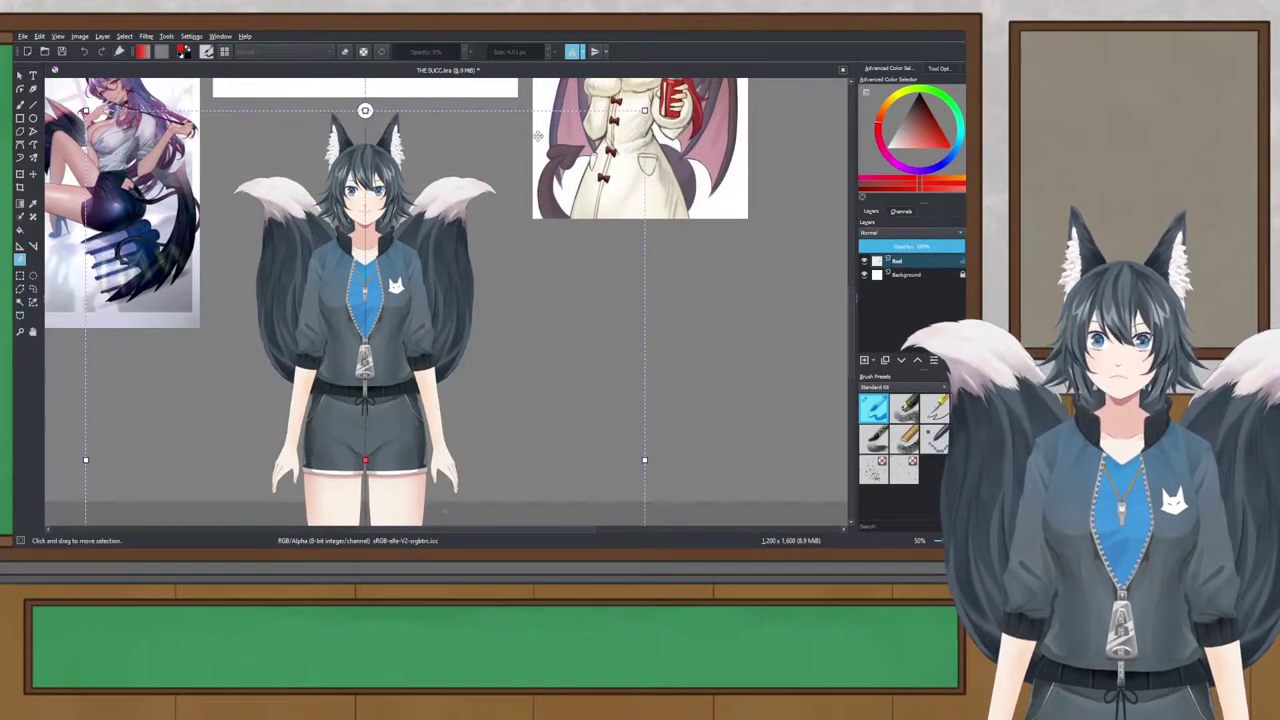
left_click(643, 182)
scroll(644, 184, "down", 2)
scroll(362, 249, "down", 2)
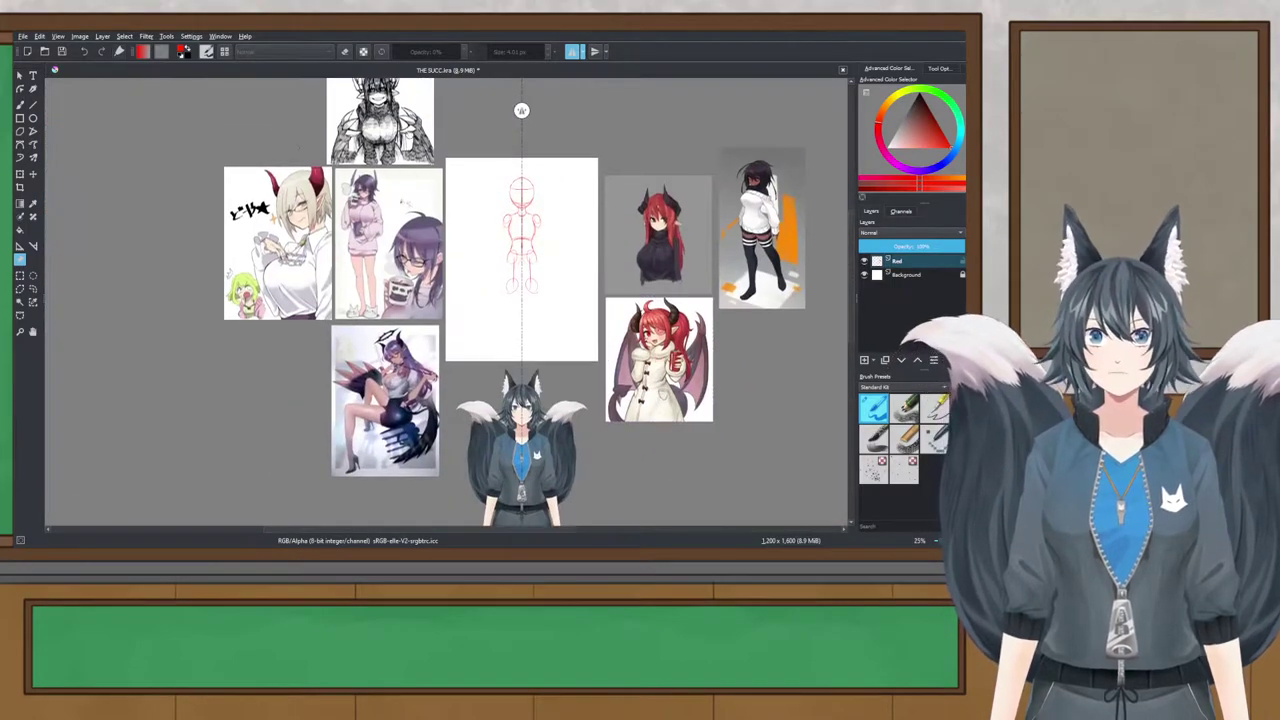
scroll(362, 249, "up", 6)
scroll(457, 273, "down", 4)
left_click_drag(369, 234, 35, 120)
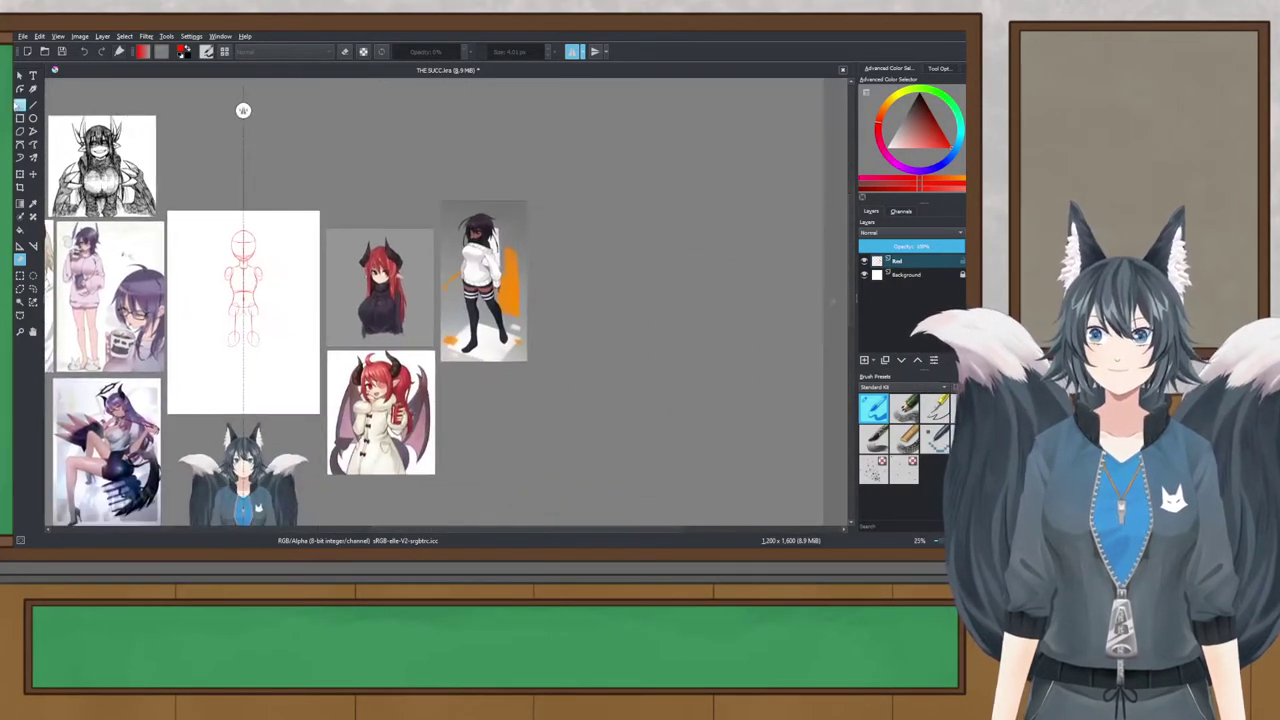
left_click_drag(216, 186, 318, 172)
left_click(20, 105)
scroll(302, 191, "up", 1)
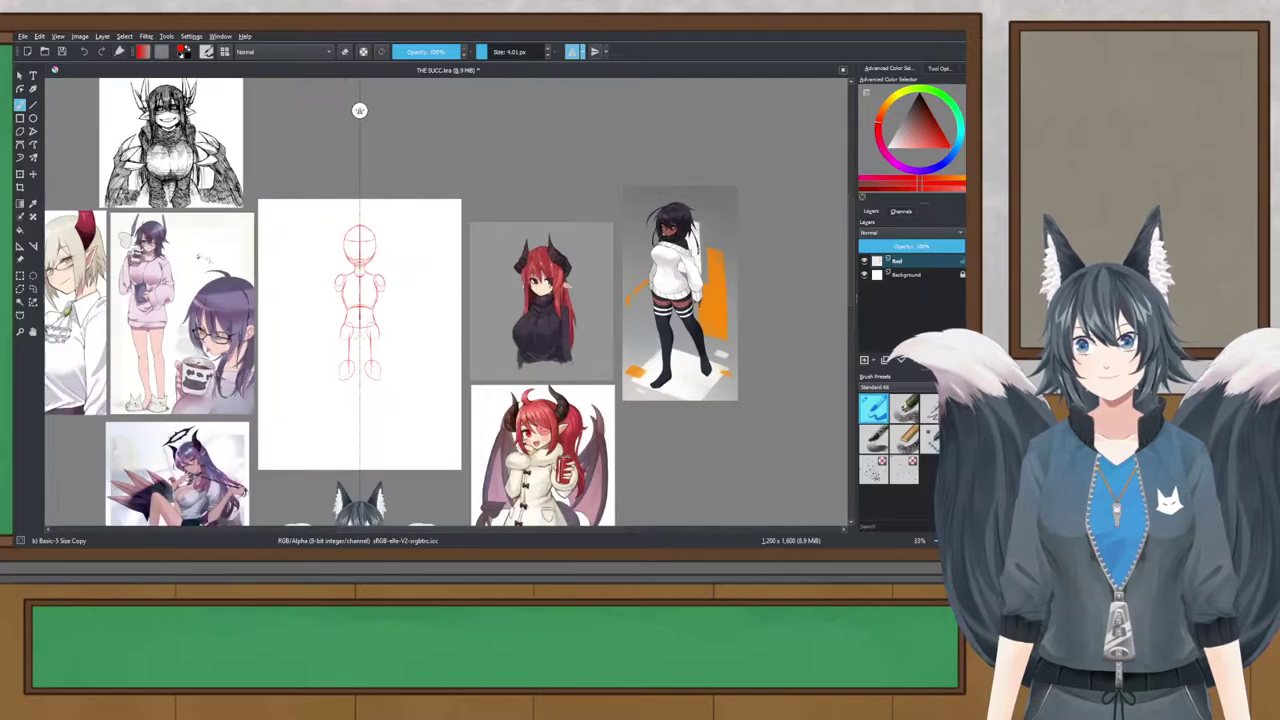
key("ctrl+s")
Step: Draw mirrored narrow slanted ovals across the upper sides of the head, undoing rejected strokes
scroll(366, 288, "up", 4)
left_click_drag(417, 347, 504, 280)
left_click_drag(332, 238, 368, 405)
left_click_drag(468, 251, 454, 317)
scroll(442, 254, "up", 2)
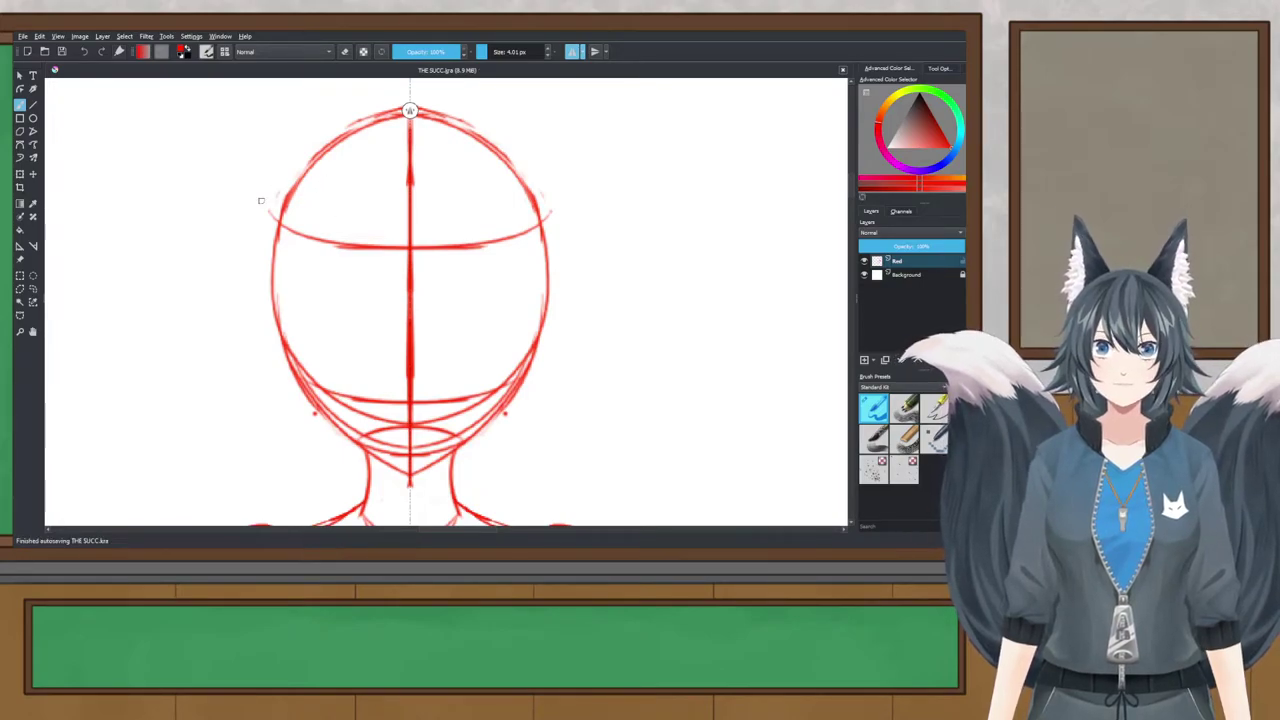
mouse_move(347, 140)
left_mouse_down()
mouse_move(283, 214)
mouse_move(304, 148)
mouse_move(268, 227)
left_mouse_up()
key("ctrl+z")
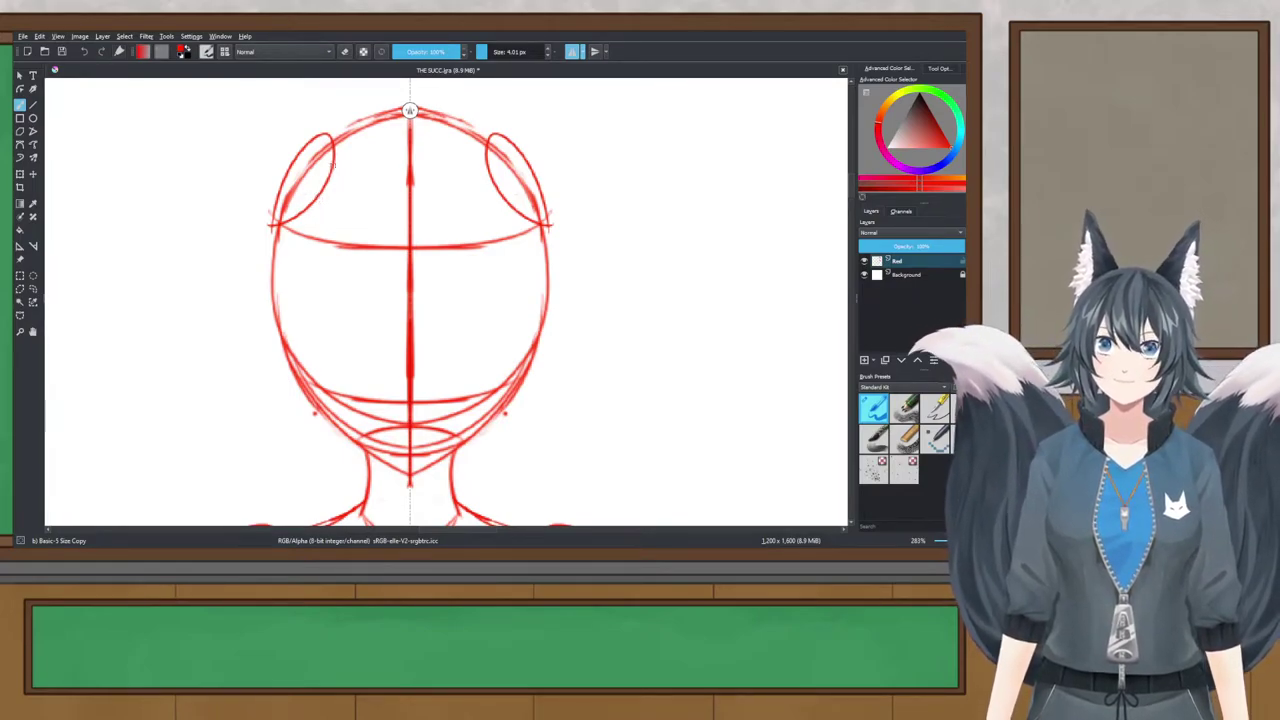
key("ctrl+z")
mouse_move(320, 148)
left_mouse_down()
mouse_move(280, 212)
mouse_move(300, 200)
mouse_move(278, 190)
mouse_move(310, 180)
left_mouse_up()
key("ctrl+z")
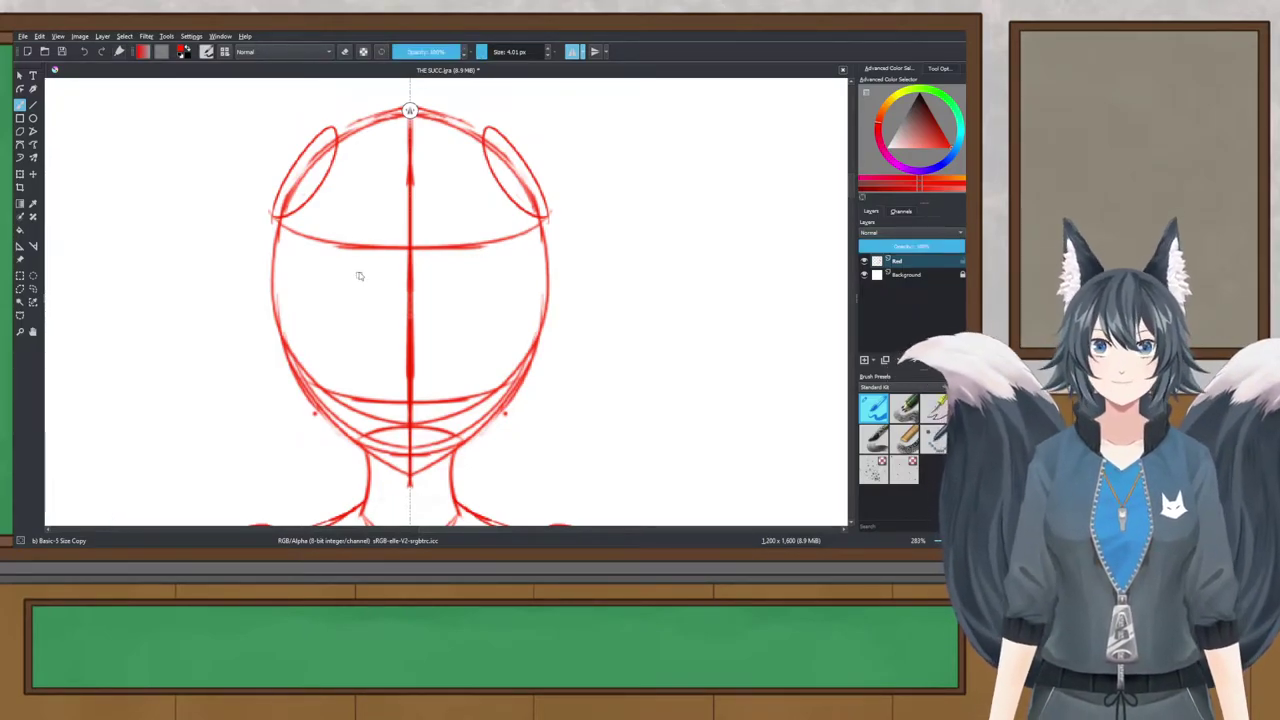
Step: Draw mirrored slanted ovals outside the waist for the elbows, undoing rejected strokes
scroll(360, 260, "down", 2)
left_click_drag(394, 451, 405, 376)
left_click_drag(412, 487, 441, 243)
scroll(436, 282, "down", 2)
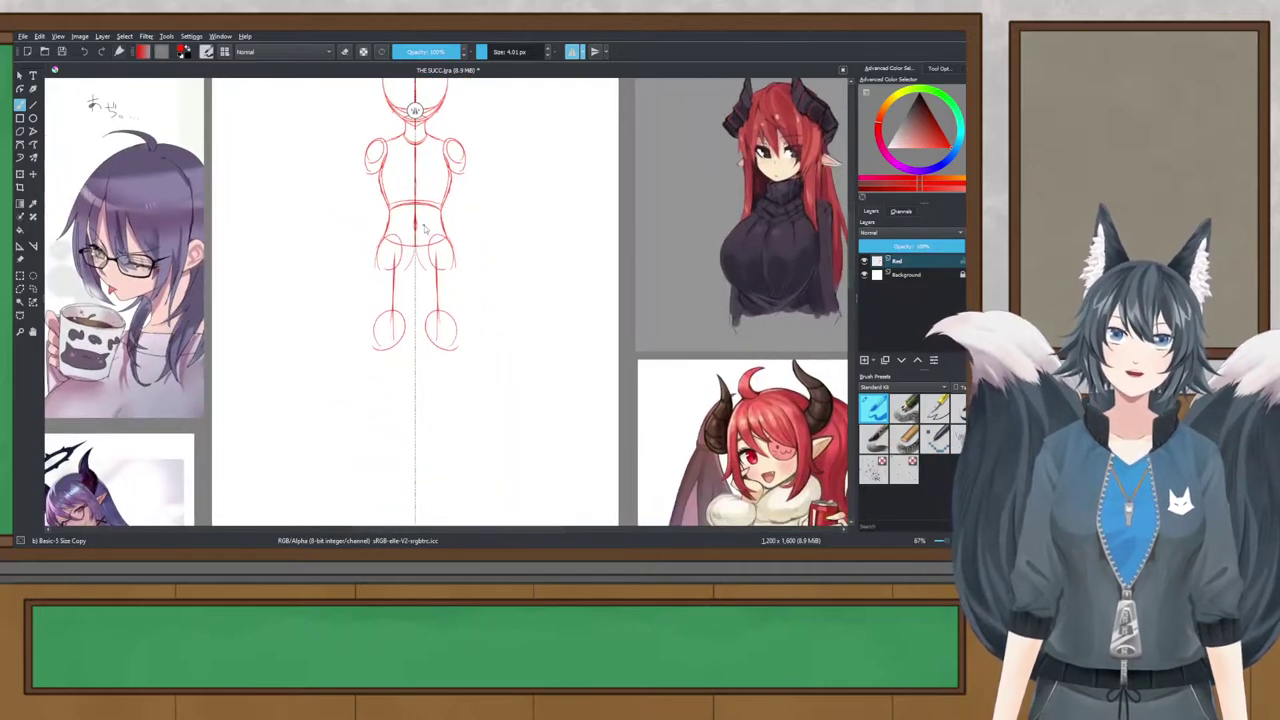
scroll(446, 250, "up", 2)
scroll(470, 348, "up", 3)
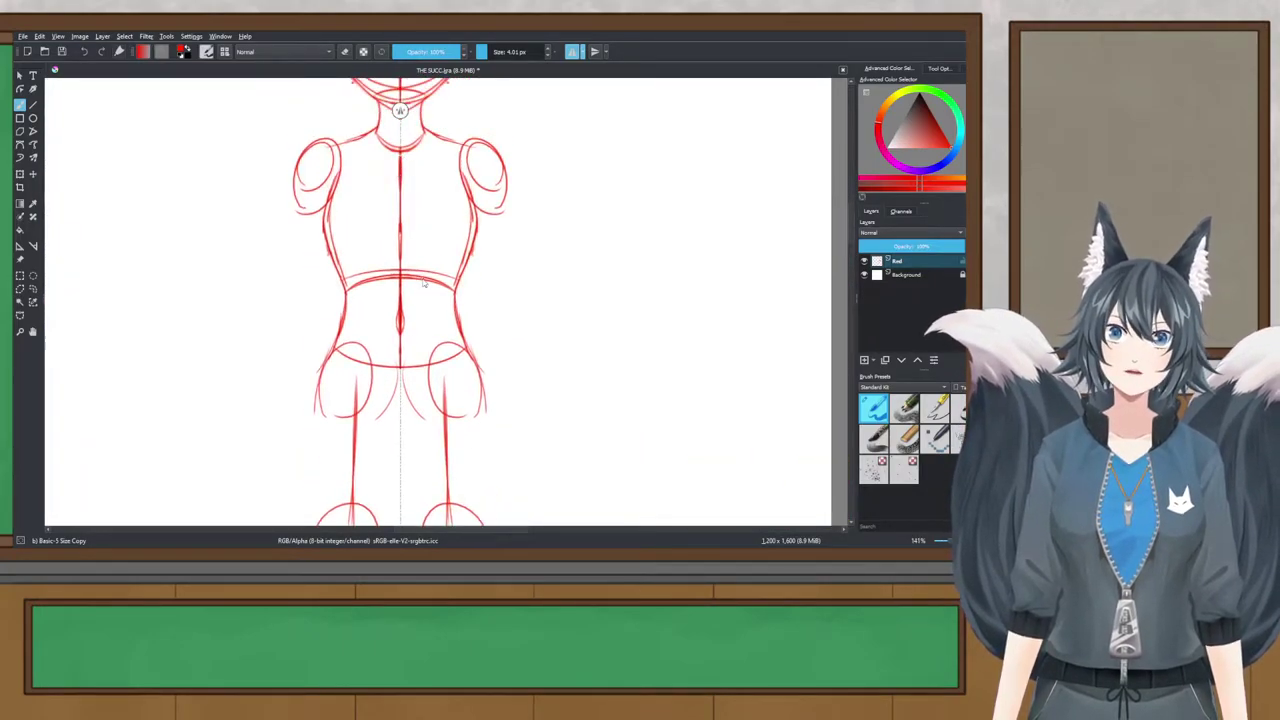
left_click_drag(288, 259, 290, 261)
key("ctrl+z")
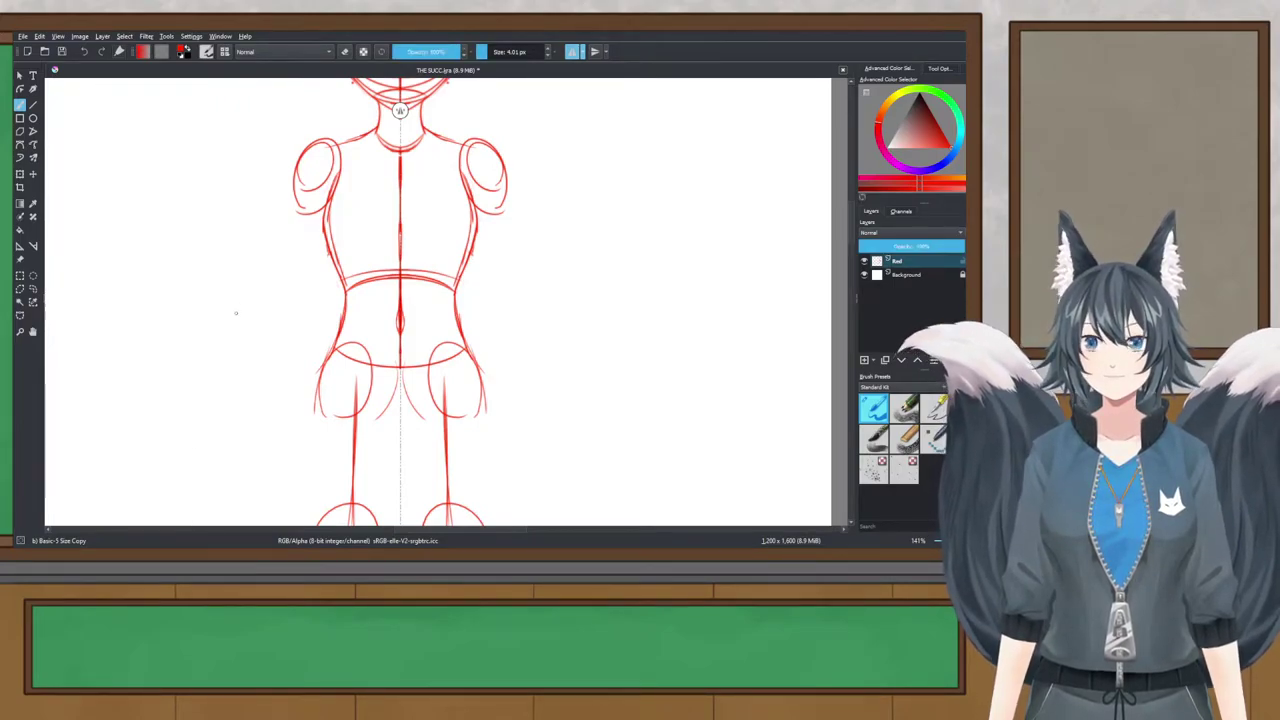
mouse_move(265, 316)
left_mouse_down()
mouse_move(295, 236)
mouse_move(269, 313)
left_mouse_up()
key("ctrl+z")
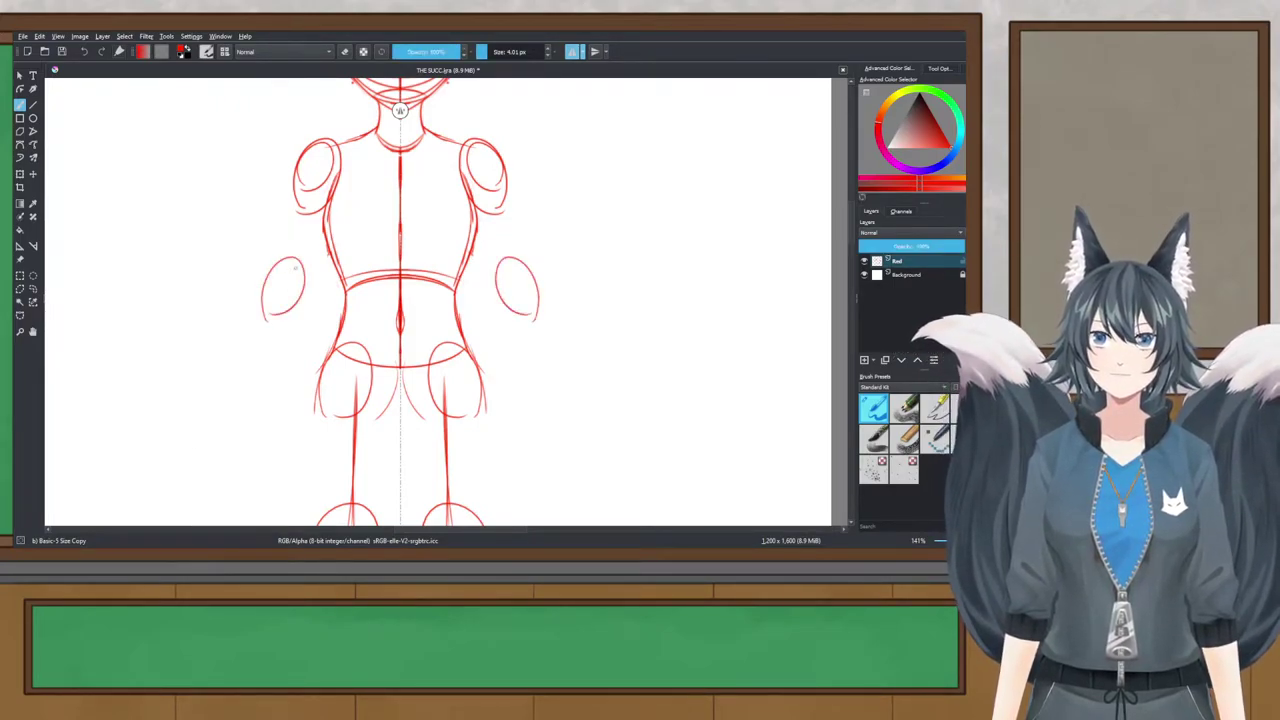
Step: Connect the shoulder ovals to the elbow ovals with mirrored arm lines, undo rejected strokes, and save the document
left_click_drag(320, 171, 278, 287)
key("ctrl+z")
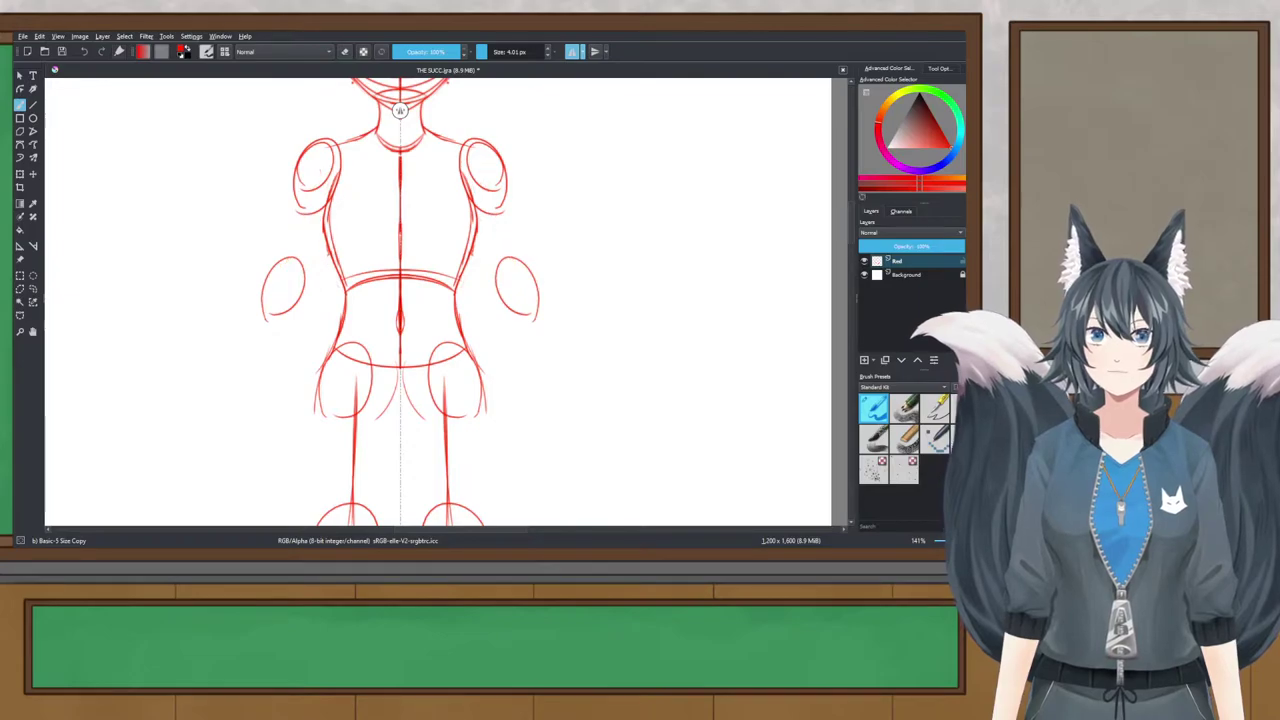
left_click_drag(322, 172, 278, 294)
key("ctrl+z")
left_click_drag(328, 178, 279, 300)
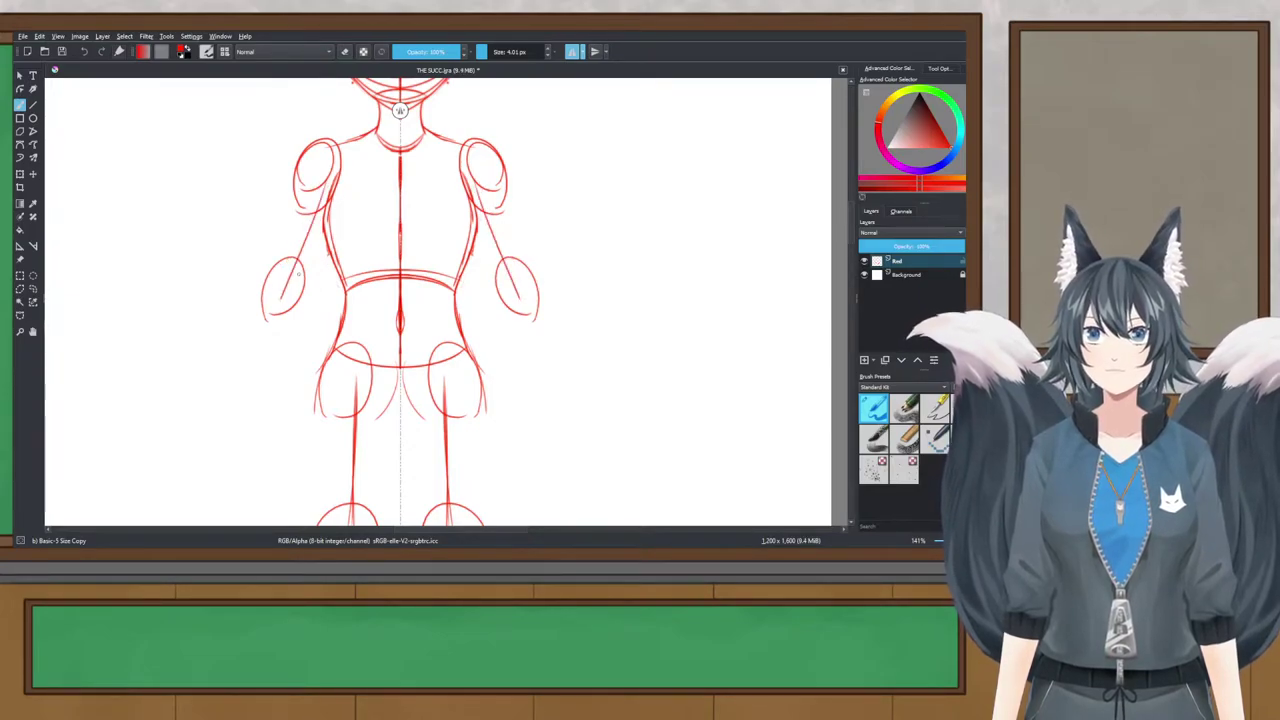
key("ctrl+s")
scroll(360, 201, "up", 1)
left_click_drag(361, 203, 368, 229)
scroll(574, 264, "up", 1)
left_click_drag(574, 264, 565, 276)
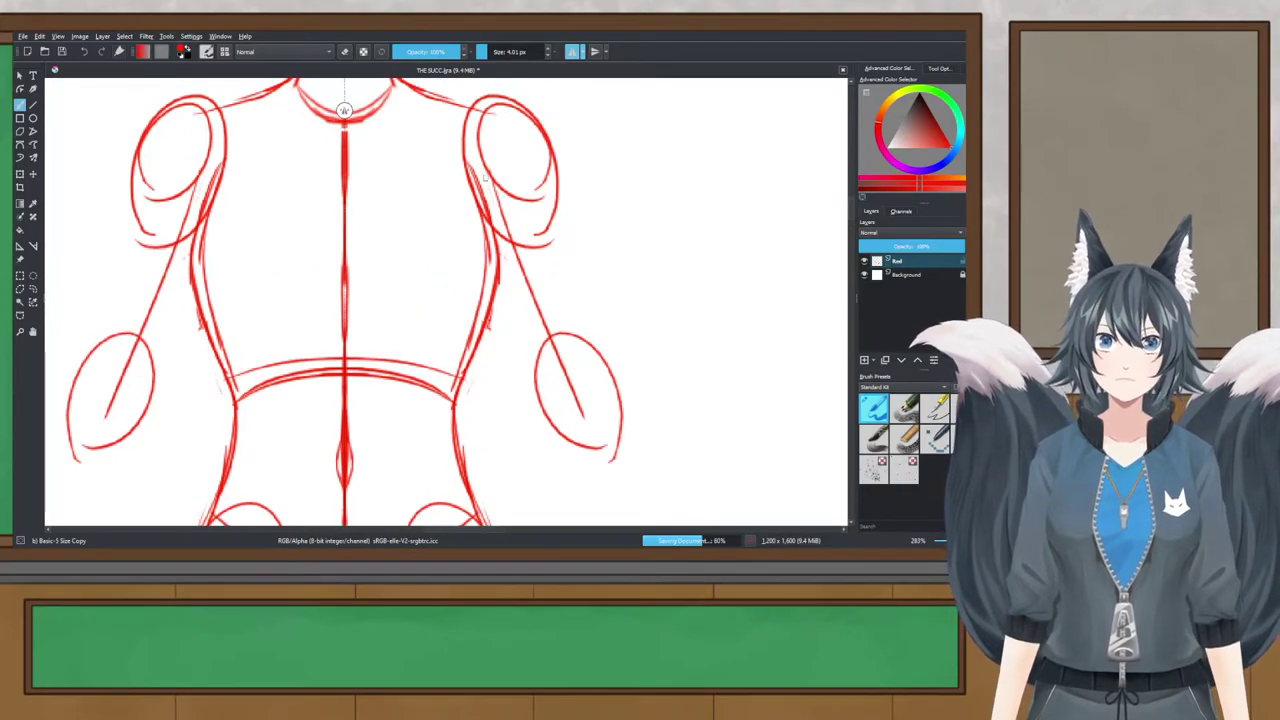
Step: Draw mirrored curved guides inside the shoulder ovals and cross-section ellipses at the shoulder bottoms and elbow tops, undoing a rejected stroke
left_click_drag(482, 110, 541, 154)
key("ctrl+z")
left_click_drag(485, 110, 538, 198)
left_click_drag(491, 258, 492, 262)
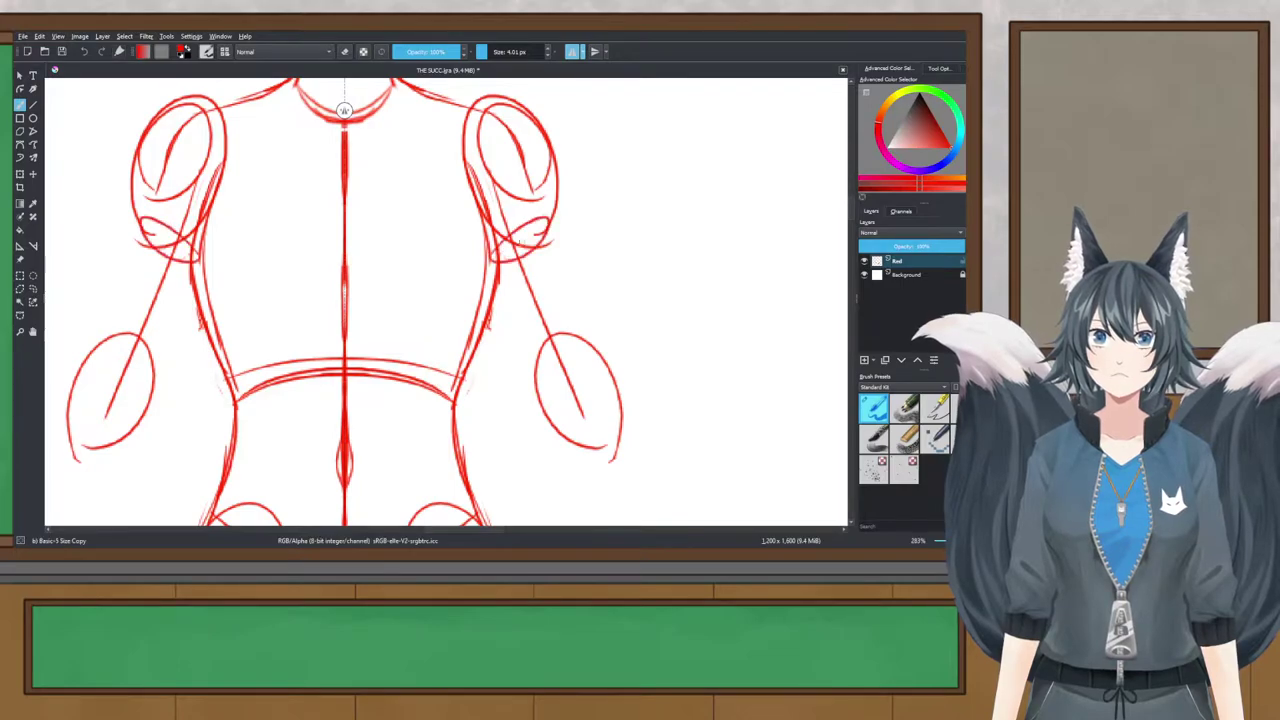
mouse_move(520, 374)
left_mouse_down()
mouse_move(572, 338)
mouse_move(518, 378)
left_mouse_up()
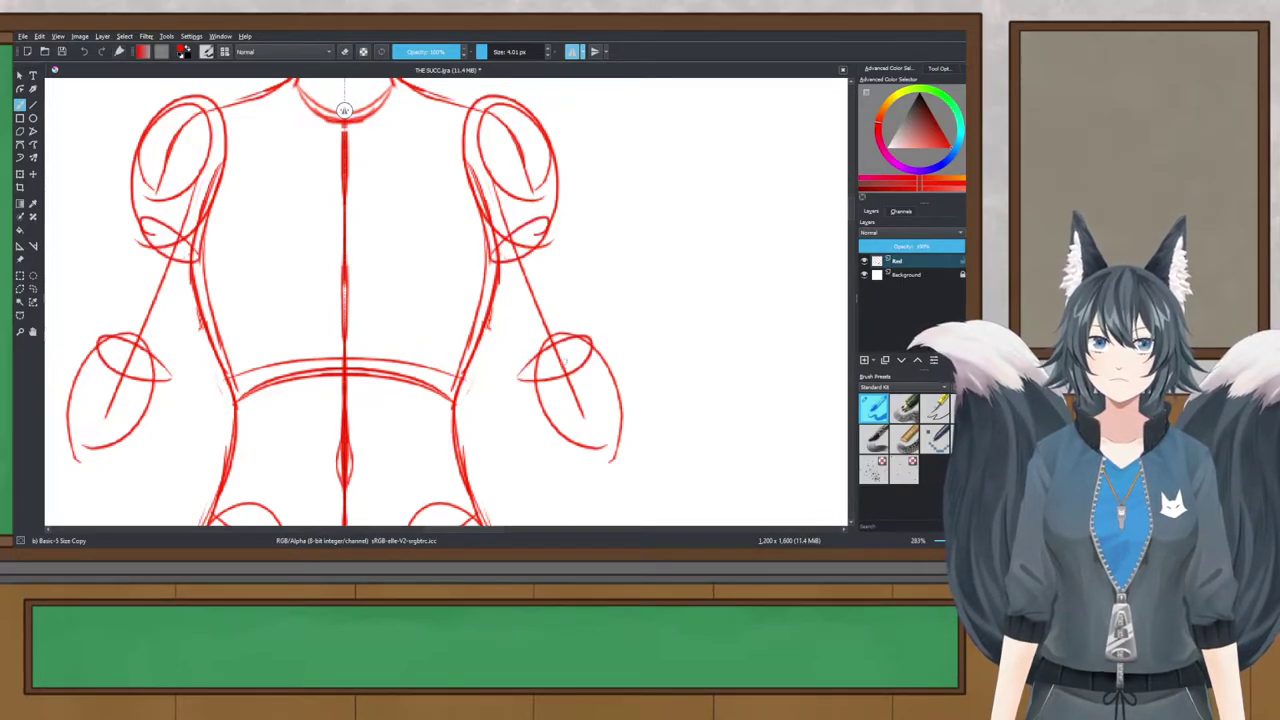
Step: Draw mirrored inner and outer upper-arm outlines from the shoulder ellipses to the elbow ellipses, undo rejected strokes, and save the document
left_click_drag(493, 262, 525, 364)
key("ctrl+z")
left_click_drag(497, 276, 520, 379)
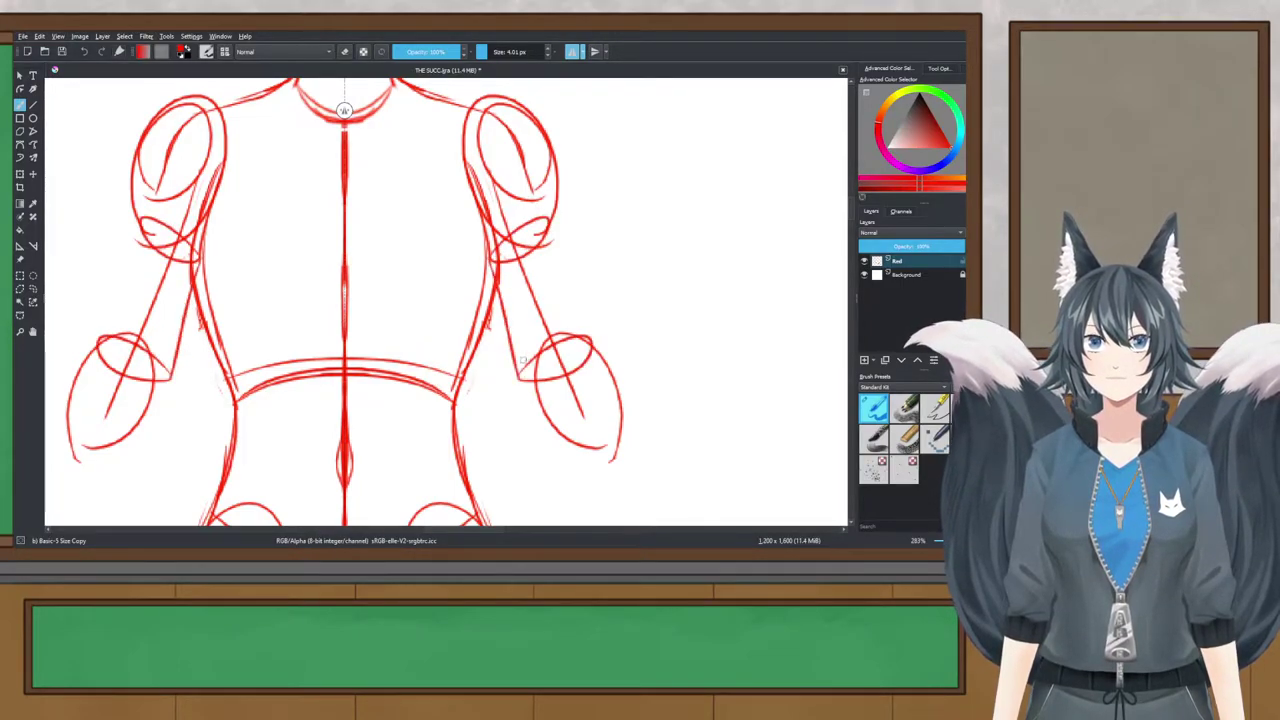
left_click_drag(545, 195, 580, 332)
key("ctrl+z")
left_click_drag(548, 200, 596, 350)
key("ctrl+s")
scroll(460, 220, "down", 4)
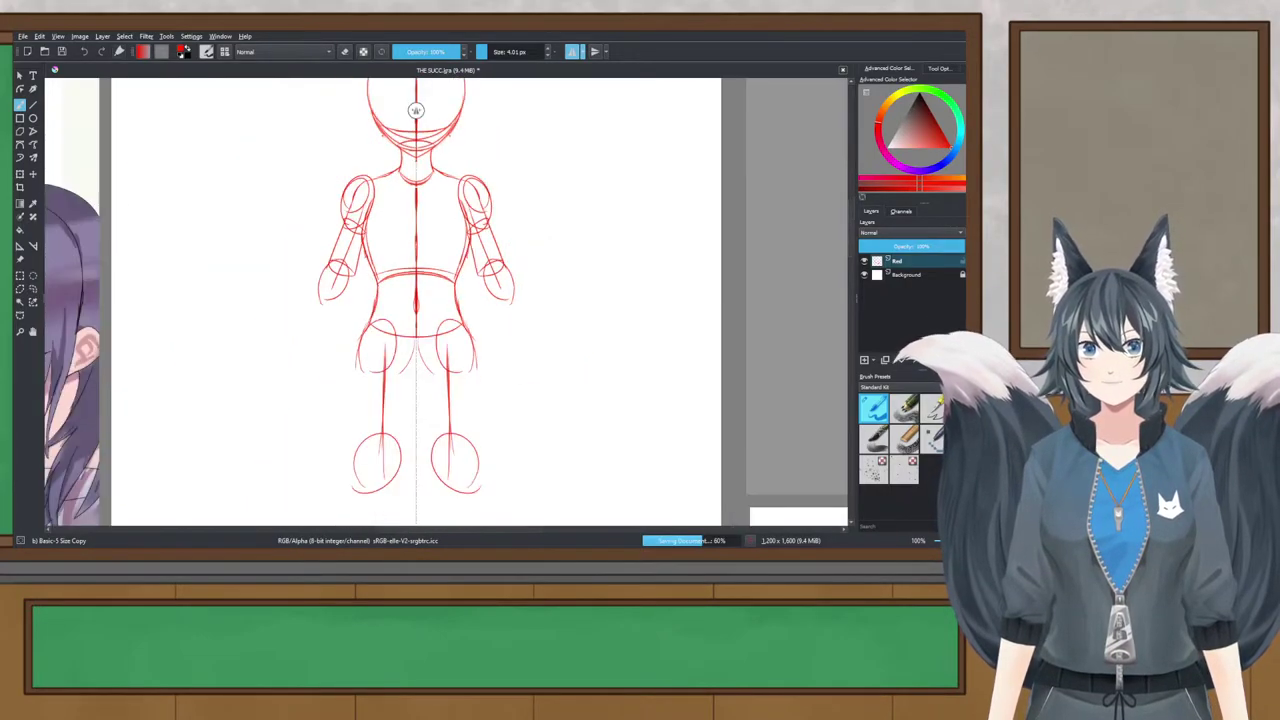
Step: Draw mirrored cross-section curves and short side outlines around the elbow ovals, undoing rejected strokes
scroll(362, 110, "up", 6)
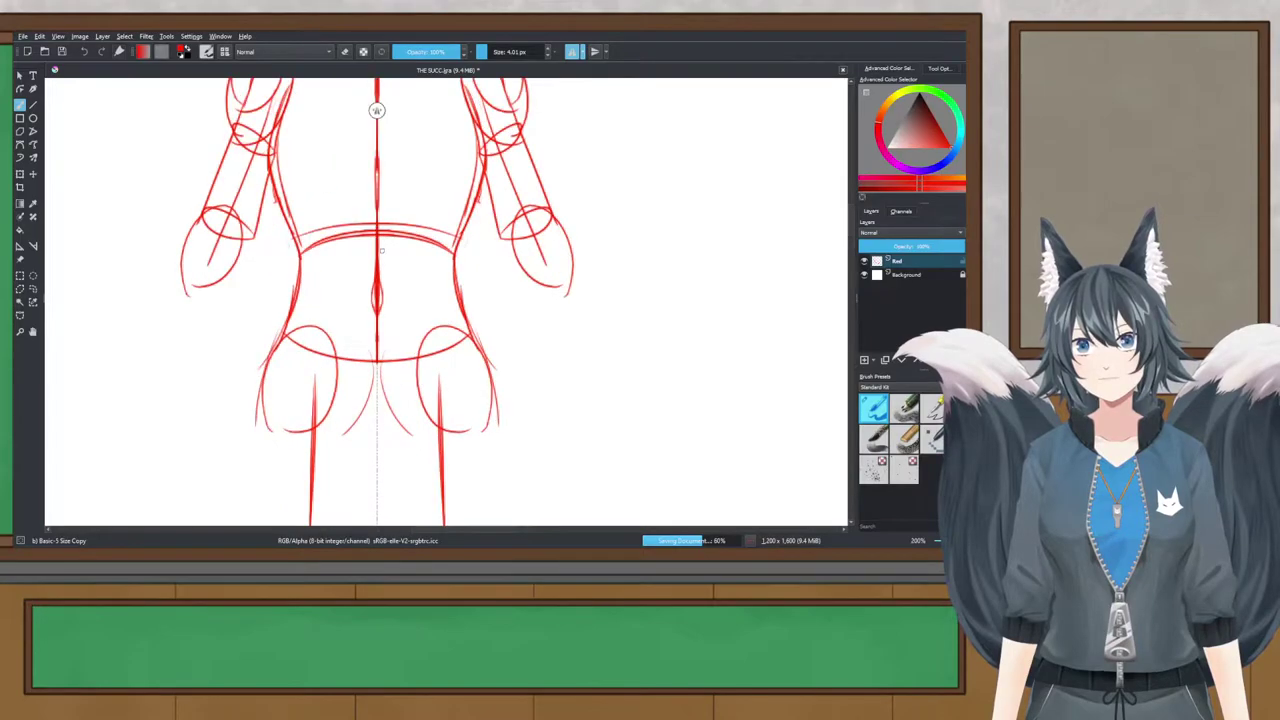
scroll(404, 110, "up", 2)
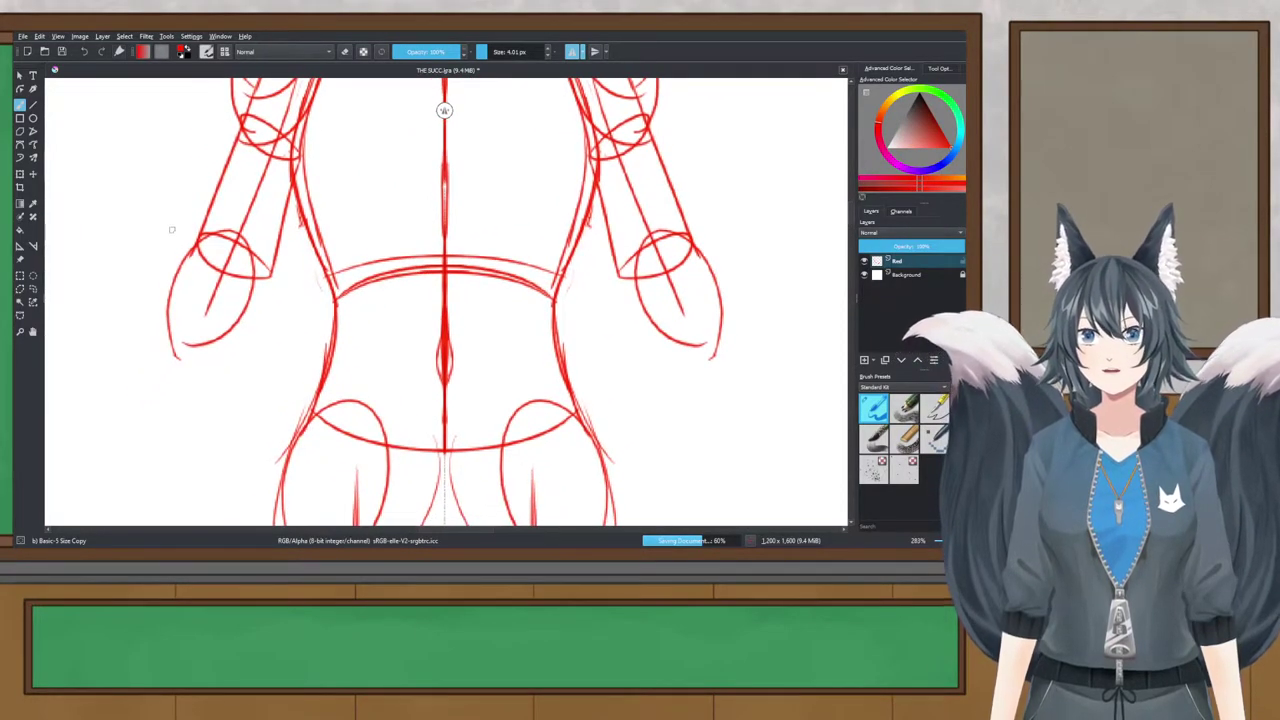
left_click_drag(182, 270, 261, 277)
key("ctrl+z")
left_click_drag(218, 204, 179, 263)
left_click_drag(272, 243, 256, 314)
key("ctrl+z")
left_click_drag(276, 238, 260, 314)
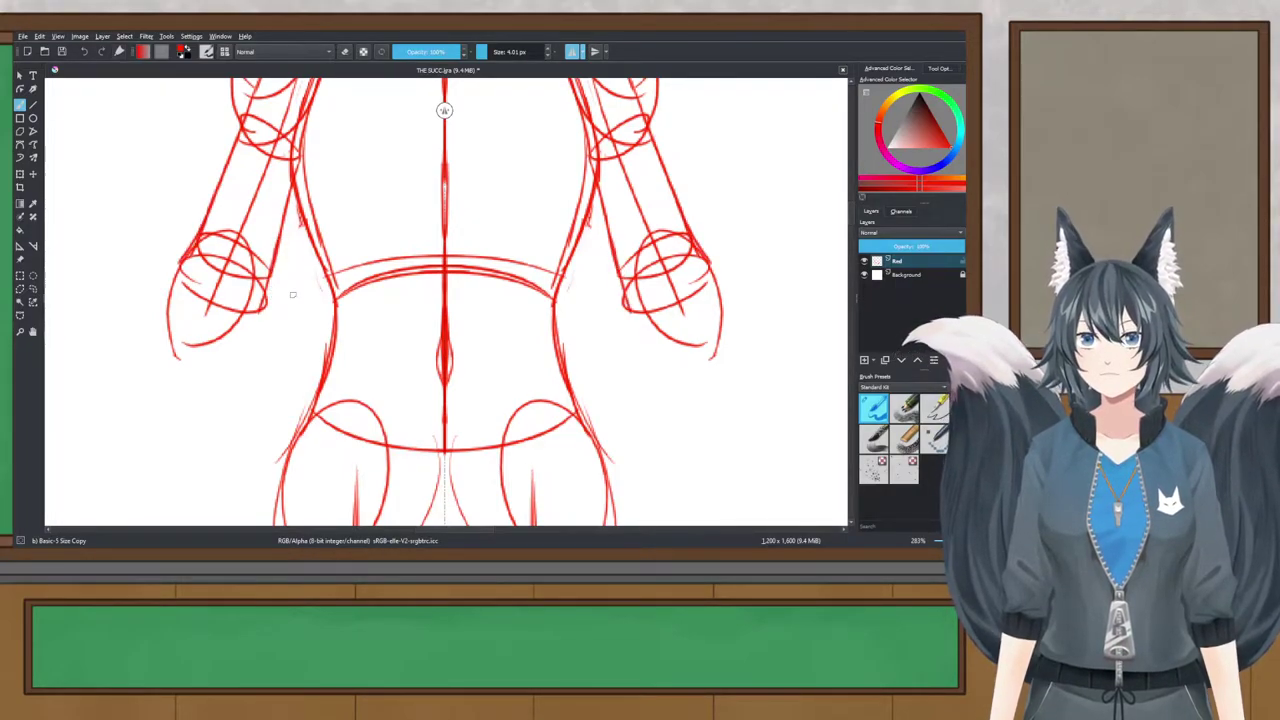
Step: Draw mirrored flat cross-section ellipses below the hip ovals and across the tops of the knee ovals
scroll(651, 287, "down", 2)
left_click_drag(640, 347, 481, 377)
scroll(480, 376, "up", 2)
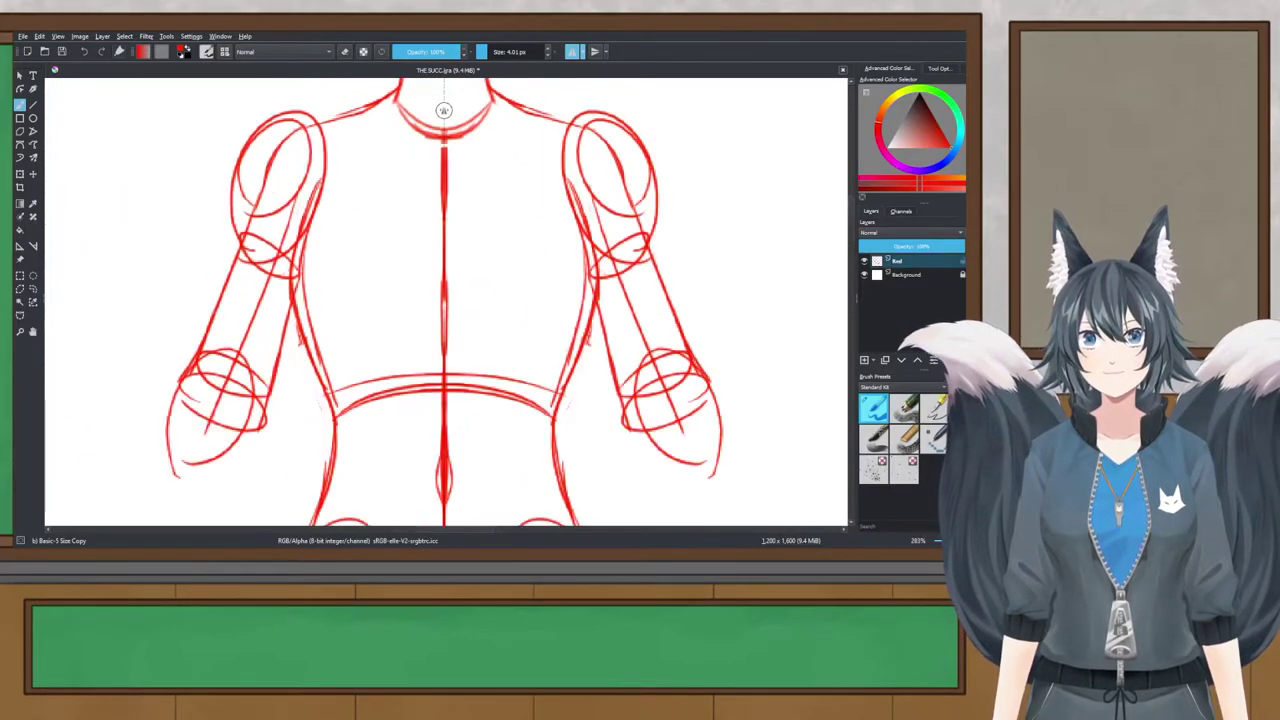
left_click_drag(336, 307, 340, 351)
scroll(340, 351, "down", 2)
left_click_drag(395, 450, 359, 187)
scroll(361, 344, "up", 1)
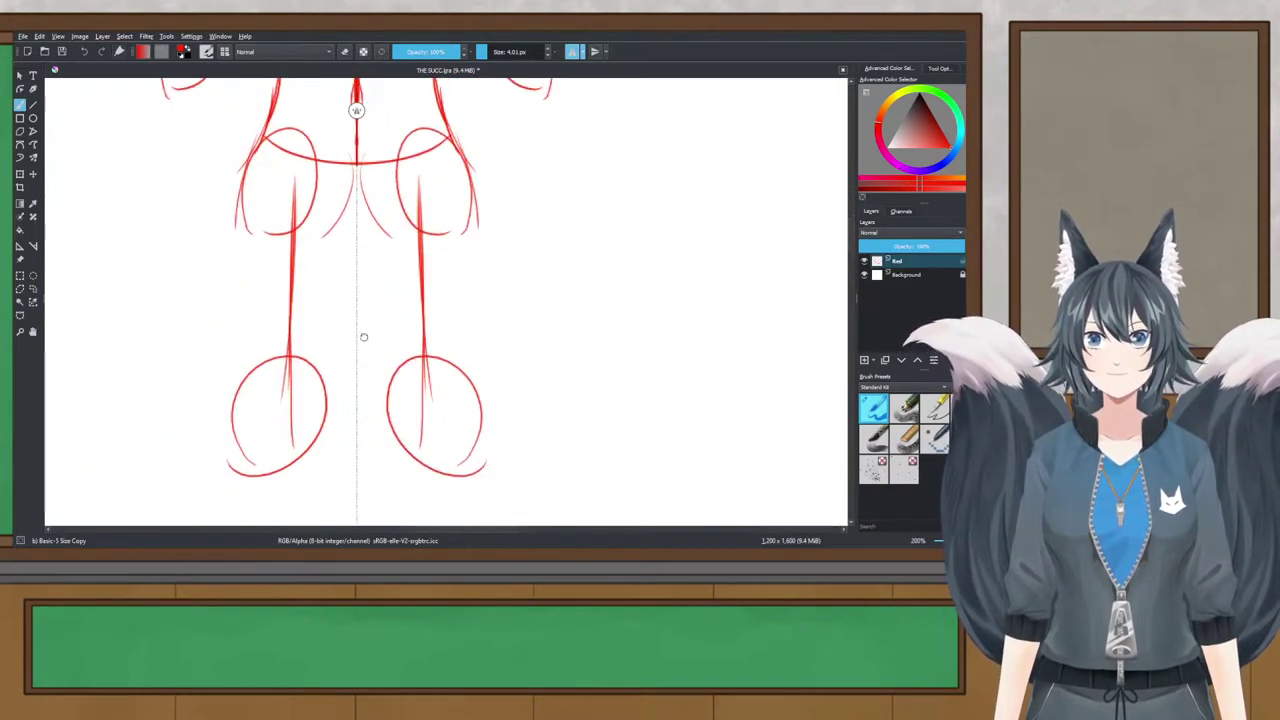
left_click_drag(363, 340, 387, 301)
mouse_move(312, 184)
left_mouse_down()
mouse_move(268, 205)
mouse_move(318, 184)
left_mouse_up()
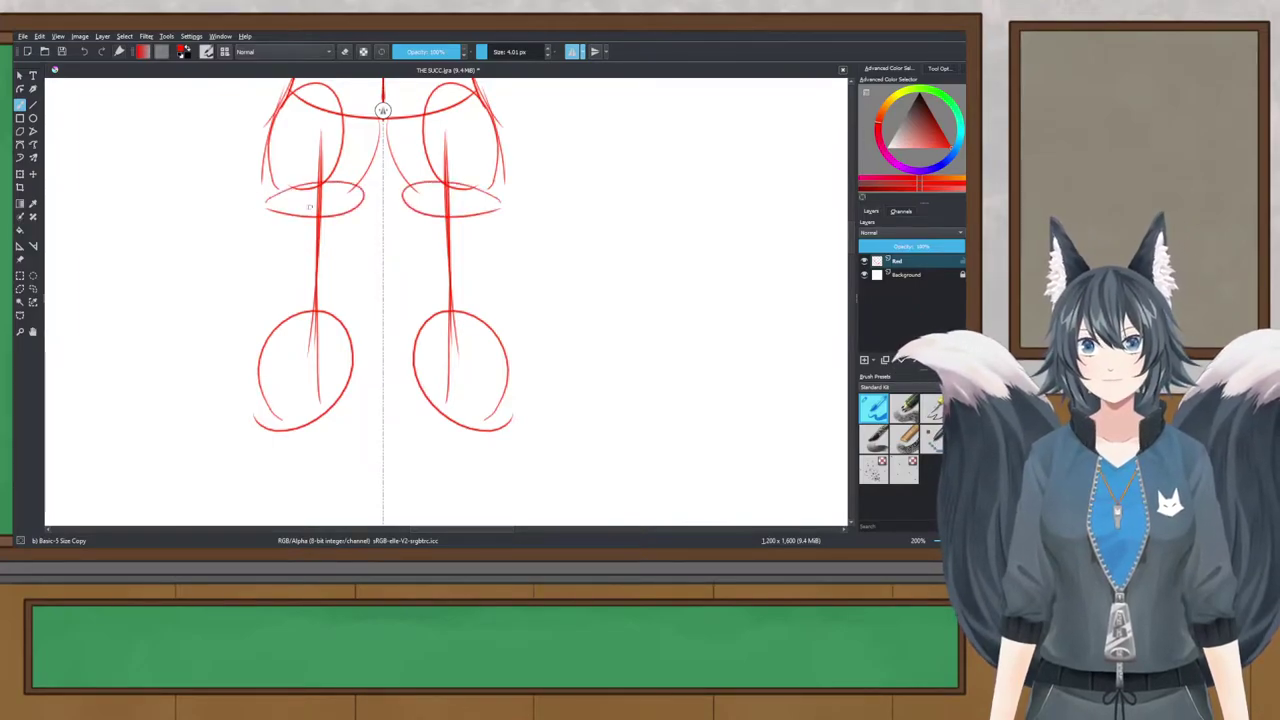
mouse_move(297, 303)
left_mouse_down()
mouse_move(362, 320)
mouse_move(256, 326)
left_mouse_up()
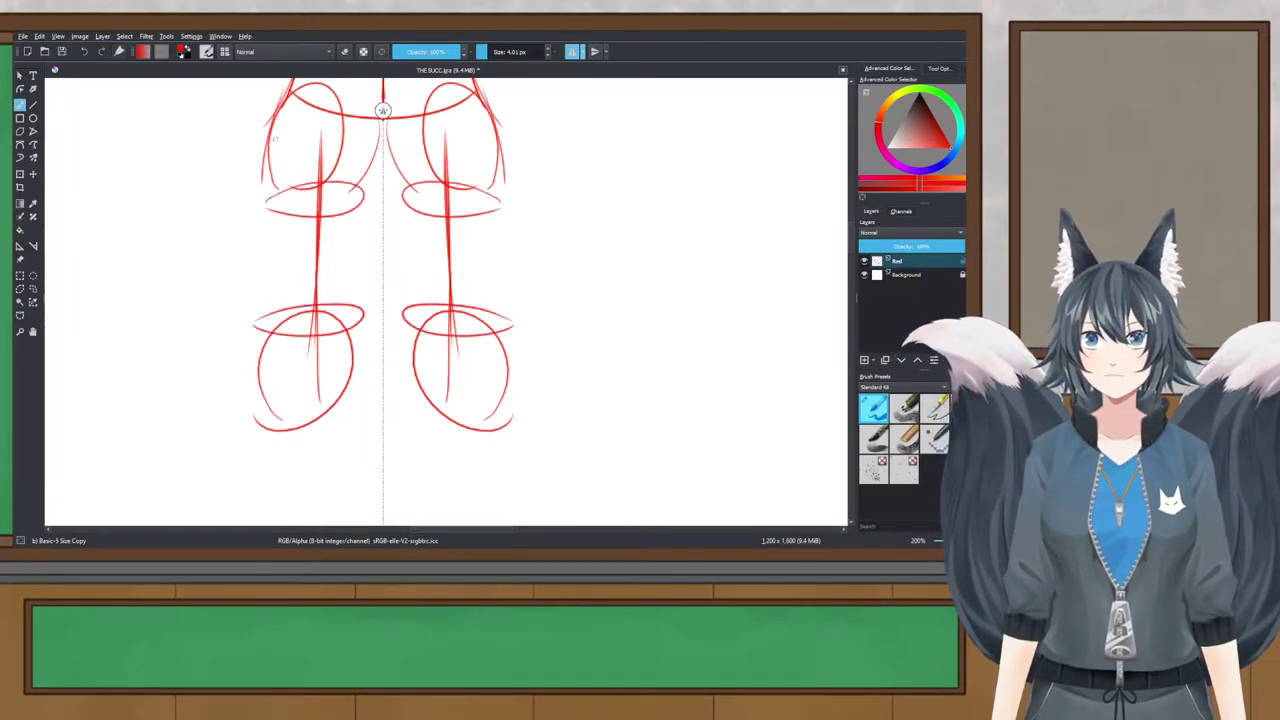
left_click_drag(275, 138, 268, 312)
key("ctrl+z")
left_click_drag(283, 92, 250, 268)
left_click_drag(269, 166, 262, 328)
key("ctrl+z")
key("ctrl+z")
left_click_drag(379, 124, 345, 282)
key("ctrl+z")
left_click_drag(381, 134, 377, 264)
key("ctrl+z")
left_click_drag(380, 168, 374, 278)
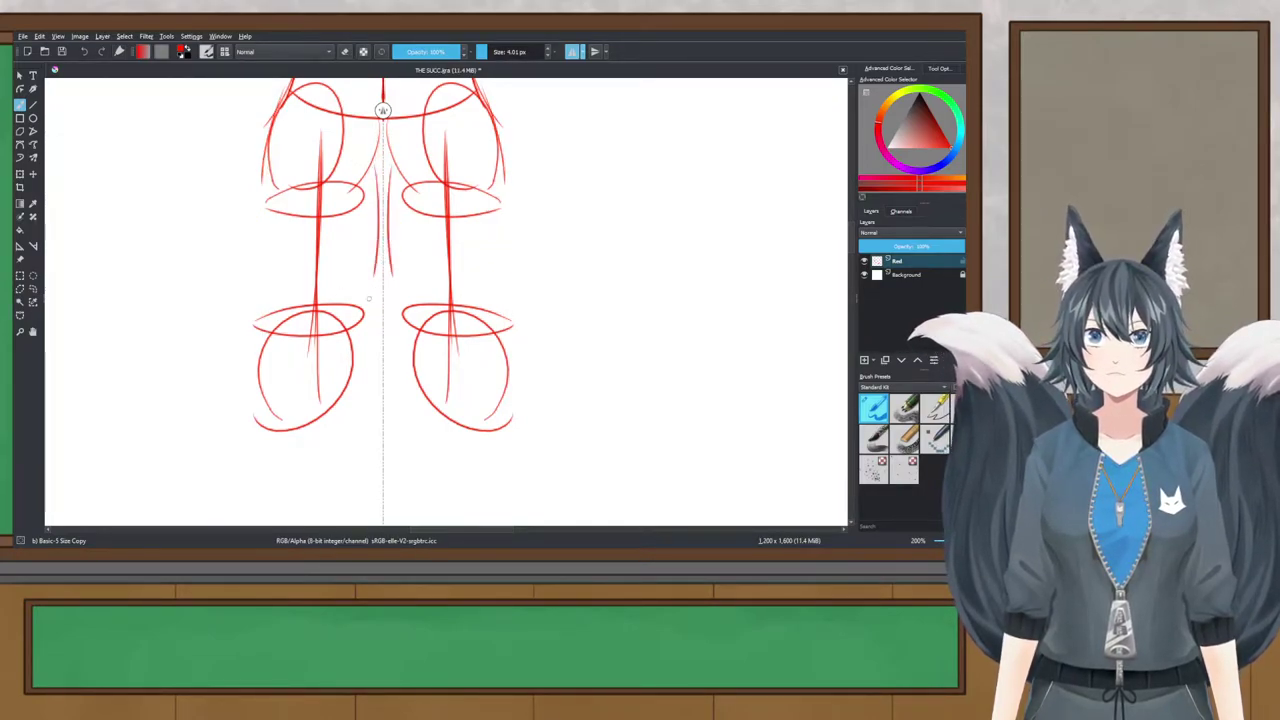
key("ctrl+z")
left_click_drag(376, 172, 370, 339)
key("ctrl+z")
left_click_drag(381, 270, 367, 326)
key("ctrl+z")
key("ctrl+z")
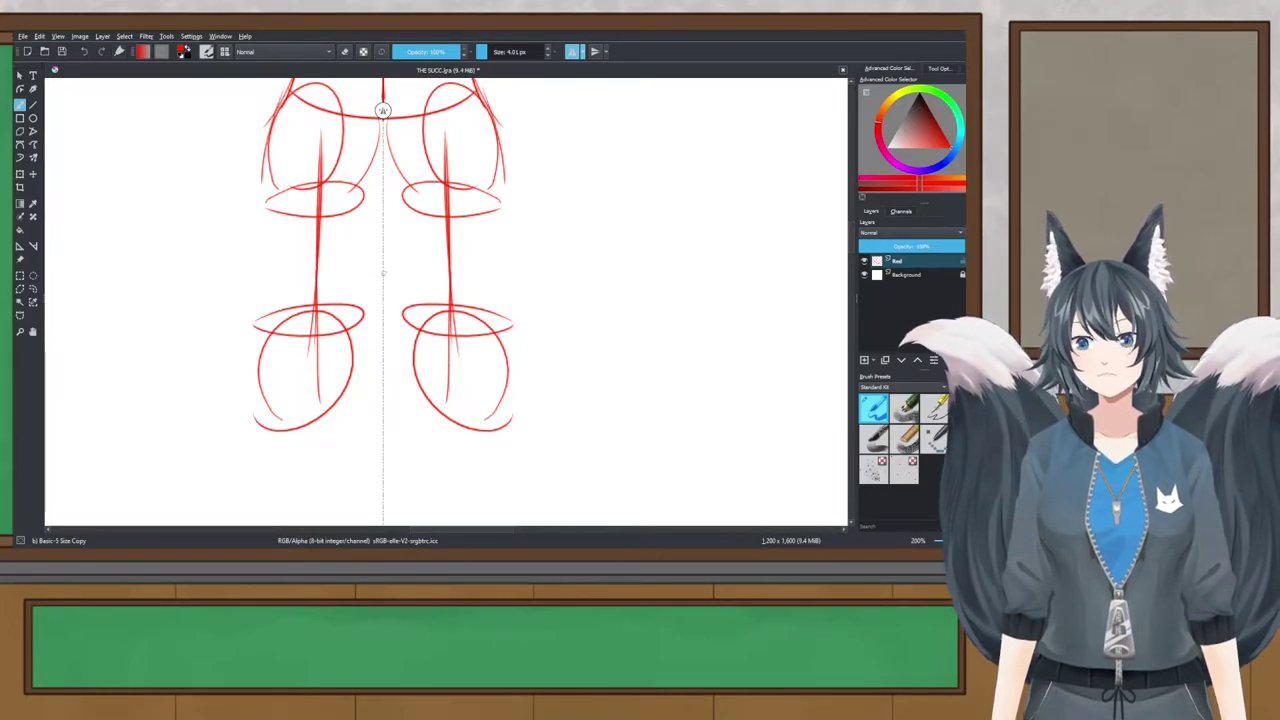
Step: Save the document, and draw mirrored flat ellipses across the knee bottoms with shin centre lines extending downward, undoing a rejected stroke
key("ctrl+s")
scroll(384, 273, "down", 1)
left_click_drag(384, 273, 400, 494)
left_click_drag(415, 290, 413, 318)
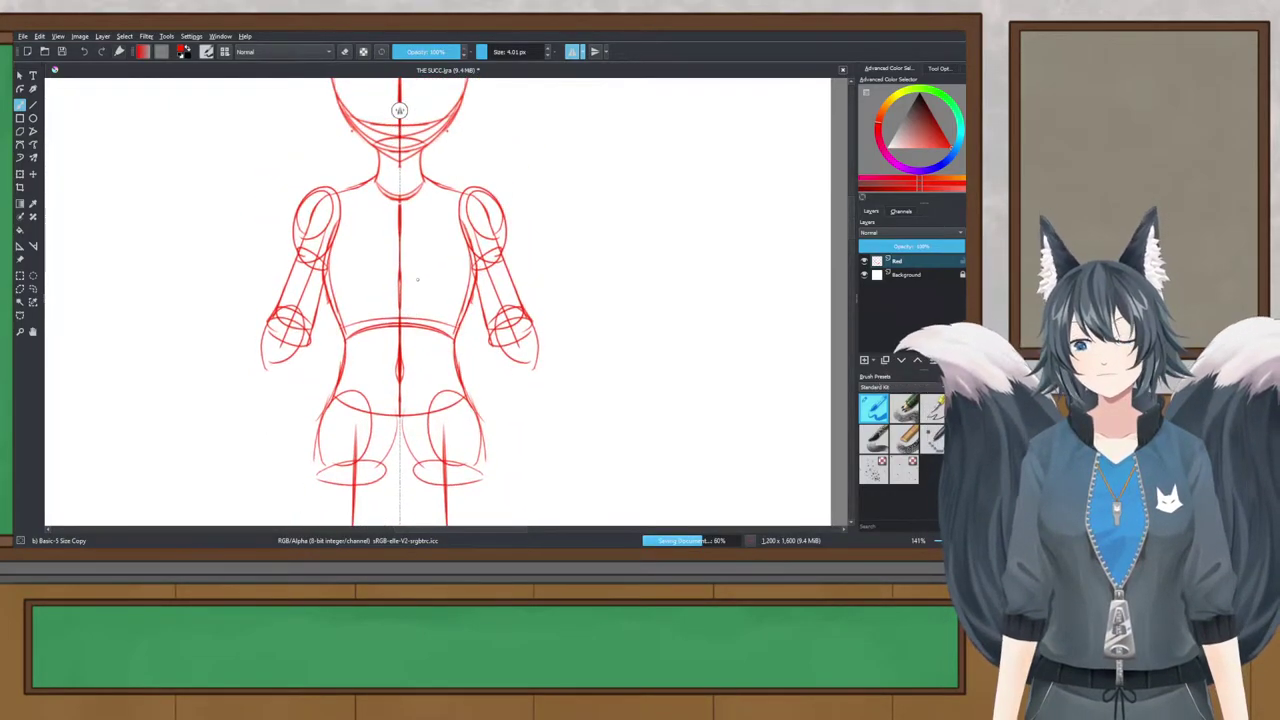
scroll(416, 277, "up", 1)
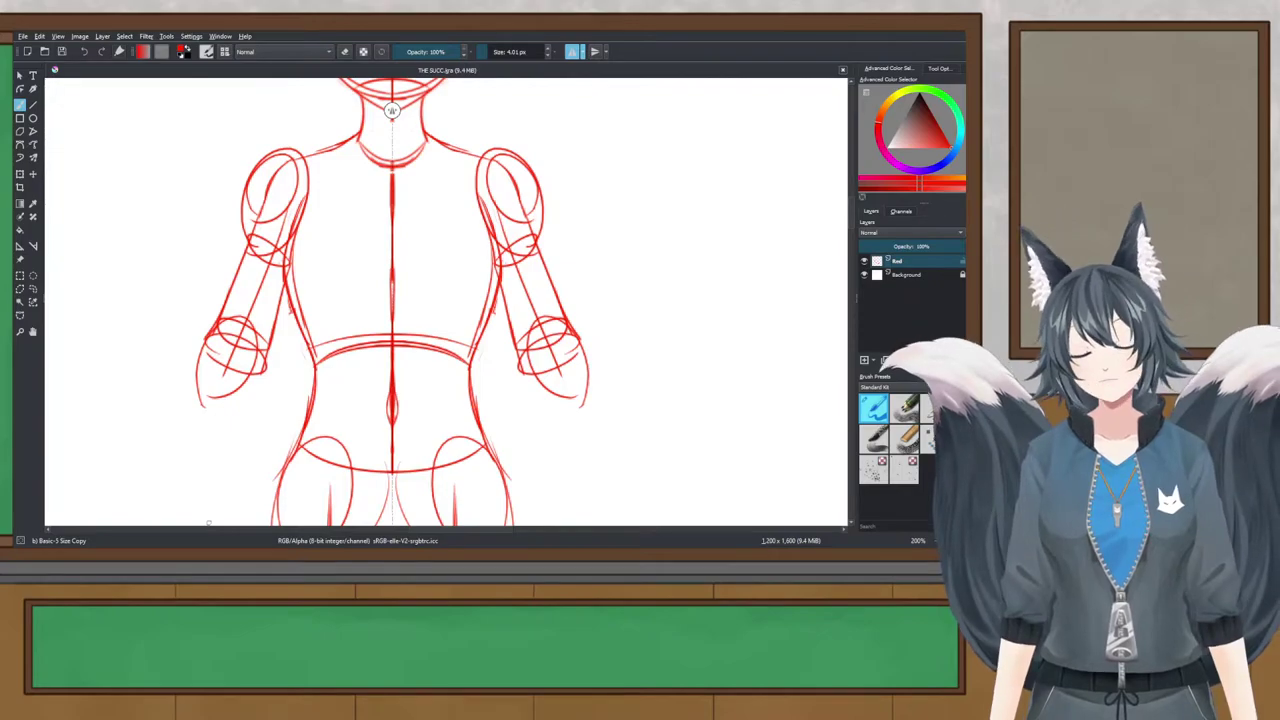
left_click(324, 327)
left_click_drag(324, 327, 362, 226)
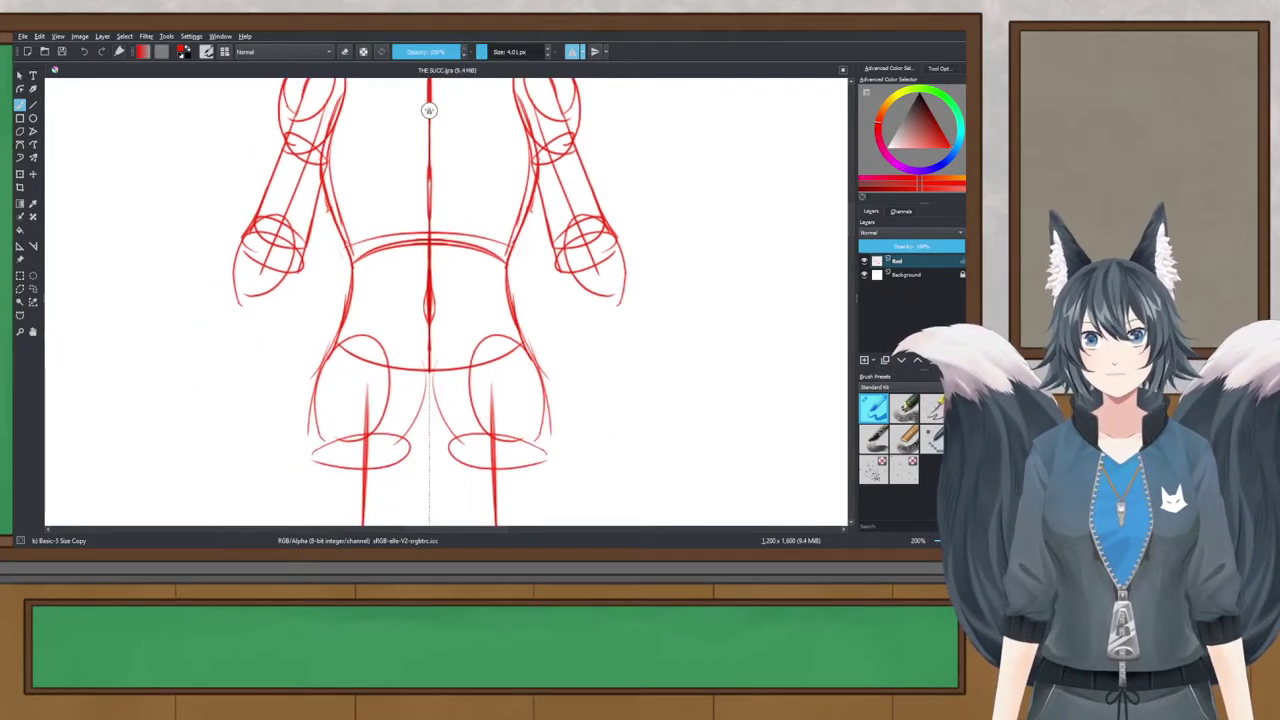
scroll(432, 489, "down", 1)
left_click_drag(432, 489, 407, 282)
scroll(406, 110, "down", 3)
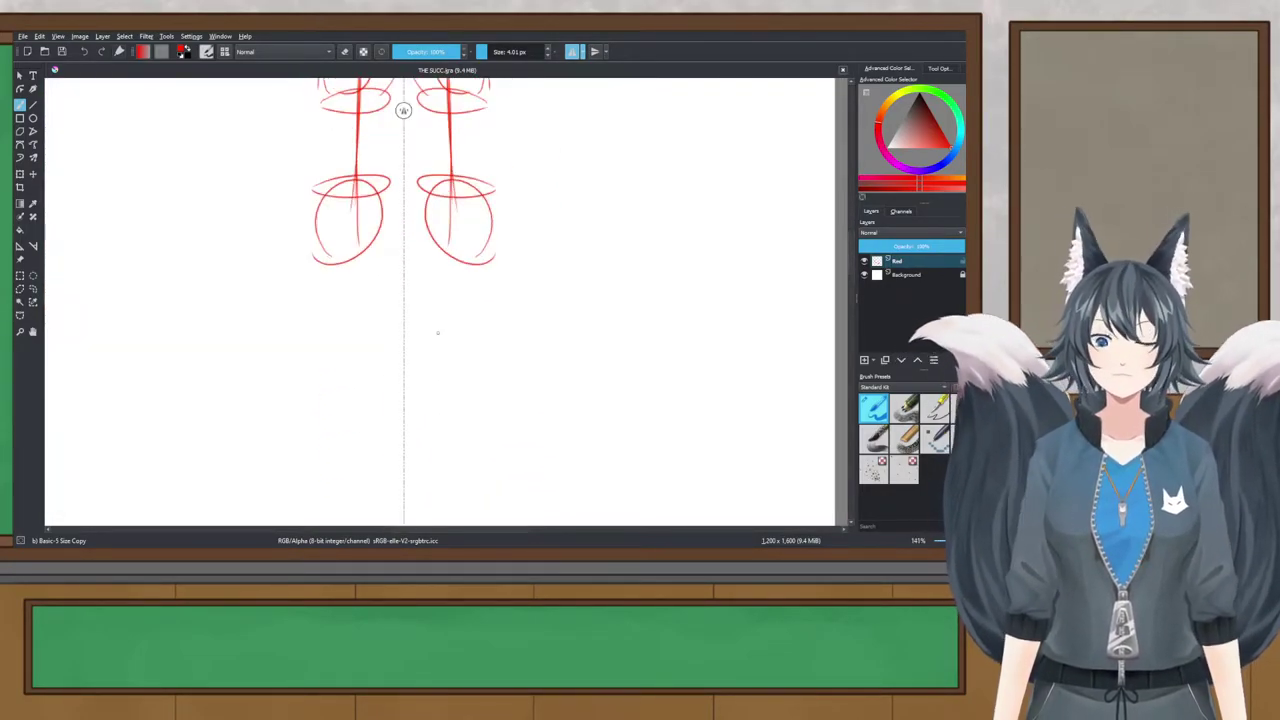
left_click_drag(318, 258, 347, 342)
key("ctrl+z")
left_click_drag(356, 218, 358, 348)
left_click_drag(358, 292, 358, 382)
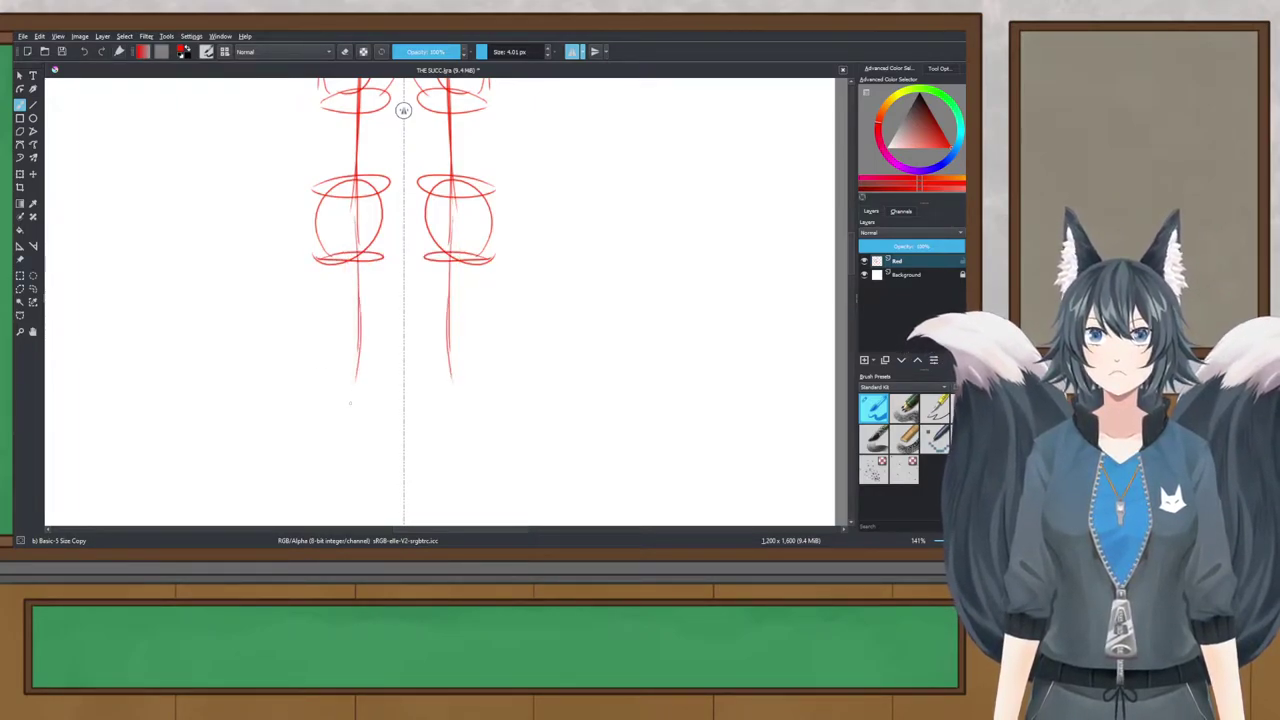
Step: Redraw the mirrored shin centre lines down to small ankle ovals topped with flat ellipses, undoing rejected strokes
key("ctrl+z")
mouse_move(358, 316)
left_mouse_down()
mouse_move(353, 398)
mouse_move(373, 388)
mouse_move(326, 420)
mouse_move(336, 430)
left_mouse_up()
key("ctrl+z")
key("ctrl+z")
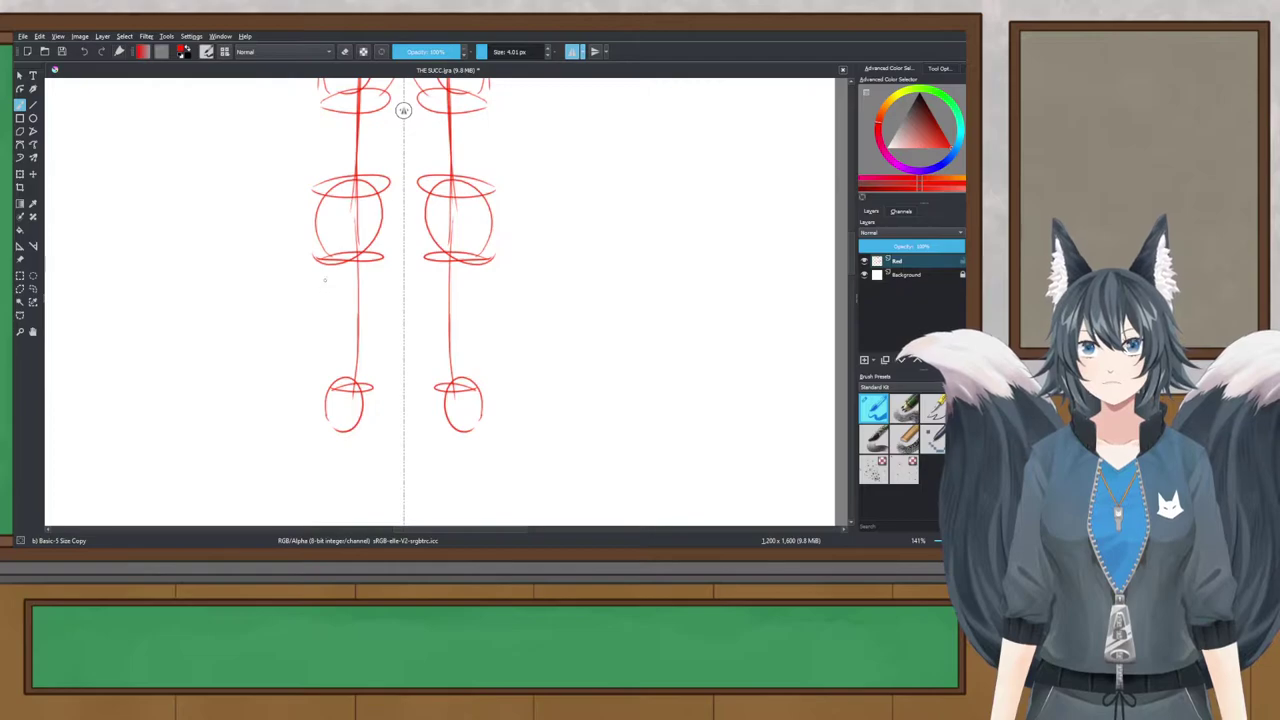
Step: Draw mirrored inner and outer lower-leg outlines from the knees to the ankles, undo rejected strokes, and save the document
left_click_drag(316, 256, 332, 333)
key("ctrl+z")
left_click_drag(317, 247, 323, 343)
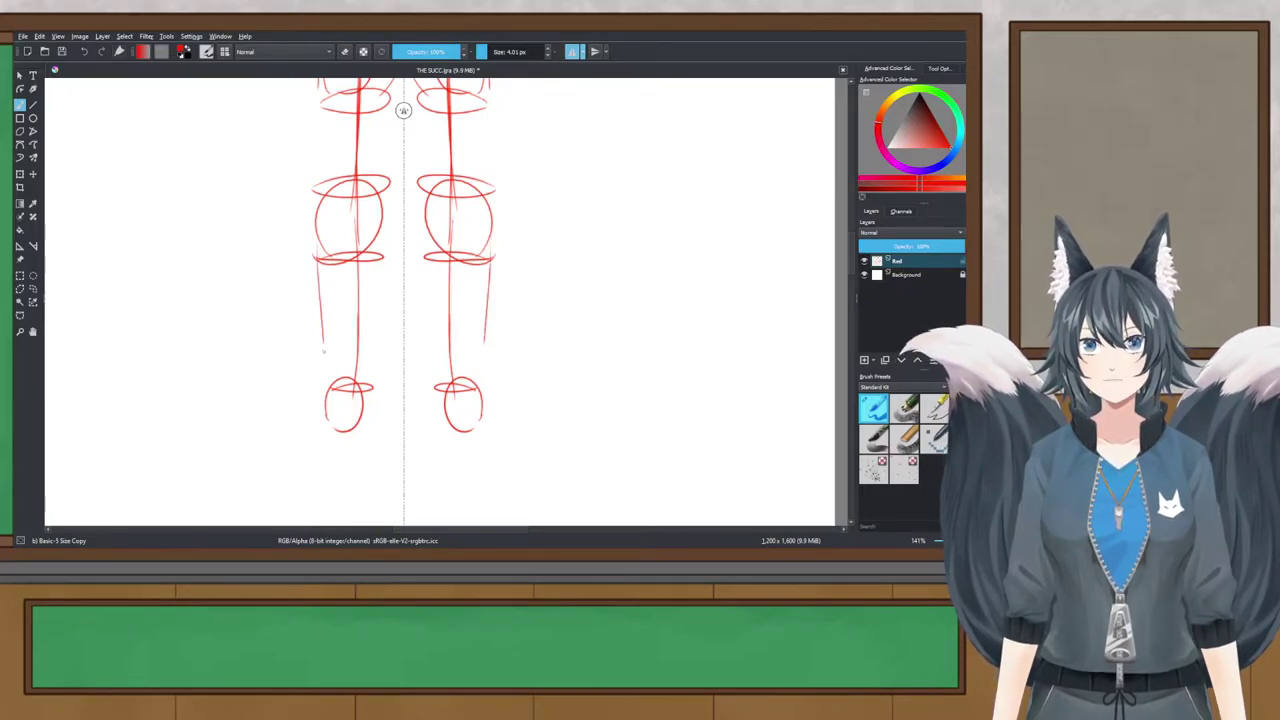
left_click_drag(321, 287, 328, 387)
left_click_drag(383, 248, 371, 347)
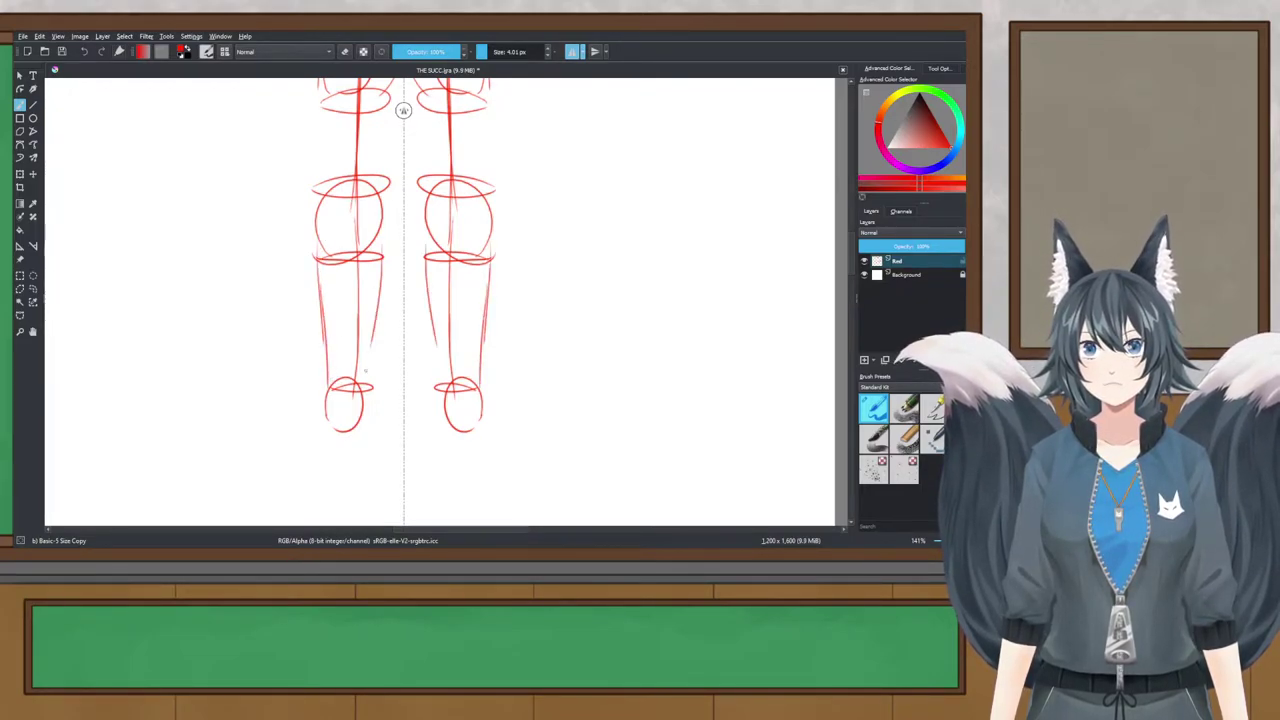
left_click_drag(380, 296, 367, 390)
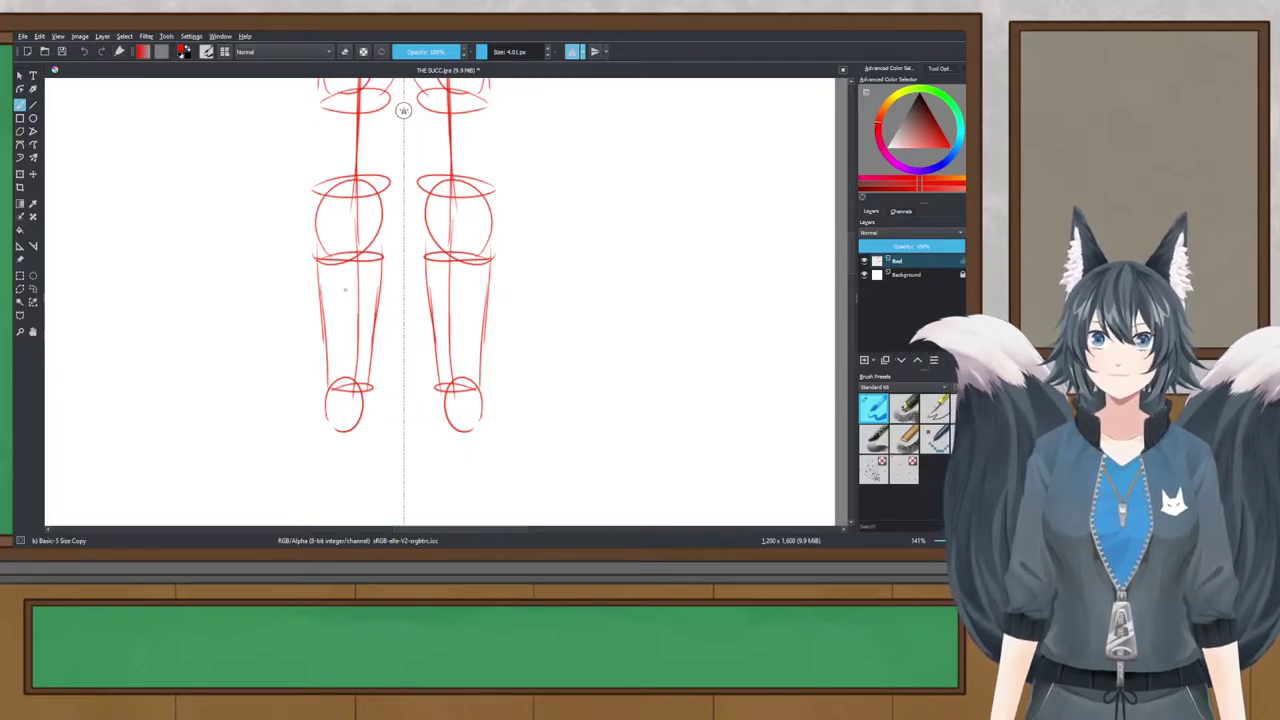
left_click_drag(381, 249, 373, 346)
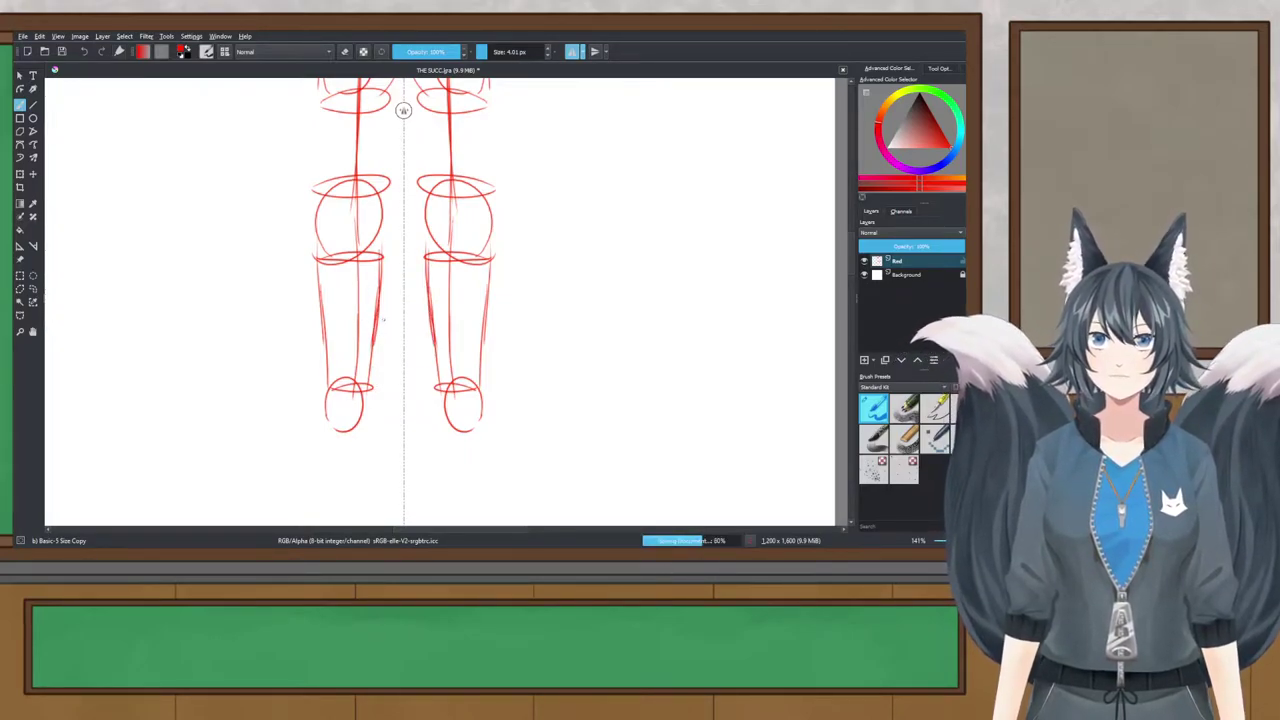
key("ctrl+z")
left_click_drag(380, 220, 374, 332)
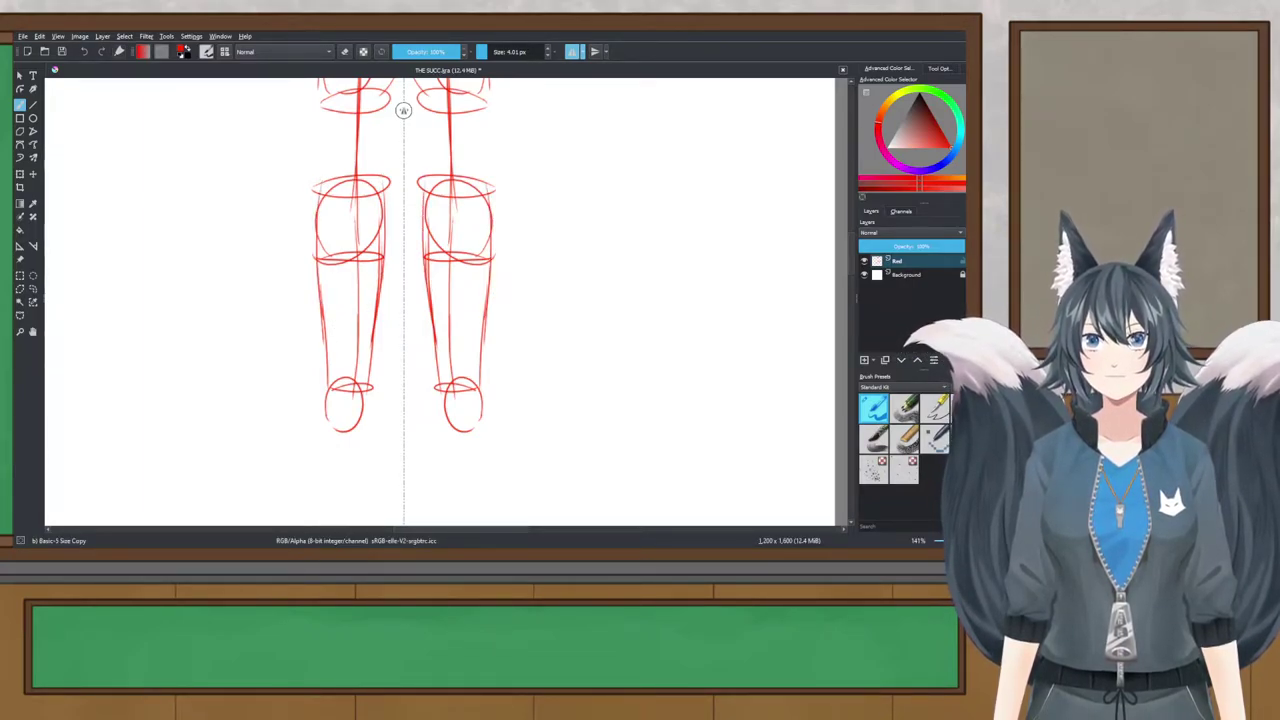
key("ctrl+s")
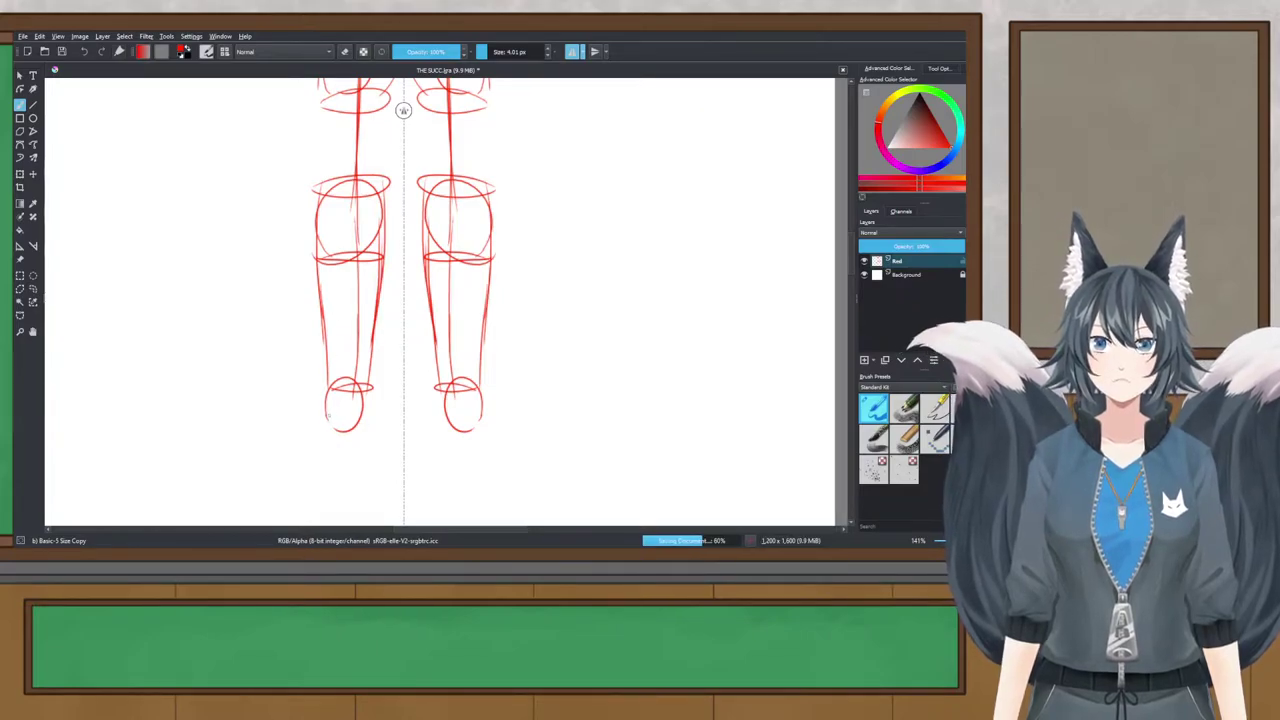
Step: Draw mirrored circles over the ankle ovals and block in outward-pointing feet with toe circles, undoing rejected strokes
mouse_move(340, 391)
left_mouse_down()
mouse_move(322, 437)
mouse_move(343, 432)
left_mouse_up()
left_click_drag(320, 435, 358, 420)
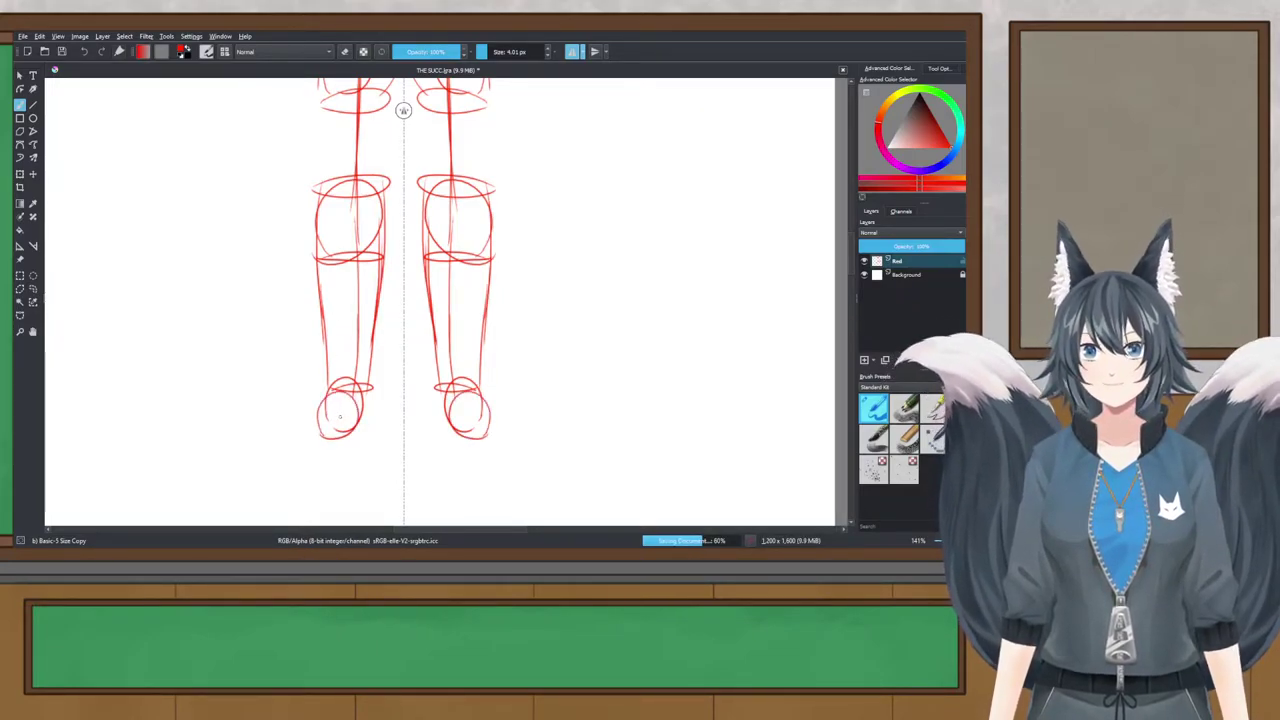
mouse_move(279, 459)
left_mouse_down()
mouse_move(278, 438)
mouse_move(280, 459)
mouse_move(323, 440)
mouse_move(298, 461)
left_mouse_up()
key("ctrl+z")
mouse_move(326, 394)
left_mouse_down()
mouse_move(288, 444)
mouse_move(291, 463)
left_mouse_up()
key("ctrl+z")
key("ctrl+z")
mouse_move(318, 404)
left_mouse_down()
mouse_move(292, 457)
mouse_move(305, 468)
mouse_move(341, 455)
left_mouse_up()
mouse_move(316, 460)
left_mouse_down()
mouse_move(351, 442)
mouse_move(298, 454)
mouse_move(349, 414)
mouse_move(371, 428)
mouse_move(348, 444)
left_mouse_up()
key("ctrl+z")
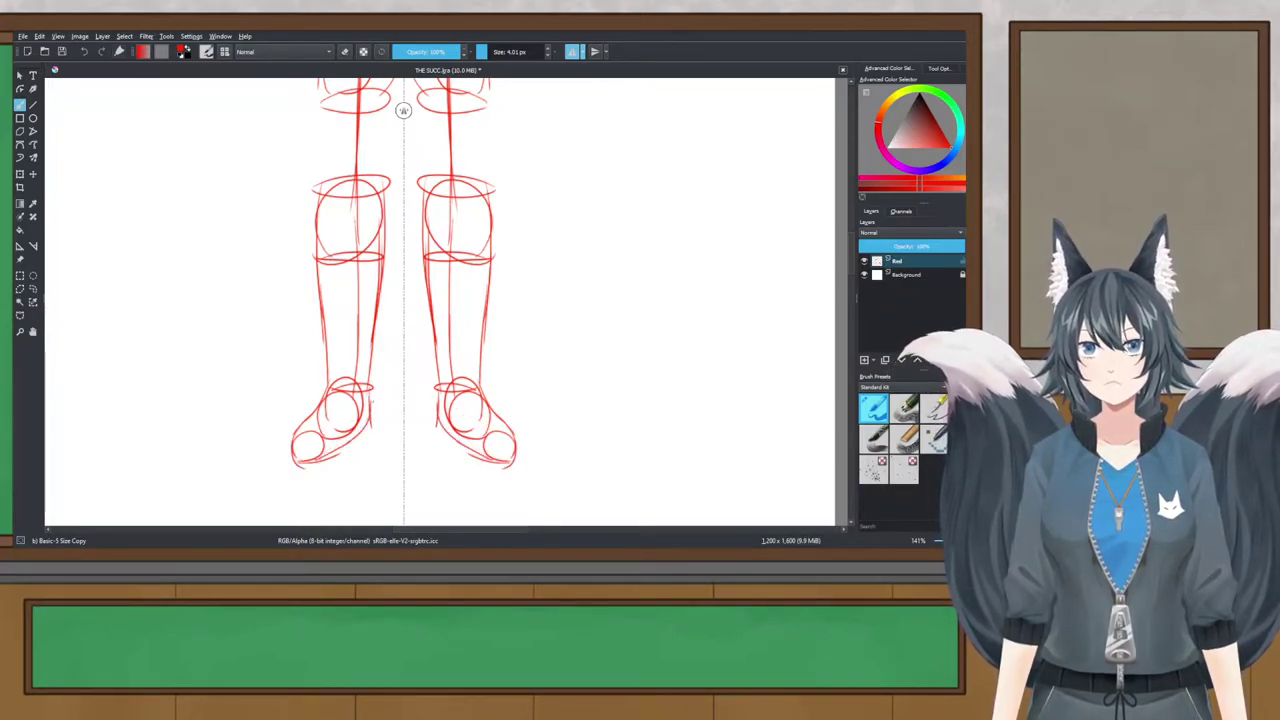
Step: Refine the heel and inner outlines of the mirrored feet, undo rejected strokes, and save the document
key("ctrl+z")
mouse_move(357, 438)
left_mouse_down()
mouse_move(370, 424)
mouse_move(320, 461)
left_mouse_up()
key("ctrl+z")
key("ctrl+z")
key("ctrl+z")
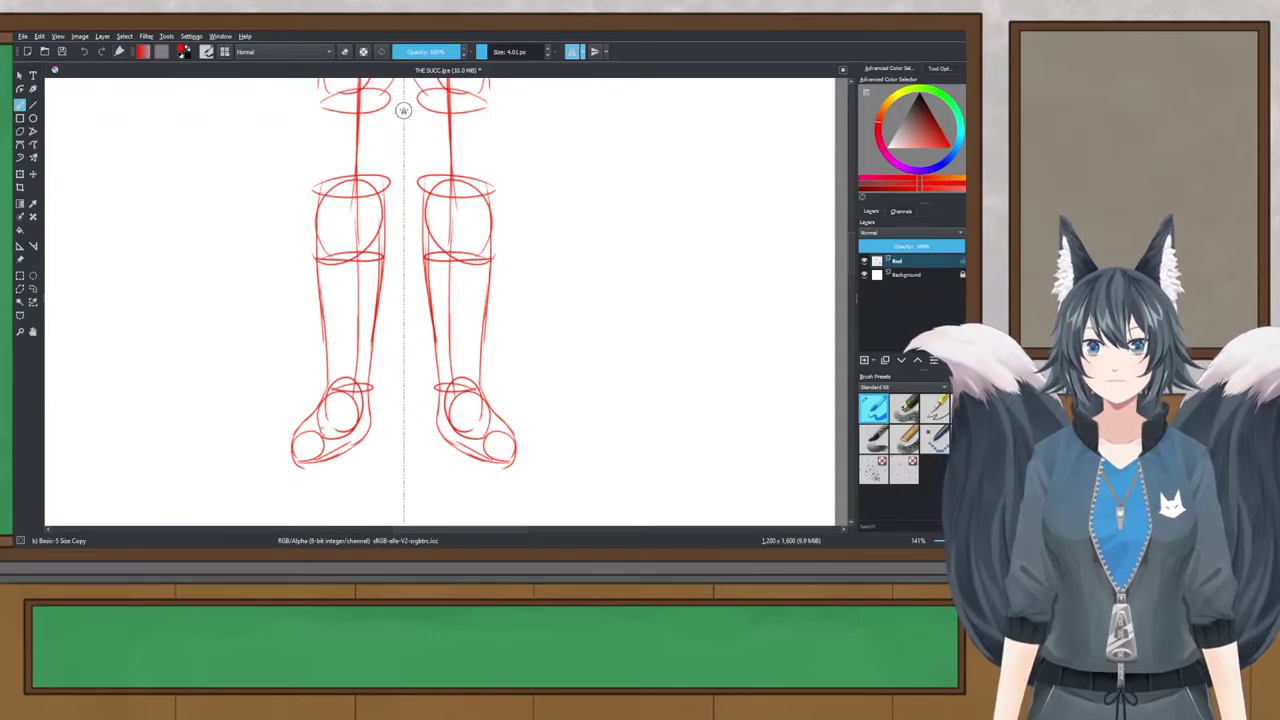
mouse_move(317, 407)
left_mouse_down()
mouse_move(285, 443)
mouse_move(293, 463)
mouse_move(339, 456)
left_mouse_up()
key("ctrl+z")
key("ctrl+z")
key("ctrl+z")
key("ctrl+z")
key("ctrl+z")
scroll(356, 347, "down", 2)
scroll(358, 345, "down", 1)
scroll(370, 300, "up", 1)
left_click_drag(372, 262, 397, 373)
scroll(392, 347, "up", 3)
scroll(392, 310, "down", 2)
key("ctrl+s")
Step: Examine the full figure's proportions beside the surrounding reference images
scroll(417, 322, "up", 1)
key("minus")
key("minus")
key("minus")
key("plus")
key("plus")
key("plus")
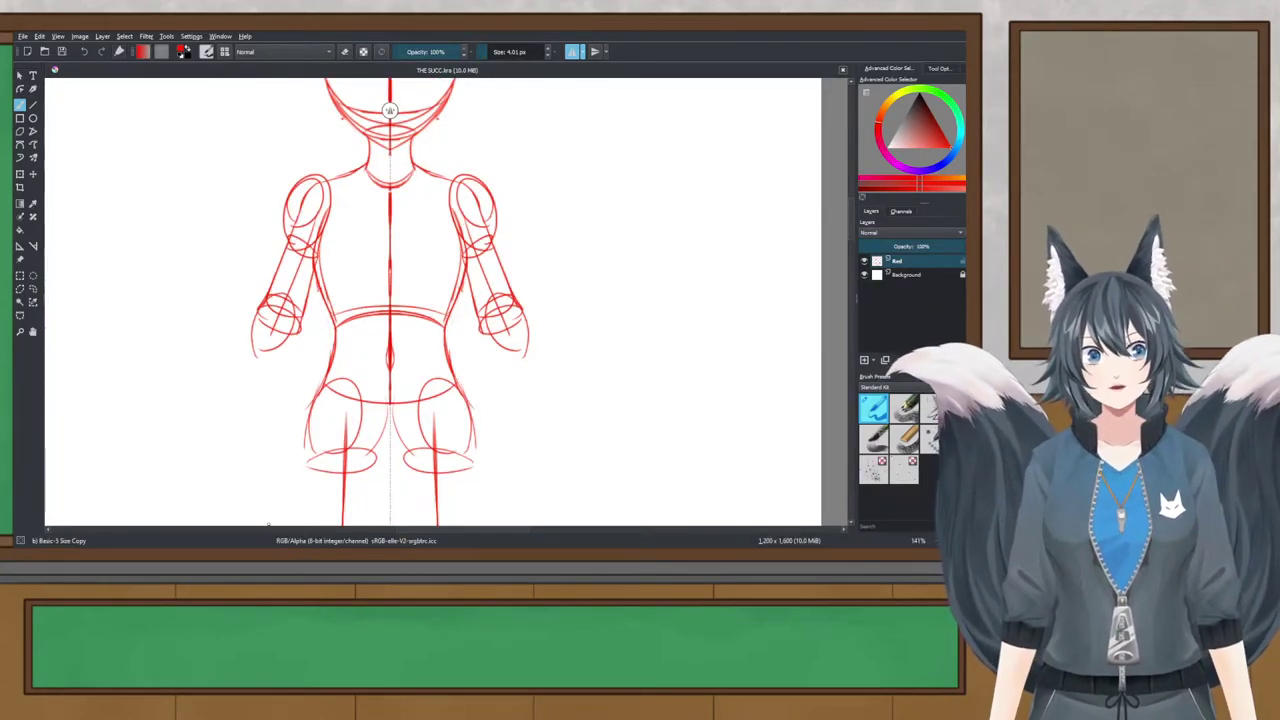
scroll(490, 316, "down", 3)
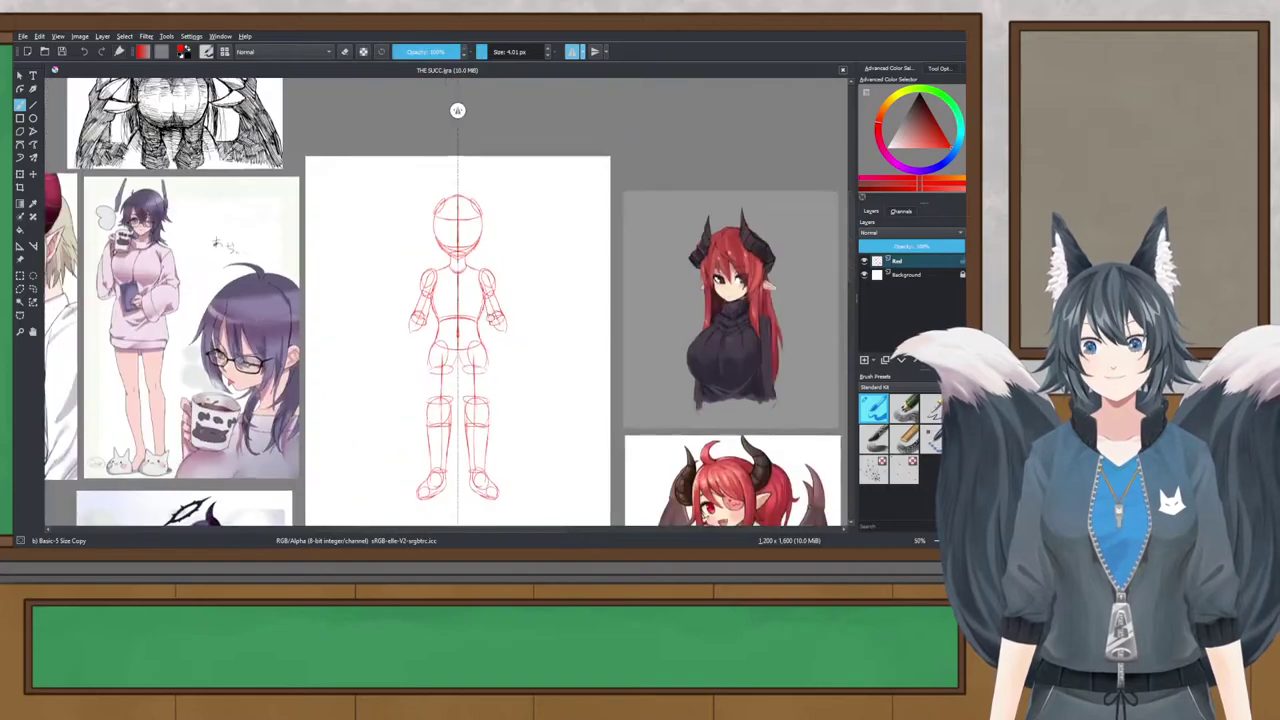
left_click_drag(494, 318, 260, 241)
scroll(460, 240, "up", 3)
mouse_move(720, 275)
left_mouse_down()
mouse_move(455, 250)
mouse_move(486, 283)
mouse_move(708, 281)
left_mouse_up()
scroll(350, 240, "down", 1)
scroll(501, 289, "down", 1)
left_click_drag(290, 308, 606, 337)
scroll(412, 361, "up", 3)
left_click_drag(409, 344, 403, 320)
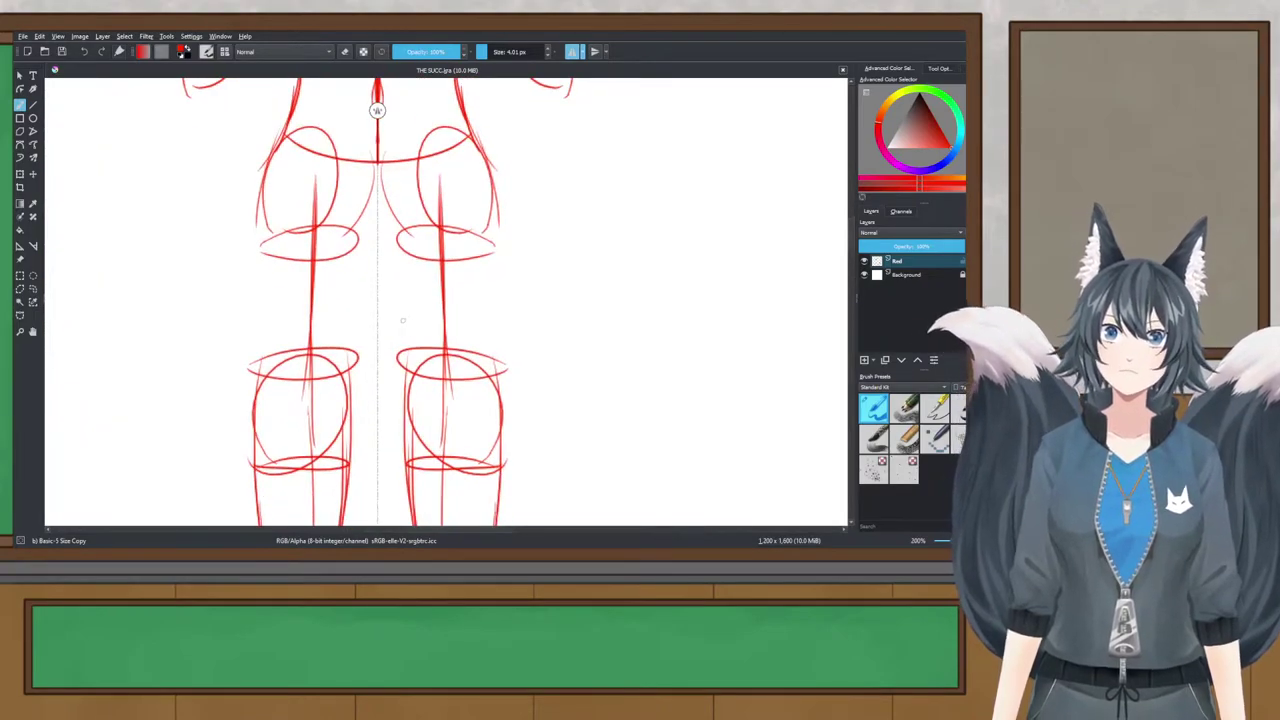
Step: Draw a mirrored V-shaped curve from the outer hips to the centre line below the pelvis, undoing rejected inner-thigh strokes
left_click_drag(373, 163, 373, 280)
key("ctrl+z")
left_click_drag(376, 223, 378, 331)
key("ctrl+z")
left_click_drag(264, 195, 427, 253)
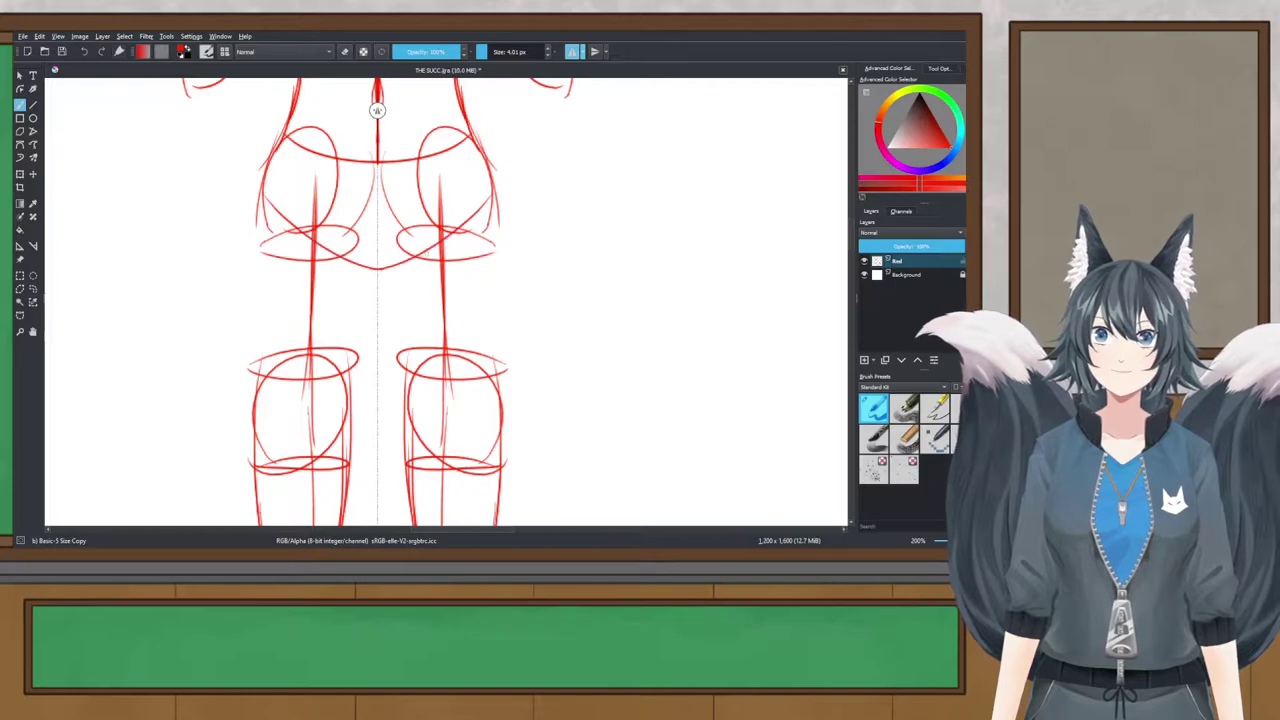
Step: Draw mirrored outer thigh outlines from the hips to the tops of the knees, undoing rejected strokes
left_click_drag(270, 165, 252, 345)
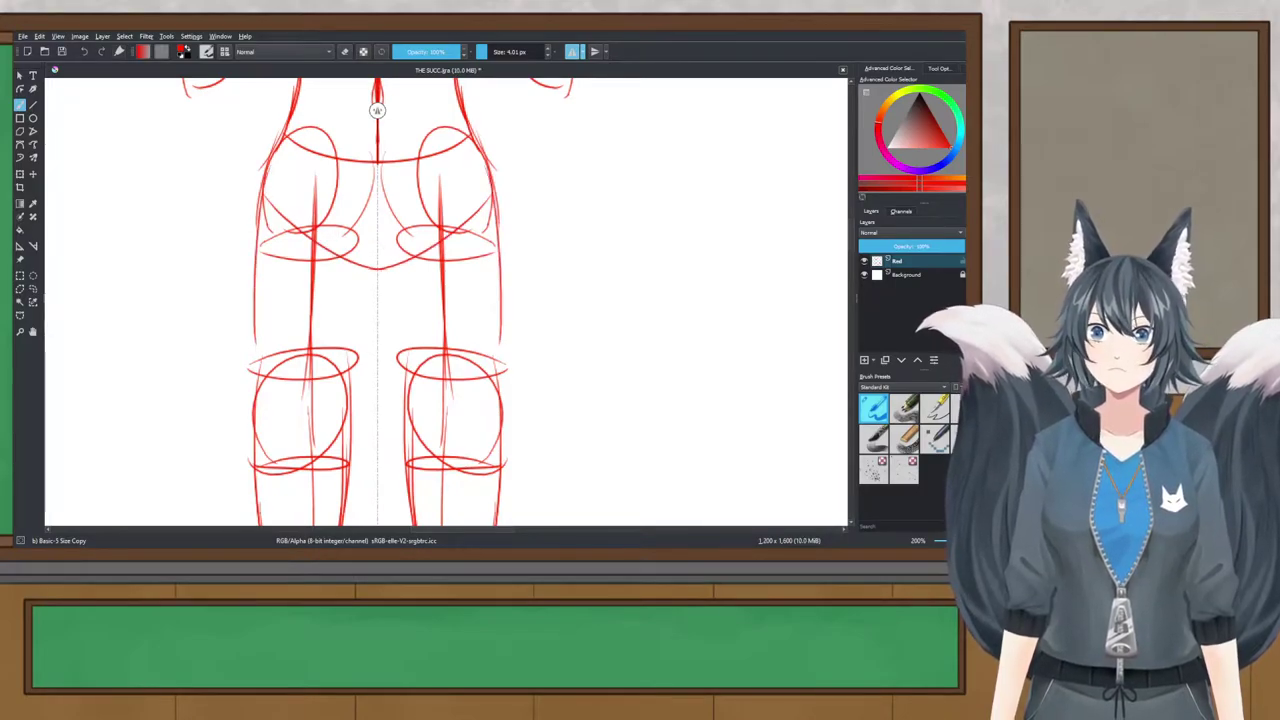
key("ctrl+z")
left_click_drag(267, 166, 248, 325)
left_click_drag(253, 252, 262, 392)
key("ctrl+z")
key("ctrl+z")
left_click_drag(273, 156, 263, 378)
left_click_drag(258, 258, 264, 394)
Step: Draw mirrored inner thigh outlines from the crotch to the knees, undoing rejected strokes
left_click_drag(368, 188, 349, 372)
key("ctrl+z")
left_click_drag(376, 194, 357, 362)
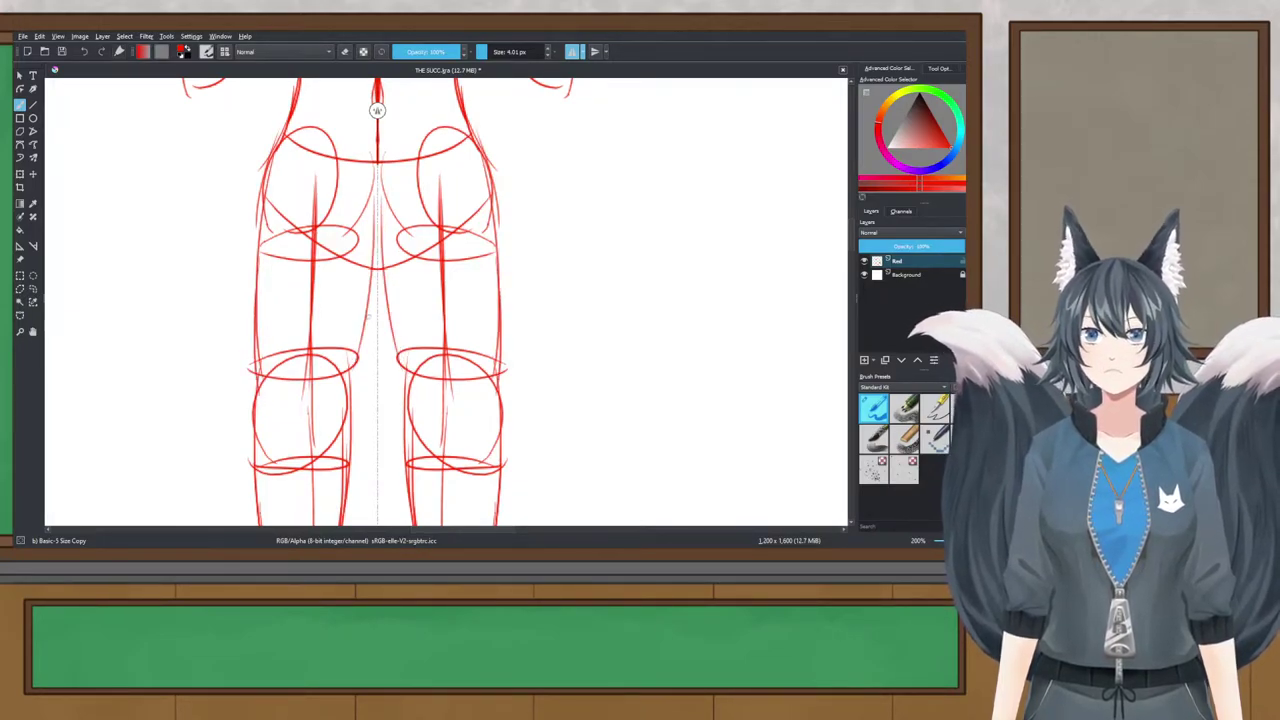
left_click_drag(370, 288, 351, 364)
key("ctrl+z")
key("ctrl+z")
left_click_drag(373, 264, 365, 333)
key("ctrl+z")
left_click_drag(373, 258, 356, 385)
key("ctrl+z")
scroll(397, 270, "down", 2)
left_click_drag(401, 295, 399, 343)
scroll(402, 348, "up", 1)
scroll(380, 110, "up", 4)
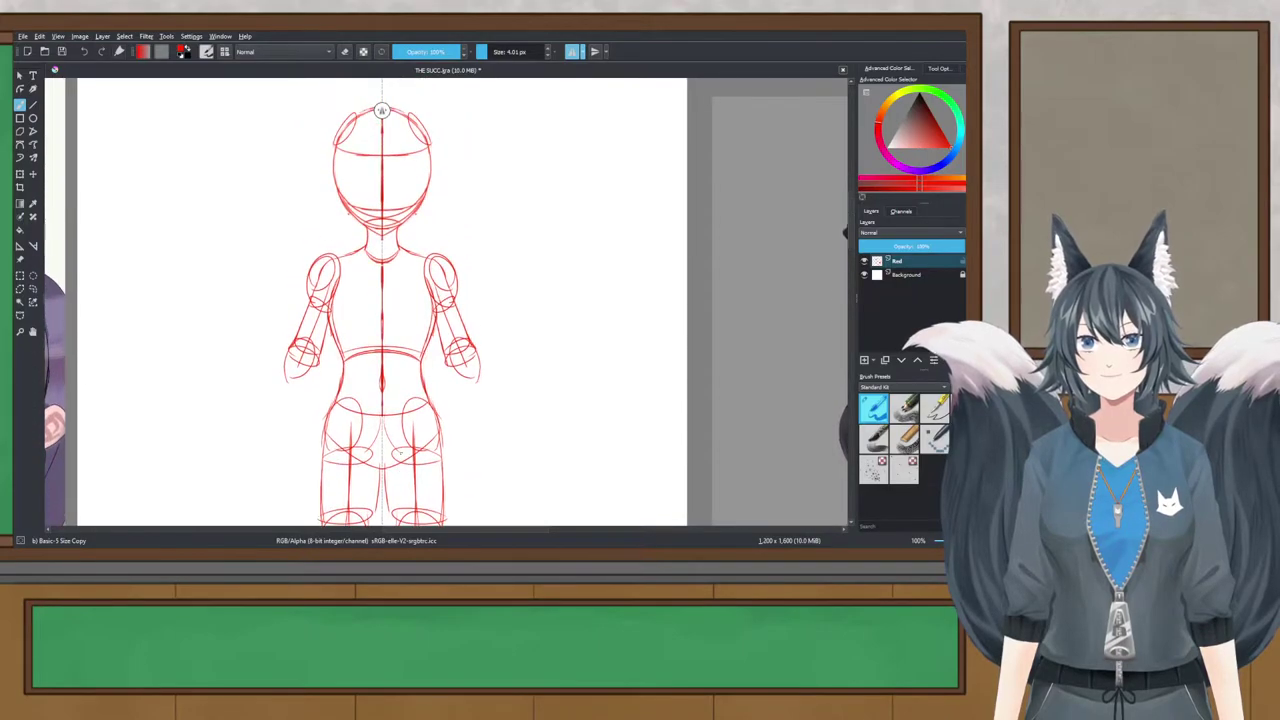
Step: Draw extra mirrored side contours of the lower ribcage down to the waist, undoing rejected strokes, and save the document
key("plus")
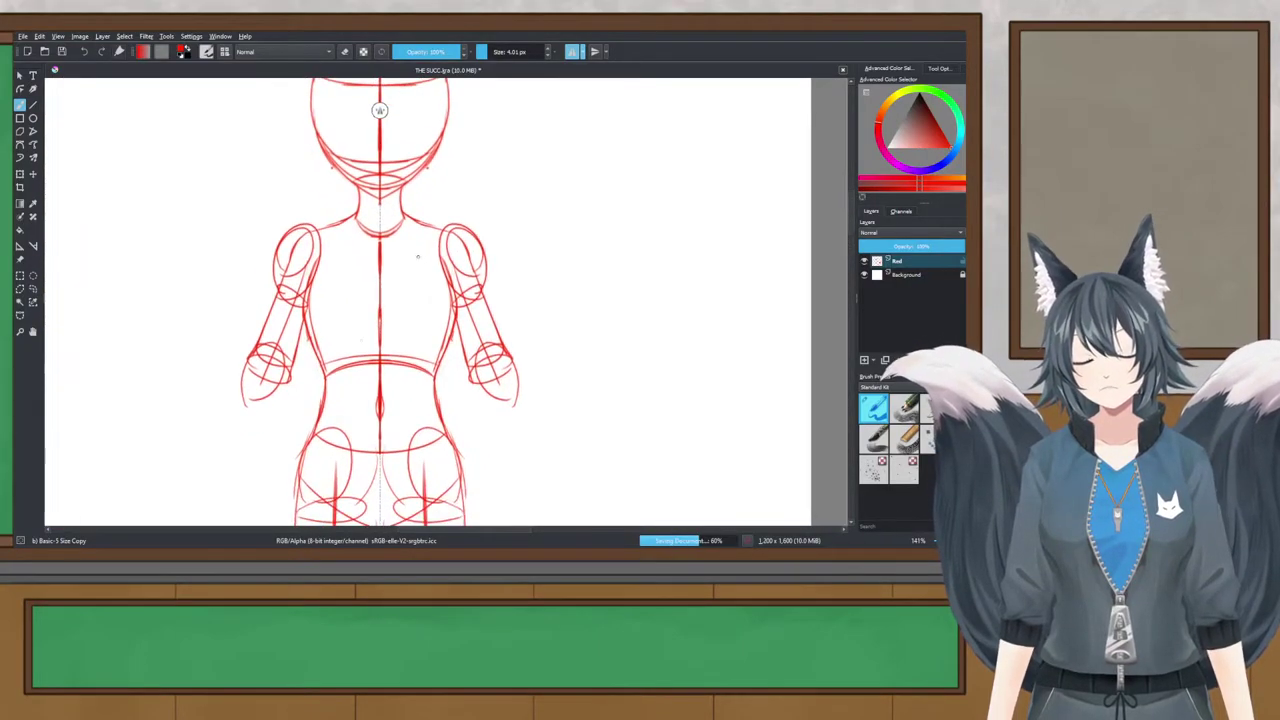
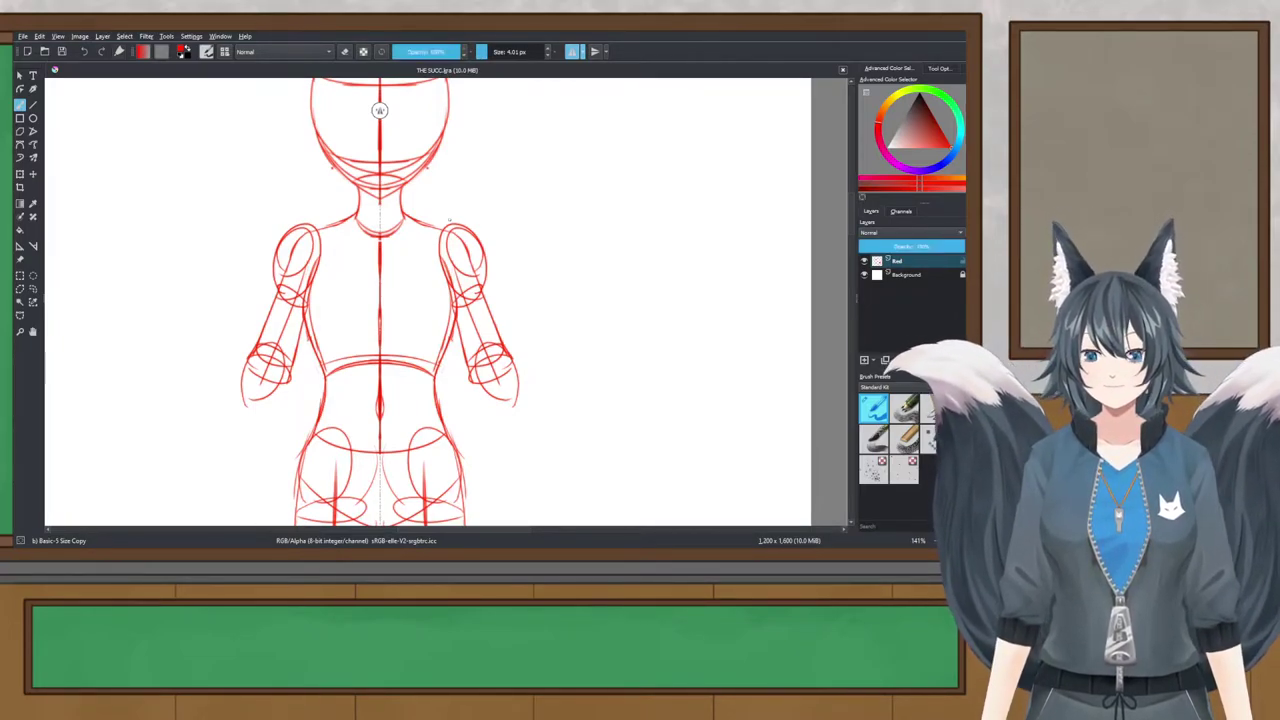
scroll(376, 320, "up", 1)
scroll(376, 320, "down", 2)
left_click_drag(371, 345, 397, 332)
scroll(395, 332, "up", 2)
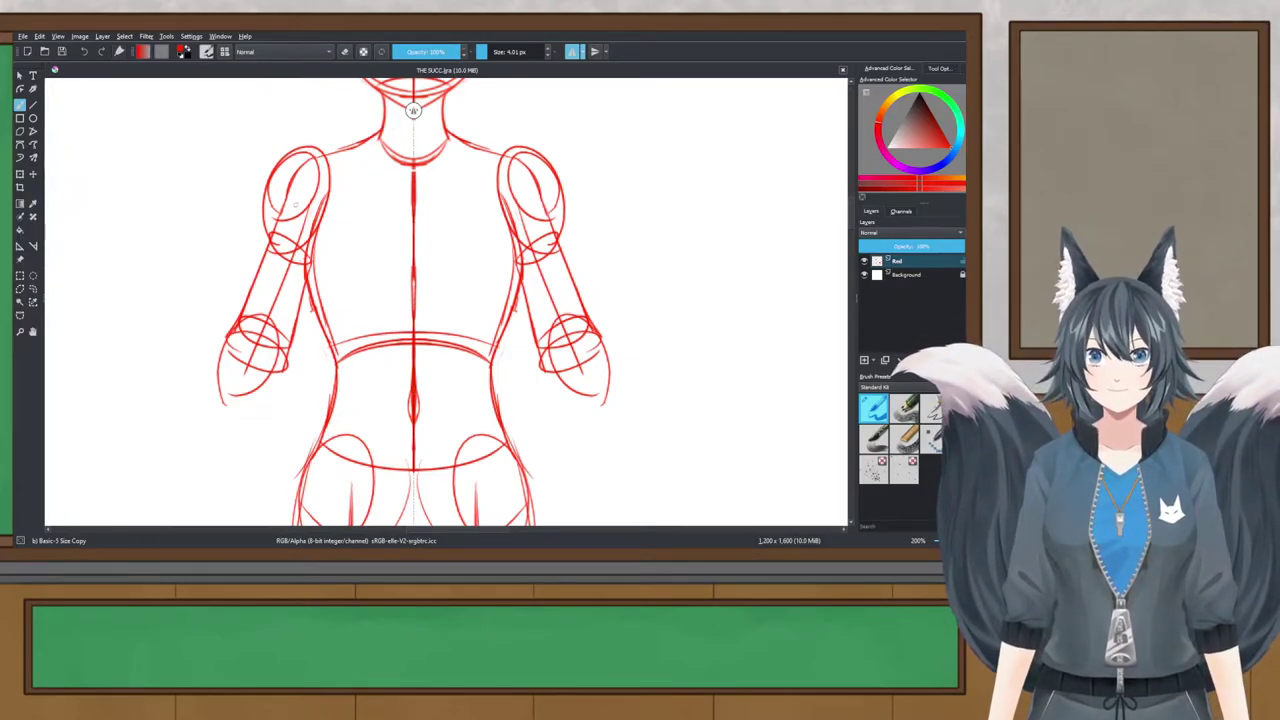
mouse_move(326, 193)
left_mouse_down()
mouse_move(304, 284)
mouse_move(329, 364)
left_mouse_up()
key("ctrl+z")
left_click_drag(304, 268, 327, 347)
left_click_drag(309, 302, 331, 349)
key("ctrl+z")
left_click_drag(309, 302, 331, 349)
key("ctrl+s")
Step: Select the lower legs and feet from mid-knee down, move them slightly downward, deselect, and save the document
scroll(346, 280, "down", 4)
scroll(336, 388, "up", 2)
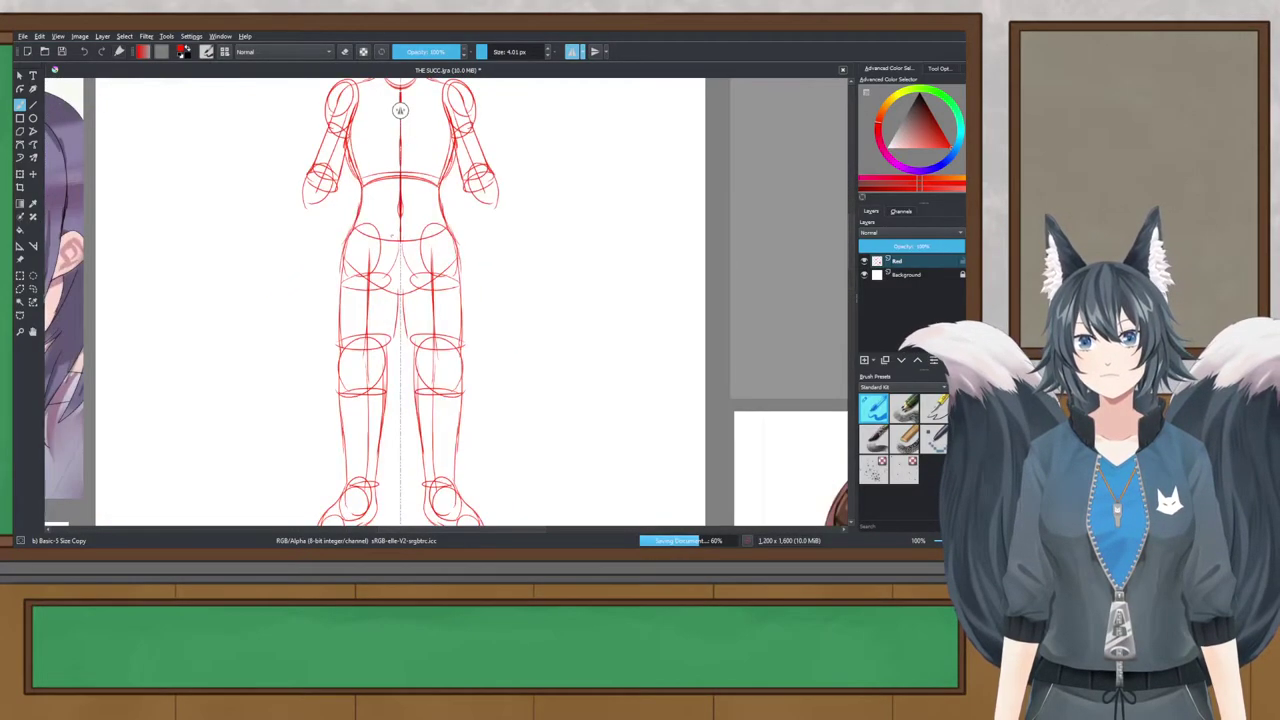
left_click_drag(385, 405, 360, 308)
scroll(360, 308, "up", 1)
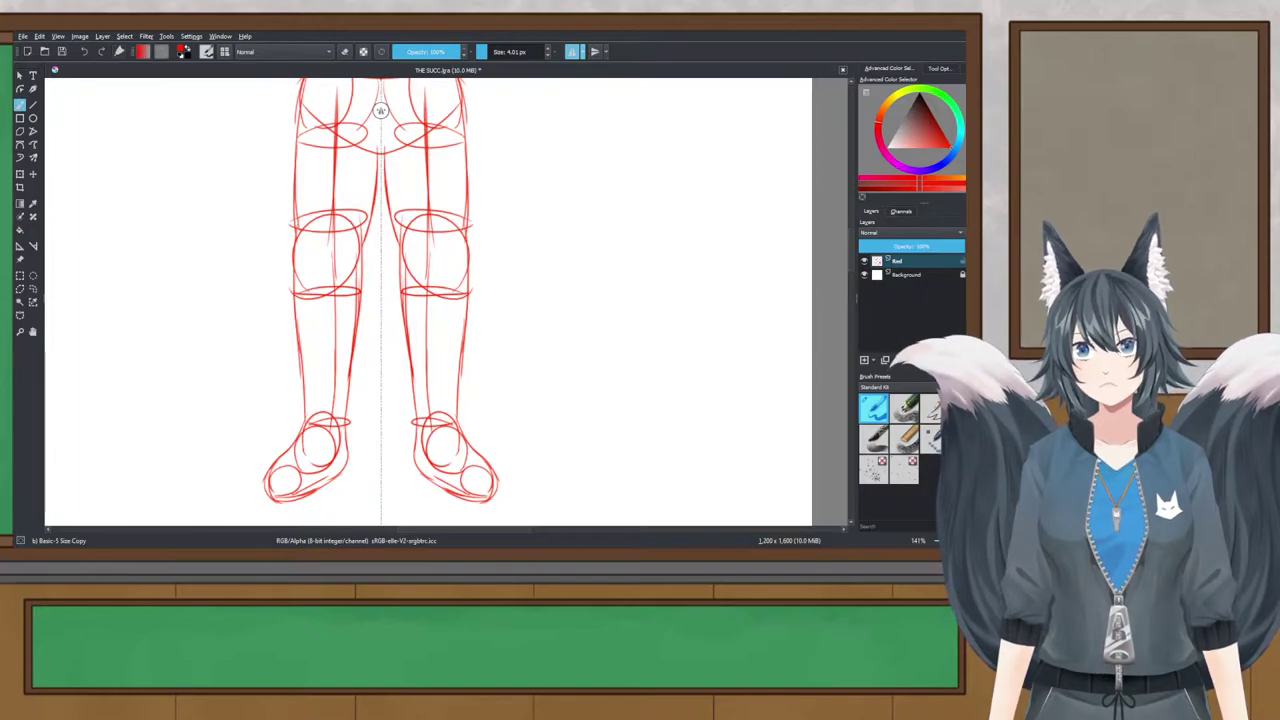
left_click_drag(399, 290, 383, 200)
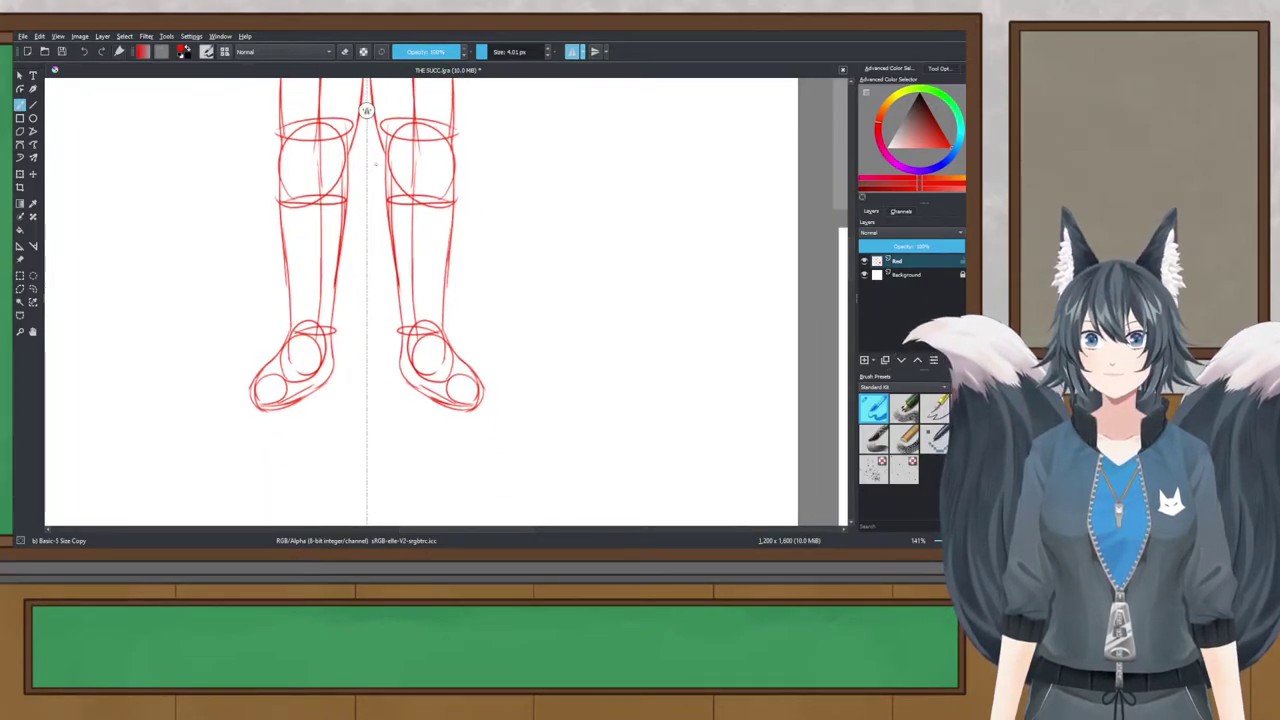
scroll(383, 200, "up", 1)
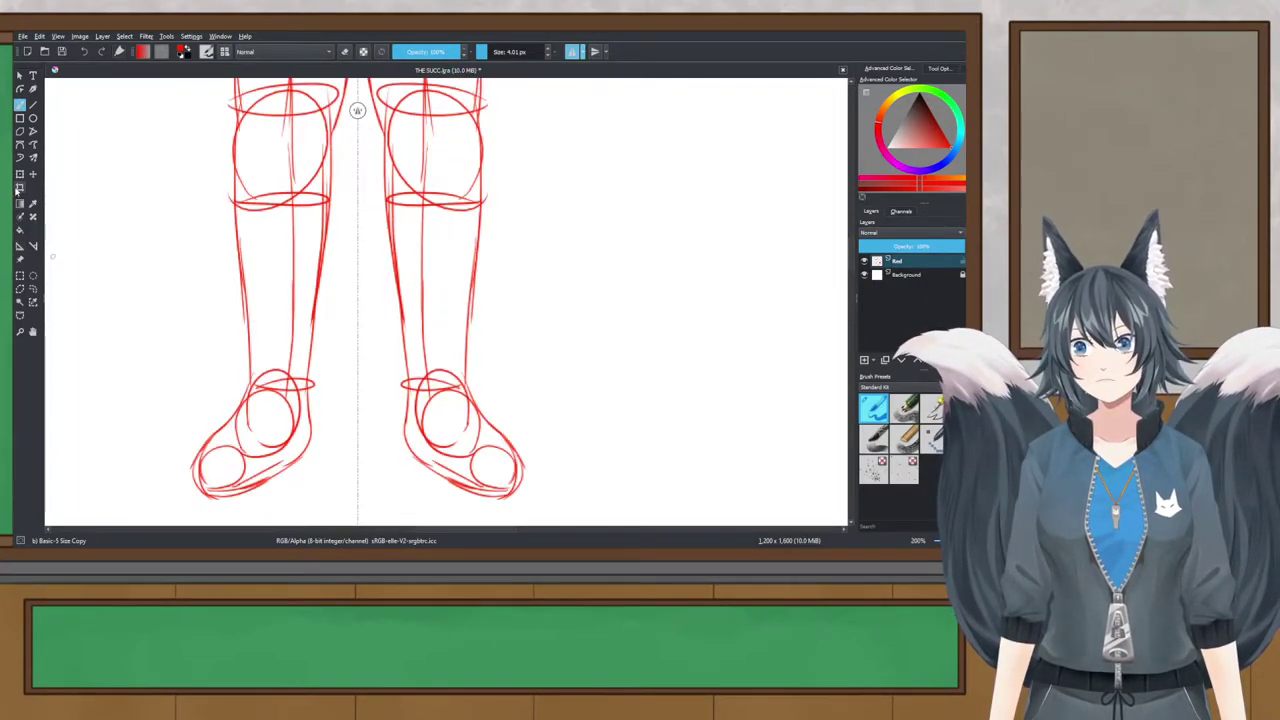
scroll(350, 110, "down", 2)
left_click_drag(215, 143, 484, 428)
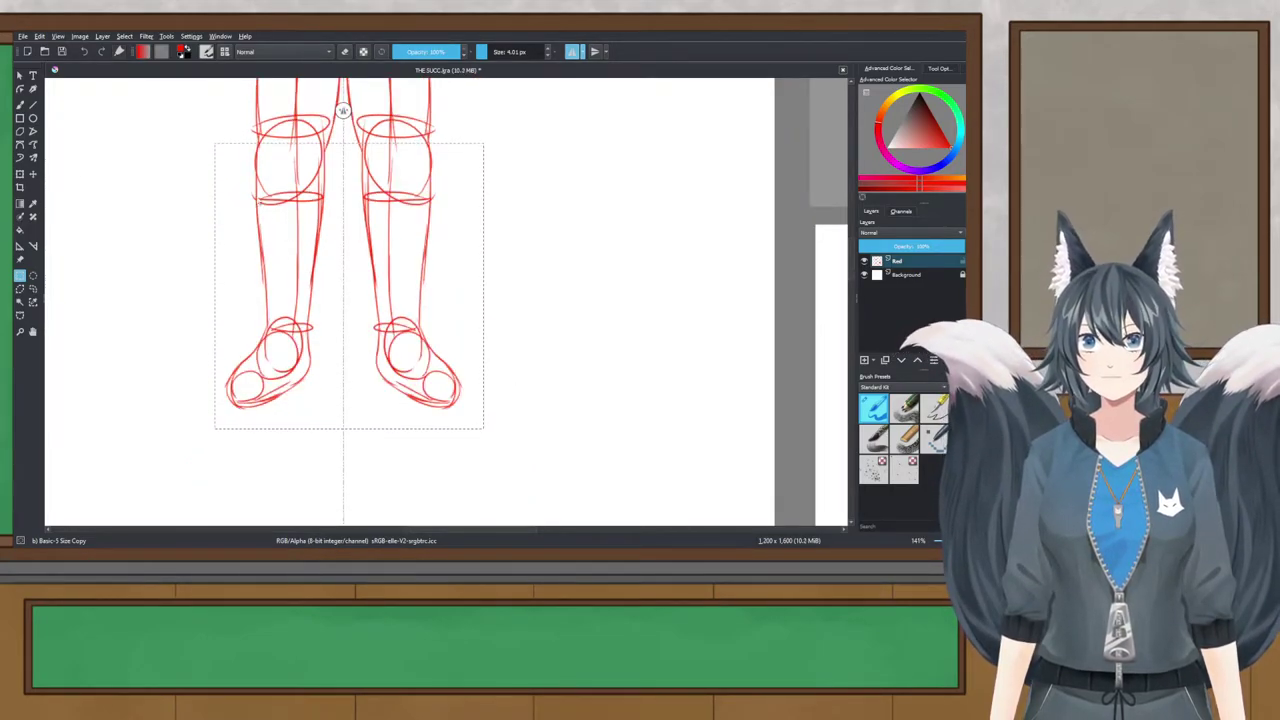
left_click(33, 174)
scroll(326, 140, "up", 2)
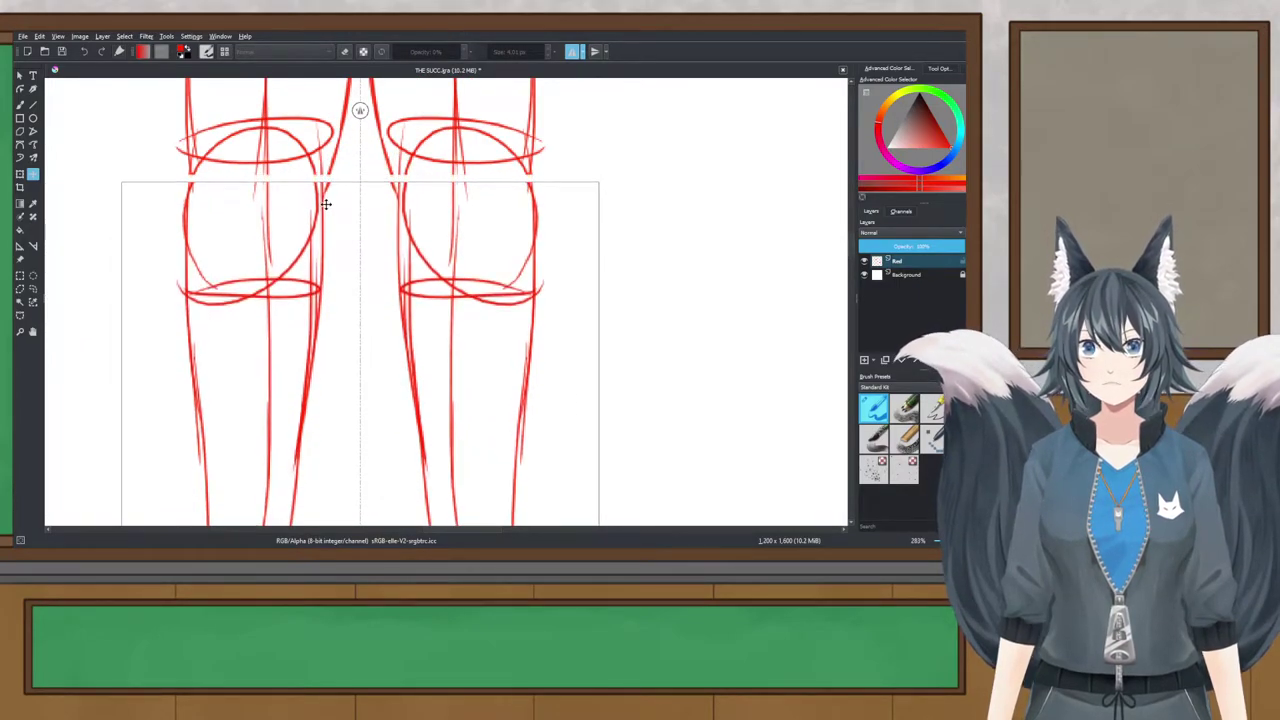
scroll(323, 200, "up", 1)
left_click(20, 276)
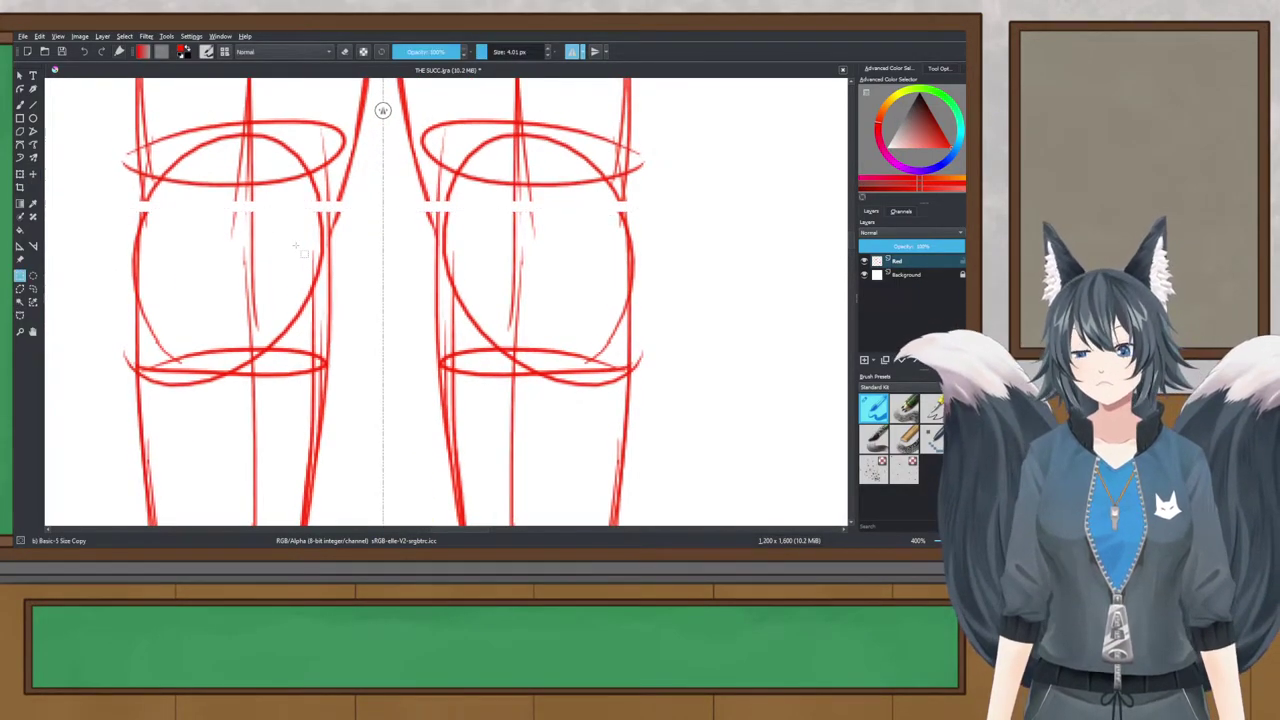
left_click_drag(296, 250, 291, 273)
key("ctrl+s")
Step: Redraw the mirrored inner calf outlines below the knees with the brush, undoing a rejected stroke
left_click(20, 77)
left_click(20, 102)
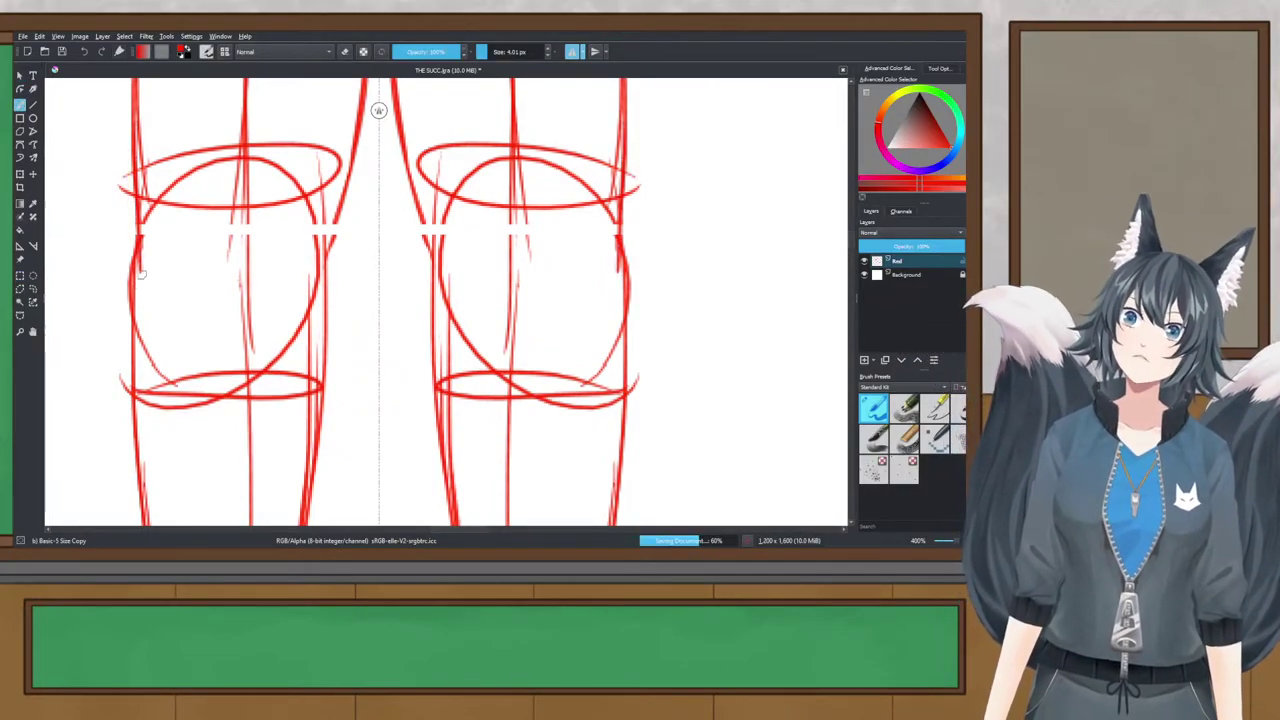
mouse_move(352, 136)
left_mouse_down()
mouse_move(322, 284)
mouse_move(307, 490)
left_mouse_up()
key("ctrl+z")
left_click_drag(325, 398, 315, 495)
left_click_drag(325, 443, 308, 527)
scroll(455, 267, "down", 3)
left_click_drag(455, 273, 456, 379)
scroll(450, 322, "down", 1)
left_click_drag(511, 456, 487, 270)
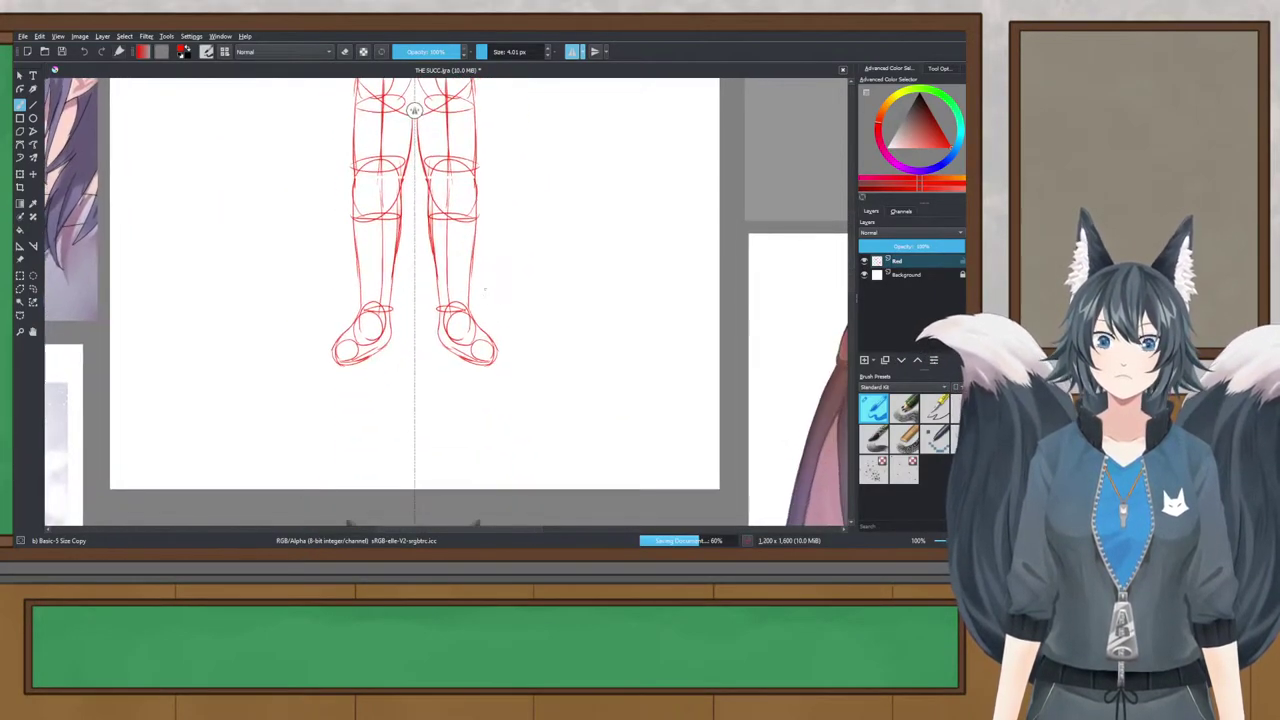
Step: Draw mirrored inner upper-arm outlines down to the elbow joints, undoing a rejected stroke, and save the document
scroll(482, 288, "up", 1)
left_click_drag(378, 242, 377, 274)
scroll(377, 274, "up", 3)
scroll(403, 110, "down", 3)
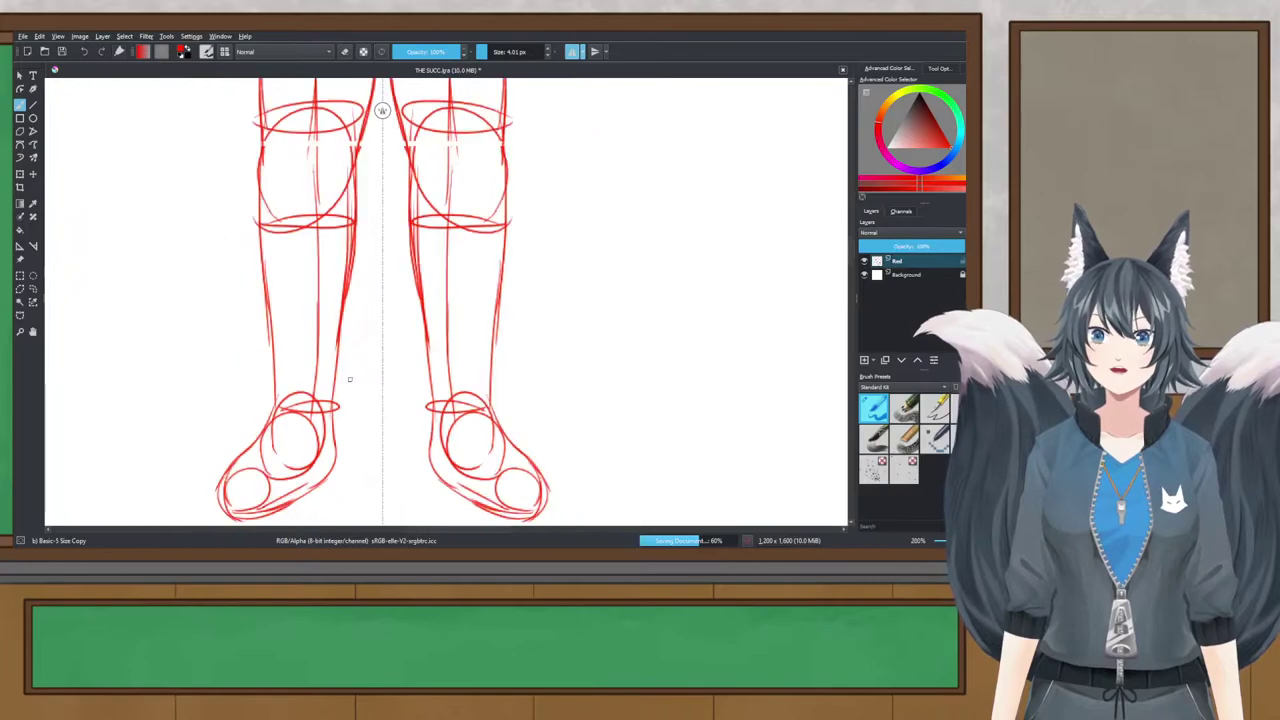
scroll(403, 110, "up", 5)
scroll(404, 110, "up", 3)
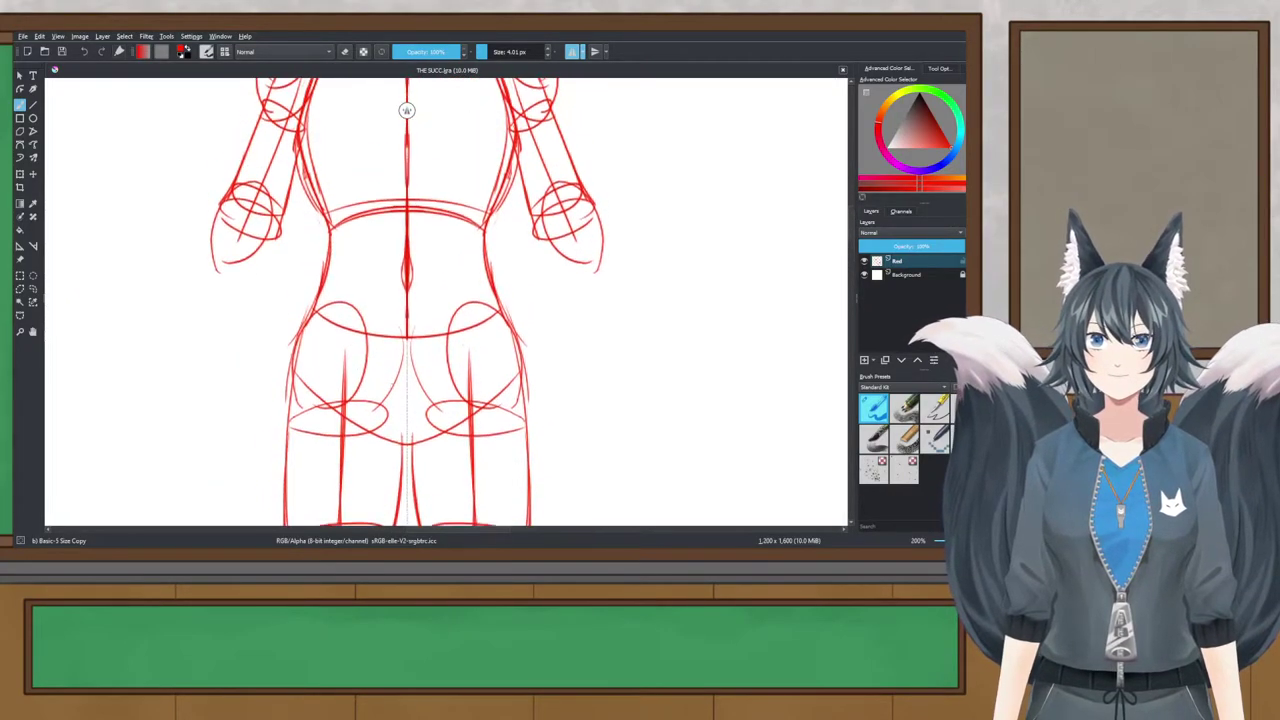
scroll(400, 110, "up", 2)
scroll(399, 110, "down", 1)
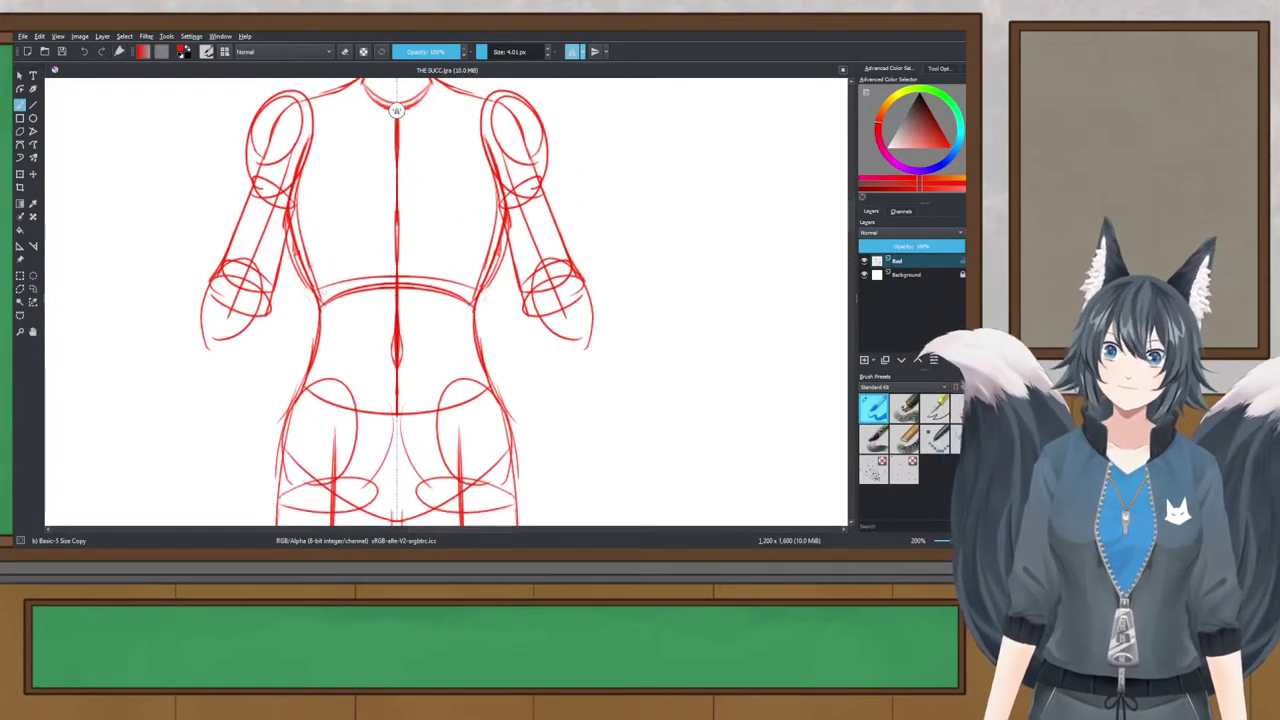
scroll(543, 110, "up", 2)
left_click_drag(332, 250, 296, 377)
key("ctrl+z")
left_click_drag(331, 248, 286, 379)
scroll(375, 192, "down", 4)
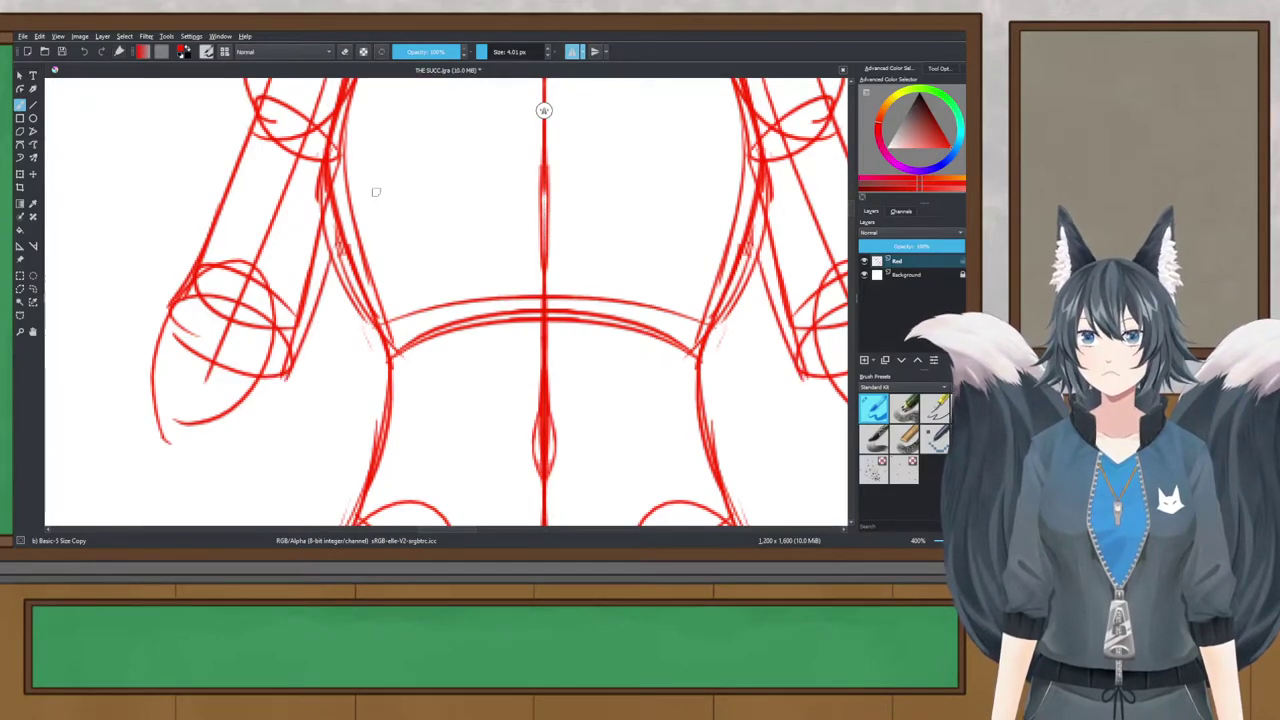
key("ctrl+s")
Step: Examine the proportions of the body construction from the head down to the knees
scroll(390, 110, "up", 1)
scroll(388, 110, "up", 2)
left_click_drag(376, 371, 377, 311)
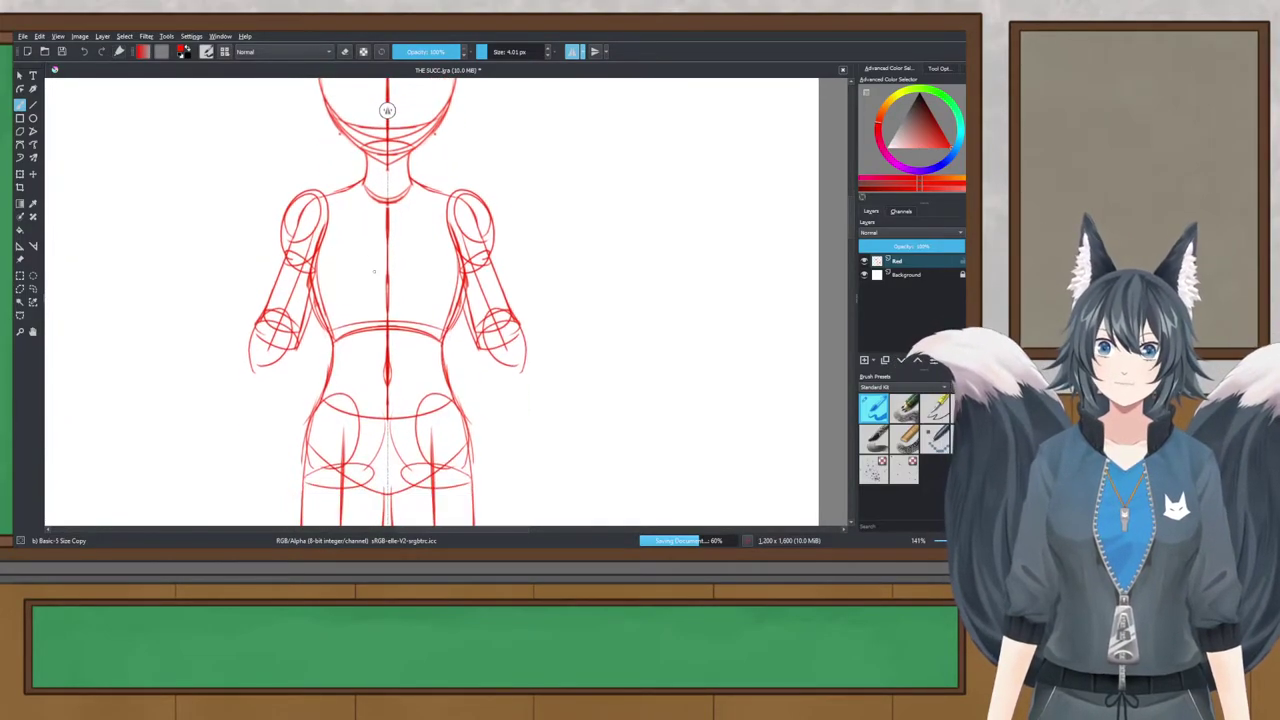
scroll(377, 312, "up", 1)
scroll(377, 312, "down", 2)
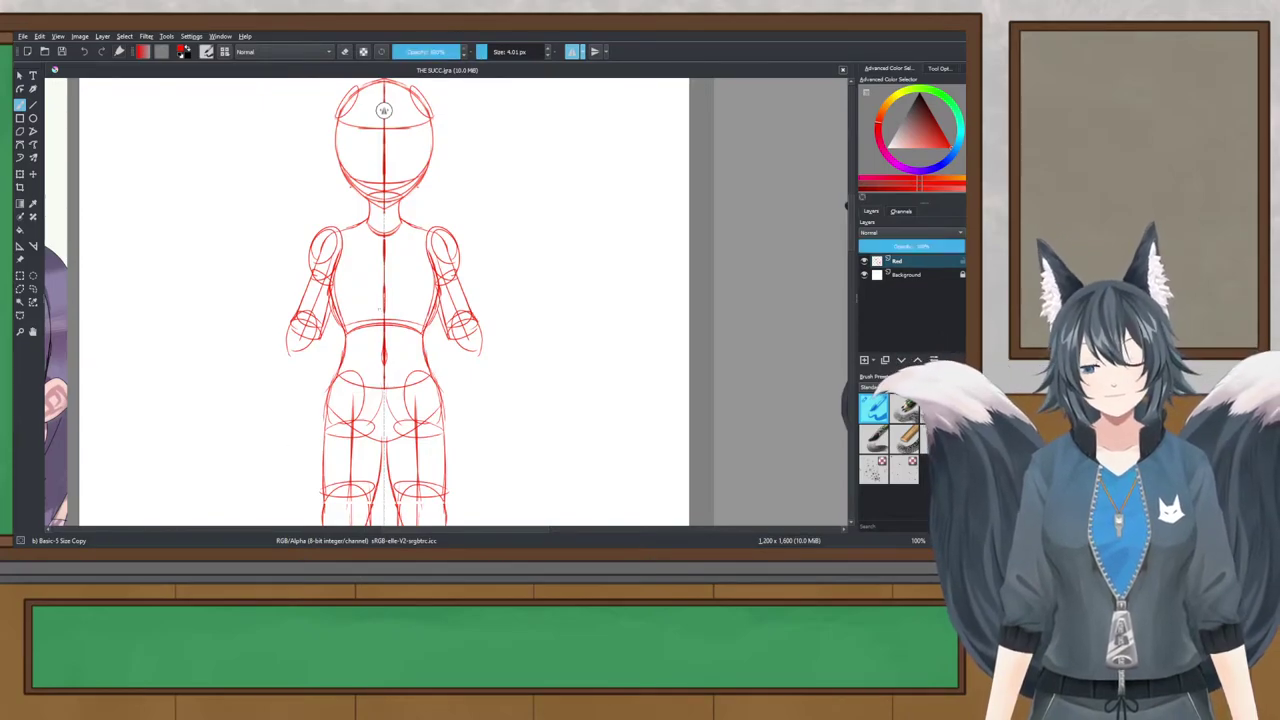
scroll(488, 139, "down", 2)
scroll(436, 110, "up", 3)
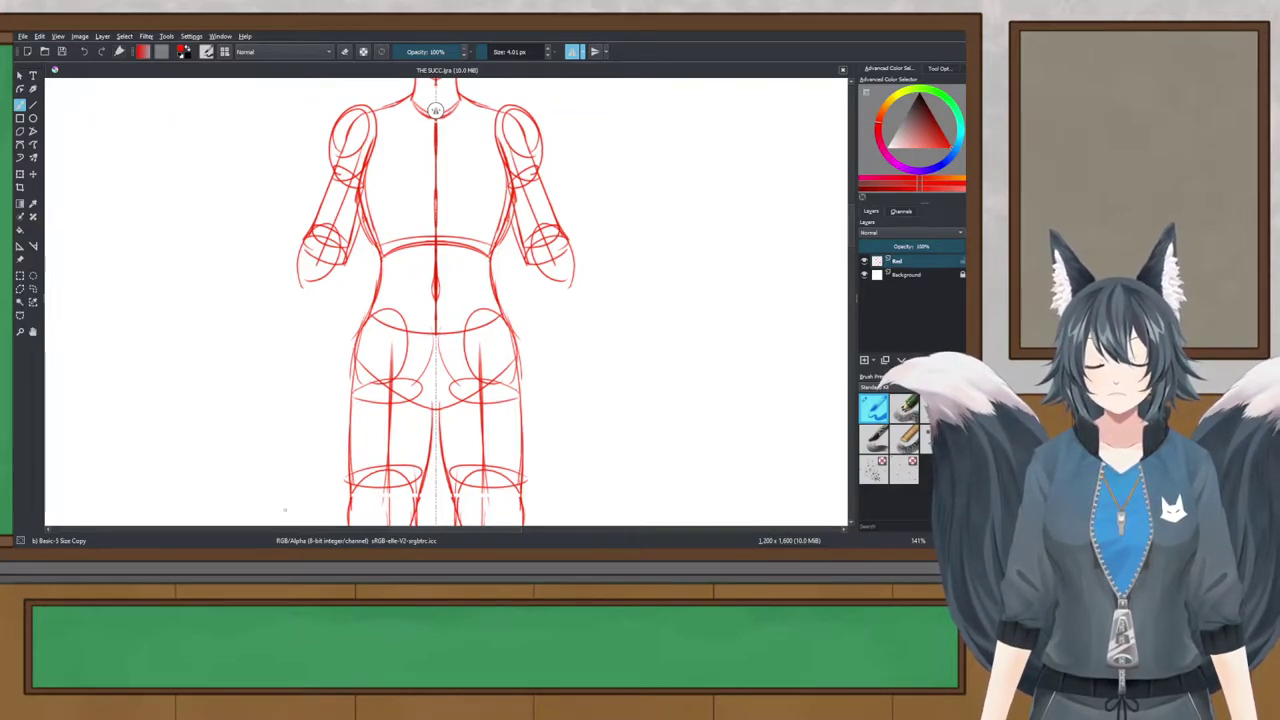
left_click(323, 371)
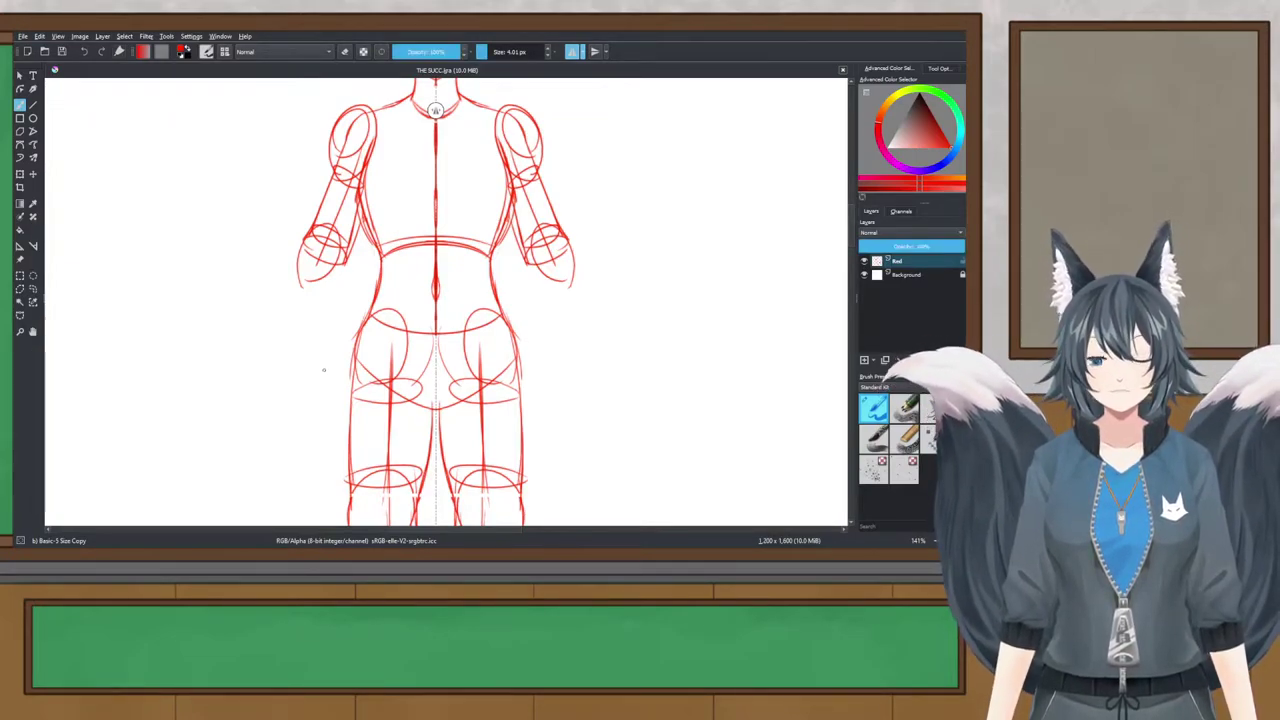
left_click_drag(509, 339, 525, 265)
scroll(524, 265, "up", 1)
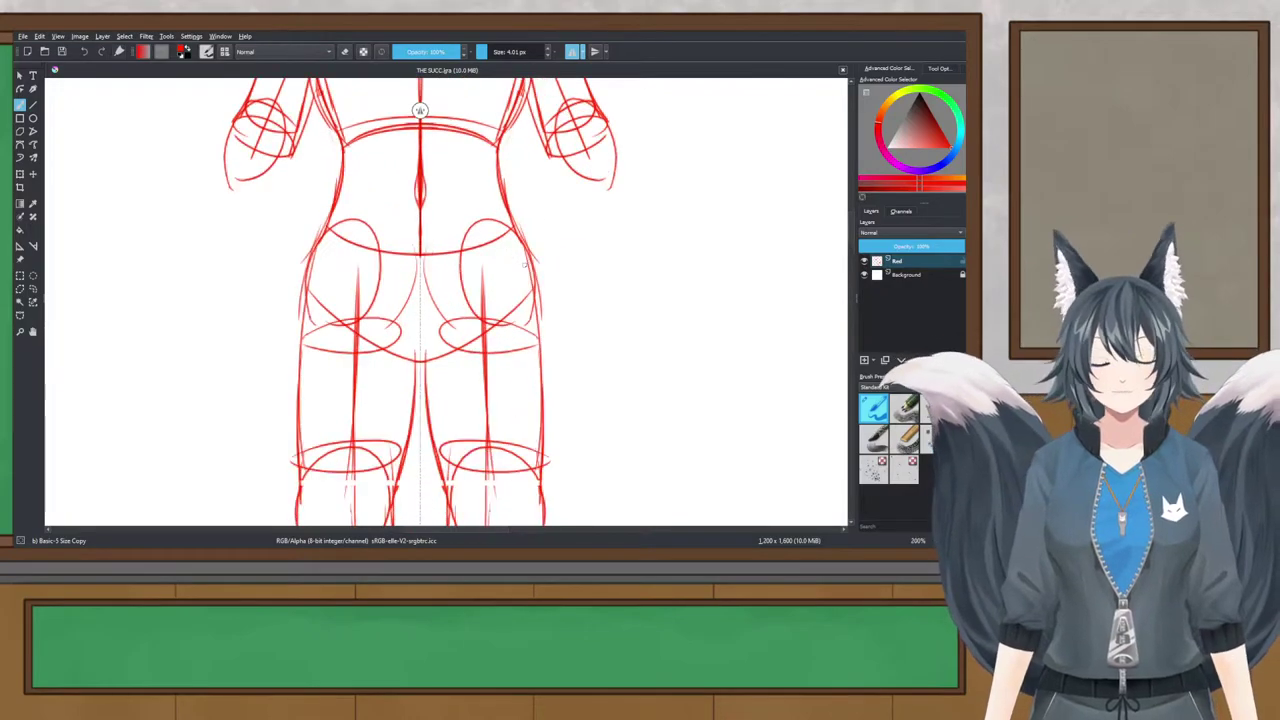
left_click(214, 548)
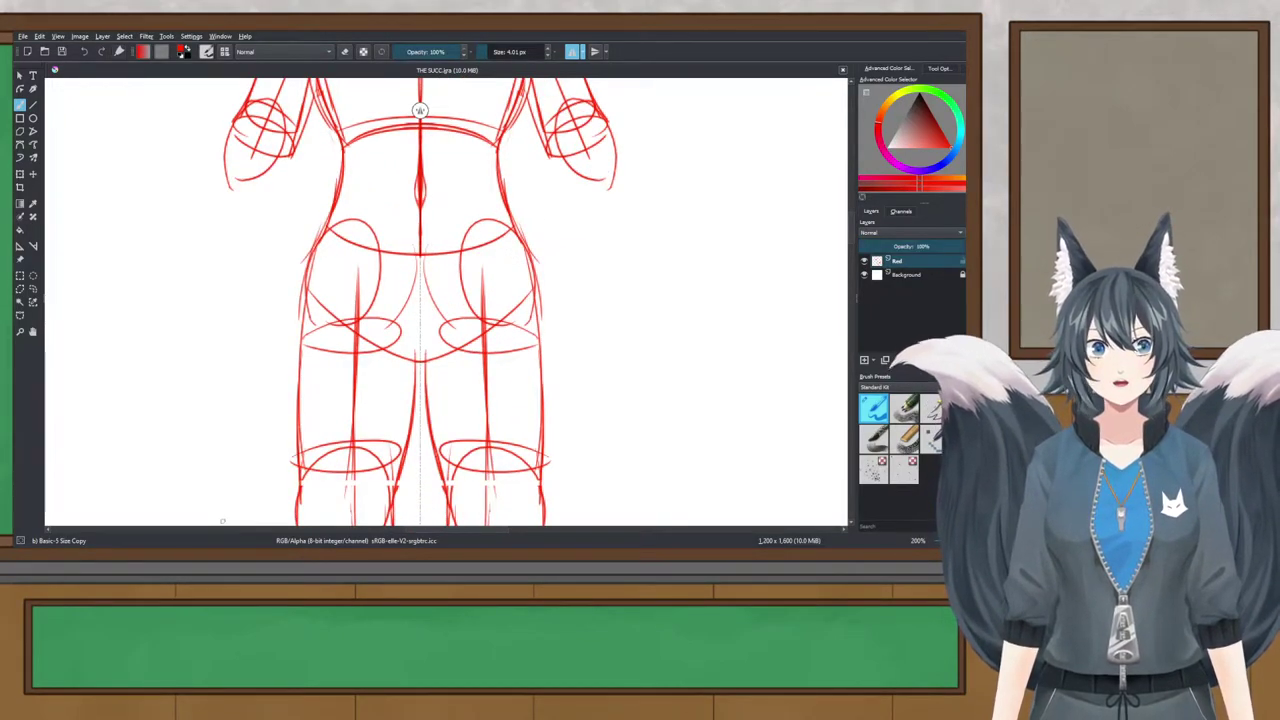
left_click(400, 220)
scroll(400, 220, "down", 2)
left_click_drag(400, 220, 436, 425)
scroll(509, 272, "up", 1)
left_click_drag(509, 275, 503, 328)
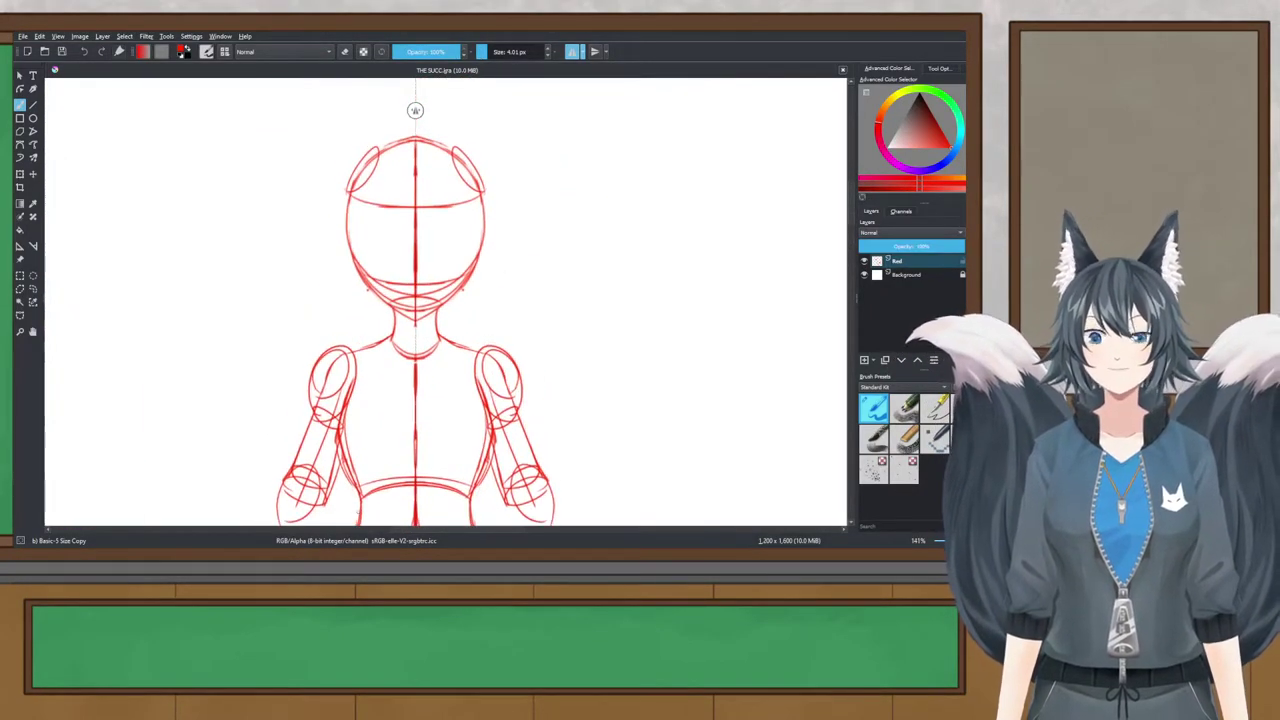
key("alt+Tab")
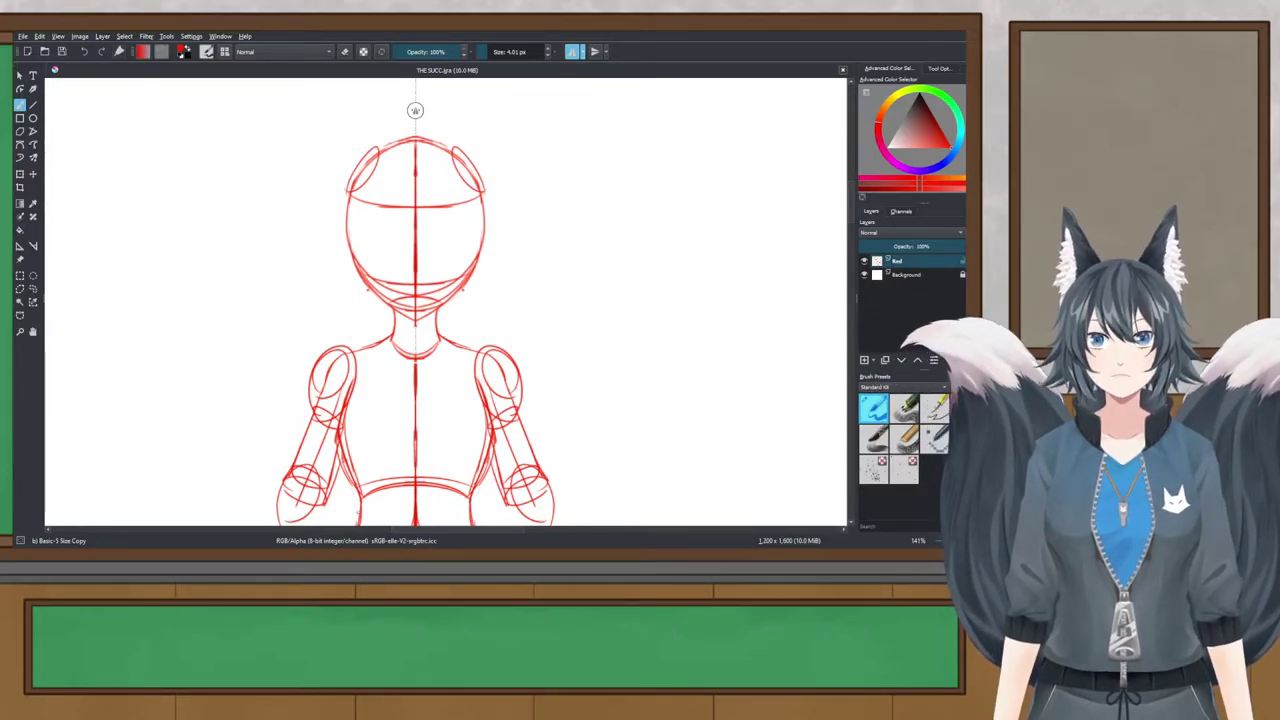
Step: Draw mirrored forearm centre lines slanting outward from the elbows and a circle for each hand, undoing a rejected line
left_click_drag(358, 513, 327, 210)
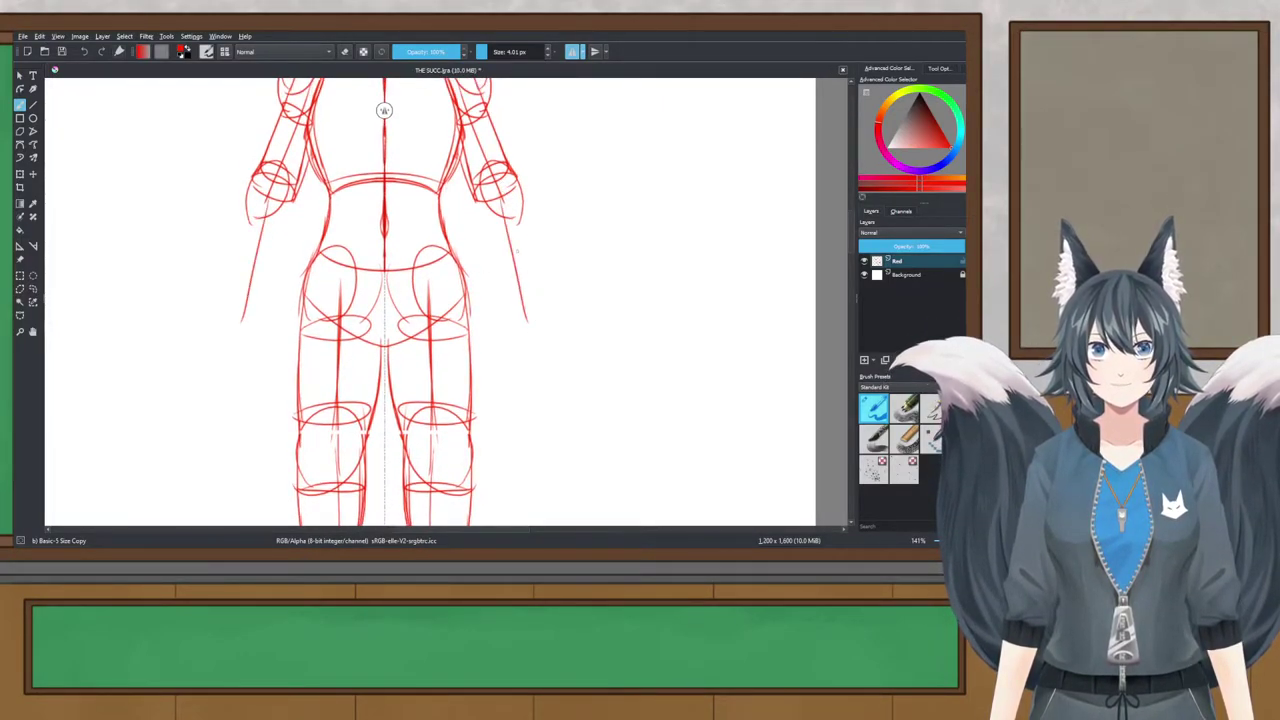
left_click_drag(265, 196, 232, 310)
left_click_drag(516, 218, 560, 338)
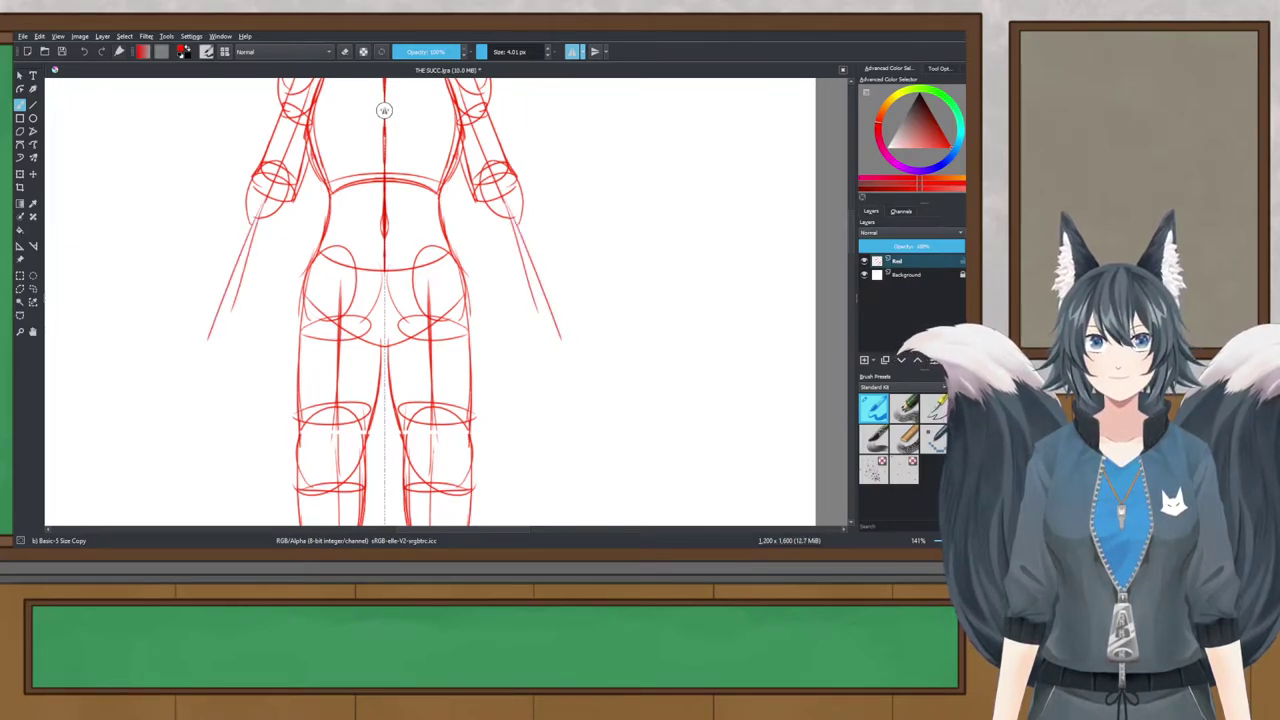
key("ctrl+z")
left_click_drag(517, 232, 538, 305)
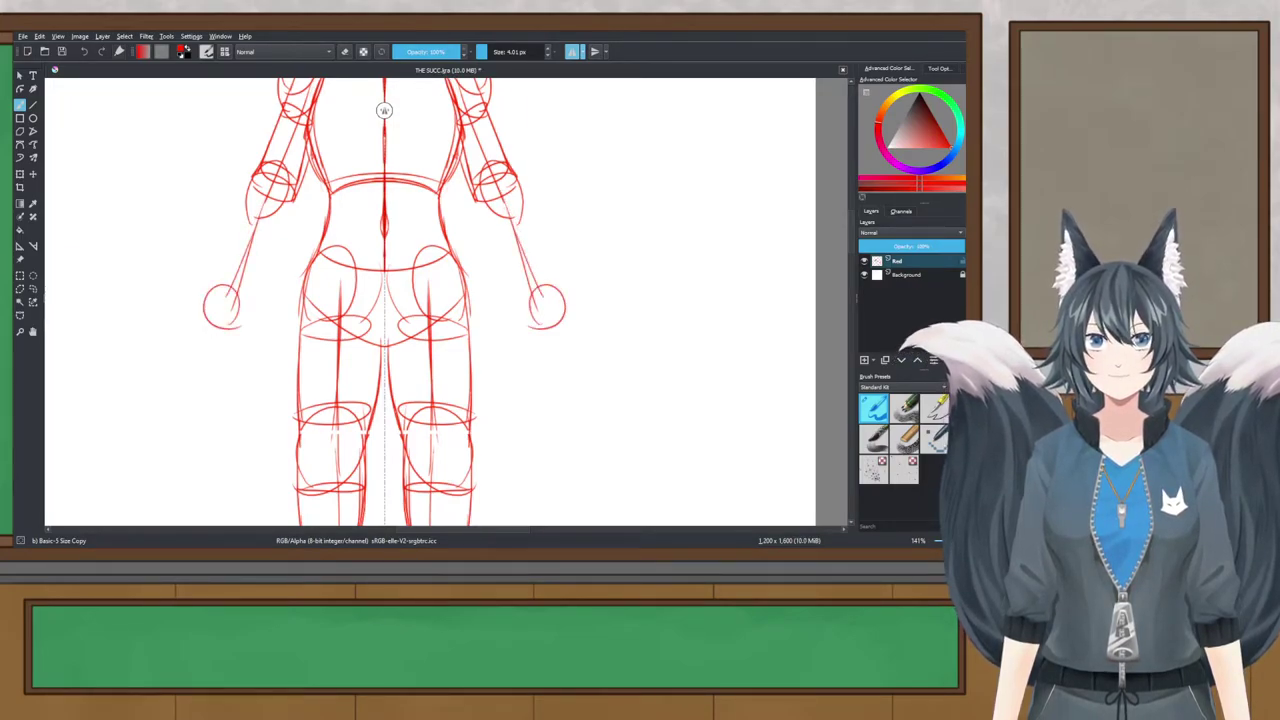
Step: Add mirrored cross-section curves below the elbows and at the wrists, connect them with forearm outlines, and save the document
left_click_drag(484, 219, 503, 211)
left_click_drag(518, 290, 514, 292)
left_click_drag(477, 198, 518, 286)
key("ctrl+z")
left_click_drag(479, 205, 538, 311)
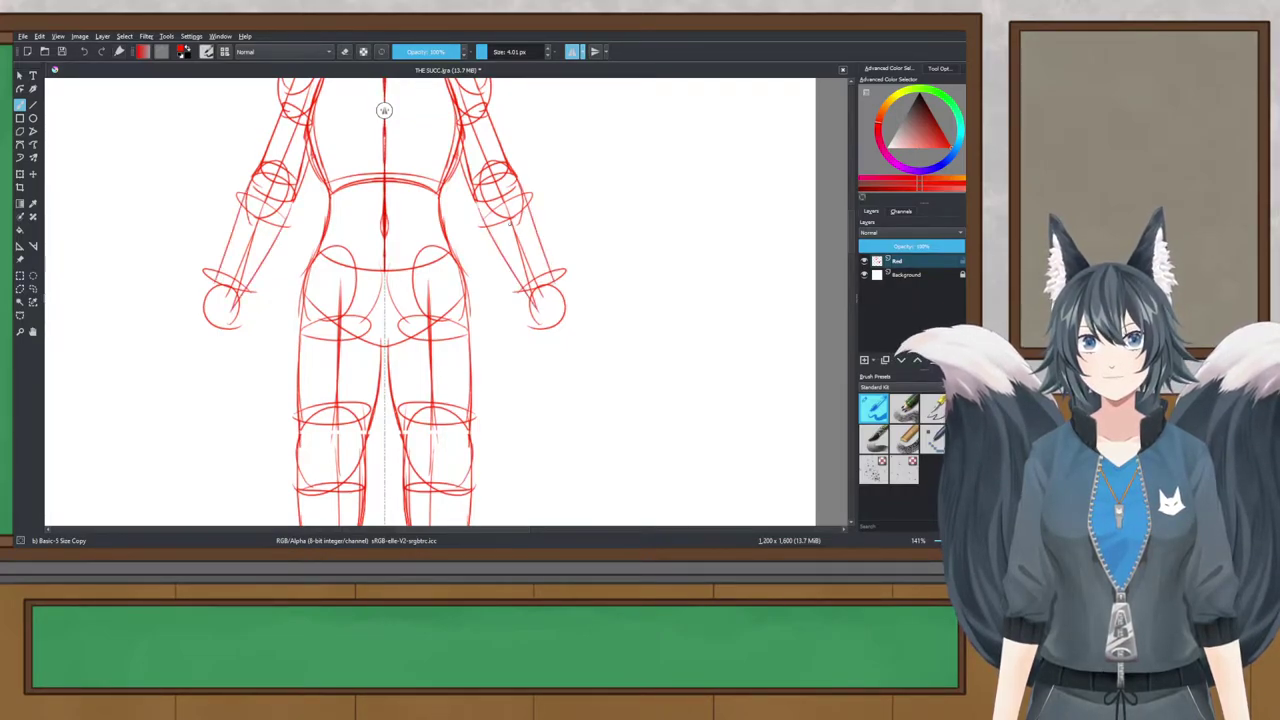
key("ctrl+s")
Step: Rework the mirrored hand circles below the wrists into wider rounded shapes, undoing a rejected stroke, and save the document
scroll(510, 278, "down", 2)
left_click_drag(510, 278, 513, 345)
scroll(503, 279, "up", 2)
scroll(510, 350, "down", 1)
left_click_drag(550, 490, 518, 354)
scroll(519, 354, "up", 2)
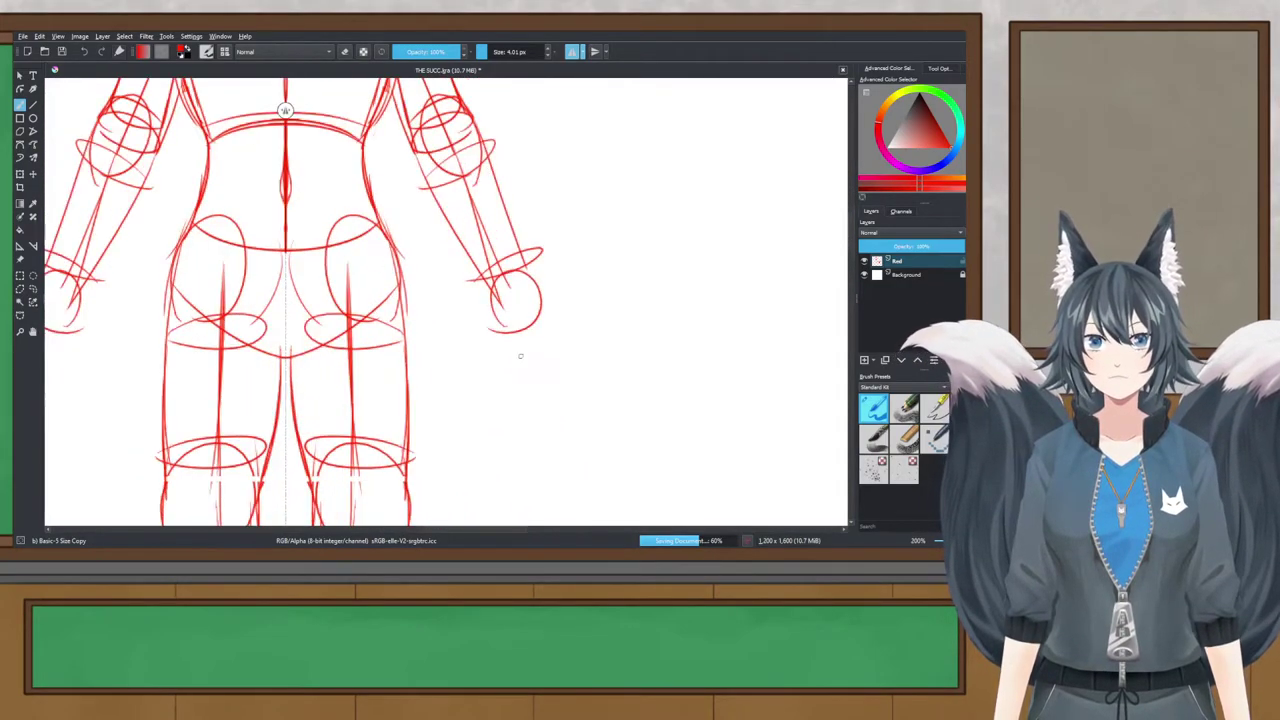
mouse_move(518, 275)
left_mouse_down()
mouse_move(510, 307)
mouse_move(537, 297)
mouse_move(503, 328)
left_mouse_up()
key("ctrl+z")
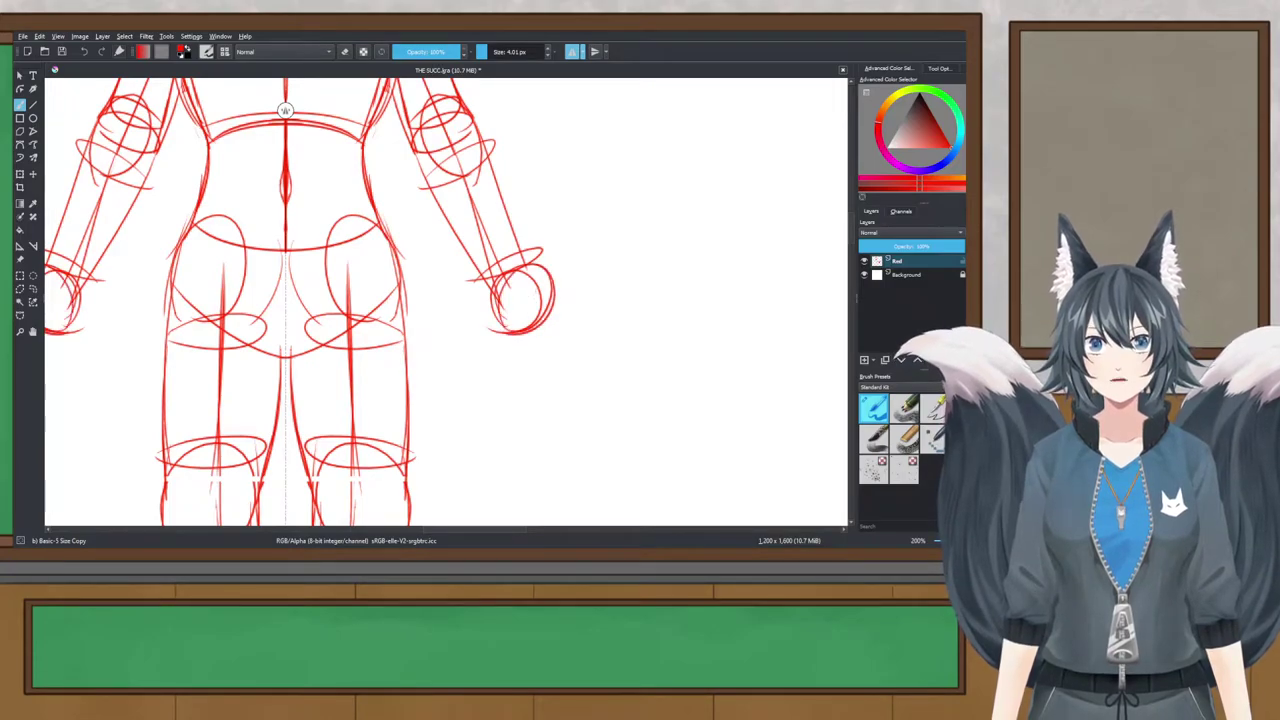
key("ctrl+s")
Step: Sketch trial mirrored curves above the head's side ovals, surrounded by short pointed ovals radiating outward
scroll(580, 300, "down", 5)
scroll(543, 150, "up", 3)
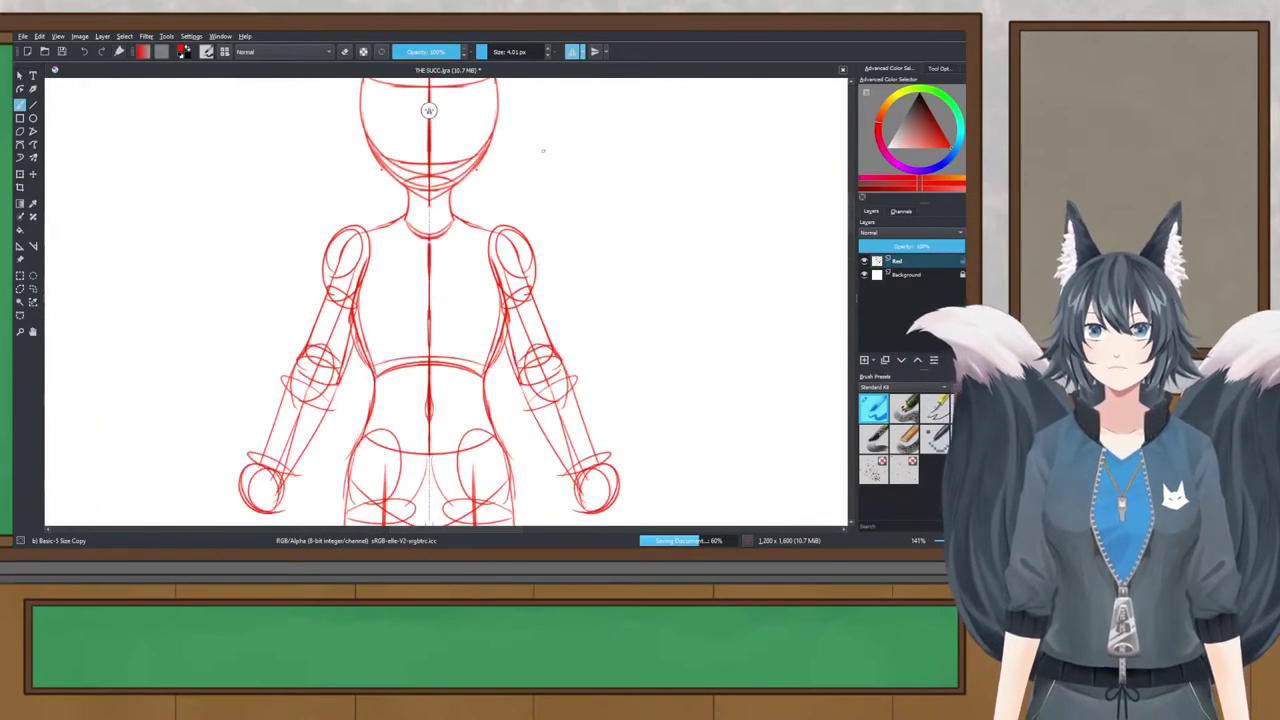
left_click_drag(543, 151, 557, 226)
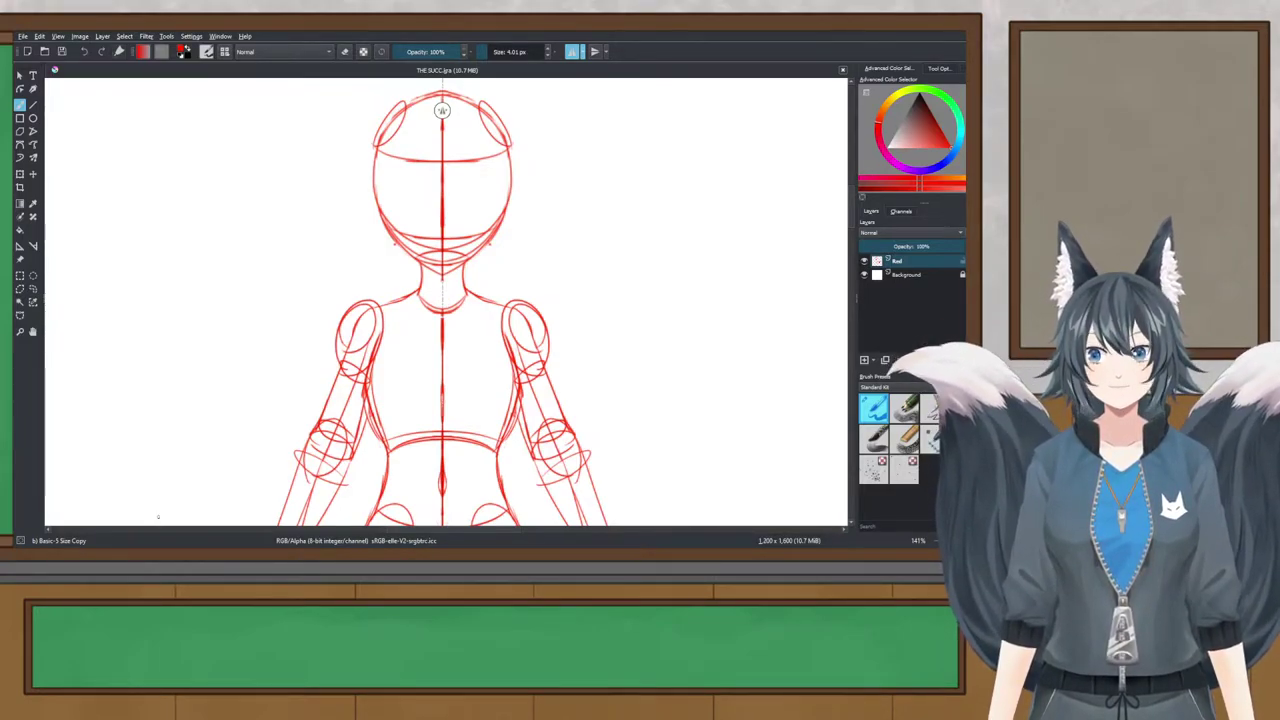
left_click_drag(305, 283, 321, 486)
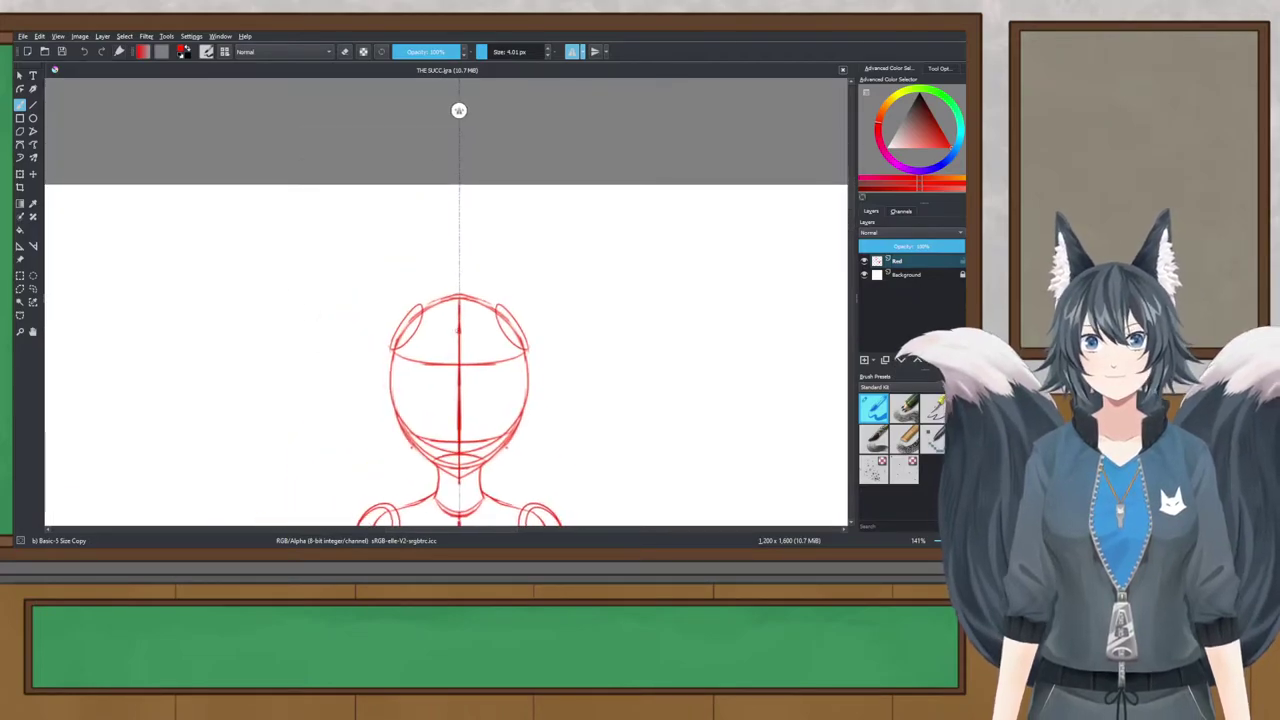
scroll(467, 325, "up", 2)
scroll(467, 325, "up", 2)
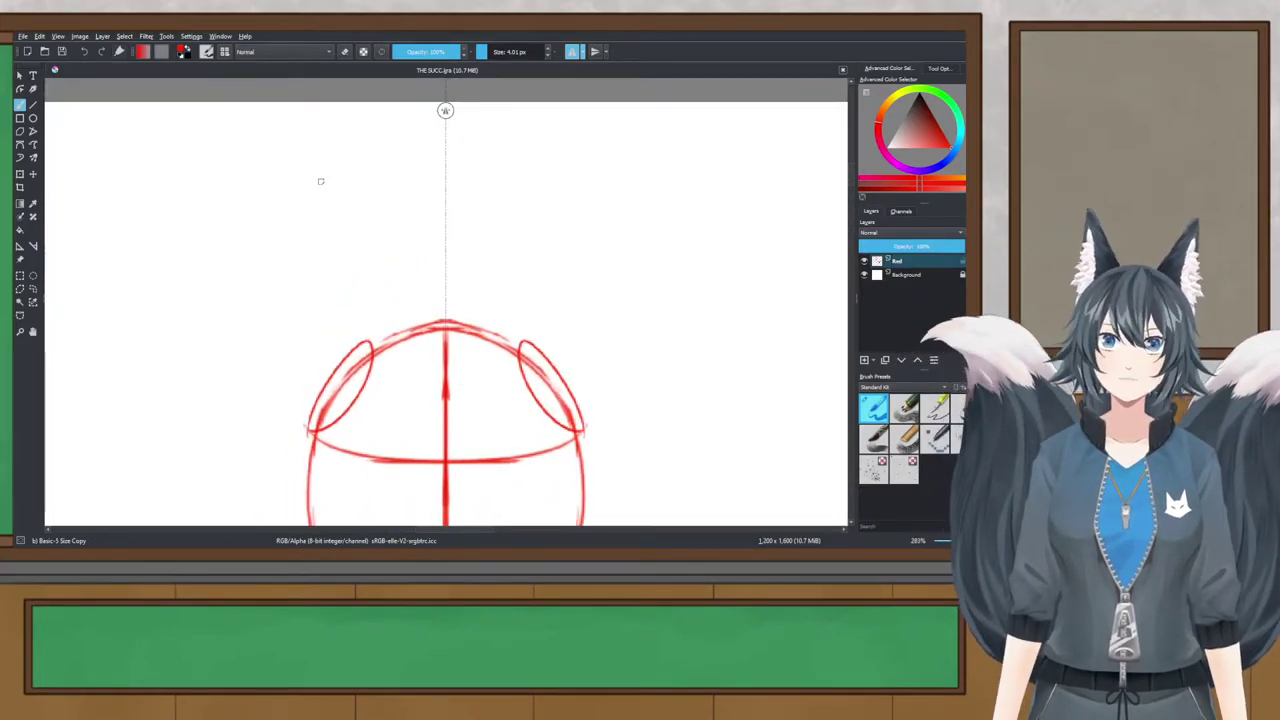
mouse_move(346, 163)
left_mouse_down()
mouse_move(336, 210)
mouse_move(318, 180)
mouse_move(317, 297)
mouse_move(254, 294)
left_mouse_up()
left_click_drag(274, 338, 287, 395)
left_click_drag(380, 182, 364, 341)
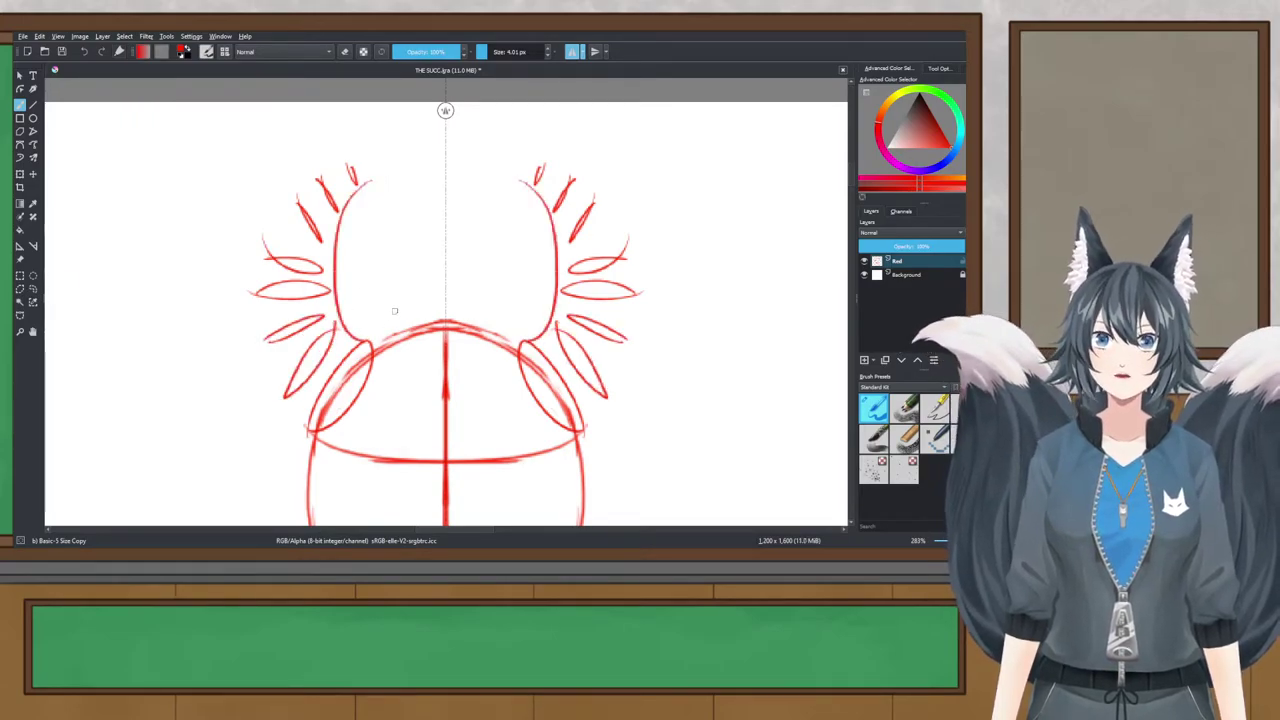
Step: Try longer outer strokes around the radiating head shapes, and undo the whole trial back to the bare head
mouse_move(356, 158)
left_mouse_down()
mouse_move(265, 255)
mouse_move(287, 398)
left_mouse_up()
key("ctrl+z")
left_click_drag(355, 158, 322, 408)
key("ctrl+z")
key("ctrl+z")
key("ctrl+z")
key("ctrl+z")
key("ctrl+z")
key("ctrl+z")
key("ctrl+z")
key("ctrl+z")
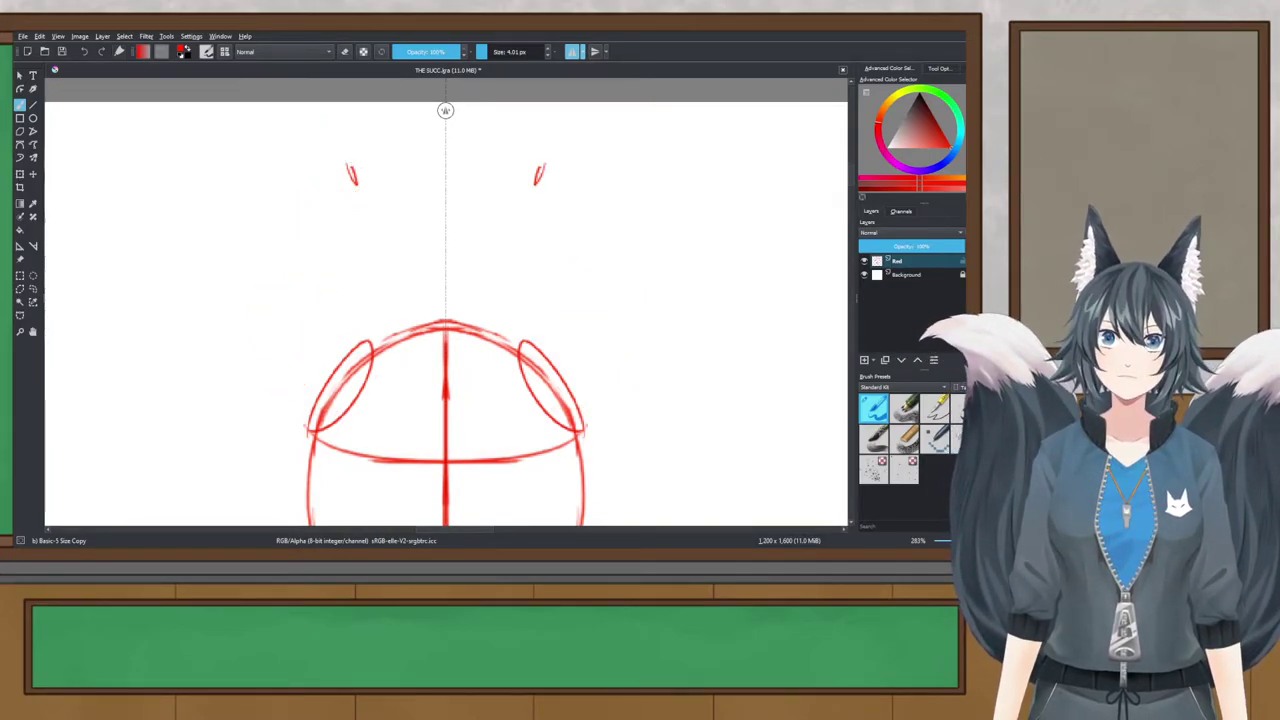
key("ctrl+z")
Step: Try a pair of thick mirrored horns curving outward and up from the head's side ovals, and undo them
mouse_move(360, 346)
left_mouse_down()
mouse_move(387, 207)
mouse_move(244, 249)
mouse_move(235, 283)
mouse_move(314, 411)
left_mouse_up()
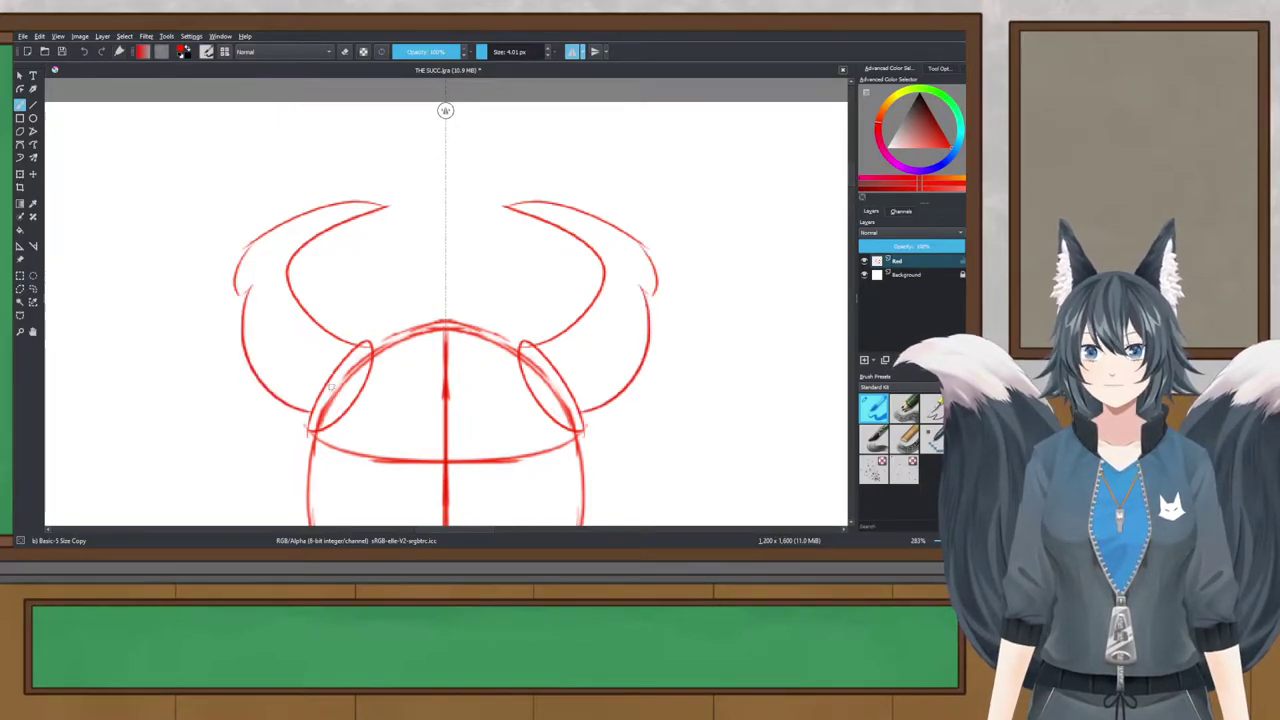
key("ctrl+z")
key("ctrl+z")
key("ctrl+z")
key("ctrl+z")
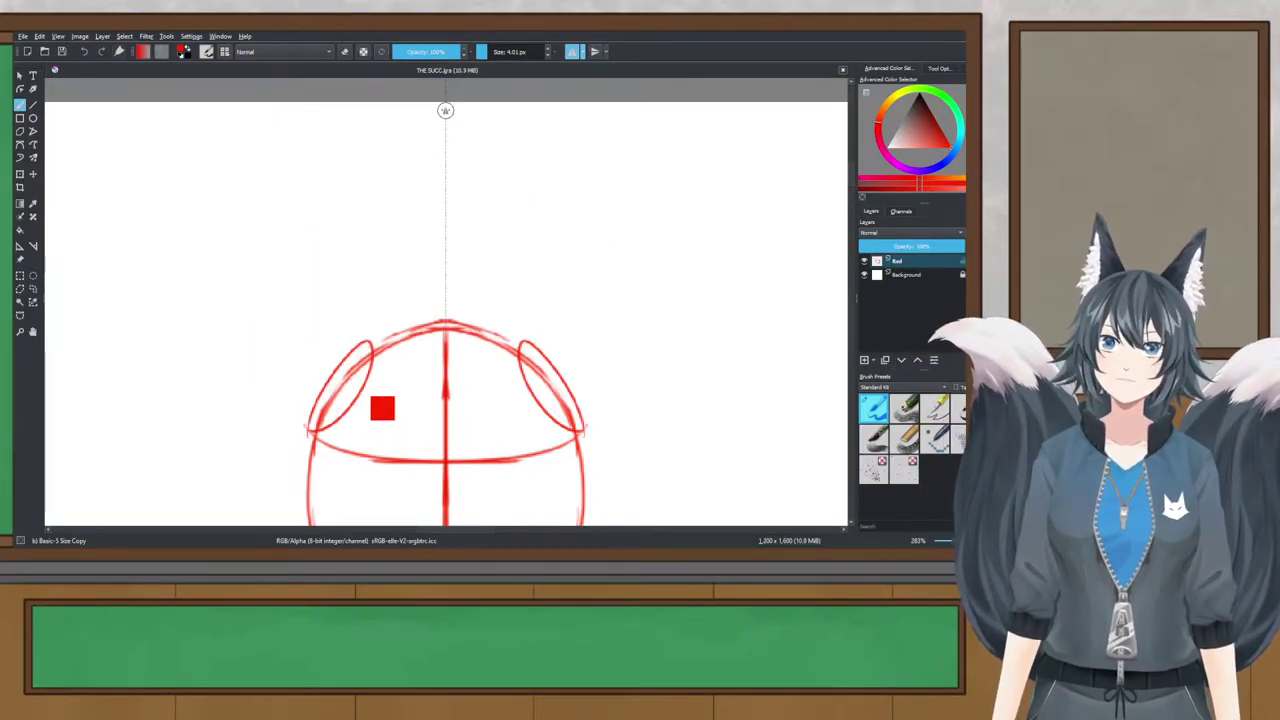
Step: Try an extra mirrored curve that widens the hands outward, and undo it
scroll(362, 367, "down", 2)
left_click_drag(348, 250, 374, 69)
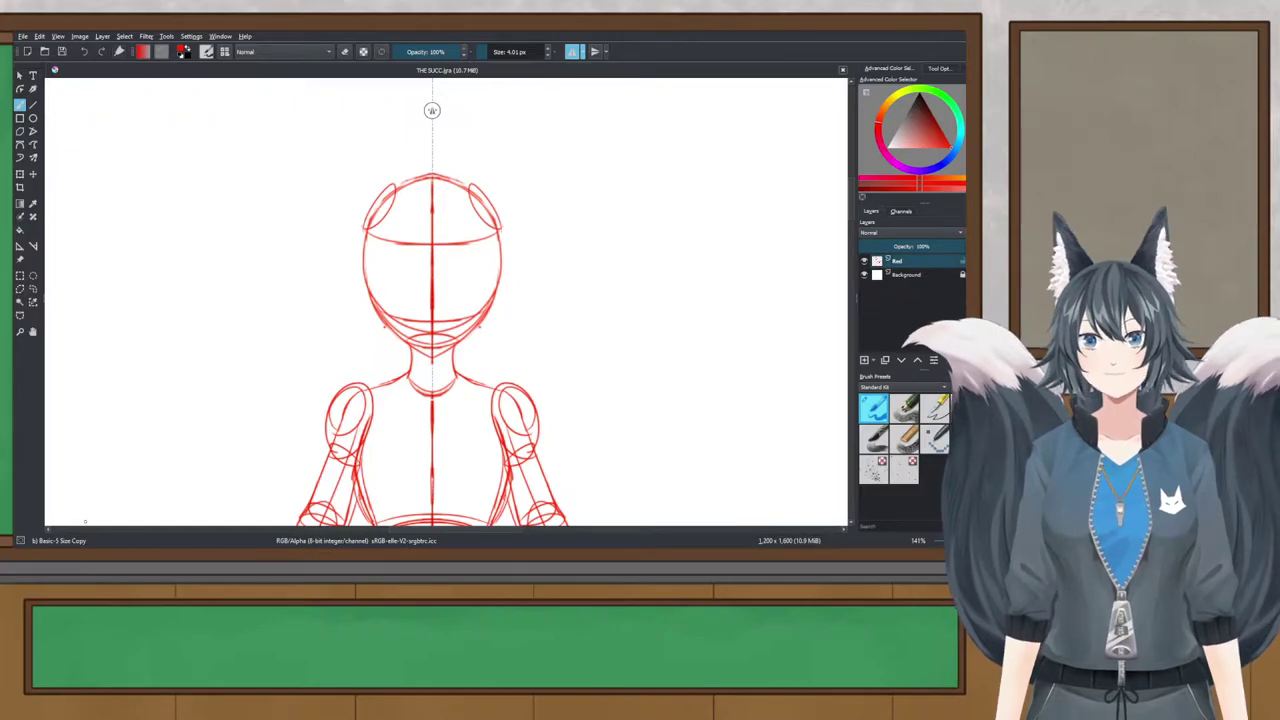
scroll(470, 440, "down", 1)
left_click_drag(470, 440, 464, 237)
left_click_drag(532, 453, 509, 268)
scroll(486, 207, "up", 1)
scroll(509, 267, "up", 1)
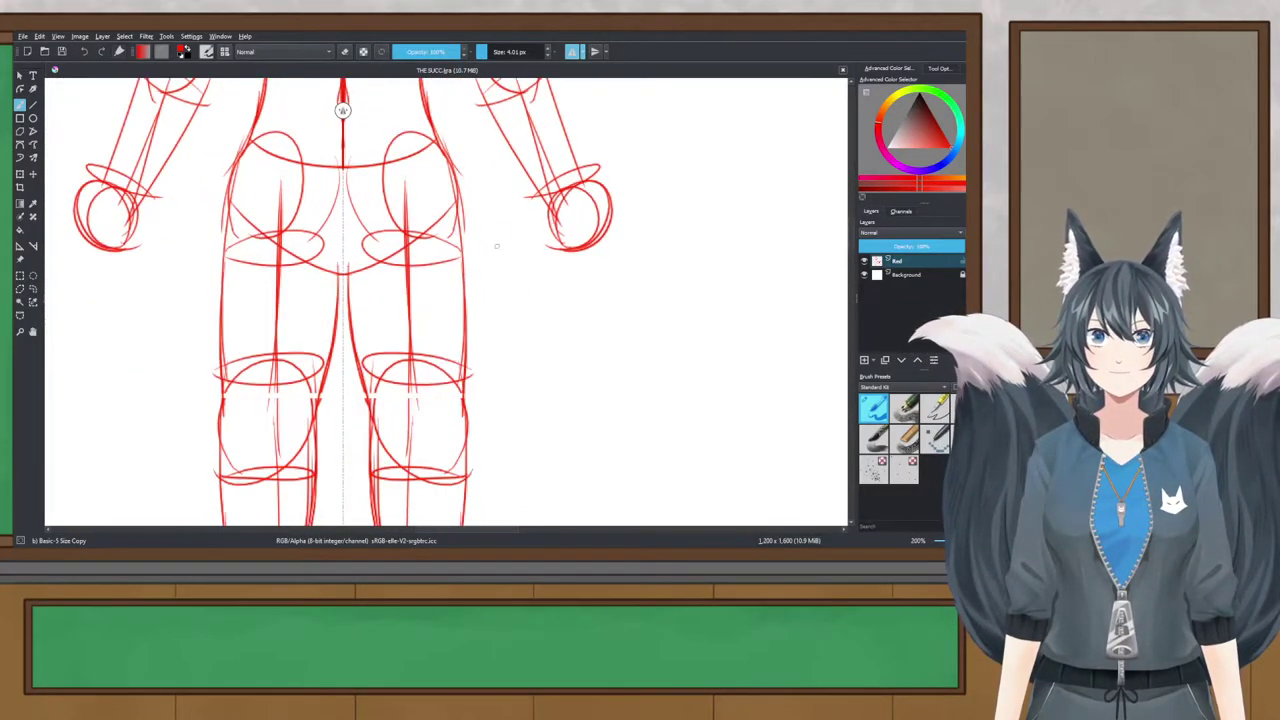
mouse_move(562, 233)
left_mouse_down()
mouse_move(567, 254)
mouse_move(556, 192)
mouse_move(570, 184)
left_mouse_up()
key("ctrl+z")
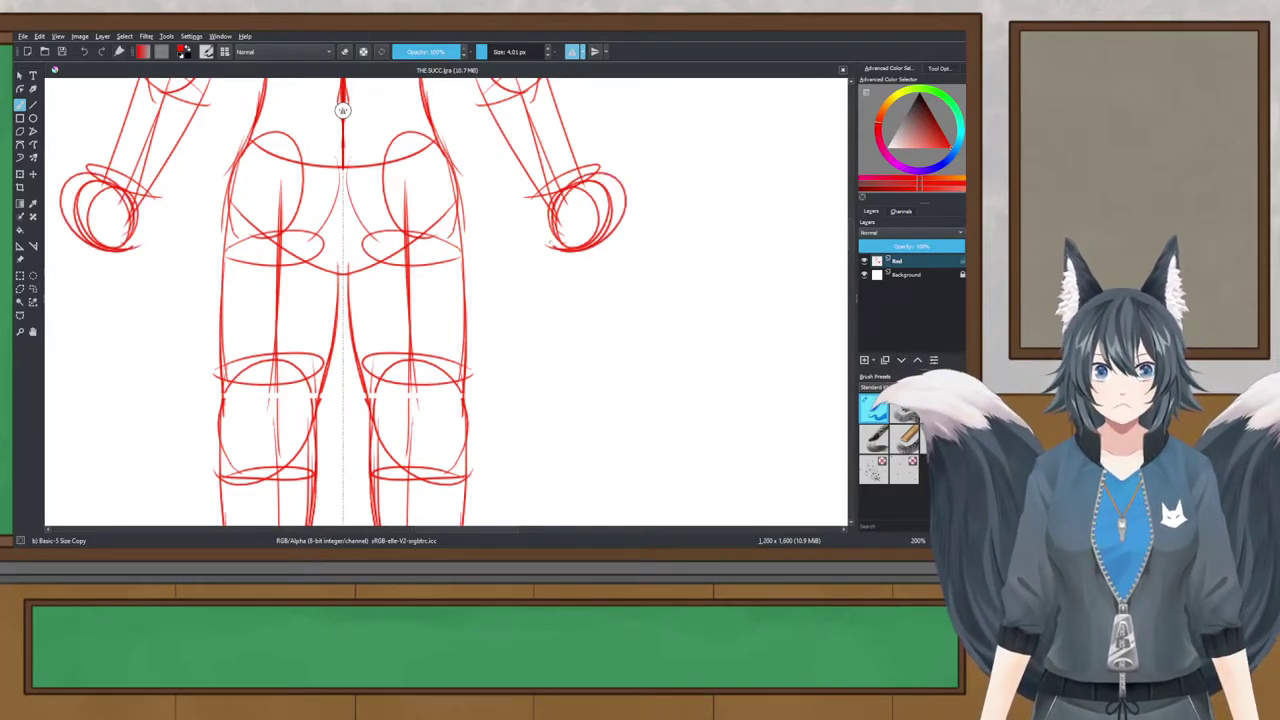
key("ctrl+z")
Step: Try alternative mirrored strokes around the hand circles and a hooked curve below them, undoing each one
left_click_drag(554, 240, 580, 187)
key("ctrl+z")
mouse_move(568, 244)
left_mouse_down()
mouse_move(602, 212)
mouse_move(589, 182)
mouse_move(552, 228)
left_mouse_up()
key("ctrl+z")
key("ctrl+z")
mouse_move(585, 188)
left_mouse_down()
mouse_move(599, 180)
mouse_move(545, 215)
mouse_move(603, 197)
mouse_move(545, 245)
mouse_move(599, 276)
left_mouse_up()
key("ctrl+z")
key("ctrl+z")
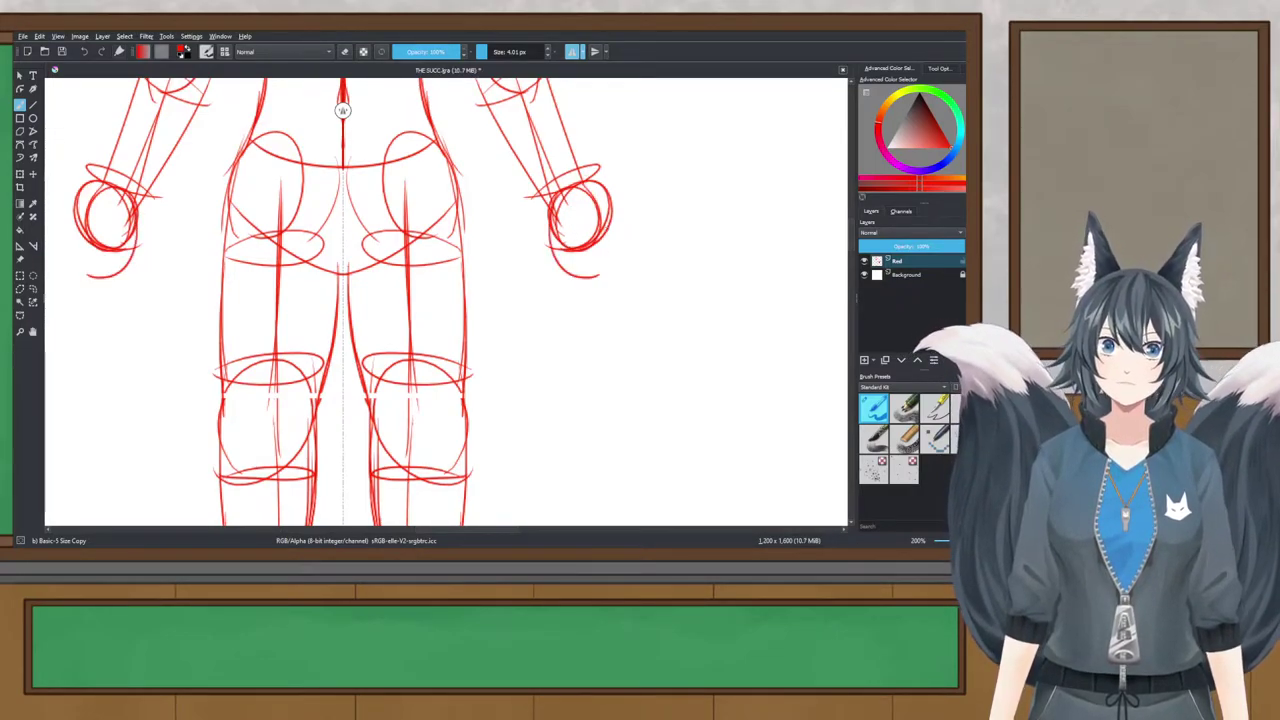
key("ctrl+z")
Step: Extend the mirrored hand outlines slightly outward and downward, undoing a rejected stroke, and save the document
left_click_drag(598, 190, 602, 240)
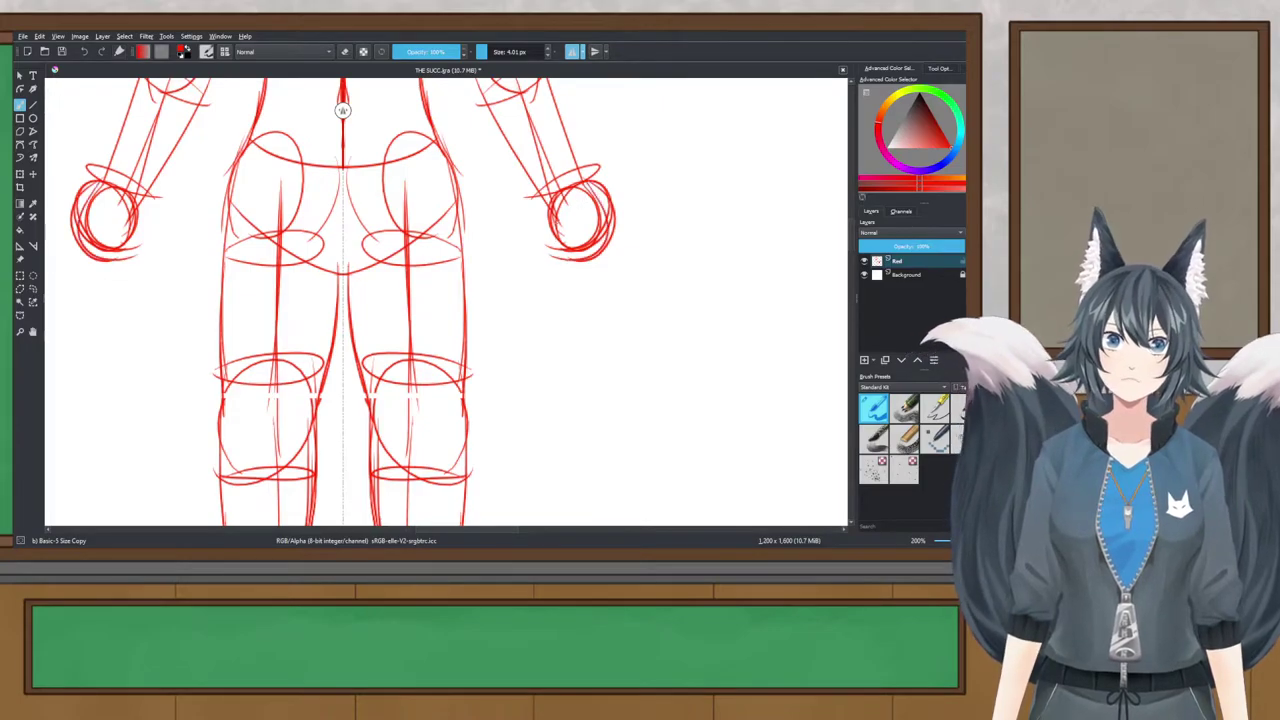
key("ctrl+z")
left_click_drag(553, 206, 596, 259)
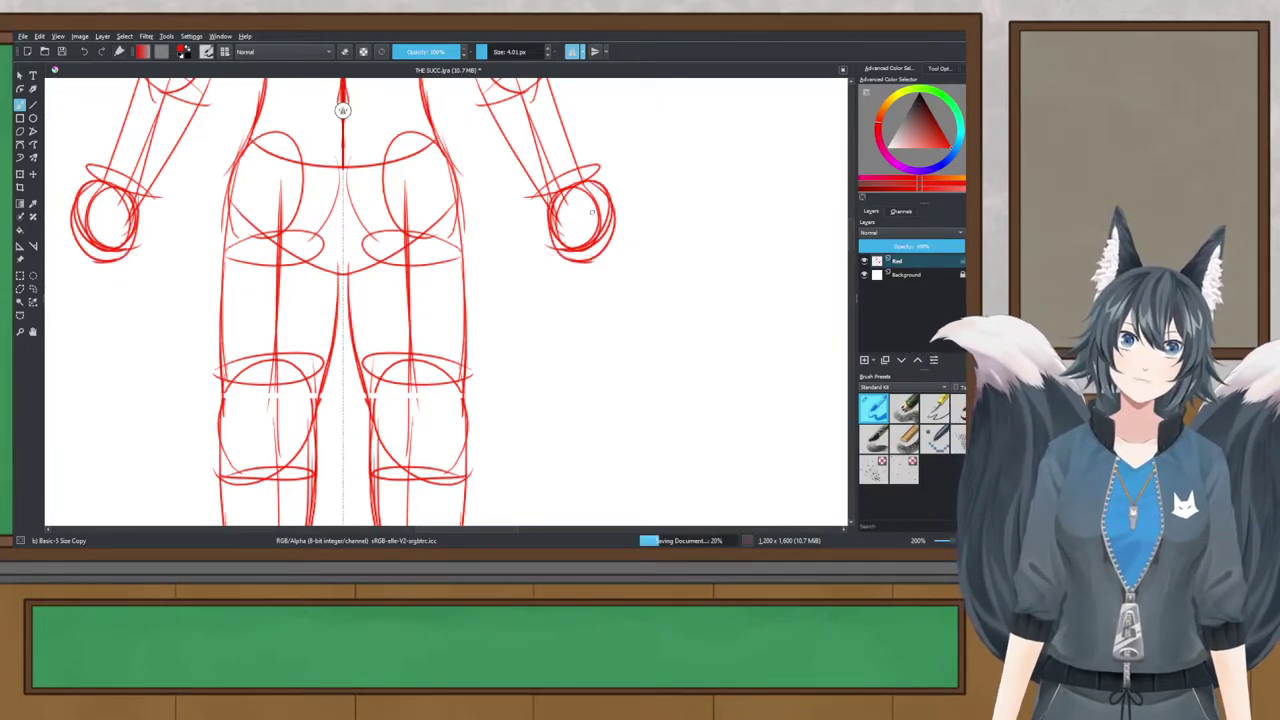
key("ctrl+s")
Step: Examine the full body construction beside the reference images, including the feet
scroll(592, 212, "down", 1)
left_click_drag(592, 212, 605, 368)
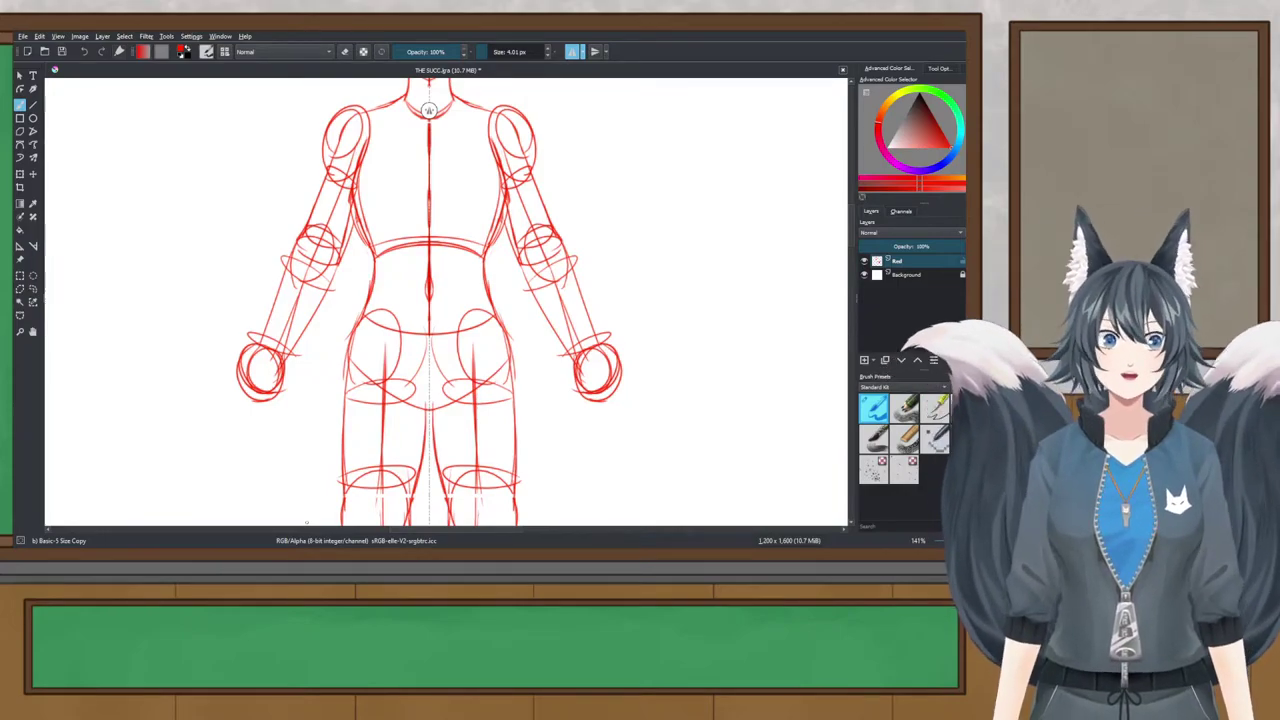
scroll(450, 110, "down", 3)
left_click_drag(555, 357, 469, 368)
scroll(415, 326, "down", 2)
left_click_drag(415, 326, 420, 275)
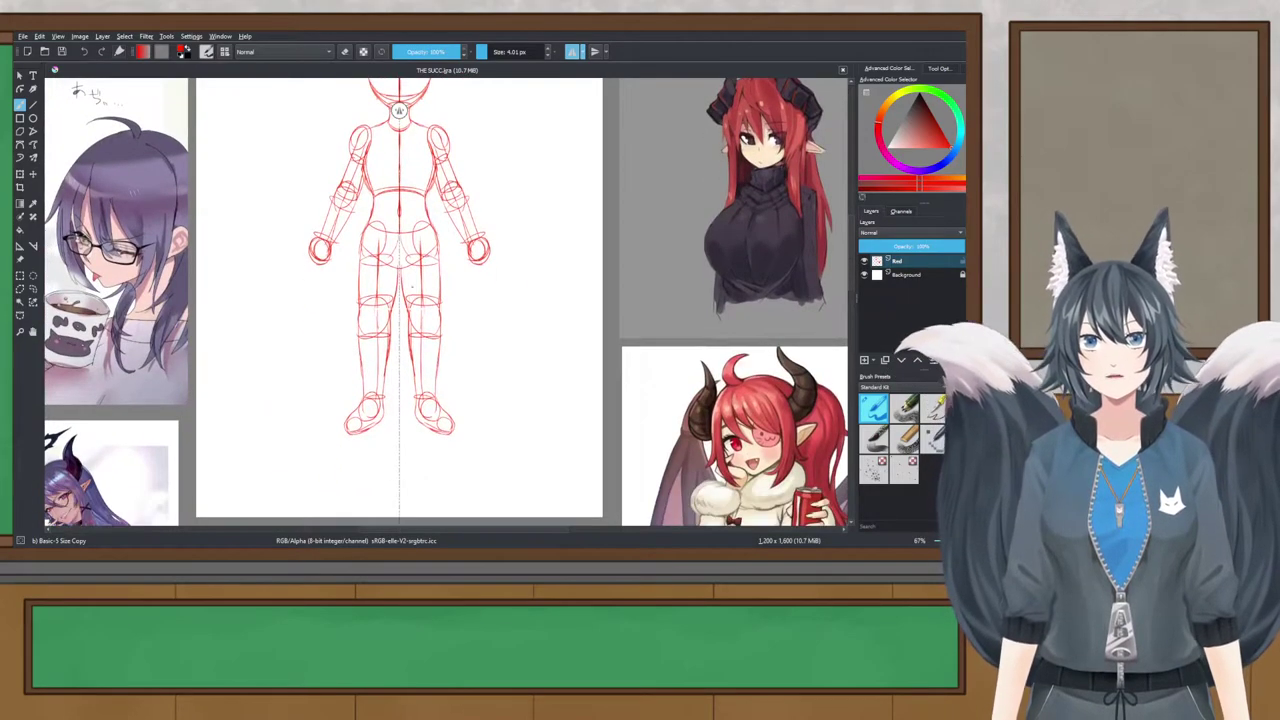
scroll(390, 414, "up", 2)
scroll(422, 430, "up", 1)
scroll(421, 430, "down", 2)
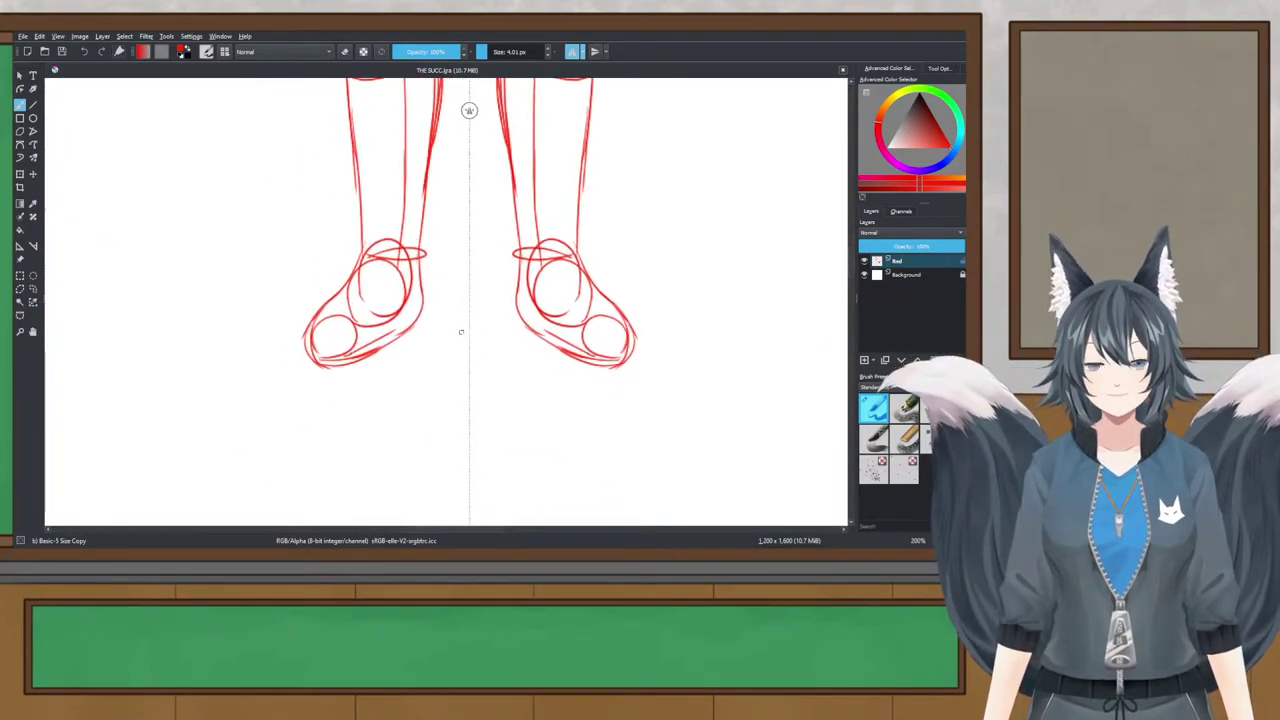
Step: Rework the mirrored foot outlines from the instep around the toes, undoing rejected strokes, and save the document
scroll(431, 349, "up", 2)
left_click_drag(334, 212, 274, 275)
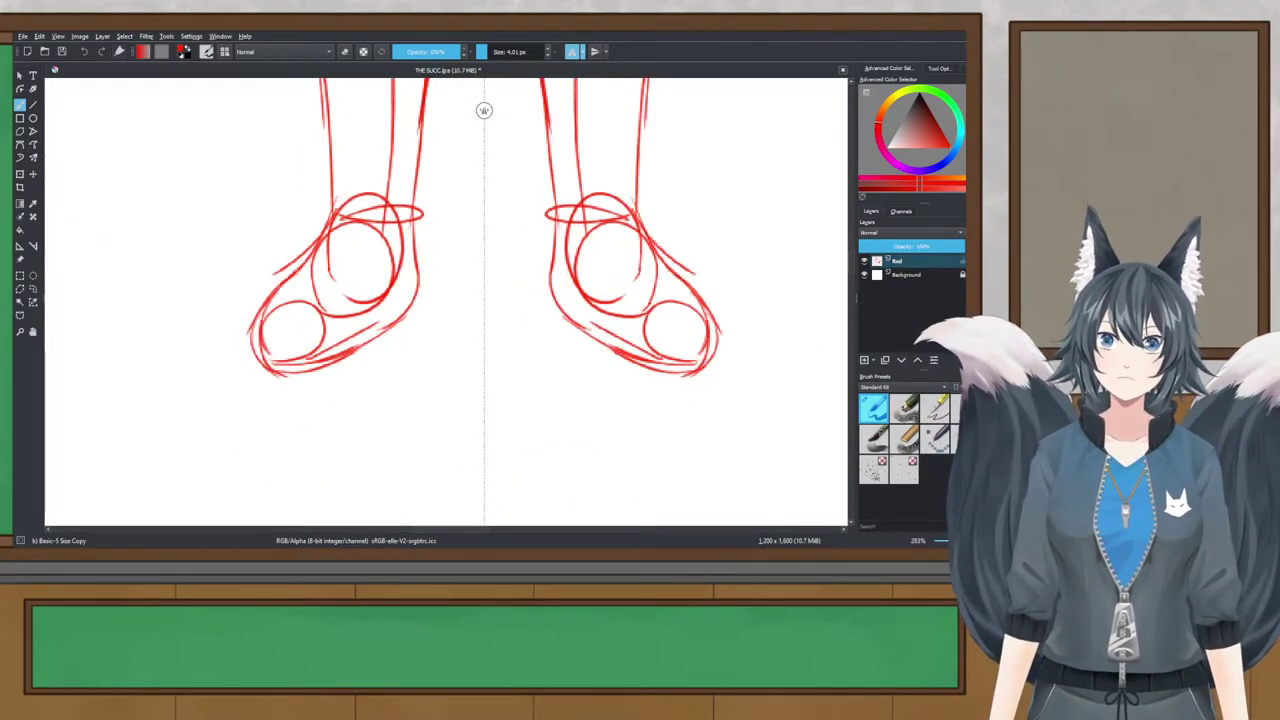
key("ctrl+z")
mouse_move(331, 217)
left_mouse_down()
mouse_move(279, 273)
mouse_move(259, 320)
left_mouse_up()
key("ctrl+z")
key("ctrl+z")
key("ctrl+z")
mouse_move(328, 217)
left_mouse_down()
mouse_move(264, 289)
mouse_move(267, 362)
left_mouse_up()
key("ctrl+z")
key("ctrl+z")
left_click_drag(307, 265, 248, 323)
mouse_move(279, 297)
left_mouse_down()
mouse_move(270, 380)
mouse_move(305, 376)
left_mouse_up()
key("ctrl+s")
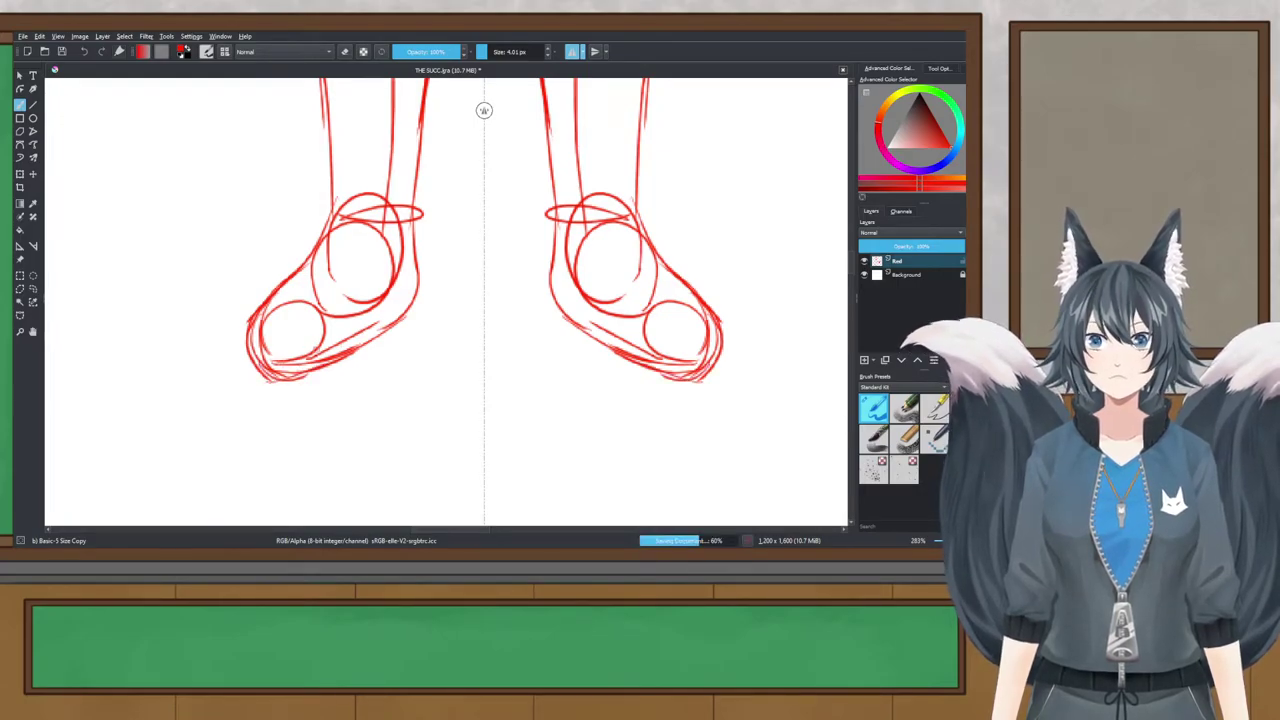
Step: Examine the proportions of the hips, thighs and lower legs against the rest of the figure
scroll(320, 442, "down", 3)
left_click_drag(317, 446, 291, 525)
scroll(280, 187, "up", 2)
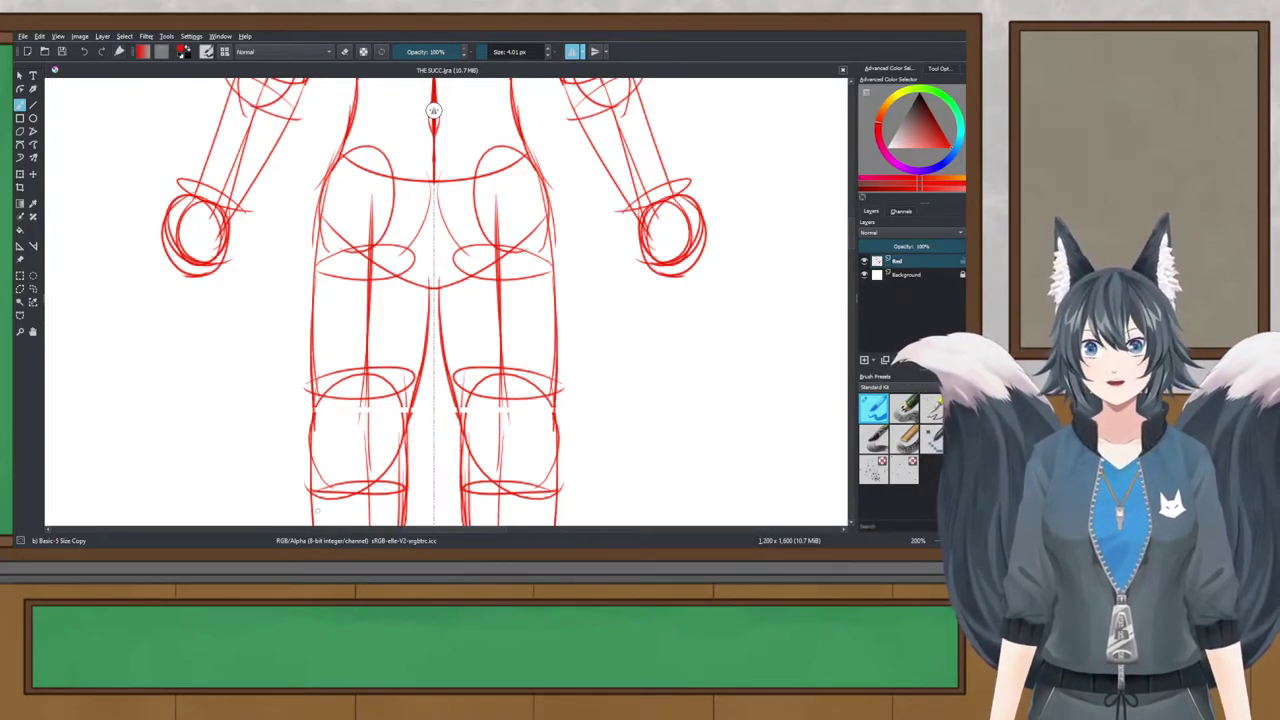
scroll(433, 110, "down", 2)
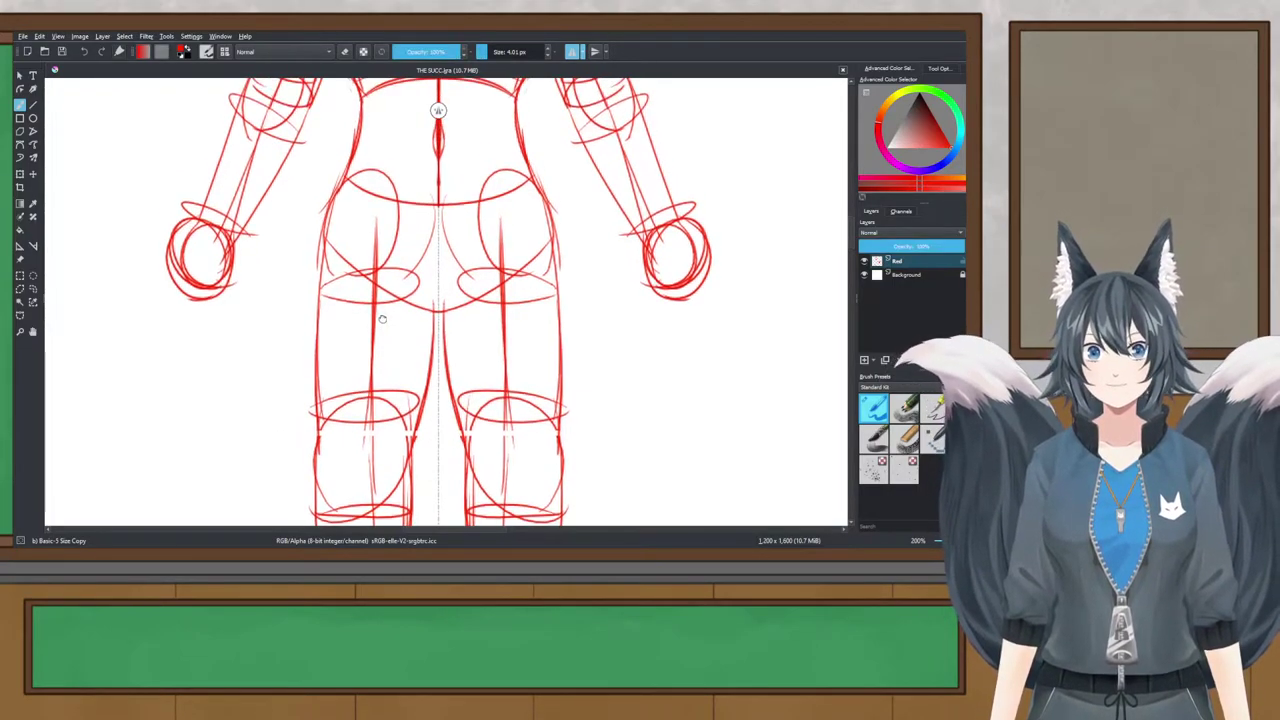
scroll(428, 110, "down", 3)
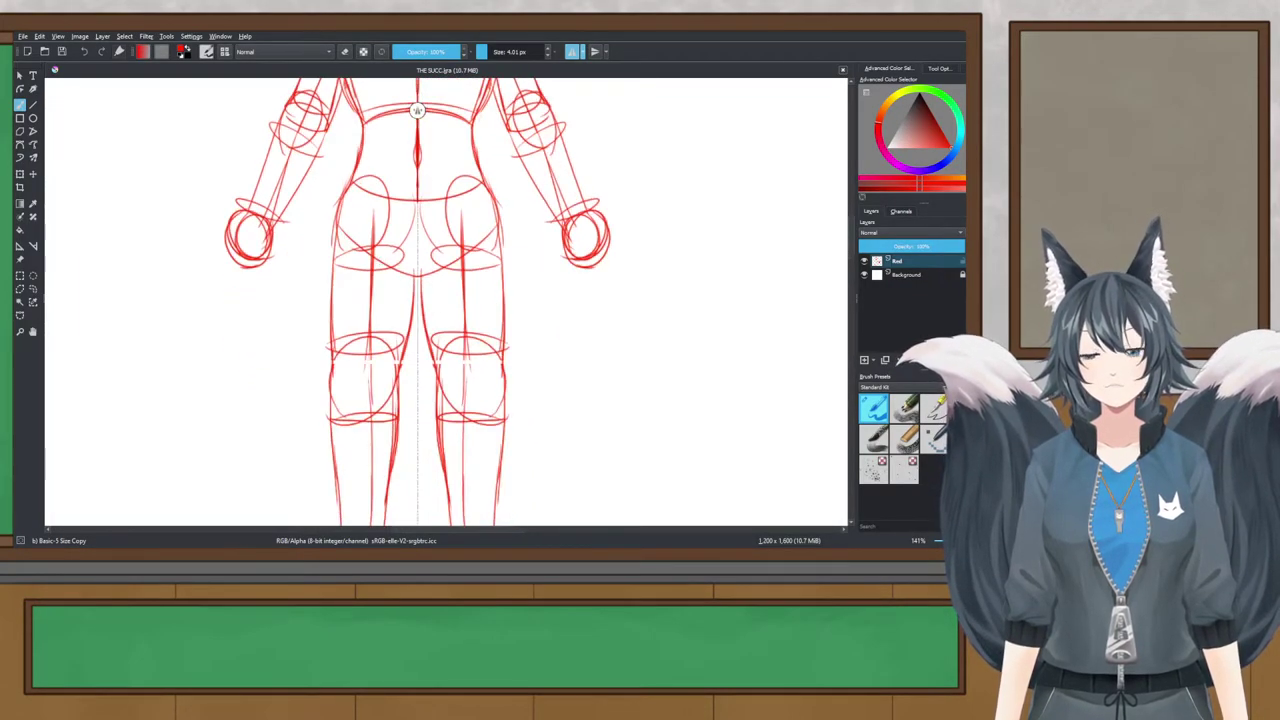
scroll(420, 110, "up", 1)
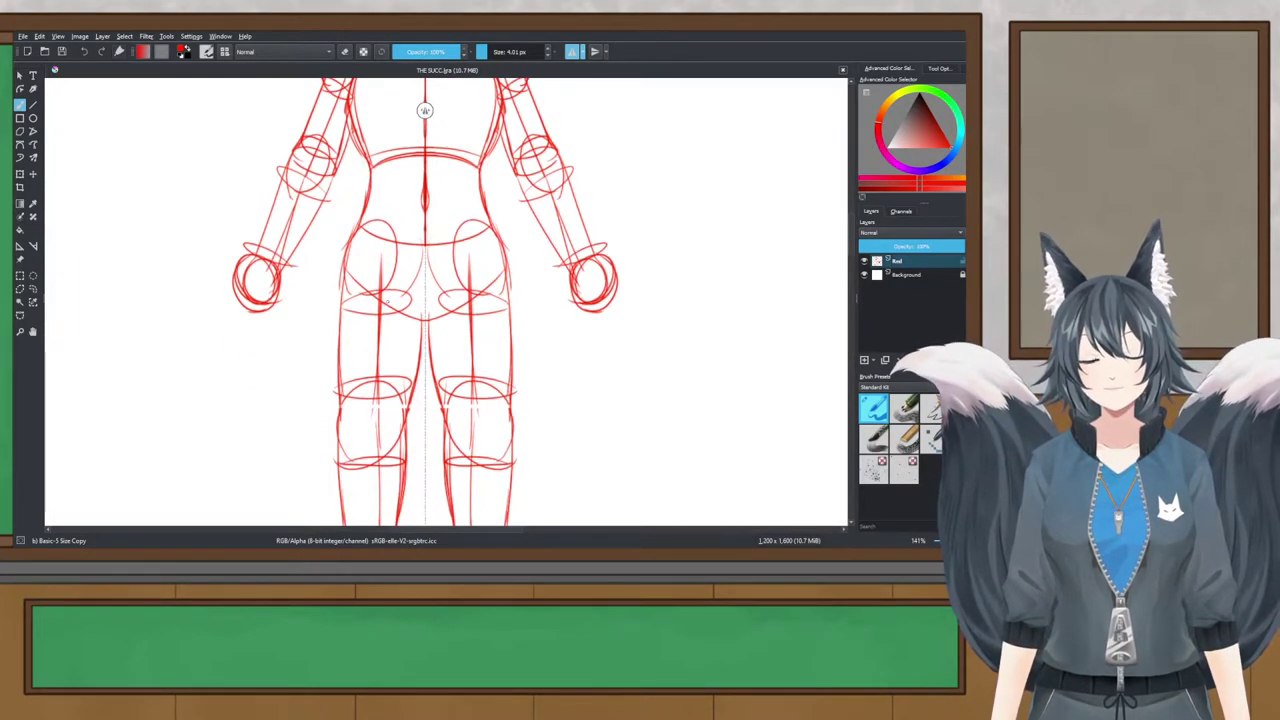
scroll(425, 110, "down", 2)
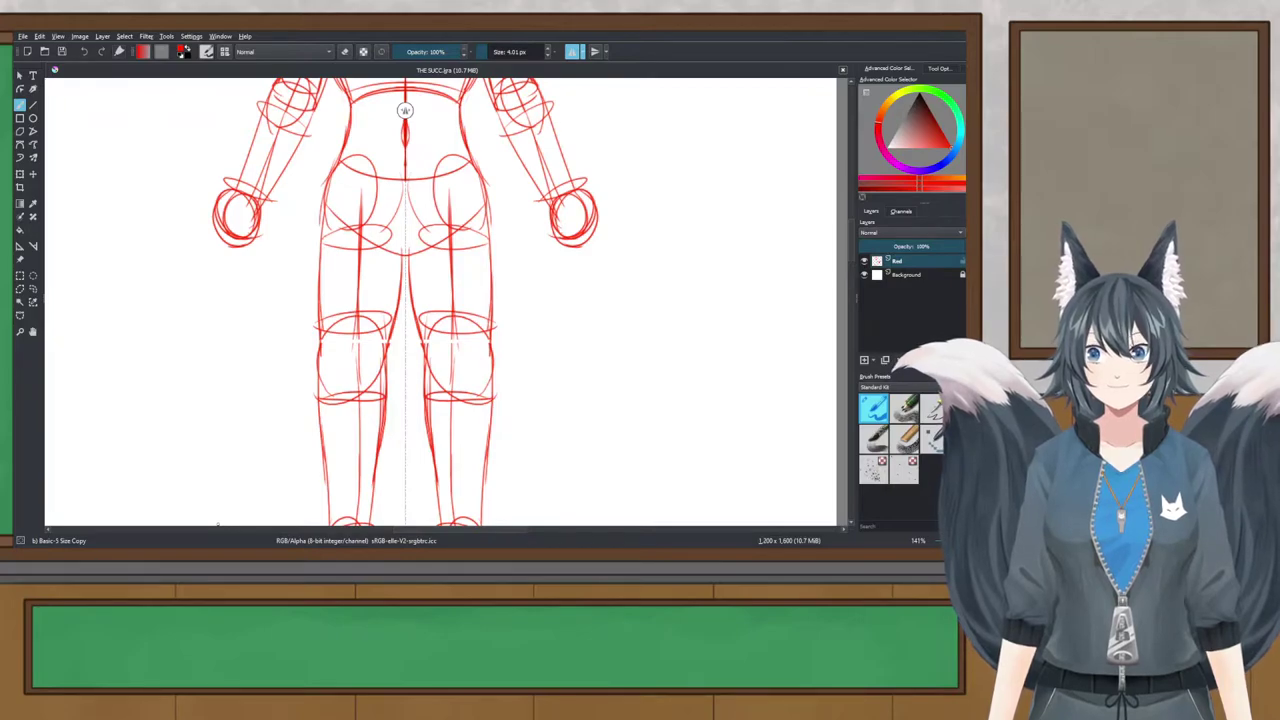
left_click_drag(391, 272, 420, 184)
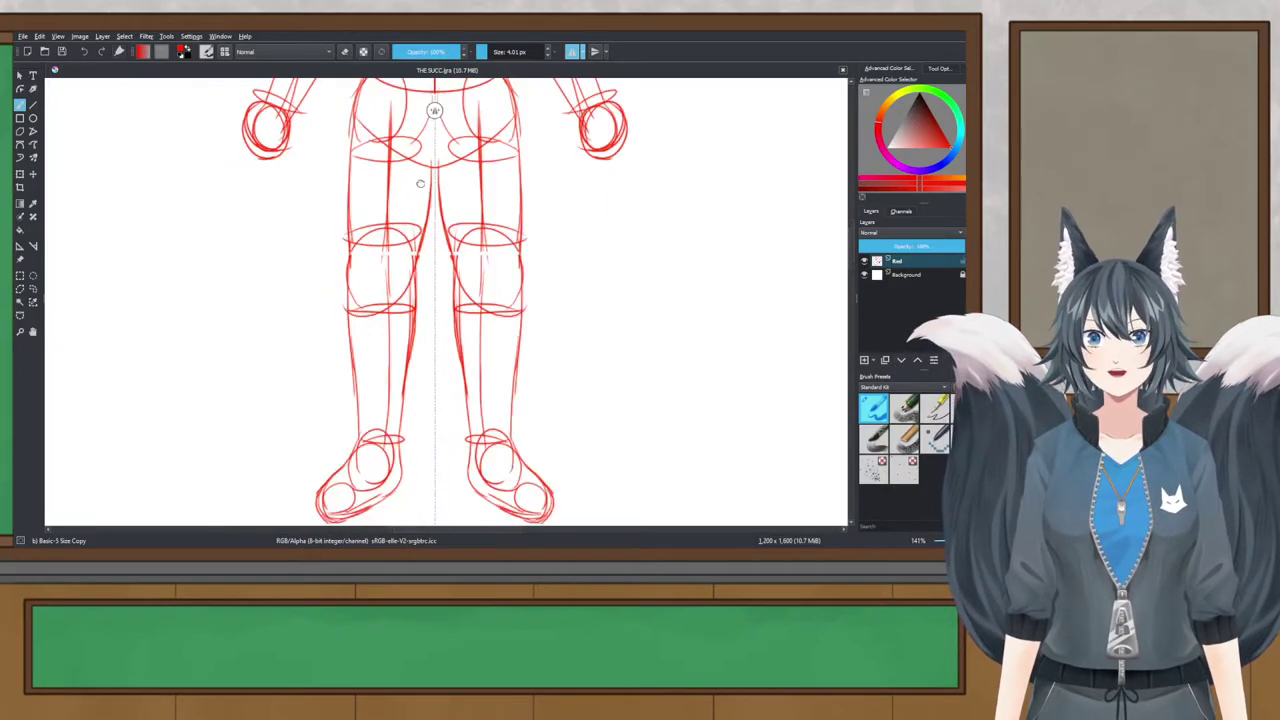
scroll(420, 183, "down", 4)
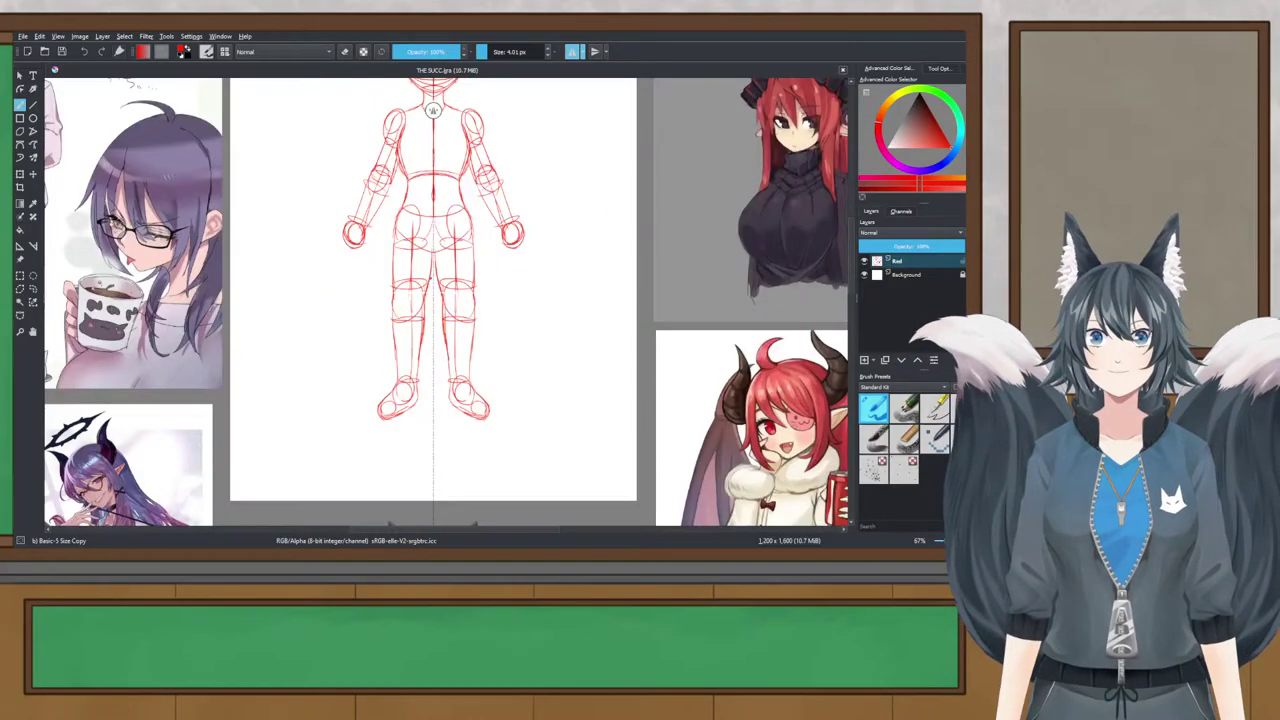
Step: Make a rectangular selection around both legs from the lower thighs down past the feet
scroll(460, 378, "up", 2)
left_click(20, 275)
left_click_drag(349, 226, 353, 280)
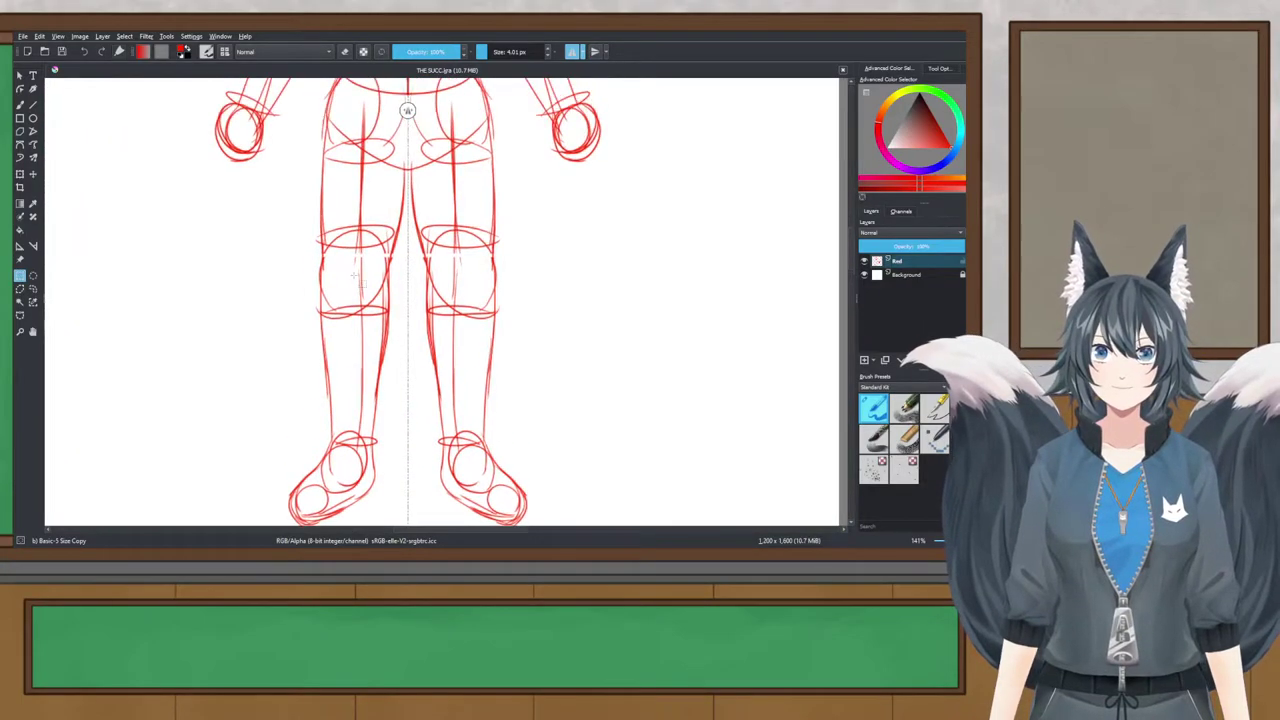
scroll(353, 280, "down", 1)
scroll(353, 279, "up", 2)
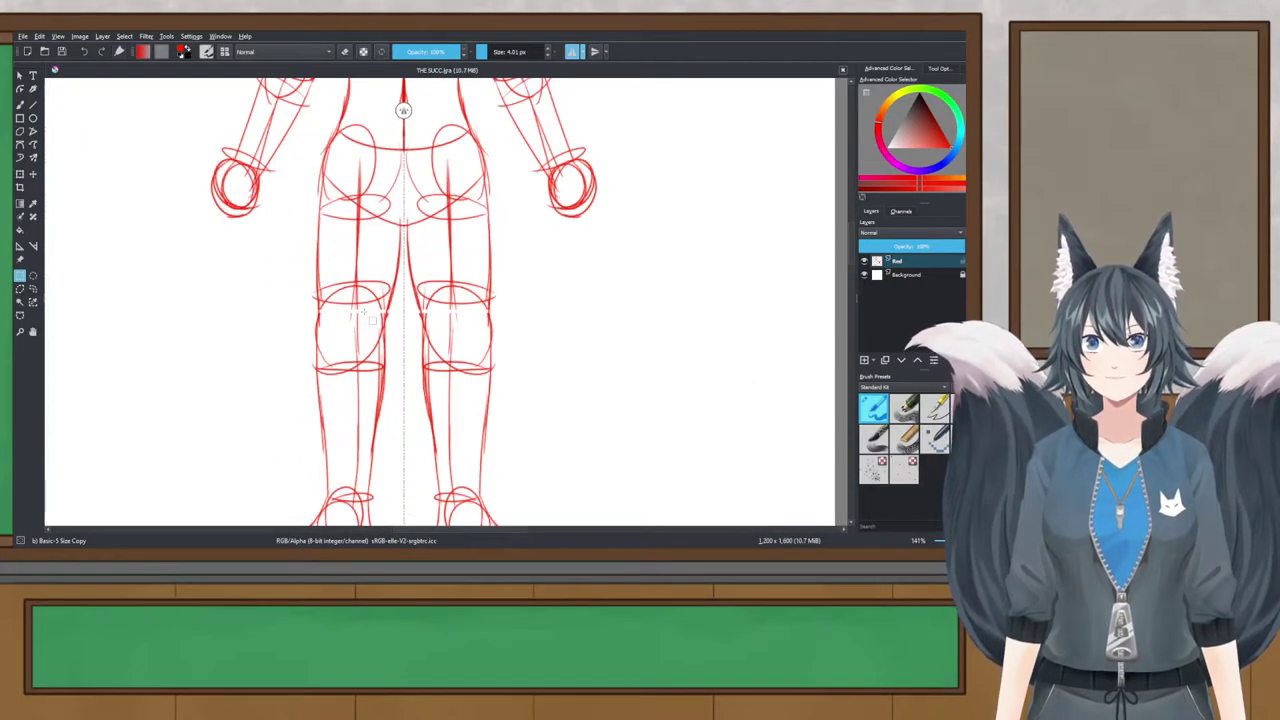
scroll(368, 316, "down", 4)
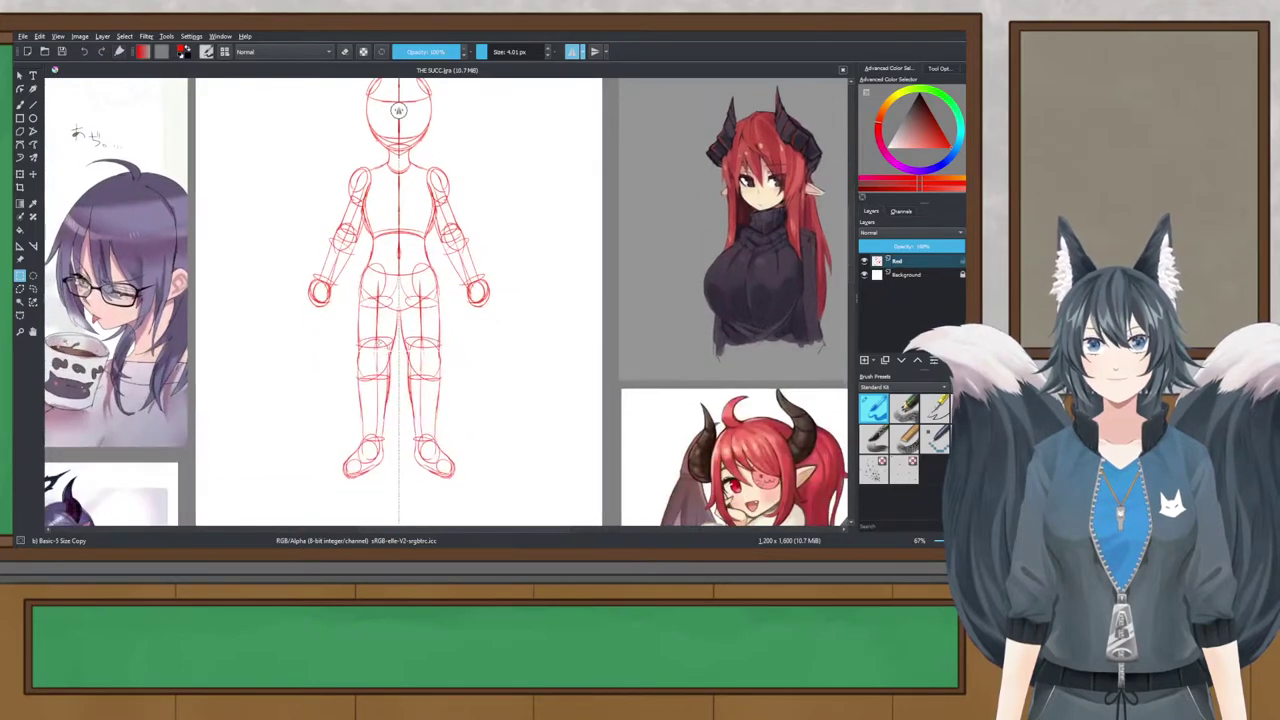
scroll(398, 110, "down", 1)
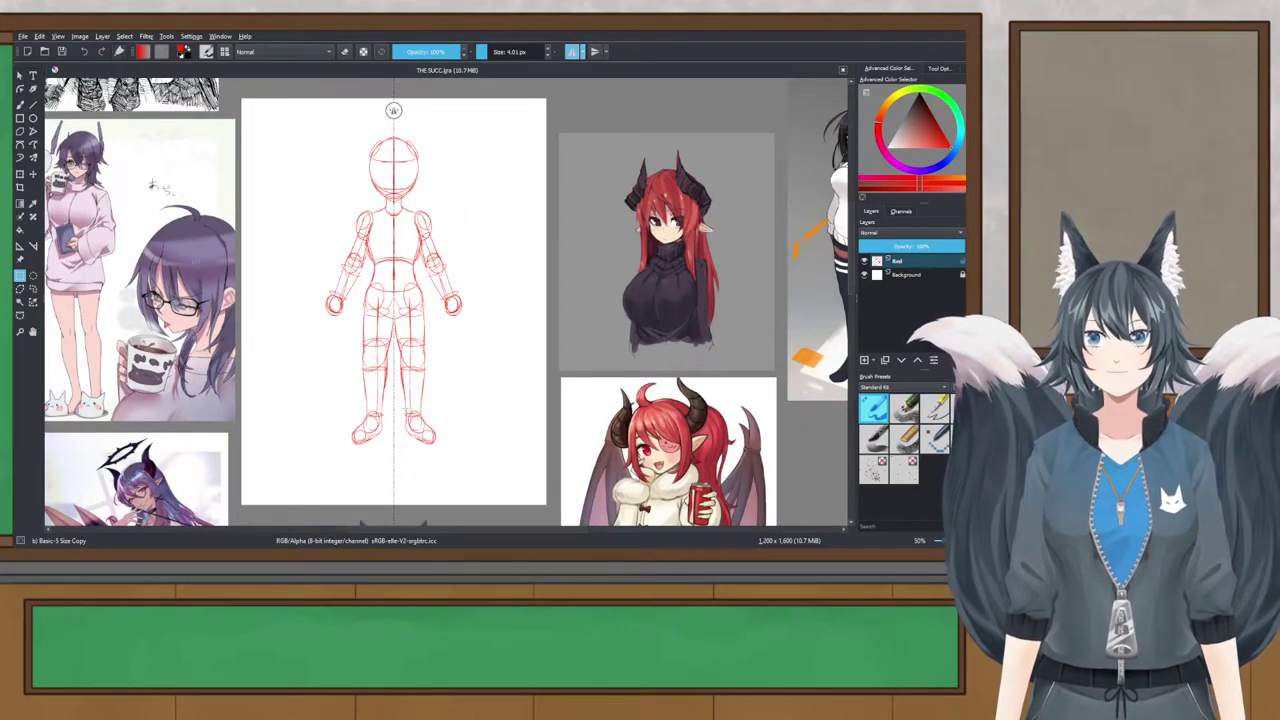
left_click_drag(394, 290, 404, 282)
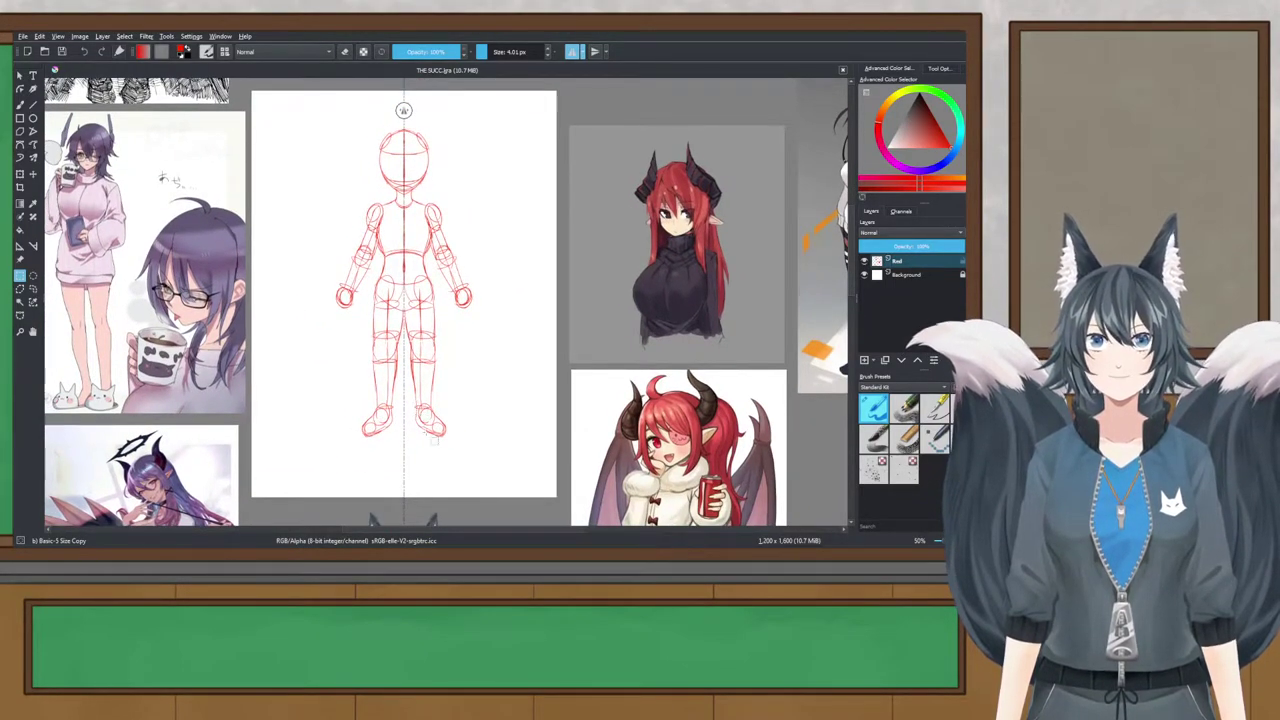
scroll(403, 110, "up", 2)
left_click_drag(315, 221, 268, 237)
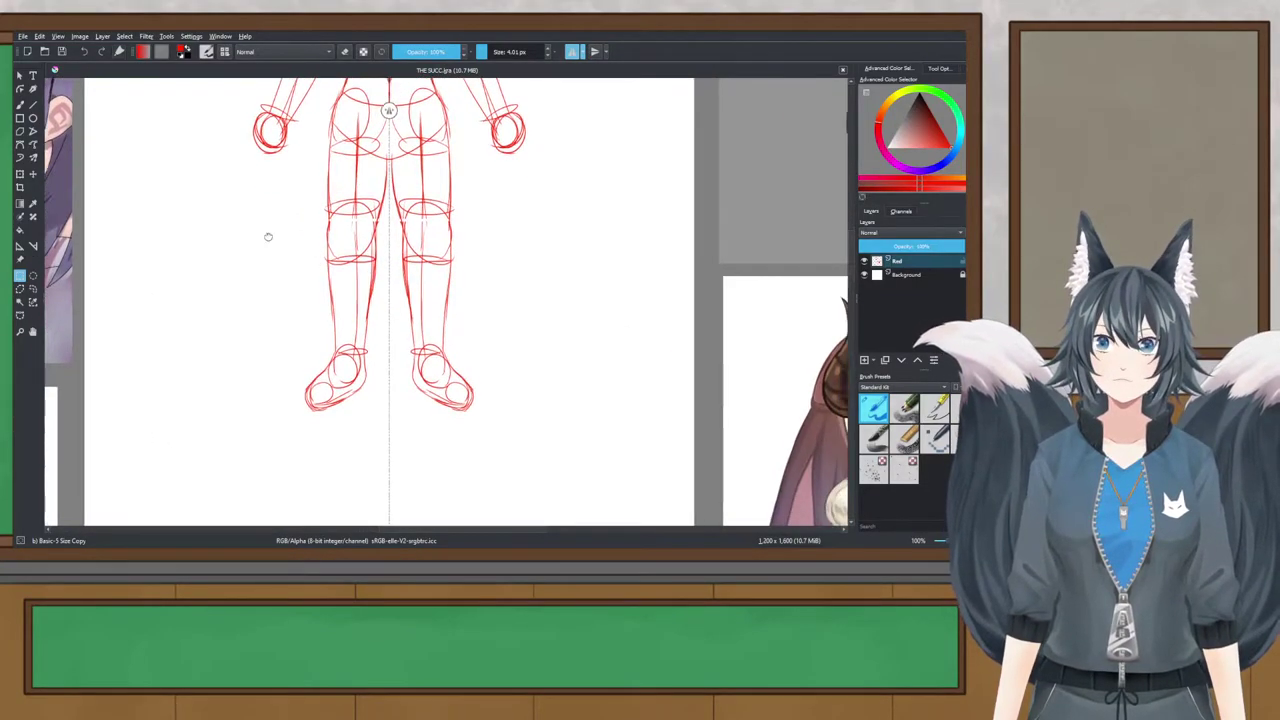
scroll(268, 236, "up", 1)
left_click_drag(236, 113, 557, 480)
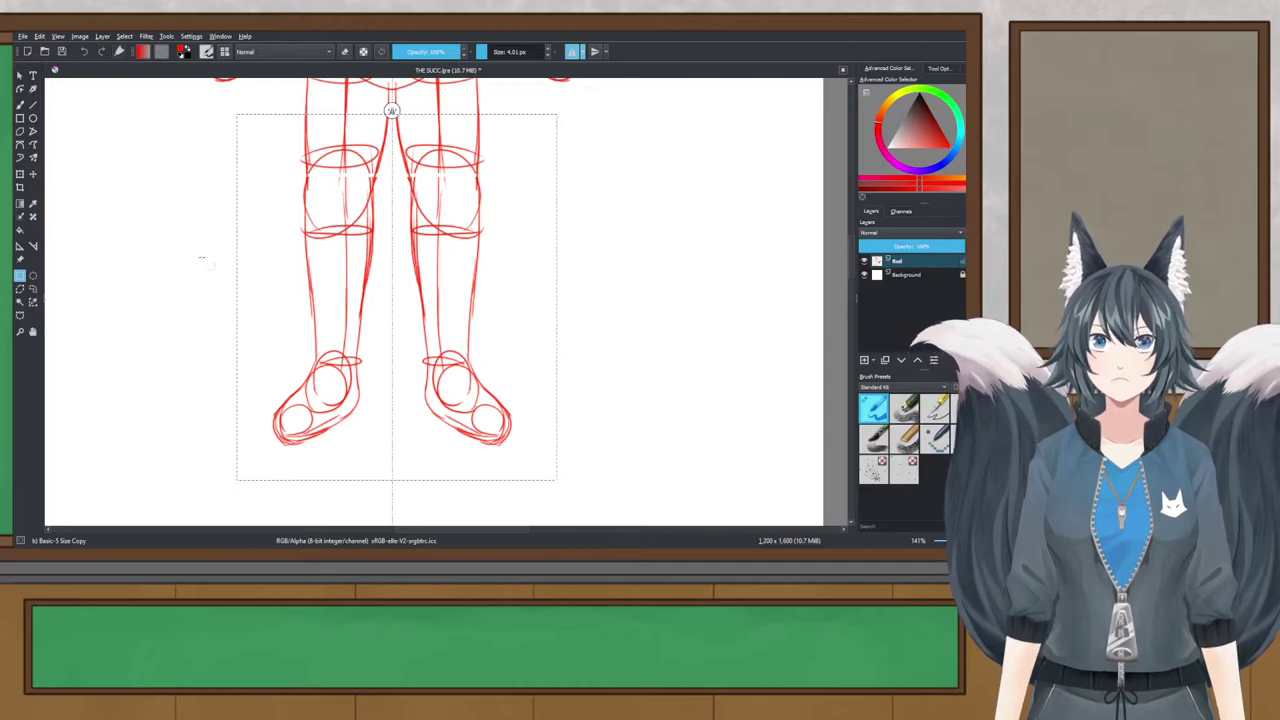
Step: Move the selected legs slightly down to lengthen the thighs, and clear the selection
left_click(33, 174)
scroll(288, 100, "up", 2)
left_click_drag(405, 137, 402, 212)
scroll(401, 212, "up", 2)
left_click(19, 275)
left_click(333, 196)
scroll(333, 196, "down", 2)
left_click_drag(333, 196, 345, 268)
Step: Redraw the mirrored inner thigh lines across the gap left by the lowered legs, undoing rejected strokes
left_click(18, 106)
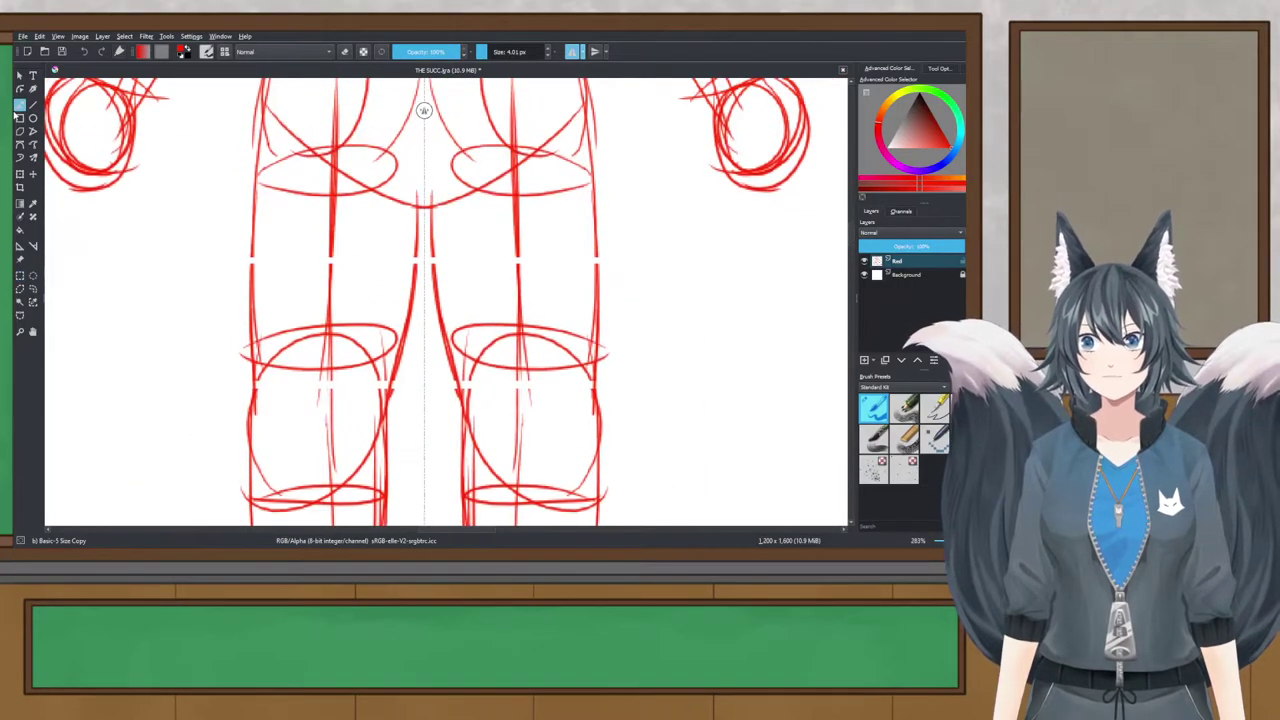
scroll(379, 258, "up", 2)
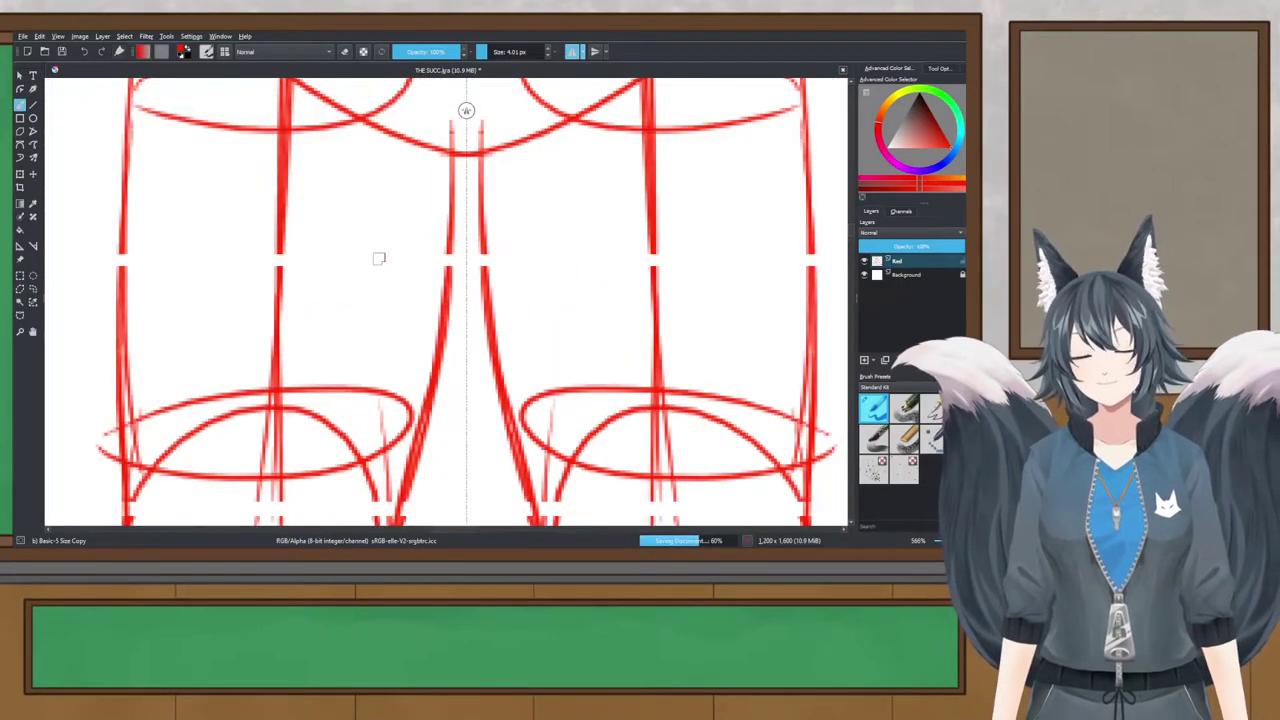
left_click_drag(452, 221, 441, 319)
key("ctrl+z")
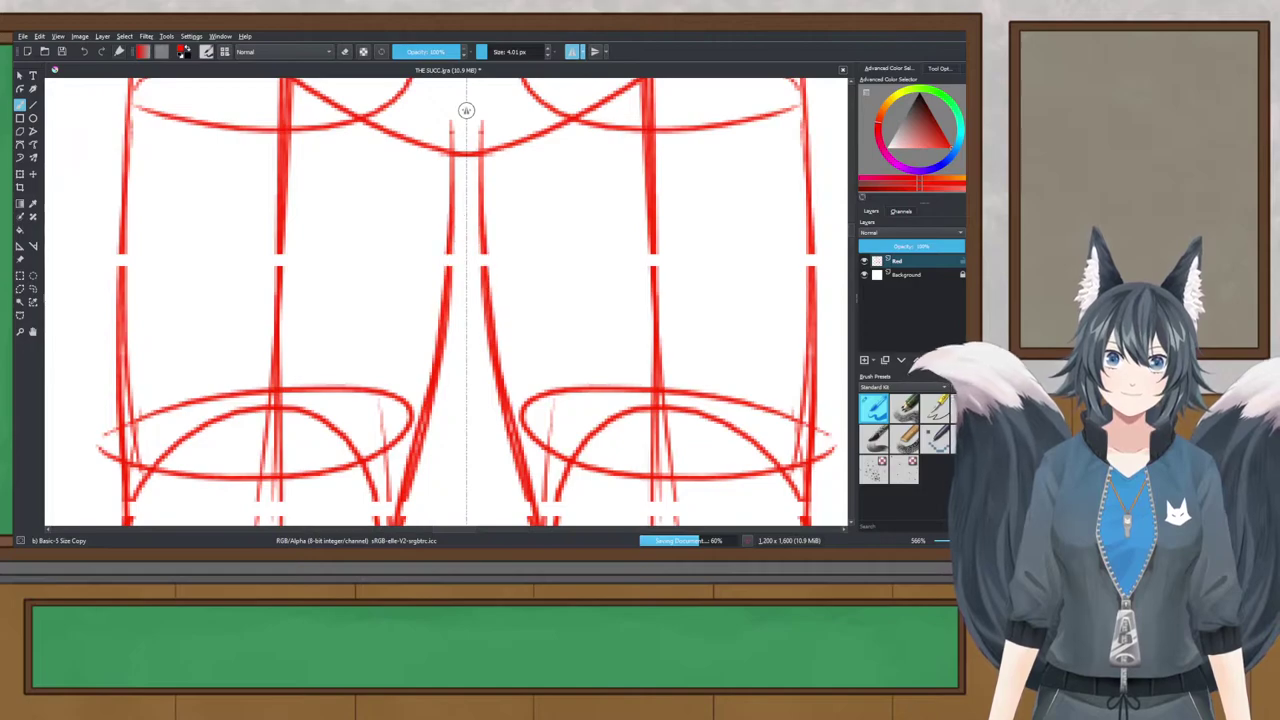
left_click_drag(457, 215, 455, 335)
key("ctrl+z")
left_click_drag(450, 241, 444, 332)
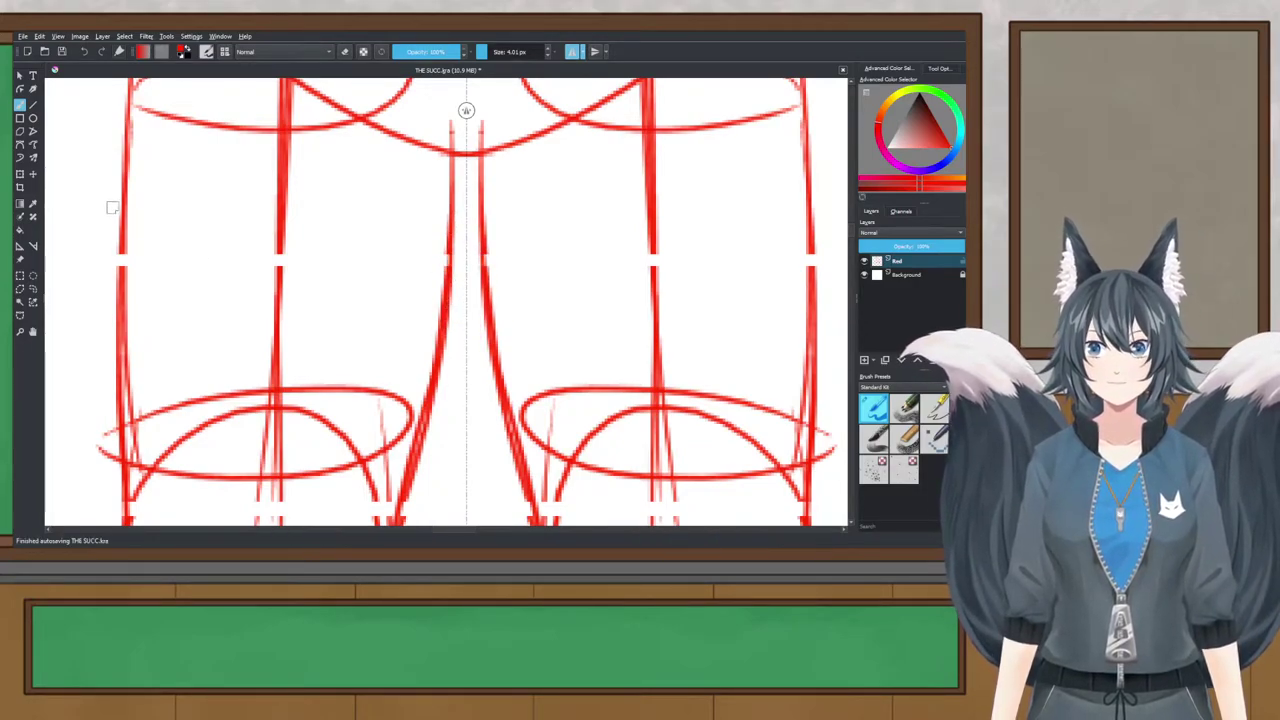
Step: Bridge the gap in the mirrored outer thigh lines with two overlapping strokes and save the document
left_click_drag(124, 204, 122, 352)
left_click_drag(126, 207, 121, 347)
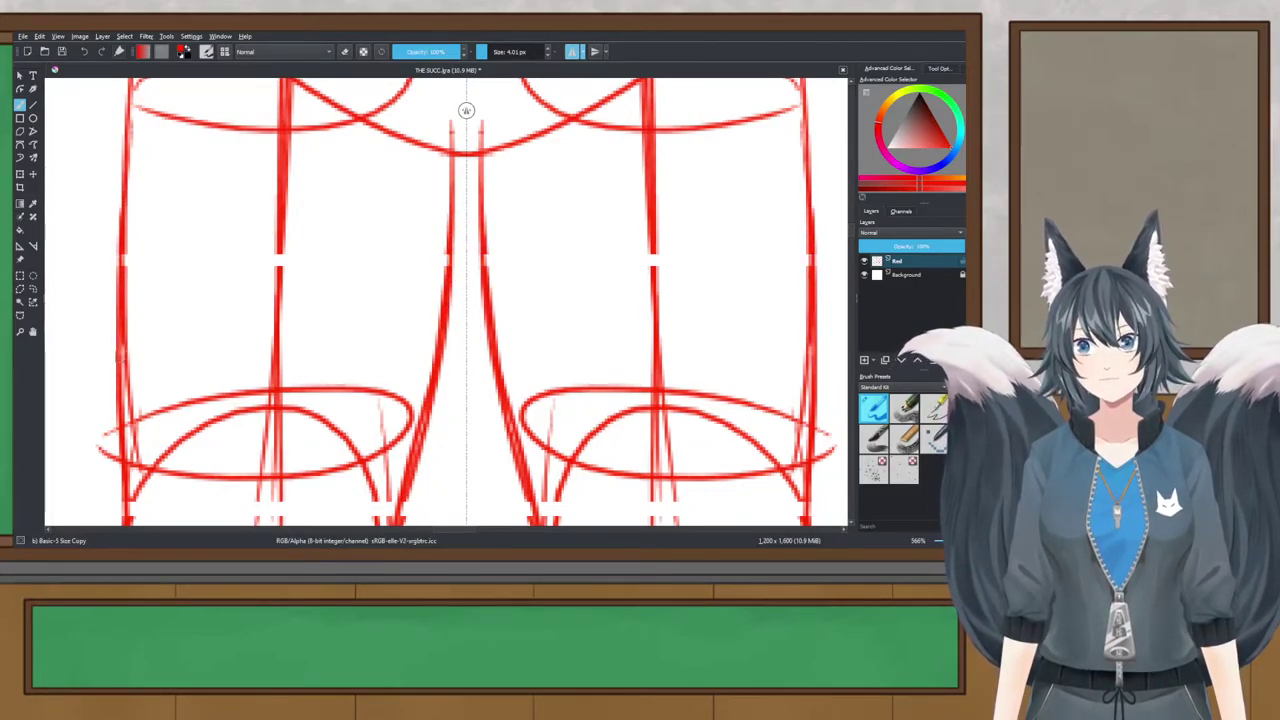
key("ctrl+s")
Step: Redraw the mirrored outer thigh contours slightly wider from the hips down towards the knees, undoing rejected strokes
scroll(223, 246, "down", 3)
left_click_drag(209, 201, 240, 257)
scroll(340, 110, "up", 1)
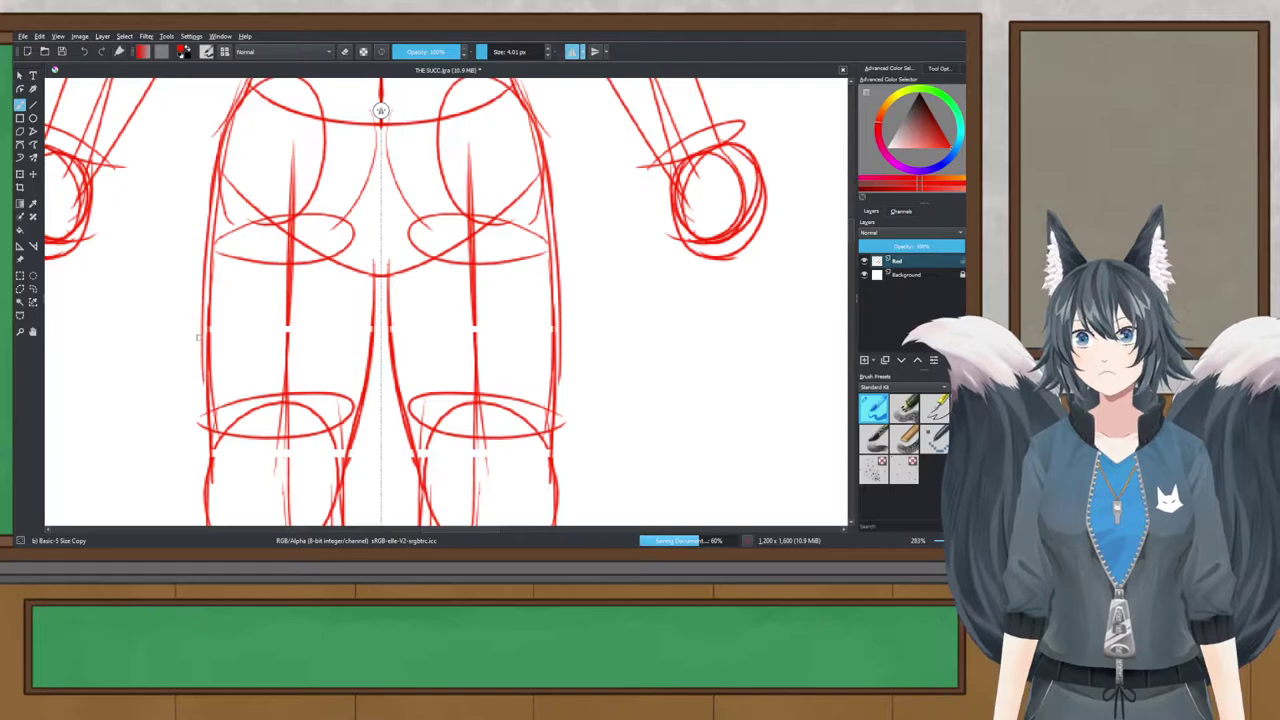
scroll(249, 188, "down", 3)
left_click_drag(249, 190, 307, 291)
scroll(307, 312, "up", 4)
scroll(307, 313, "down", 2)
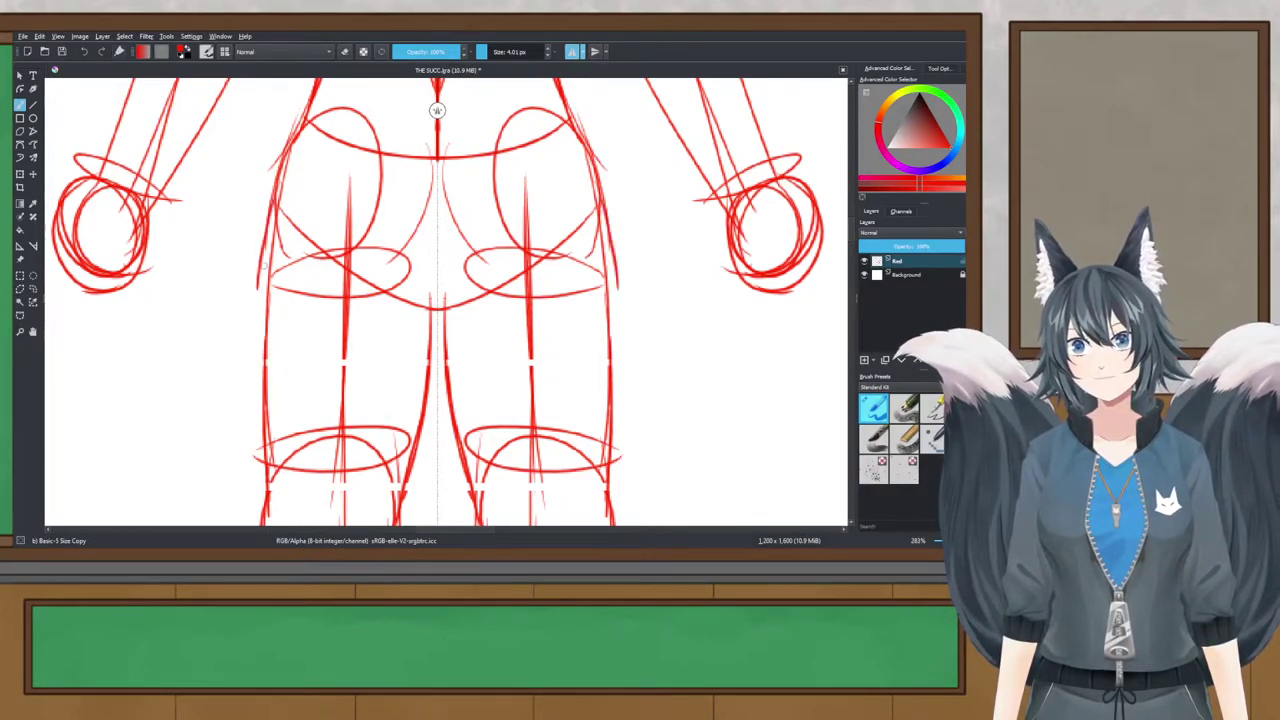
key("ctrl+z")
left_click_drag(264, 252, 261, 460)
key("ctrl+z")
key("ctrl+z")
left_click_drag(268, 246, 262, 442)
Step: Curve the lower outer thigh contours into the knees, undoing a rejected stroke, and save the document
left_click_drag(258, 390, 273, 478)
key("ctrl+z")
left_click_drag(257, 402, 271, 455)
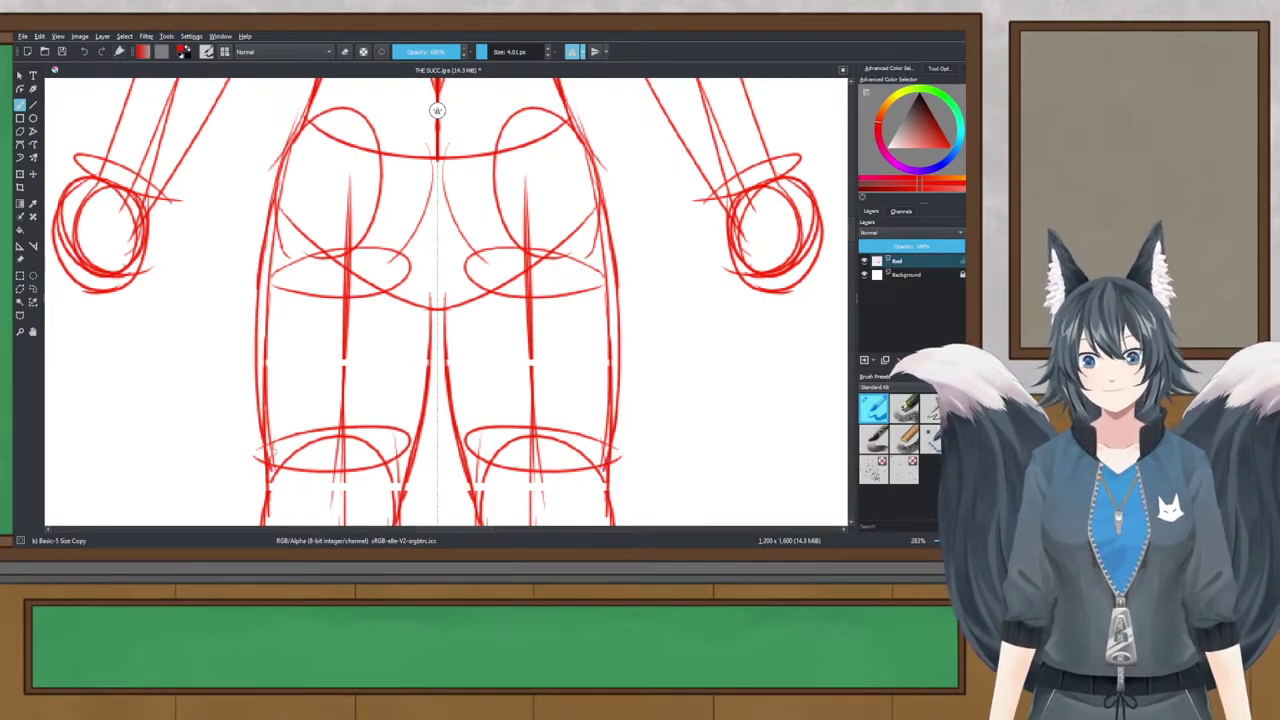
key("ctrl+s")
Step: Rework the mirrored inner thigh contours from below the crotch down to the knees, undoing rejected strokes, and save
scroll(434, 108, "down", 3)
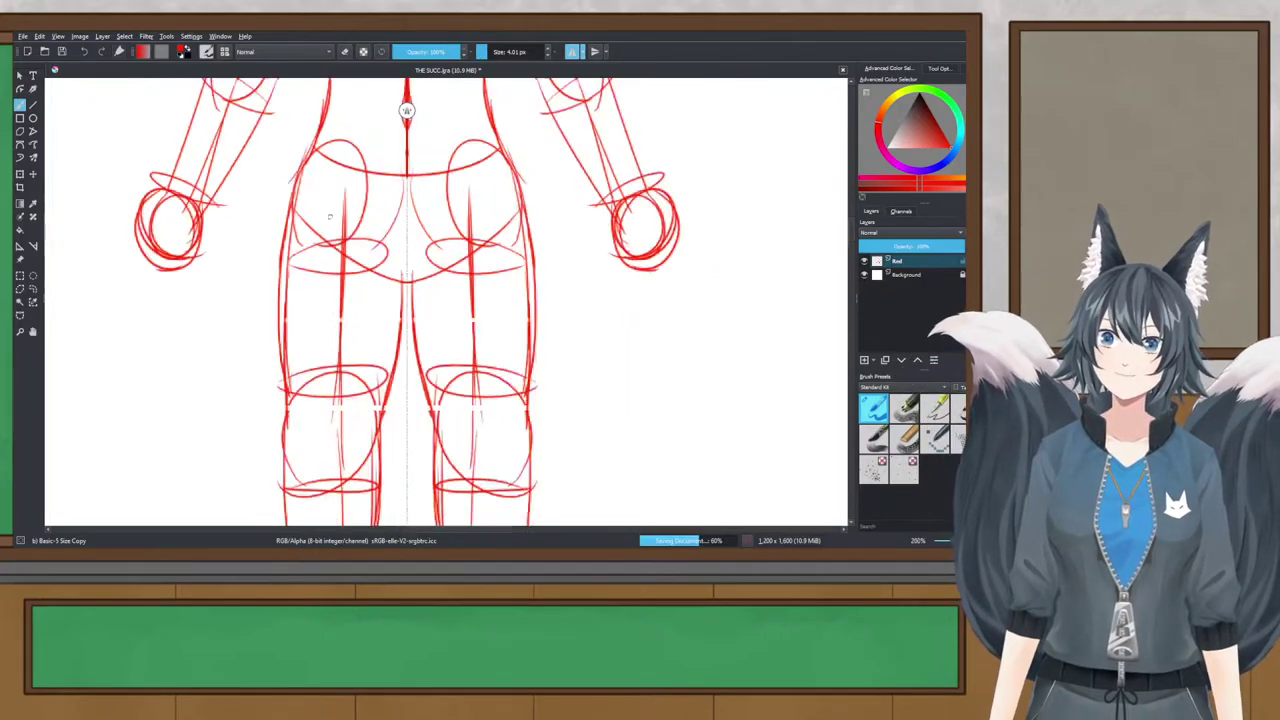
scroll(390, 110, "up", 3)
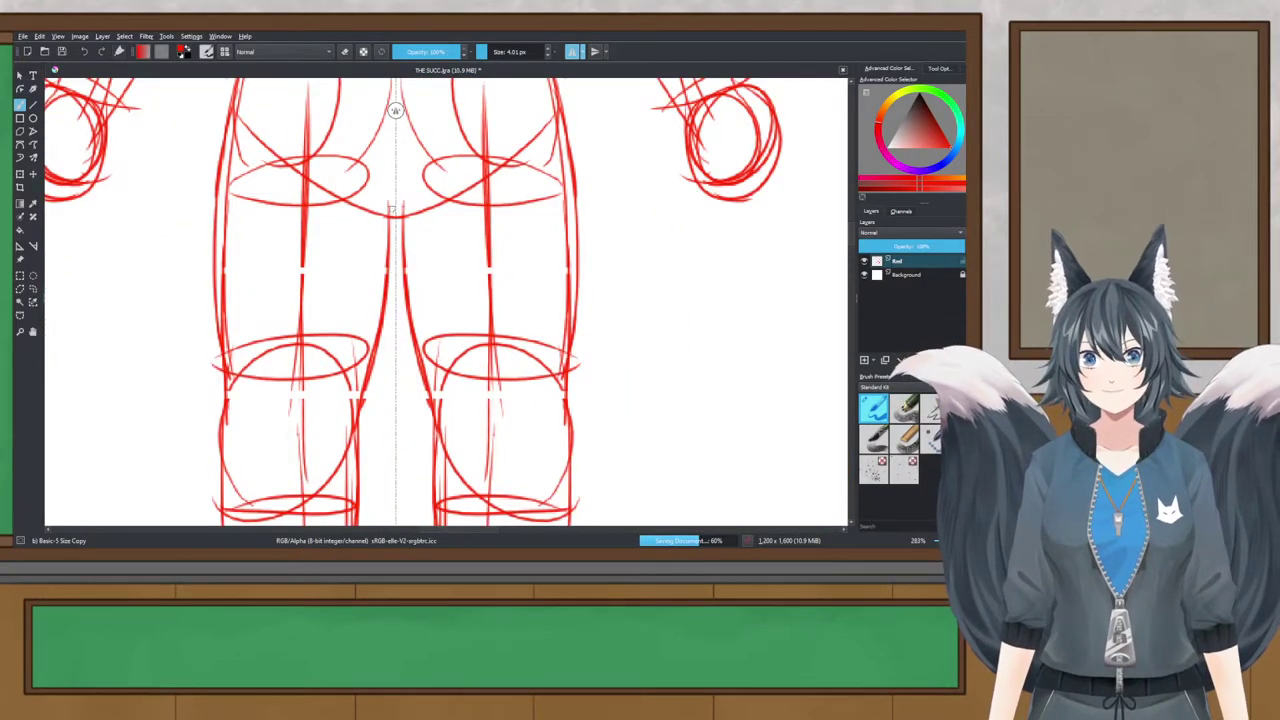
key("ctrl+z")
key("ctrl+z")
left_click_drag(390, 272, 358, 408)
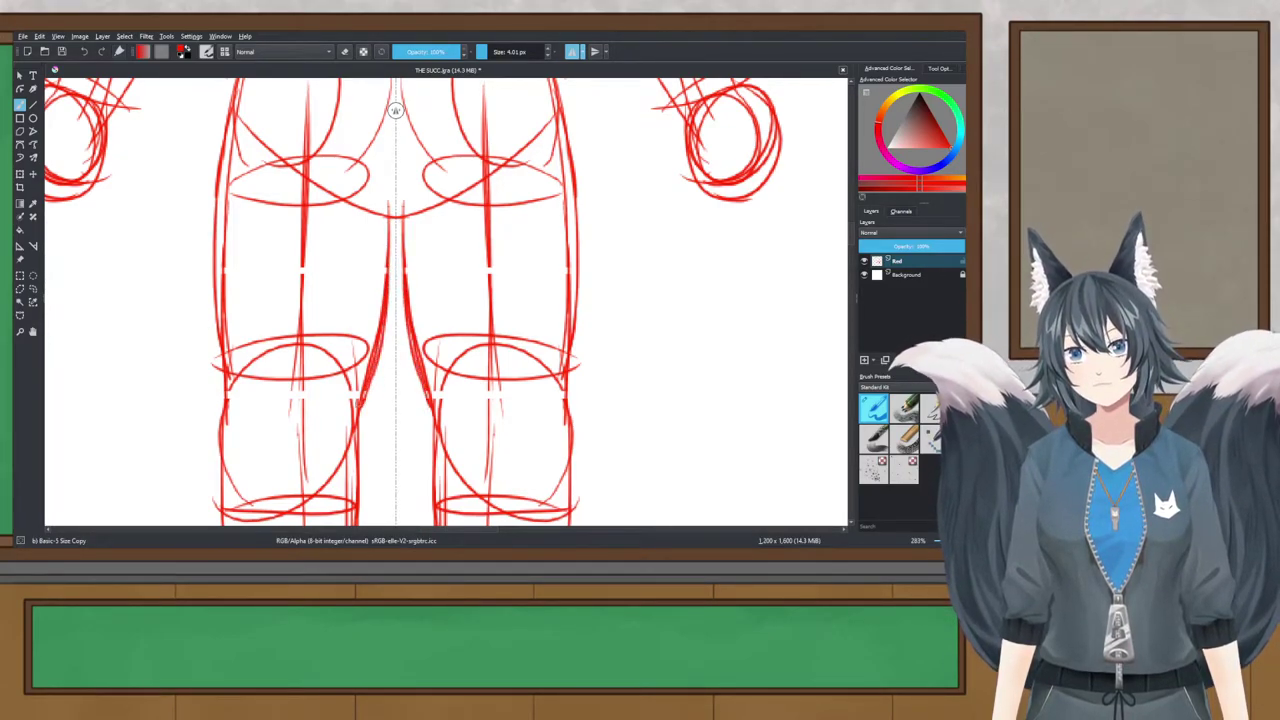
key("ctrl+s")
Step: Thicken the upper inner thigh lines below the crotch with two strokes closer to the mirror axis, and save
scroll(468, 249, "down", 4)
left_click_drag(468, 249, 455, 338)
scroll(455, 338, "up", 2)
scroll(410, 110, "up", 1)
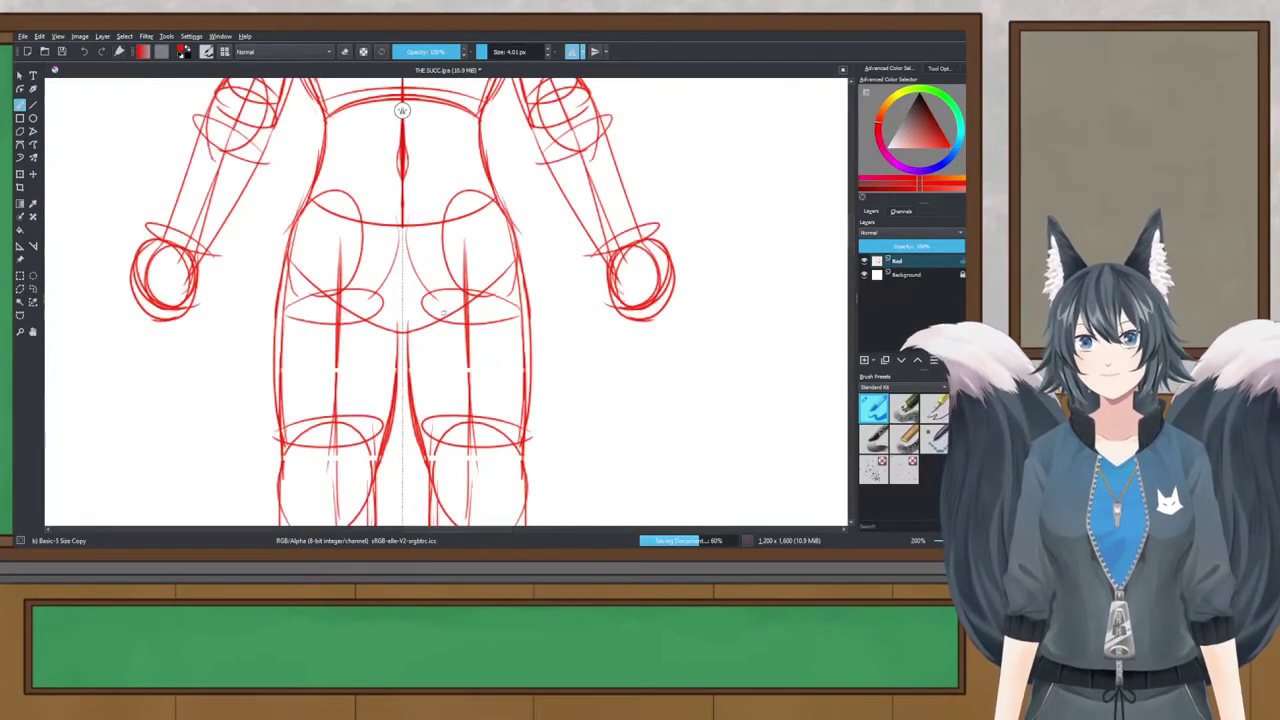
scroll(401, 110, "up", 2)
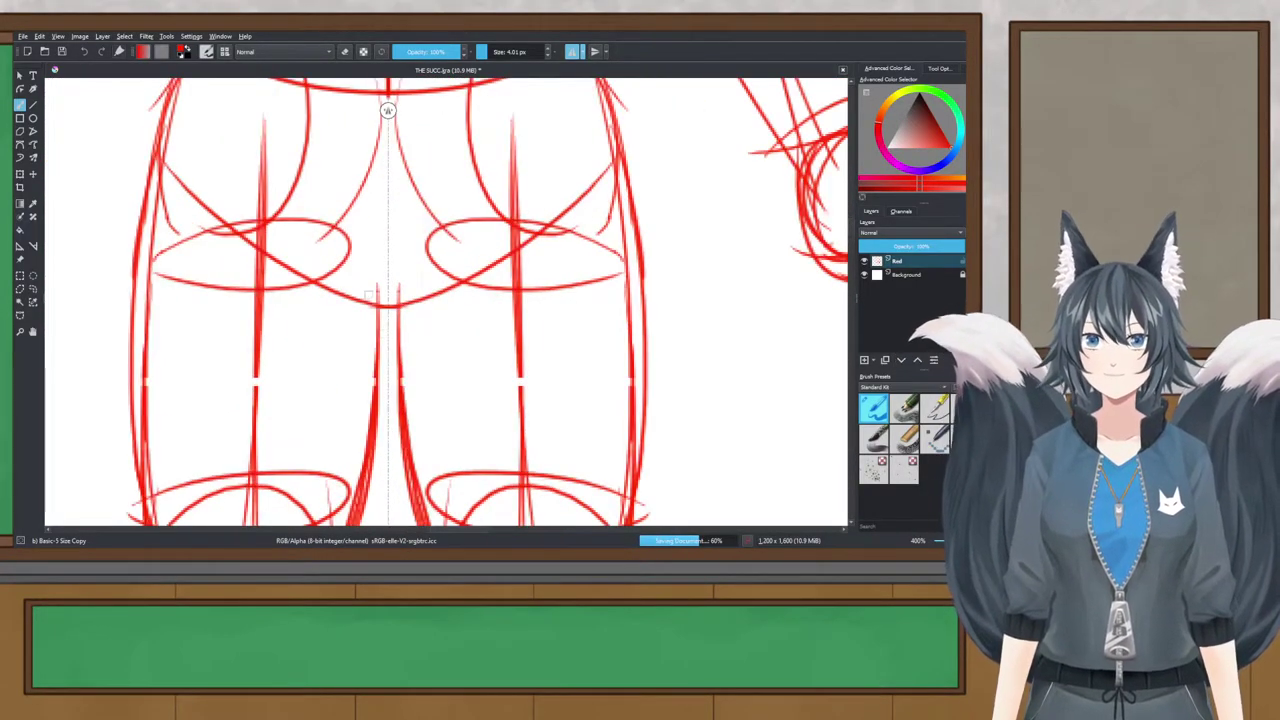
left_click_drag(385, 364, 378, 466)
left_click_drag(384, 382, 378, 458)
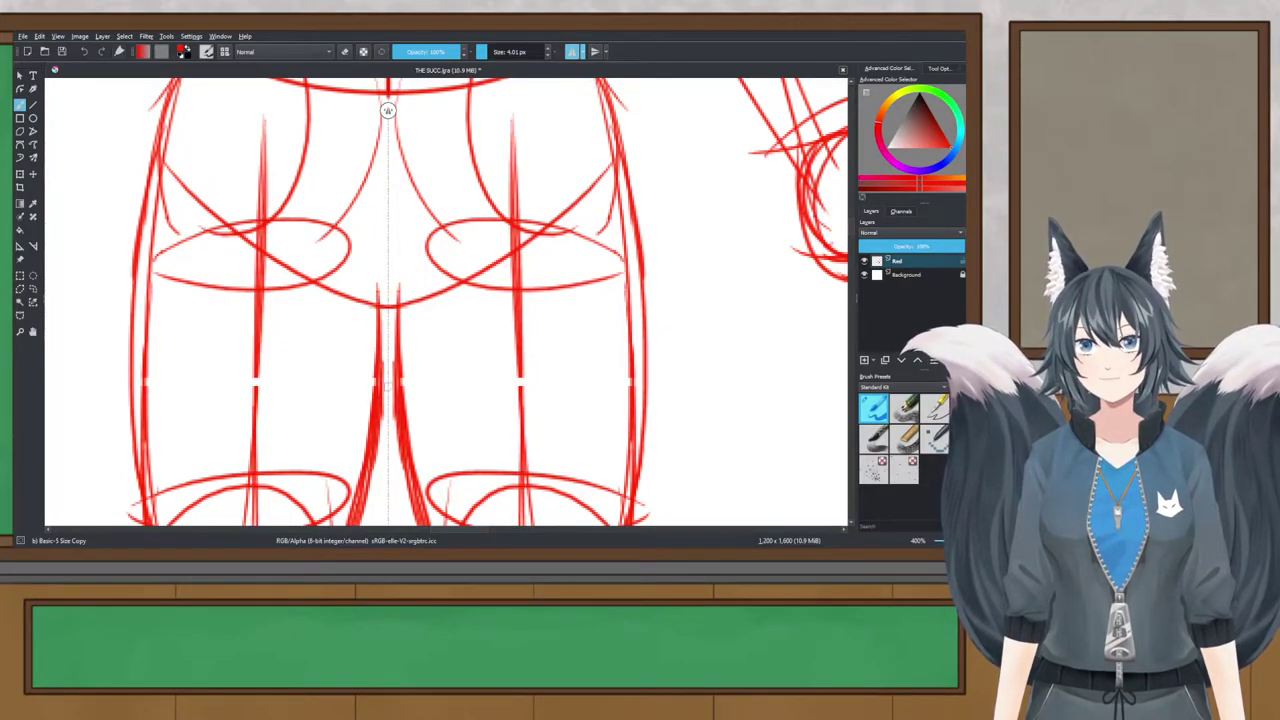
key("ctrl+s")
Step: Try to transform a rectangular selection of both legs from the knees down, clear the selection and save
scroll(388, 386, "down", 3)
left_click_drag(387, 516, 360, 298)
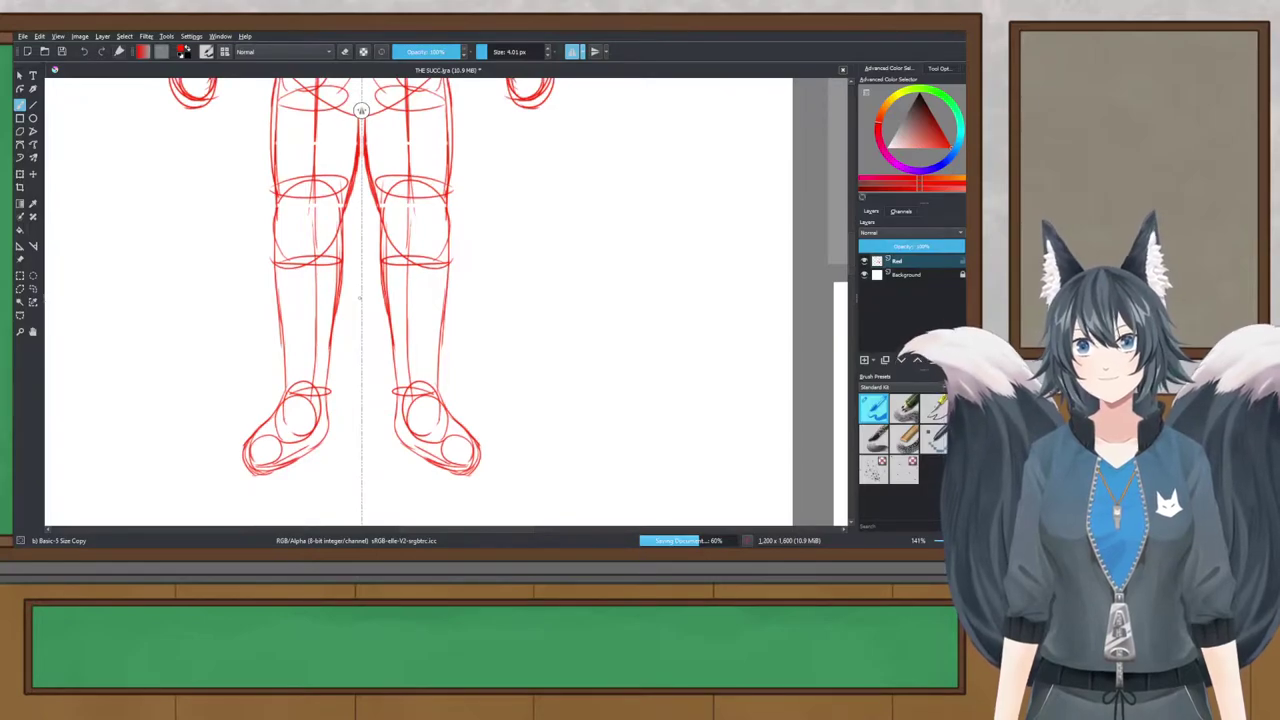
left_click(19, 275)
left_click_drag(238, 212, 170, 204)
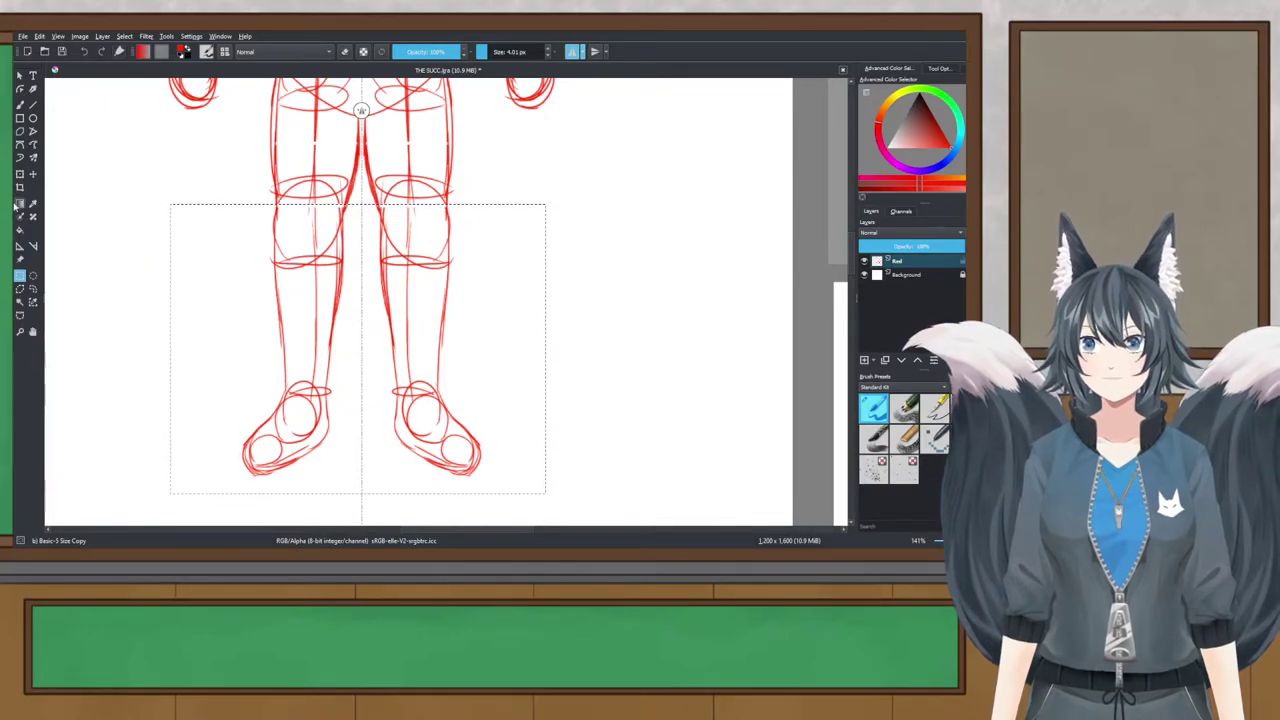
left_click(19, 175)
scroll(313, 270, "up", 1)
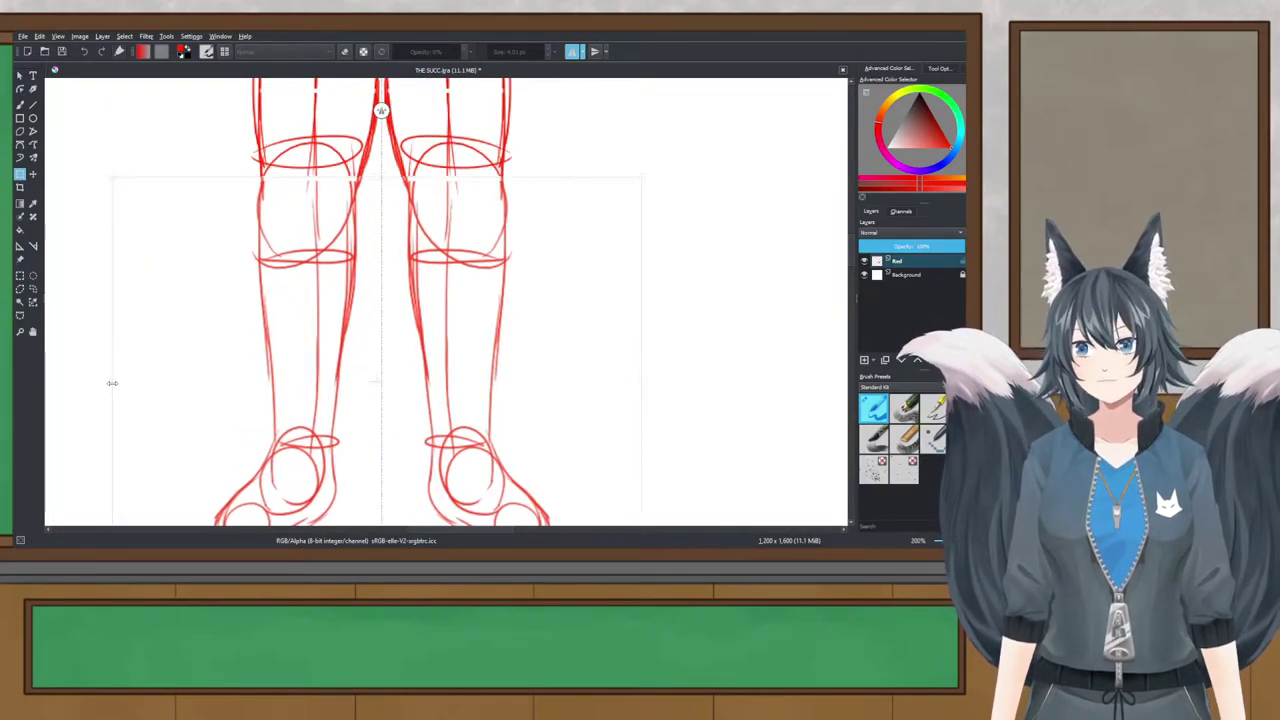
scroll(340, 195, "up", 5)
left_click_drag(339, 205, 334, 203)
left_click_drag(586, 203, 269, 284)
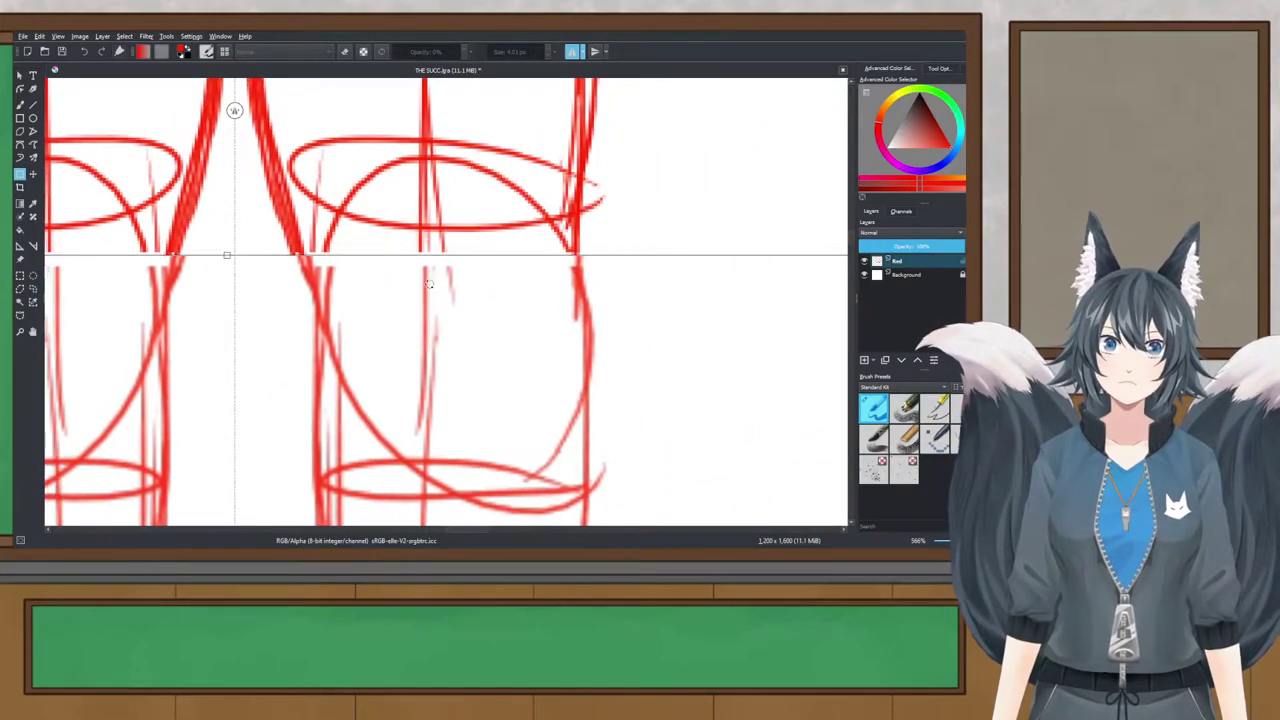
scroll(429, 283, "down", 4)
left_click(19, 276)
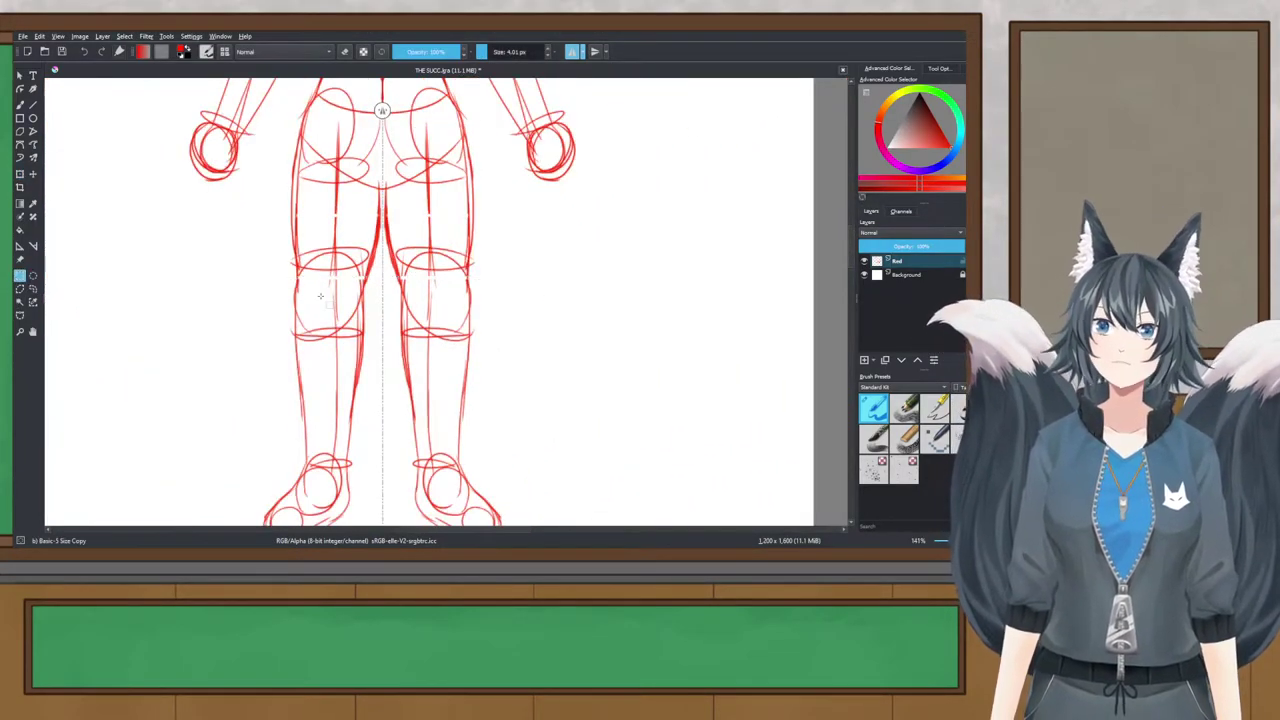
scroll(320, 296, "down", 1)
key("ctrl+s")
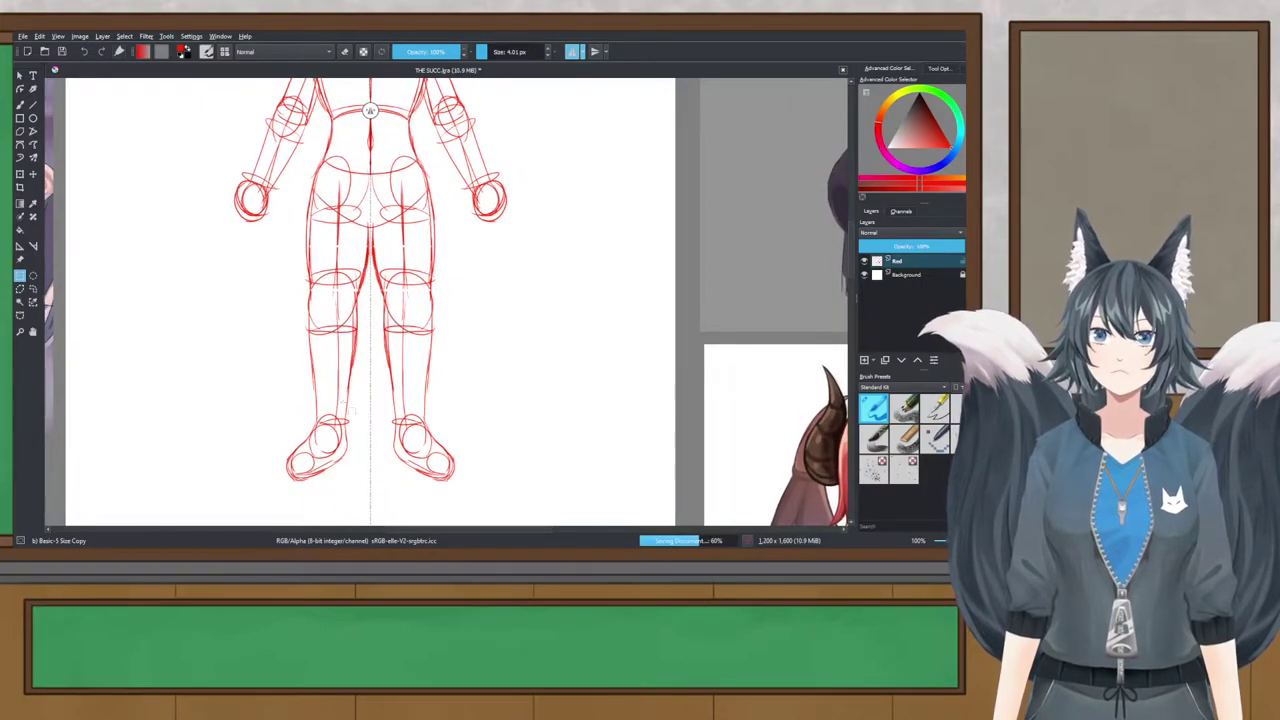
Step: Make a rectangular selection around one lower leg from the knee to below the foot, and clear it
left_click_drag(270, 489, 374, 290)
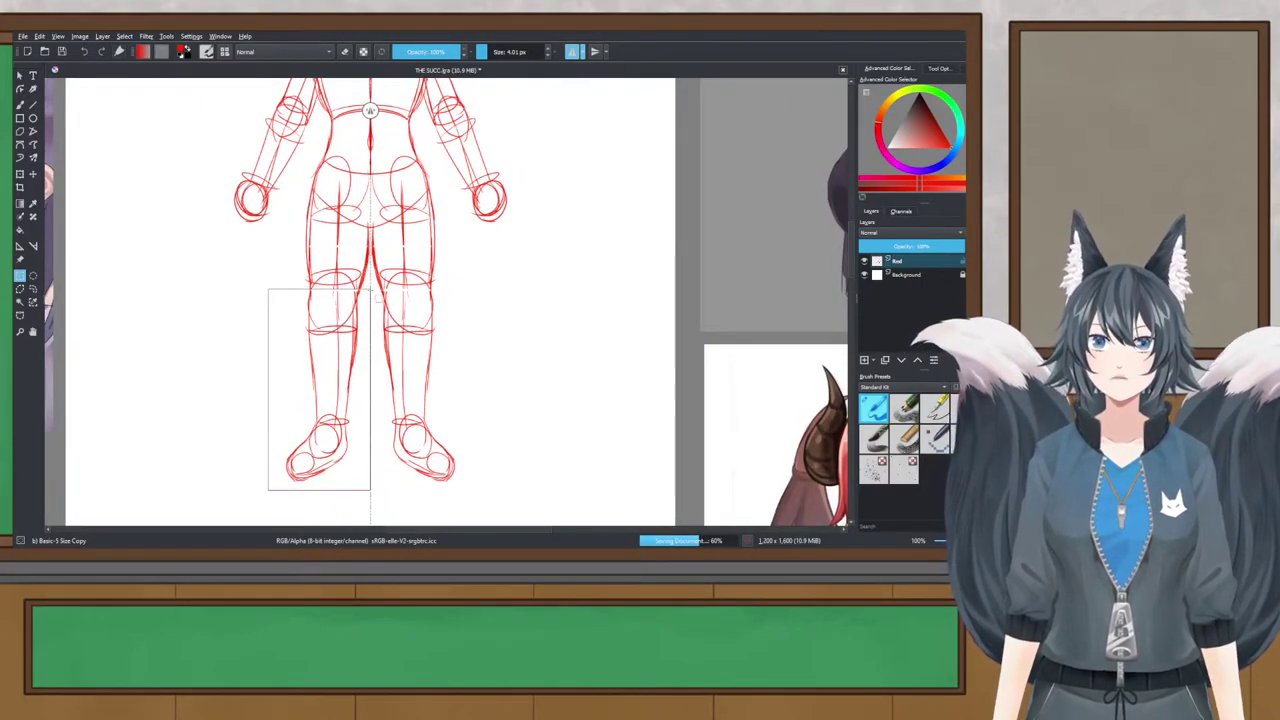
scroll(370, 300, "up", 3)
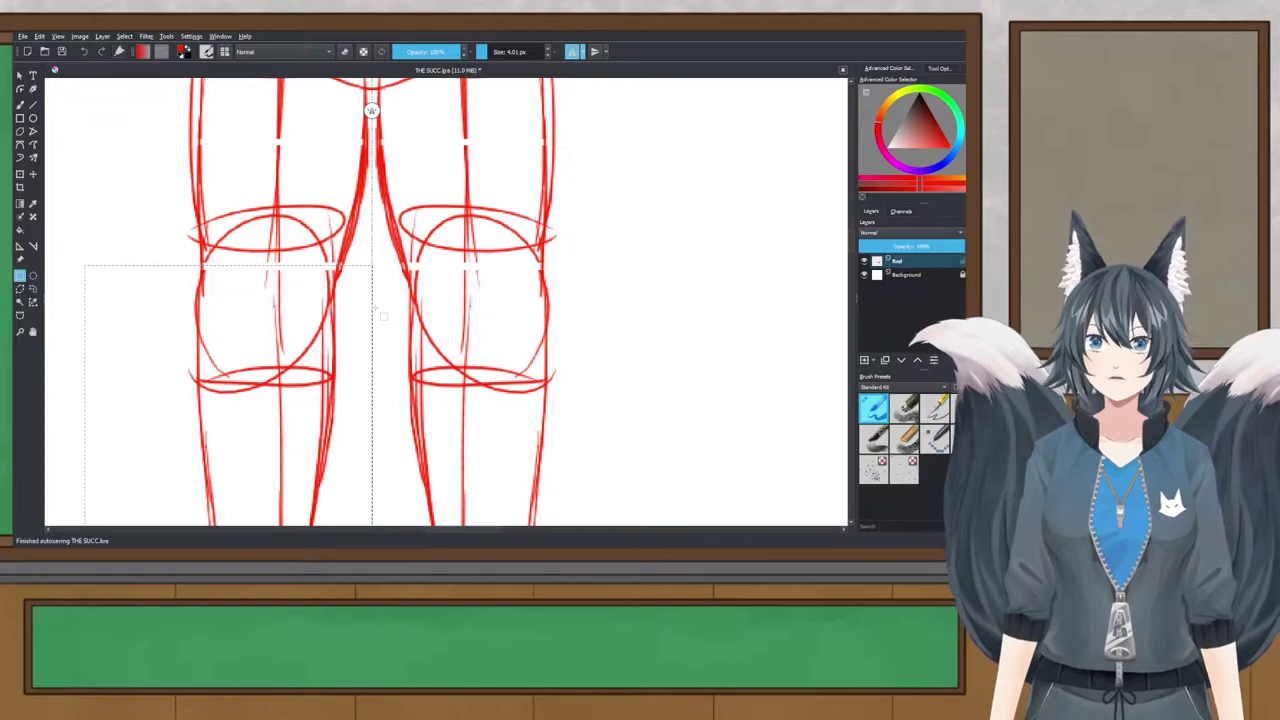
scroll(362, 110, "down", 3)
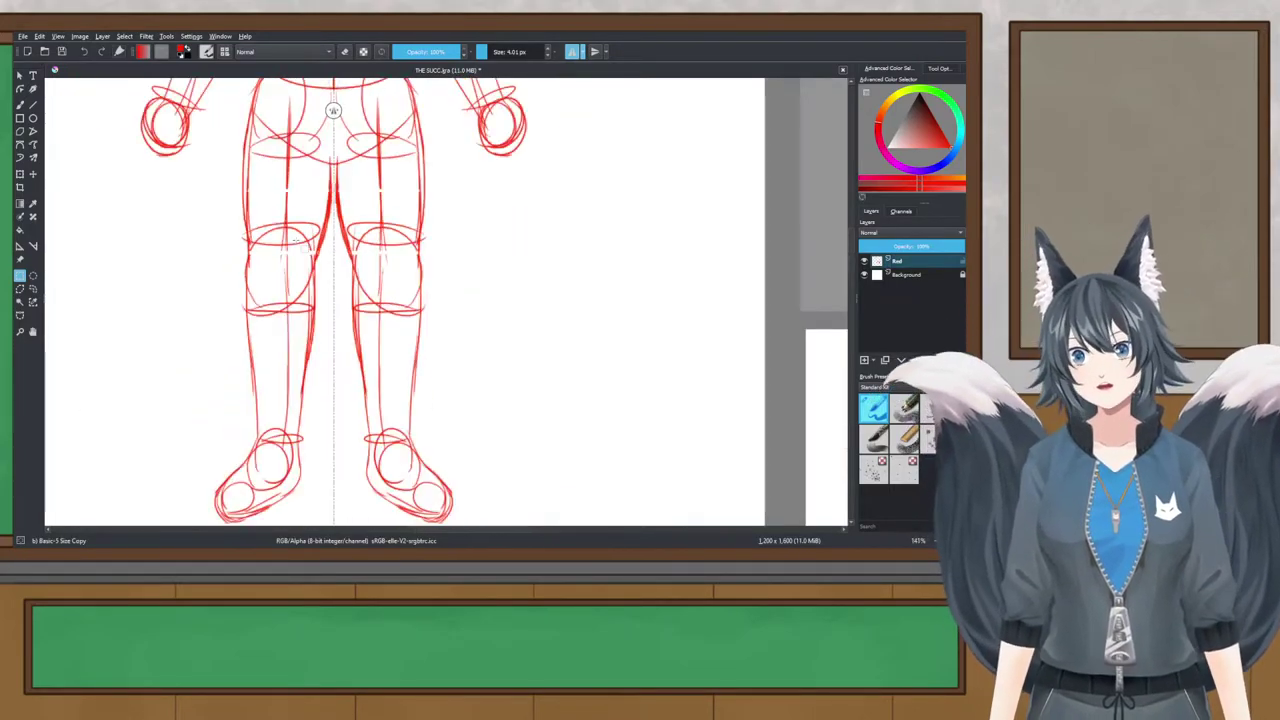
Step: Examine the whole figure's proportions beside the reference images, and inspect the hips and legs up close
scroll(354, 110, "down", 2)
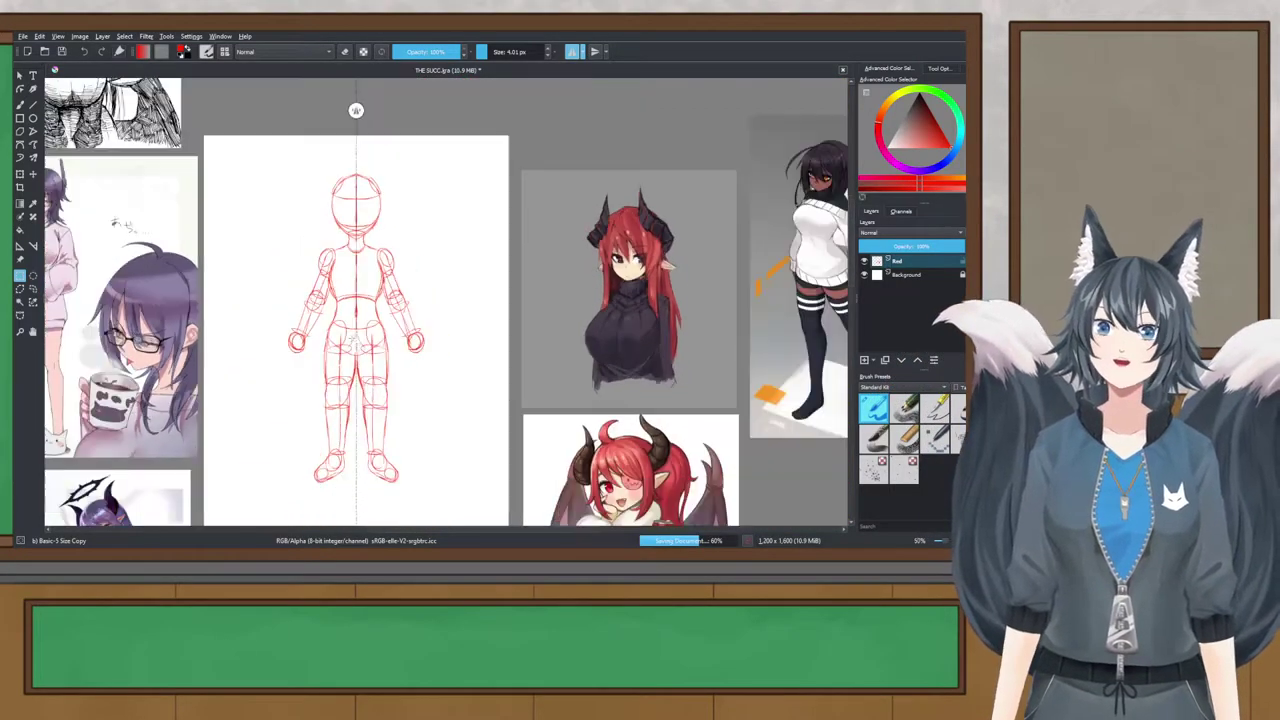
scroll(383, 110, "up", 1)
mouse_move(418, 435)
left_mouse_down()
mouse_move(568, 429)
mouse_move(406, 418)
mouse_move(417, 434)
left_mouse_up()
scroll(380, 110, "up", 6)
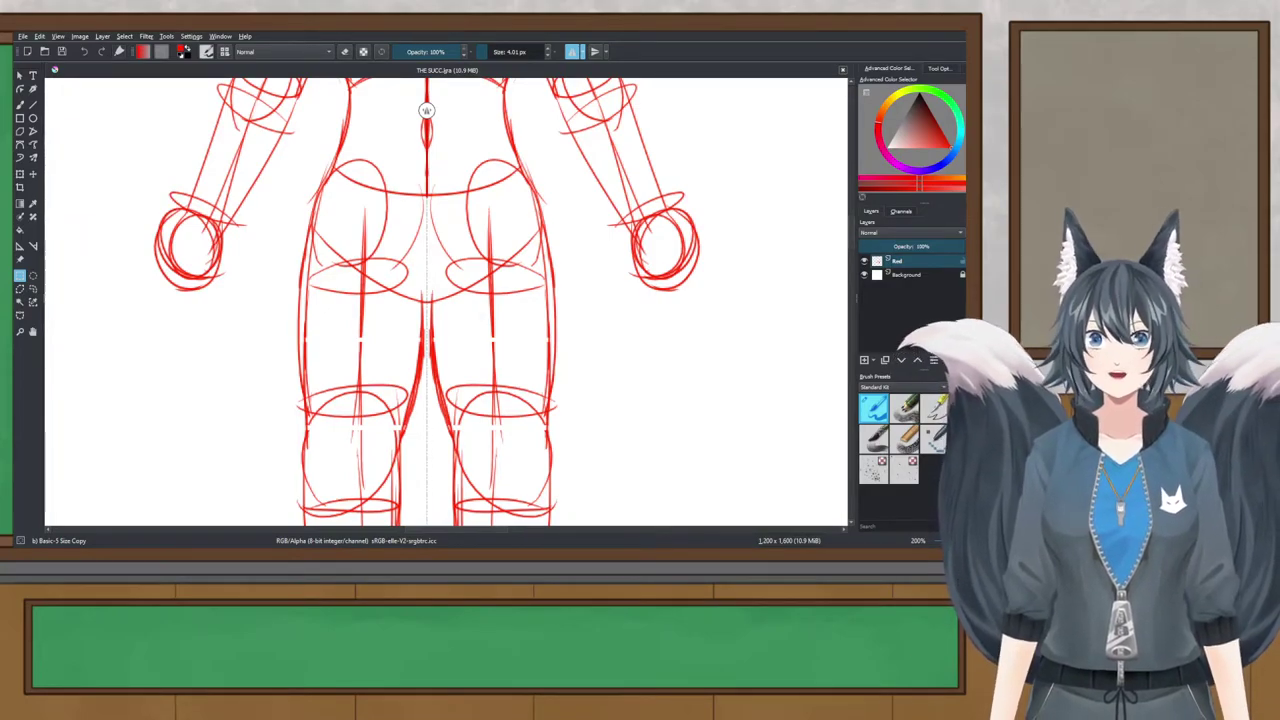
scroll(341, 383, "down", 3)
left_click_drag(341, 383, 384, 243)
scroll(392, 262, "up", 2)
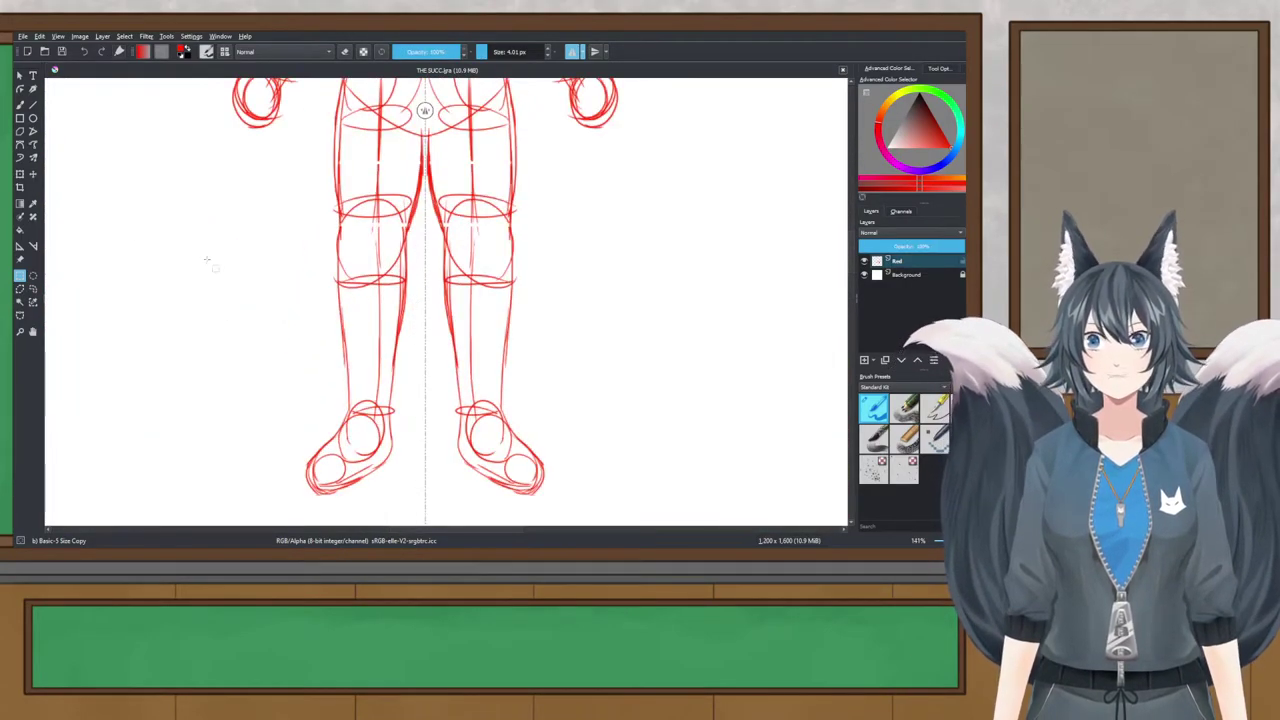
left_click(19, 204)
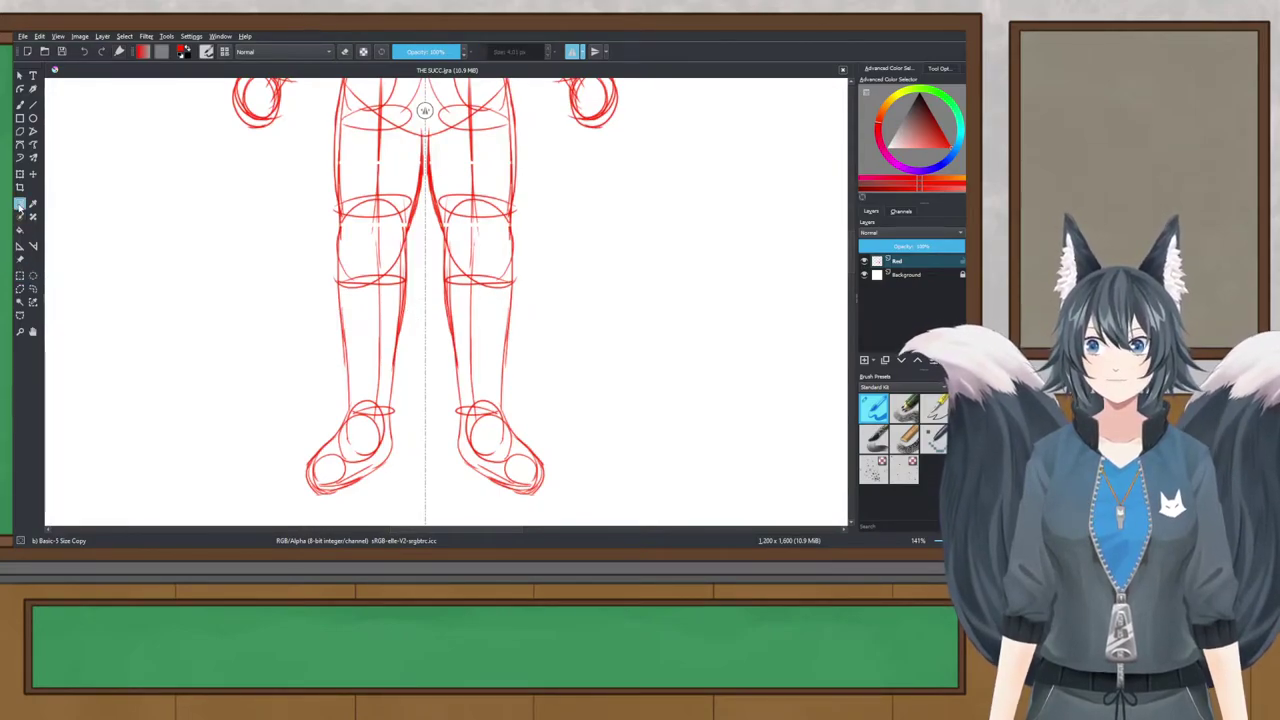
left_click(19, 175)
scroll(357, 337, "down", 1)
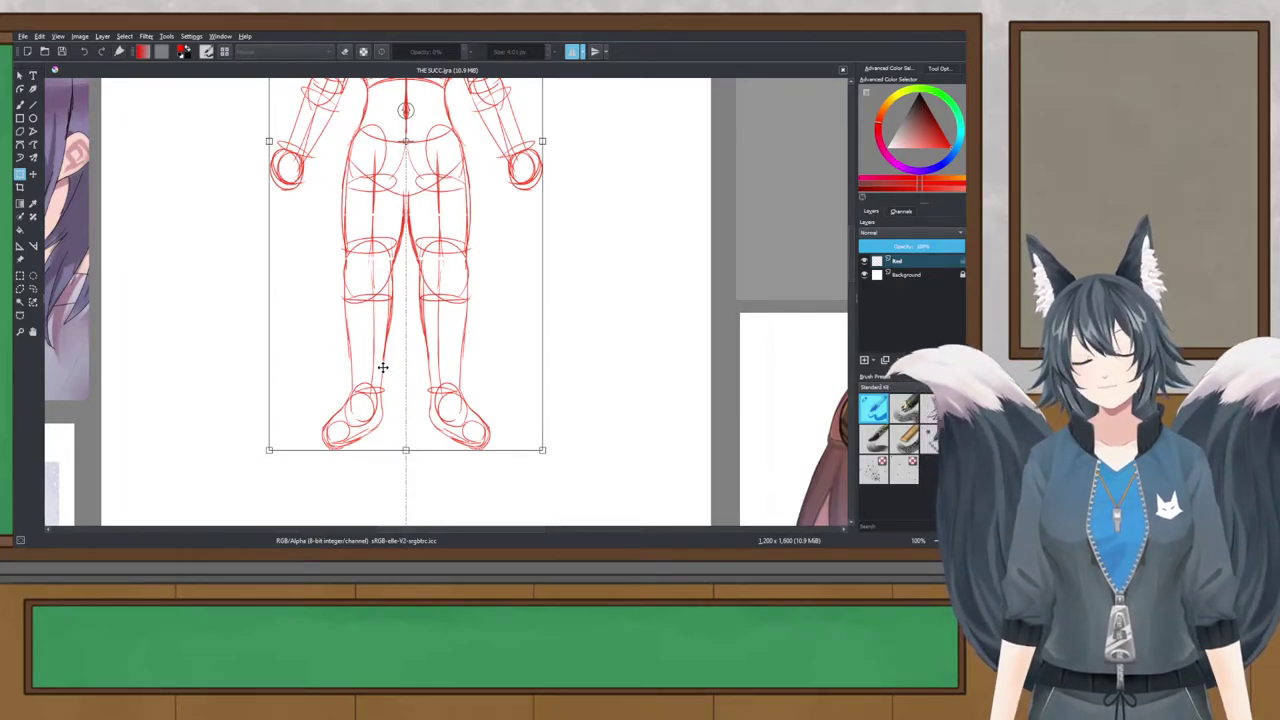
key("b")
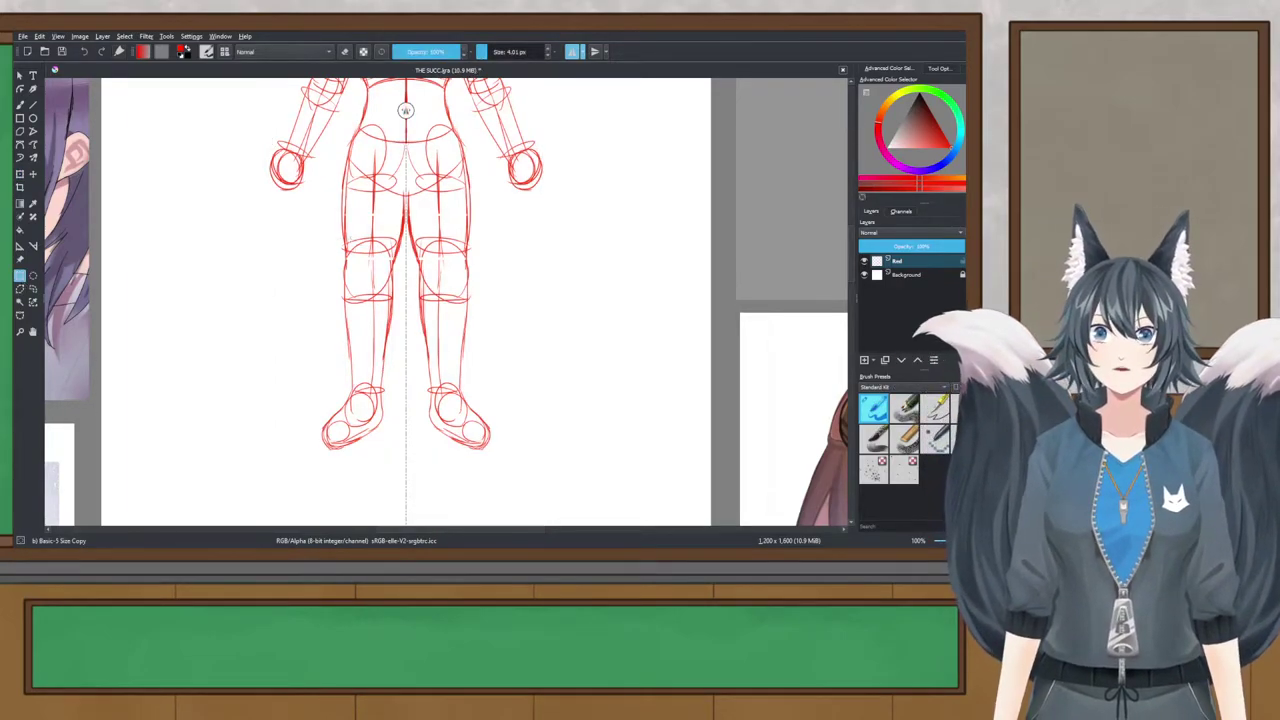
Step: Save the document with the lower legs and feet in view
scroll(444, 355, "up", 1)
scroll(444, 355, "up", 2)
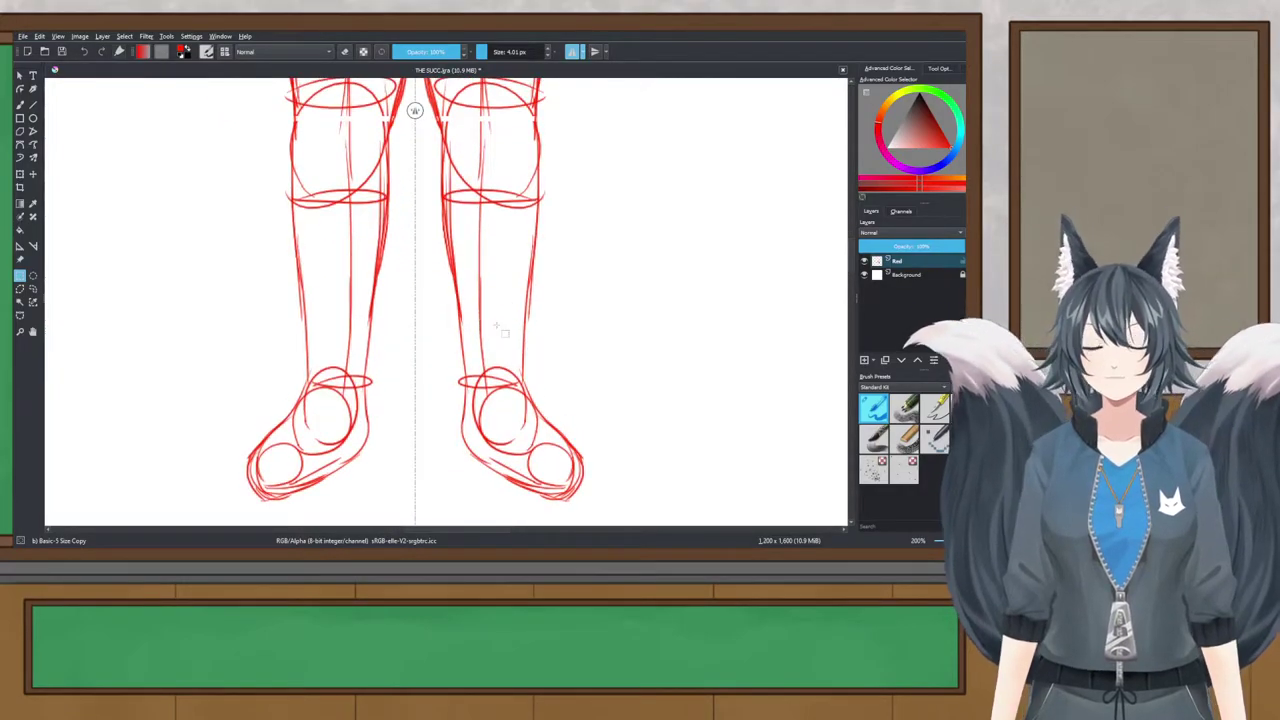
key("ctrl+s")
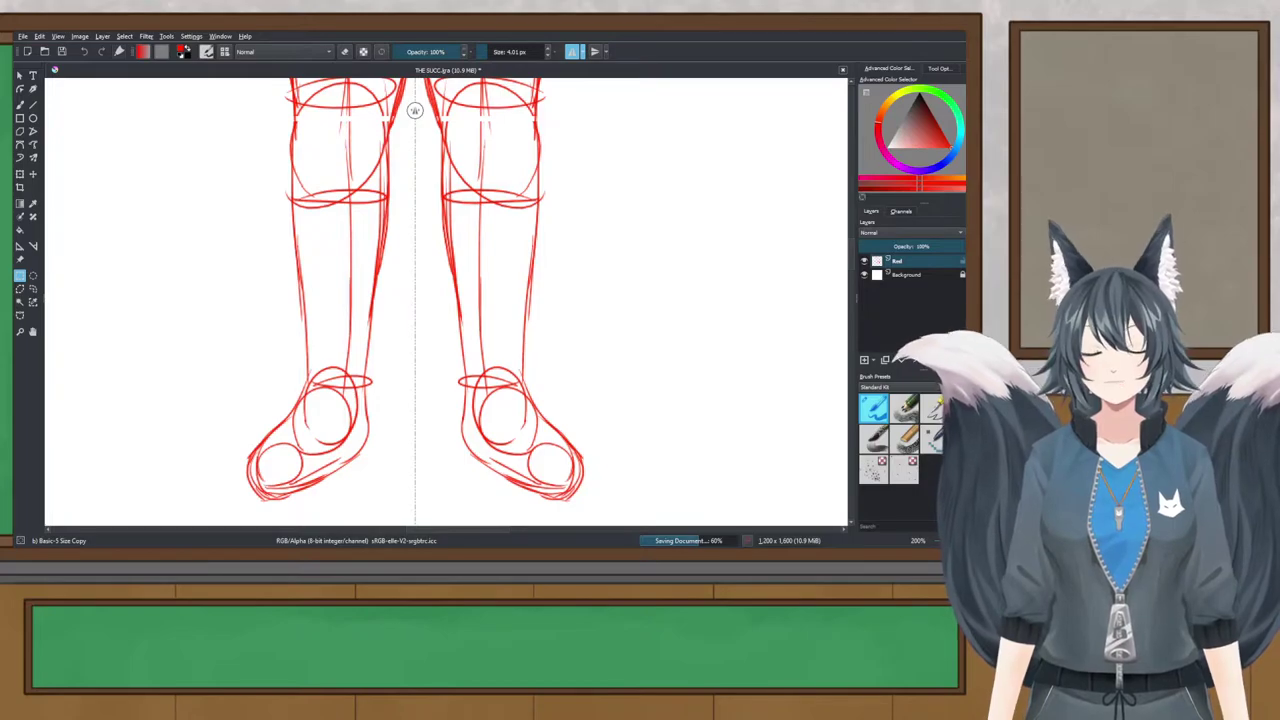
Step: Examine the thighs, knees, lower legs and feet for remaining problems in the leg proportions
scroll(241, 136, "down", 1)
scroll(241, 136, "up", 2)
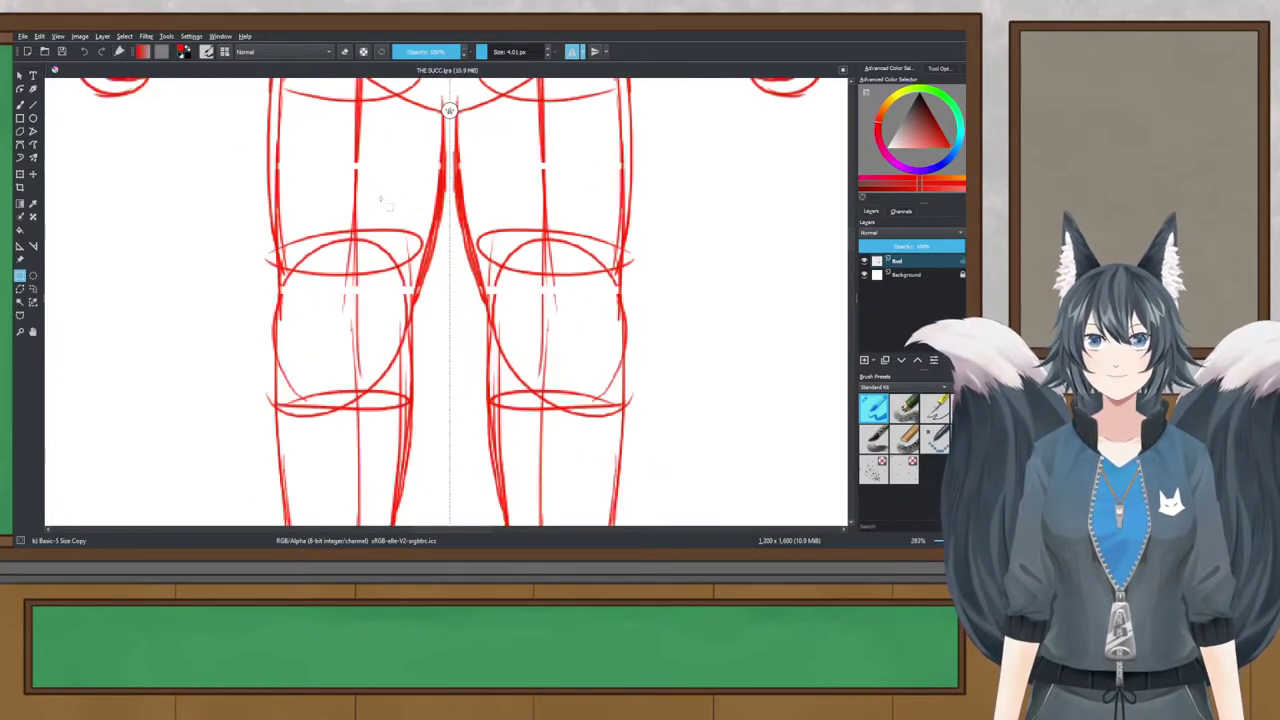
scroll(320, 285, "down", 1)
left_click_drag(320, 285, 290, 209)
scroll(290, 212, "down", 1)
scroll(256, 393, "up", 1)
left_click(203, 531)
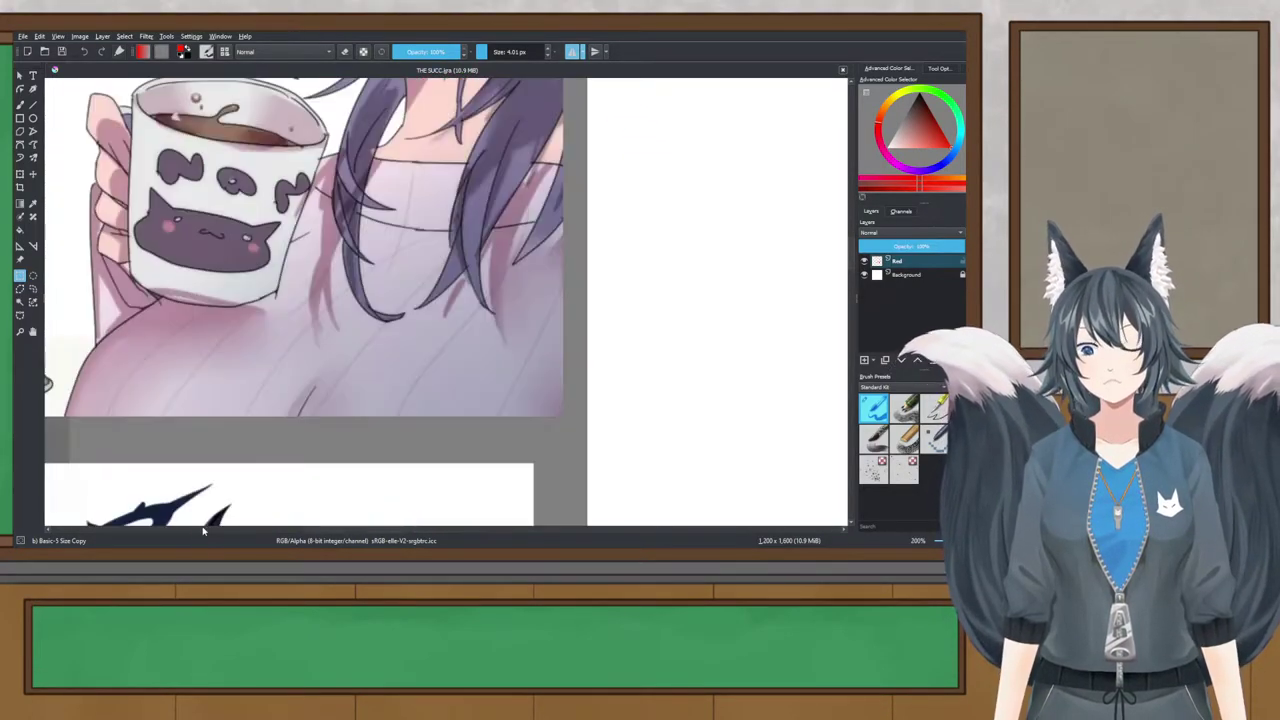
scroll(358, 361, "down", 5)
left_click_drag(550, 382, 268, 333)
scroll(284, 325, "up", 6)
scroll(255, 320, "down", 1)
scroll(378, 110, "down", 2)
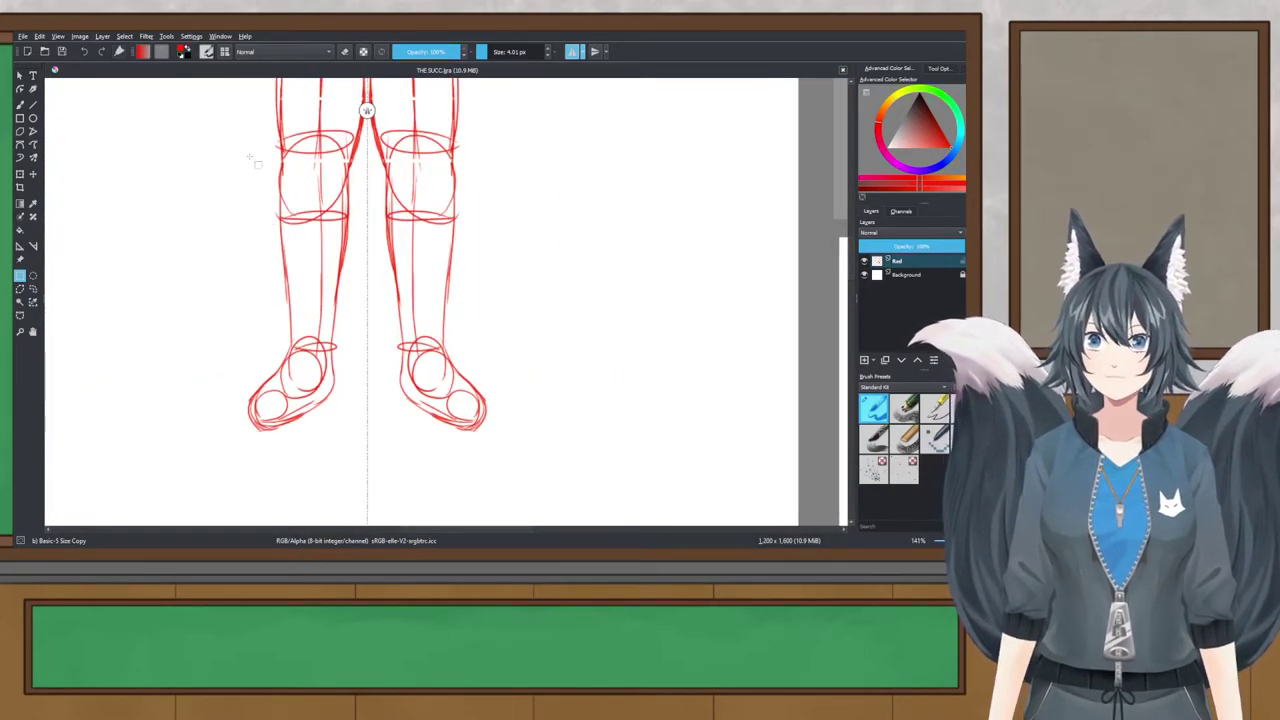
scroll(367, 110, "up", 3)
left_click_drag(107, 141, 437, 520)
scroll(435, 500, "down", 3)
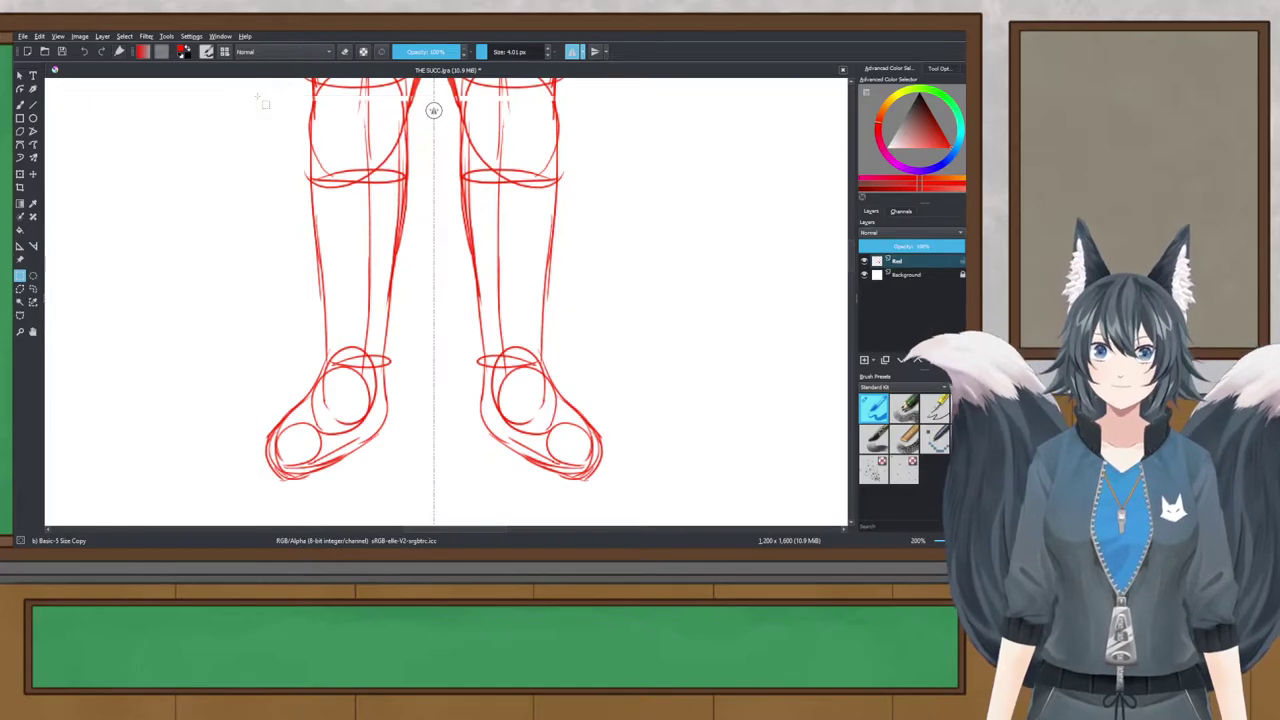
scroll(382, 91, "up", 3)
scroll(383, 98, "down", 4)
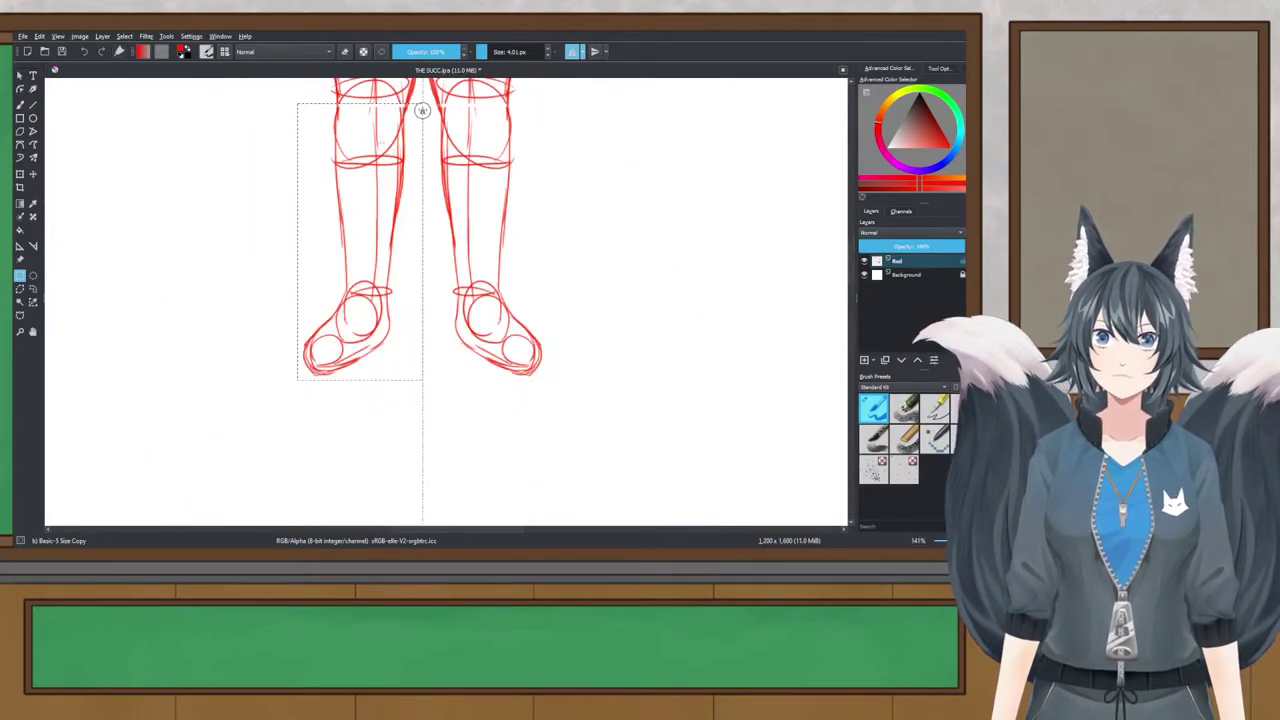
scroll(392, 165, "up", 1)
left_click(19, 174)
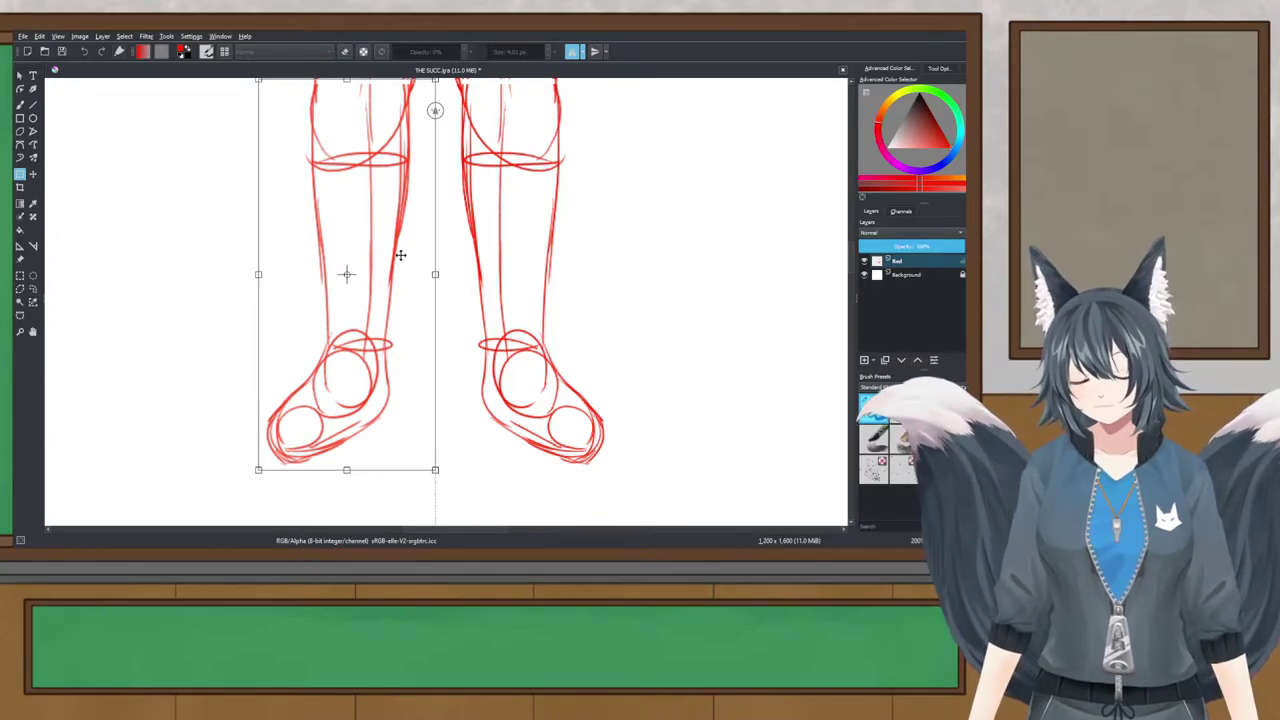
left_click_drag(401, 254, 392, 280)
scroll(392, 280, "down", 1)
scroll(392, 280, "up", 1)
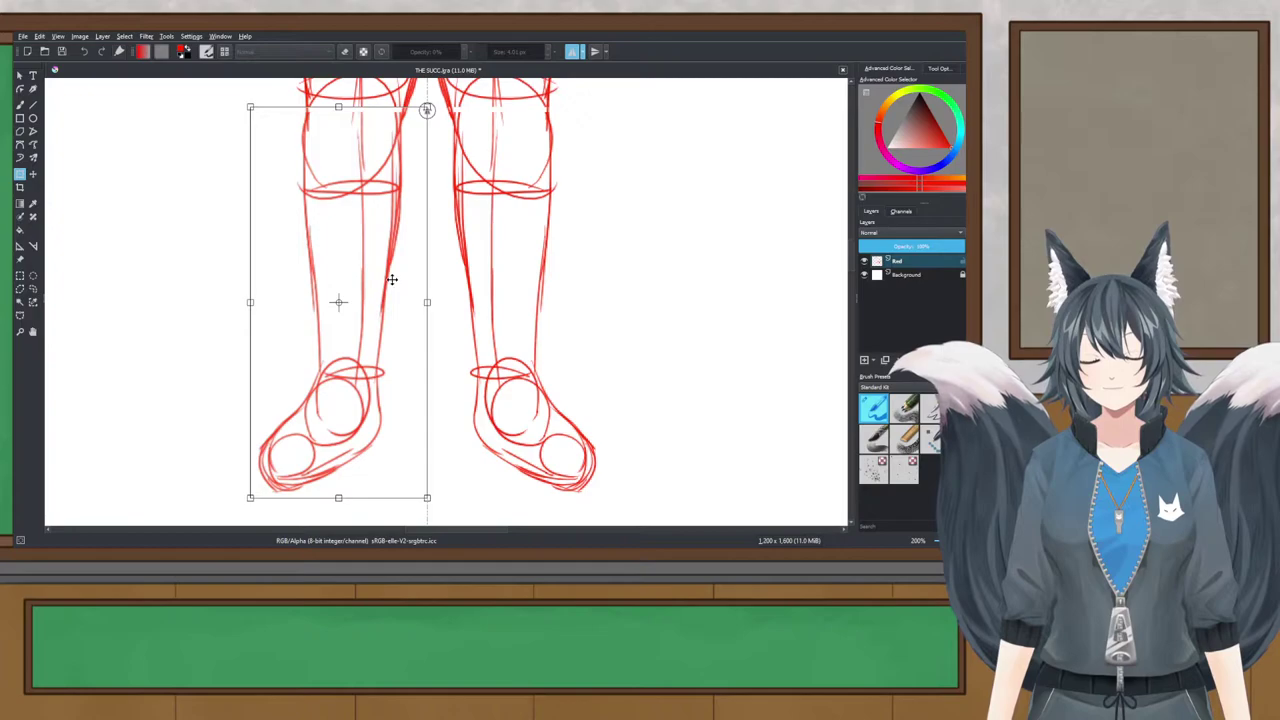
left_click(19, 275)
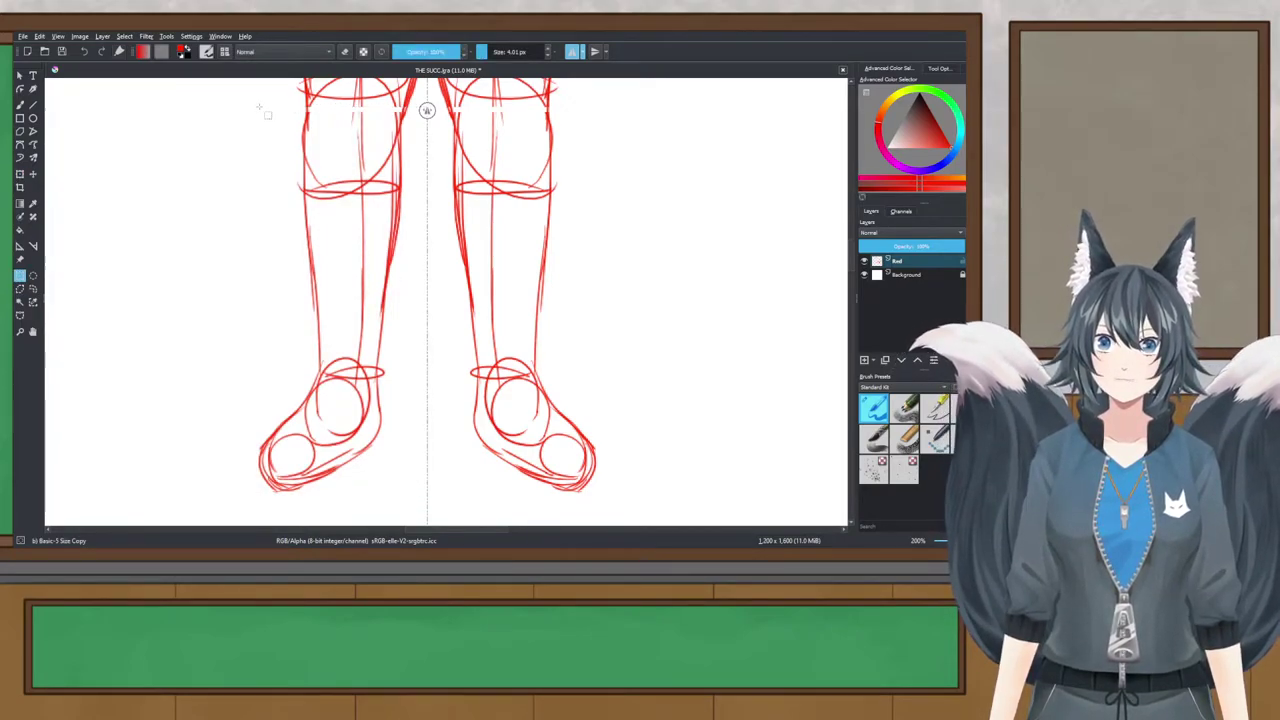
left_click_drag(250, 106, 427, 497)
left_click(231, 122)
Step: Make a rectangular selection about 410 by 396 px around both lower legs, from the knees to below the feet
left_click_drag(225, 105, 642, 509)
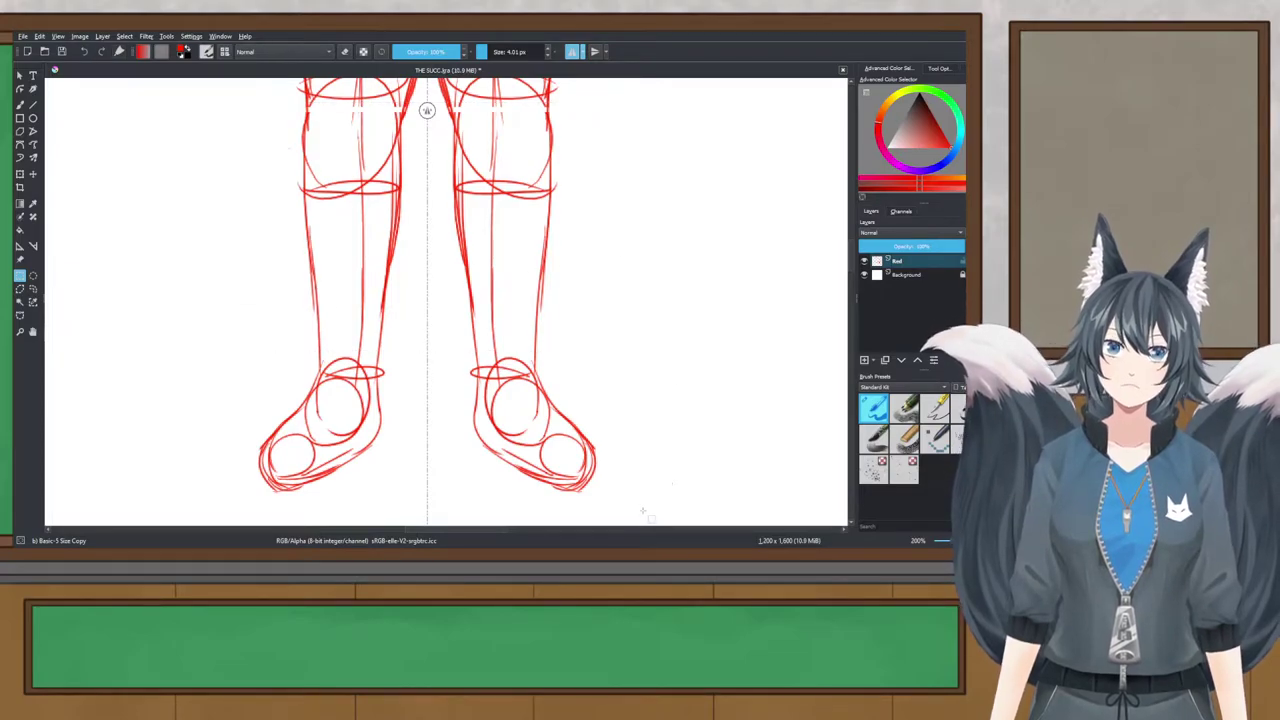
left_click_drag(435, 183, 430, 215)
scroll(403, 130, "up", 1)
scroll(428, 110, "up", 2)
scroll(428, 110, "down", 4)
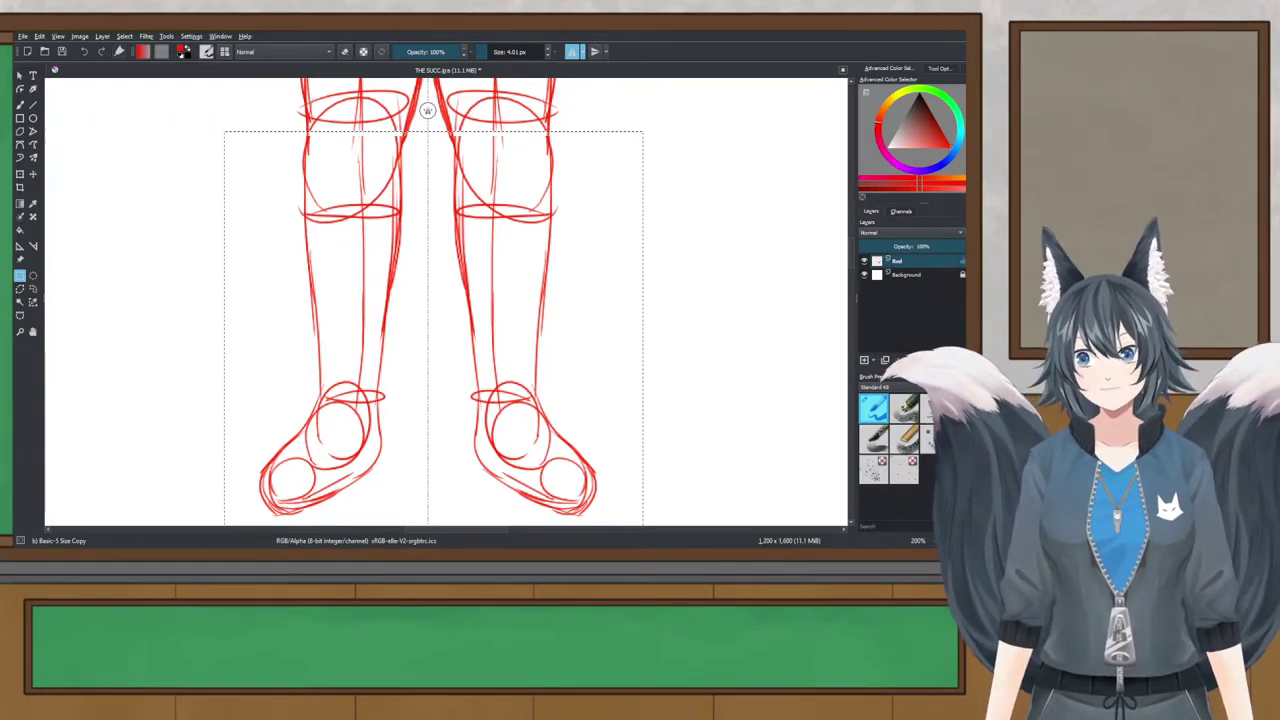
left_click_drag(313, 394, 321, 403)
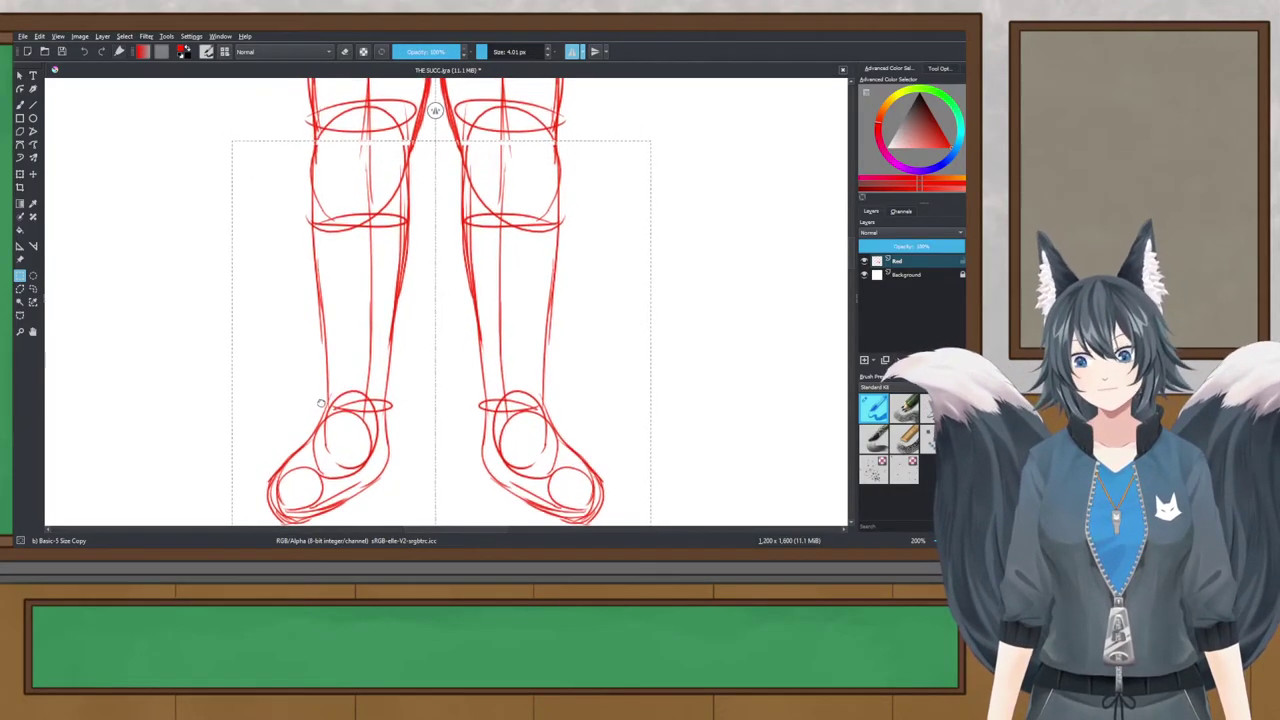
scroll(334, 357, "up", 2)
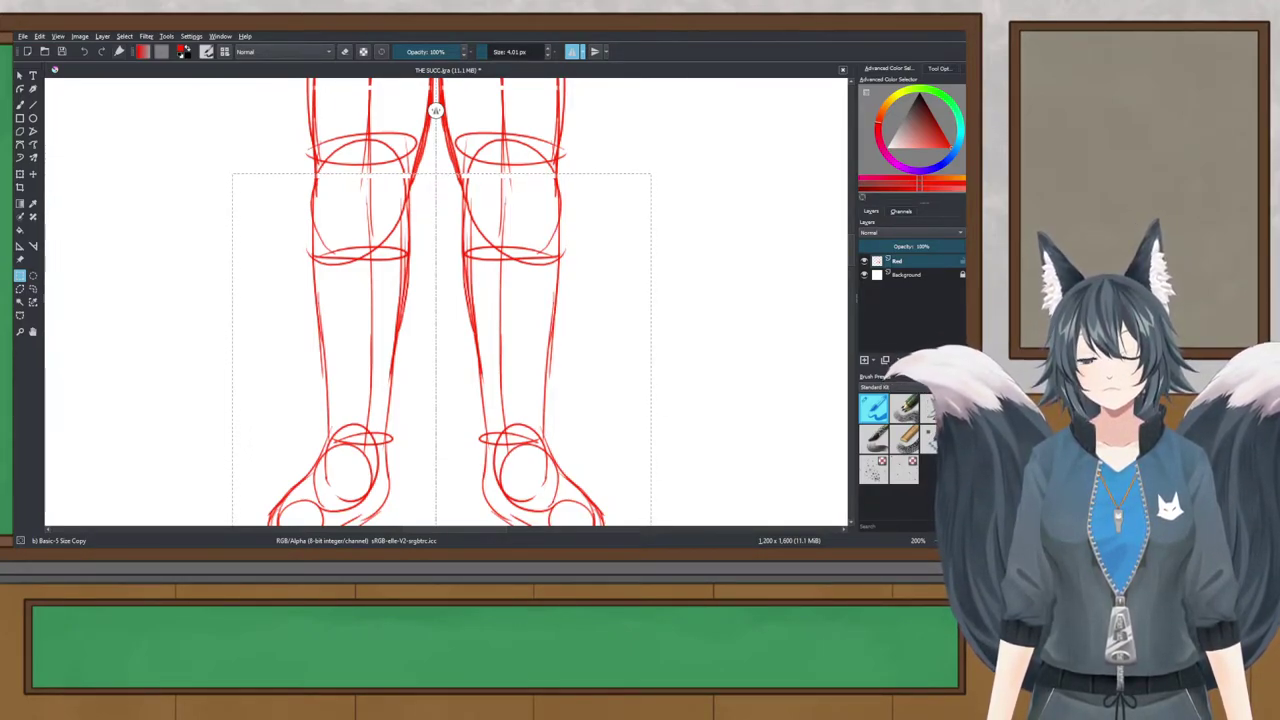
Step: Examine the rectangular selection's tool options and the canvas overview
key("alt+Tab")
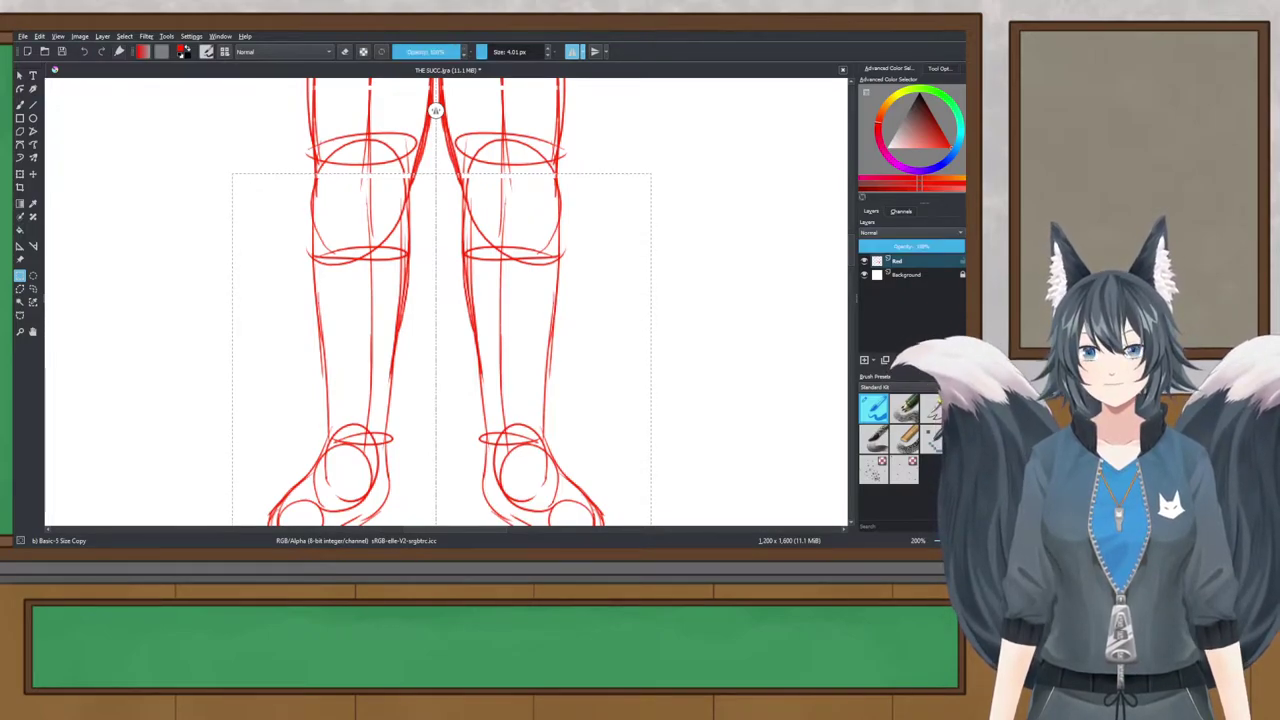
left_click(939, 69)
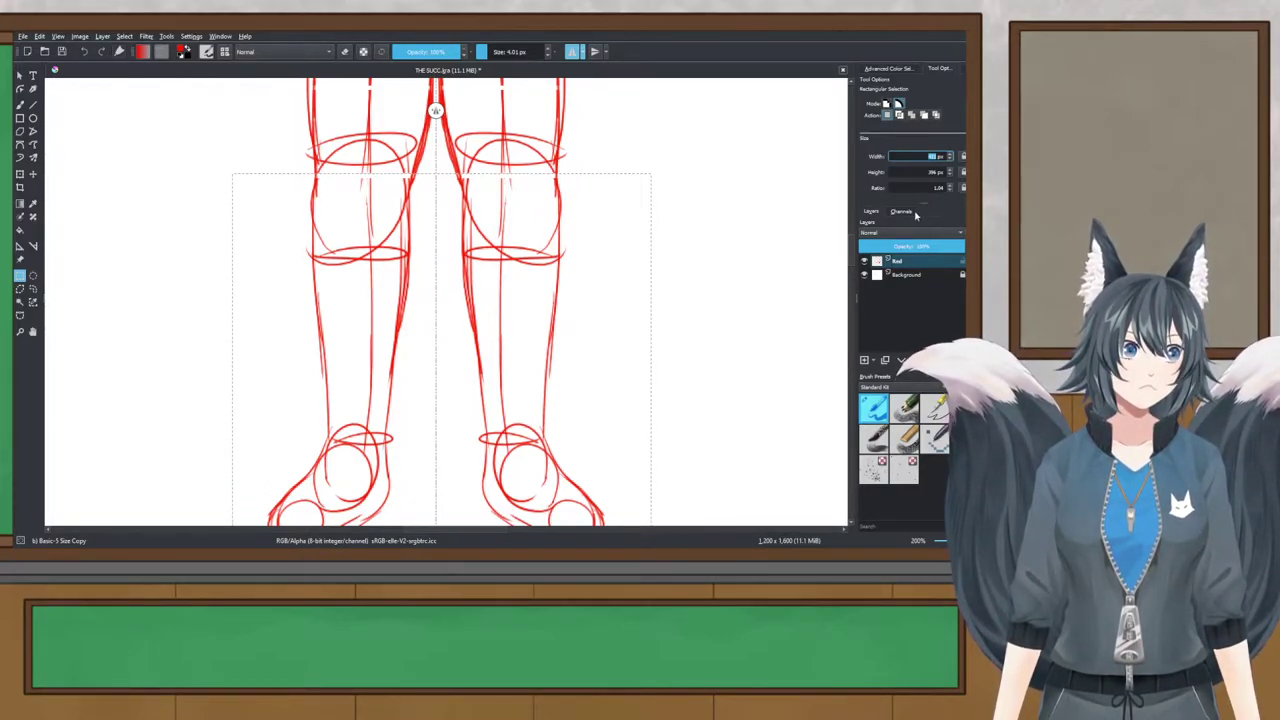
left_click(964, 72)
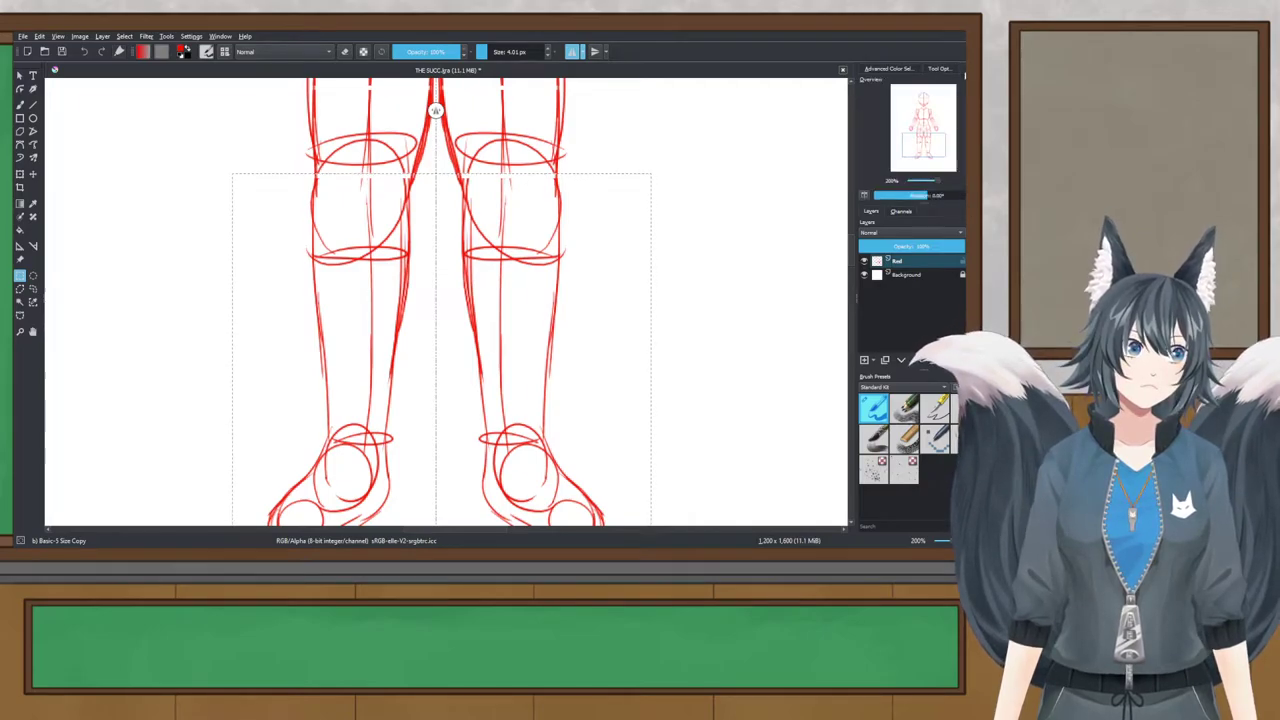
left_click(946, 70)
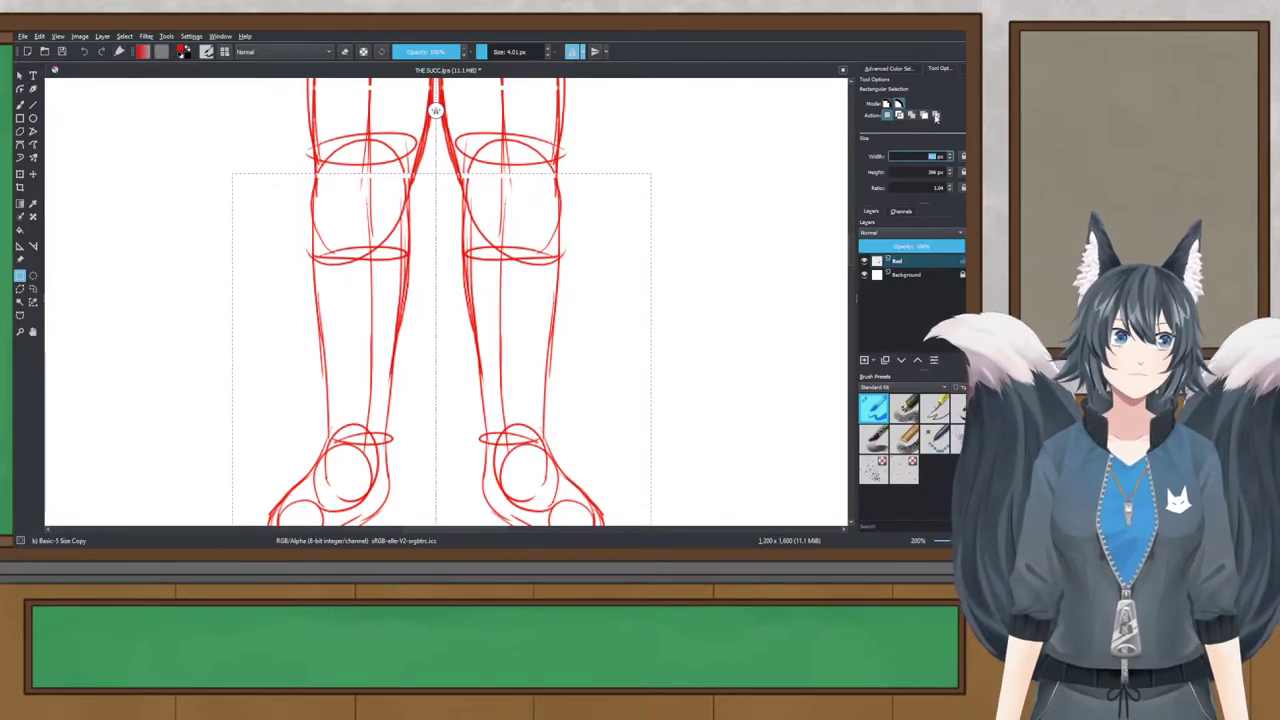
Step: Save the document with both selected lower legs and feet in view
scroll(380, 118, "down", 2)
left_click_drag(380, 118, 384, 191)
scroll(410, 110, "up", 1)
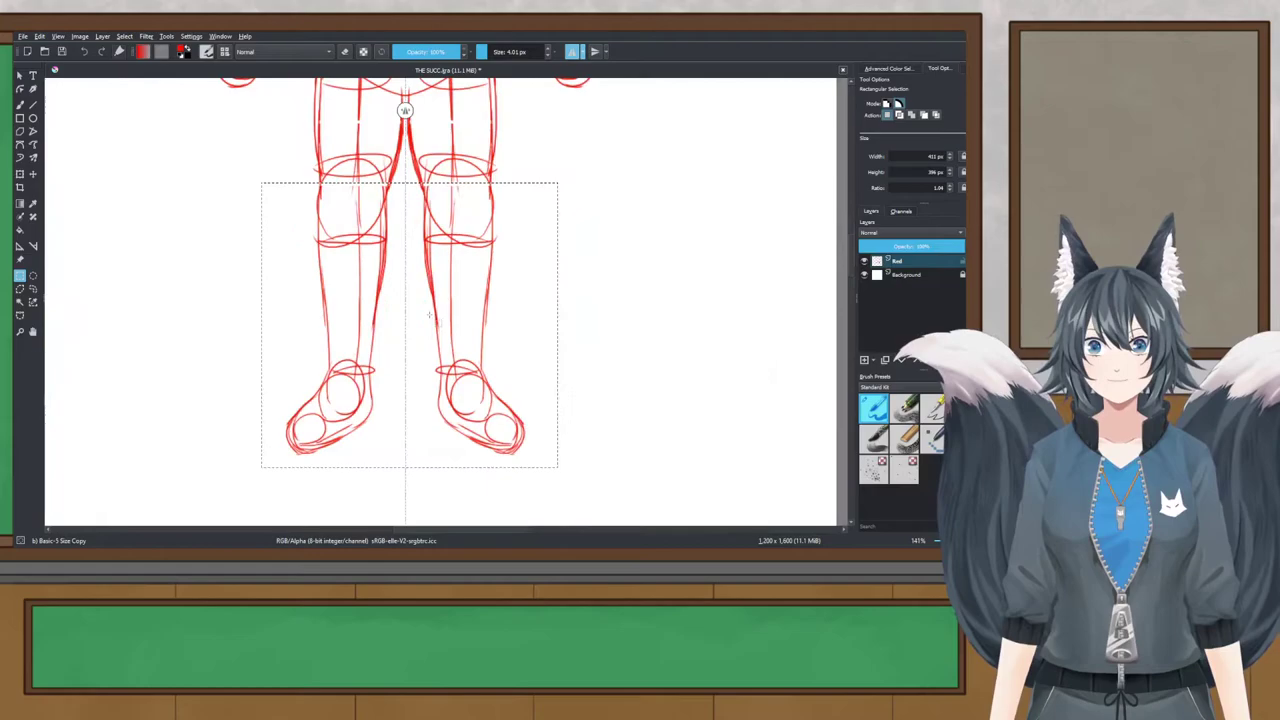
key("ctrl+s")
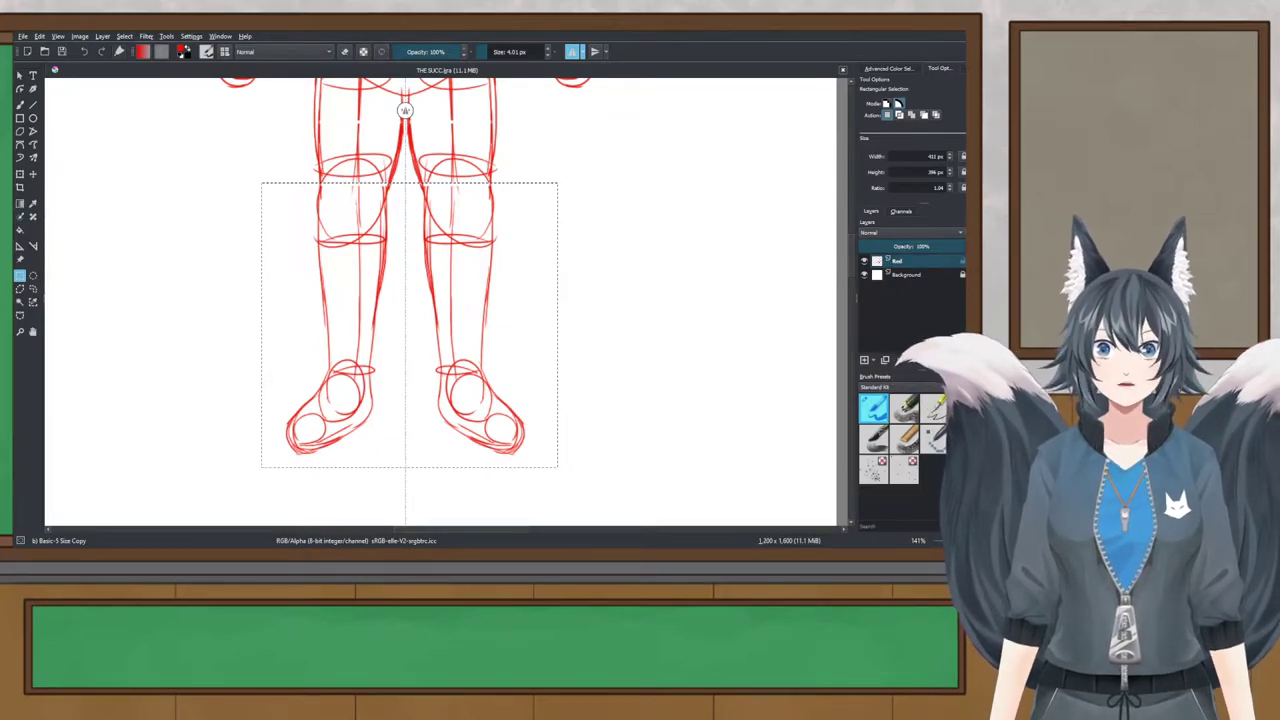
Step: Start a transform on the selected lower legs and feet of the Red layer
left_click(337, 209)
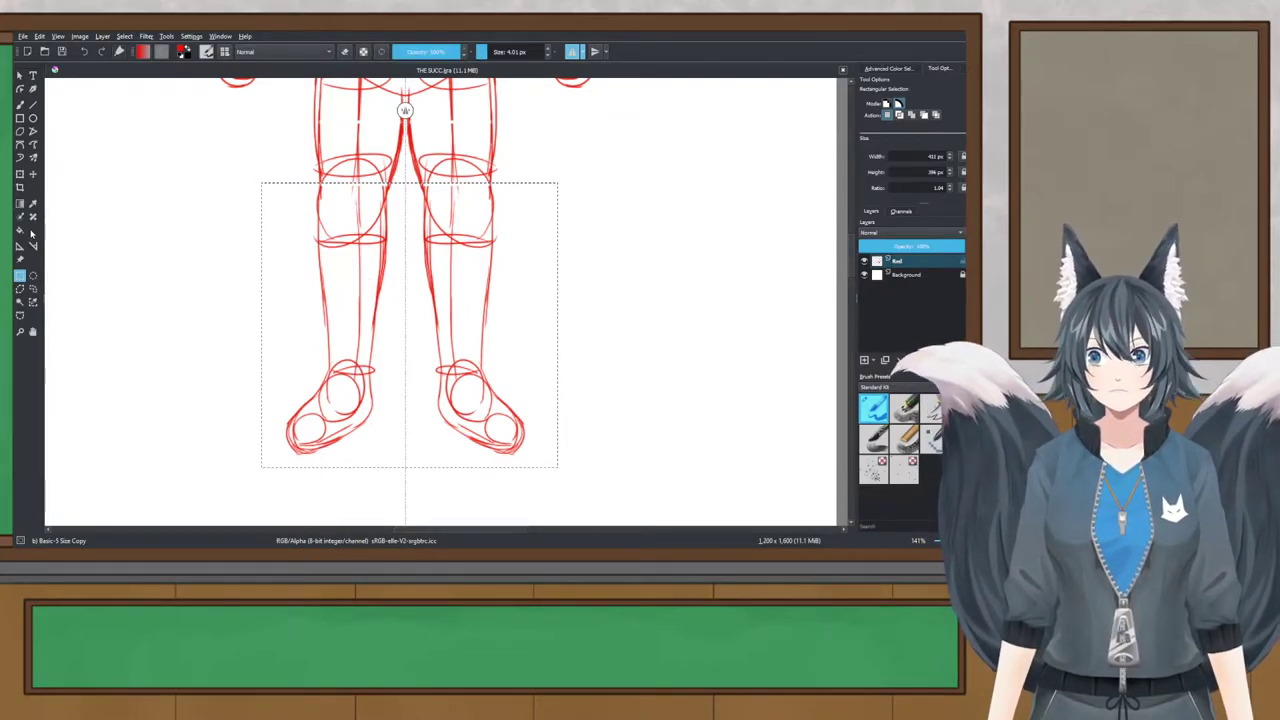
left_click(20, 174)
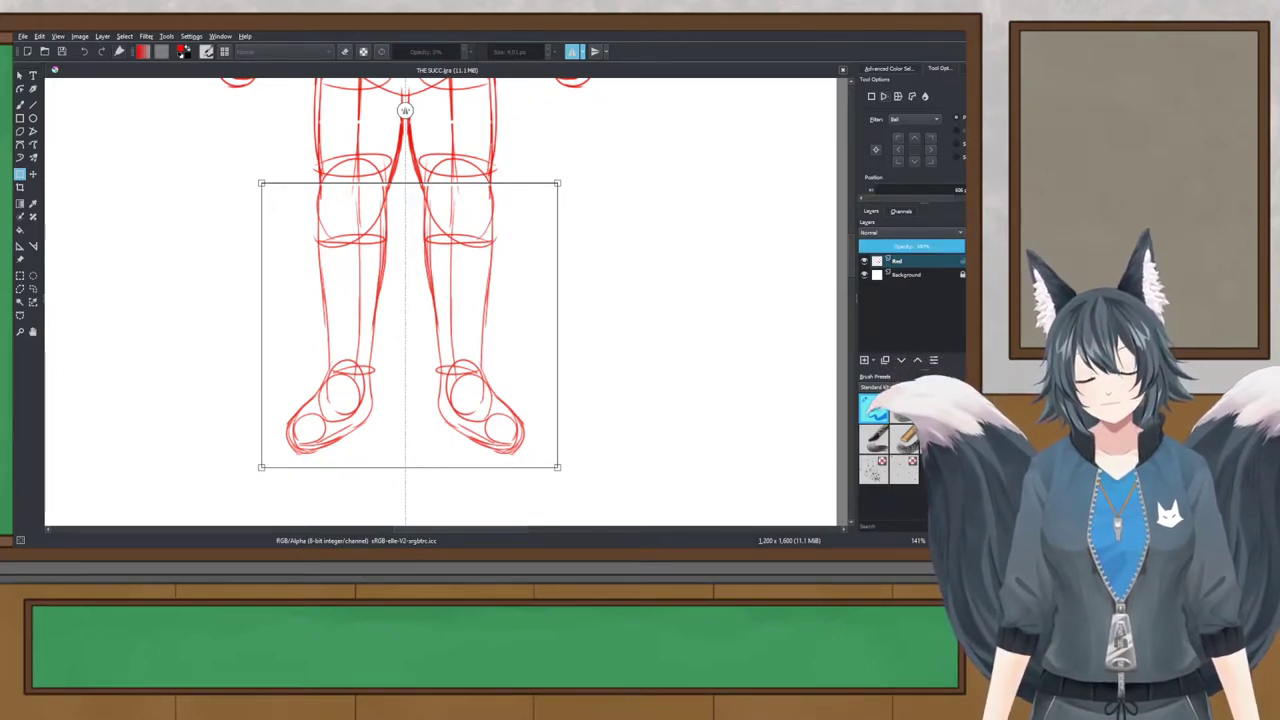
key("Return")
left_click(558, 190)
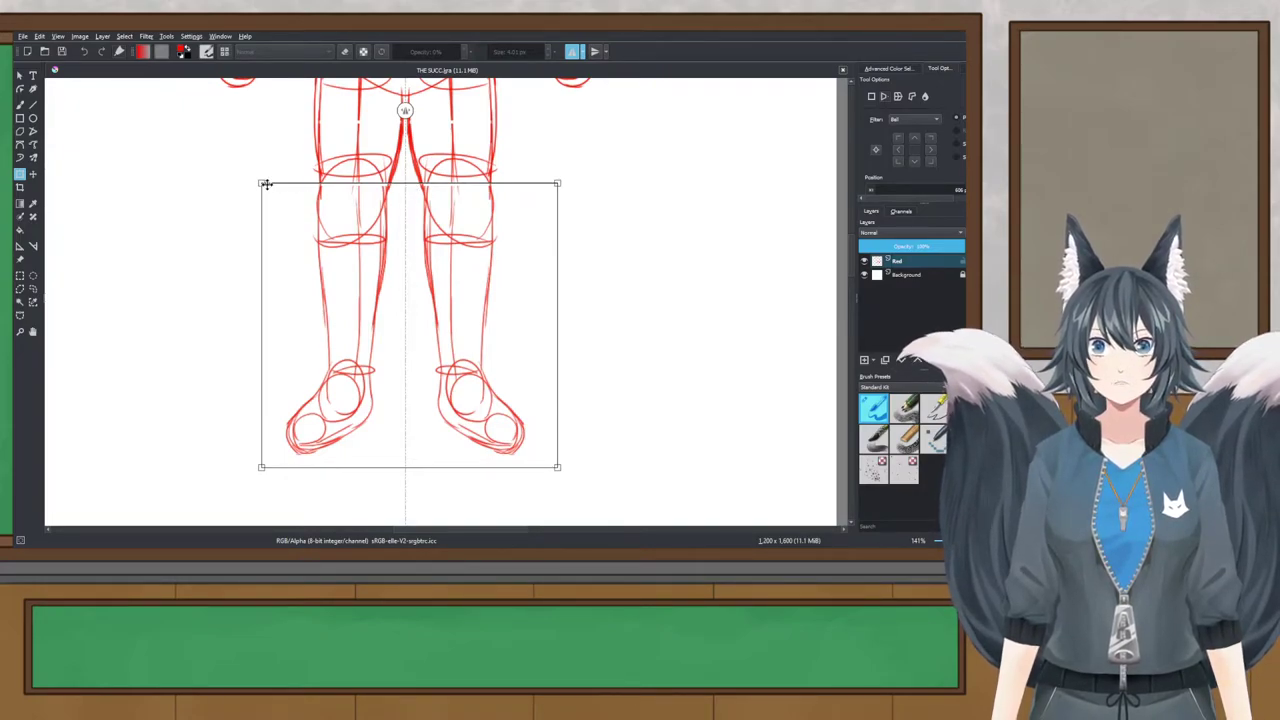
Step: Try to distort the selected lower legs by pulling the upper left corner of their transform frame inward
key("Return")
left_click_drag(266, 190, 351, 256)
key("ctrl+z")
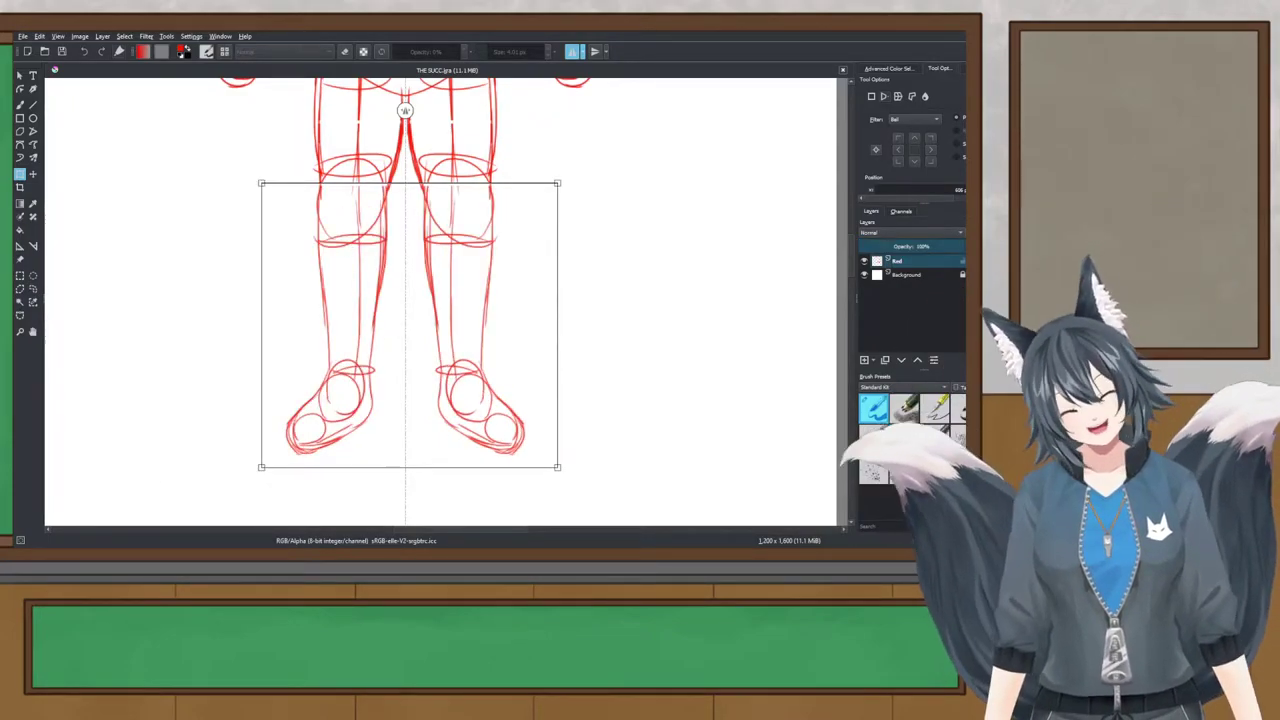
left_click_drag(263, 189, 635, 454)
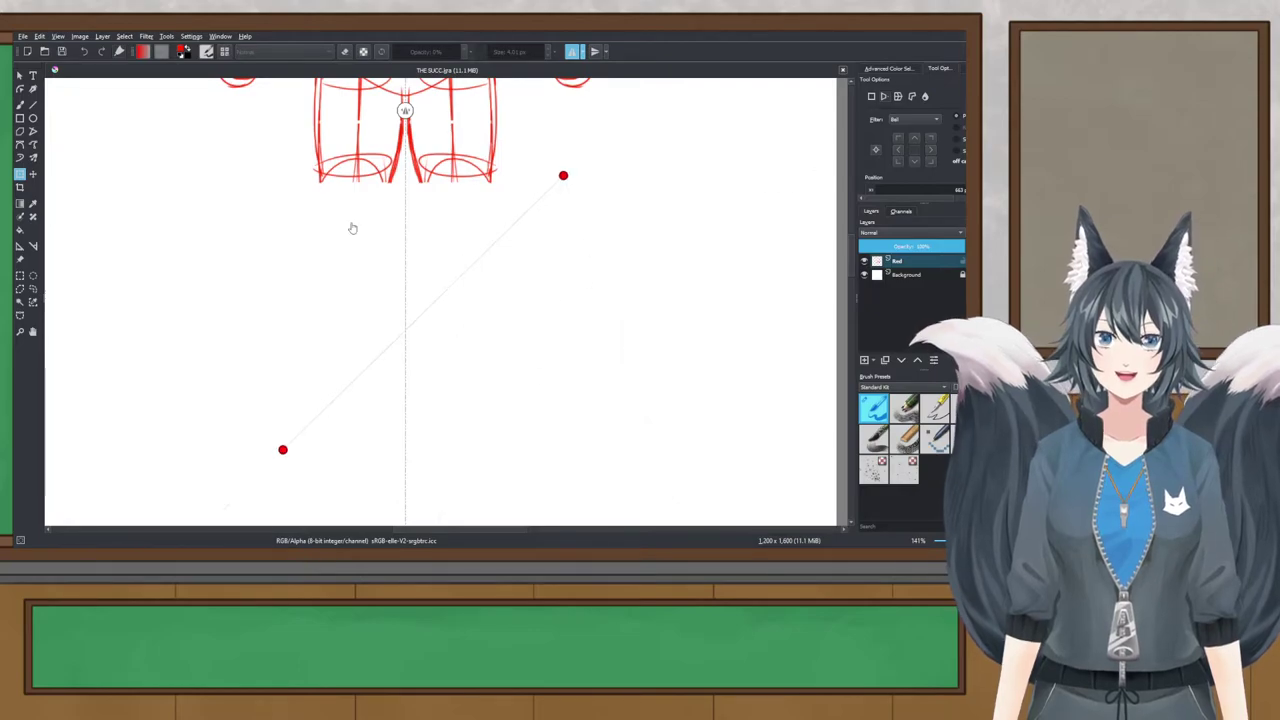
key("ctrl+z")
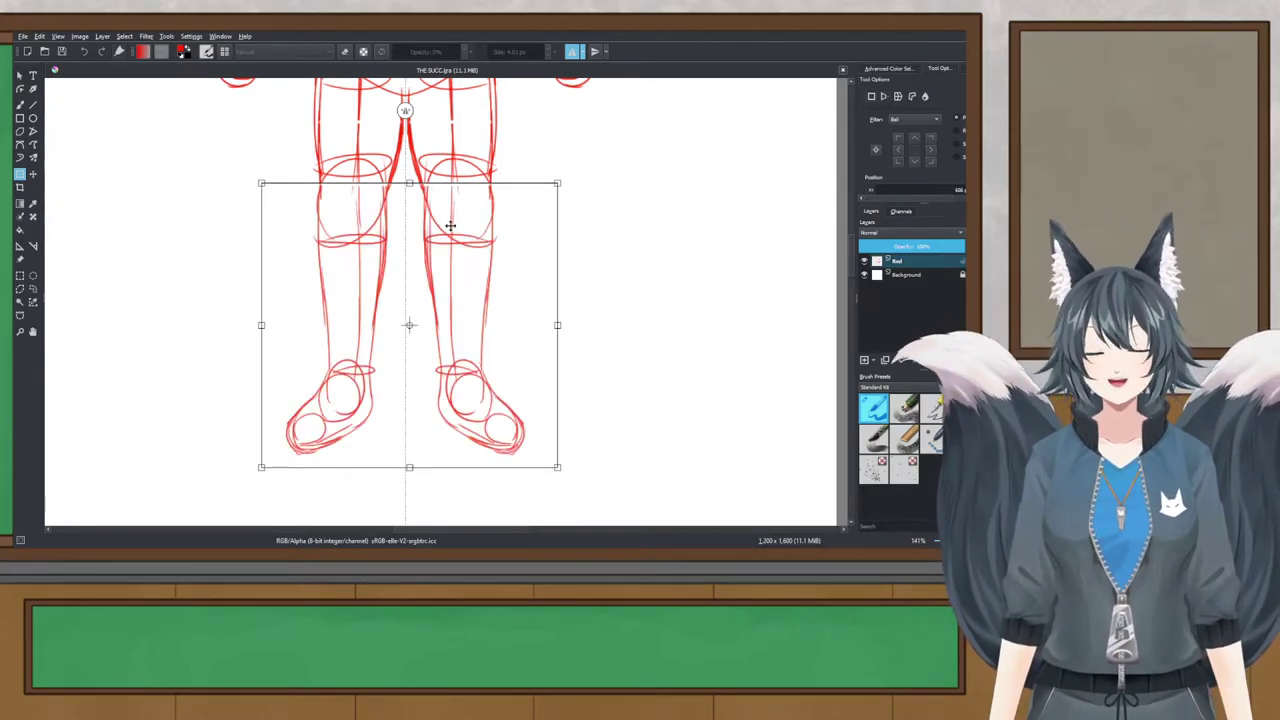
Step: Apply the current transform to the selected lower legs
scroll(357, 176, "up", 4)
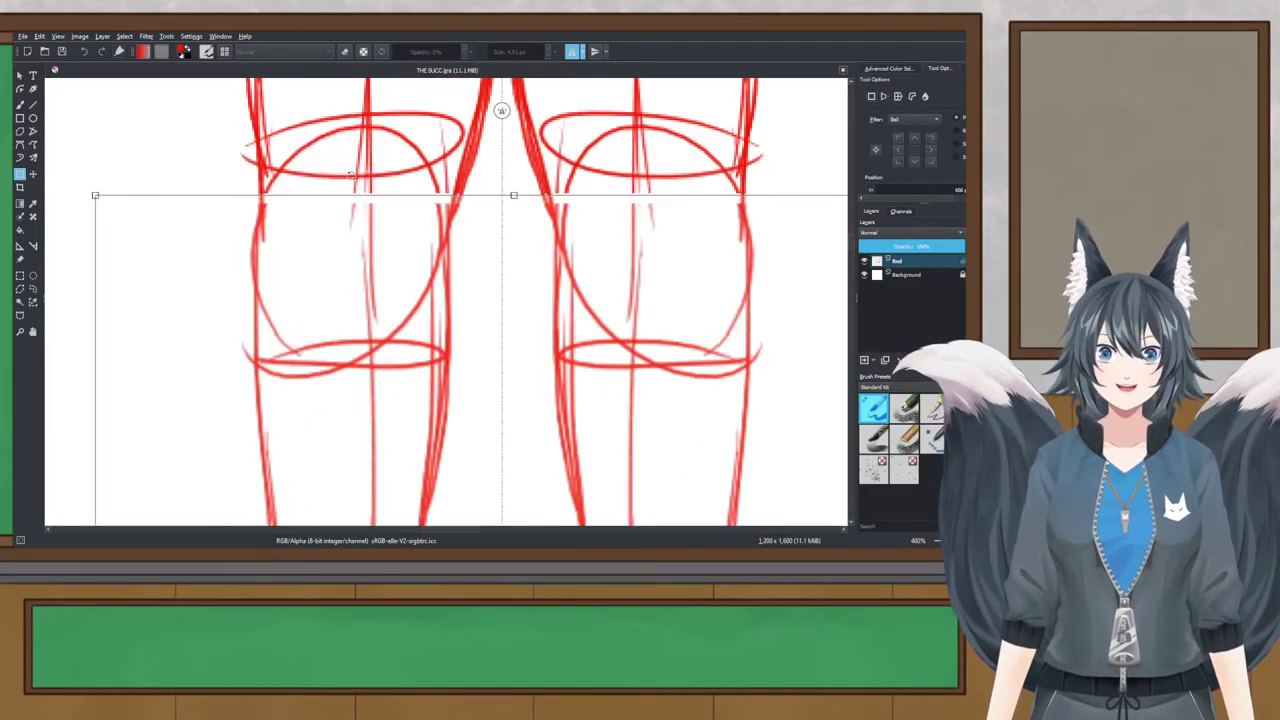
scroll(357, 176, "down", 3)
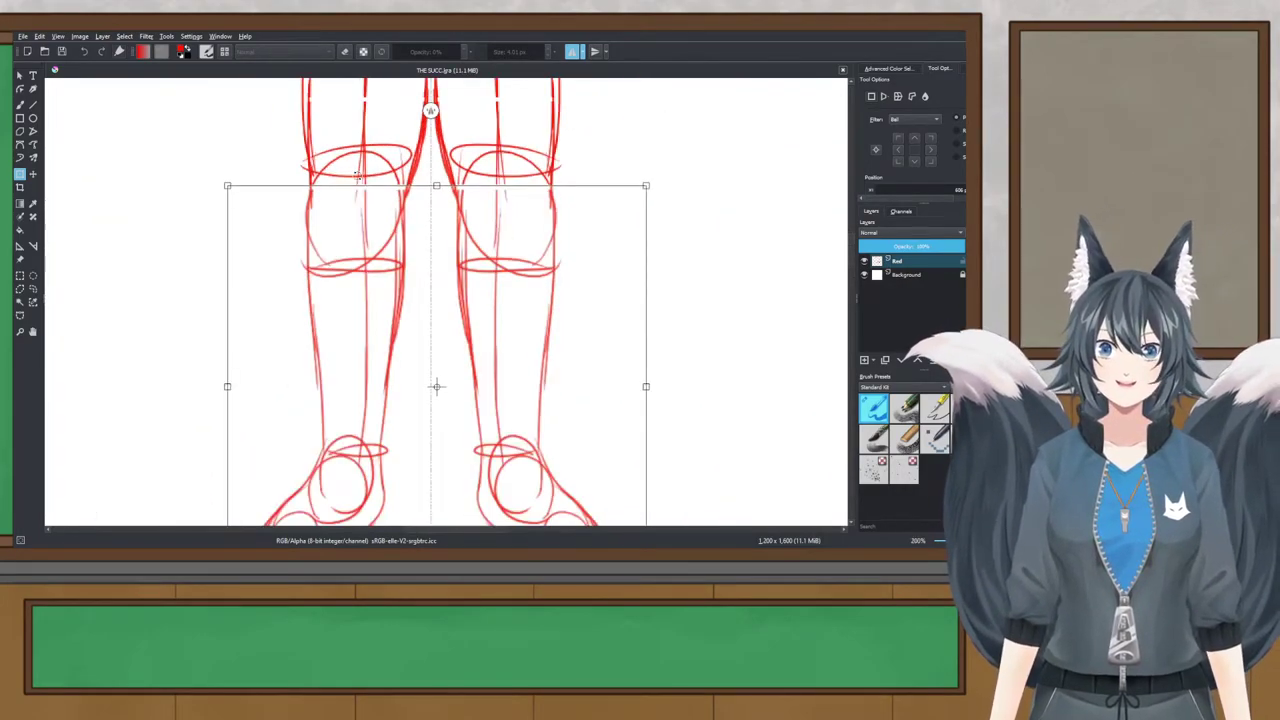
scroll(357, 176, "down", 1)
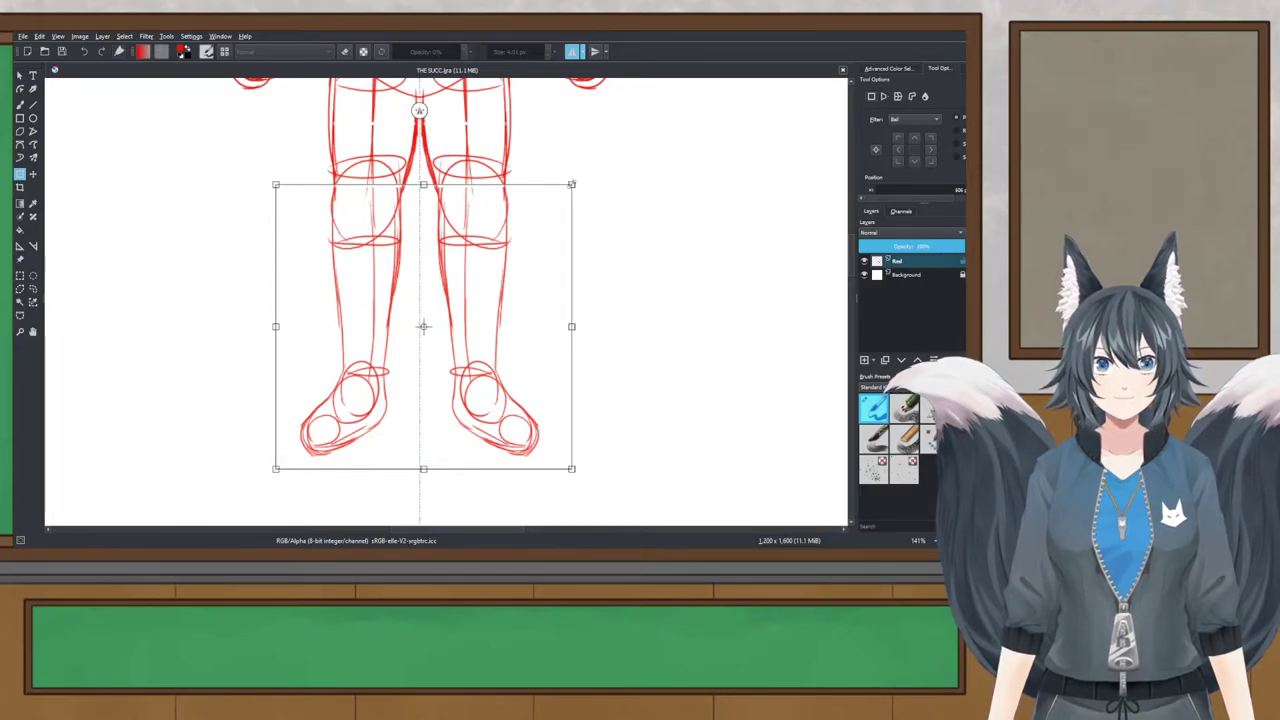
left_click_drag(571, 184, 571, 185)
key("Return")
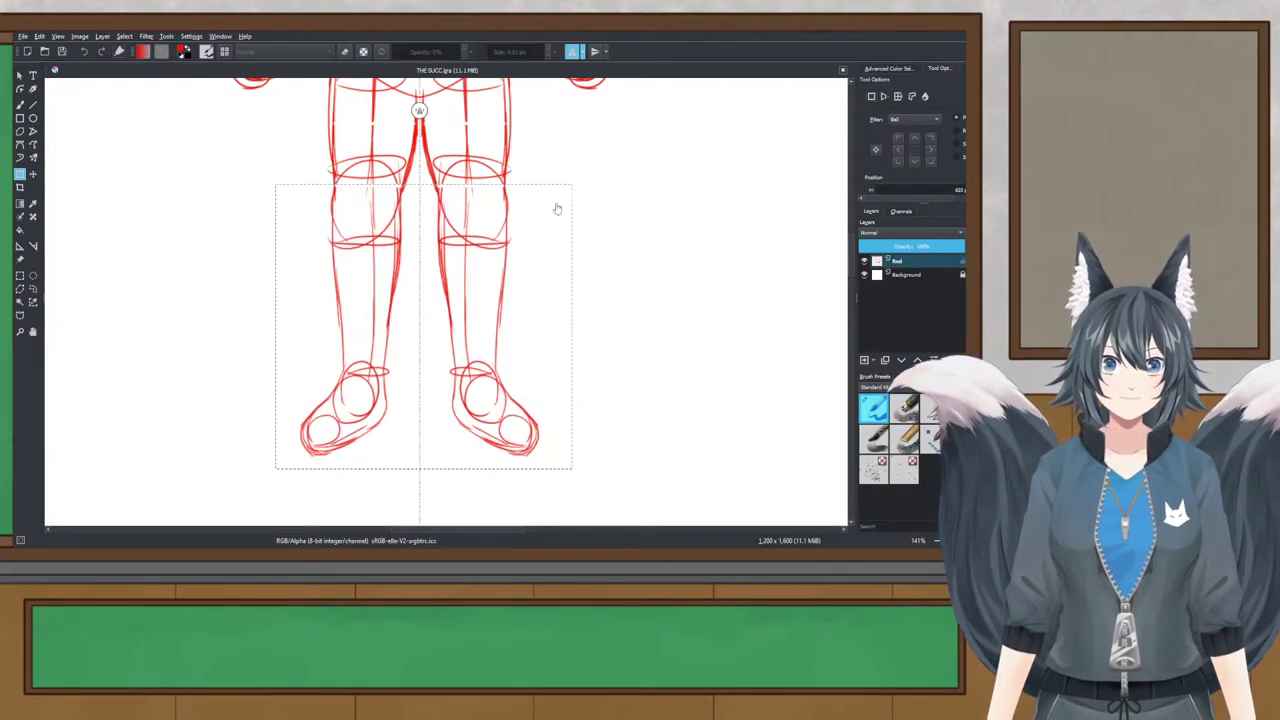
Step: Transform the lower legs in Perspective mode, nudging the frame's upper right corner slightly inward
left_click(380, 187)
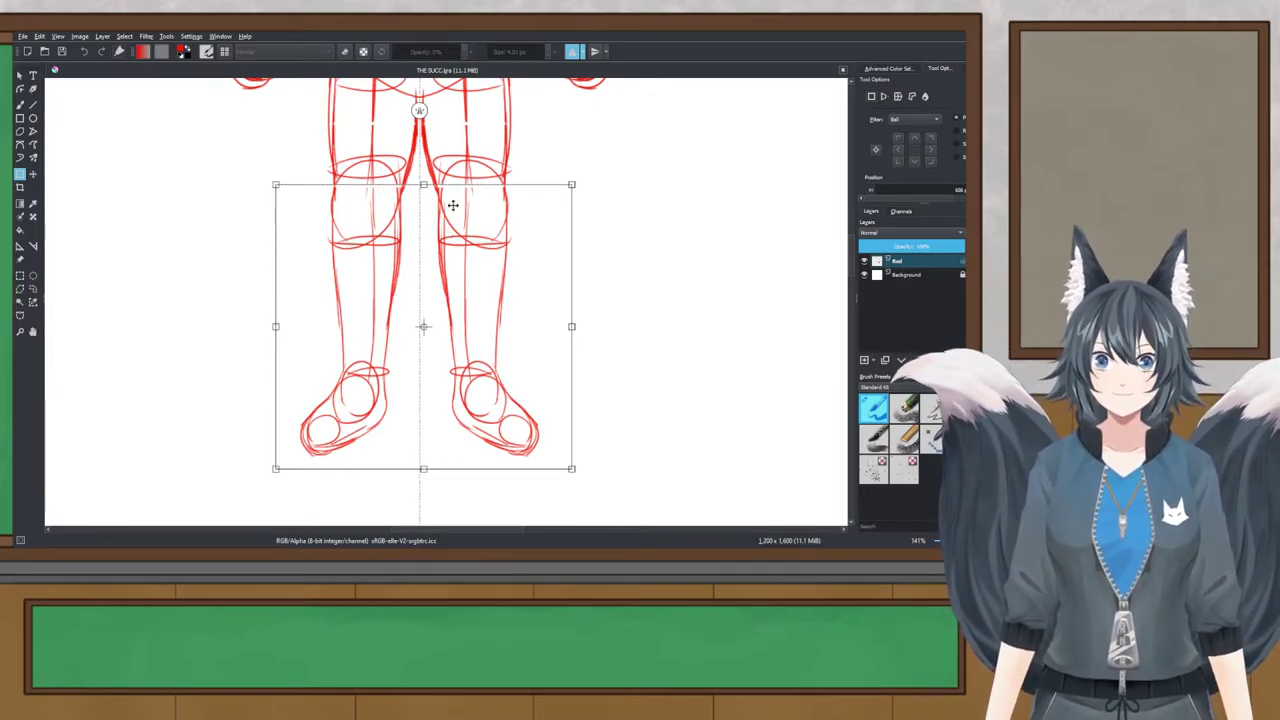
left_click(886, 99)
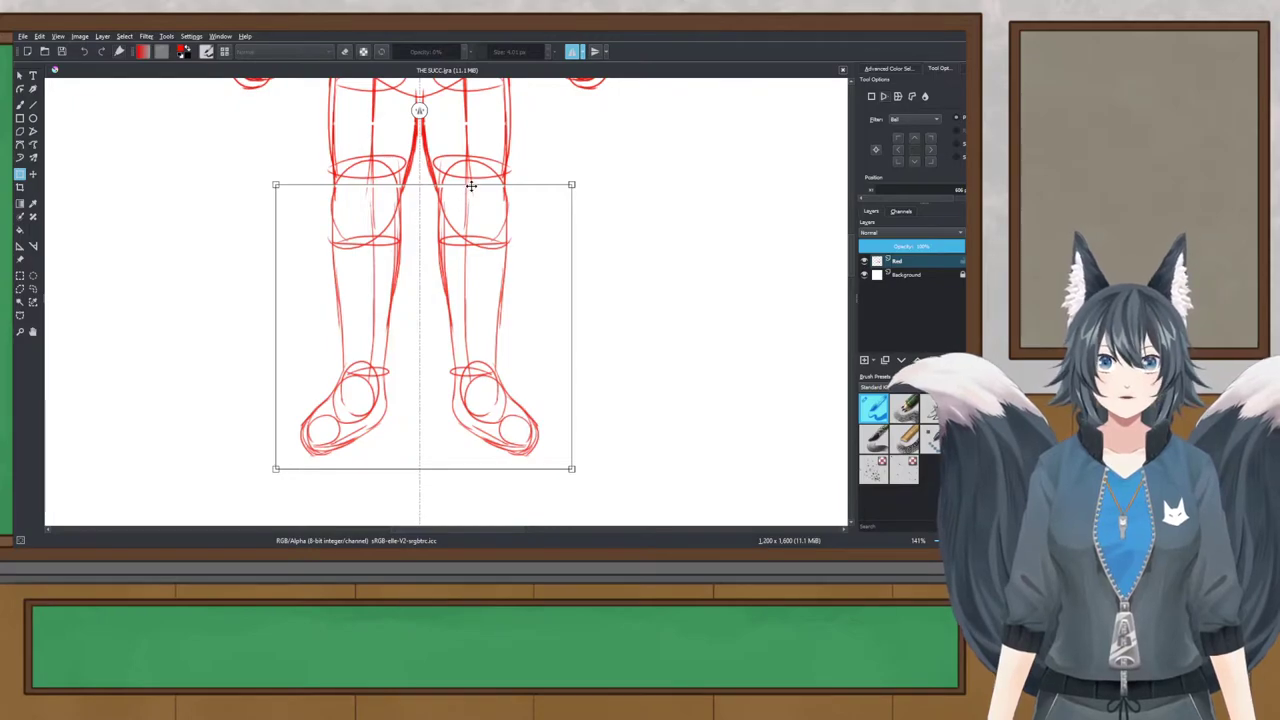
left_click_drag(471, 186, 471, 190)
key("ctrl+z")
left_click_drag(573, 189, 568, 190)
left_click_drag(277, 187, 275, 186)
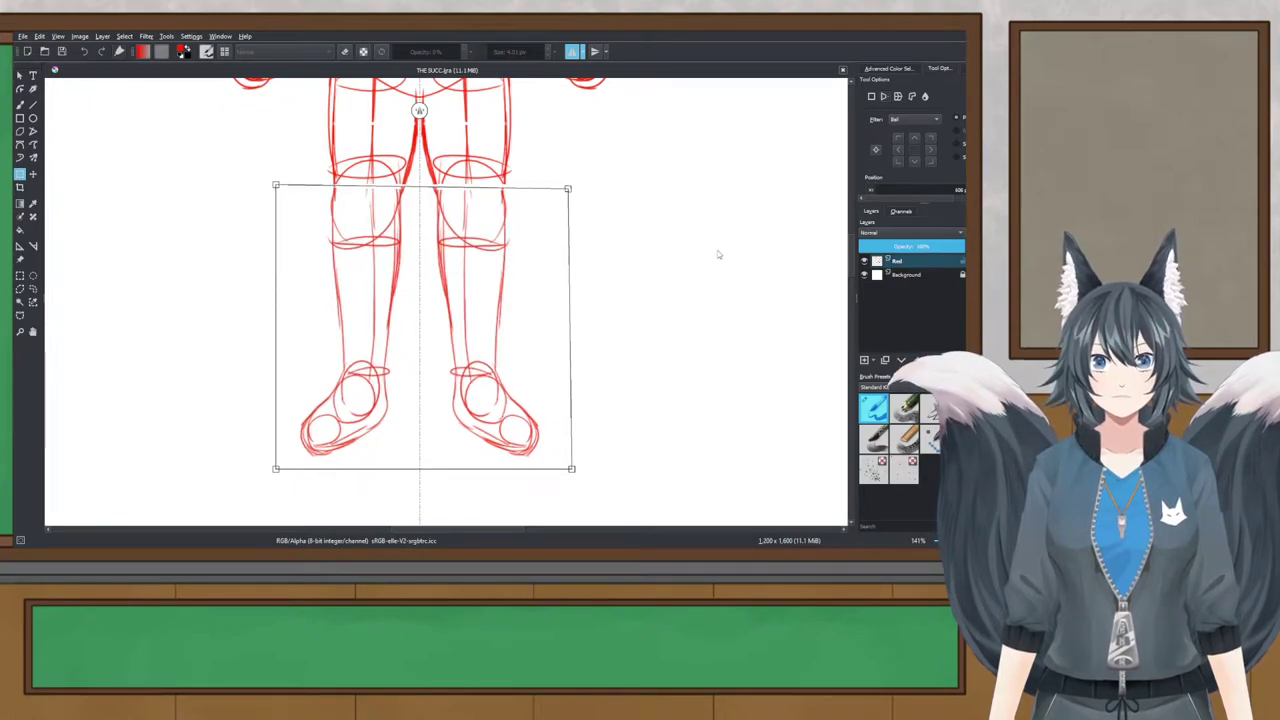
Step: Save the document and draw a rectangular selection around both lower legs, from the gap at the knees down to the feet
left_click(19, 275)
scroll(405, 268, "up", 1)
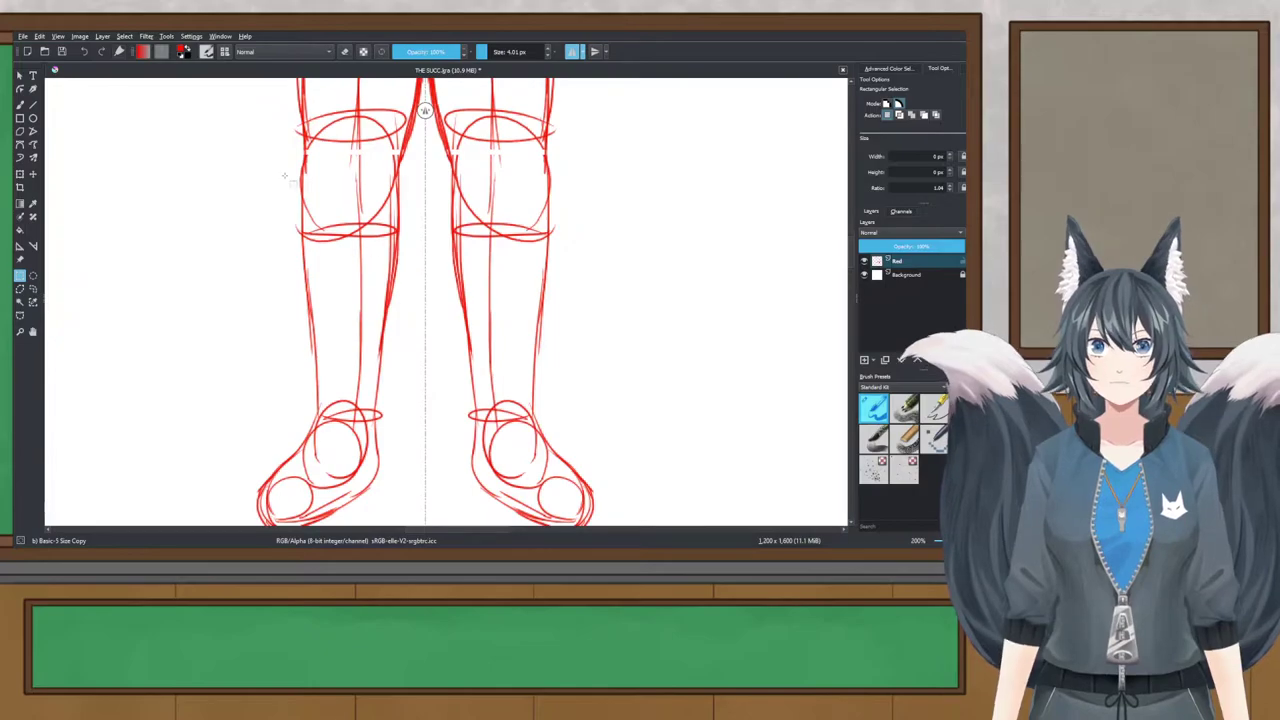
mouse_move(276, 161)
left_mouse_down()
mouse_move(255, 143)
mouse_move(263, 157)
mouse_move(302, 151)
left_mouse_up()
key("ctrl+s")
left_click(303, 151)
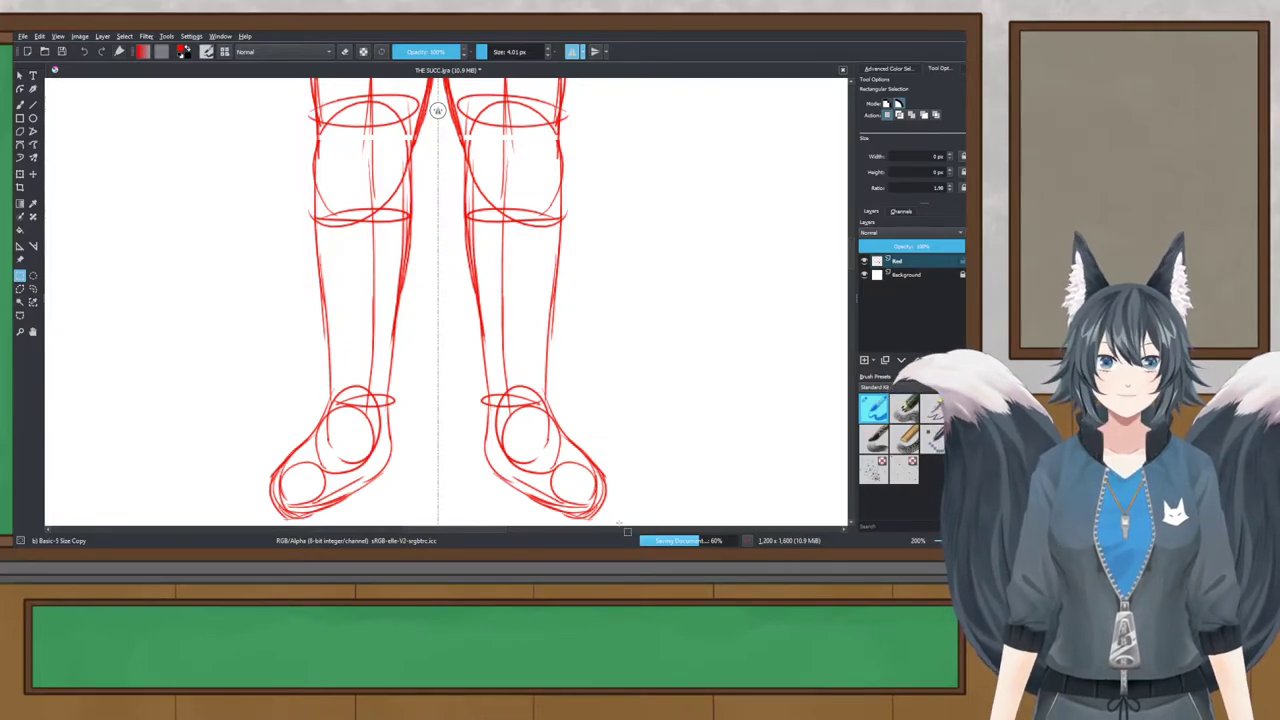
left_click_drag(619, 521, 221, 131)
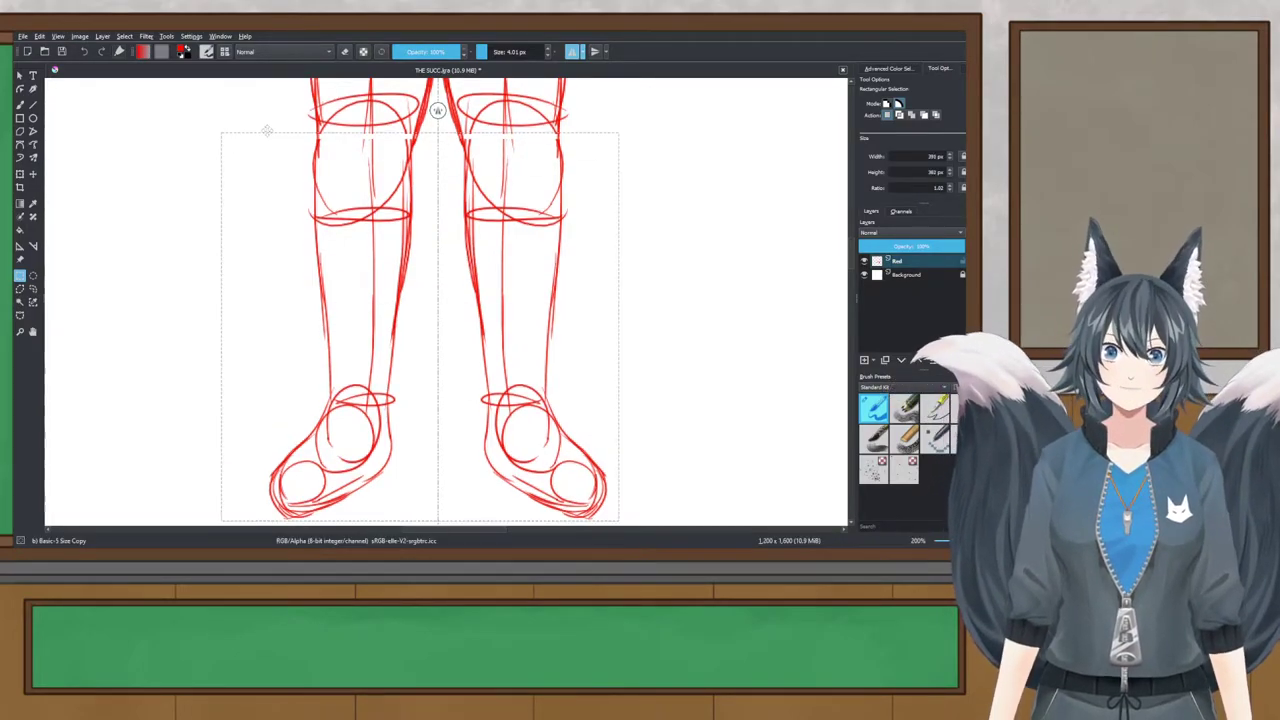
Step: Clear the selection and redraw it at about 366 by 388 px around both lower legs, with its upper edge at the knee gap
scroll(403, 112, "up", 4)
scroll(446, 172, "up", 1)
scroll(482, 202, "down", 3)
left_click(511, 215)
left_click_drag(492, 194, 461, 143)
scroll(461, 143, "down", 2)
scroll(328, 403, "down", 1)
left_click_drag(322, 408, 294, 367)
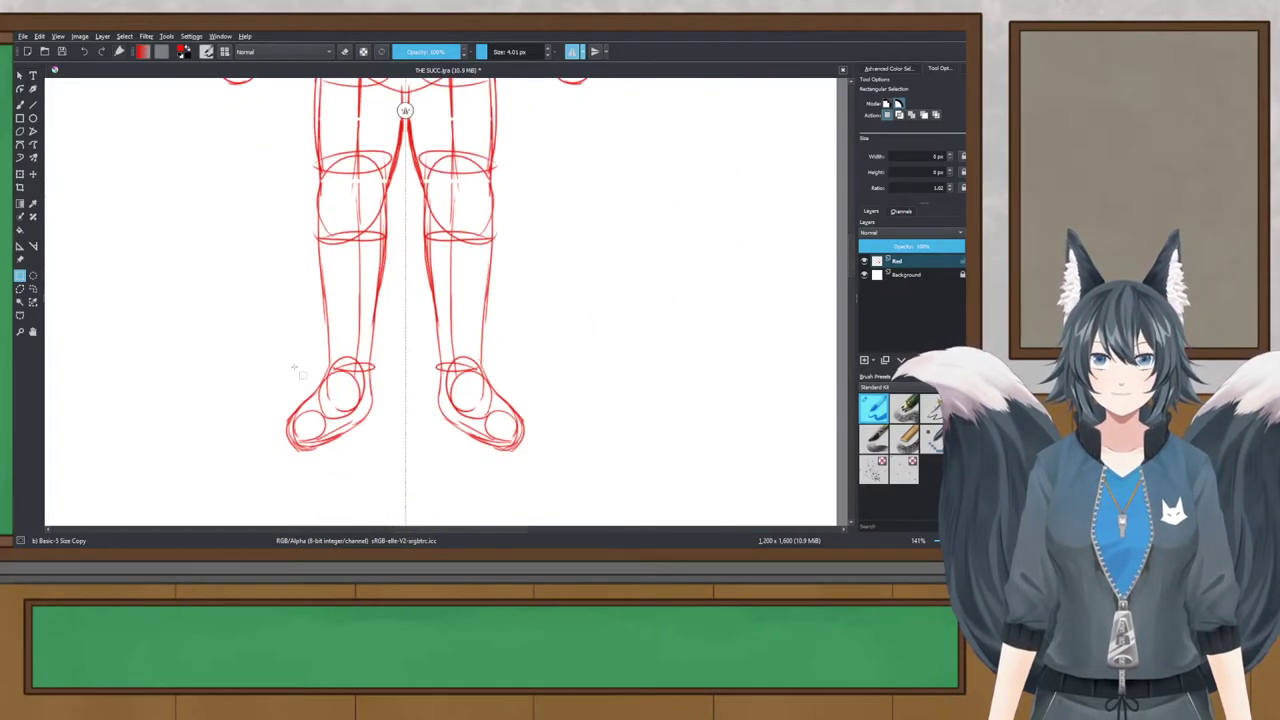
scroll(330, 335, "up", 1)
left_click_drag(244, 120, 437, 503)
left_click(529, 509)
left_click_drag(622, 511, 224, 118)
left_click_drag(314, 132, 250, 116)
Step: Try to shift the selected lower legs slightly with the Move tool
scroll(412, 206, "up", 3)
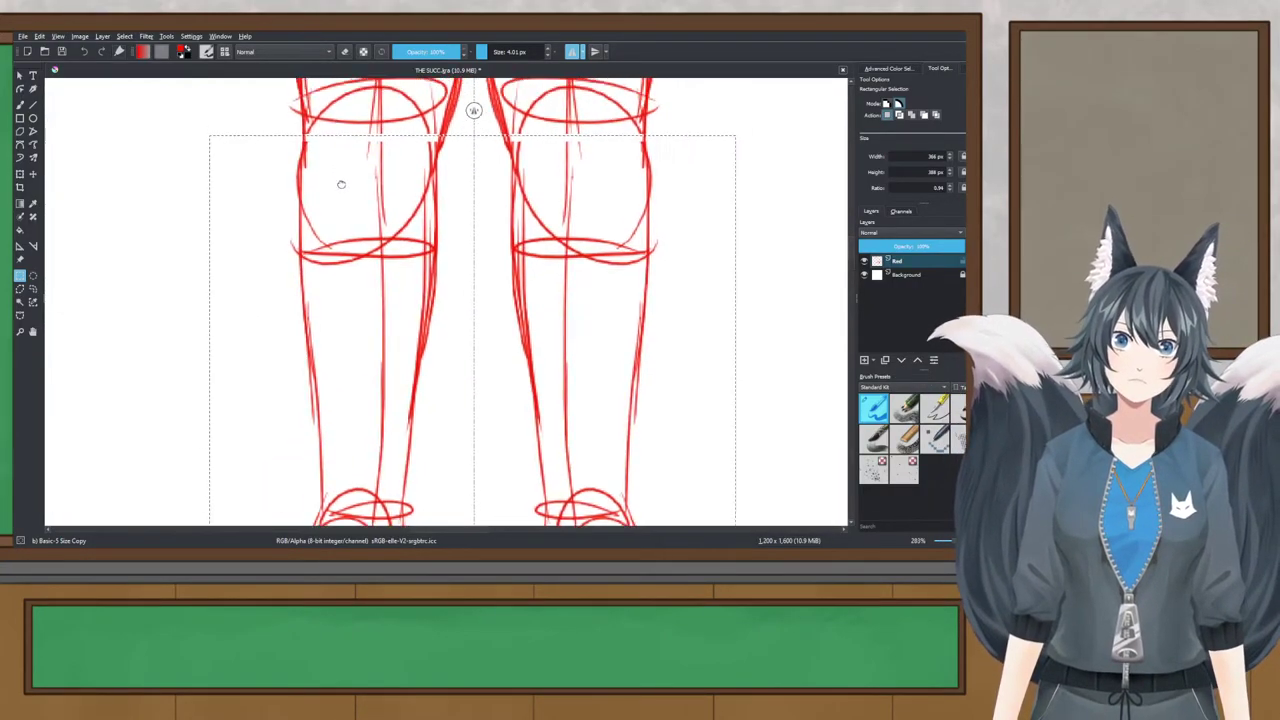
scroll(412, 206, "up", 1)
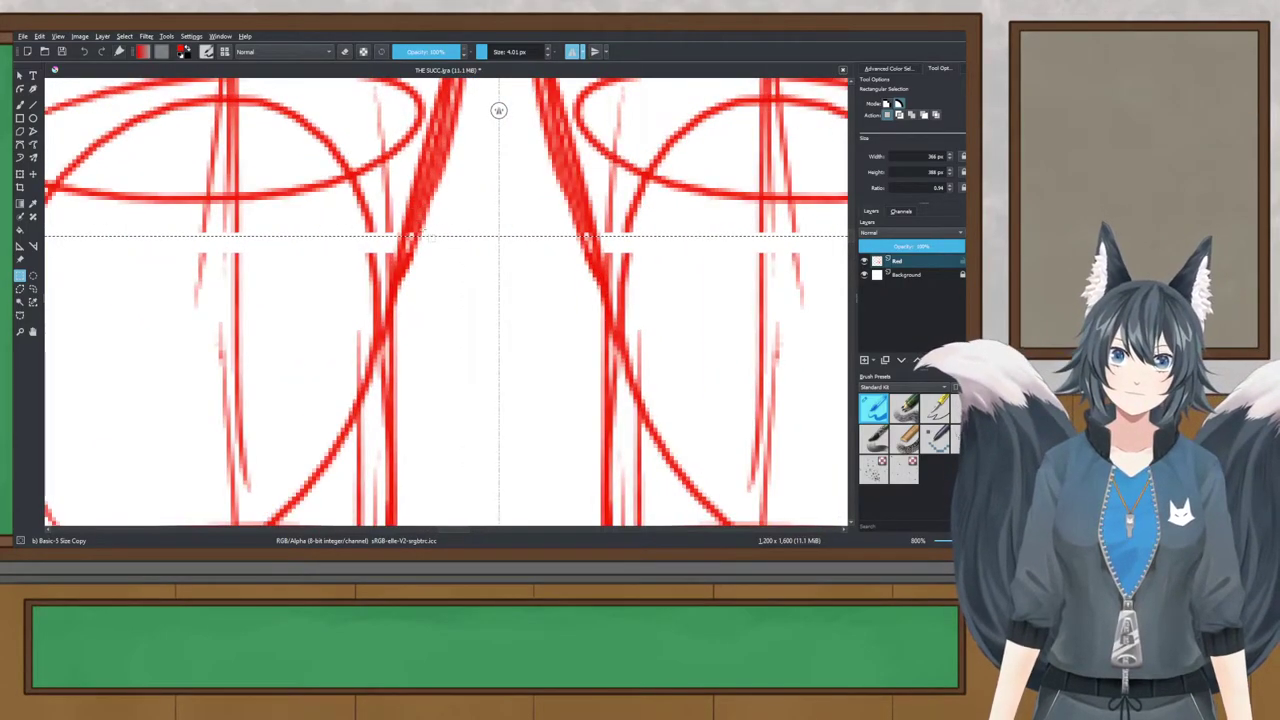
scroll(420, 228, "up", 3)
scroll(423, 230, "down", 4)
scroll(440, 240, "down", 2)
scroll(440, 240, "up", 2)
left_click(33, 175)
left_click_drag(192, 271, 196, 271)
scroll(196, 271, "down", 5)
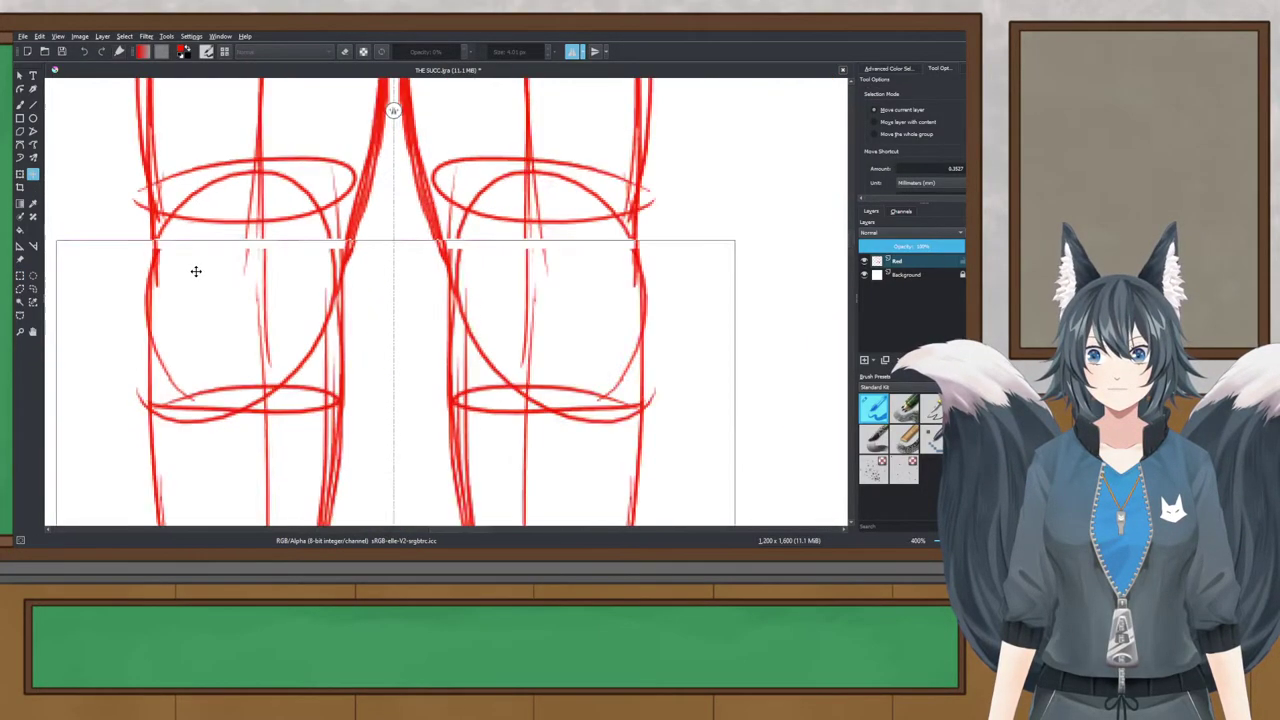
scroll(210, 270, "up", 1)
scroll(217, 270, "up", 1)
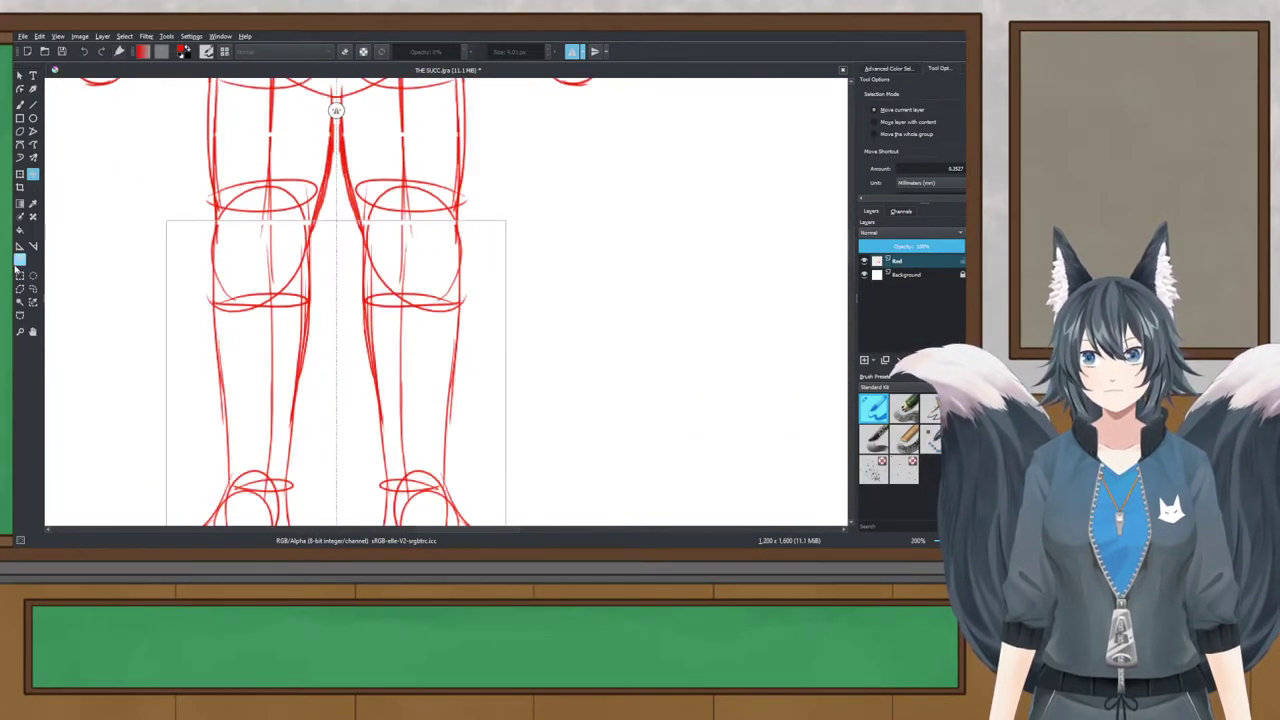
Step: Replace the selection with a new rectangle enclosing both lower legs and feet from the knees down
left_click(20, 275)
left_click(250, 272)
scroll(260, 272, "up", 2)
scroll(338, 185, "down", 6)
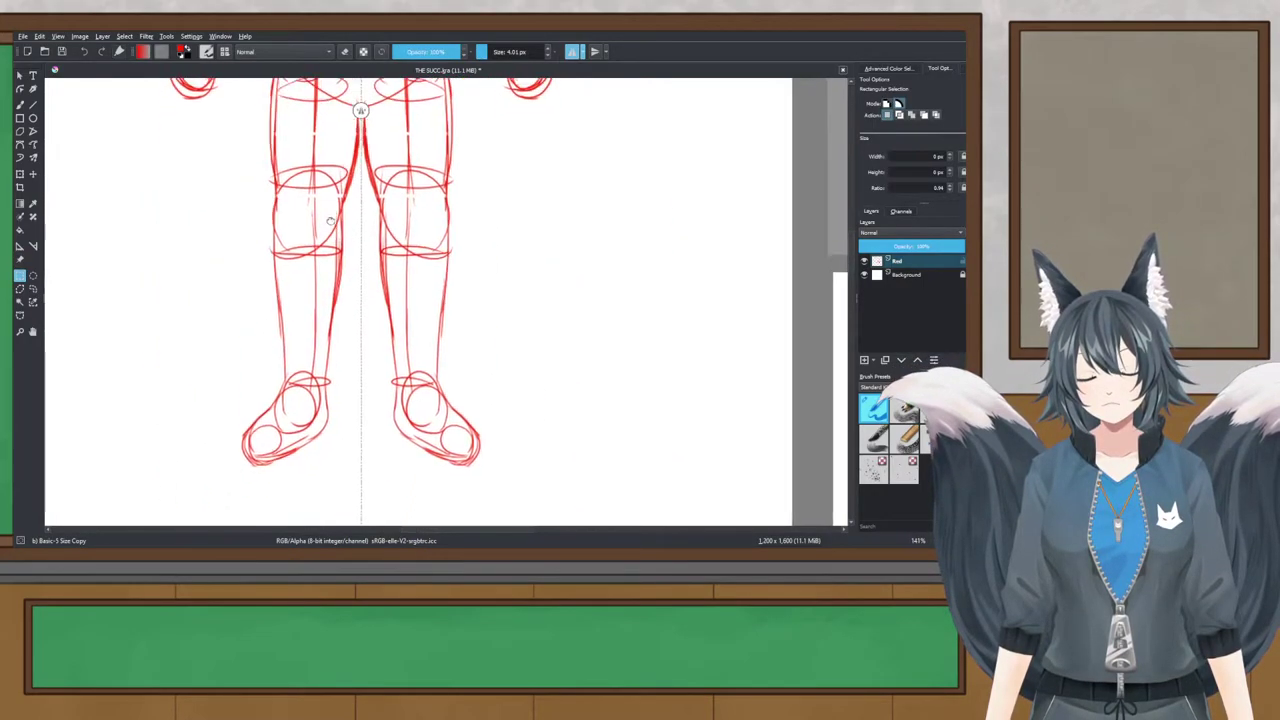
left_click_drag(232, 178, 494, 457)
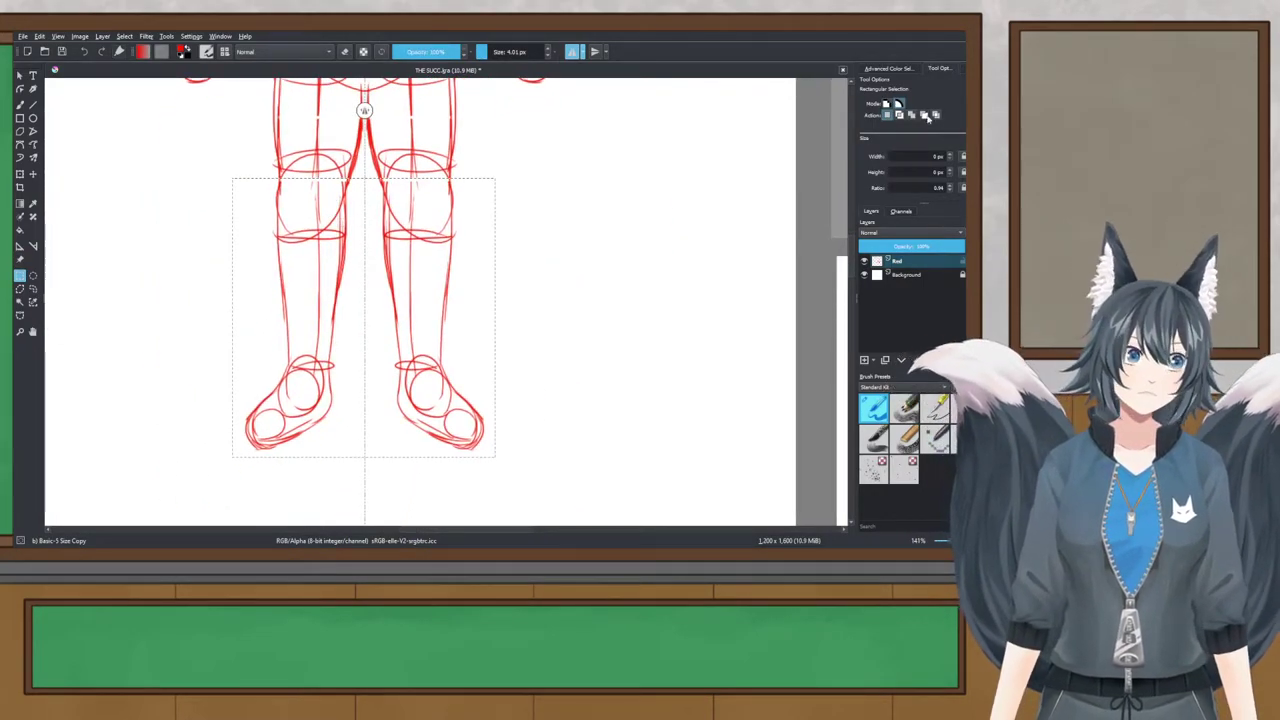
Step: Try a Perspective transform on the lower legs, pulling both bottom corners of the frame inward and slightly up
left_click(19, 174)
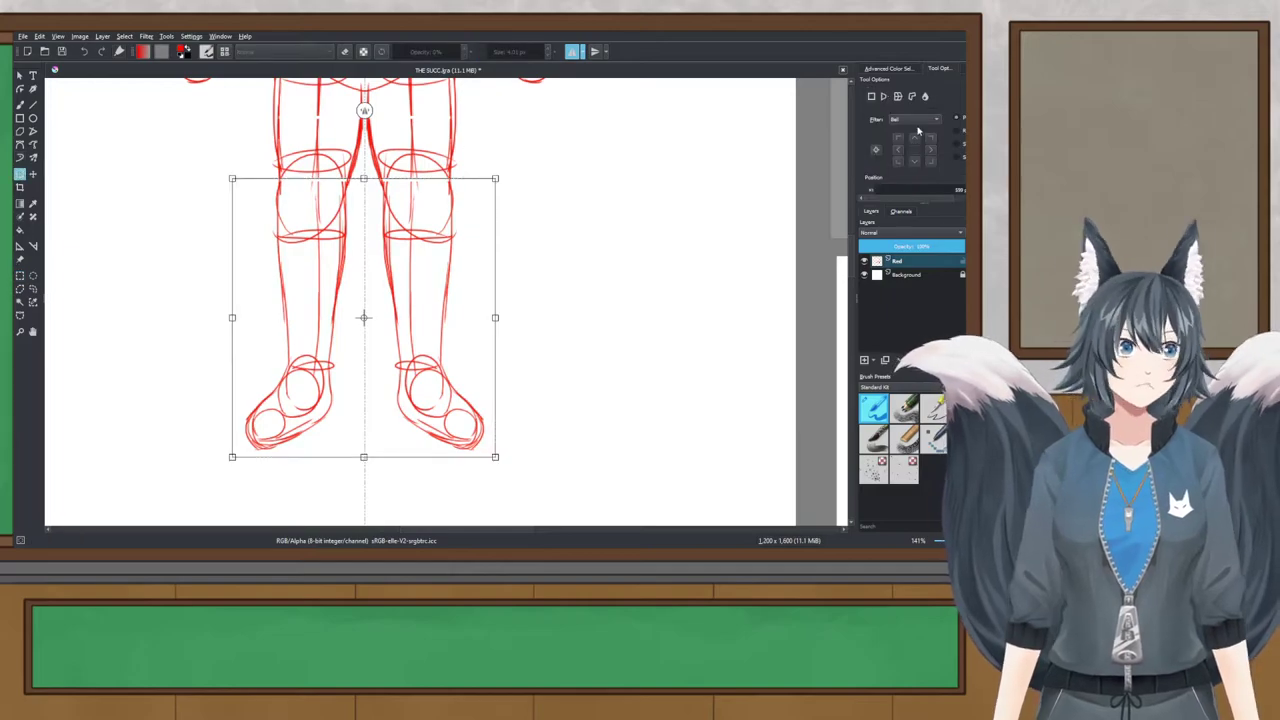
left_click(882, 96)
left_click_drag(499, 463, 486, 451)
left_click_drag(232, 461, 248, 449)
scroll(445, 318, "down", 3)
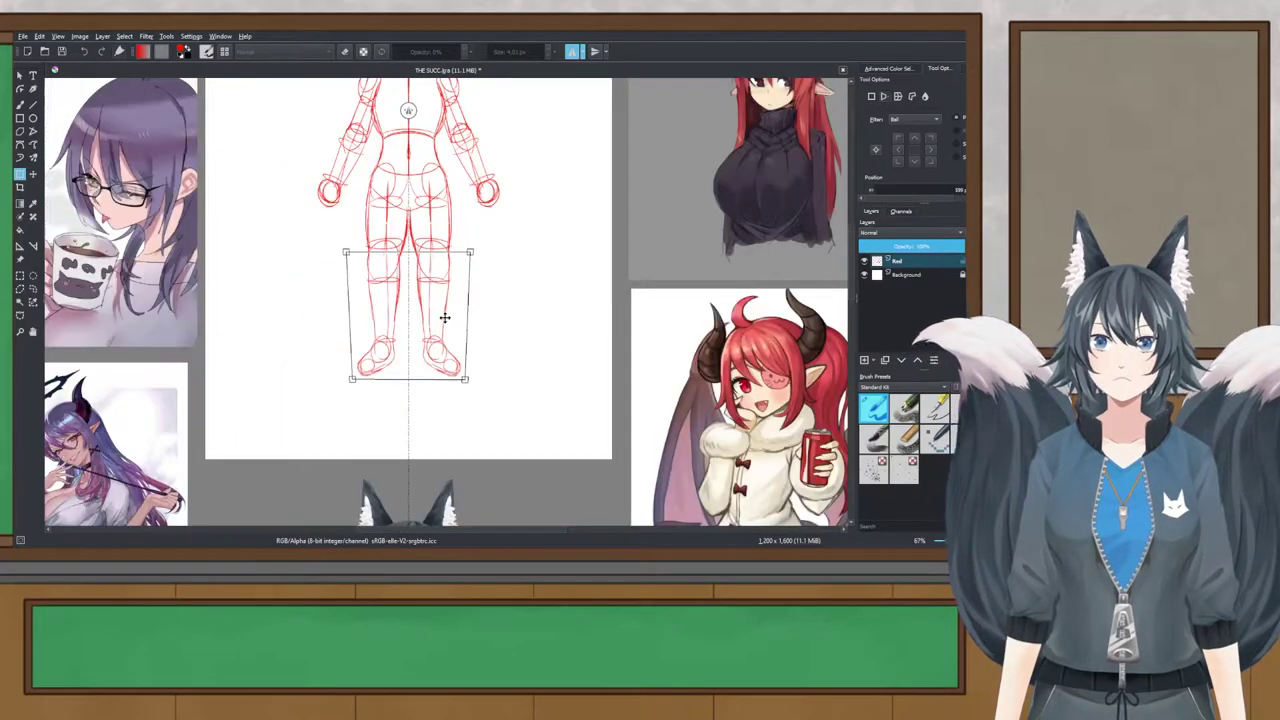
scroll(445, 318, "up", 3)
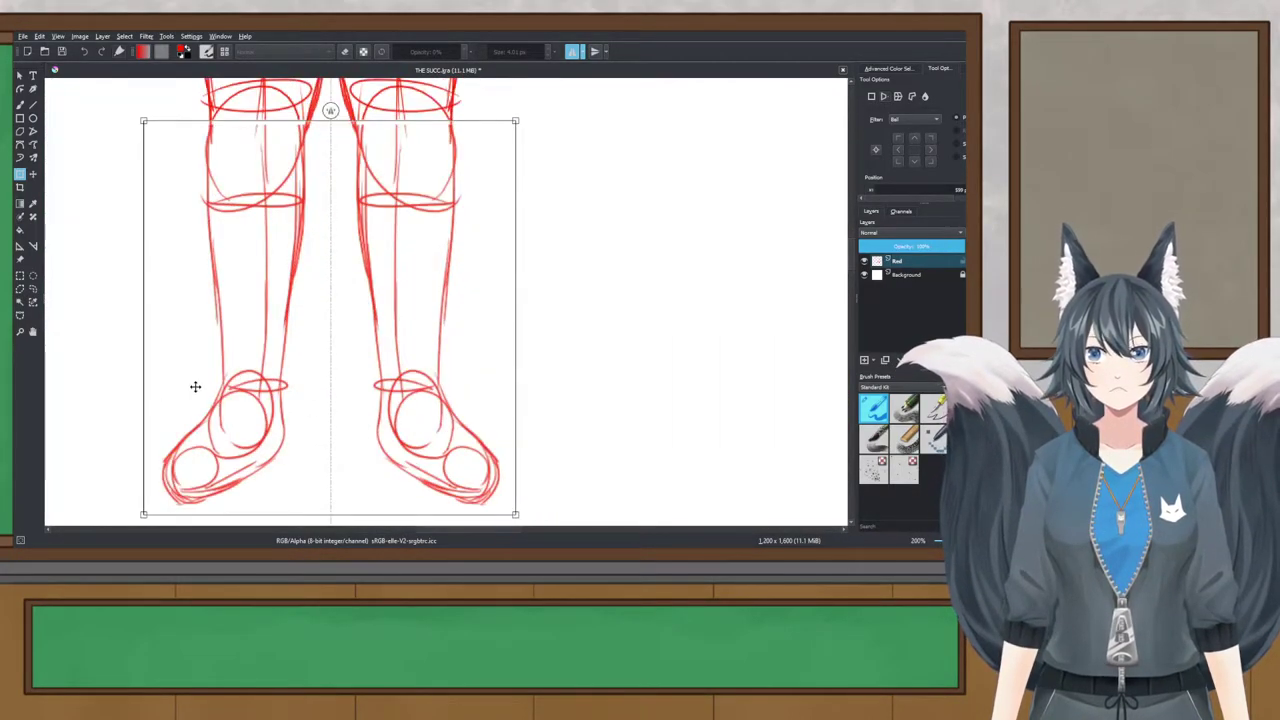
Step: Try tapering the lower legs in perspective again, moving the bottom corners inward at nearly the same height
left_click_drag(155, 398, 201, 339)
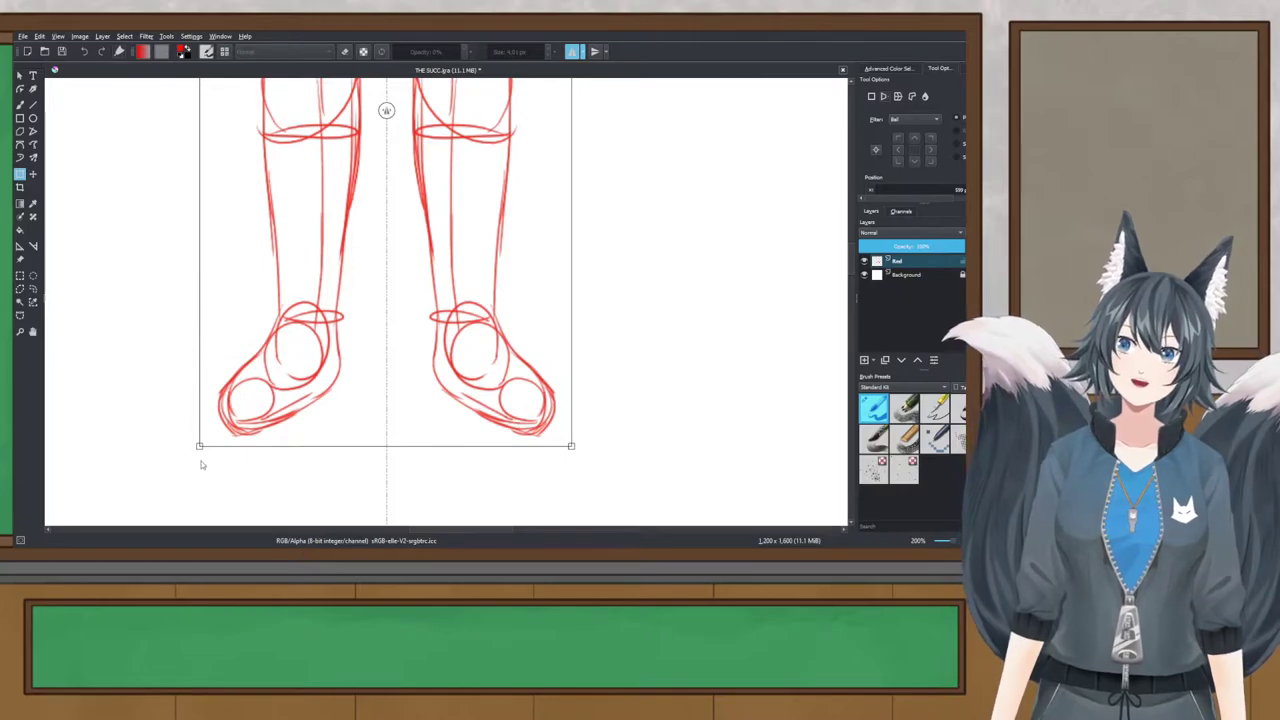
left_click_drag(199, 446, 231, 453)
scroll(366, 337, "down", 1)
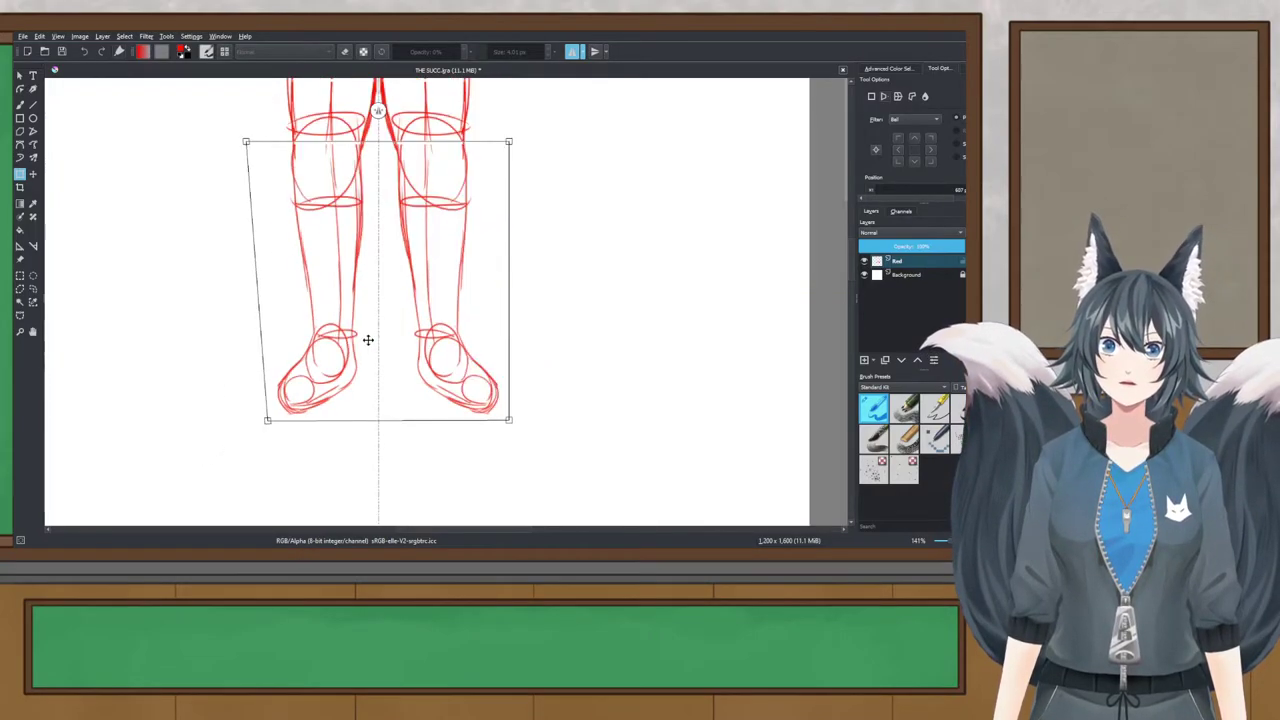
scroll(486, 429, "down", 1)
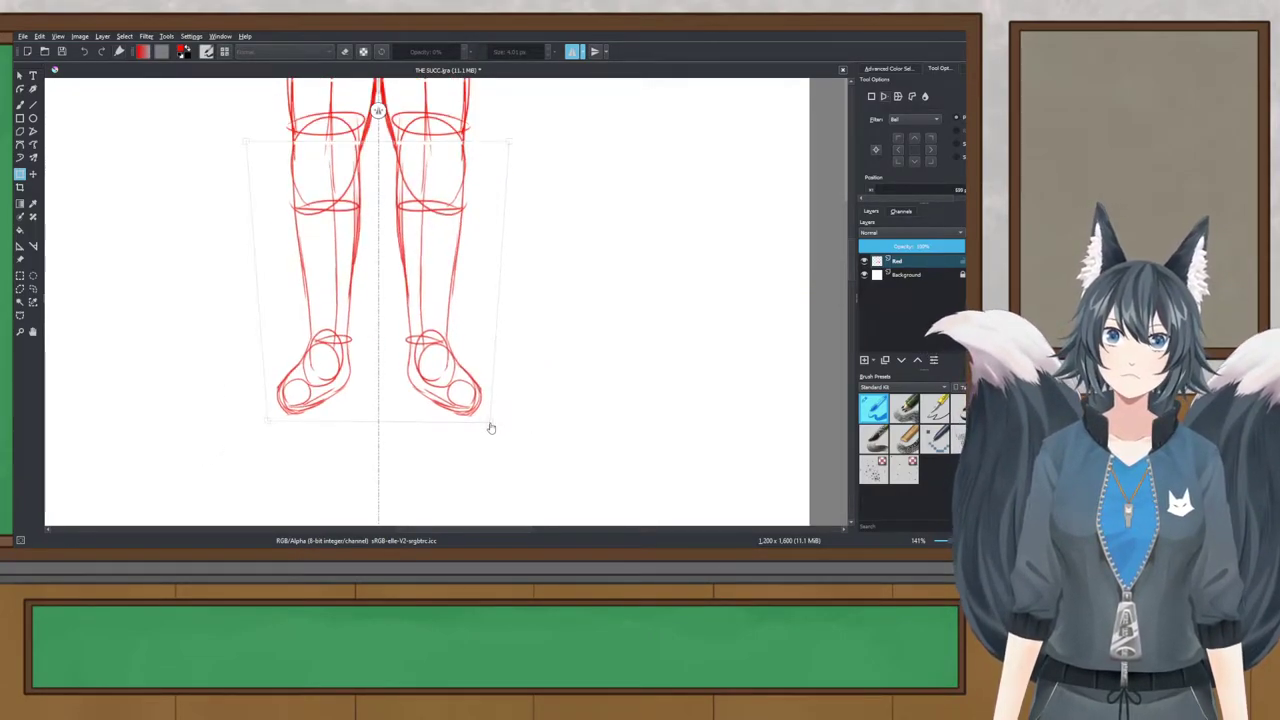
scroll(481, 337, "down", 2)
scroll(483, 338, "up", 2)
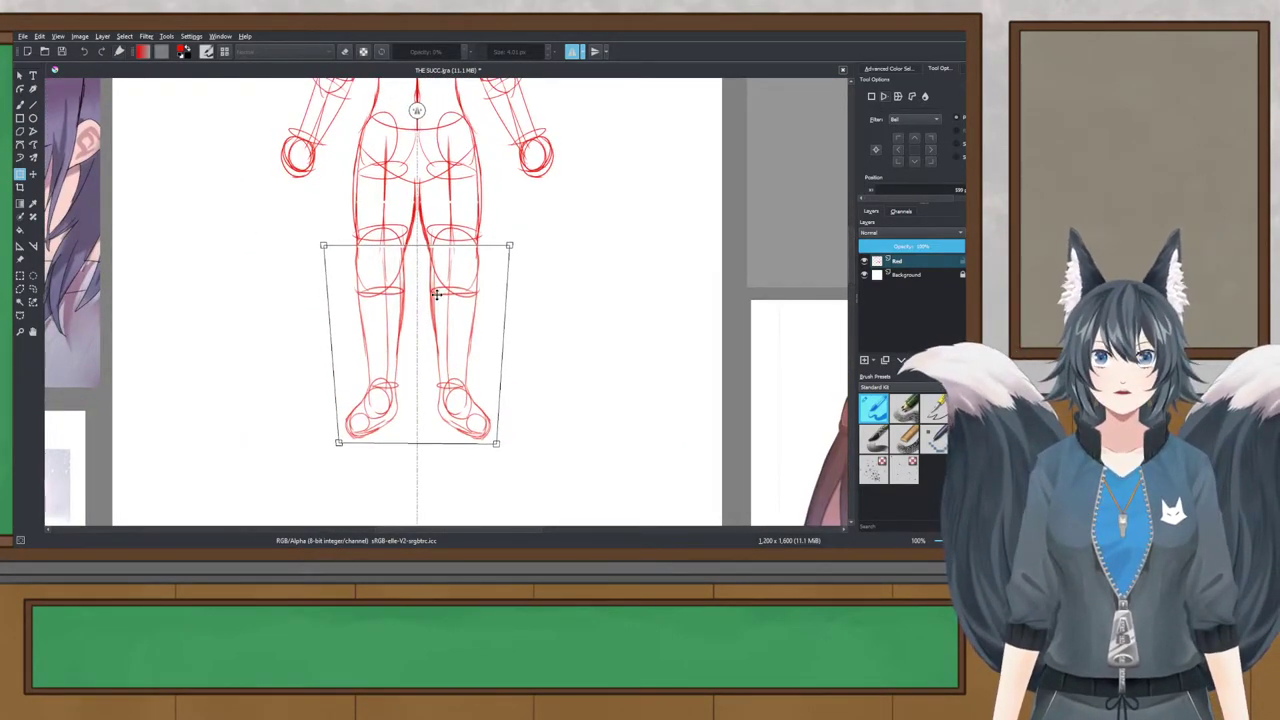
Step: Undo the perspective taper on the lower legs
scroll(436, 294, "up", 1)
scroll(428, 286, "down", 2)
left_click_drag(428, 286, 431, 296)
key("ctrl+z")
key("ctrl+z")
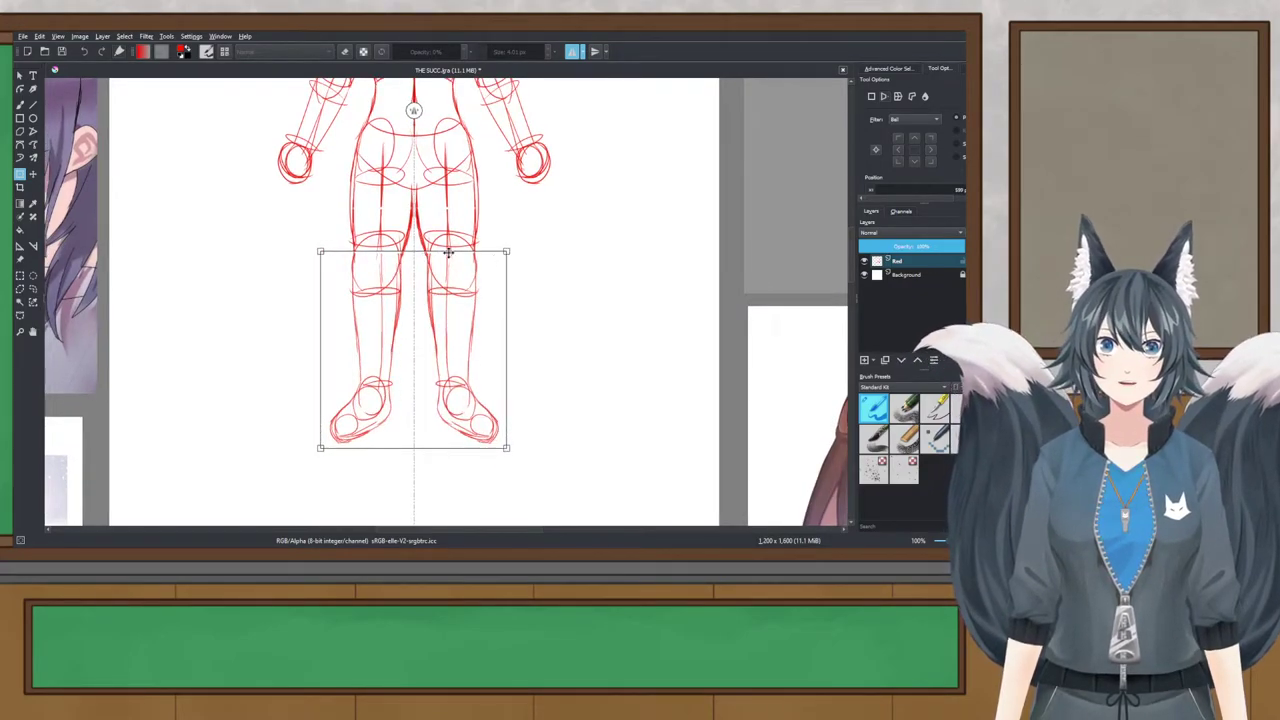
Step: Switch the transform to Warp, try pulling the bottom left anchor point in toward the foot, and undo it
left_click(901, 97)
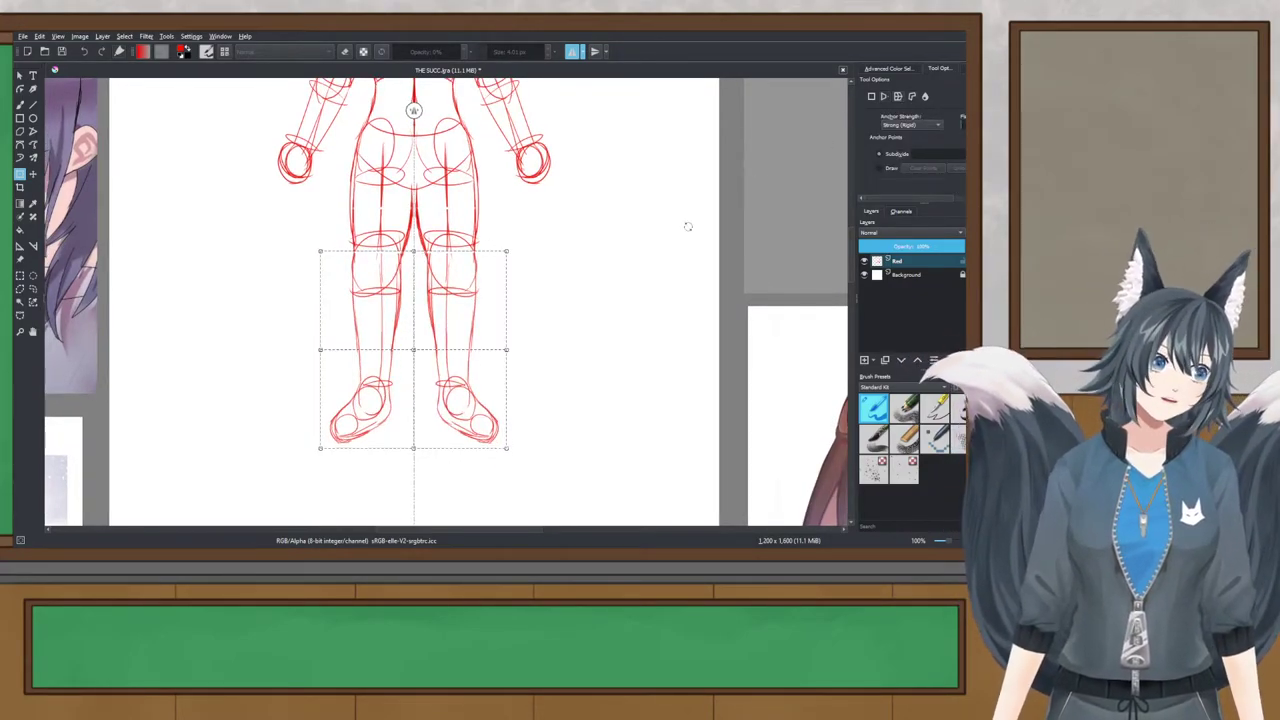
scroll(345, 449, "up", 1)
left_click_drag(300, 445, 349, 397)
key("ctrl+z")
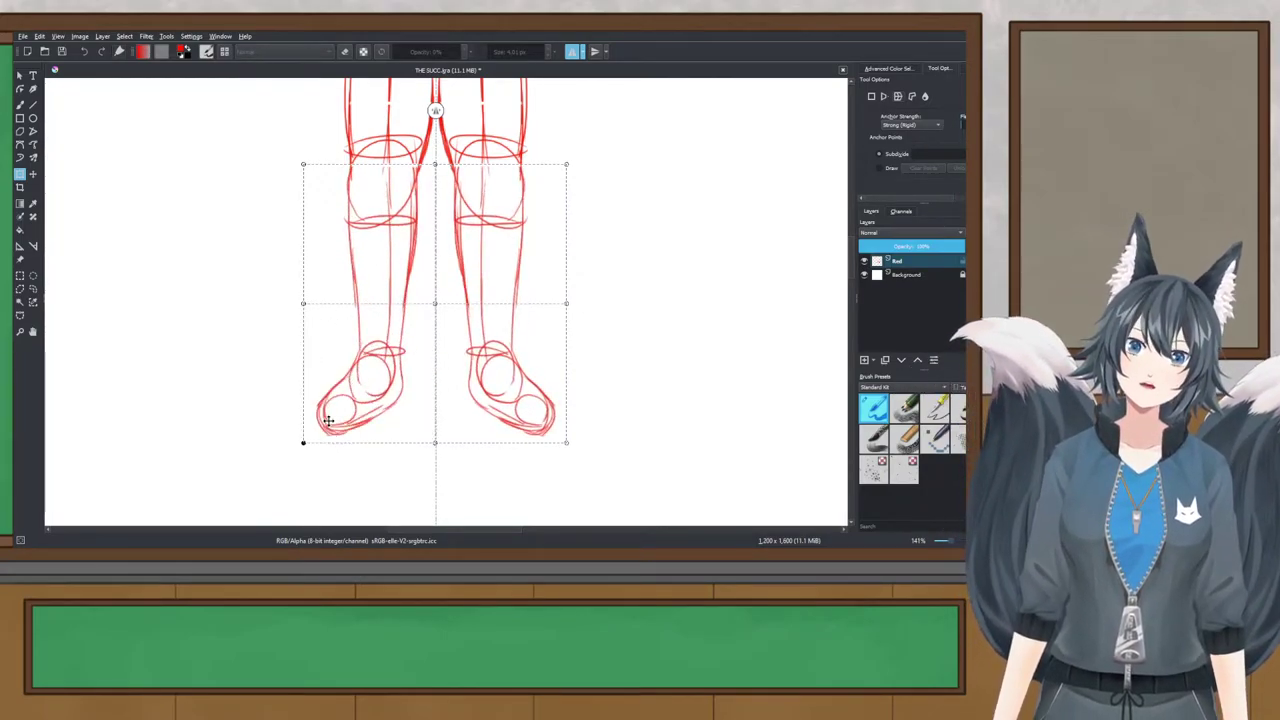
Step: Try slimming the calves by warping both outer middle anchor points inward, and undo both changes
left_click_drag(305, 306, 319, 305)
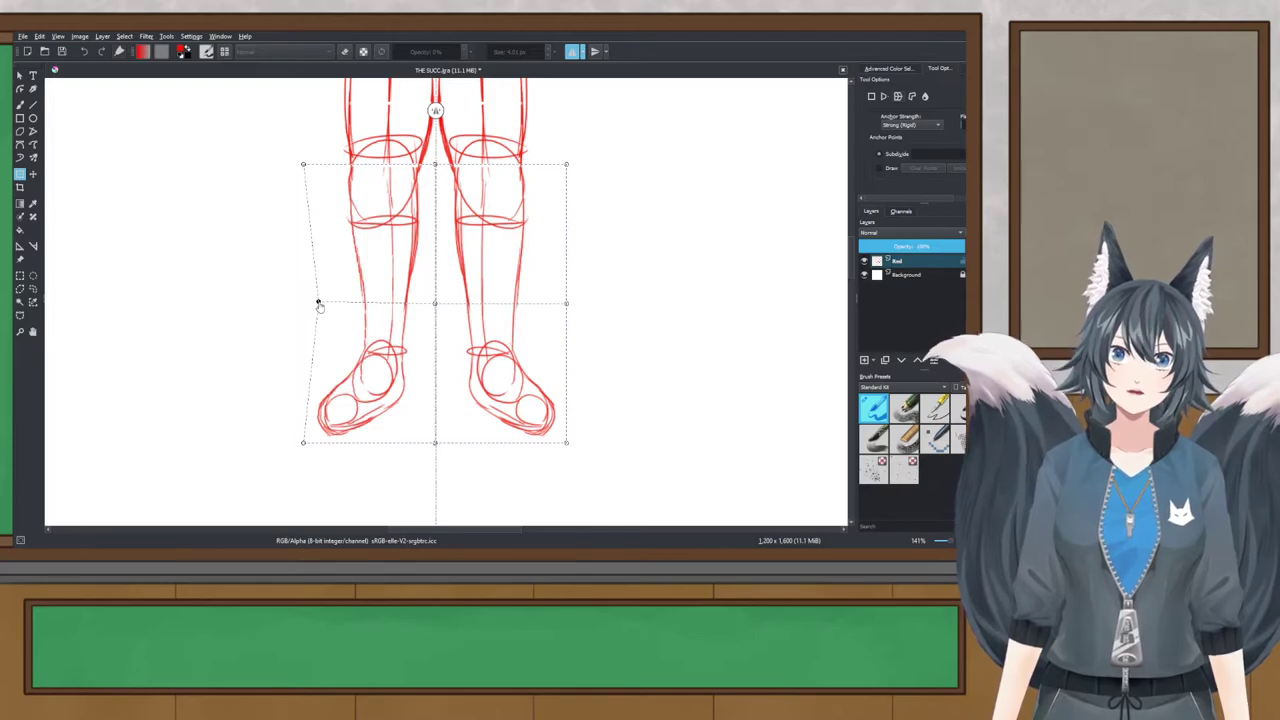
left_click_drag(566, 302, 555, 309)
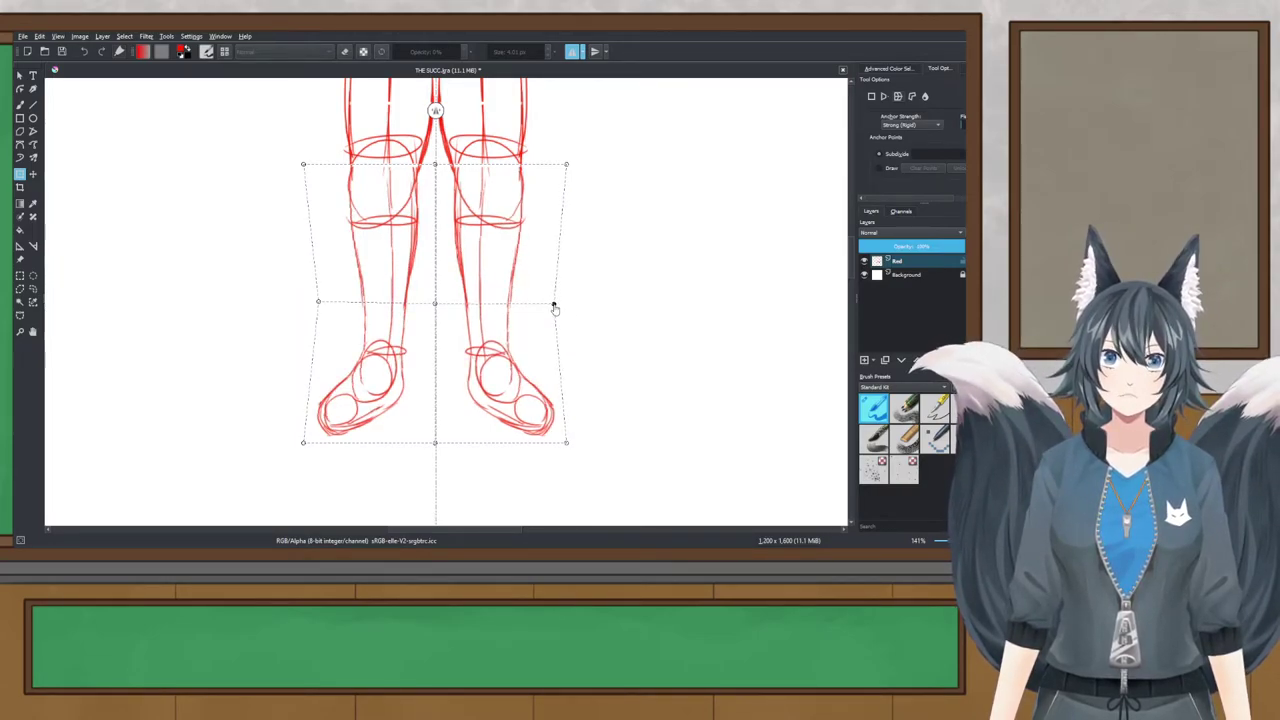
scroll(555, 309, "up", 1)
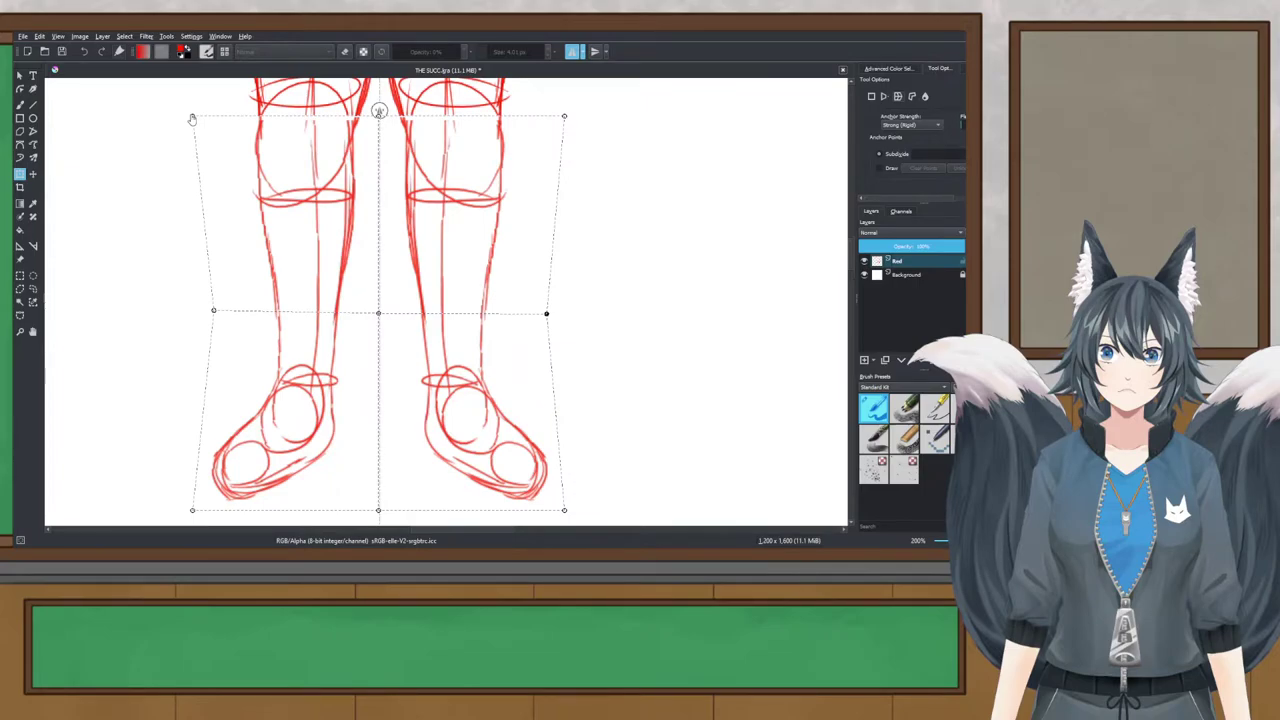
key("ctrl+z")
key("ctrl+z")
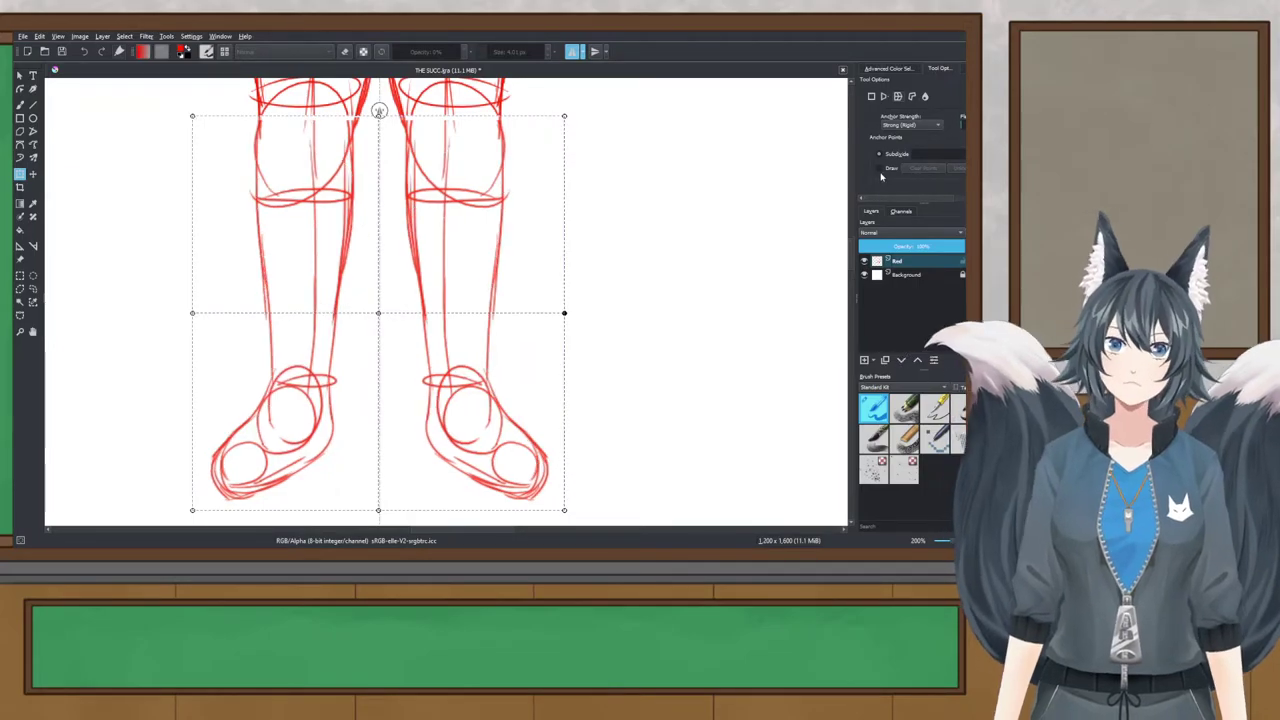
Step: Try the Cage transform on the outer calf line and return to the rectangular selection tool
left_click(911, 96)
key("ctrl+r")
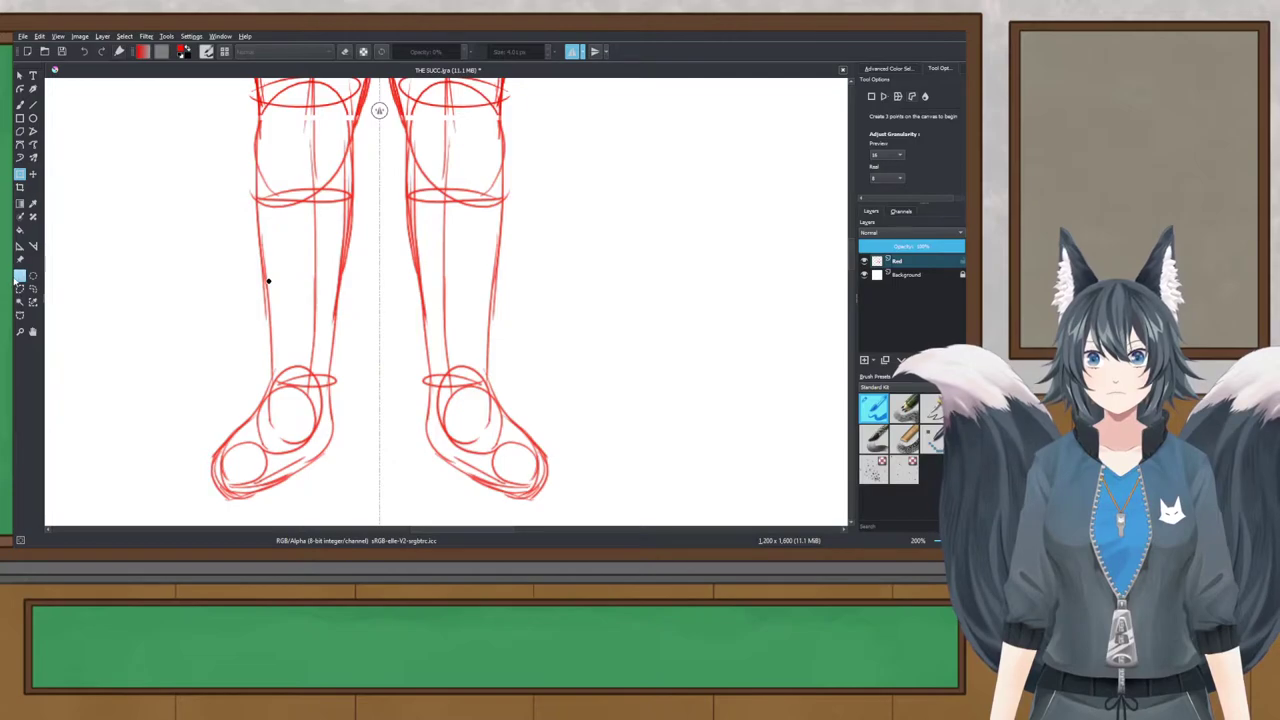
Step: Try reshaping the left leg with the Liquify transform, undo it, and return to the free transform
key("ctrl+z")
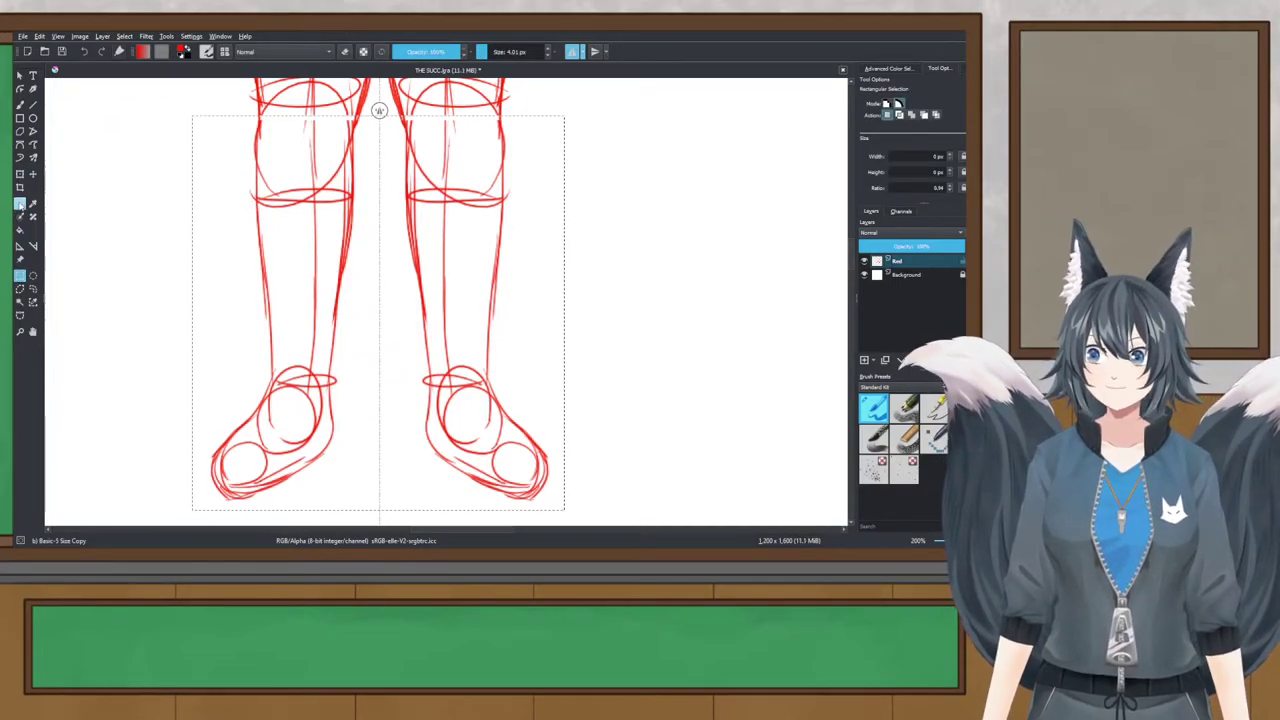
left_click(19, 174)
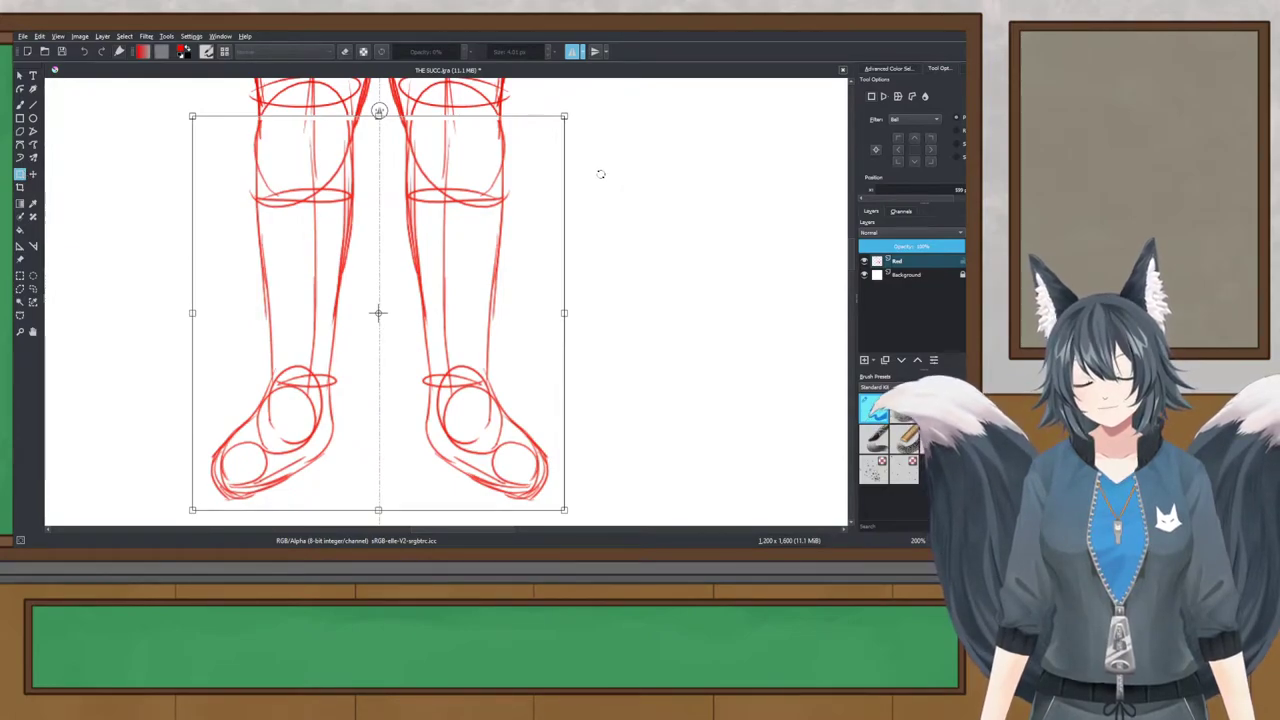
left_click(924, 96)
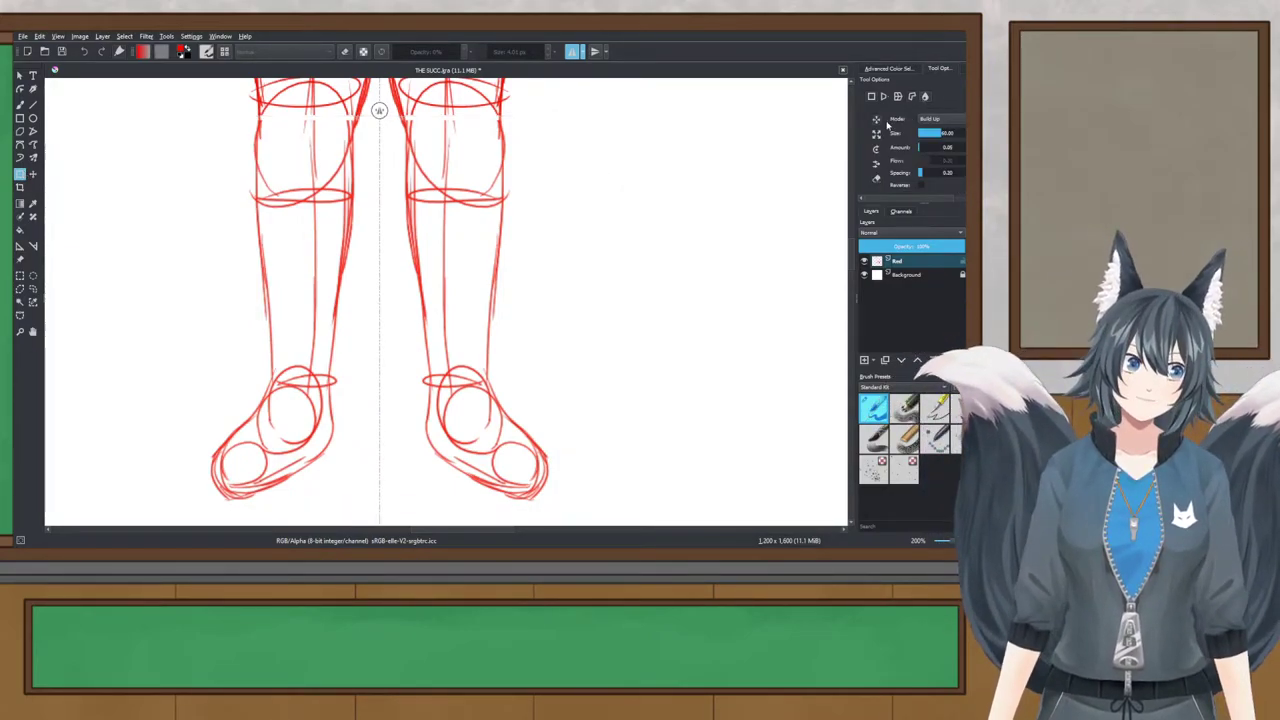
mouse_move(330, 210)
left_mouse_down()
mouse_move(345, 280)
mouse_move(193, 257)
mouse_move(517, 251)
mouse_move(369, 337)
left_mouse_up()
key("ctrl+z")
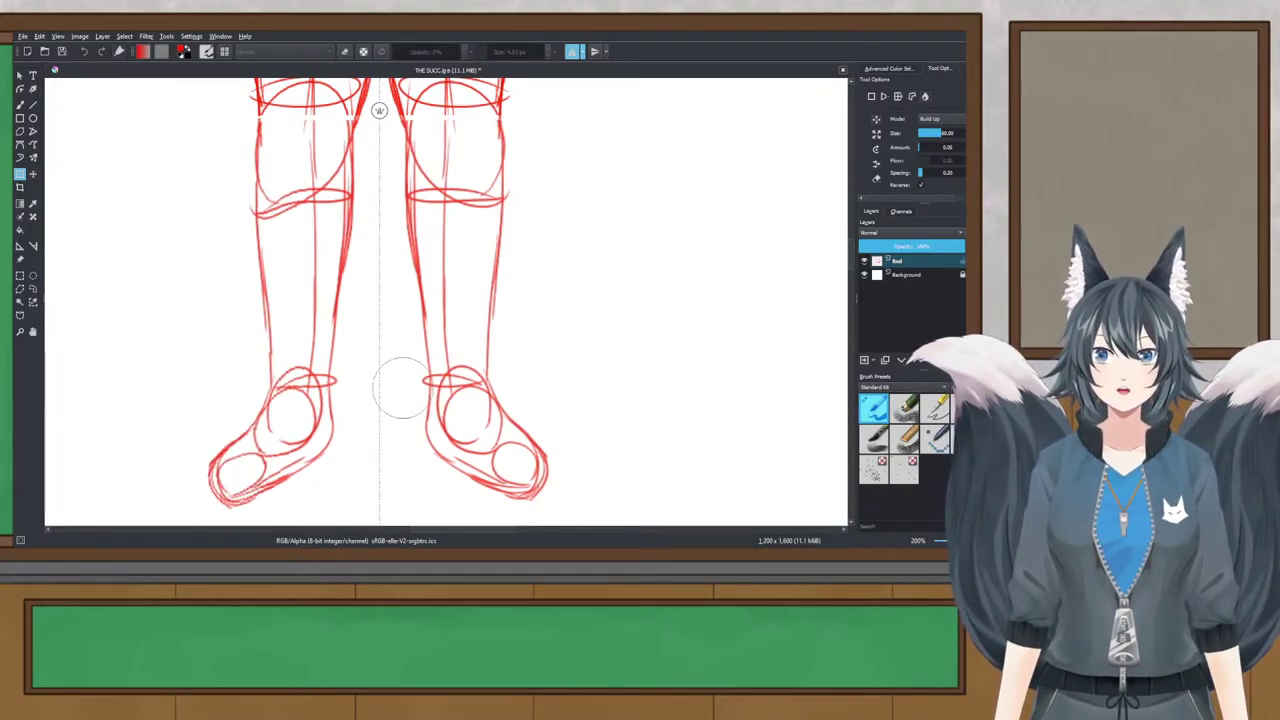
left_click(871, 97)
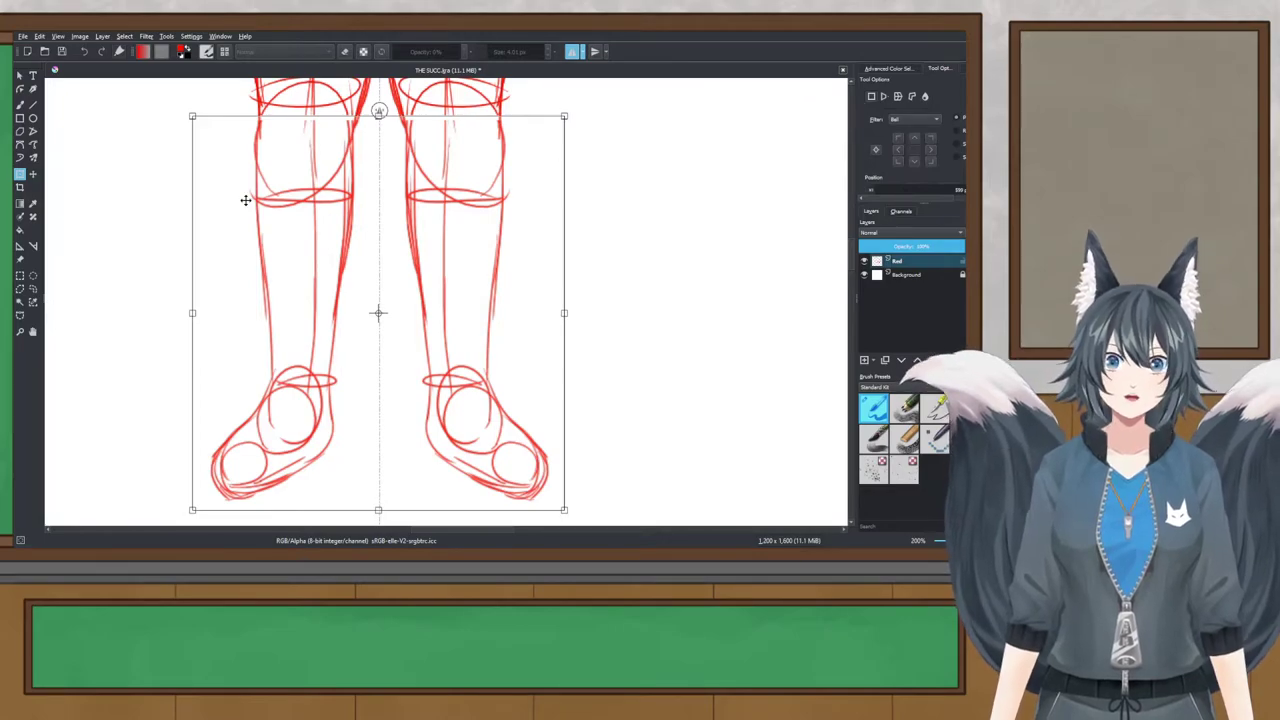
scroll(246, 200, "down", 2)
left_click_drag(246, 200, 274, 191)
scroll(275, 190, "up", 2)
Step: Select the left lower leg and foot with a rectangular selection and move them slightly inward toward the symmetry axis
left_click(20, 275)
left_click(245, 260)
left_click_drag(220, 504, 400, 106)
scroll(463, 109, "up", 5)
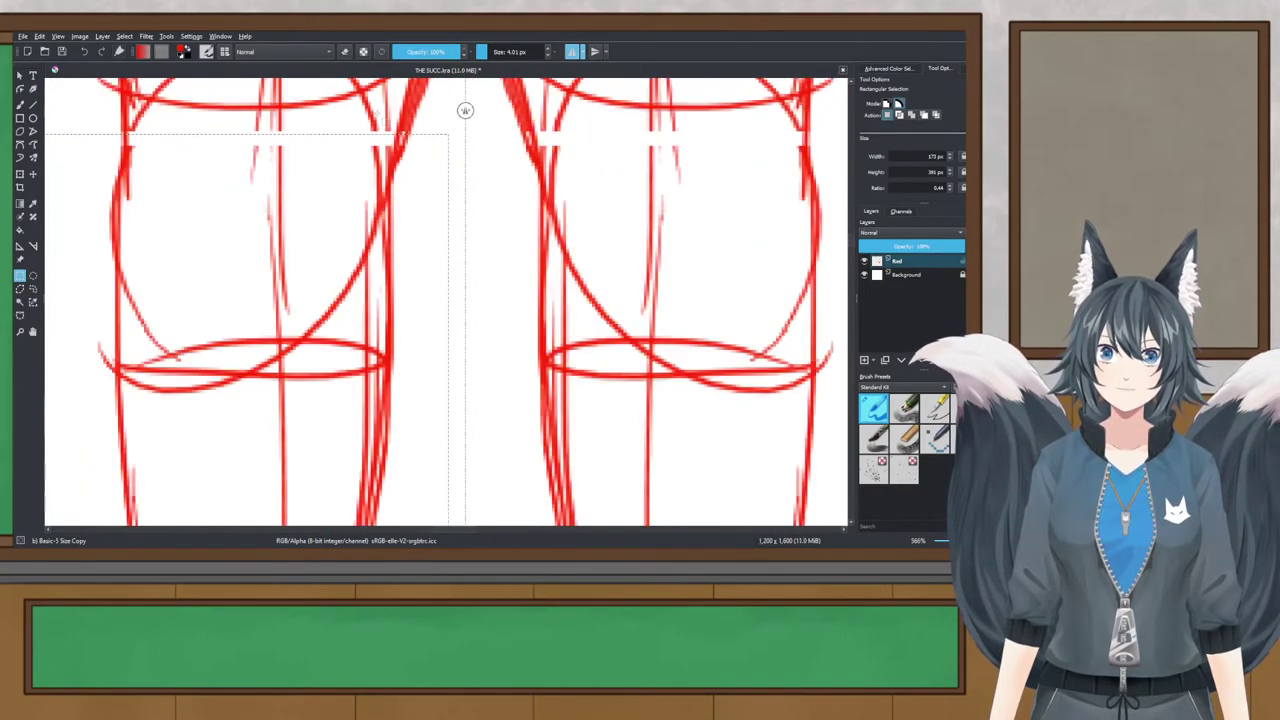
scroll(359, 115, "down", 1)
scroll(287, 112, "up", 1)
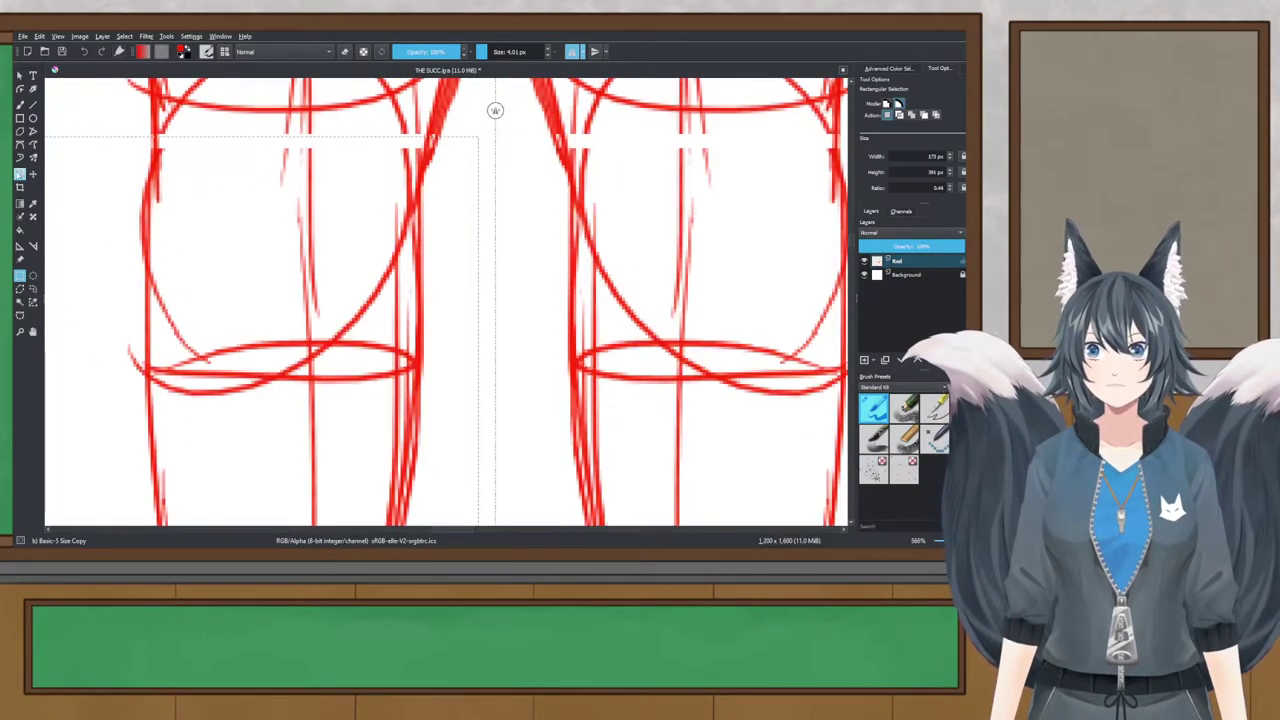
left_click(33, 174)
left_click_drag(291, 205, 297, 205)
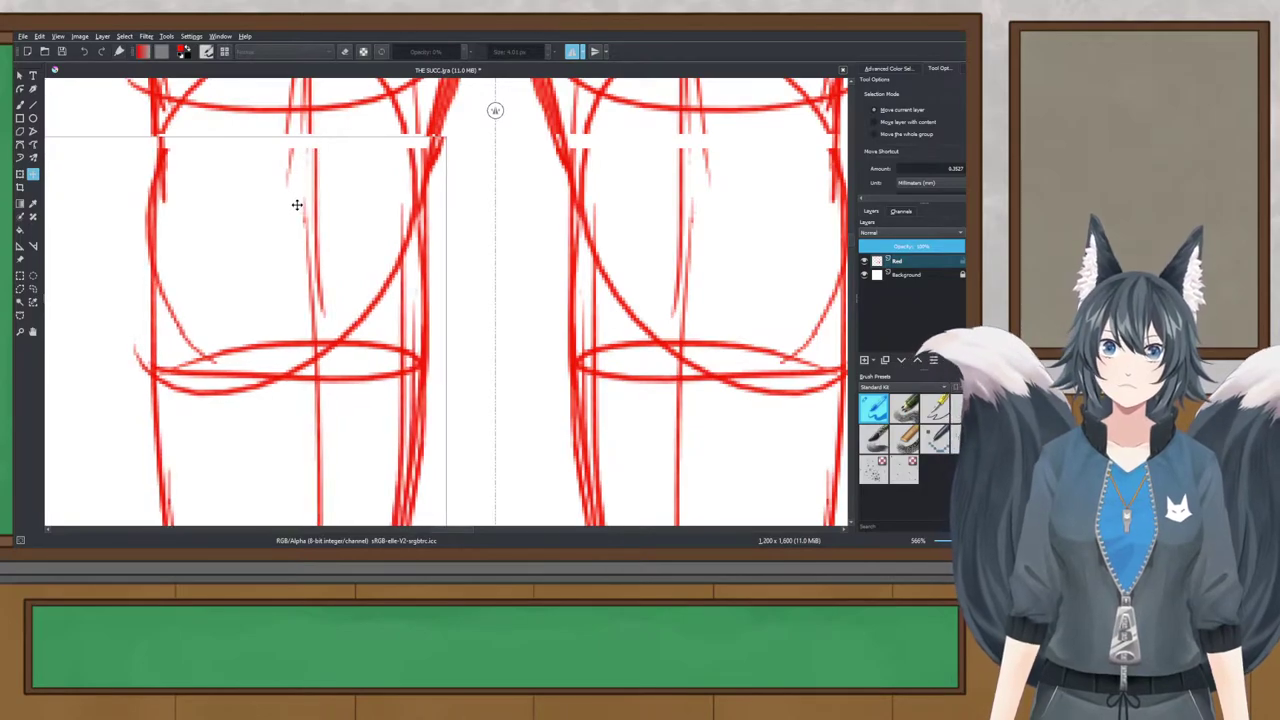
scroll(523, 204, "down", 7)
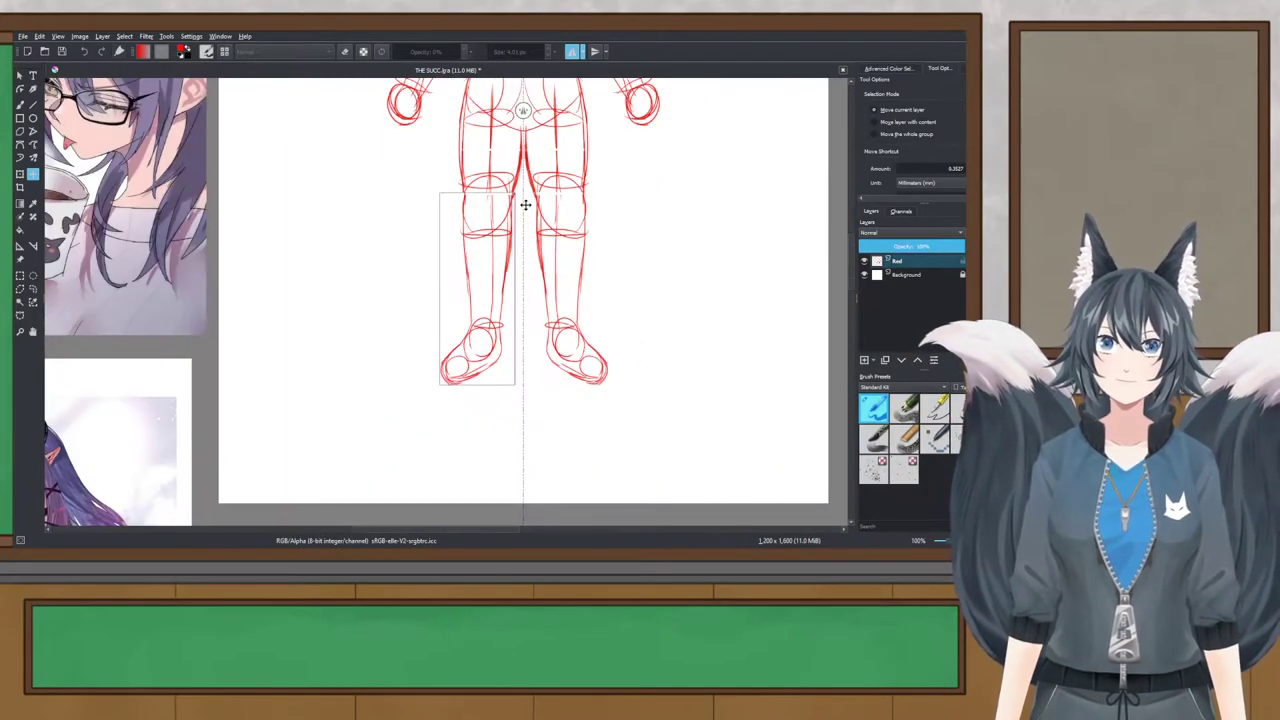
scroll(648, 330, "up", 2)
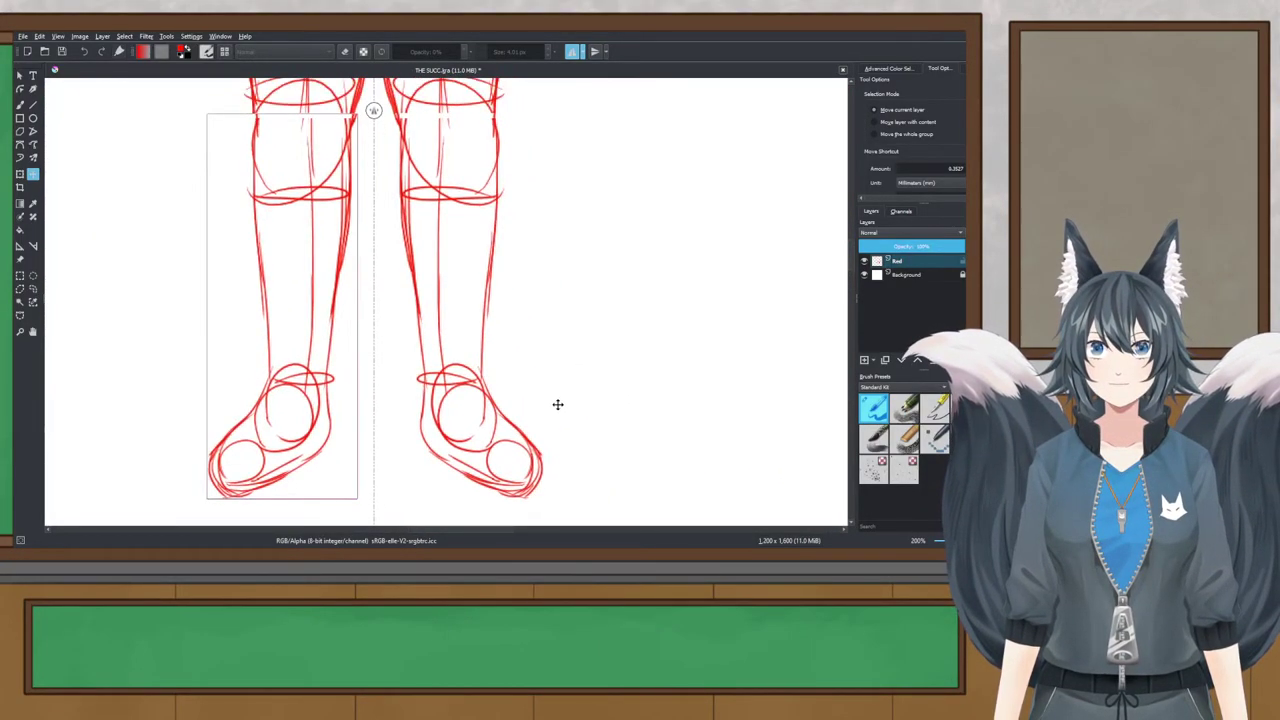
Step: Select the right lower leg and foot and move them slightly inward to mirror the left leg's position
scroll(546, 403, "down", 2)
left_click_drag(546, 403, 411, 401)
scroll(362, 402, "up", 1)
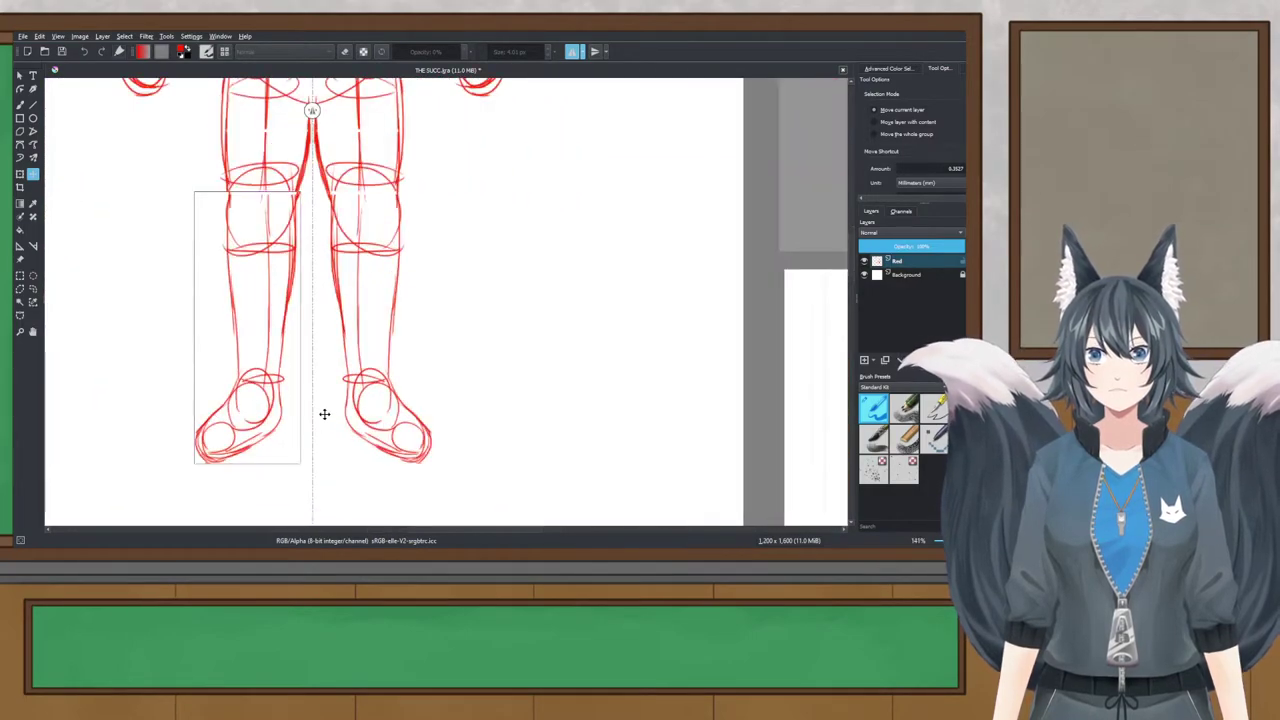
left_click(19, 275)
left_click_drag(184, 466, 311, 190)
scroll(314, 205, "up", 2)
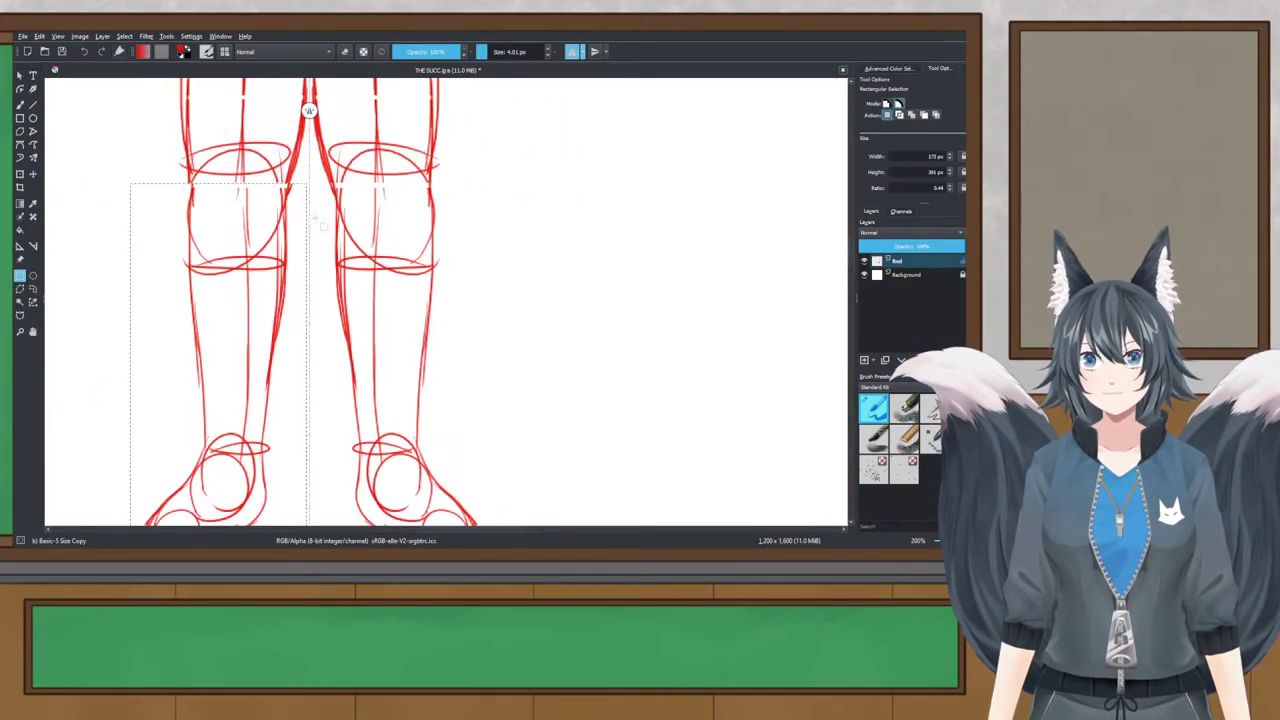
scroll(326, 192, "up", 3)
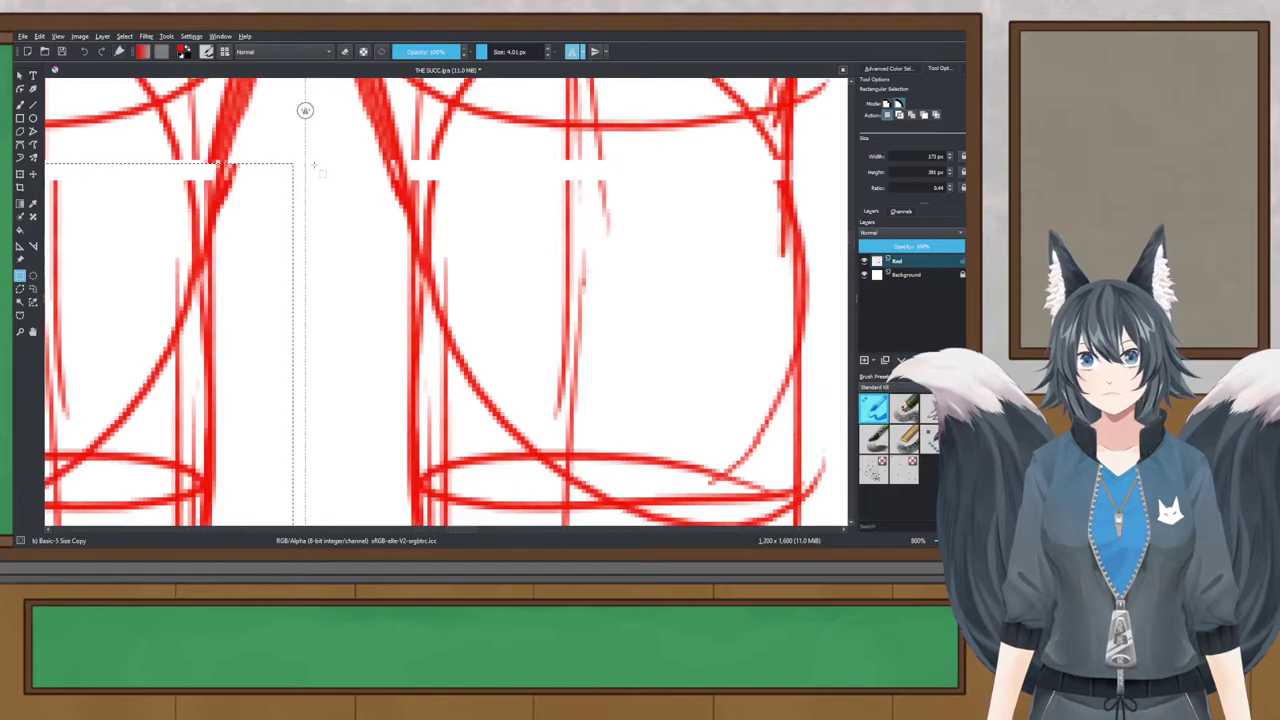
left_click_drag(313, 163, 829, 361)
scroll(474, 137, "down", 5)
scroll(426, 109, "up", 5)
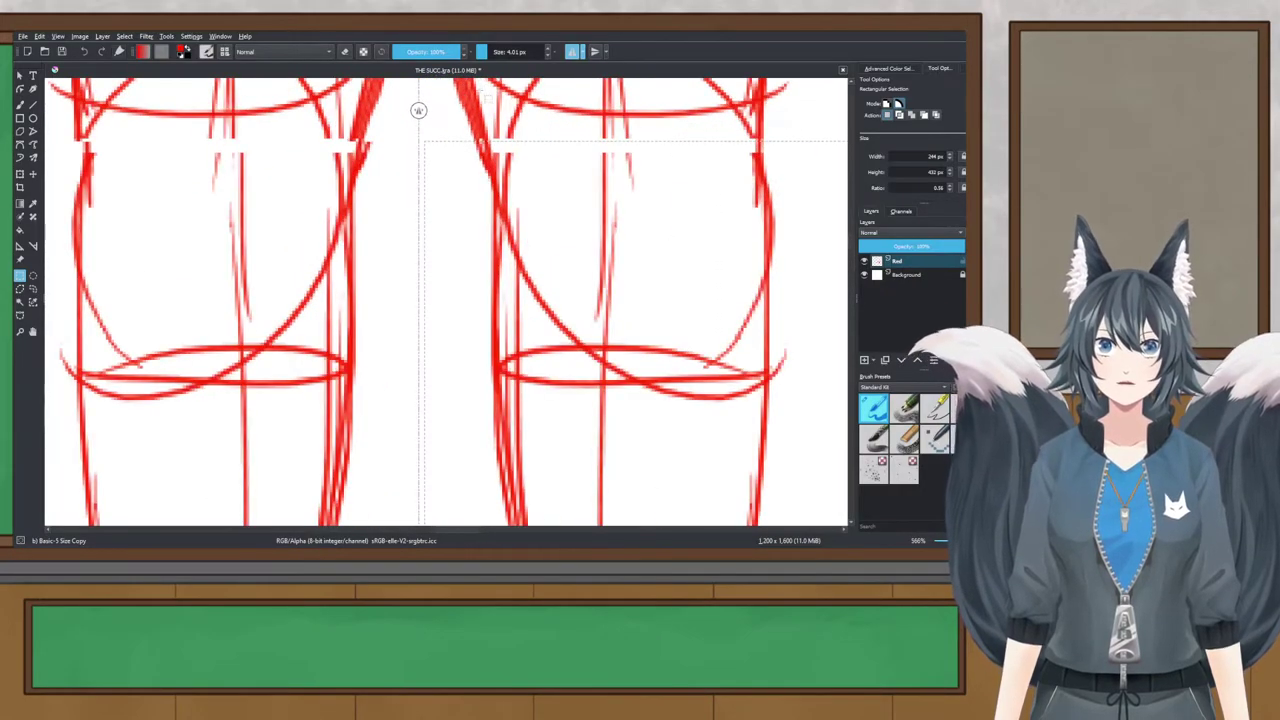
left_click(33, 174)
left_click_drag(464, 177, 453, 177)
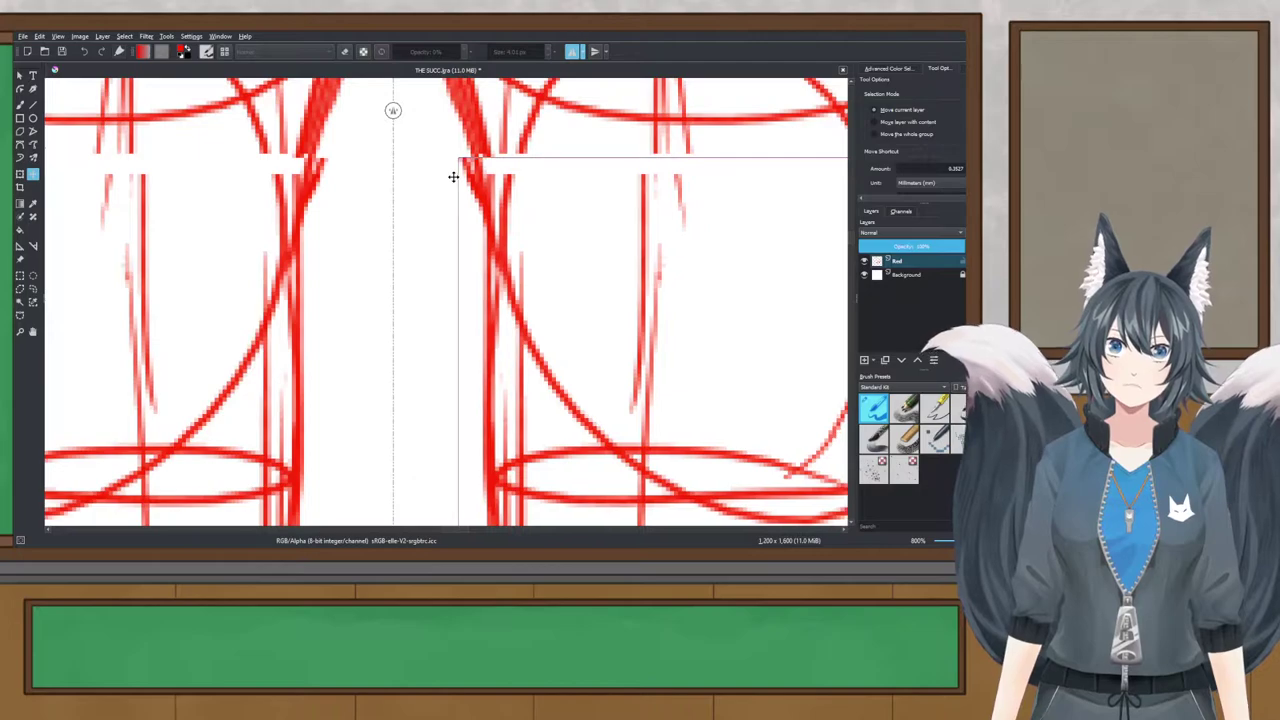
scroll(411, 174, "up", 2)
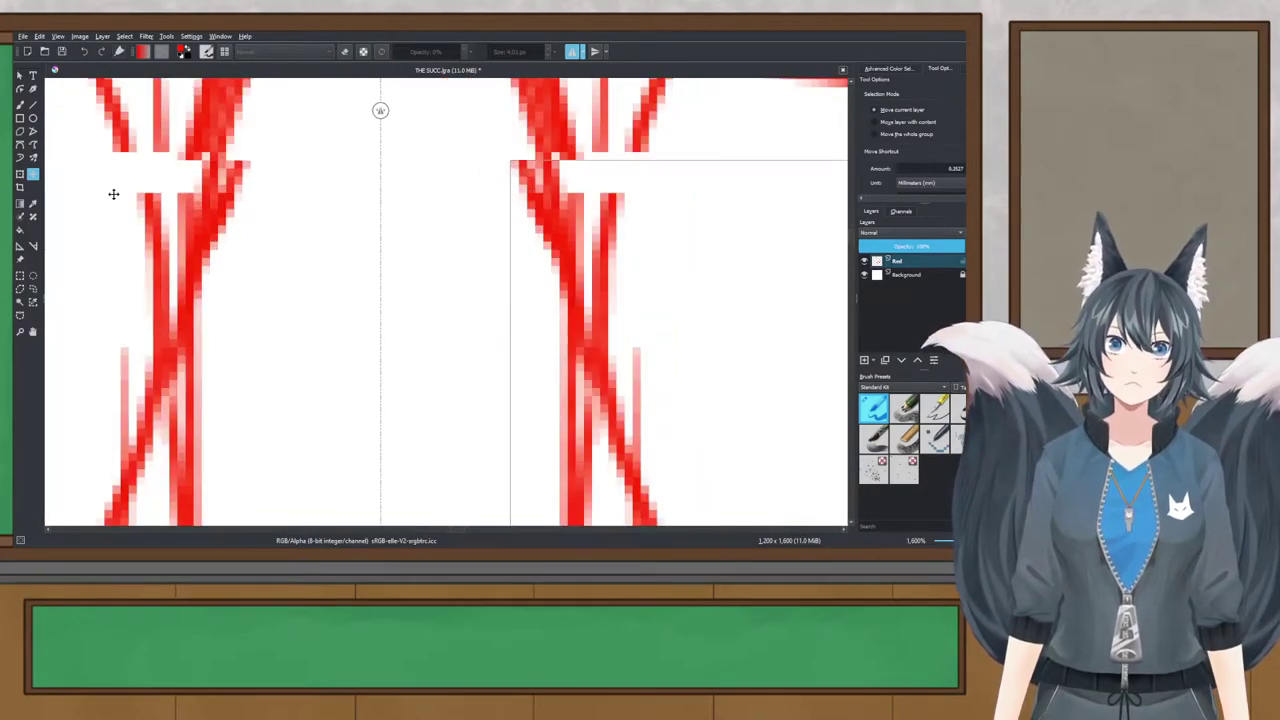
Step: Clear the selection around the right lower leg and save the drawing
left_click(19, 275)
scroll(322, 217, "down", 7)
scroll(322, 218, "down", 2)
left_click_drag(322, 218, 390, 284)
scroll(350, 238, "up", 3)
scroll(352, 238, "down", 2)
scroll(394, 286, "down", 1)
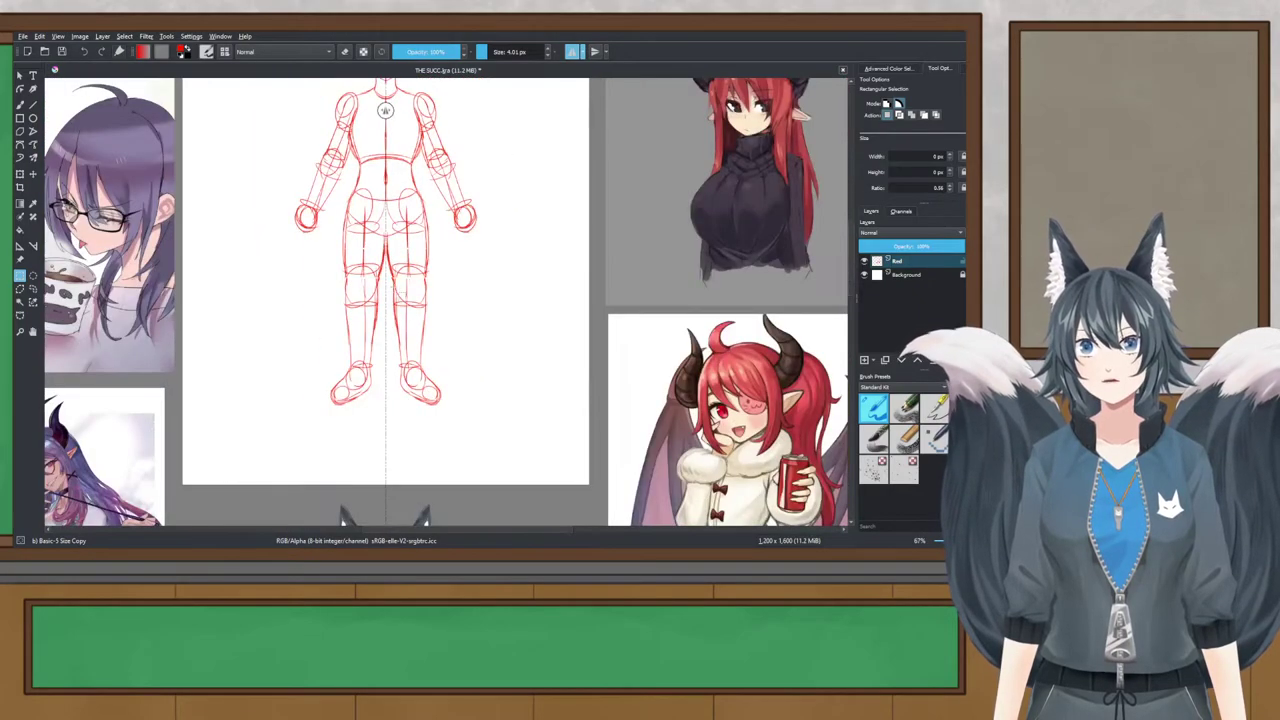
key("ctrl+s")
Step: Bridge the gaps in the inner and outer leg lines just below the knee ellipses with mirrored brush strokes, and save the drawing
scroll(389, 110, "up", 2)
key("b")
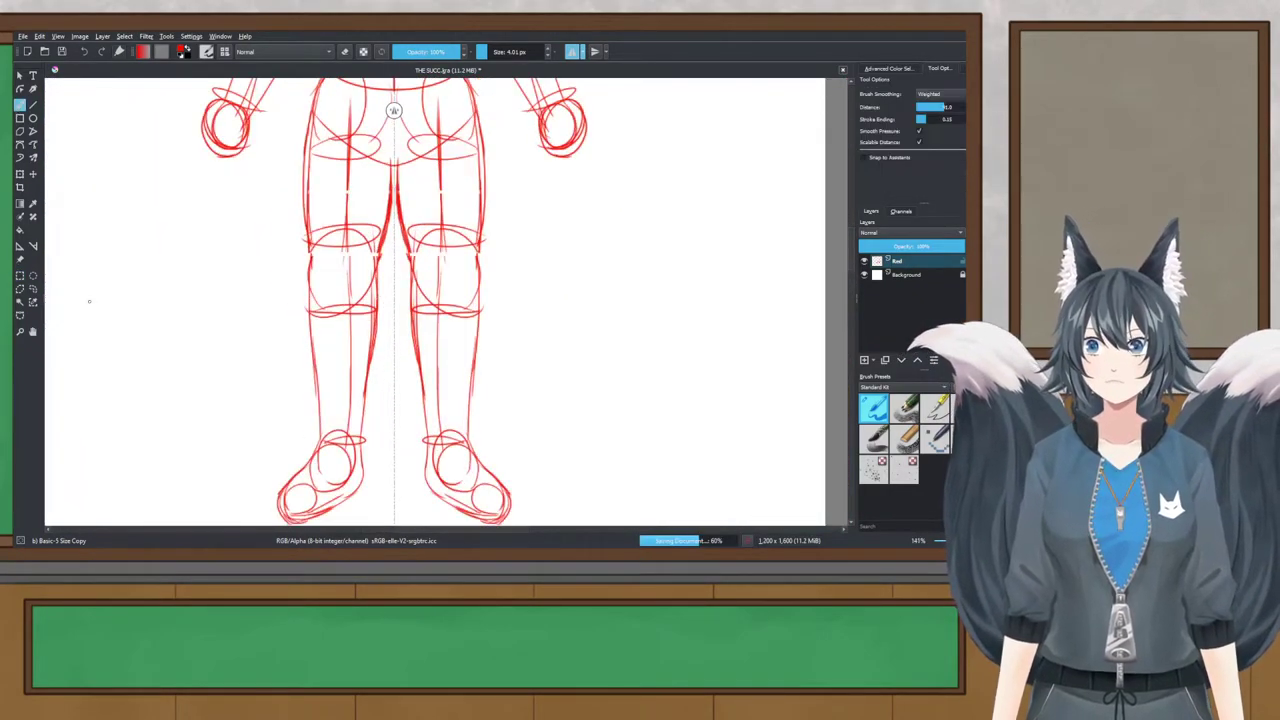
scroll(320, 240, "up", 5)
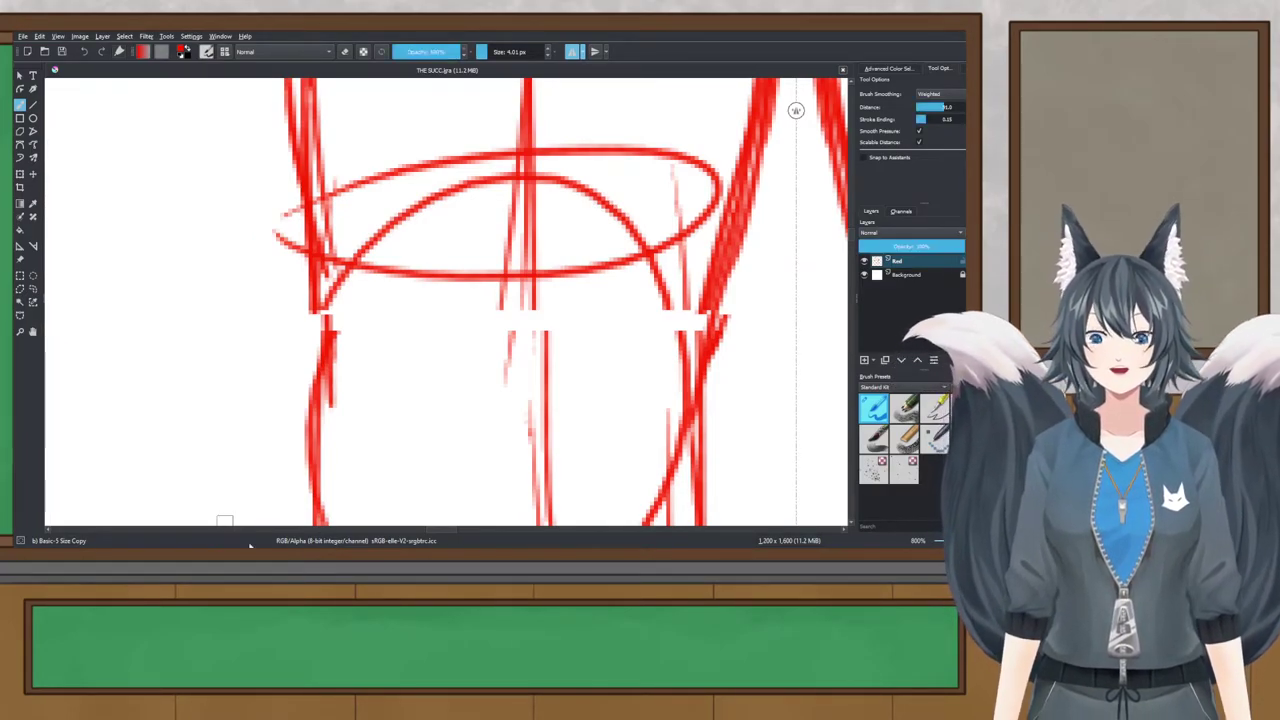
left_click_drag(467, 318, 371, 286)
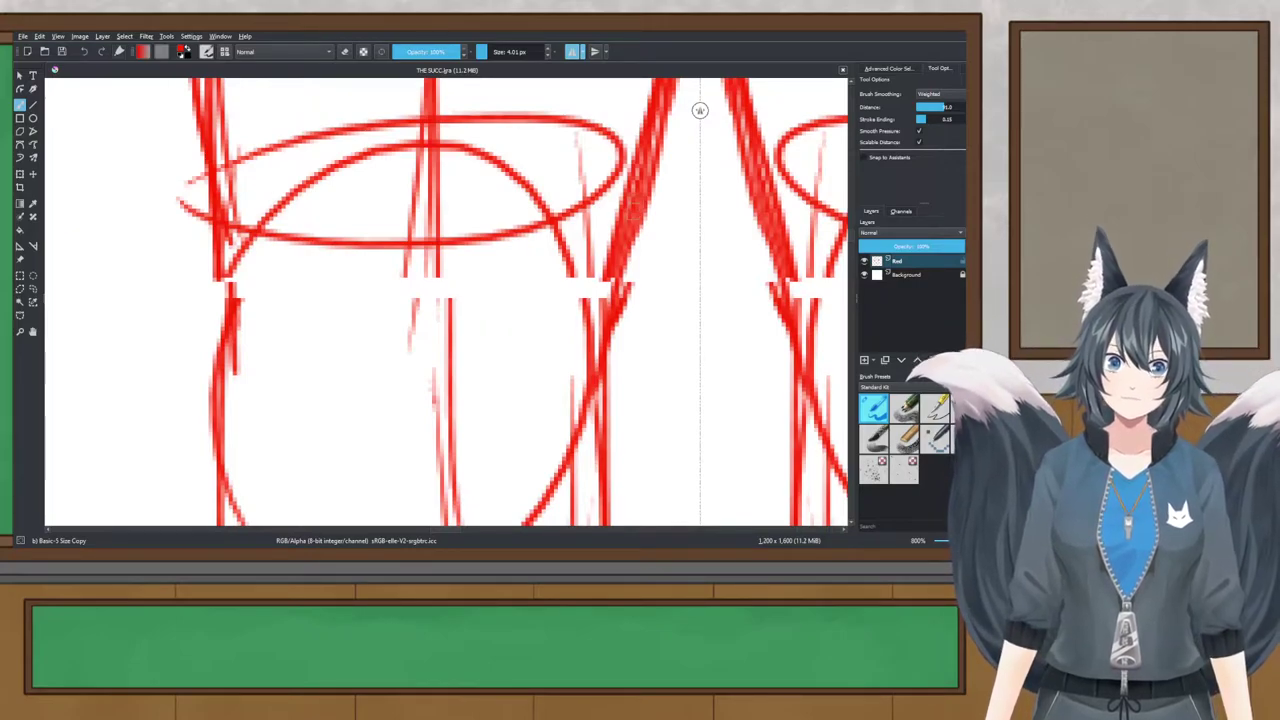
left_click_drag(643, 172, 607, 355)
key("ctrl+z")
left_click_drag(648, 138, 608, 364)
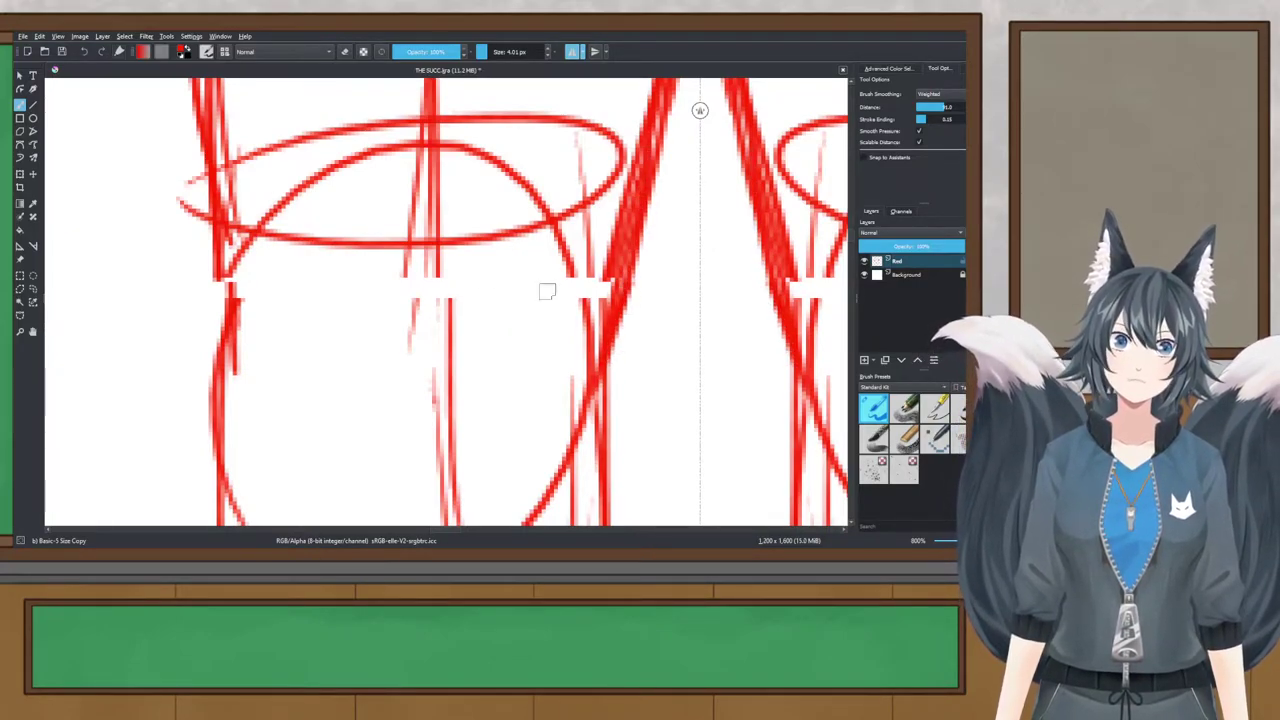
key("ctrl+z")
left_click_drag(210, 186, 235, 322)
key("ctrl+s")
scroll(327, 242, "down", 5)
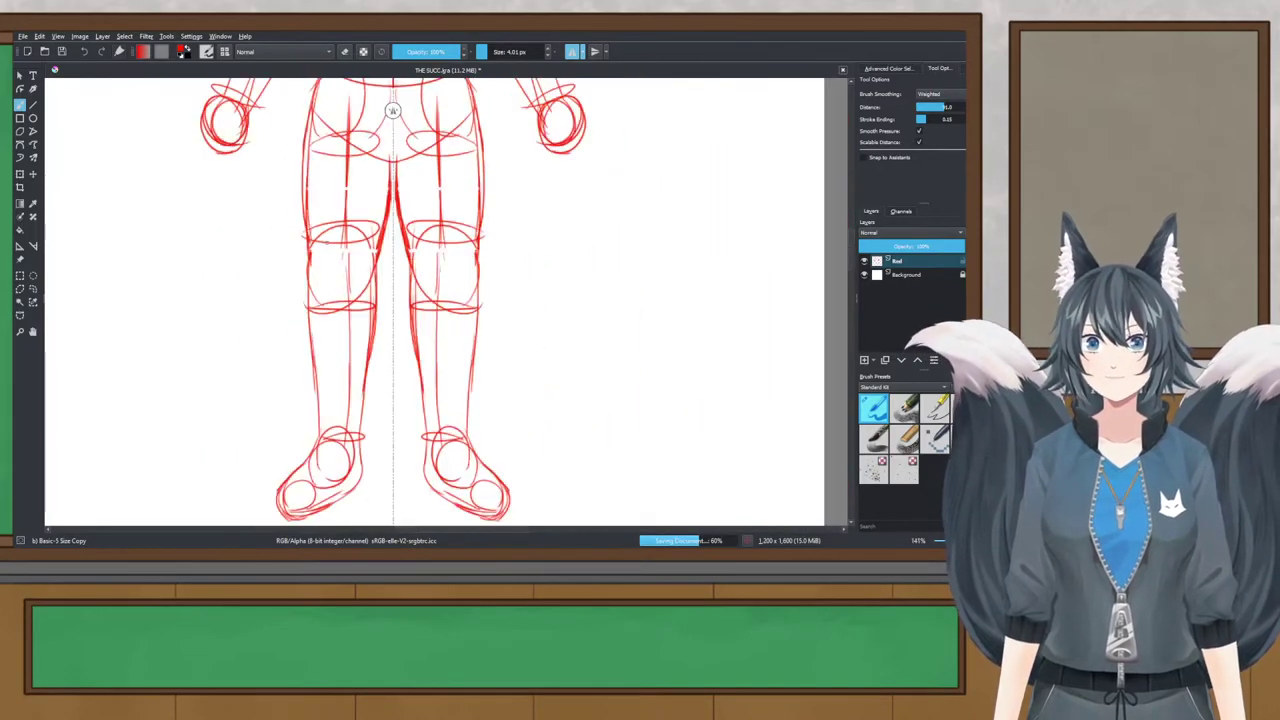
Step: Try sketching the outer finger contour from the right hand's palm circle, and undo both strokes
key("minus")
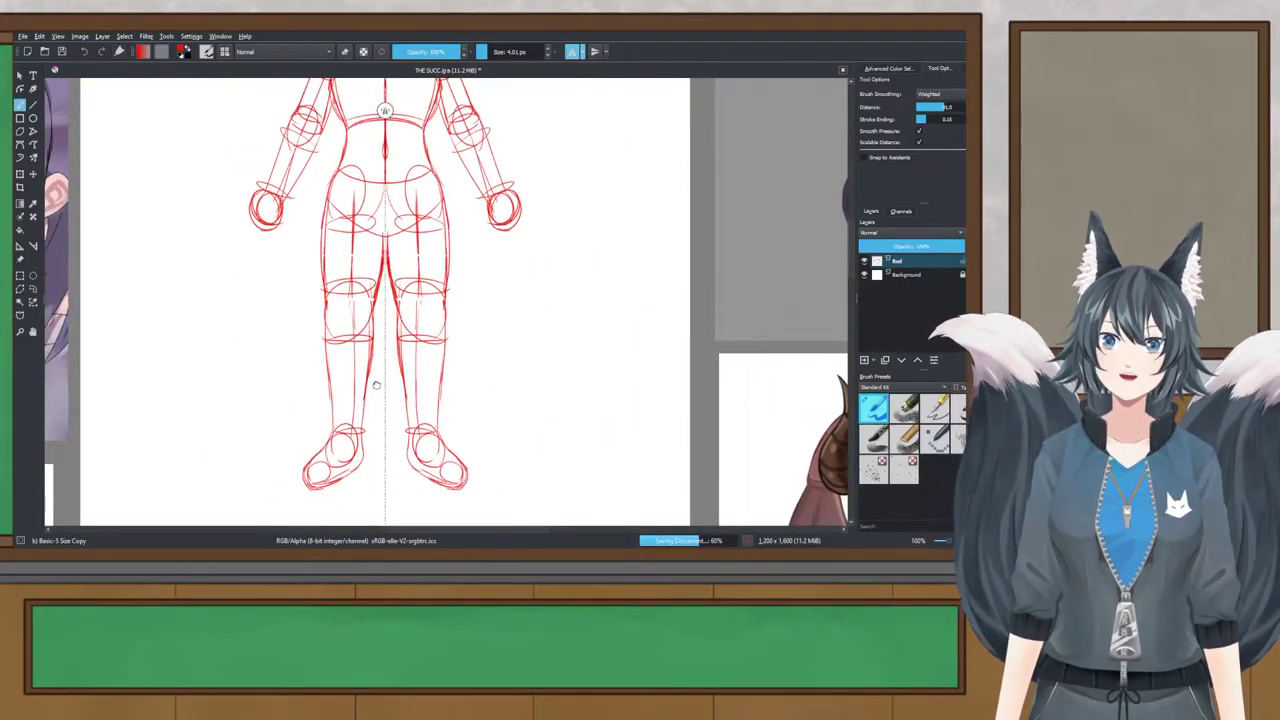
left_click_drag(376, 386, 407, 352)
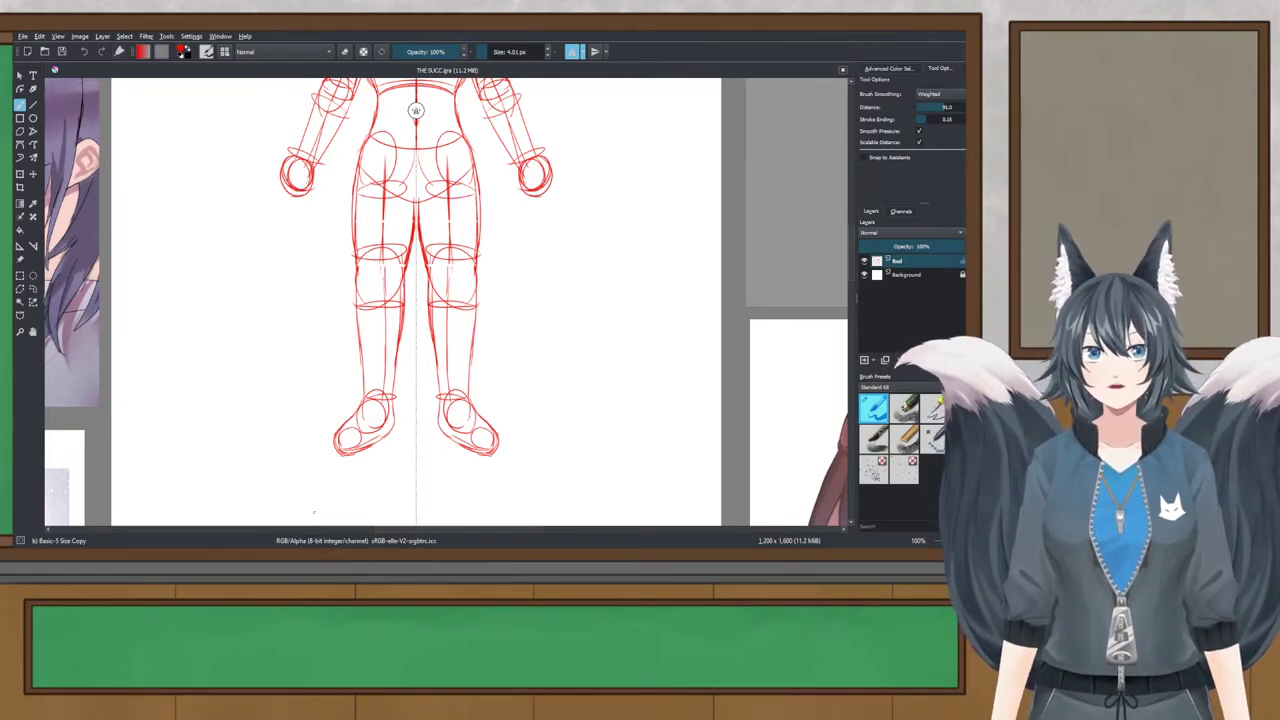
left_click_drag(423, 178, 455, 340)
scroll(408, 390, "up", 2)
scroll(408, 390, "down", 1)
scroll(567, 377, "up", 2)
left_click_drag(571, 378, 416, 426)
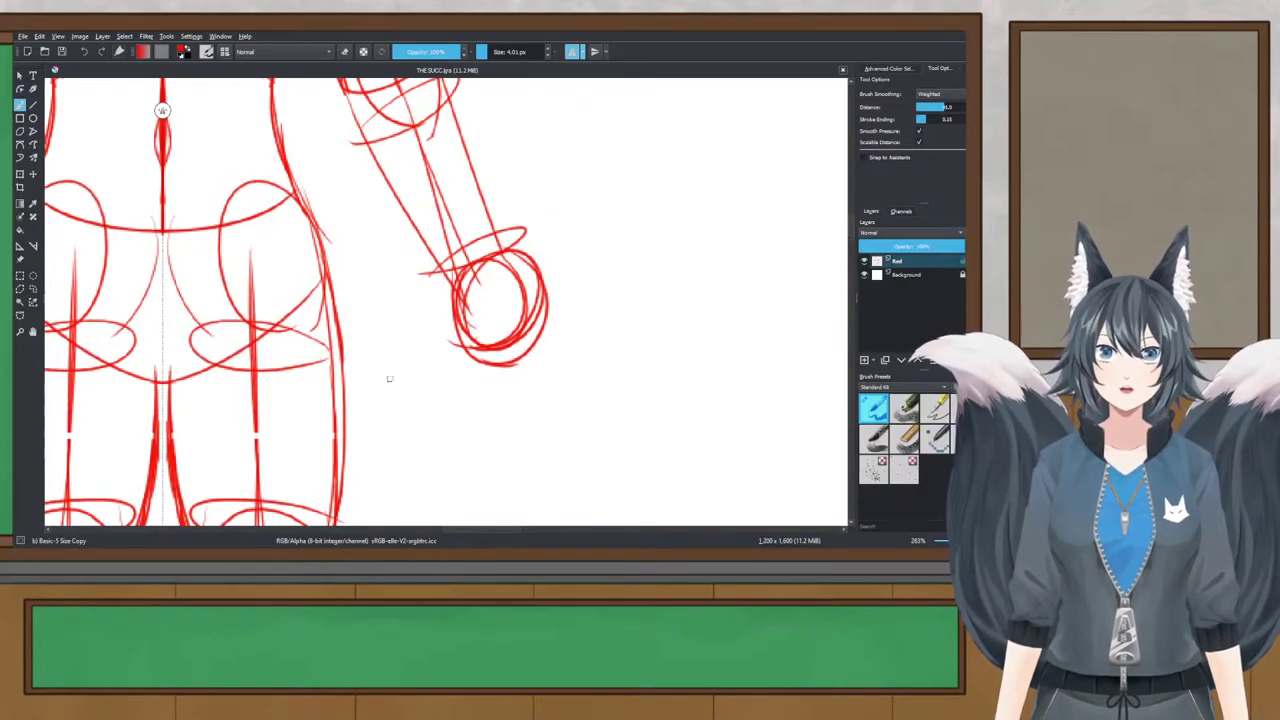
left_click_drag(505, 253, 577, 332)
key("ctrl+z")
left_click_drag(521, 275, 574, 372)
key("ctrl+z")
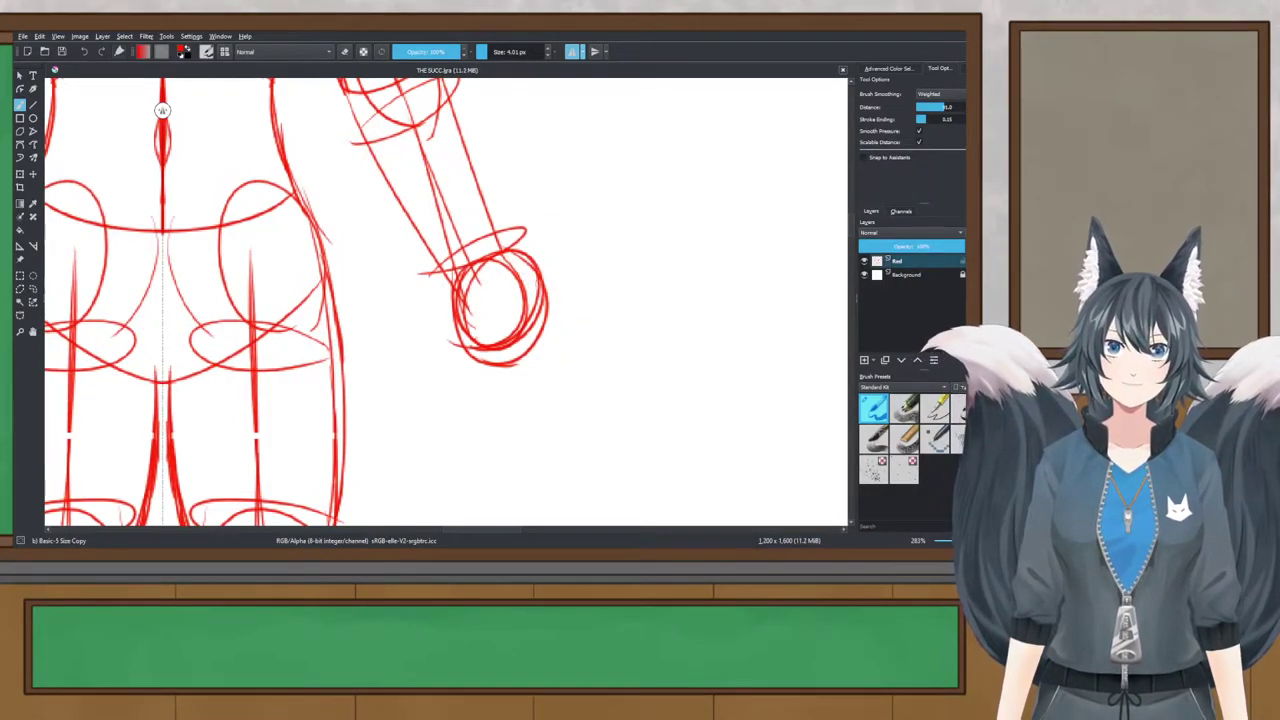
scroll(162, 110, "down", 4)
scroll(462, 110, "up", 2)
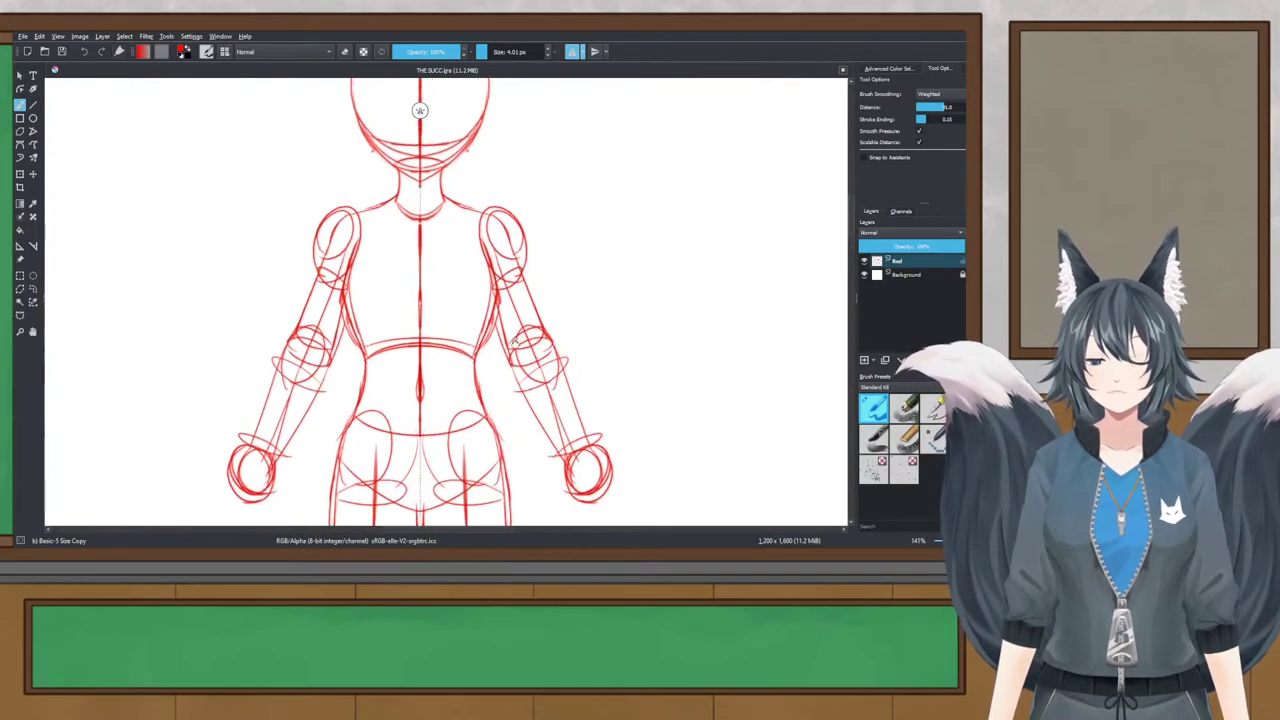
Step: Erase the stray dots beside the jawline using the brush in mirrored eraser mode, and save the drawing
key("alt+Tab")
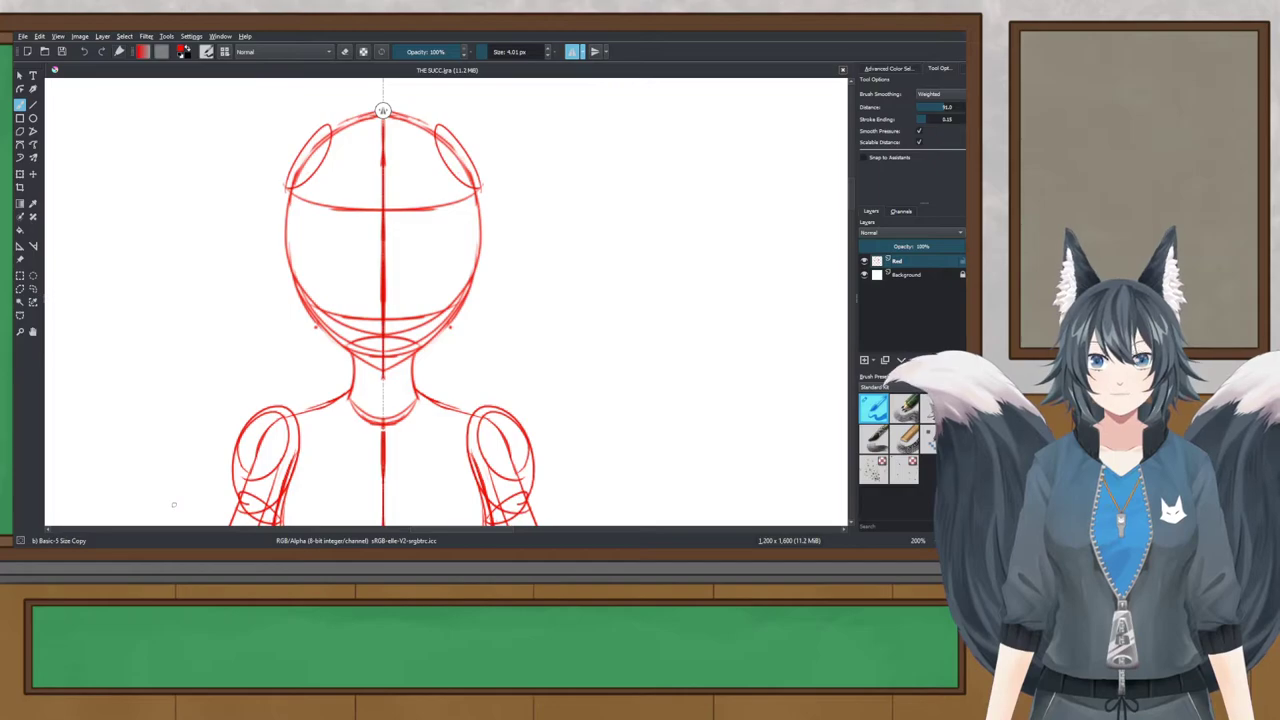
scroll(365, 341, "up", 5)
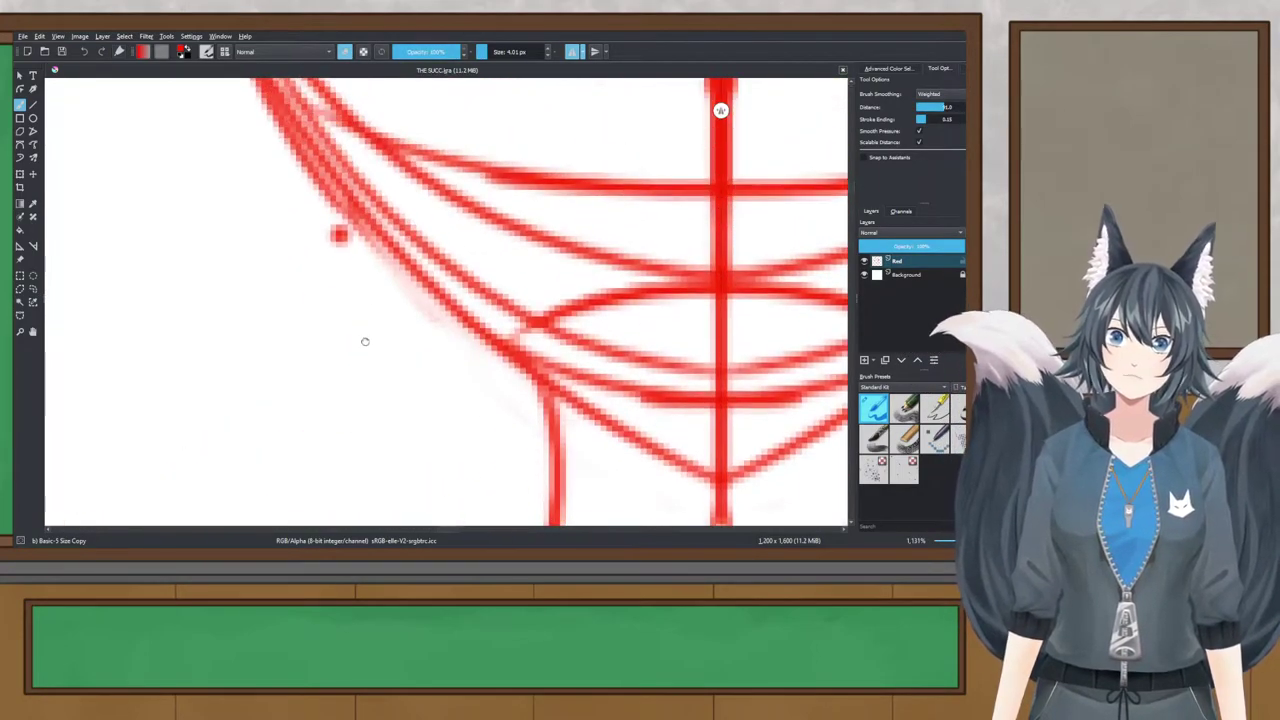
mouse_move(330, 242)
left_mouse_down()
mouse_move(342, 235)
mouse_move(346, 247)
left_mouse_up()
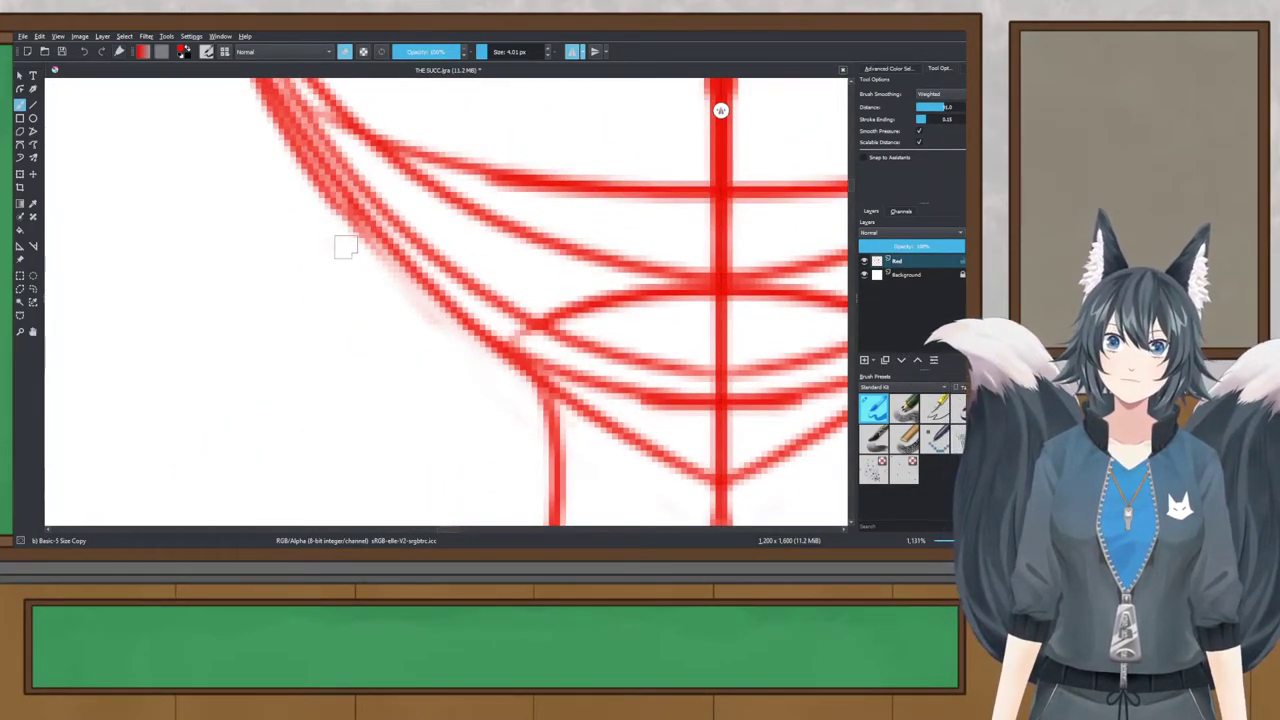
scroll(345, 248, "down", 10)
key("ctrl+s")
Step: Sketch the short thumb strokes extending below the inner side of the right hand's palm circle
scroll(345, 248, "up", 3)
left_click_drag(462, 382, 526, 281)
scroll(564, 250, "up", 3)
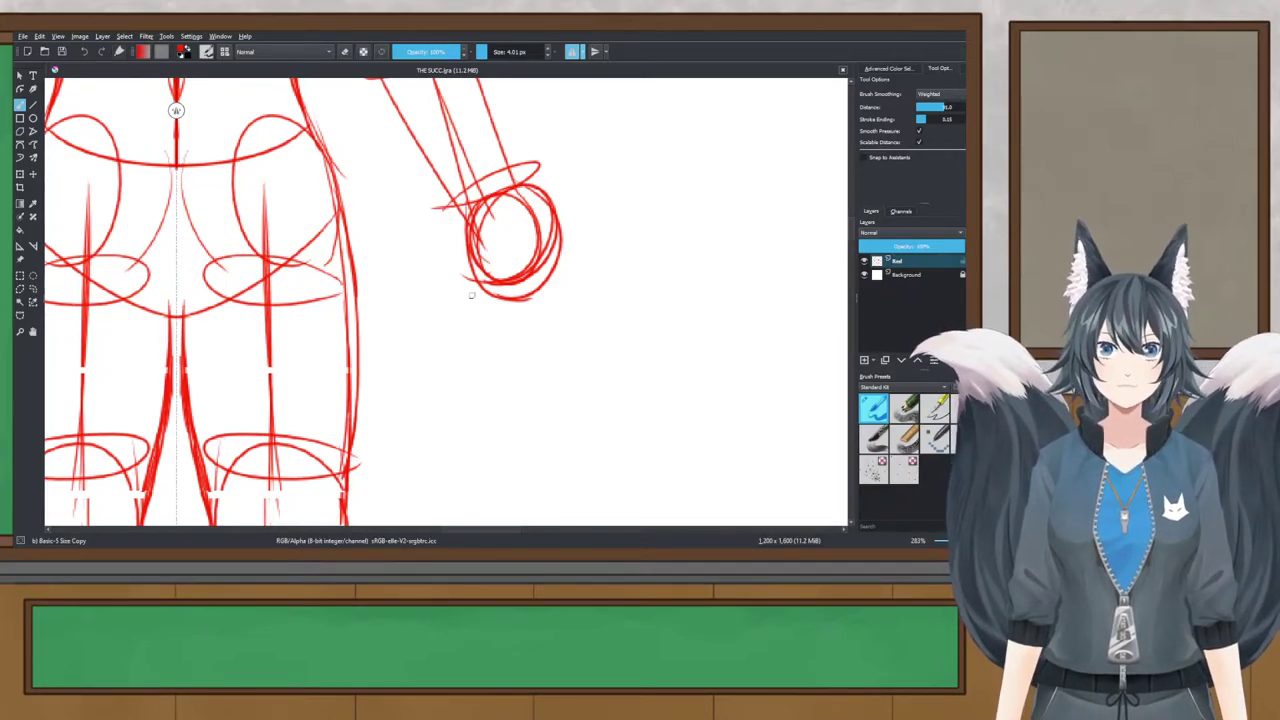
mouse_move(476, 245)
left_mouse_down()
mouse_move(489, 311)
mouse_move(514, 326)
left_mouse_up()
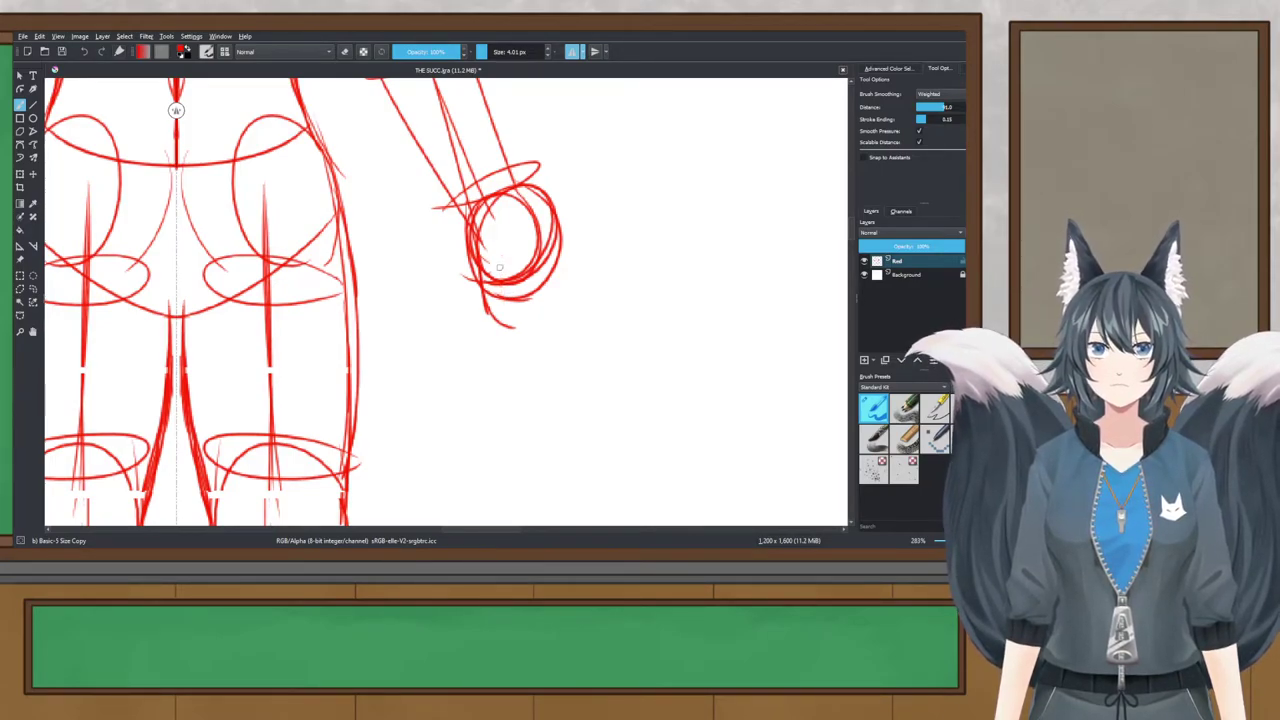
left_click_drag(502, 302, 496, 321)
left_click_drag(497, 258, 538, 332)
Step: Draw a tapered finger shape from the outer edge of the right palm circle, redrawing strokes until the contour closes at the tip
left_click_drag(520, 189, 551, 310)
key("ctrl+z")
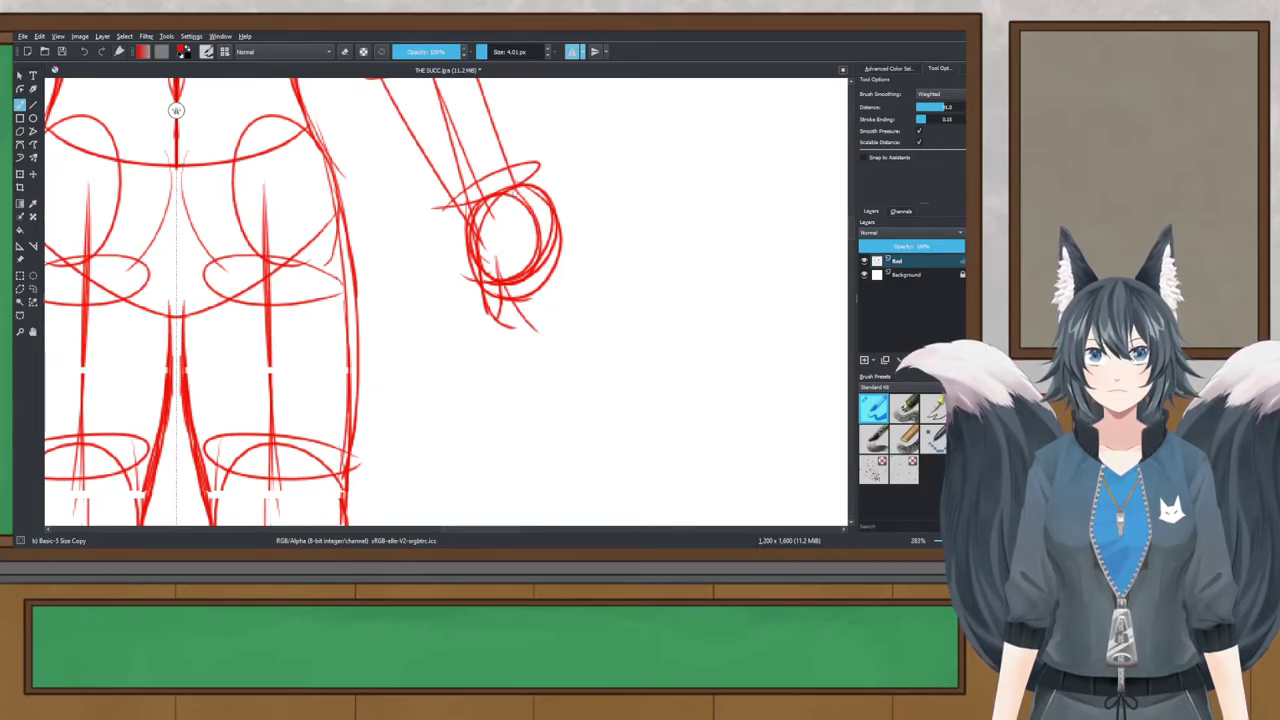
left_click_drag(520, 188, 558, 310)
key("ctrl+z")
mouse_move(526, 188)
left_mouse_down()
mouse_move(568, 294)
mouse_move(572, 354)
left_mouse_up()
left_click_drag(504, 300, 572, 352)
key("ctrl+z")
mouse_move(522, 186)
left_mouse_down()
mouse_move(577, 316)
mouse_move(561, 361)
left_mouse_up()
key("ctrl+z")
left_click_drag(577, 293, 557, 370)
key("ctrl+z")
left_click_drag(576, 290, 560, 362)
left_click_drag(504, 308, 556, 362)
scroll(554, 340, "down", 6)
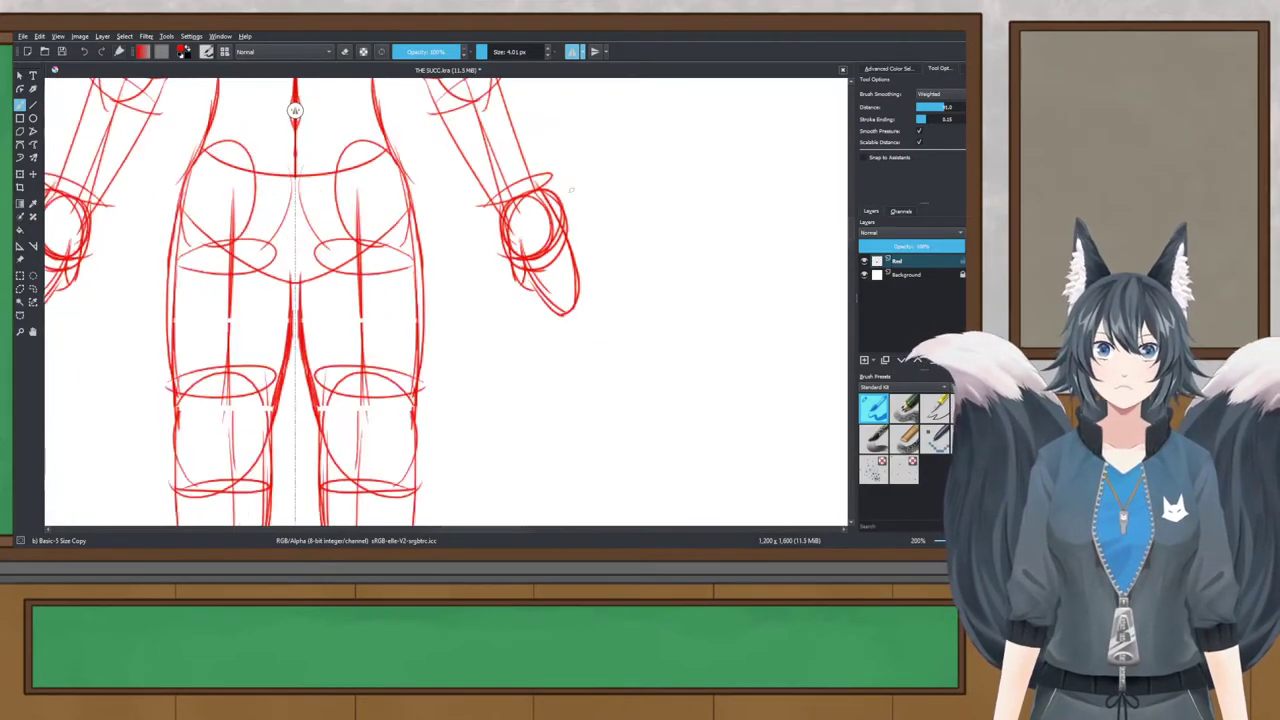
left_click_drag(503, 313, 477, 294)
scroll(533, 365, "up", 6)
scroll(165, 110, "down", 6)
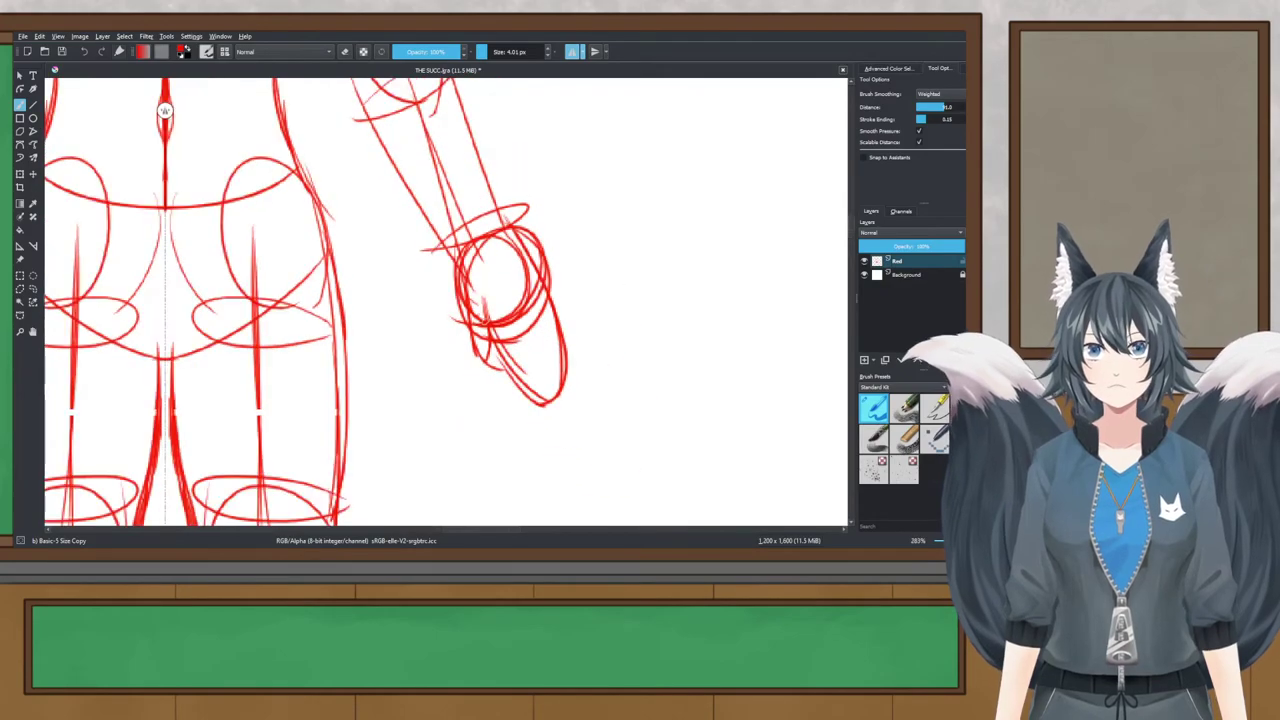
Step: Sketch mirrored narrow tapering shapes flaring down and outward from both sides of the waist, between the torso and forearms
scroll(408, 110, "down", 2)
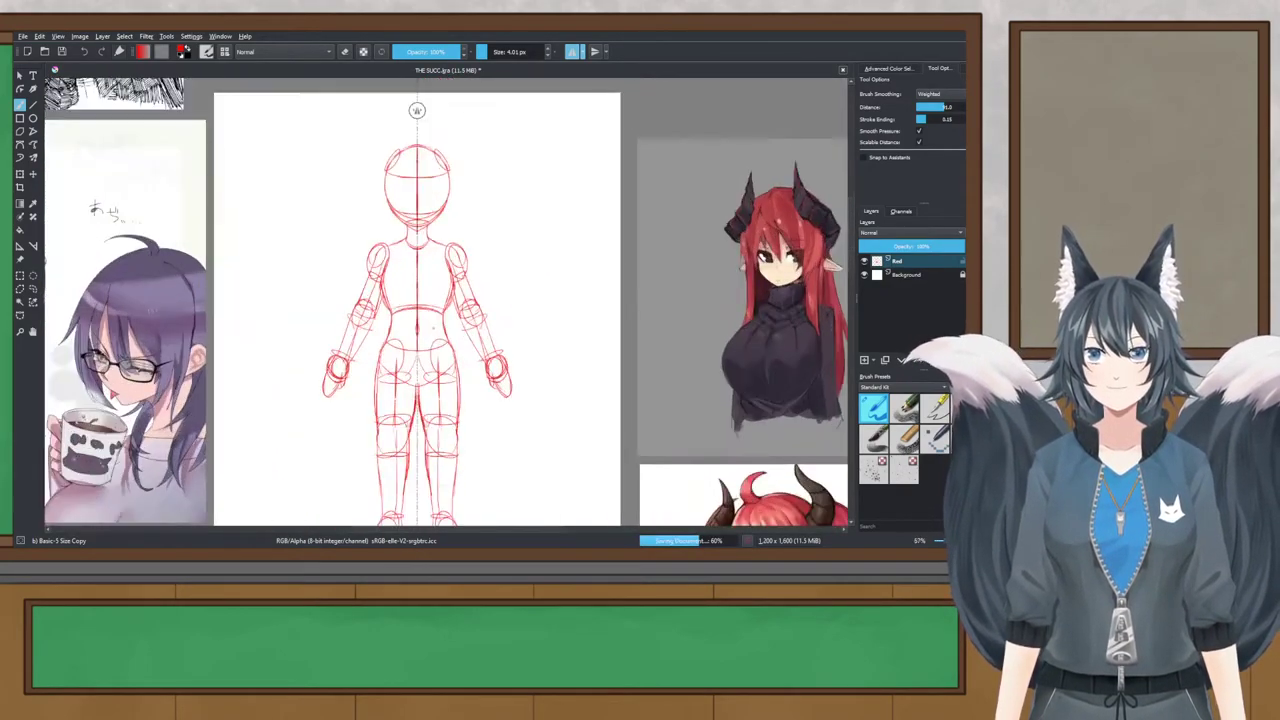
scroll(417, 109, "up", 1)
scroll(425, 110, "down", 1)
scroll(425, 110, "up", 3)
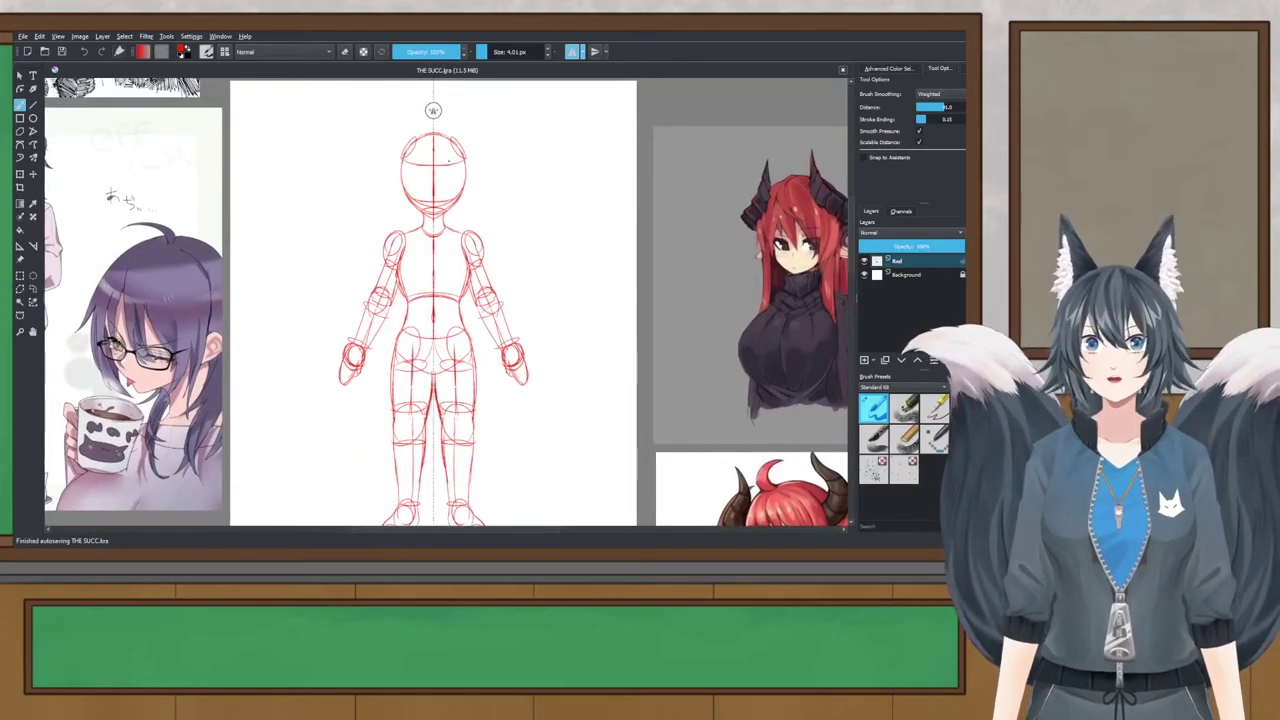
scroll(430, 110, "up", 3)
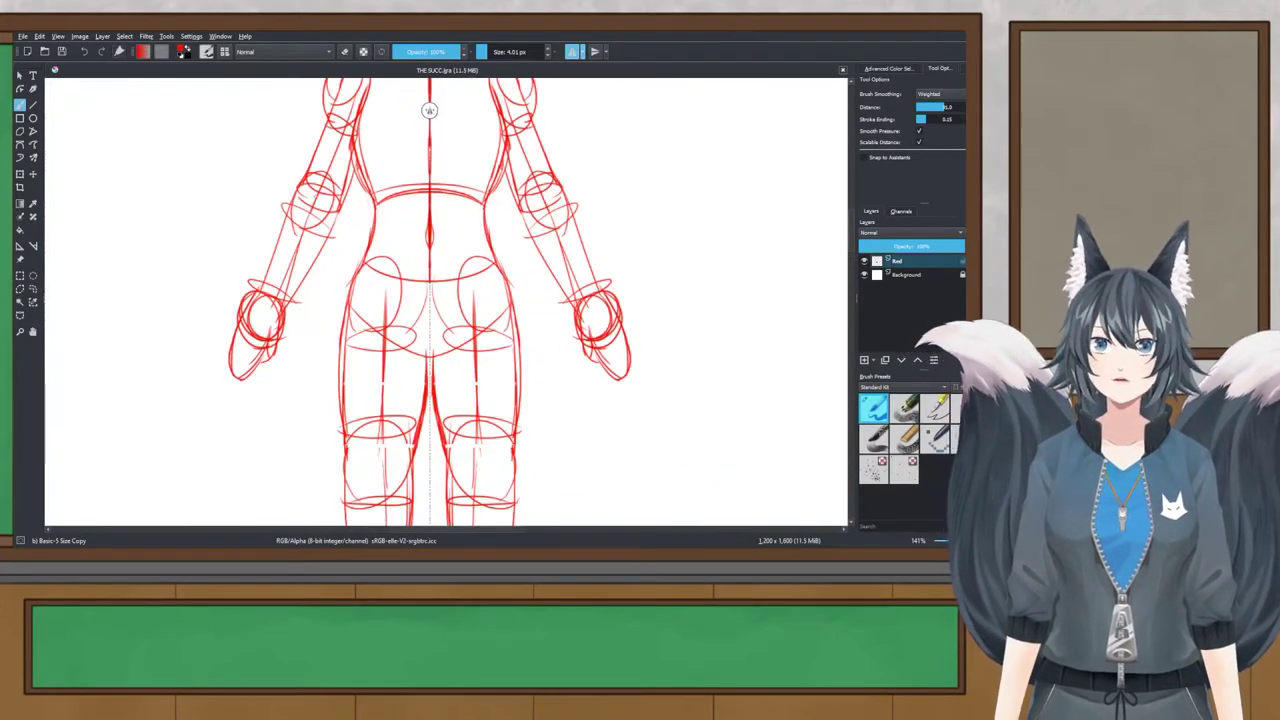
scroll(429, 110, "down", 1)
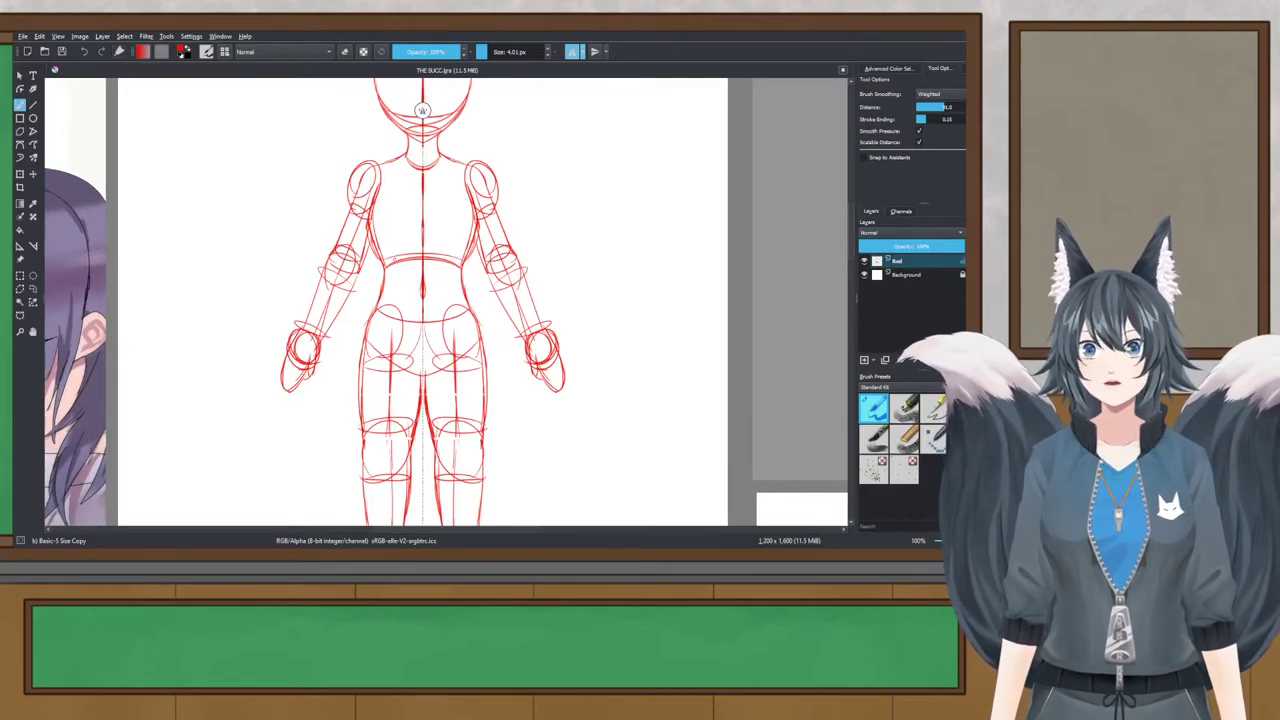
mouse_move(268, 260)
left_mouse_down()
mouse_move(305, 228)
mouse_move(356, 304)
left_mouse_up()
key("ctrl+z")
left_click_drag(384, 259, 363, 309)
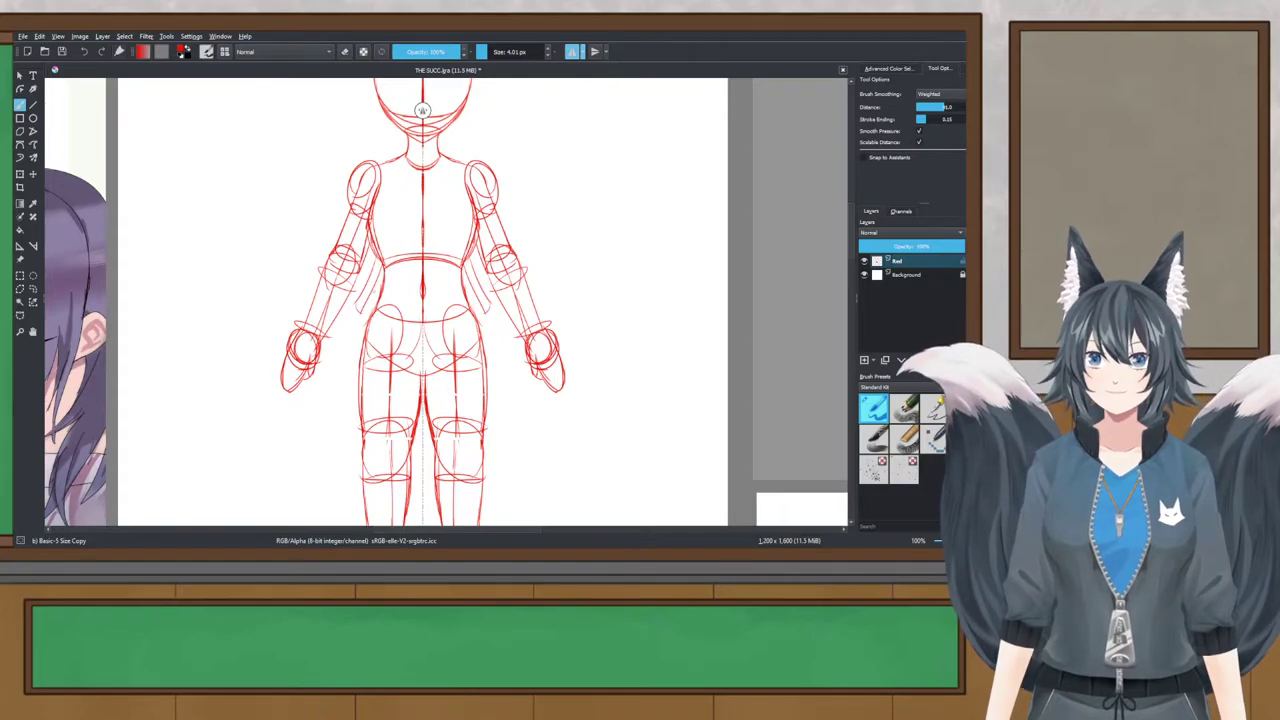
Step: Check the waist strokes against the whole figure and save the drawing
scroll(455, 235, "down", 2)
scroll(450, 305, "up", 2)
left_click_drag(455, 235, 423, 268)
scroll(450, 315, "down", 2)
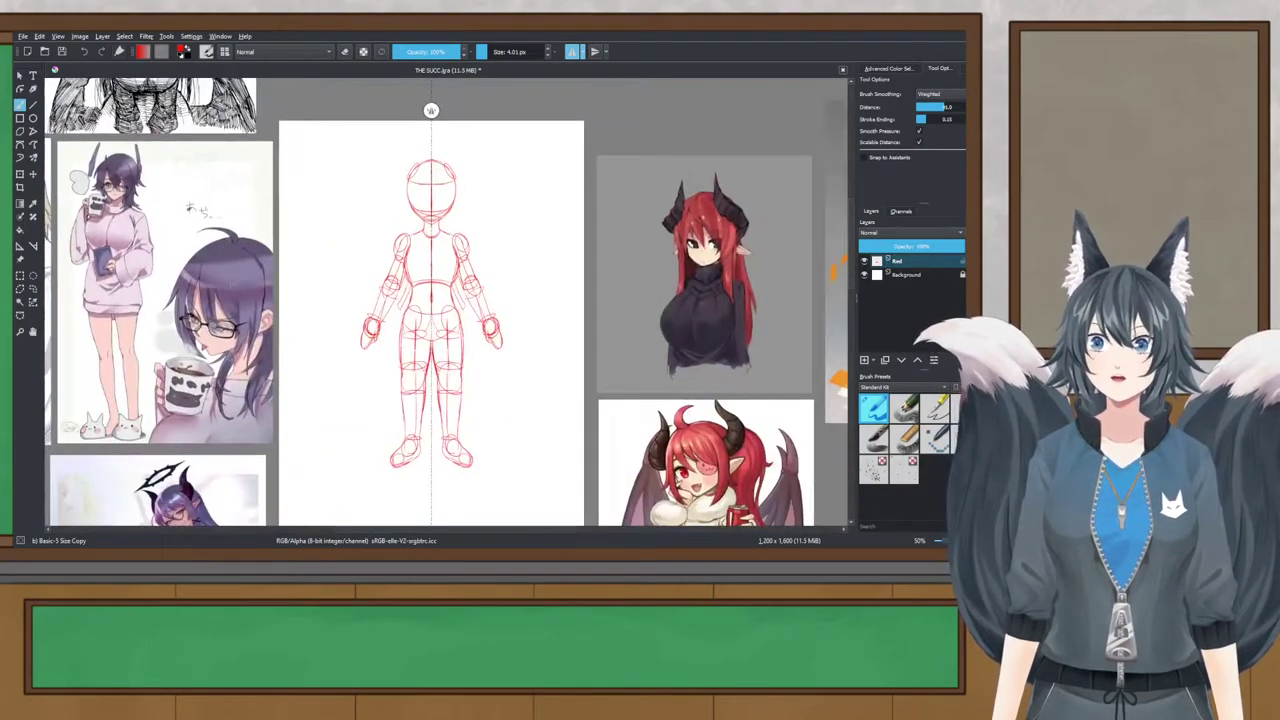
scroll(425, 265, "up", 3)
key("ctrl+s")
scroll(448, 110, "up", 1)
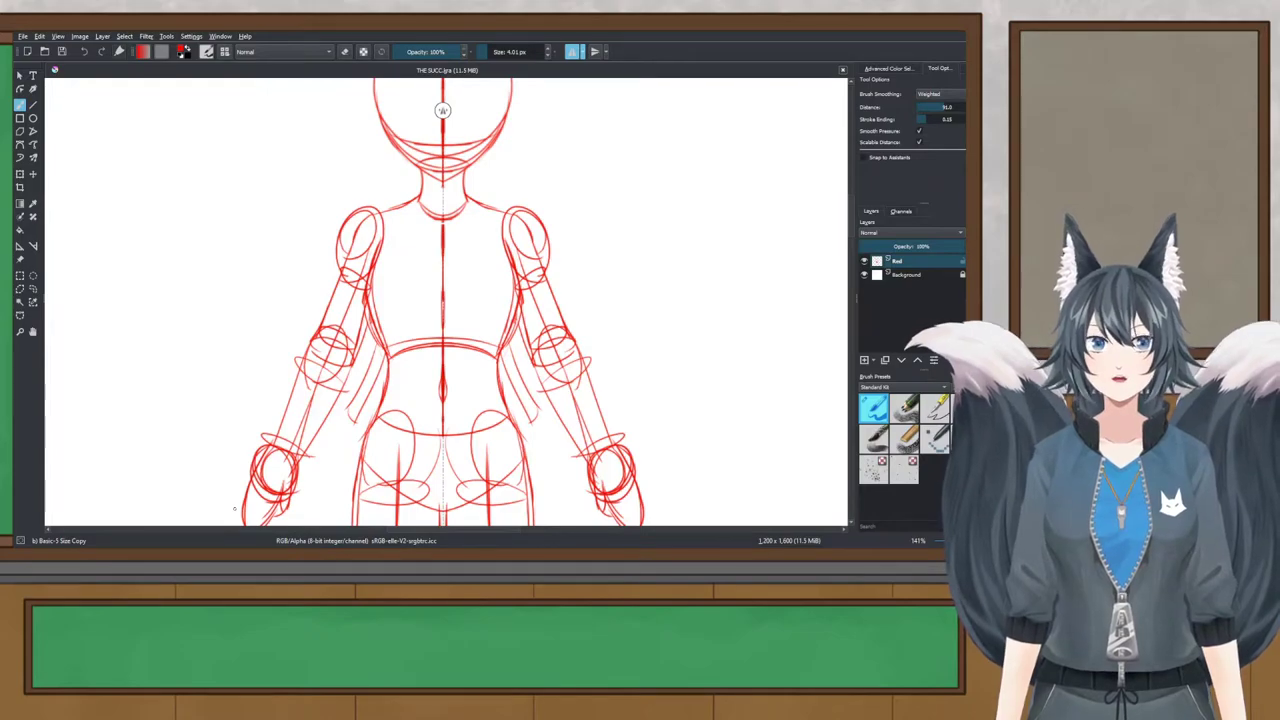
Step: Try sketching mirrored upper-eyelid arcs and further eye strokes below the horizontal guideline on the face, and undo them
scroll(428, 254, "up", 1)
left_click_drag(428, 254, 389, 512)
scroll(418, 277, "up", 1)
left_click_drag(418, 277, 425, 310)
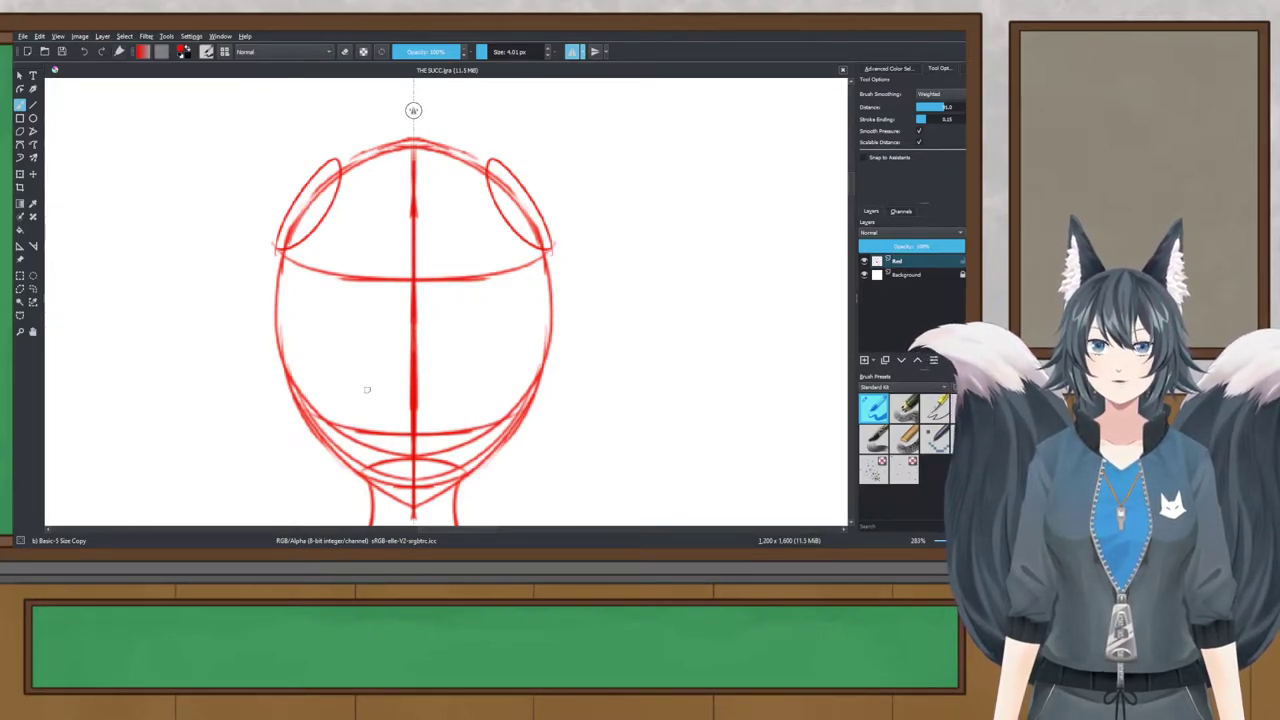
left_click_drag(311, 316, 396, 318)
key("ctrl+z")
key("ctrl+shift+z")
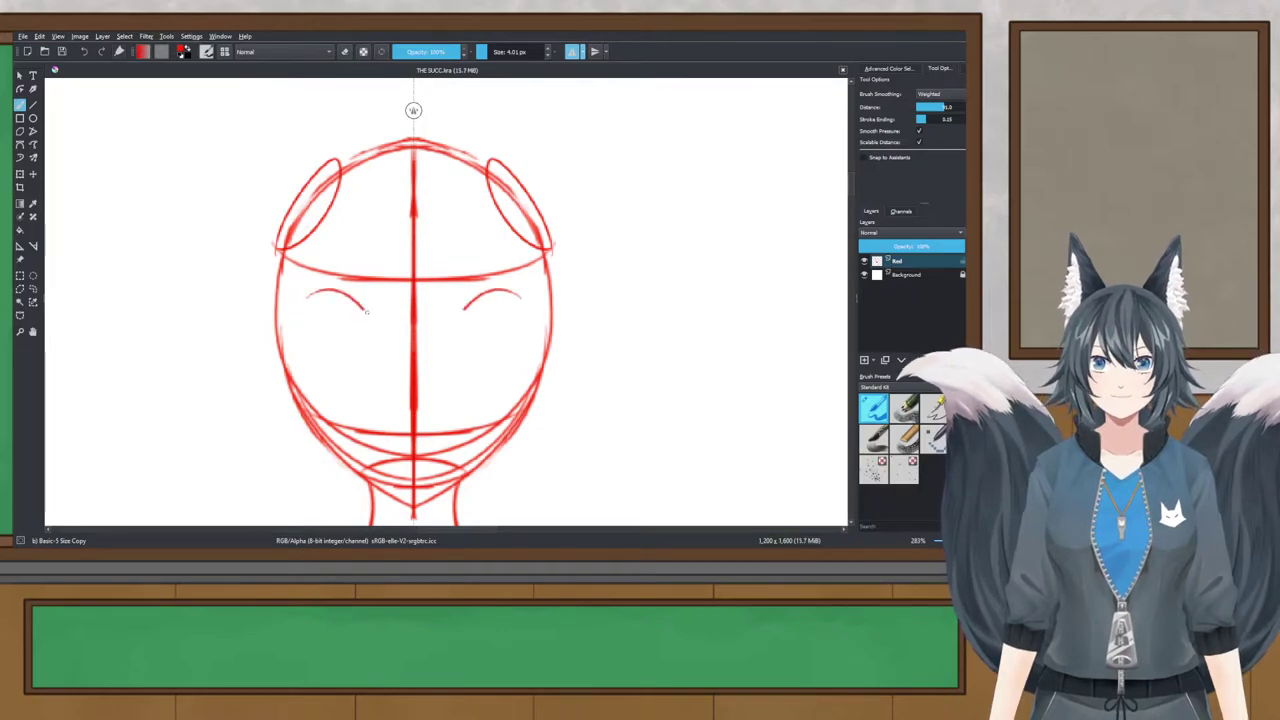
key("ctrl+z")
key("ctrl+shift+z")
left_click_drag(372, 313, 393, 327)
mouse_move(319, 345)
left_mouse_down()
mouse_move(347, 361)
mouse_move(388, 338)
left_mouse_up()
key("ctrl+z")
key("ctrl+z")
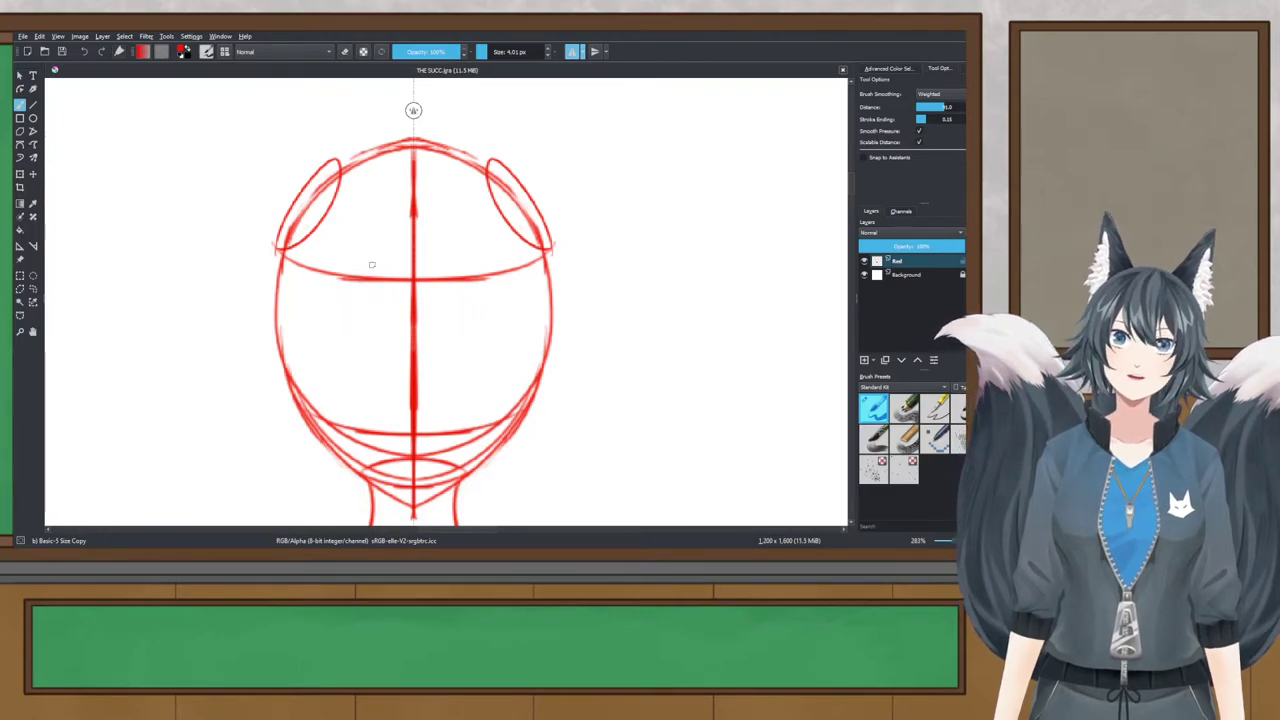
Step: Examine the reference illustrations around the canvas, focusing on the characters' faces, horns and pointed ears
scroll(366, 262, "down", 8)
scroll(735, 340, "up", 7)
scroll(522, 176, "down", 6)
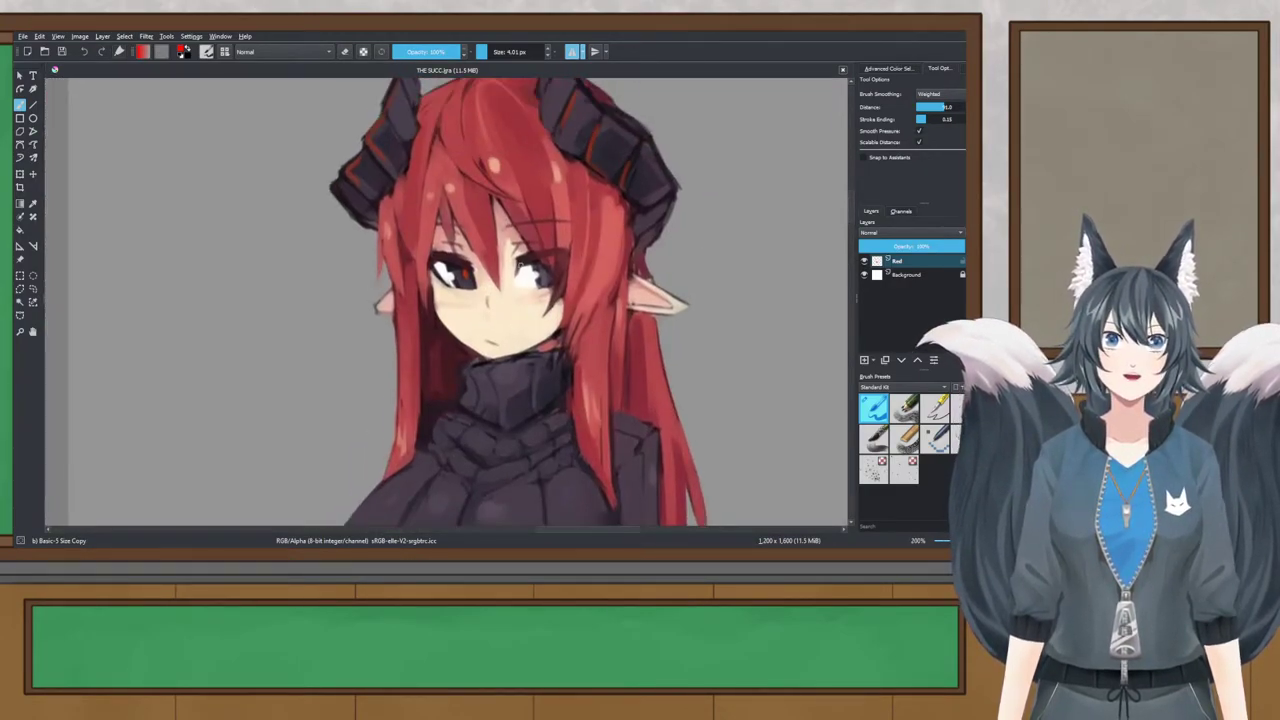
scroll(556, 196, "up", 6)
scroll(400, 320, "down", 2)
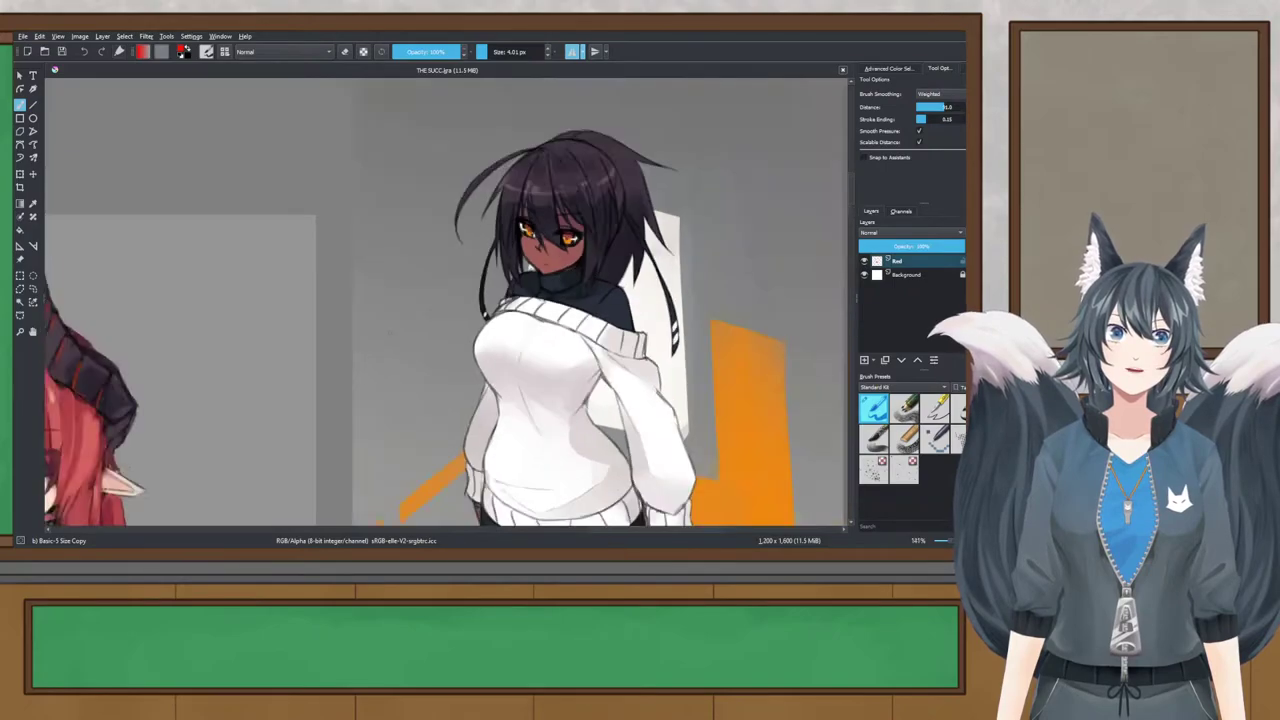
left_click_drag(400, 440, 468, 203)
left_click_drag(230, 515, 446, 178)
scroll(446, 178, "up", 1)
scroll(378, 170, "up", 4)
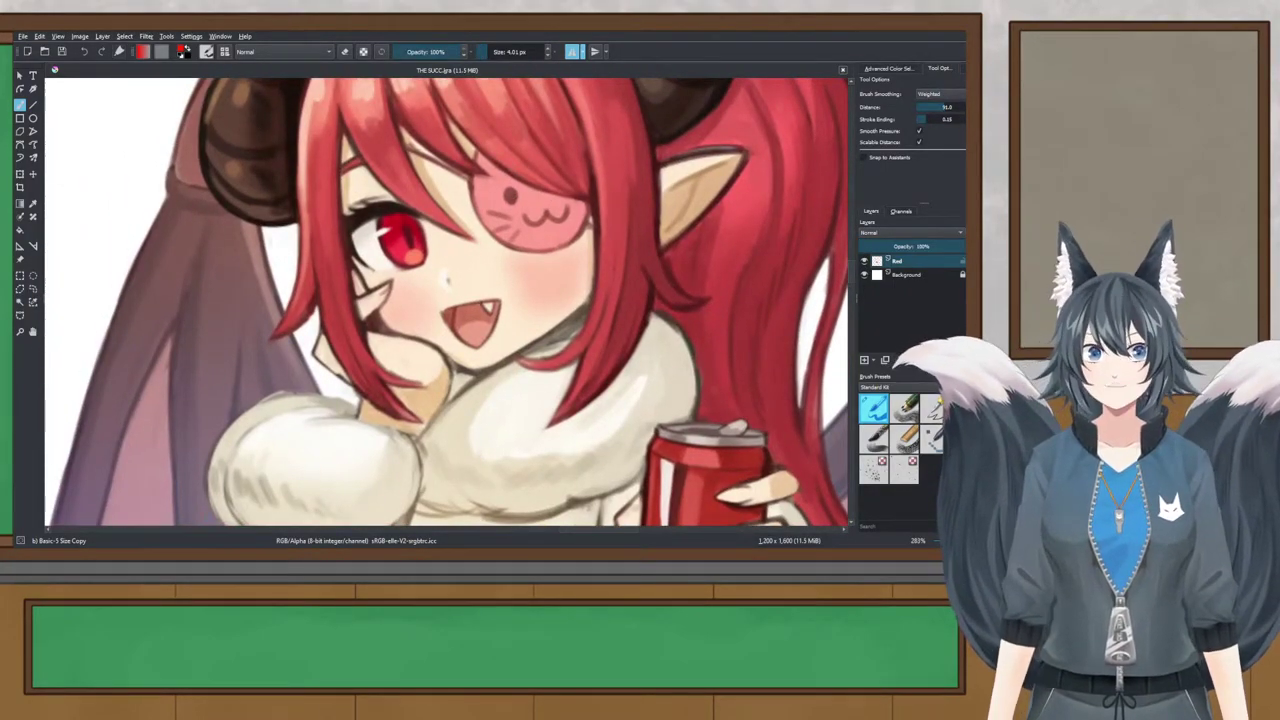
left_click(301, 337)
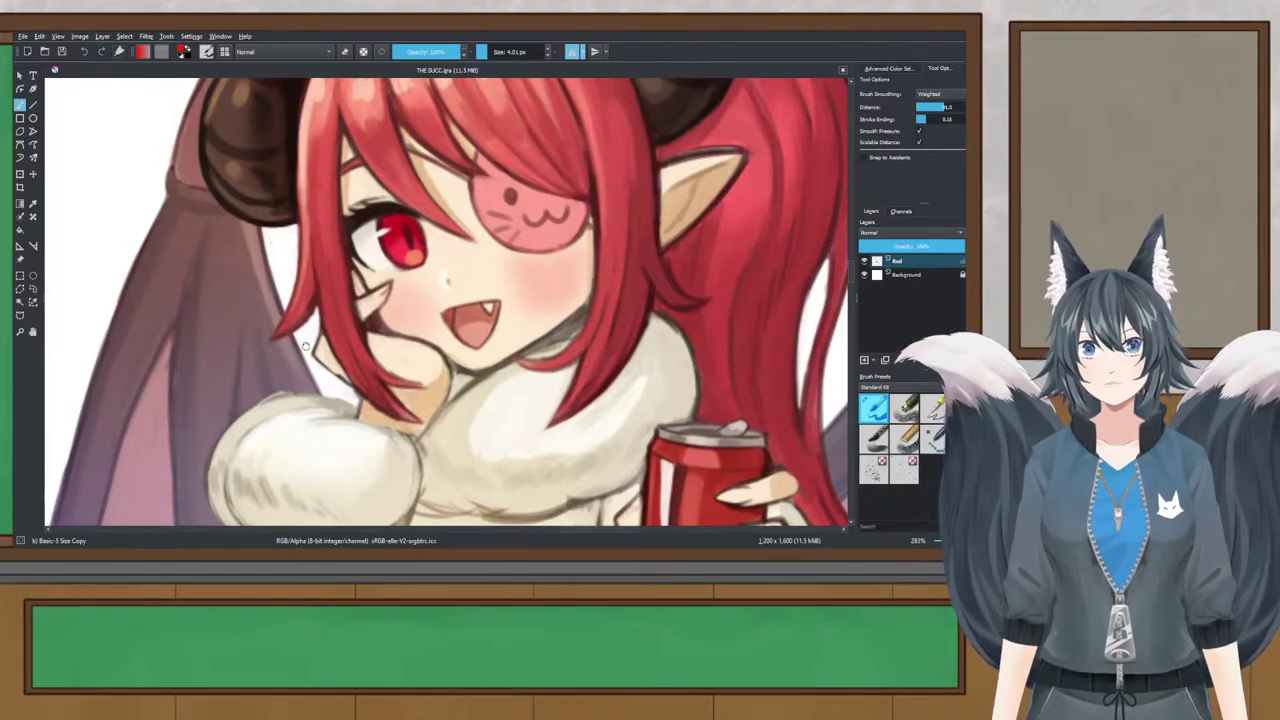
left_click_drag(305, 346, 347, 374)
scroll(343, 362, "down", 3)
left_click_drag(171, 282, 500, 360)
left_click_drag(482, 249, 558, 430)
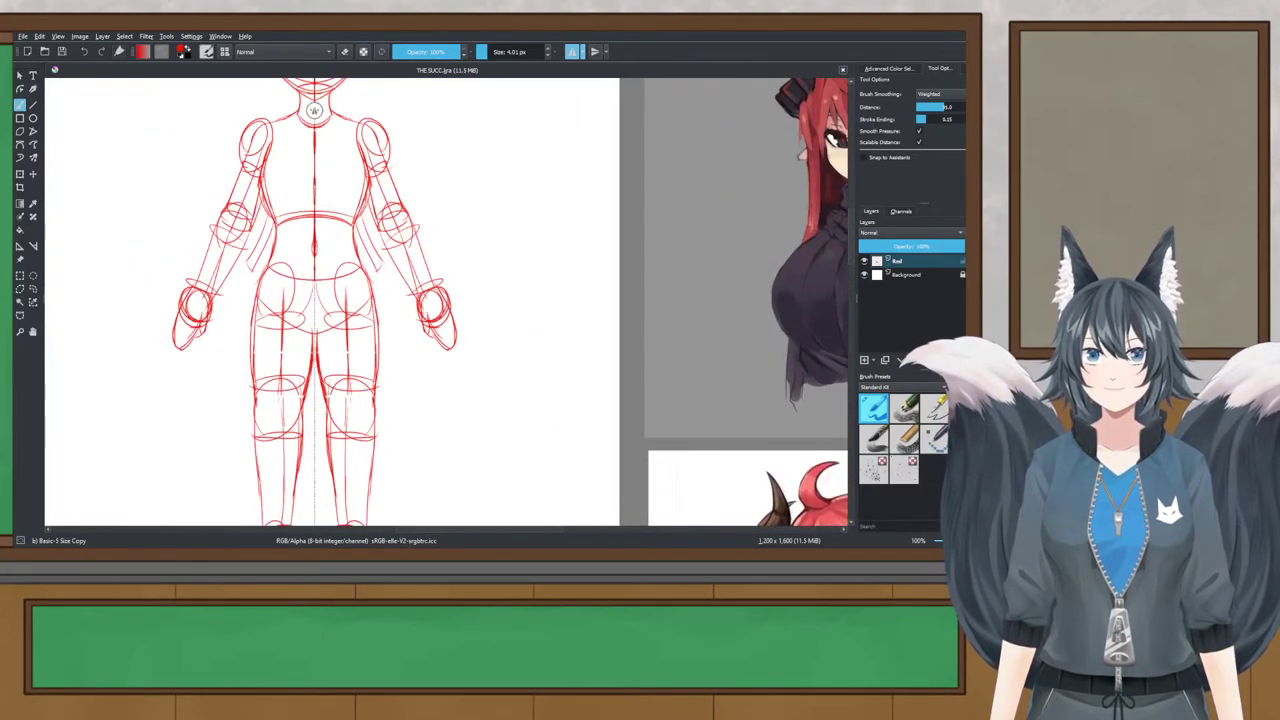
Step: Sketch mirrored pointed ears extending outward from the sides of the head below the horizontal guideline
scroll(314, 110, "up", 3)
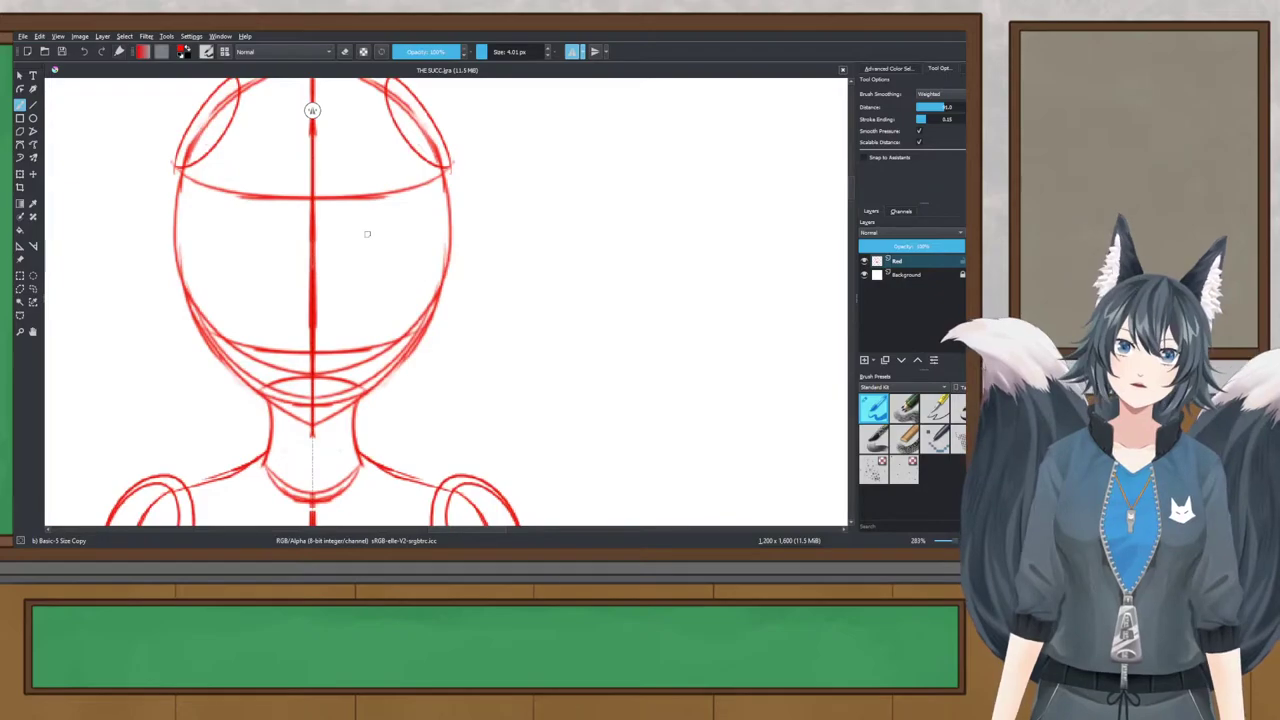
left_click_drag(434, 228, 443, 276)
mouse_move(433, 226)
left_mouse_down()
mouse_move(514, 205)
mouse_move(500, 238)
mouse_move(445, 278)
left_mouse_up()
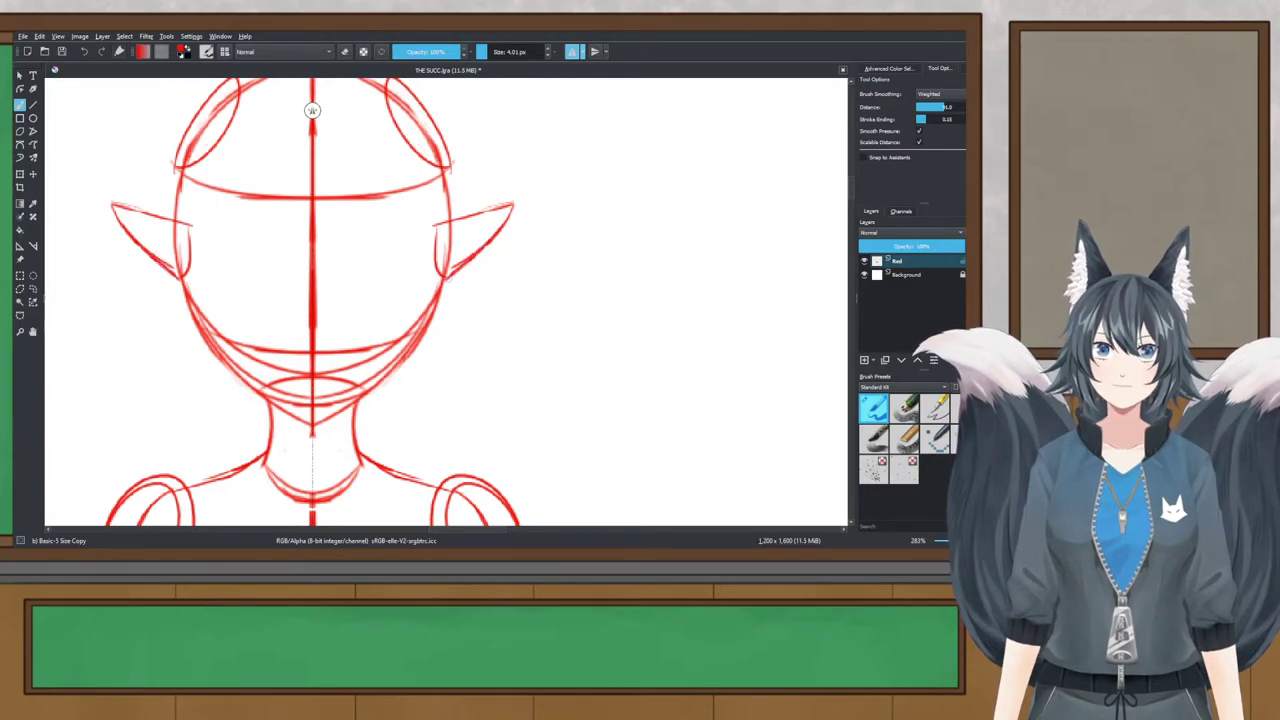
Step: Add the inner contour lines and the base line to the pointed ears, and save the drawing
scroll(455, 250, "up", 2)
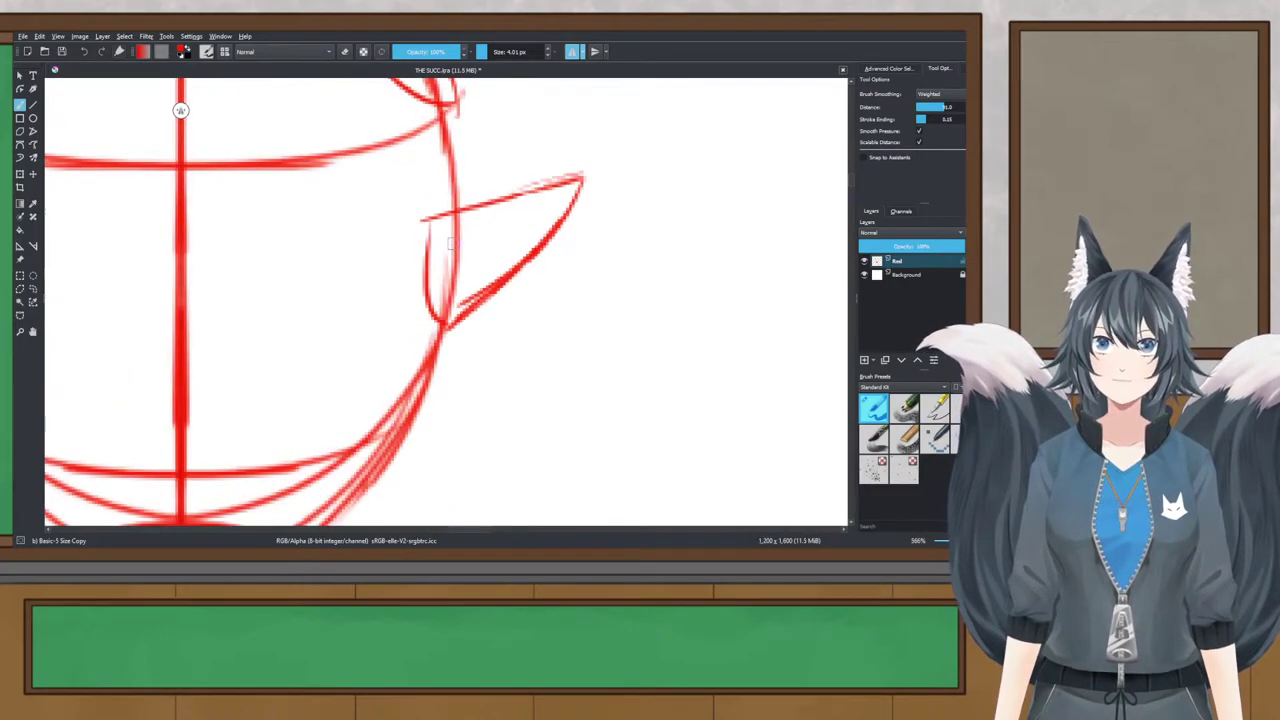
left_click_drag(437, 217, 448, 302)
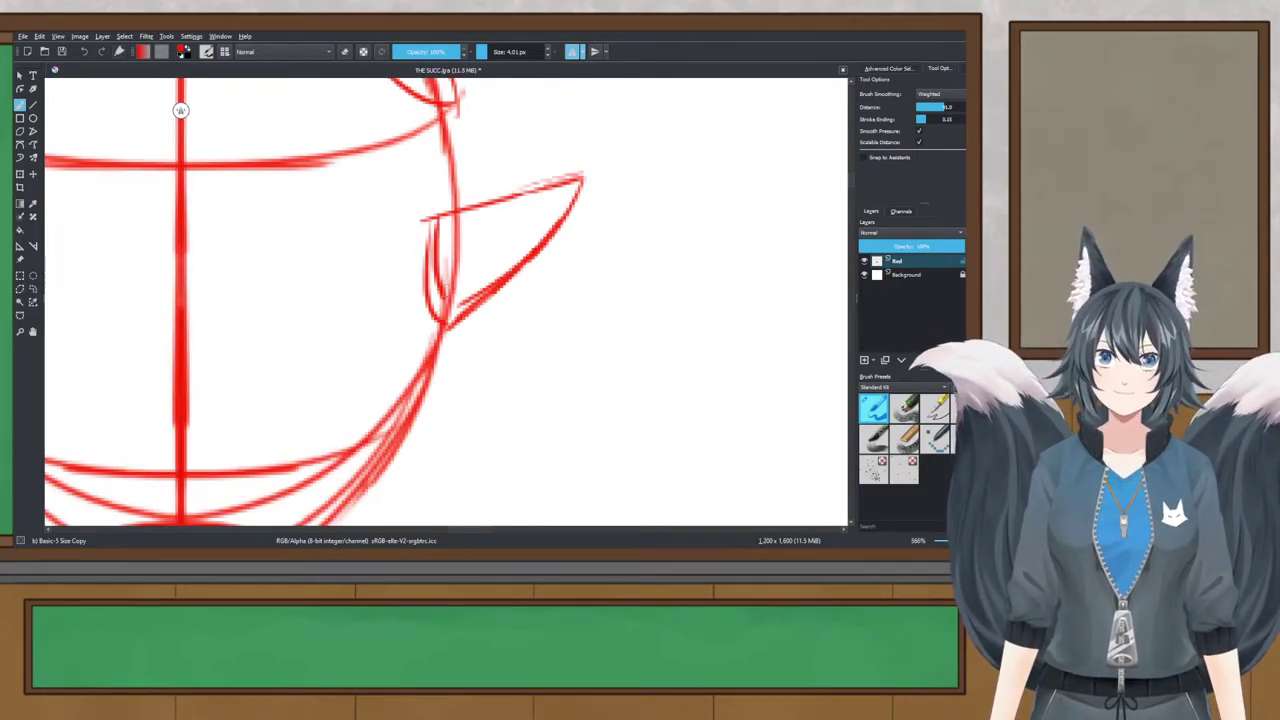
key("ctrl+z")
left_click_drag(447, 216, 455, 335)
mouse_move(463, 228)
left_mouse_down()
mouse_move(555, 197)
mouse_move(526, 236)
left_mouse_up()
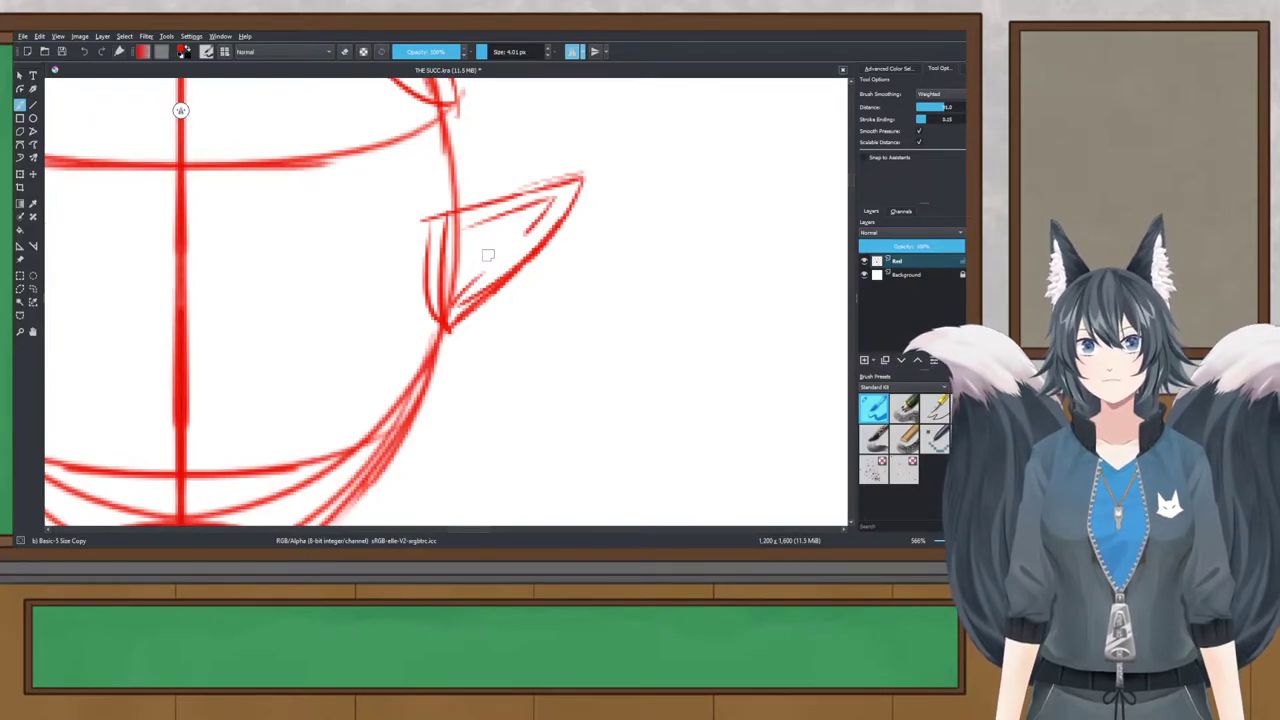
scroll(486, 262, "down", 2)
scroll(488, 257, "down", 2)
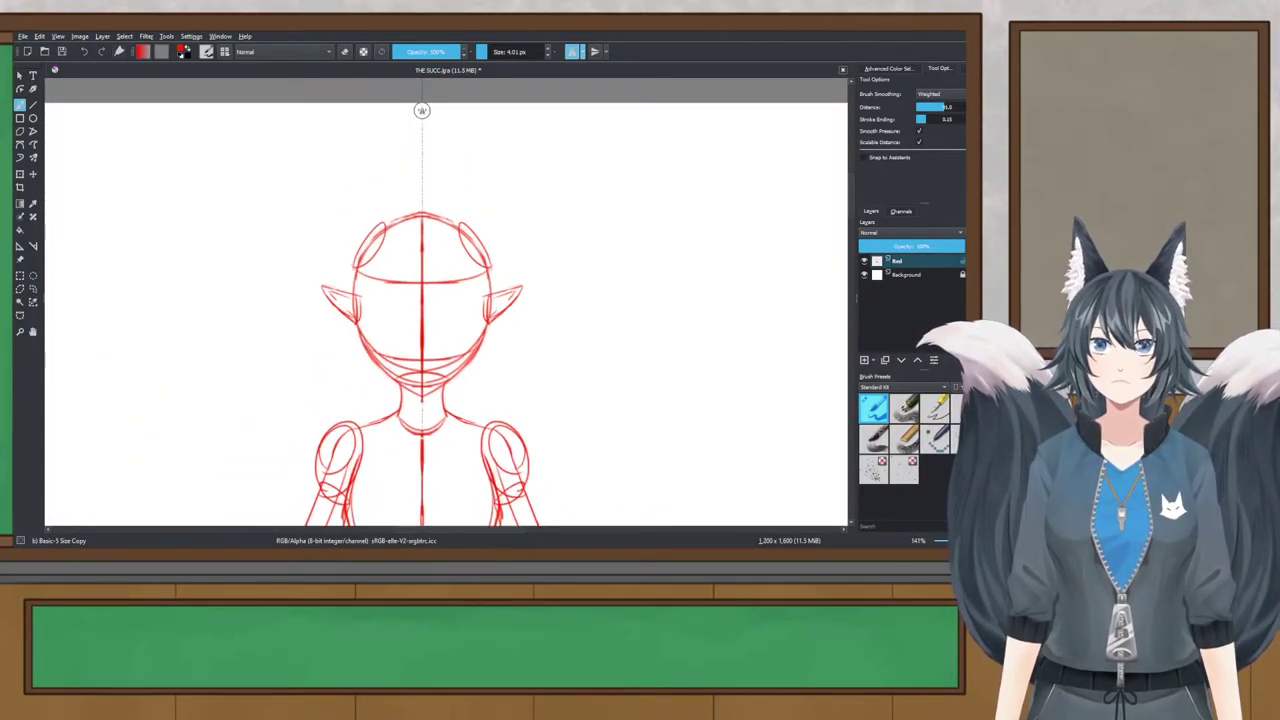
scroll(449, 291, "up", 2)
scroll(577, 306, "up", 2)
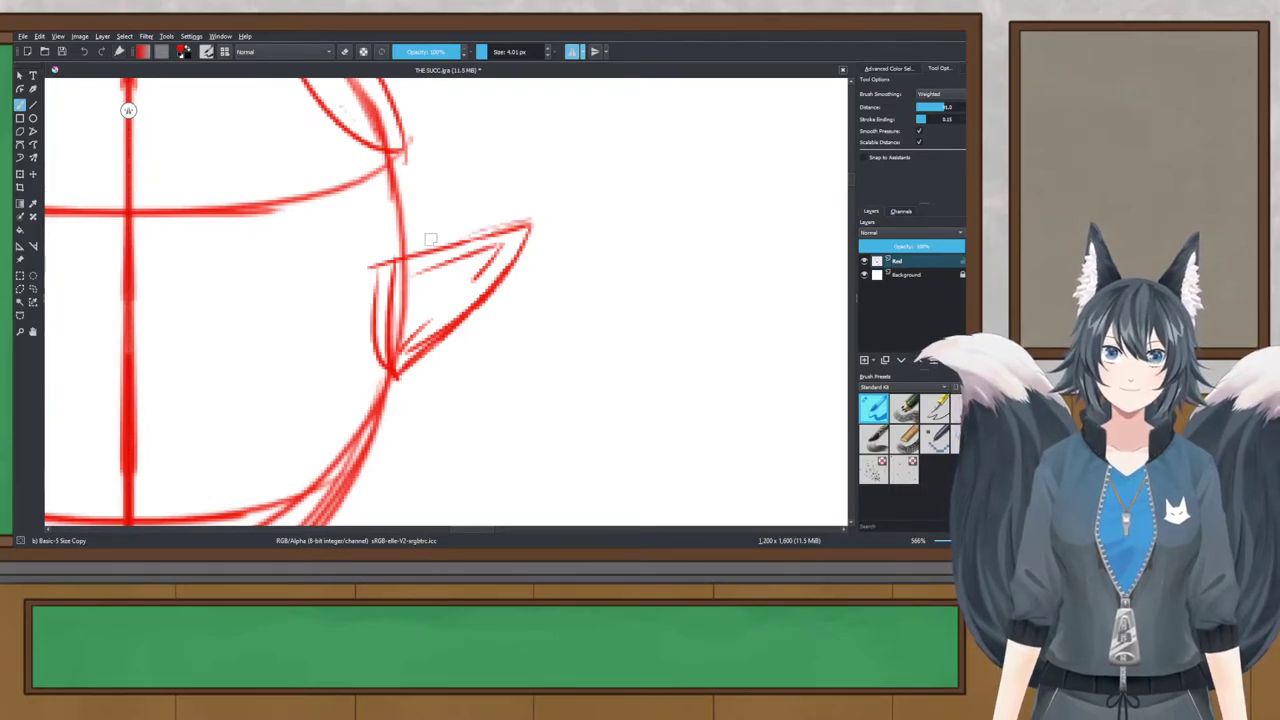
key("ctrl+s")
Step: Try extending the upper edges of both ears outward into longer tips, comparing the strokes with undo and redo
scroll(513, 204, "down", 2)
scroll(513, 204, "down", 2)
left_click_drag(423, 219, 423, 266)
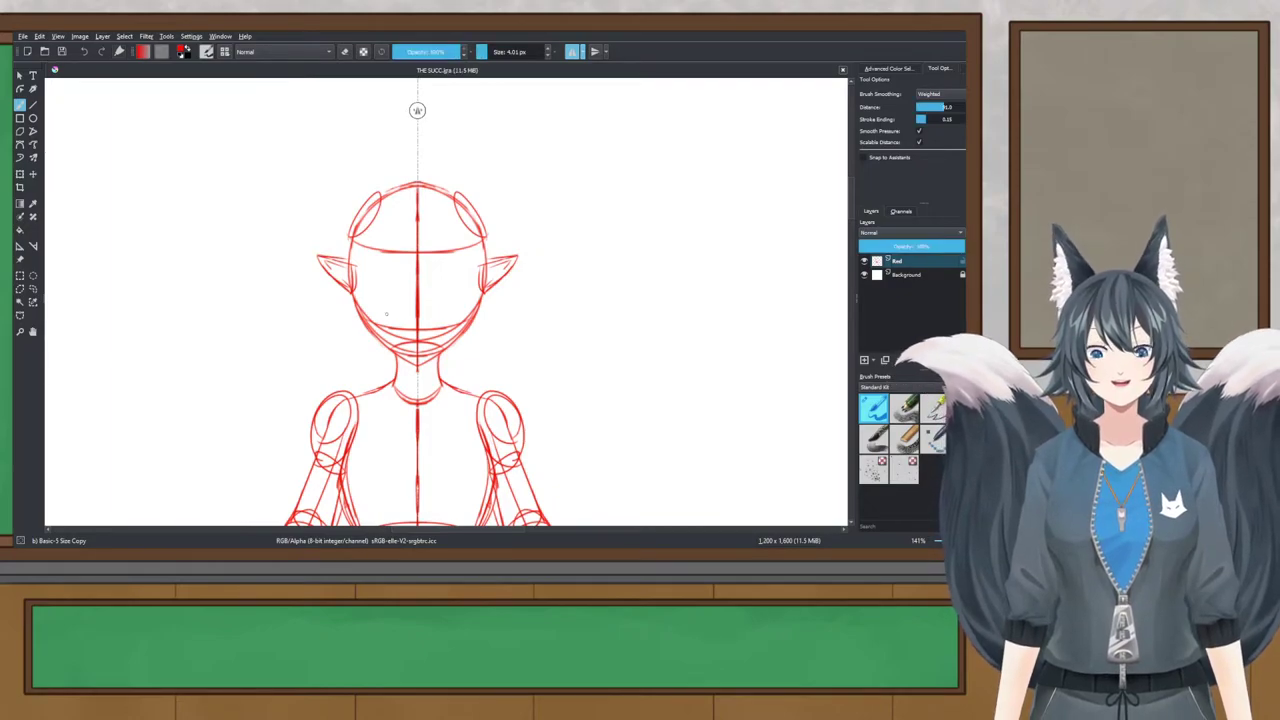
scroll(421, 296, "up", 3)
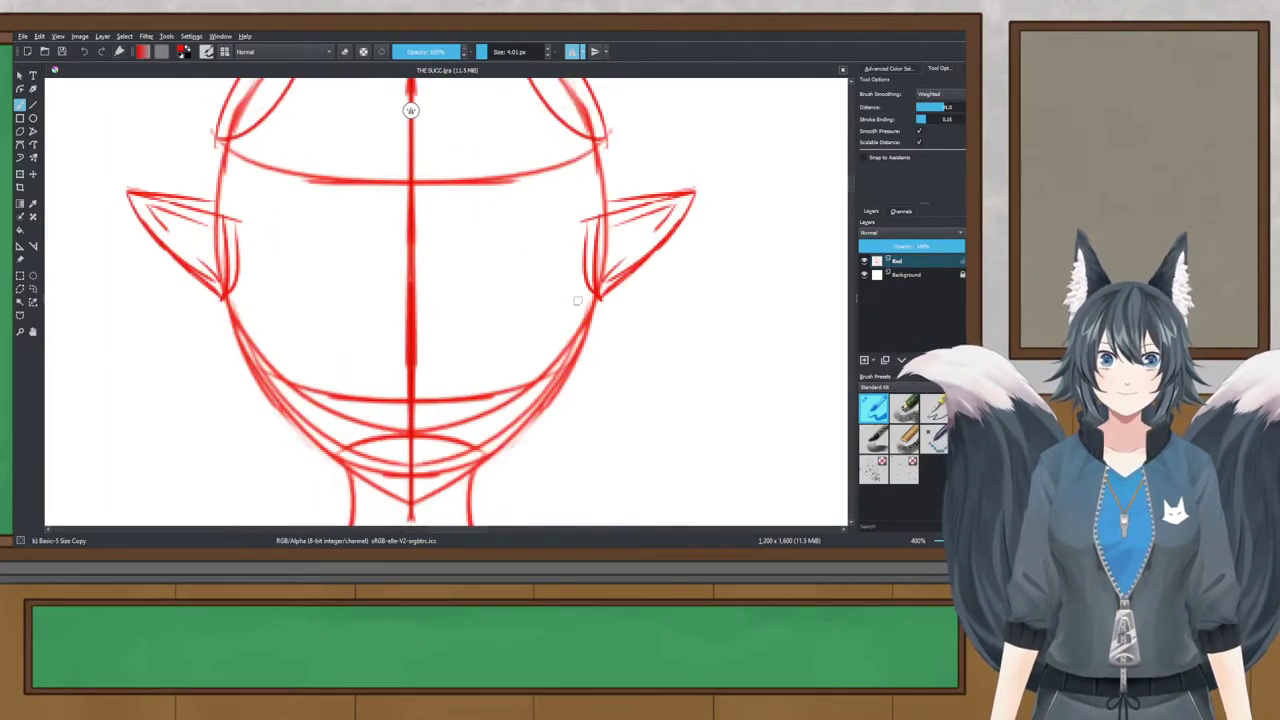
left_click_drag(618, 192, 731, 187)
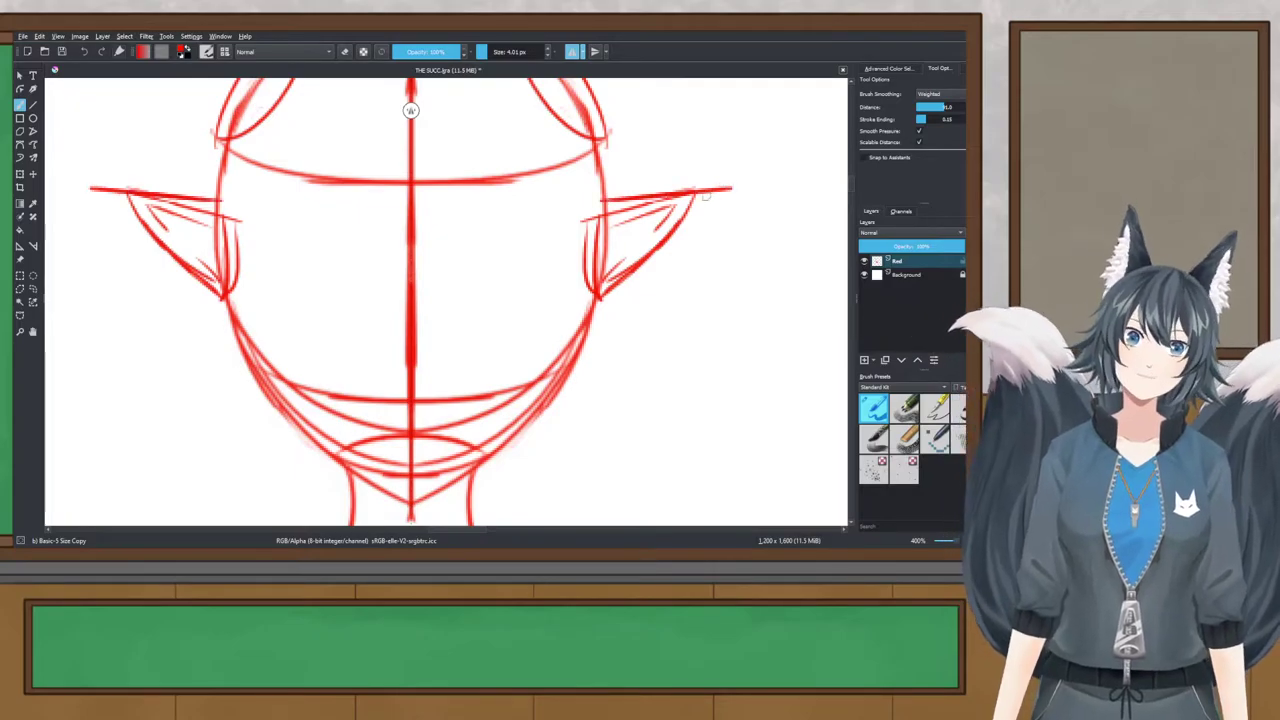
key("ctrl+z")
mouse_move(660, 210)
left_mouse_down()
mouse_move(612, 228)
mouse_move(734, 184)
left_mouse_up()
key("ctrl+z")
key("ctrl+z")
key("ctrl+shift+z")
key("ctrl+shift+z")
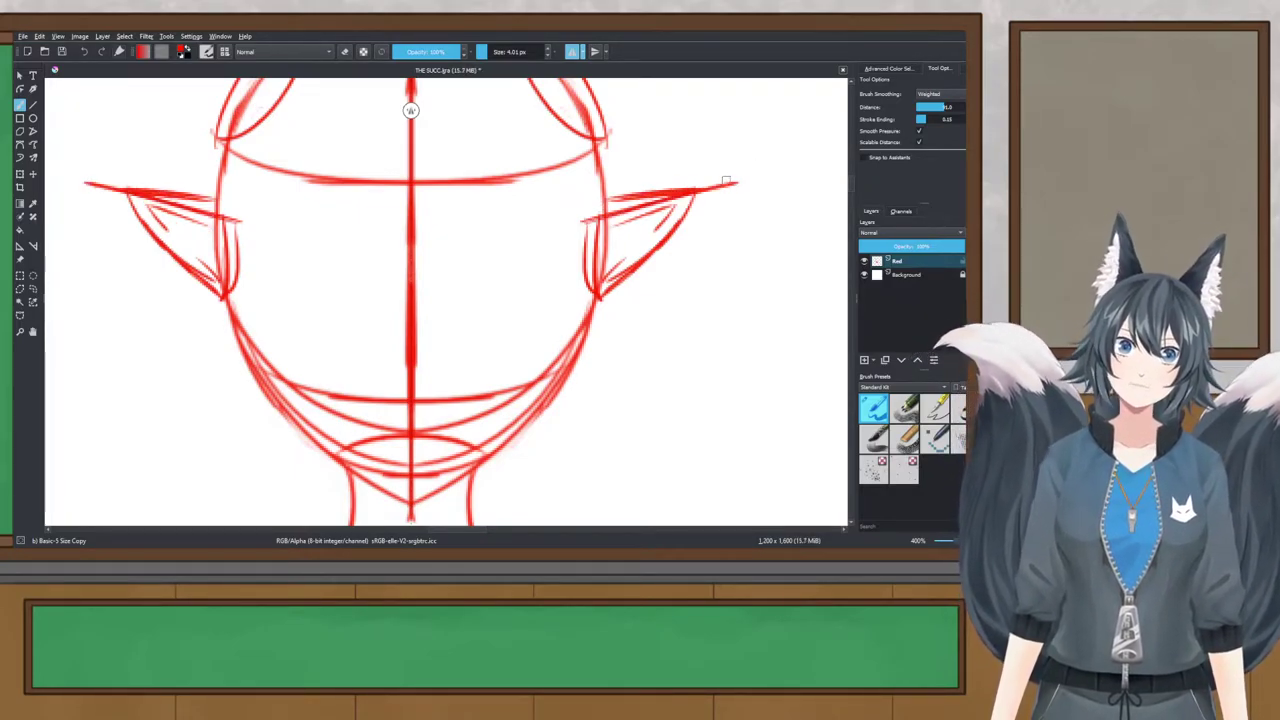
Step: Try a new lower edge for the lengthened ears, and undo it together with the overlong tip strokes
mouse_move(698, 191)
left_mouse_down()
mouse_move(751, 185)
mouse_move(608, 279)
left_mouse_up()
key("ctrl+z")
key("ctrl+z")
key("ctrl+z")
key("ctrl+z")
key("ctrl+z")
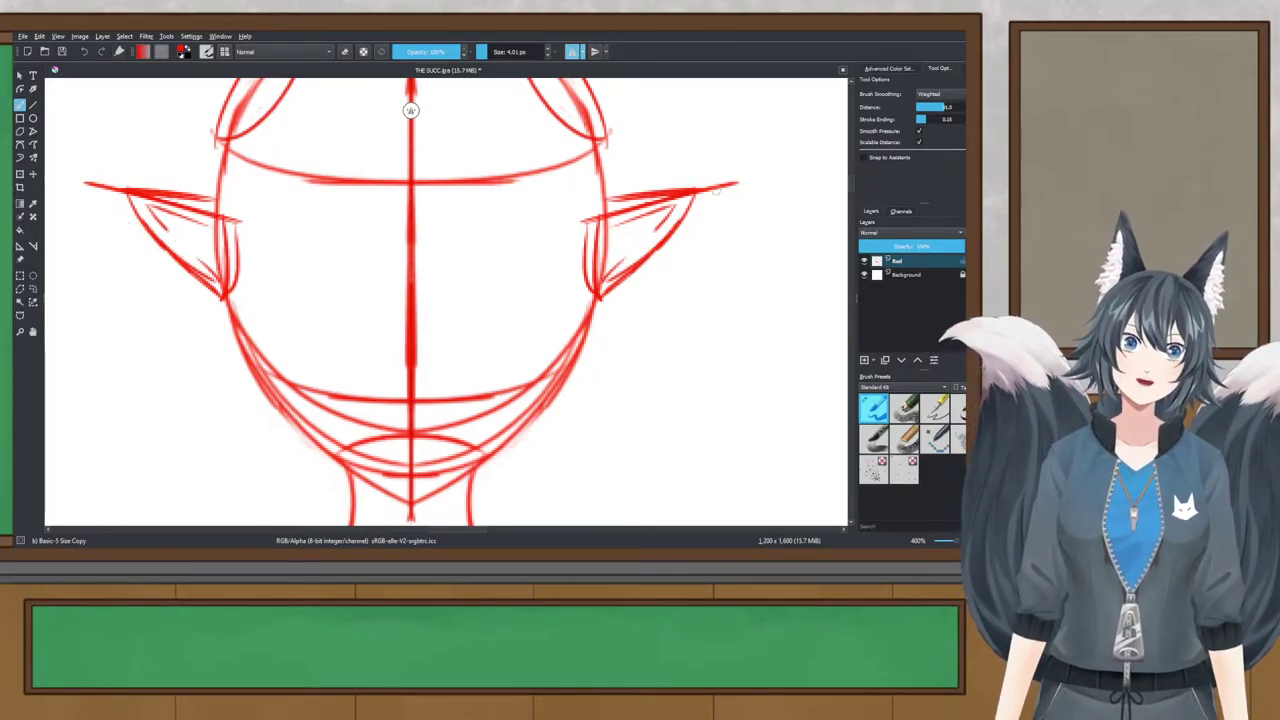
key("ctrl+z")
key("ctrl+z")
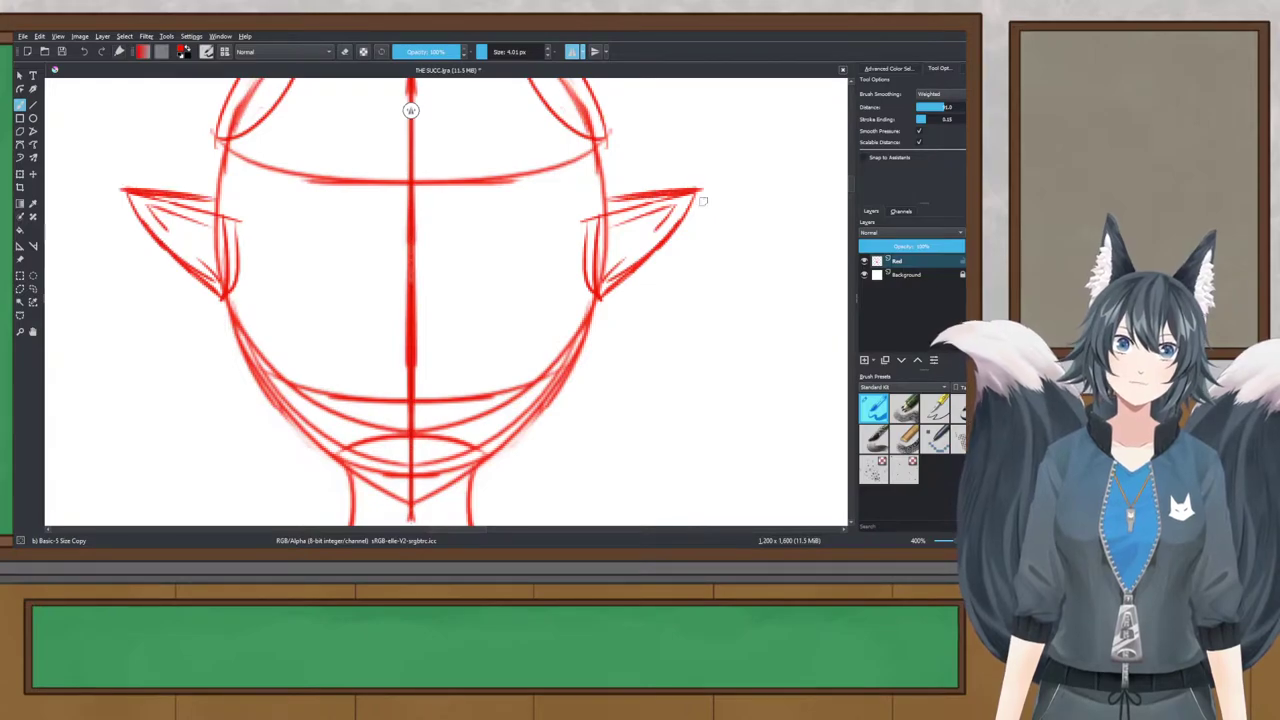
Step: Save the drawing and erase the small overshoot at the mirrored ear tips using the brush's eraser mode
key("ctrl+s")
key("e")
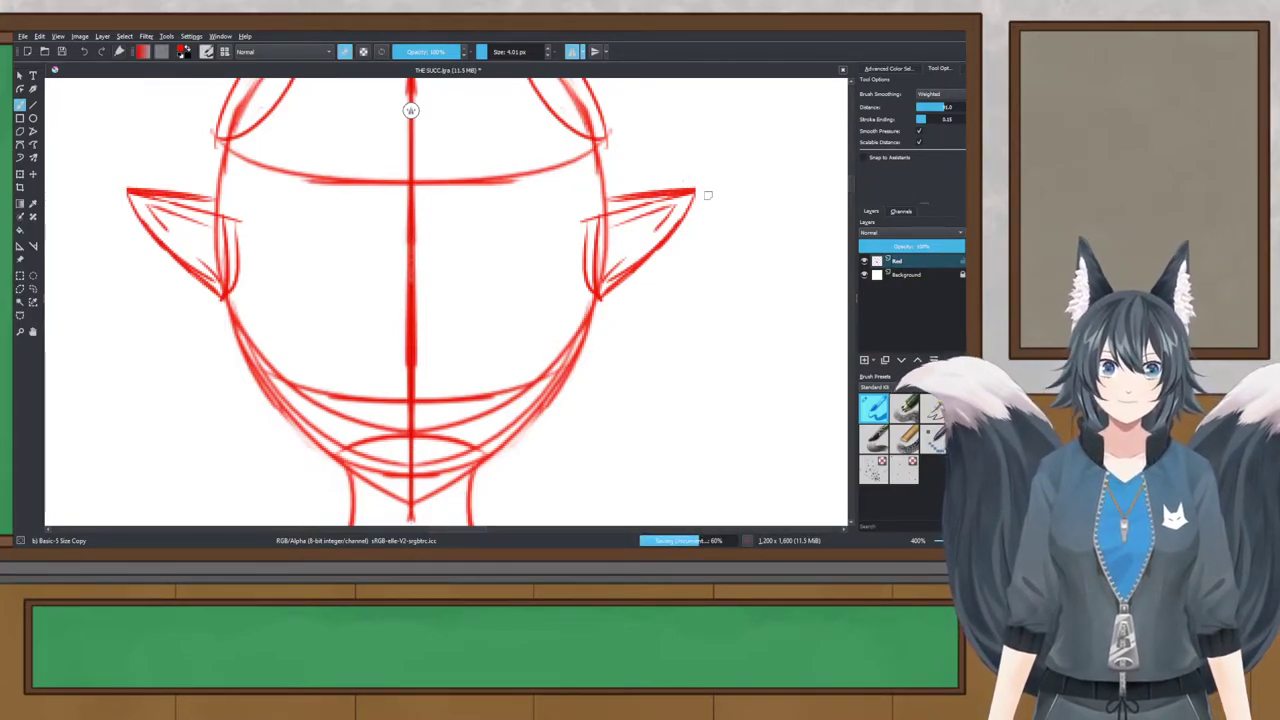
key("e")
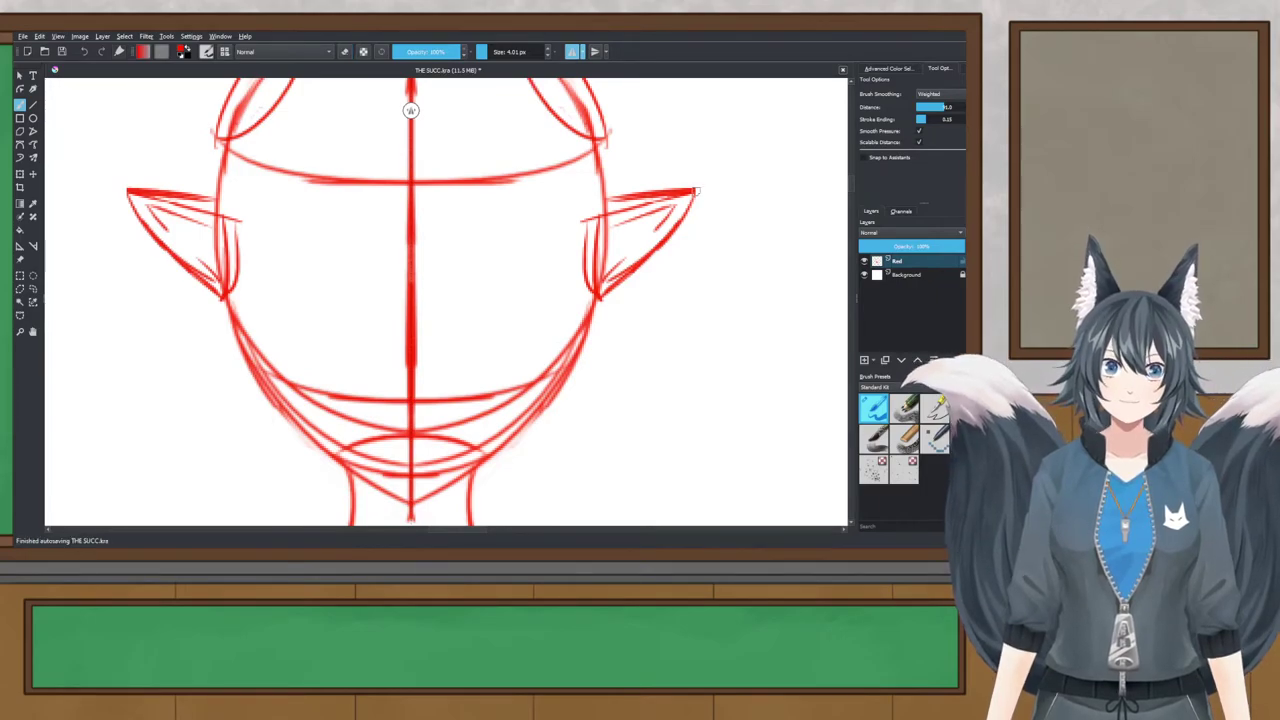
Step: Sketch mirrored curved horns rising from the ovals on top of the head, drawing inner and outer edges that meet at a point
scroll(583, 182, "down", 2)
left_click_drag(583, 182, 518, 288)
scroll(544, 232, "up", 2)
scroll(388, 110, "down", 3)
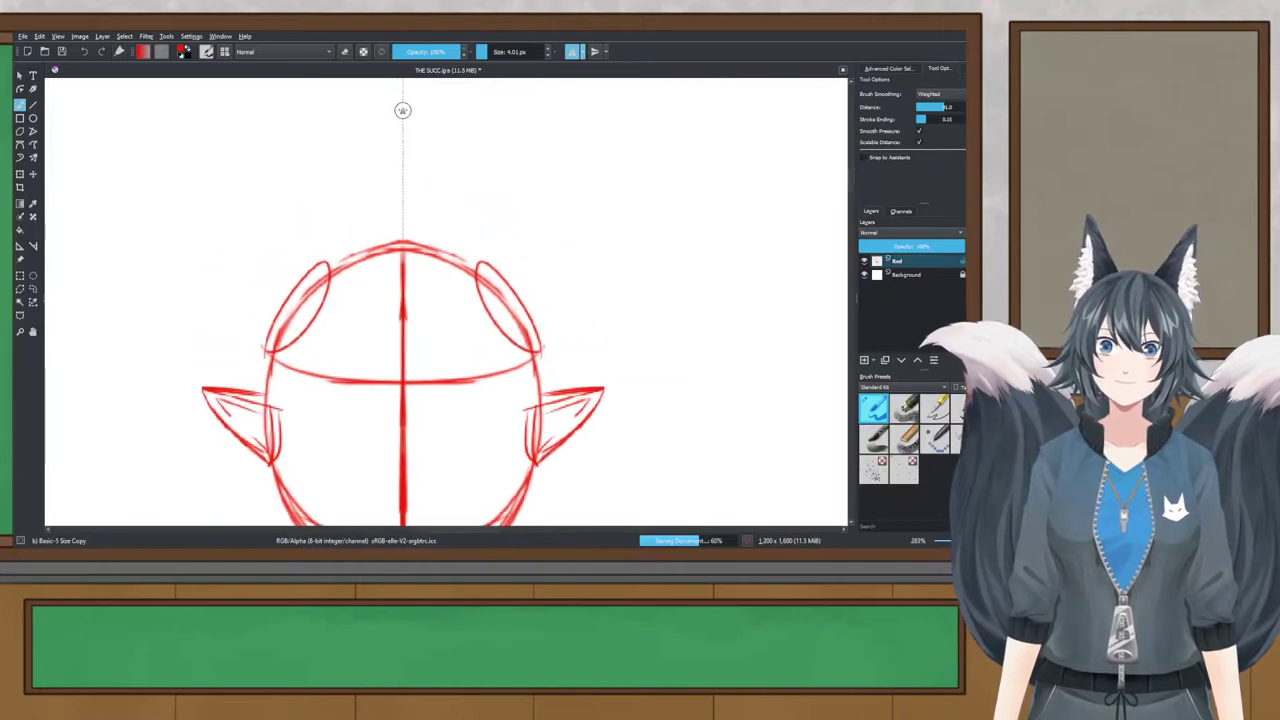
scroll(403, 110, "up", 2)
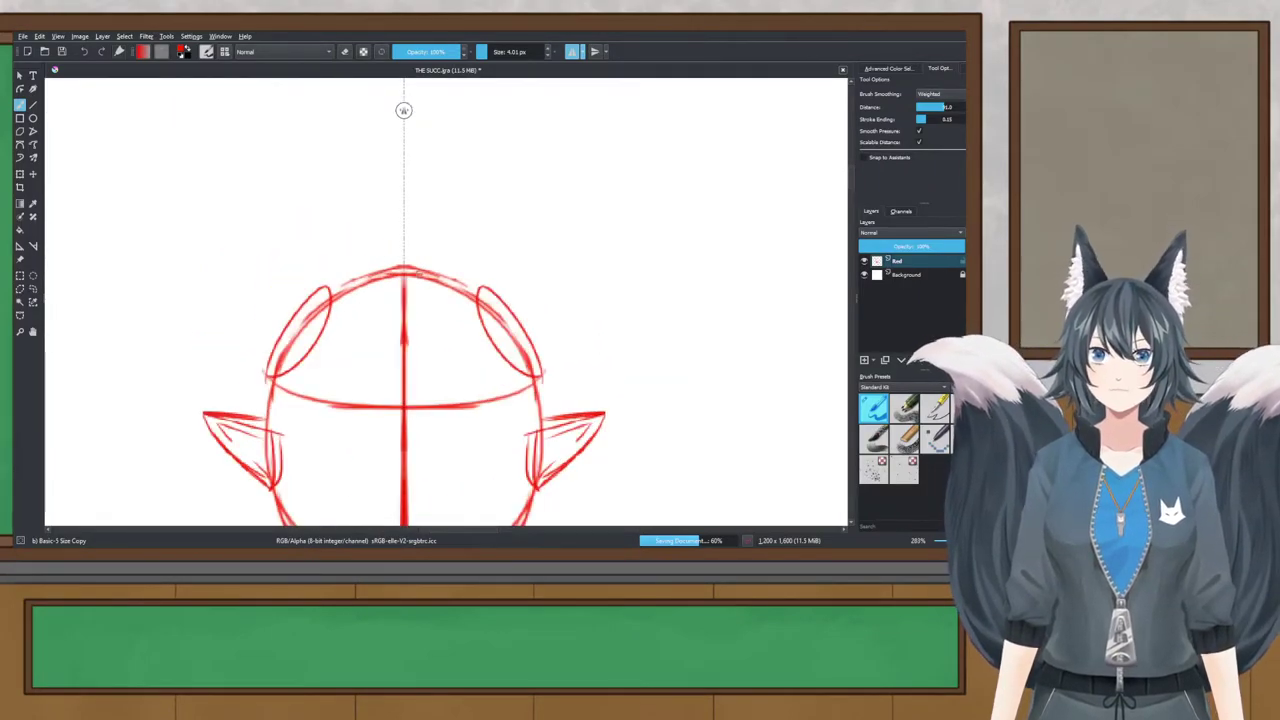
scroll(403, 110, "down", 5)
left_click_drag(395, 307, 551, 350)
scroll(631, 225, "up", 4)
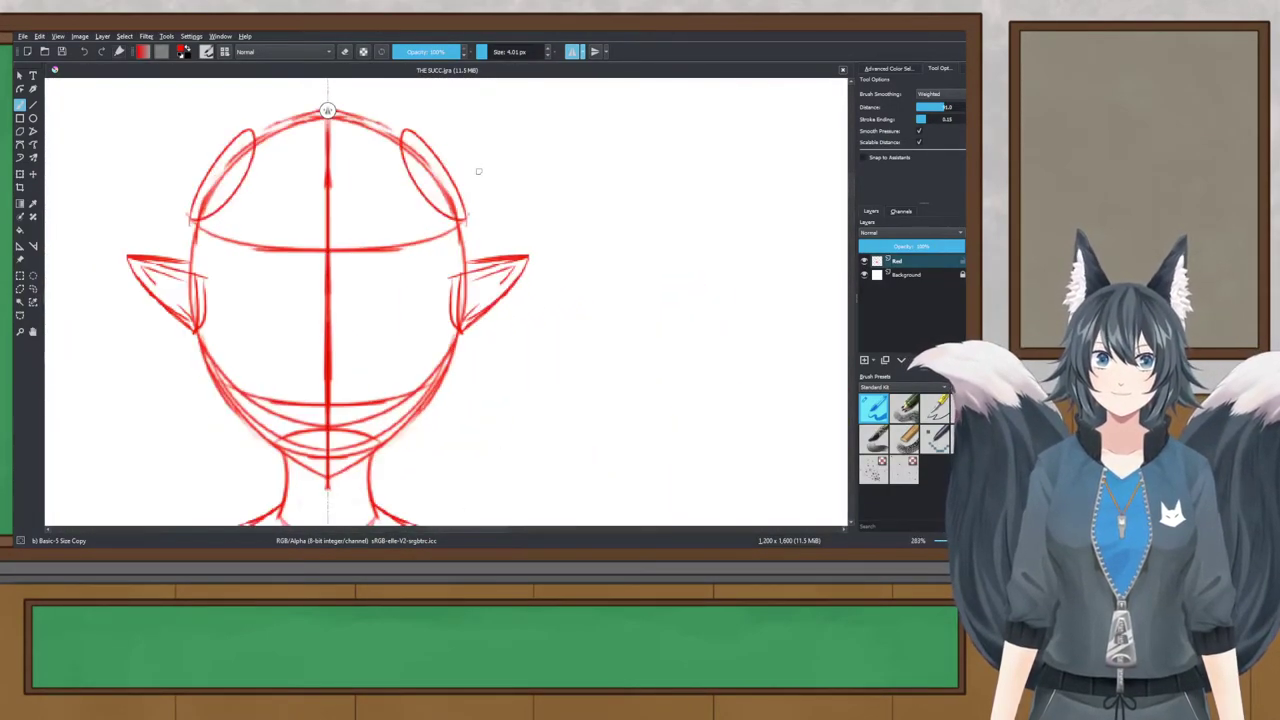
left_click_drag(478, 174, 495, 268)
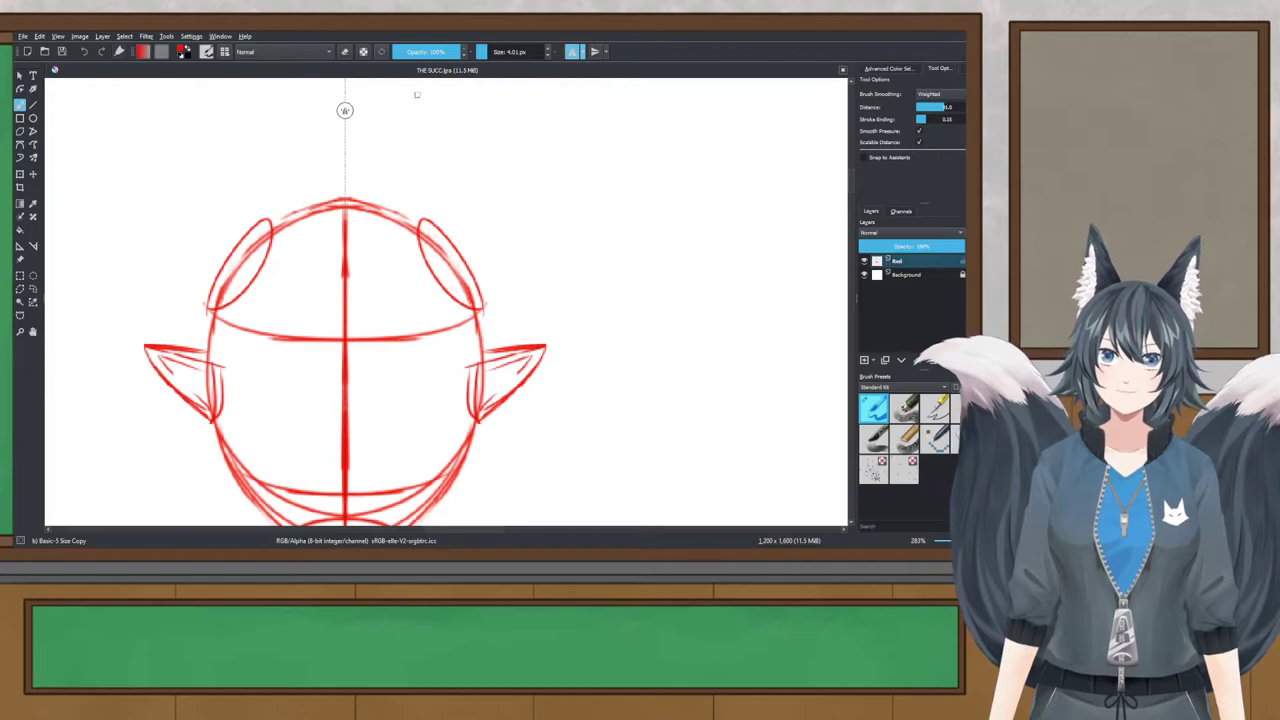
left_click_drag(412, 92, 430, 188)
left_click_drag(432, 142, 398, 238)
left_click_drag(422, 92, 483, 310)
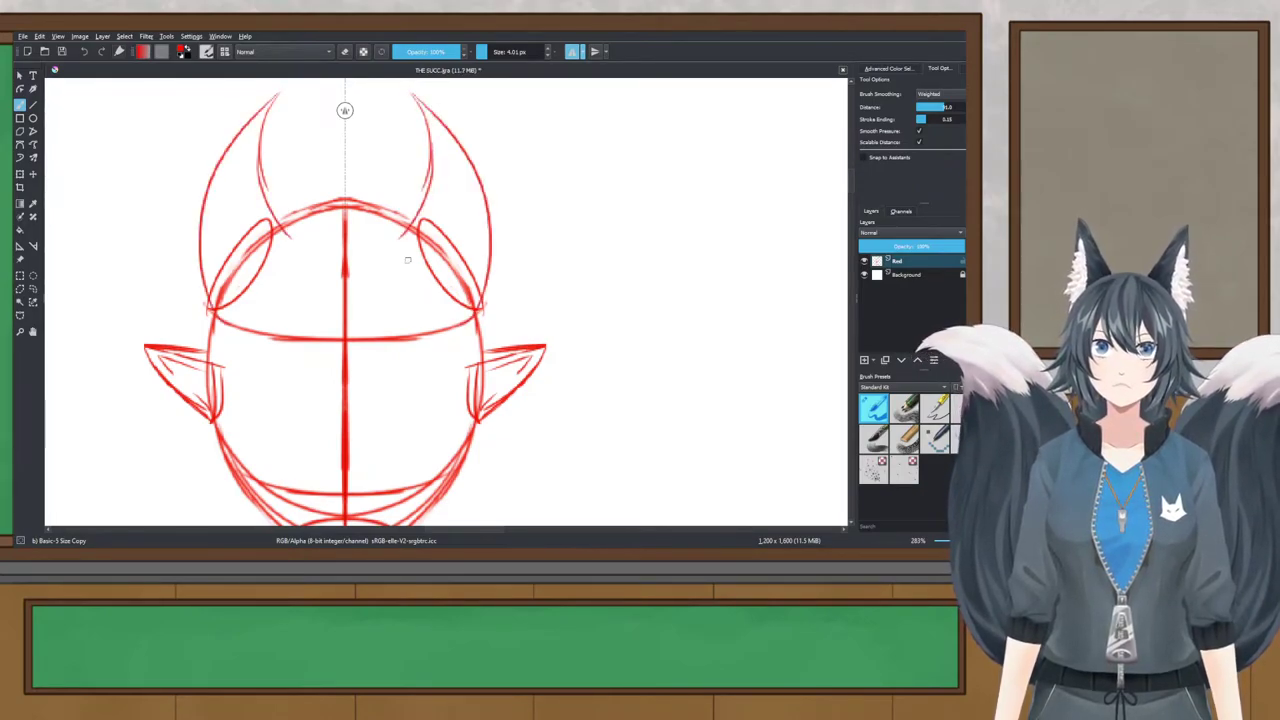
Step: Undo the mirrored horn strokes above the ovals on top of the head
key("ctrl+z")
key("ctrl+z")
key("ctrl+z")
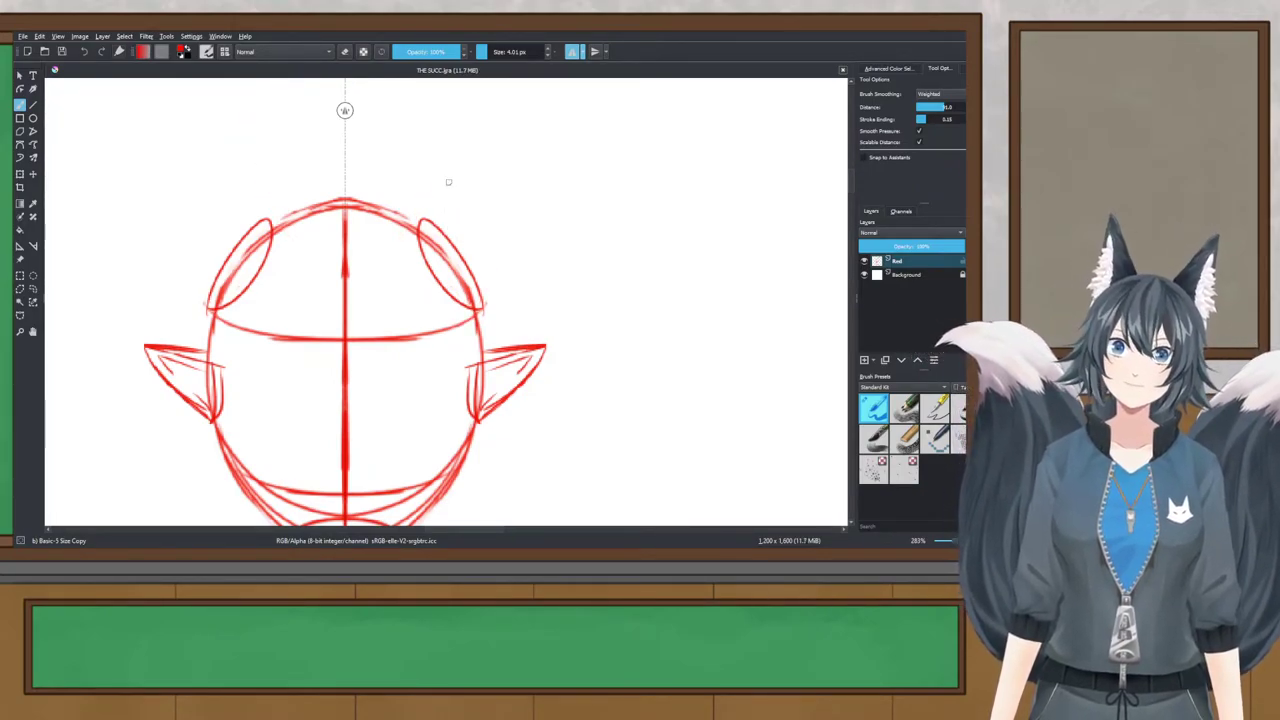
Step: Try thick mirrored horns that bulge outward from the ovals and curl back inward to tips above the head
mouse_move(465, 148)
left_mouse_down()
mouse_move(440, 232)
mouse_move(504, 137)
mouse_move(449, 131)
mouse_move(476, 267)
left_mouse_up()
key("ctrl+z")
key("ctrl+z")
mouse_move(500, 205)
left_mouse_down()
mouse_move(500, 165)
mouse_move(428, 141)
mouse_move(565, 295)
left_mouse_up()
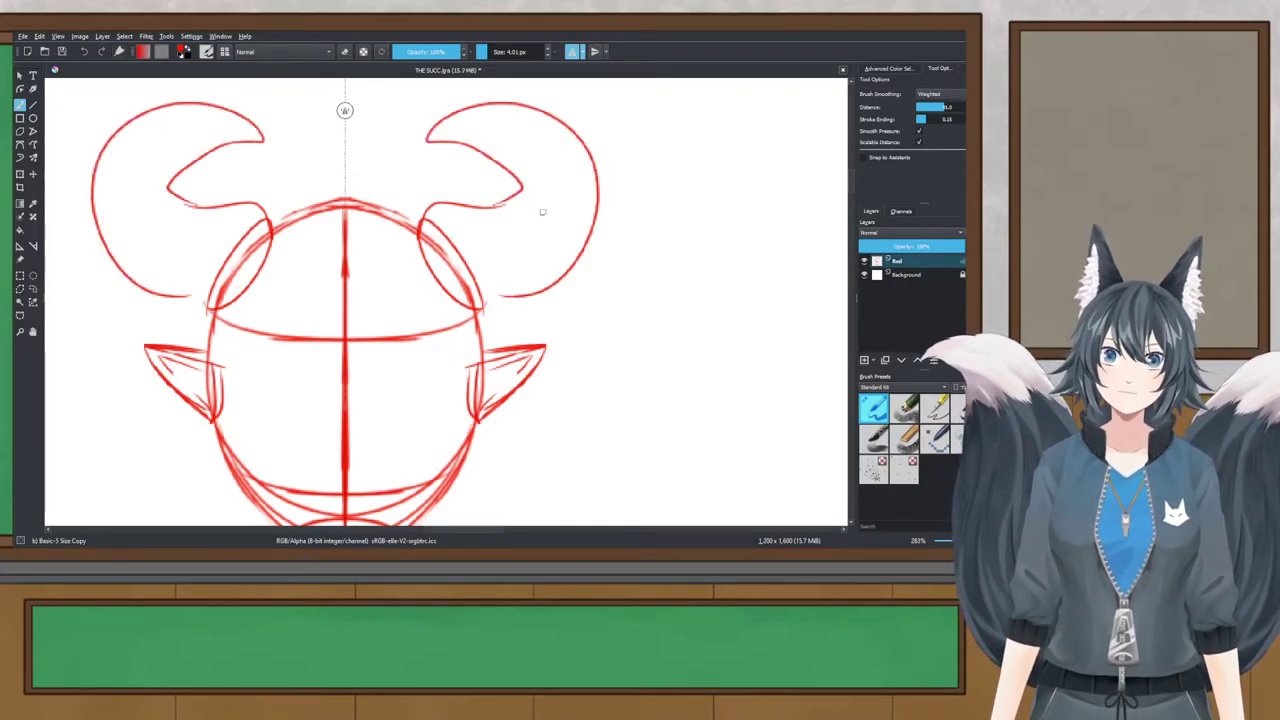
key("ctrl+z")
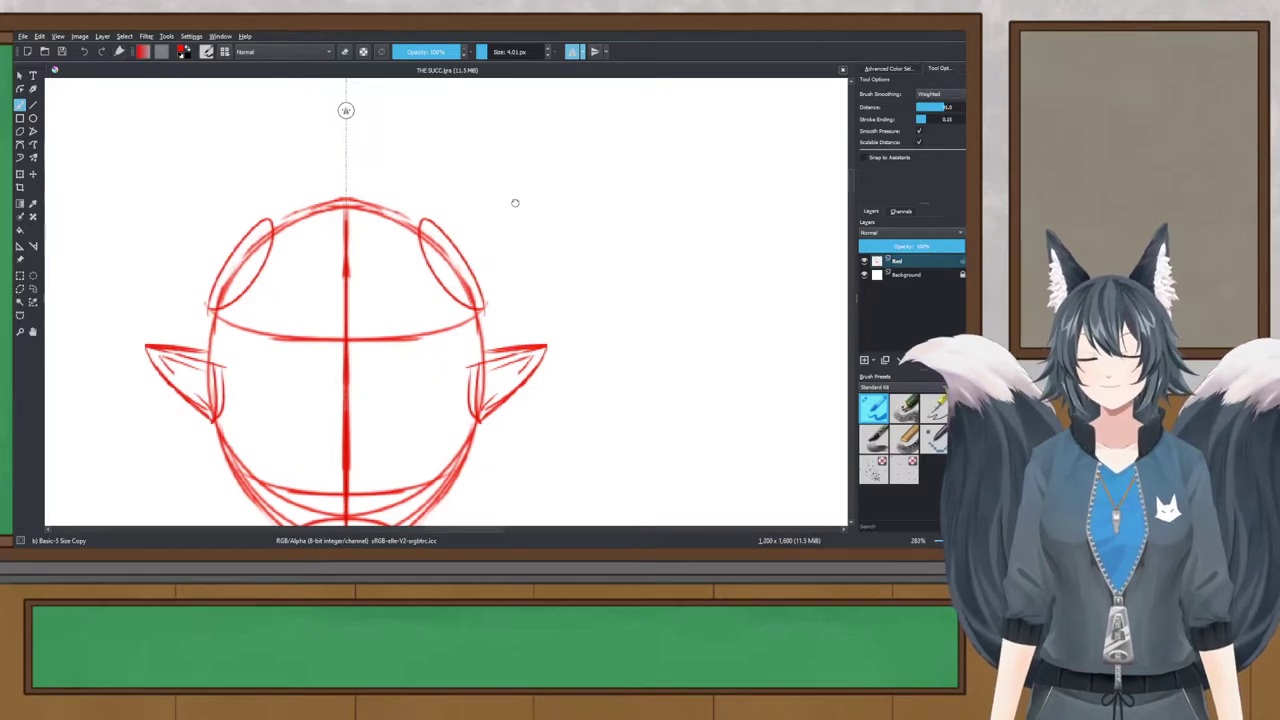
left_click_drag(509, 200, 581, 208)
scroll(355, 231, "up", 1)
scroll(283, 382, "down", 1)
left_click_drag(283, 382, 280, 326)
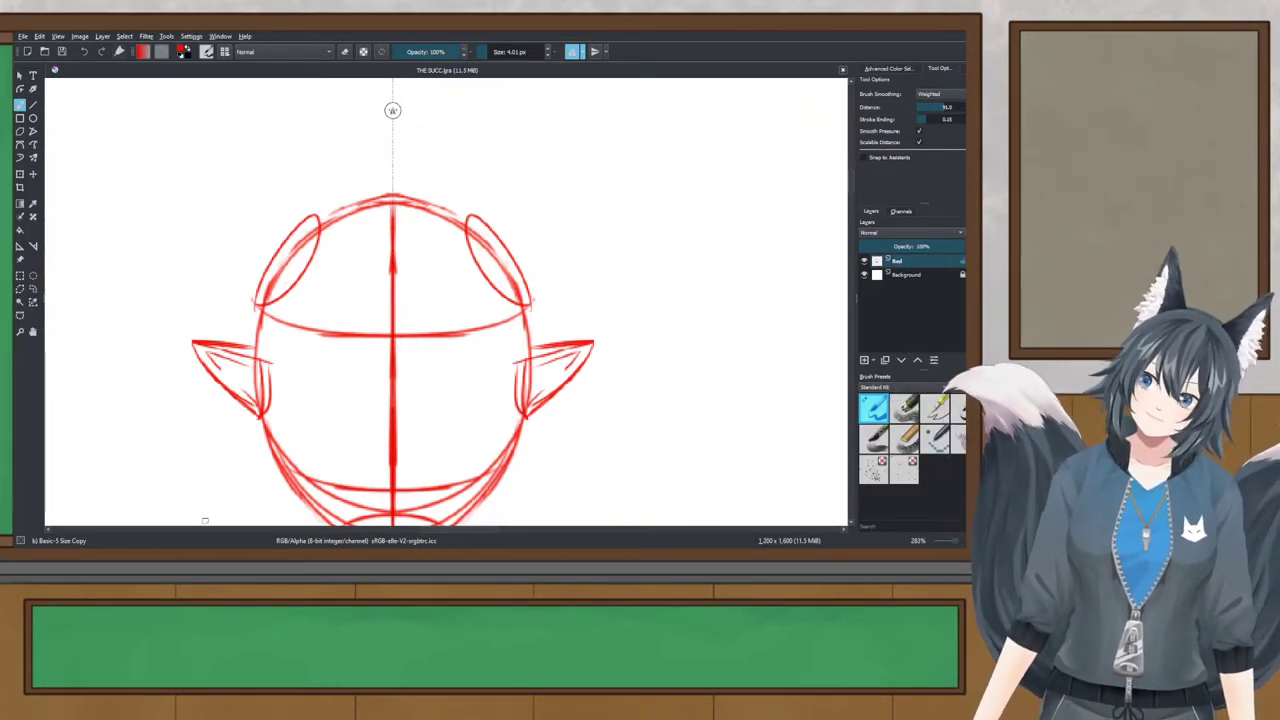
key("alt+Tab")
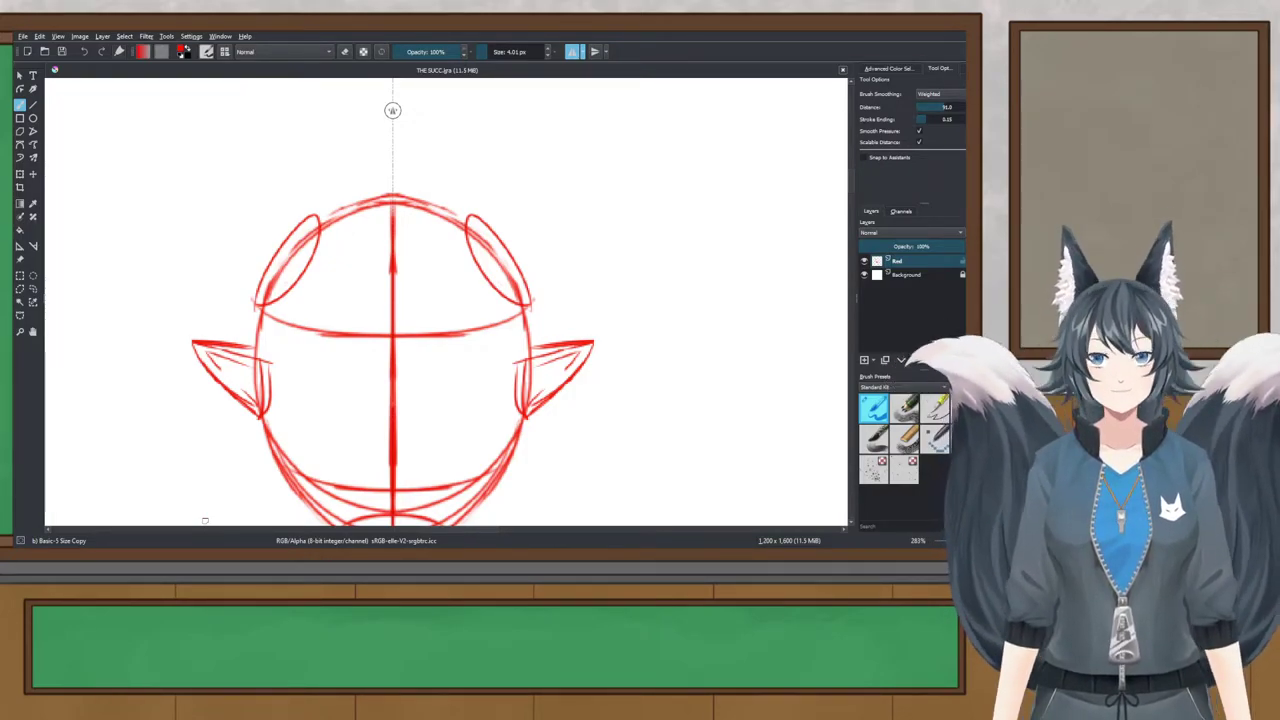
Step: Try longer mirrored ears with tips reaching outward and slightly upward, redrawing the upper, lower and inner edges
scroll(420, 220, "down", 3)
scroll(409, 300, "up", 2)
scroll(409, 300, "up", 2)
scroll(409, 300, "down", 1)
scroll(273, 288, "up", 1)
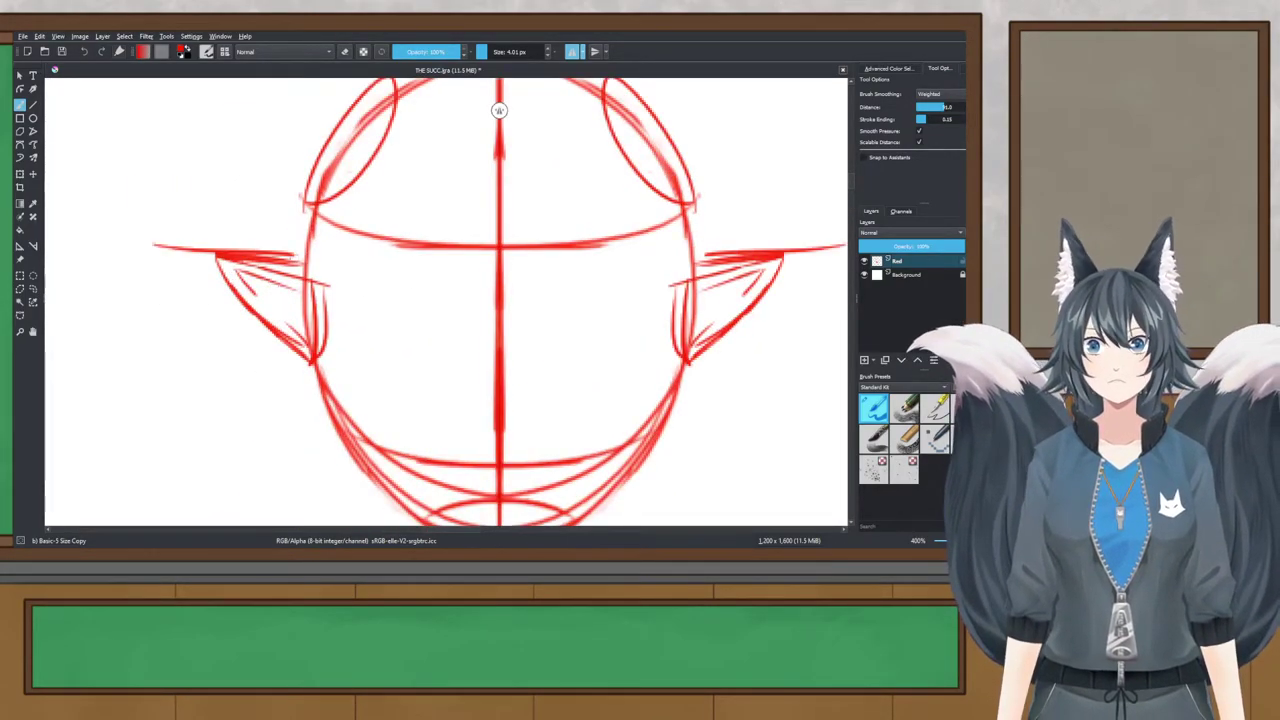
left_click_drag(162, 236, 310, 265)
left_click_drag(159, 236, 314, 354)
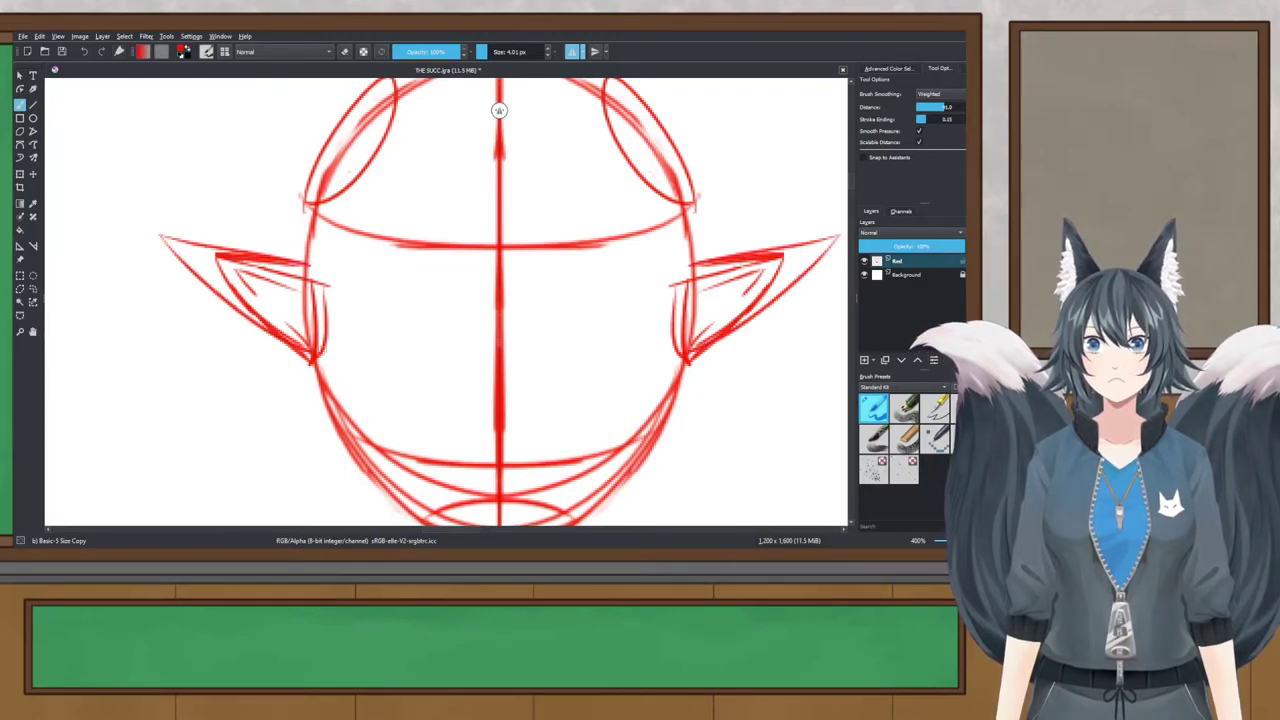
left_click_drag(238, 258, 330, 290)
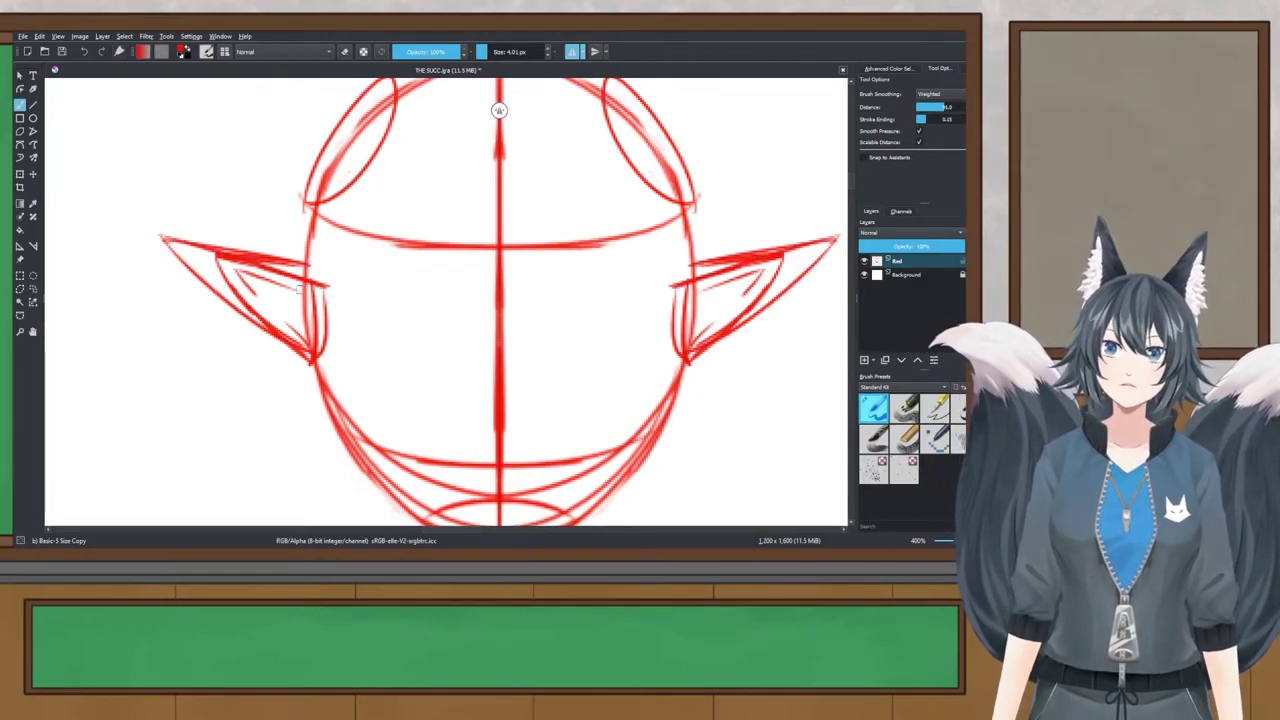
Step: Try an extra inner line in the lengthened ears, and undo it together with the longer ear outlines
left_click_drag(184, 247, 281, 277)
key("ctrl+z")
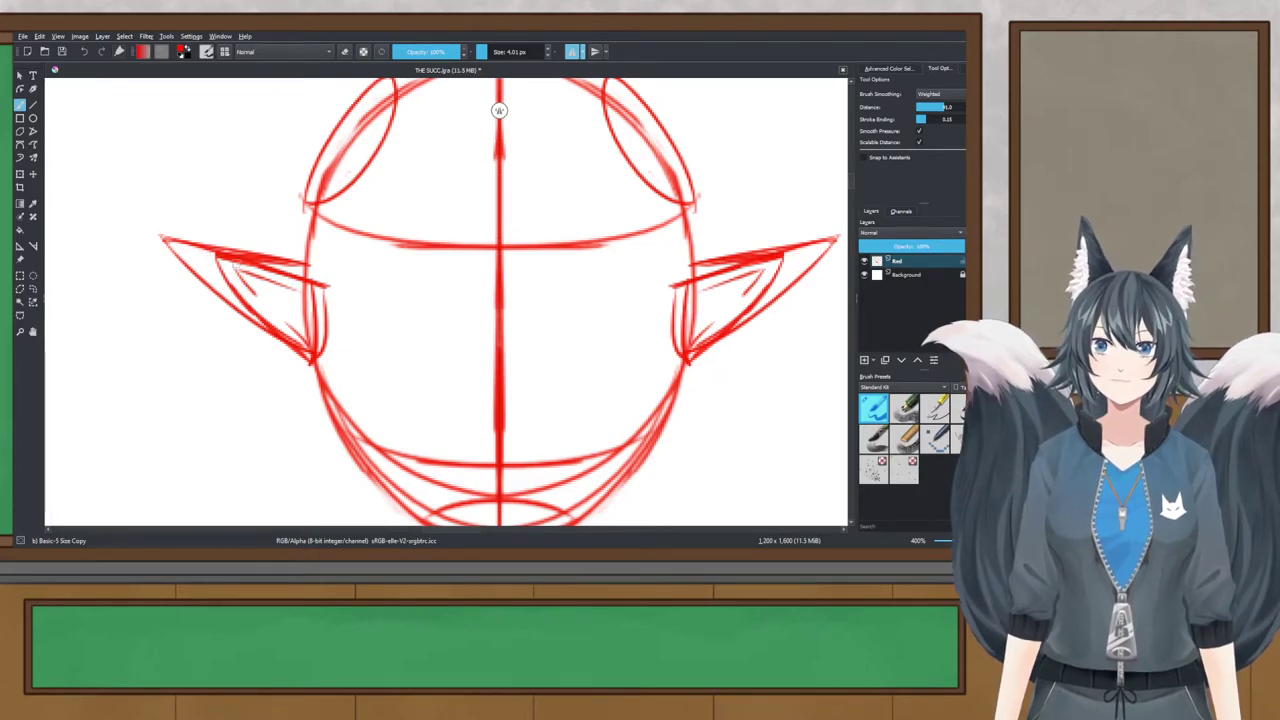
key("ctrl+z")
key("ctrl+z")
key("ctrl+z")
Step: Try longer drooping ears on both sides of the head, sketching downward-sloping upper edges and lower edges that meet them
scroll(268, 226, "down", 8)
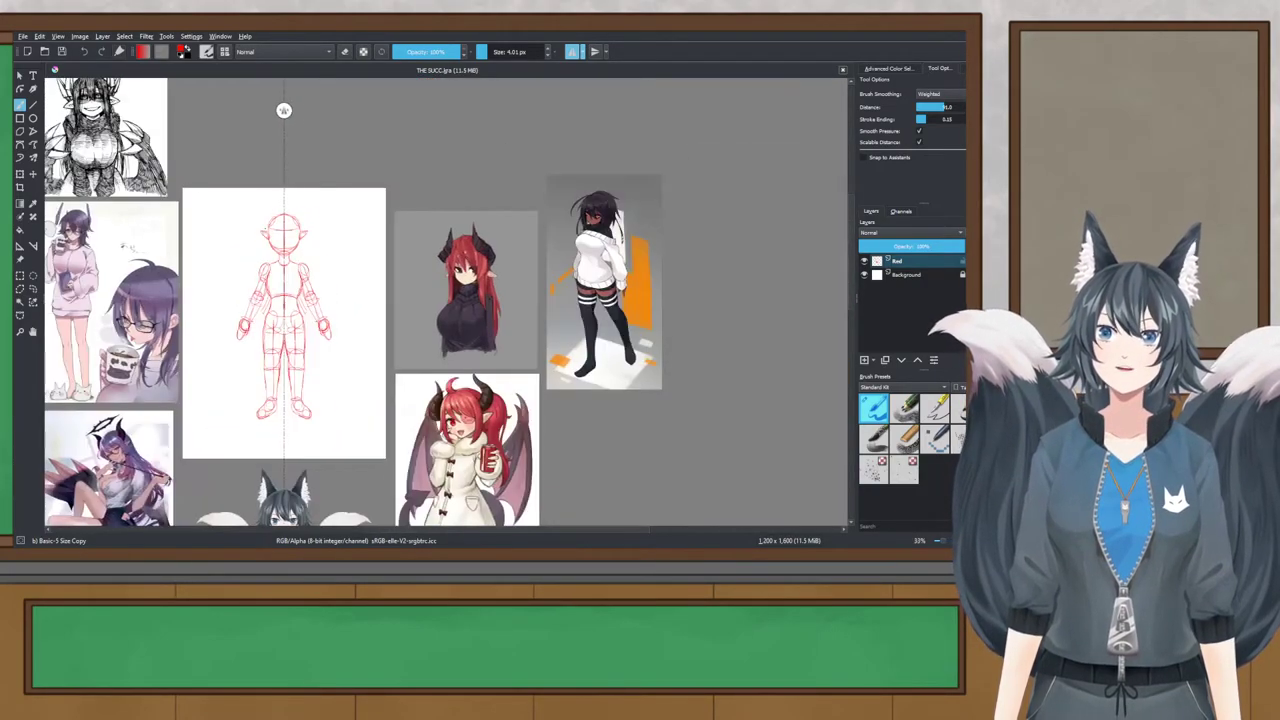
scroll(226, 239, "up", 4)
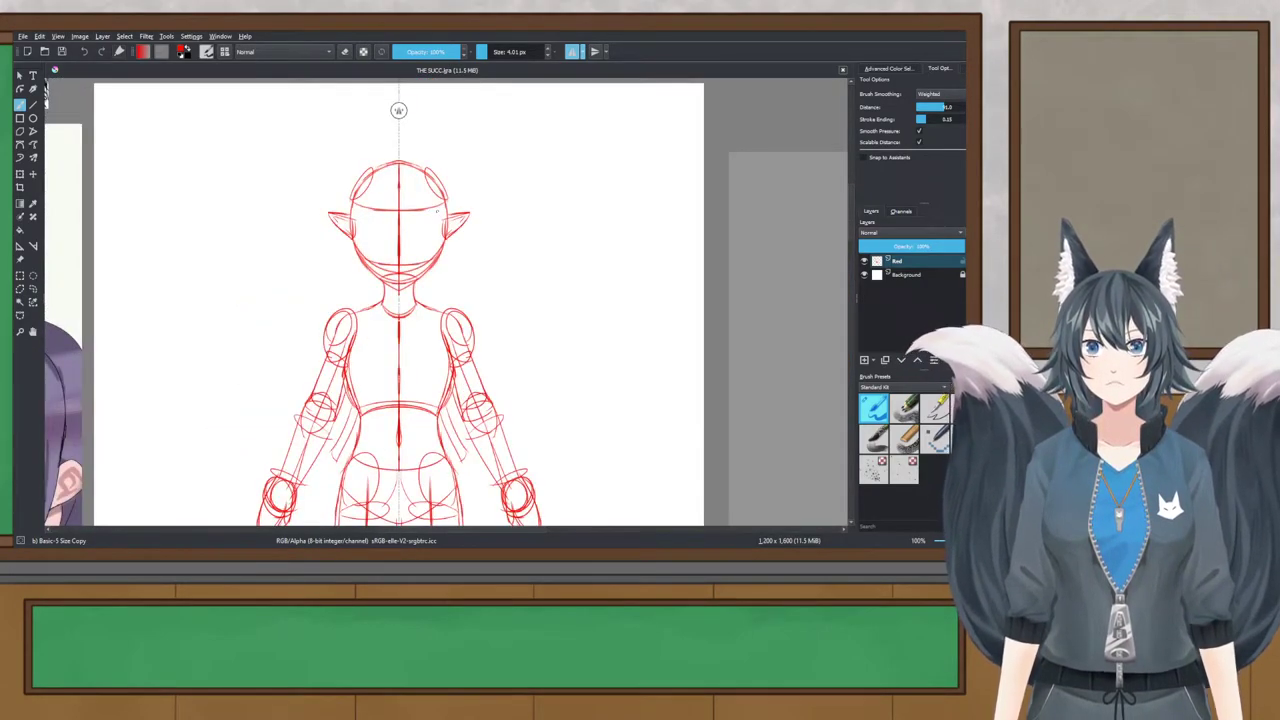
scroll(437, 211, "up", 4)
scroll(389, 226, "down", 1)
left_click_drag(389, 226, 500, 289)
left_click_drag(632, 380, 568, 324)
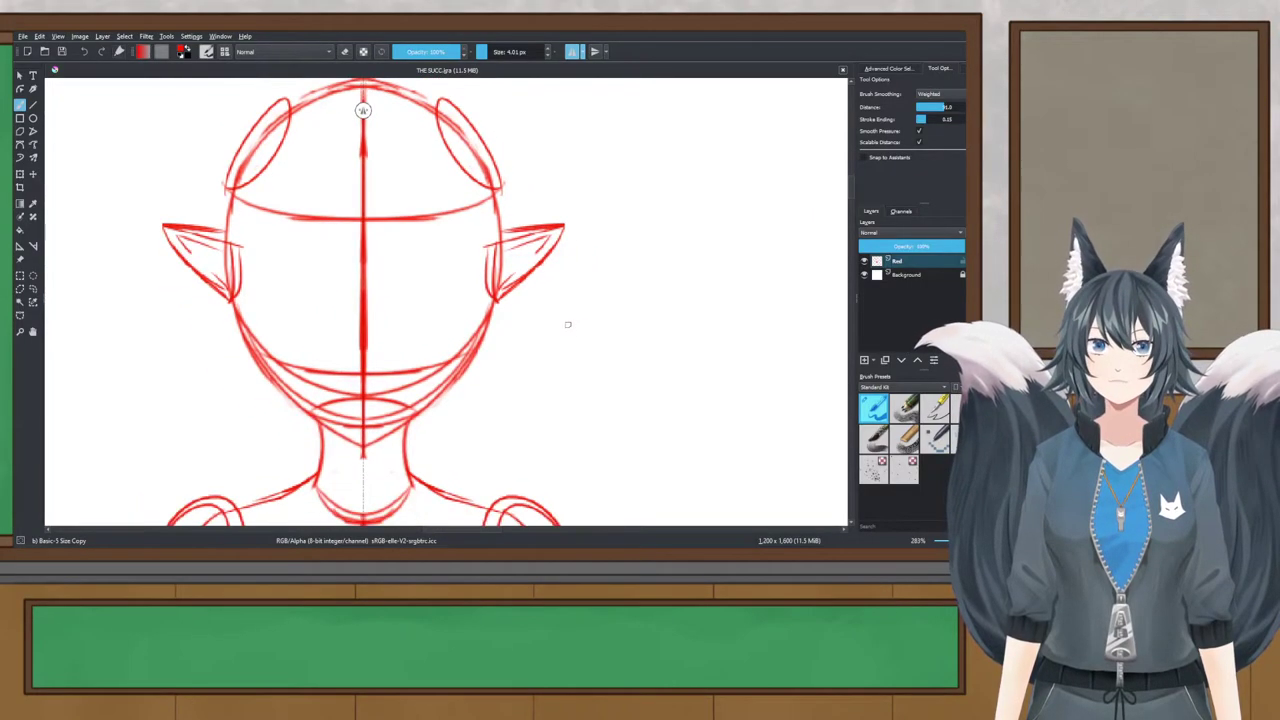
left_click_drag(493, 238, 618, 263)
mouse_move(497, 264)
left_mouse_down()
mouse_move(624, 310)
mouse_move(521, 297)
left_mouse_up()
key("ctrl+z")
key("ctrl+z")
mouse_move(497, 236)
left_mouse_down()
mouse_move(623, 262)
mouse_move(490, 306)
left_mouse_up()
key("ctrl+z")
left_click_drag(504, 238, 624, 266)
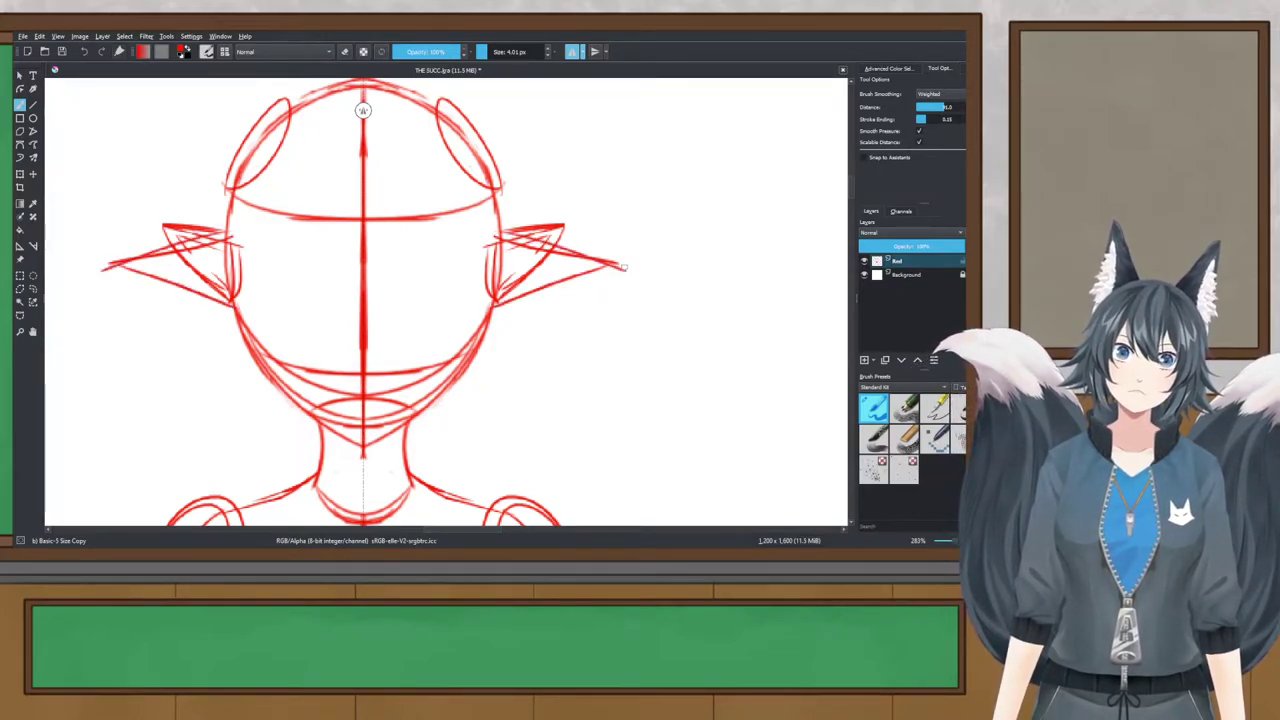
Step: Retry the upper edge of the drooping ears with longer strokes, and undo the whole drooping outline
key("ctrl+z")
left_click_drag(502, 233, 628, 264)
key("ctrl+z")
left_click_drag(502, 233, 631, 269)
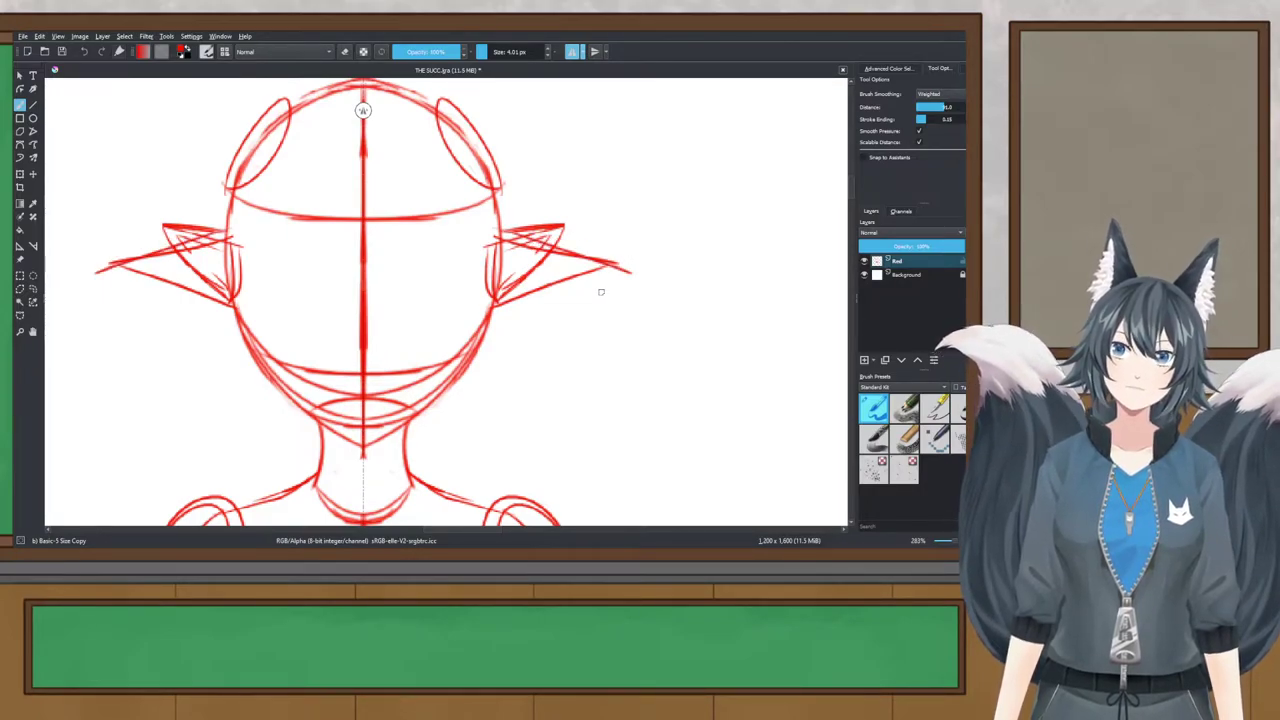
key("ctrl+z")
key("ctrl+z")
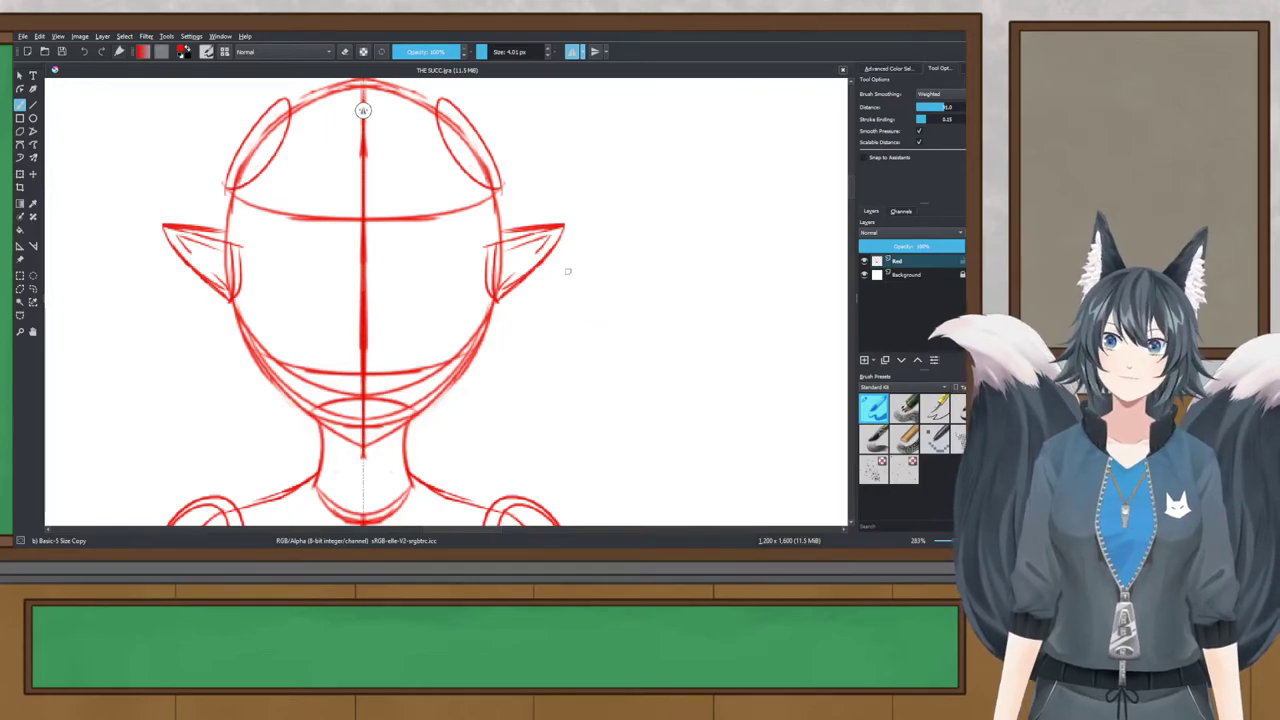
Step: Try a far-reaching, downward-sloping upper edge on both ears, comparing it with the short ears through undo and redo
scroll(508, 244, "up", 1)
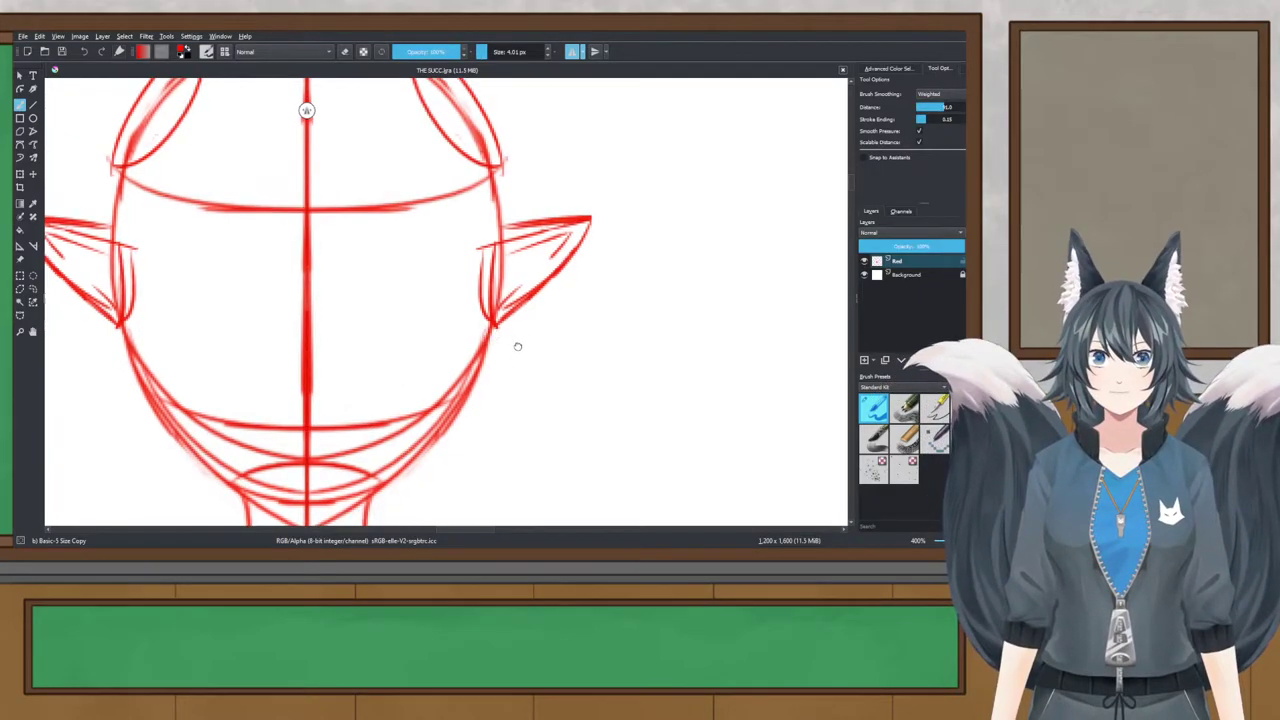
left_click_drag(305, 110, 371, 110)
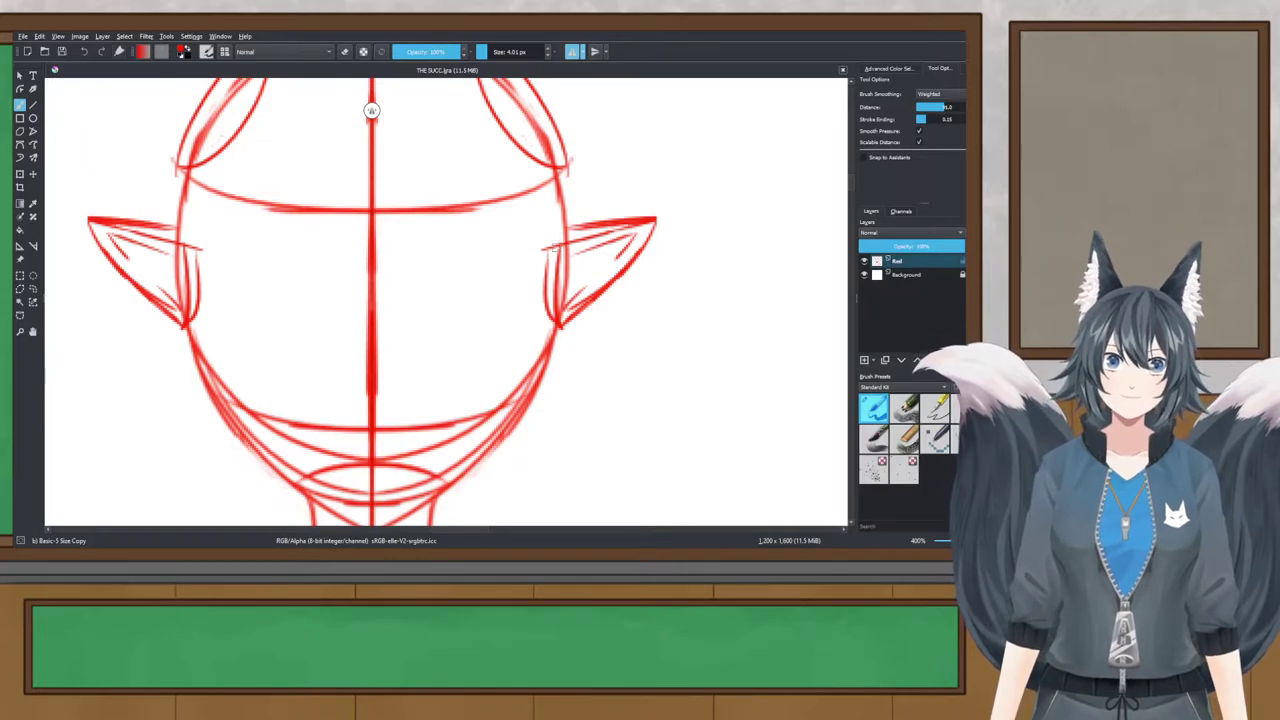
left_click_drag(562, 250, 763, 296)
key("ctrl+z")
key("ctrl+shift+z")
key("ctrl+z")
key("ctrl+shift+z")
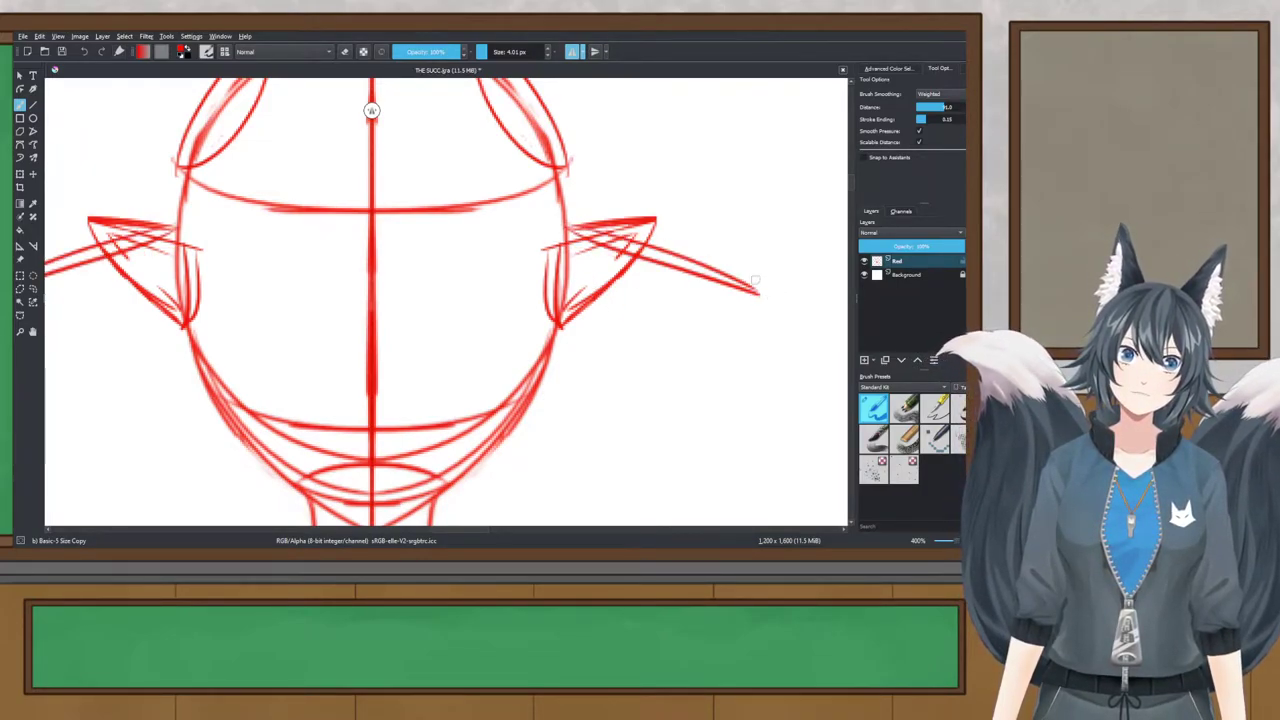
key("ctrl+z")
key("ctrl+shift+z")
key("ctrl+z")
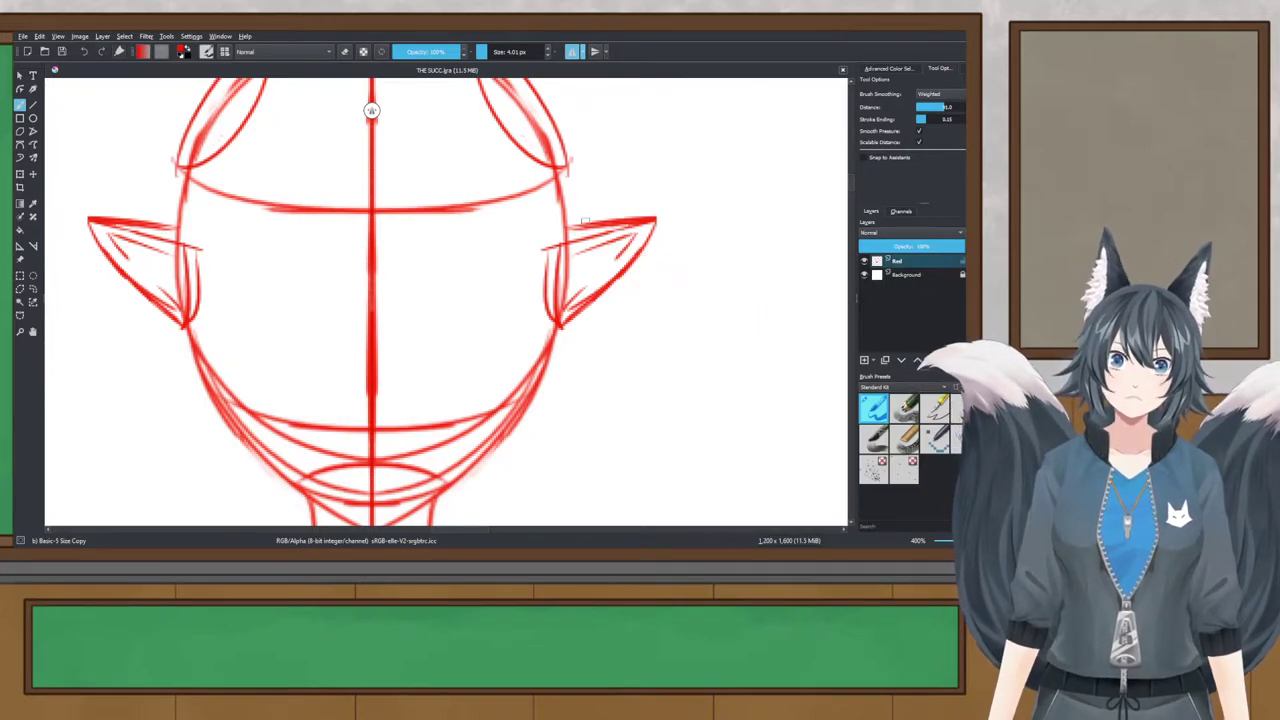
Step: Examine the horn and ear shapes in the reference illustrations around the canvas
scroll(371, 110, "down", 8)
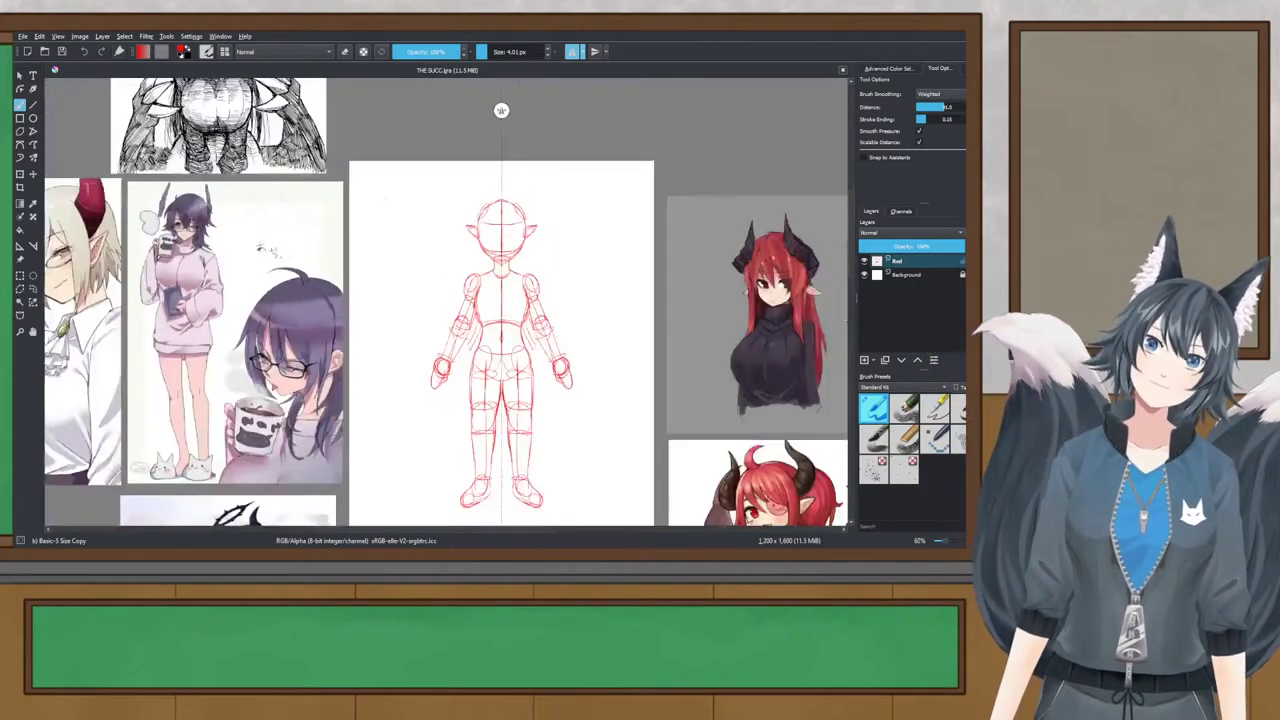
scroll(399, 222, "down", 2)
scroll(292, 232, "up", 5)
scroll(452, 250, "down", 4)
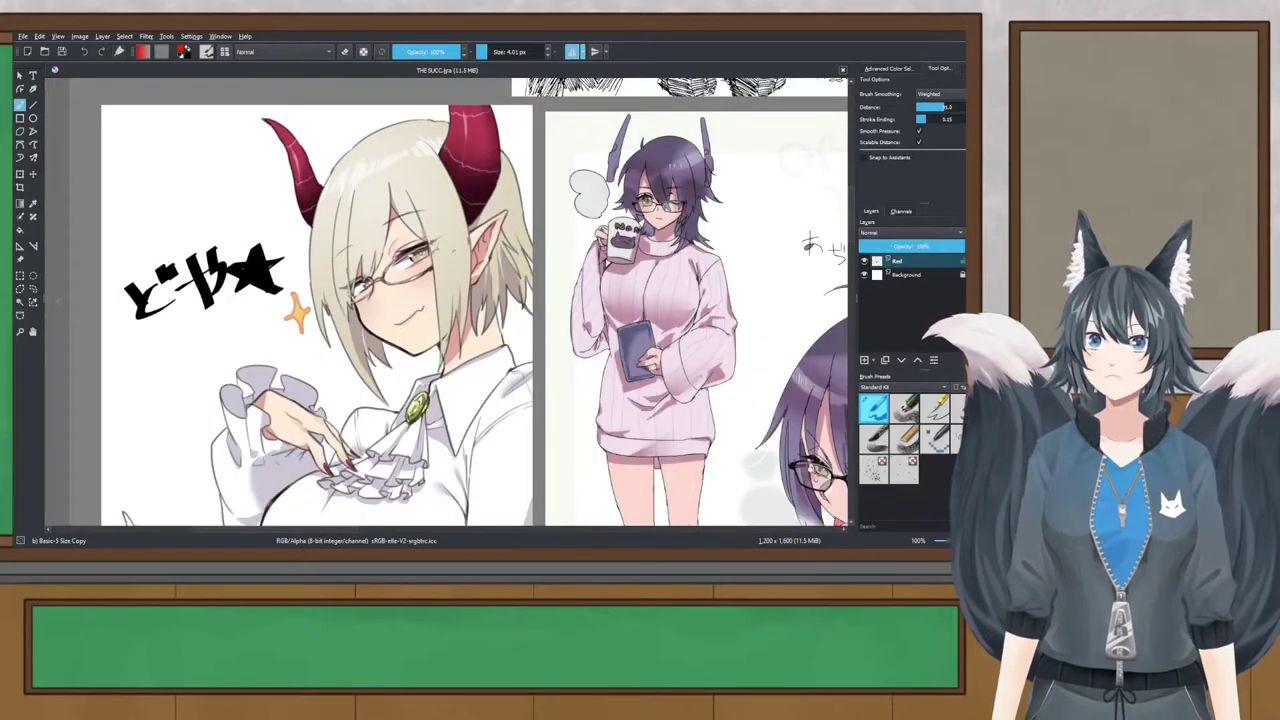
left_click_drag(790, 286, 607, 292)
scroll(731, 292, "up", 3)
left_click_drag(731, 292, 236, 275)
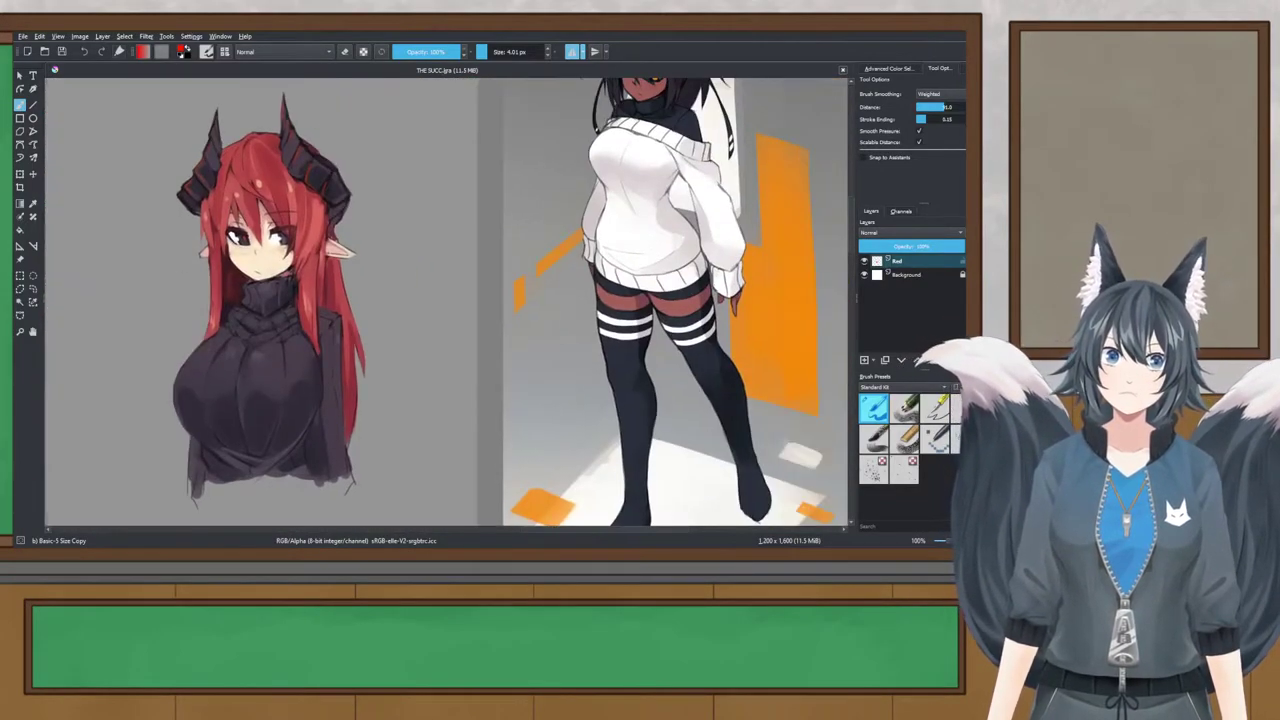
scroll(238, 238, "up", 3)
left_click_drag(211, 218, 746, 261)
left_click_drag(157, 208, 716, 220)
left_click_drag(240, 180, 566, 177)
left_click_drag(289, 97, 569, 317)
left_click_drag(573, 234, 527, 352)
left_click_drag(515, 301, 486, 383)
Step: Try tall S-curved mirrored horns rising from the head ovals, drawing inner and outer edges that meet in inward-pointing tips
scroll(419, 325, "down", 1)
left_click_drag(419, 325, 419, 400)
scroll(454, 256, "up", 1)
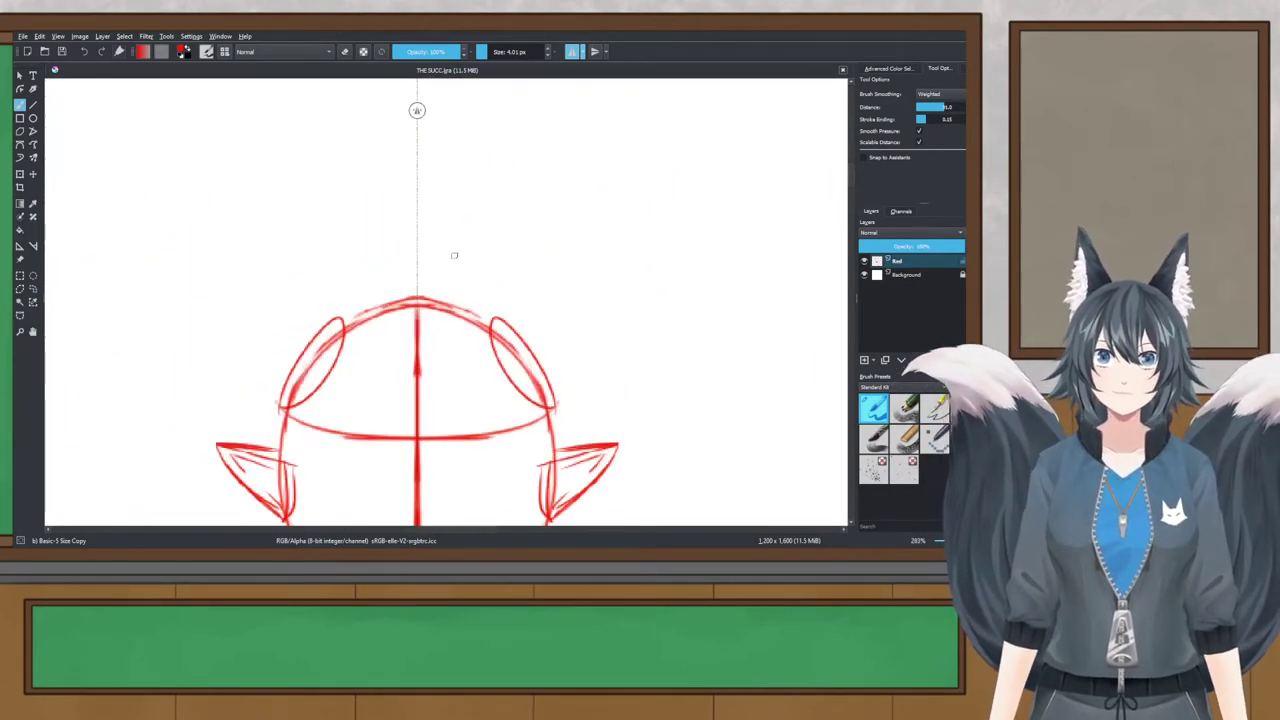
left_click_drag(454, 257, 460, 287)
mouse_move(388, 130)
left_mouse_down()
mouse_move(389, 160)
mouse_move(339, 275)
mouse_move(344, 358)
left_mouse_up()
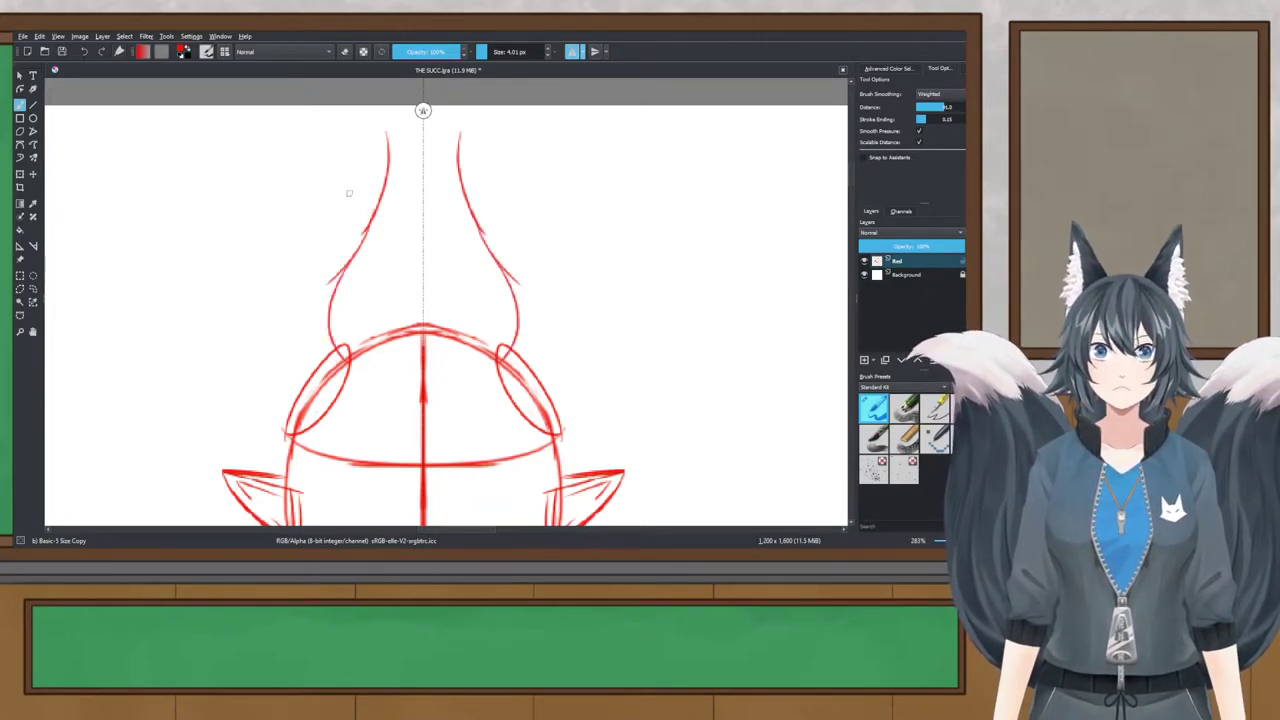
mouse_move(388, 126)
left_mouse_down()
mouse_move(300, 242)
mouse_move(296, 380)
left_mouse_up()
key("ctrl+z")
left_click_drag(385, 148, 290, 420)
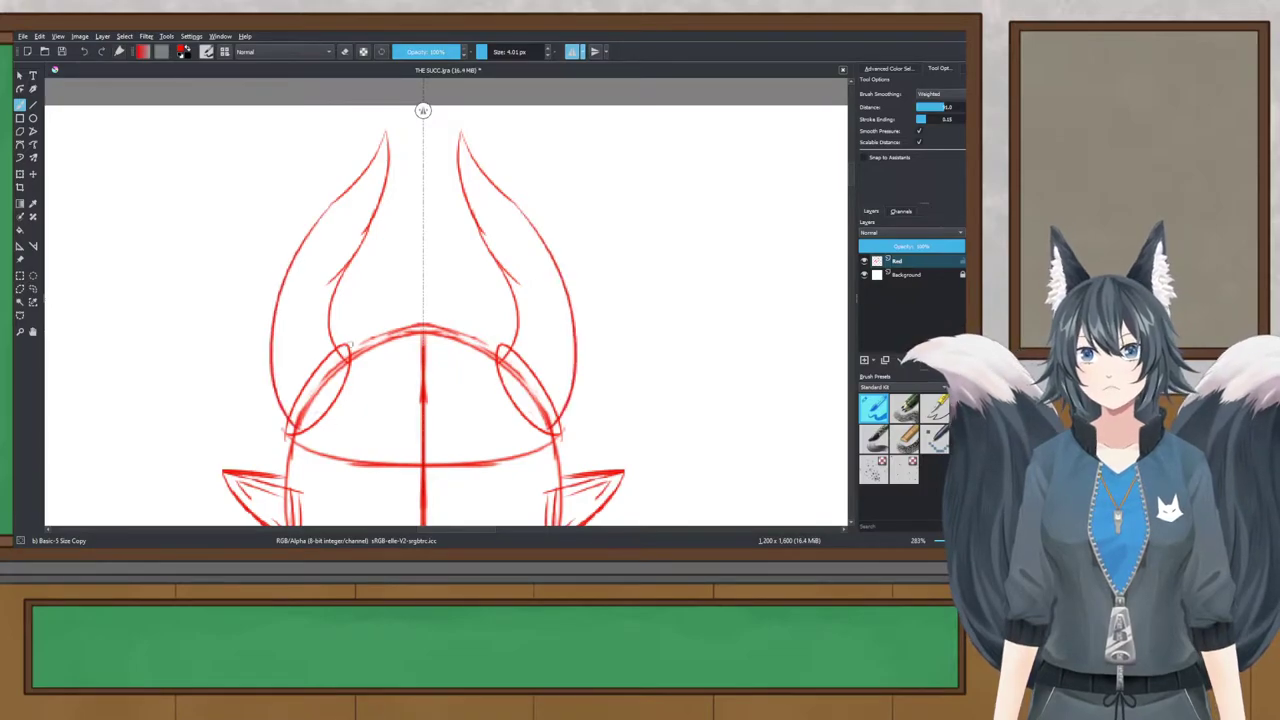
Step: Check the tall S-curved horns against the whole figure, and undo them
scroll(358, 280, "down", 3)
left_click_drag(359, 278, 379, 253)
scroll(383, 168, "up", 2)
scroll(383, 280, "up", 3)
scroll(383, 280, "down", 3)
scroll(383, 280, "up", 2)
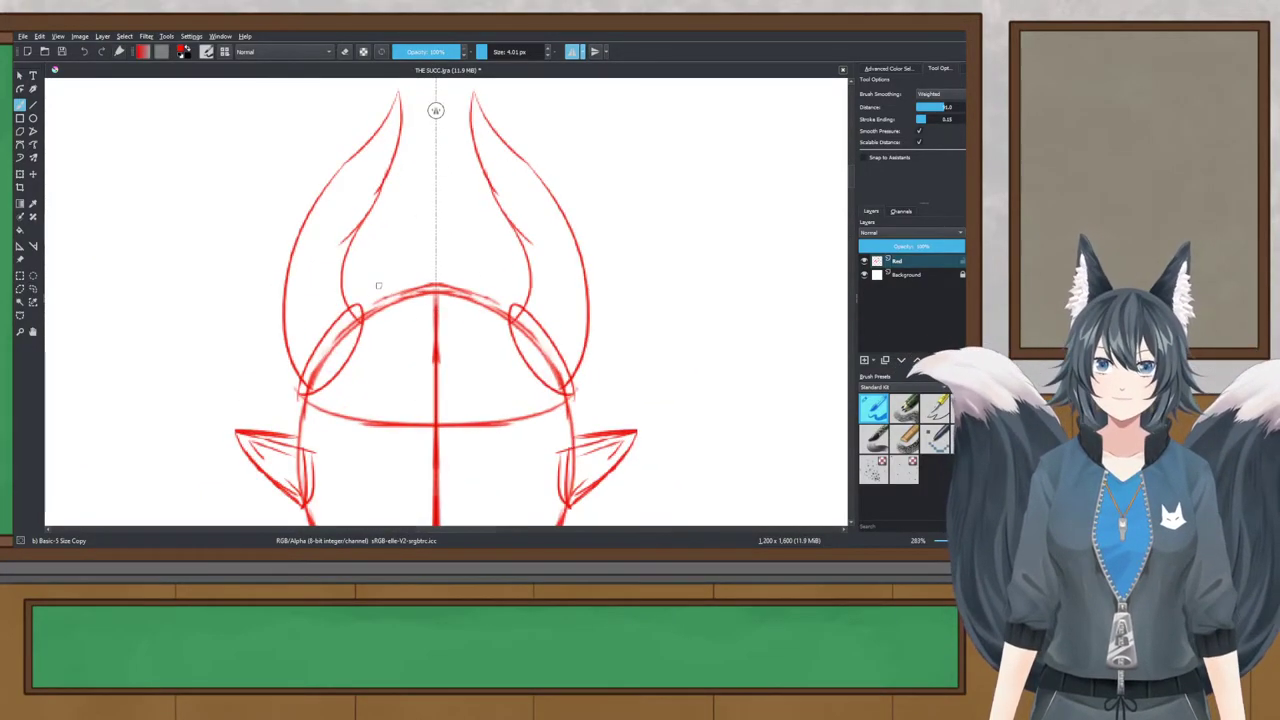
key("ctrl+z")
key("ctrl+z")
key("ctrl+z")
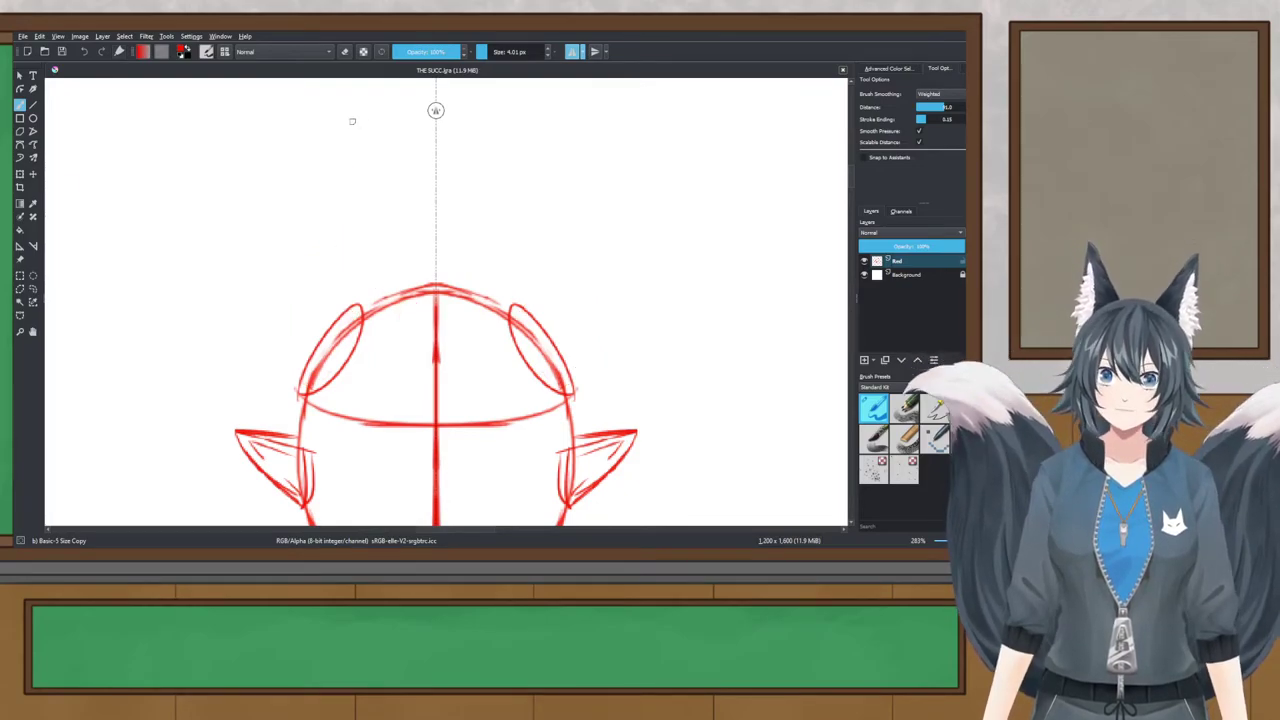
Step: Try mirrored horns that arch up from the ovals and bend outward at the tips, and undo all their strokes
left_click_drag(312, 121, 322, 276)
key("ctrl+z")
mouse_move(218, 167)
left_mouse_down()
mouse_move(349, 202)
mouse_move(356, 187)
mouse_move(317, 257)
mouse_move(358, 306)
left_mouse_up()
mouse_move(222, 168)
left_mouse_down()
mouse_move(296, 233)
mouse_move(275, 260)
mouse_move(300, 380)
left_mouse_up()
key("ctrl+z")
mouse_move(274, 260)
left_mouse_down()
mouse_move(303, 394)
mouse_move(318, 399)
left_mouse_up()
key("ctrl+z")
key("ctrl+z")
key("ctrl+z")
key("ctrl+z")
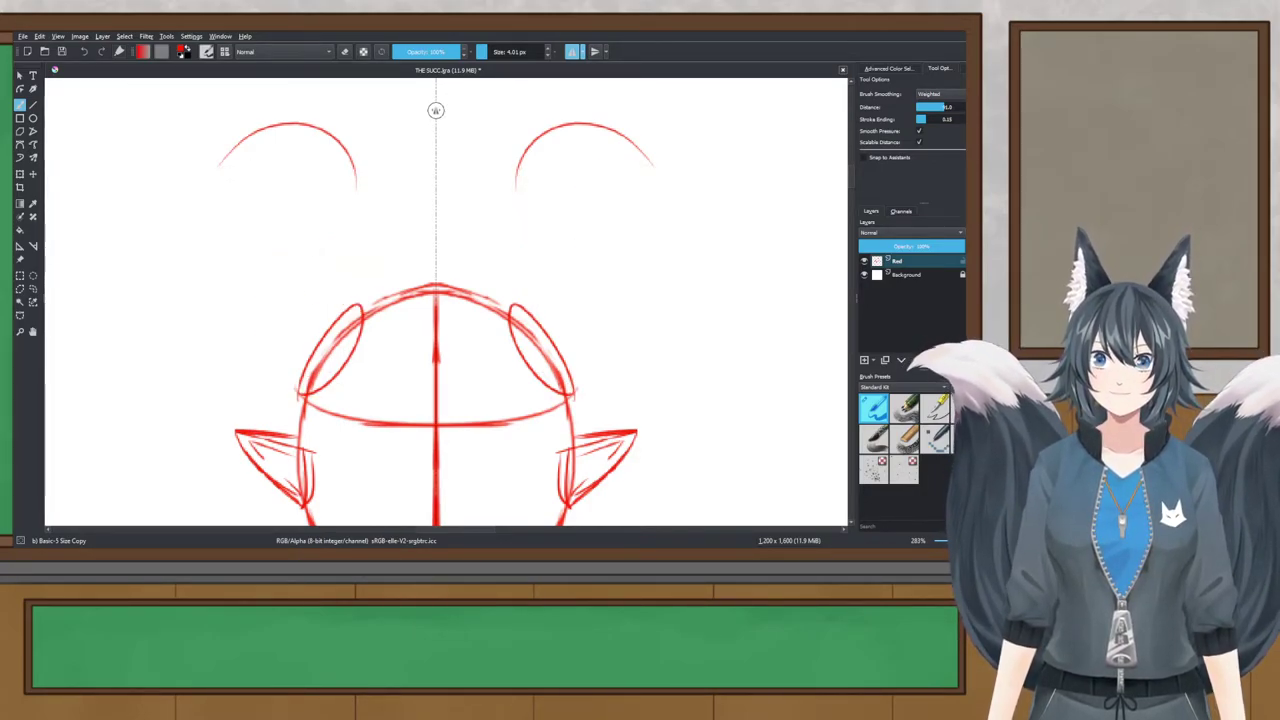
key("ctrl+z")
Step: Try mirrored horns that flare outward from the ovals and bend sharply inward to pointed tips, and undo them
mouse_move(368, 140)
left_mouse_down()
mouse_move(322, 258)
mouse_move(358, 312)
left_mouse_up()
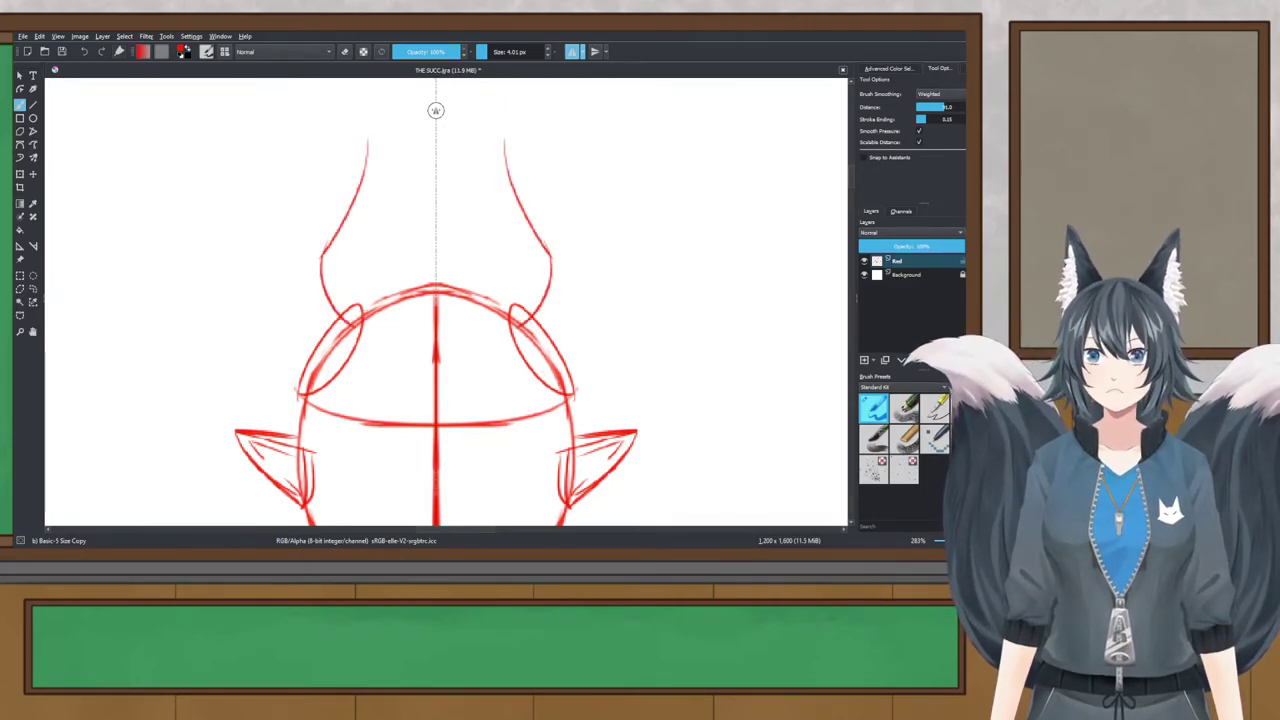
left_click_drag(360, 146, 254, 296)
key("ctrl+z")
mouse_move(369, 145)
left_mouse_down()
mouse_move(260, 268)
mouse_move(262, 328)
mouse_move(302, 394)
left_mouse_up()
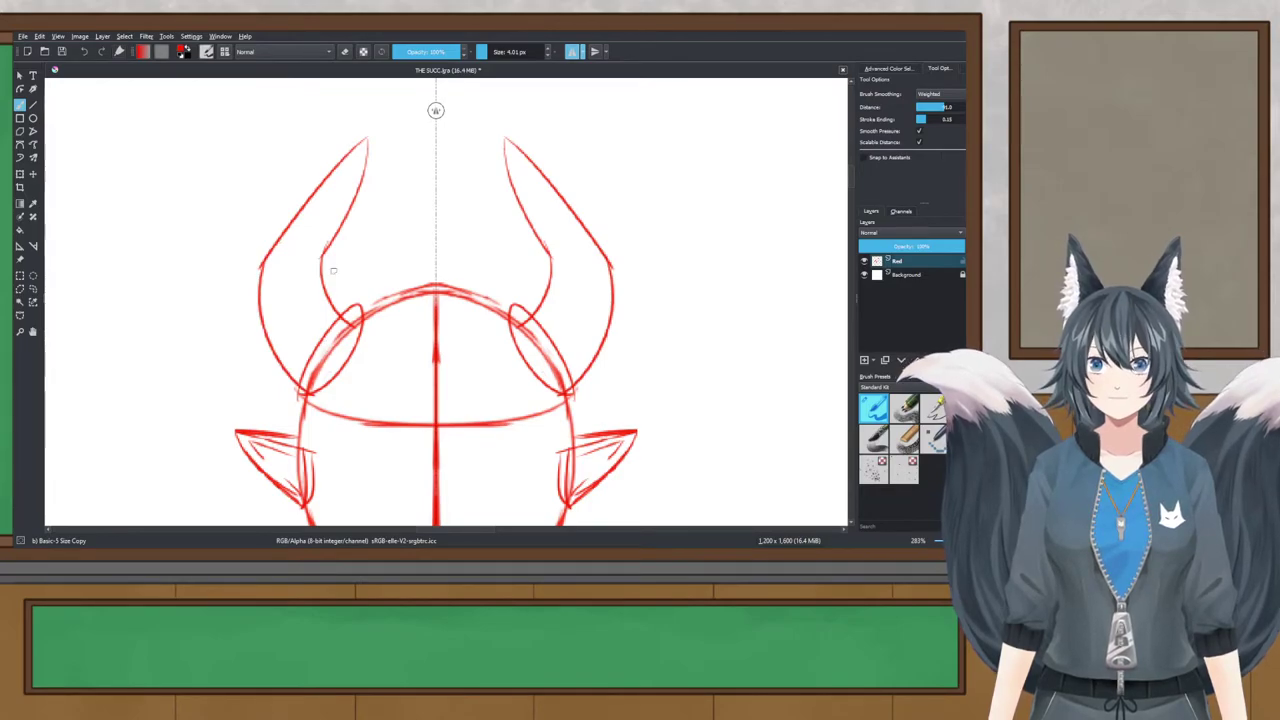
key("ctrl+z")
key("ctrl+z")
key("ctrl+z")
key("ctrl+z")
key("ctrl+z")
key("ctrl+z")
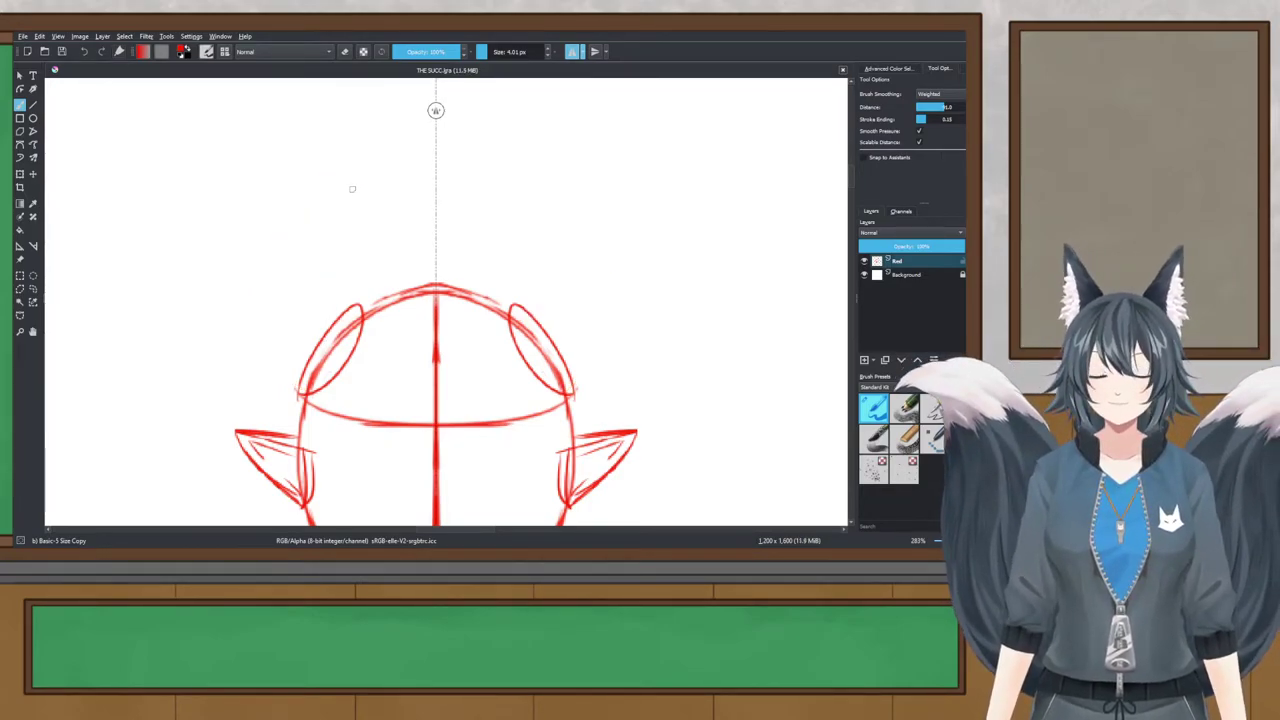
Step: Try new inner edges for the mirrored horns running down to the upper ends of the ovals, and undo them
mouse_move(365, 115)
left_mouse_down()
mouse_move(305, 250)
mouse_move(305, 305)
mouse_move(338, 328)
mouse_move(355, 313)
left_mouse_up()
mouse_move(378, 200)
left_mouse_down()
mouse_move(364, 241)
mouse_move(367, 317)
left_mouse_up()
key("ctrl+z")
key("ctrl+z")
key("ctrl+z")
key("ctrl+z")
key("ctrl+z")
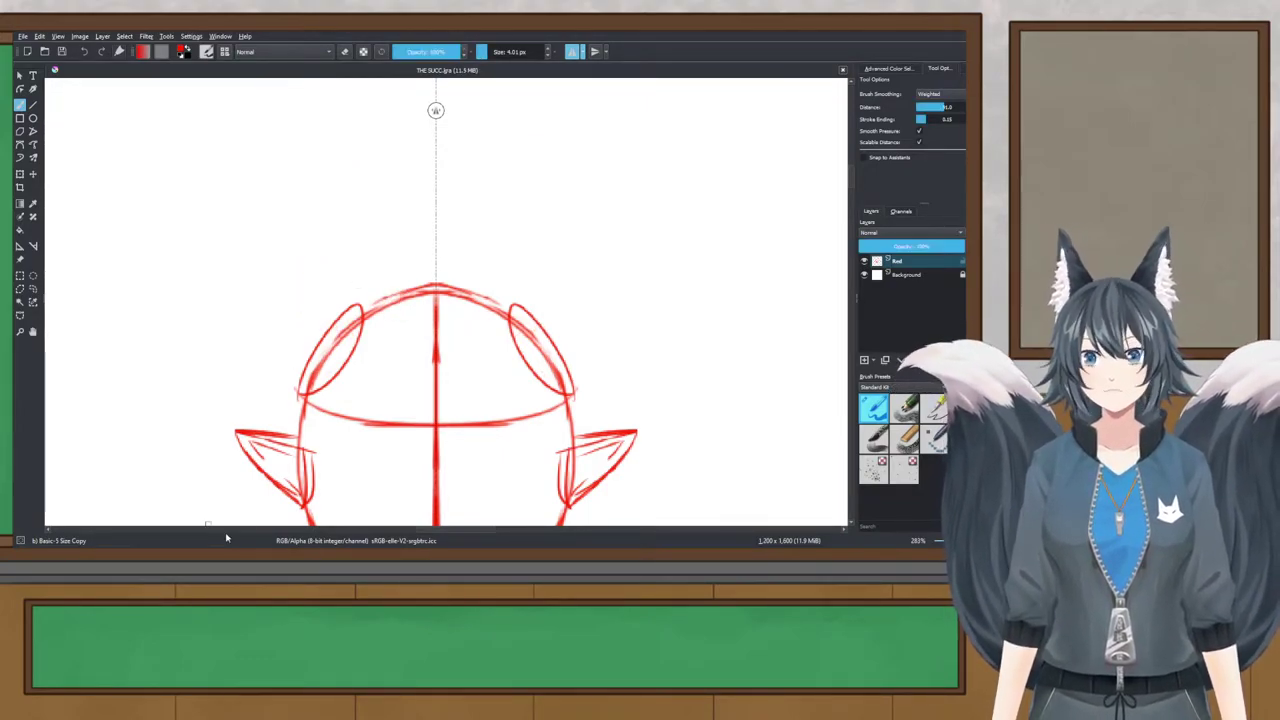
Step: Redraw the mirrored horn-base ovals on the head with an additional curved edge, comparing it through undo and redo
mouse_move(350, 394)
left_mouse_down()
mouse_move(359, 400)
mouse_move(300, 391)
left_mouse_up()
key("ctrl+z")
key("ctrl+z")
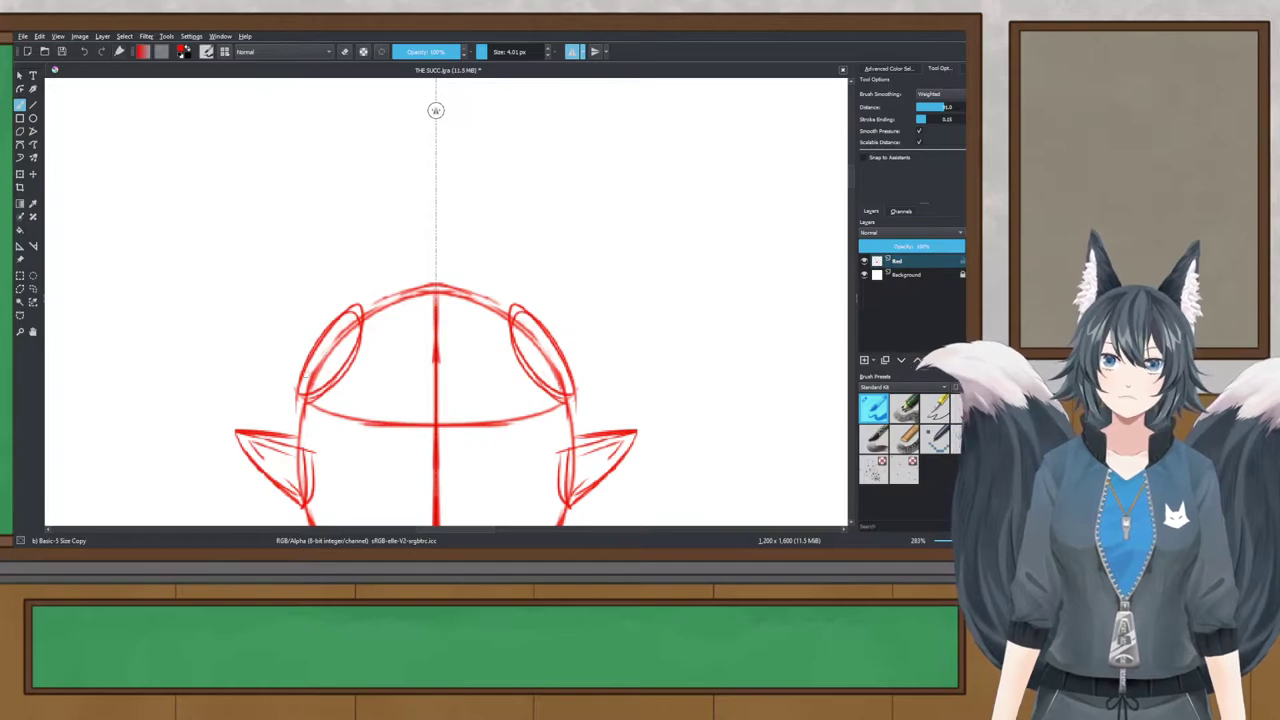
key("ctrl+shift+z")
Step: Try broad crescent horns sweeping up from the outer sides of the ovals, with smaller ovals at their bases, and undo them
mouse_move(322, 328)
left_mouse_down()
mouse_move(344, 179)
mouse_move(272, 400)
left_mouse_up()
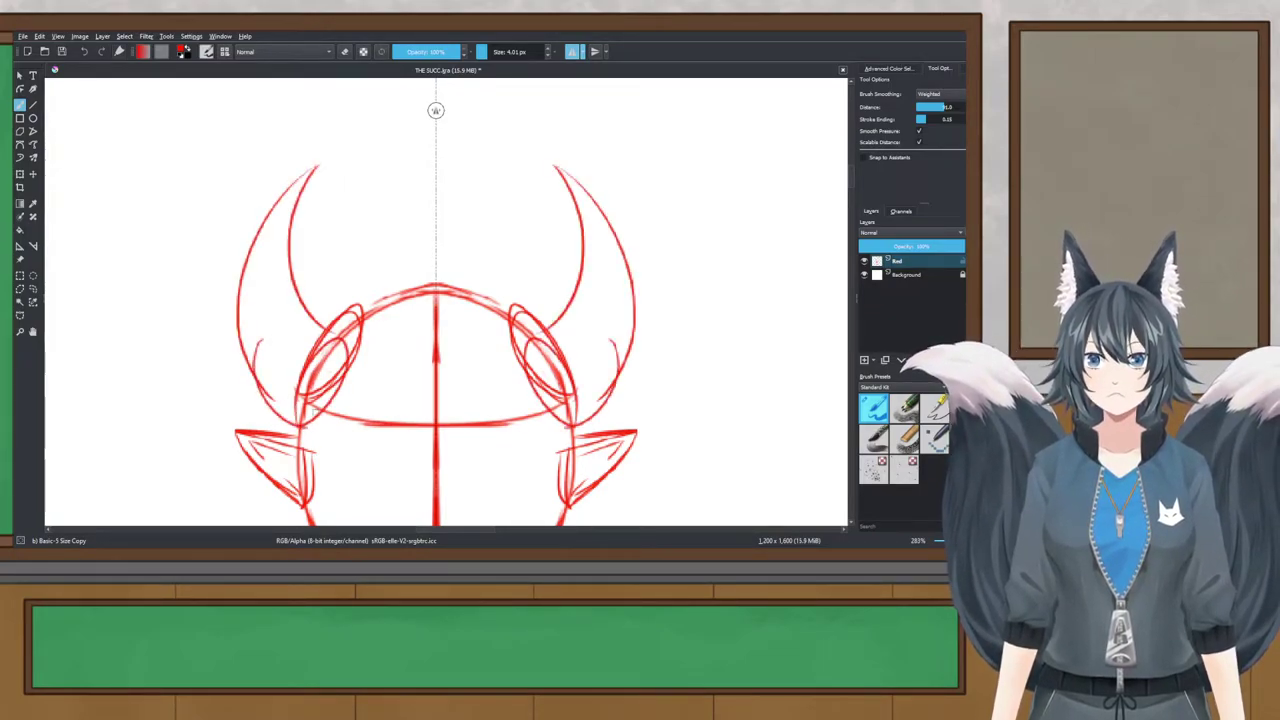
key("ctrl+z")
key("ctrl+z")
Step: Save the drawing
key("ctrl+s")
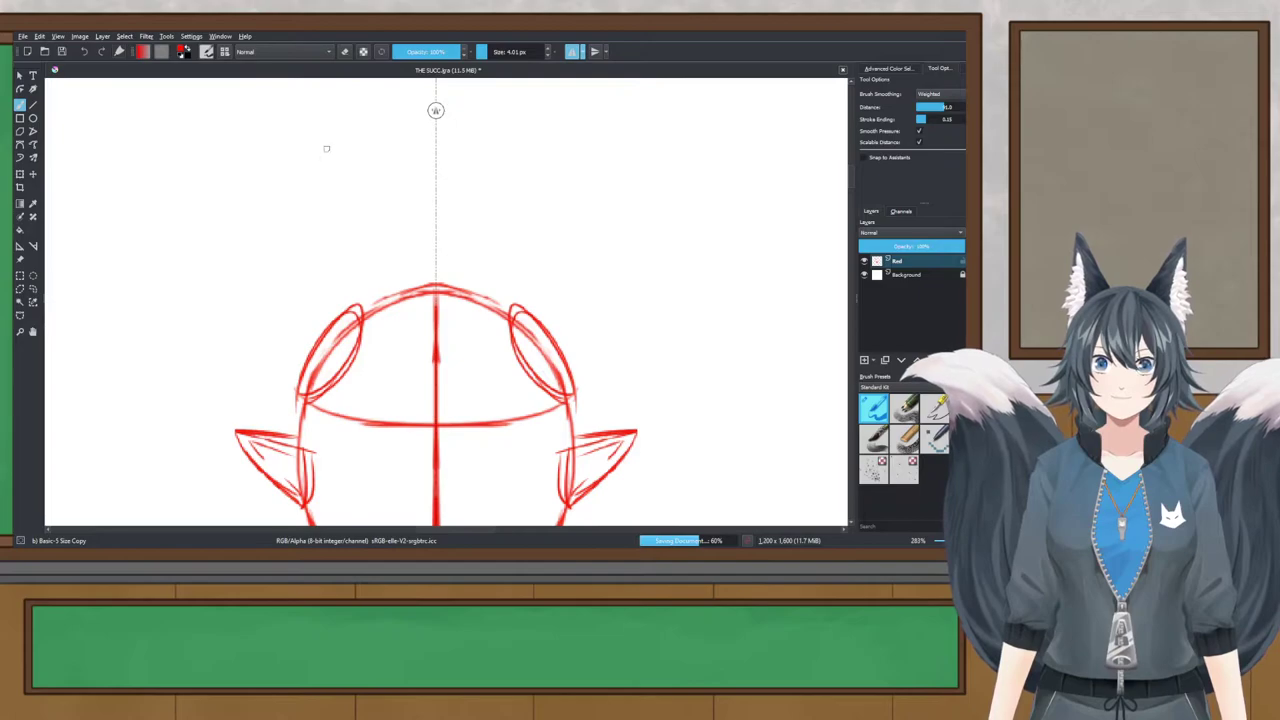
Step: Draw tall mirrored horns tapering upward from the ovals, with inner edges to their upper ends and broad outer edges to their lower ends
left_click_drag(344, 98, 336, 254)
left_click_drag(337, 210, 368, 326)
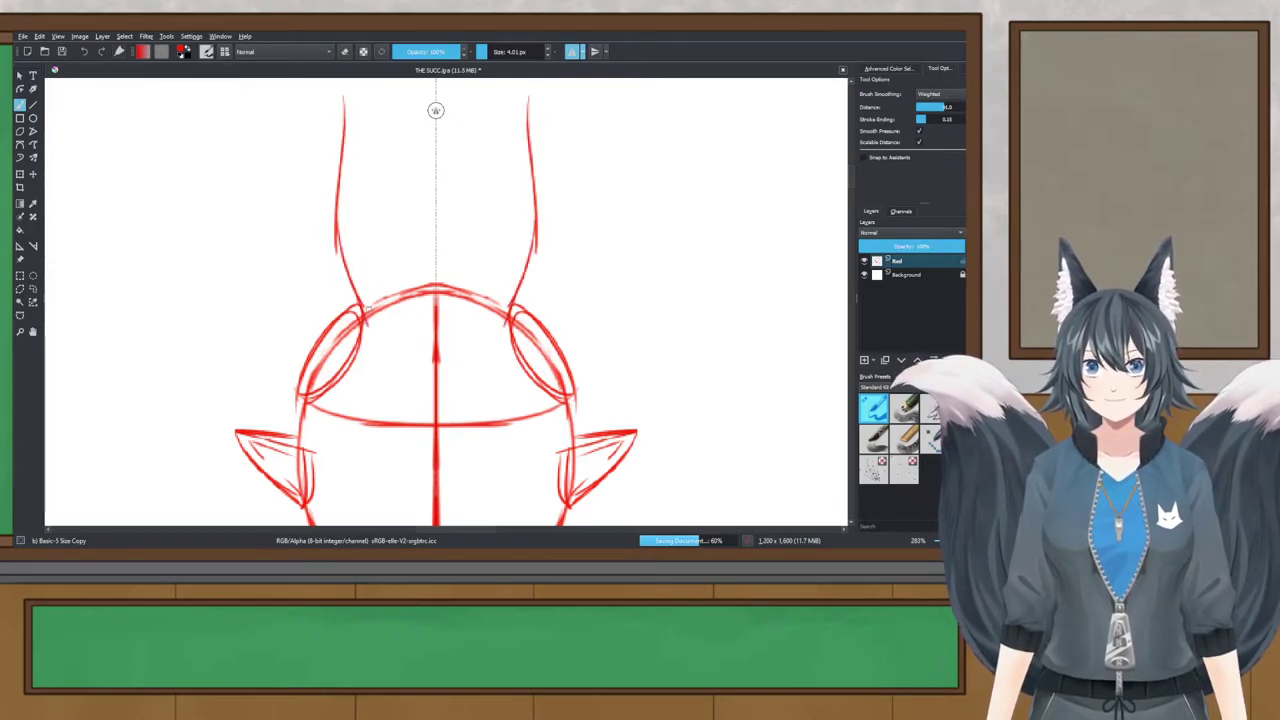
mouse_move(343, 96)
left_mouse_down()
mouse_move(279, 162)
mouse_move(268, 326)
left_mouse_up()
left_click_drag(266, 258, 304, 388)
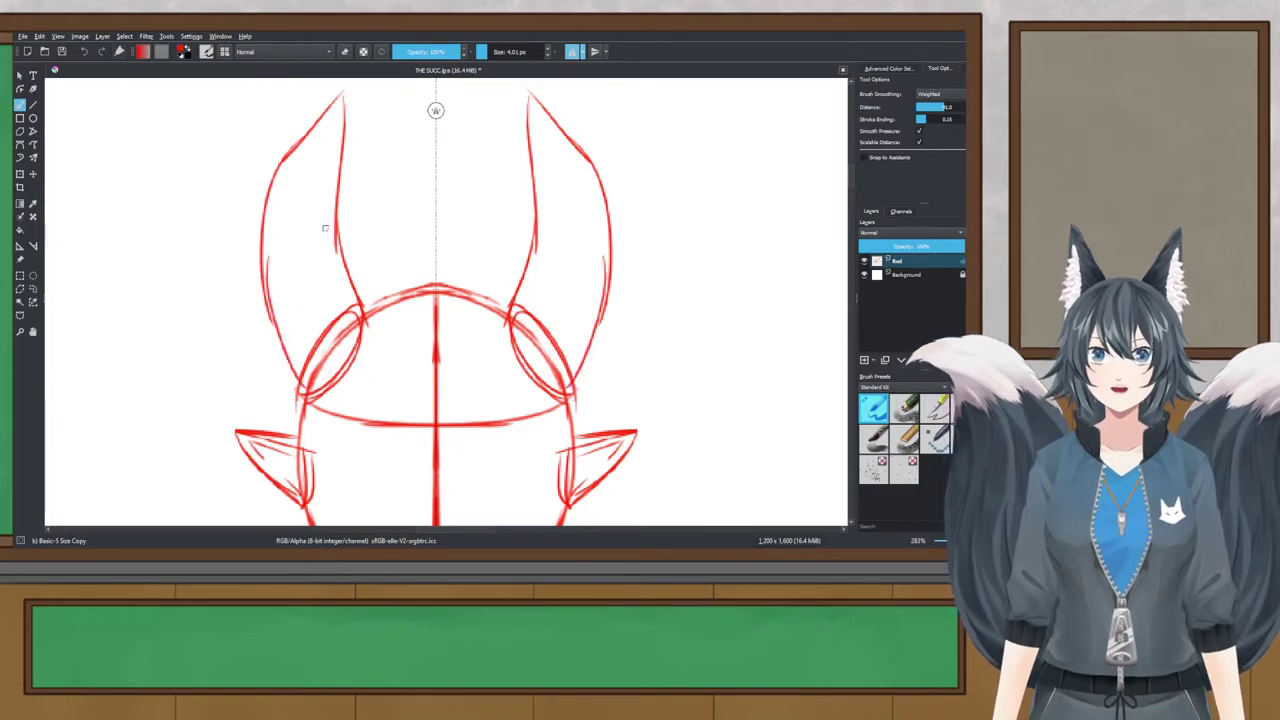
scroll(324, 172, "down", 3)
left_click_drag(353, 169, 387, 195)
scroll(386, 195, "up", 3)
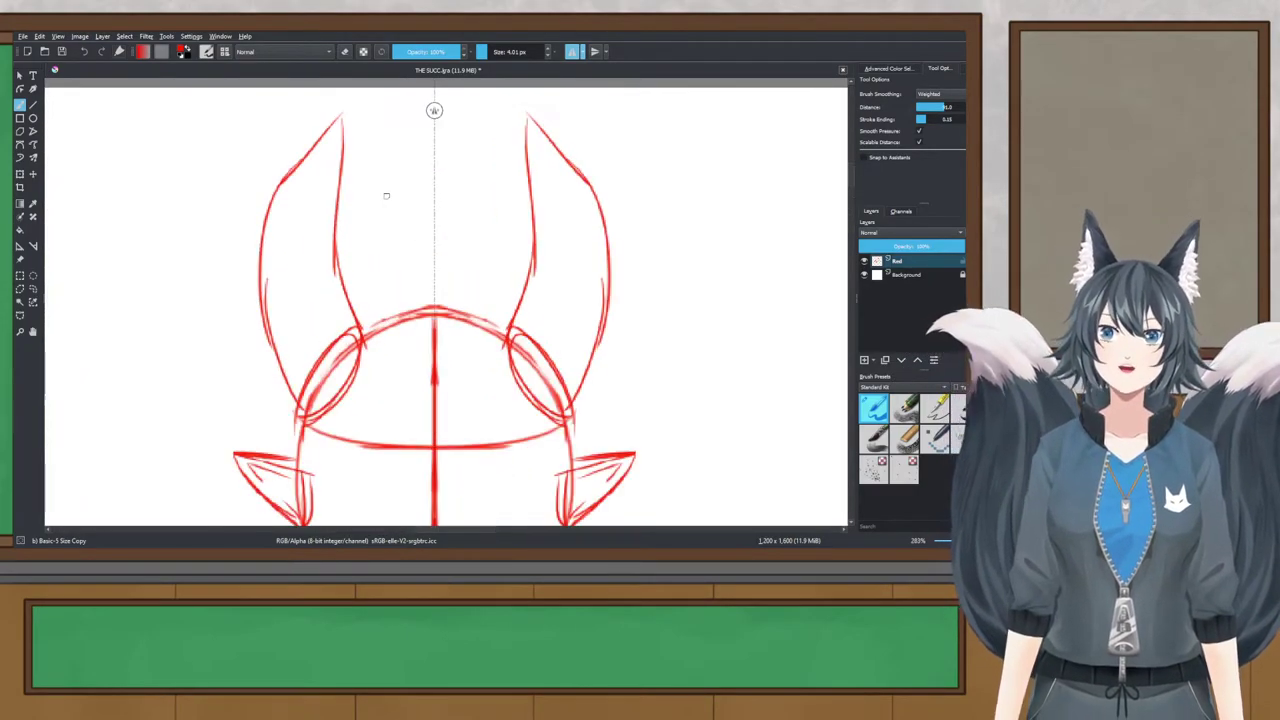
Step: Undo the horns' broad outer edges and redraw them as smoother curves swelling near the base and meeting the lower ends of the ovals
key("ctrl+z")
key("ctrl+z")
key("ctrl+z")
mouse_move(339, 120)
left_mouse_down()
mouse_move(264, 256)
mouse_move(304, 404)
left_mouse_up()
key("ctrl+z")
mouse_move(268, 272)
left_mouse_down()
mouse_move(258, 322)
mouse_move(302, 404)
left_mouse_up()
Step: Redraw the lower inner edges of the mirrored horns so they curve into the upper ends of the ovals
left_click_drag(335, 260, 359, 351)
key("ctrl+z")
left_click_drag(334, 262, 360, 339)
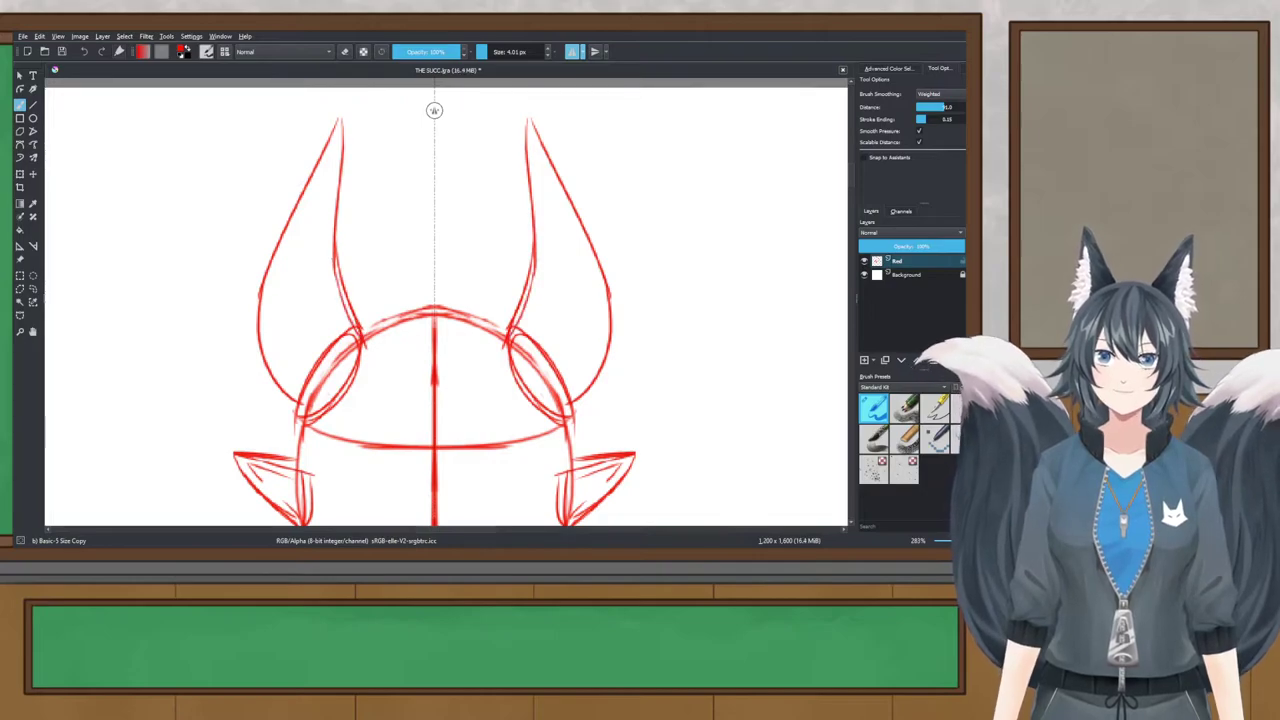
key("ctrl+z")
left_click_drag(333, 262, 366, 347)
Step: Erase stray line bits along the horns' lower inner edges and save the drawing
key("e")
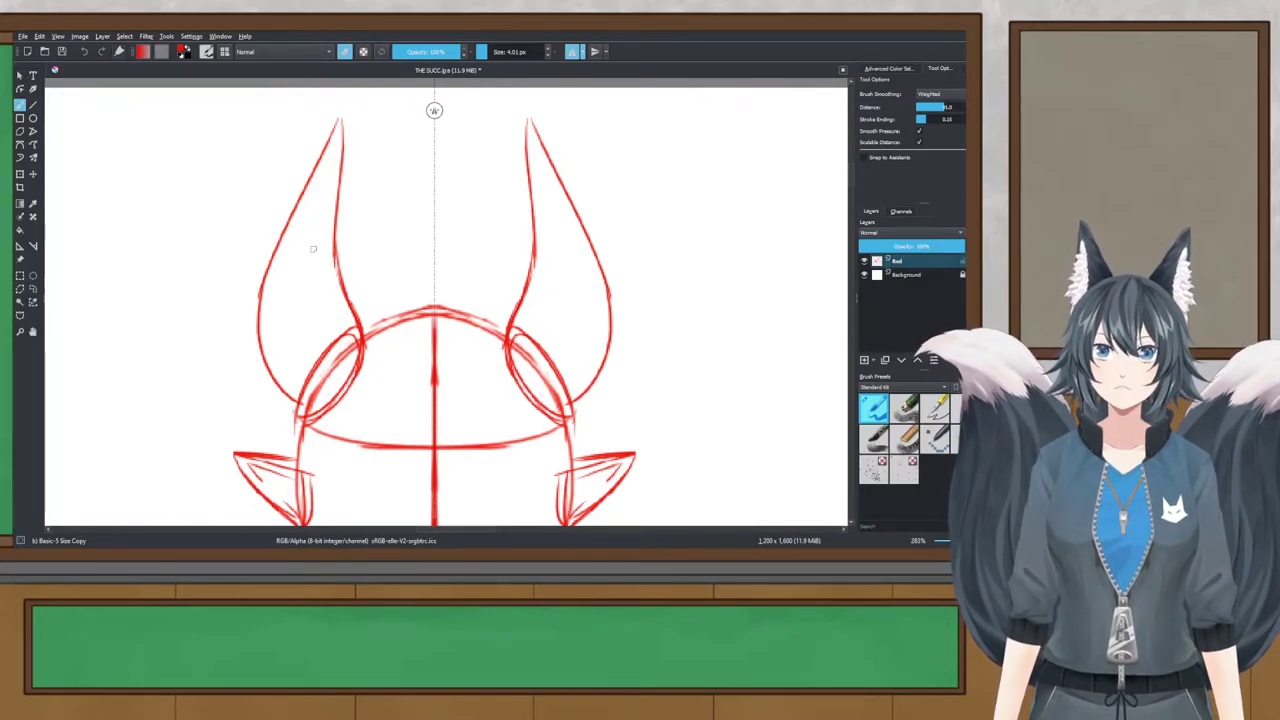
scroll(340, 222, "down", 2)
scroll(365, 202, "up", 1)
scroll(363, 175, "down", 1)
scroll(360, 185, "up", 2)
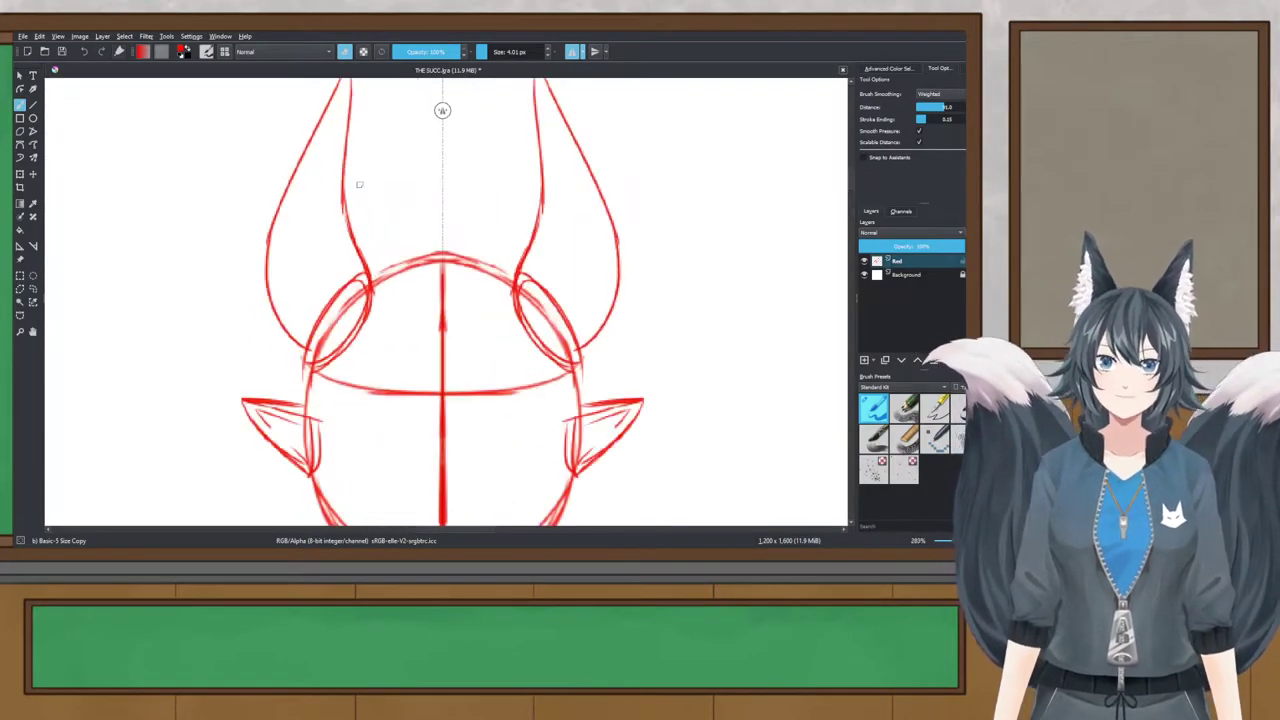
left_click_drag(354, 236, 352, 245)
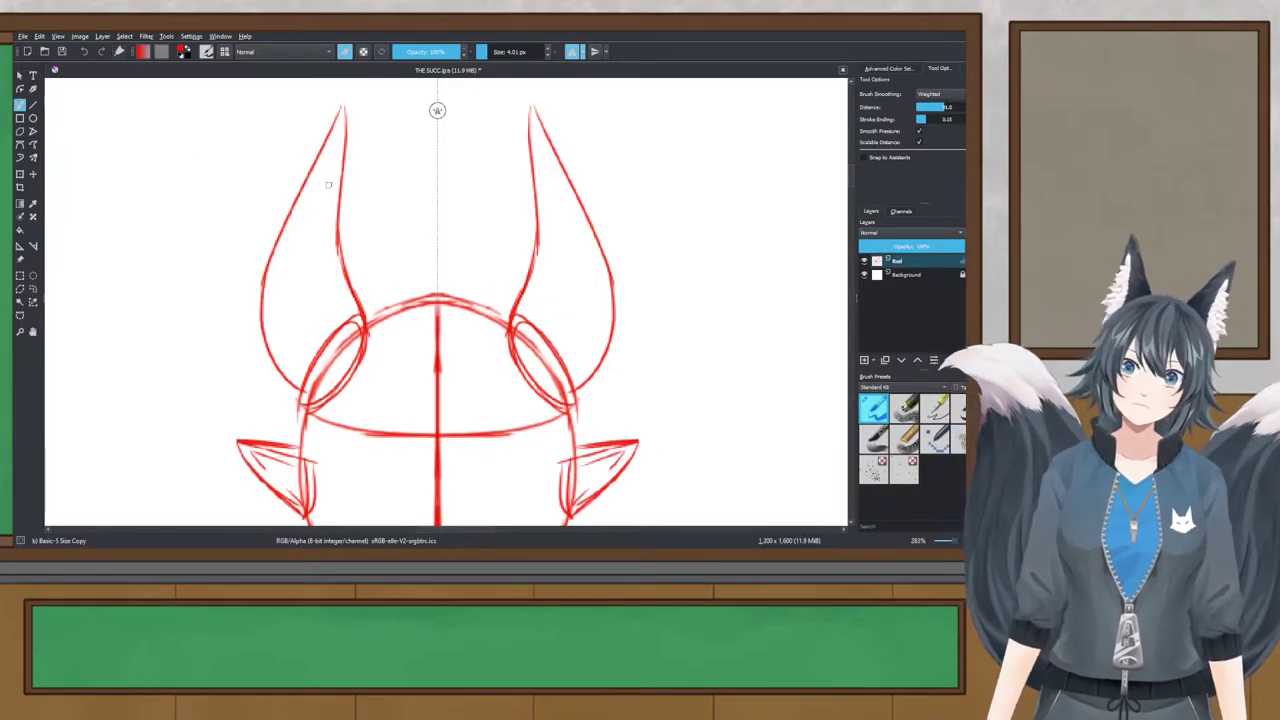
key("ctrl+s")
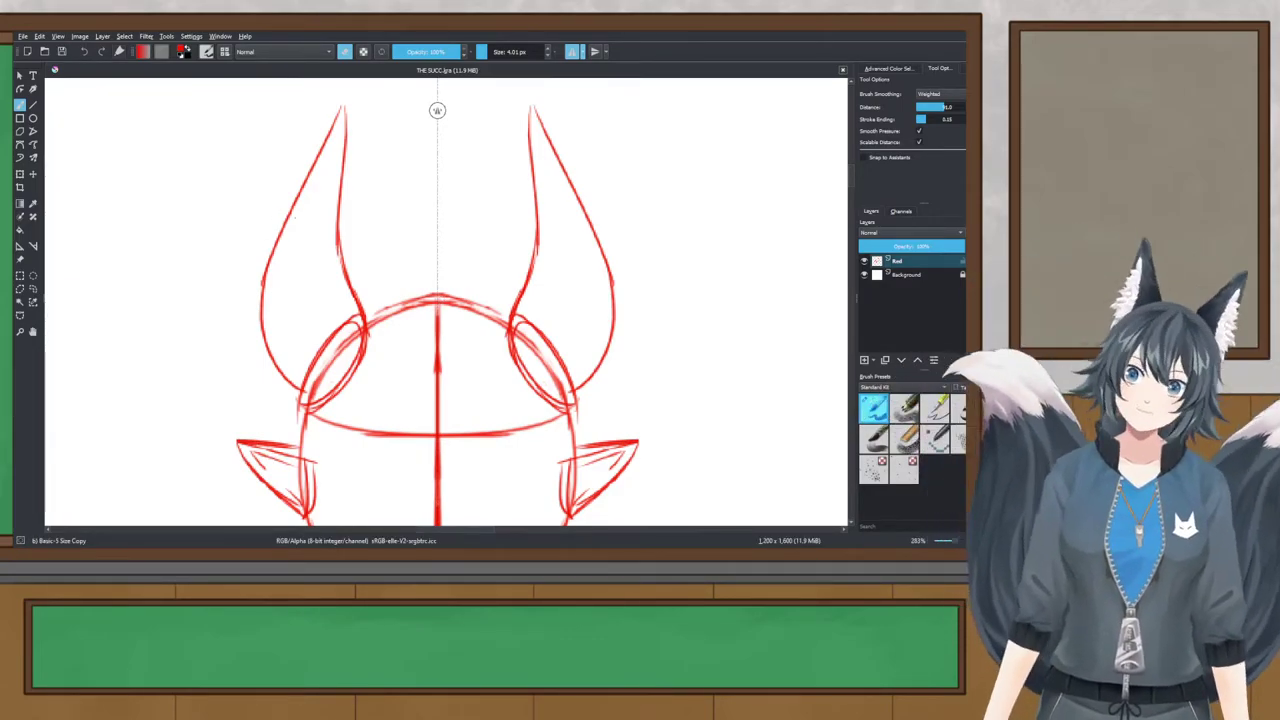
Step: Reinforce the lower outer curves of the mirrored horns with additional strokes down to the ovals, undoing the excess stroke at the base
left_click_drag(285, 220, 261, 348)
left_click_drag(257, 301, 296, 393)
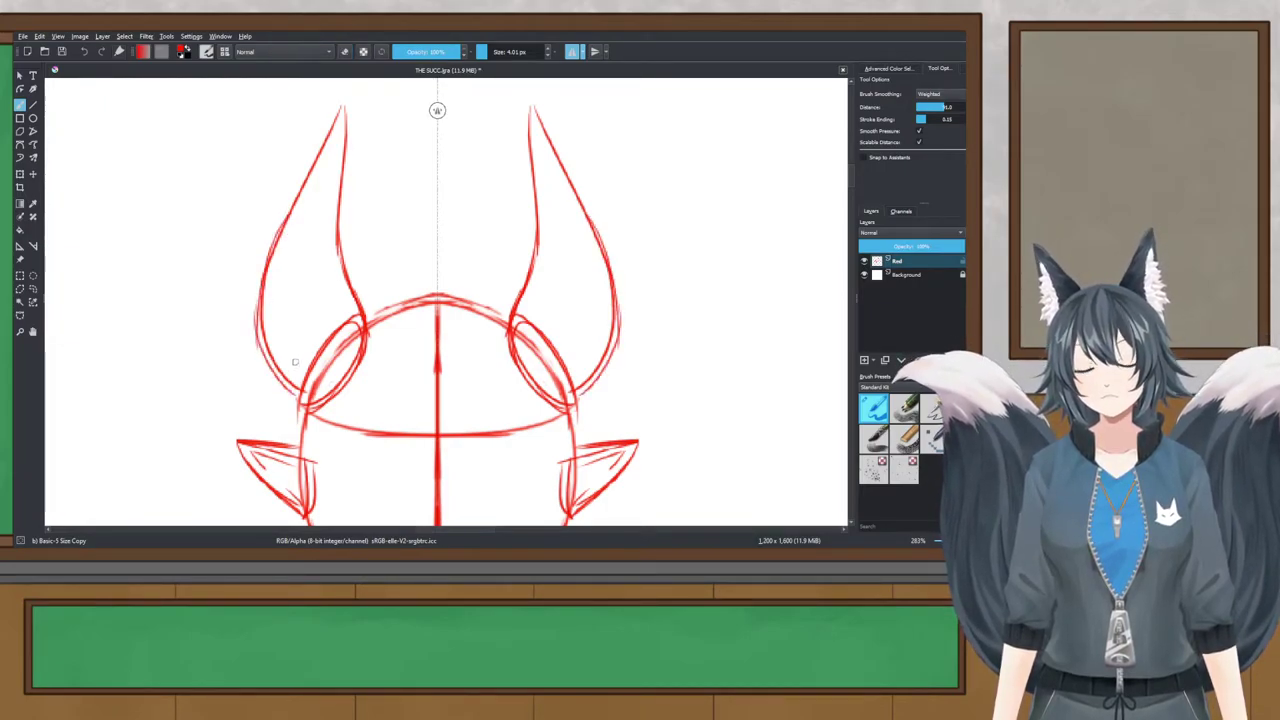
left_click_drag(280, 380, 312, 408)
key("ctrl+z")
key("ctrl+z")
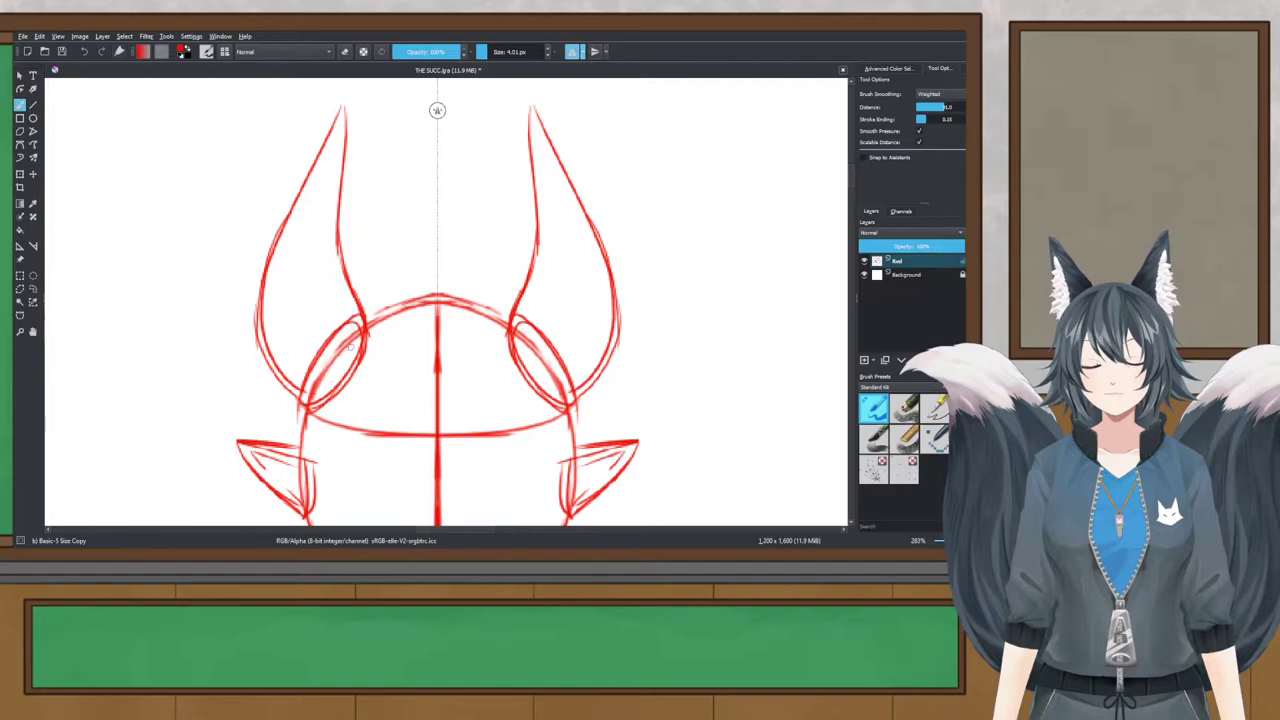
scroll(449, 260, "up", 1)
mouse_move(421, 240)
left_mouse_down()
mouse_move(449, 260)
mouse_move(460, 298)
mouse_move(440, 258)
mouse_move(448, 247)
left_mouse_up()
scroll(460, 298, "down", 1)
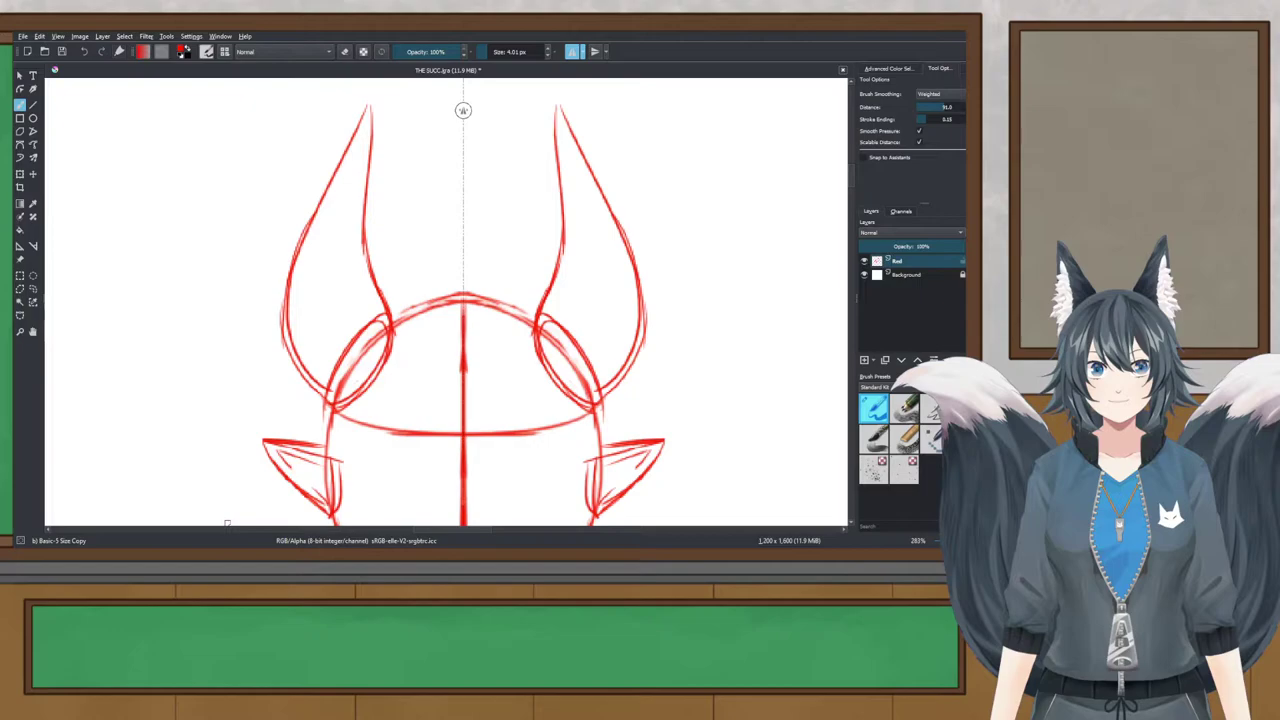
left_click(227, 523)
left_click_drag(227, 523, 227, 535)
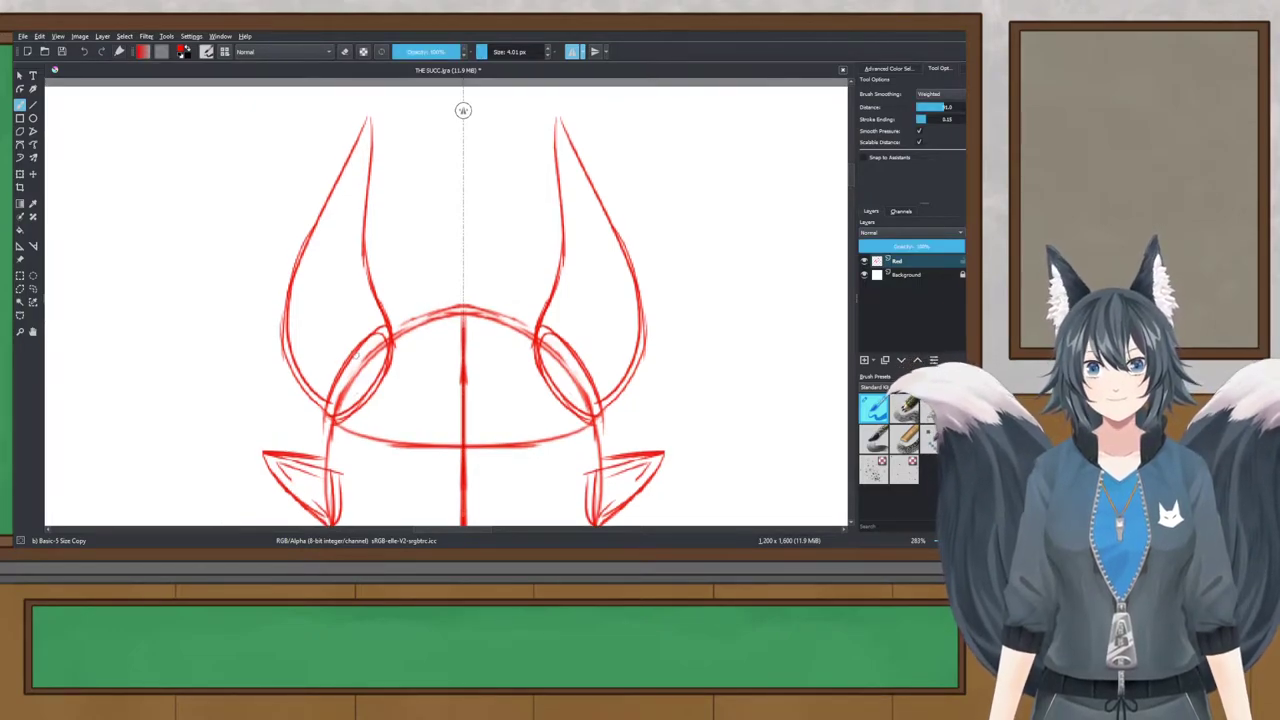
left_click_drag(75, 313, 100, 316)
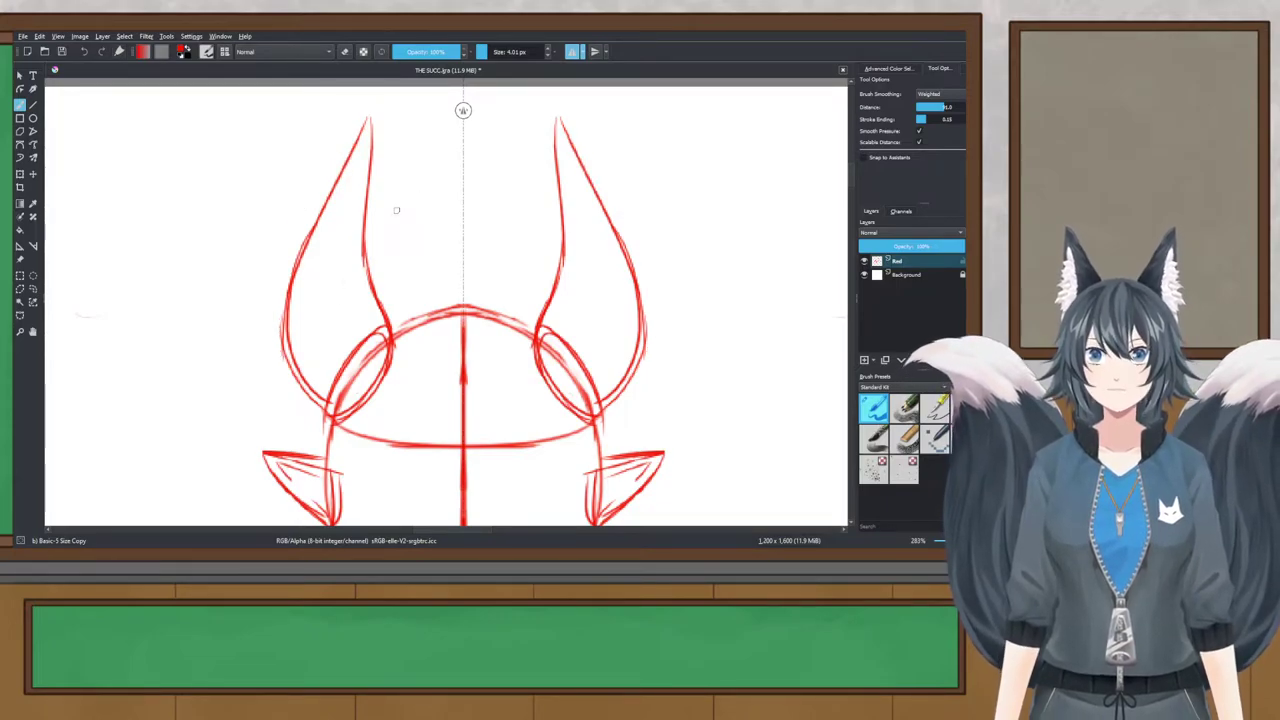
Step: Try new inner edges on the mirrored horns, undo them, and redraw the upper parts with sharper tips
left_click_drag(370, 116, 370, 248)
left_click_drag(369, 194, 390, 322)
key("ctrl+z")
key("ctrl+z")
left_click_drag(371, 111, 364, 206)
Step: Draw curved contour lines across the middle and base of the mirrored horns, strengthening the one nearest the base
left_click_drag(306, 257, 362, 251)
left_click_drag(294, 345, 374, 310)
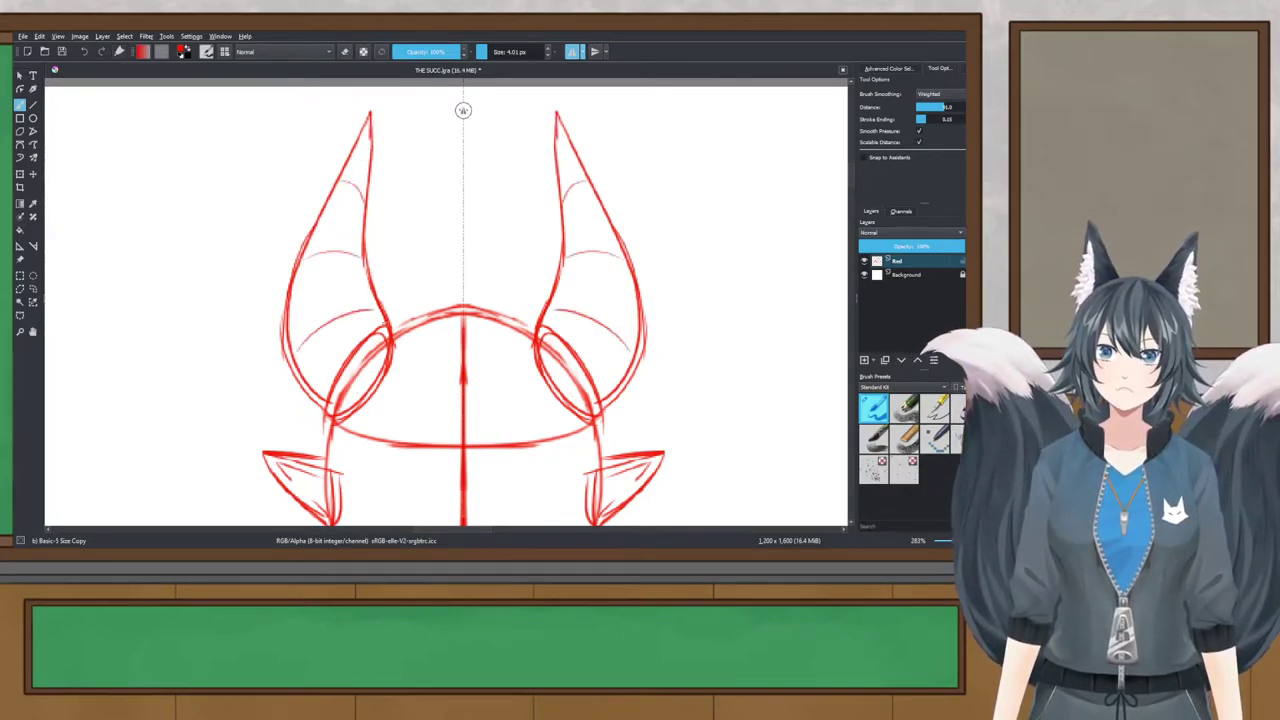
left_click_drag(297, 353, 378, 316)
key("ctrl+z")
left_click_drag(298, 353, 377, 307)
scroll(456, 282, "down", 3)
scroll(456, 282, "up", 1)
left_click_drag(456, 282, 388, 305)
scroll(399, 185, "up", 1)
right_click(617, 227)
right_click(617, 227)
scroll(388, 305, "up", 1)
scroll(380, 286, "up", 2)
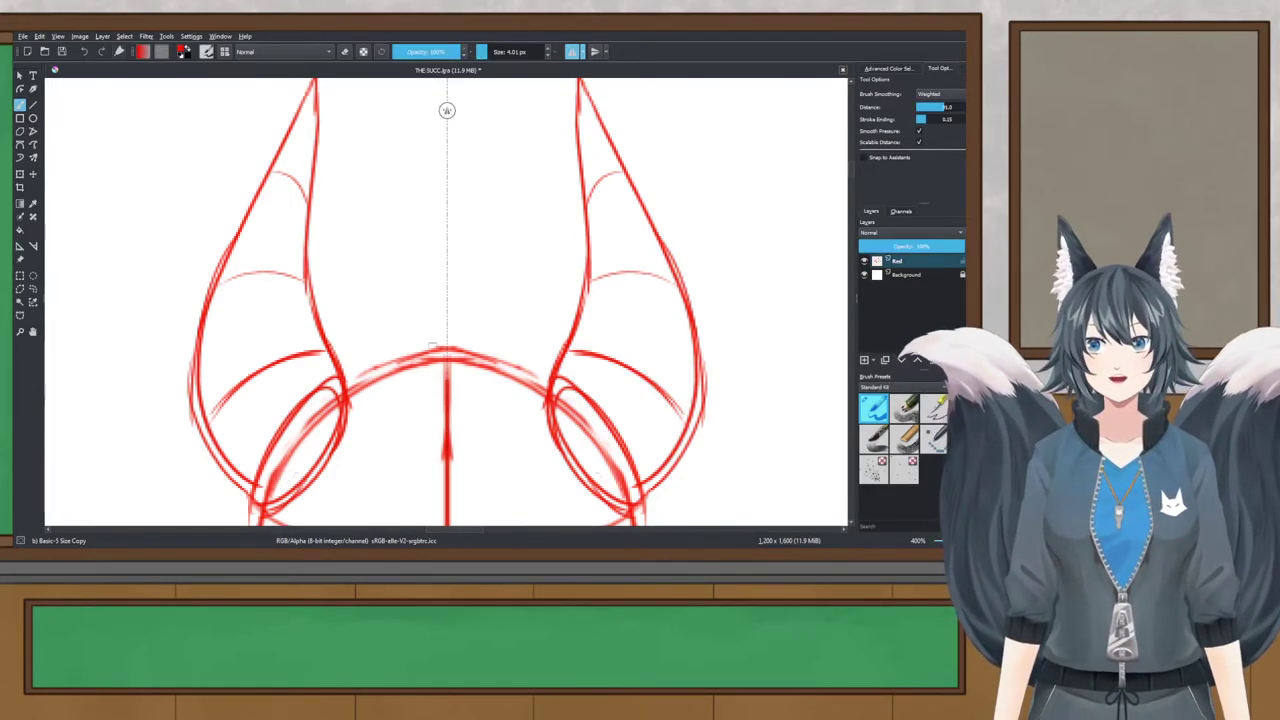
left_click_drag(364, 258, 397, 256)
key("ctrl+z")
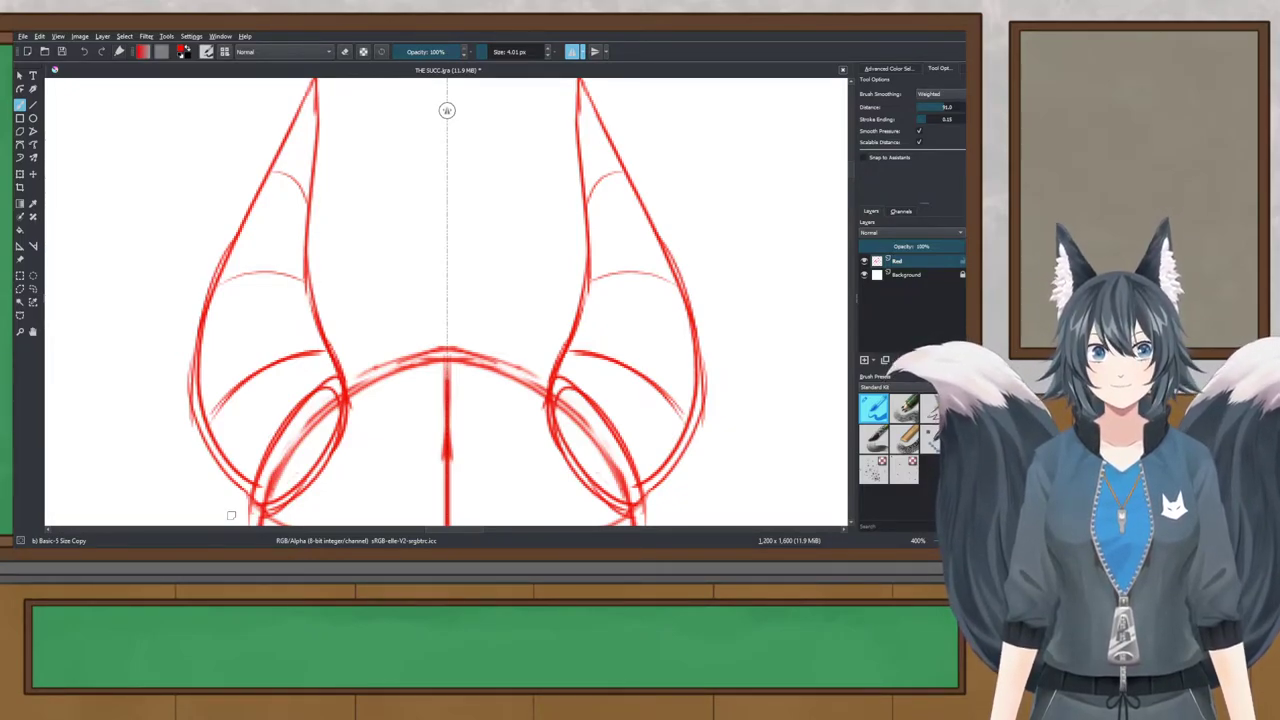
scroll(383, 329, "up", 2)
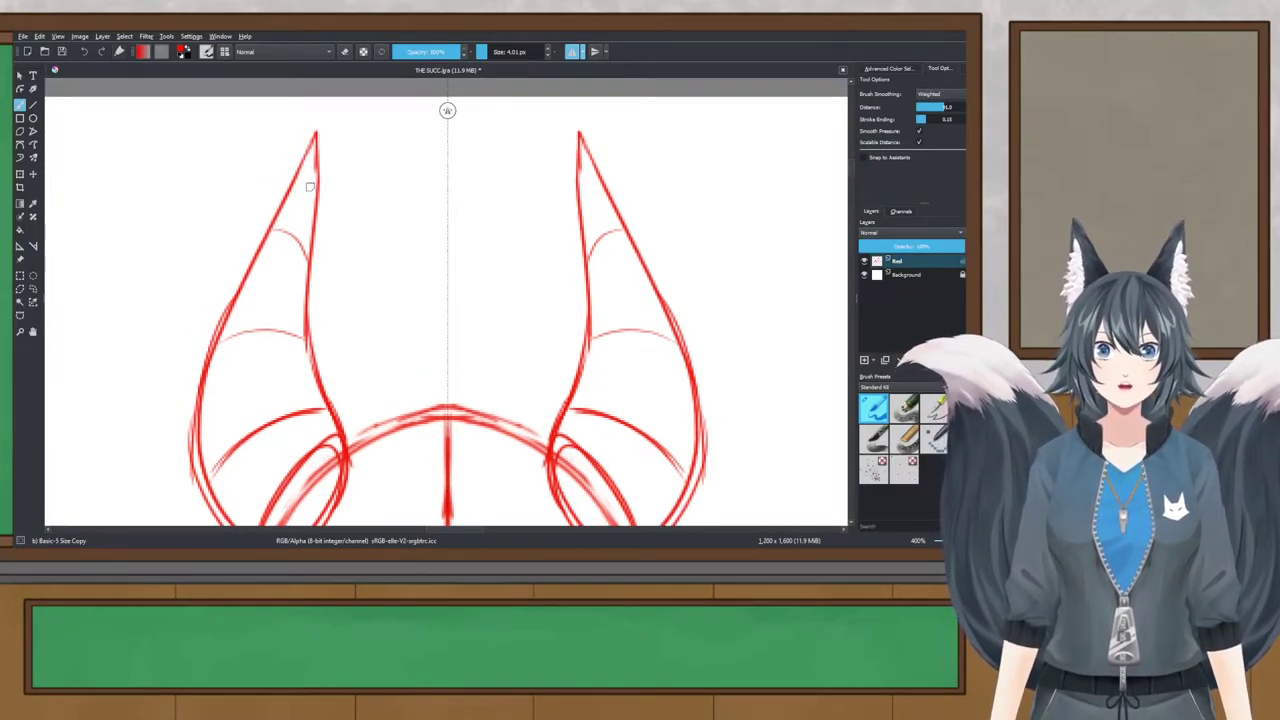
Step: Try a tall mirrored arch above the head between the horns and another curve over the skull, and undo them
mouse_move(346, 435)
left_mouse_down()
mouse_move(355, 382)
mouse_move(430, 300)
mouse_move(417, 296)
mouse_move(459, 287)
left_mouse_up()
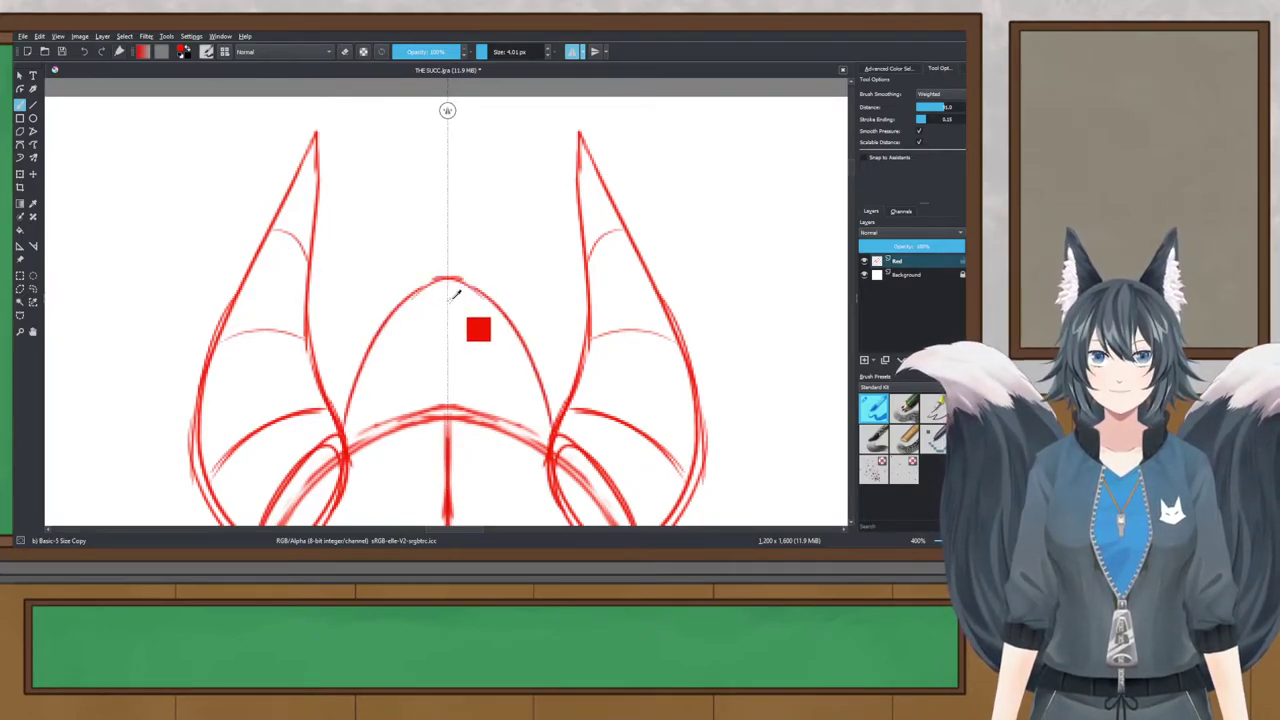
key("ctrl+z")
key("ctrl+z")
mouse_move(350, 440)
left_mouse_down()
mouse_move(391, 404)
mouse_move(498, 418)
left_mouse_up()
key("ctrl+z")
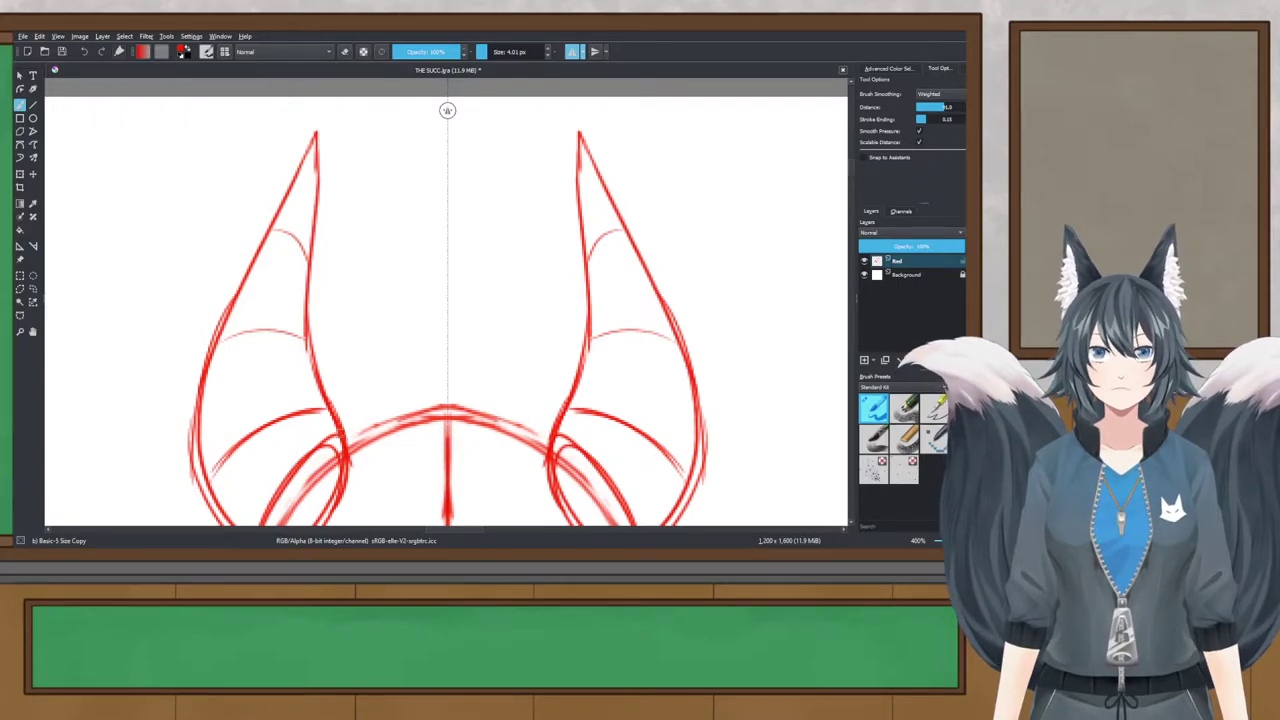
Step: Examine the horned head and the overall figure beside the reference illustrations
key("minus")
left_click_drag(444, 394, 431, 268)
left_click_drag(414, 330, 407, 273)
scroll(407, 273, "down", 3)
scroll(397, 323, "up", 3)
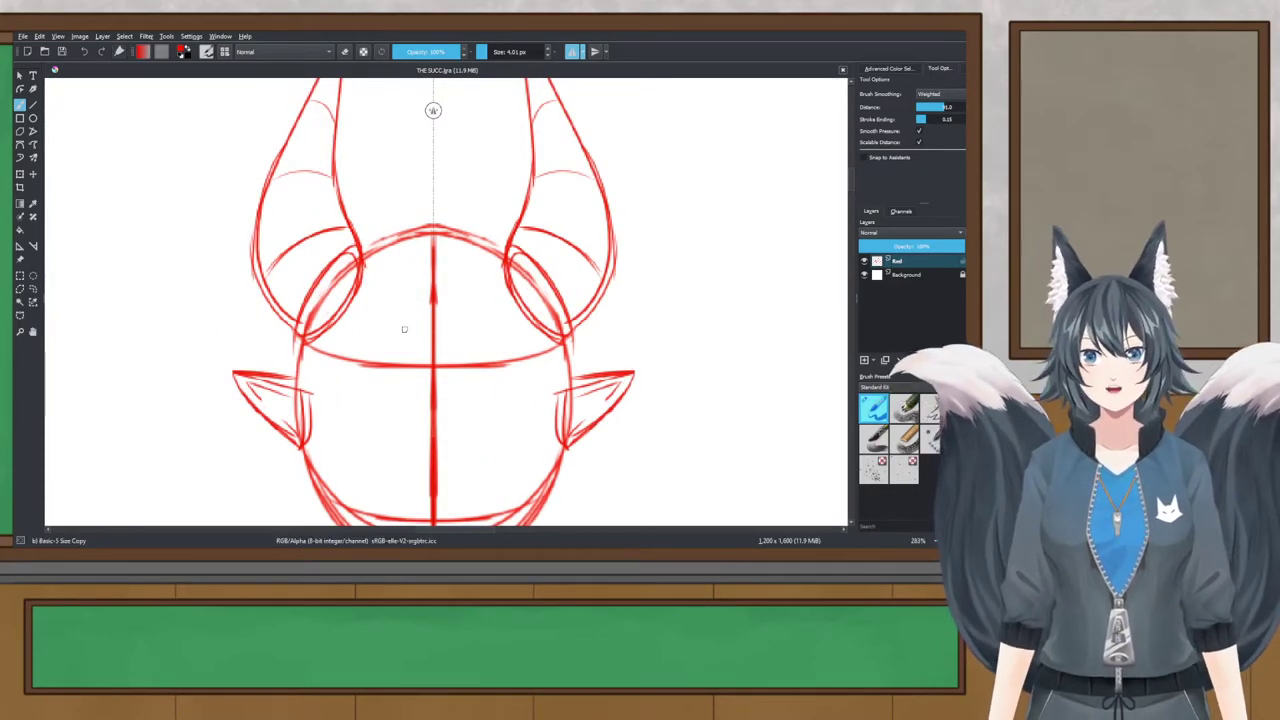
left_click_drag(407, 330, 404, 204)
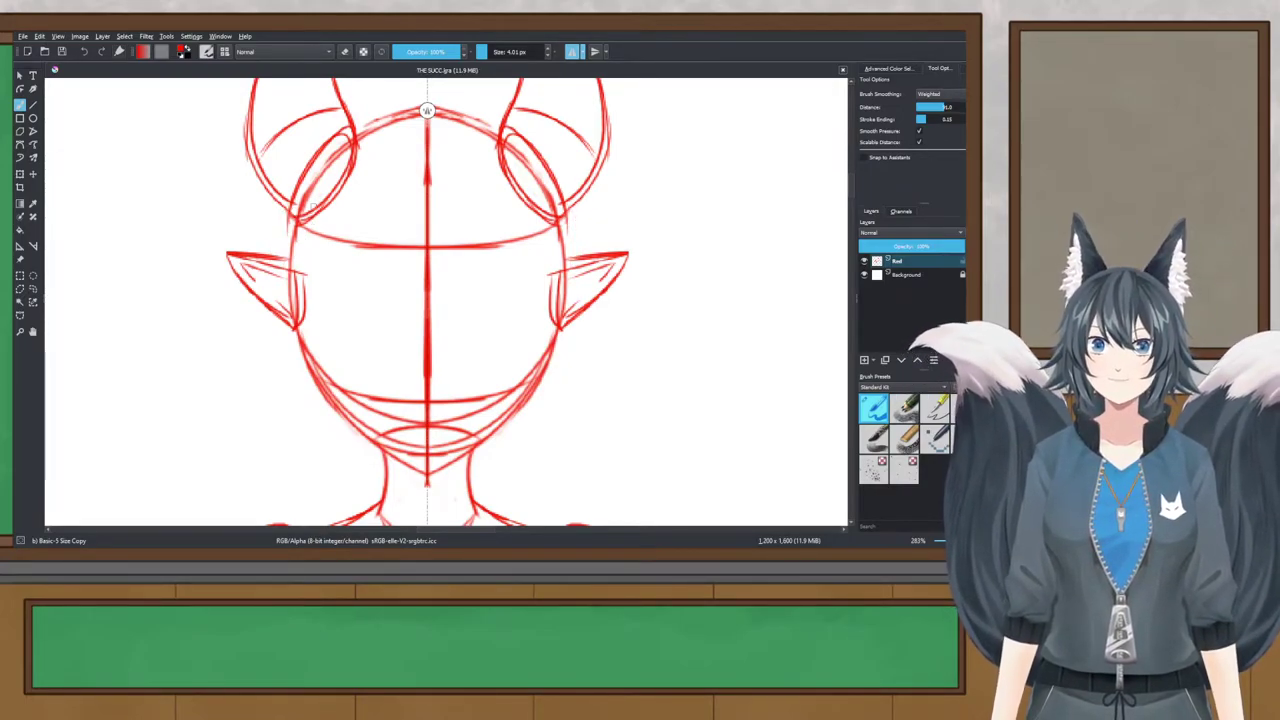
scroll(314, 207, "down", 3)
left_click_drag(314, 214, 452, 372)
scroll(436, 293, "down", 1)
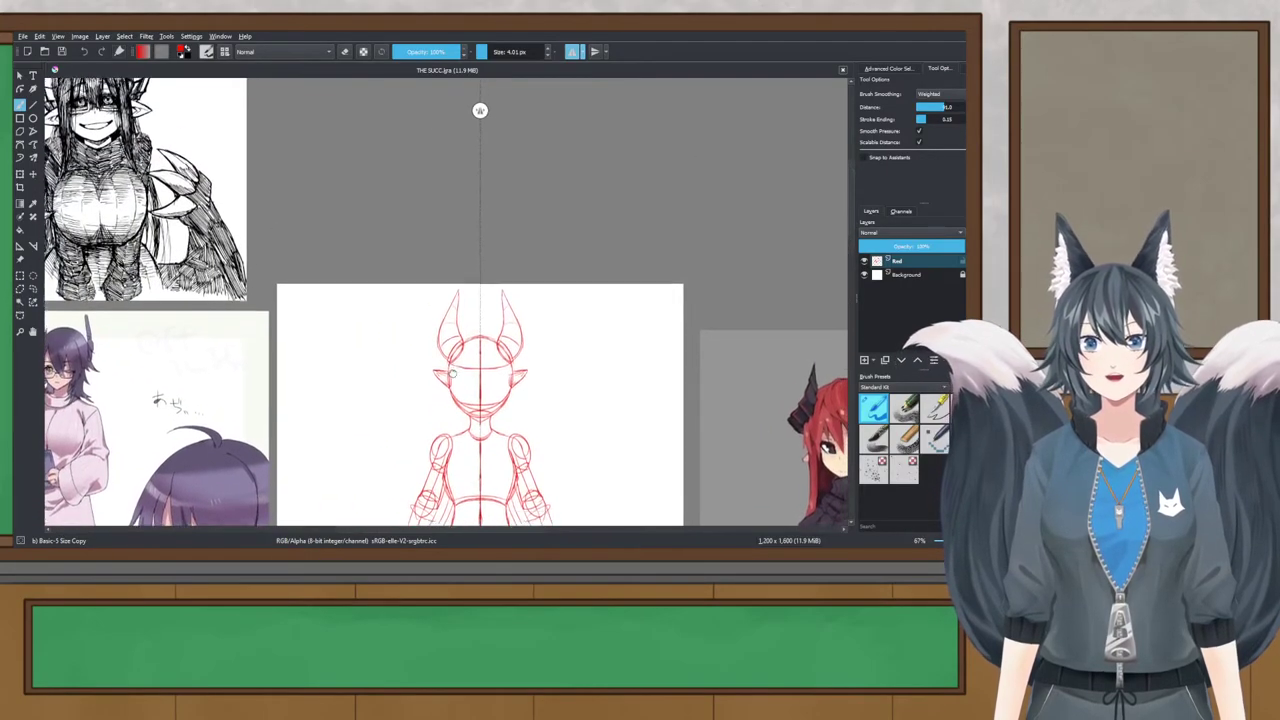
Step: Rename the red sketch layer as Red - Skeleton
double_click(913, 261)
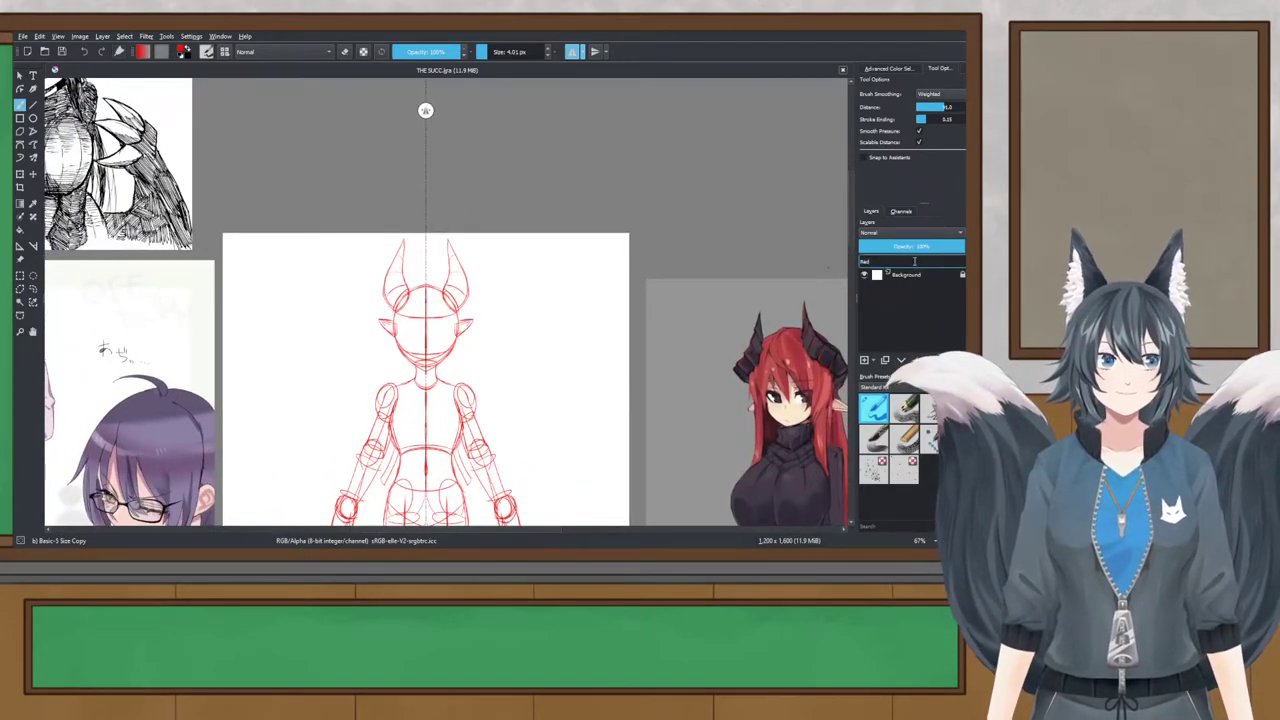
type("- S")
key("BackSpace")
type("S")
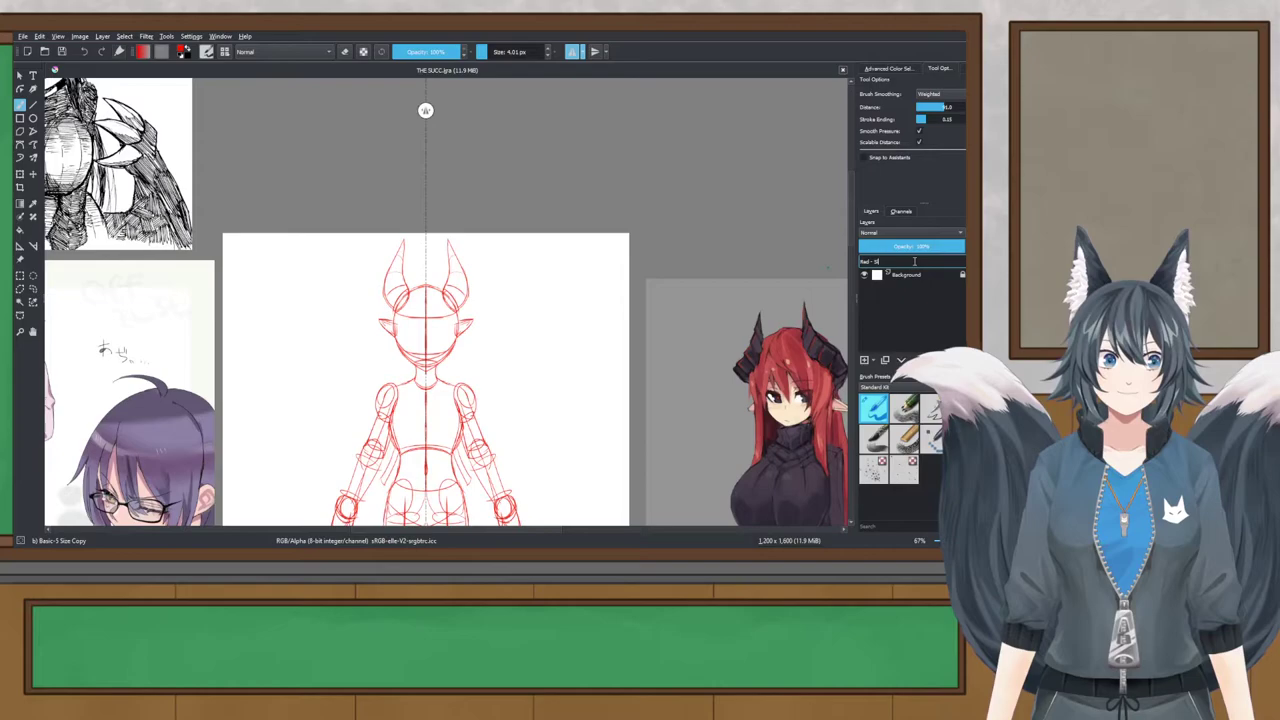
type("keleton")
key("Return")
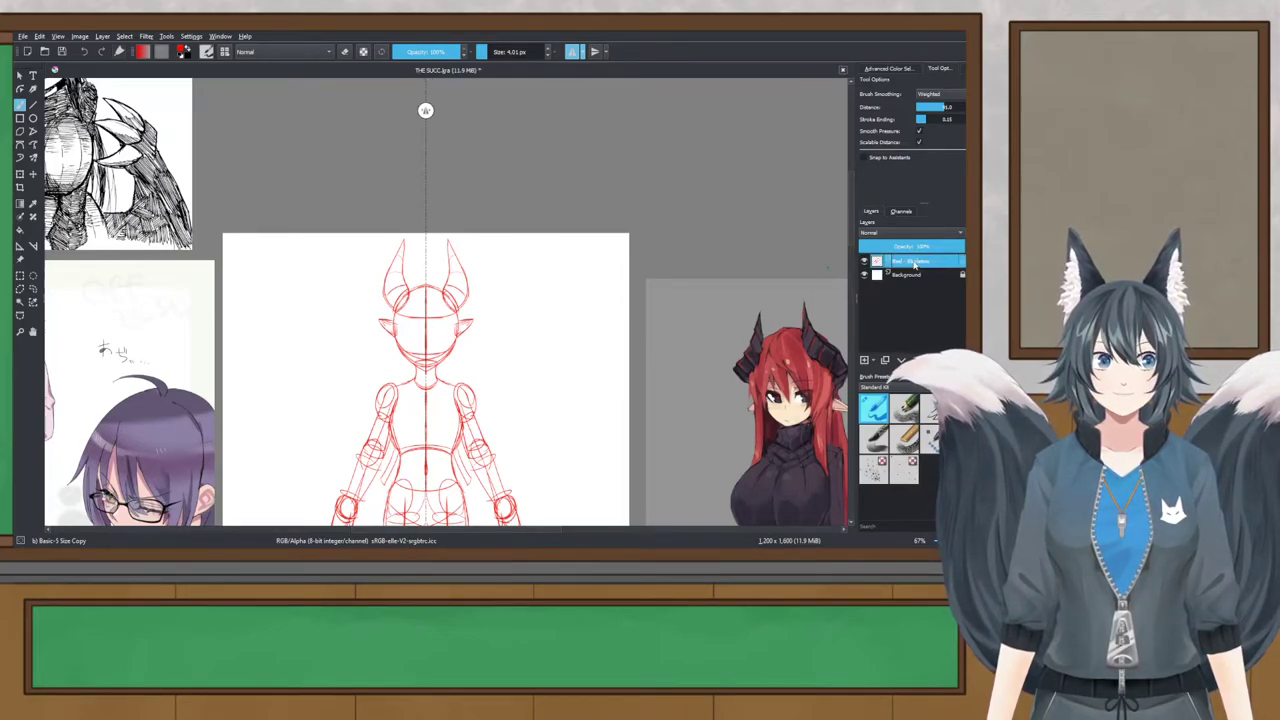
Step: Add a new layer above the skeleton layer and name it Orange
key("Insert")
double_click(914, 262)
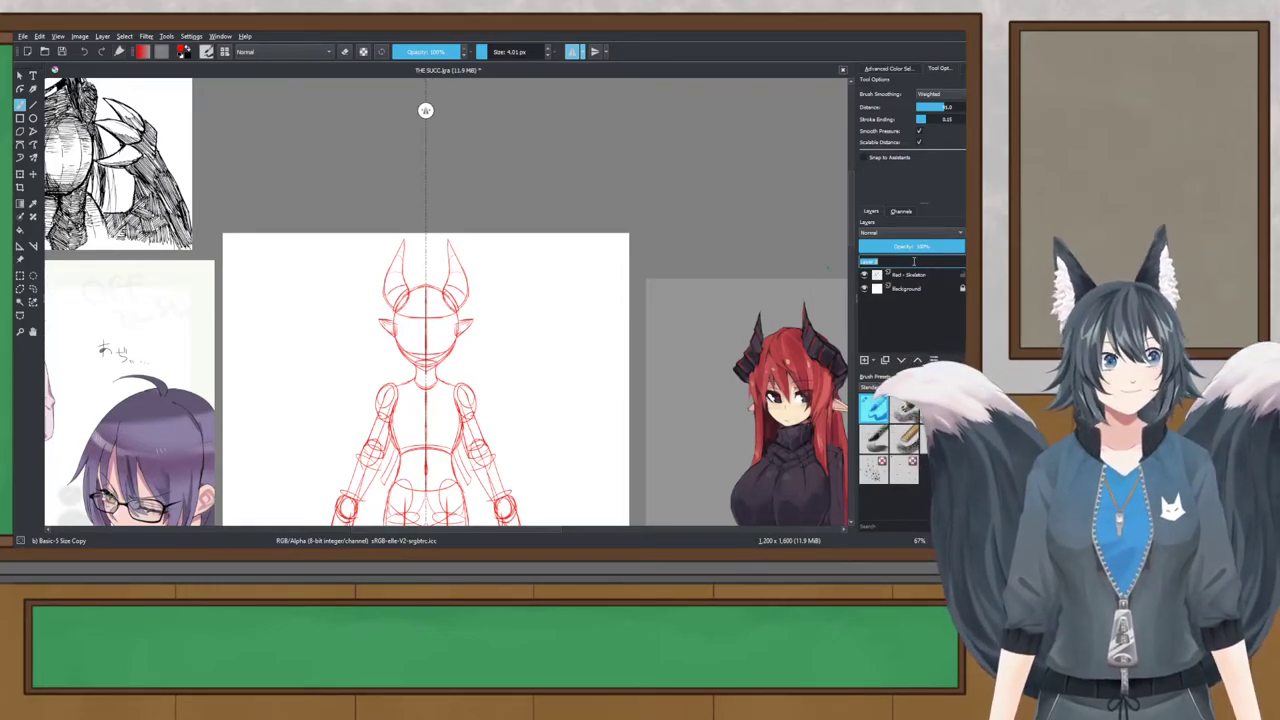
type("Orange")
key("Return")
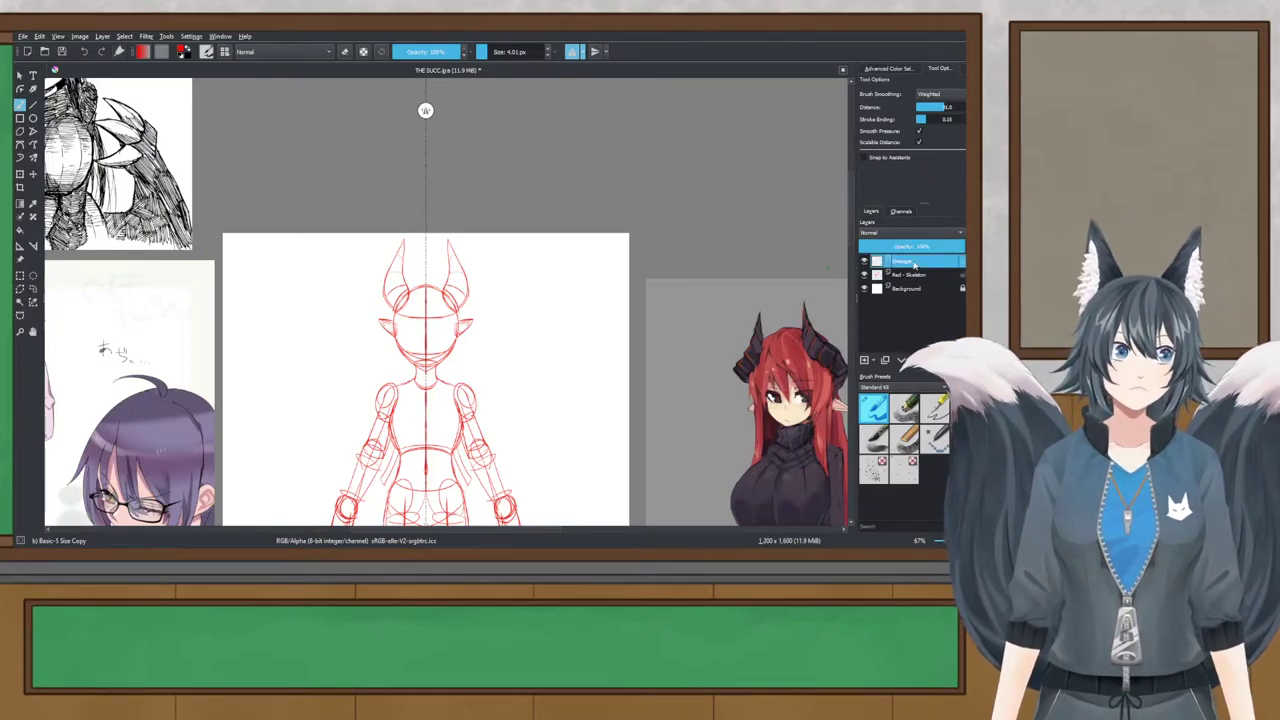
double_click(914, 262)
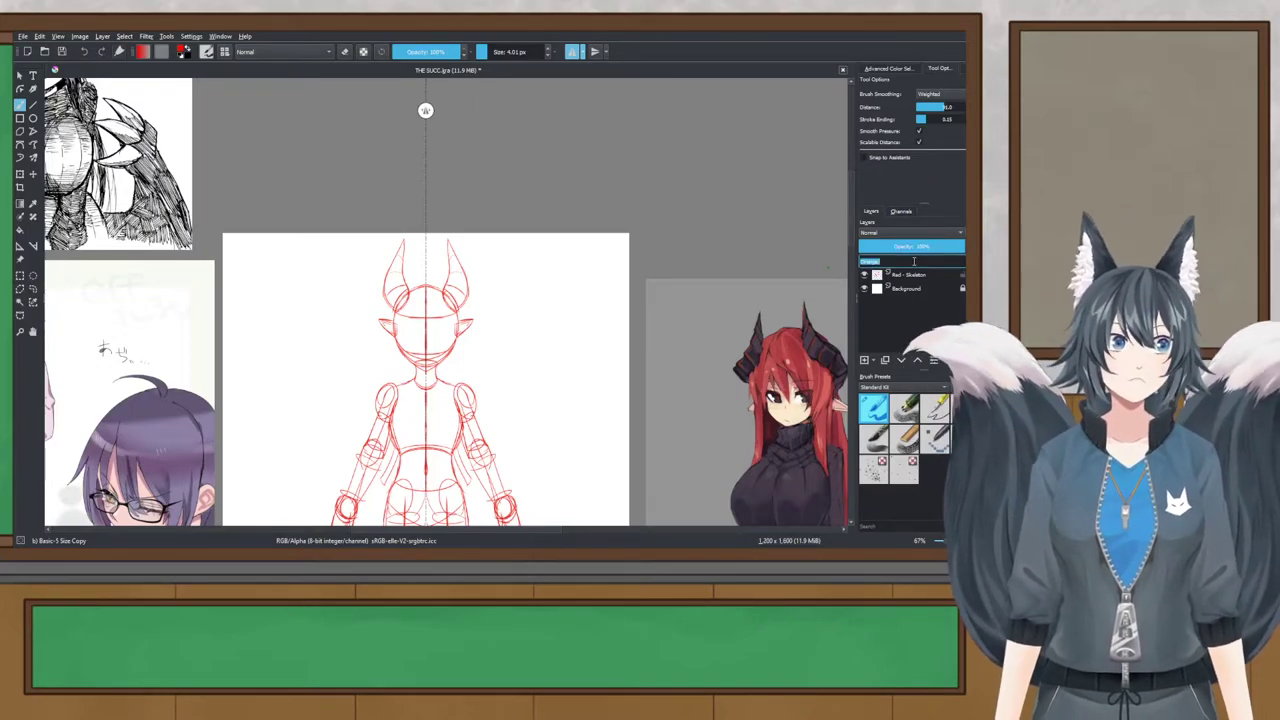
key("Return")
Step: Make the Red - Skeleton layer active again and save the drawing
left_click(922, 275)
key("ctrl+s")
scroll(415, 296, "up", 3)
left_click_drag(415, 294, 394, 264)
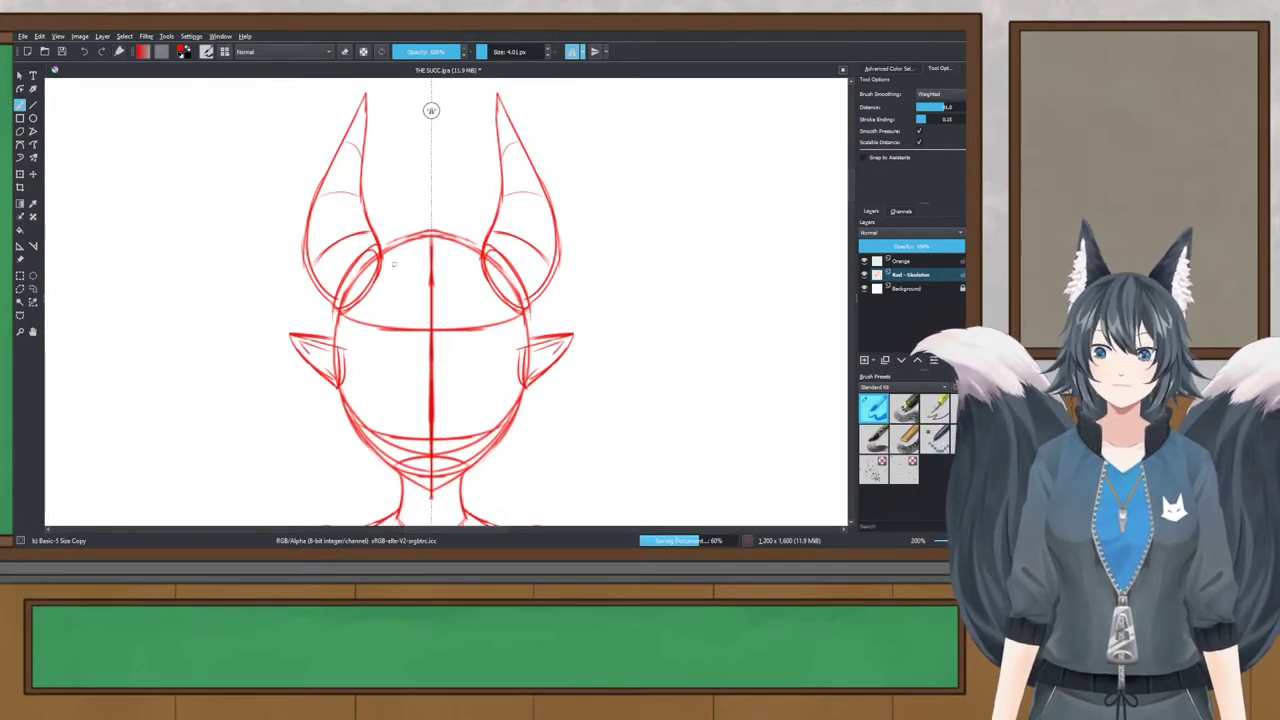
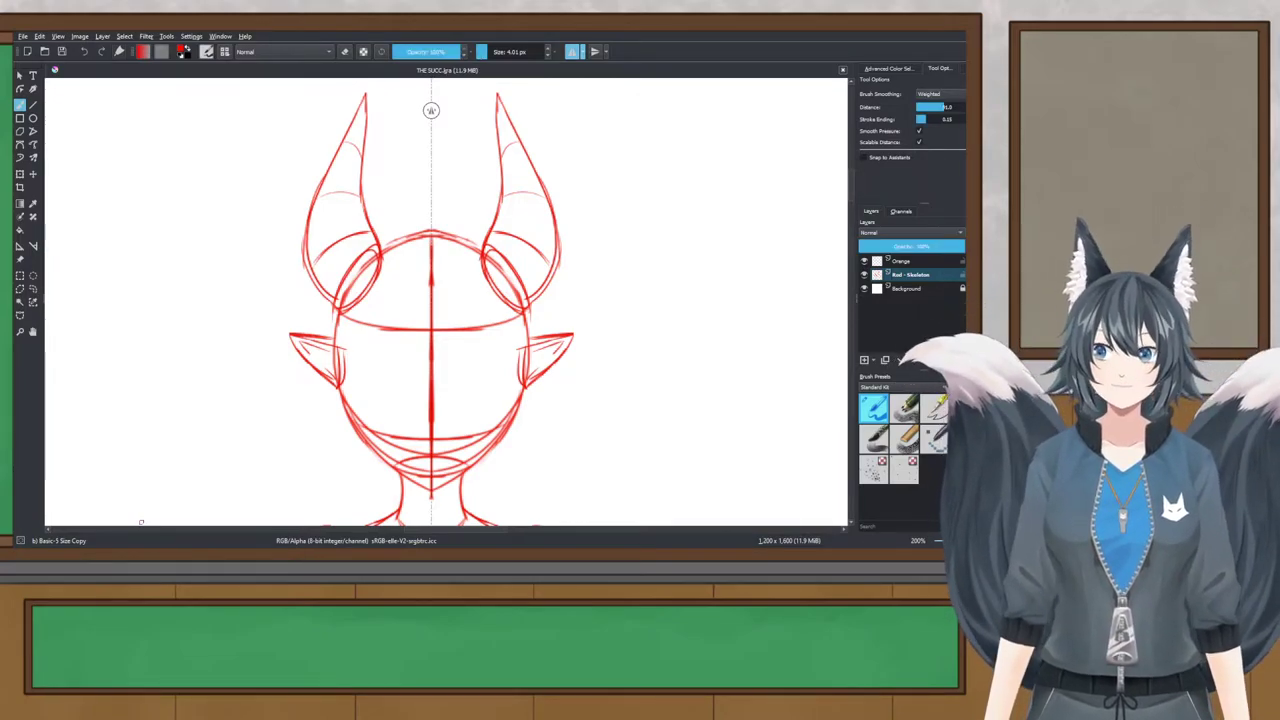
Step: Reinforce the inner edges of the mirrored horns down to the ovals and save the drawing
left_click_drag(399, 199, 375, 204)
scroll(375, 204, "up", 1)
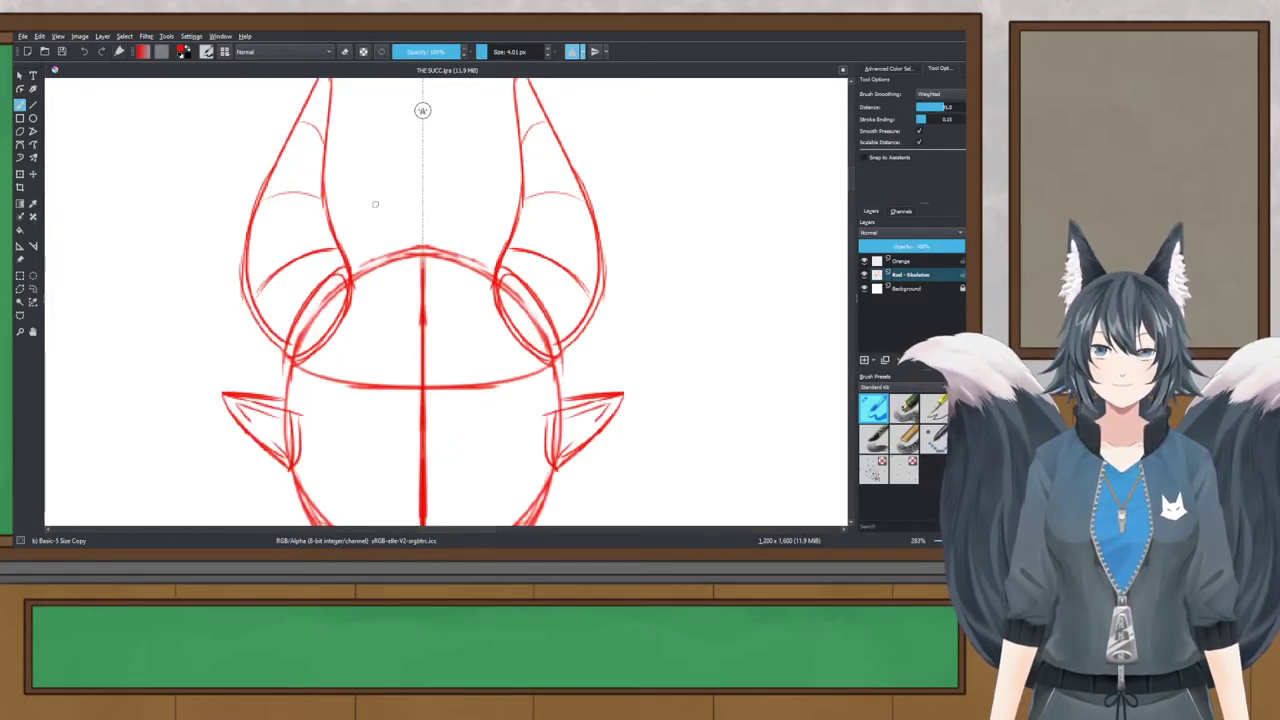
mouse_move(336, 148)
left_mouse_down()
mouse_move(286, 276)
mouse_move(318, 357)
left_mouse_up()
mouse_move(340, 124)
left_mouse_down()
mouse_move(331, 178)
mouse_move(356, 300)
left_mouse_up()
scroll(357, 247, "down", 3)
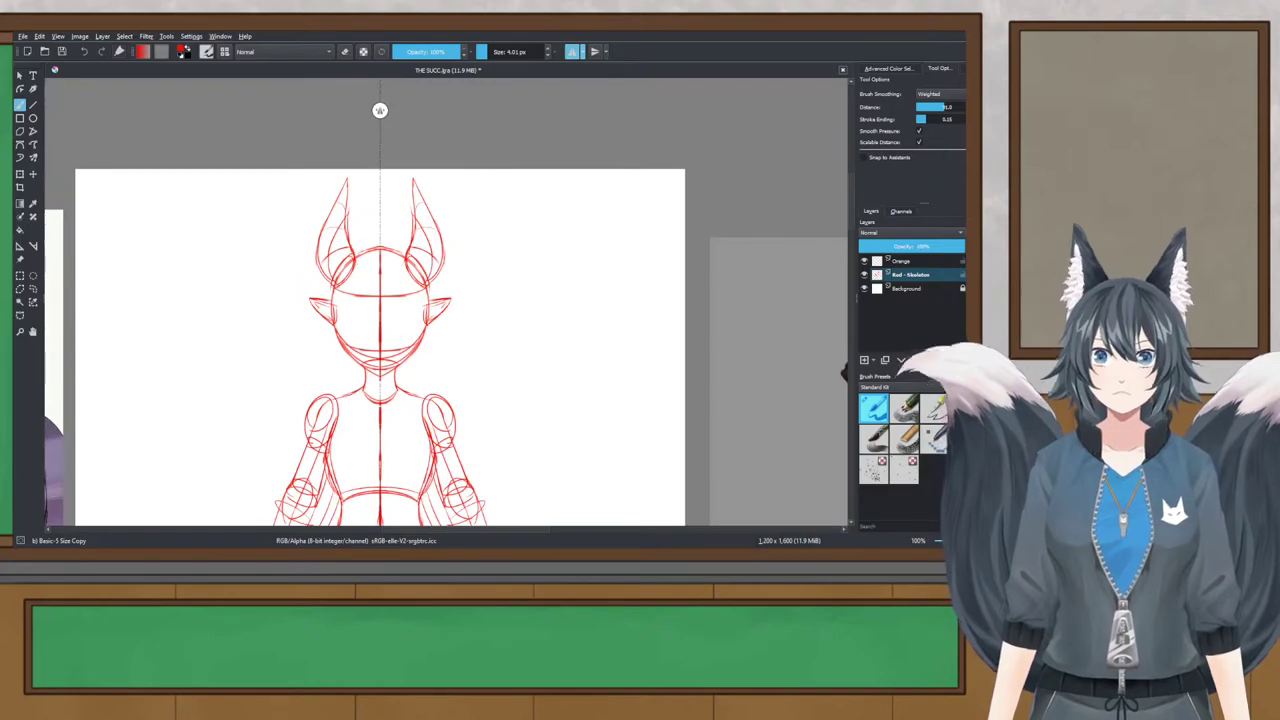
key("ctrl+s")
Step: Examine the finished horn shapes on the head both up close and in proportion to the whole figure
left_click_drag(357, 247, 457, 212)
scroll(515, 251, "up", 2)
scroll(515, 251, "down", 2)
scroll(515, 251, "down", 1)
left_click_drag(515, 251, 598, 354)
left_click_drag(319, 173, 311, 240)
scroll(310, 241, "up", 6)
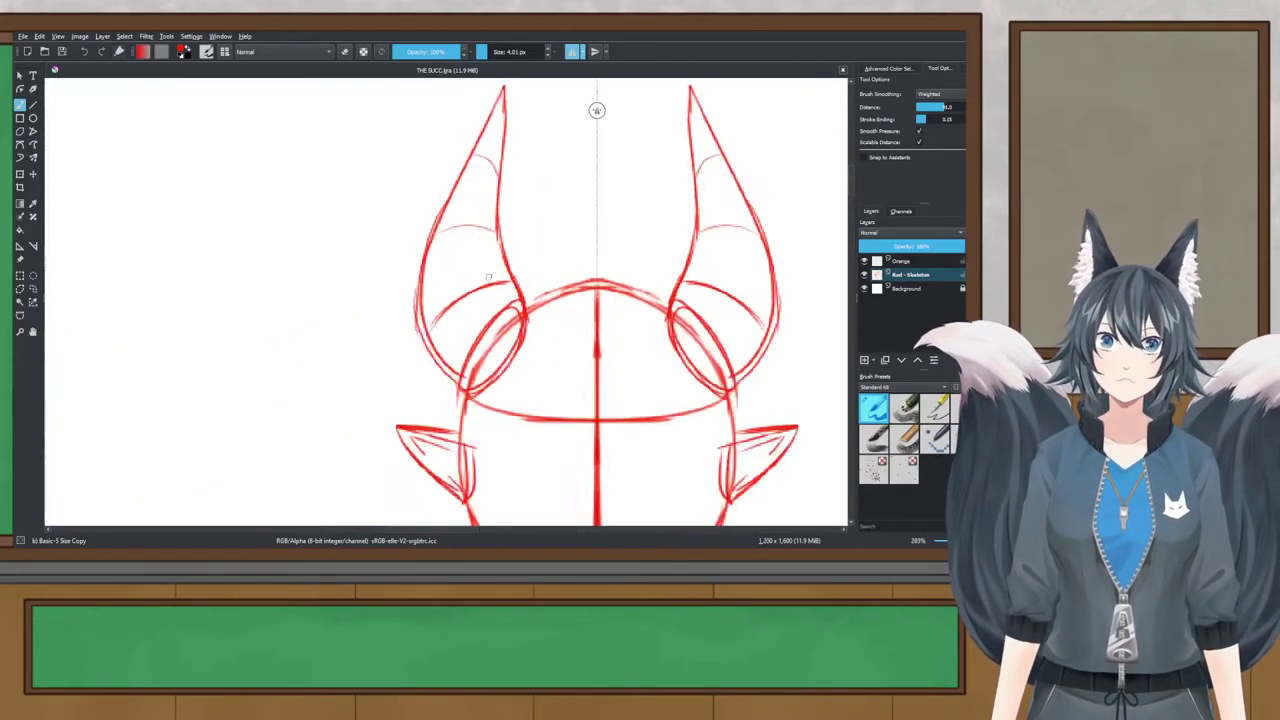
scroll(401, 268, "down", 3)
left_click_drag(366, 292, 358, 303)
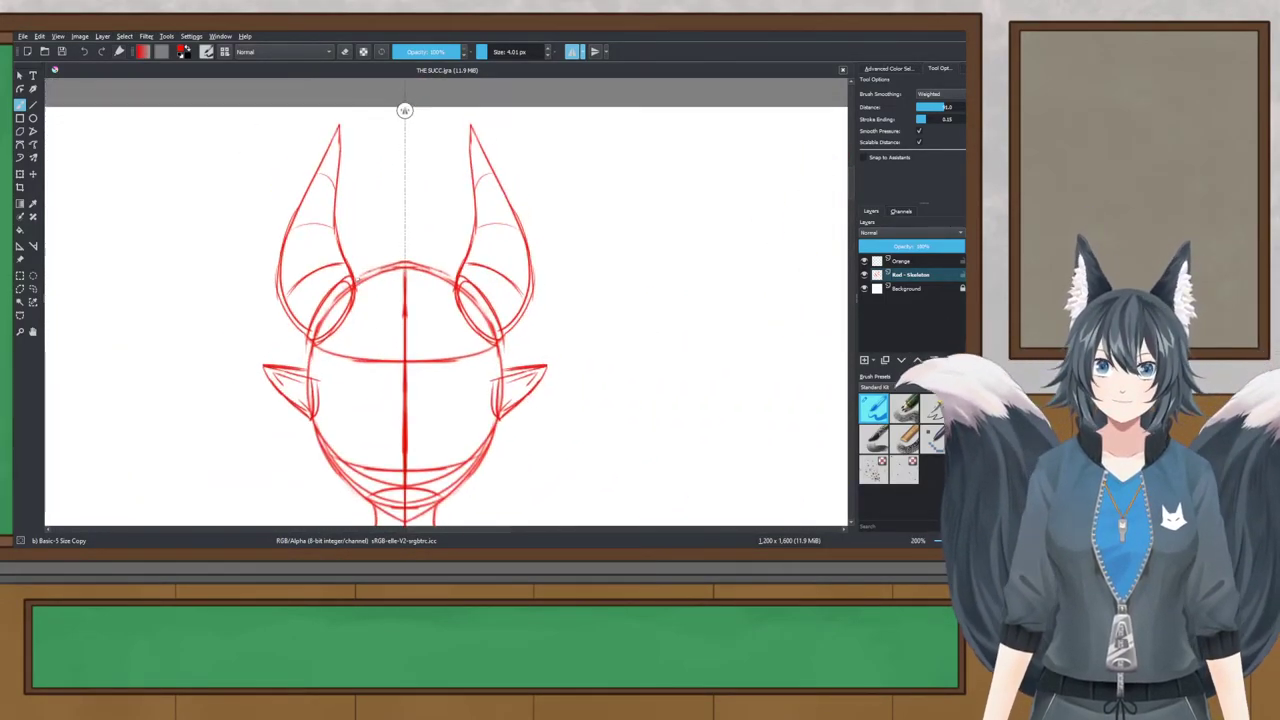
scroll(376, 251, "up", 1)
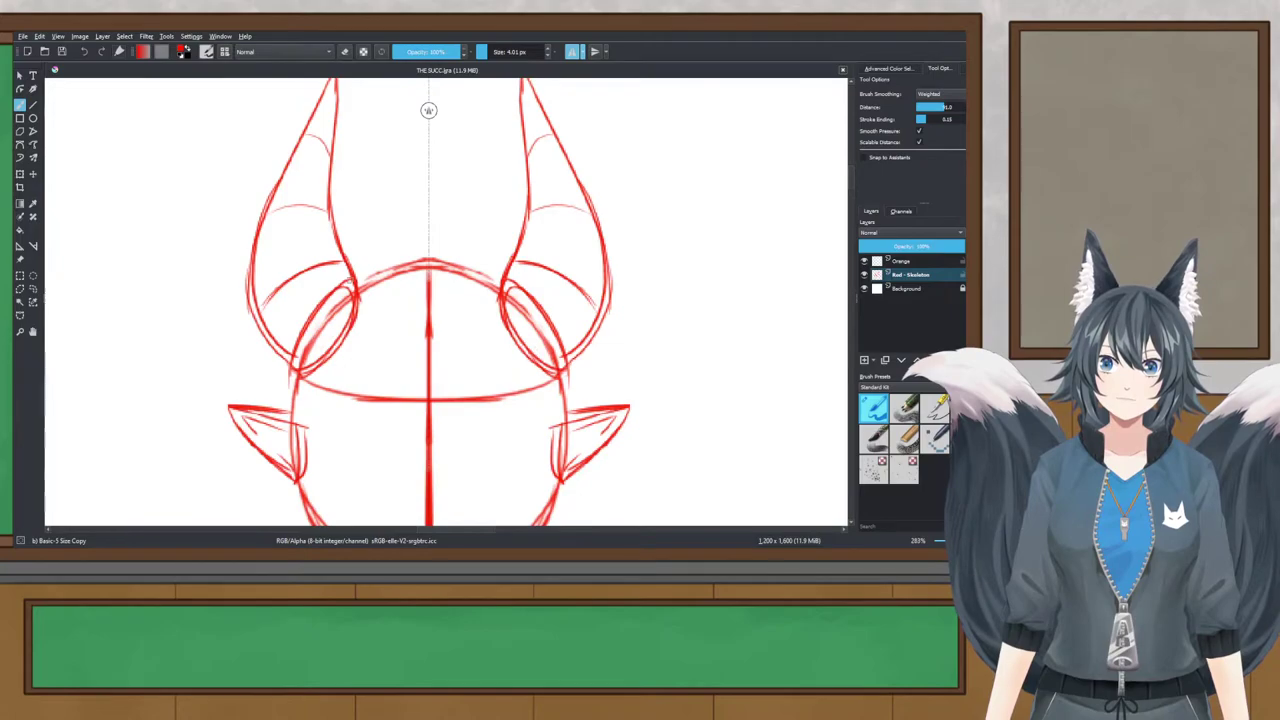
left_click_drag(271, 207, 293, 348)
key("ctrl+z")
mouse_move(261, 226)
left_mouse_down()
mouse_move(273, 335)
mouse_move(301, 363)
left_mouse_up()
key("ctrl+z")
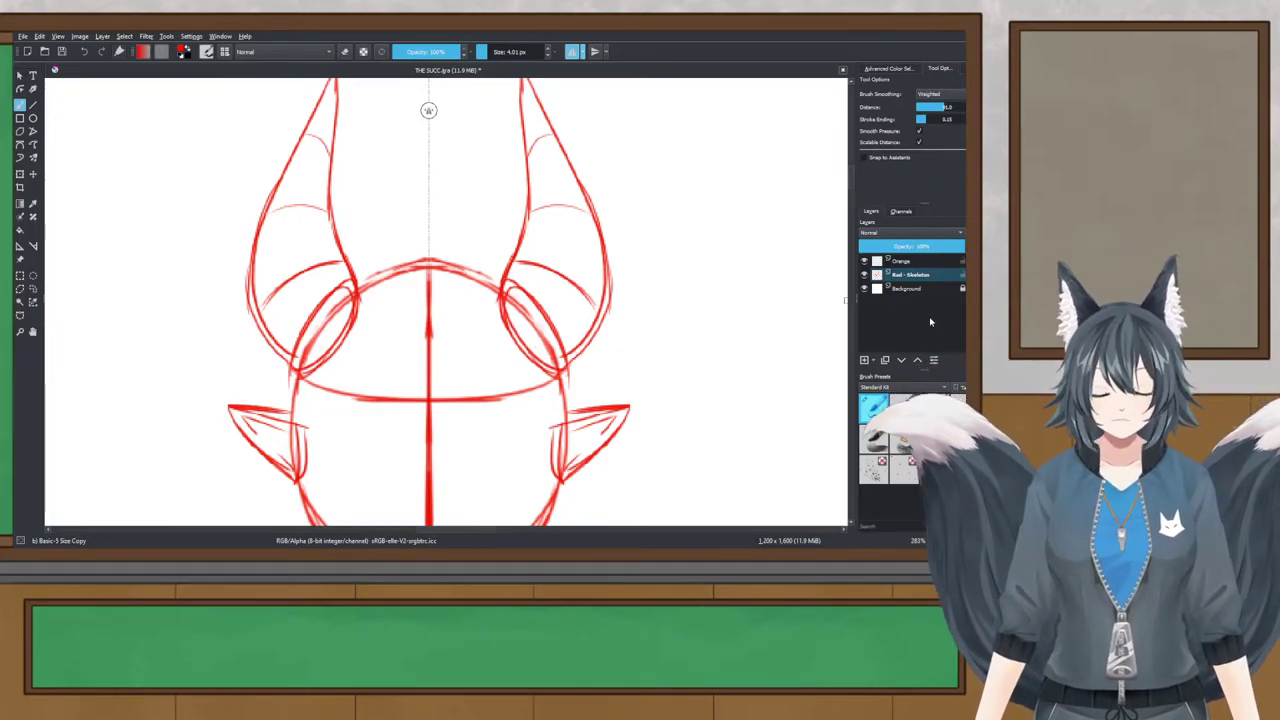
Step: Add a layer named Purple - Other Horns above the Red - Skeleton layer and choose a purple brush colour
double_click(932, 277)
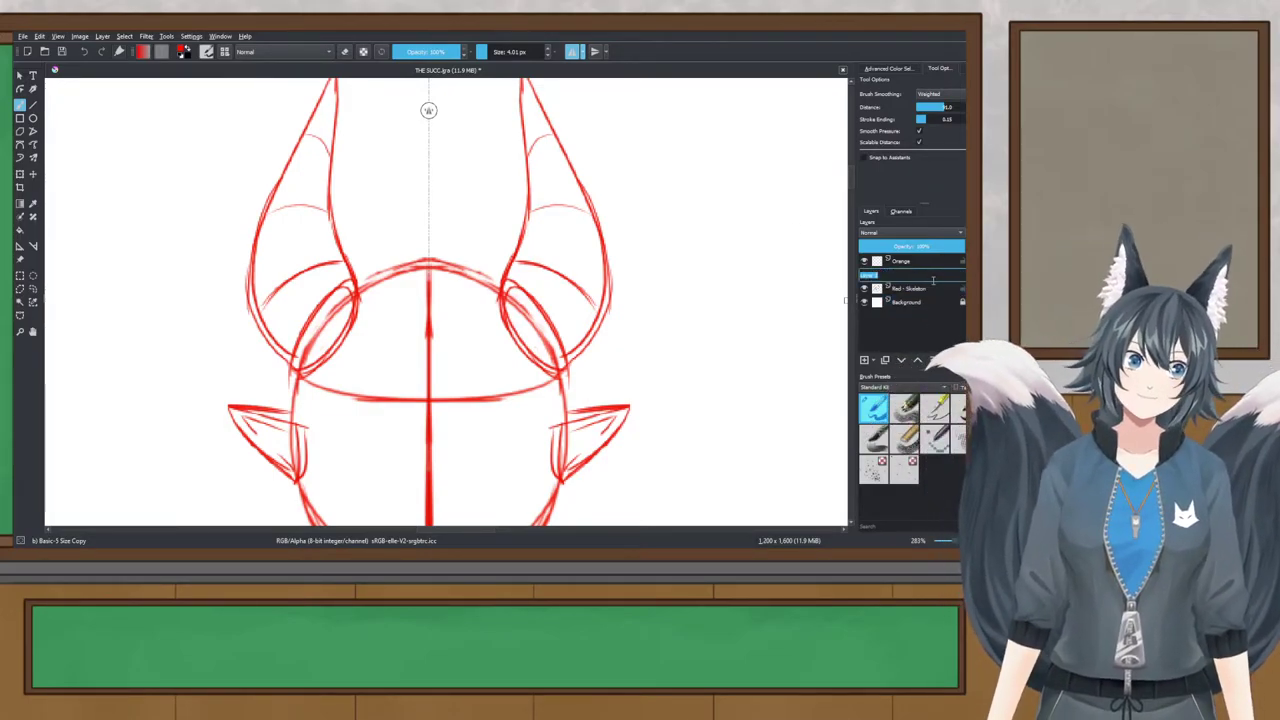
type("Purple - O")
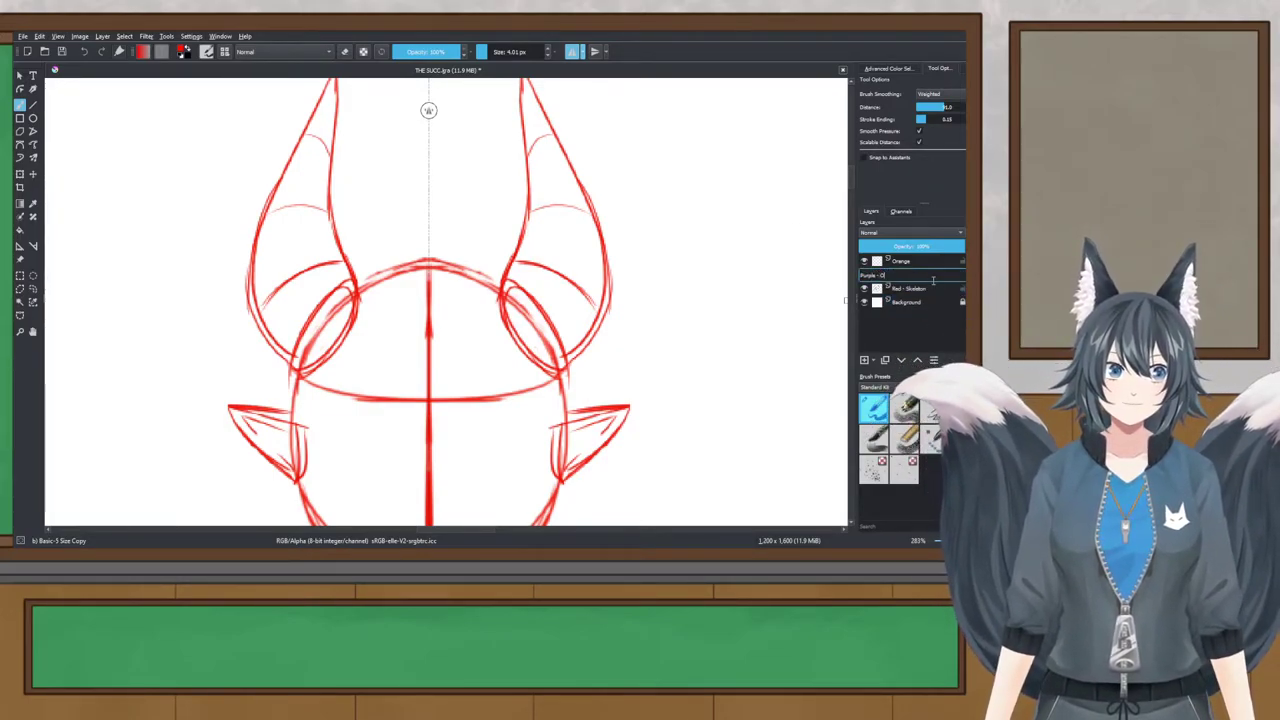
type("ther Horns")
key("Return")
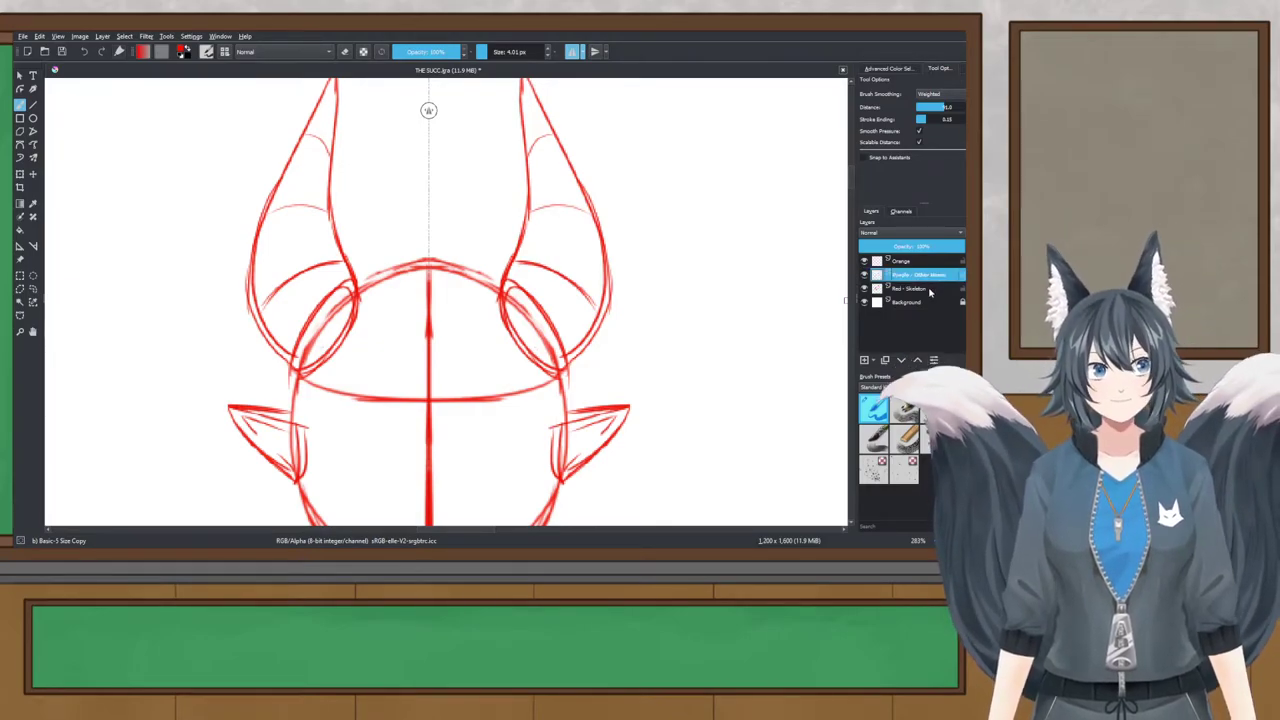
left_click(890, 69)
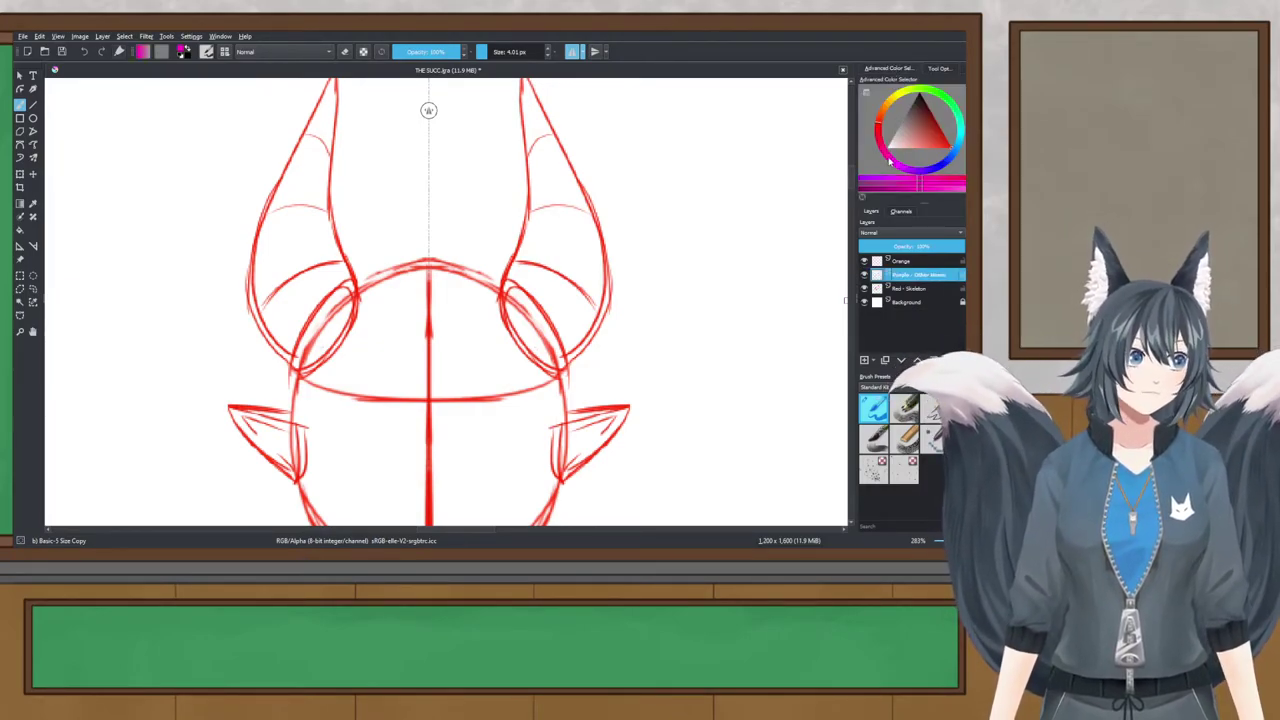
left_click(952, 130)
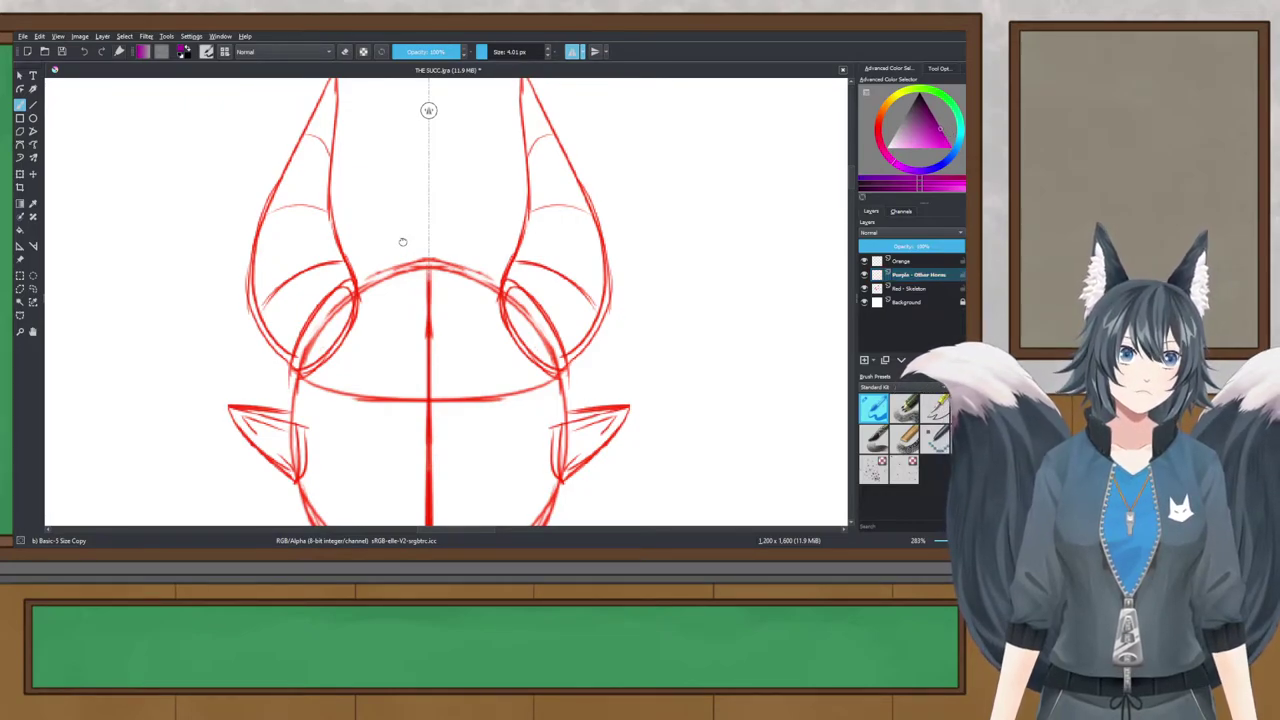
left_click_drag(402, 240, 376, 271)
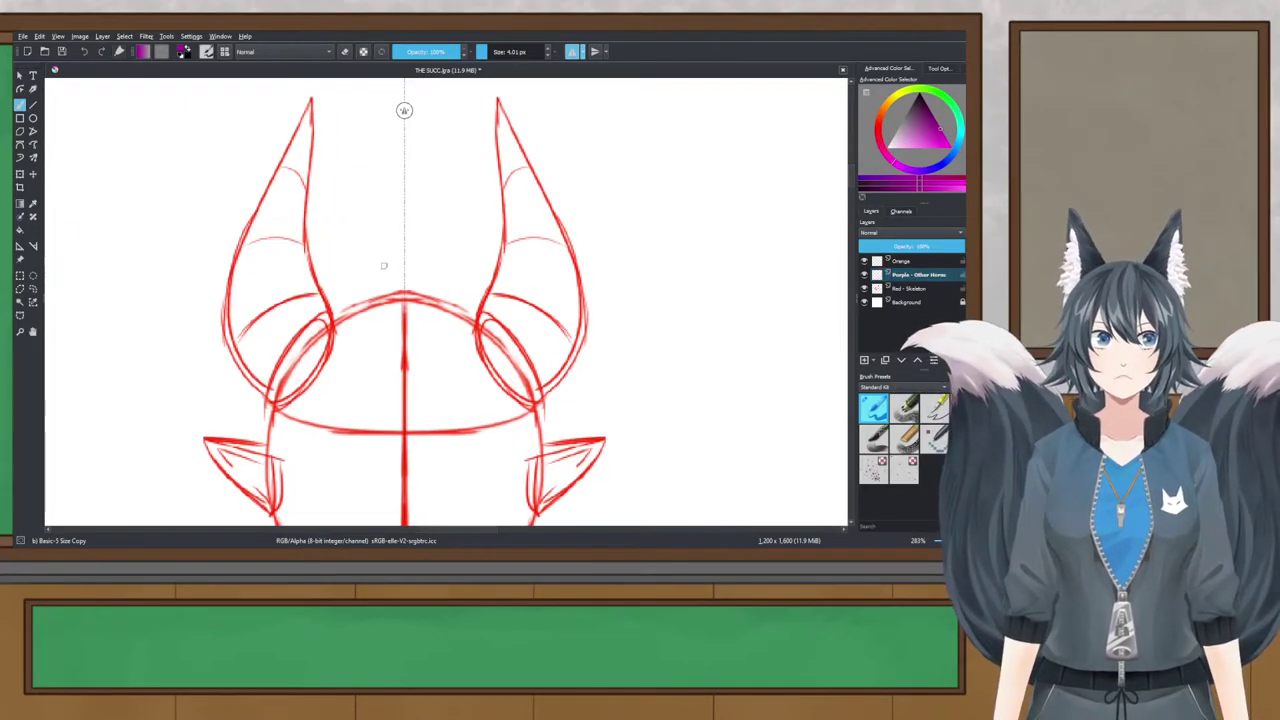
mouse_move(278, 160)
left_mouse_down()
mouse_move(269, 377)
mouse_move(294, 418)
left_mouse_up()
key("ctrl+z")
left_click_drag(240, 370, 271, 409)
key("ctrl+z")
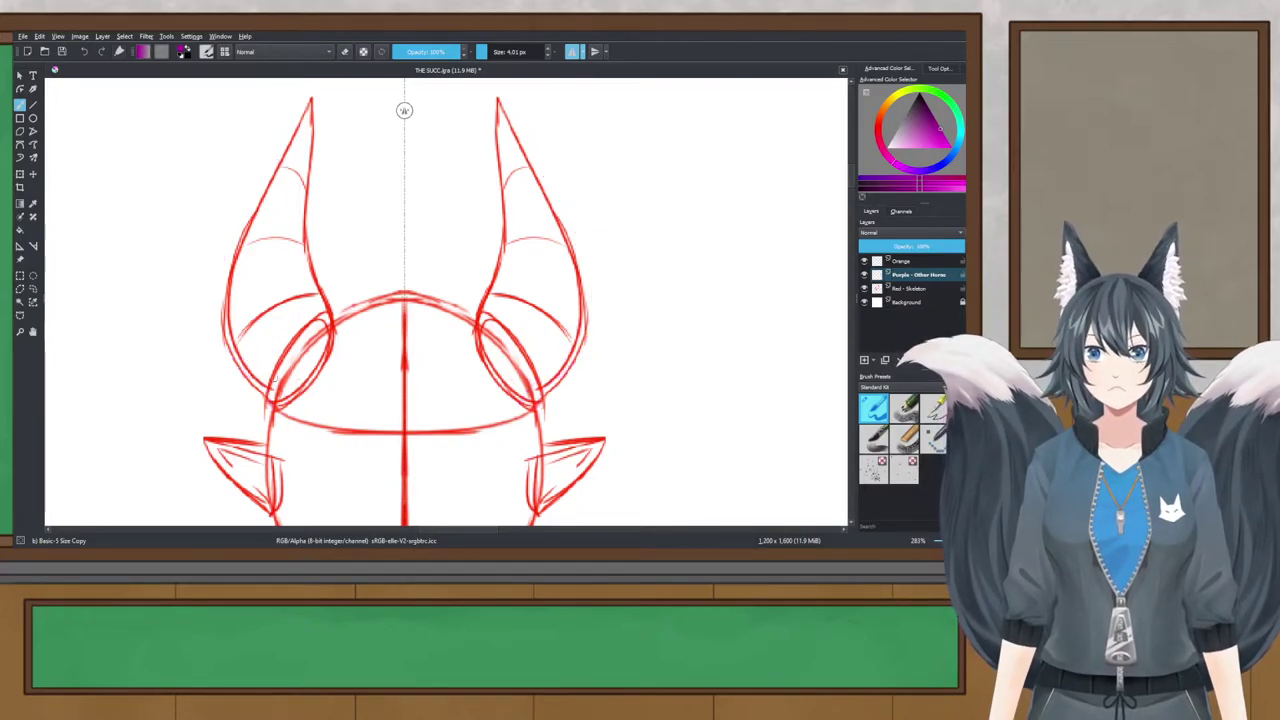
Step: Save the drawing and start a polygonal selection by tracing around the left horn and its base oval
key("ctrl+s")
left_click(303, 92)
left_click(232, 192)
left_click(197, 303)
left_click(205, 365)
scroll(248, 411, "up", 2)
left_click(283, 407)
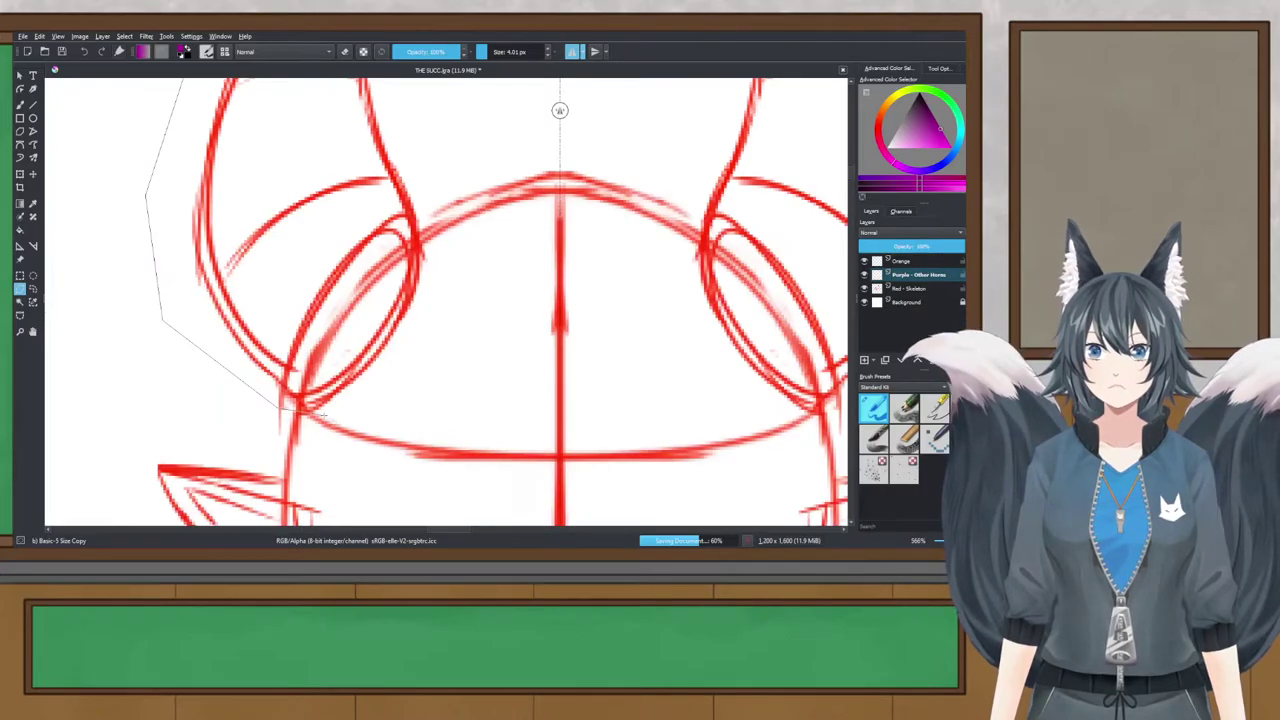
left_click(453, 345)
left_click(423, 251)
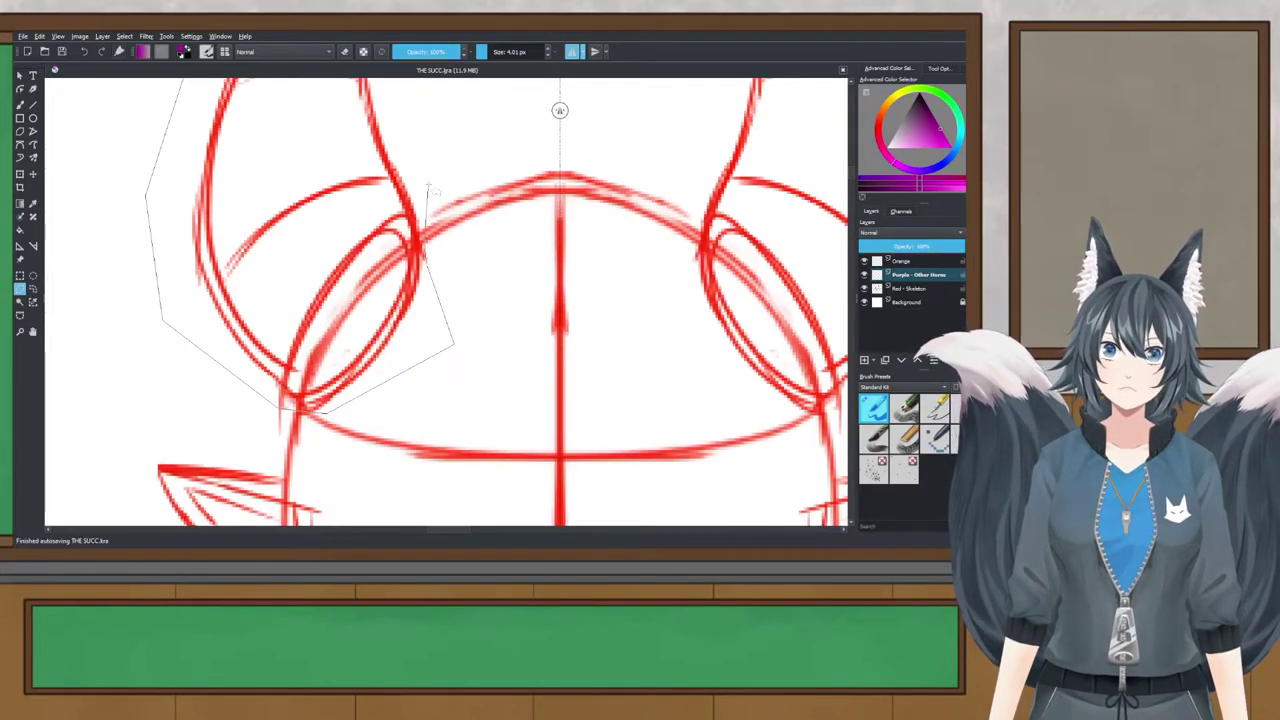
left_click(427, 187)
Step: Continue the polygonal selection over the top of the head and around the right horn, and close it
scroll(425, 189, "down", 1)
left_click_drag(561, 134, 527, 191)
left_click(527, 191)
left_click_drag(586, 246, 485, 184)
left_click(485, 184)
left_click(483, 218)
left_click(468, 254)
left_click(504, 324)
left_click(547, 342)
left_click(622, 341)
scroll(652, 288, "down", 3)
left_click_drag(688, 240, 591, 302)
left_click(617, 264)
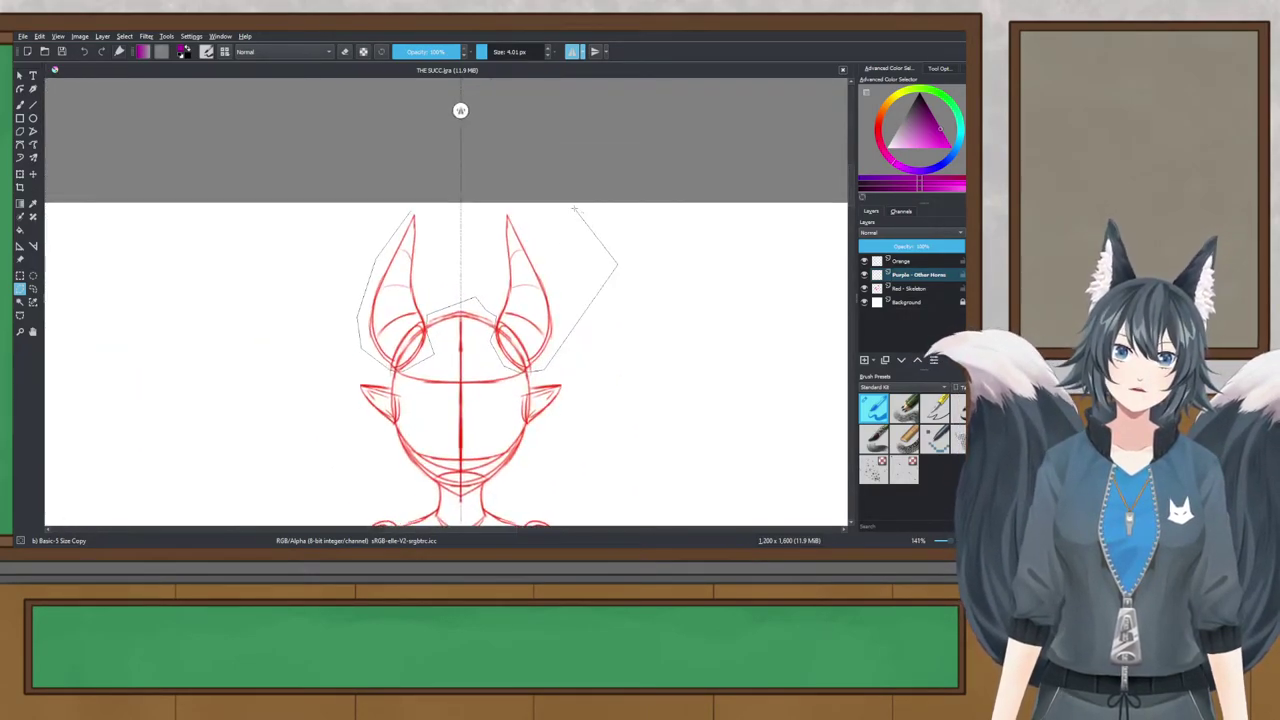
left_click(575, 209)
key("Return")
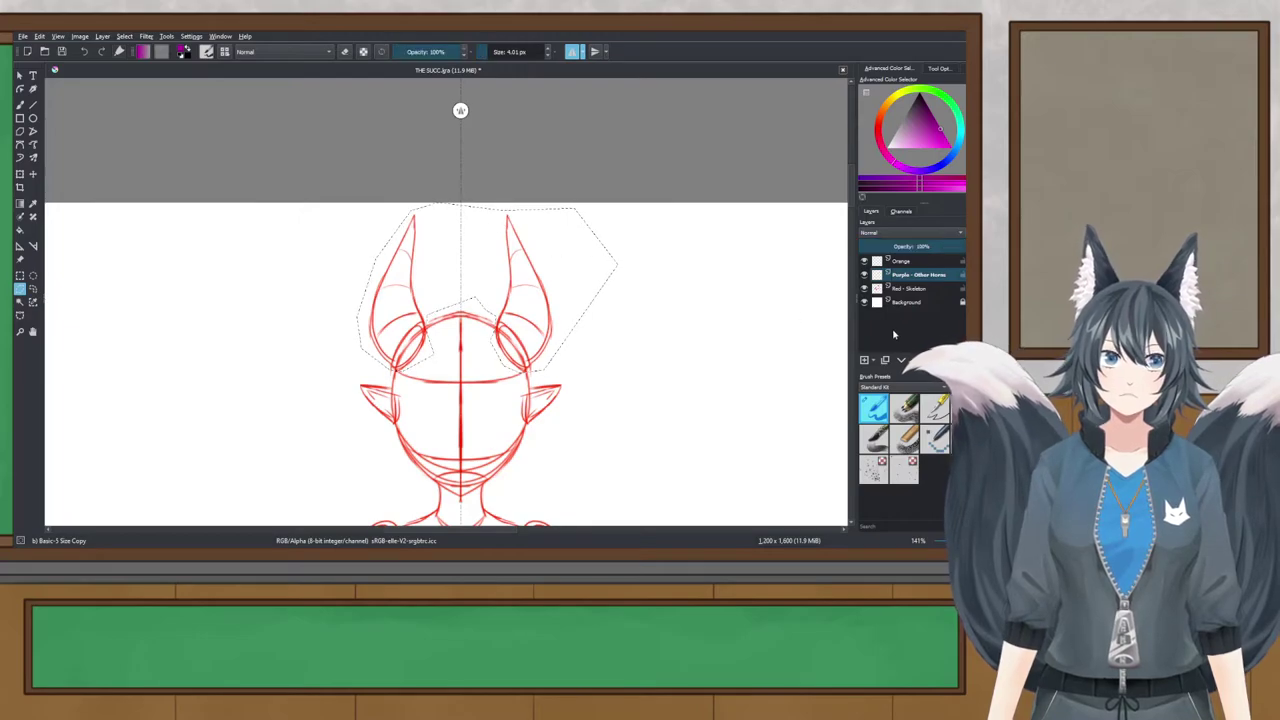
Step: Copy the selected horns from the Red - Skeleton layer onto a new layer and name it Red - Horns
left_click(908, 290)
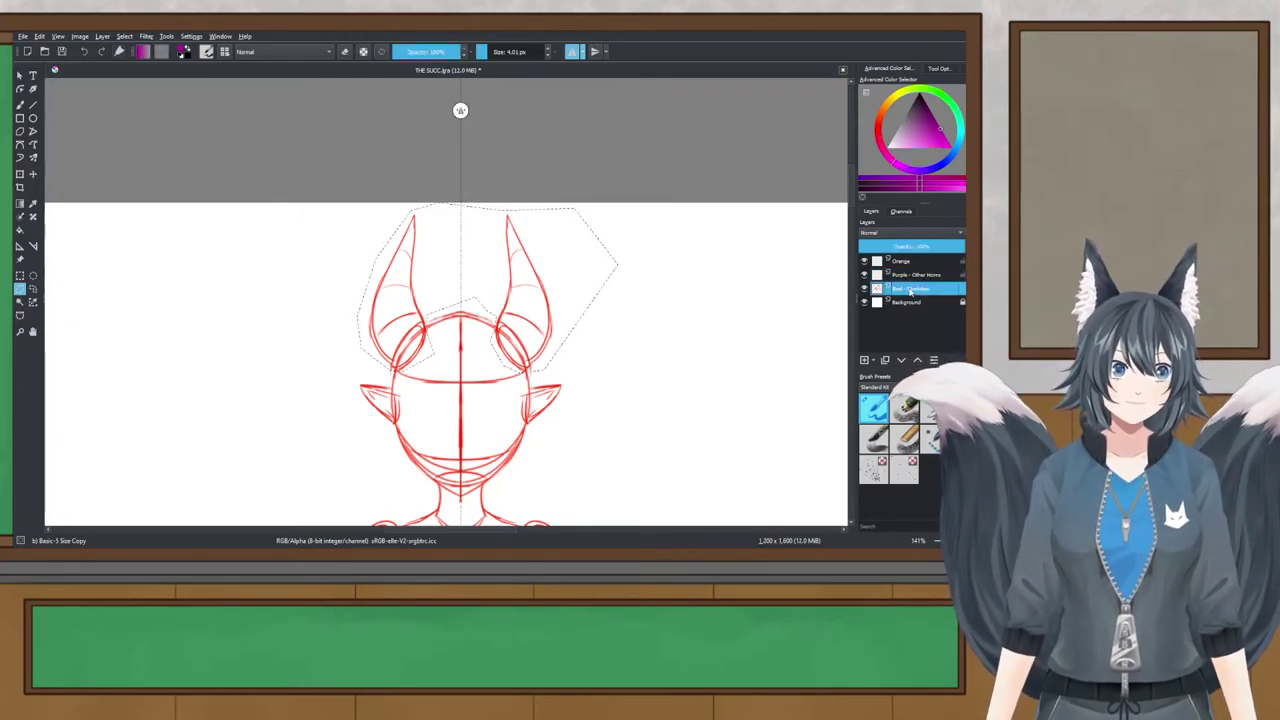
key("ctrl+c")
key("ctrl+v")
double_click(916, 291)
type("Red -")
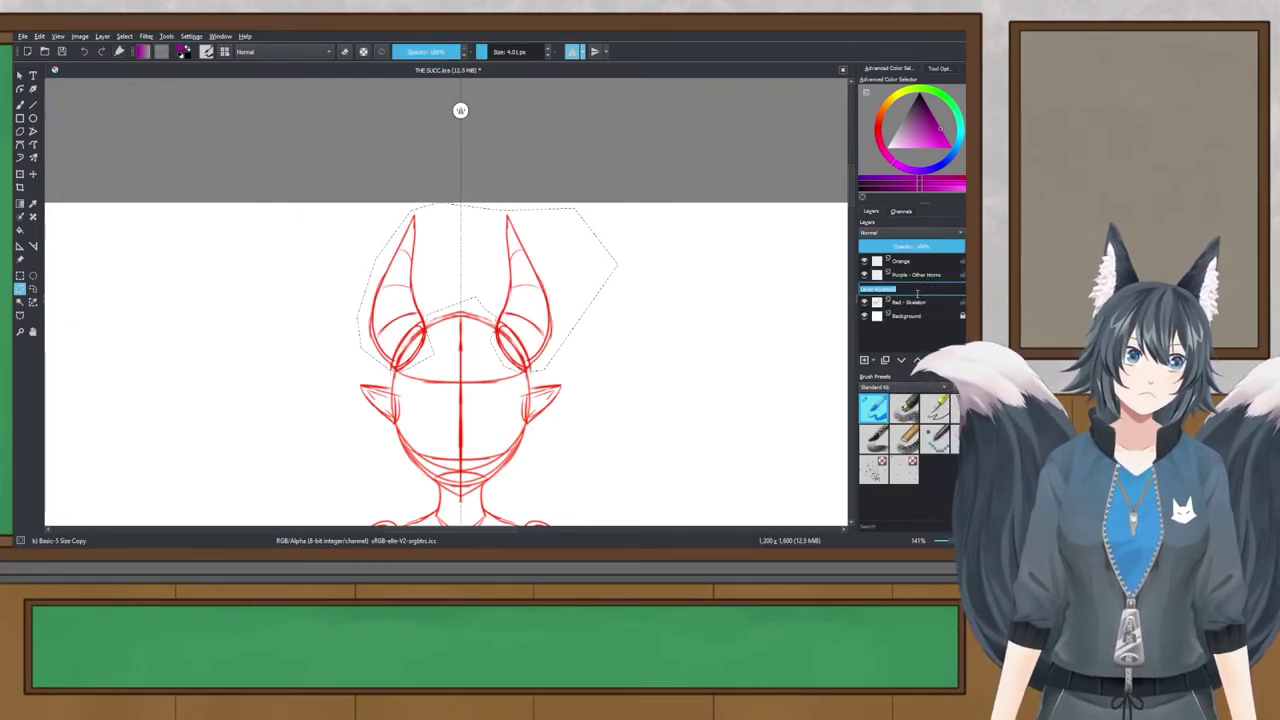
type(" Horns")
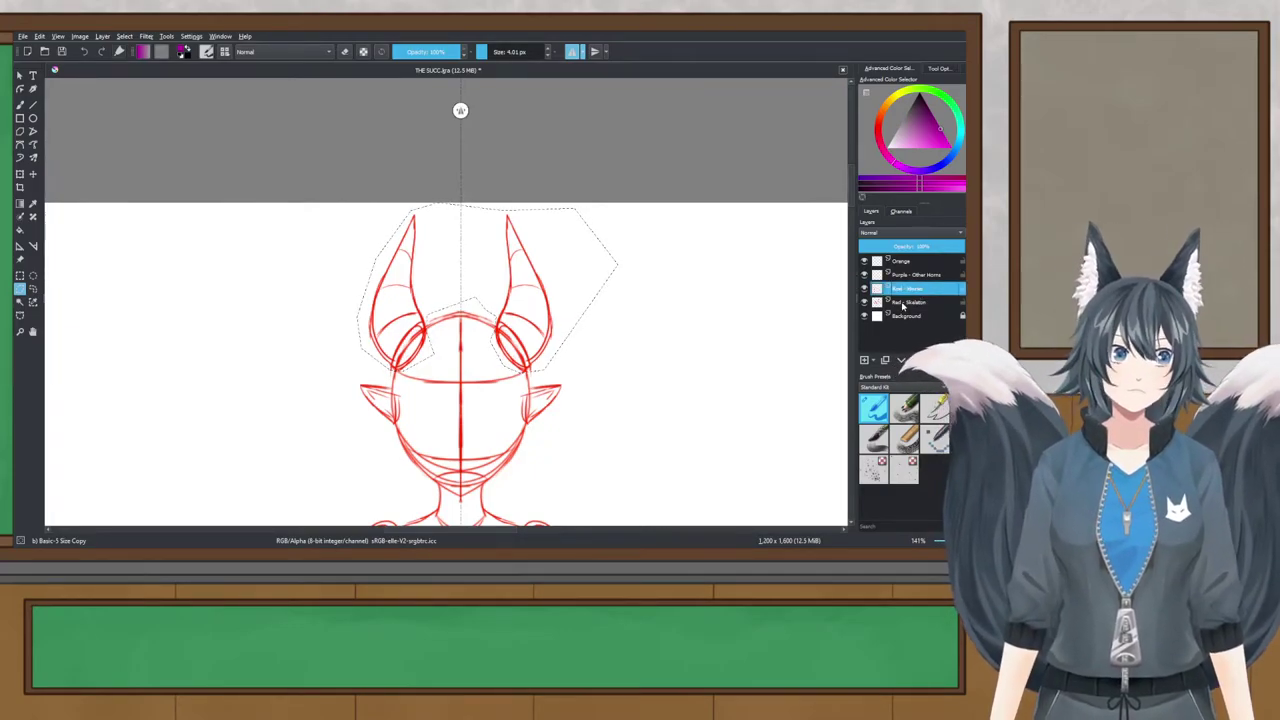
Step: Try to clear the selected horns from the Red - Skeleton layer, and hide the Red - Horns layer
left_click(908, 304)
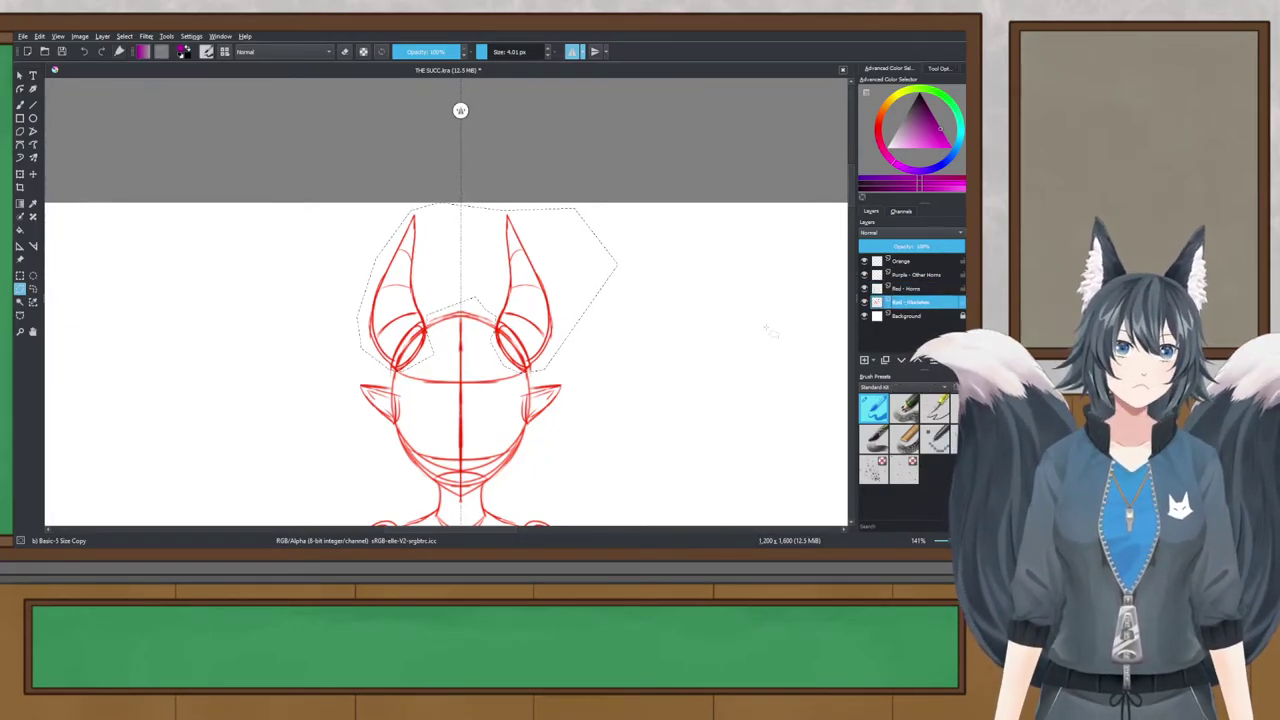
scroll(462, 360, "up", 2)
left_click_drag(461, 345, 425, 372)
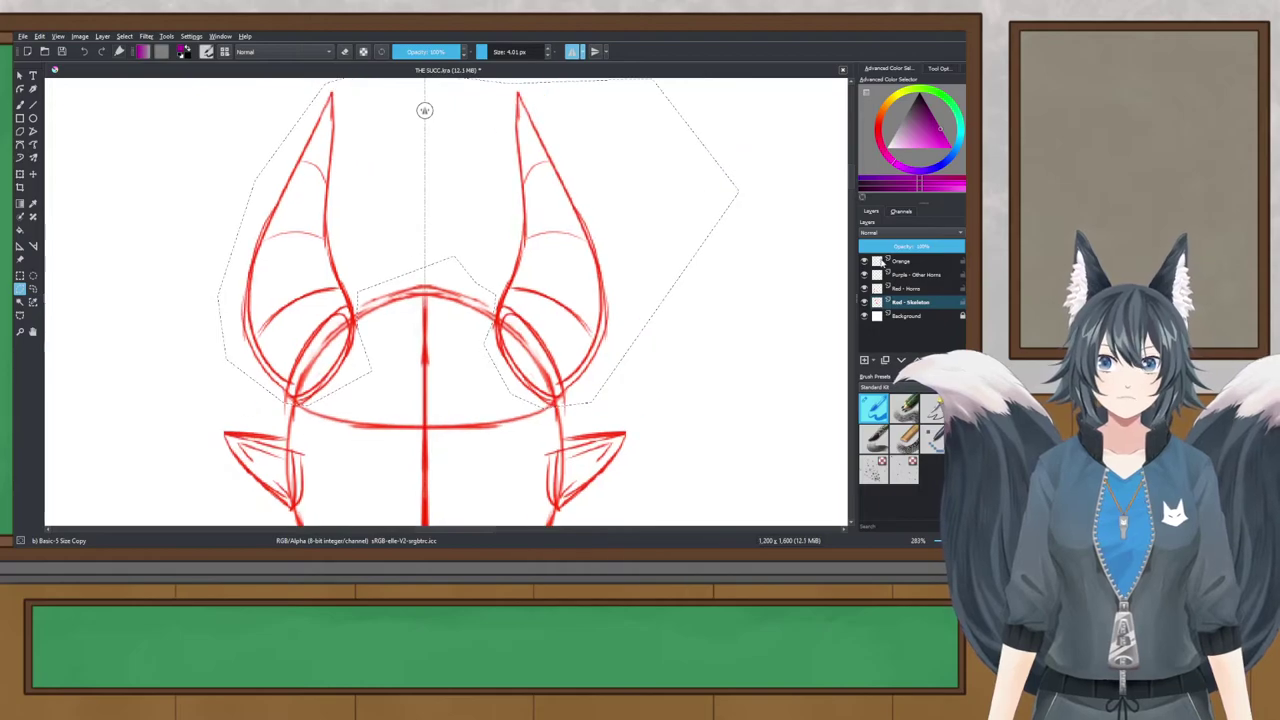
key("Delete")
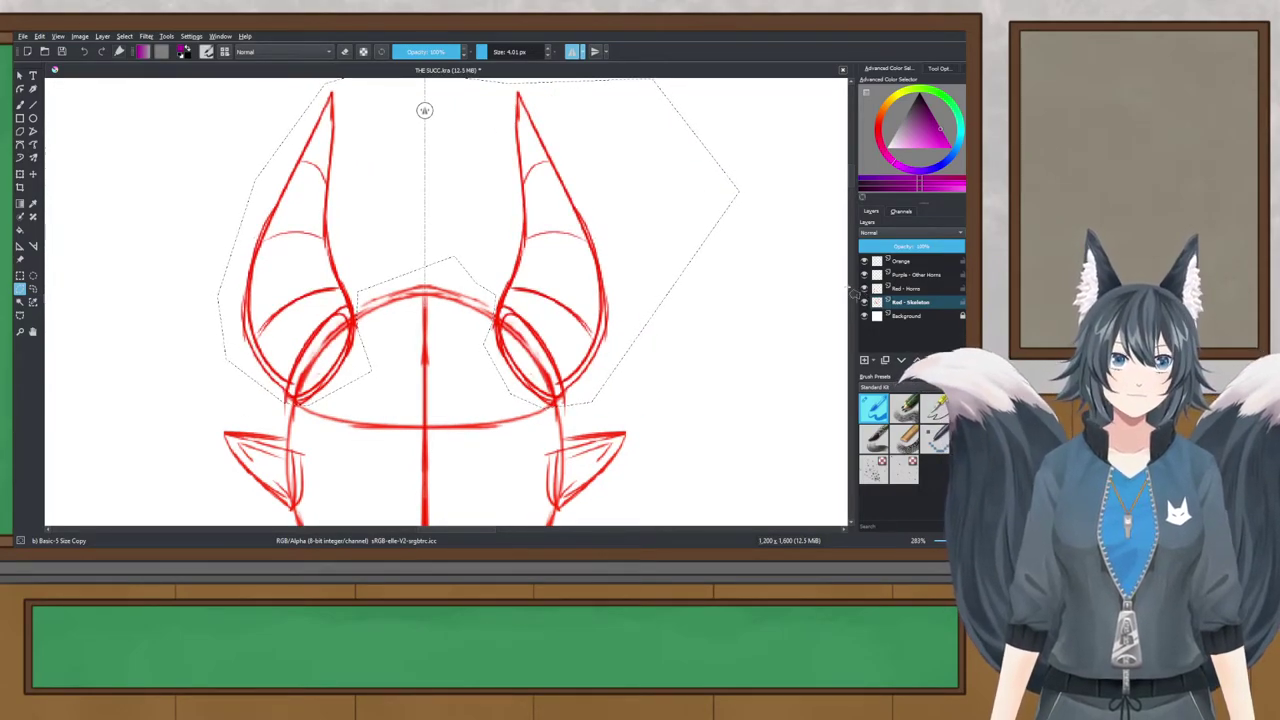
left_click(864, 288)
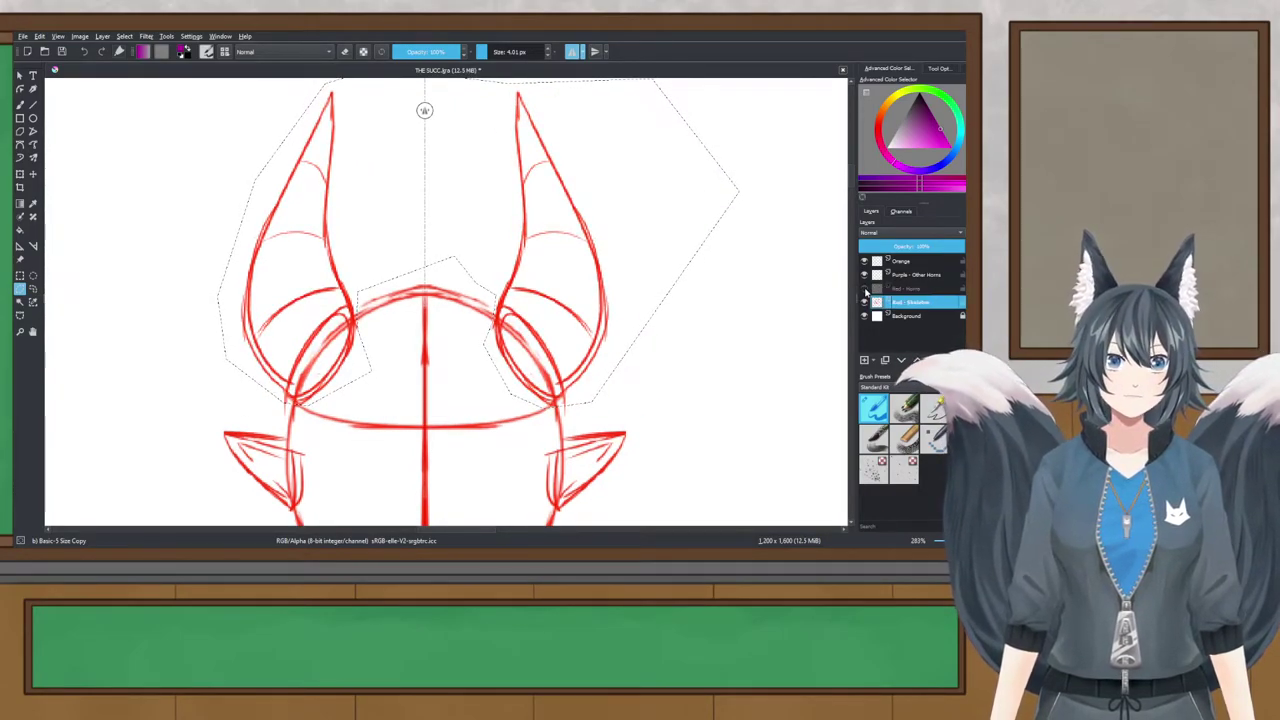
Step: Drop the polygonal selection and remove the upper part of both horns from the Red - Skeleton layer with a rectangular selection
left_click(19, 275)
scroll(382, 281, "down", 1)
left_click(361, 247)
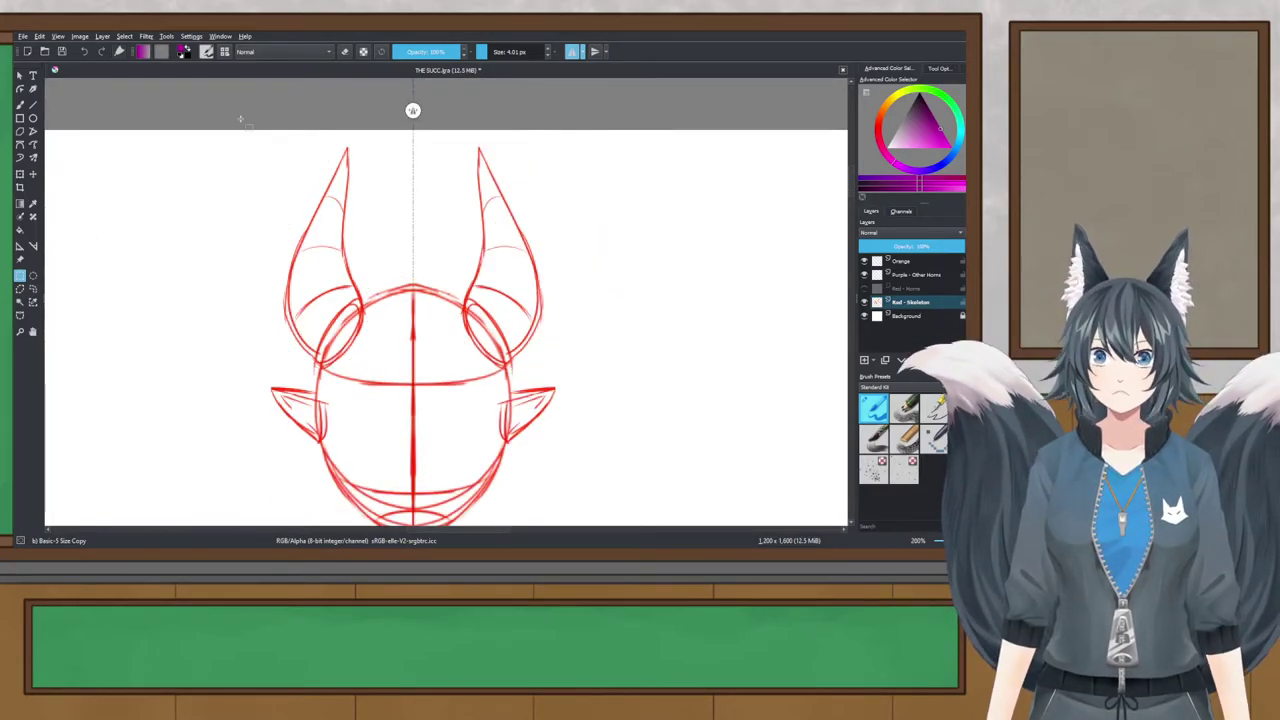
key("plus")
key("plus")
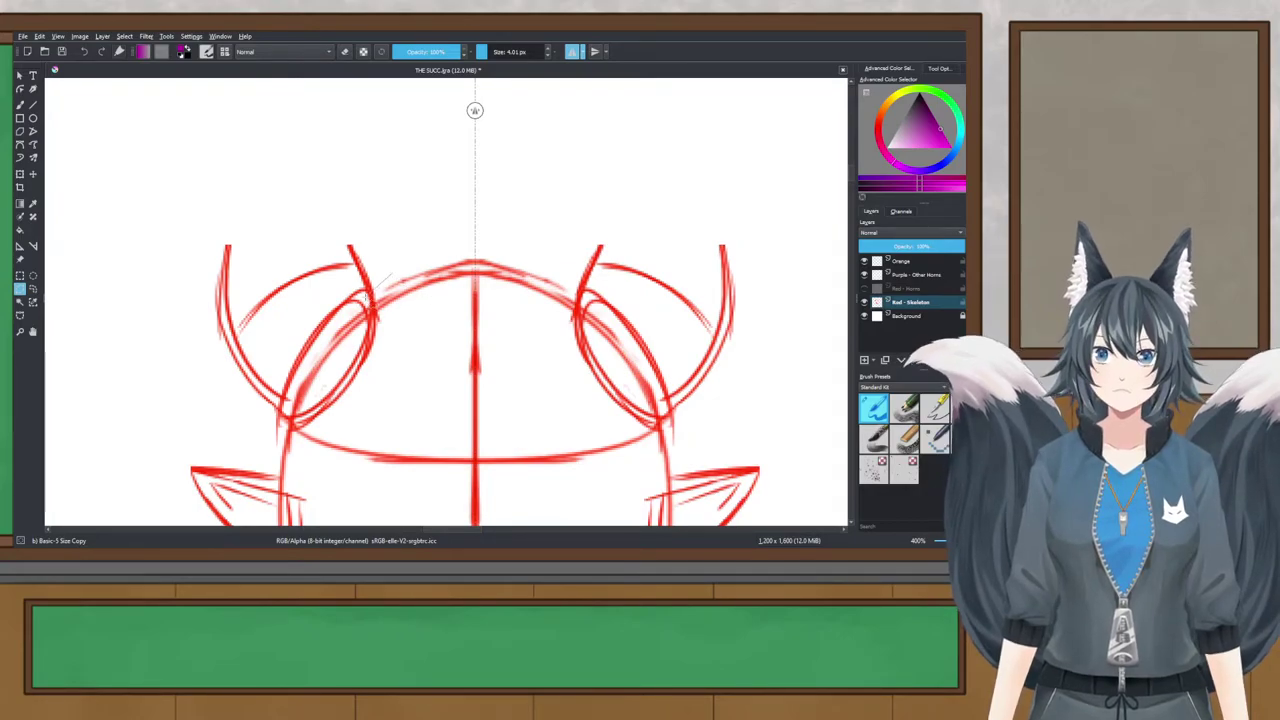
Step: Remove the left horn's remaining lines outside its base oval from the Red - Skeleton layer using polygonal selections, and save the drawing
mouse_move(390, 277)
left_mouse_down()
mouse_move(242, 435)
mouse_move(176, 326)
mouse_move(198, 204)
mouse_move(250, 220)
left_mouse_up()
key("Delete")
mouse_move(403, 203)
left_mouse_down()
mouse_move(322, 268)
mouse_move(376, 271)
mouse_move(430, 238)
left_mouse_up()
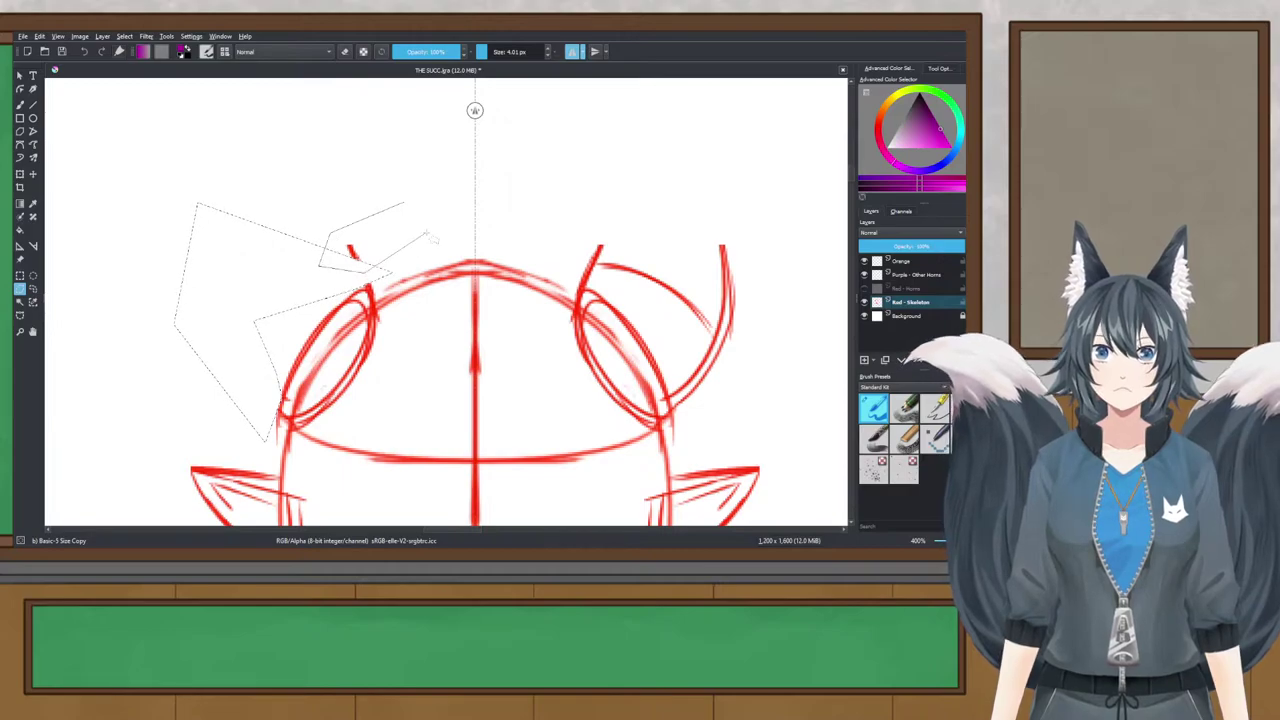
scroll(428, 236, "up", 1)
left_click(298, 108)
mouse_move(236, 228)
left_mouse_down()
mouse_move(245, 252)
mouse_move(342, 258)
left_mouse_up()
mouse_move(378, 340)
left_mouse_down()
mouse_move(388, 470)
mouse_move(527, 393)
mouse_move(583, 143)
mouse_move(497, 127)
mouse_move(588, 202)
left_mouse_up()
key("Delete")
scroll(575, 144, "down", 3)
key("ctrl+s")
scroll(582, 176, "up", 1)
scroll(557, 203, "up", 2)
key("ctrl+z")
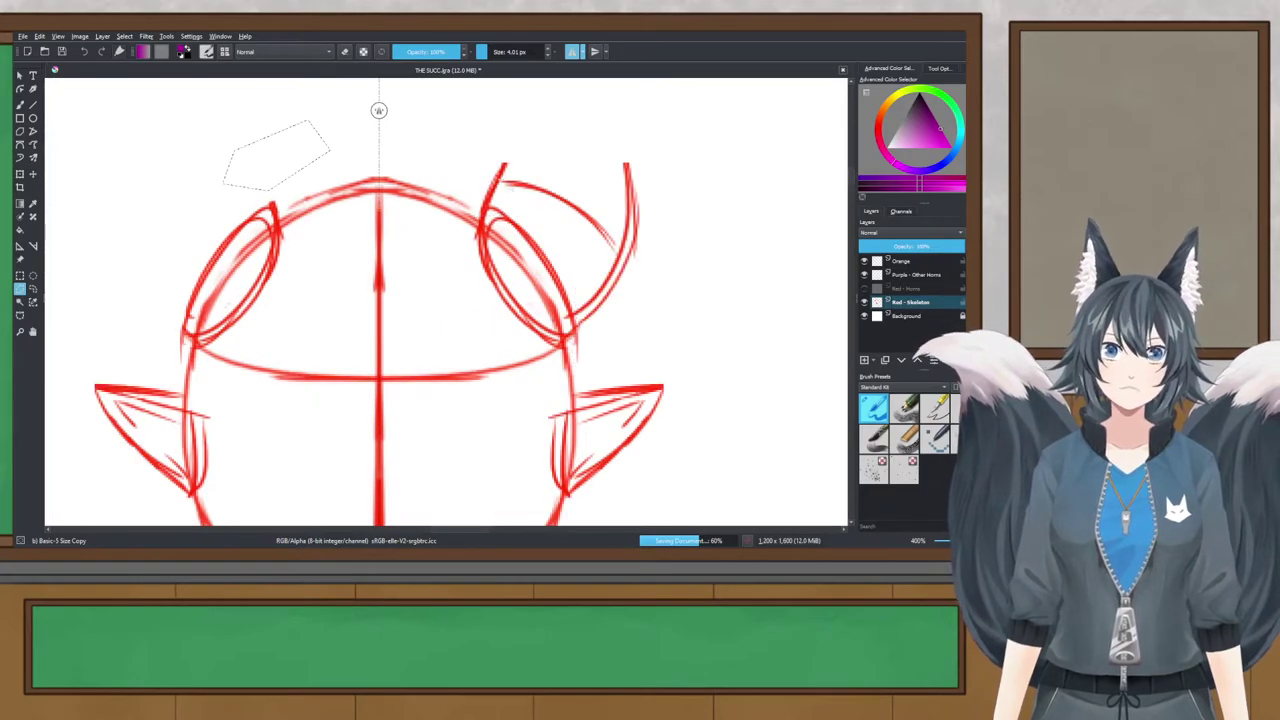
Step: Remove the right horn's remaining lines outside its base oval with a polygonal selection, and clear the selection
left_click(526, 206)
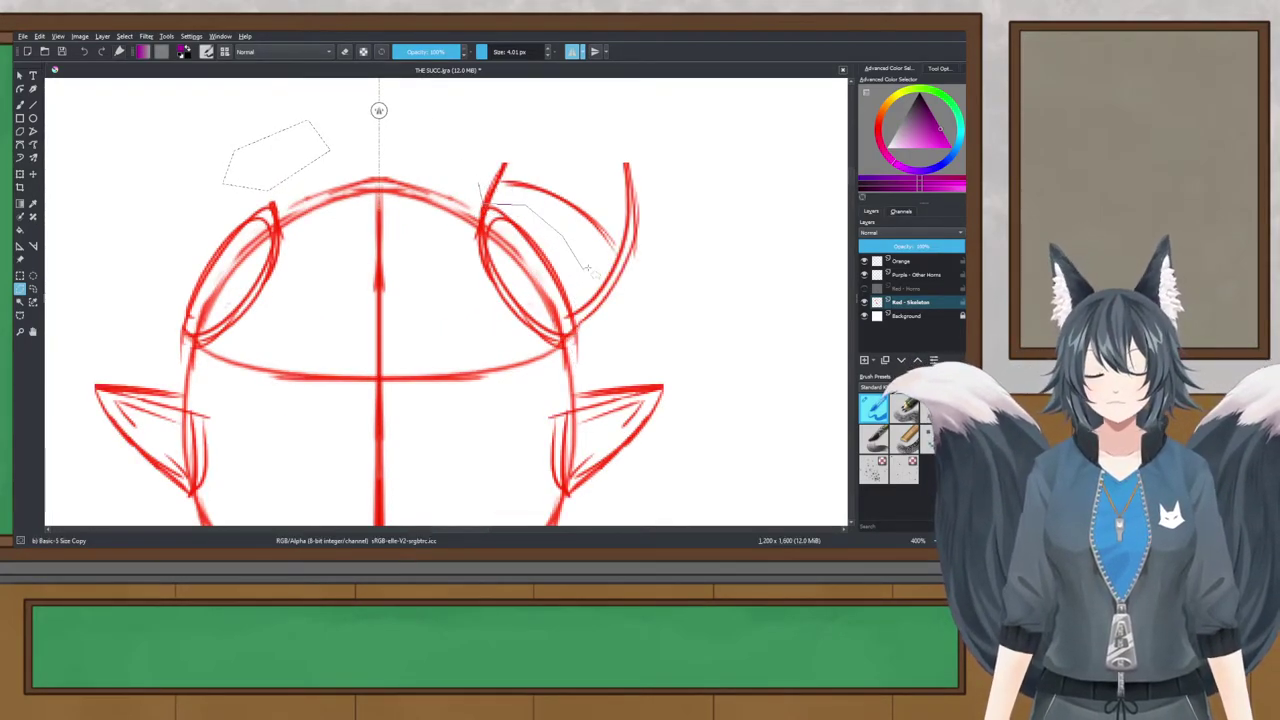
left_click(583, 269)
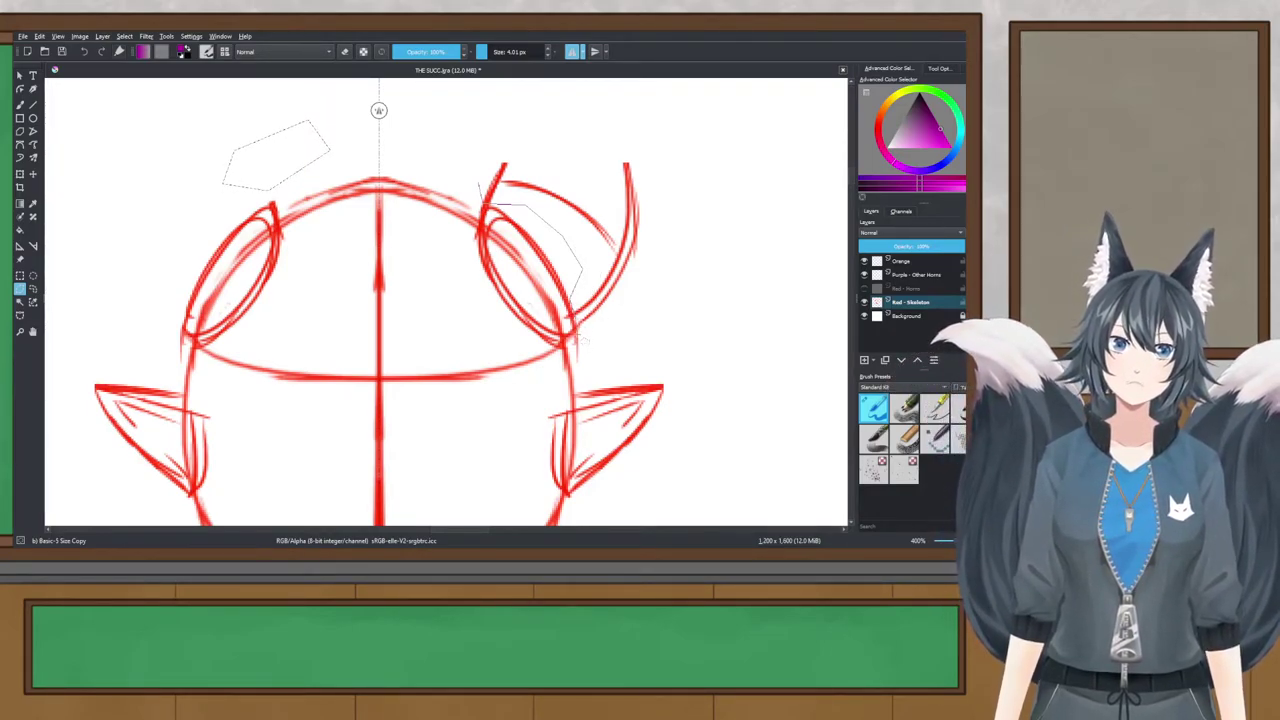
mouse_move(612, 366)
left_mouse_down()
mouse_move(708, 197)
mouse_move(708, 148)
mouse_move(462, 133)
left_mouse_up()
scroll(622, 205, "down", 1)
left_click_drag(622, 205, 518, 214)
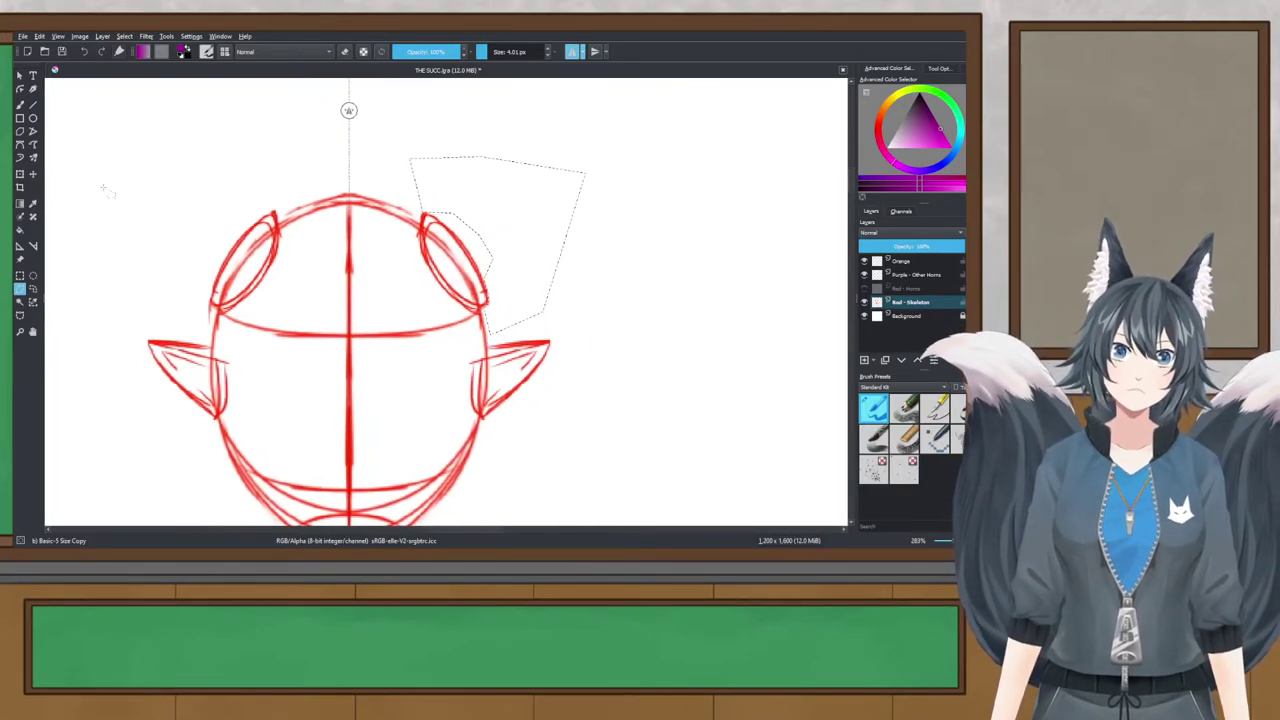
left_click(20, 276)
left_click(338, 231)
scroll(338, 231, "down", 2)
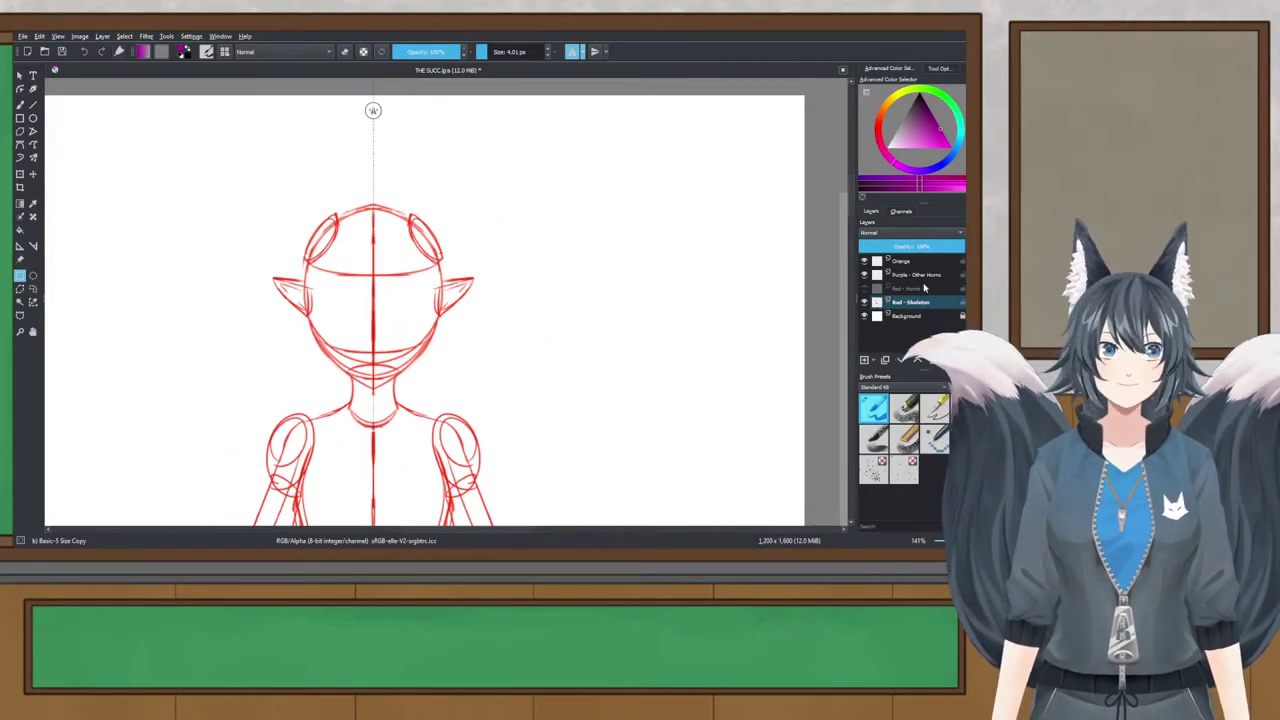
Step: Make the Purple - Other Horns layer active and toggle the Red - Horns layer to compare the head with and without horns
left_click(920, 275)
left_click(864, 289)
left_click(864, 289)
left_click(864, 289)
left_click(864, 289)
left_click(864, 290)
left_click(864, 290)
left_click(864, 290)
left_click(864, 290)
left_click(864, 290)
left_click(864, 290)
Step: Set the brush colour to a vivid magenta, return to the Freehand Brush and save the drawing
scroll(313, 201, "up", 2)
left_click(947, 148)
left_click(20, 105)
left_click_drag(371, 172, 366, 211)
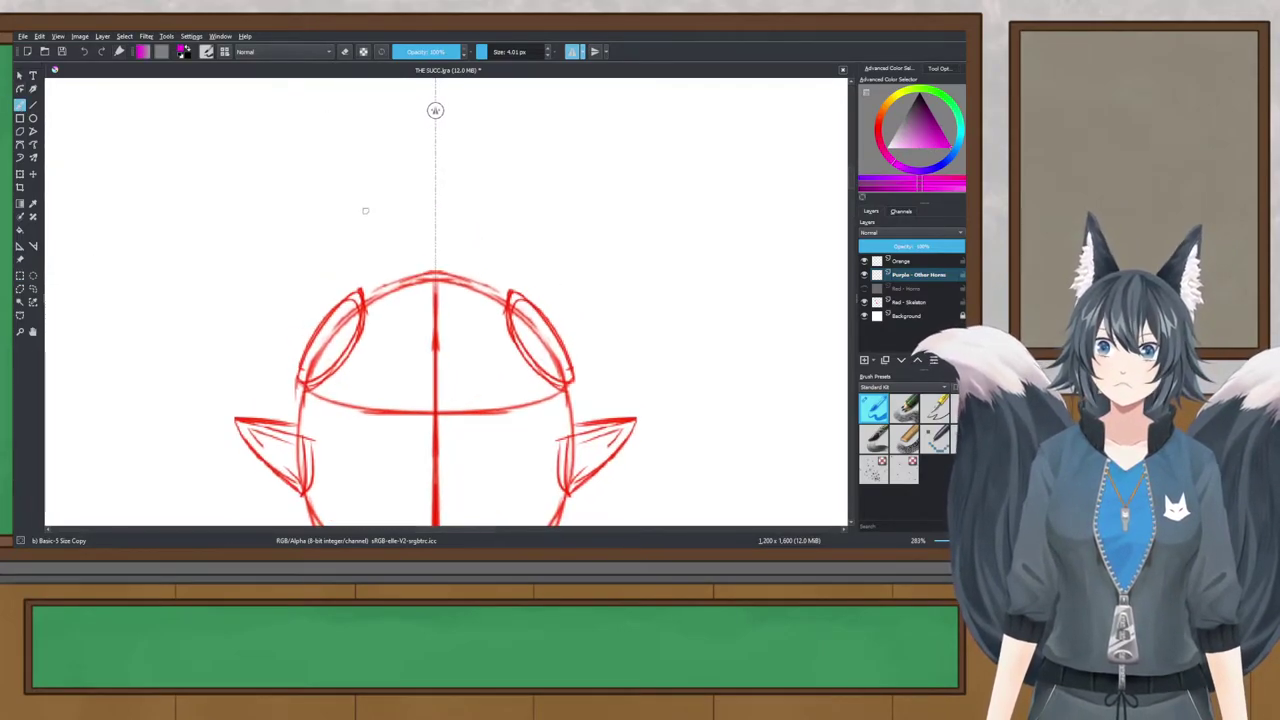
key("ctrl+s")
mouse_move(316, 95)
left_mouse_down()
mouse_move(283, 157)
mouse_move(321, 156)
left_mouse_up()
key("ctrl+z")
key("ctrl+z")
mouse_move(318, 91)
left_mouse_down()
mouse_move(281, 146)
mouse_move(295, 131)
mouse_move(264, 218)
mouse_move(268, 286)
left_mouse_up()
key("ctrl+z")
key("ctrl+z")
Step: Draw mirrored curved magenta horns rising from the base ovals, with three wavy bands across each, and save the drawing
mouse_move(274, 170)
left_mouse_down()
mouse_move(259, 245)
mouse_move(306, 398)
left_mouse_up()
mouse_move(318, 93)
left_mouse_down()
mouse_move(319, 226)
mouse_move(338, 228)
mouse_move(322, 205)
mouse_move(354, 279)
mouse_move(366, 270)
mouse_move(345, 262)
mouse_move(362, 296)
left_mouse_up()
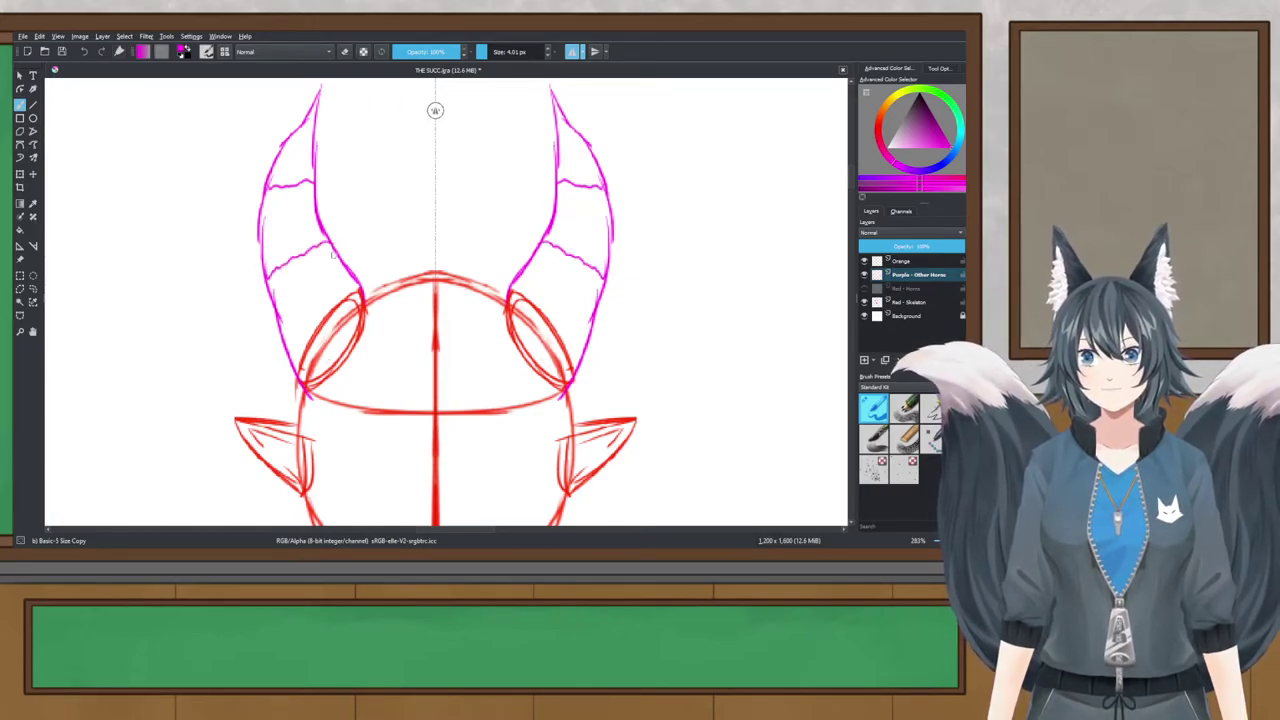
left_click_drag(281, 347, 362, 283)
key("ctrl+z")
left_click_drag(287, 351, 359, 286)
scroll(363, 217, "down", 4)
scroll(388, 219, "up", 4)
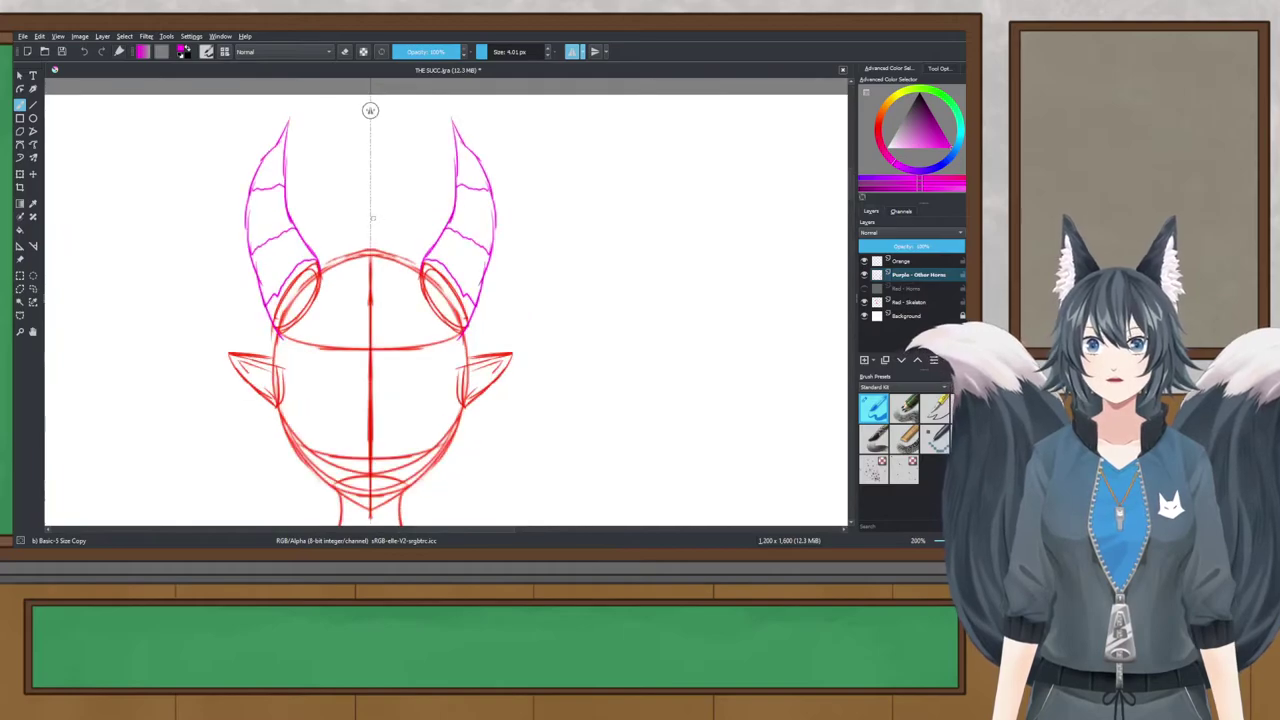
scroll(398, 250, "up", 1)
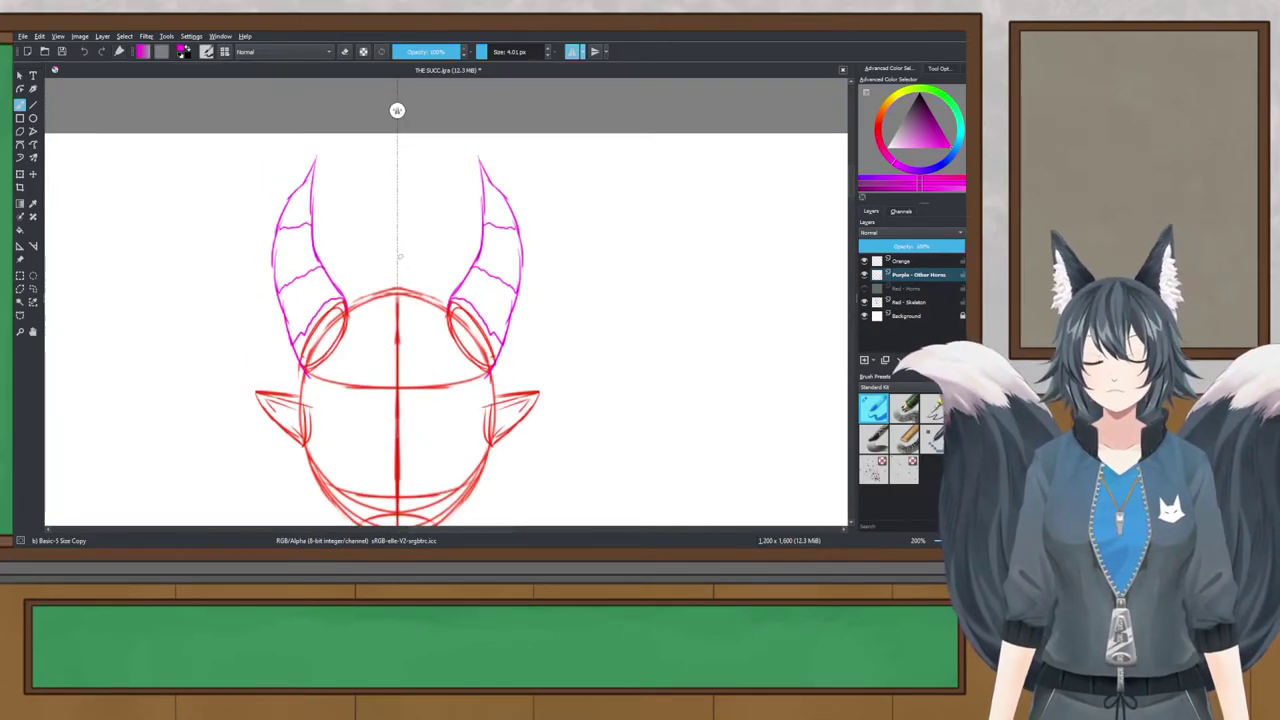
key("ctrl+s")
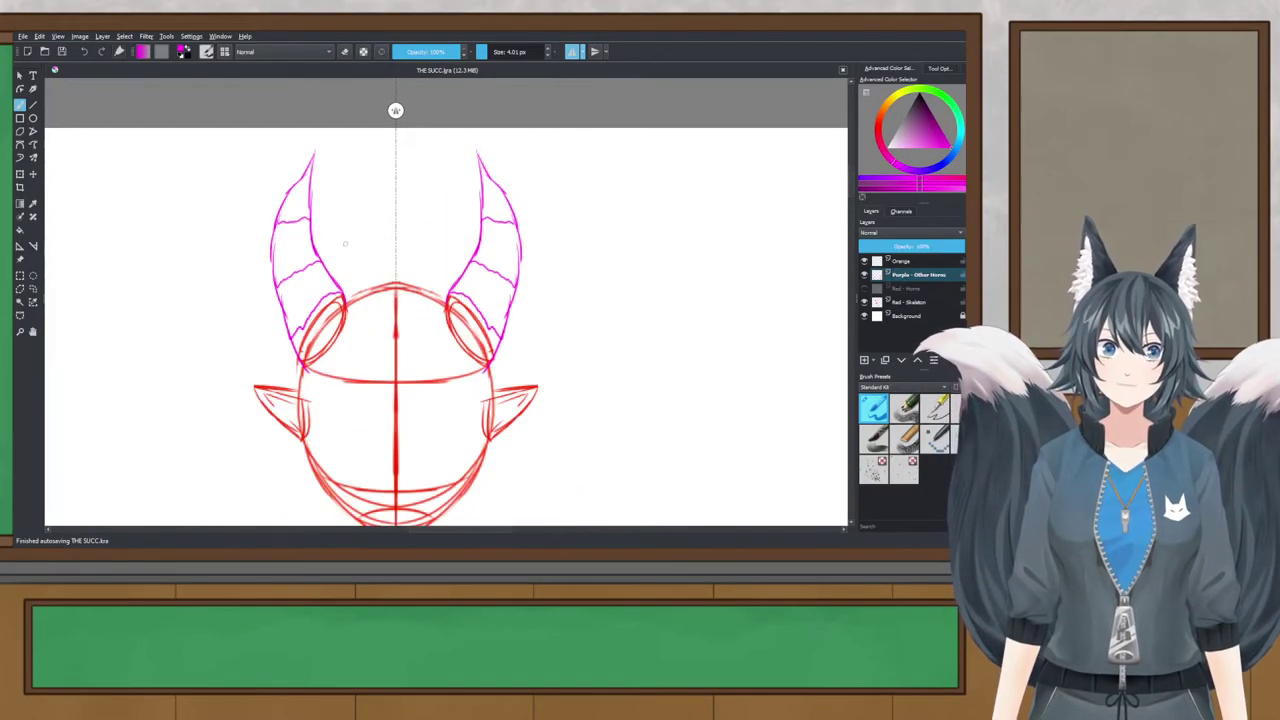
Step: Flare the outer edge of the horns' tip segments outward and add a jagged zigzag along the uppermost band
scroll(290, 236, "up", 5)
scroll(298, 300, "down", 2)
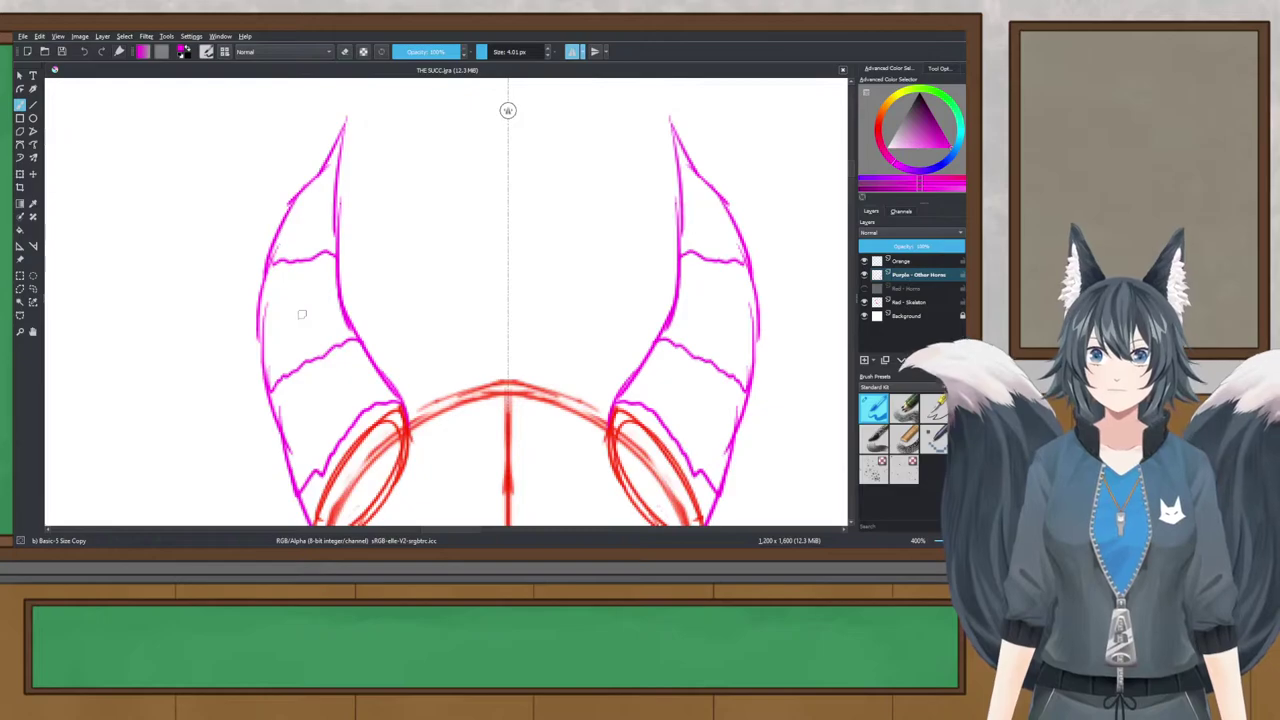
left_click_drag(292, 203, 258, 276)
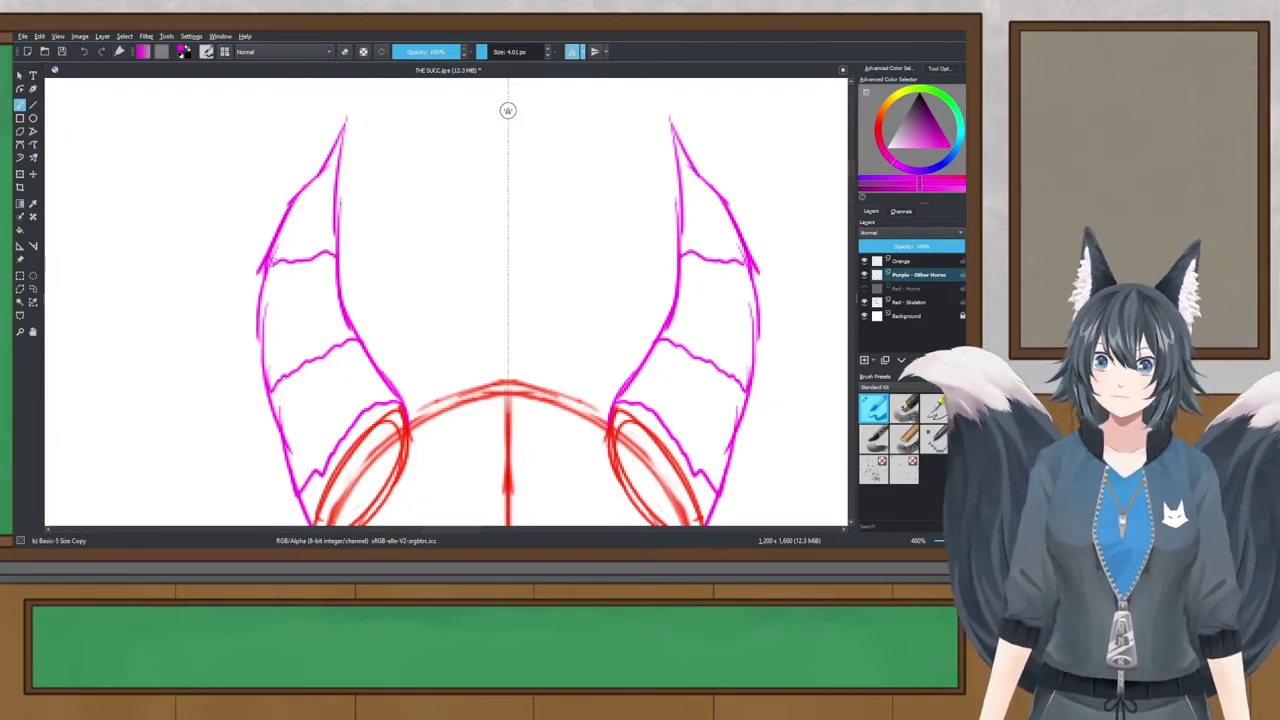
key("ctrl+z")
mouse_move(295, 198)
left_mouse_down()
mouse_move(255, 269)
mouse_move(299, 253)
mouse_move(334, 259)
left_mouse_up()
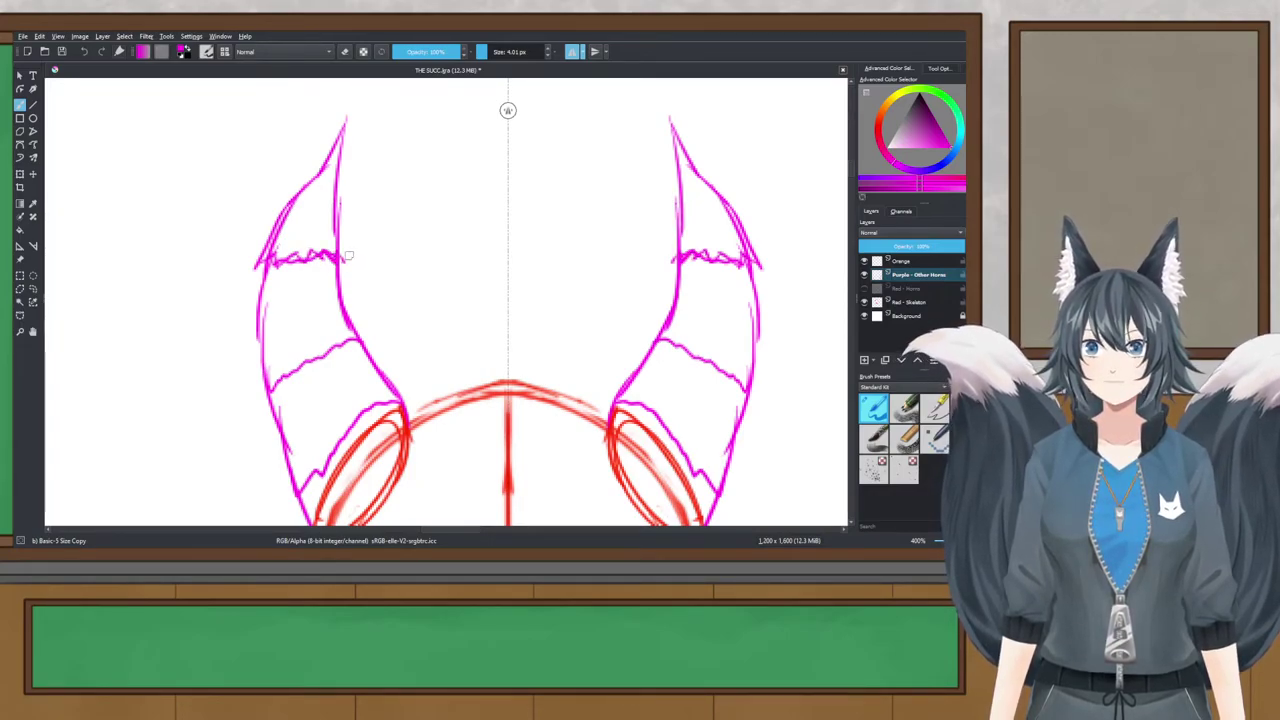
Step: Thicken the horns' inner tip edges, flare the middle segments outward and turn the middle bands into jagged zigzags
left_click_drag(347, 122, 347, 262)
key("ctrl+z")
mouse_move(346, 120)
left_mouse_down()
mouse_move(341, 262)
mouse_move(246, 306)
left_mouse_up()
key("ctrl+z")
left_click_drag(268, 256, 242, 308)
key("ctrl+z")
left_click_drag(261, 262, 232, 356)
left_click_drag(243, 306, 231, 385)
key("ctrl+z")
mouse_move(240, 334)
left_mouse_down()
mouse_move(236, 410)
mouse_move(281, 366)
mouse_move(324, 358)
mouse_move(316, 346)
mouse_move(332, 366)
mouse_move(328, 338)
mouse_move(346, 352)
mouse_move(338, 332)
mouse_move(358, 332)
mouse_move(406, 410)
left_mouse_up()
key("ctrl+z")
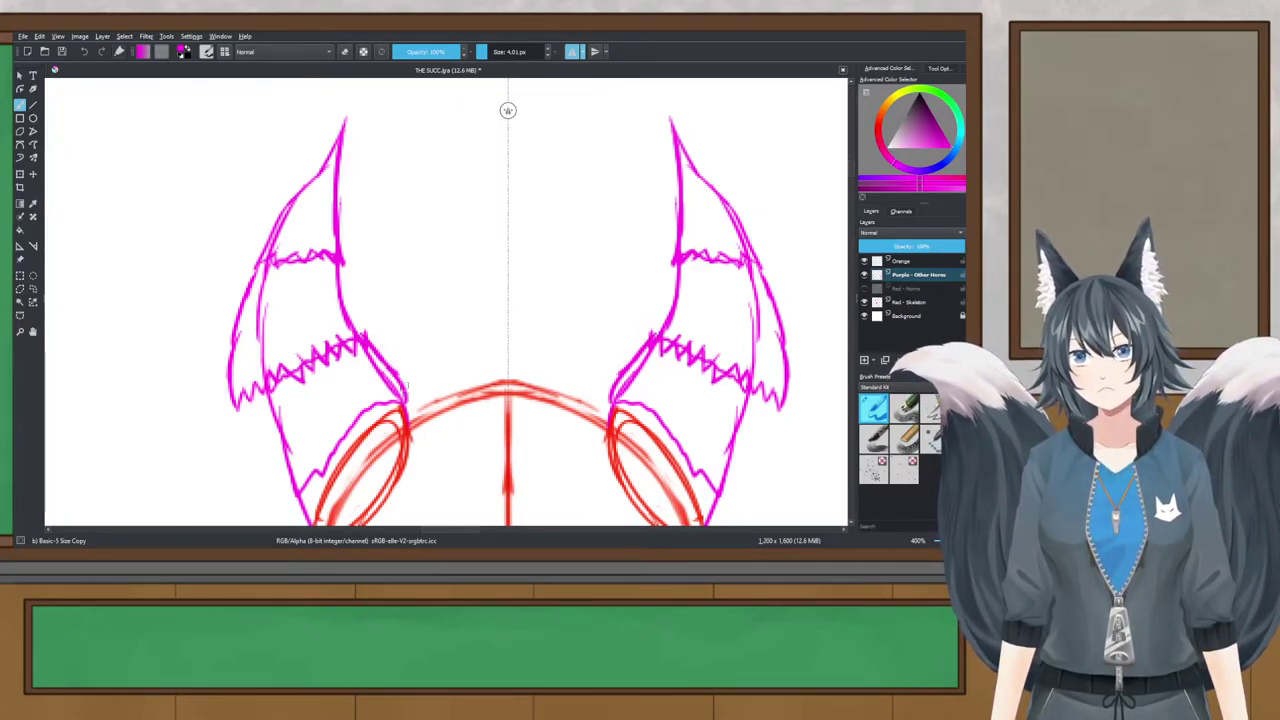
Step: Flare the outer edges of the horns' lower segments outward and roughen the lowest bands with a jagged zigzag
left_click_drag(243, 403, 259, 465)
key("ctrl+z")
left_click_drag(243, 410, 262, 466)
key("ctrl+z")
mouse_move(238, 408)
left_mouse_down()
mouse_move(285, 507)
mouse_move(284, 477)
mouse_move(317, 485)
mouse_move(331, 436)
mouse_move(368, 412)
left_mouse_up()
key("ctrl+z")
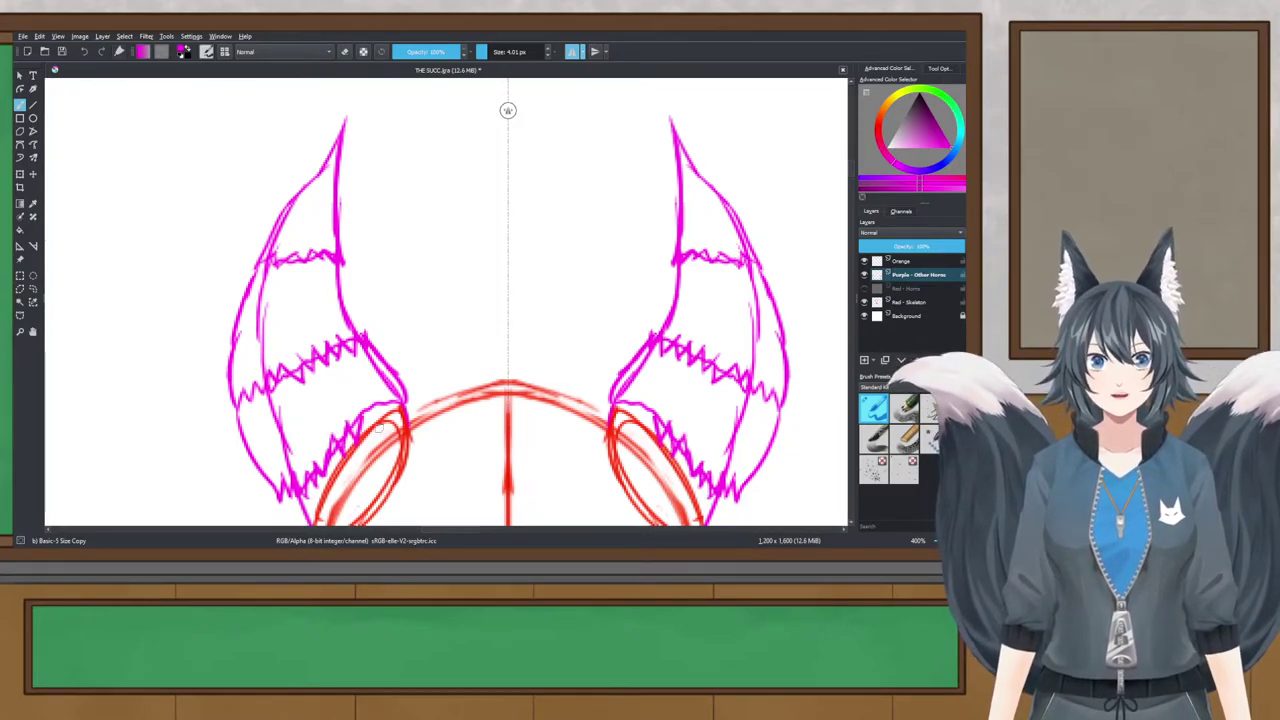
Step: Finish the lowest zigzag at the inner side and curve the horn bases around the red base ovals
left_click_drag(366, 414, 376, 396)
left_click_drag(376, 420, 406, 394)
left_click_drag(405, 402, 418, 448)
key("ctrl+z")
left_click_drag(405, 404, 409, 456)
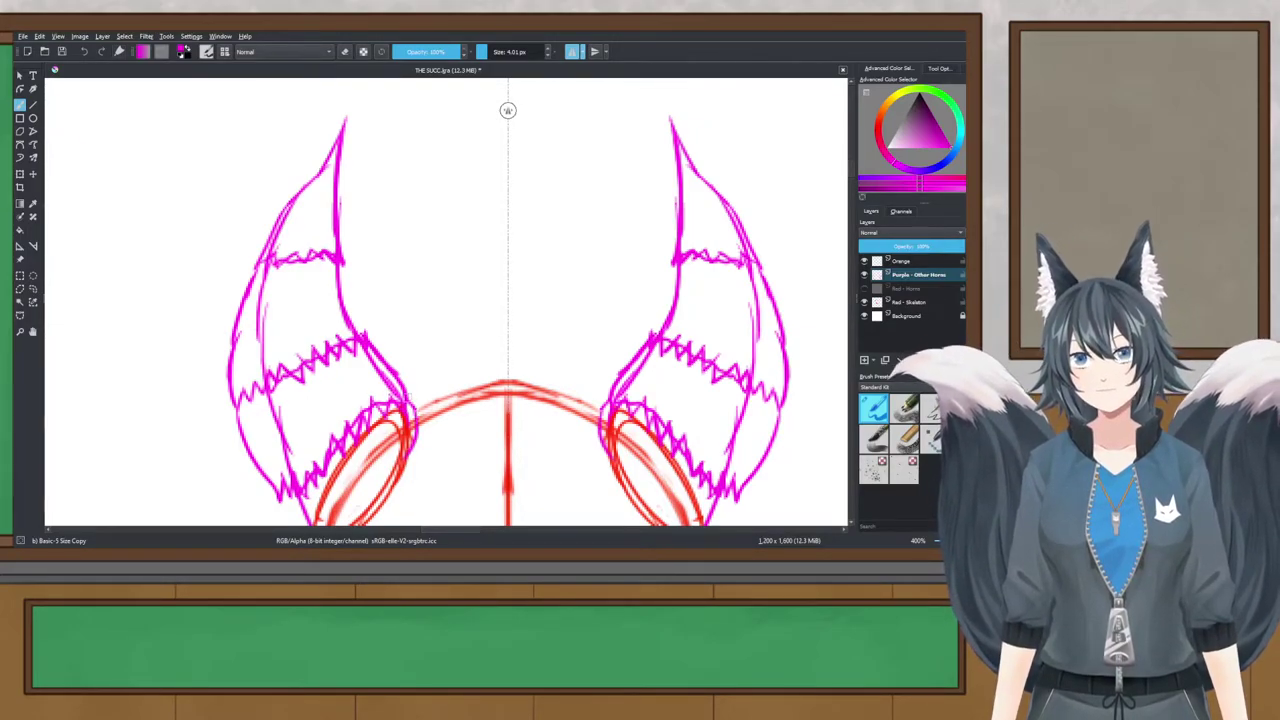
scroll(409, 329, "down", 4)
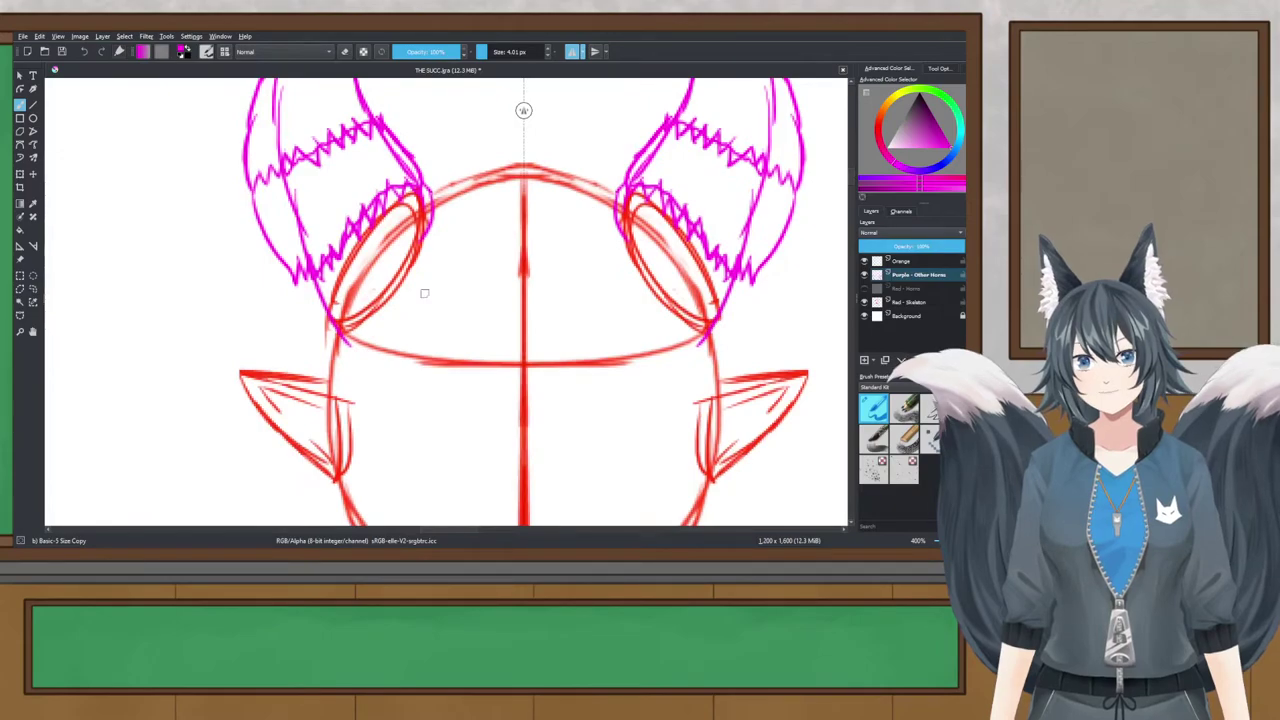
scroll(424, 293, "up", 1)
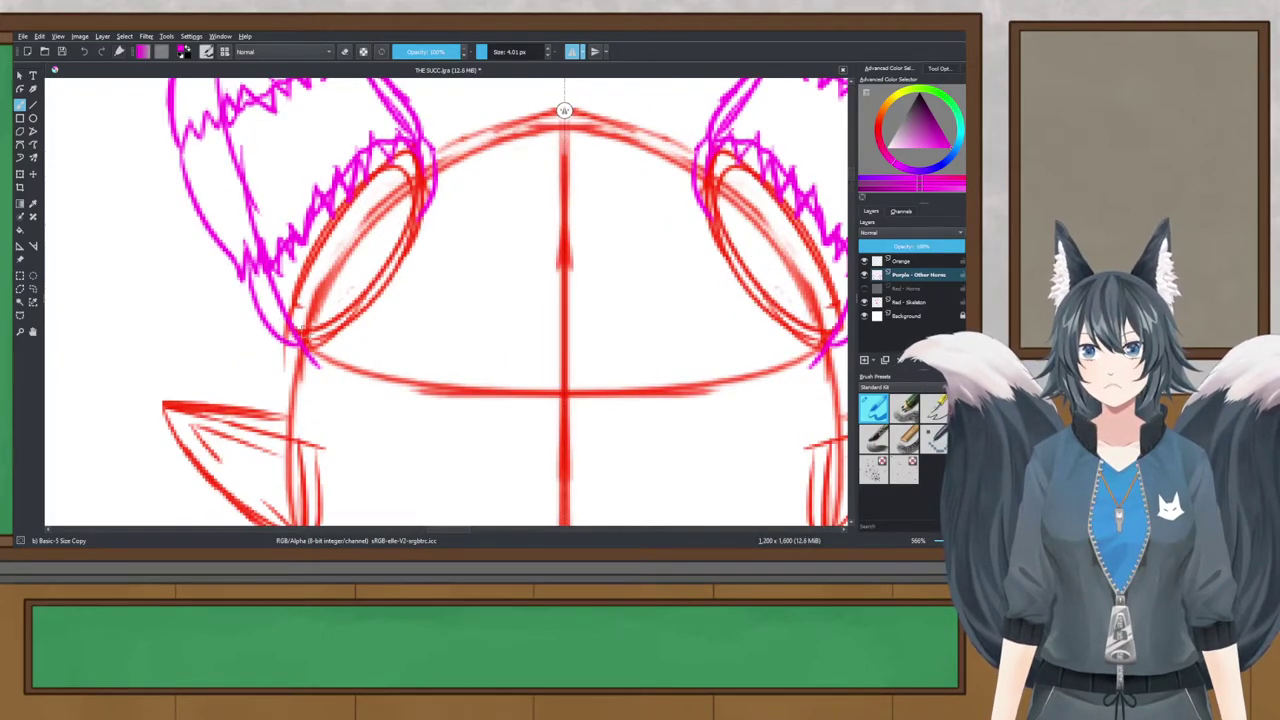
mouse_move(246, 274)
left_mouse_down()
mouse_move(305, 351)
mouse_move(356, 318)
left_mouse_up()
key("ctrl+z")
scroll(352, 289, "down", 2)
scroll(391, 264, "up", 1)
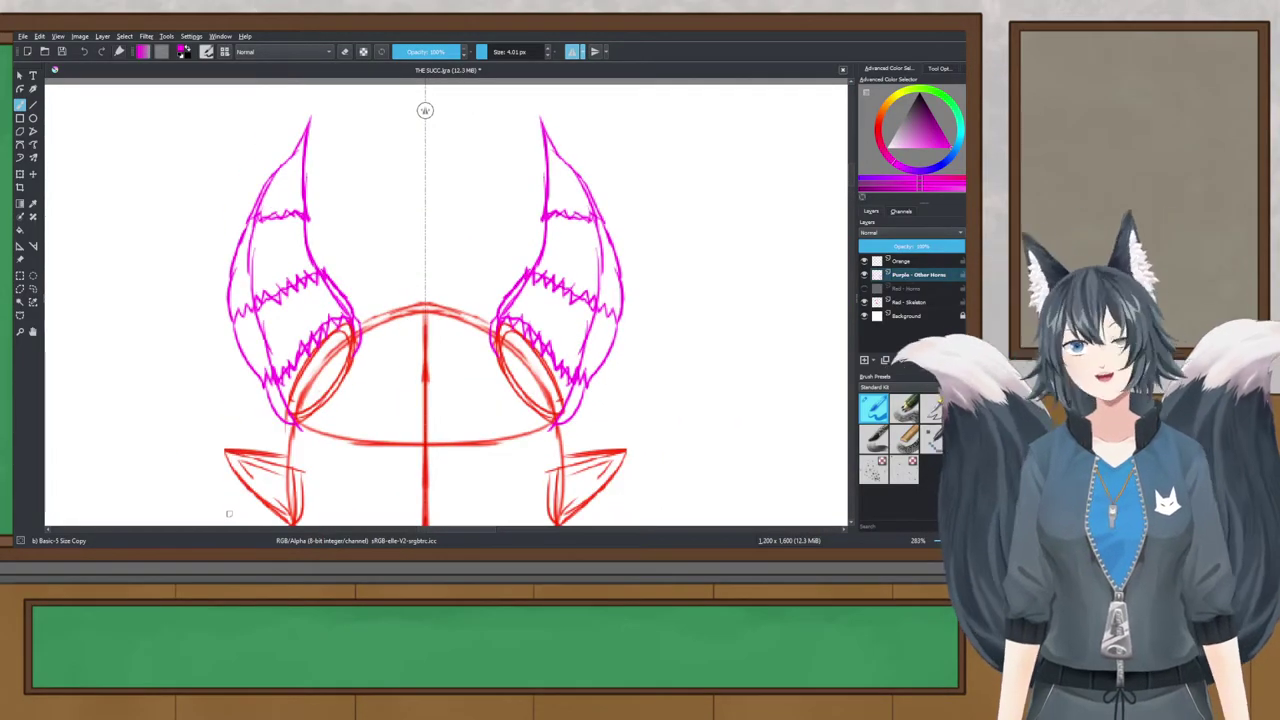
Step: Select the area around both magenta horns with a rectangular selection, delete them and clear the selection
key("o")
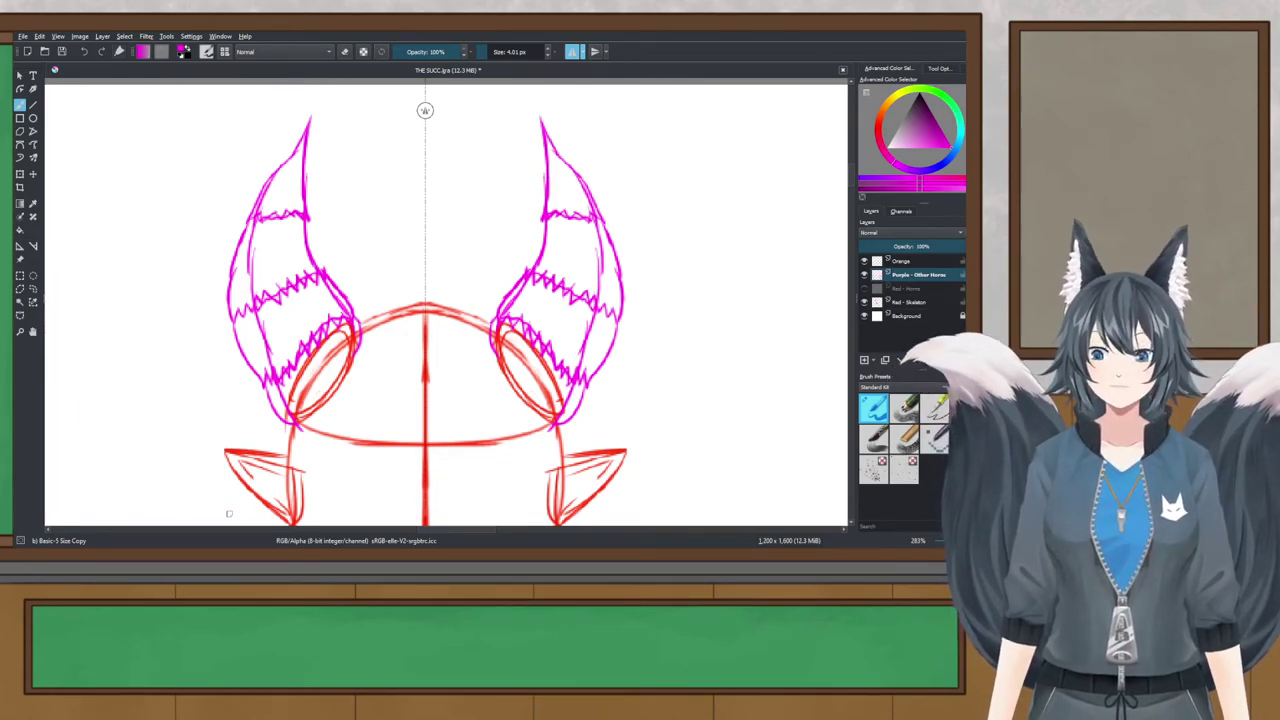
left_click(19, 275)
left_click_drag(203, 93, 641, 442)
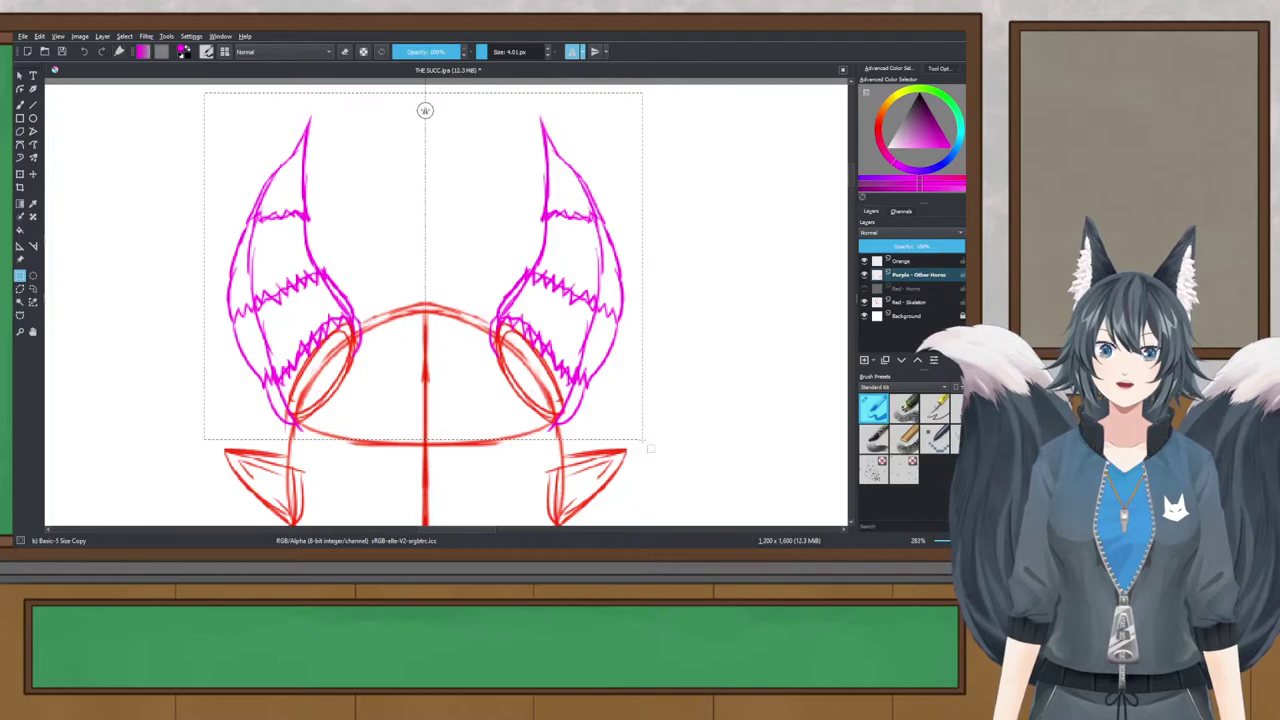
key("Delete")
key("ctrl+shift+a")
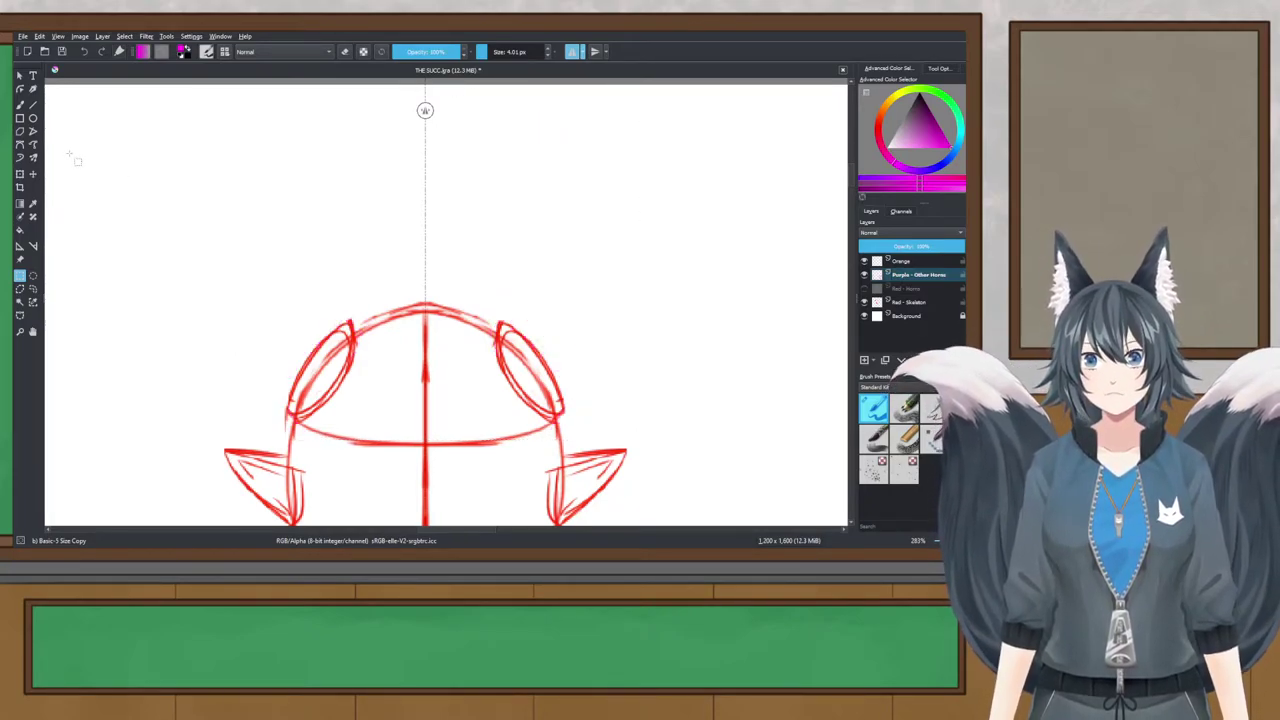
Step: Try mirrored horns made of curved spikes fanning outward from an inner spine above the head, and undo them
key("b")
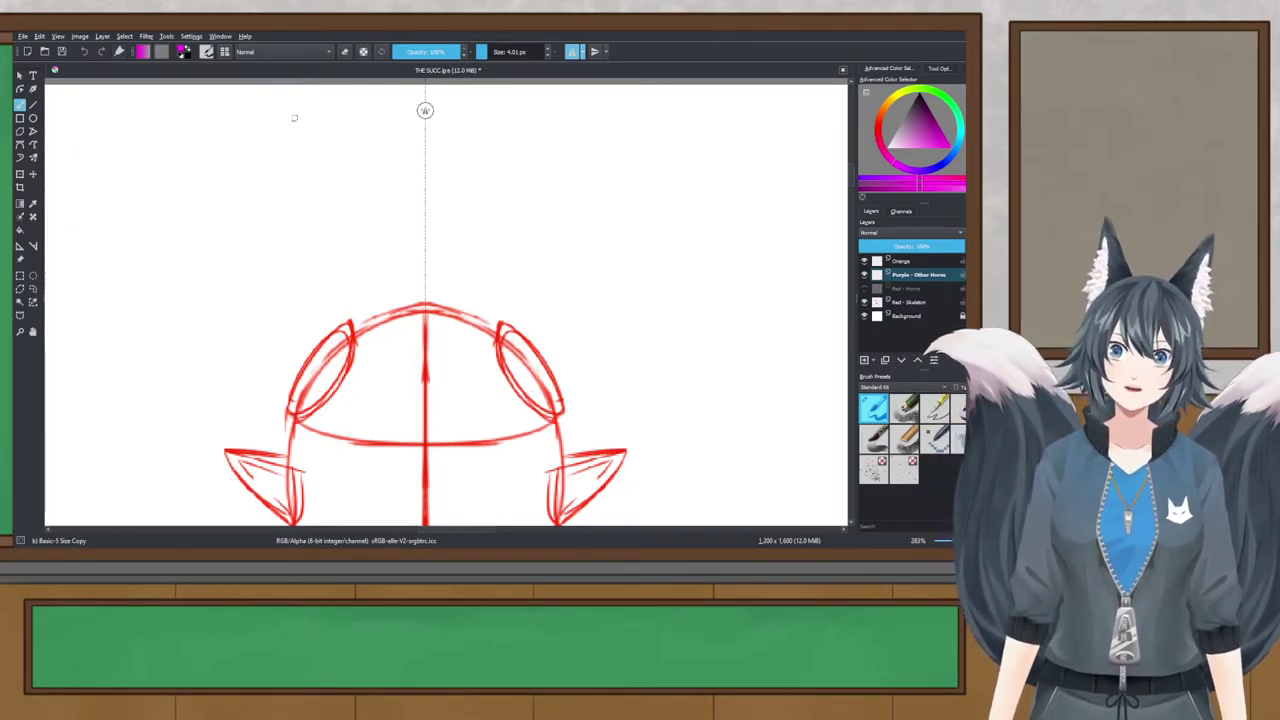
left_click_drag(294, 117, 275, 210)
key("ctrl+z")
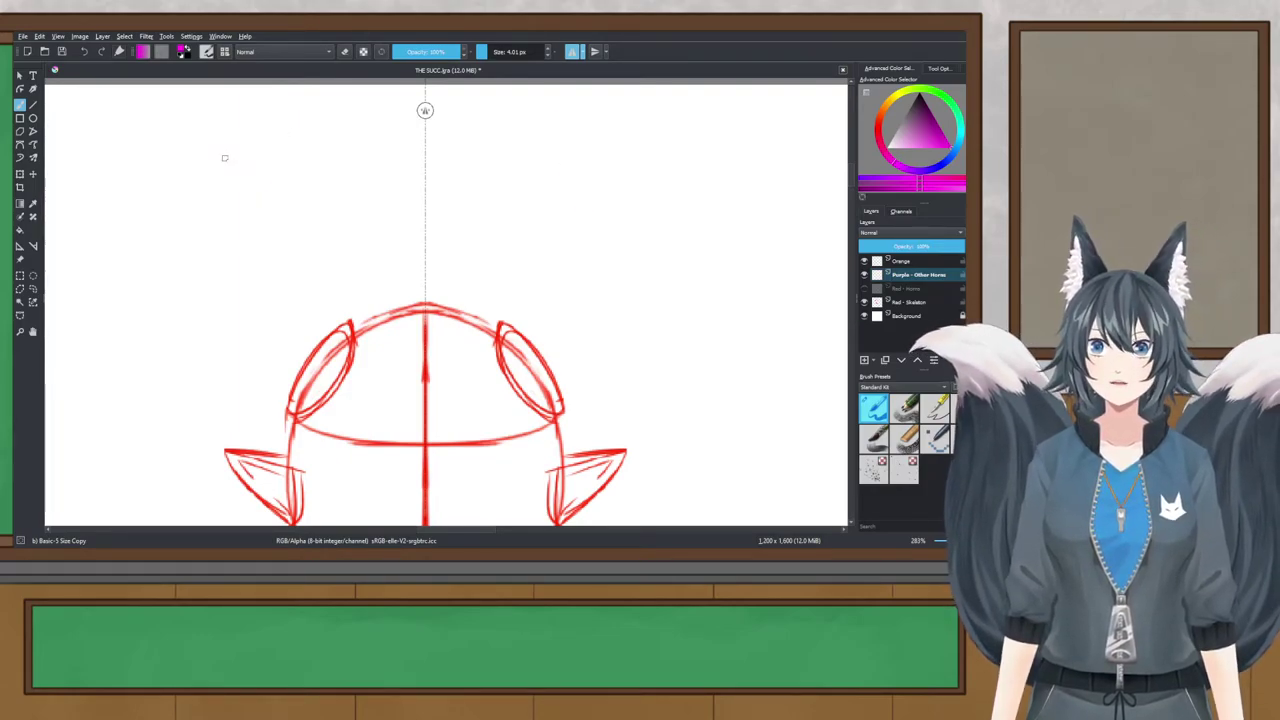
left_click_drag(211, 136, 226, 200)
key("ctrl+z")
left_click_drag(227, 241, 325, 206)
left_click_drag(261, 329, 342, 278)
left_click_drag(281, 388, 353, 331)
left_click_drag(228, 124, 220, 262)
key("ctrl+z")
mouse_move(218, 168)
left_mouse_down()
mouse_move(293, 138)
mouse_move(278, 109)
left_mouse_up()
key("ctrl+z")
key("ctrl+z")
mouse_move(248, 162)
left_mouse_down()
mouse_move(327, 147)
mouse_move(369, 179)
mouse_move(374, 137)
mouse_move(398, 169)
mouse_move(318, 265)
mouse_move(358, 304)
left_mouse_up()
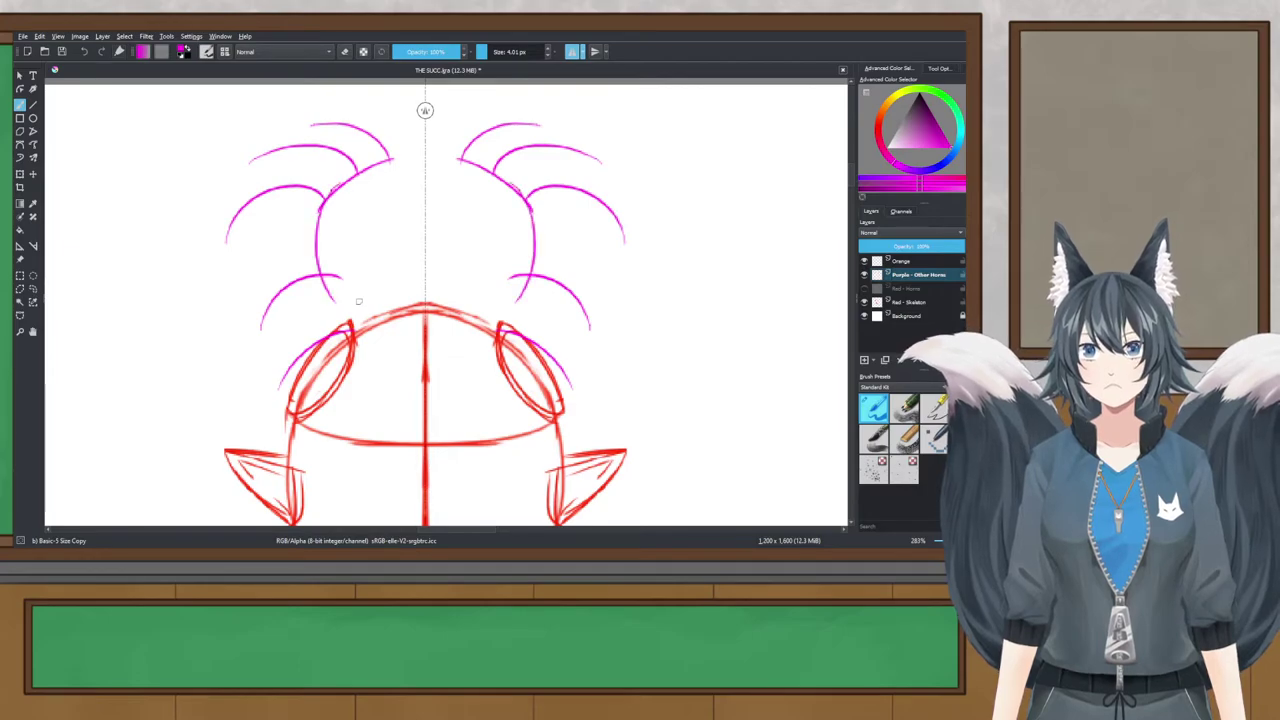
key("ctrl+z")
key("ctrl+z")
key("ctrl+z")
key("ctrl+z")
key("ctrl+z")
key("ctrl+z")
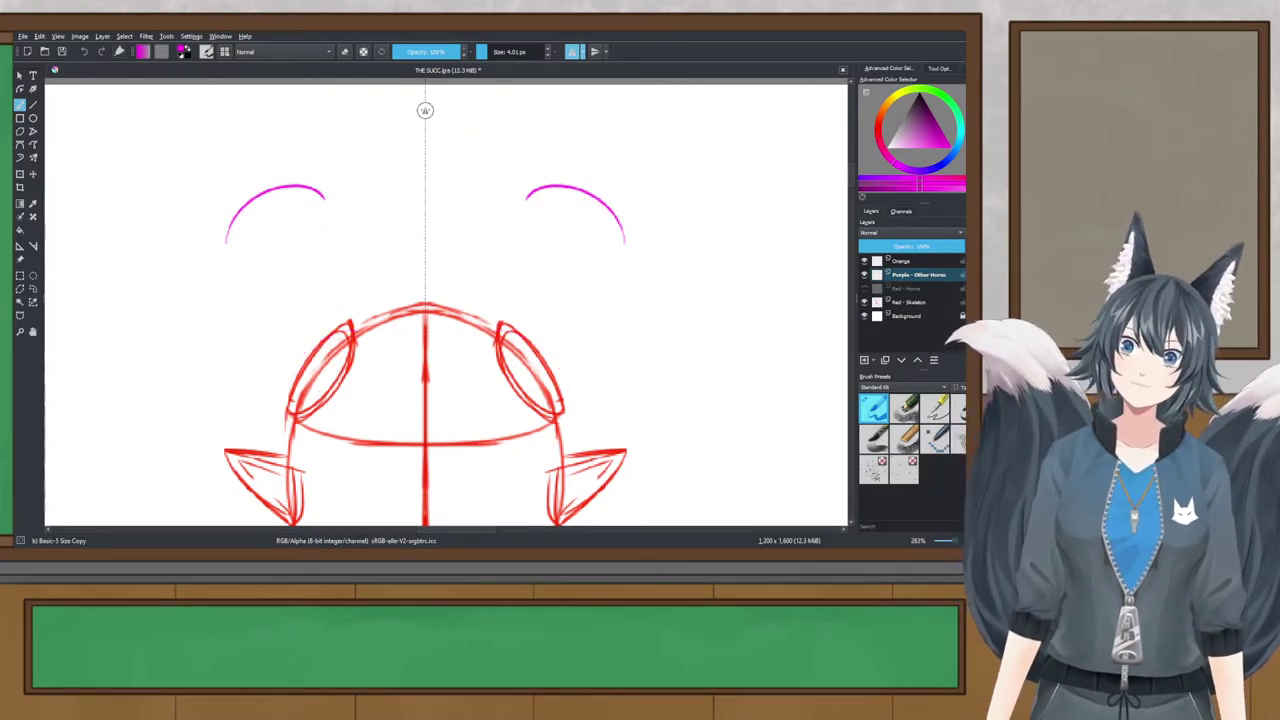
Step: Try stacked mirrored arcs above the base ovals, undo them and save the drawing
left_click_drag(265, 312, 367, 284)
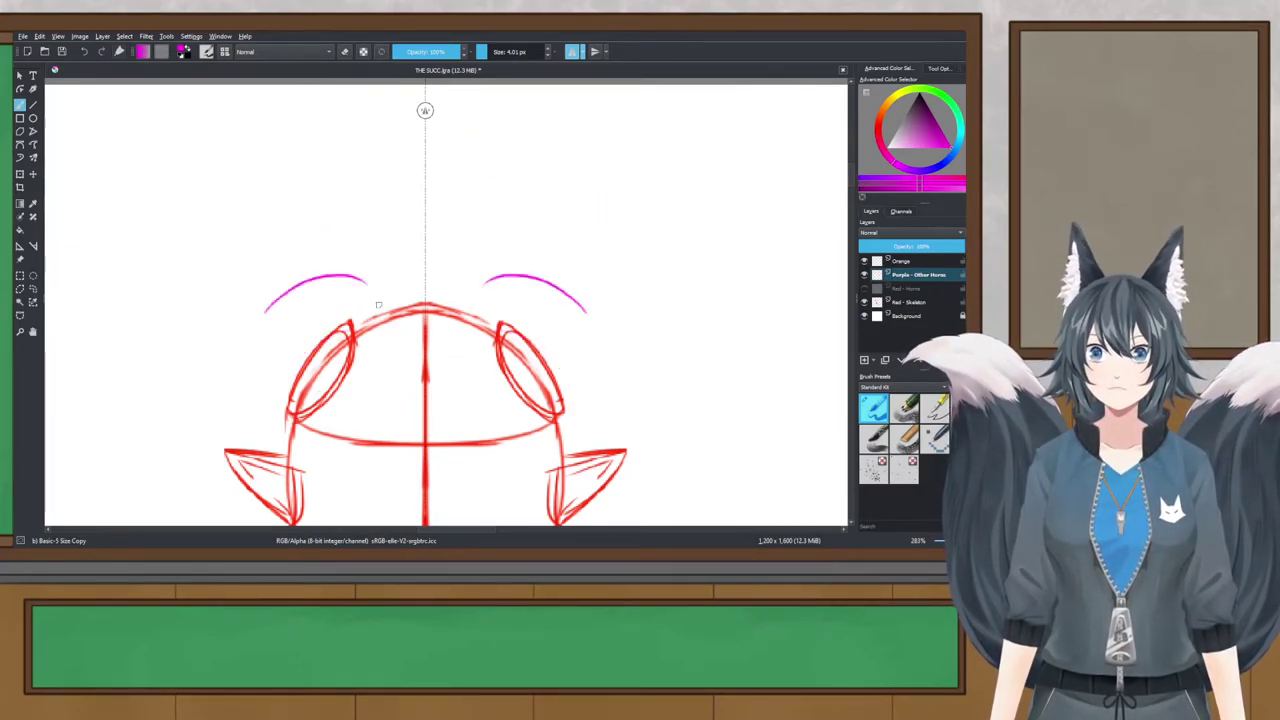
left_click_drag(267, 268, 372, 242)
left_click_drag(255, 208, 356, 212)
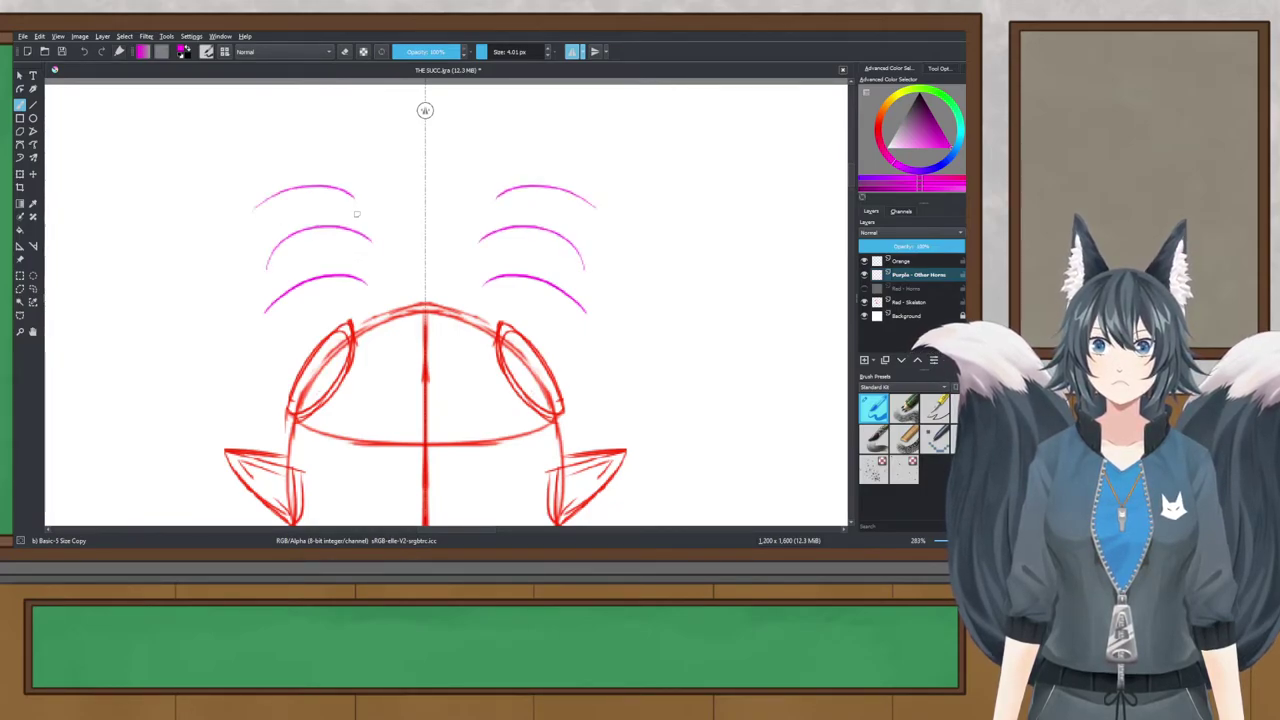
left_click_drag(232, 262, 227, 212)
left_click_drag(218, 273, 258, 320)
key("ctrl+z")
left_click_drag(198, 280, 244, 292)
key("ctrl+z")
key("ctrl+z")
key("ctrl+z")
key("ctrl+z")
key("ctrl+z")
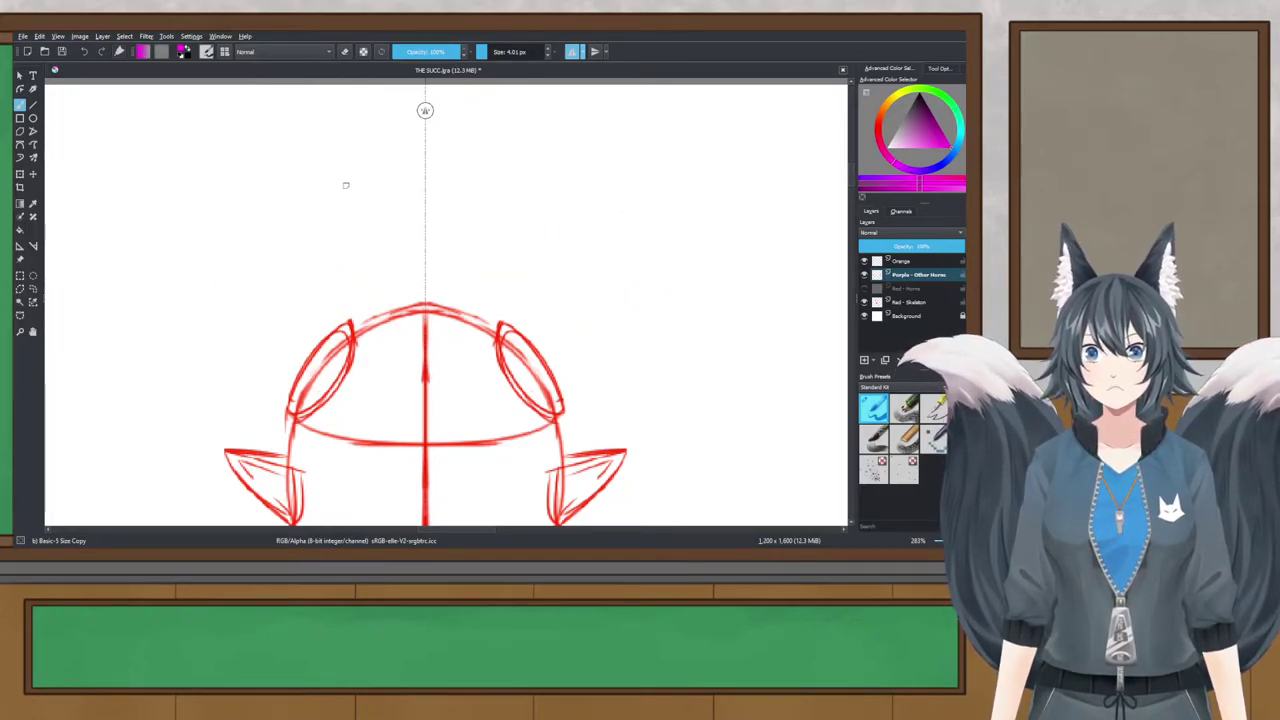
key("ctrl+s")
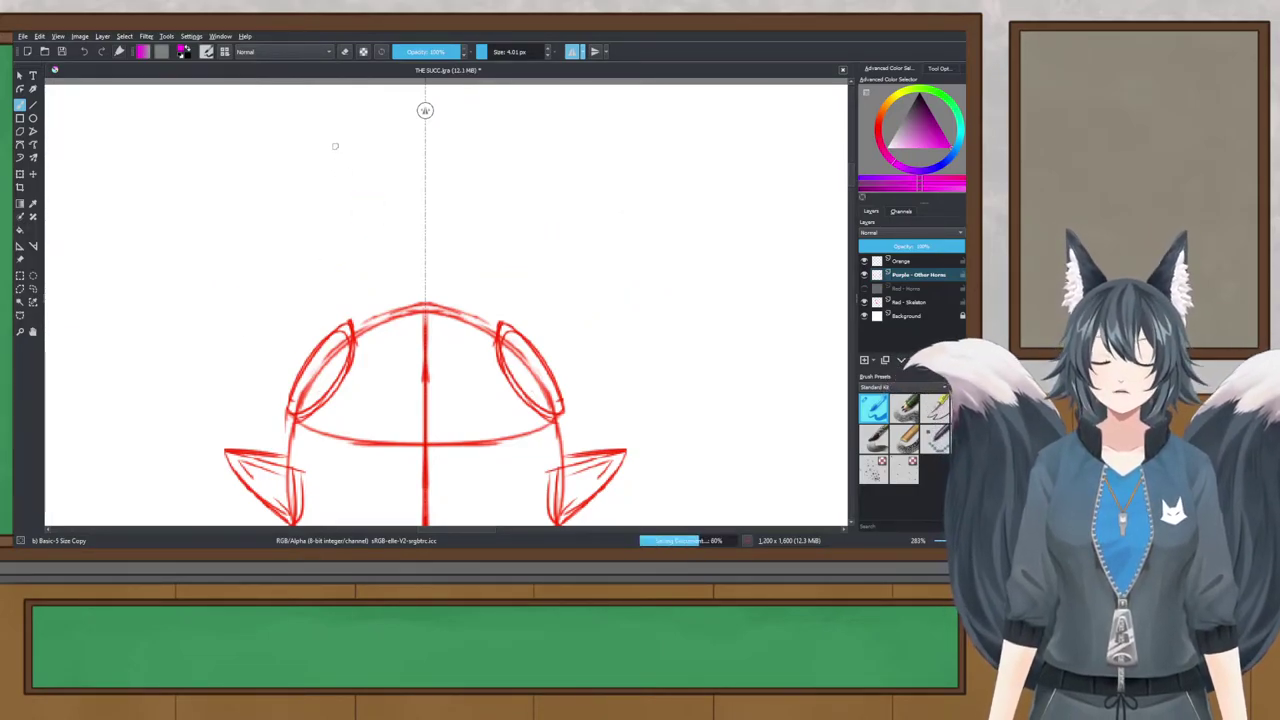
Step: Try tall, smooth curved horns tapering inward from the base ovals to pointed tips, and undo them
mouse_move(360, 122)
left_mouse_down()
mouse_move(332, 212)
mouse_move(344, 188)
mouse_move(348, 322)
mouse_move(307, 176)
mouse_move(333, 149)
mouse_move(281, 236)
mouse_move(287, 224)
mouse_move(266, 311)
mouse_move(259, 282)
mouse_move(270, 345)
left_mouse_up()
left_click_drag(259, 281, 289, 398)
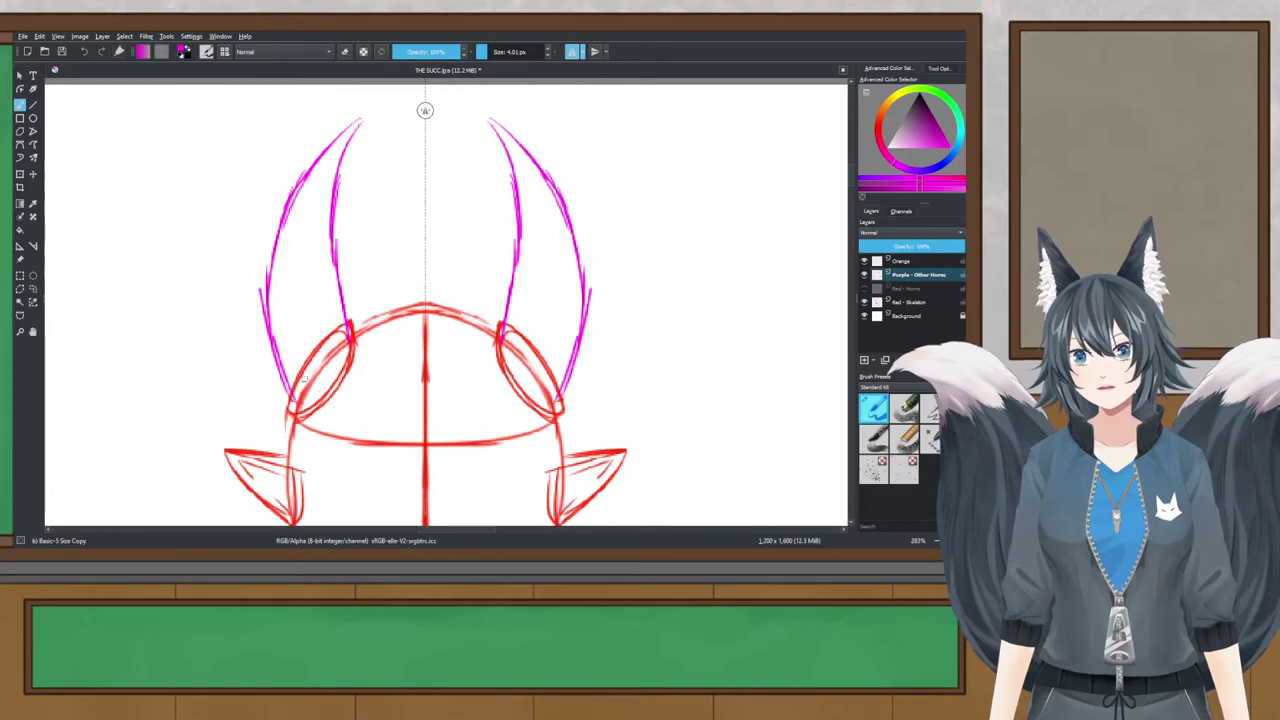
key("ctrl+z")
key("ctrl+z")
key("ctrl+z")
key("ctrl+z")
key("ctrl+z")
key("ctrl+z")
key("ctrl+z")
key("ctrl+z")
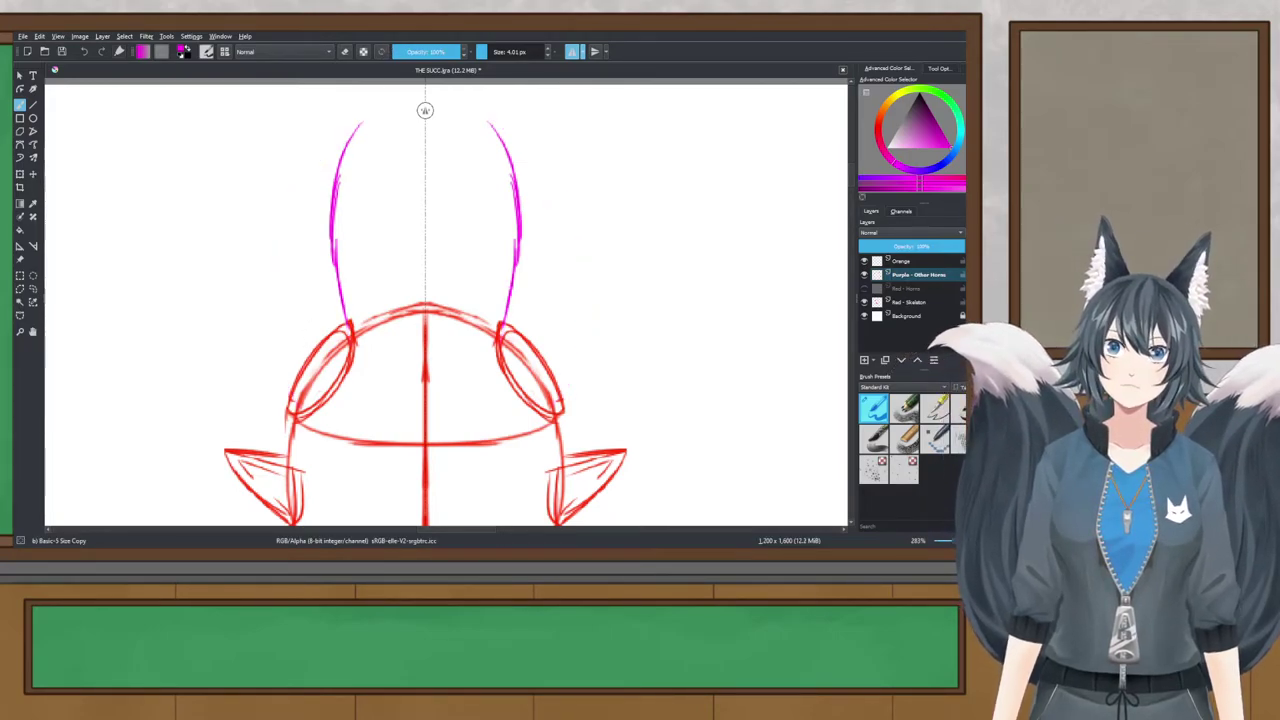
key("ctrl+z")
key("ctrl+z")
Step: Try angular horns with one sharp bend and tips pointing toward the centre line, and undo them
mouse_move(377, 141)
left_mouse_down()
mouse_move(315, 221)
mouse_move(355, 333)
left_mouse_up()
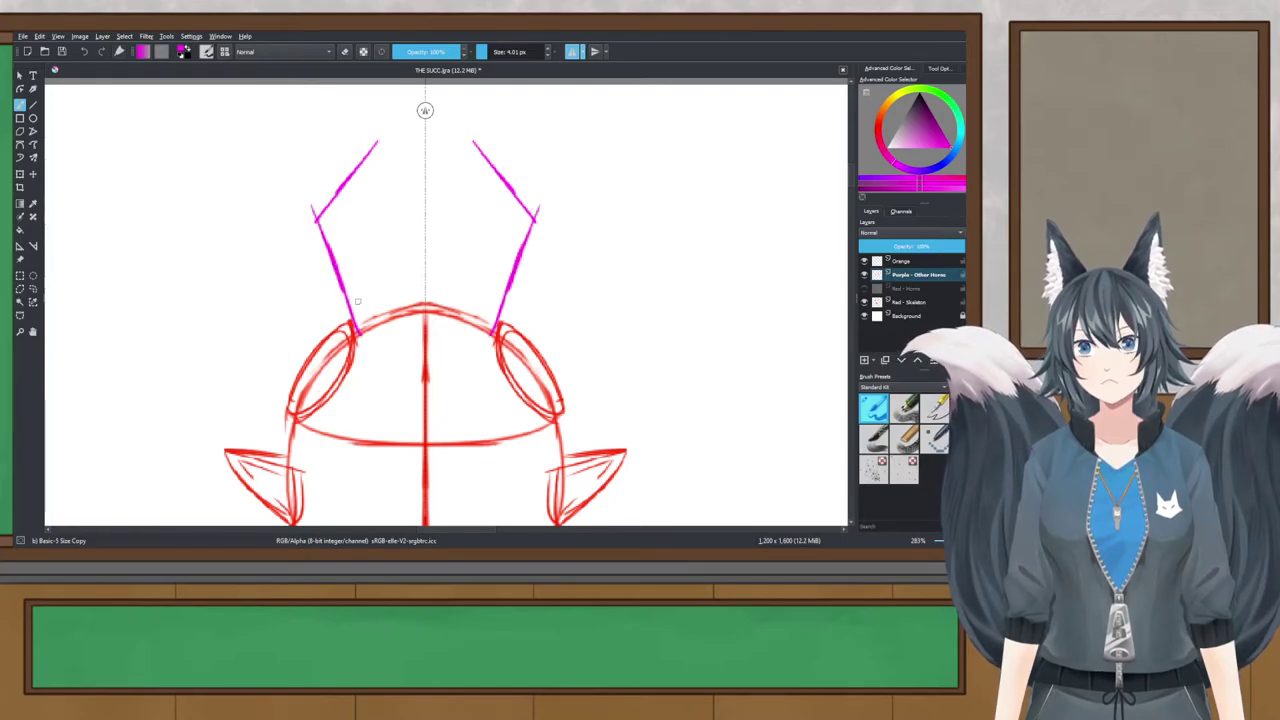
mouse_move(377, 141)
left_mouse_down()
mouse_move(262, 208)
mouse_move(233, 255)
mouse_move(274, 380)
left_mouse_up()
left_click_drag(242, 310, 302, 417)
scroll(240, 318, "down", 2)
left_click_drag(240, 318, 369, 312)
scroll(355, 275, "up", 1)
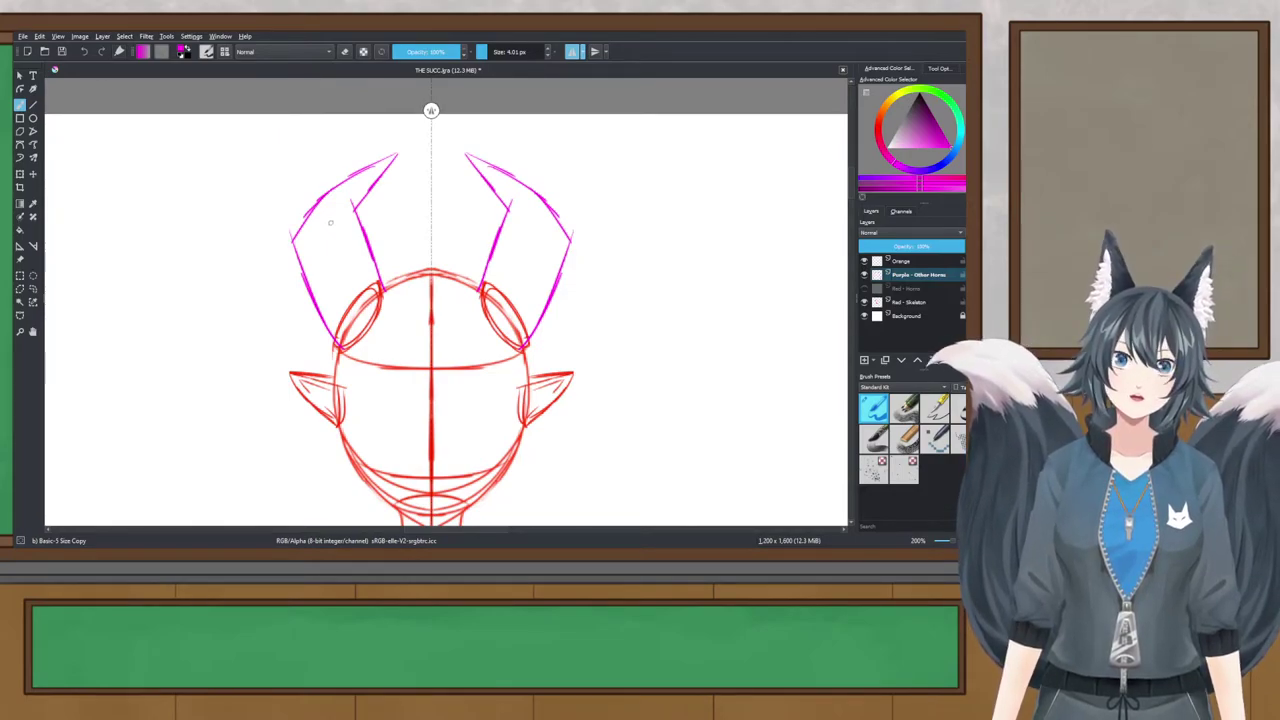
key("ctrl+z")
key("ctrl+z")
key("ctrl+z")
key("ctrl+z")
key("ctrl+z")
key("ctrl+z")
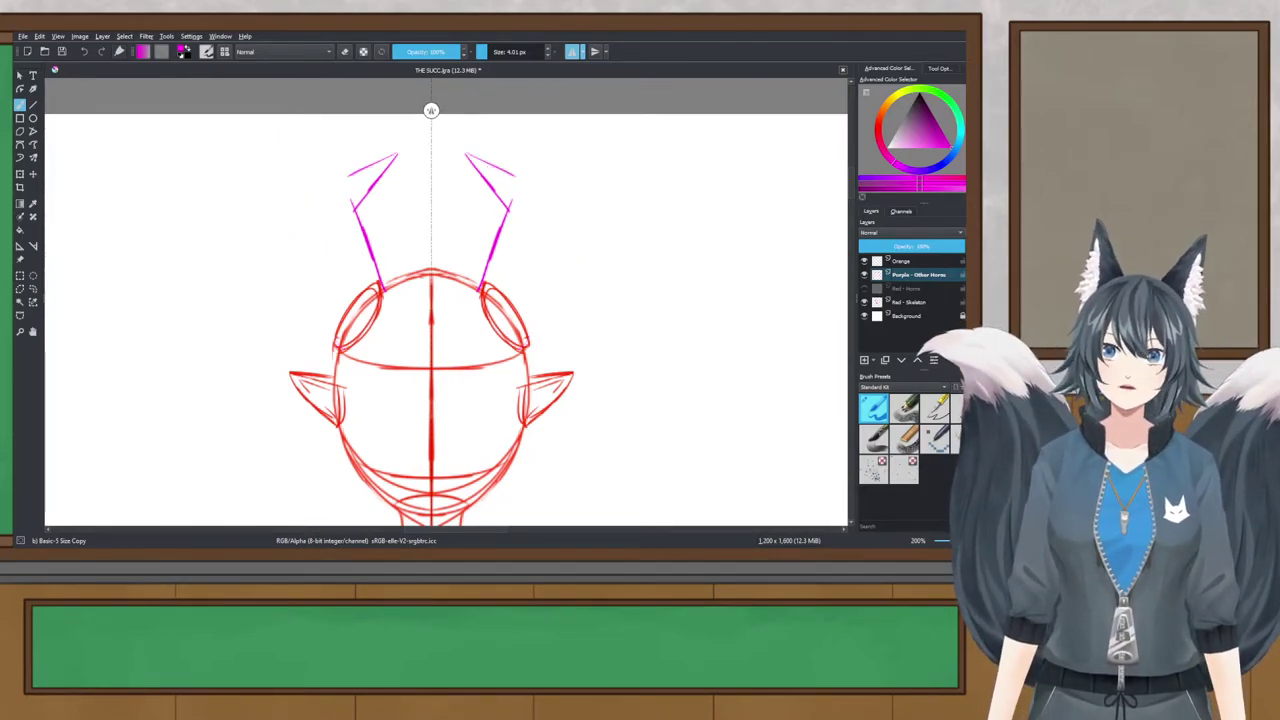
key("ctrl+z")
key("ctrl+z")
key("ctrl+z")
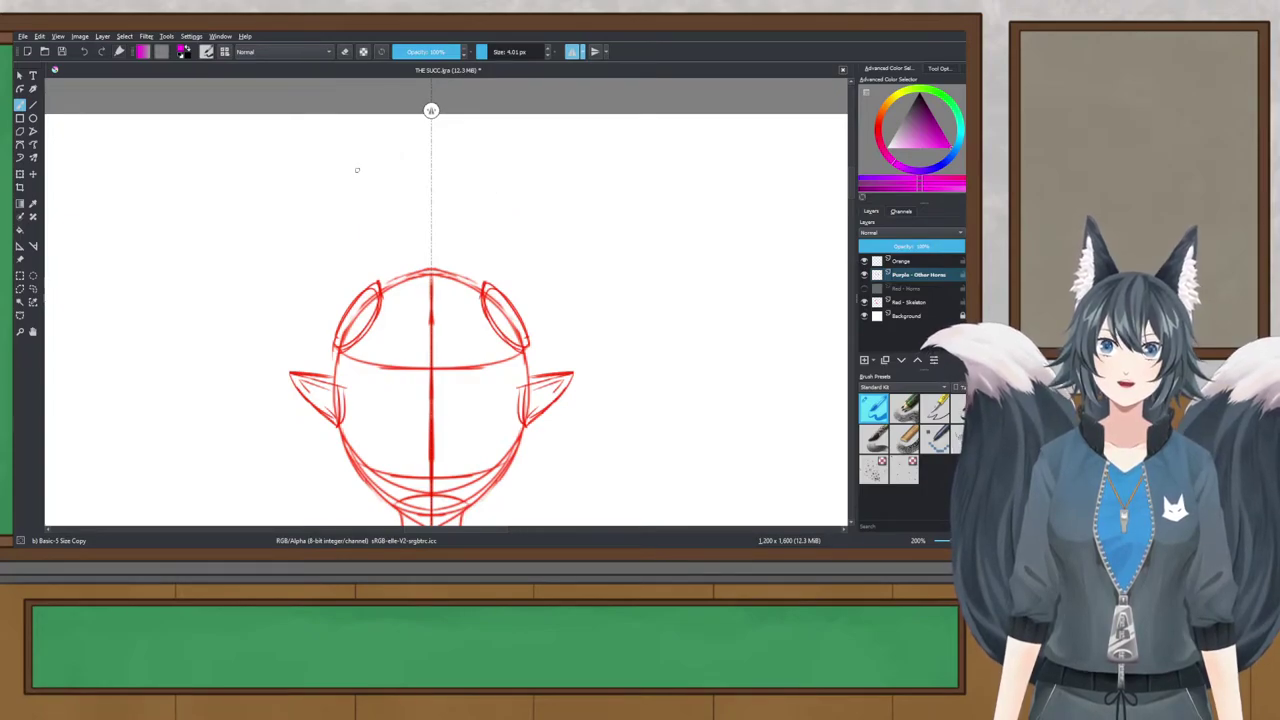
Step: Try zigzag horns that bend outward, back toward the centre and up to outward-pointing tips, and undo them
mouse_move(355, 146)
left_mouse_down()
mouse_move(379, 166)
mouse_move(367, 166)
left_mouse_up()
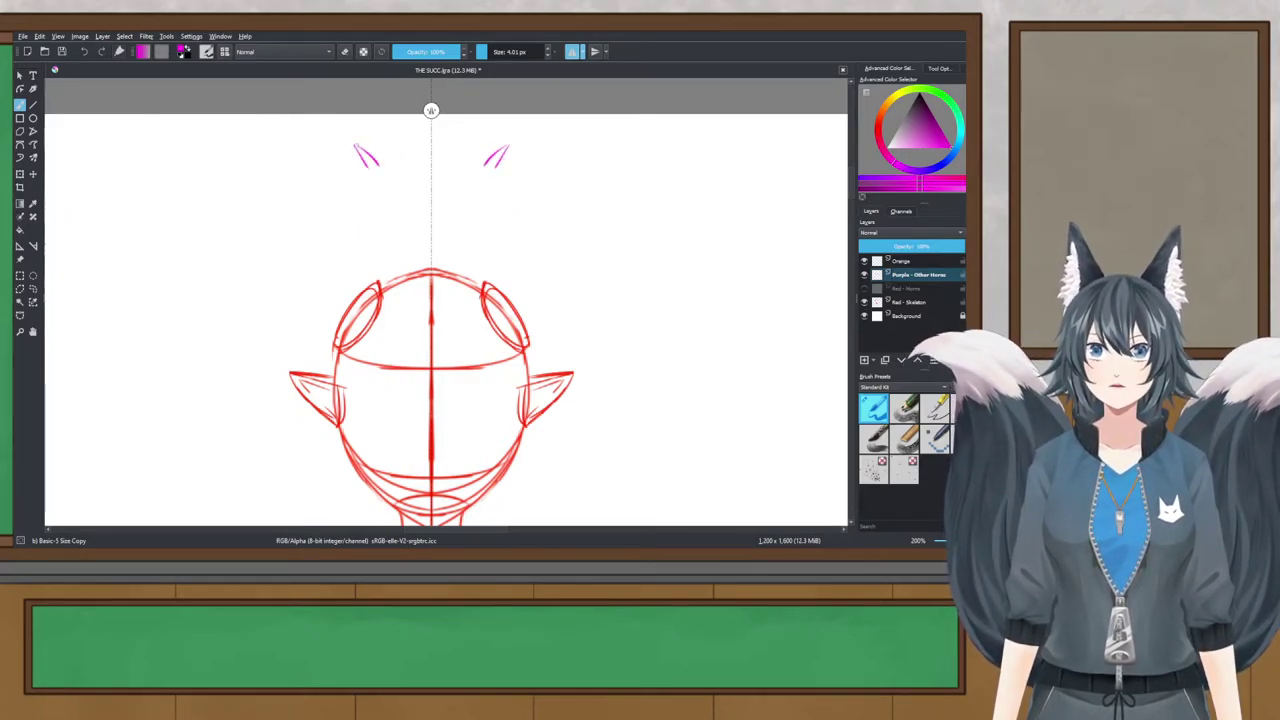
mouse_move(353, 144)
left_mouse_down()
mouse_move(361, 186)
mouse_move(401, 196)
mouse_move(360, 240)
mouse_move(386, 283)
left_mouse_up()
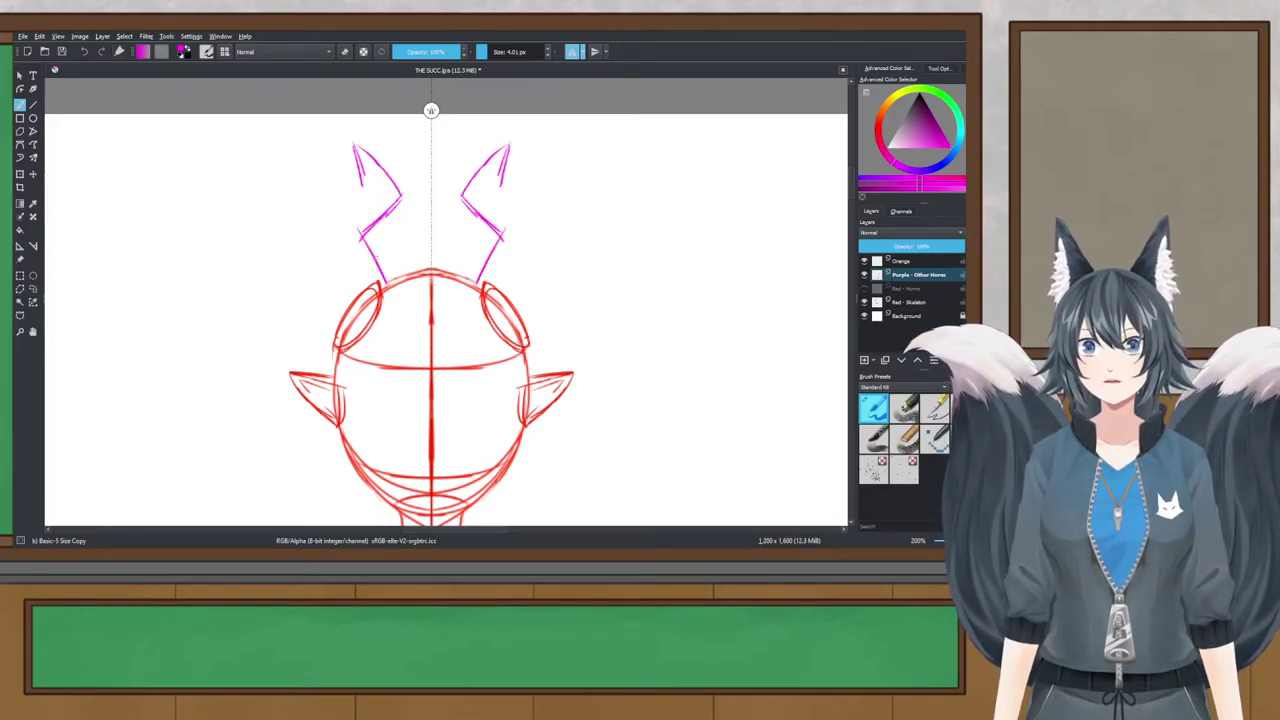
left_click_drag(365, 182, 301, 262)
key("ctrl+z")
mouse_move(342, 206)
left_mouse_down()
mouse_move(295, 260)
mouse_move(338, 350)
left_mouse_up()
scroll(499, 258, "up", 1)
left_click_drag(499, 258, 515, 284)
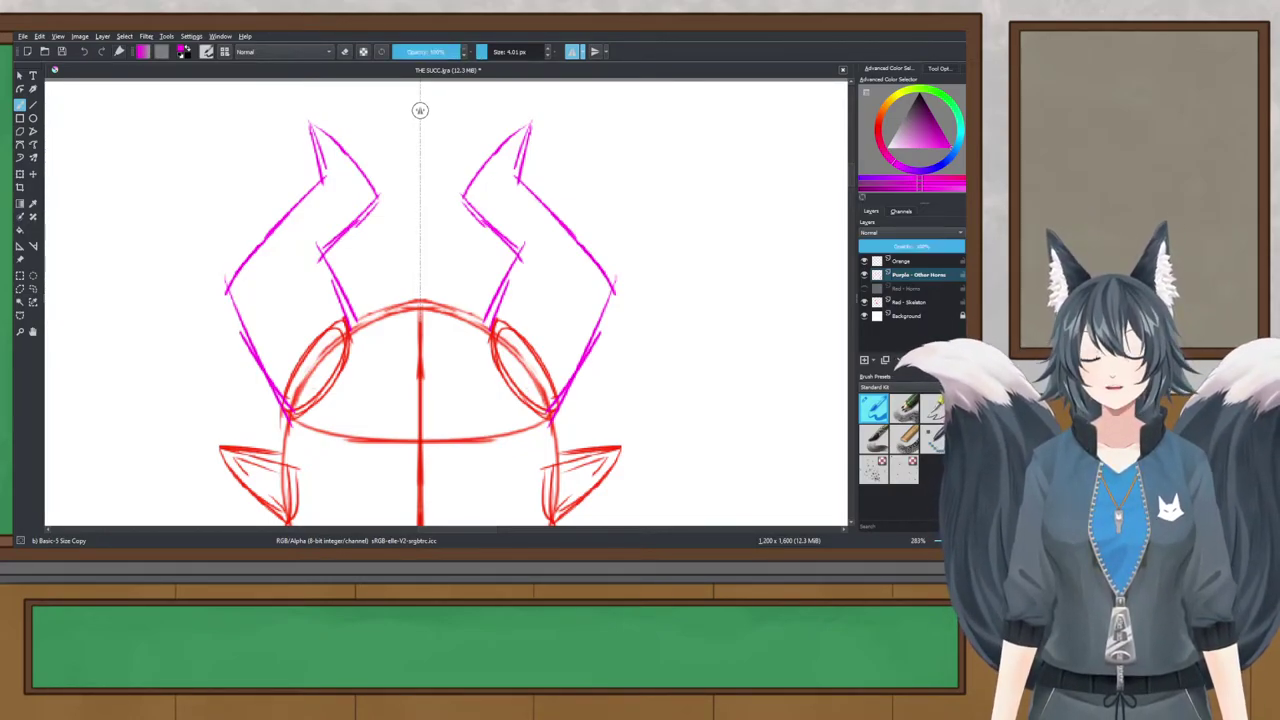
key("ctrl+z")
key("ctrl+z")
key("ctrl+z")
key("ctrl+z")
key("ctrl+z")
key("ctrl+z")
key("ctrl+z")
key("ctrl+z")
Step: Try wide, lightning-shaped horns with angular bends reaching outward from the base ovals to raised tips
mouse_move(224, 213)
left_mouse_down()
mouse_move(250, 190)
mouse_move(220, 154)
mouse_move(259, 123)
mouse_move(215, 159)
left_mouse_up()
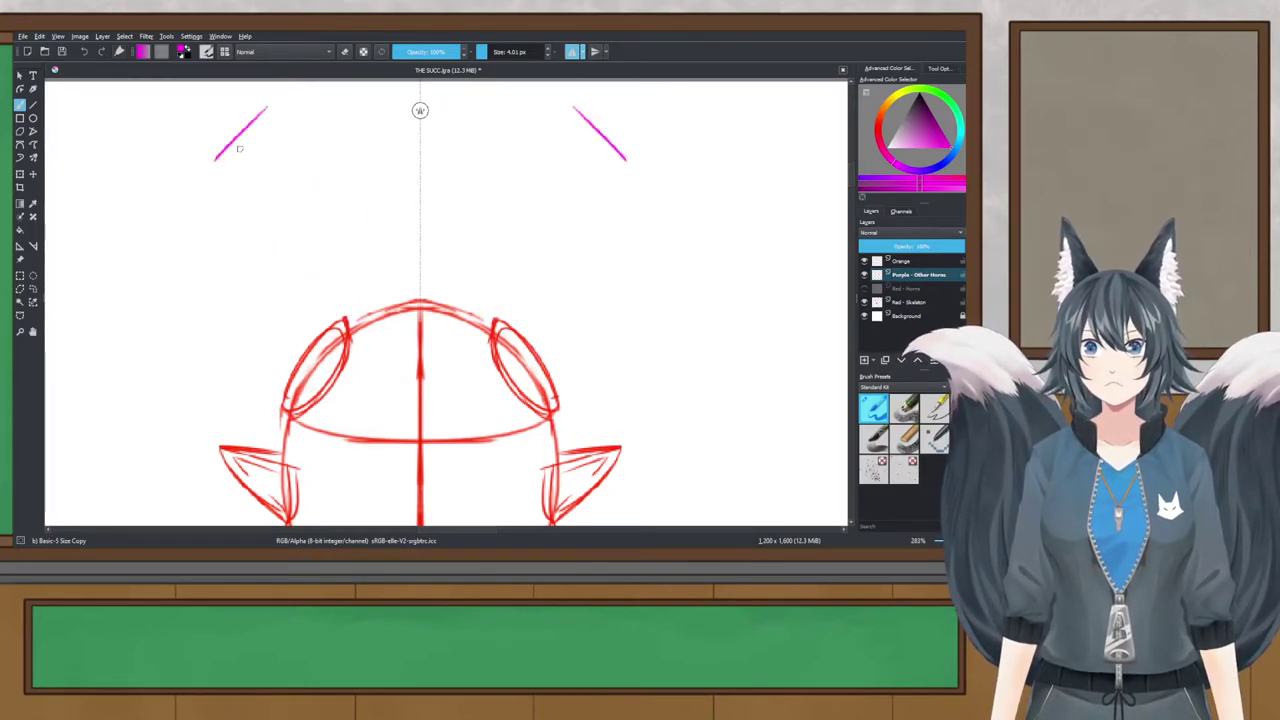
left_click_drag(269, 106, 229, 185)
left_click_drag(228, 138, 187, 186)
mouse_move(215, 159)
left_mouse_down()
mouse_move(200, 197)
mouse_move(224, 216)
mouse_move(290, 262)
mouse_move(322, 258)
left_mouse_up()
mouse_move(181, 205)
left_mouse_down()
mouse_move(152, 240)
mouse_move(268, 276)
left_mouse_up()
key("ctrl+z")
left_click_drag(162, 248, 265, 311)
mouse_move(264, 250)
left_mouse_down()
mouse_move(356, 290)
mouse_move(340, 358)
left_mouse_up()
mouse_move(262, 298)
left_mouse_down()
mouse_move(228, 366)
mouse_move(272, 420)
mouse_move(288, 420)
left_mouse_up()
scroll(310, 360, "down", 2)
left_click_drag(310, 360, 362, 285)
scroll(365, 246, "up", 1)
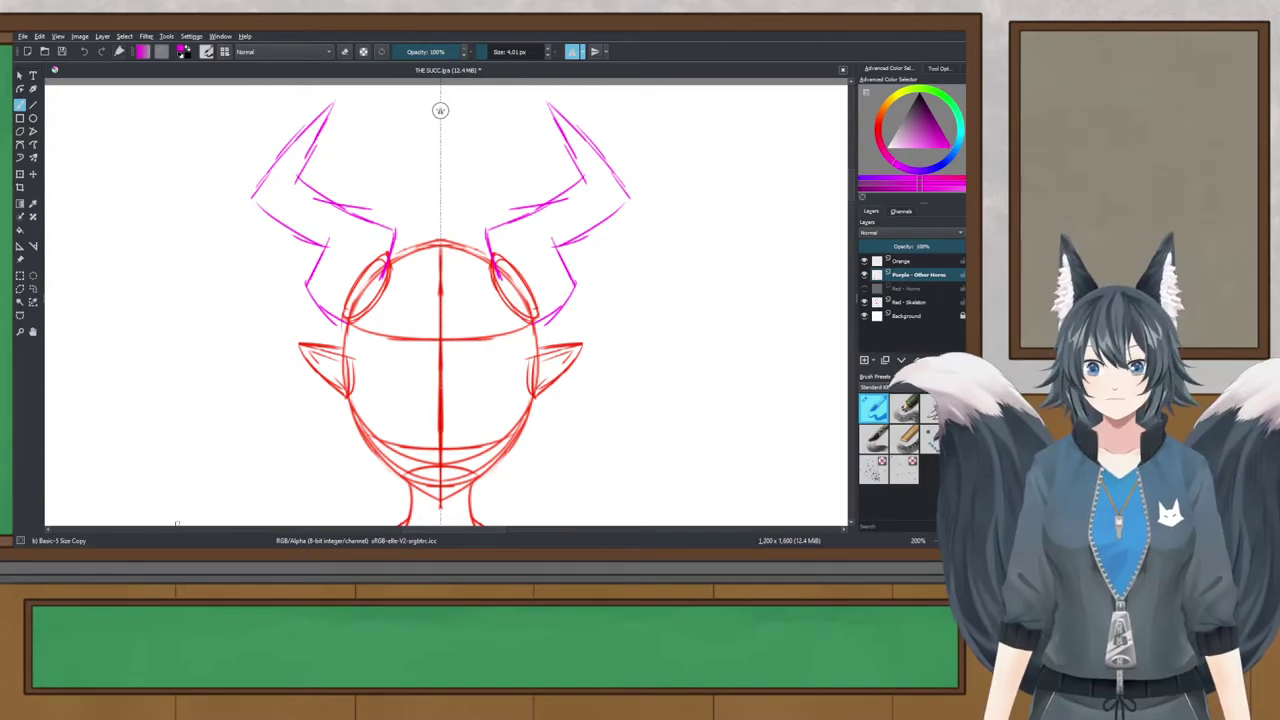
Step: Undo the wide lightning-shaped horn strokes to clear the space above the head
key("ctrl+z")
key("ctrl+z")
key("ctrl+z")
key("ctrl+z")
key("ctrl+z")
key("ctrl+z")
key("ctrl+z")
key("ctrl+z")
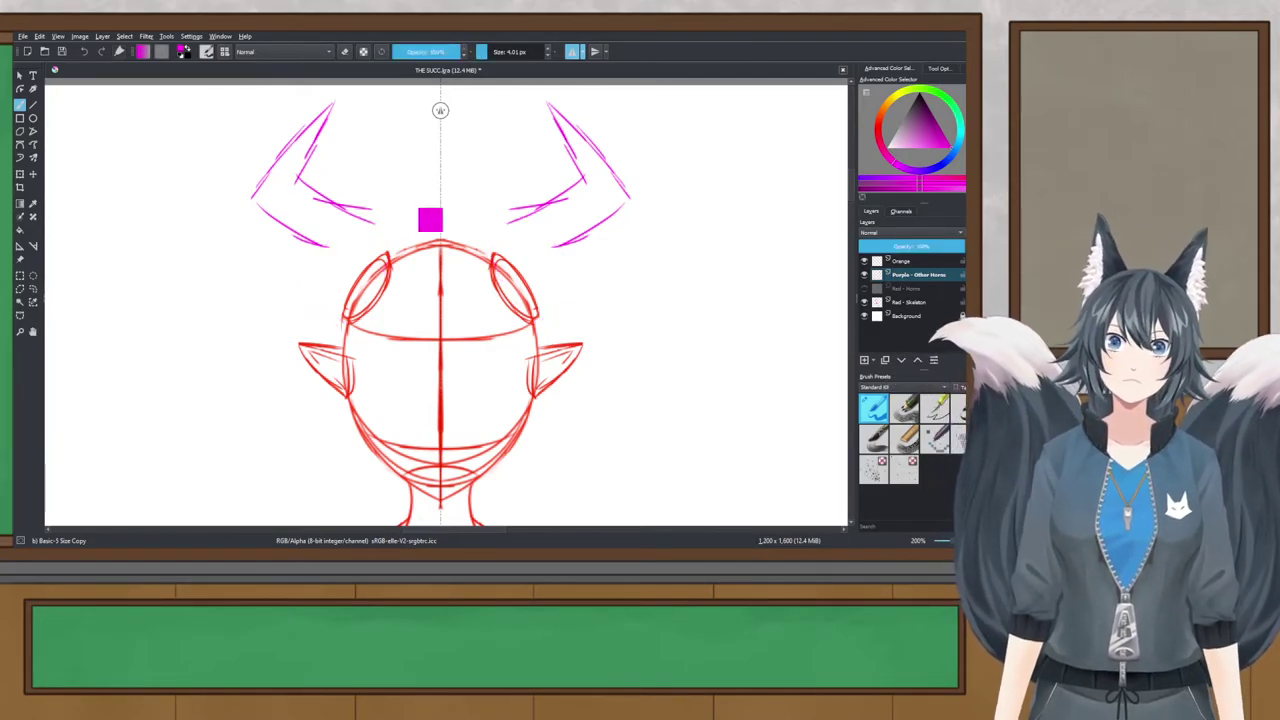
key("ctrl+z")
key("ctrl+z")
key("ctrl+z")
key("ctrl+z")
key("ctrl+z")
key("ctrl+z")
key("ctrl+z")
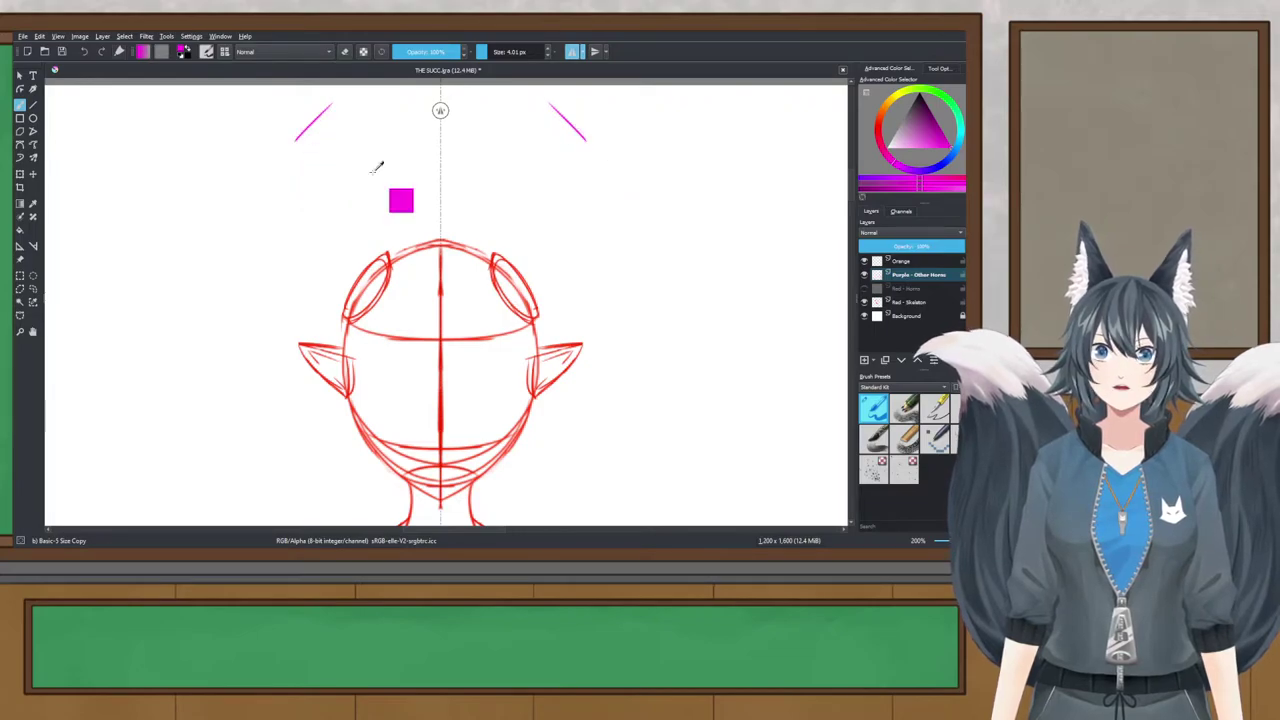
key("ctrl+shift+z")
key("ctrl+shift+z")
key("ctrl+shift+z")
key("ctrl+shift+z")
key("ctrl+shift+z")
key("ctrl+shift+z")
key("ctrl+shift+z")
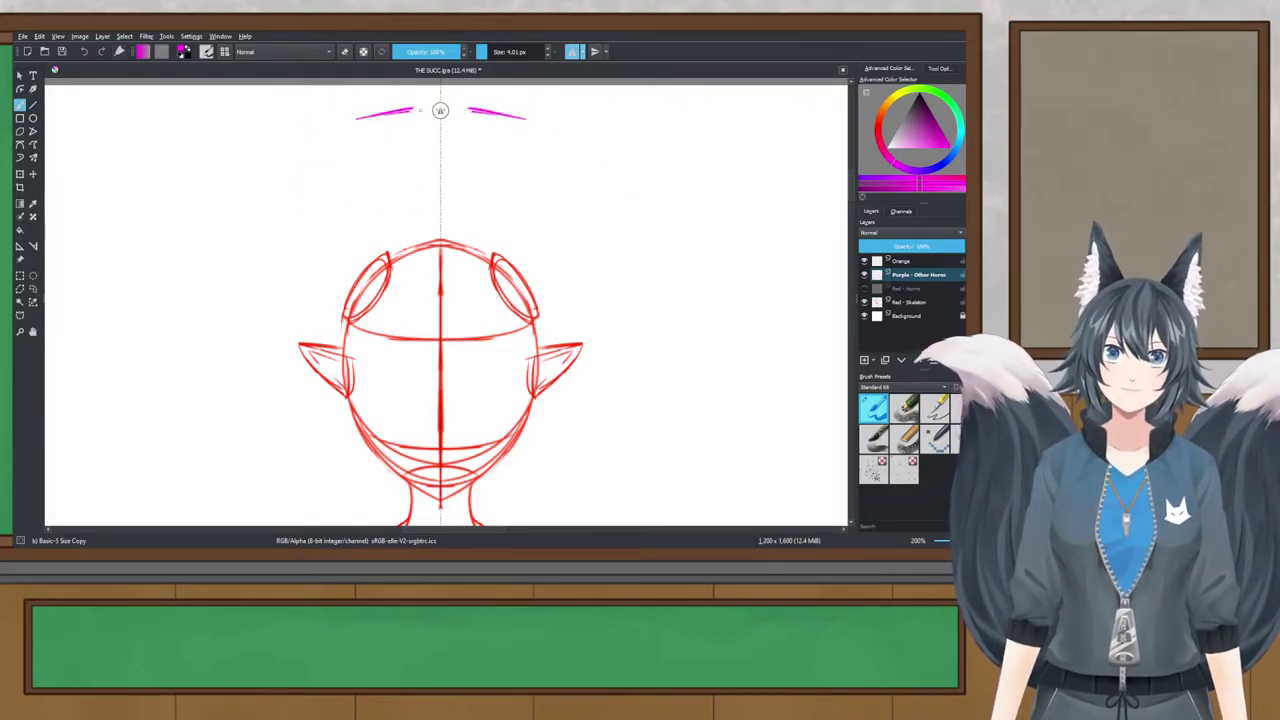
Step: Draw mirrored horns curving inward to nearly touching tips, with a jagged notch on each inner edge
mouse_move(355, 186)
left_mouse_down()
mouse_move(392, 172)
mouse_move(374, 212)
mouse_move(384, 254)
left_mouse_up()
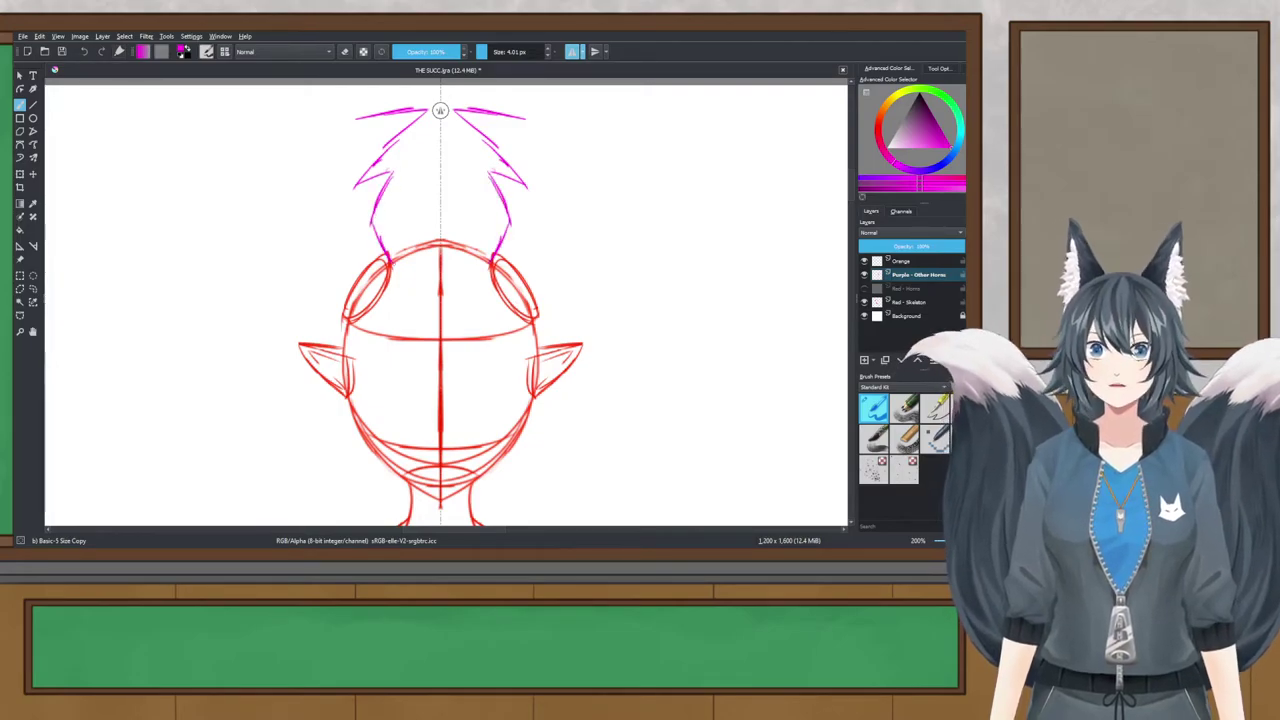
mouse_move(362, 120)
left_mouse_down()
mouse_move(301, 202)
mouse_move(339, 297)
left_mouse_up()
left_click_drag(308, 212, 350, 305)
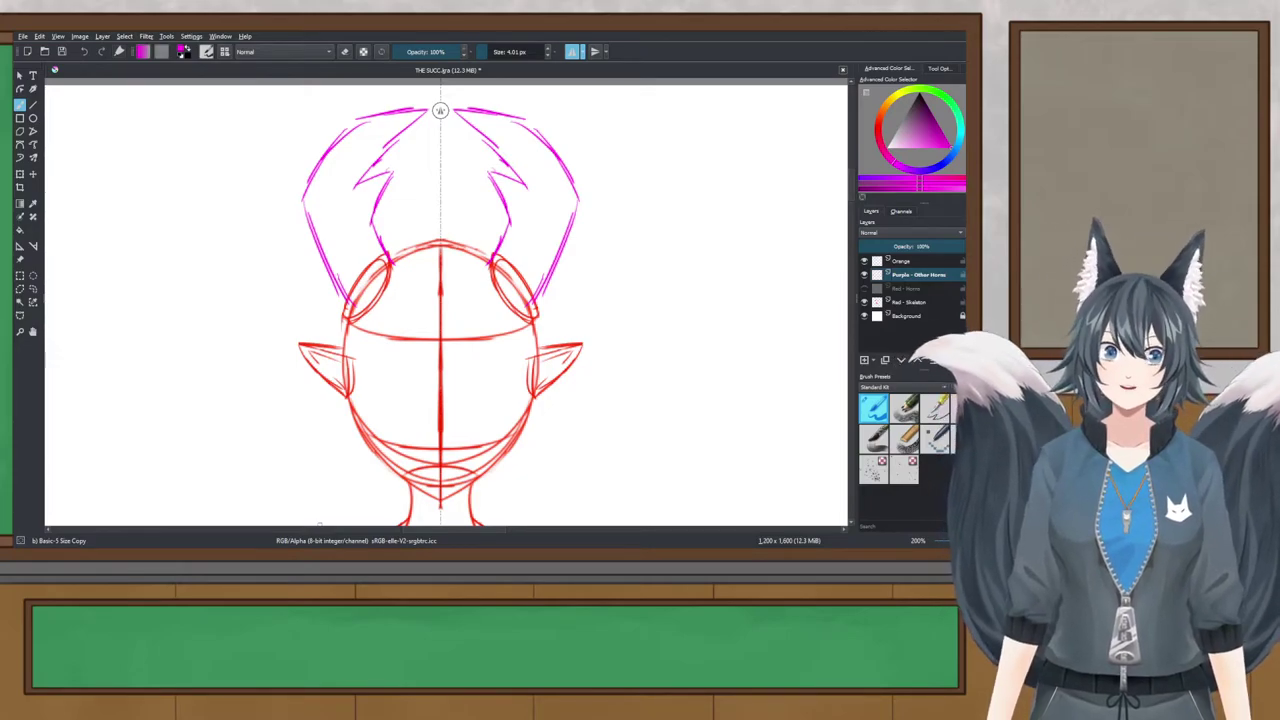
mouse_move(428, 214)
left_mouse_down()
mouse_move(417, 314)
mouse_move(412, 242)
mouse_move(408, 262)
left_mouse_up()
scroll(415, 293, "up", 1)
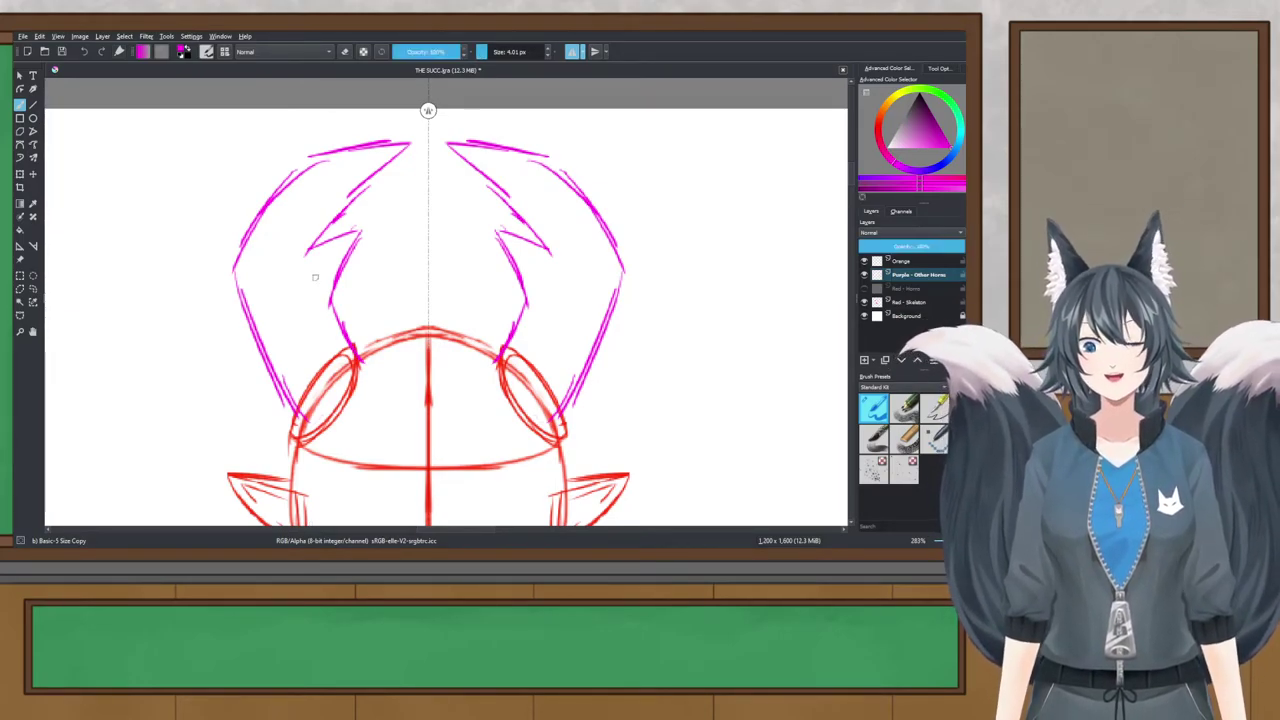
Step: Draw a small magenta bottle cap with a curved rim between the two inward-pointing horn tips
scroll(415, 125, "up", 4)
left_click_drag(413, 147, 401, 197)
mouse_move(391, 190)
left_mouse_down()
mouse_move(460, 195)
mouse_move(456, 157)
mouse_move(404, 217)
mouse_move(443, 210)
left_mouse_up()
key("ctrl+z")
key("ctrl+z")
key("ctrl+z")
key("ctrl+z")
Step: Draw a bottle mouth below the cap, with a narrow lip and a neck widening down to a curved band line
left_click_drag(397, 242, 470, 254)
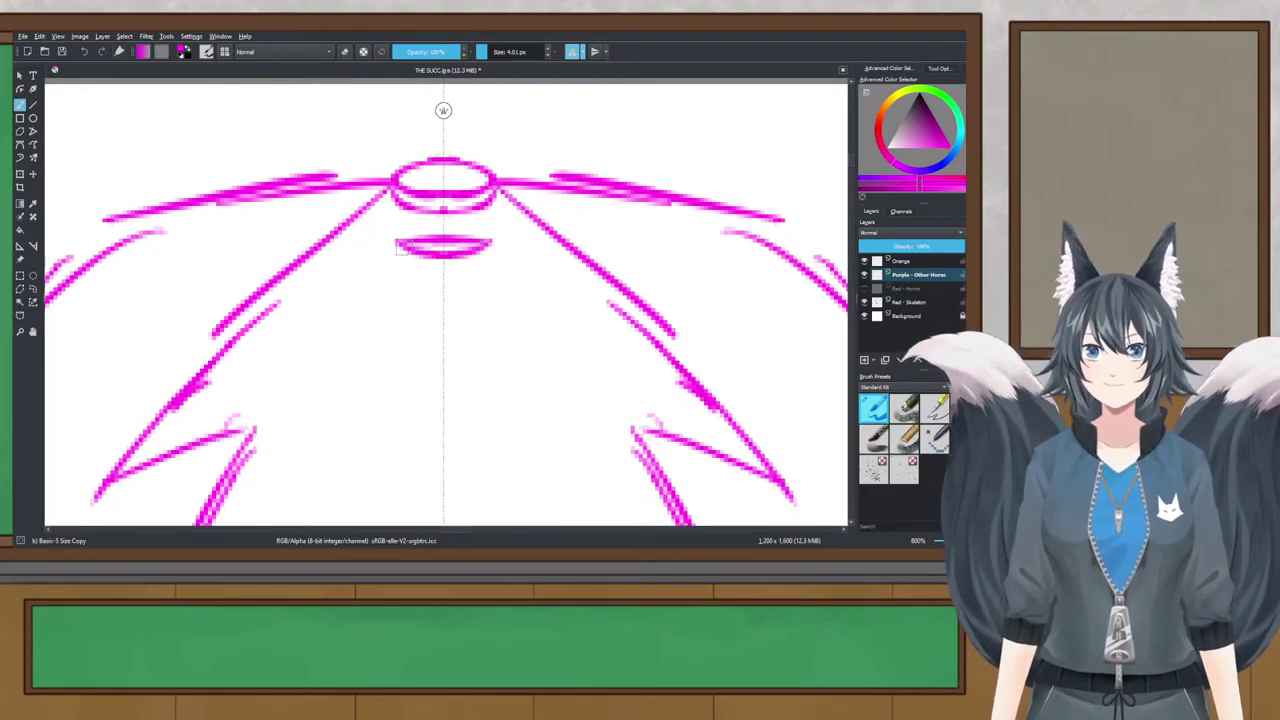
mouse_move(394, 246)
left_mouse_down()
mouse_move(390, 292)
mouse_move(416, 348)
left_mouse_up()
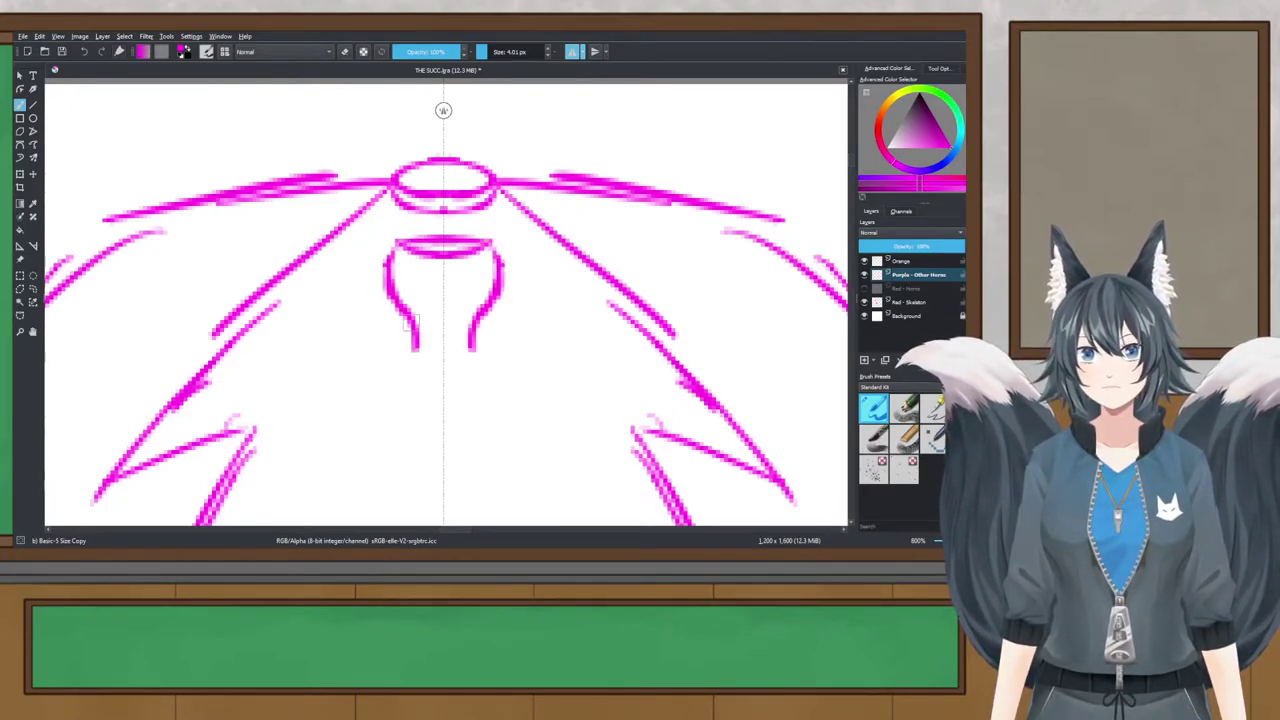
key("ctrl+z")
left_click_drag(398, 298, 388, 370)
left_click_drag(386, 322, 378, 452)
mouse_move(380, 405)
left_mouse_down()
mouse_move(379, 483)
mouse_move(372, 473)
mouse_move(443, 500)
left_mouse_up()
left_click_drag(444, 406, 420, 218)
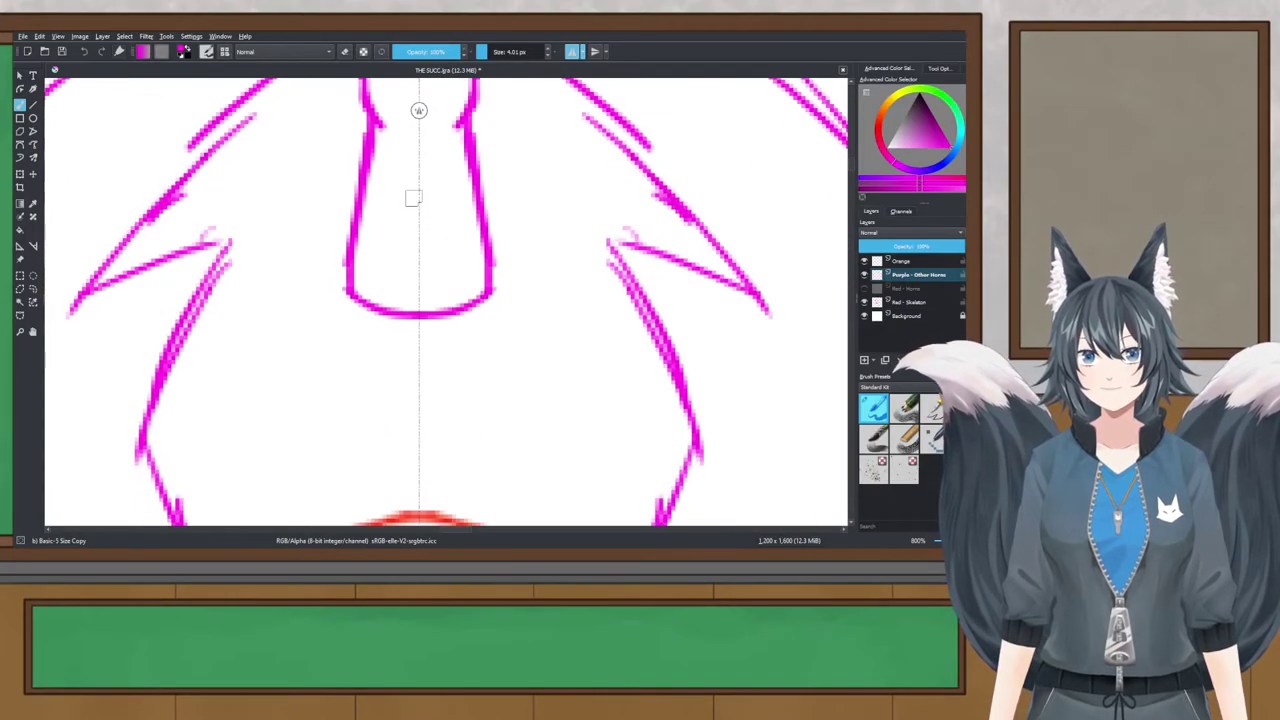
Step: Extend the bottle downward with a banded label section, a slightly pinched lower body and a rounded base above the head
mouse_move(347, 266)
left_mouse_down()
mouse_move(338, 365)
mouse_move(350, 424)
left_mouse_up()
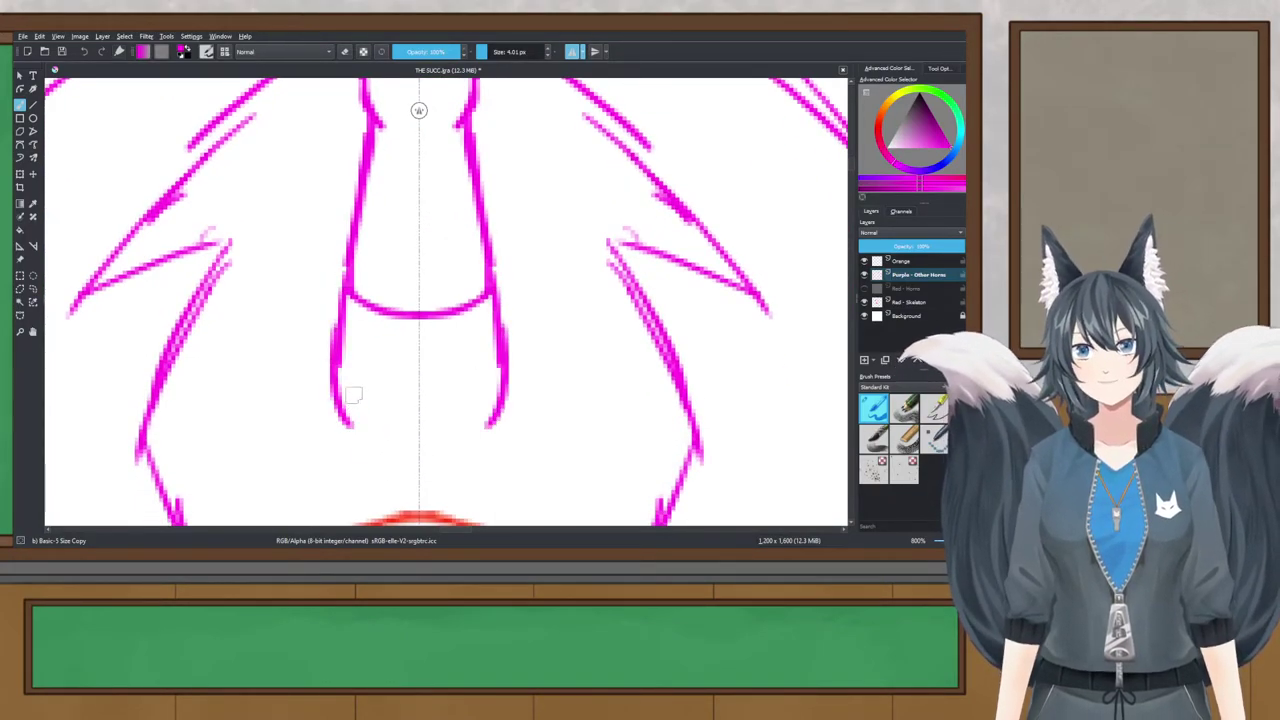
key("ctrl+z")
left_click_drag(340, 362, 414, 382)
left_click_drag(340, 368, 362, 444)
key("ctrl+z")
mouse_move(340, 364)
left_mouse_down()
mouse_move(348, 429)
mouse_move(352, 417)
mouse_move(344, 481)
mouse_move(345, 455)
mouse_move(369, 497)
mouse_move(355, 483)
mouse_move(424, 507)
left_mouse_up()
key("ctrl+z")
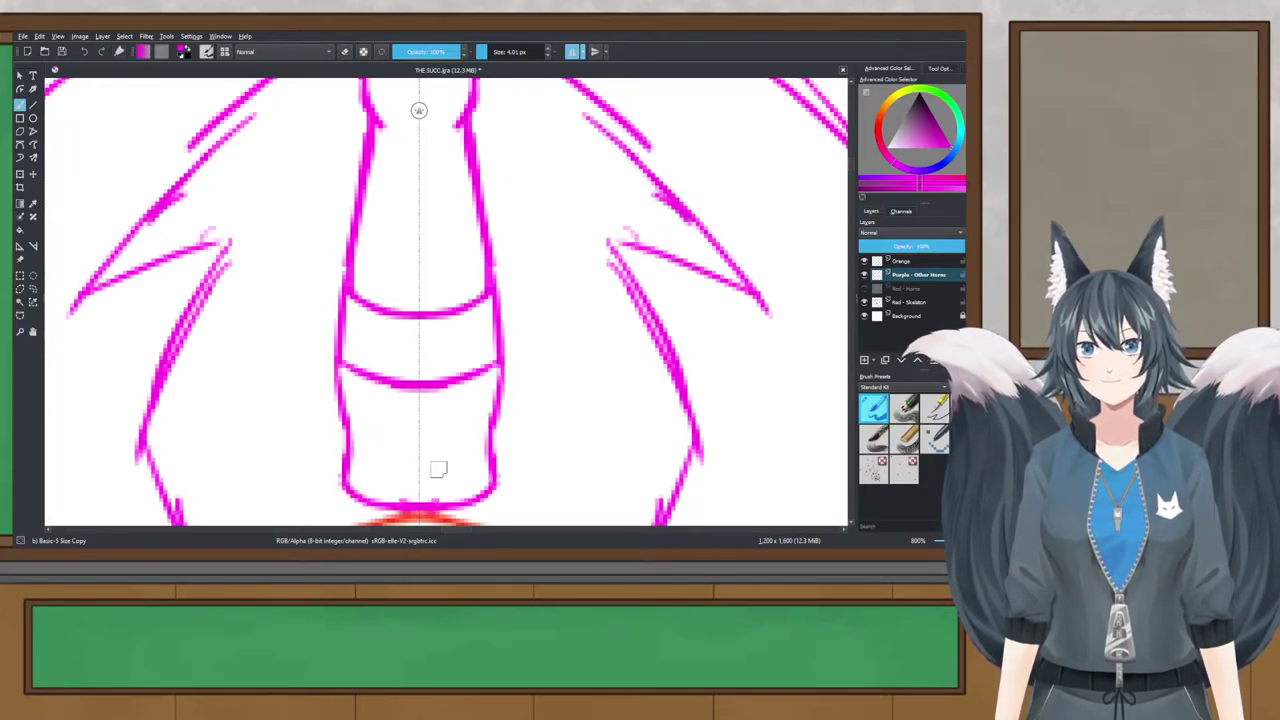
scroll(461, 365, "down", 2)
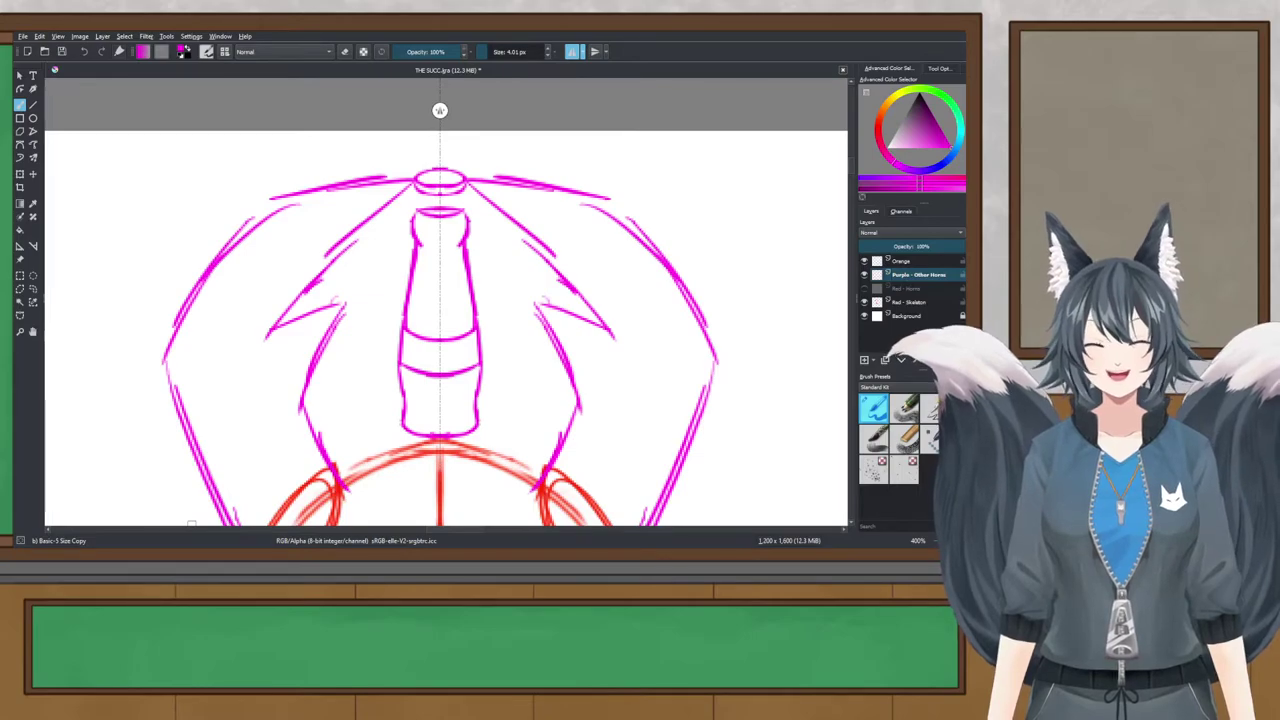
scroll(391, 202, "down", 2)
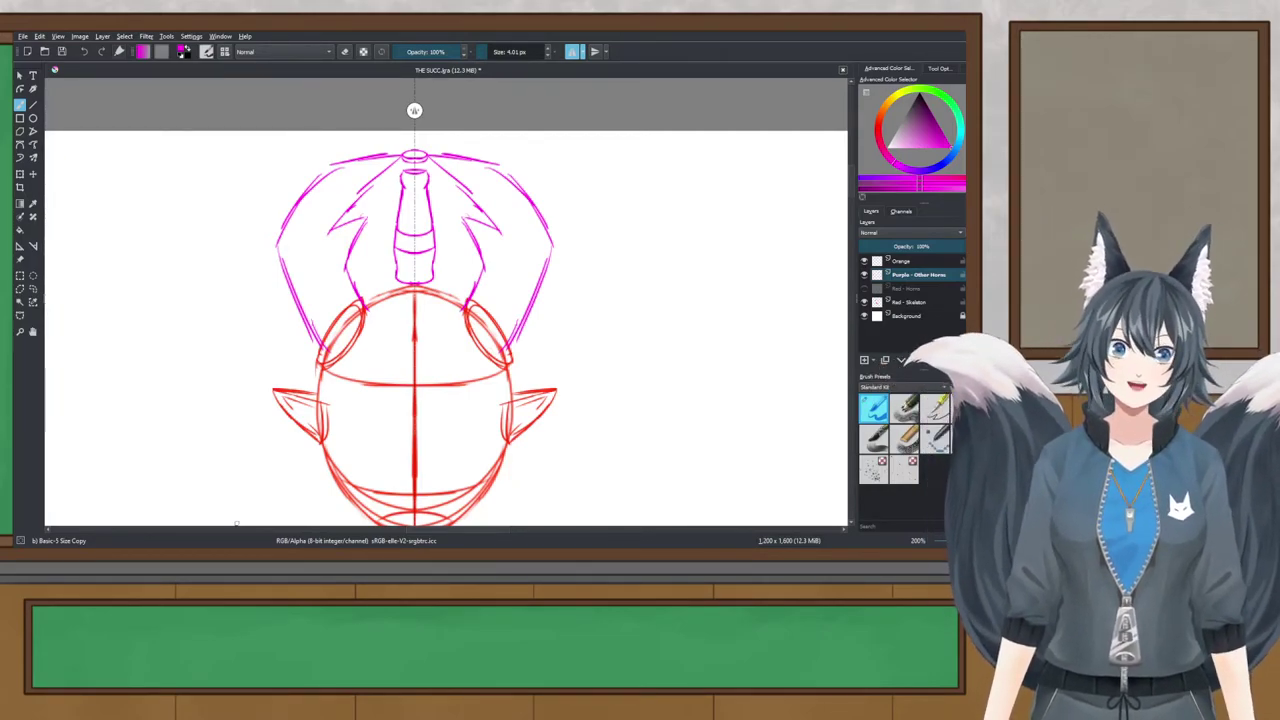
Step: Rename the Purple - Other Horns layer as Purple - Bottle Opener Horns
scroll(428, 190, "up", 1)
left_click_drag(428, 190, 434, 204)
left_click(927, 281)
double_click(927, 278)
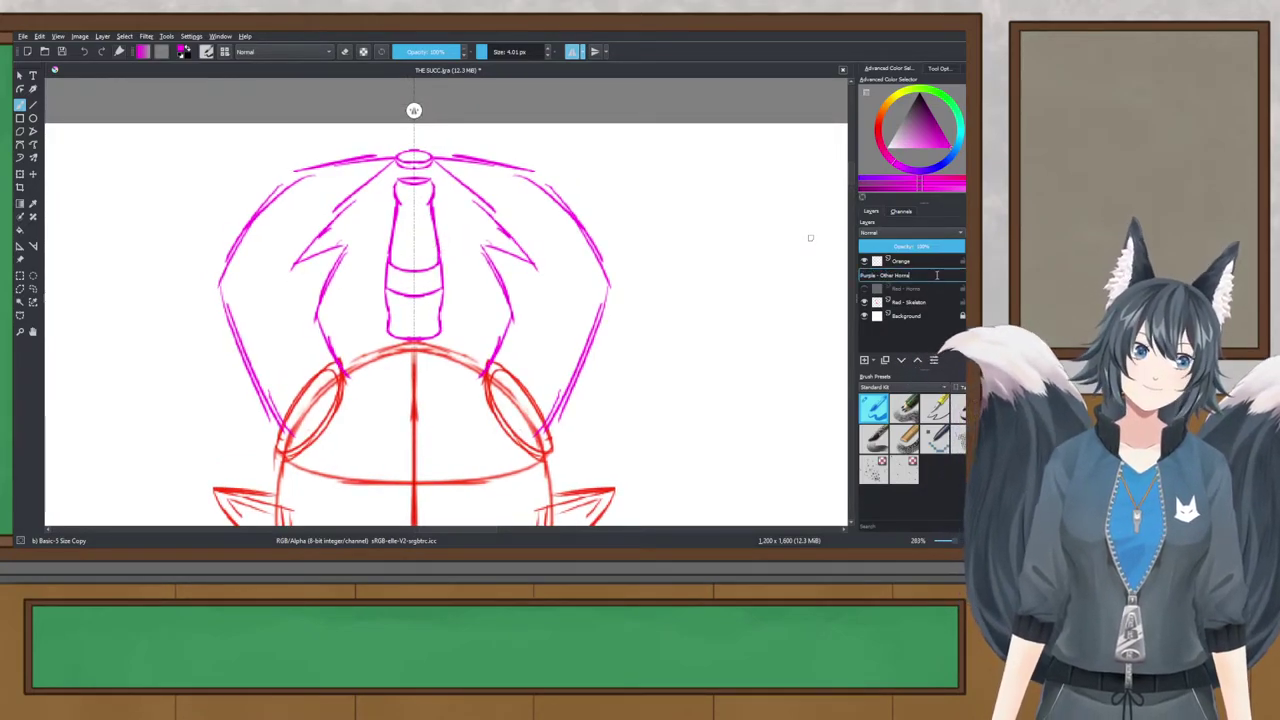
key("BackSpace")
key("BackSpace")
key("BackSpace")
key("BackSpace")
key("BackSpace")
key("BackSpace")
key("BackSpace")
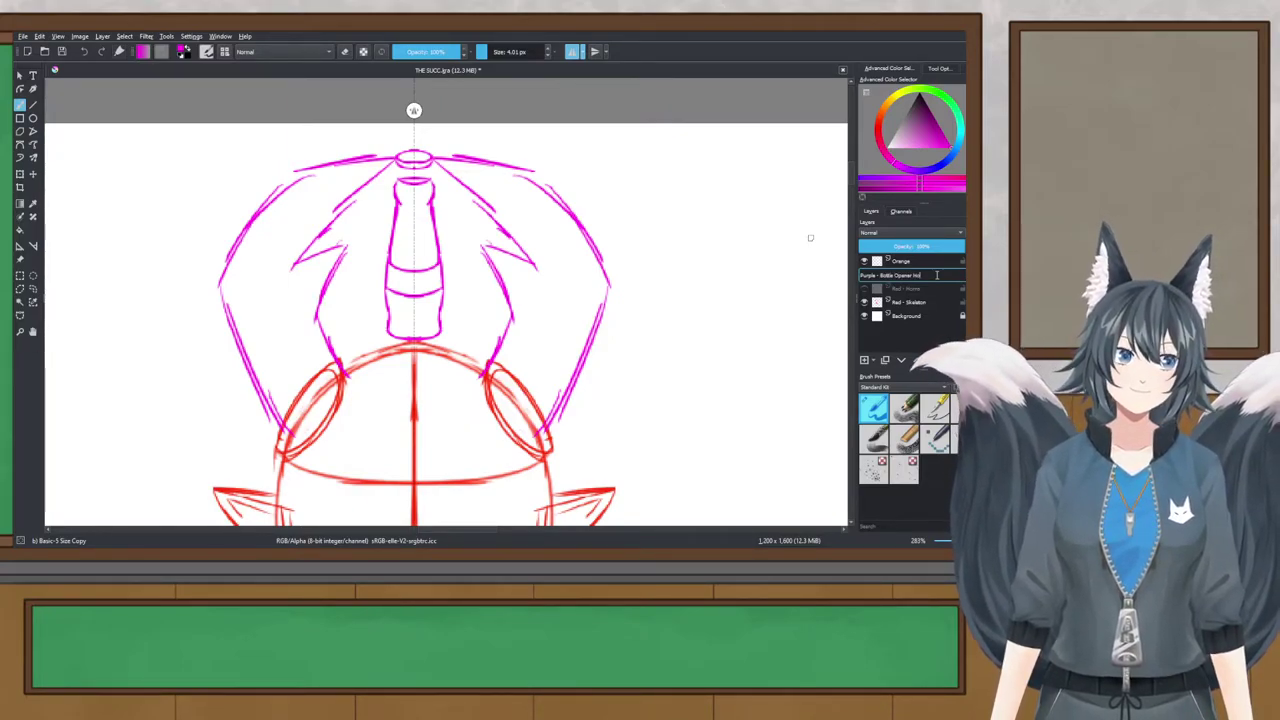
key("Return")
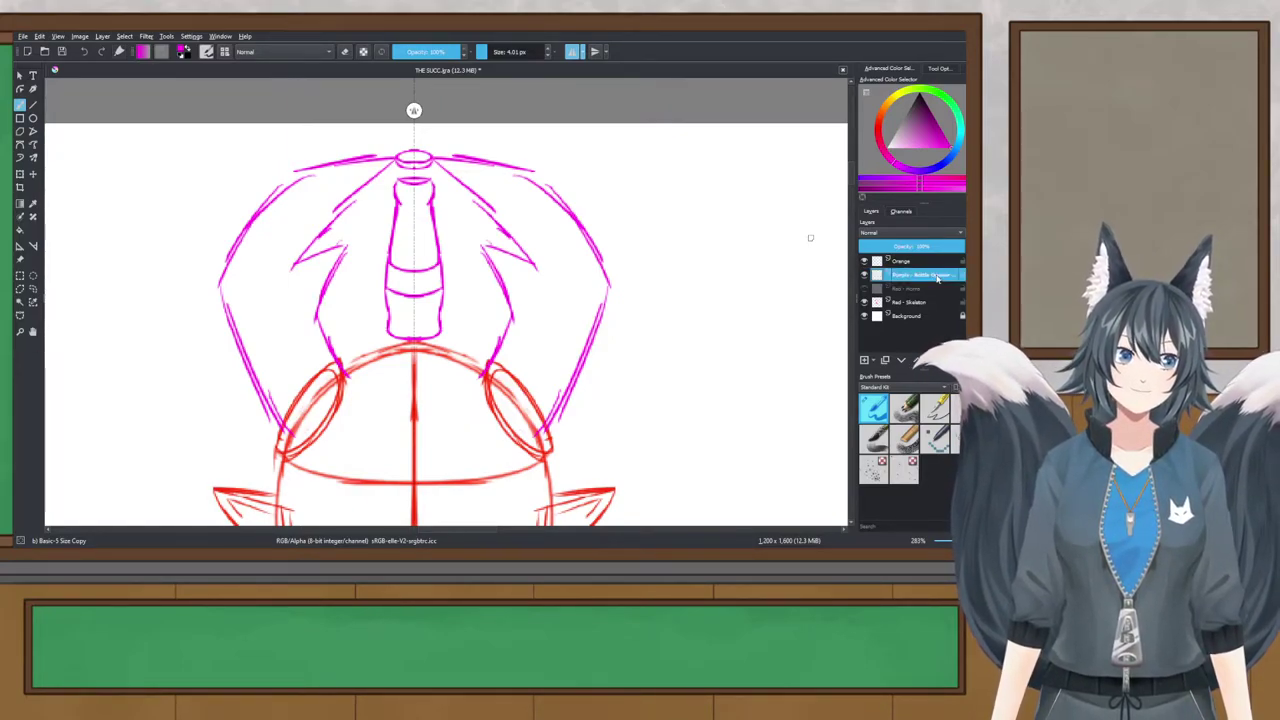
Step: Hide the bottle opener horns layer and add a new paint layer named Purple - Other Horns above it
left_click(864, 275)
key("Insert")
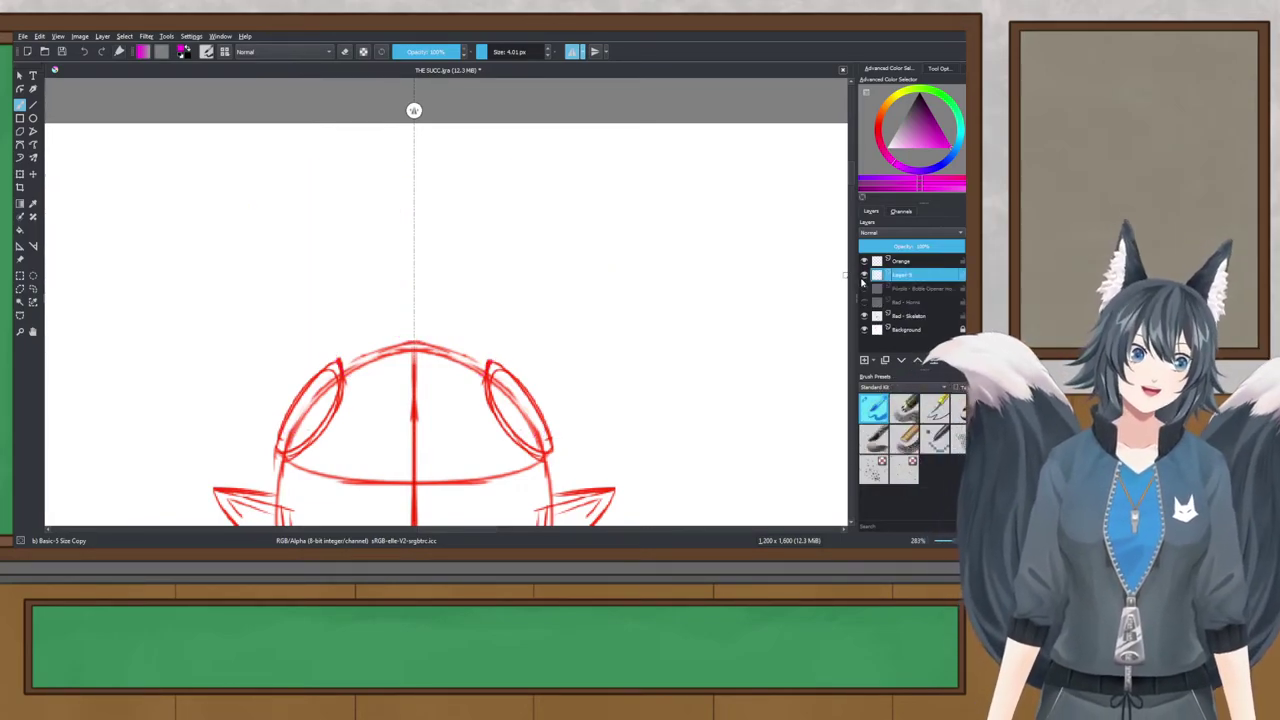
double_click(929, 277)
type("Purple - Other Horns")
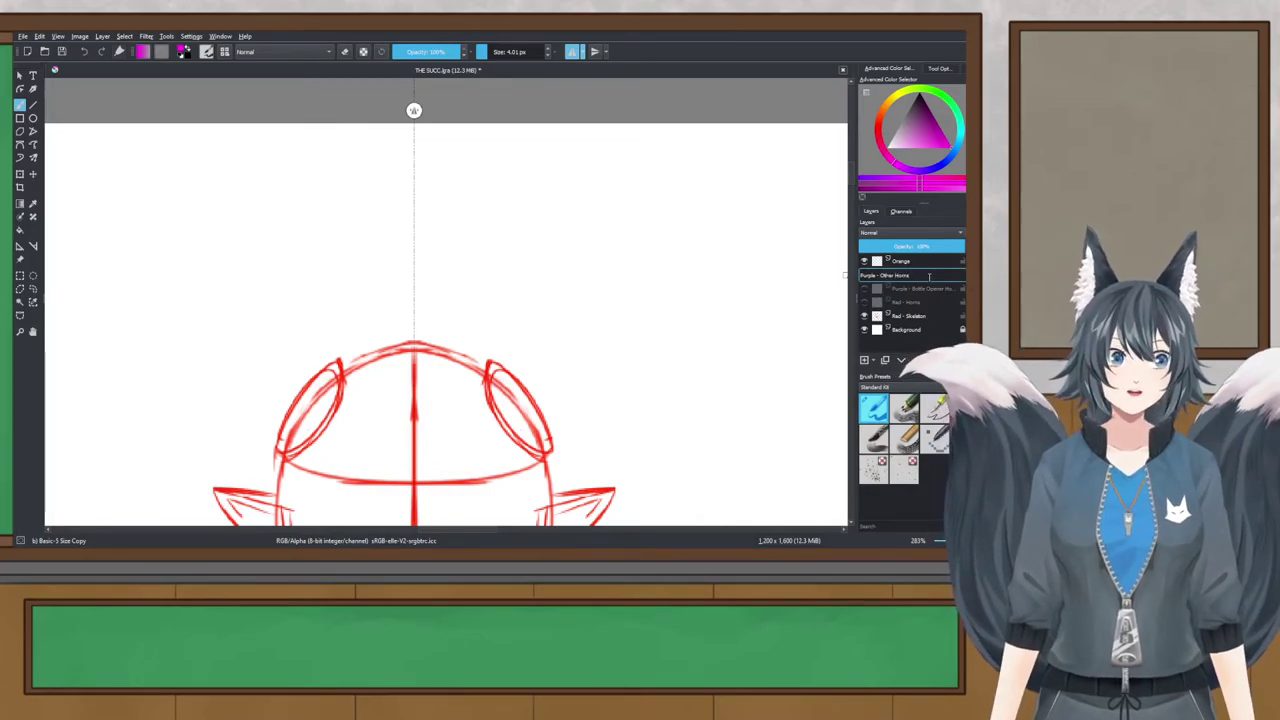
key("Return")
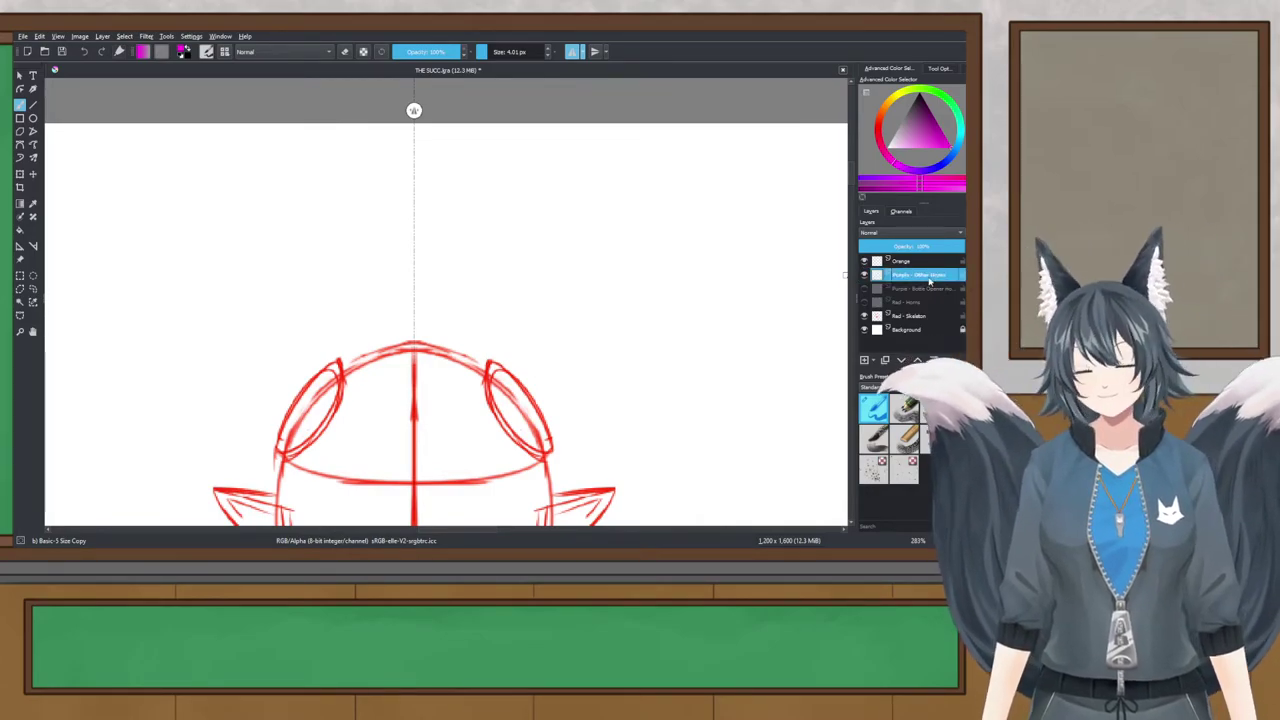
Step: Show the bottle opener horns again and examine them against the whole figure and the surrounding reference images
left_click(864, 289)
scroll(530, 320, "down", 6)
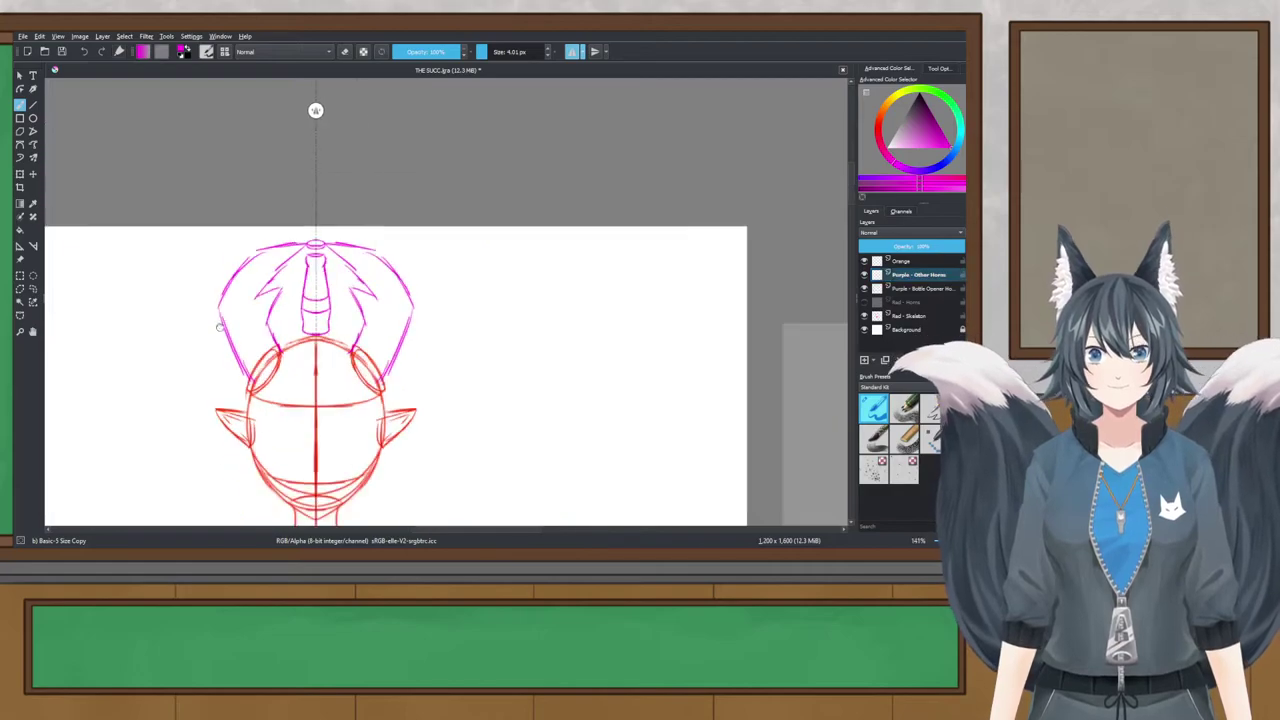
scroll(447, 266, "down", 2)
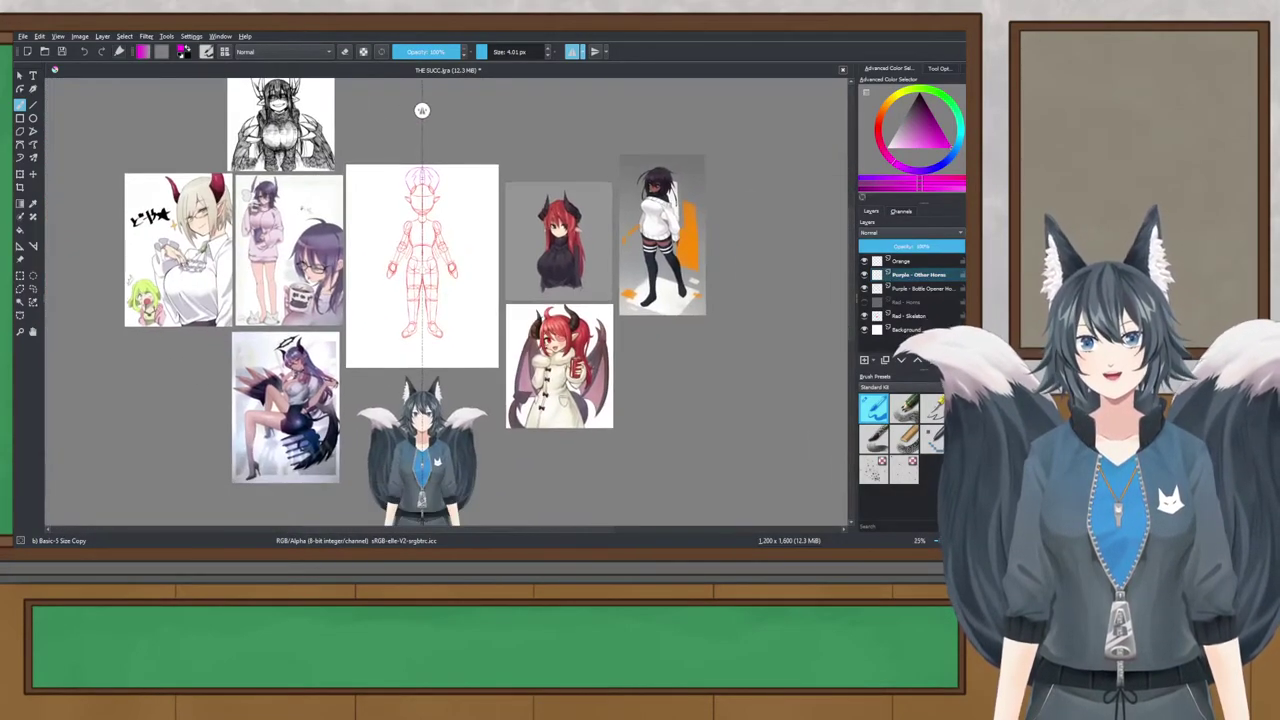
scroll(425, 232, "up", 6)
left_click_drag(495, 178, 430, 337)
scroll(388, 198, "up", 2)
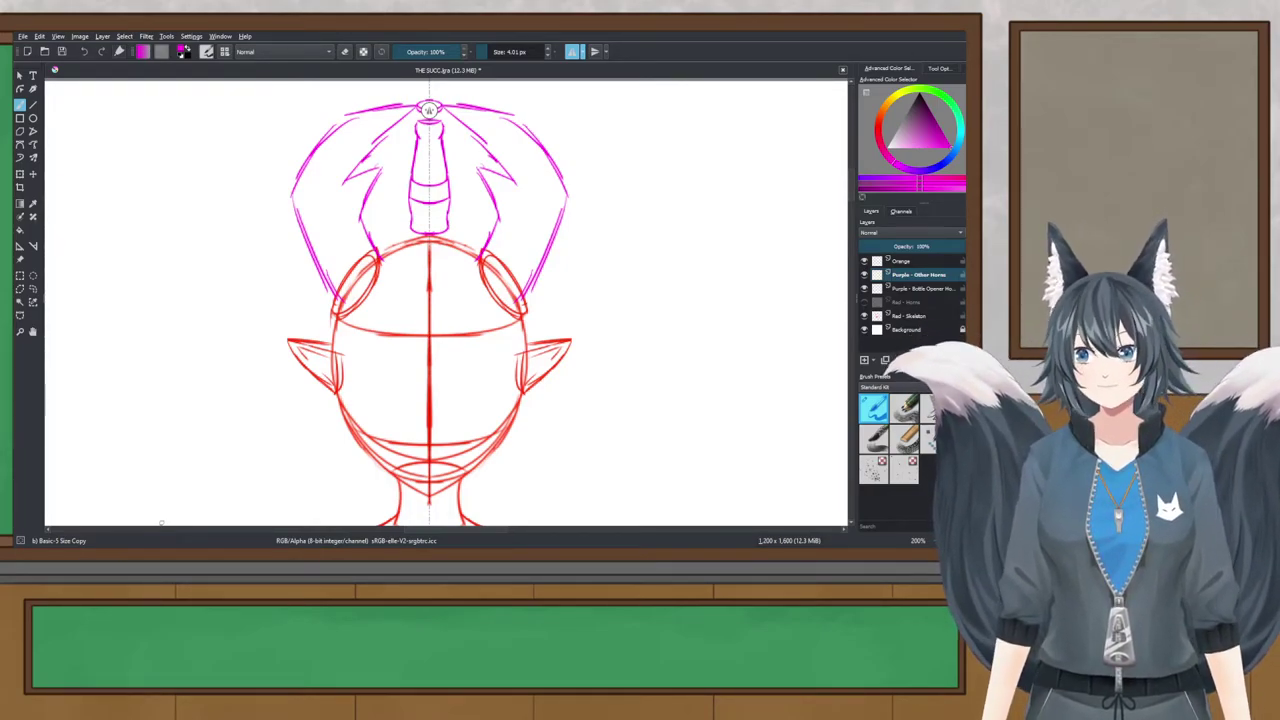
left_click(348, 192)
scroll(348, 191, "up", 3)
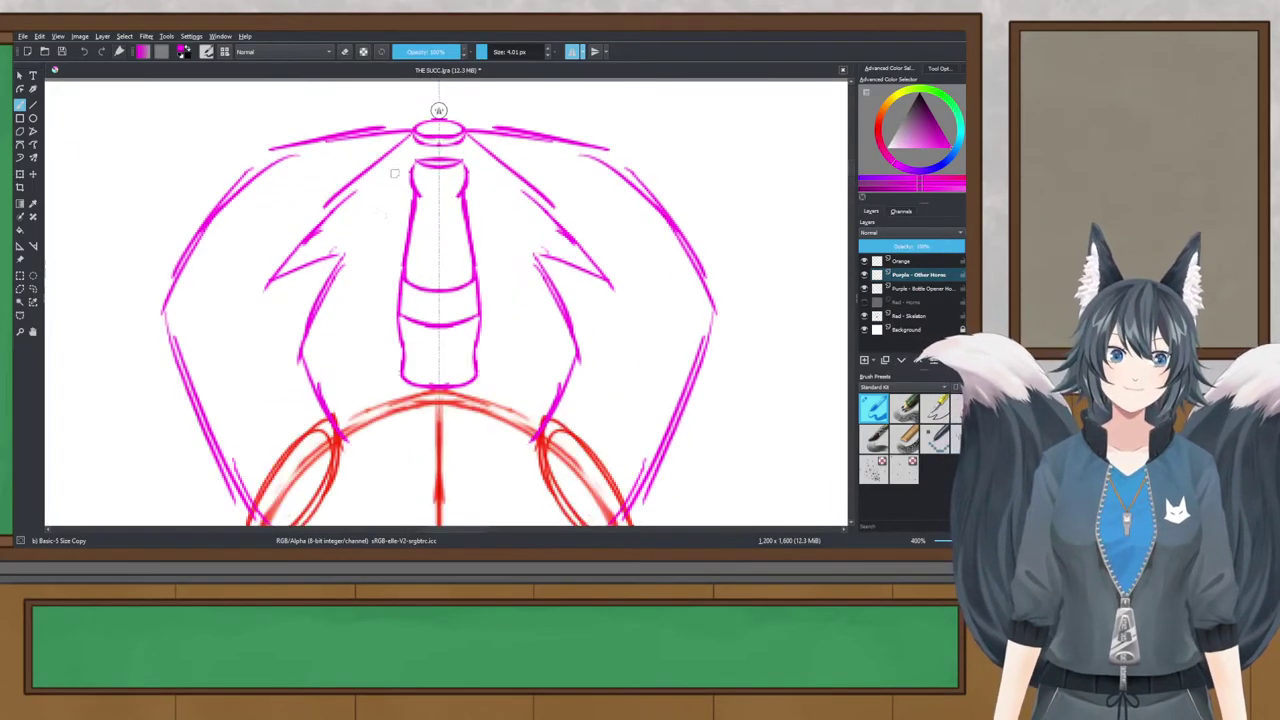
Step: Save the document and hide the bottle opener horns layer
key("ctrl+s")
left_click_drag(386, 323, 382, 281)
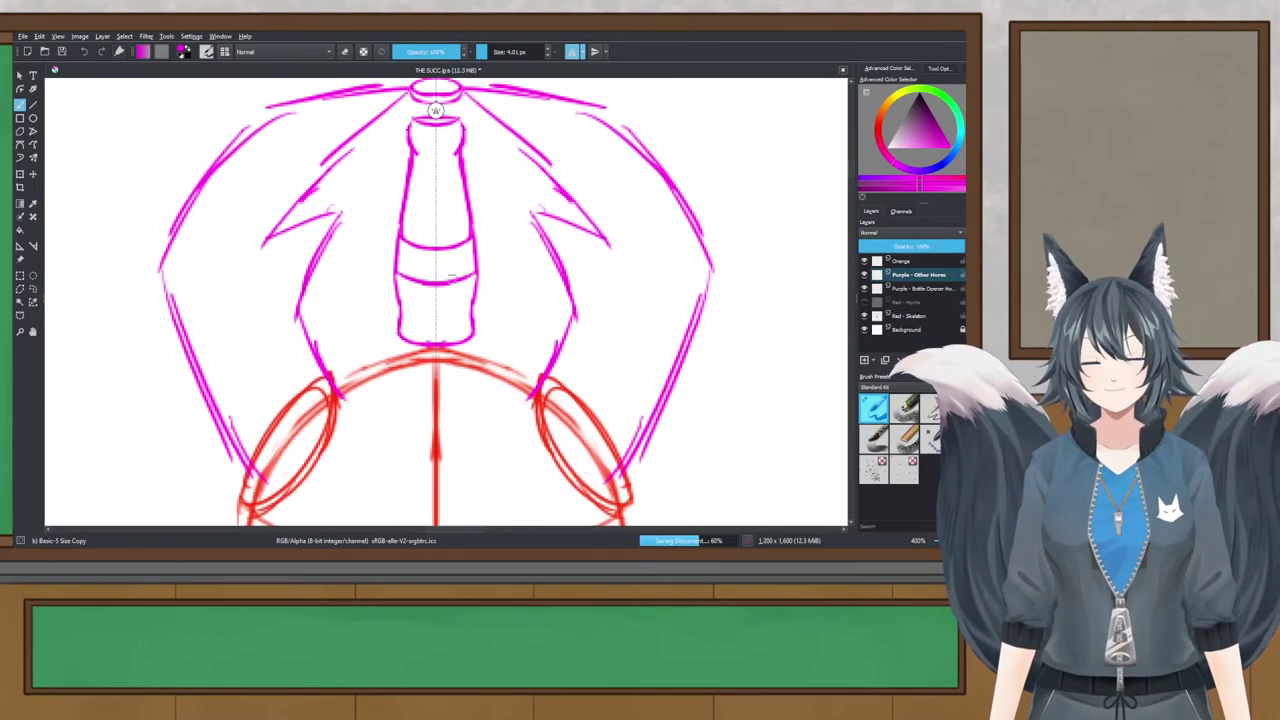
left_click(865, 288)
Step: Try mirrored horns with inward-hooked tips and two jagged notches along each inner edge, and undo the inner edges
scroll(423, 249, "down", 1)
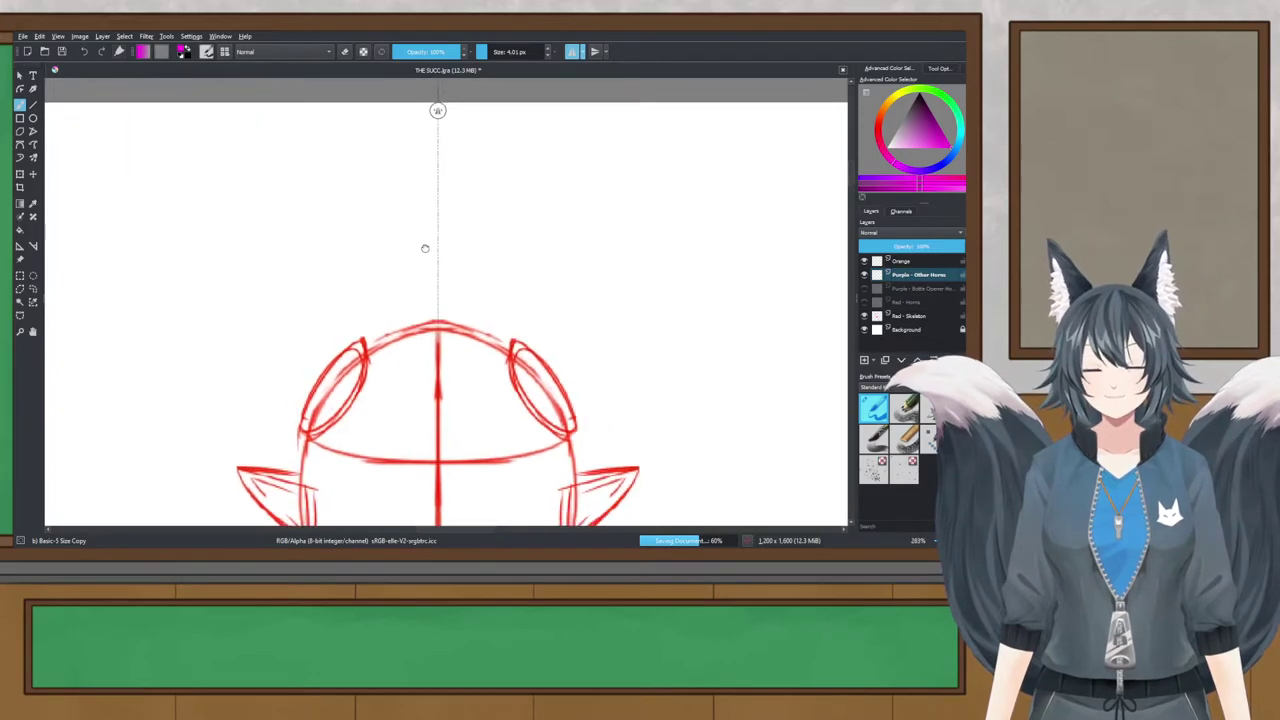
mouse_move(328, 123)
left_mouse_down()
mouse_move(287, 150)
mouse_move(312, 133)
mouse_move(272, 195)
left_mouse_up()
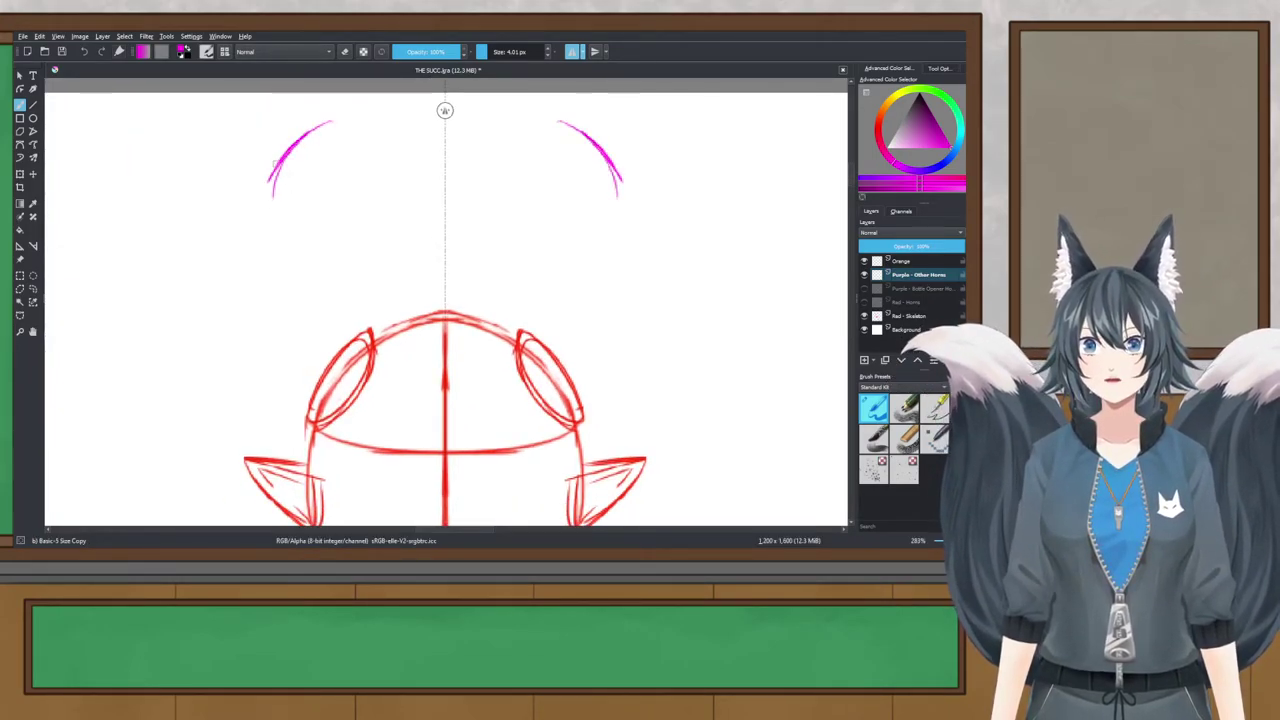
mouse_move(325, 118)
left_mouse_down()
mouse_move(233, 164)
mouse_move(204, 197)
mouse_move(240, 278)
left_mouse_up()
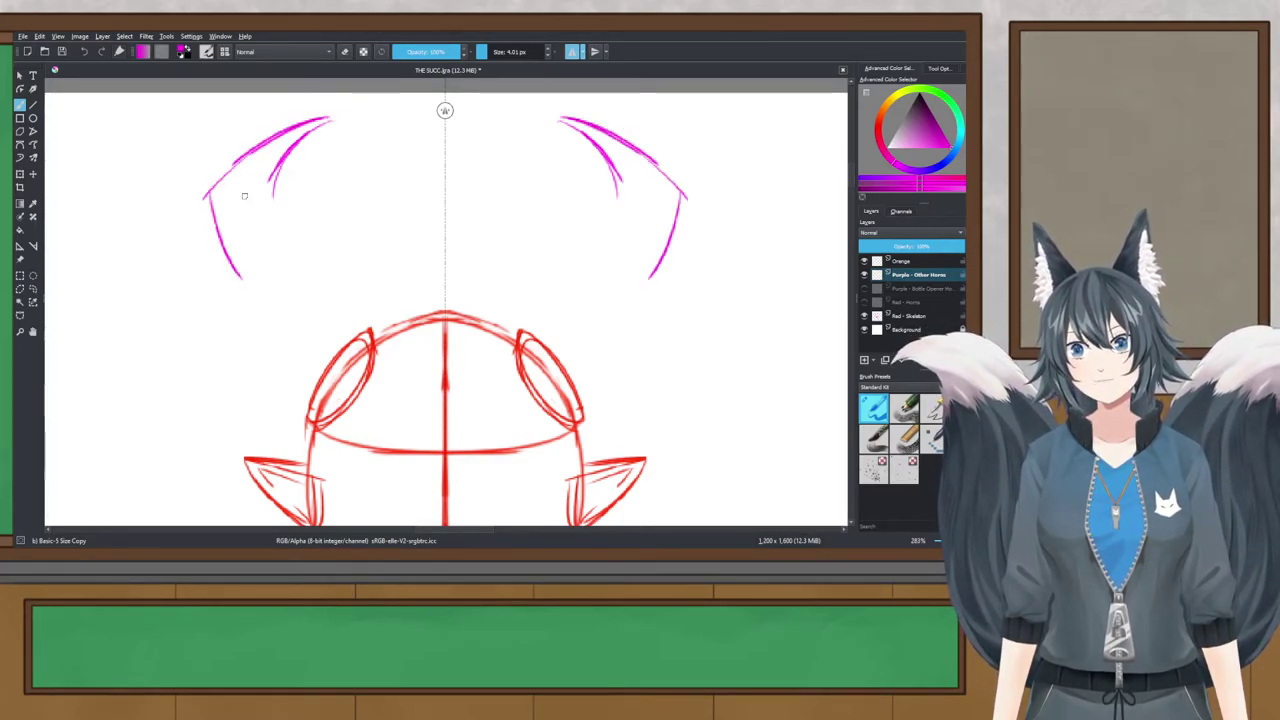
mouse_move(265, 197)
left_mouse_down()
mouse_move(324, 190)
mouse_move(304, 258)
mouse_move(332, 219)
mouse_move(346, 299)
mouse_move(381, 327)
left_mouse_up()
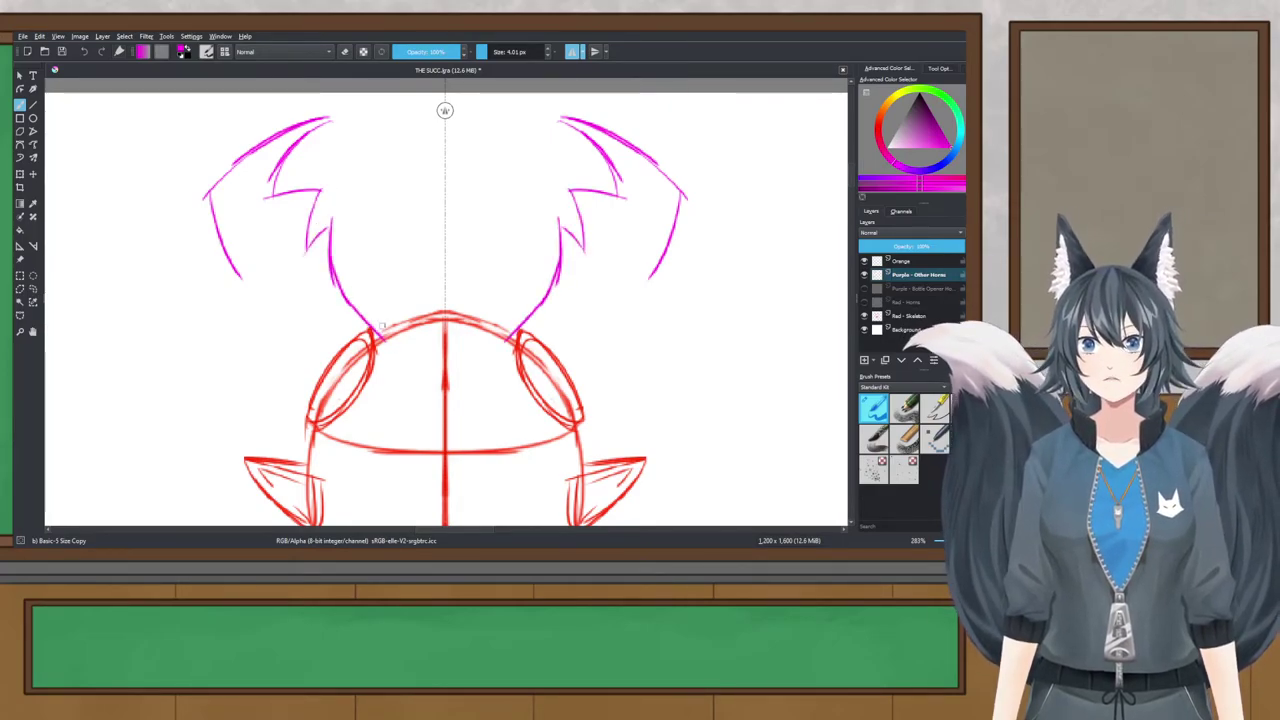
key("ctrl+z")
key("ctrl+z")
key("ctrl+z")
key("ctrl+z")
key("ctrl+z")
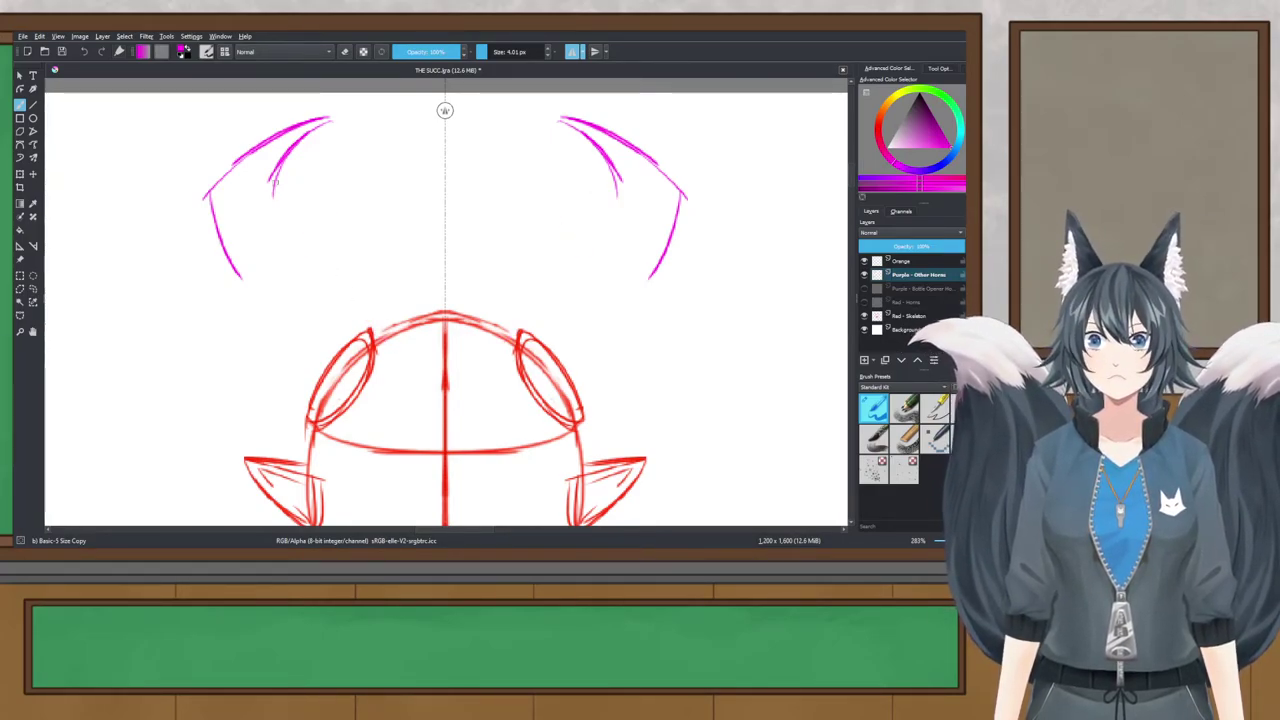
Step: Redraw each horn's inner edge with a single sharp notch and extend the outer edges down to the base ovals
mouse_move(268, 186)
left_mouse_down()
mouse_move(318, 270)
mouse_move(342, 238)
mouse_move(338, 310)
mouse_move(370, 338)
left_mouse_up()
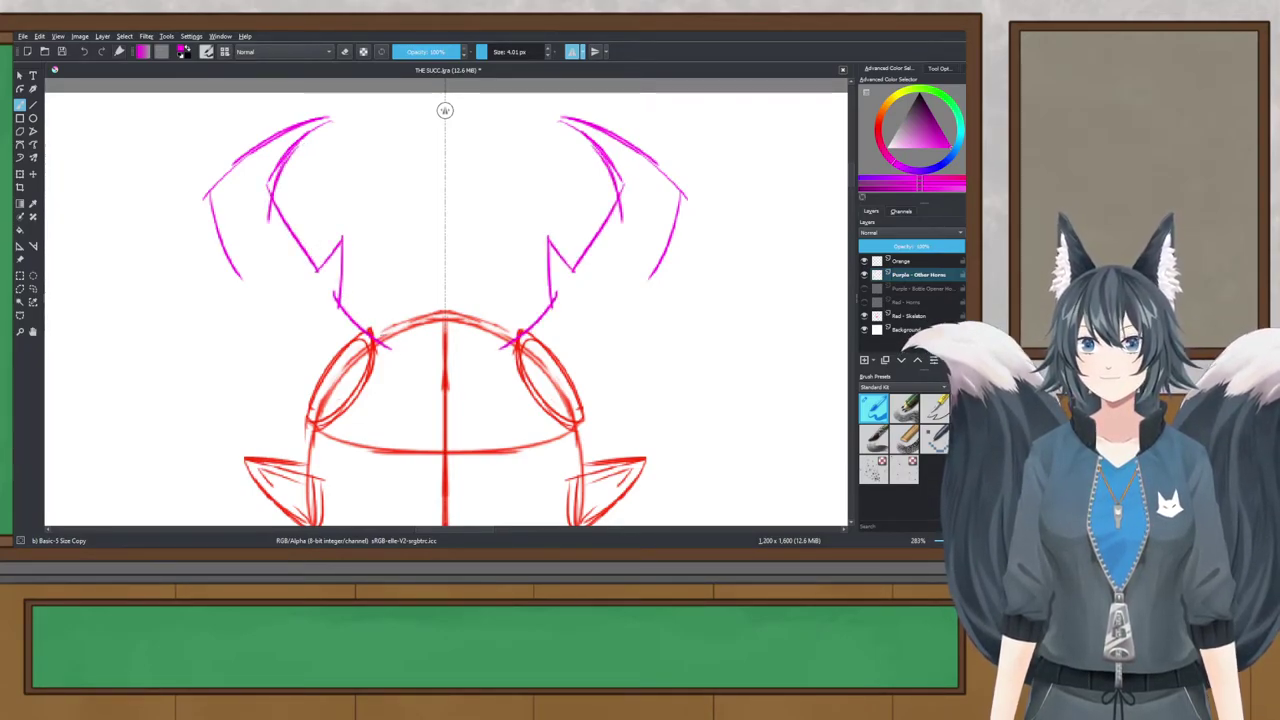
left_click_drag(217, 234, 290, 365)
left_click_drag(247, 291, 319, 407)
left_click_drag(291, 361, 328, 411)
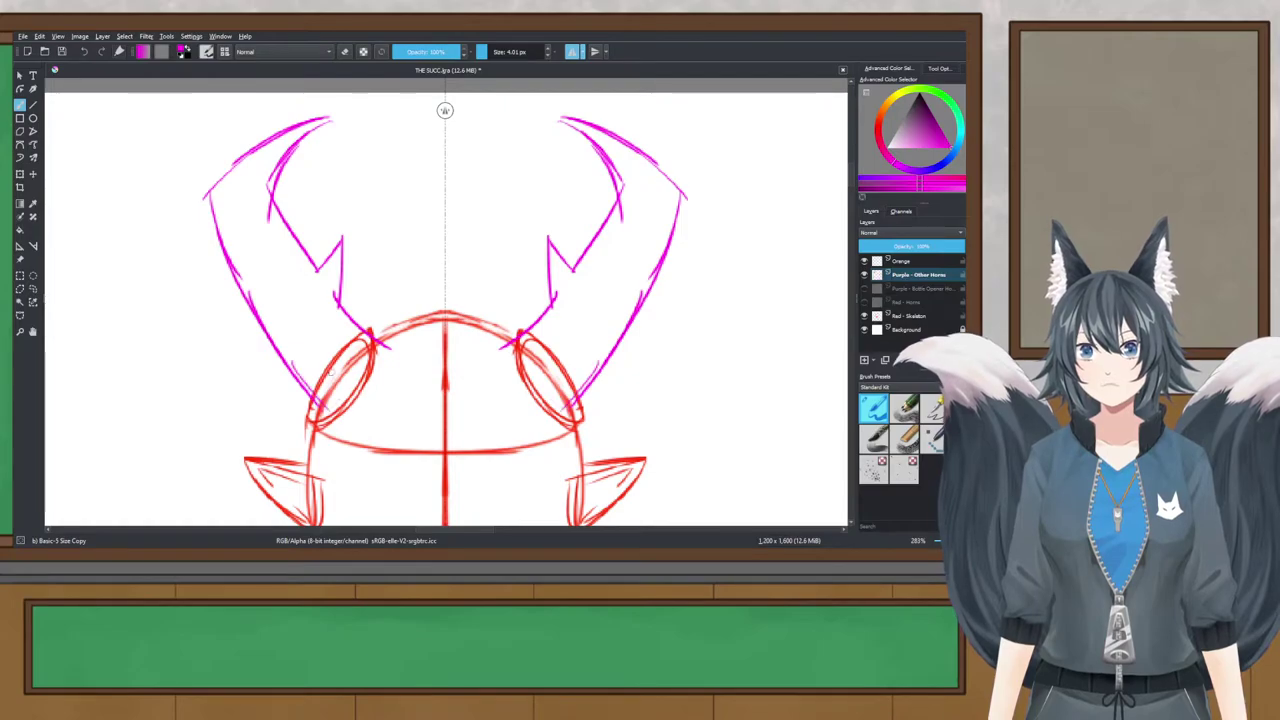
Step: Undo all strokes of the notched, inward-hooked horns to clear the space above the head
key("ctrl+z")
key("ctrl+z")
key("ctrl+z")
key("ctrl+z")
key("ctrl+z")
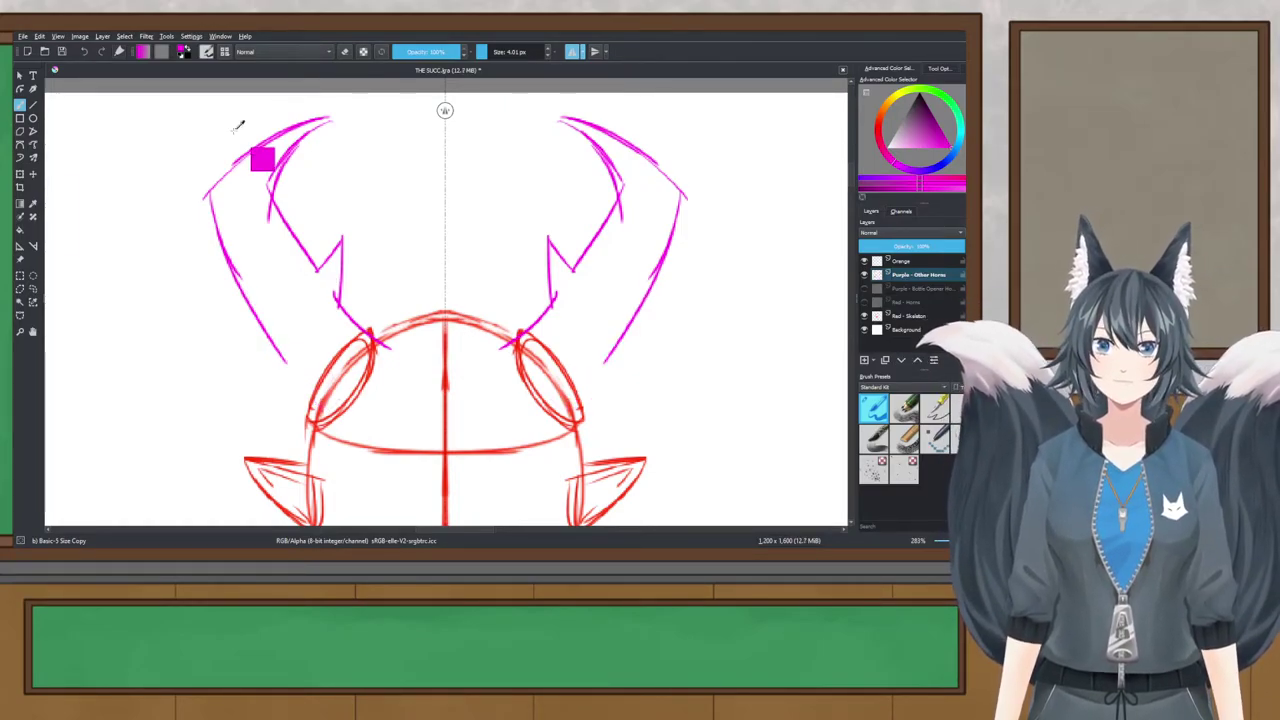
key("ctrl+z")
key("ctrl+z")
key("ctrl+z")
key("ctrl+z")
key("ctrl+z")
key("ctrl+z")
key("ctrl+z")
key("ctrl+z")
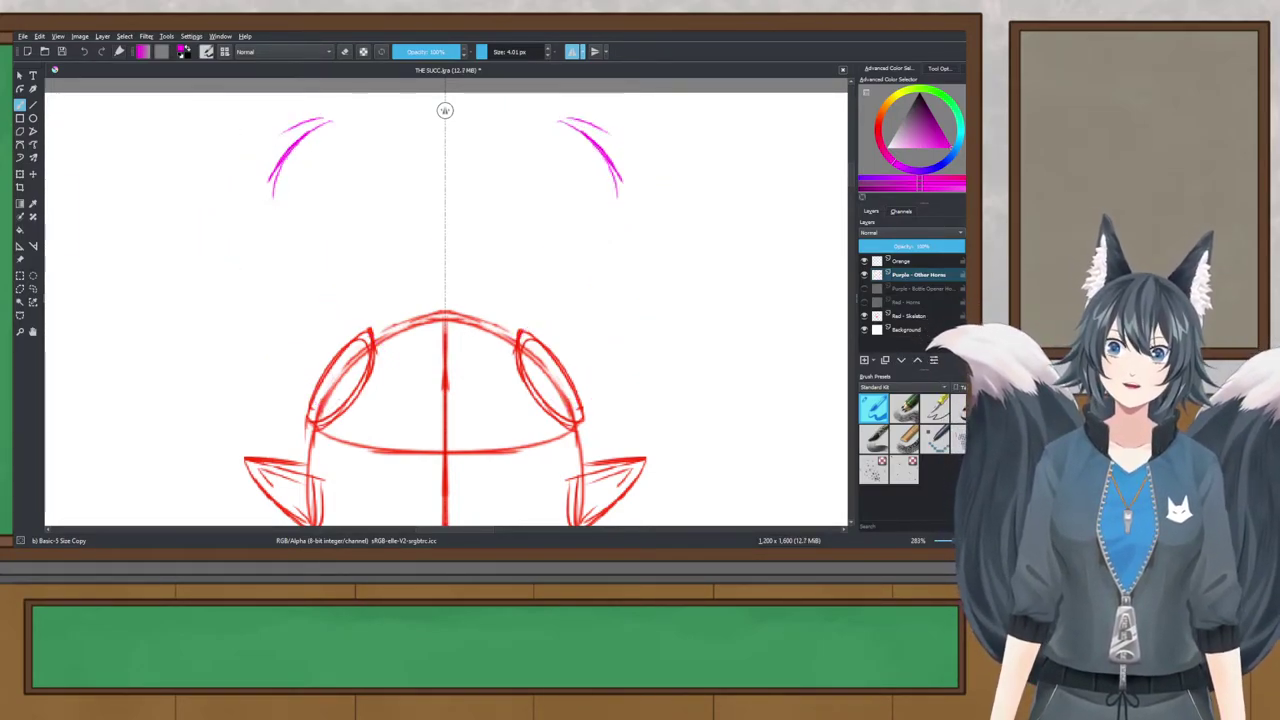
key("ctrl+z")
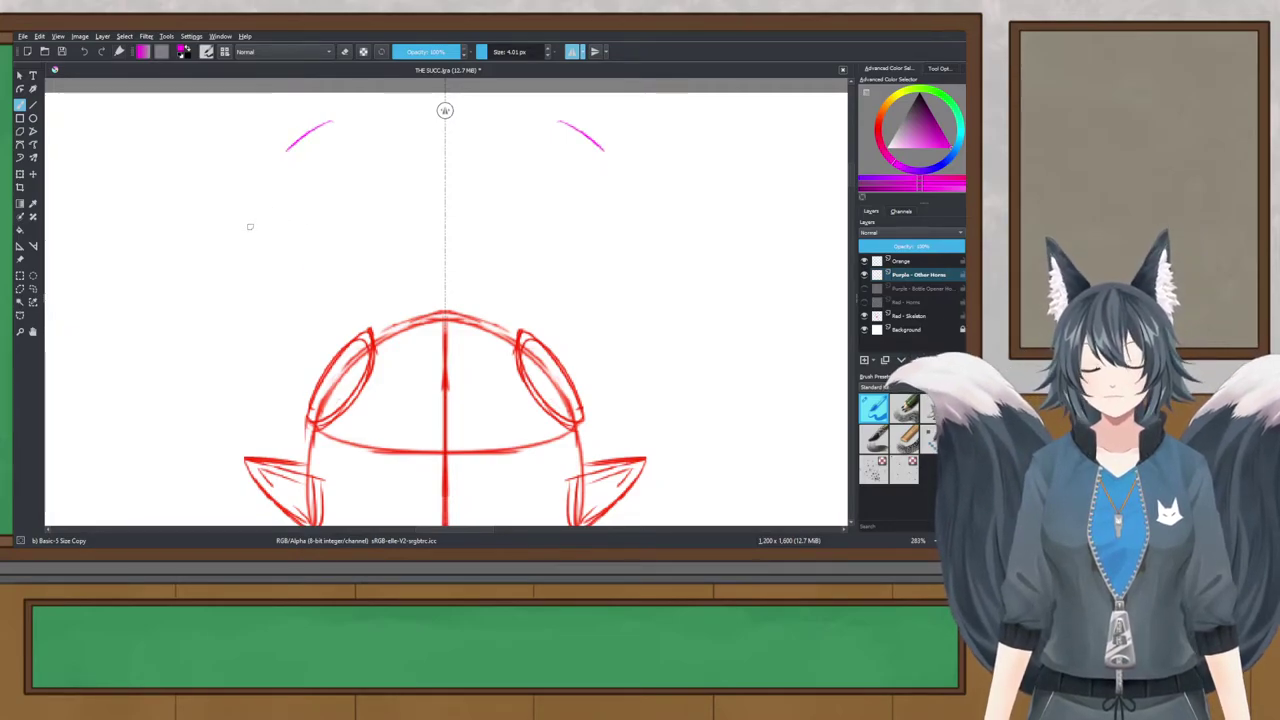
key("ctrl+z")
Step: Try mirrored antler-like horns that bend sharply outward from the base ovals, with a short inner spike and raised outer tips
mouse_move(199, 190)
left_mouse_down()
mouse_move(228, 257)
mouse_move(318, 231)
mouse_move(374, 350)
left_mouse_up()
mouse_move(297, 236)
left_mouse_down()
mouse_move(310, 189)
mouse_move(322, 238)
left_mouse_up()
mouse_move(201, 172)
left_mouse_down()
mouse_move(194, 297)
mouse_move(208, 308)
mouse_move(288, 287)
mouse_move(308, 425)
left_mouse_up()
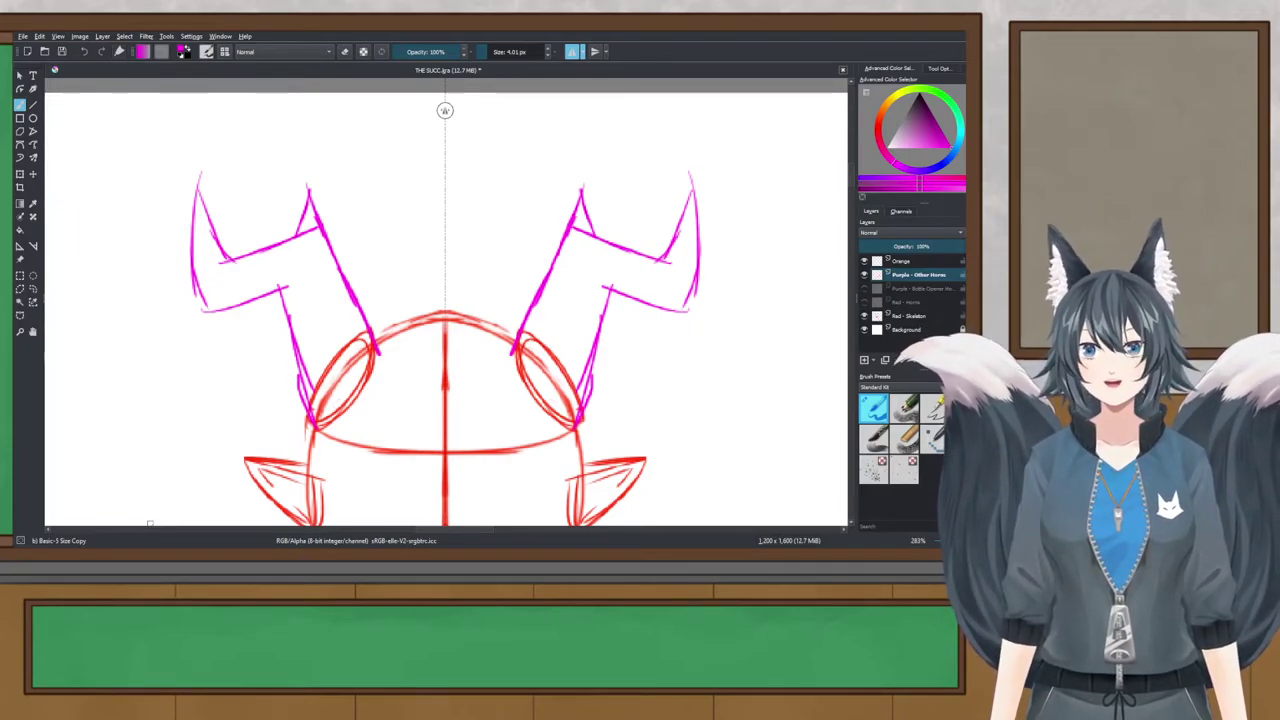
left_click_drag(377, 311, 366, 313)
Step: Undo the strokes of the antler-like horns
key("ctrl+z")
key("ctrl+z")
key("ctrl+z")
key("ctrl+z")
key("ctrl+z")
key("ctrl+z")
key("ctrl+z")
key("ctrl+z")
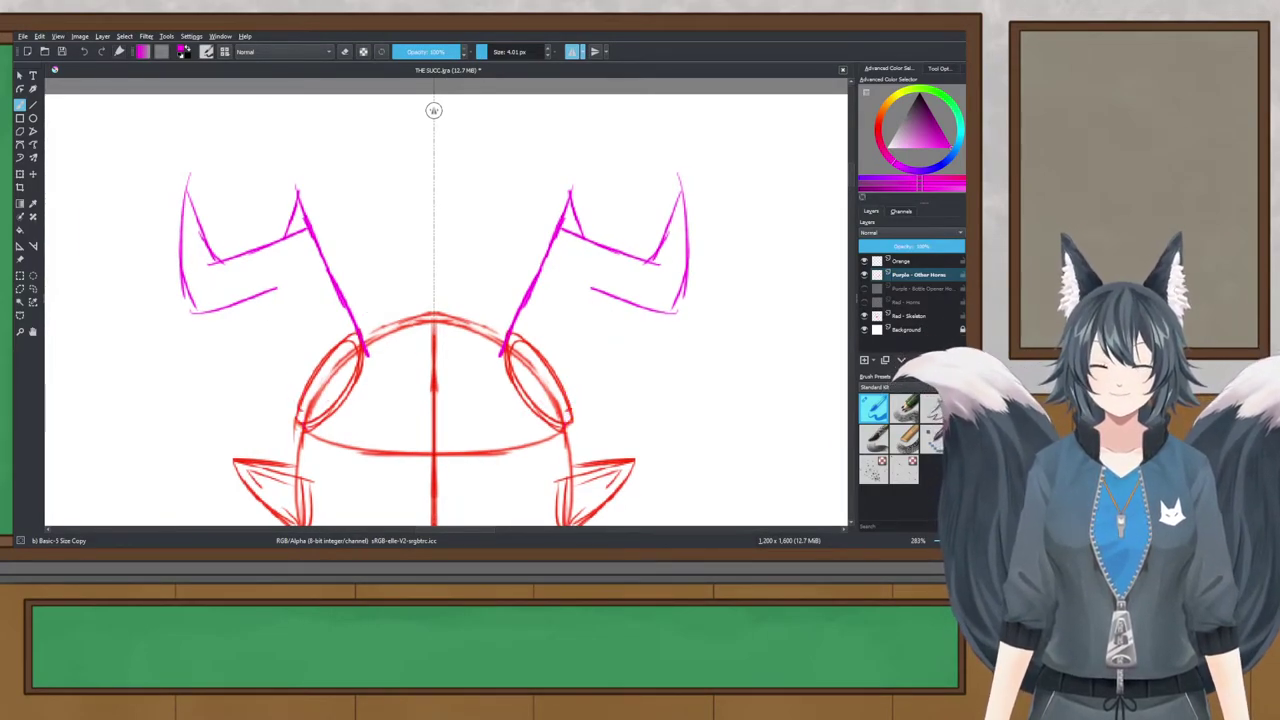
key("ctrl+z")
key("ctrl+z")
key("ctrl+z")
key("ctrl+z")
key("ctrl+z")
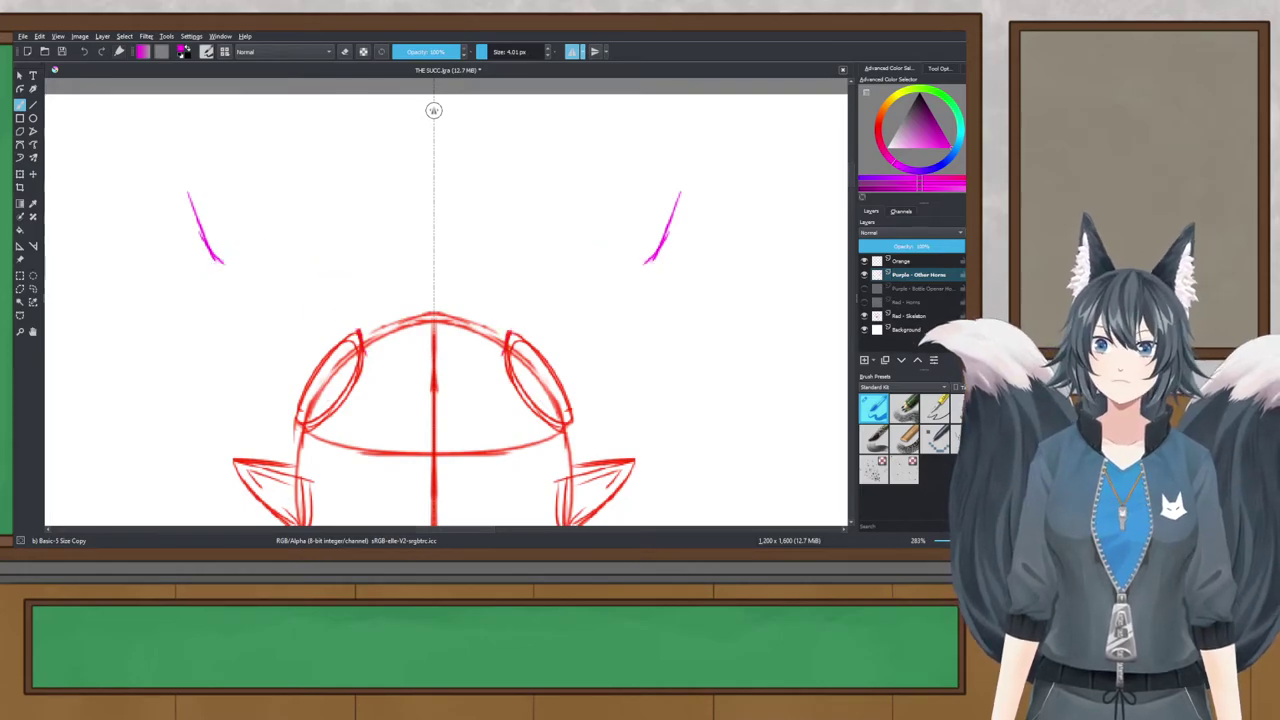
Step: Examine the figure beside the reference images and with the Red - Horns layer shown, and hide that layer again
scroll(303, 258, "down", 2)
scroll(304, 259, "down", 5)
left_click_drag(304, 259, 419, 200)
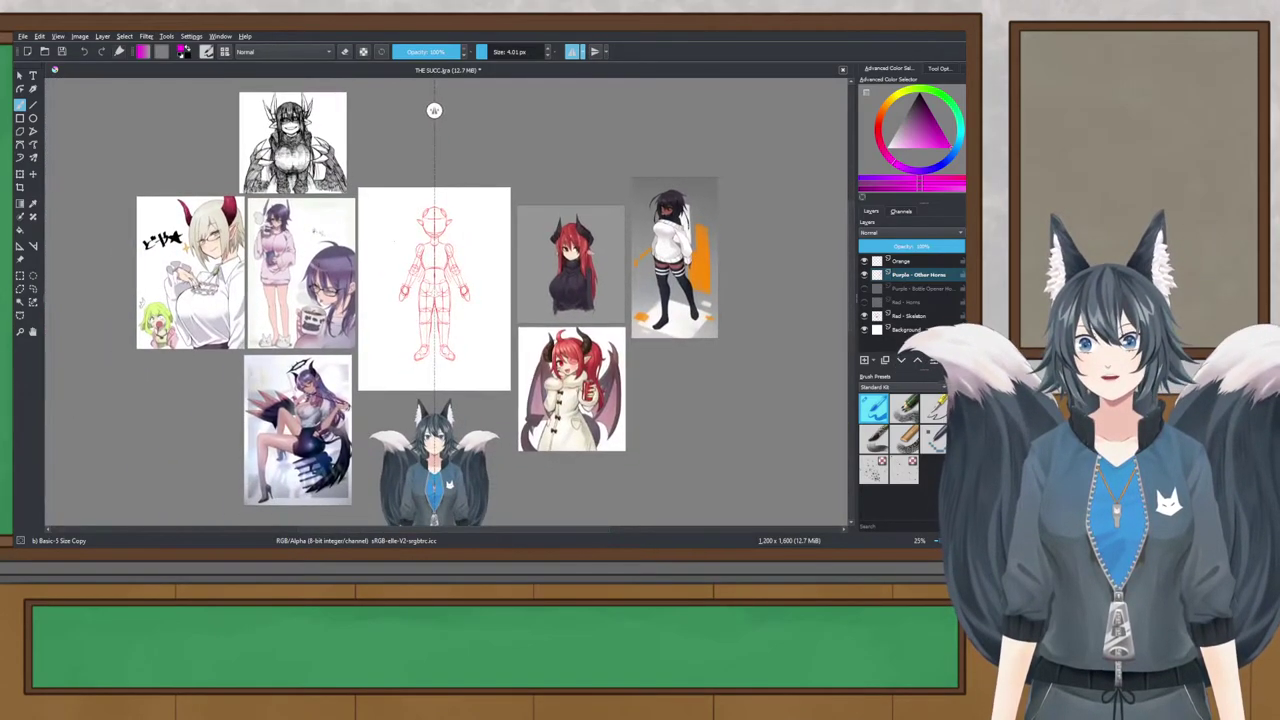
scroll(252, 217, "up", 2)
left_click_drag(252, 217, 420, 211)
scroll(244, 194, "up", 2)
left_click_drag(362, 240, 316, 241)
scroll(322, 244, "down", 1)
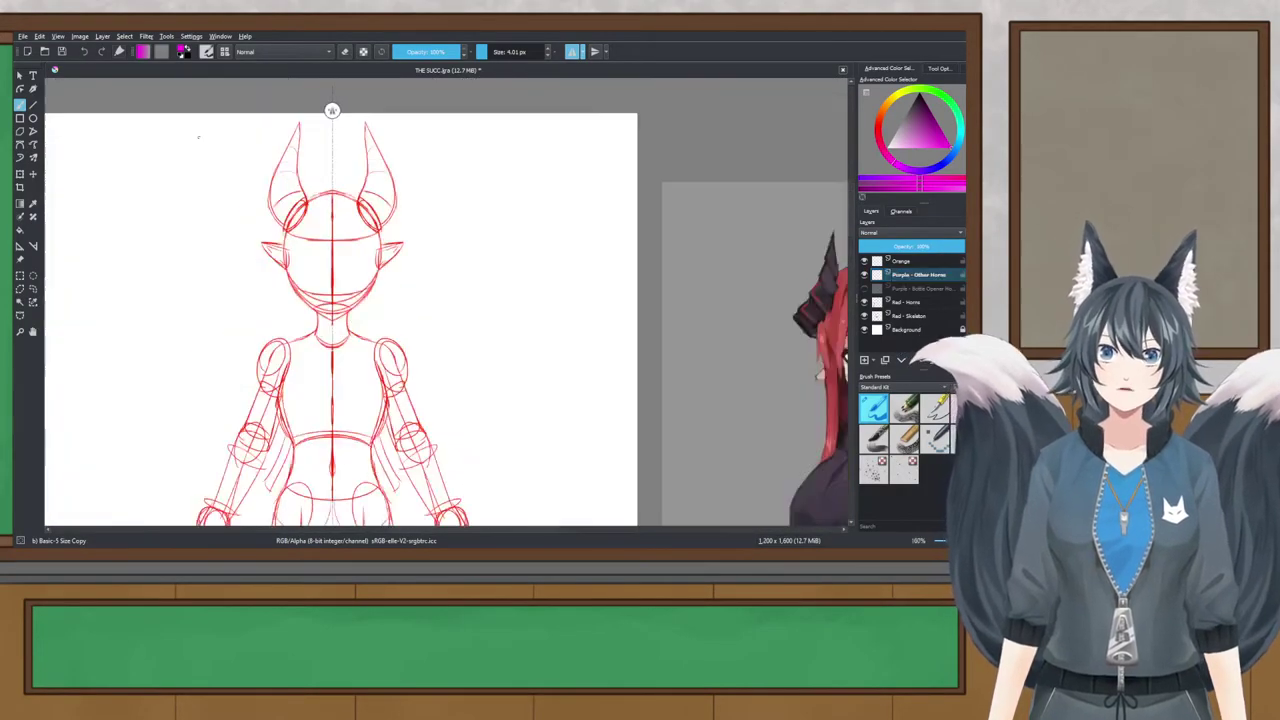
scroll(200, 138, "up", 1)
left_click_drag(198, 152, 214, 168)
scroll(274, 170, "up", 1)
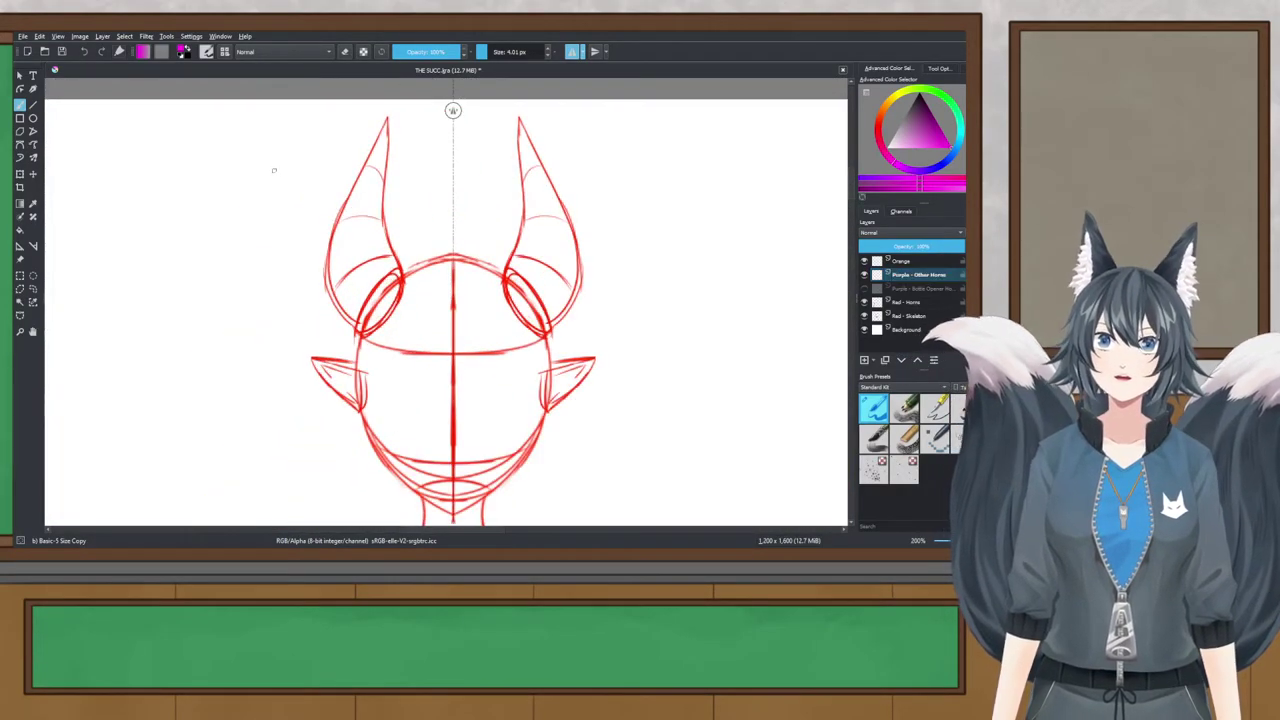
left_click(865, 302)
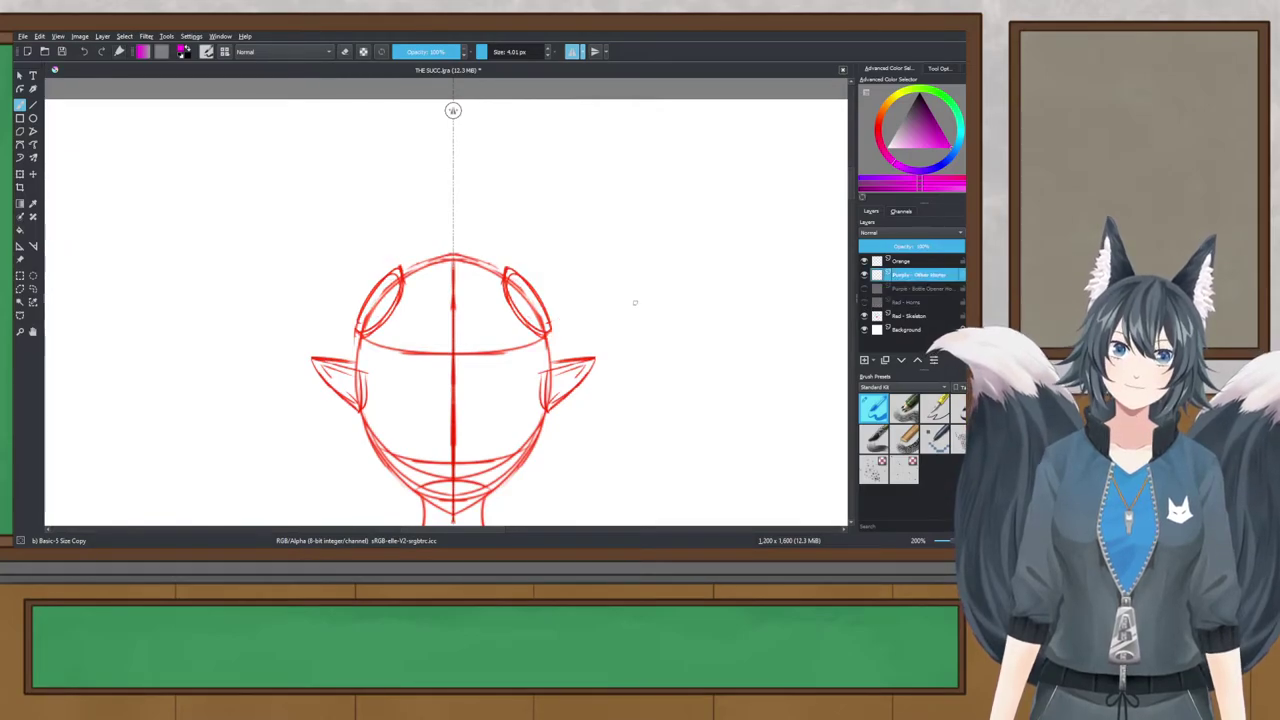
Step: Look over the bare head, its horn base ovals and the surrounding canvas at several zoom levels
scroll(634, 300, "down", 2)
left_click_drag(684, 304, 205, 212)
scroll(238, 243, "down", 2)
scroll(240, 262, "down", 2)
left_click_drag(240, 262, 287, 130)
scroll(152, 331, "up", 1)
mouse_move(152, 331)
left_mouse_down()
mouse_move(177, 307)
mouse_move(304, 268)
mouse_move(333, 310)
left_mouse_up()
left_click_drag(464, 100, 441, 423)
scroll(441, 410, "up", 3)
scroll(369, 228, "up", 2)
left_click_drag(369, 228, 484, 394)
scroll(403, 276, "down", 2)
left_click_drag(330, 215, 554, 410)
scroll(213, 95, "up", 1)
mouse_move(213, 95)
left_mouse_down()
mouse_move(302, 186)
mouse_move(310, 230)
mouse_move(491, 197)
left_mouse_up()
scroll(310, 230, "up", 1)
left_click_drag(575, 293, 256, 188)
scroll(436, 256, "down", 3)
left_click_drag(583, 394, 317, 211)
scroll(357, 247, "up", 5)
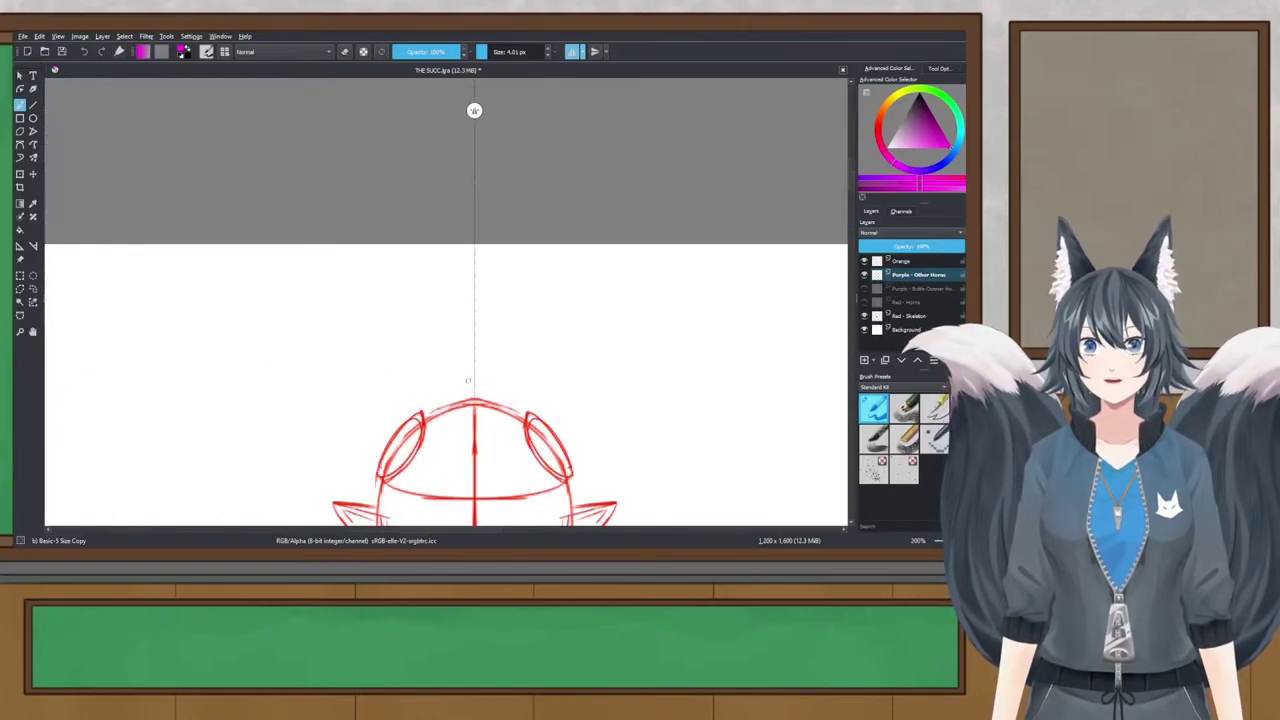
Step: Try mirrored horns that rise from the base ovals and slope far outward and down to low tips, and undo the strokes
mouse_move(75, 330)
left_mouse_down()
mouse_move(265, 254)
mouse_move(325, 335)
left_mouse_up()
key("ctrl+z")
left_click_drag(256, 257, 327, 308)
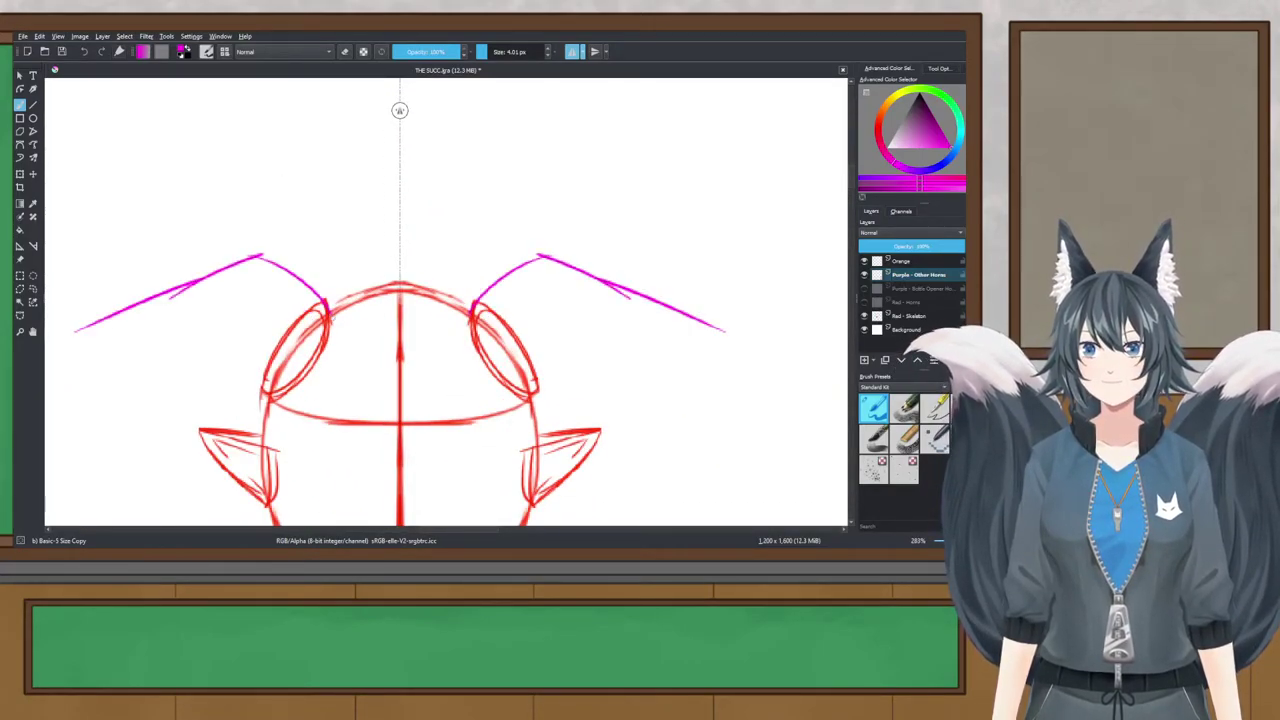
mouse_move(74, 332)
left_mouse_down()
mouse_move(205, 310)
mouse_move(290, 394)
left_mouse_up()
key("ctrl+z")
left_click_drag(200, 302, 269, 399)
key("ctrl+z")
key("ctrl+z")
key("ctrl+z")
key("ctrl+z")
key("ctrl+z")
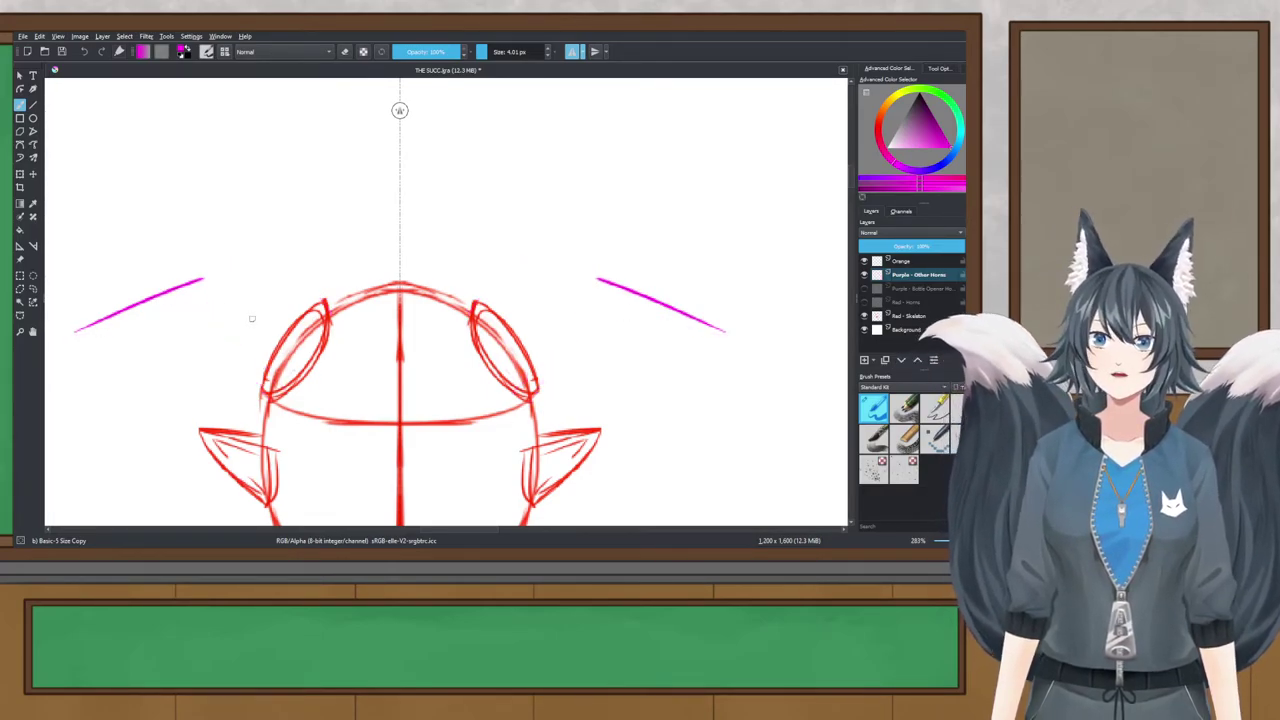
Step: Try mirrored inner horn edges that run from tall tips outward, and bend back in to the top of the base ovals
left_click_drag(300, 94, 260, 222)
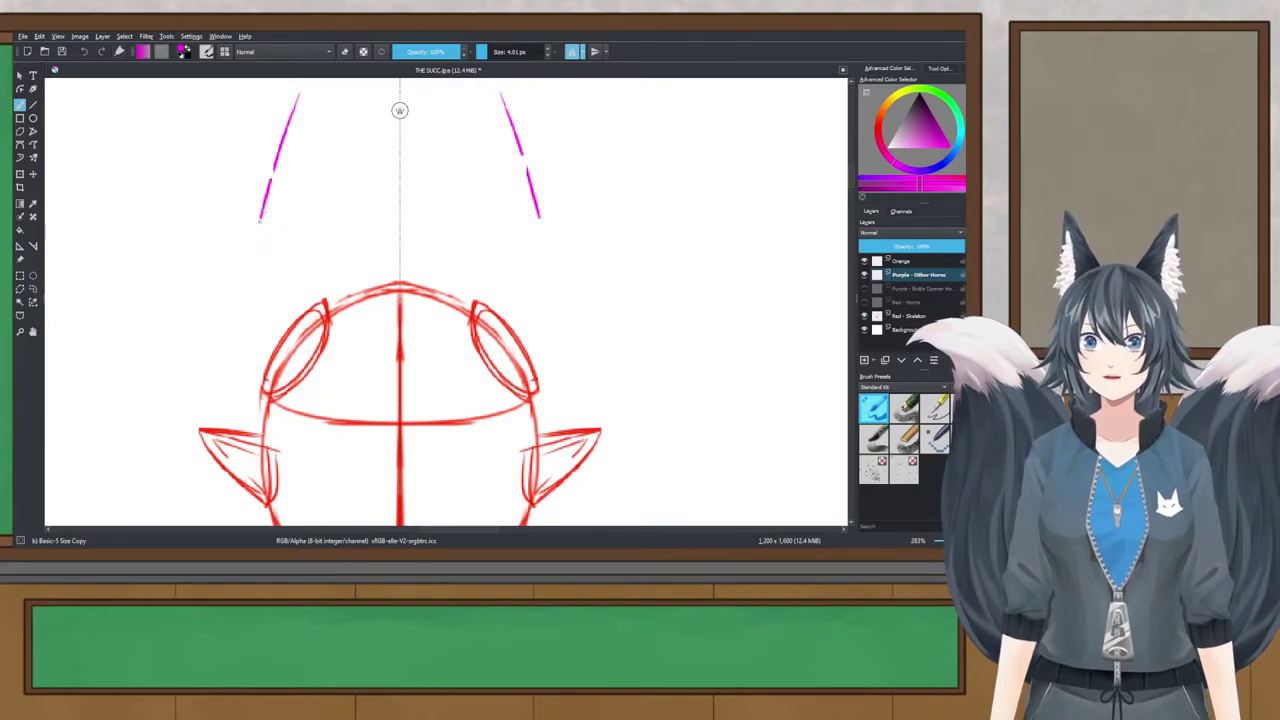
left_click_drag(272, 172, 248, 254)
key("ctrl+z")
key("ctrl+z")
mouse_move(304, 94)
left_mouse_down()
mouse_move(273, 209)
mouse_move(271, 190)
mouse_move(273, 251)
mouse_move(328, 306)
left_mouse_up()
left_click_drag(294, 258, 334, 313)
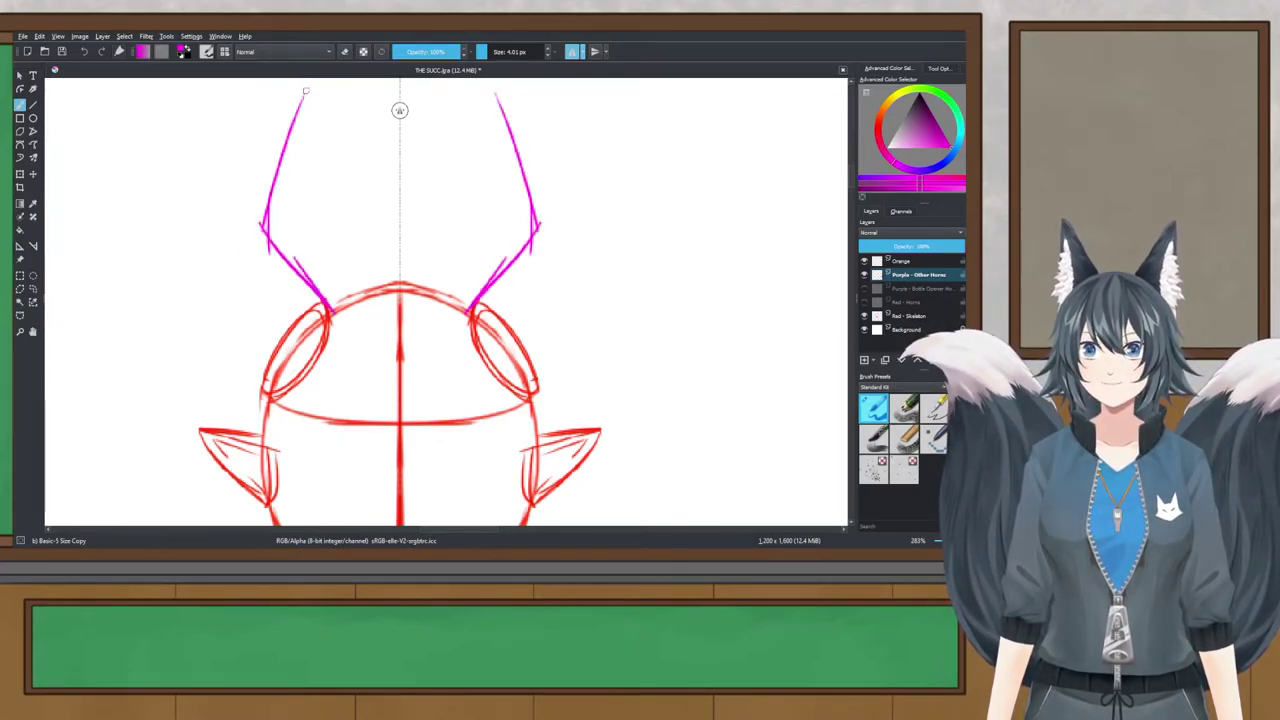
Step: Try outer edges that widen from the horn tips and curve back toward the base ovals, and undo them
left_click_drag(305, 88, 178, 248)
mouse_move(220, 194)
left_mouse_down()
mouse_move(166, 282)
mouse_move(221, 362)
left_mouse_up()
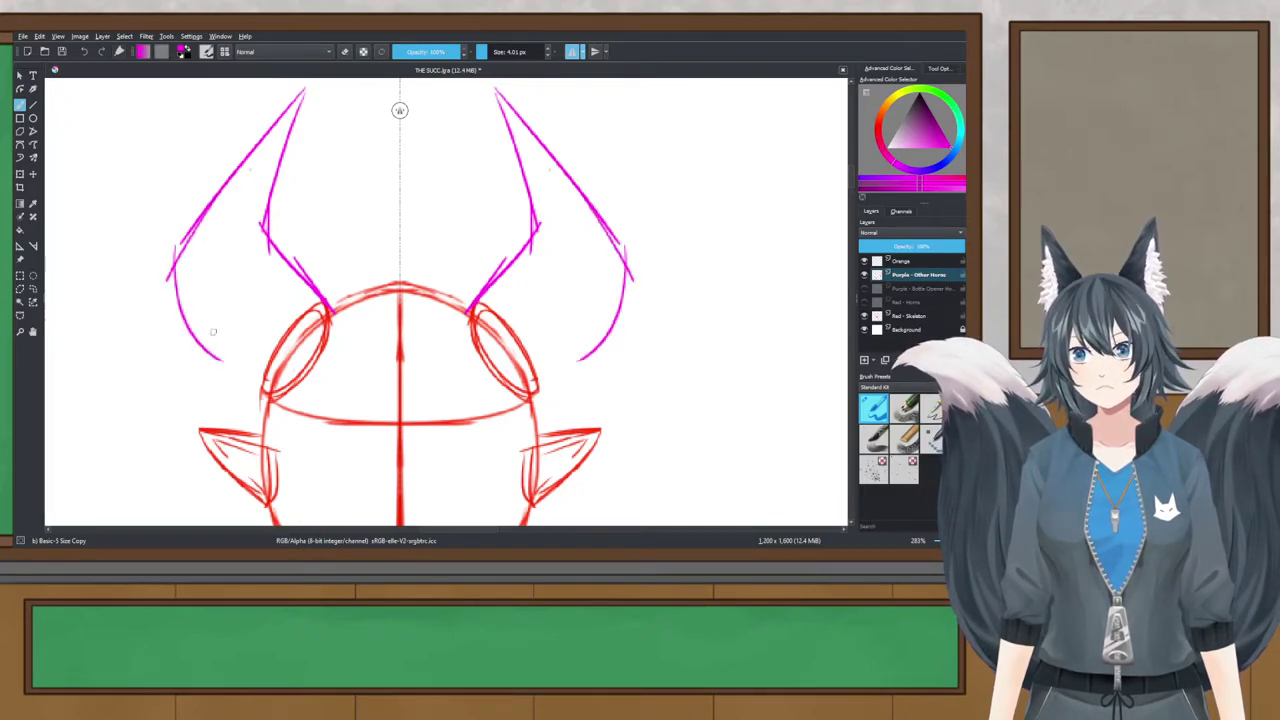
key("ctrl+z")
left_click_drag(165, 271, 254, 403)
key("ctrl+z")
key("ctrl+z")
key("ctrl+z")
key("ctrl+z")
key("ctrl+z")
key("ctrl+z")
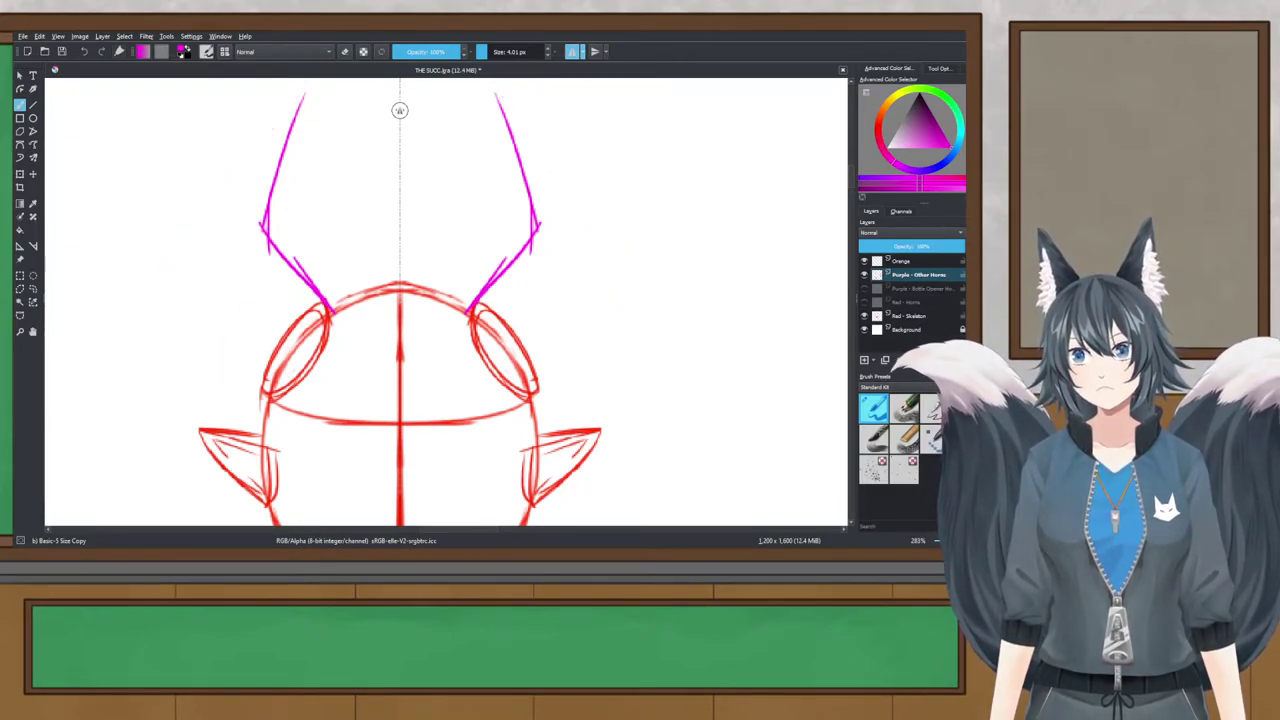
Step: Try mirrored lightning-shaped horns with a sharp step in both the inner and outer edges, joined to the base ovals
mouse_move(256, 224)
left_mouse_down()
mouse_move(298, 258)
mouse_move(280, 300)
mouse_move(326, 328)
mouse_move(326, 302)
left_mouse_up()
key("ctrl+z")
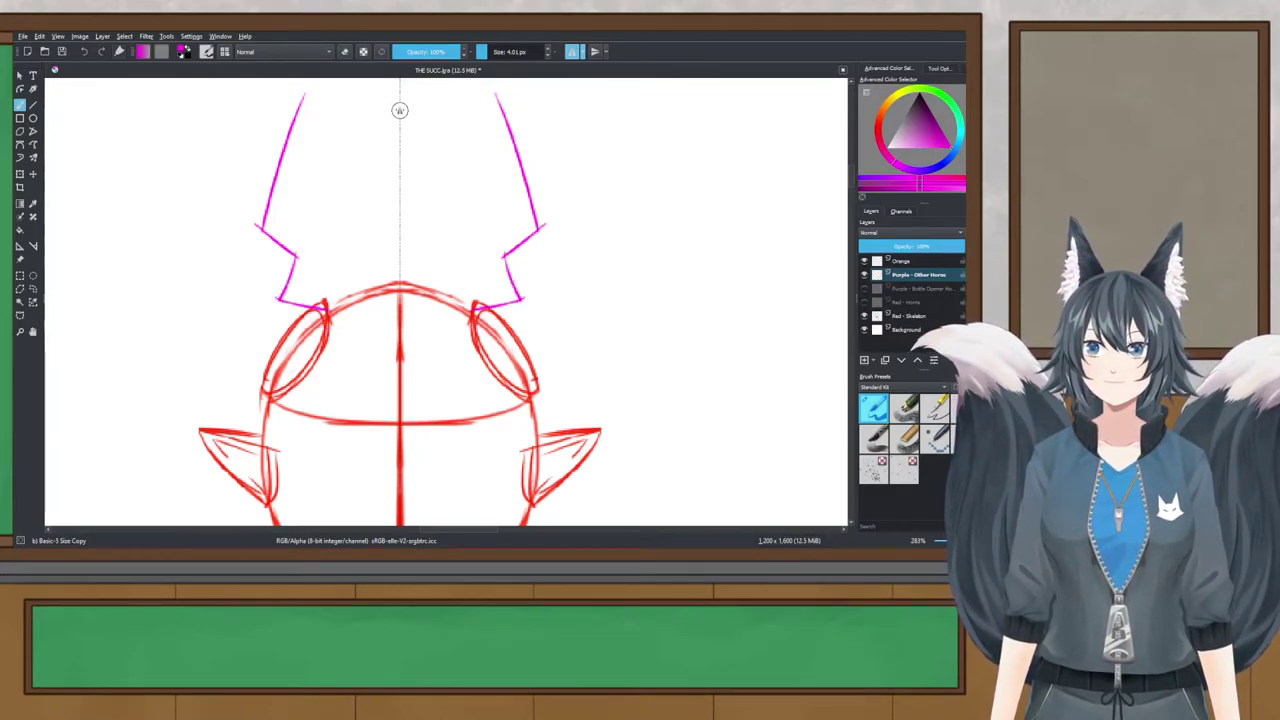
mouse_move(305, 92)
left_mouse_down()
mouse_move(172, 250)
mouse_move(242, 292)
mouse_move(222, 350)
mouse_move(288, 424)
left_mouse_up()
key("ctrl+z")
left_click_drag(219, 347, 271, 385)
scroll(258, 302, "down", 2)
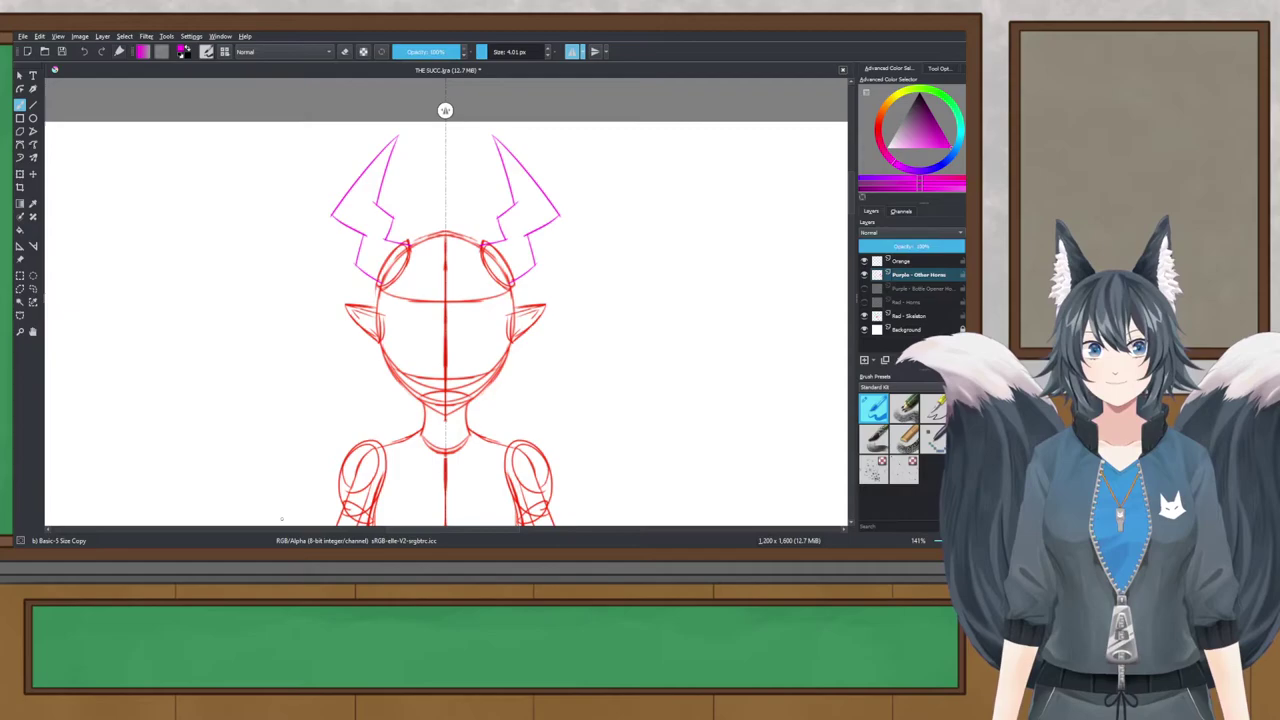
scroll(486, 208, "up", 3)
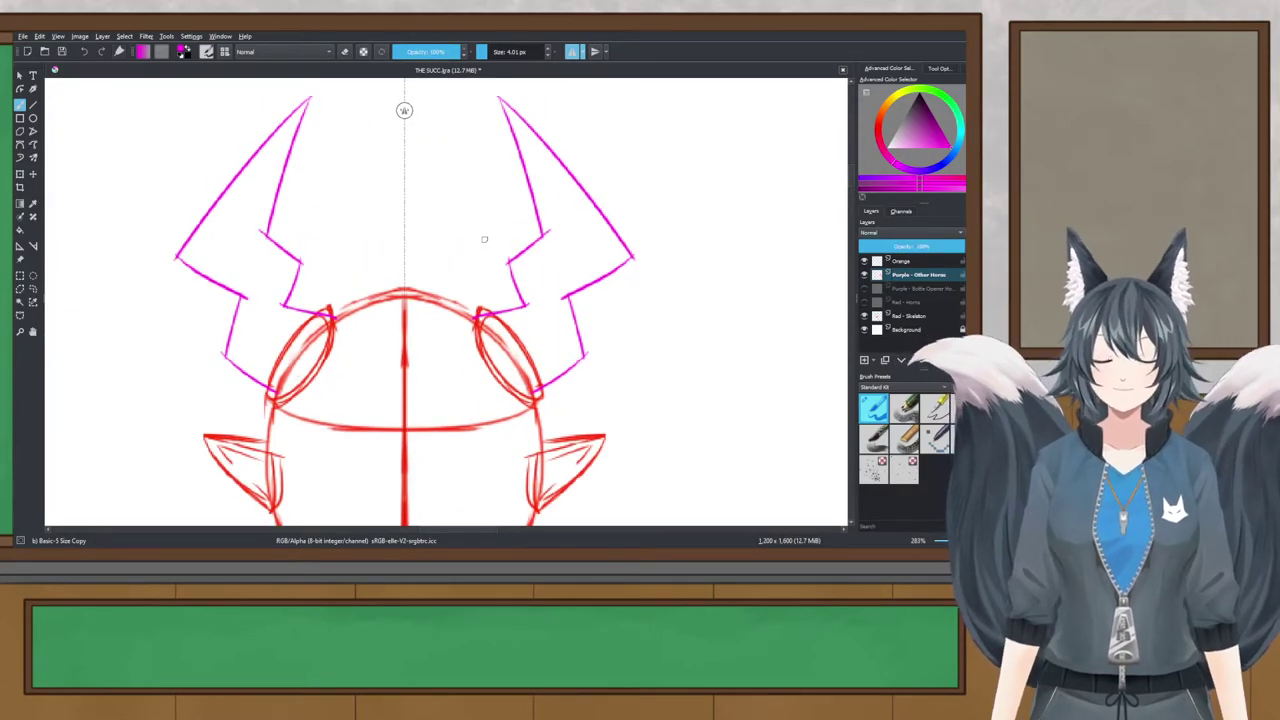
Step: Undo all strokes of the stepped lightning-shaped horns above the head
key("ctrl+z")
key("ctrl+z")
key("ctrl+z")
key("ctrl+z")
key("ctrl+z")
key("ctrl+z")
key("ctrl+z")
key("ctrl+z")
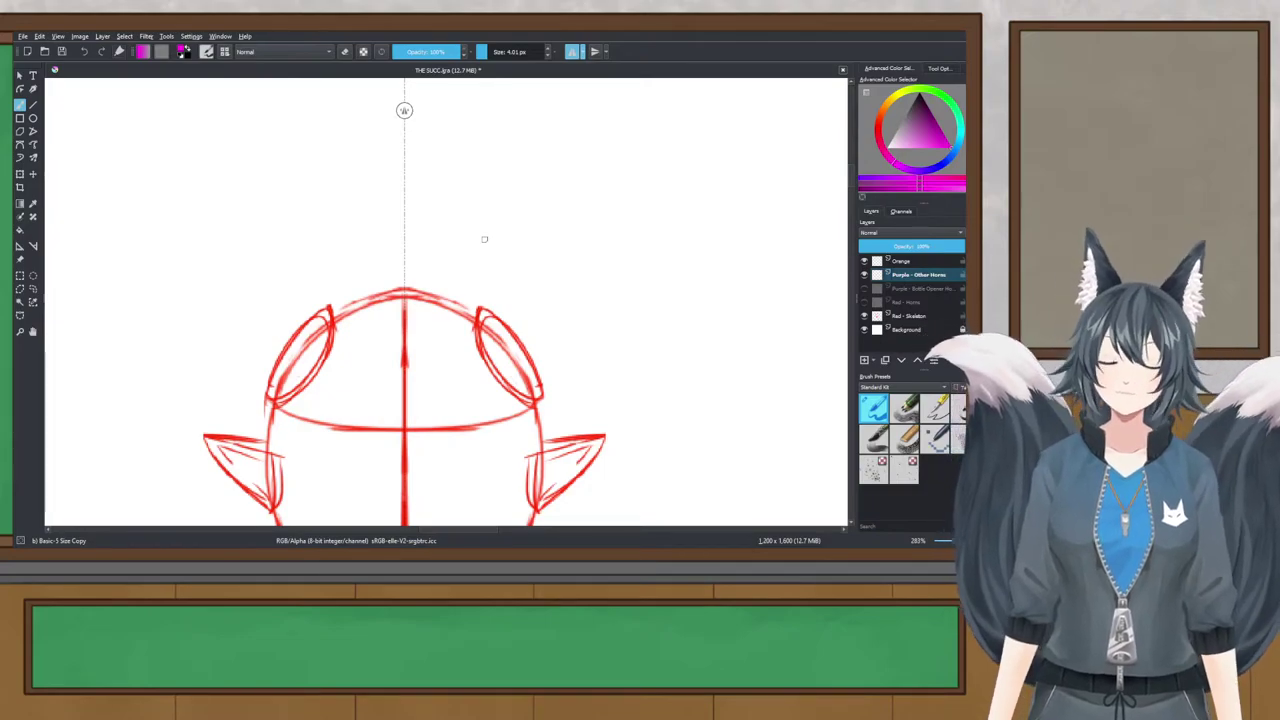
Step: Try the upper part of larger zigzag horns, with pointed tips at the canvas edge and outlines slanting outward
scroll(371, 240, "up", 3)
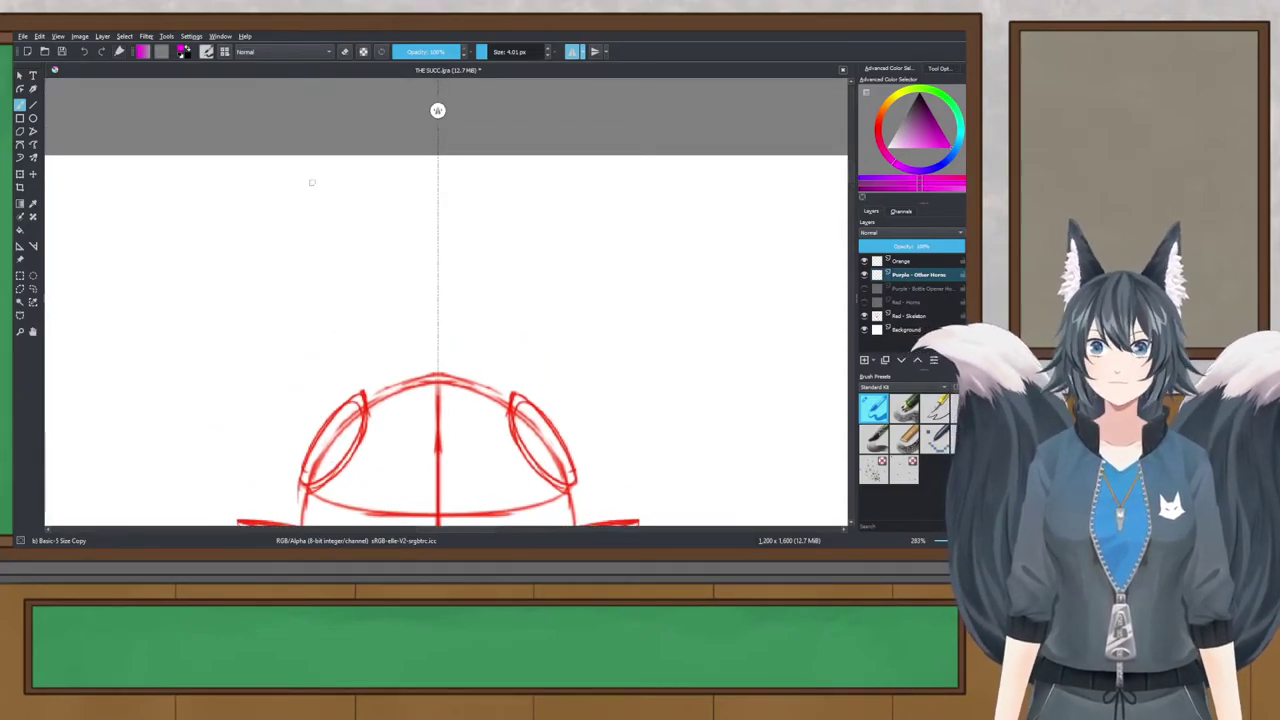
left_click_drag(326, 158, 259, 270)
mouse_move(326, 158)
left_mouse_down()
mouse_move(222, 256)
mouse_move(182, 322)
mouse_move(292, 392)
left_mouse_up()
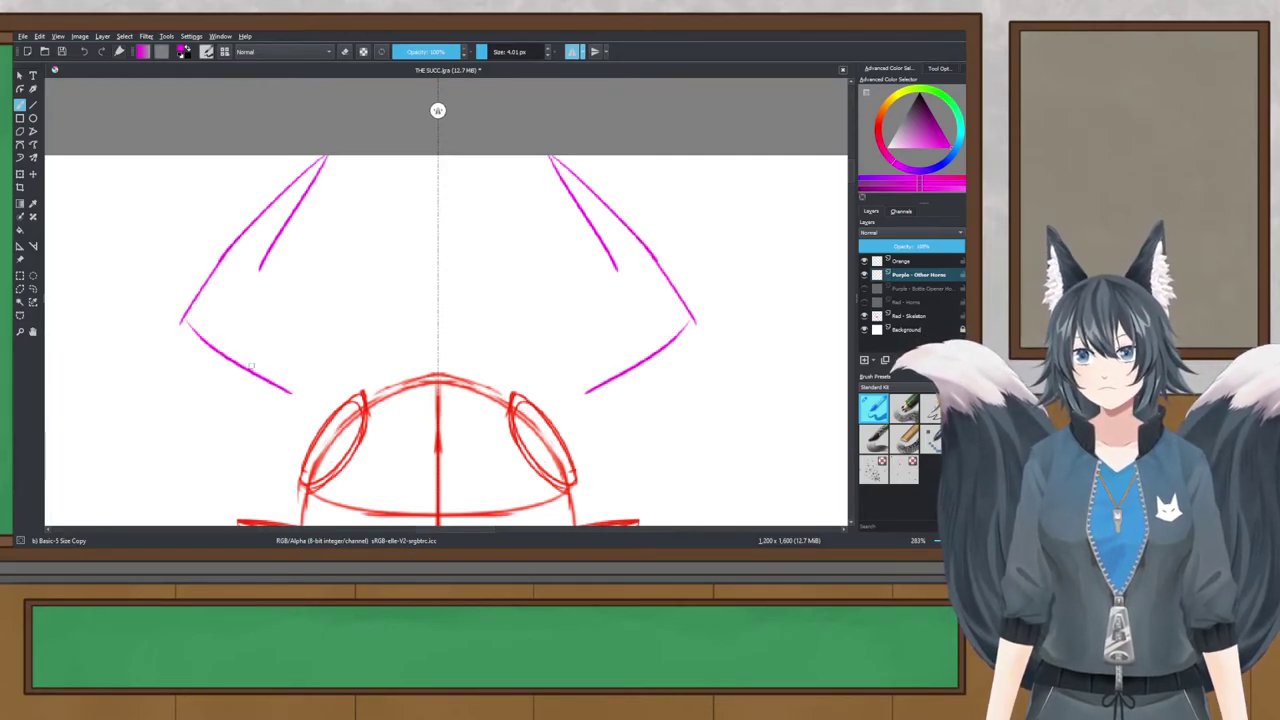
key("ctrl+z")
key("ctrl+z")
left_click_drag(221, 258, 198, 294)
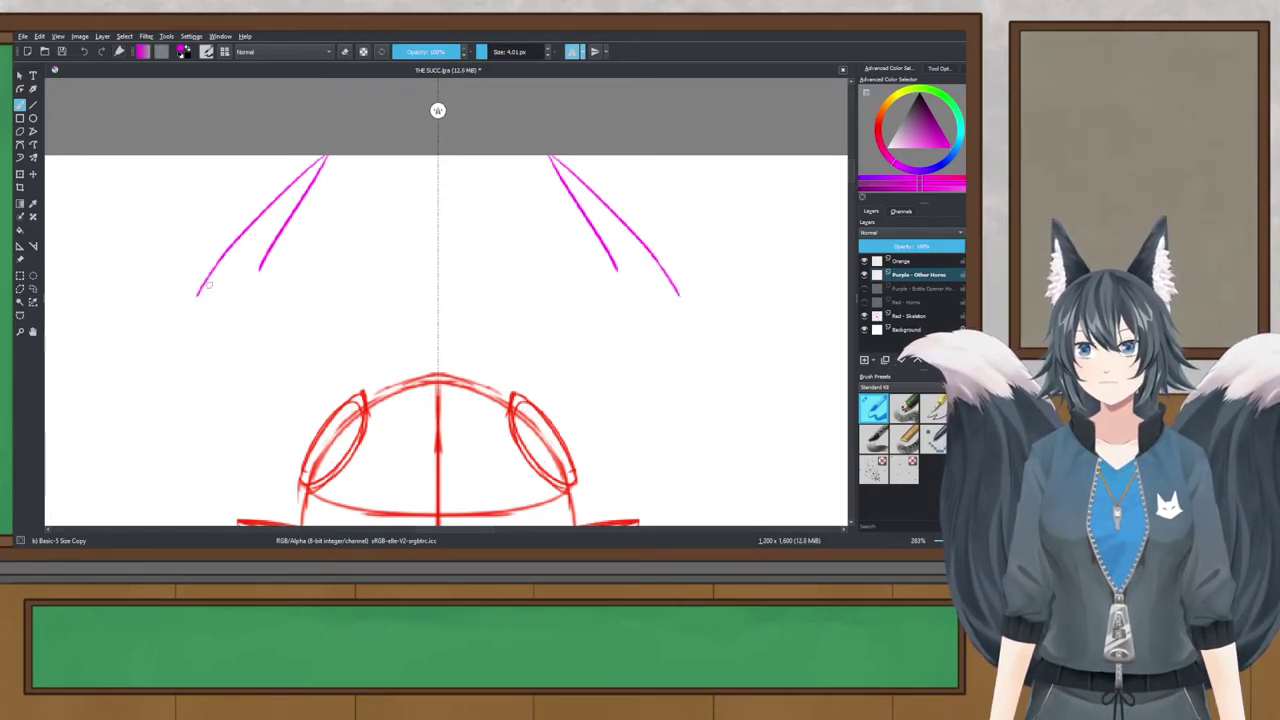
Step: Continue the zigzag horns inward, back outward and in again until both edges meet the base ovals
left_click_drag(259, 263, 311, 318)
left_click_drag(197, 295, 287, 371)
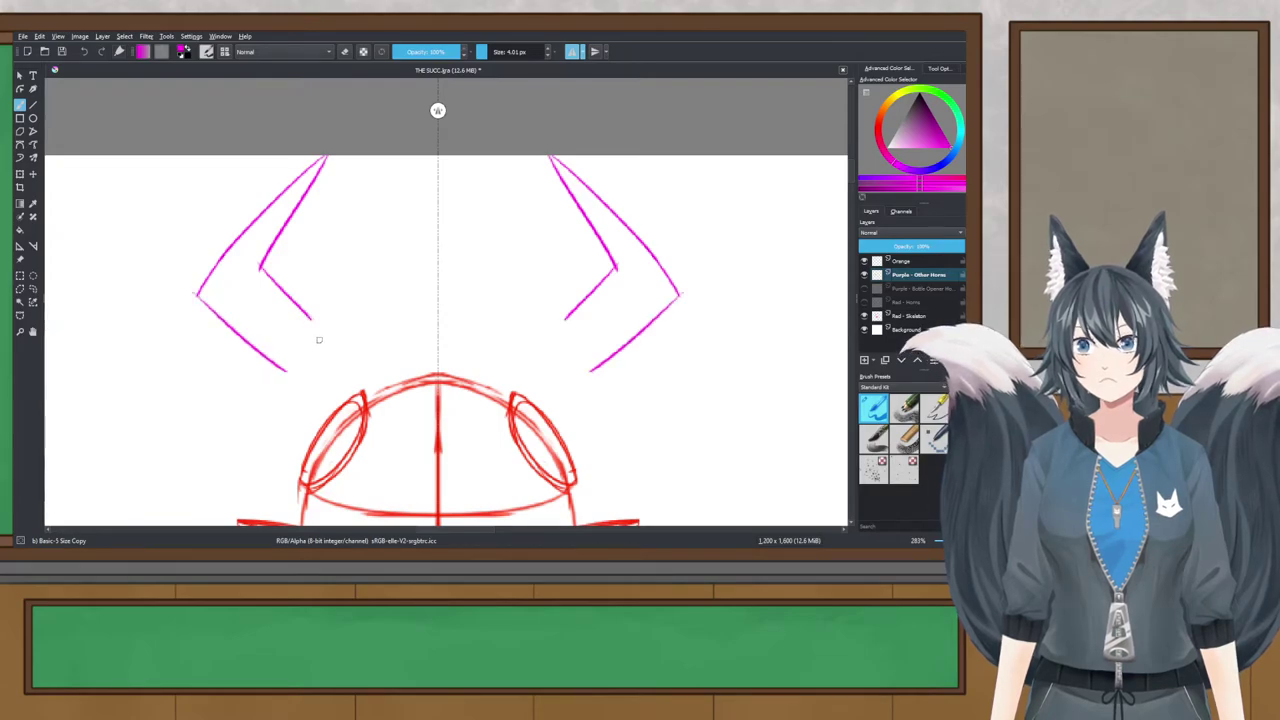
mouse_move(311, 318)
left_mouse_down()
mouse_move(345, 337)
mouse_move(314, 396)
mouse_move(299, 396)
mouse_move(366, 395)
left_mouse_up()
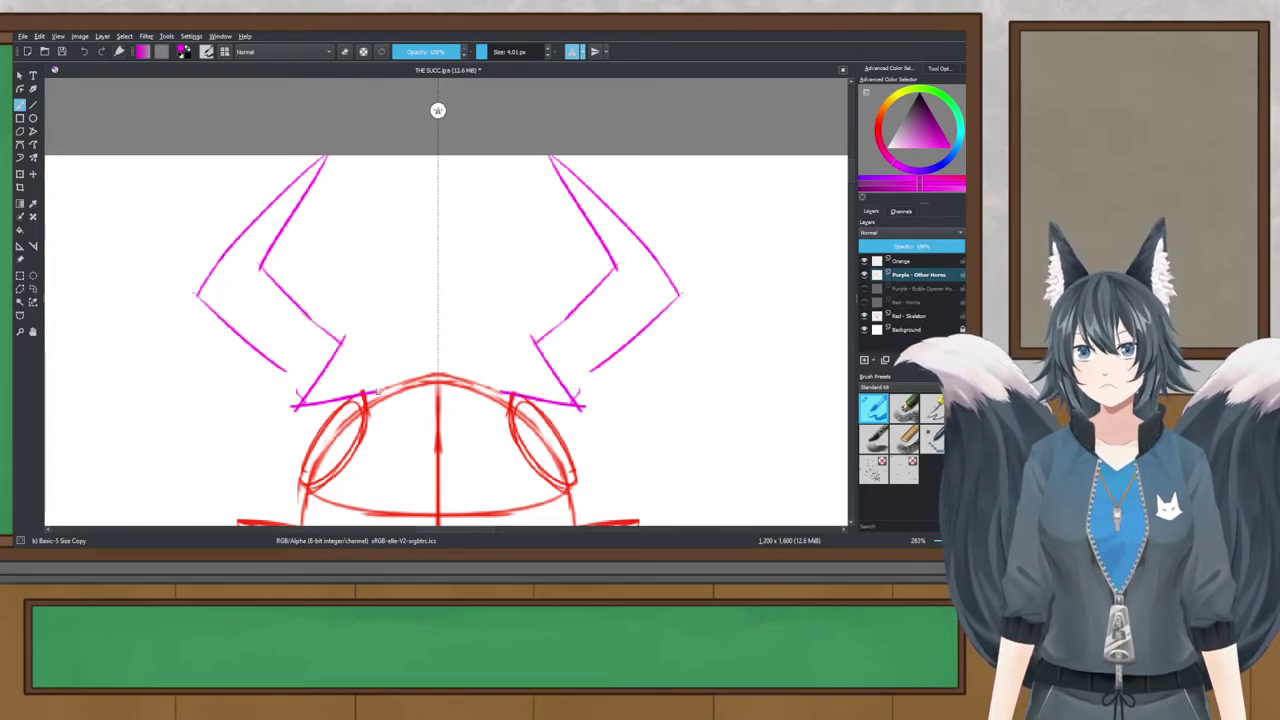
mouse_move(287, 369)
left_mouse_down()
mouse_move(246, 422)
mouse_move(264, 467)
mouse_move(343, 496)
left_mouse_up()
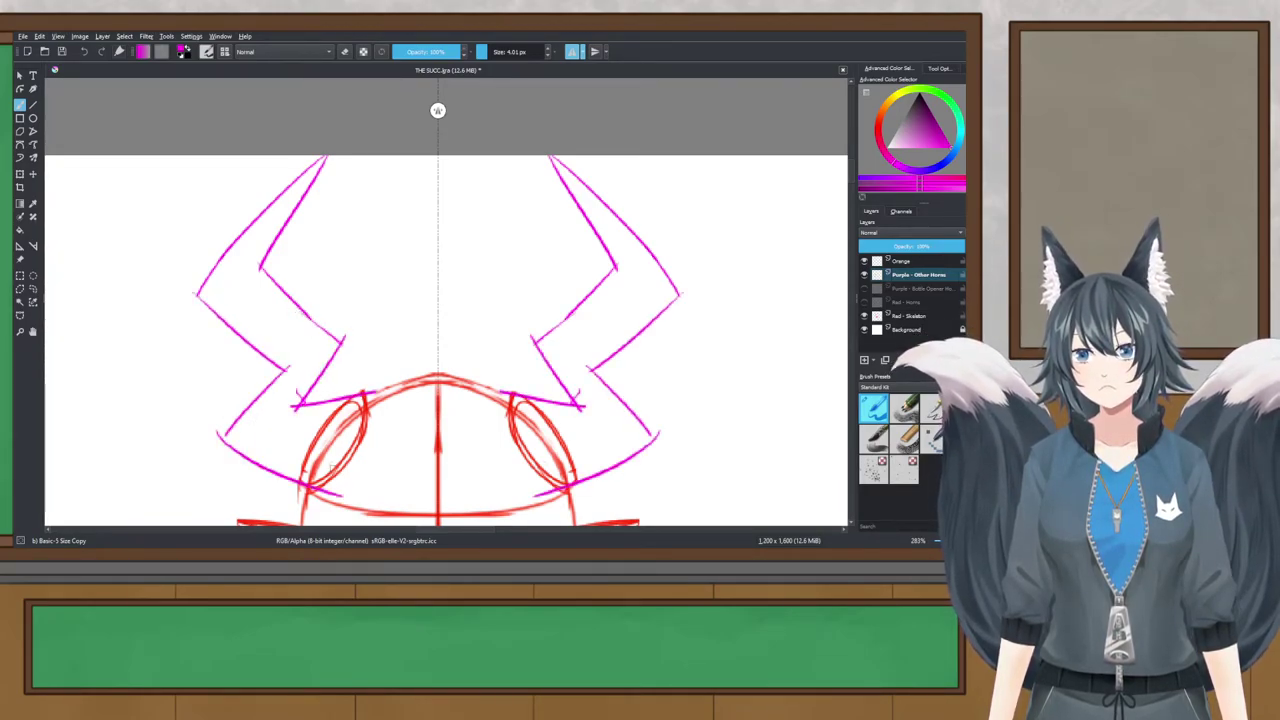
scroll(301, 362, "down", 3)
scroll(340, 215, "down", 2)
scroll(331, 245, "up", 4)
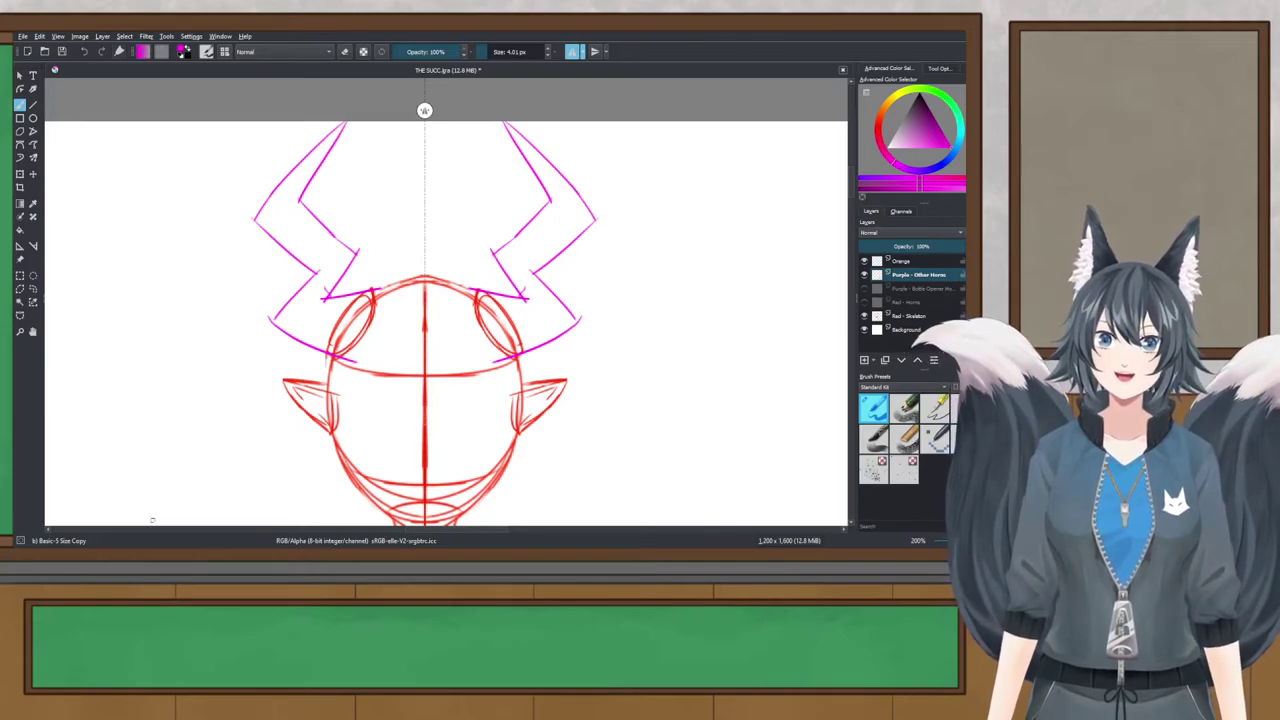
left_click_drag(369, 331, 359, 342)
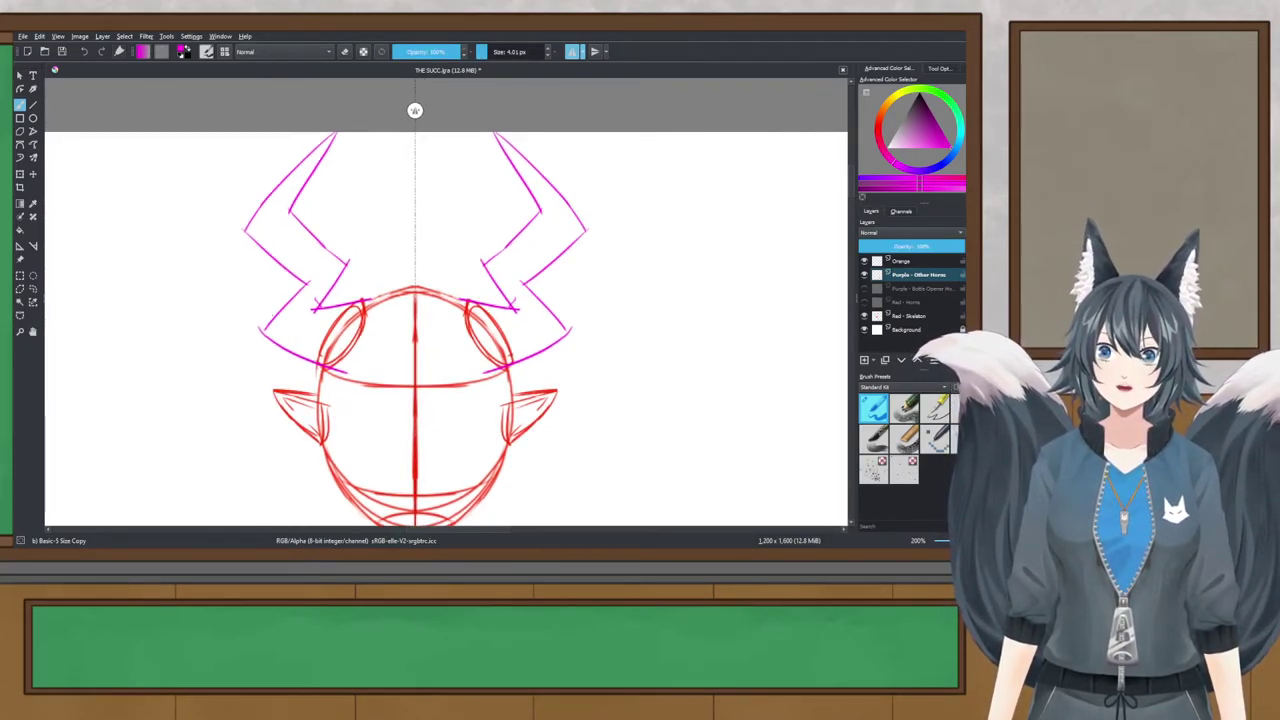
Step: Undo all strokes of the zigzag horns and save the document
mouse_move(273, 315)
left_mouse_down()
mouse_move(249, 334)
mouse_move(264, 323)
mouse_move(248, 329)
mouse_move(344, 378)
left_mouse_up()
key("ctrl+z")
key("ctrl+z")
key("ctrl+z")
key("ctrl+z")
key("ctrl+z")
key("ctrl+z")
key("ctrl+z")
key("ctrl+z")
key("ctrl+z")
key("ctrl+z")
key("ctrl+z")
key("ctrl+z")
key("ctrl+z")
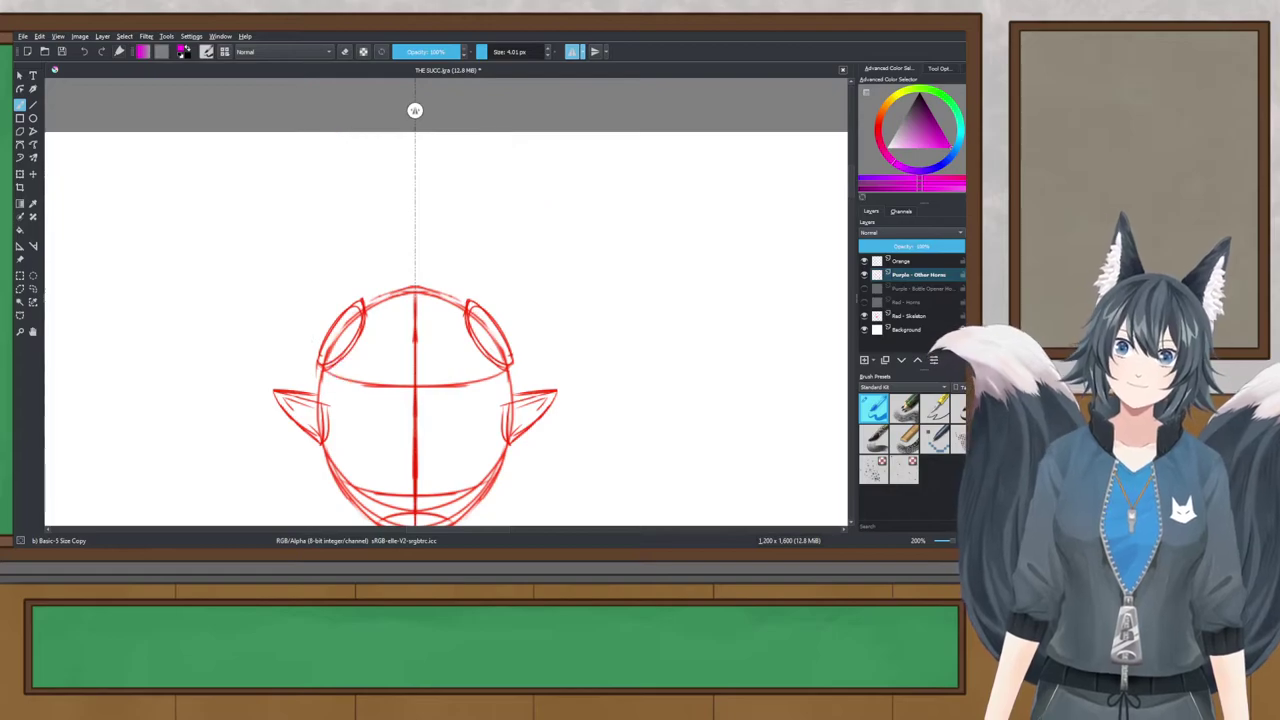
key("ctrl+s")
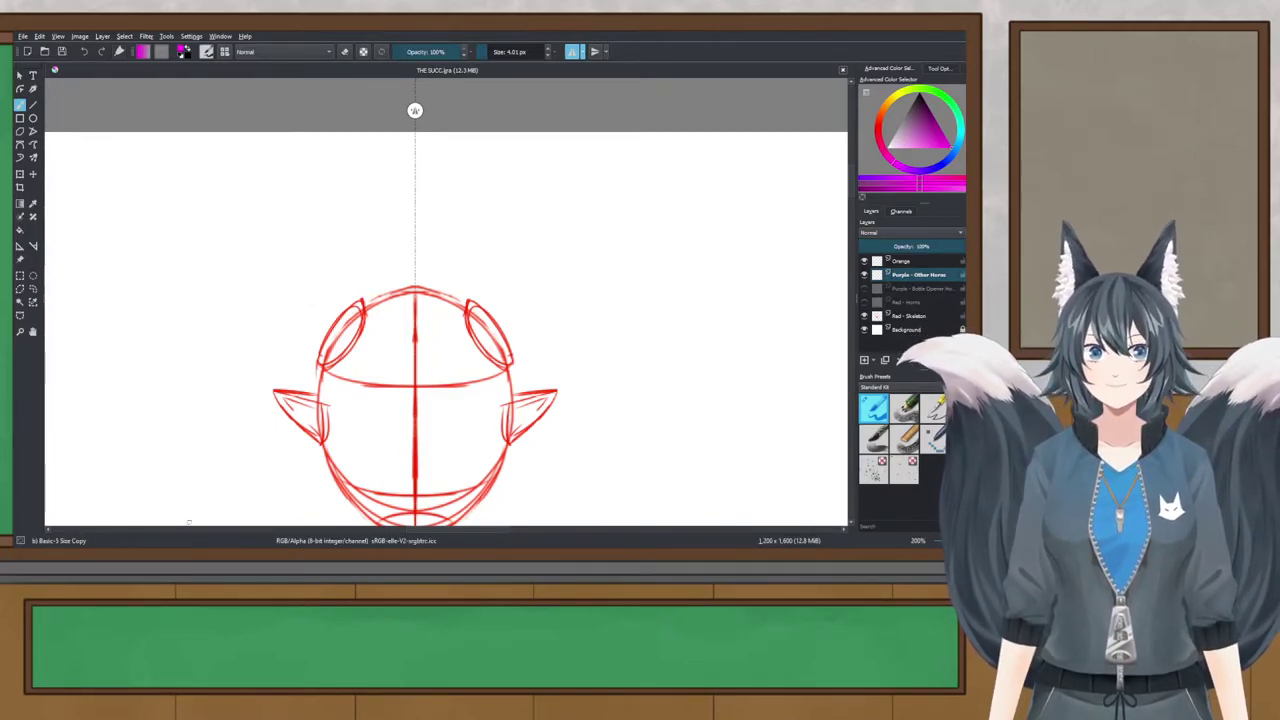
Step: Draw tall, mirrored triangular horns with near-straight inner edges and gently curved outer edges rising from the base ovals
scroll(402, 317, "up", 1)
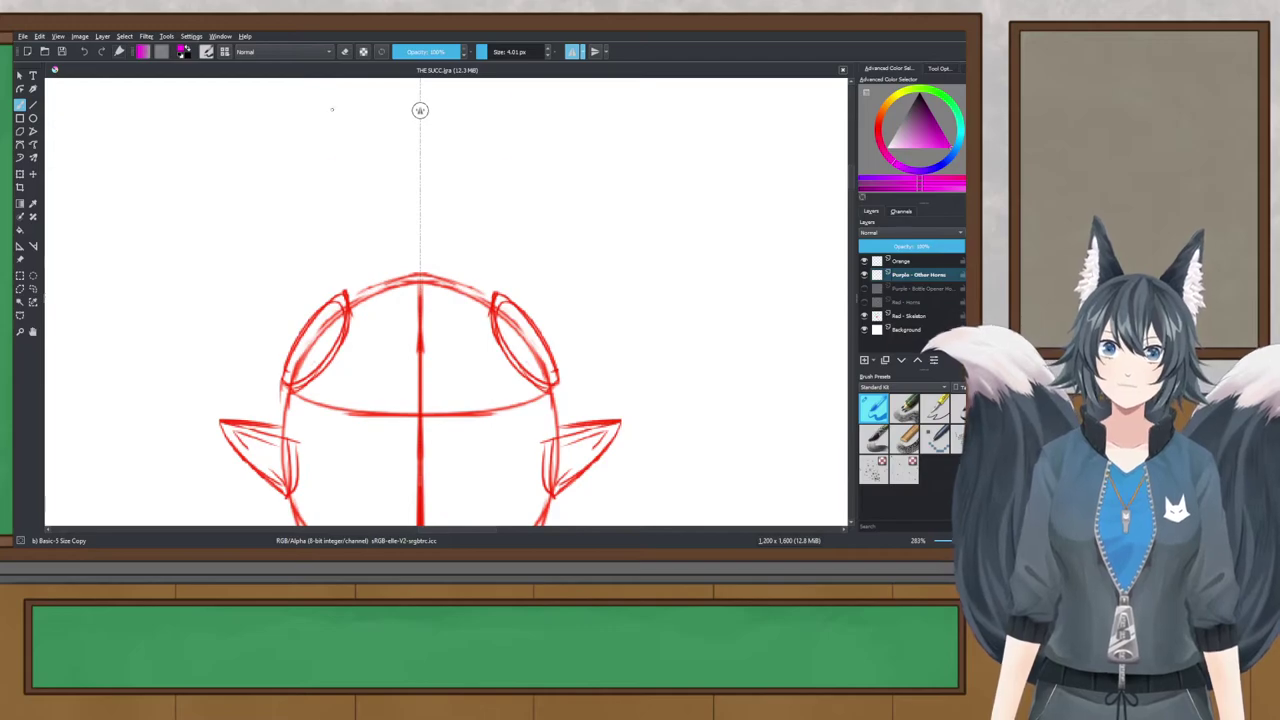
left_click_drag(332, 90, 350, 300)
left_click_drag(338, 175, 346, 315)
left_click_drag(331, 88, 271, 275)
left_click_drag(270, 228, 260, 375)
key("ctrl+z")
key("ctrl+z")
mouse_move(331, 88)
left_mouse_down()
mouse_move(266, 381)
mouse_move(298, 398)
mouse_move(294, 388)
left_mouse_up()
key("ctrl+z")
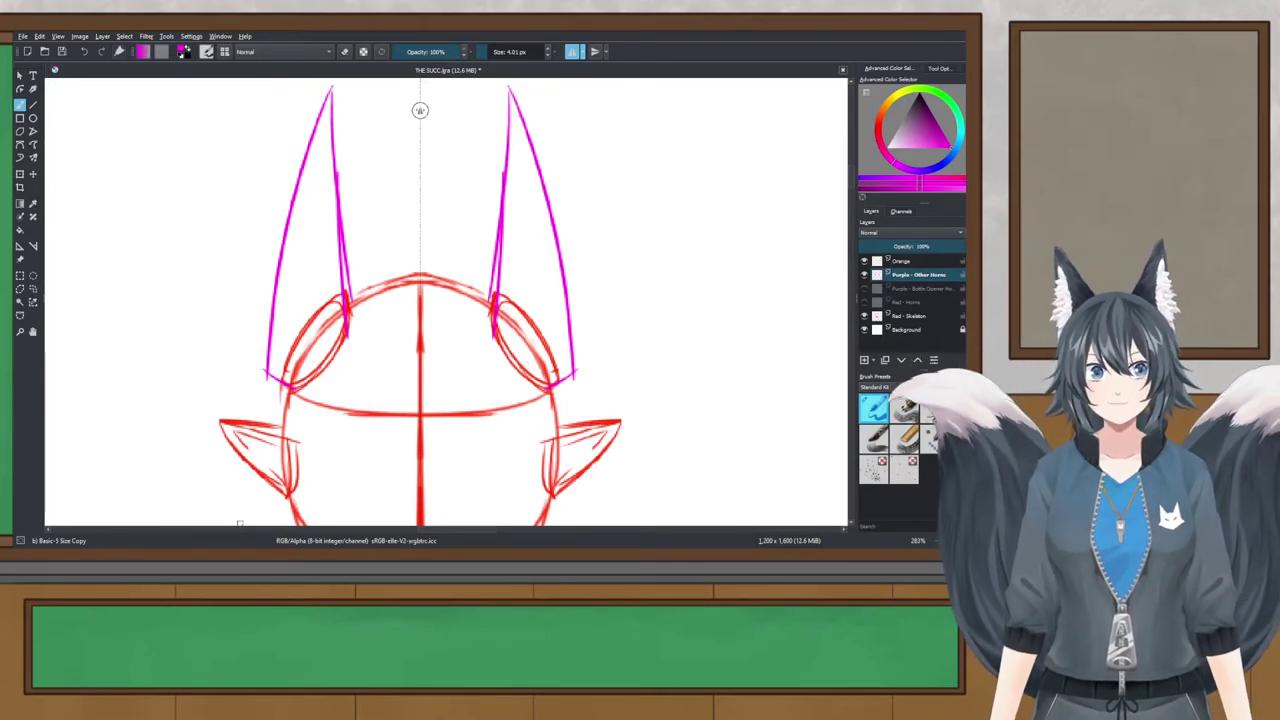
left_click_drag(341, 300, 354, 277)
scroll(331, 386, "down", 1)
scroll(446, 303, "up", 1)
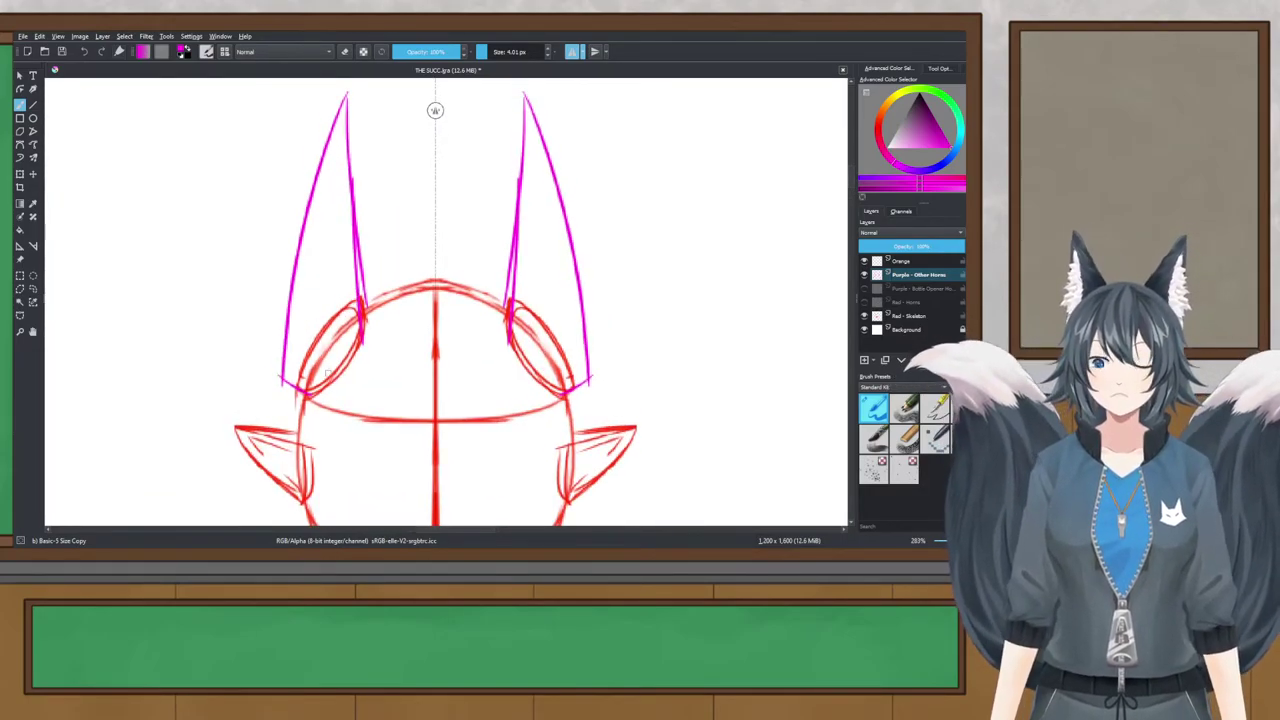
Step: Rename the layer holding the triangular horns as "Purple - Triangle Horns (Imitate Ears)"
double_click(949, 276)
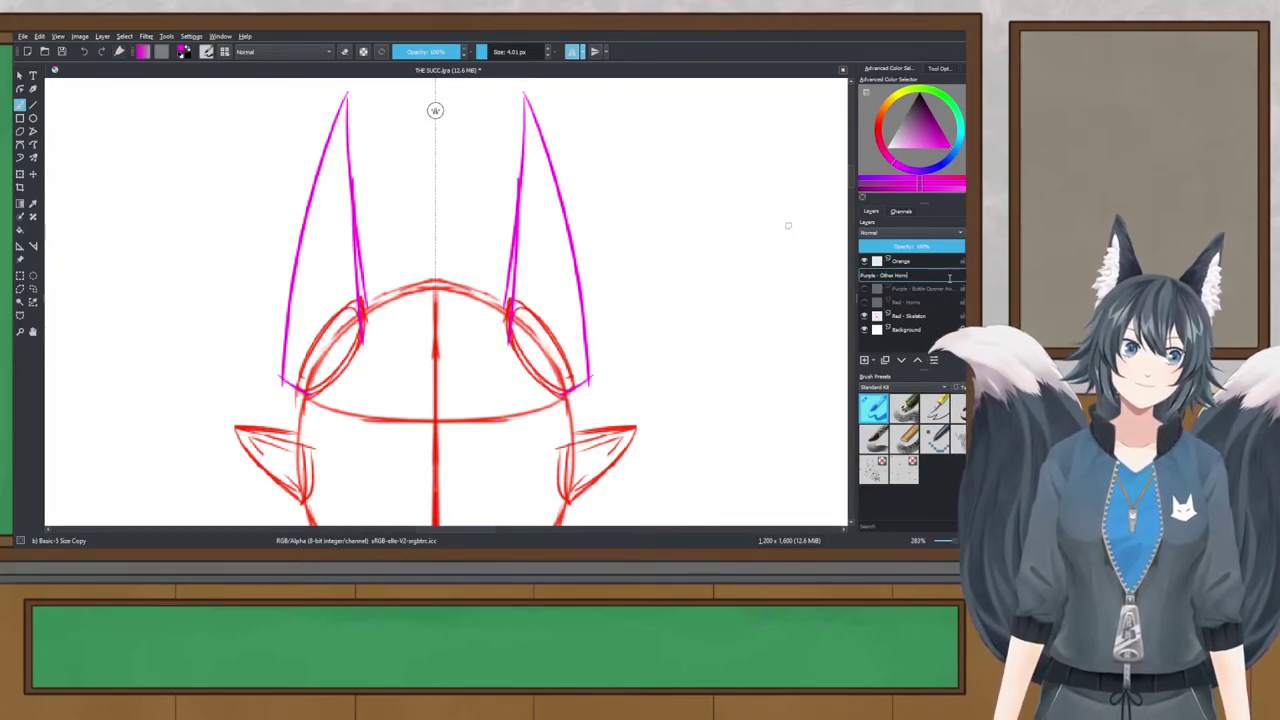
key("BackSpace")
key("BackSpace")
key("BackSpace")
key("BackSpace")
key("BackSpace")
key("BackSpace")
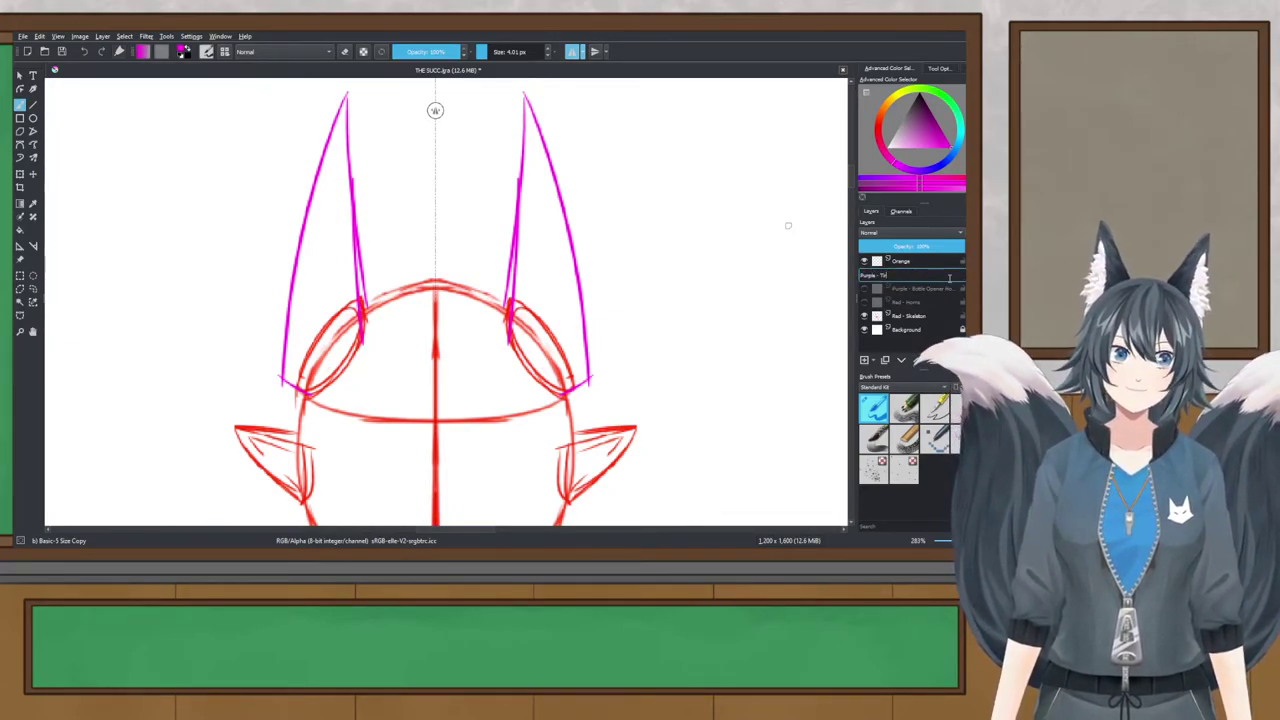
type("Triangle Horns (")
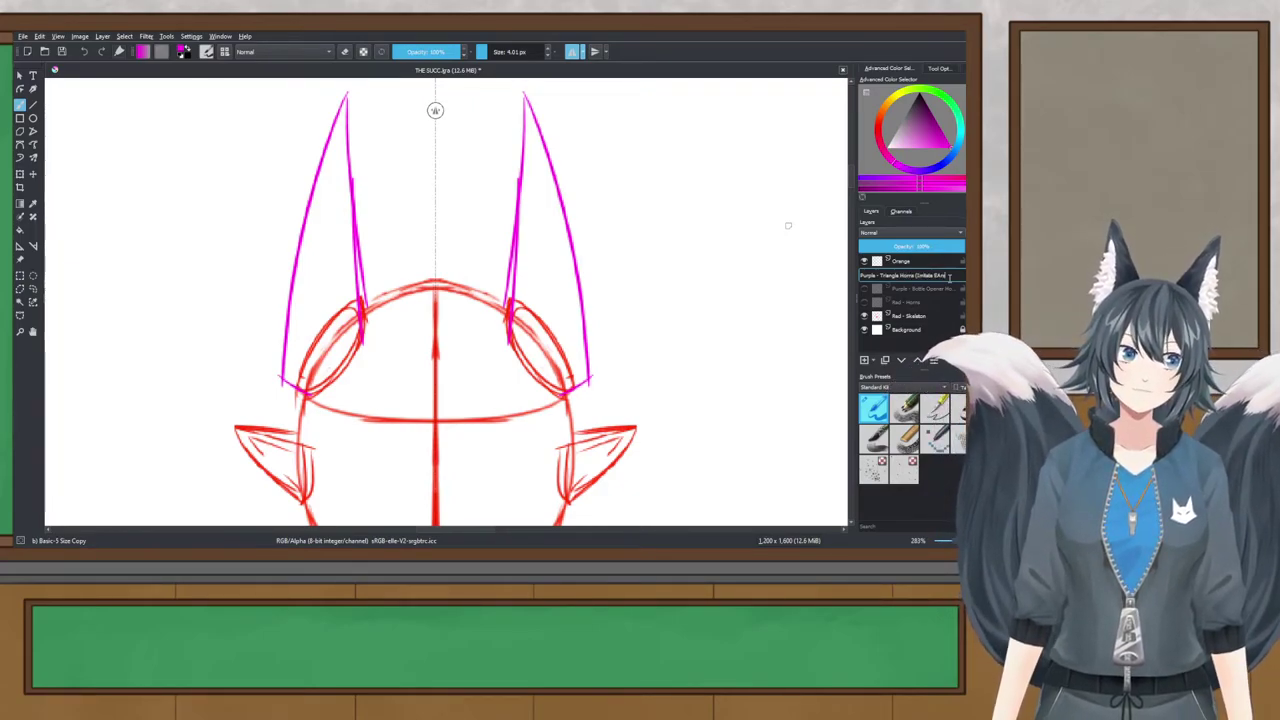
type("Inflate Ears")
key("Return")
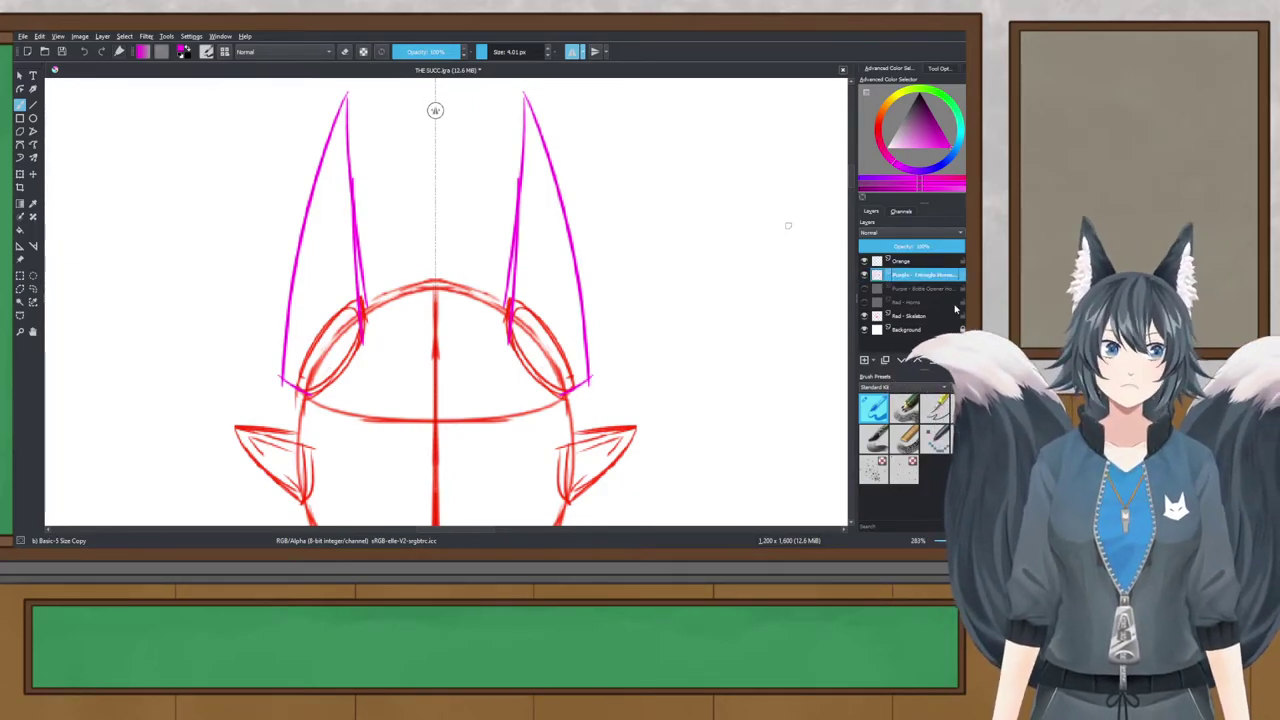
Step: Hide the triangle horns layer and add a new layer named "Purple - Other Horns" above it
left_click(865, 275)
key("Insert")
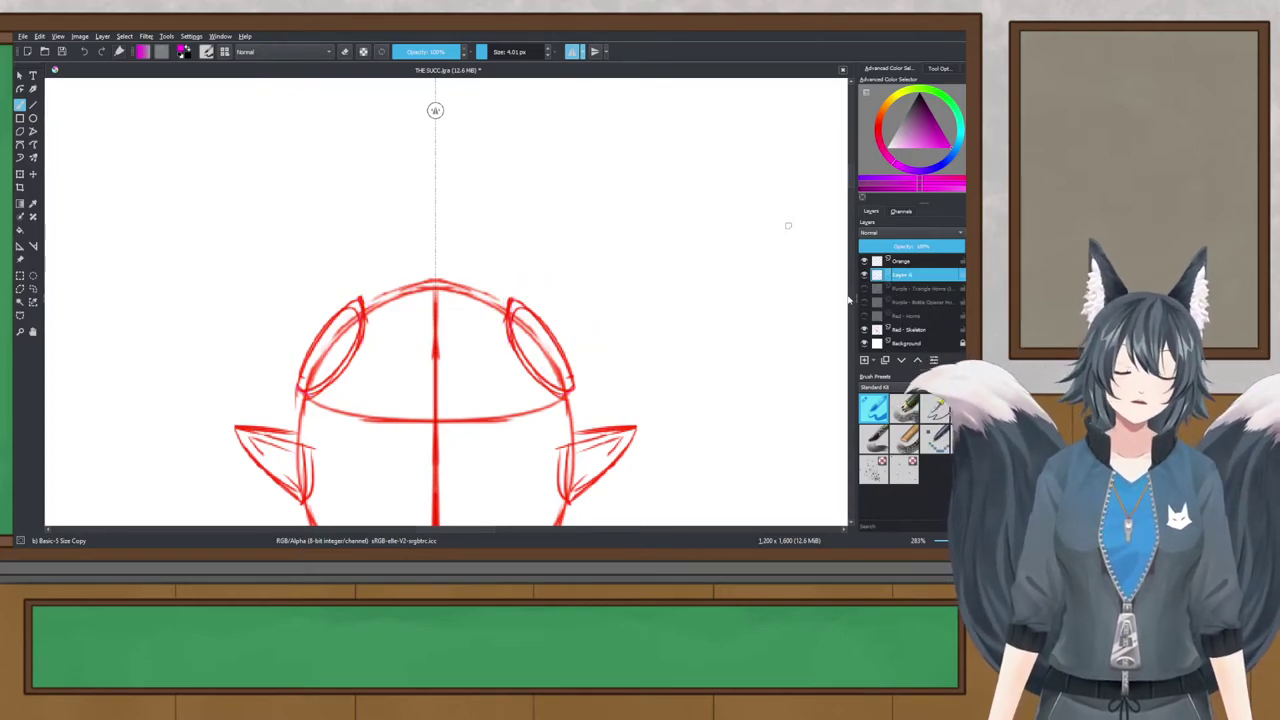
double_click(927, 275)
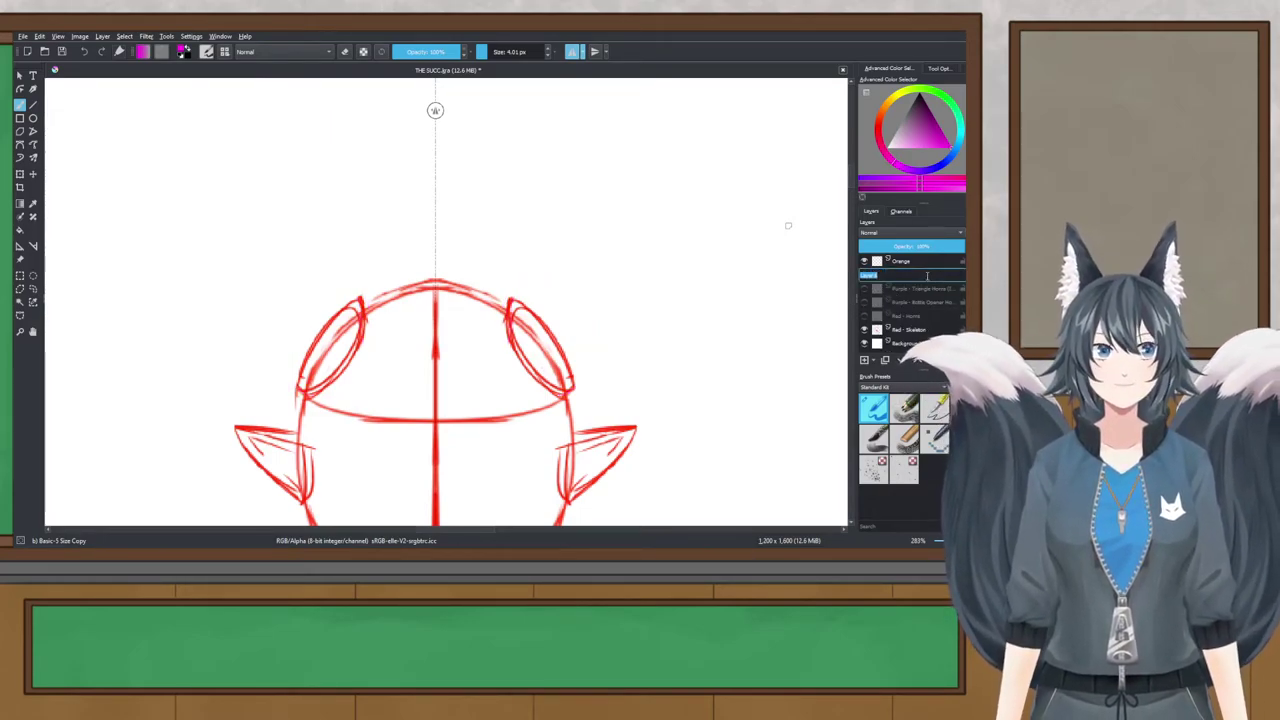
type("Hurple - ")
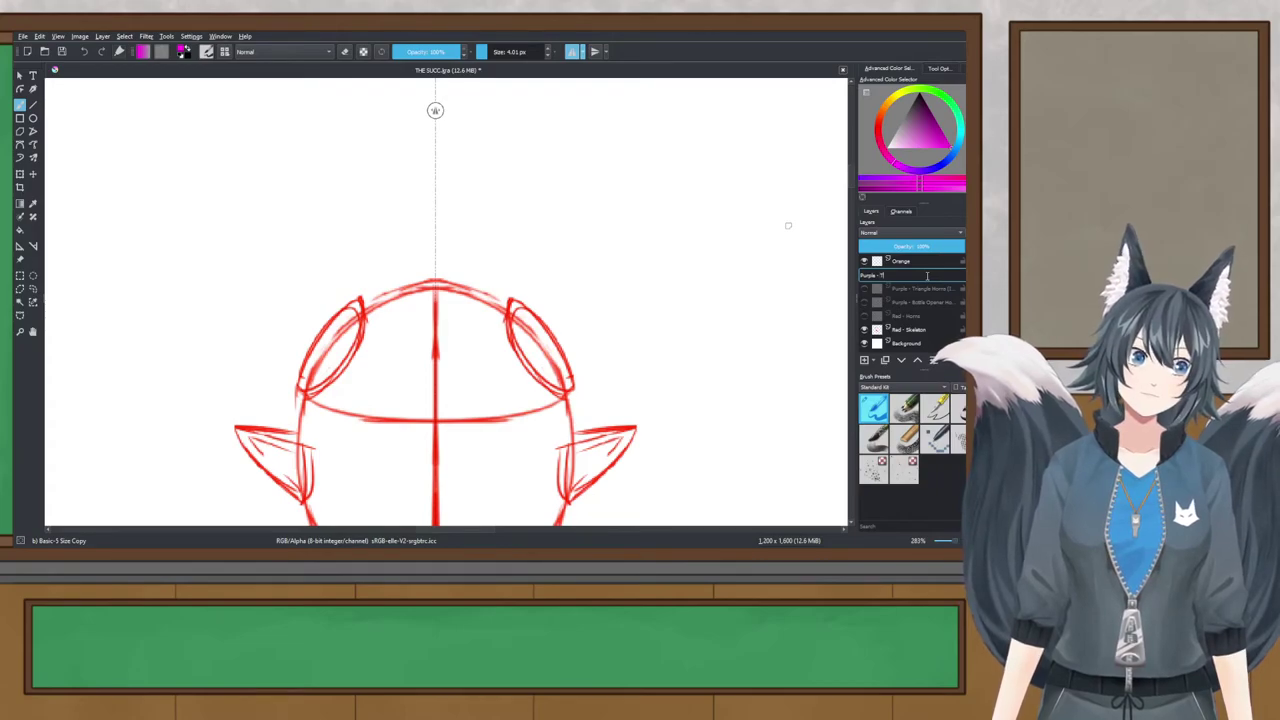
type("Other Horns")
key("Return")
Step: Draw tall mirrored horns with straight inner edges and a single inward notch in each outer edge just above the base ovals
left_click_drag(262, 160, 270, 188)
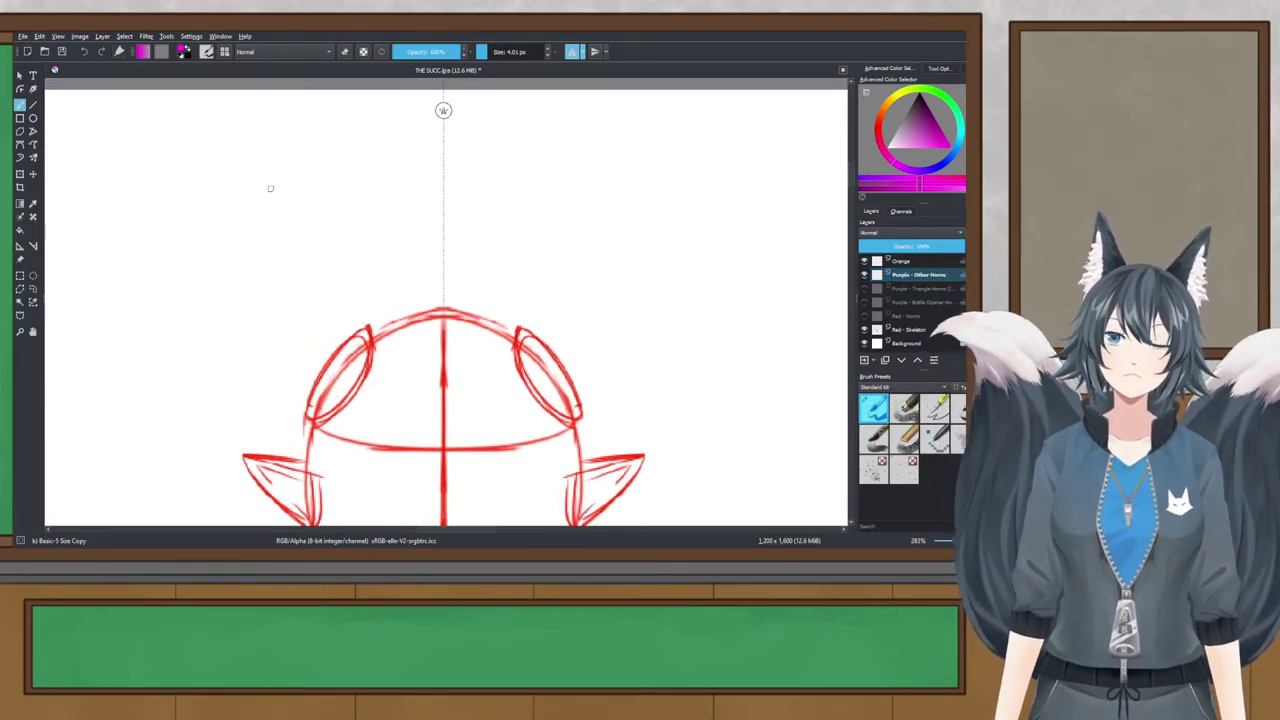
left_click_drag(356, 100, 378, 368)
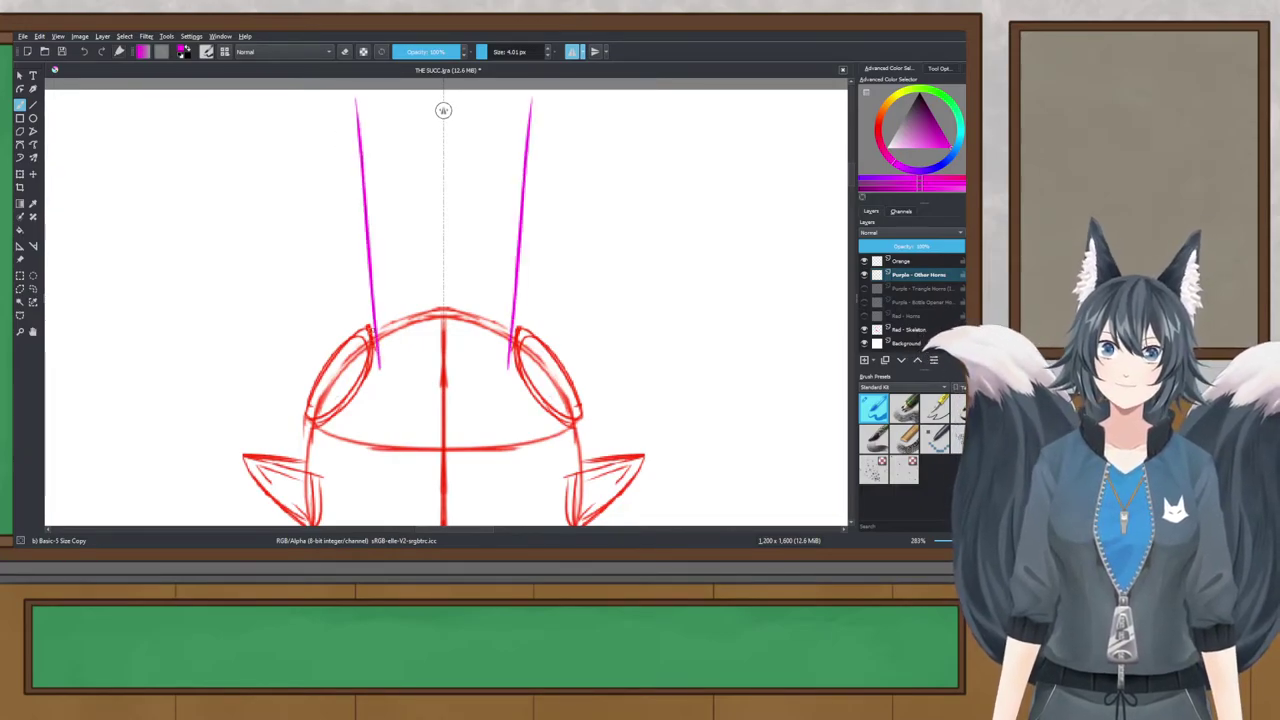
mouse_move(355, 98)
left_mouse_down()
mouse_move(293, 287)
mouse_move(326, 306)
mouse_move(300, 367)
mouse_move(303, 407)
left_mouse_up()
key("ctrl+z")
mouse_move(306, 343)
left_mouse_down()
mouse_move(278, 408)
mouse_move(326, 424)
left_mouse_up()
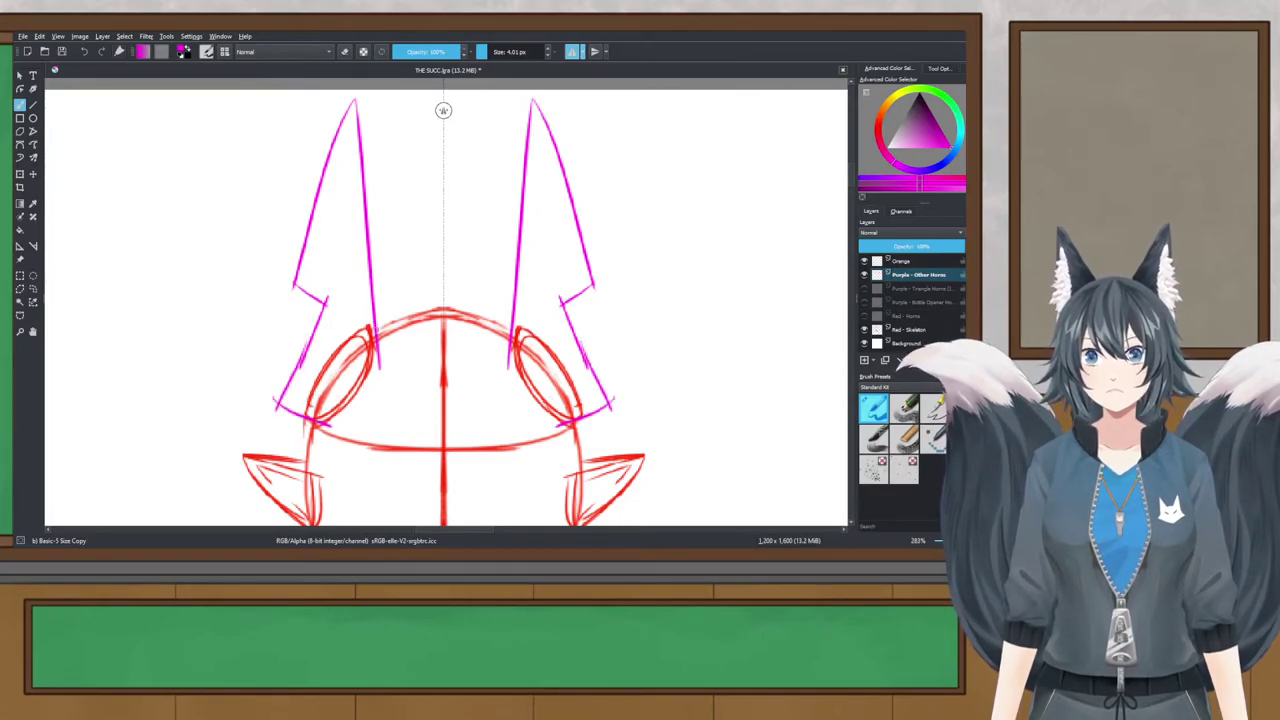
scroll(390, 273, "down", 3)
mouse_move(388, 273)
left_mouse_down()
mouse_move(375, 212)
mouse_move(510, 199)
left_mouse_up()
scroll(362, 212, "down", 1)
left_click_drag(422, 306, 391, 326)
scroll(477, 209, "up", 3)
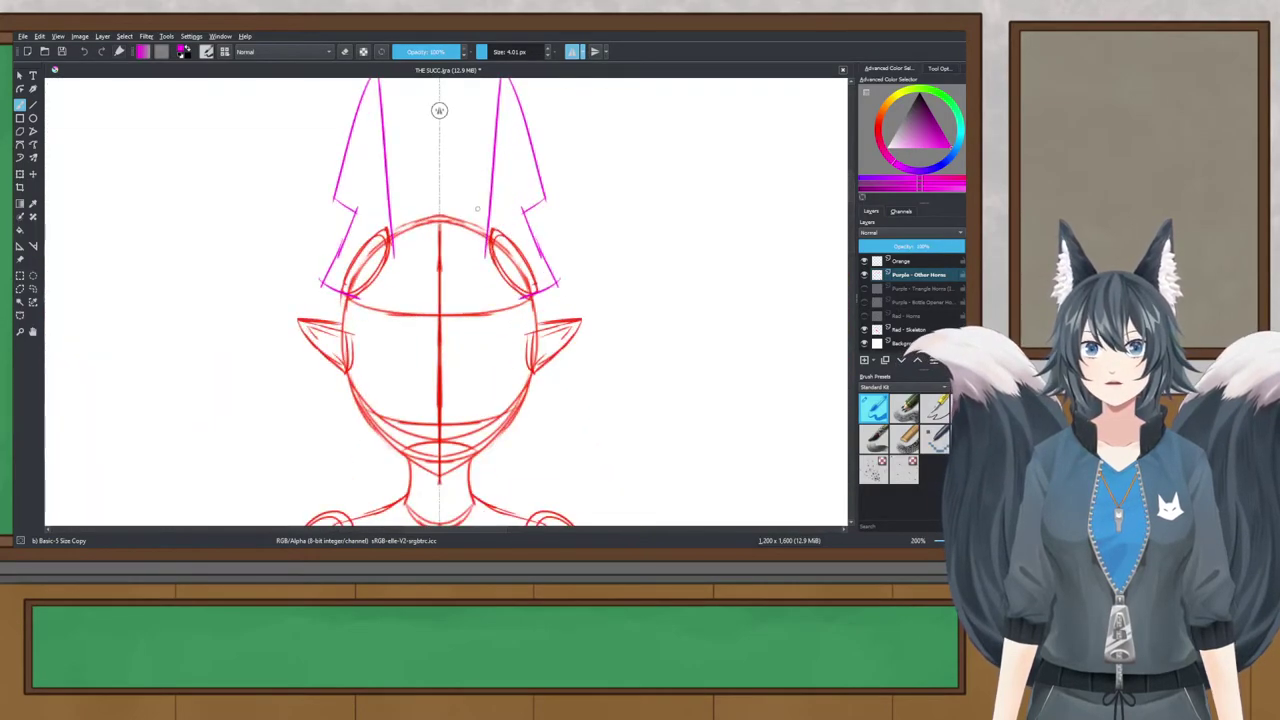
Step: Undo all strokes of the tall, straight notched horns on the "Purple - Other Horns" layer
key("ctrl+z")
key("ctrl+z")
key("ctrl+z")
key("ctrl+z")
key("ctrl+z")
key("ctrl+z")
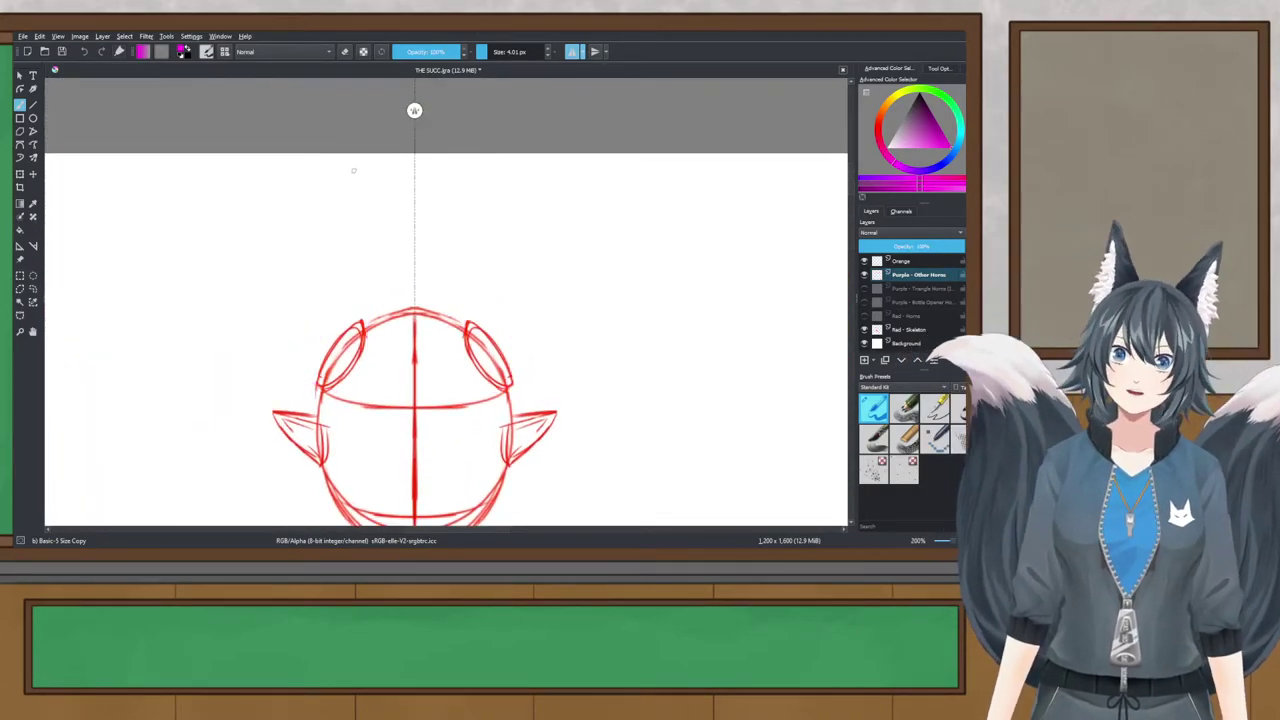
Step: Draw mirrored horns that bow outward from the base ovals, notch midway along the outer edge, and curve inward to pointed tips
key("ctrl+shift+z")
key("ctrl+shift+z")
mouse_move(387, 172)
left_mouse_down()
mouse_move(290, 258)
mouse_move(316, 256)
mouse_move(280, 302)
mouse_move(277, 334)
mouse_move(320, 385)
left_mouse_up()
key("ctrl+z")
mouse_move(320, 260)
left_mouse_down()
mouse_move(317, 283)
mouse_move(370, 321)
left_mouse_up()
key("ctrl+z")
left_click_drag(317, 285, 368, 331)
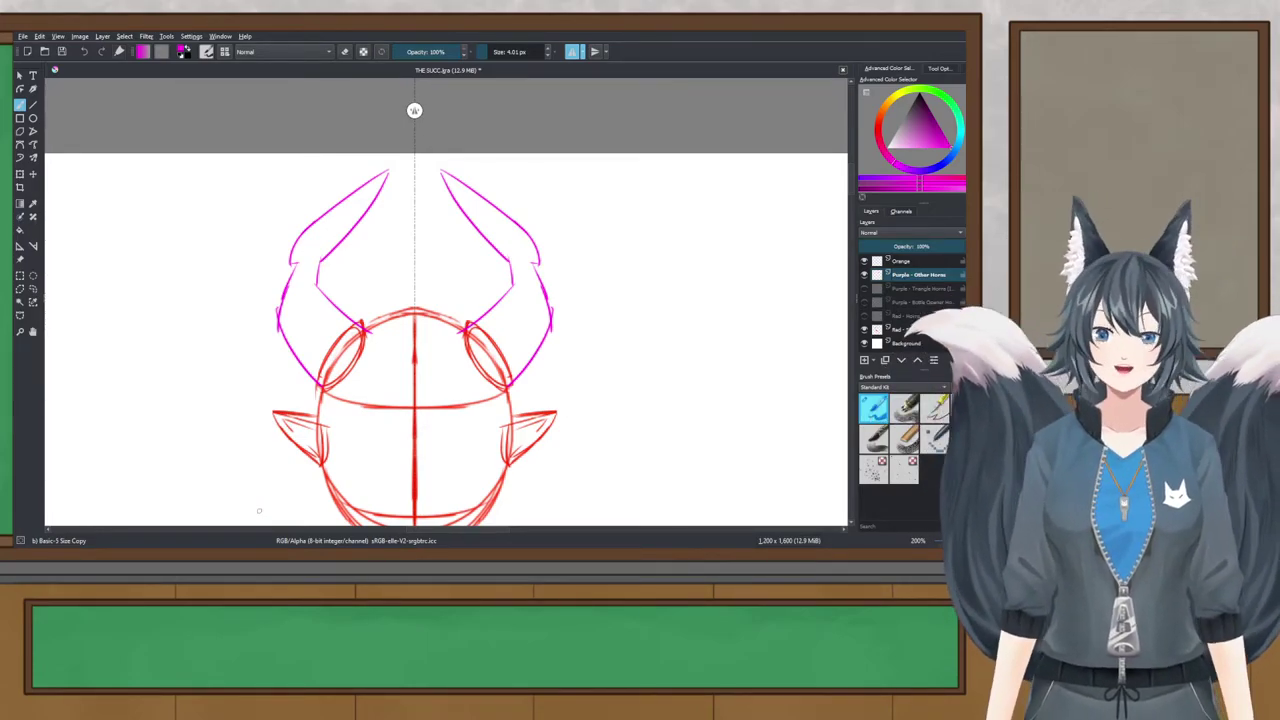
scroll(420, 252, "up", 1)
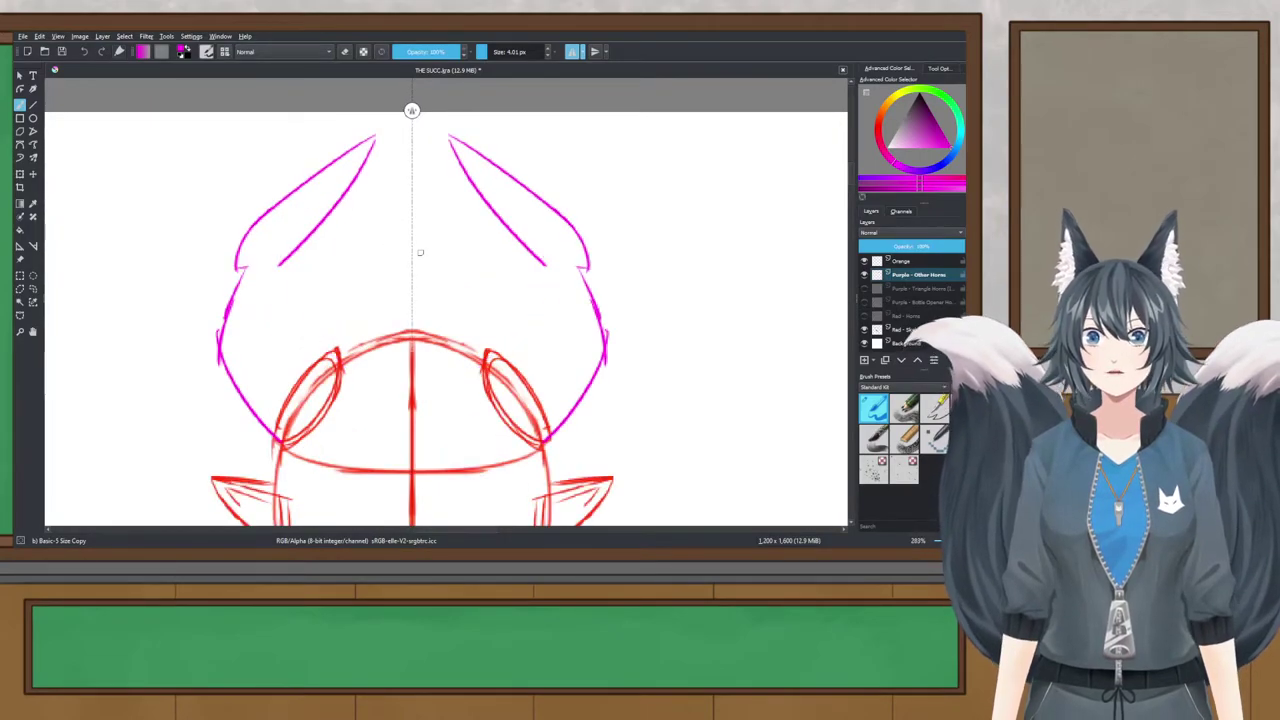
Step: Undo all strokes of the bowed horns with the outer notch, clearing the area above the head
key("ctrl+z")
key("ctrl+z")
key("ctrl+z")
key("ctrl+z")
key("ctrl+z")
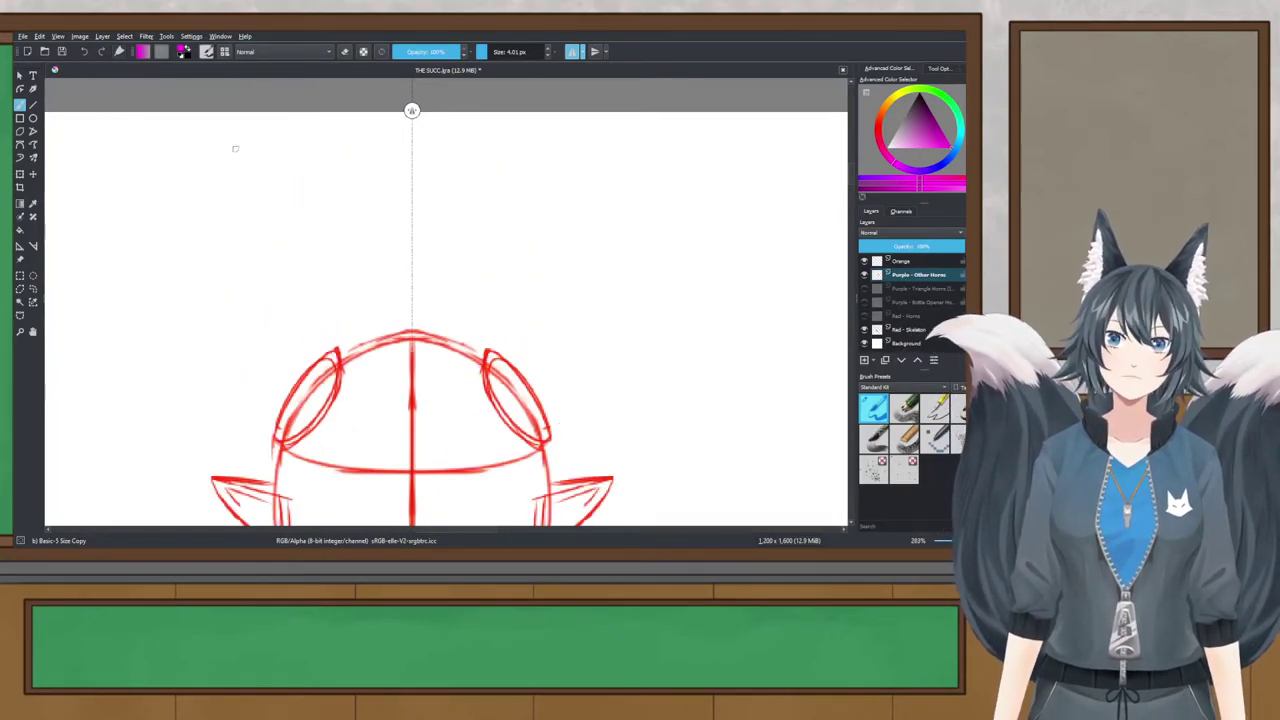
Step: Draw mirrored arrowhead-like horn tips close to the symmetry axis, with an outward barb and a curved outer edge descending below it
left_click_drag(398, 152, 306, 229)
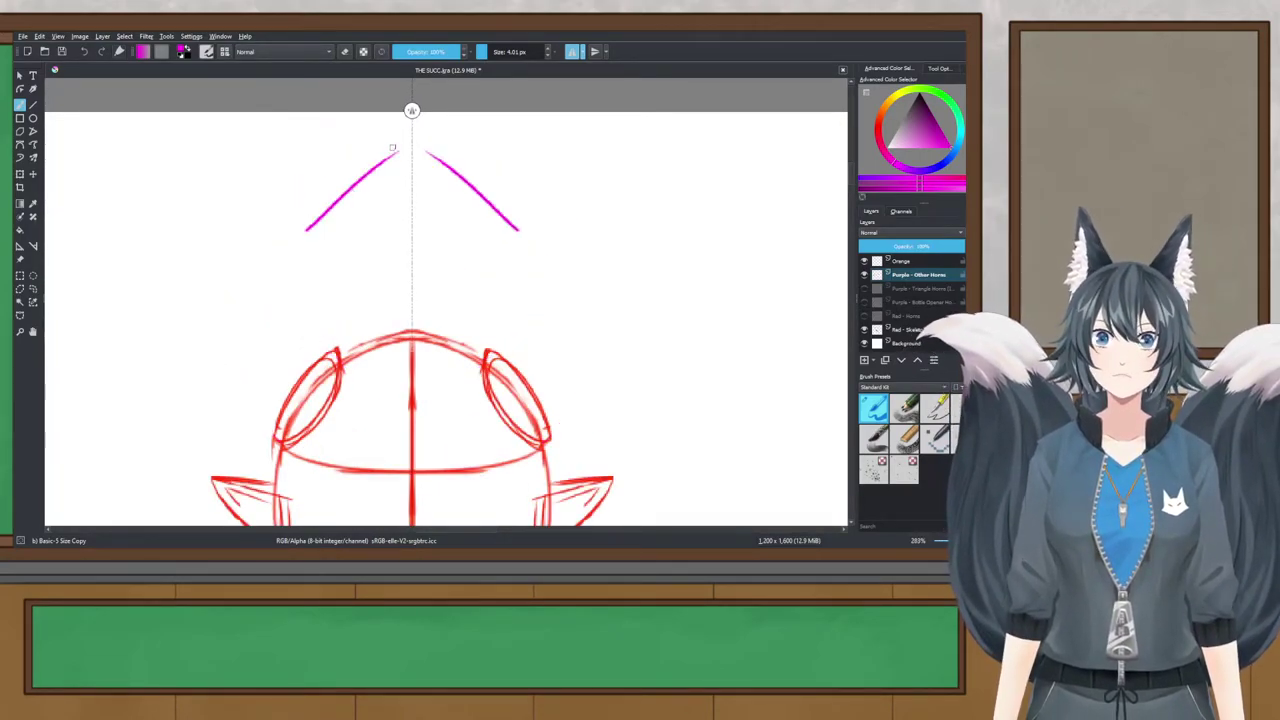
left_click_drag(397, 151, 257, 221)
mouse_move(298, 201)
left_mouse_down()
mouse_move(209, 261)
mouse_move(256, 257)
mouse_move(200, 375)
left_mouse_up()
key("ctrl+z")
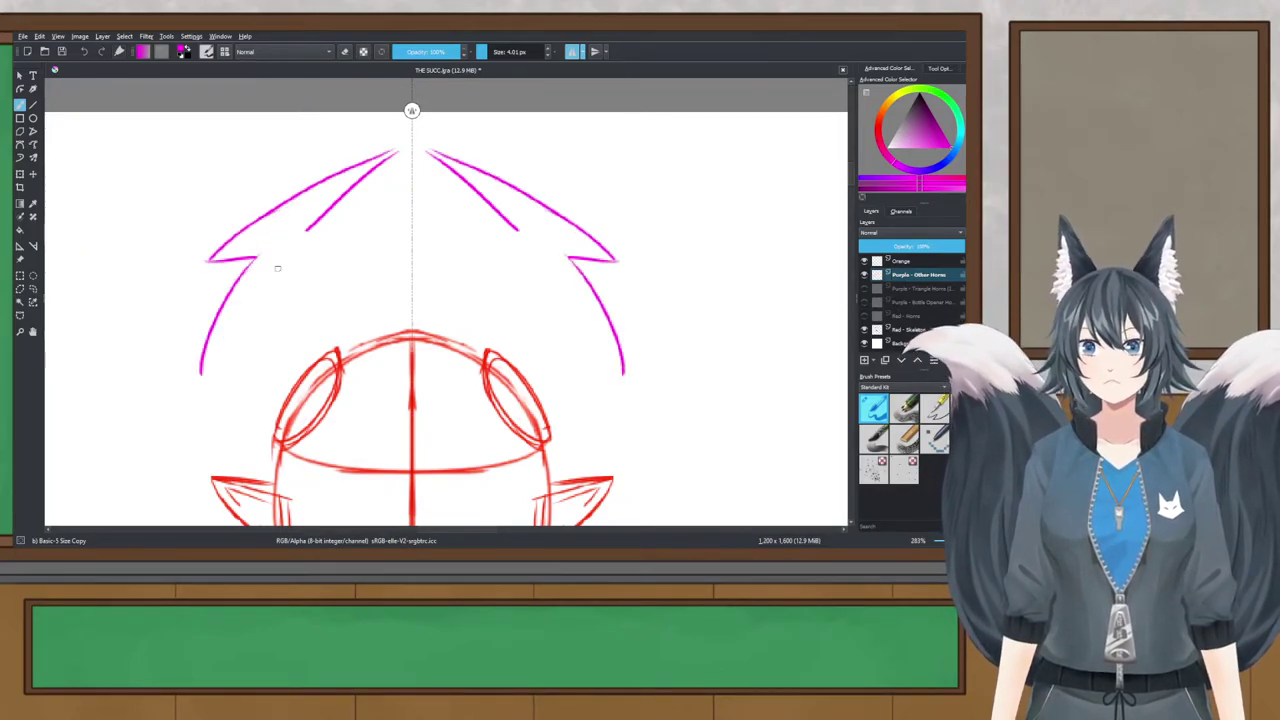
Step: Add the inner edges of the arrowhead horns, with an inner barb and a curve down to the upper ends of the base ovals
left_click_drag(306, 229, 272, 288)
key("ctrl+z")
mouse_move(306, 229)
left_mouse_down()
mouse_move(288, 256)
mouse_move(325, 254)
mouse_move(303, 335)
left_mouse_up()
key("ctrl+z")
left_click_drag(329, 252, 324, 375)
key("ctrl+z")
mouse_move(326, 255)
left_mouse_down()
mouse_move(322, 287)
mouse_move(338, 350)
left_mouse_up()
Step: Extend the outer edges of the arrowhead horns in a rounded curve to just beneath the base ovals
left_click_drag(214, 356, 284, 432)
key("ctrl+z")
left_click_drag(207, 370, 292, 436)
key("ctrl+z")
left_click_drag(203, 372, 298, 462)
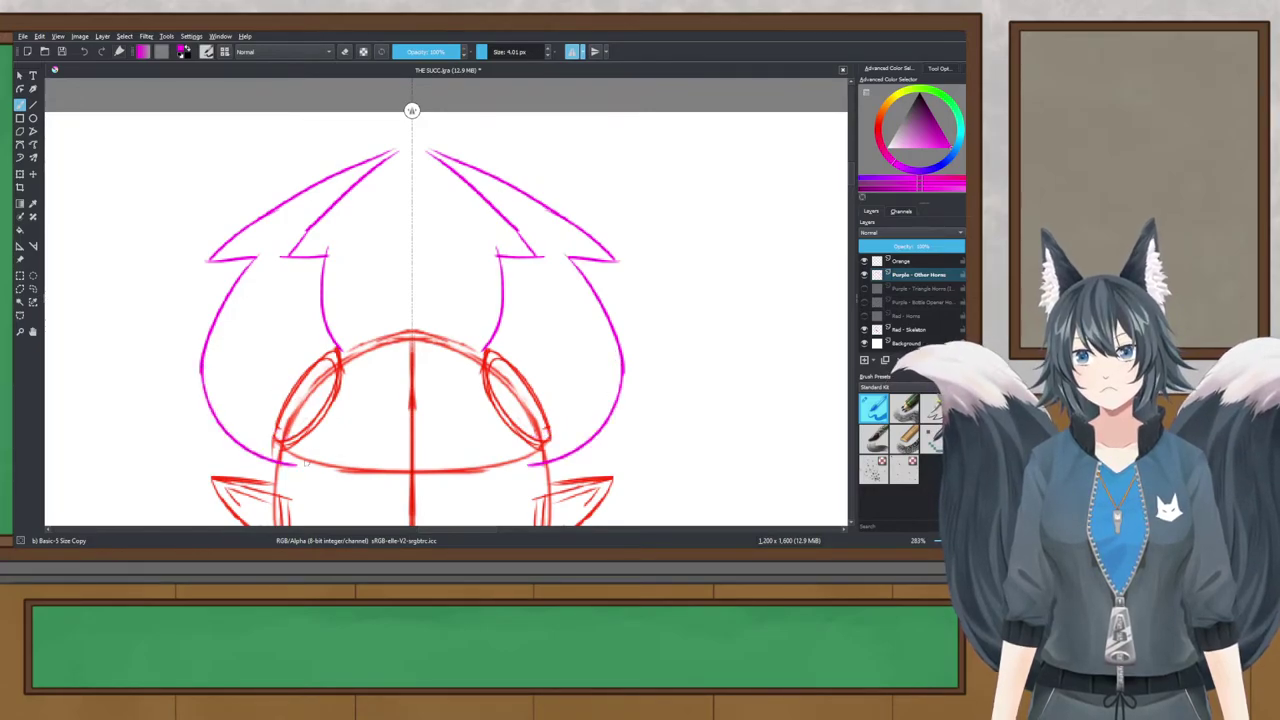
Step: Undo all strokes of the arrowhead-shaped horns
scroll(325, 322, "down", 2)
left_click_drag(340, 298, 387, 219)
scroll(394, 262, "up", 2)
left_click_drag(394, 265, 378, 313)
key("ctrl+z")
key("ctrl+z")
key("ctrl+z")
key("ctrl+z")
key("ctrl+z")
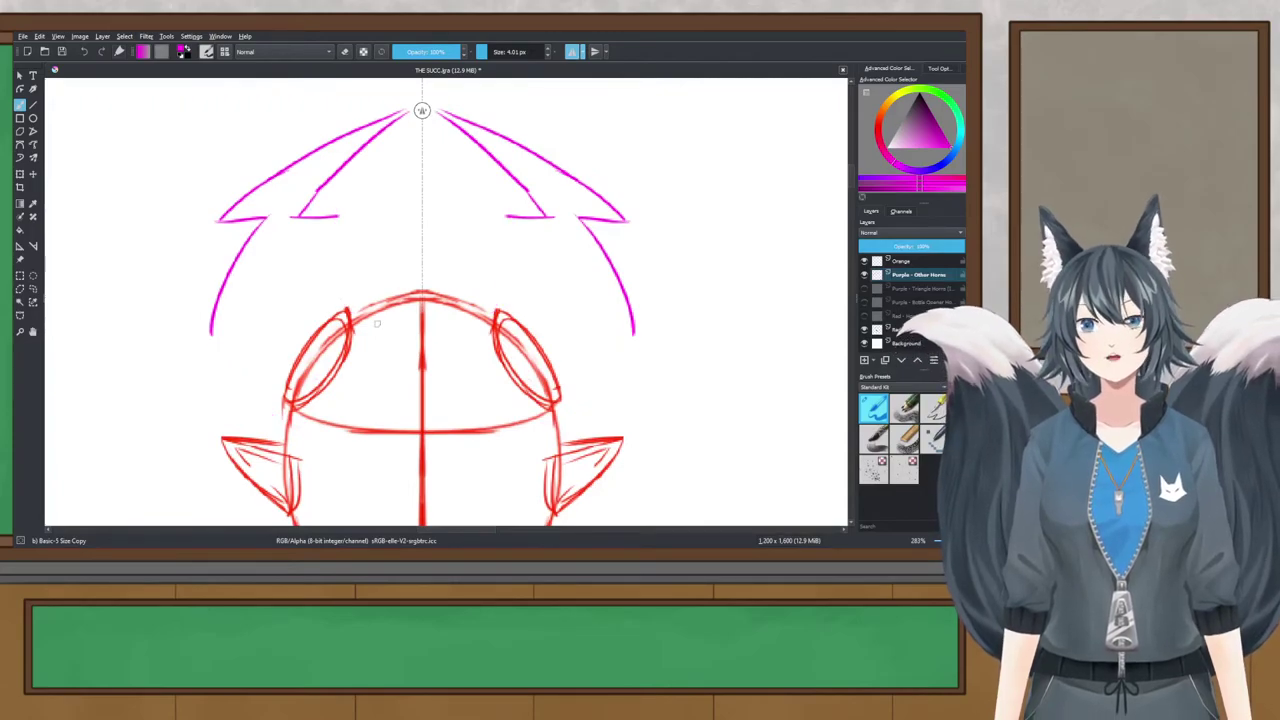
key("ctrl+z")
key("ctrl+z")
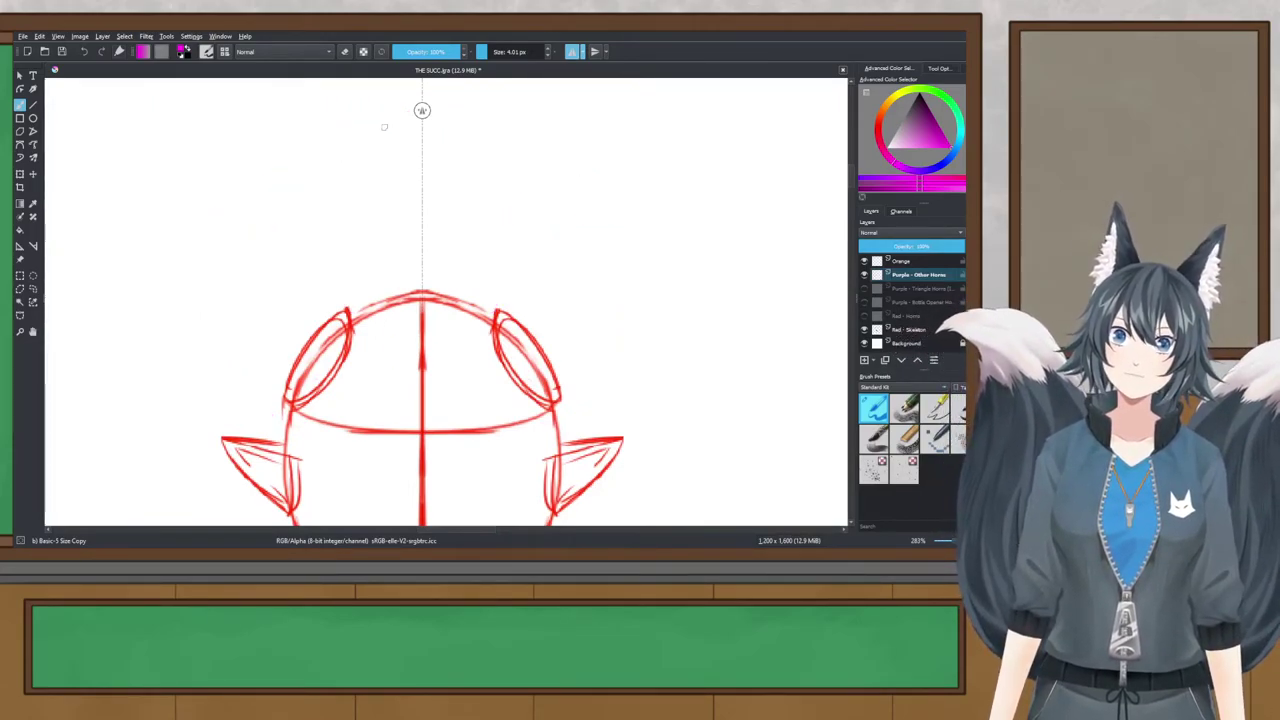
Step: Draw mirrored narrow pointed horn tips above the head, with inner and outer edges diverging downward from each tip
left_click_drag(383, 128, 302, 262)
left_click_drag(383, 127, 256, 244)
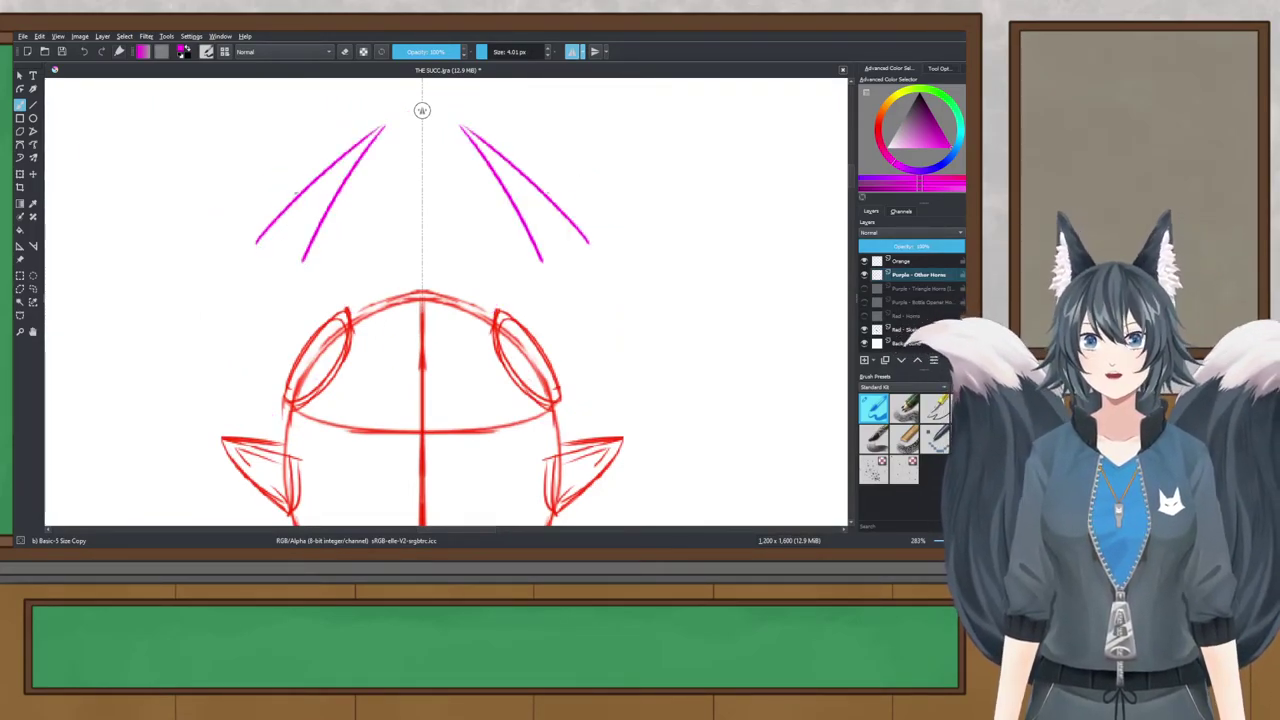
Step: Complete the mirrored purple horns with tall inward-leaning points, notched outer edges and bases meeting the red ovals on the head
left_click_drag(298, 193, 228, 286)
mouse_move(257, 242)
left_mouse_down()
mouse_move(200, 330)
mouse_move(248, 333)
mouse_move(218, 370)
mouse_move(287, 424)
left_mouse_up()
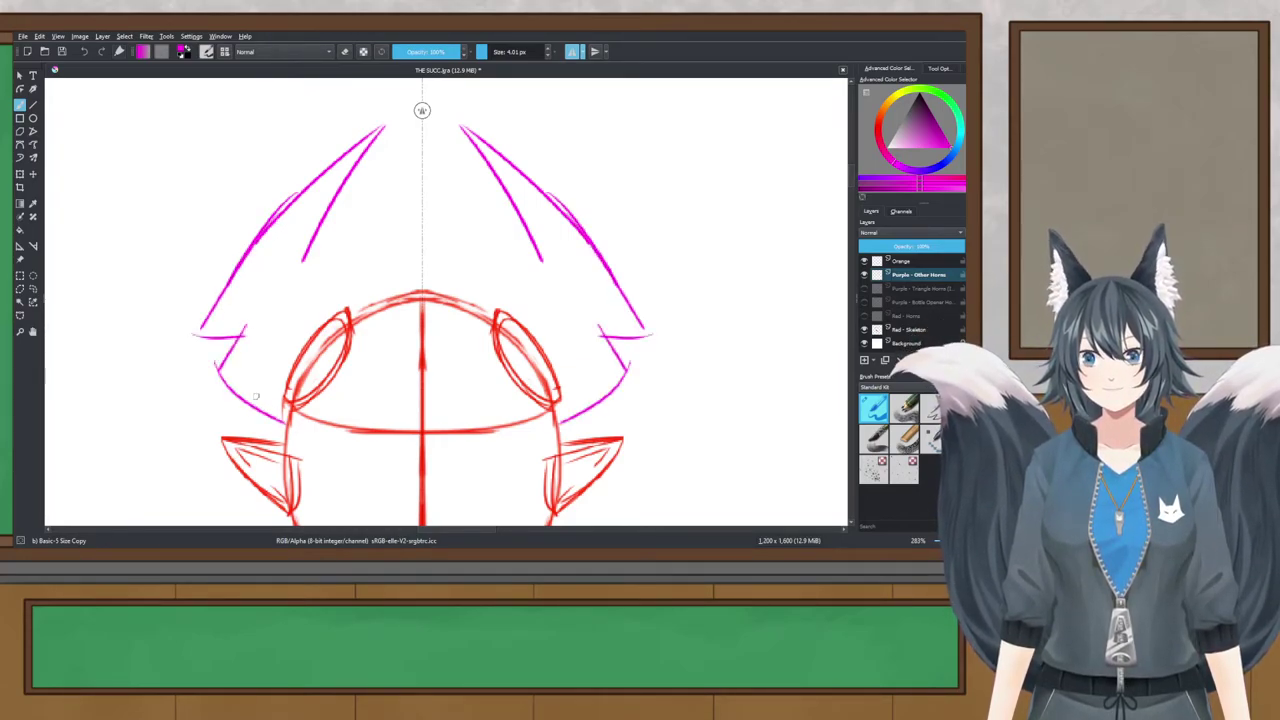
key("ctrl+z")
left_click_drag(215, 368, 291, 402)
mouse_move(304, 256)
left_mouse_down()
mouse_move(268, 310)
mouse_move(340, 320)
left_mouse_up()
key("ctrl+z")
left_click_drag(266, 307, 350, 322)
key("ctrl+z")
key("ctrl+z")
mouse_move(300, 258)
left_mouse_down()
mouse_move(293, 284)
mouse_move(348, 313)
left_mouse_up()
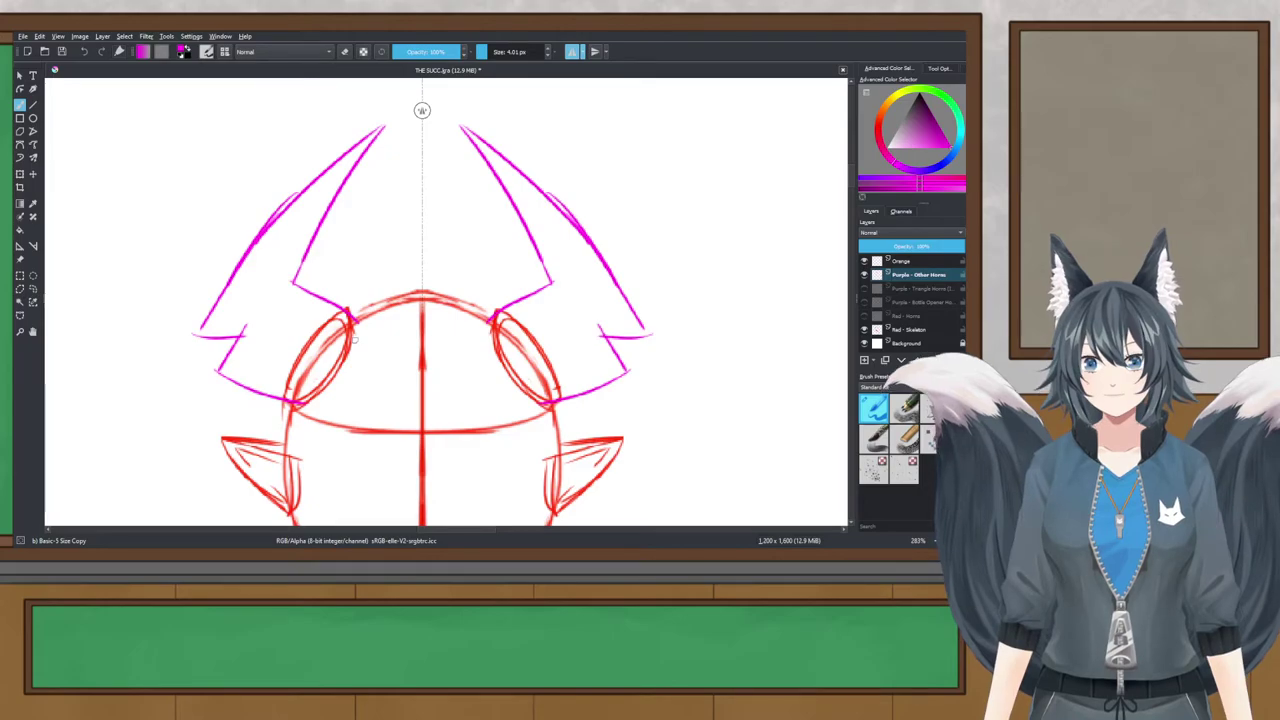
Step: Undo every stroke of the tall notched horn pair
scroll(368, 104, "down", 3)
scroll(370, 105, "up", 2)
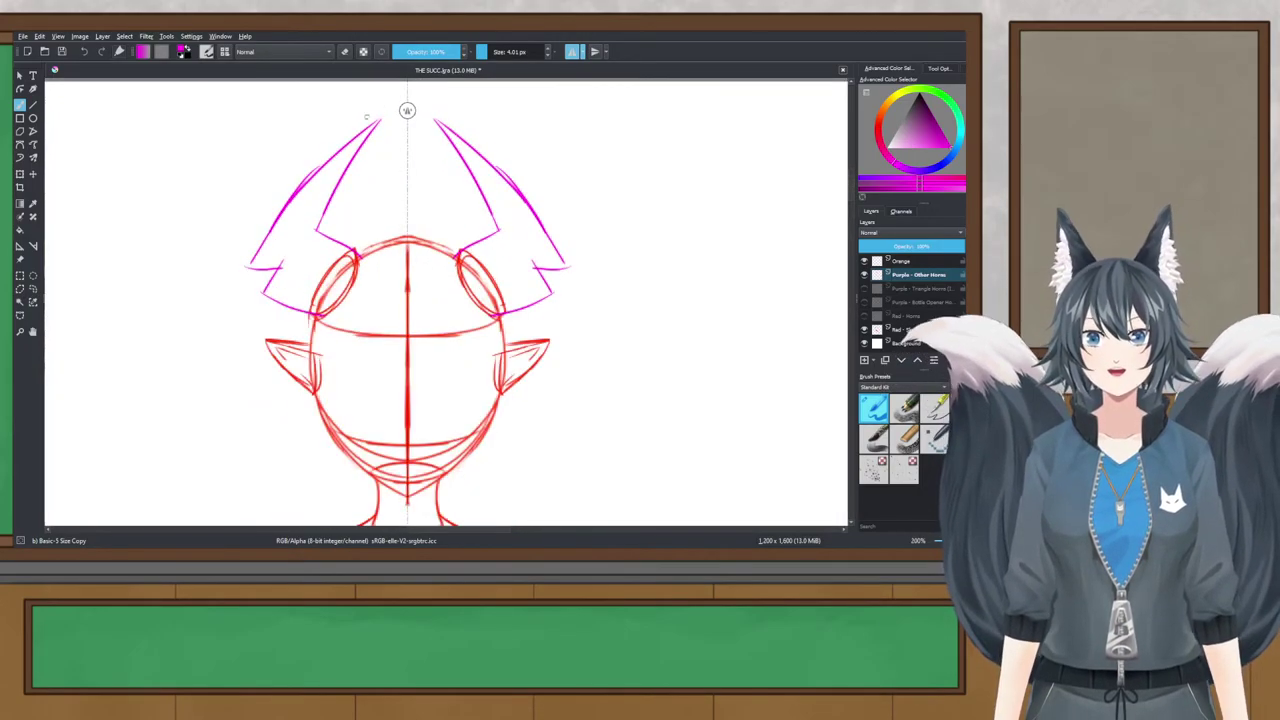
left_click_drag(370, 105, 378, 131)
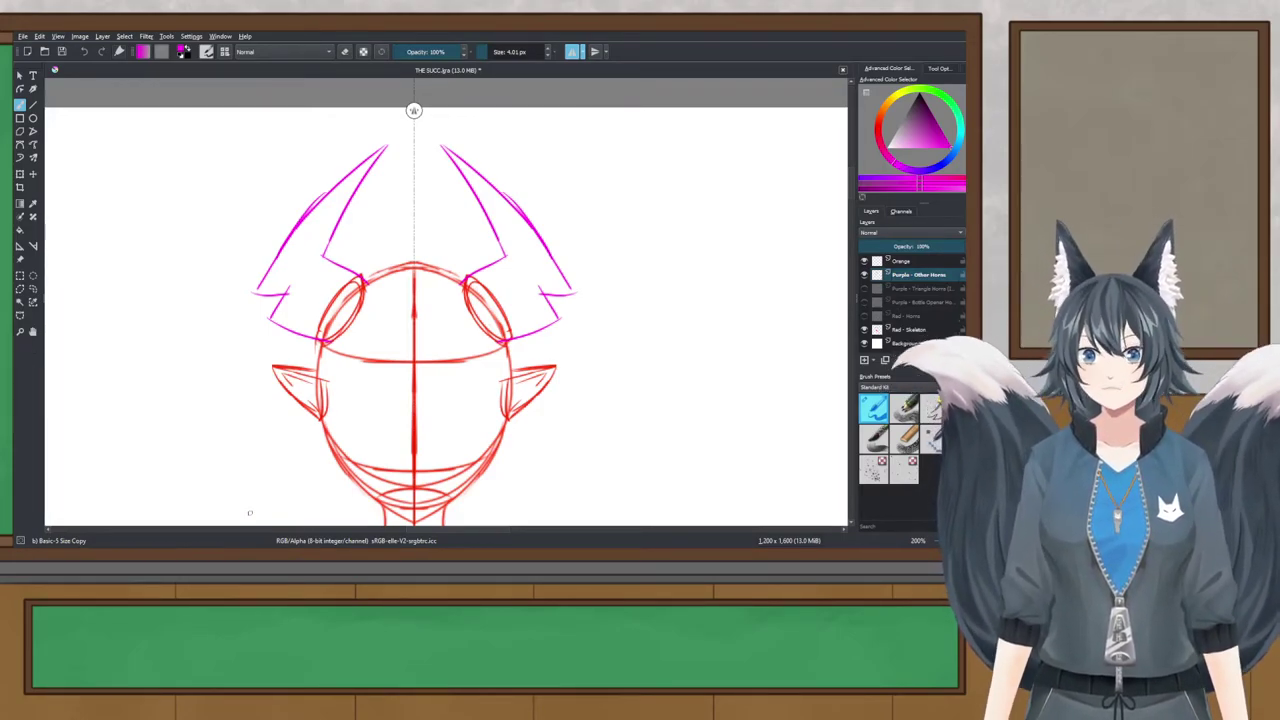
scroll(443, 192, "up", 1)
left_click_drag(443, 192, 449, 204)
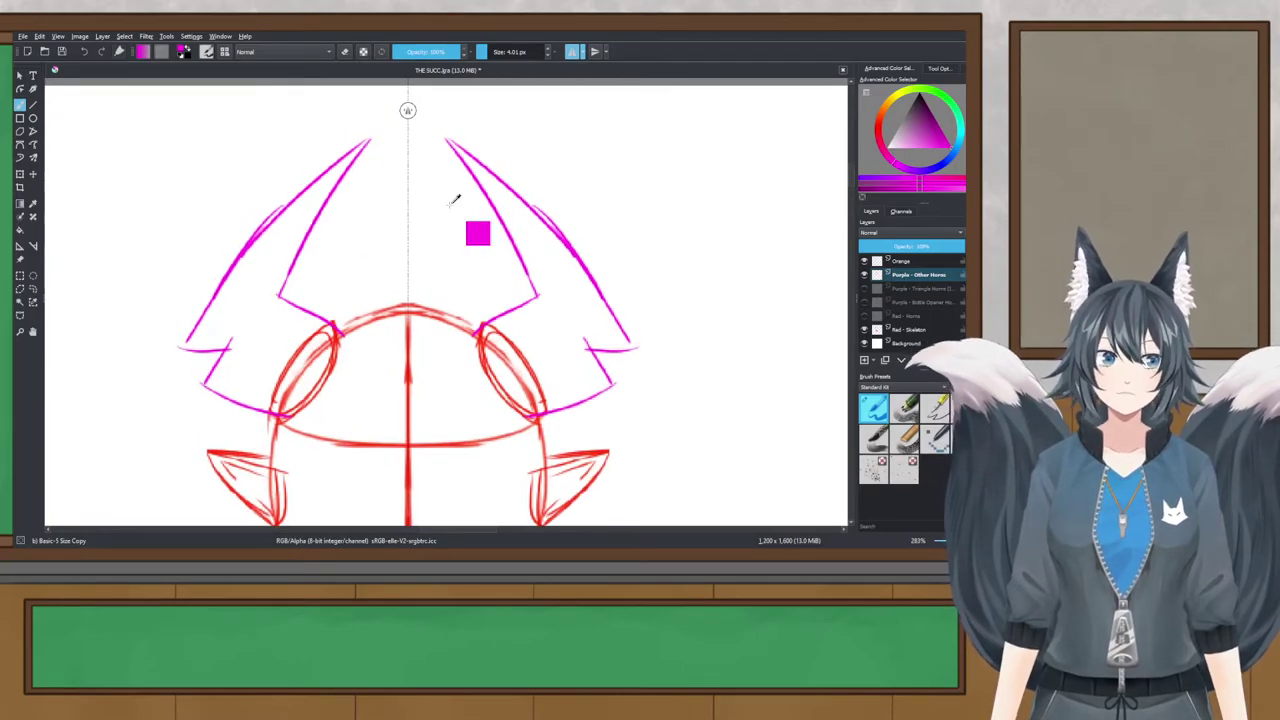
key("ctrl+z")
key("ctrl+z")
key("ctrl+z")
key("ctrl+z")
key("ctrl+z")
key("ctrl+z")
key("ctrl+z")
key("ctrl+z")
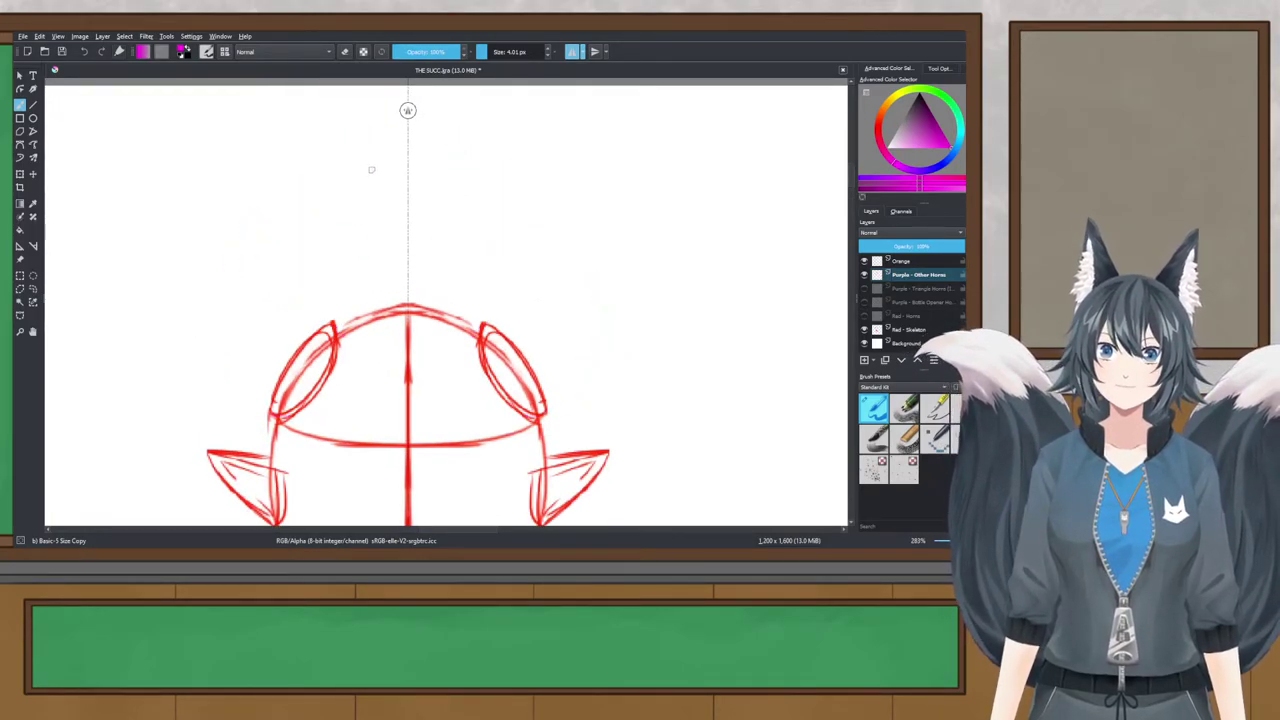
key("ctrl+shift+z")
key("ctrl+shift+z")
key("ctrl+shift+z")
key("ctrl+shift+z")
key("ctrl+z")
key("ctrl+z")
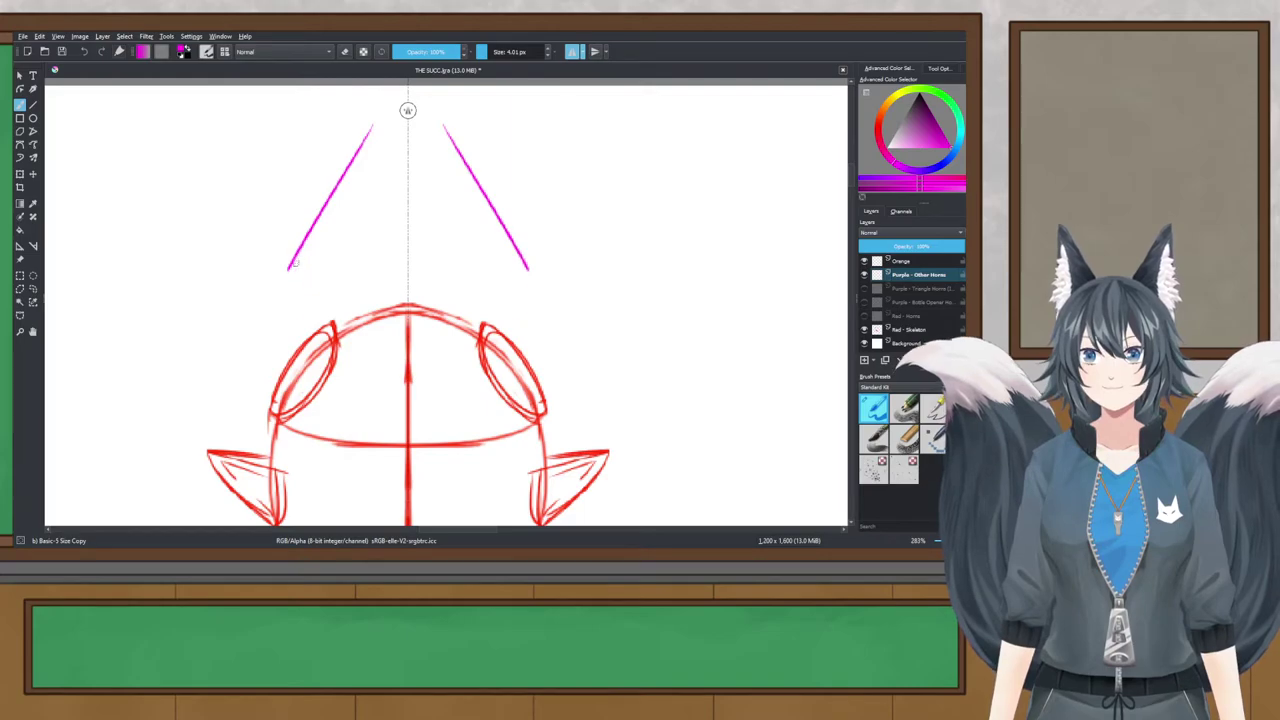
key("ctrl+z")
Step: Sketch the long outward-pointing tips of a new mirrored purple horn pair, high above the head
left_click_drag(160, 140, 292, 137)
left_click_drag(160, 142, 240, 189)
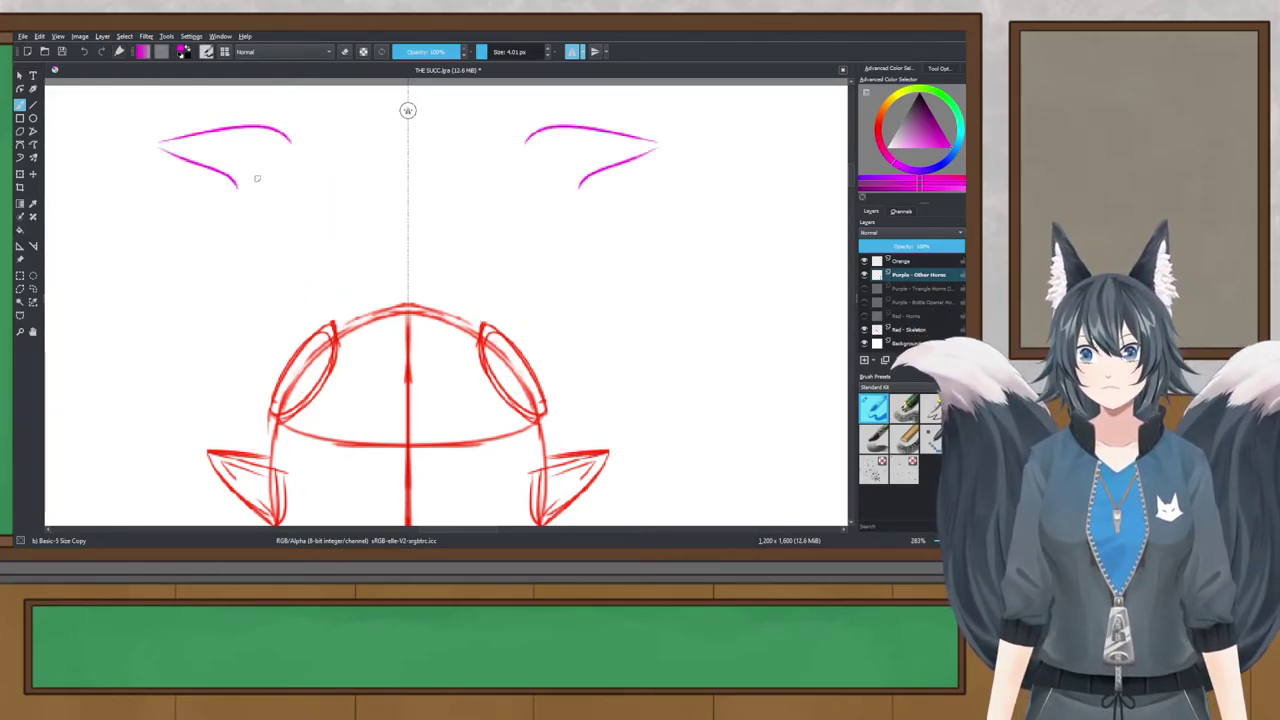
key("ctrl+z")
left_click_drag(160, 142, 250, 185)
key("ctrl+z")
key("ctrl+z")
mouse_move(152, 140)
left_mouse_down()
mouse_move(277, 138)
mouse_move(278, 170)
left_mouse_up()
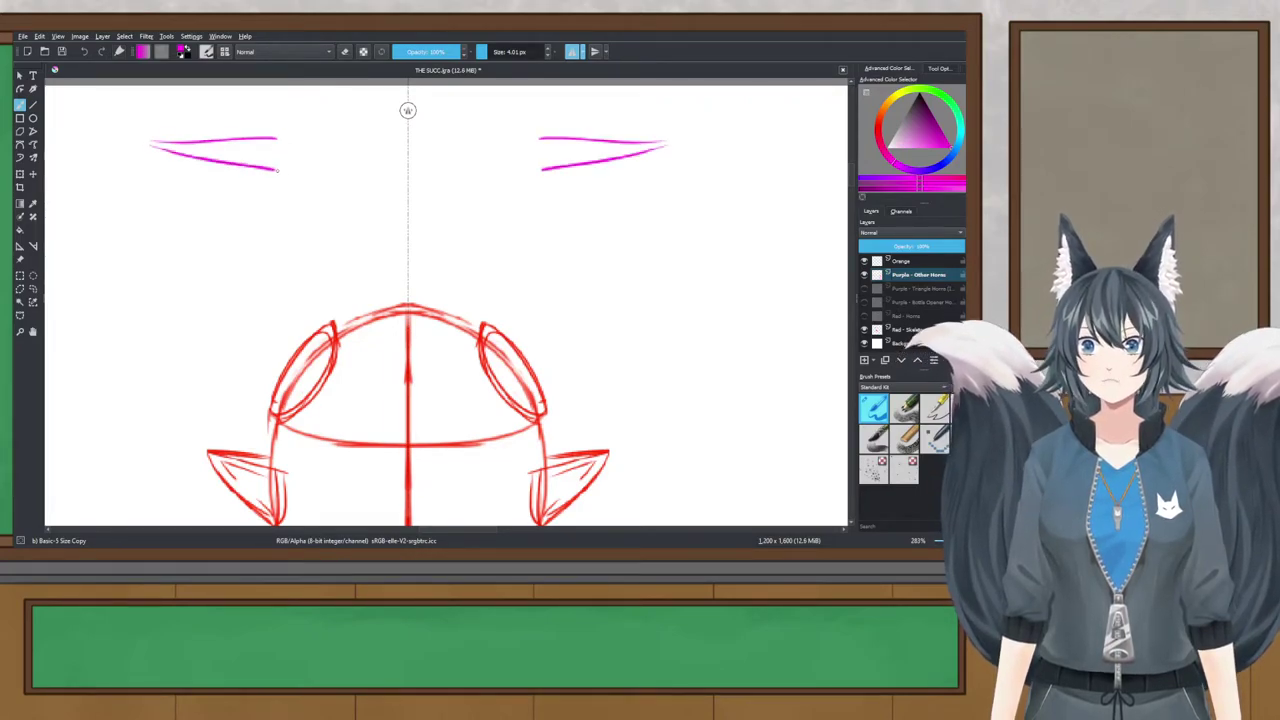
key("ctrl+z")
left_click_drag(150, 143, 272, 193)
Step: Extend the outward-pointing horn tips down in a zigzag to the red ovals on the head
left_click_drag(266, 137, 328, 153)
key("ctrl+z")
mouse_move(250, 137)
left_mouse_down()
mouse_move(350, 148)
mouse_move(298, 268)
left_mouse_up()
mouse_move(270, 188)
left_mouse_down()
mouse_move(212, 348)
mouse_move(272, 428)
left_mouse_up()
left_click_drag(298, 268, 338, 342)
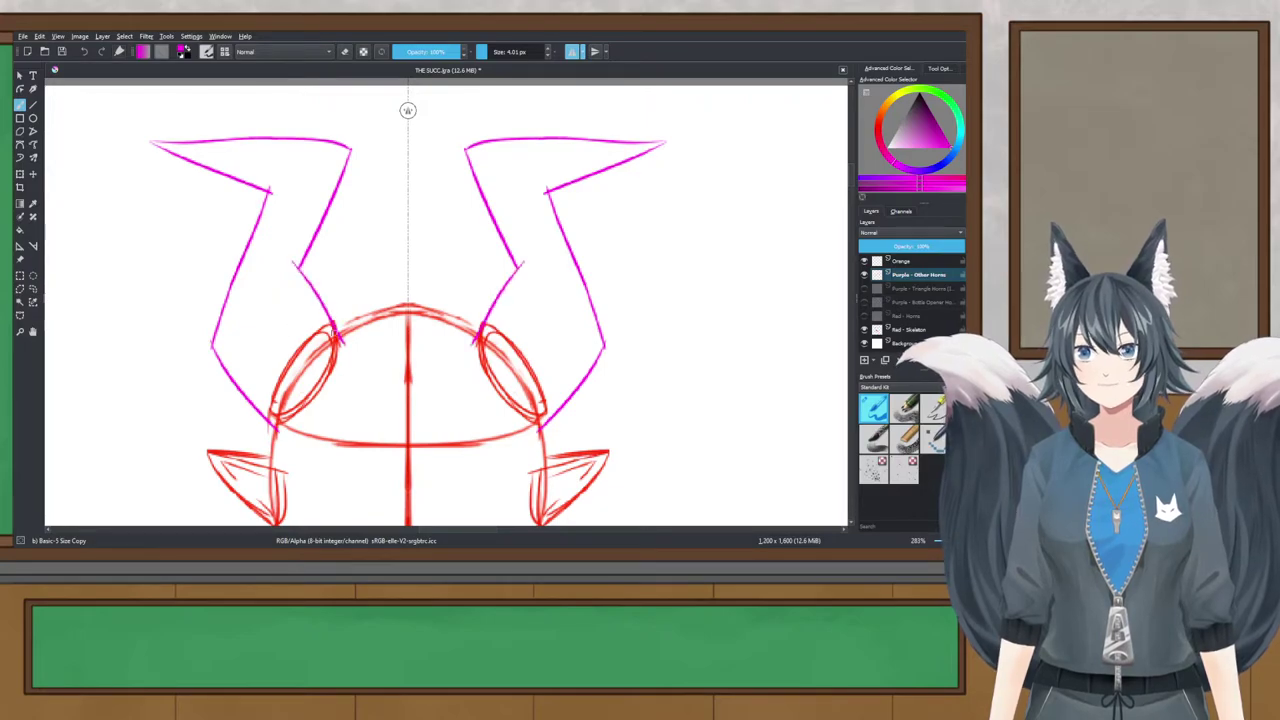
Step: Undo the strokes of the zigzag horn pair
key("minus")
left_click_drag(454, 257, 445, 312)
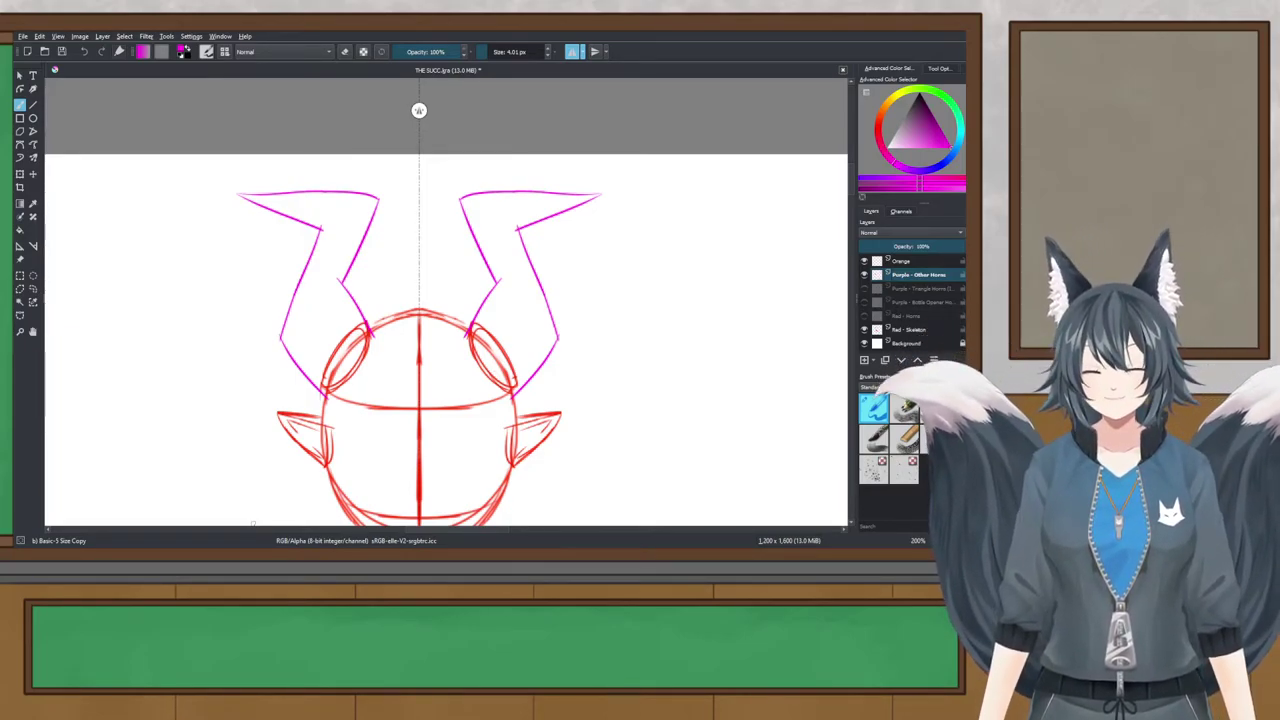
scroll(534, 263, "up", 1)
left_click_drag(534, 263, 553, 248)
key("ctrl+z")
key("ctrl+z")
key("ctrl+z")
key("ctrl+z")
key("ctrl+z")
key("ctrl+z")
key("ctrl+z")
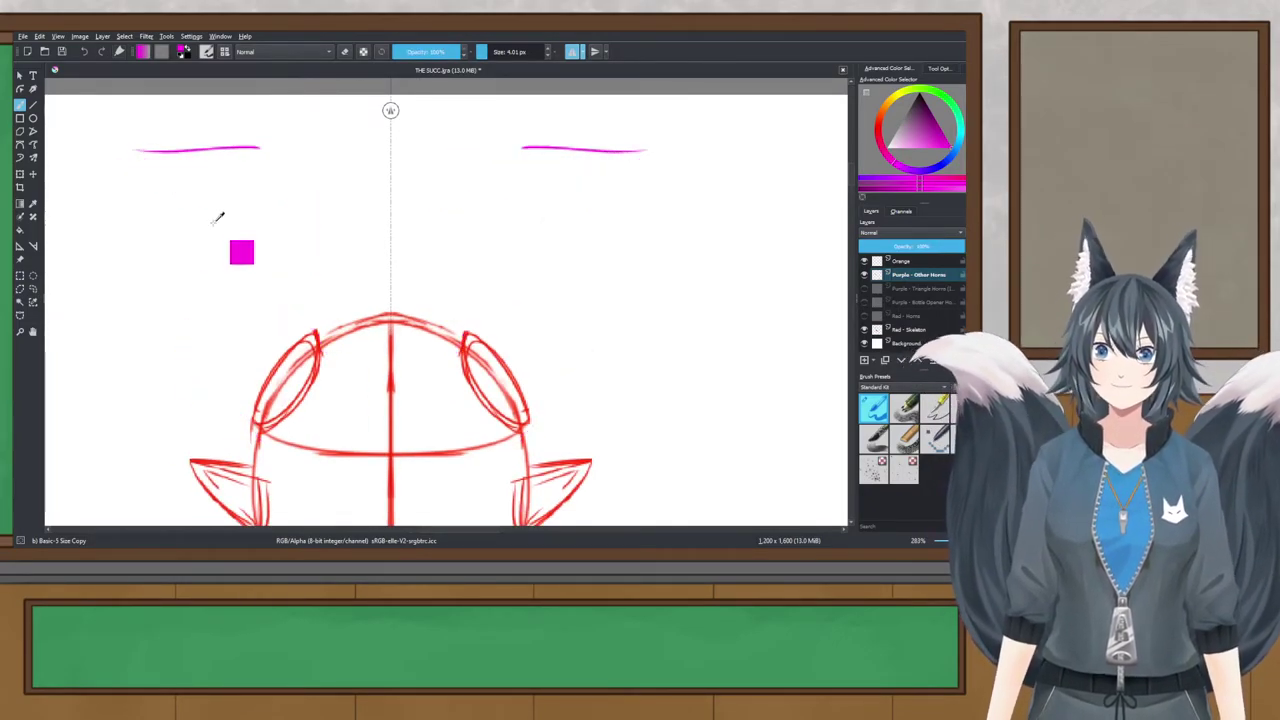
Step: Draw mirrored purple horns that rise from the red ovals and end in hooked tips bent outward and down
mouse_move(213, 187)
left_mouse_down()
mouse_move(180, 282)
mouse_move(230, 238)
mouse_move(229, 326)
left_mouse_up()
mouse_move(213, 187)
left_mouse_down()
mouse_move(315, 283)
mouse_move(294, 262)
mouse_move(320, 333)
left_mouse_up()
left_click_drag(229, 316, 256, 422)
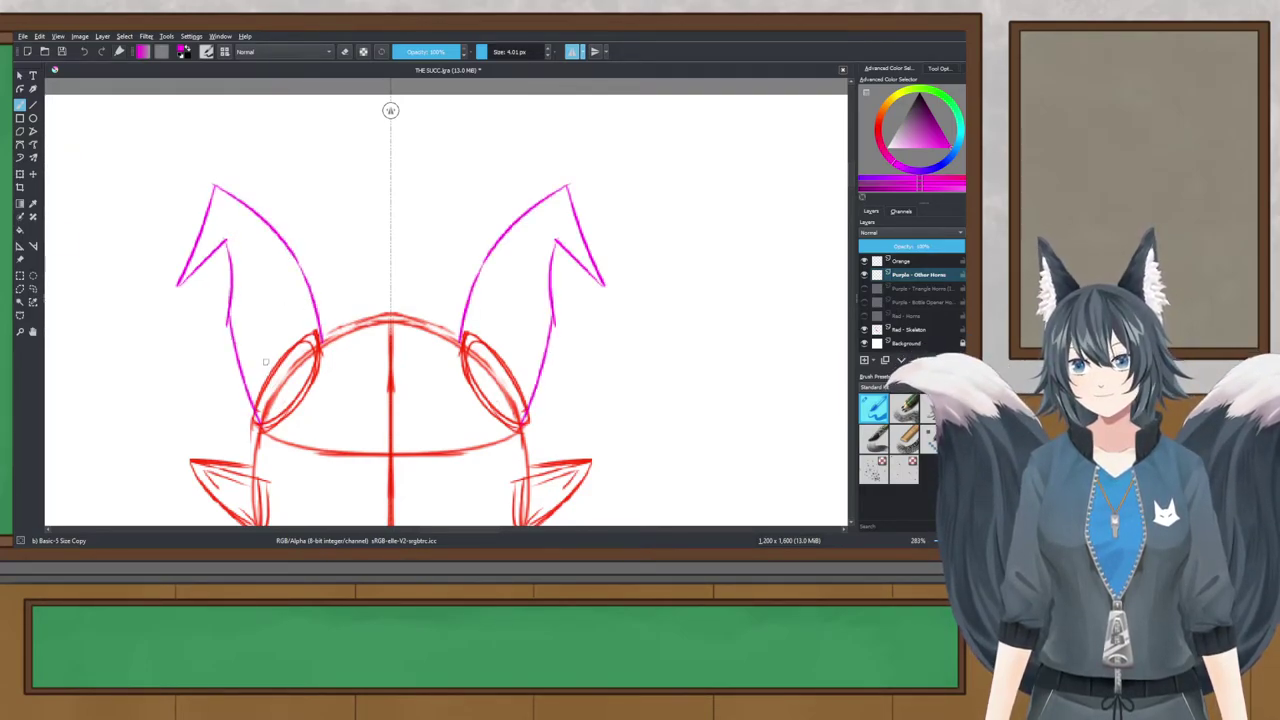
Step: Undo the strokes of the hooked horn pair
scroll(261, 262, "down", 4)
scroll(418, 204, "up", 2)
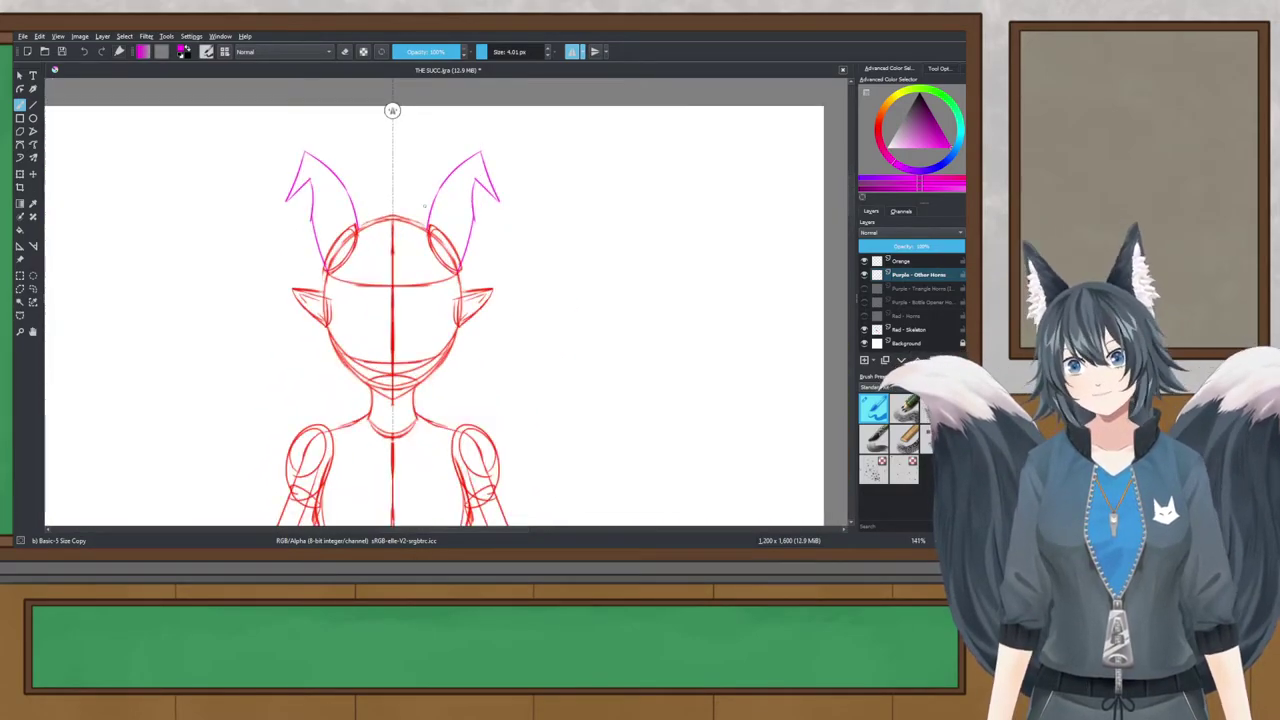
scroll(419, 206, "up", 3)
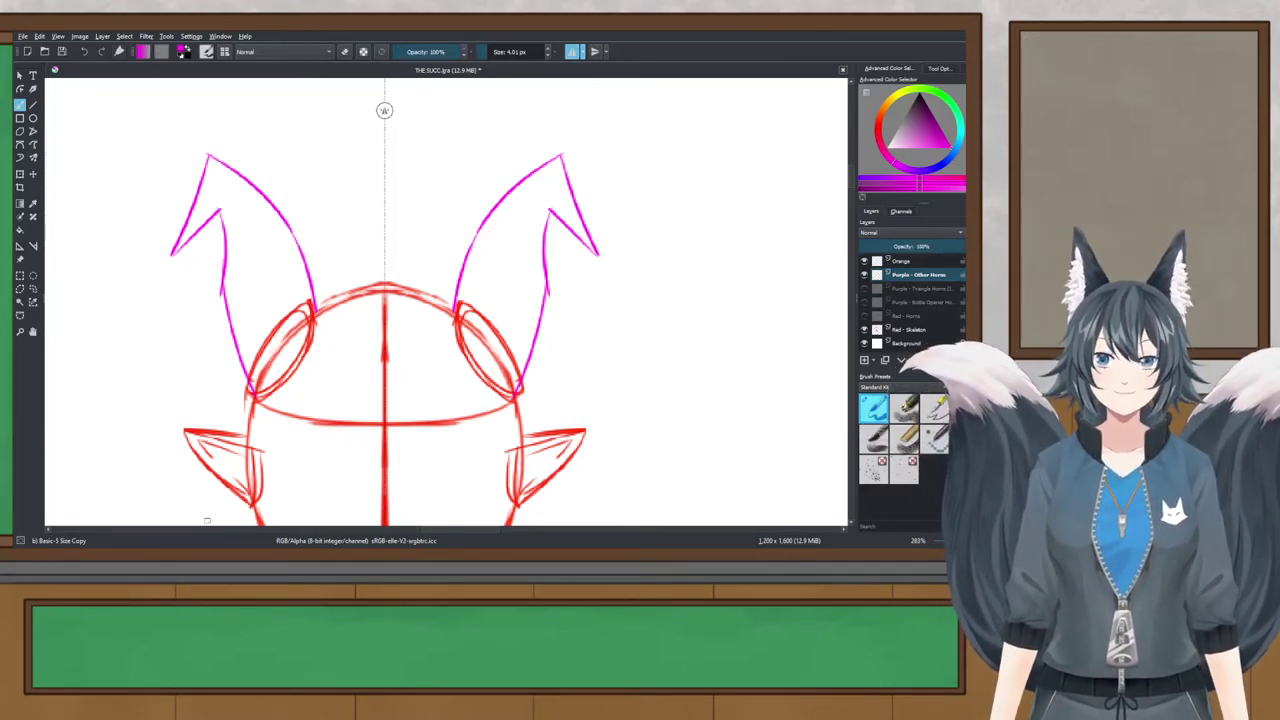
mouse_move(423, 314)
left_mouse_down()
mouse_move(457, 323)
mouse_move(439, 347)
mouse_move(433, 322)
left_mouse_up()
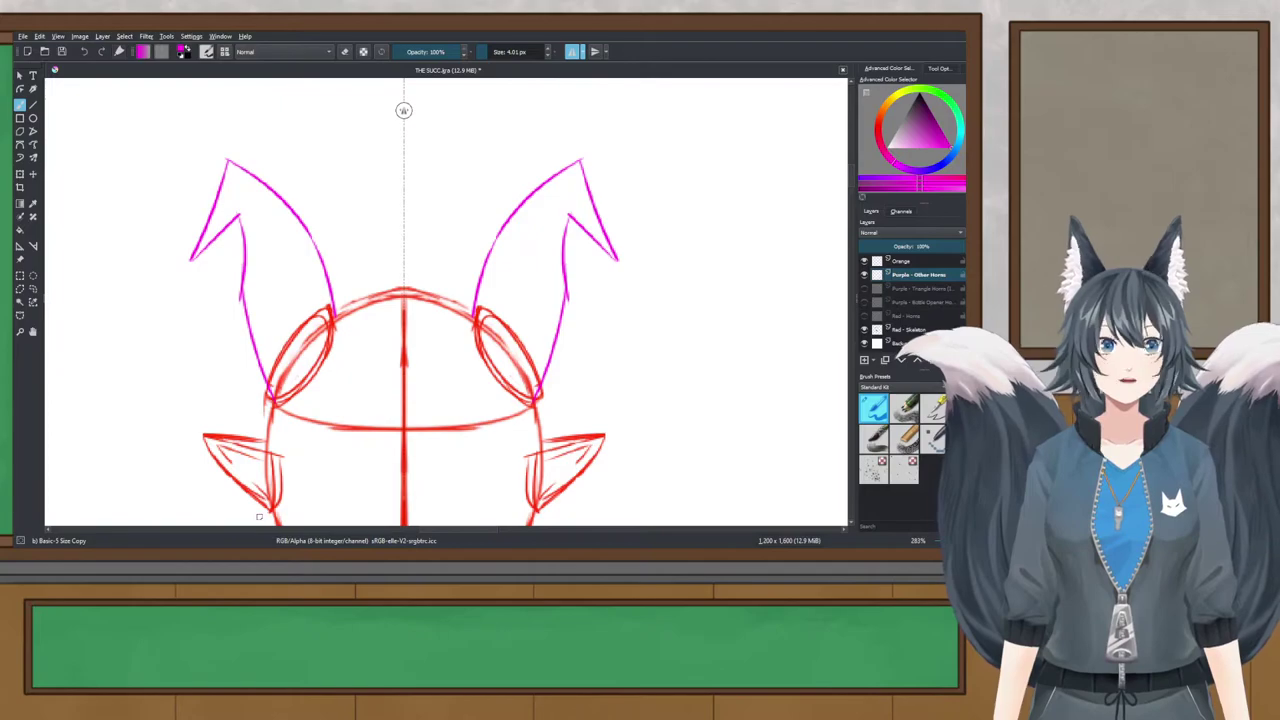
left_click_drag(321, 206, 337, 204)
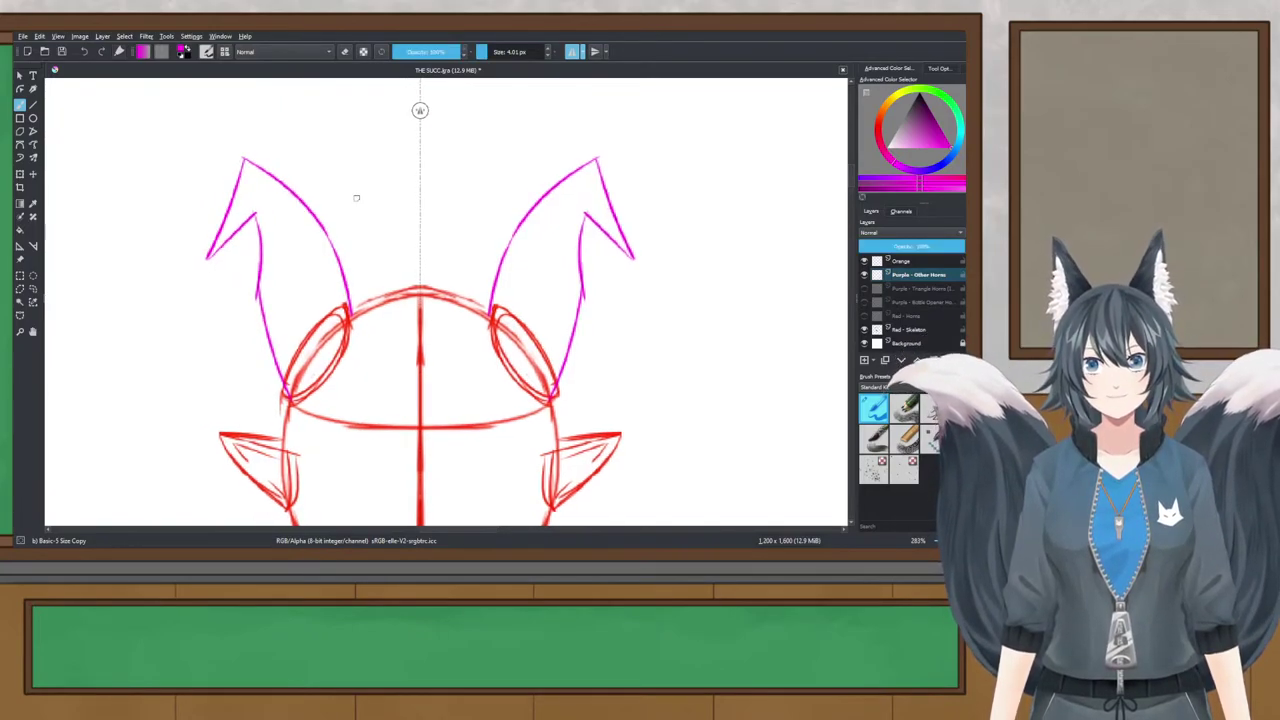
key("ctrl+z")
key("ctrl+z")
key("ctrl+z")
key("ctrl+z")
key("ctrl+z")
key("ctrl+z")
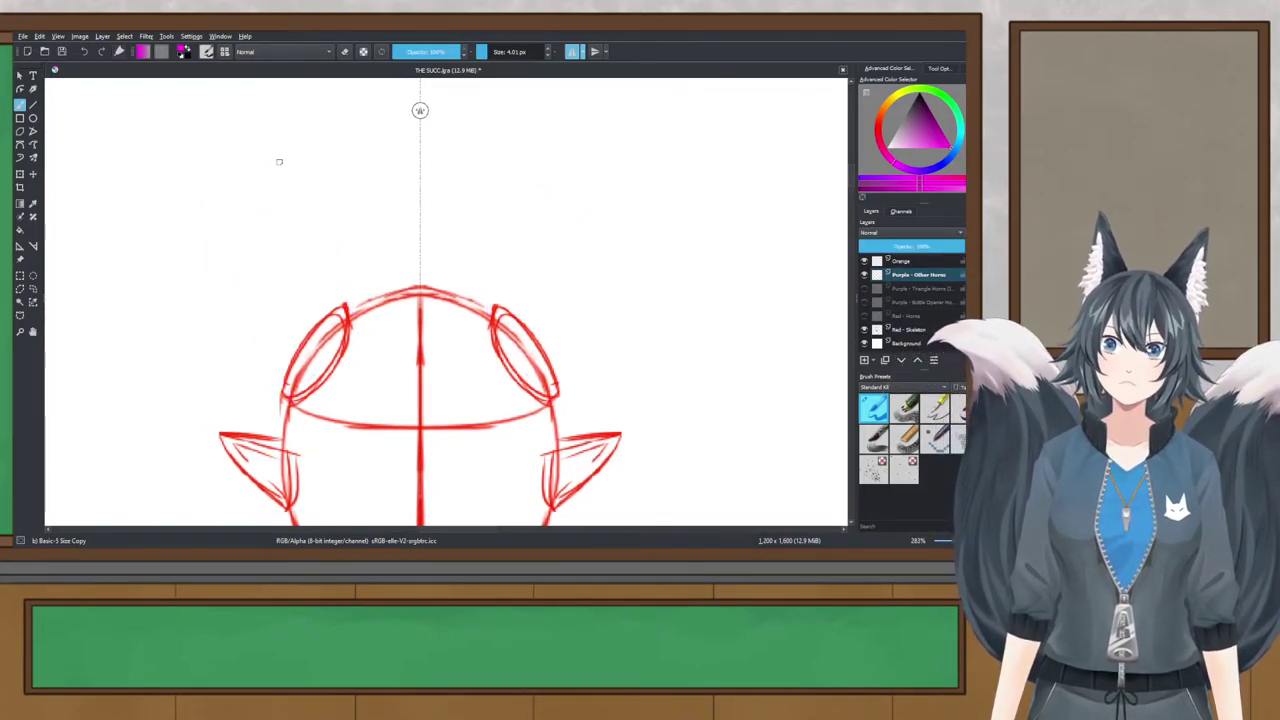
key("ctrl+shift+z")
key("ctrl+z")
Step: Draw broad two-pointed mirrored horns, with one tip pointing up and the other sweeping outward and down
left_click_drag(115, 290, 267, 127)
mouse_move(195, 185)
left_mouse_down()
mouse_move(338, 92)
mouse_move(316, 215)
mouse_move(352, 330)
left_mouse_up()
mouse_move(118, 300)
left_mouse_down()
mouse_move(251, 249)
mouse_move(292, 398)
left_mouse_up()
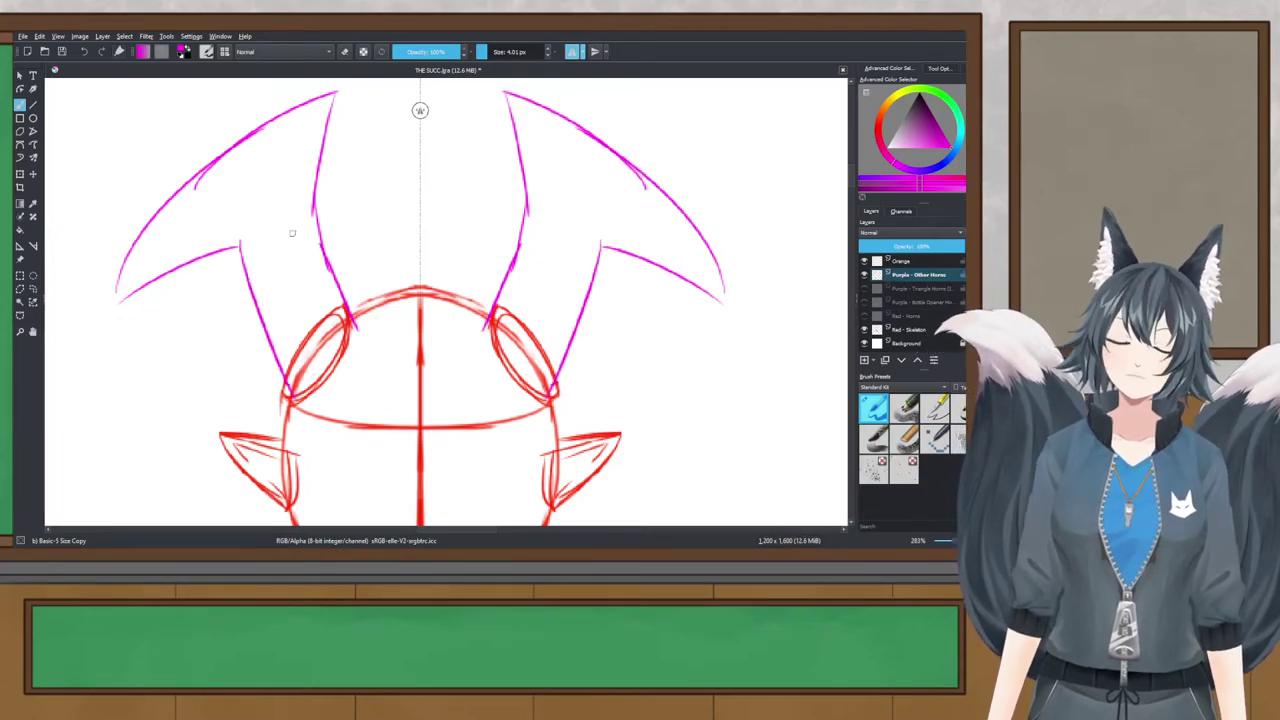
Step: Undo the broad two-pointed horns
key("ctrl+z")
key("ctrl+z")
key("ctrl+z")
key("ctrl+z")
key("ctrl+z")
key("ctrl+z")
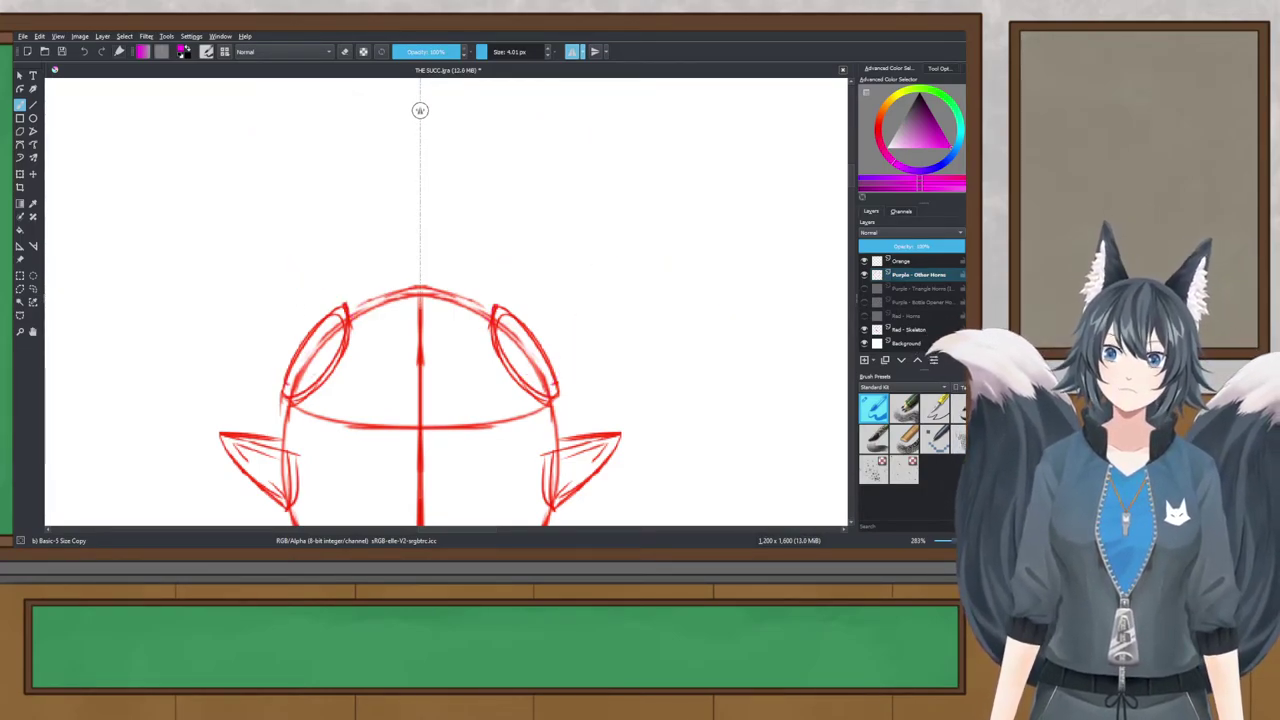
key("ctrl+s")
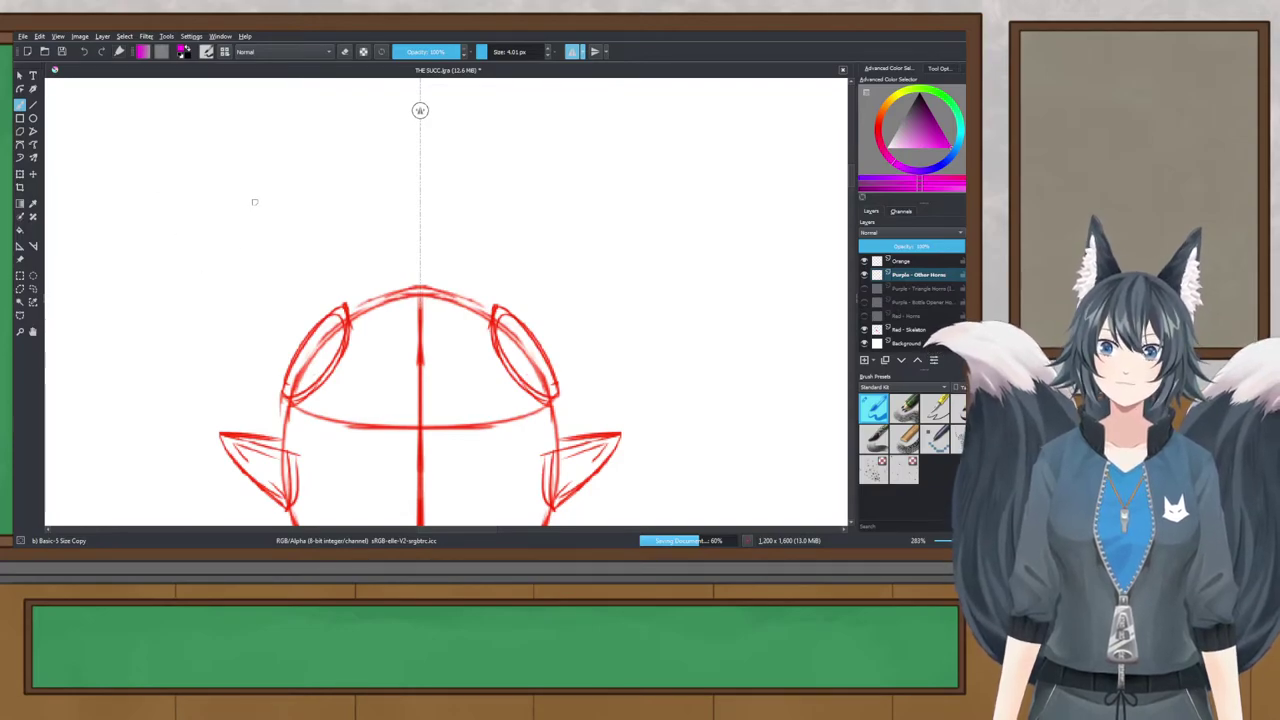
Step: Sketch simple upright pointed horns on the red ovals, with curved outer edges and nearly straight inner edges
key("ctrl+shift+z")
key("ctrl+shift+z")
key("ctrl+shift+z")
key("ctrl+shift+z")
key("ctrl+shift+z")
key("ctrl+shift+z")
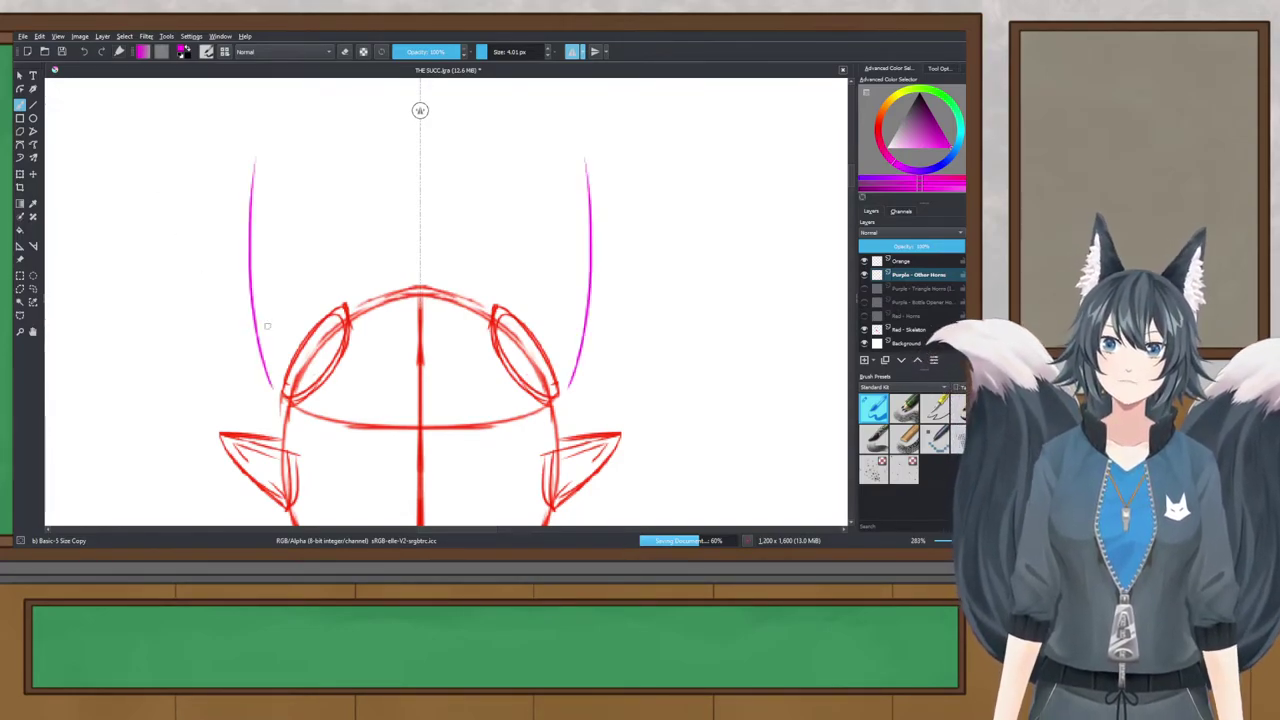
key("ctrl+z")
key("ctrl+z")
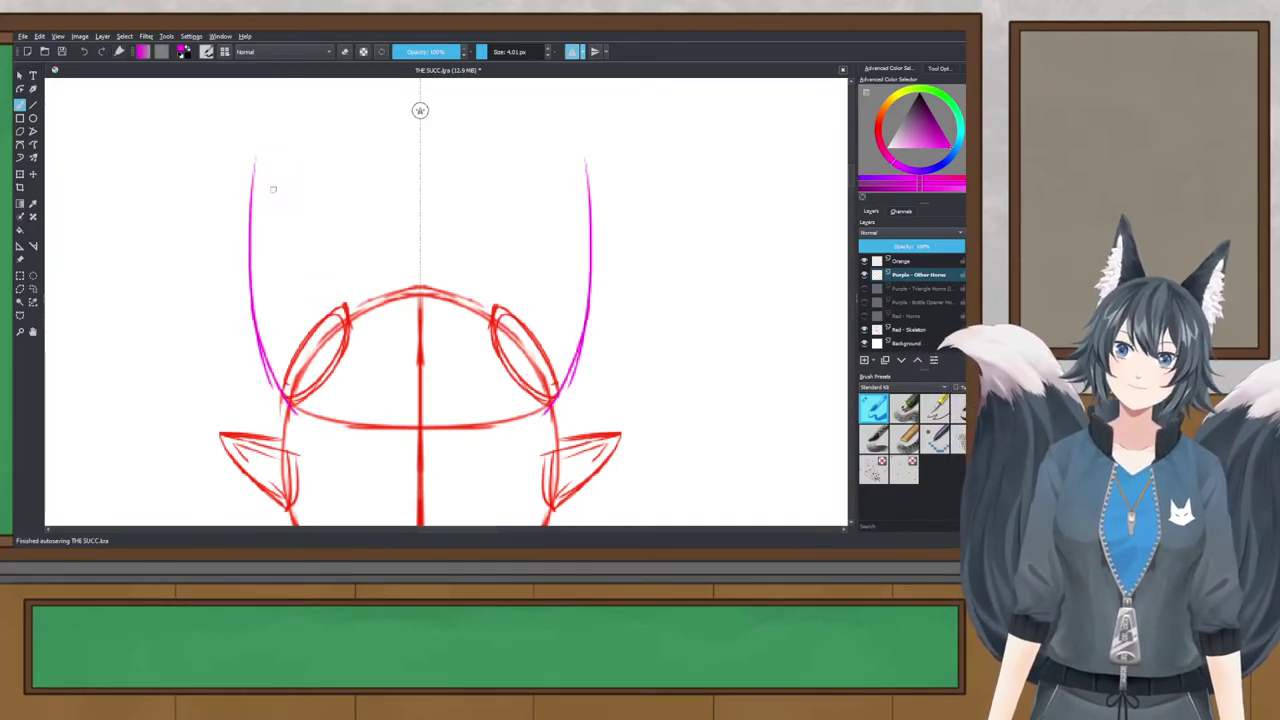
key("ctrl+shift+z")
key("ctrl+shift+z")
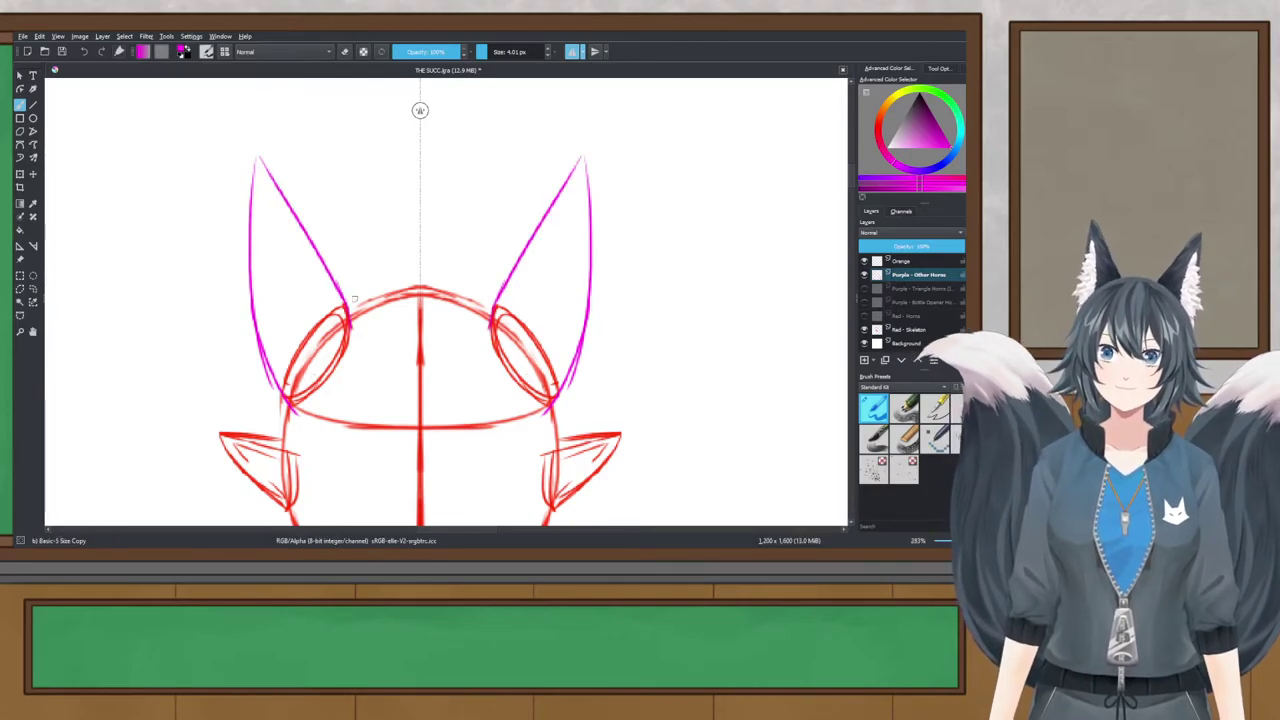
Step: Undo the simple upright pointed horns
scroll(379, 272, "down", 5)
scroll(386, 276, "up", 3)
scroll(380, 110, "up", 3)
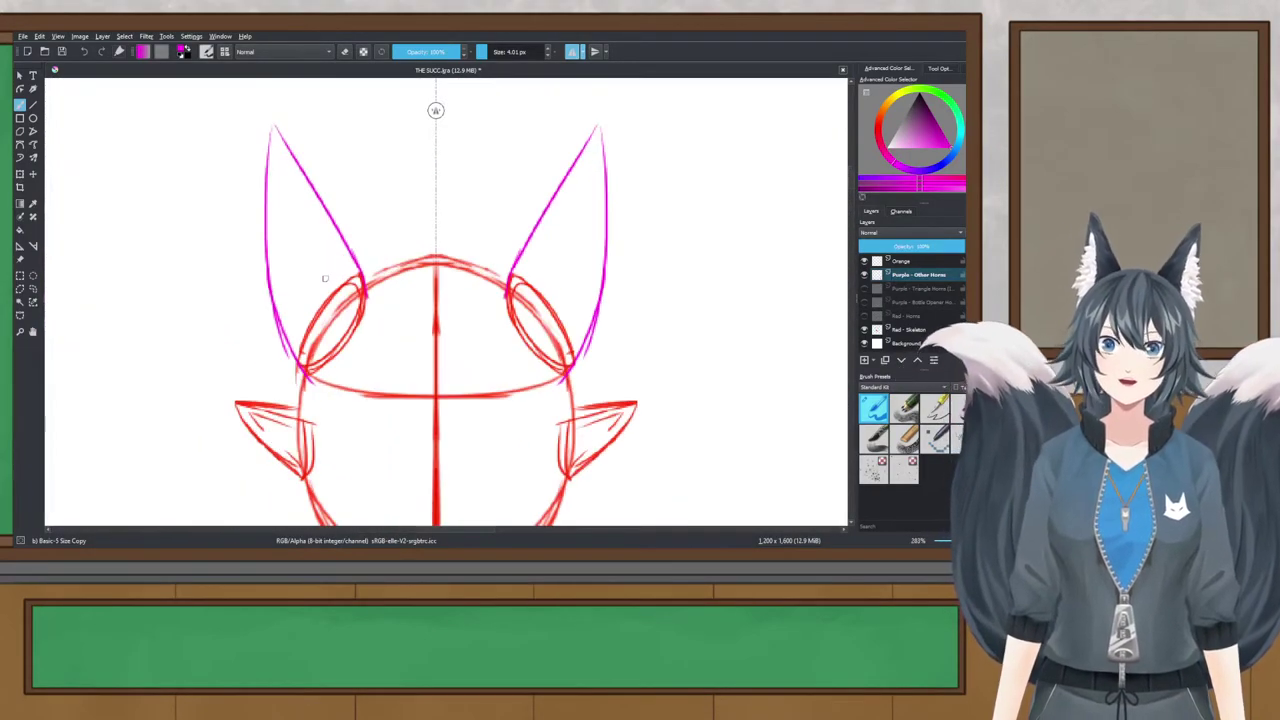
key("ctrl+z")
key("ctrl+z")
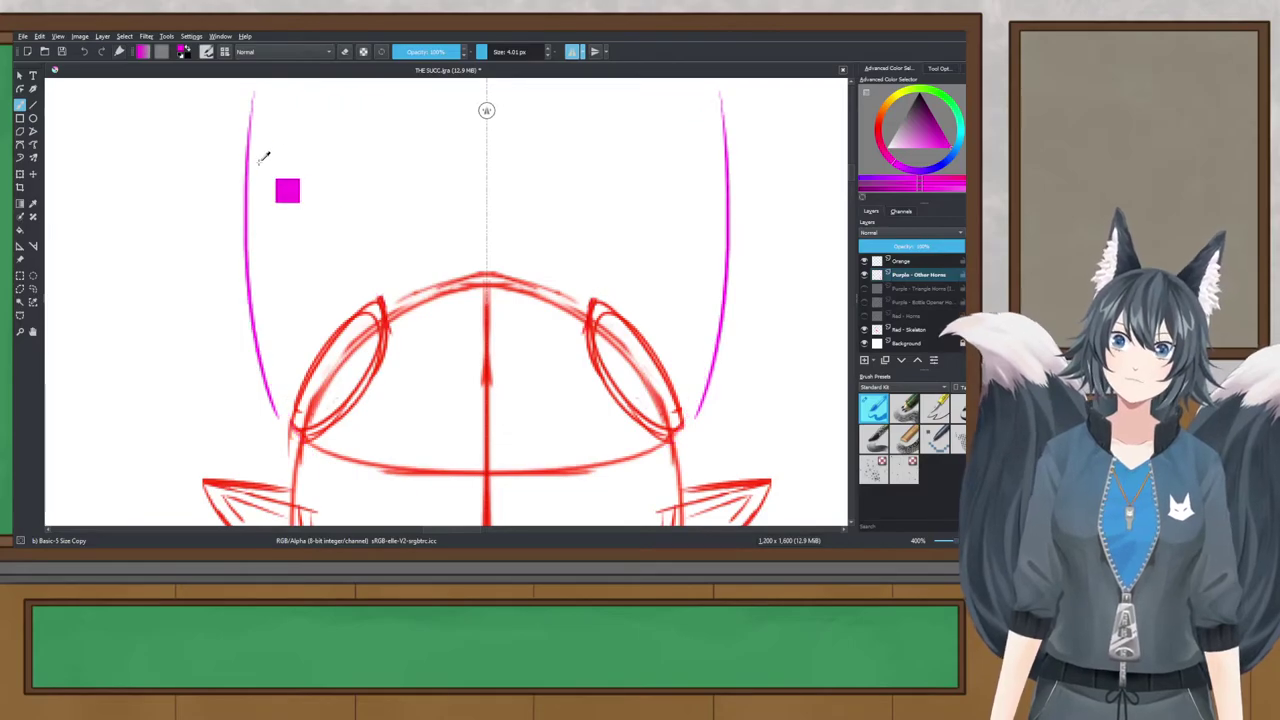
scroll(322, 332, "down", 2)
left_click_drag(322, 333, 298, 315)
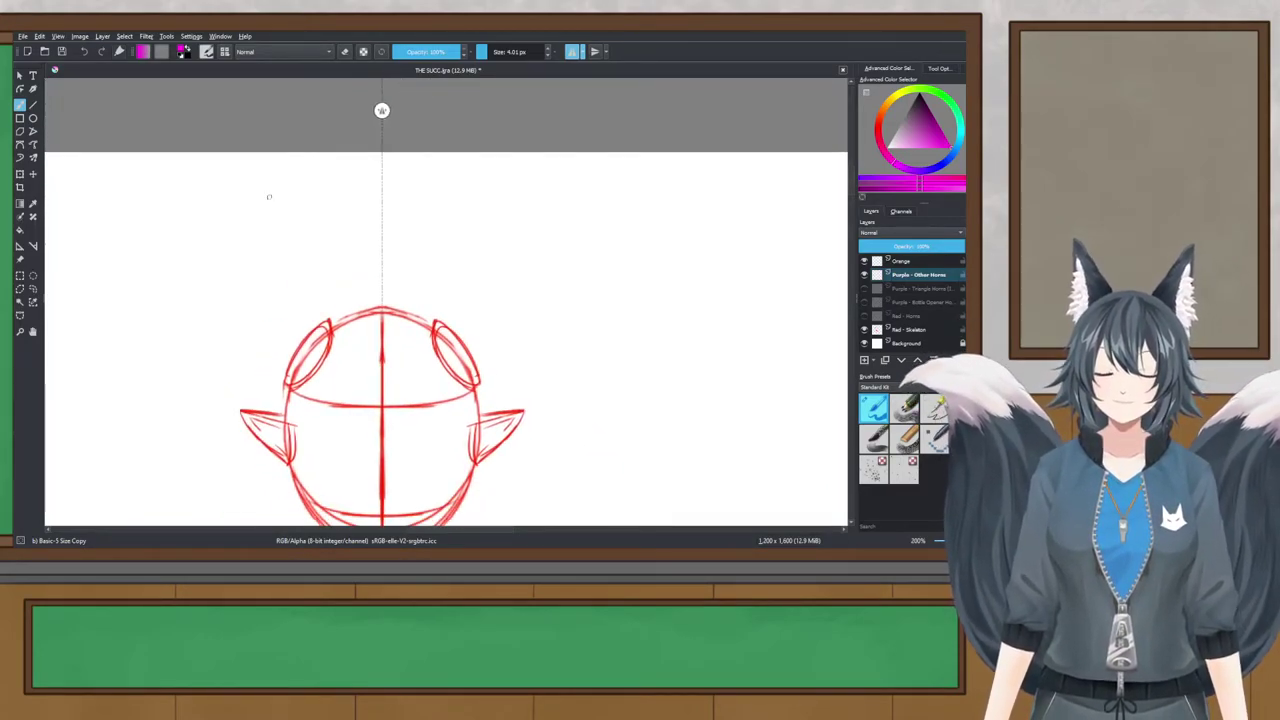
Step: Sketch mirrored bull-like horns that bulge outward from the red ovals and taper to inward-leaning tips
mouse_move(316, 162)
left_mouse_down()
mouse_move(233, 253)
mouse_move(216, 305)
left_mouse_up()
key("ctrl+z")
left_click_drag(241, 238, 207, 302)
left_click_drag(240, 249, 206, 329)
mouse_move(228, 274)
left_mouse_down()
mouse_move(206, 335)
mouse_move(221, 364)
mouse_move(320, 390)
left_mouse_up()
left_click_drag(318, 158, 298, 270)
left_click_drag(302, 256, 320, 316)
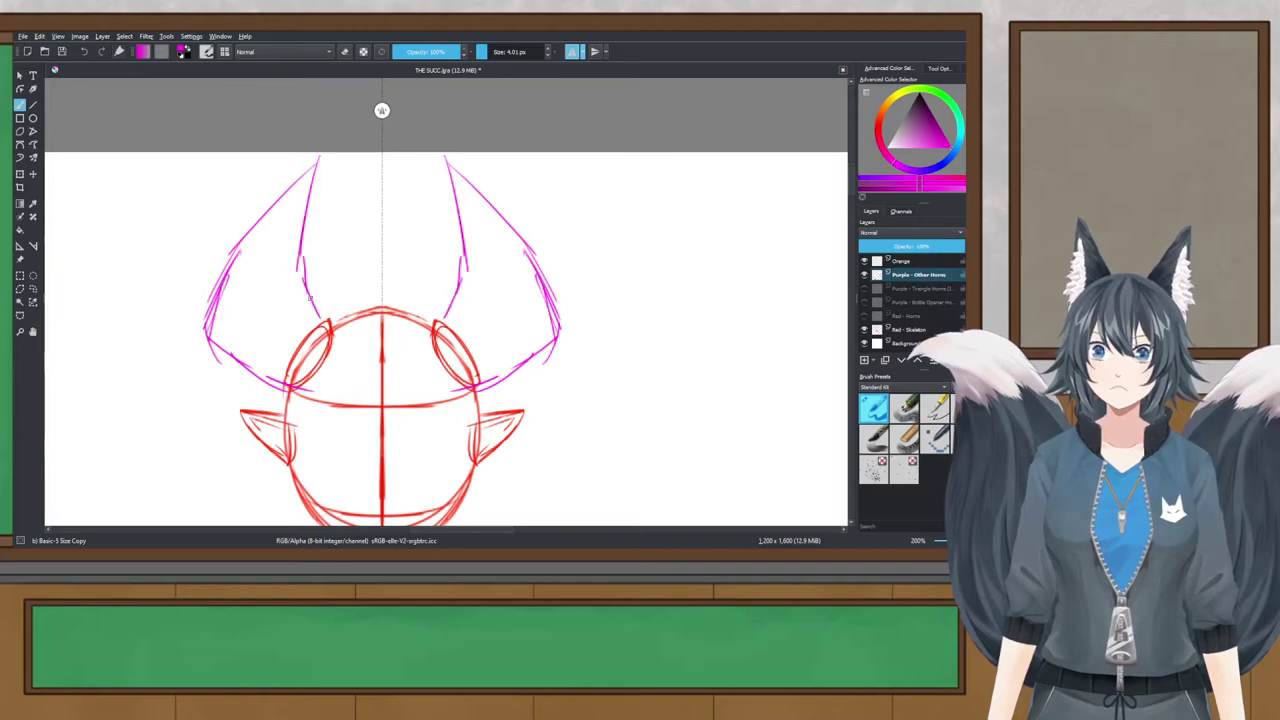
Step: Undo all strokes of the bulging bull-like horns
key("ctrl+z")
key("ctrl+z")
key("ctrl+z")
key("ctrl+z")
key("ctrl+z")
key("ctrl+z")
key("ctrl+z")
key("ctrl+z")
key("ctrl+z")
key("ctrl+z")
key("ctrl+z")
key("ctrl+z")
key("ctrl+z")
key("ctrl+shift+z")
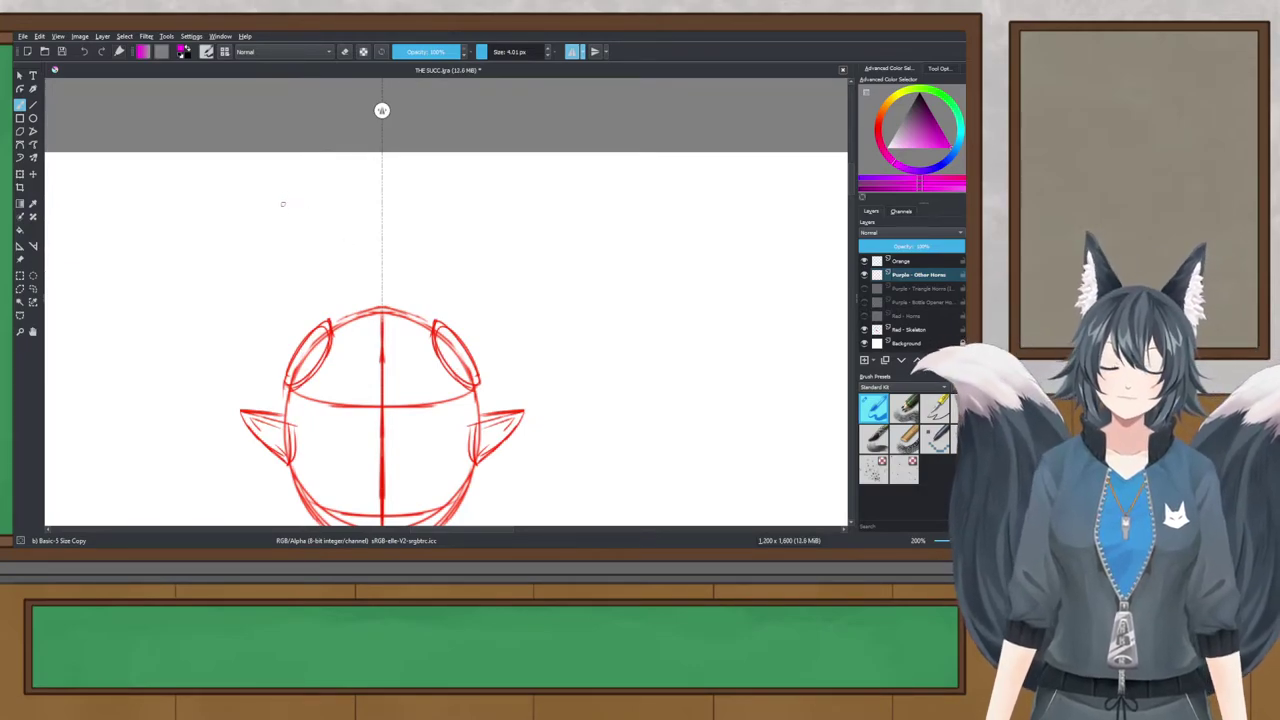
Step: Try a mirrored pair of slim horns with narrow upright tips and bases at the red ovals
left_click_drag(258, 186, 246, 252)
mouse_move(258, 186)
left_mouse_down()
mouse_move(277, 246)
mouse_move(343, 313)
left_mouse_up()
key("ctrl+z")
left_click_drag(288, 258, 336, 323)
left_click_drag(246, 250, 292, 385)
key("ctrl+z")
key("ctrl+z")
key("ctrl+z")
key("ctrl+z")
key("ctrl+z")
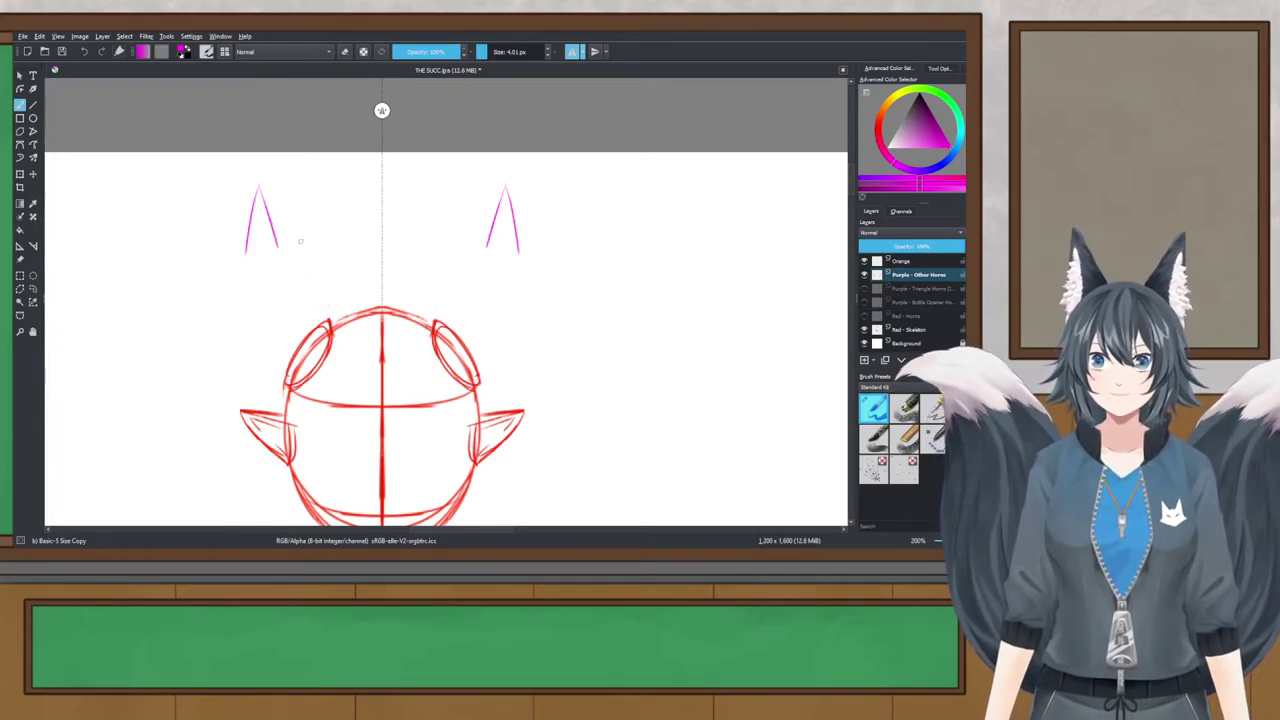
Step: Try another mirrored horn pair running from high tips above the head down to the red ovals
left_click_drag(296, 169, 300, 222)
key("ctrl+z")
left_click_drag(303, 167, 305, 229)
mouse_move(300, 164)
left_mouse_down()
mouse_move(265, 240)
mouse_move(311, 224)
mouse_move(328, 291)
left_mouse_up()
key("ctrl+z")
key("ctrl+z")
mouse_move(265, 239)
left_mouse_down()
mouse_move(256, 300)
mouse_move(330, 286)
mouse_move(316, 364)
left_mouse_up()
key("ctrl+z")
left_click_drag(332, 286, 318, 374)
left_click_drag(257, 300, 286, 392)
Step: Undo the latest horn attempt until no purple strokes are left above the head
key("ctrl+z")
key("ctrl+shift+z")
key("ctrl+z")
key("ctrl+z")
key("ctrl+z")
key("ctrl+z")
key("ctrl+z")
key("ctrl+z")
key("ctrl+z")
Step: Save the drawing
key("ctrl+s")
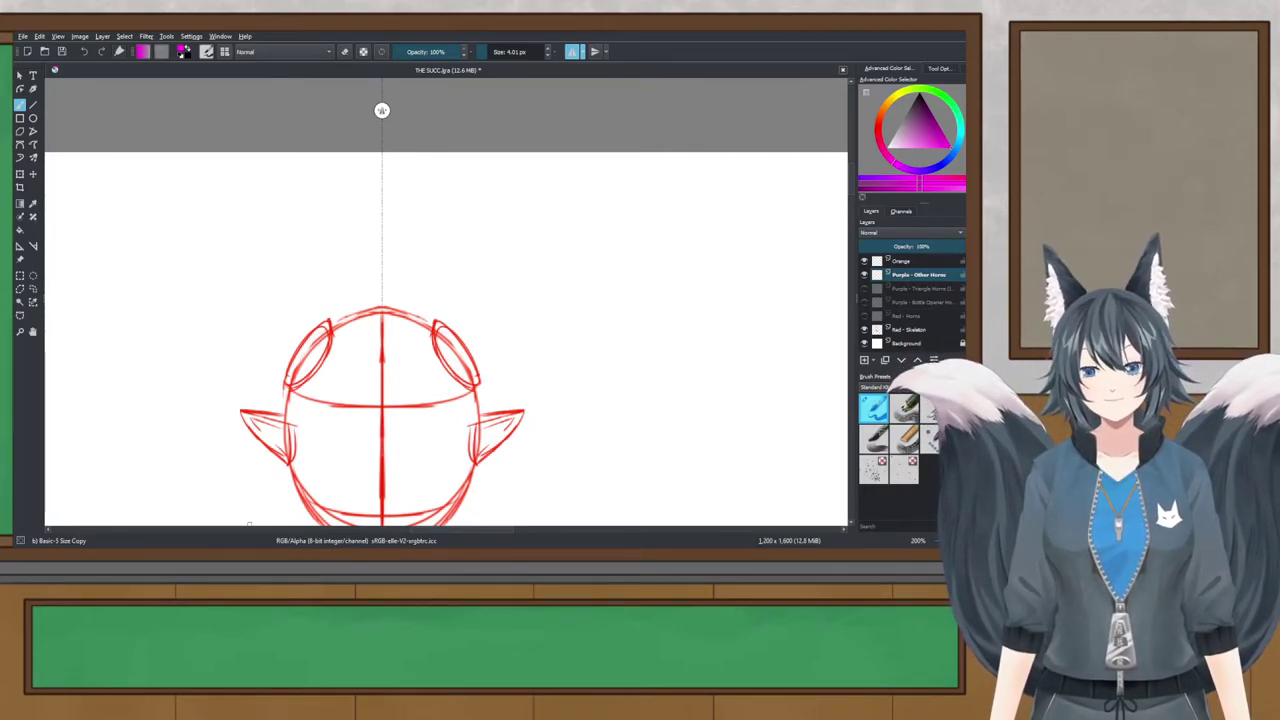
key("ctrl+s")
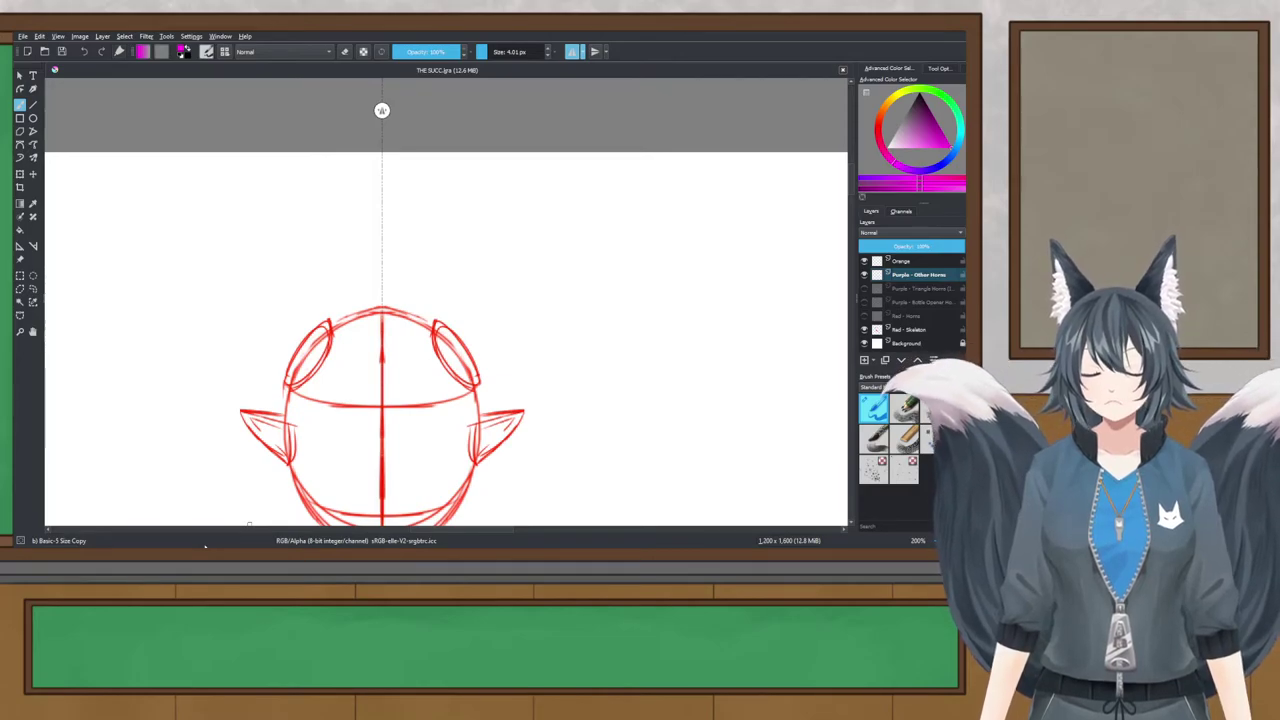
Step: Try a mirrored pair of twisting horns with pointed tips and coiled lower ends above the head
mouse_move(288, 174)
left_mouse_down()
mouse_move(277, 222)
mouse_move(264, 208)
mouse_move(301, 211)
mouse_move(262, 219)
mouse_move(272, 205)
mouse_move(304, 229)
mouse_move(260, 233)
mouse_move(306, 231)
mouse_move(294, 274)
left_mouse_up()
key("ctrl+z")
key("ctrl+z")
key("ctrl+z")
key("ctrl+z")
mouse_move(305, 228)
left_mouse_down()
mouse_move(313, 266)
mouse_move(270, 269)
mouse_move(311, 273)
mouse_move(314, 262)
left_mouse_up()
key("ctrl+z")
key("ctrl+z")
key("ctrl+z")
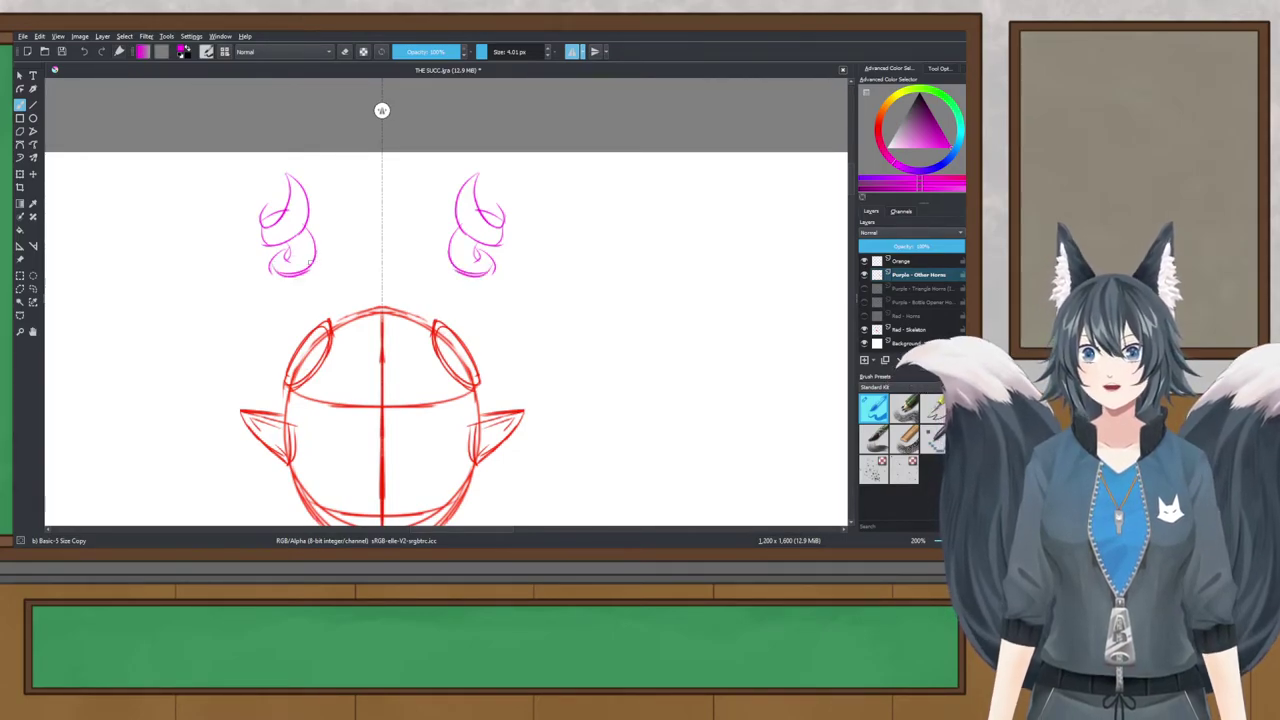
Step: Undo the twisting horn attempt until no purple strokes are left above the head
key("ctrl+z")
key("ctrl+z")
key("ctrl+z")
key("ctrl+z")
key("ctrl+z")
key("ctrl+z")
key("ctrl+z")
key("ctrl+z")
key("ctrl+z")
key("ctrl+z")
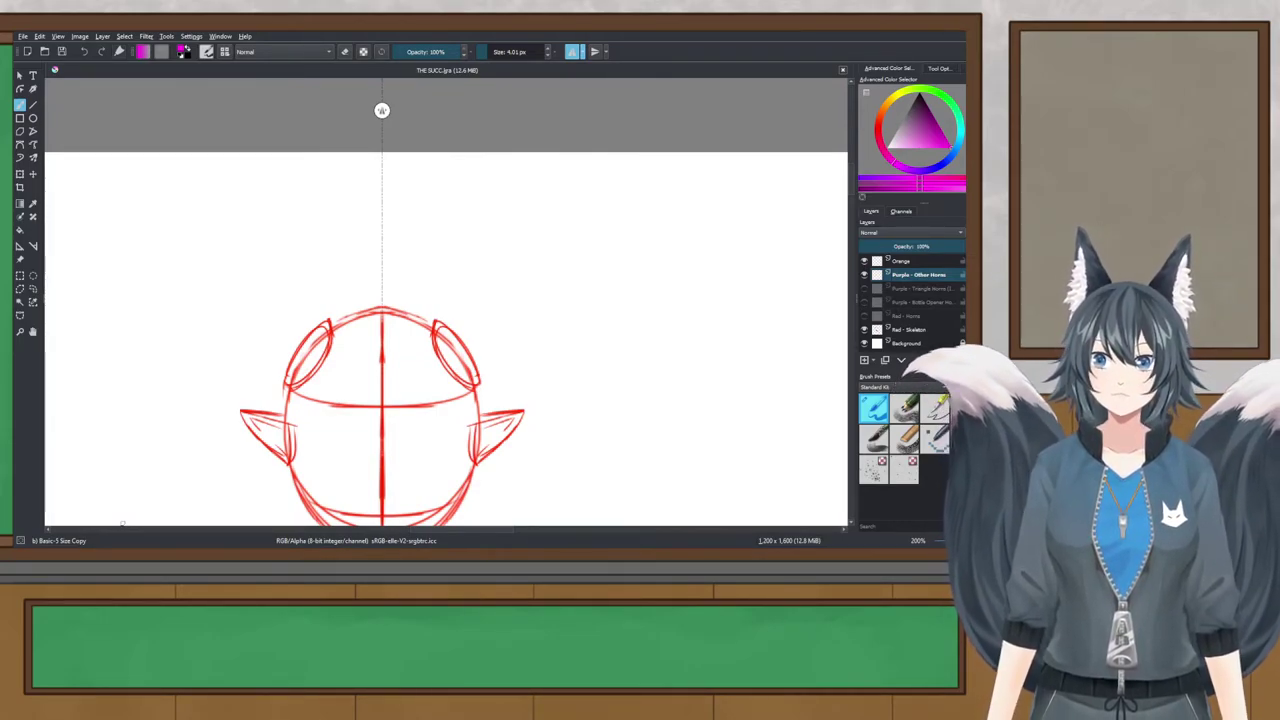
Step: Try small mirrored base ovals just above the ears, overlapping the lower ends of the red ovals
left_click_drag(411, 286, 446, 170)
scroll(444, 240, "up", 2)
left_click_drag(444, 242, 448, 282)
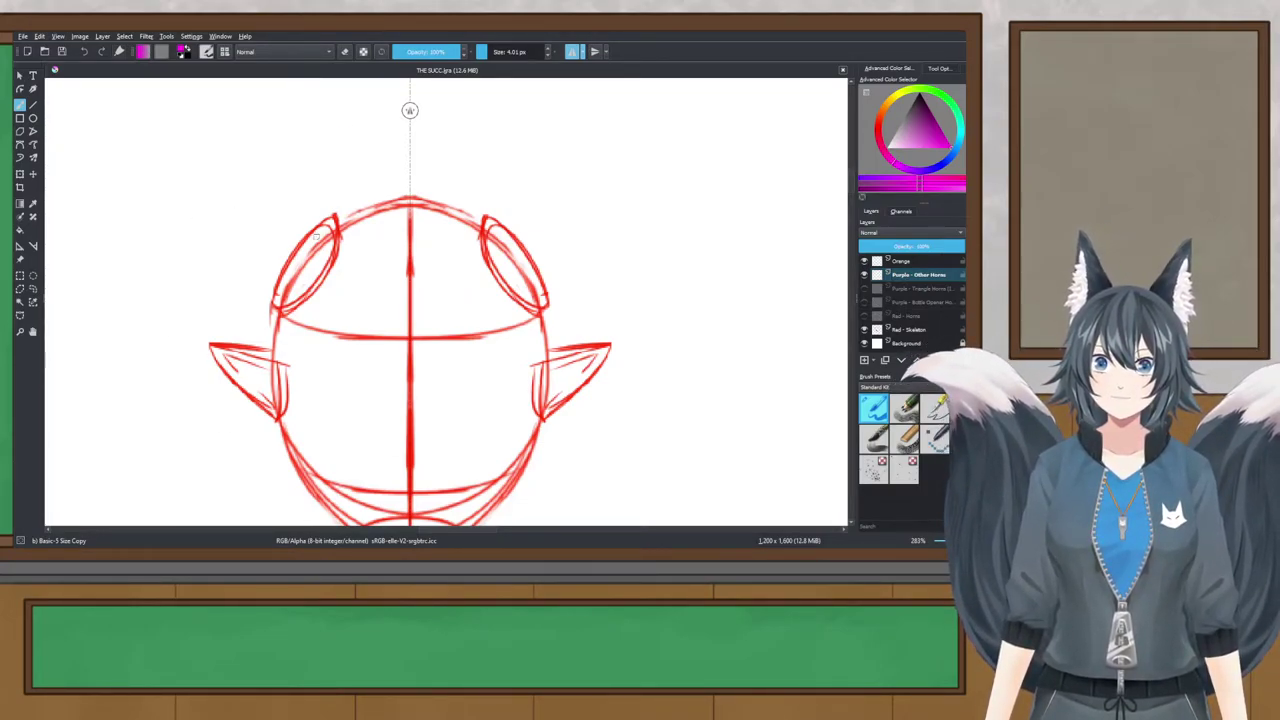
left_click_drag(263, 343, 268, 356)
key("ctrl+z")
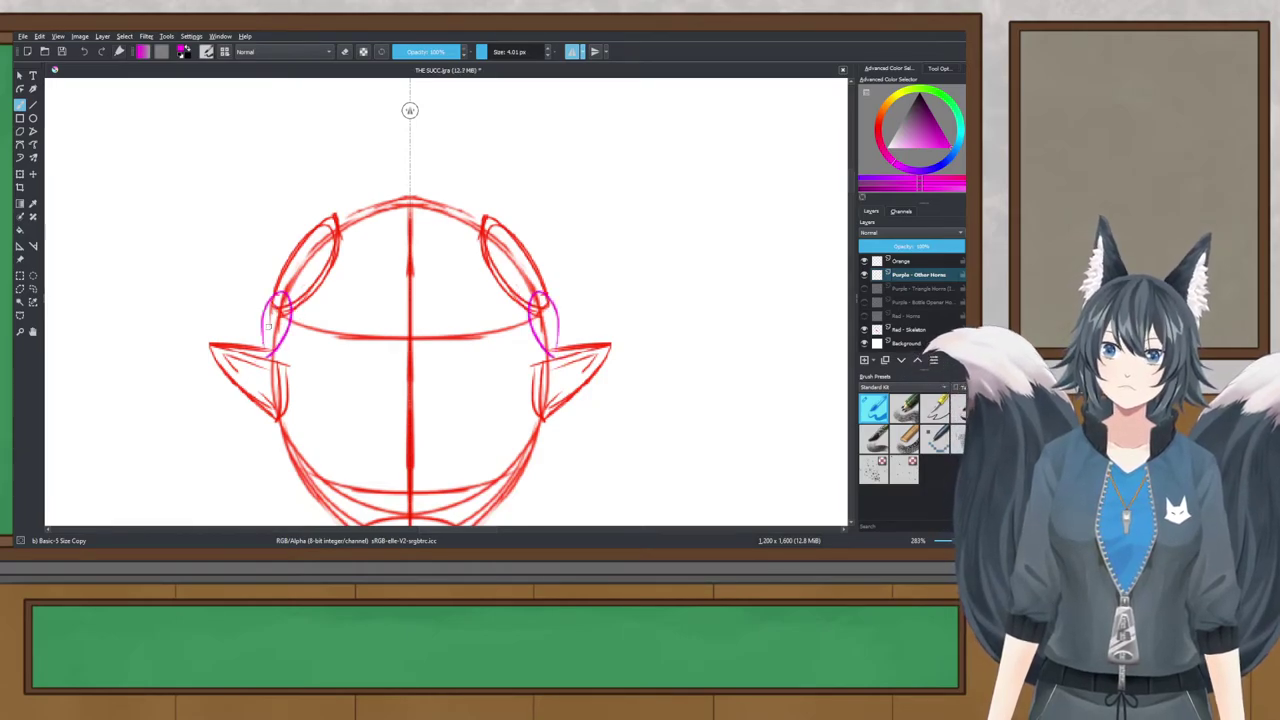
Step: Try mirrored horn outlines curving from narrow tips high above the head down to the small base ovals
left_click_drag(278, 290, 391, 210)
key("ctrl+z")
mouse_move(258, 296)
left_mouse_down()
mouse_move(336, 215)
mouse_move(357, 168)
mouse_move(360, 105)
mouse_move(341, 262)
left_mouse_up()
key("ctrl+z")
left_click_drag(362, 108, 343, 334)
left_click_drag(370, 278, 304, 355)
mouse_move(349, 314)
left_mouse_down()
mouse_move(317, 343)
mouse_move(272, 354)
left_mouse_up()
key("ctrl+z")
mouse_move(276, 291)
left_mouse_down()
mouse_move(252, 344)
mouse_move(267, 296)
mouse_move(269, 351)
left_mouse_up()
key("ctrl+z")
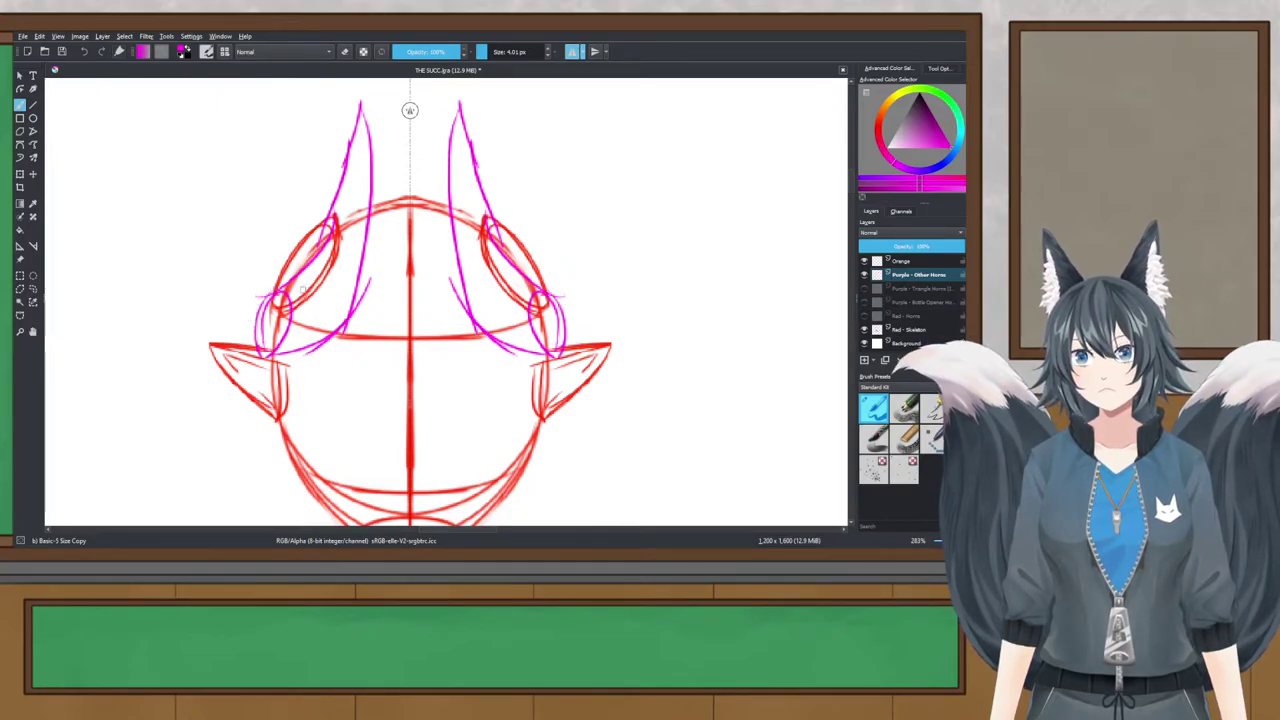
Step: Check the horns against the whole upper body, and undo both the horn outlines and their base ovals
scroll(354, 211, "down", 4)
mouse_move(354, 211)
left_mouse_down()
mouse_move(363, 180)
mouse_move(365, 196)
left_mouse_up()
scroll(362, 182, "up", 2)
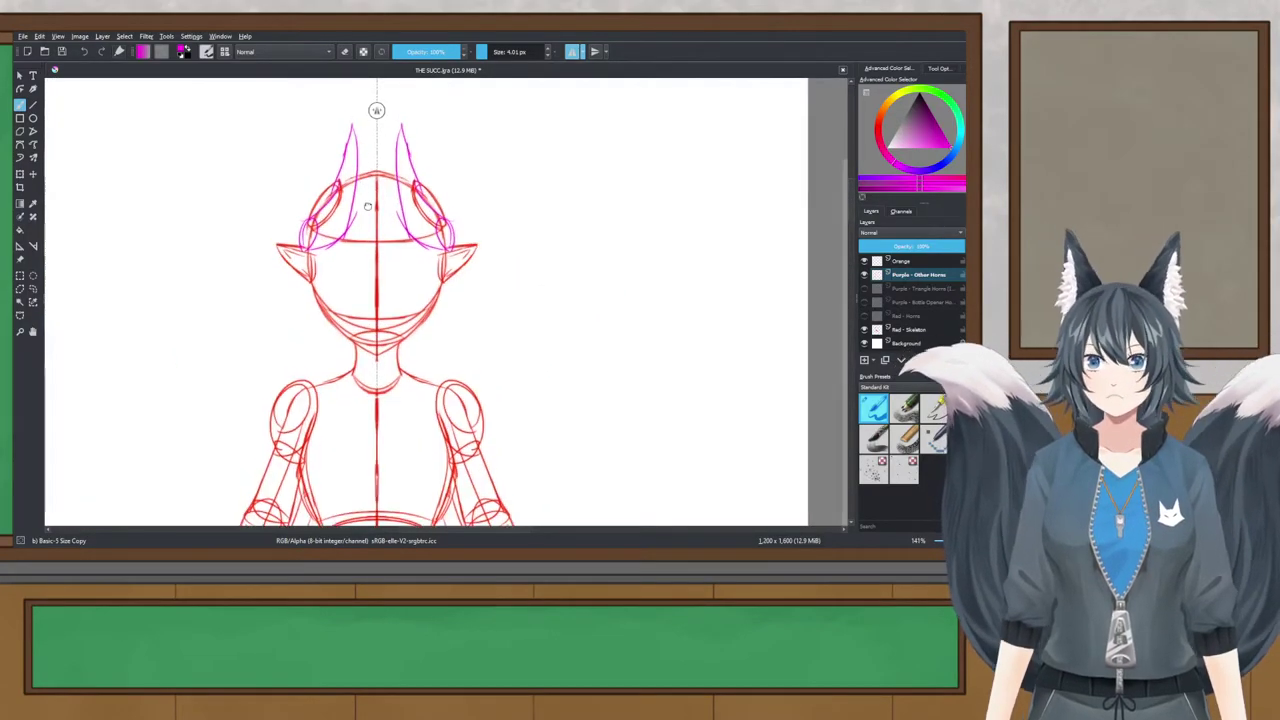
scroll(365, 196, "up", 3)
key("ctrl+z")
key("ctrl+z")
key("ctrl+z")
key("ctrl+z")
key("ctrl+z")
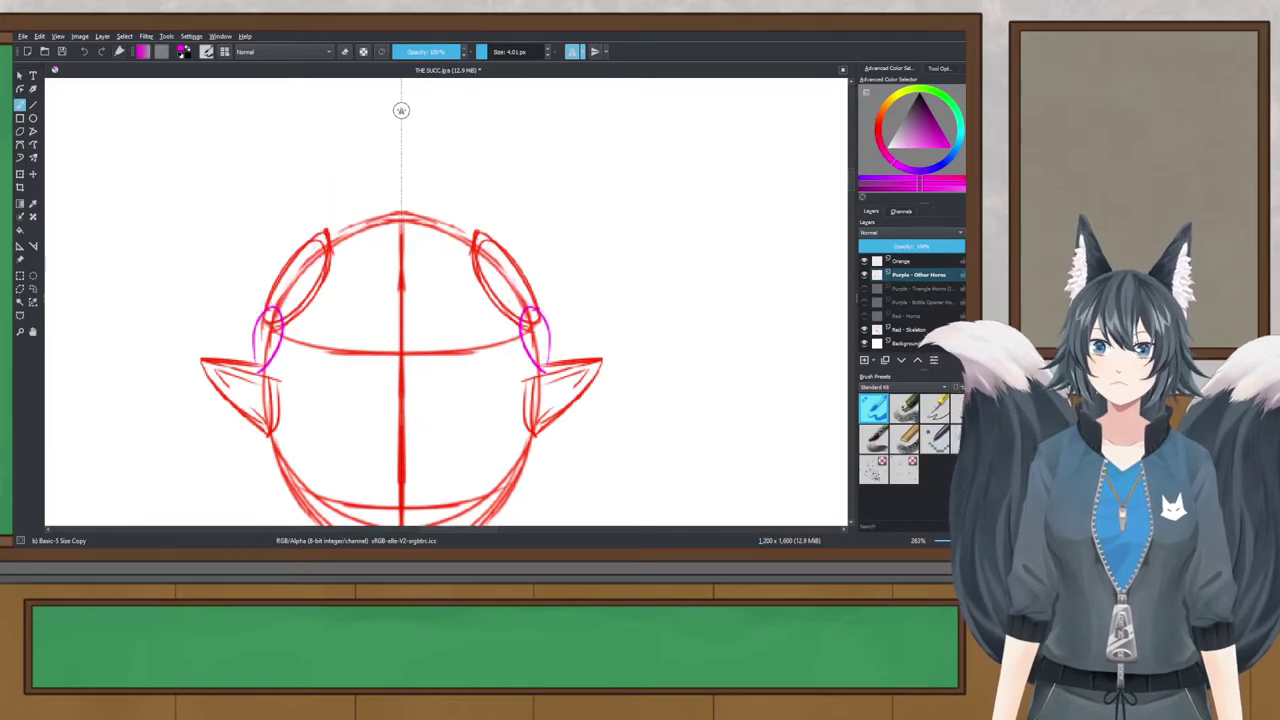
key("ctrl+z")
key("ctrl+z")
Step: Try mirrored horns with close-set upright tips and wide rounded bases around the lower half of the red ovals
mouse_move(288, 266)
left_mouse_down()
mouse_move(292, 307)
mouse_move(363, 126)
mouse_move(315, 228)
left_mouse_up()
mouse_move(368, 115)
left_mouse_down()
mouse_move(378, 240)
mouse_move(359, 302)
left_mouse_up()
left_click_drag(373, 276, 293, 345)
key("ctrl+z")
left_click_drag(371, 278, 285, 337)
left_click_drag(334, 298, 279, 342)
left_click_drag(286, 254, 250, 340)
key("ctrl+z")
left_click_drag(276, 264, 259, 345)
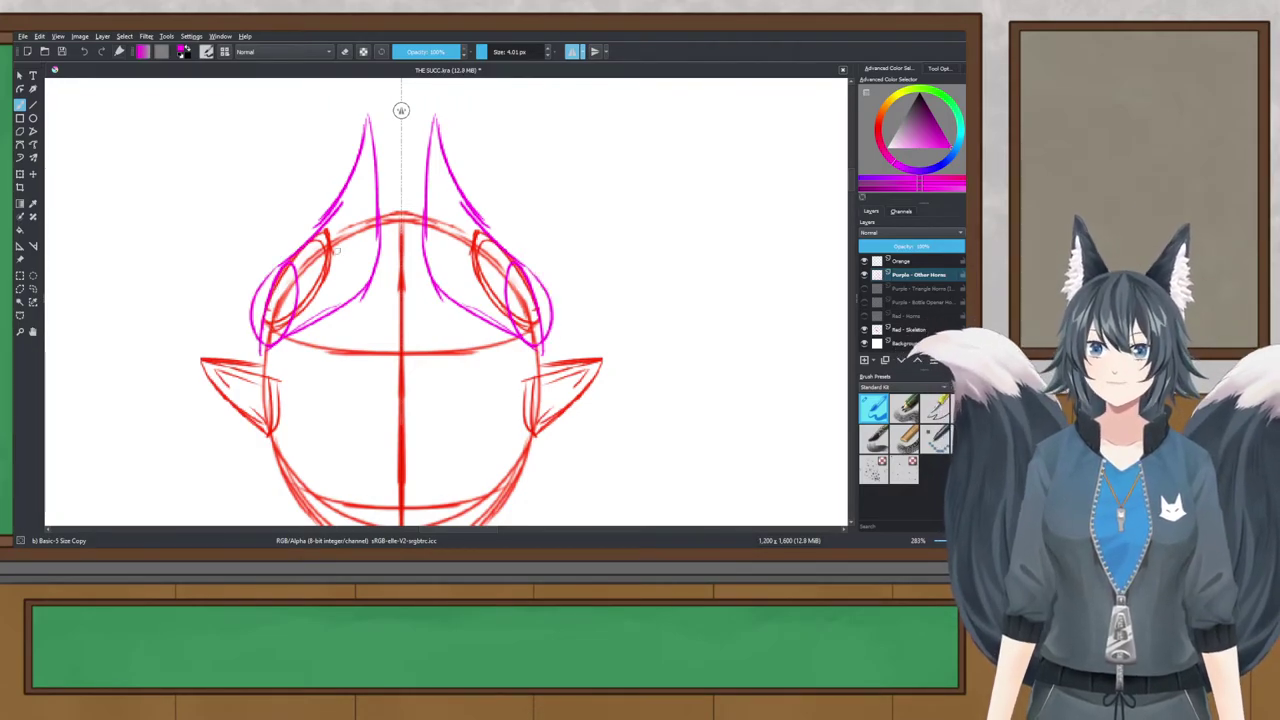
Step: Extend the horns with taller outward-bent tips and a second, thicker contour around the outer sides and bases
scroll(358, 230, "down", 3)
scroll(356, 224, "up", 2)
scroll(359, 238, "up", 1)
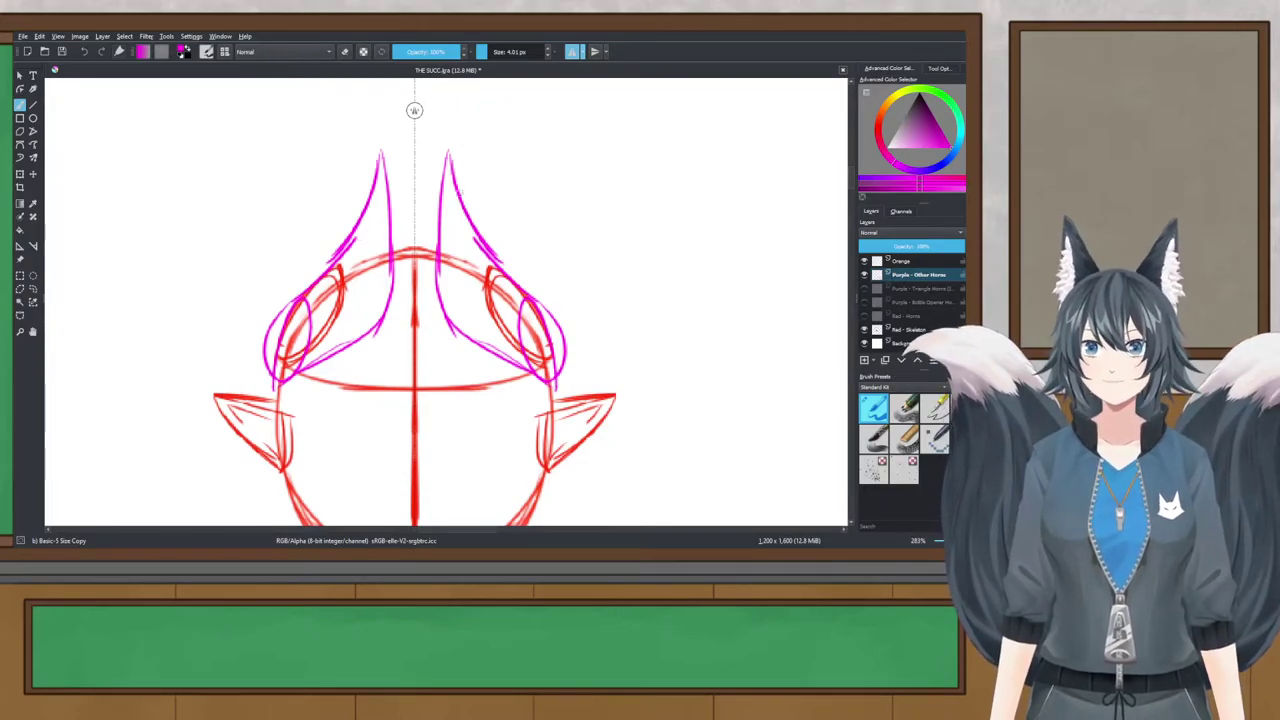
left_click_drag(368, 112, 383, 240)
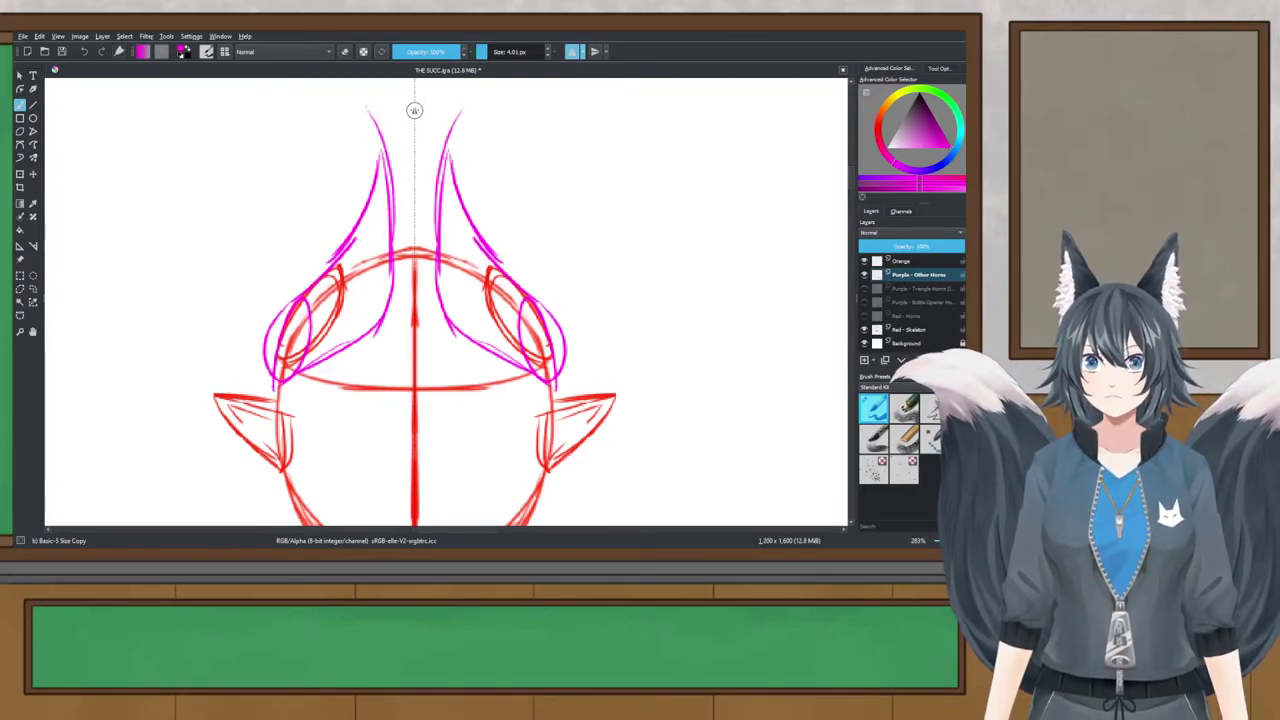
left_click_drag(366, 107, 336, 264)
key("ctrl+z")
left_click_drag(366, 111, 330, 250)
left_click_drag(373, 163, 278, 299)
mouse_move(323, 258)
left_mouse_down()
mouse_move(259, 318)
mouse_move(226, 375)
left_mouse_up()
key("ctrl+z")
mouse_move(299, 287)
left_mouse_down()
mouse_move(258, 379)
mouse_move(274, 391)
mouse_move(343, 344)
left_mouse_up()
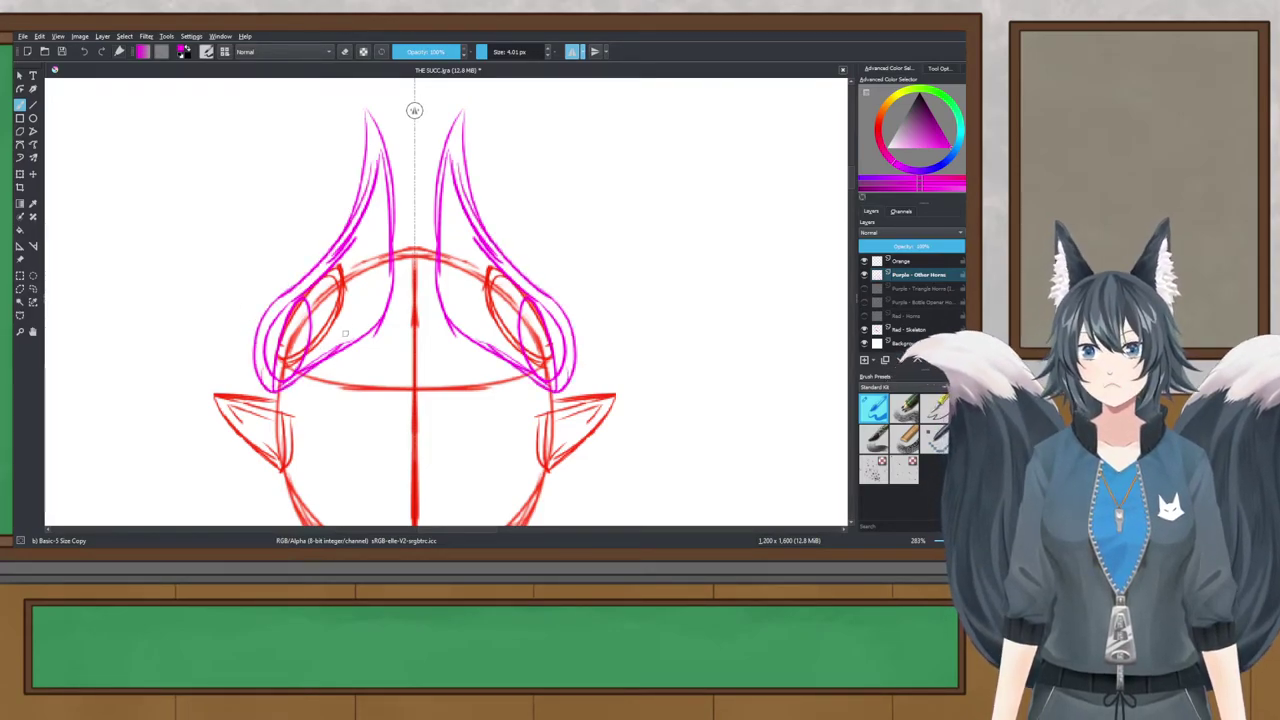
Step: Review the thickened horns at a smaller scale and undo all of their strokes
scroll(415, 295, "down", 2)
left_click_drag(415, 295, 407, 227)
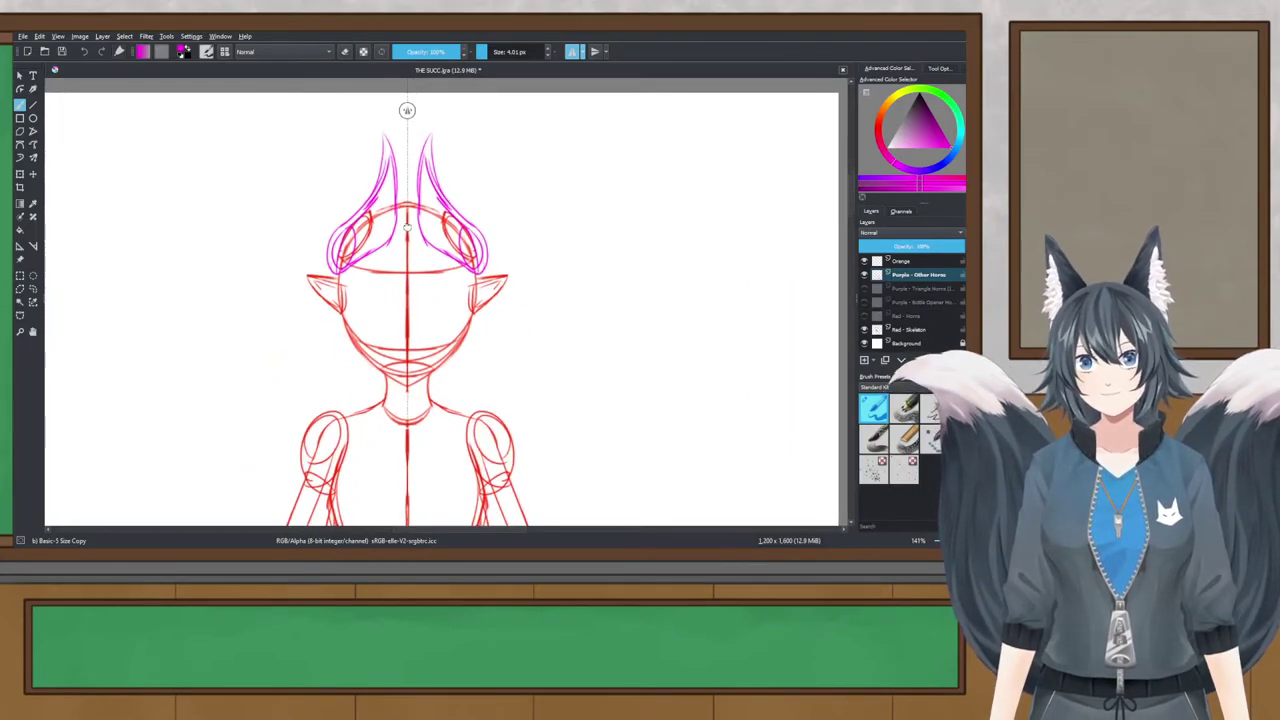
scroll(407, 227, "up", 1)
key("plus")
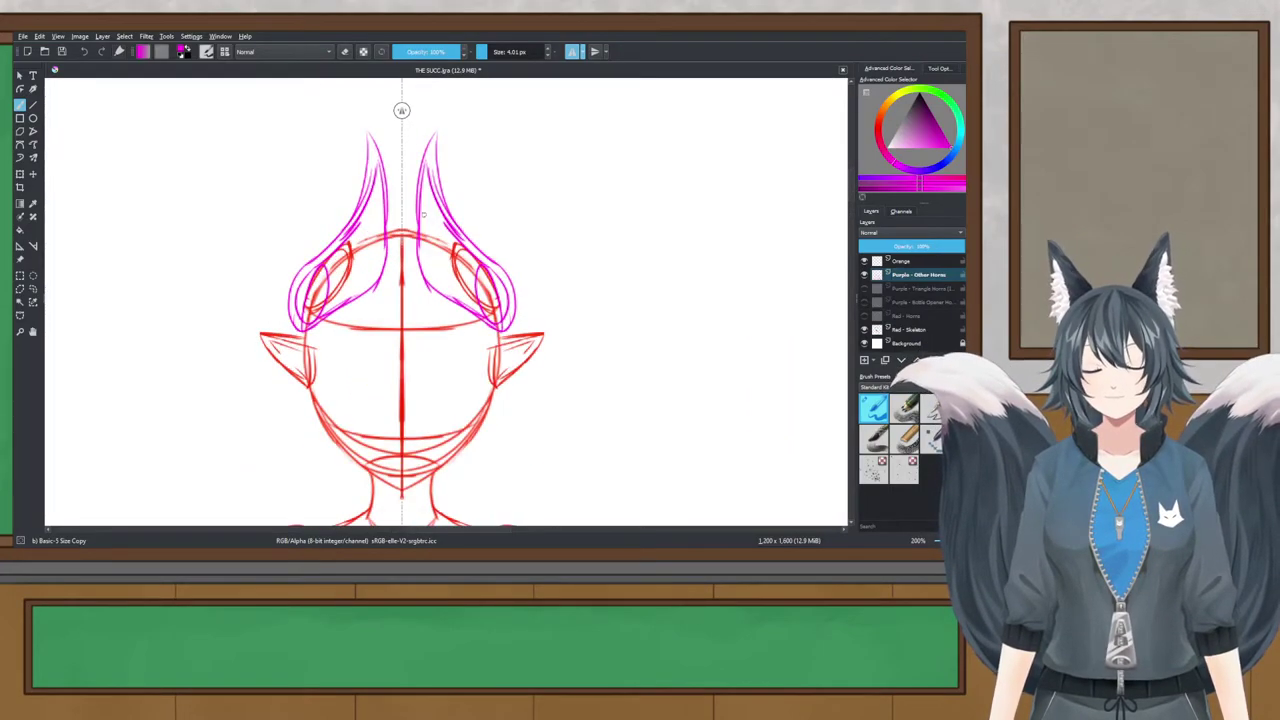
key("ctrl+z")
key("ctrl+z")
key("ctrl+z")
key("ctrl+z")
key("ctrl+z")
key("ctrl+z")
key("ctrl+z")
key("ctrl+z")
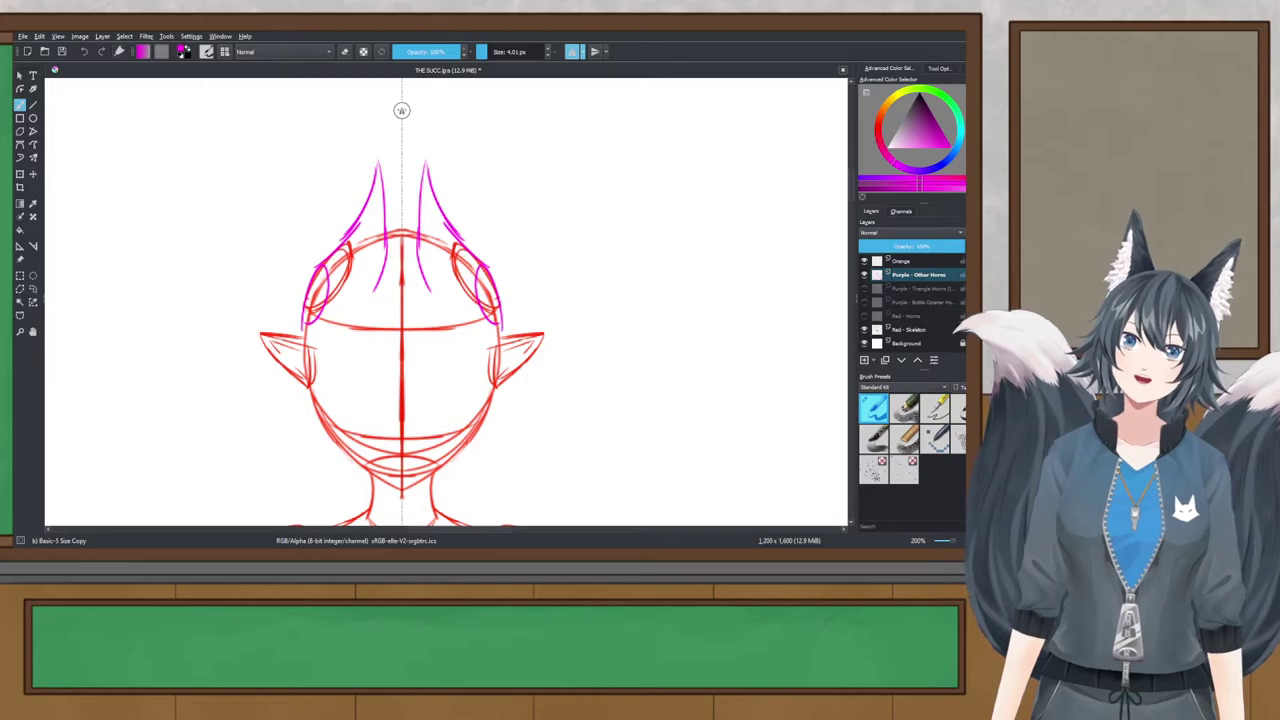
key("ctrl+shift+z")
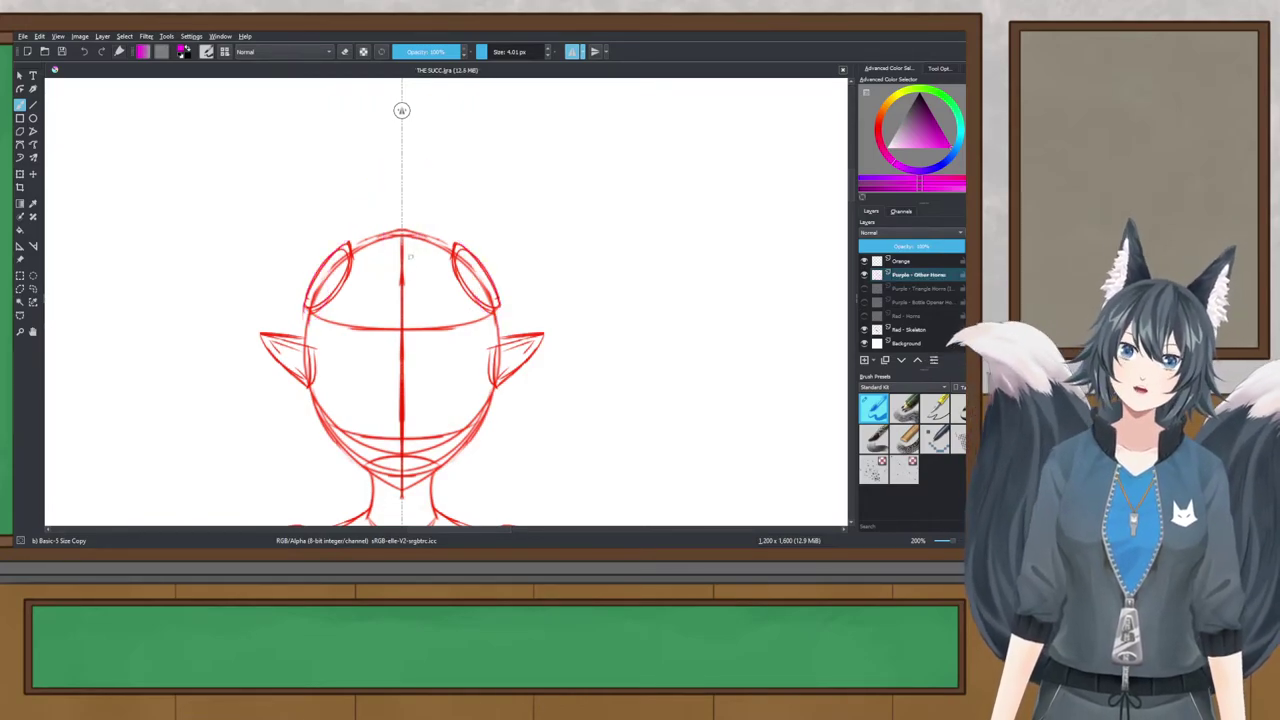
Step: Try a pair of slim mirrored ovals at the lower ends of the red ovals, and undo them
key("plus")
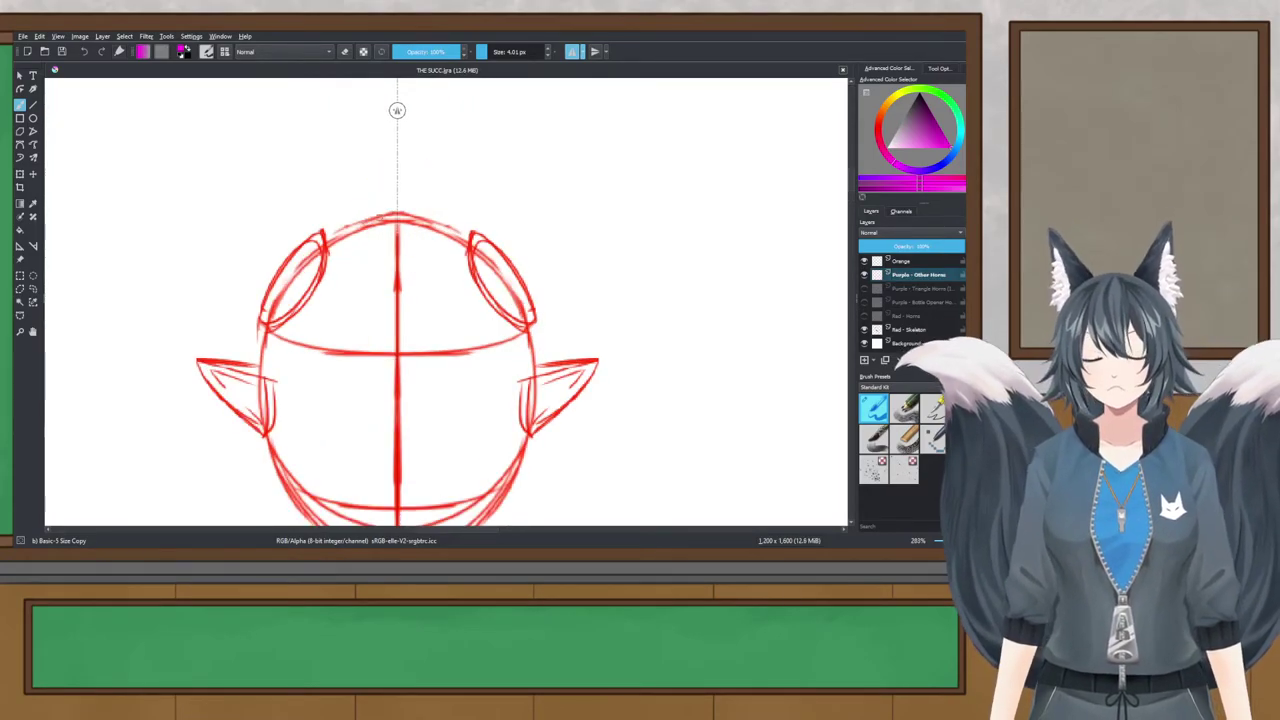
left_click_drag(261, 352, 284, 294)
key("ctrl+shift+z")
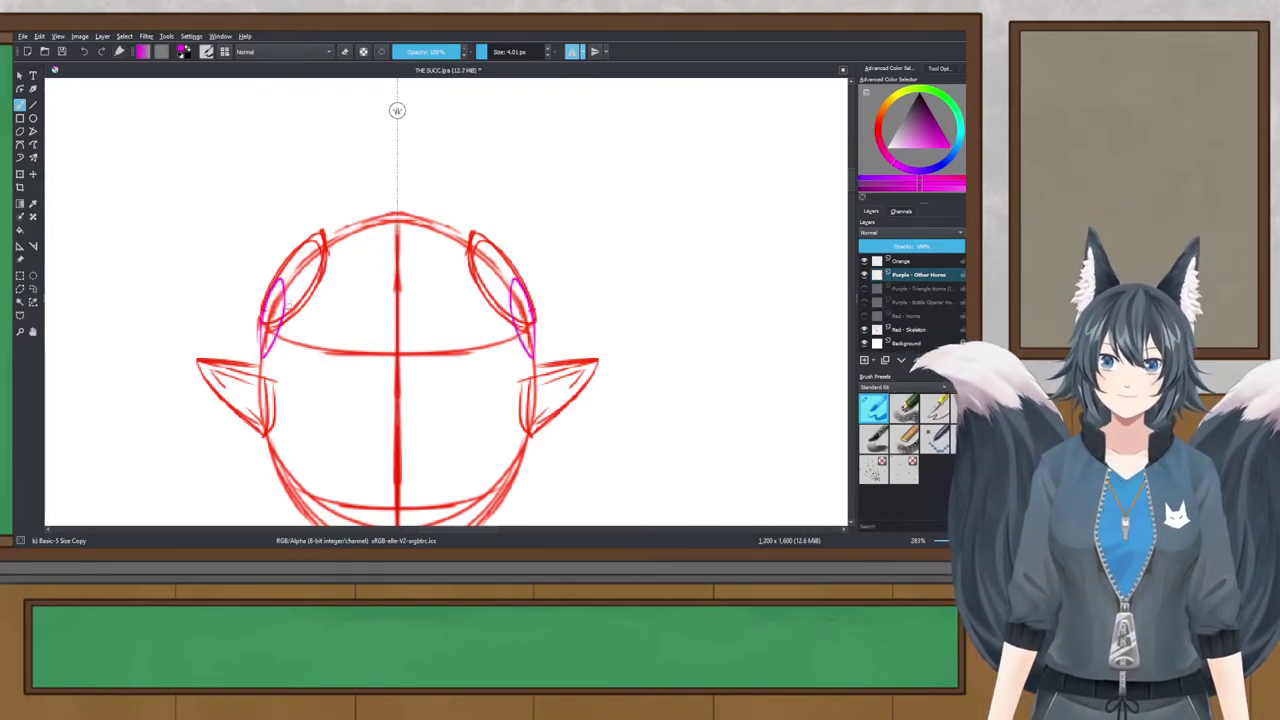
key("ctrl+z")
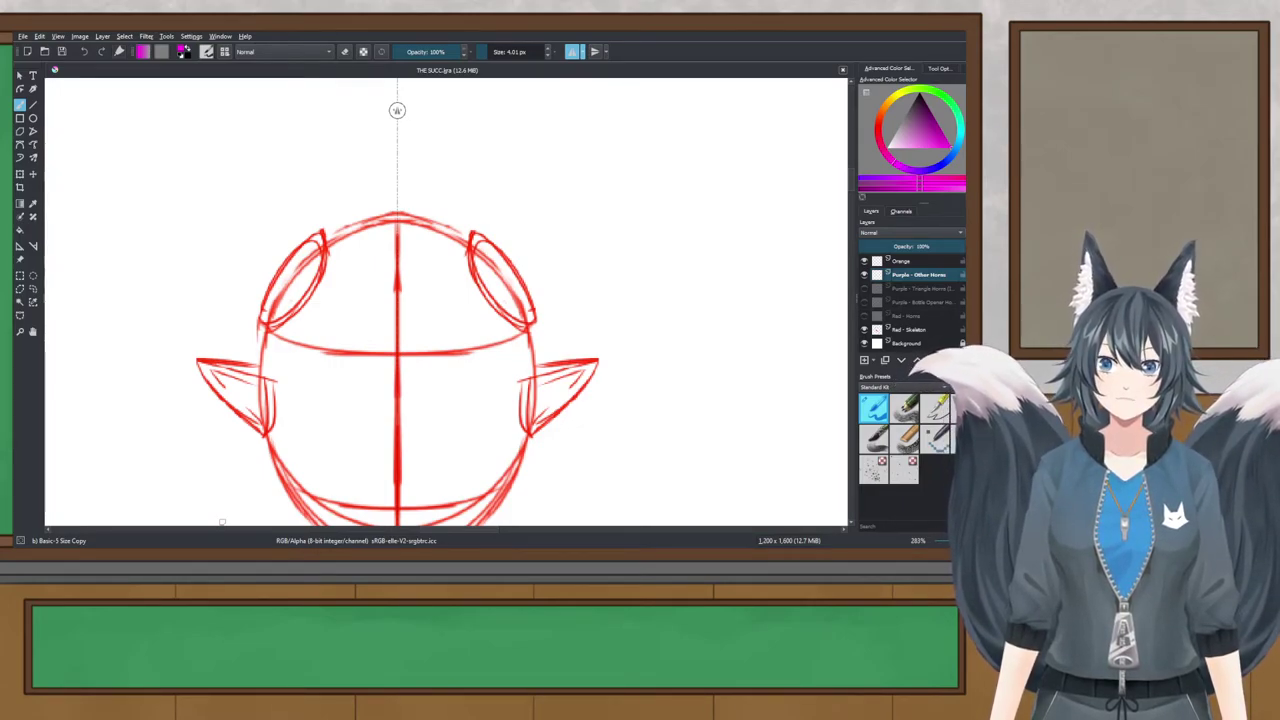
left_click(222, 522)
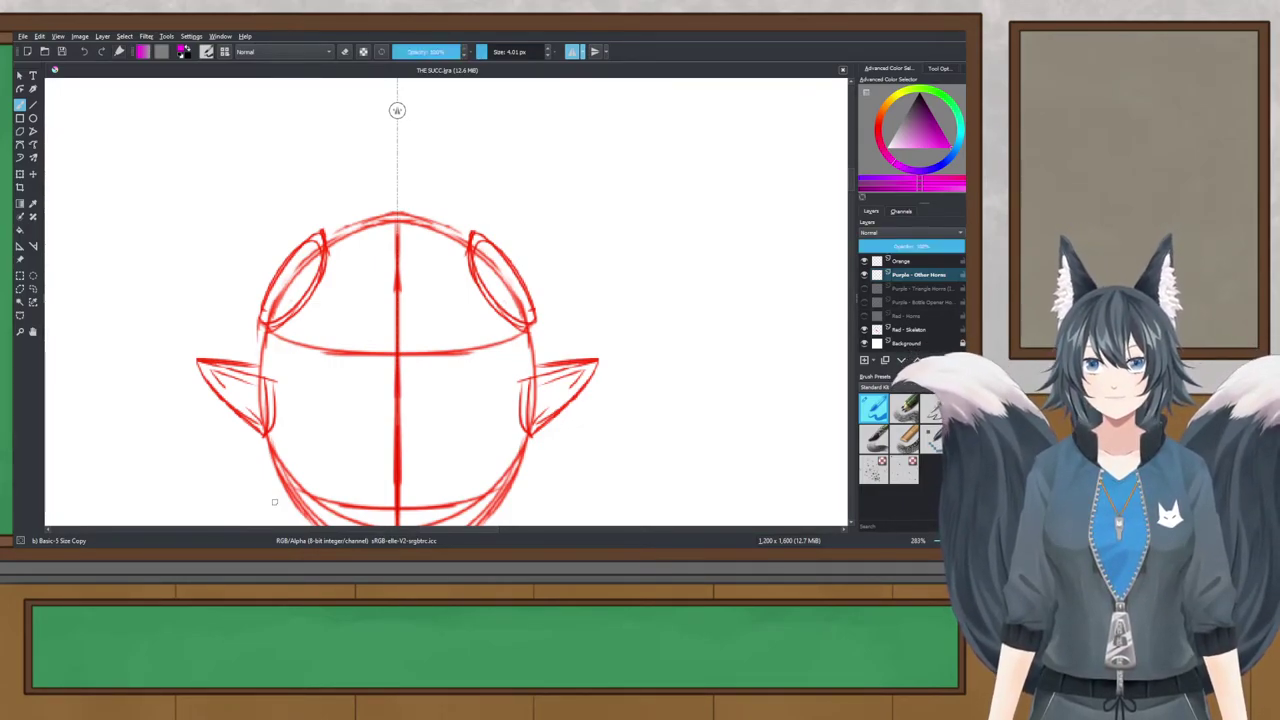
Step: Try mirrored horns sweeping from close-set tips over the red ovals, with broad rounded bases reaching the ears
mouse_move(283, 264)
left_mouse_down()
mouse_move(241, 325)
mouse_move(262, 378)
left_mouse_up()
key("ctrl+z")
left_click_drag(281, 277, 270, 370)
mouse_move(291, 266)
left_mouse_down()
mouse_move(338, 214)
mouse_move(370, 130)
mouse_move(329, 238)
left_mouse_up()
left_click_drag(373, 122, 355, 318)
key("ctrl+z")
mouse_move(373, 124)
left_mouse_down()
mouse_move(340, 292)
mouse_move(268, 374)
left_mouse_up()
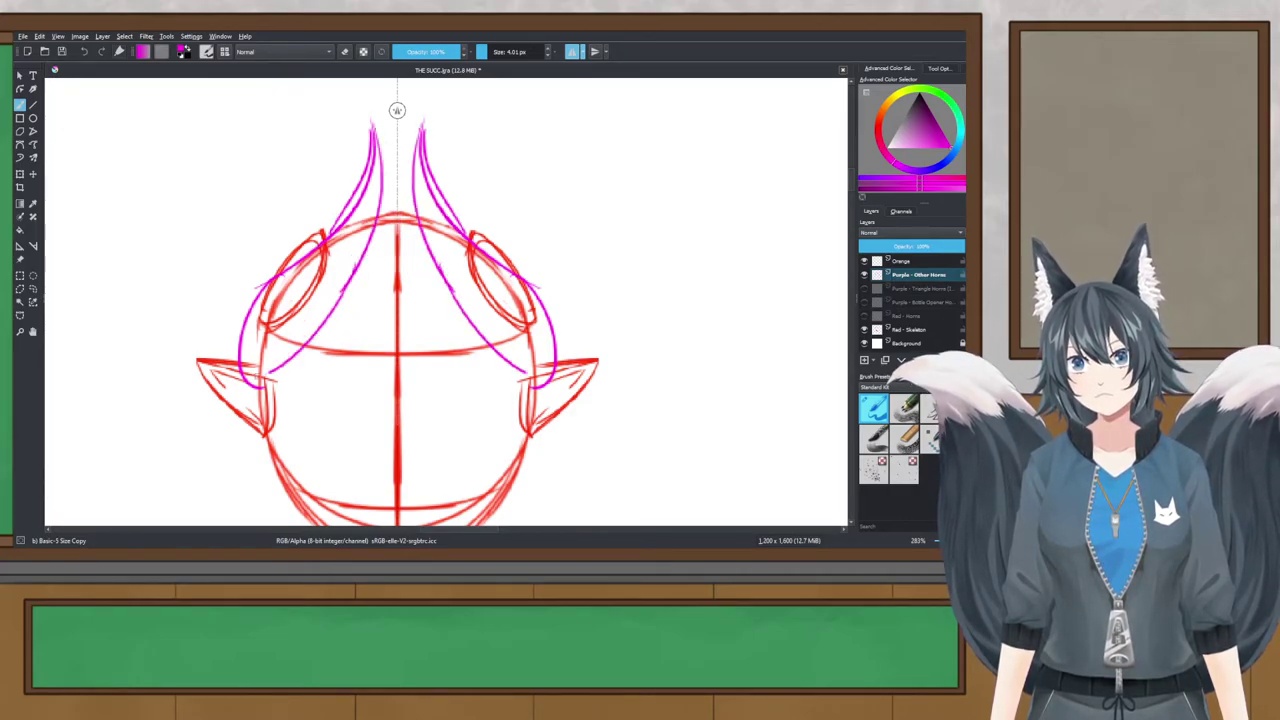
left_click_drag(322, 314, 252, 380)
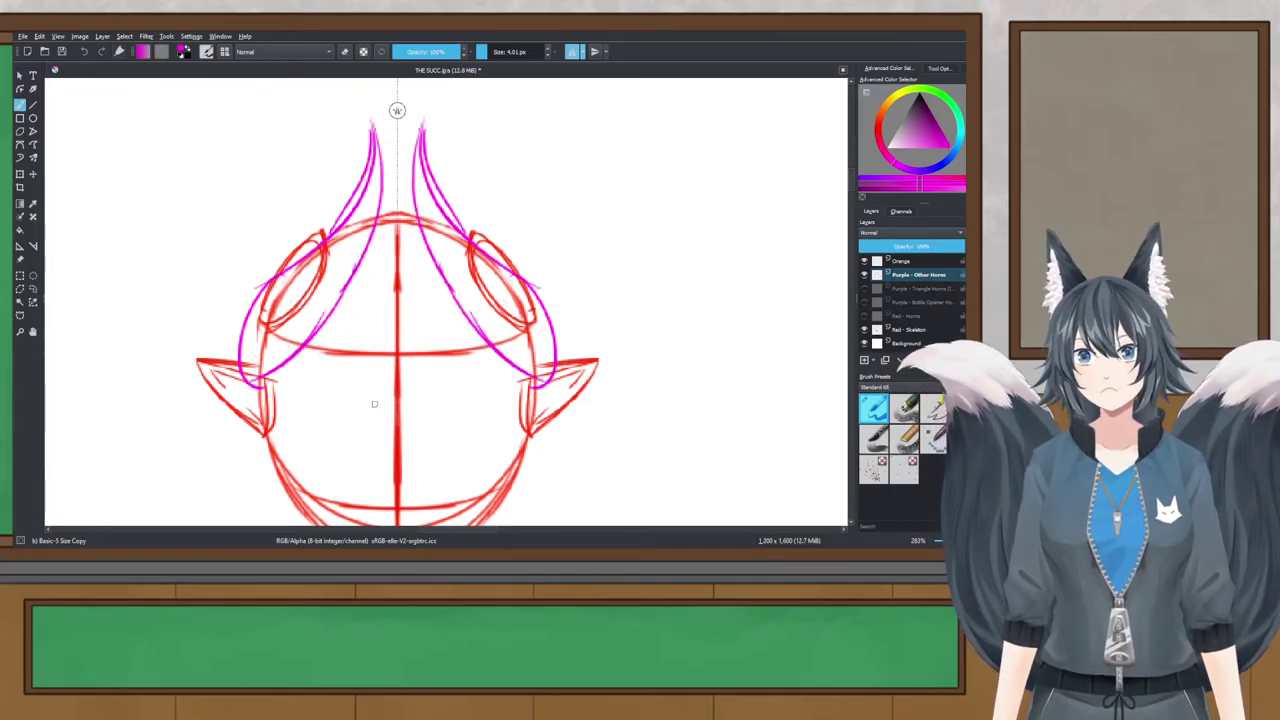
Step: Undo the sweeping horn attempt until only the red skeleton is left
key("ctrl+z")
key("ctrl+z")
key("ctrl+z")
key("ctrl+z")
key("ctrl+z")
key("ctrl+z")
key("ctrl+z")
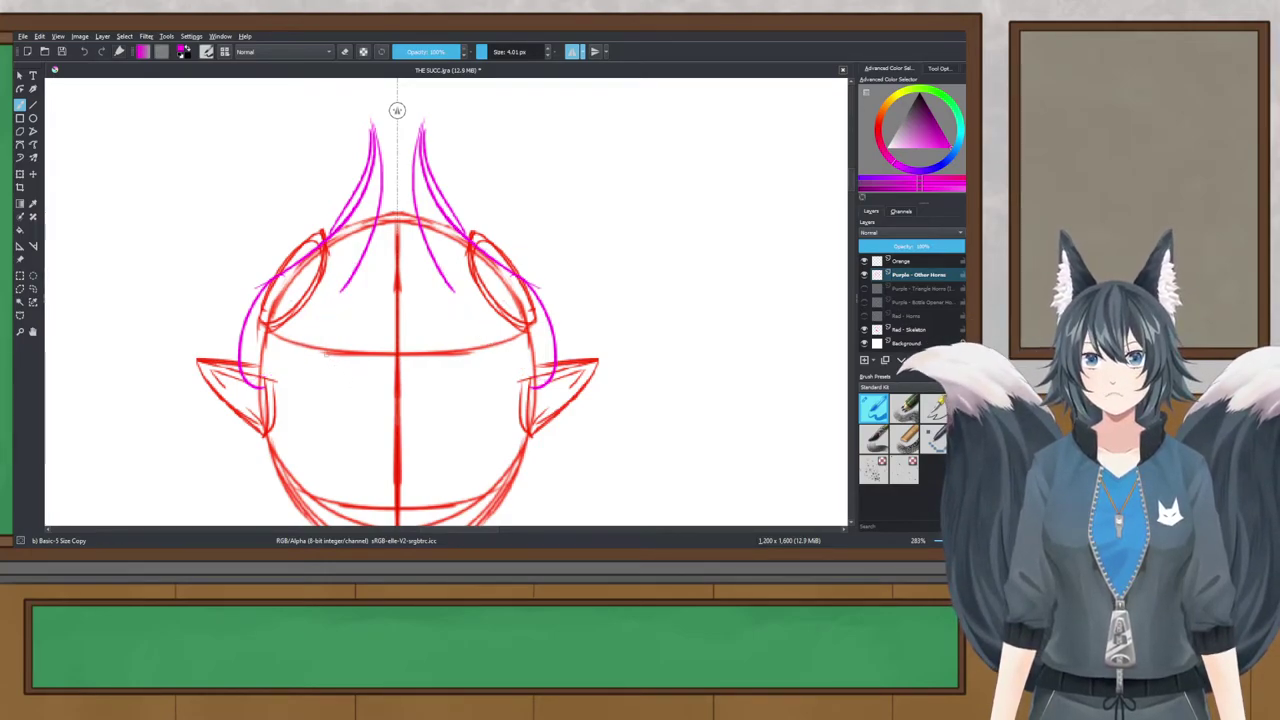
key("ctrl+shift+z")
key("ctrl+shift+z")
key("ctrl+shift+z")
key("ctrl+shift+z")
key("ctrl+shift+z")
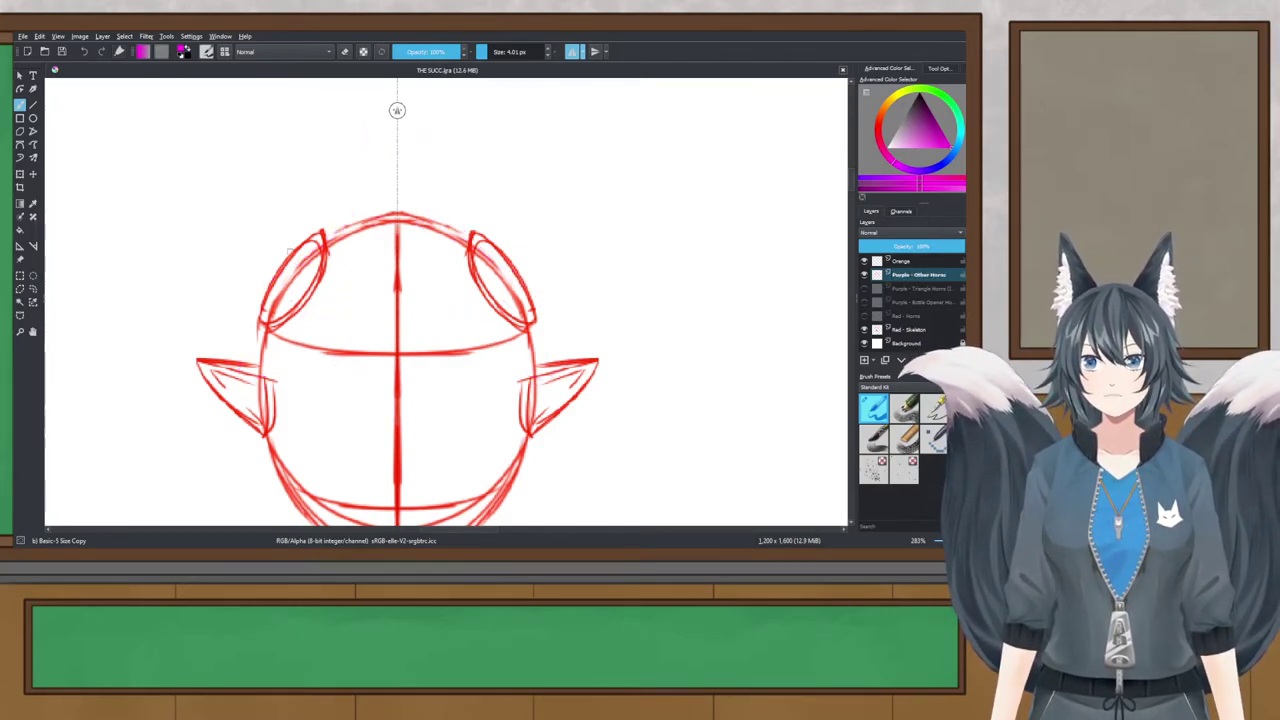
key("ctrl+z")
Step: Try a mirrored pair of thick horns arching outward from the red ovals and curling inward above the head
left_click_drag(308, 237, 260, 332)
key("ctrl+z")
mouse_move(317, 249)
left_mouse_down()
mouse_move(299, 174)
mouse_move(364, 178)
mouse_move(340, 222)
mouse_move(384, 166)
mouse_move(360, 184)
left_mouse_up()
key("ctrl+z")
mouse_move(357, 125)
left_mouse_down()
mouse_move(382, 181)
mouse_move(371, 195)
mouse_move(237, 240)
left_mouse_up()
left_click_drag(263, 184, 258, 324)
key("ctrl+z")
key("ctrl+z")
mouse_move(356, 122)
left_mouse_down()
mouse_move(214, 240)
mouse_move(208, 258)
mouse_move(274, 326)
left_mouse_up()
key("ctrl+z")
key("ctrl+z")
left_click_drag(228, 200, 246, 322)
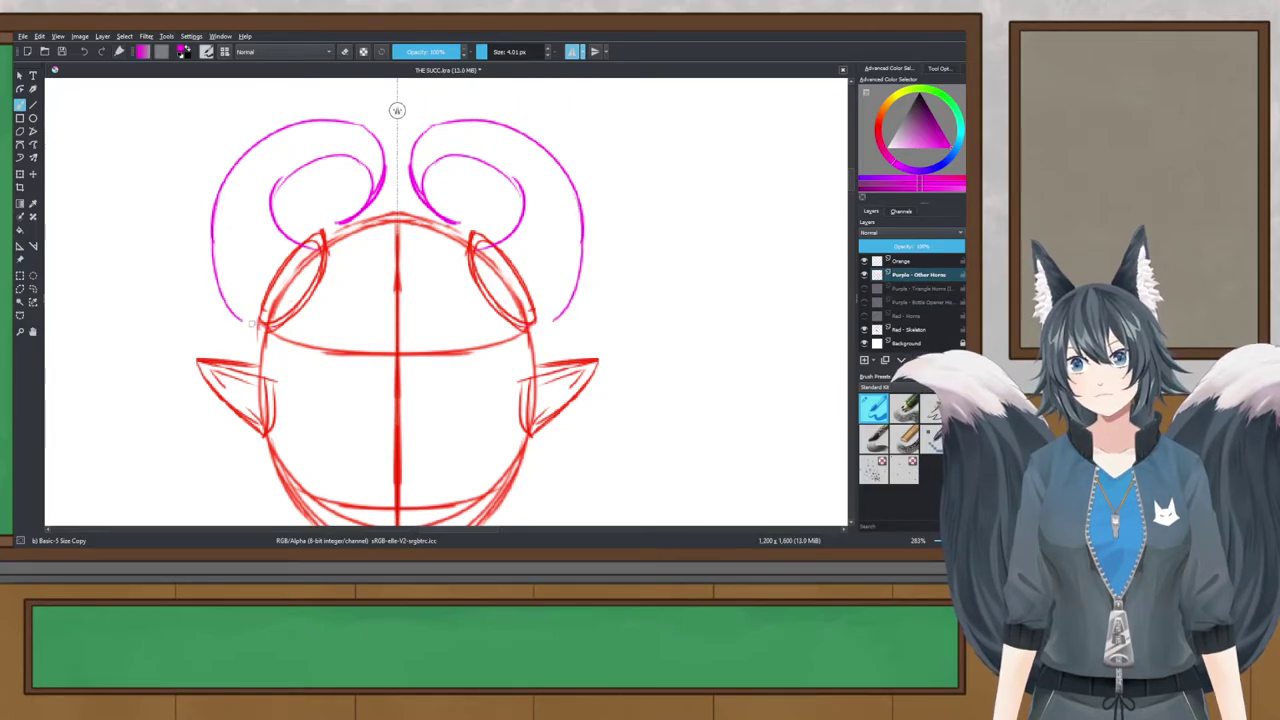
Step: Undo the curled horn attempt completely and save the drawing
key("ctrl+z")
key("ctrl+z")
key("ctrl+z")
key("ctrl+z")
key("ctrl+z")
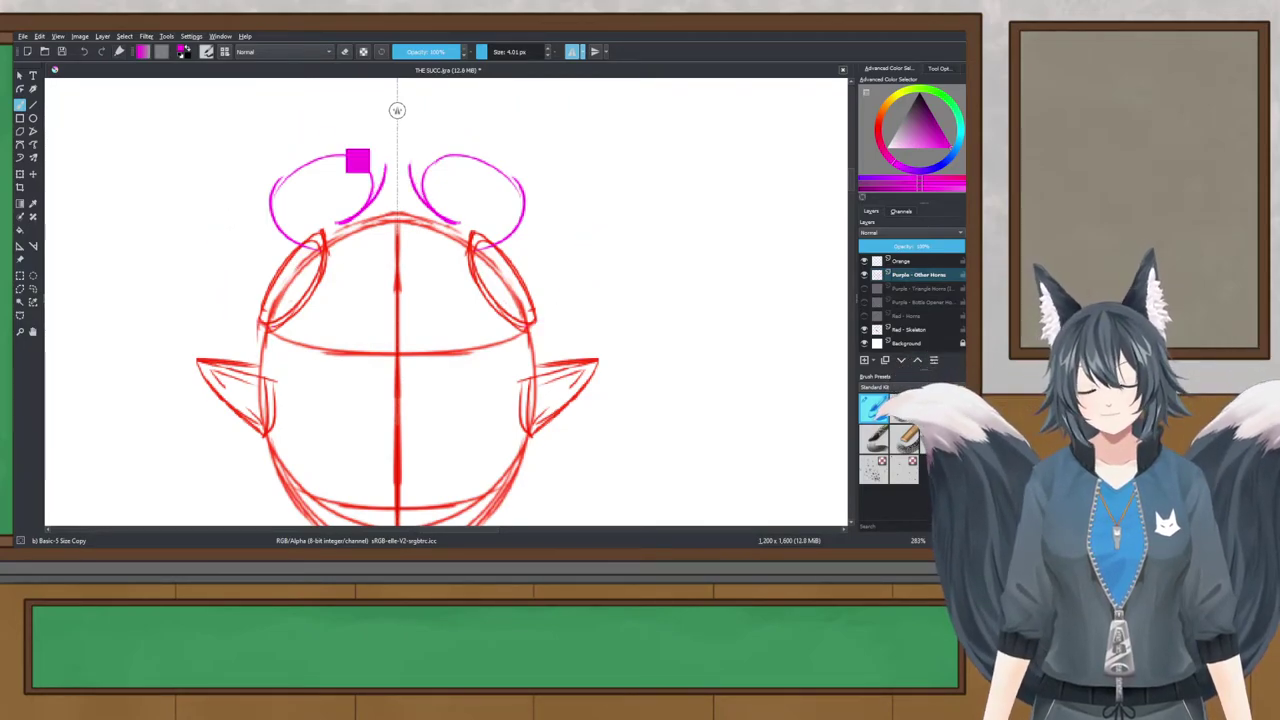
key("ctrl+z")
key("ctrl+z")
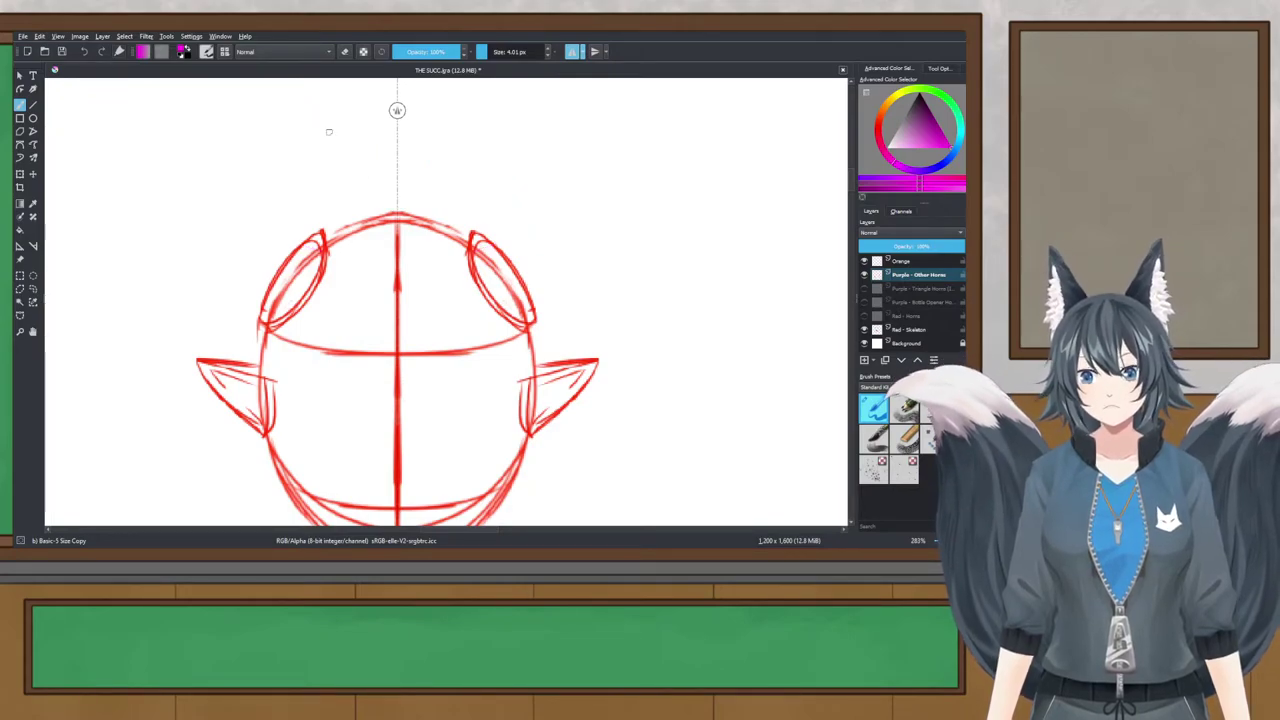
key("ctrl+s")
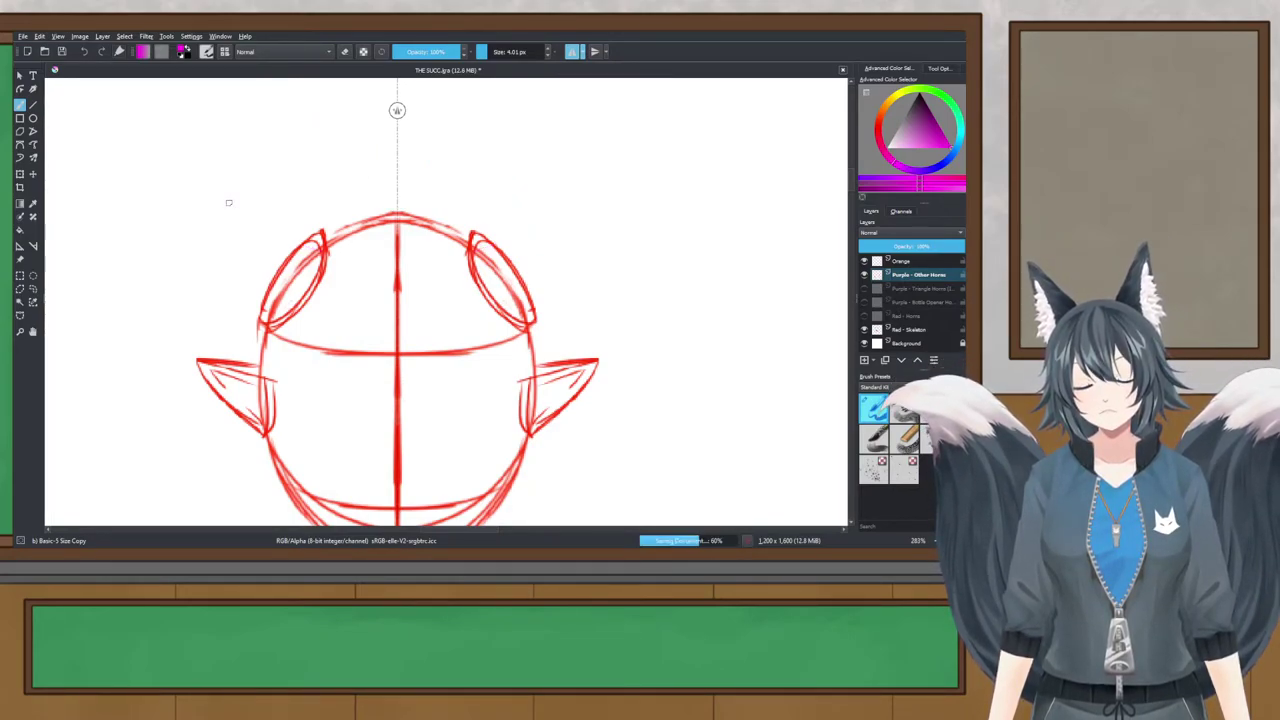
Step: Try mirrored blade-like horns with high pointed tips and angular lower corners narrowing into the red ovals
left_click_drag(233, 220, 215, 302)
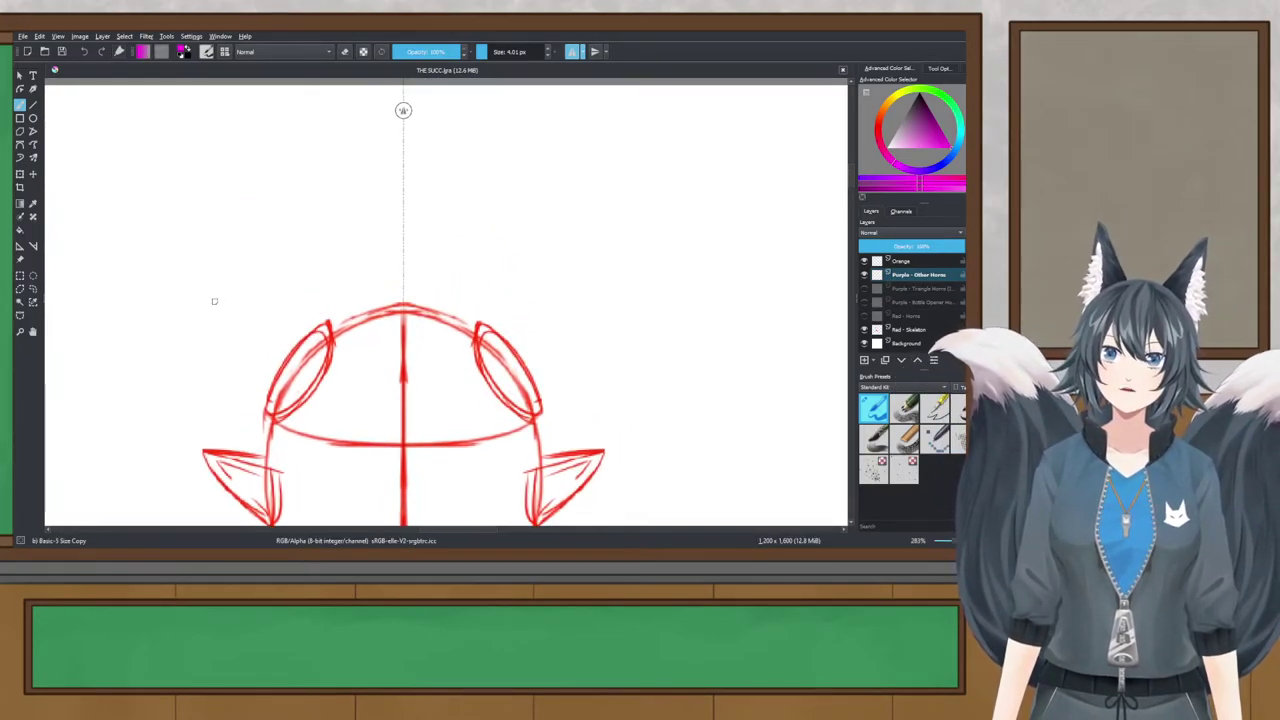
mouse_move(346, 146)
left_mouse_down()
mouse_move(335, 205)
mouse_move(315, 222)
left_mouse_up()
key("ctrl+z")
mouse_move(346, 142)
left_mouse_down()
mouse_move(307, 288)
mouse_move(330, 320)
left_mouse_up()
key("ctrl+z")
left_click_drag(311, 278, 332, 324)
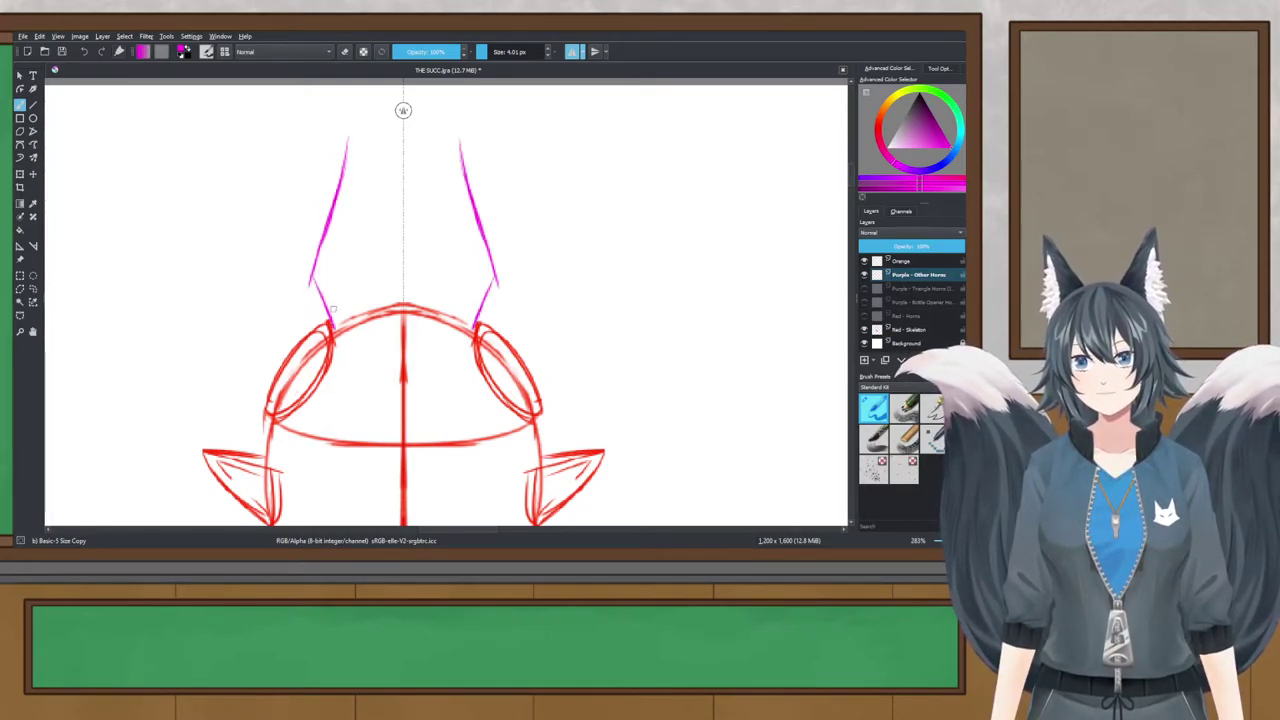
mouse_move(346, 134)
left_mouse_down()
mouse_move(232, 370)
mouse_move(265, 414)
left_mouse_up()
key("ctrl+z")
key("ctrl+z")
mouse_move(261, 288)
left_mouse_down()
mouse_move(238, 356)
mouse_move(272, 404)
left_mouse_up()
key("ctrl+z")
mouse_move(238, 353)
left_mouse_down()
mouse_move(262, 381)
mouse_move(259, 408)
left_mouse_up()
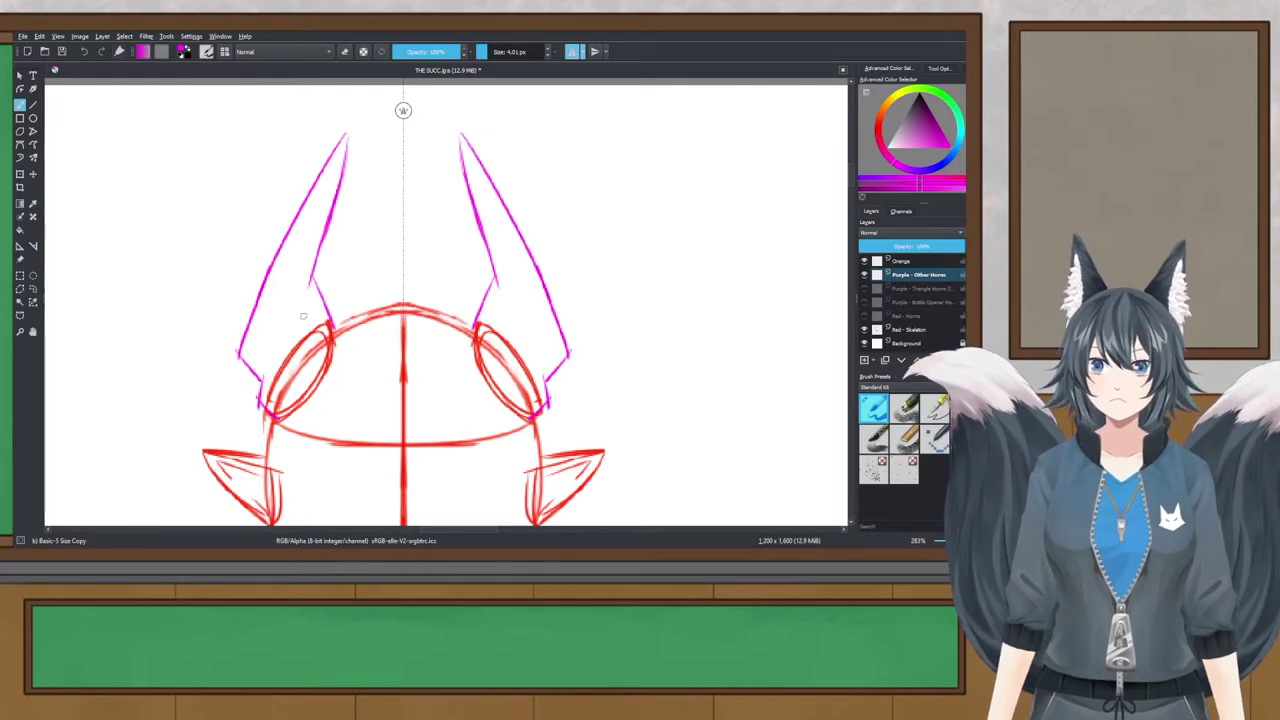
Step: Check the blade-like horns against the whole head and undo all of their strokes
scroll(450, 55, "down", 11)
scroll(440, 110, "up", 2)
scroll(408, 110, "up", 5)
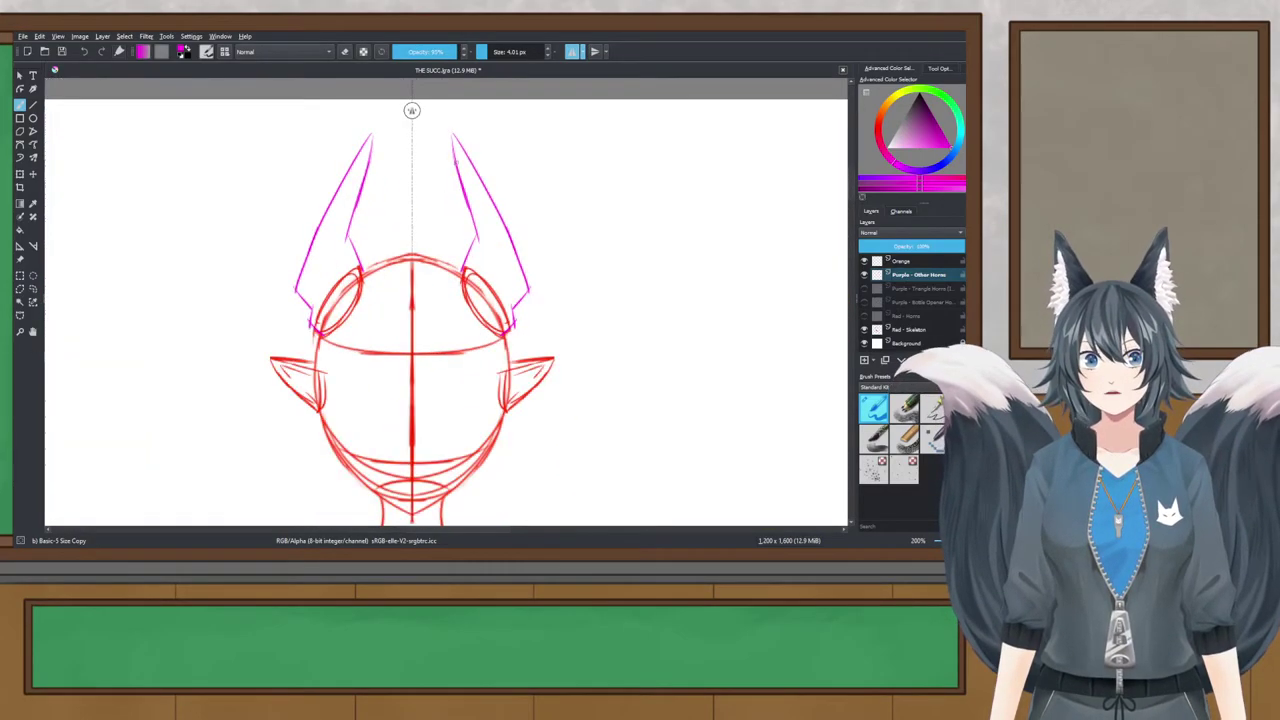
key("ctrl+z")
key("ctrl+z")
key("ctrl+z")
key("ctrl+z")
key("ctrl+z")
key("ctrl+z")
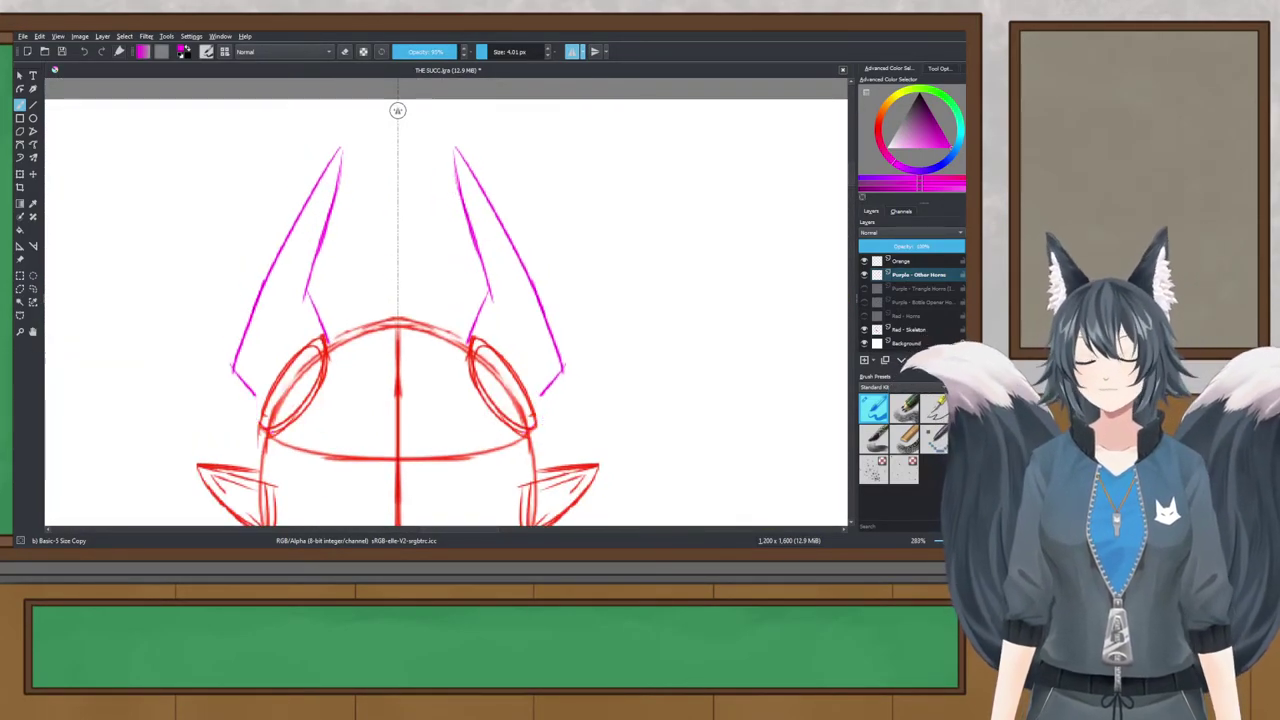
key("ctrl+z")
key("ctrl+z")
key("ctrl+z")
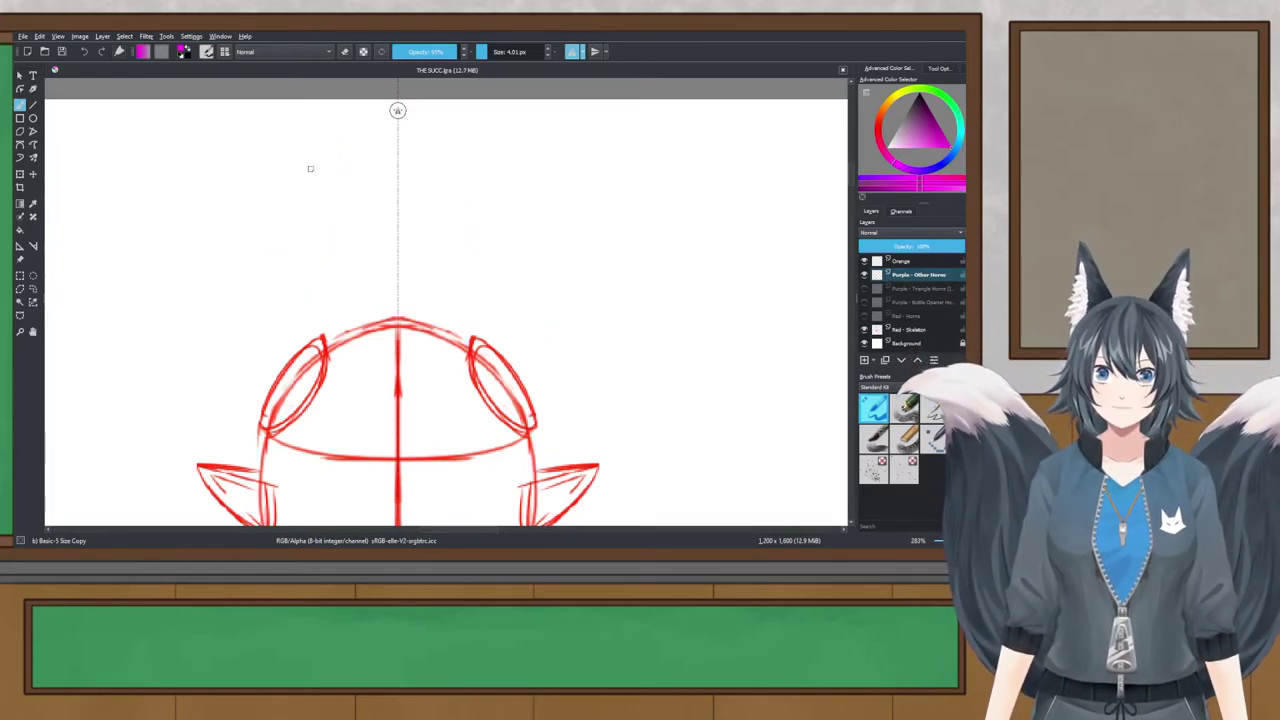
Step: Restore the undone blade-like horn strokes and try extending them with notched lower edges reaching the red ovals
key("ctrl+shift+z")
key("ctrl+shift+z")
key("ctrl+shift+z")
key("ctrl+shift+z")
key("ctrl+shift+z")
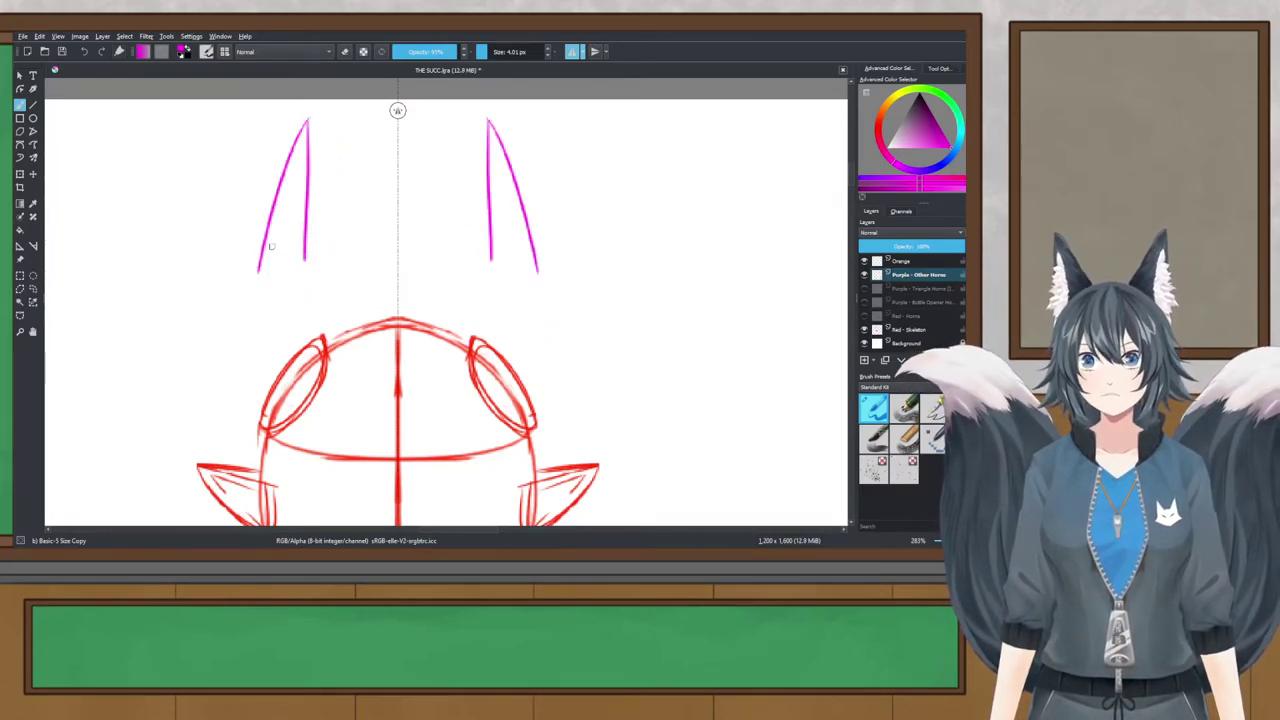
key("ctrl+shift+z")
key("ctrl+z")
key("ctrl+shift+z")
key("ctrl+shift+z")
left_click_drag(250, 416, 267, 433)
left_click_drag(306, 258, 326, 348)
key("ctrl+z")
scroll(327, 334, "down", 2)
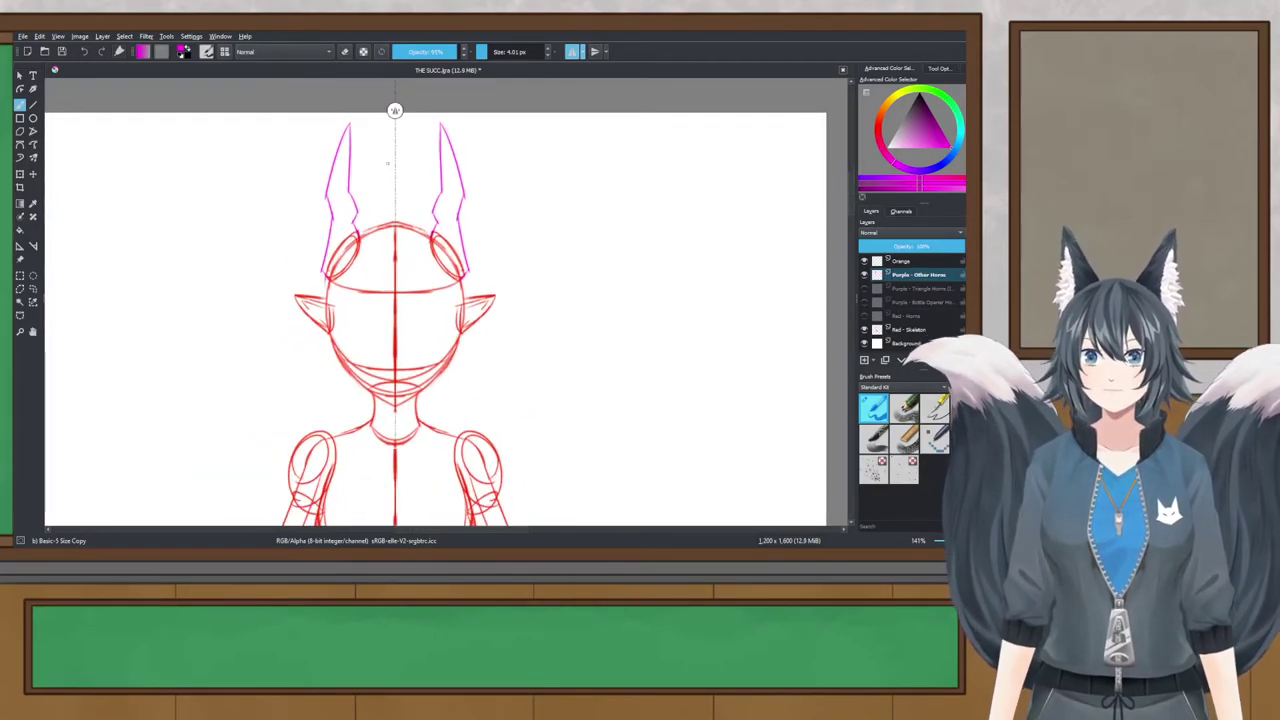
Step: Briefly show the Purple - Triangle Horns layer for comparison and check the notched blade horns against the head
right_click(563, 203)
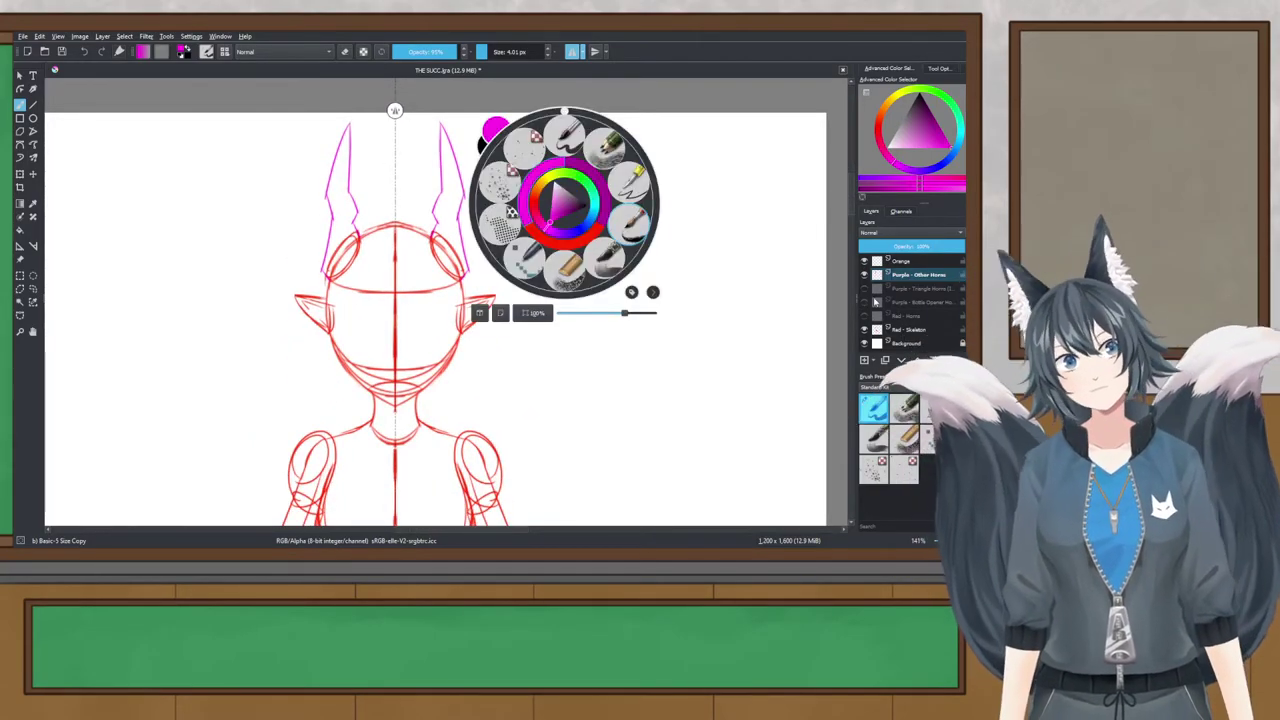
left_click(865, 289)
left_click(865, 289)
left_click(308, 223)
left_click_drag(385, 208, 403, 264)
scroll(393, 235, "up", 2)
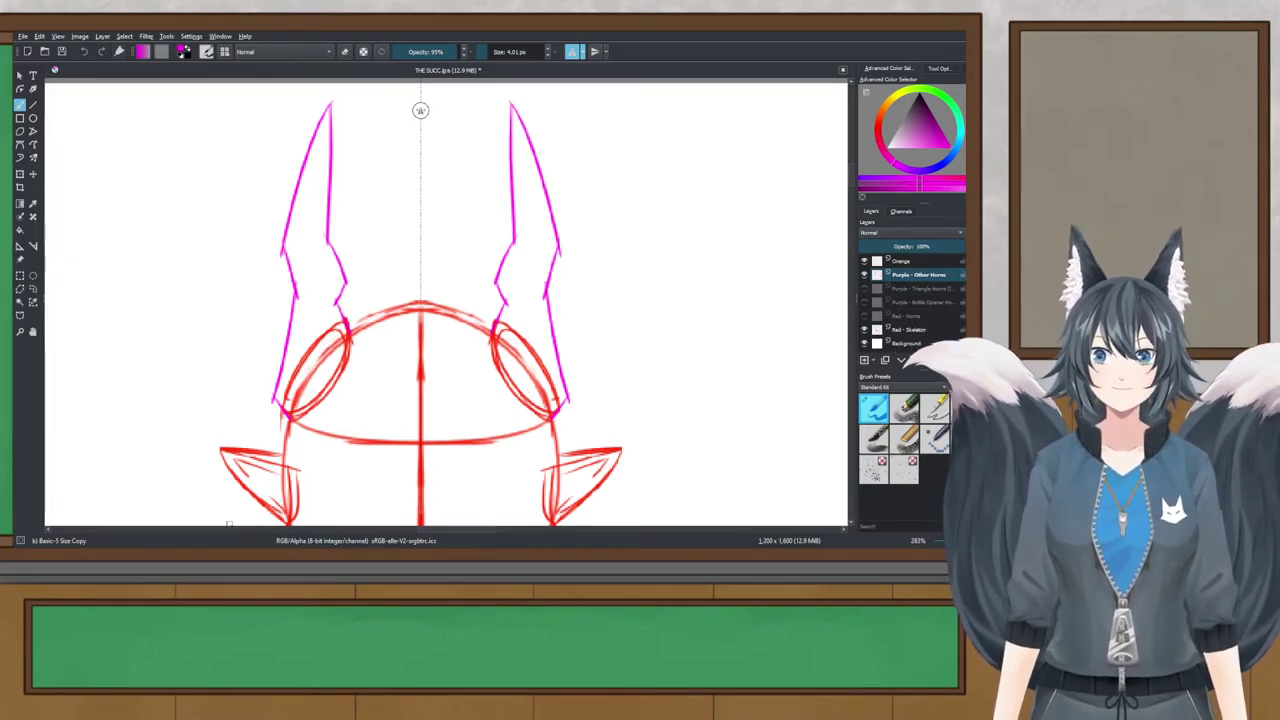
left_click_drag(419, 297, 419, 304)
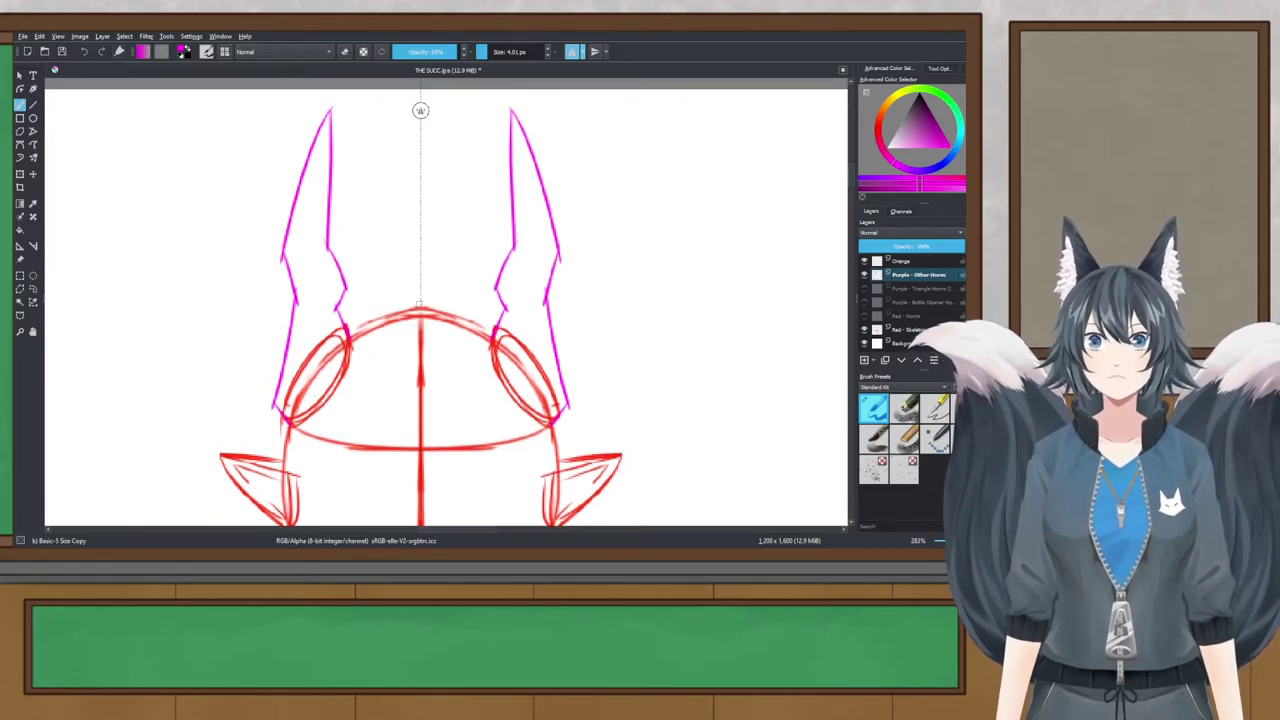
Step: Undo all strokes of the notched blade horns
key("ctrl+z")
key("ctrl+z")
key("ctrl+z")
key("ctrl+z")
key("ctrl+z")
key("ctrl+z")
key("ctrl+z")
Step: Try mirrored broad horns with straight pointed tips, sharp outward barbs and flared bases on the red ovals, checking them against the head
left_click_drag(336, 111, 339, 236)
mouse_move(330, 107)
left_mouse_down()
mouse_move(266, 270)
mouse_move(296, 287)
mouse_move(261, 392)
mouse_move(292, 416)
left_mouse_up()
mouse_move(340, 232)
left_mouse_down()
mouse_move(357, 285)
mouse_move(340, 330)
left_mouse_up()
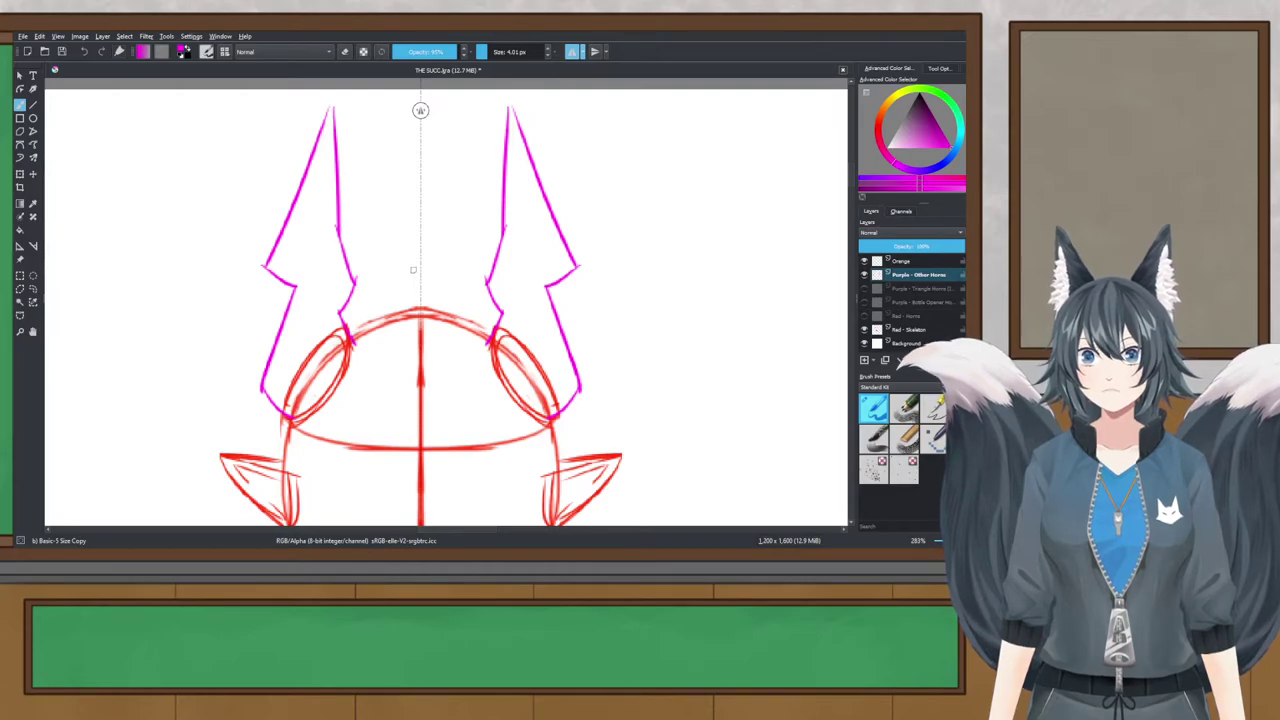
scroll(413, 275, "down", 3)
left_click_drag(409, 262, 400, 228)
scroll(400, 227, "up", 1)
key("plus")
key("plus")
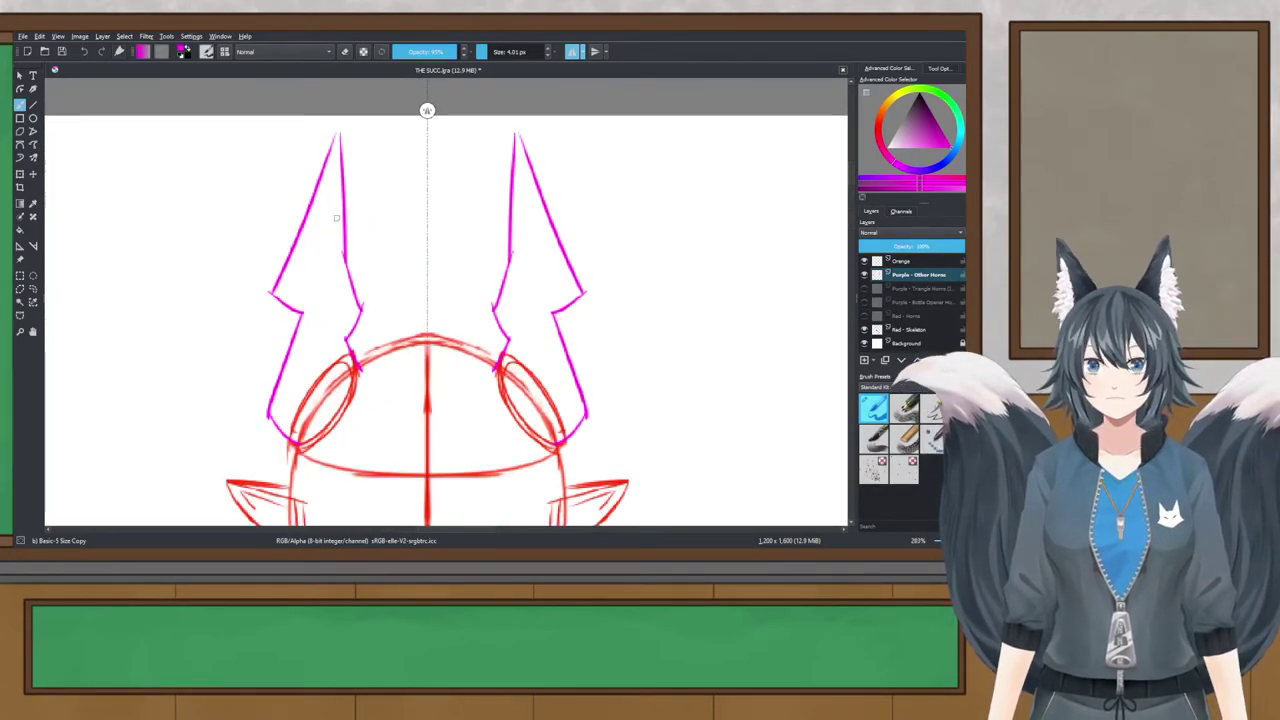
Step: Undo all strokes of the barbed horns
key("ctrl+z")
key("ctrl+z")
key("ctrl+z")
key("ctrl+z")
key("ctrl+z")
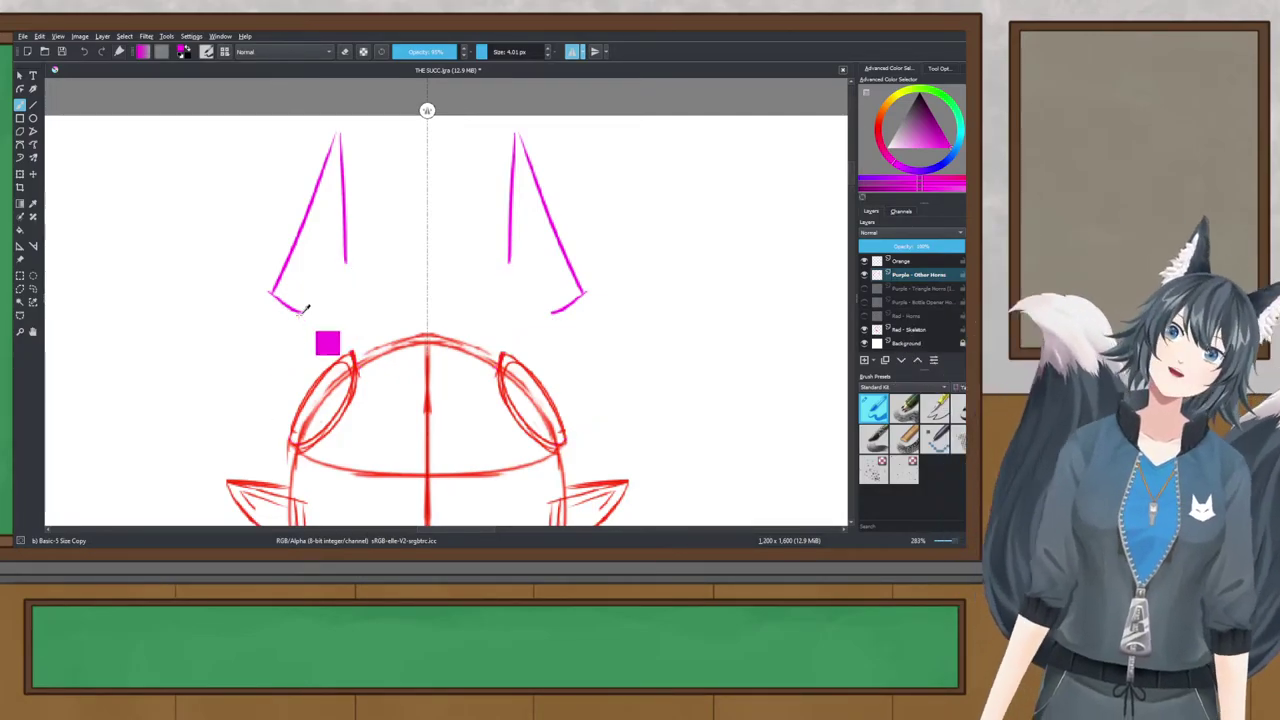
Step: Try short mirrored spade-shaped horns pointing outward on narrow stems from the red ovals
left_click_drag(287, 443, 290, 405)
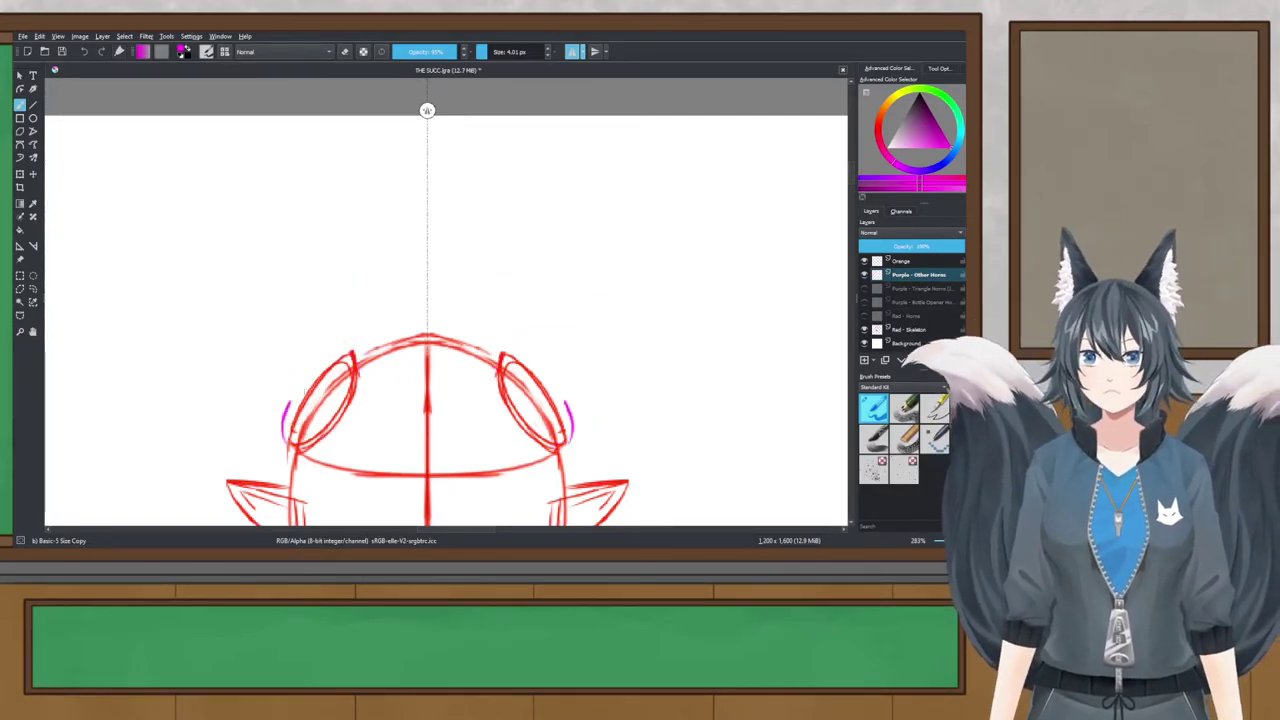
left_click_drag(354, 355, 326, 360)
mouse_move(236, 278)
left_mouse_down()
mouse_move(296, 297)
mouse_move(313, 328)
left_mouse_up()
mouse_move(236, 280)
left_mouse_down()
mouse_move(245, 356)
mouse_move(276, 366)
mouse_move(291, 402)
left_mouse_up()
mouse_move(314, 326)
left_mouse_down()
mouse_move(304, 341)
mouse_move(328, 356)
left_mouse_up()
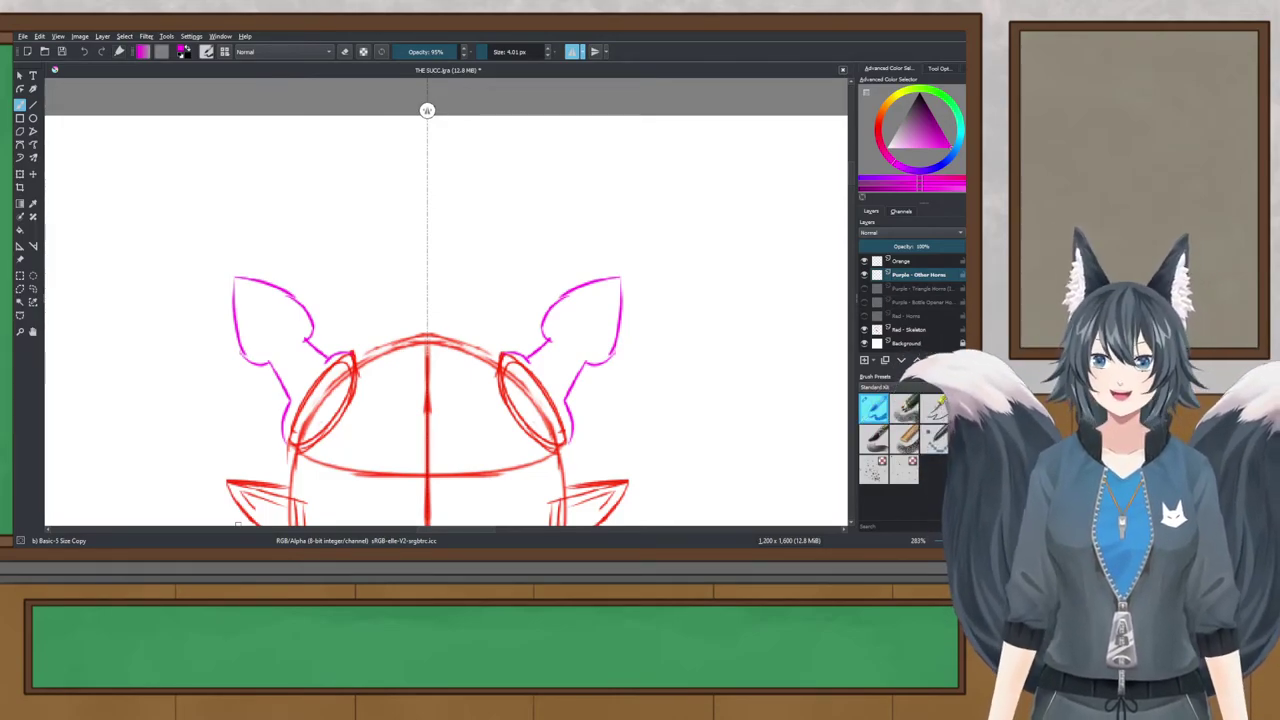
left_click_drag(372, 305, 370, 296)
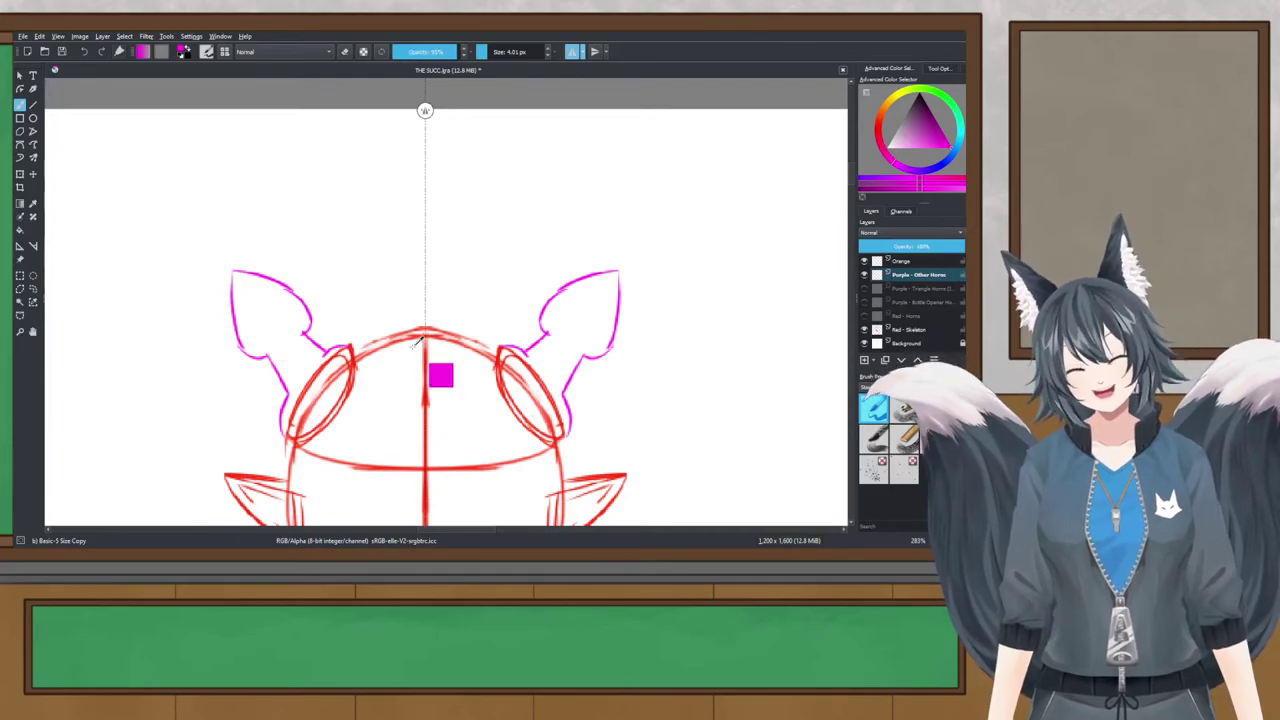
Step: Undo the spade-shaped horns completely
key("ctrl+z")
key("ctrl+z")
key("ctrl+z")
key("ctrl+z")
key("ctrl+z")
key("ctrl+z")
key("ctrl+z")
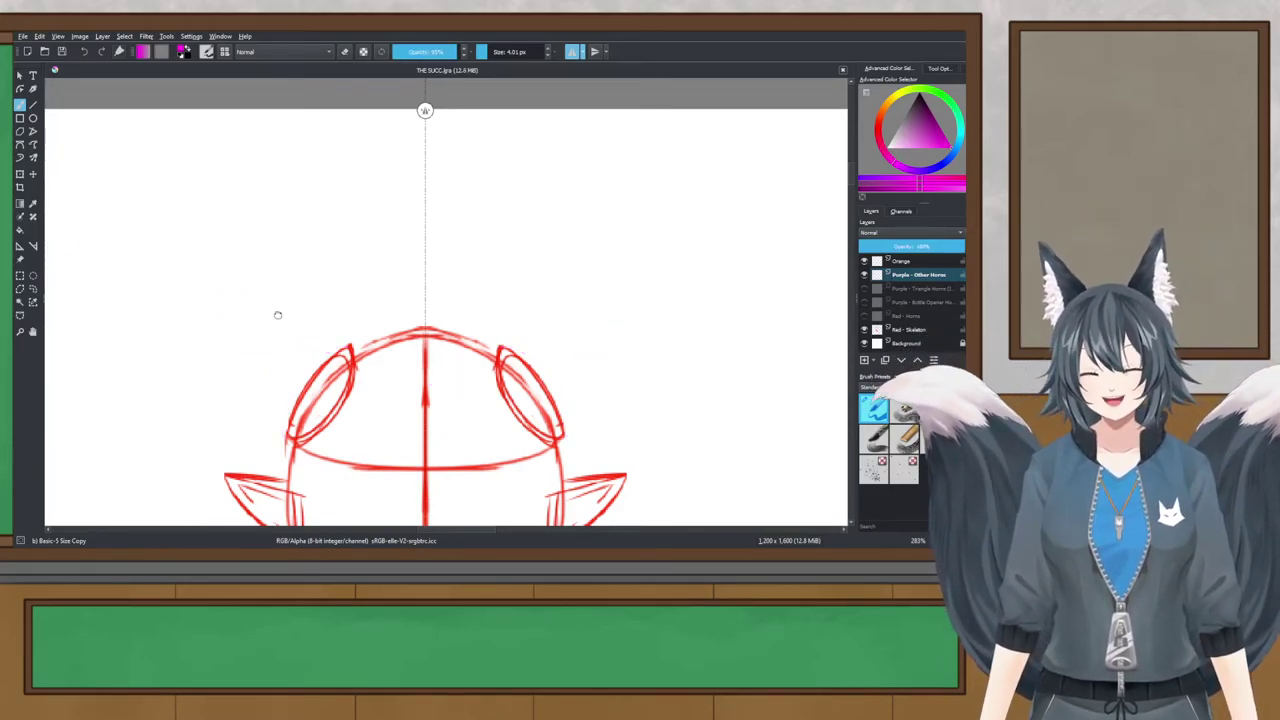
left_click_drag(278, 314, 278, 308)
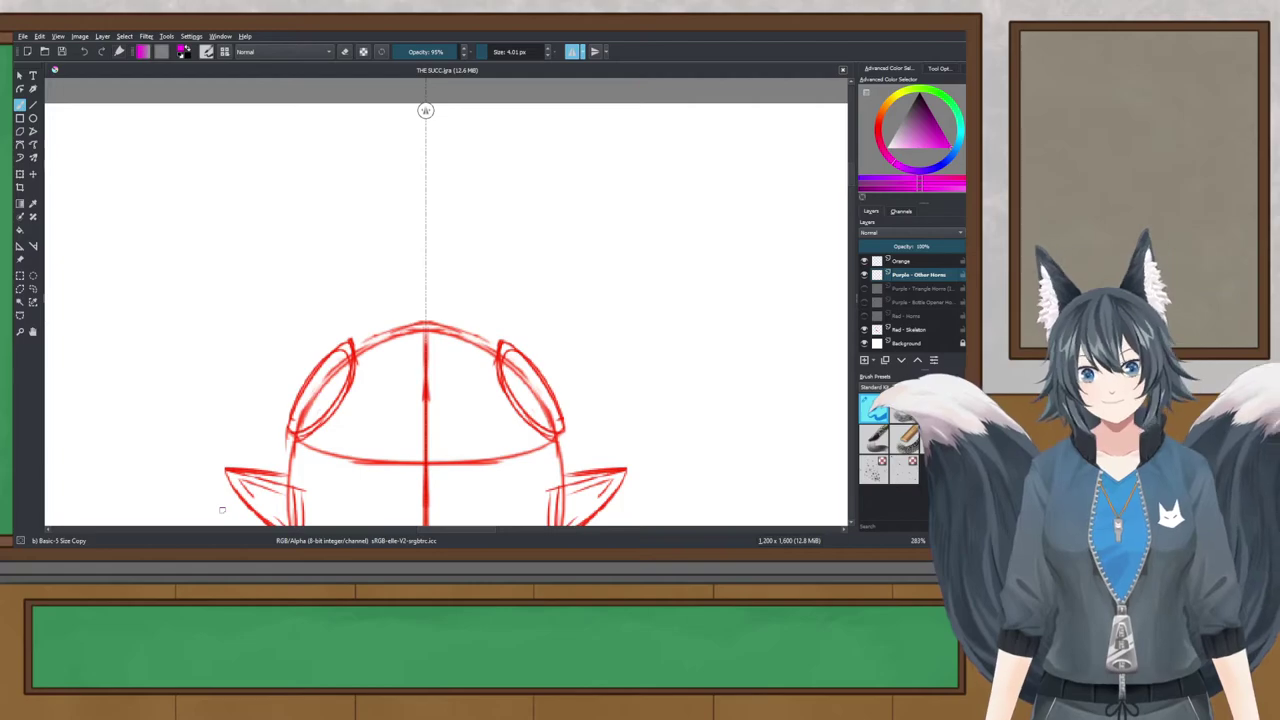
left_click(222, 510)
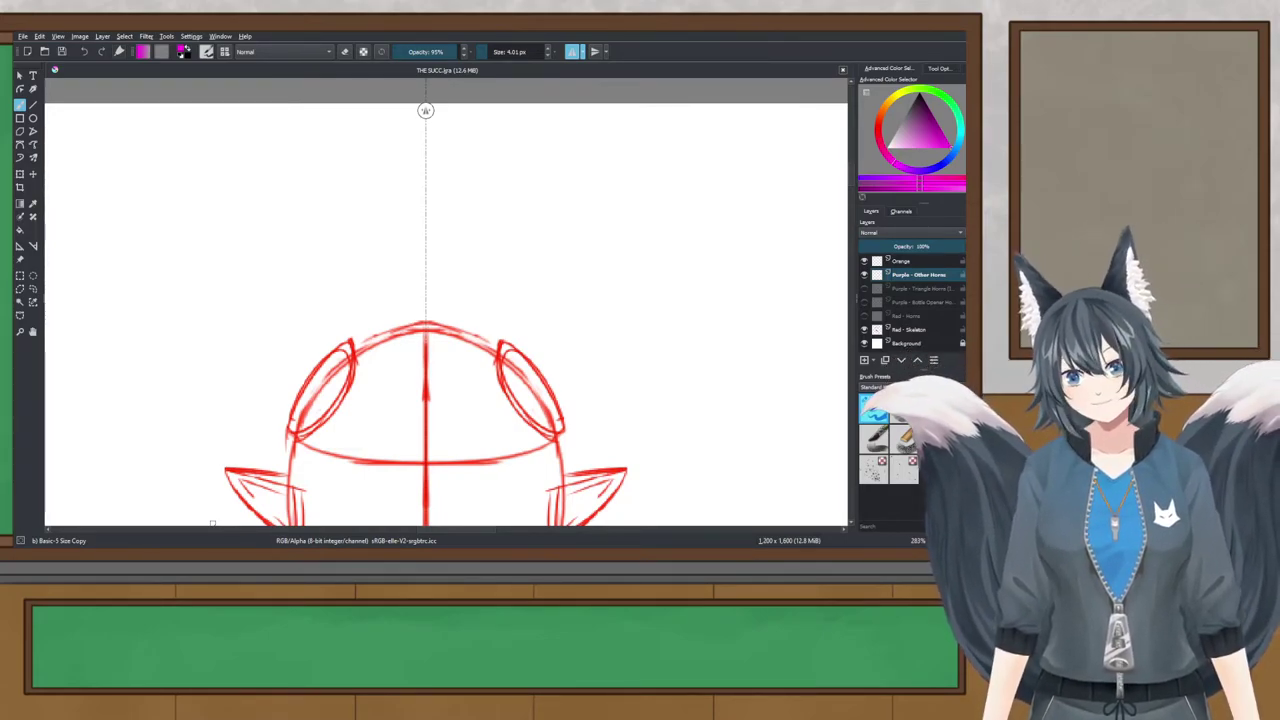
left_click(244, 520)
mouse_move(321, 398)
left_mouse_down()
mouse_move(317, 386)
mouse_move(330, 396)
left_mouse_up()
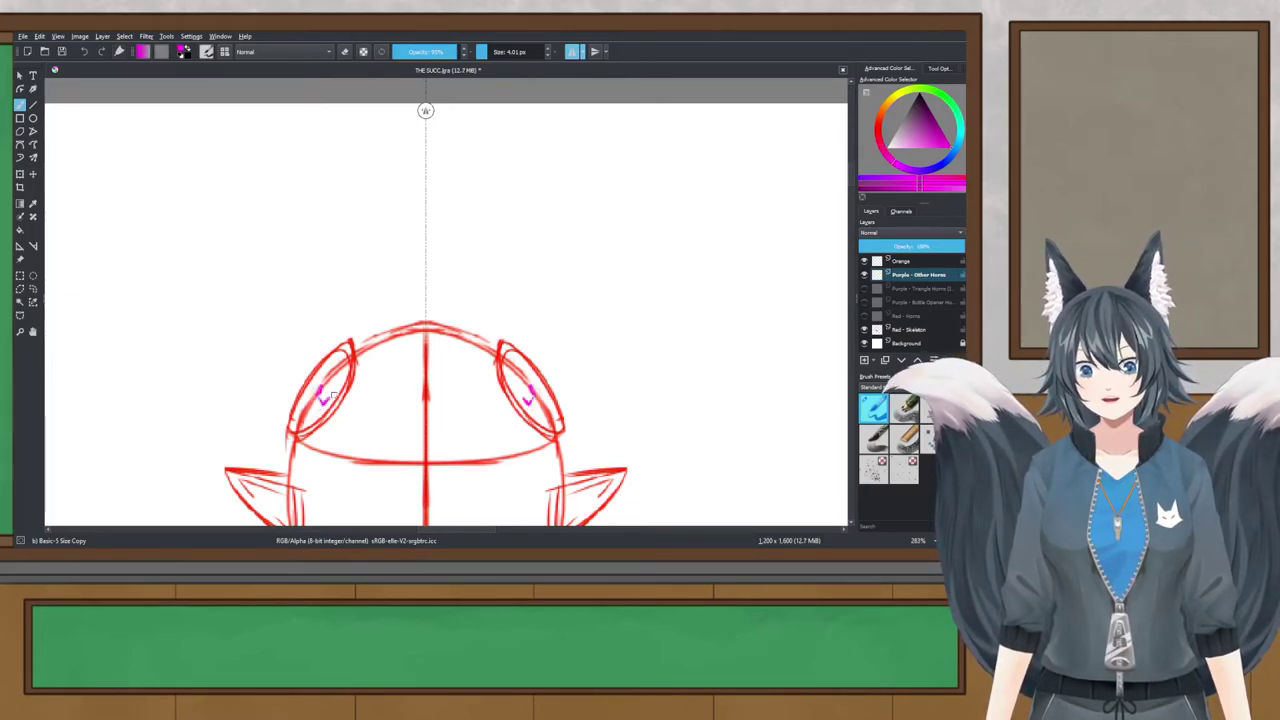
left_click_drag(319, 388, 327, 401)
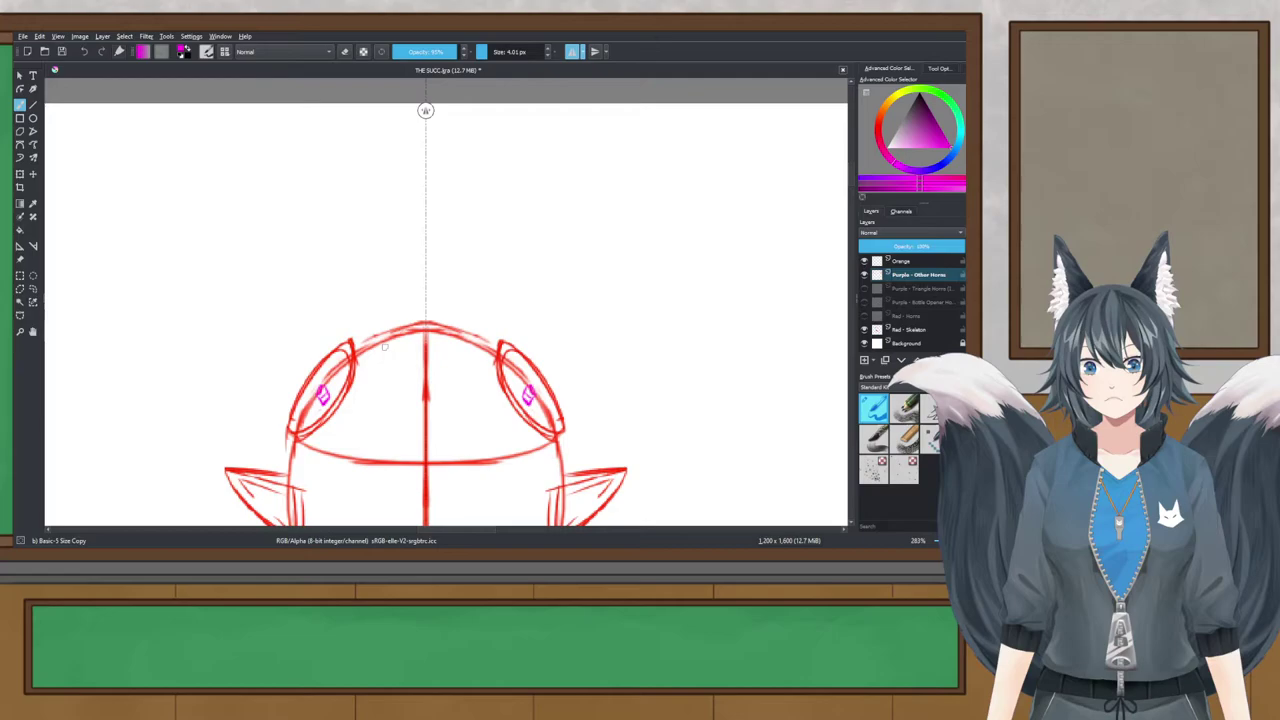
key("ctrl+z")
Step: Draw tall mirrored horns with inward-leaning pointed tips, stepped side outlines and wide rounded bases wrapping around the red ovals
mouse_move(341, 120)
left_mouse_down()
mouse_move(315, 232)
mouse_move(348, 297)
left_mouse_up()
mouse_move(341, 117)
left_mouse_down()
mouse_move(260, 252)
mouse_move(279, 294)
mouse_move(240, 386)
mouse_move(295, 430)
left_mouse_up()
mouse_move(350, 295)
left_mouse_down()
mouse_move(339, 323)
mouse_move(350, 360)
mouse_move(318, 422)
left_mouse_up()
key("ctrl+z")
key("ctrl+z")
key("ctrl+z")
mouse_move(340, 322)
left_mouse_down()
mouse_move(355, 353)
mouse_move(347, 400)
mouse_move(290, 442)
left_mouse_up()
key("ctrl+z")
left_click_drag(356, 344, 300, 440)
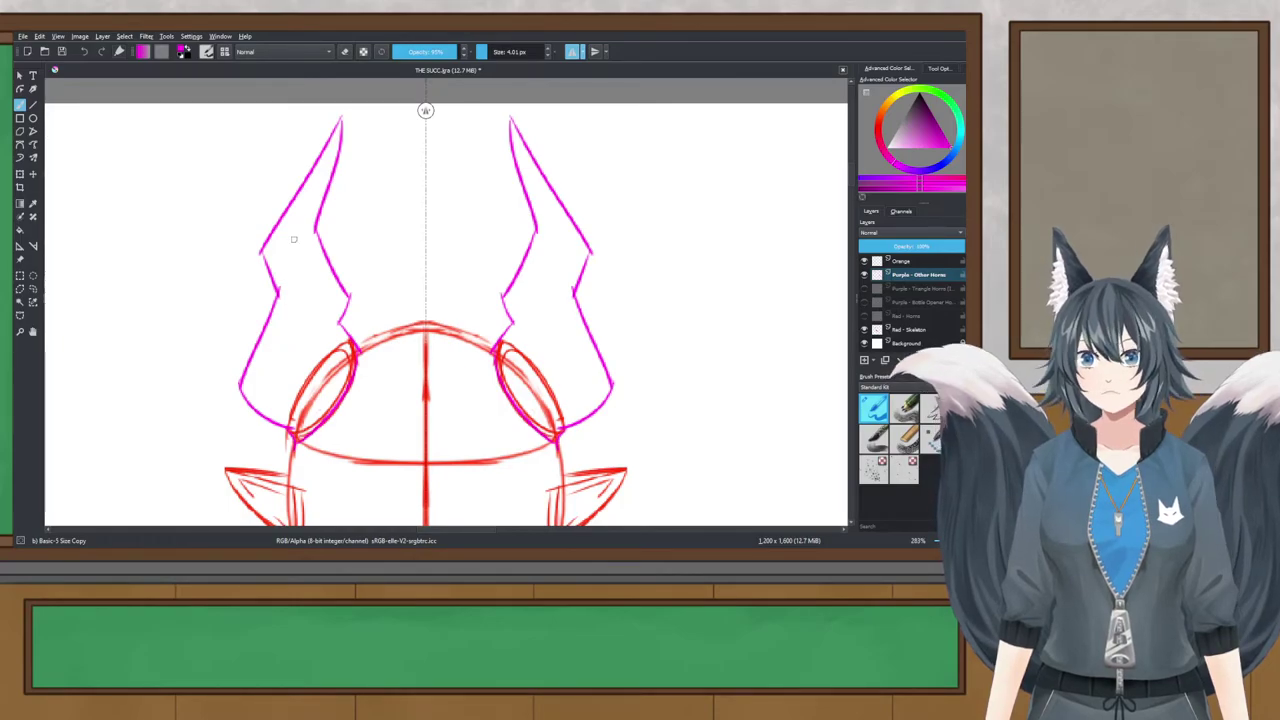
Step: Add a jagged line across each horn below the tip and another just above the base
mouse_move(262, 252)
left_mouse_down()
mouse_move(298, 255)
mouse_move(316, 232)
left_mouse_up()
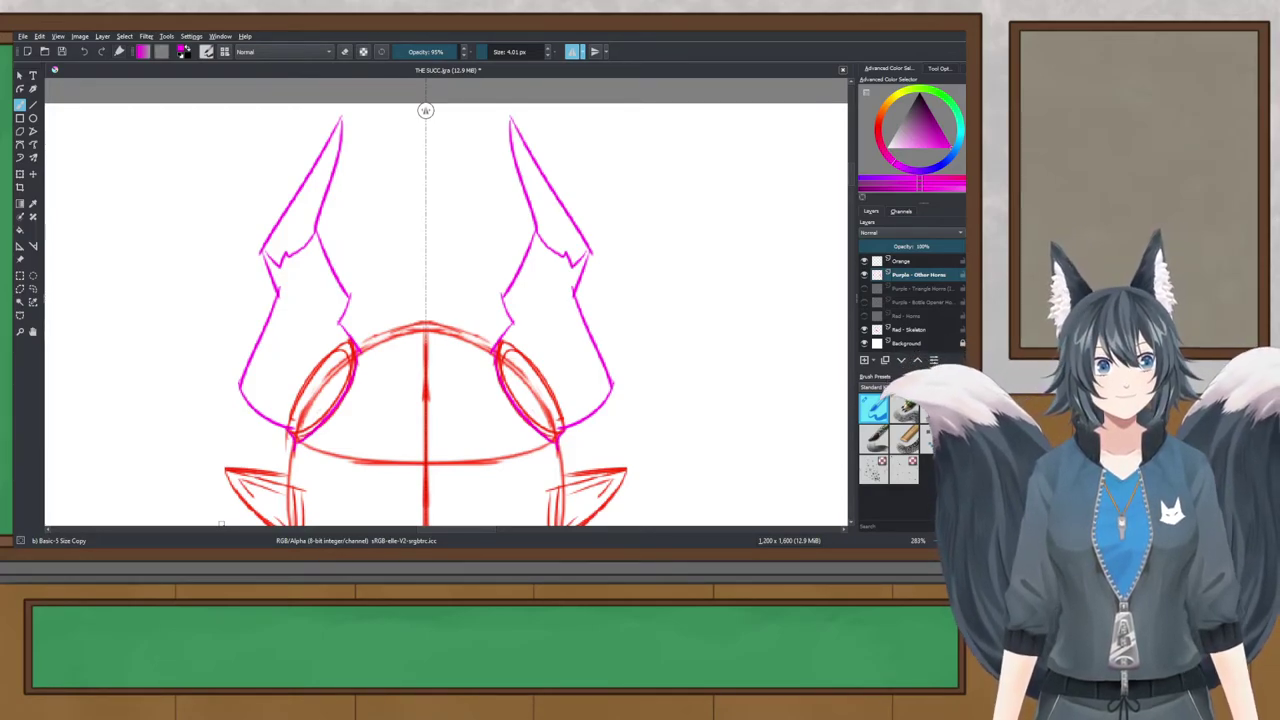
key("o")
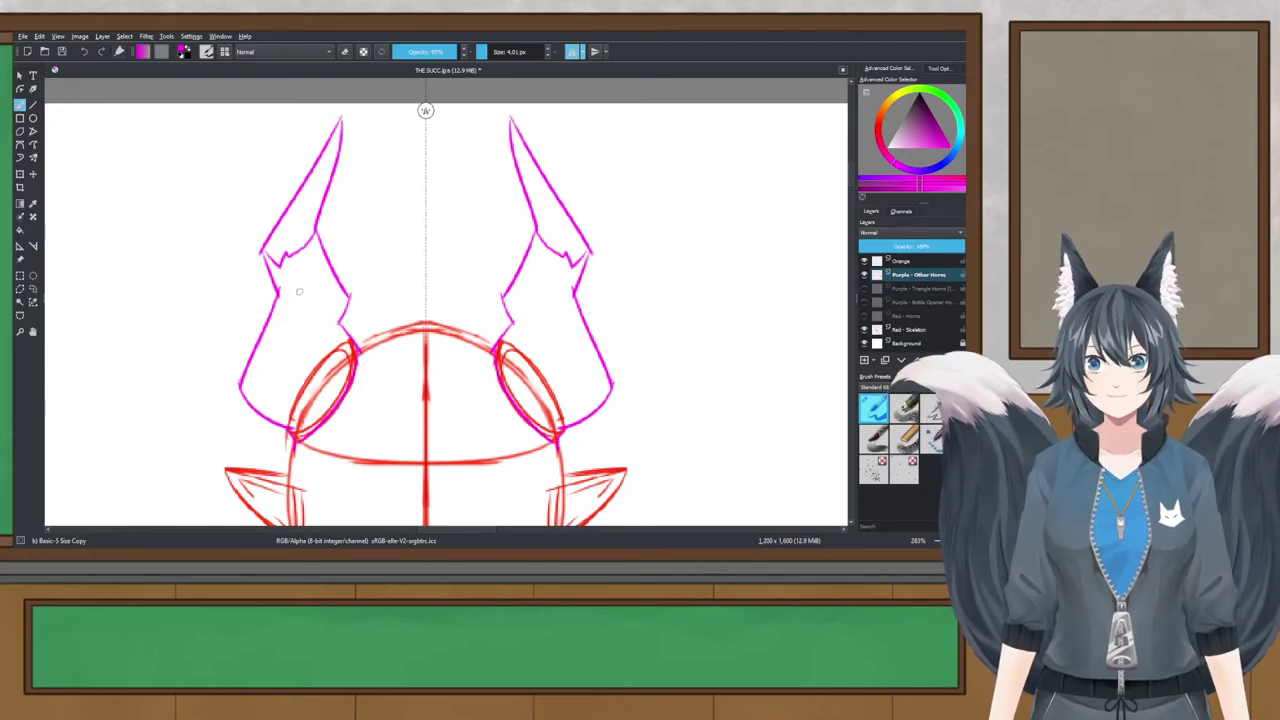
left_click_drag(242, 388, 342, 323)
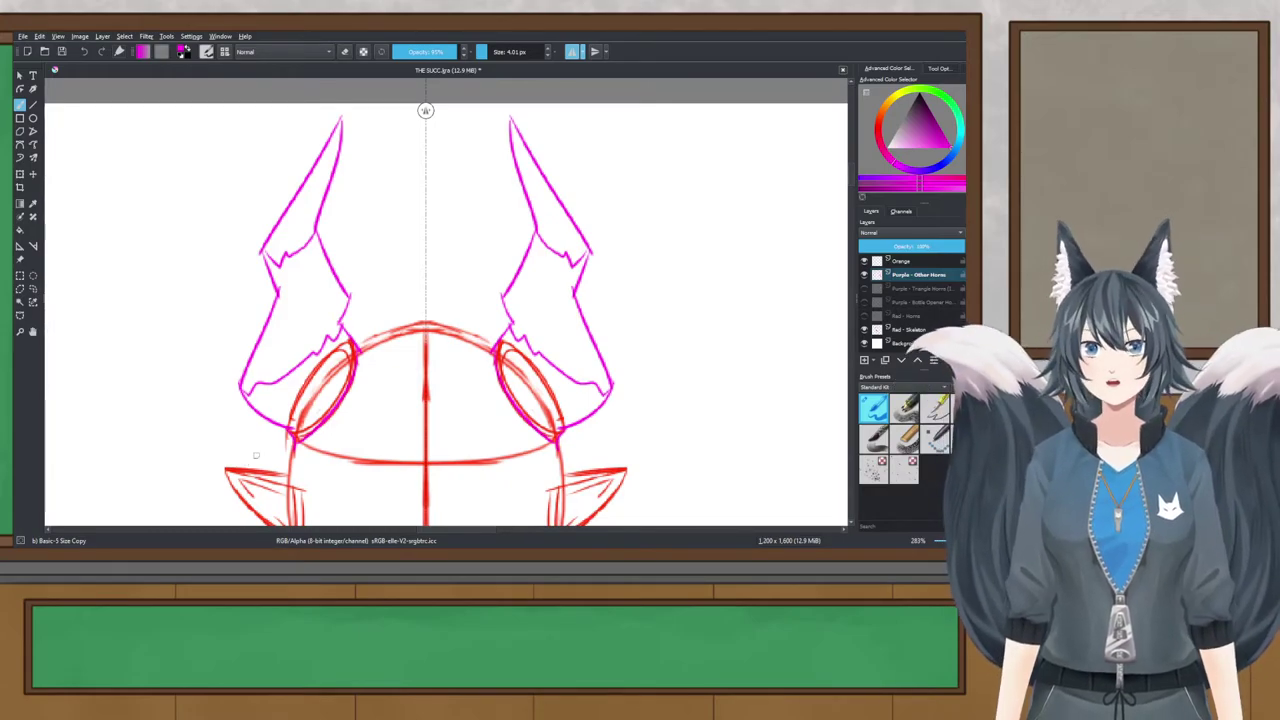
Step: Check the layered horns against the whole head and save the drawing
scroll(315, 283, "down", 3)
left_click_drag(315, 283, 315, 229)
scroll(315, 225, "up", 3)
scroll(337, 198, "up", 3)
mouse_move(336, 184)
left_mouse_down()
mouse_move(312, 250)
mouse_move(330, 268)
left_mouse_up()
key("ctrl+z")
scroll(301, 163, "down", 3)
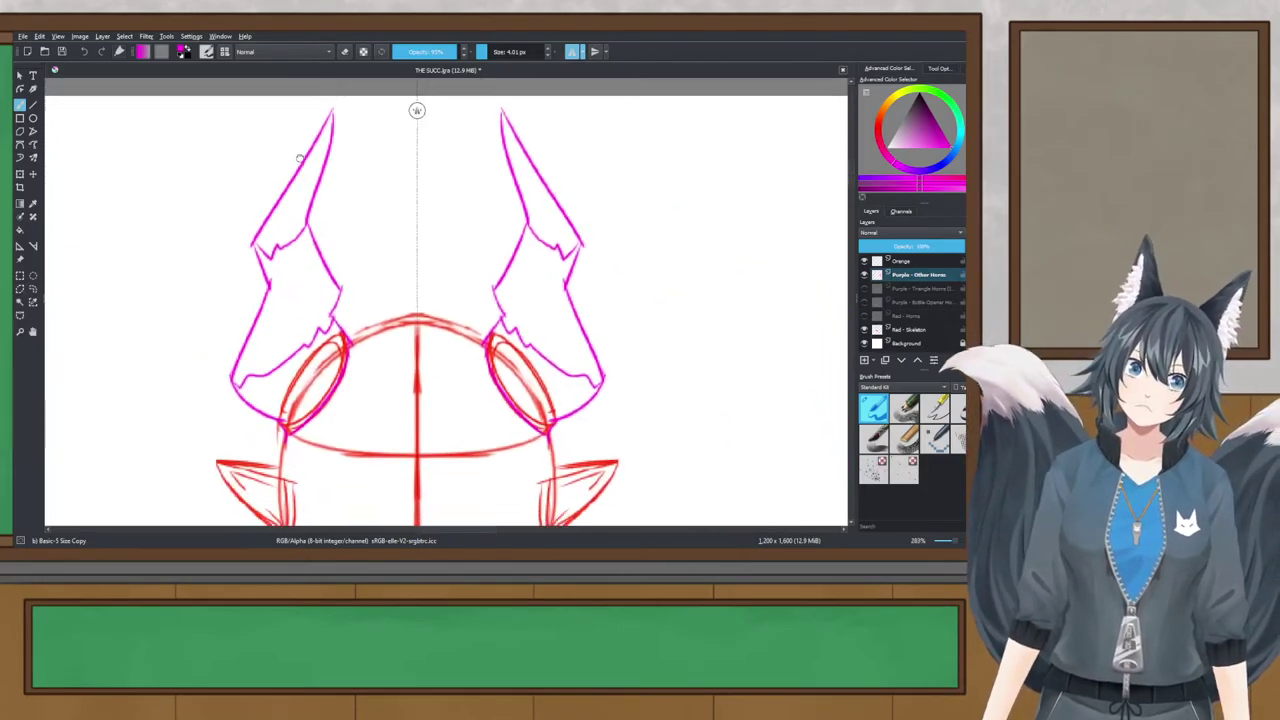
key("ctrl+s")
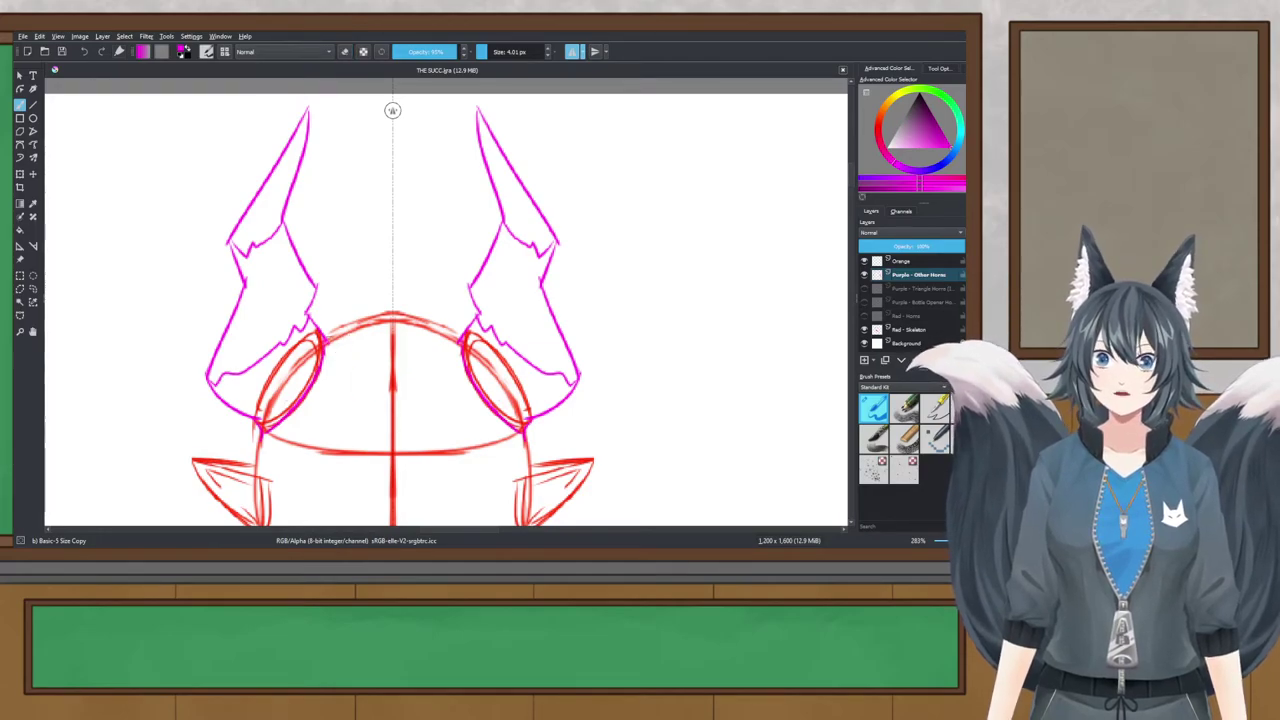
scroll(328, 326, "down", 1)
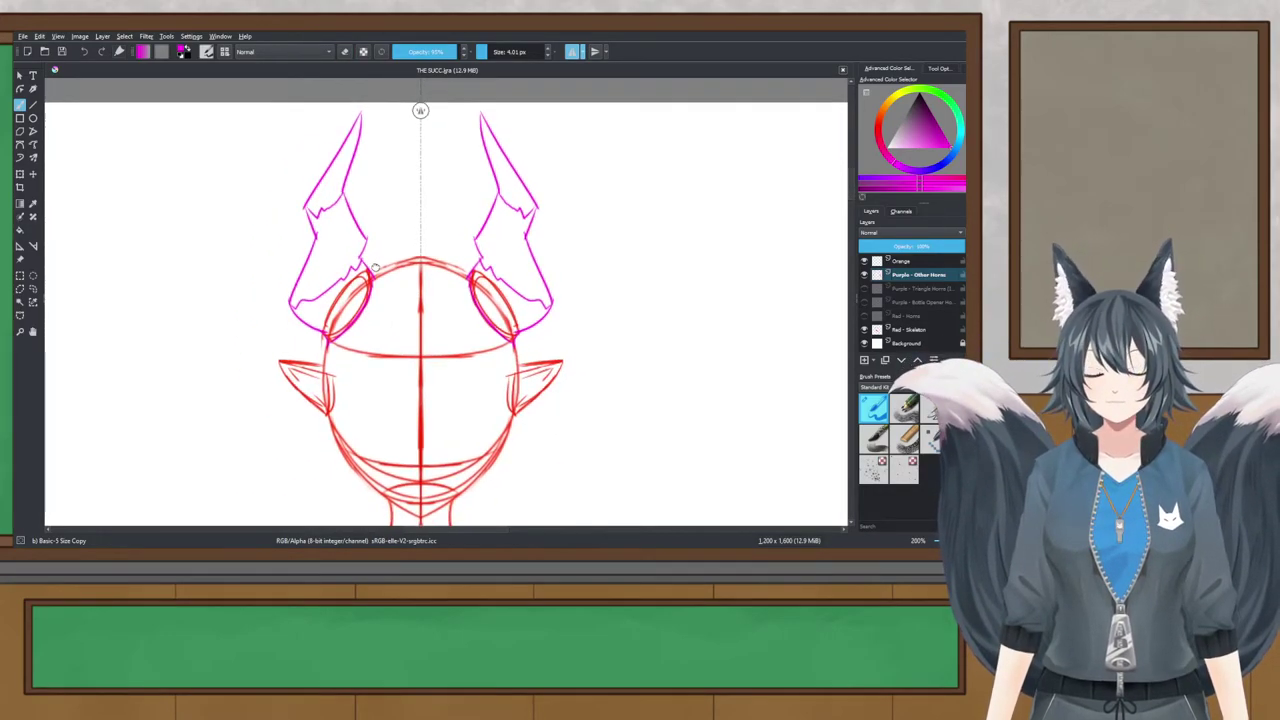
left_click(228, 546)
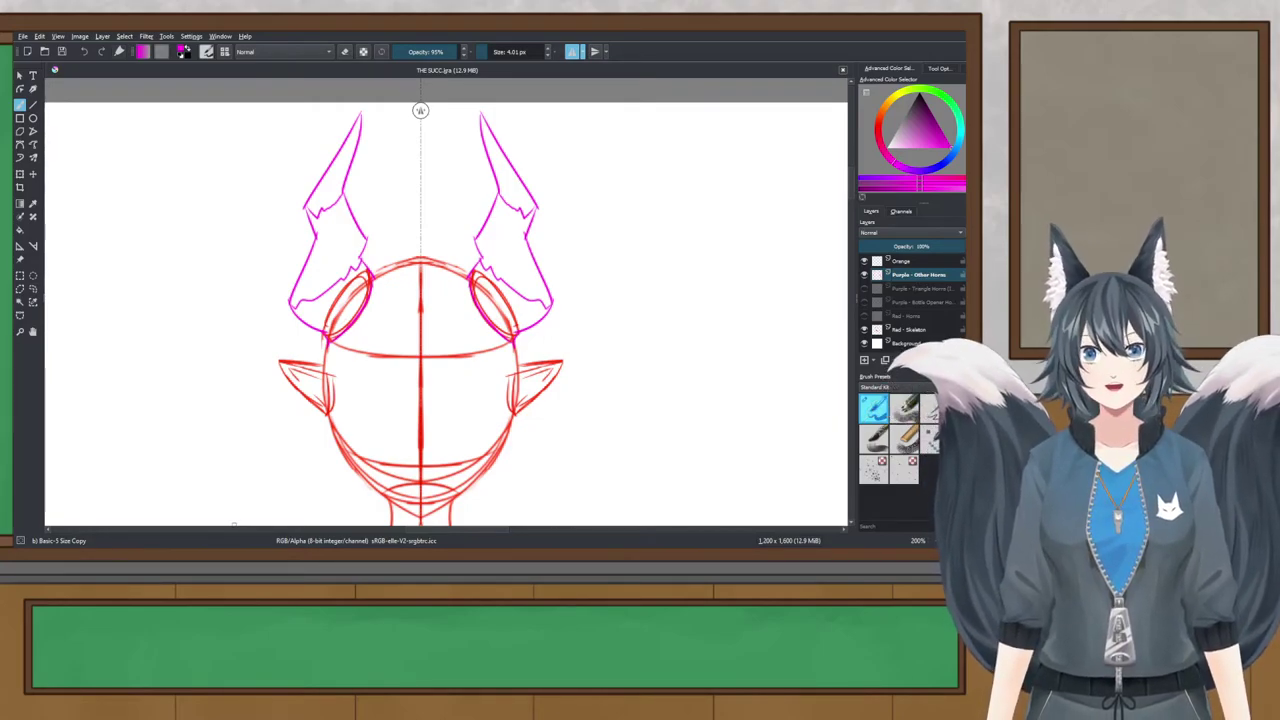
key("alt+Tab")
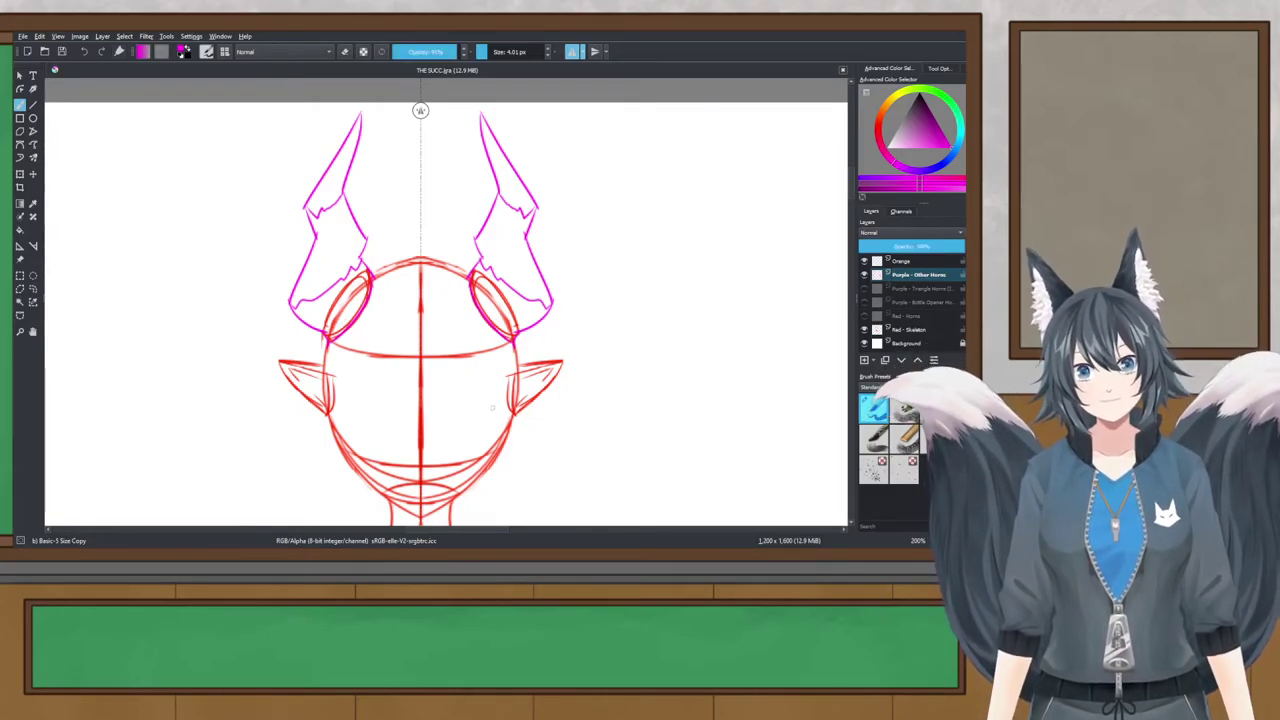
Step: Compare the new horns with the earlier horn layers by toggling their visibility, leaving only Purple - Other Horns shown
left_click(864, 274)
left_click(864, 288)
left_click(864, 288)
left_click(864, 301)
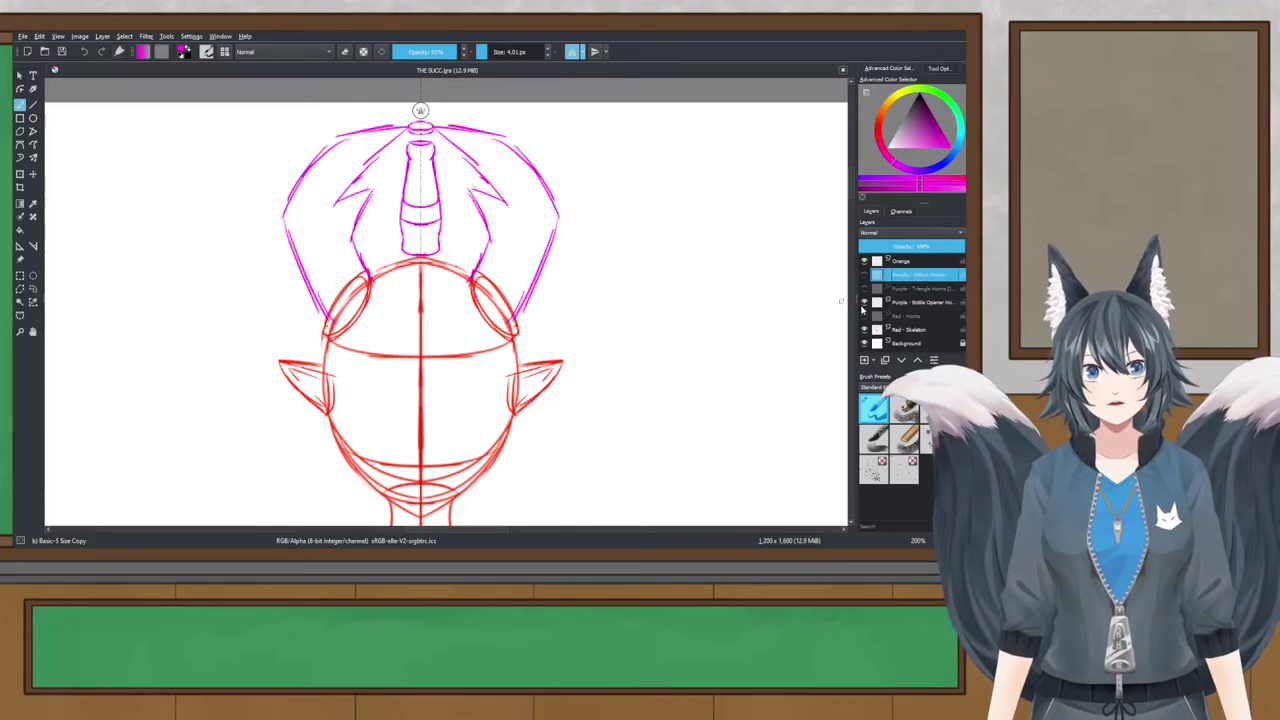
left_click(864, 301)
left_click(864, 275)
left_click(862, 317)
left_click(862, 317)
left_click(862, 317)
left_click(862, 317)
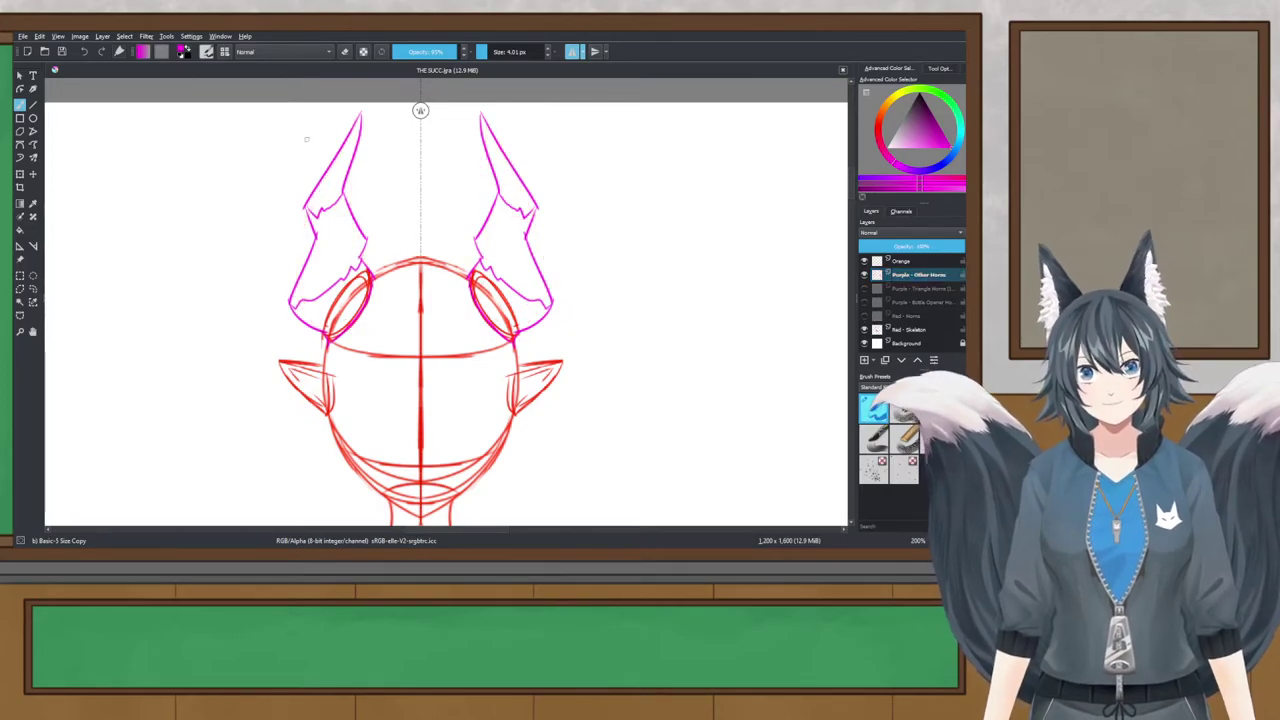
Step: Try a straight upright spike on the inner edge of each horn's middle section and check it against the head
scroll(316, 132, "up", 1)
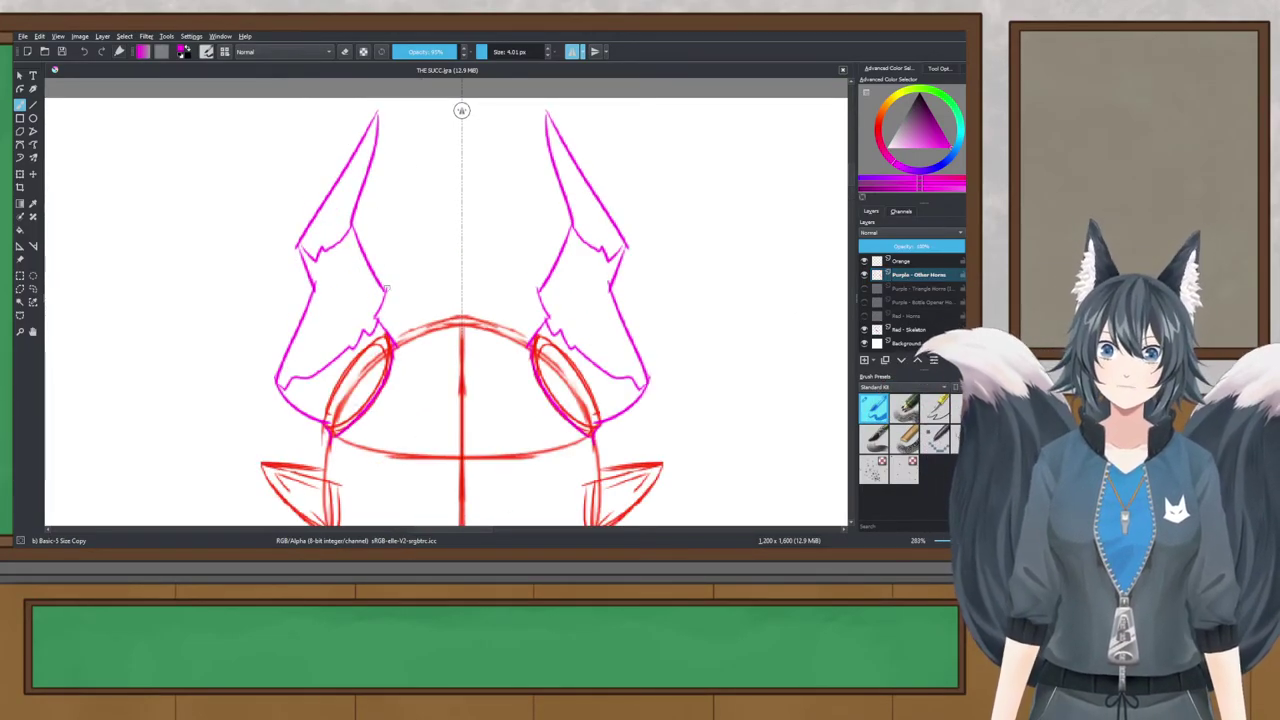
mouse_move(365, 251)
left_mouse_down()
mouse_move(393, 216)
mouse_move(380, 293)
left_mouse_up()
key("ctrl+z")
scroll(429, 284, "down", 3)
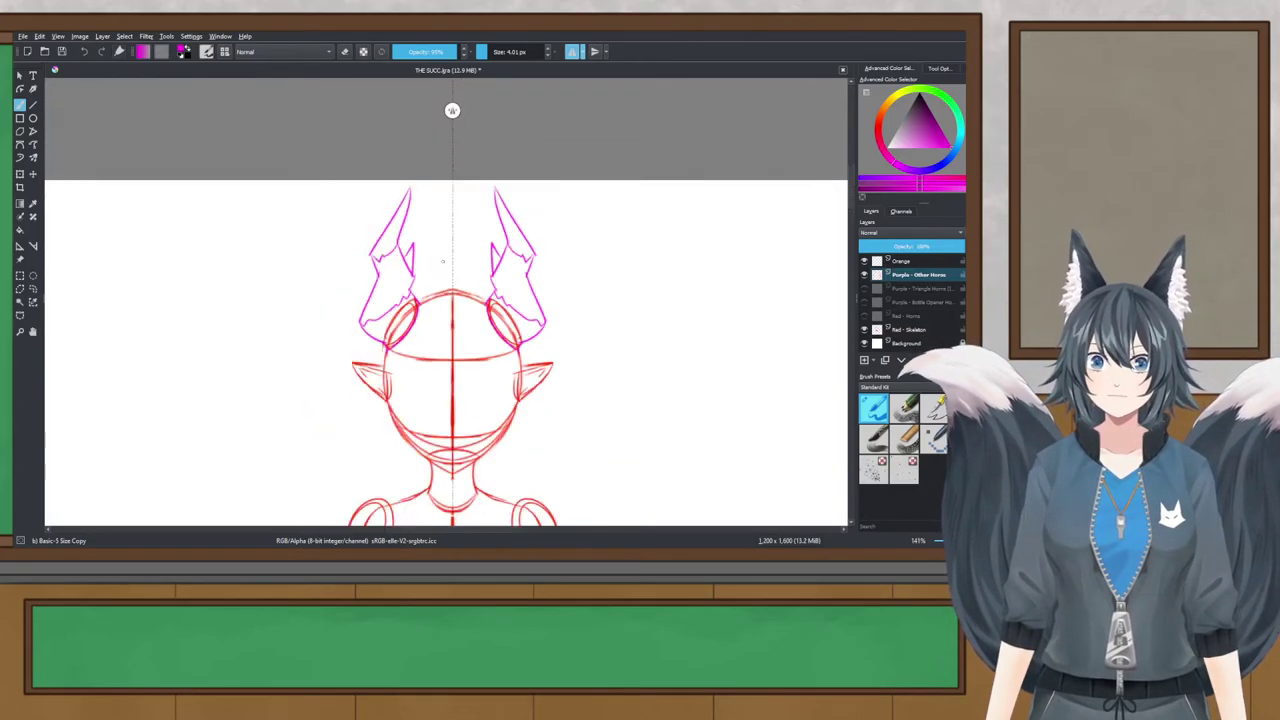
scroll(420, 210, "up", 3)
scroll(419, 205, "up", 2)
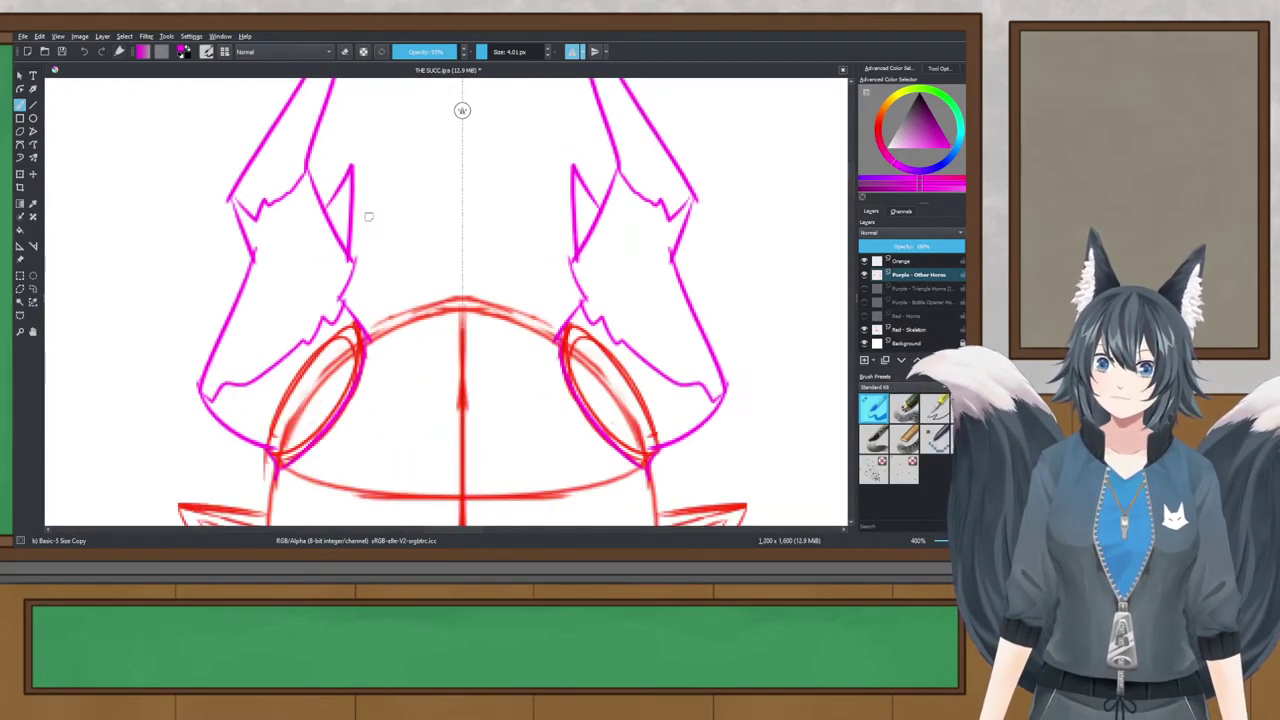
Step: Try reshaping the inner spikes and undo all of their strokes
left_click_drag(352, 272, 370, 228)
key("ctrl+z")
mouse_move(350, 278)
left_mouse_down()
mouse_move(408, 205)
mouse_move(349, 242)
mouse_move(336, 261)
mouse_move(374, 220)
mouse_move(350, 274)
left_mouse_up()
key("ctrl+z")
key("ctrl+z")
key("ctrl+z")
key("ctrl+z")
key("ctrl+s")
key("ctrl+z")
Step: Add a curved pointed spike to each horn's inner edge, erase the overlapping outline beneath it, and save the drawing
mouse_move(368, 197)
left_mouse_down()
mouse_move(335, 258)
mouse_move(351, 258)
left_mouse_up()
key("e")
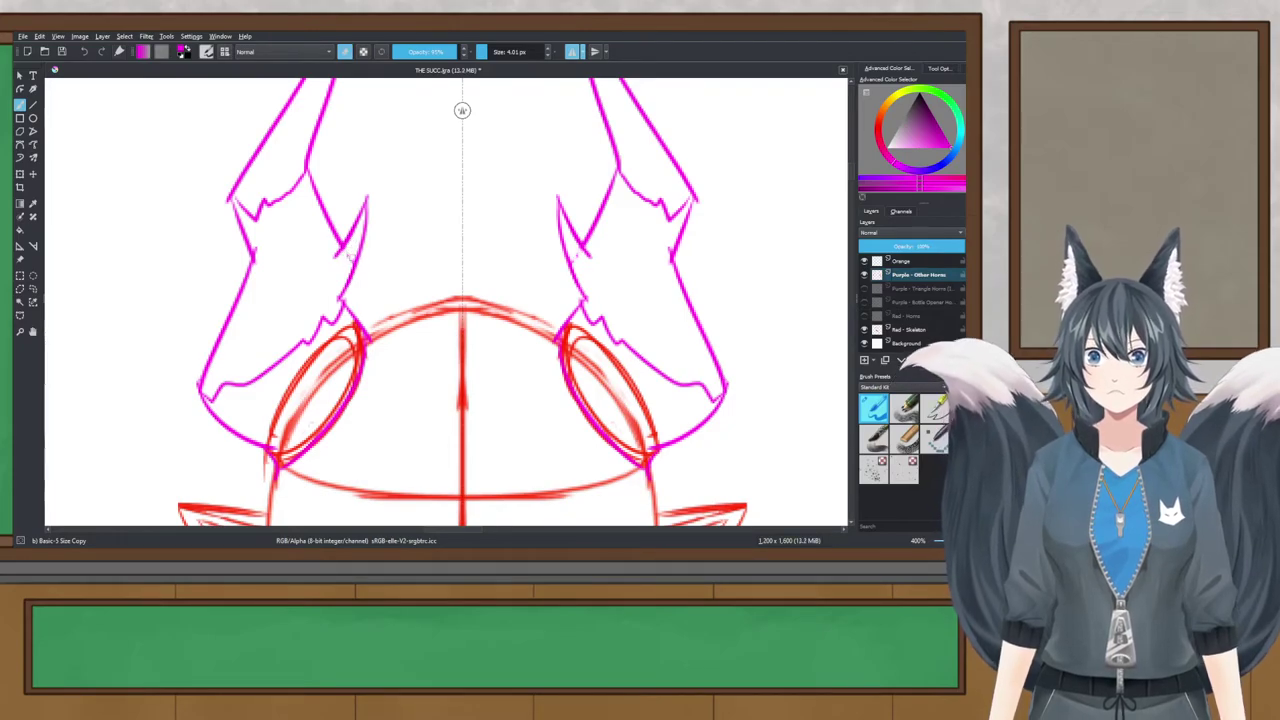
key("e")
scroll(360, 243, "down", 2)
key("ctrl+s")
scroll(412, 203, "down", 2)
scroll(412, 203, "up", 2)
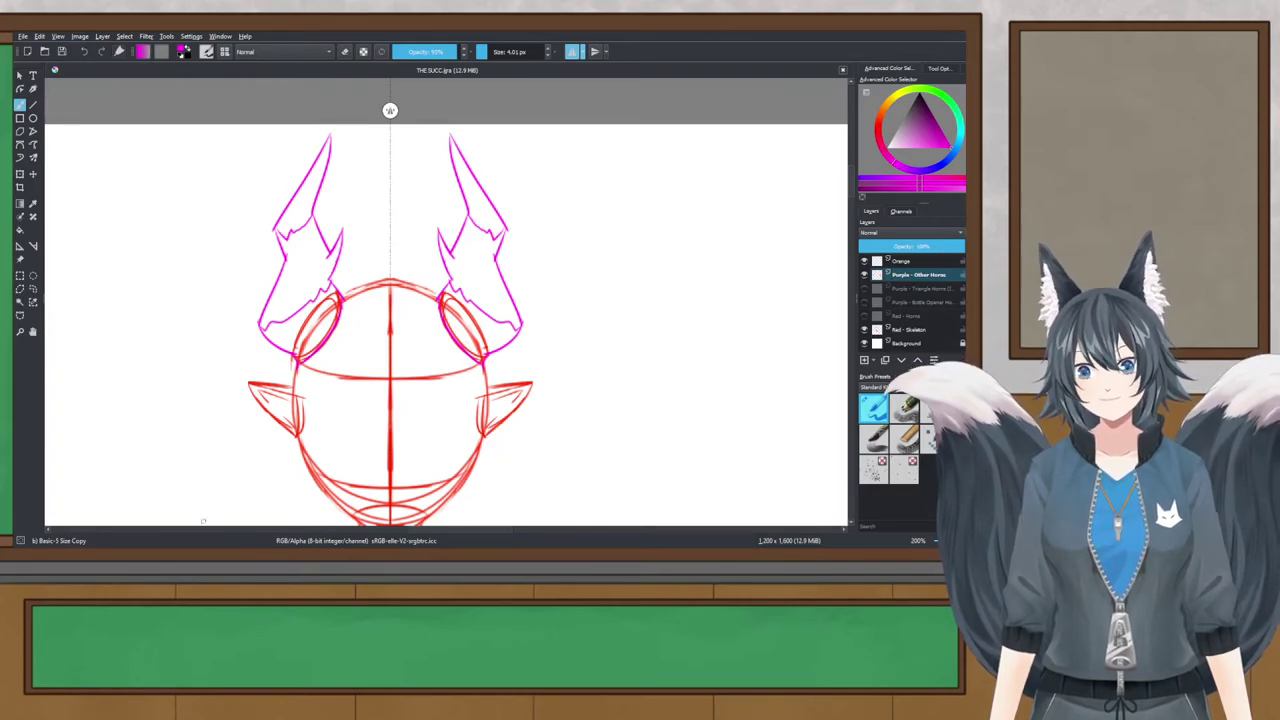
key("alt+Tab")
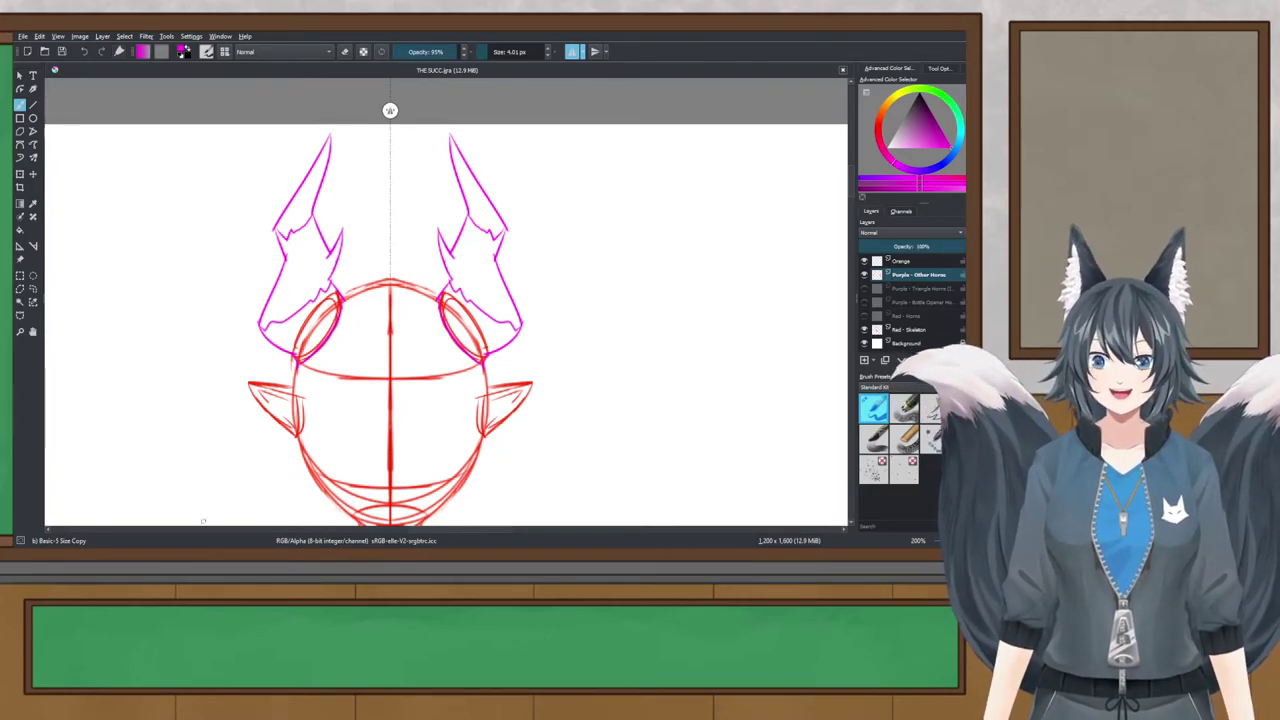
left_click(217, 536)
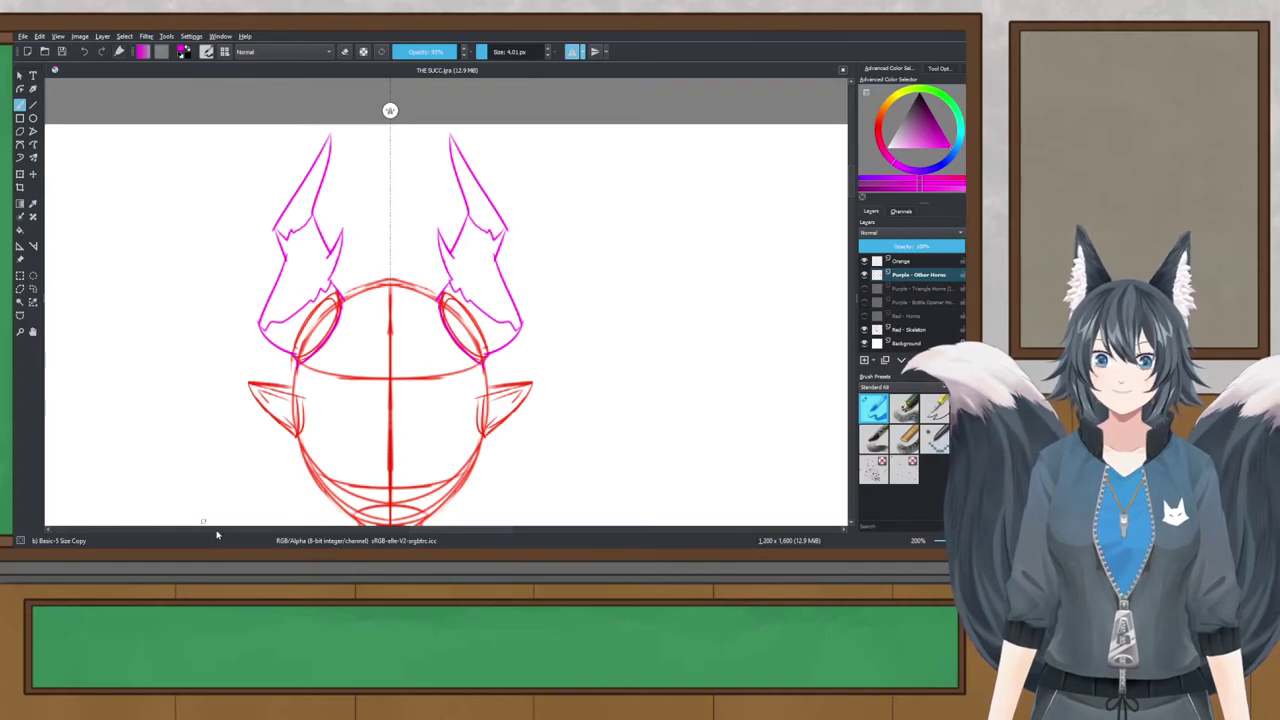
key("alt+Tab")
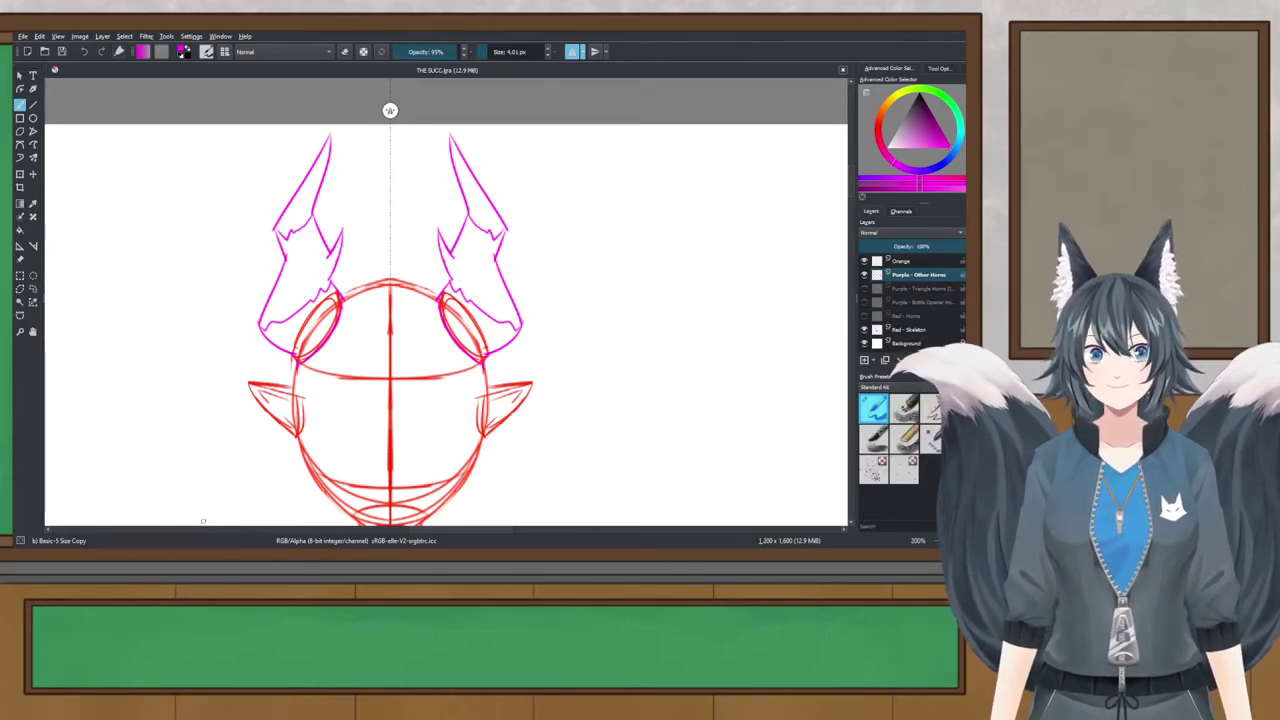
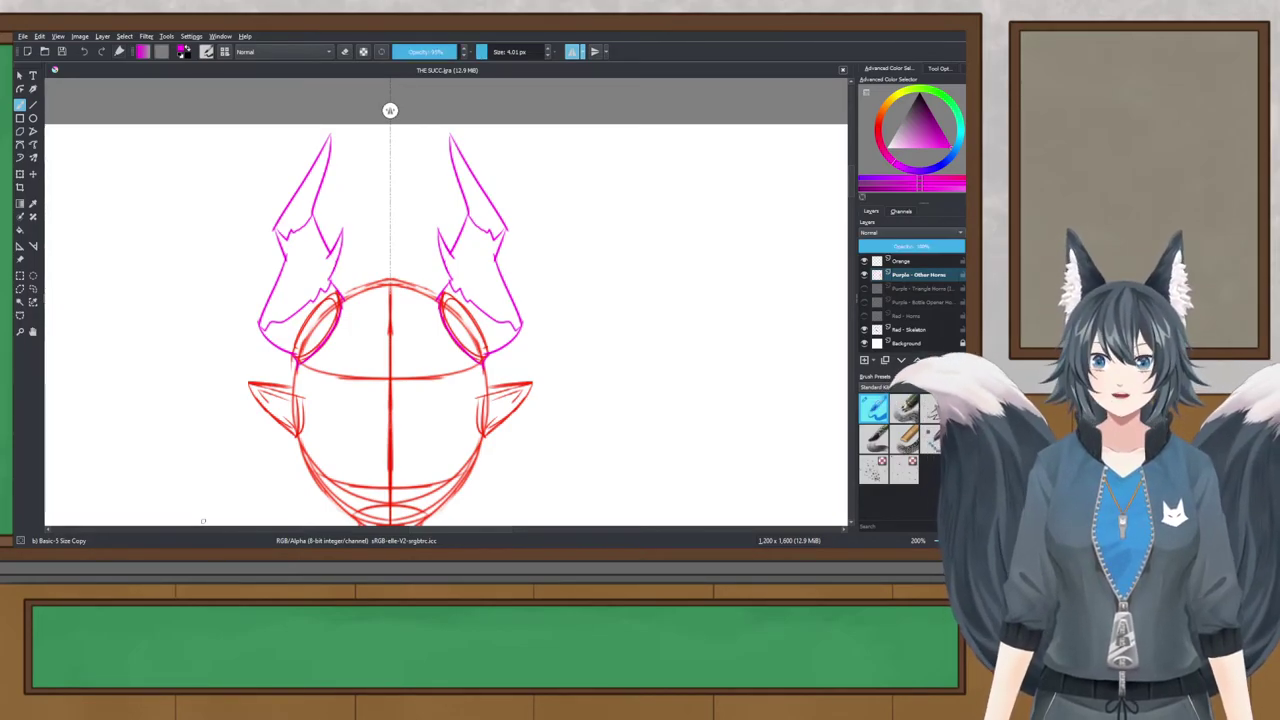
Step: Undo the latest edits to the curved spikes on the horns' inner edges
scroll(348, 261, "up", 3)
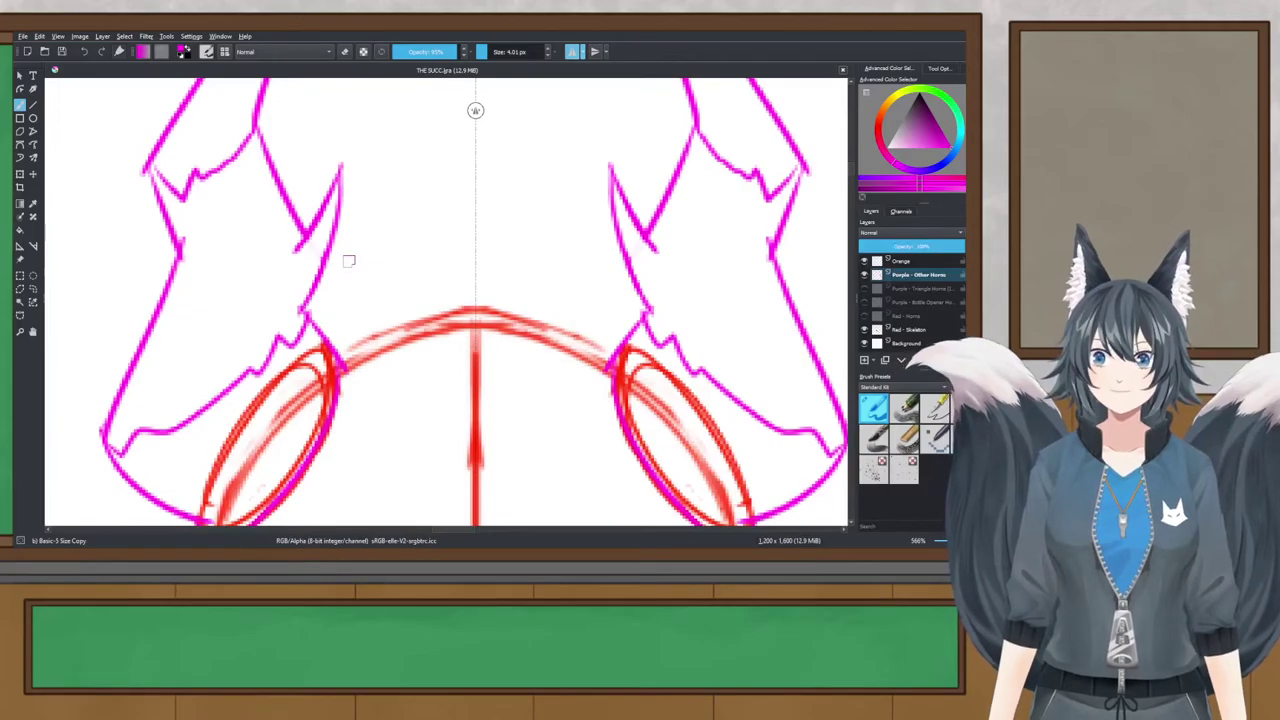
key("ctrl+z")
key("ctrl+z")
key("ctrl+z")
key("ctrl+z")
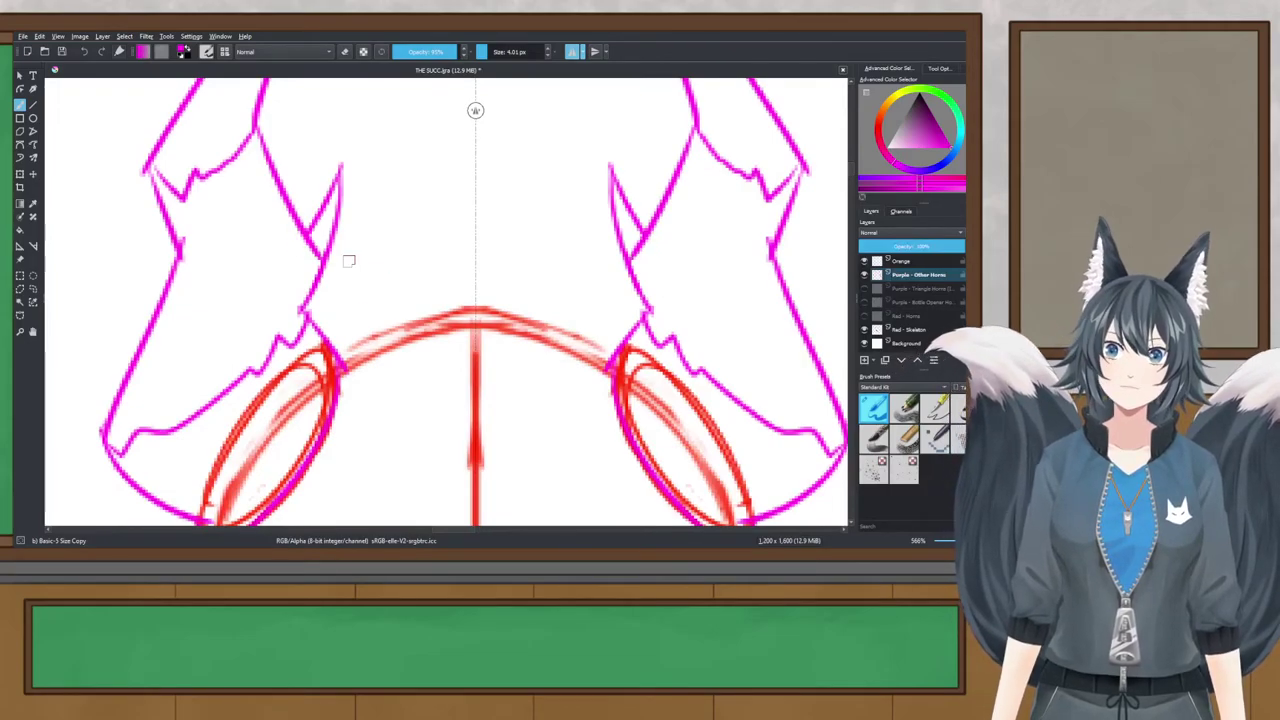
Step: Try a shorter curved spike on each horn's inner edge, undo its strokes, and save the drawing
left_click_drag(316, 240, 335, 208)
left_click_drag(335, 208, 308, 297)
key("ctrl+z")
left_click_drag(336, 206, 304, 312)
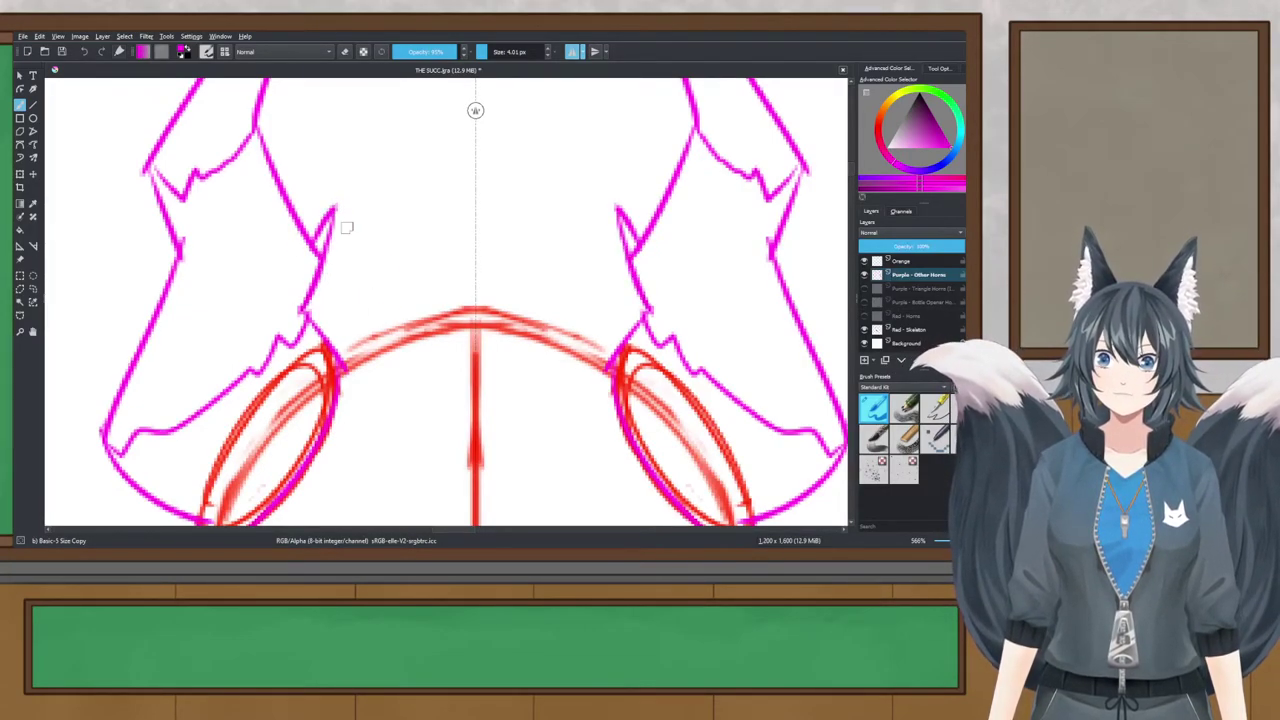
scroll(349, 226, "down", 3)
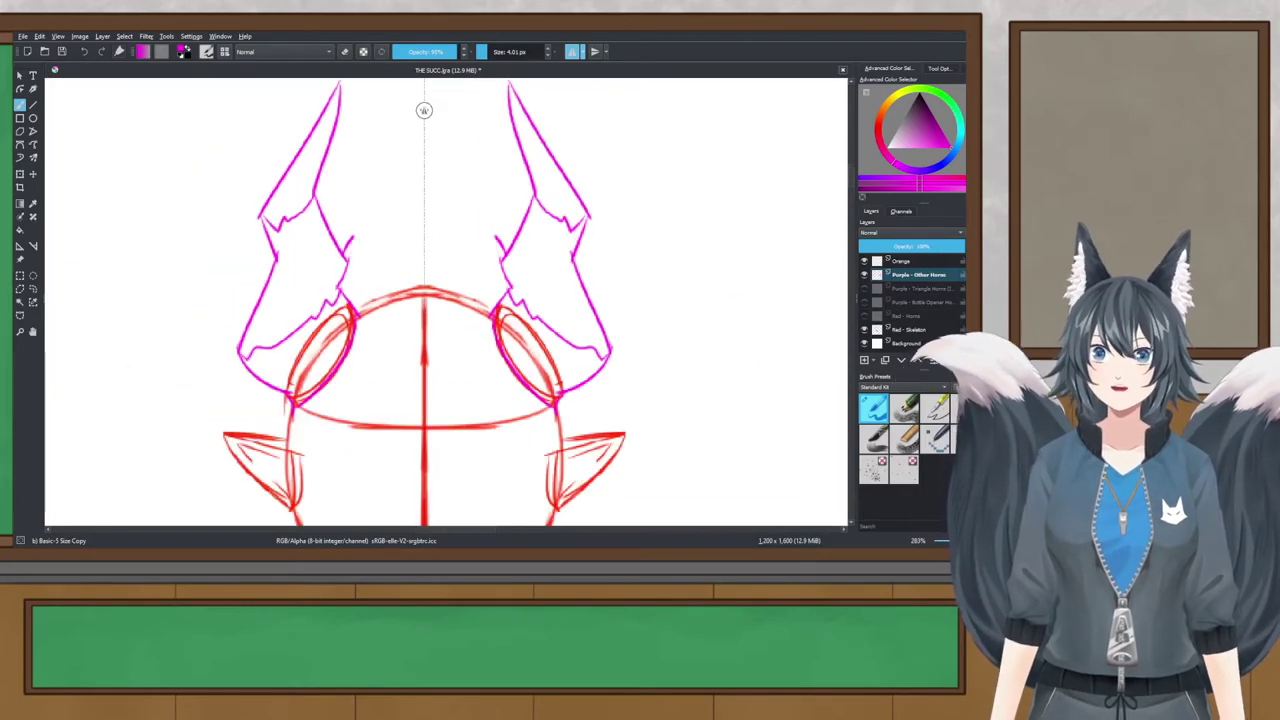
key("ctrl+z")
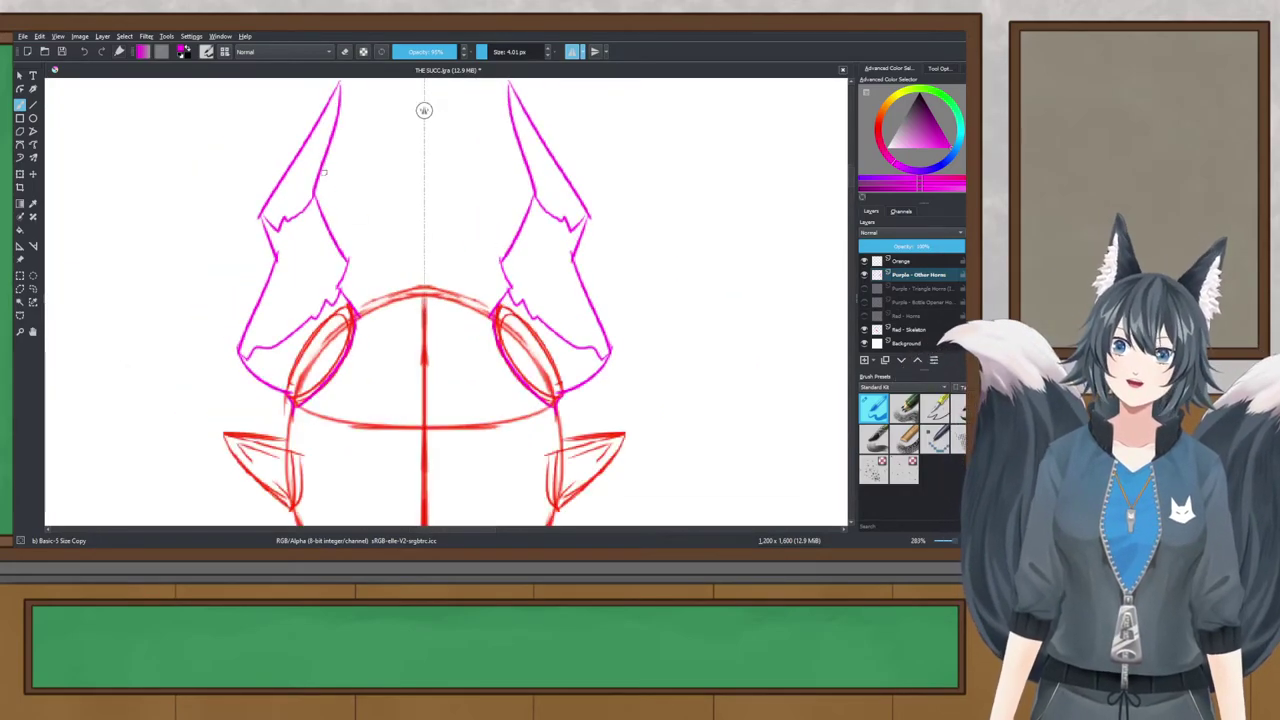
scroll(328, 230, "up", 2)
key("ctrl+s")
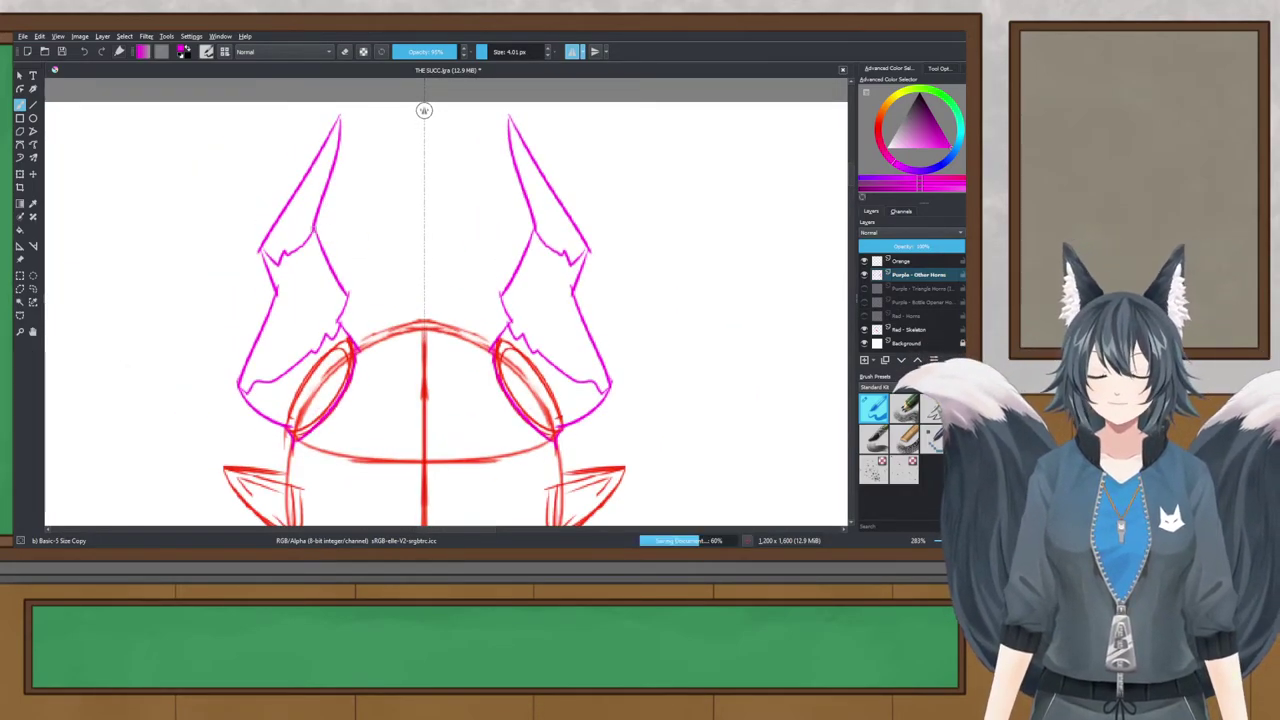
Step: Try an outward-flaring spike at the lower outer corner of each horn's tip section and undo it
mouse_move(268, 230)
left_mouse_down()
mouse_move(230, 288)
mouse_move(272, 262)
left_mouse_up()
scroll(348, 224, "down", 2)
left_click_drag(348, 224, 359, 155)
scroll(359, 155, "up", 1)
scroll(359, 154, "up", 1)
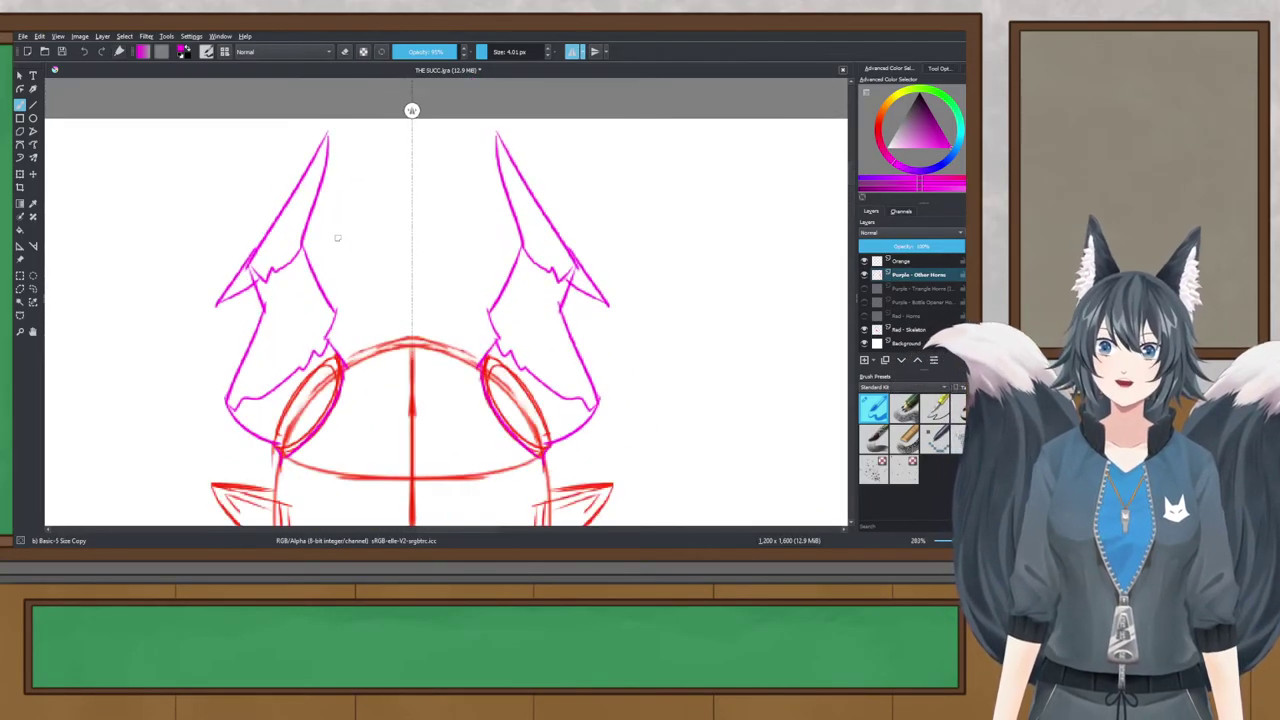
key("ctrl+z")
Step: Try curved upward spikes on the outer edge of each horn's base, undo them, and save the drawing
left_click_drag(220, 345, 233, 381)
key("ctrl+z")
left_click_drag(217, 343, 236, 415)
key("ctrl+z")
left_click_drag(218, 335, 241, 419)
key("ctrl+z")
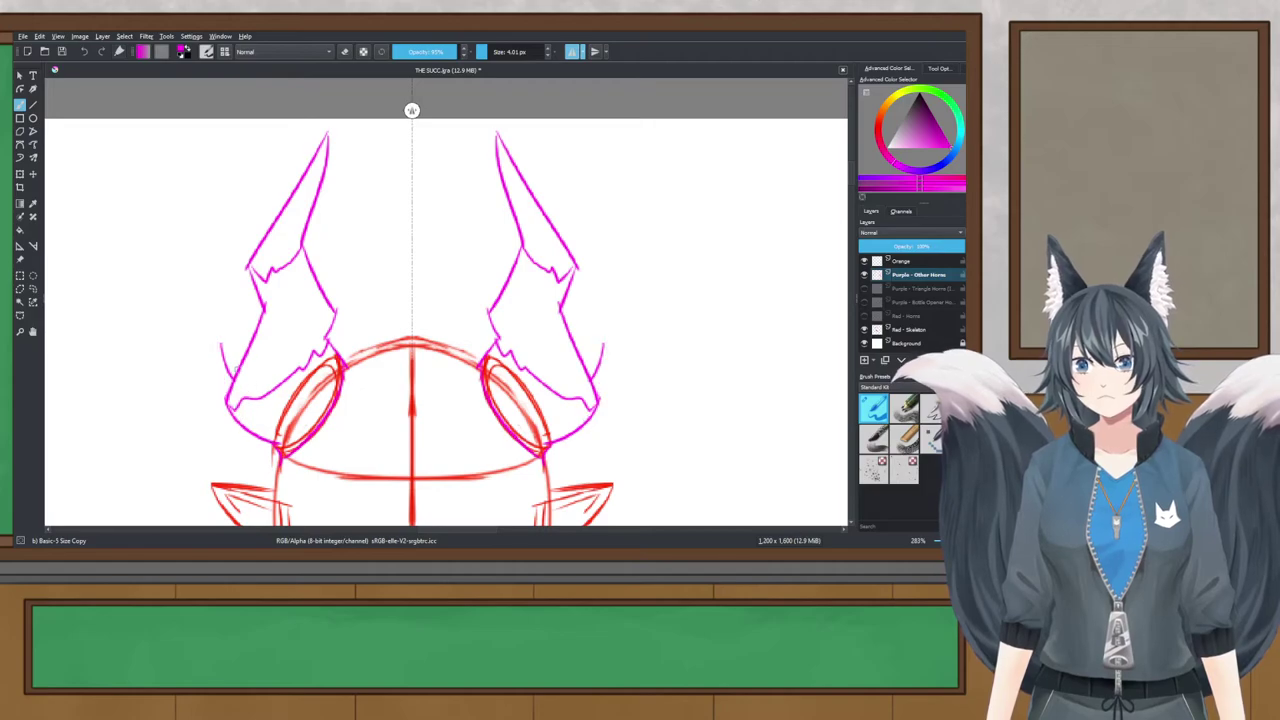
left_click_drag(219, 343, 240, 418)
scroll(418, 182, "down", 1)
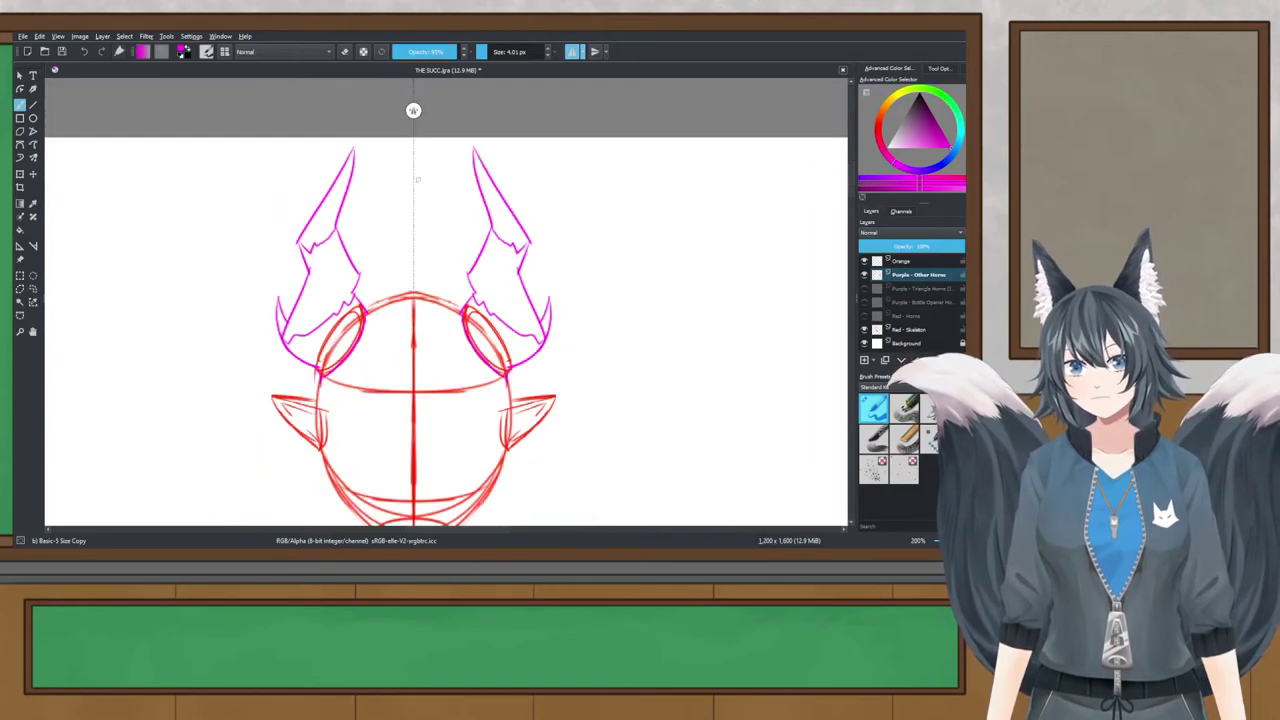
left_click_drag(437, 231, 443, 150)
scroll(456, 199, "up", 2)
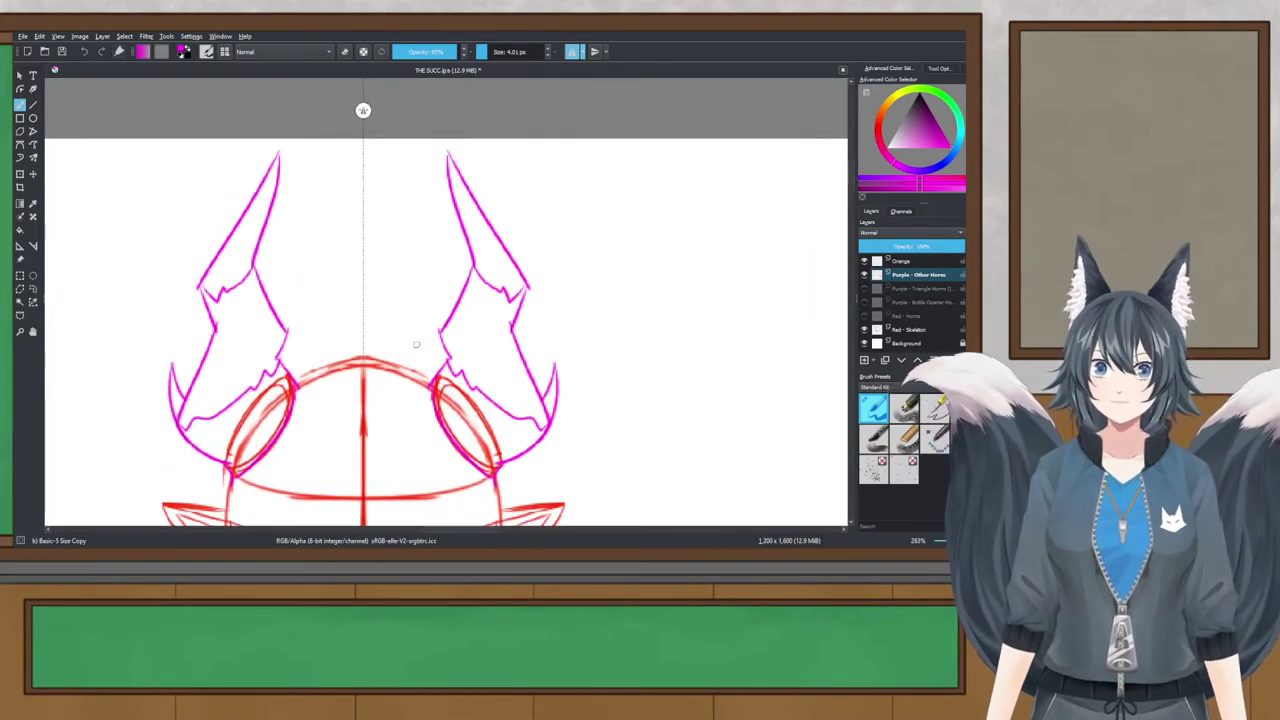
key("ctrl+z")
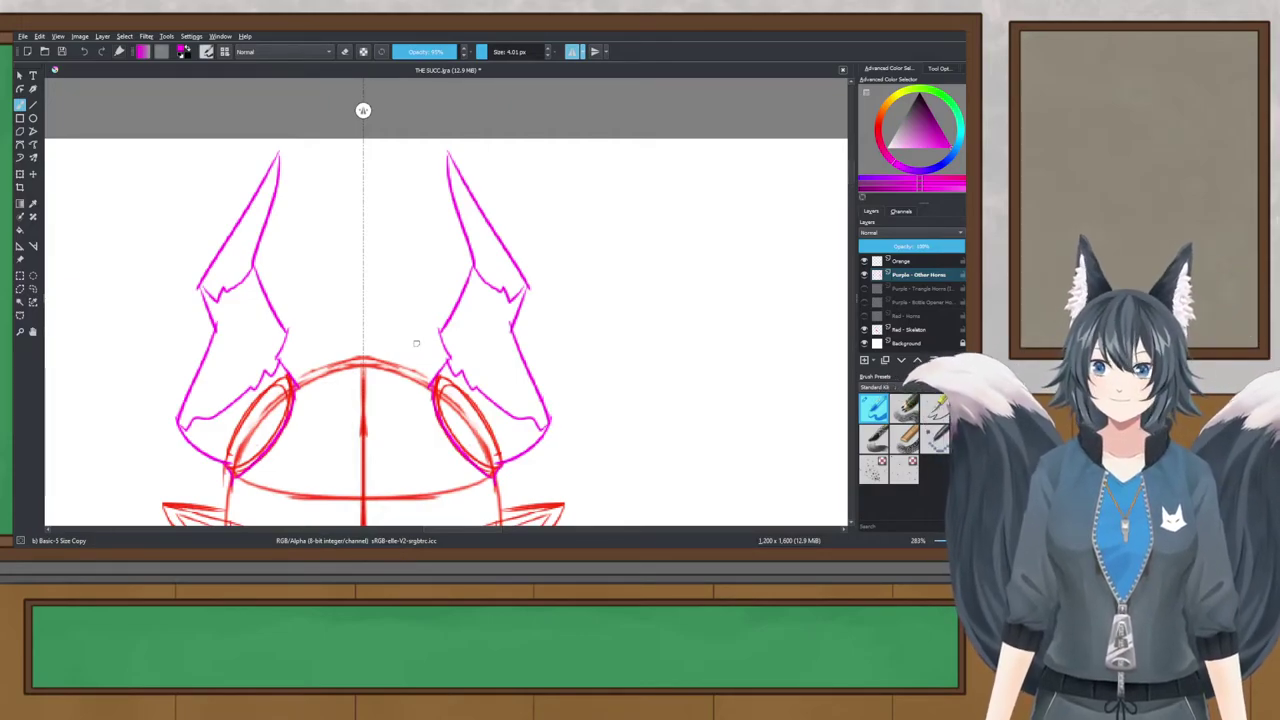
key("ctrl+s")
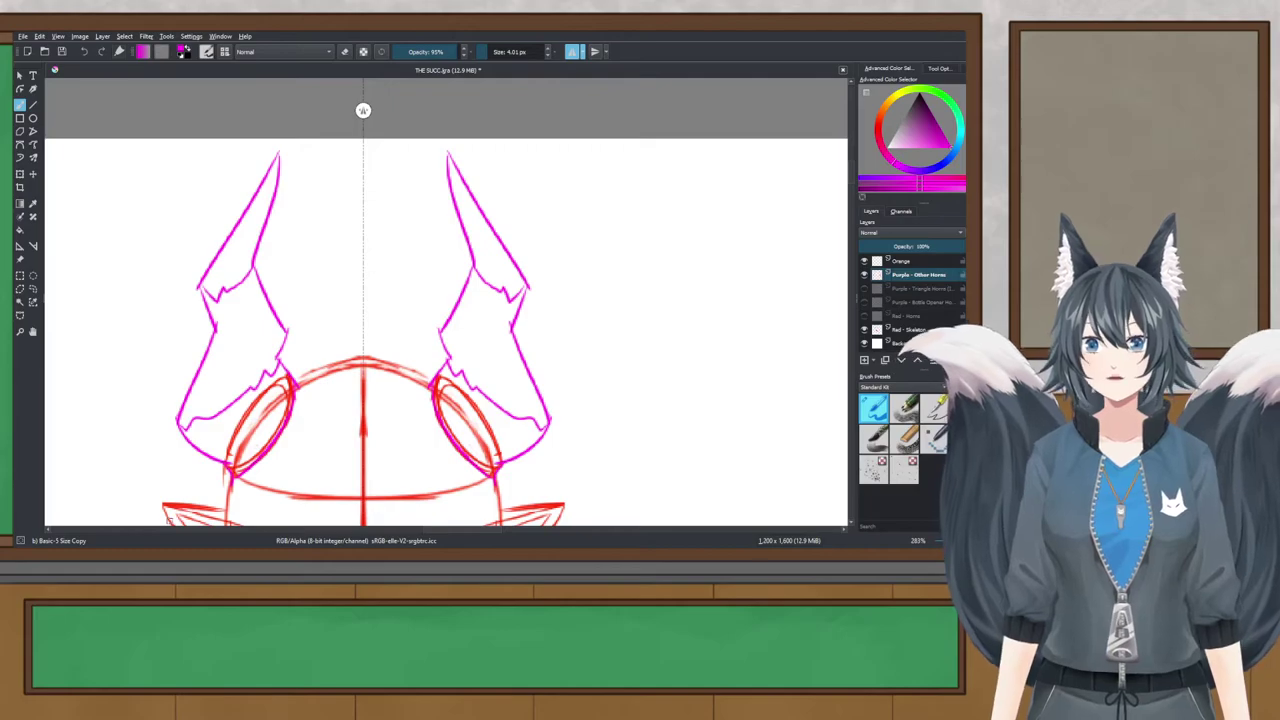
key("ctrl+s")
Step: Try a slender upright spike on each horn's inner edge, check it against the head, and undo it
left_click_drag(306, 356, 352, 320)
scroll(257, 291, "up", 2)
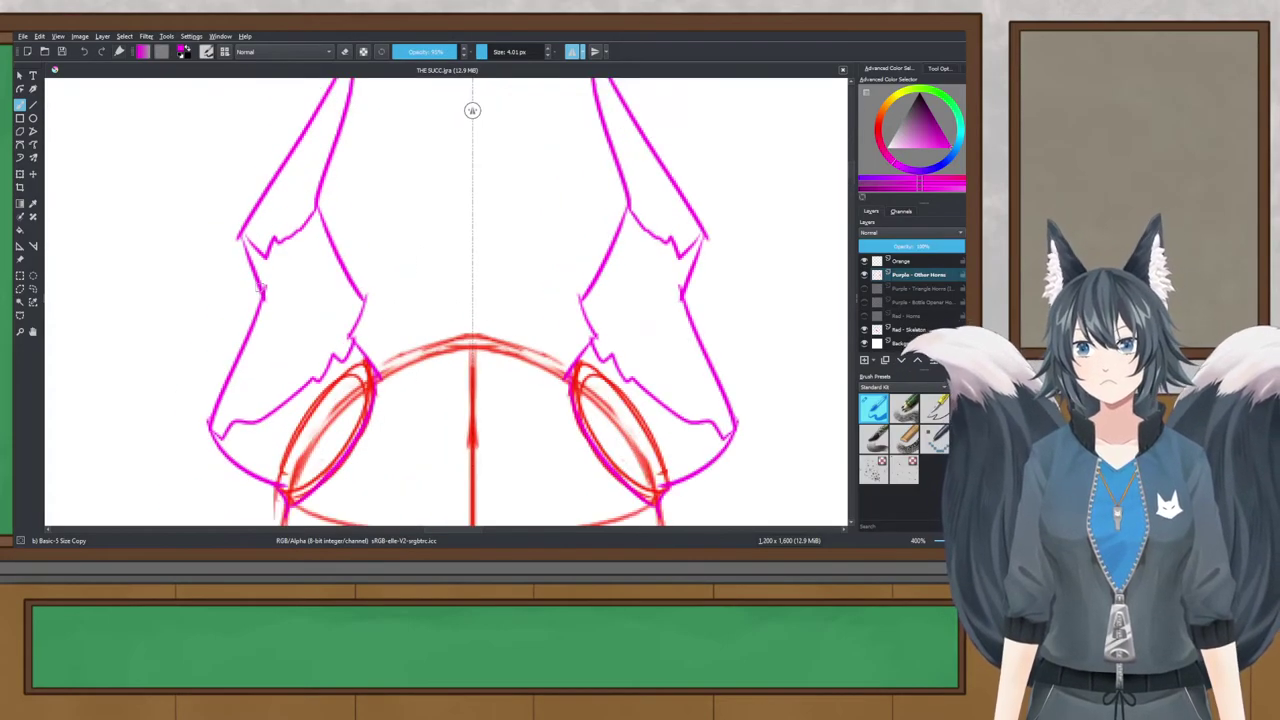
scroll(260, 288, "down", 1)
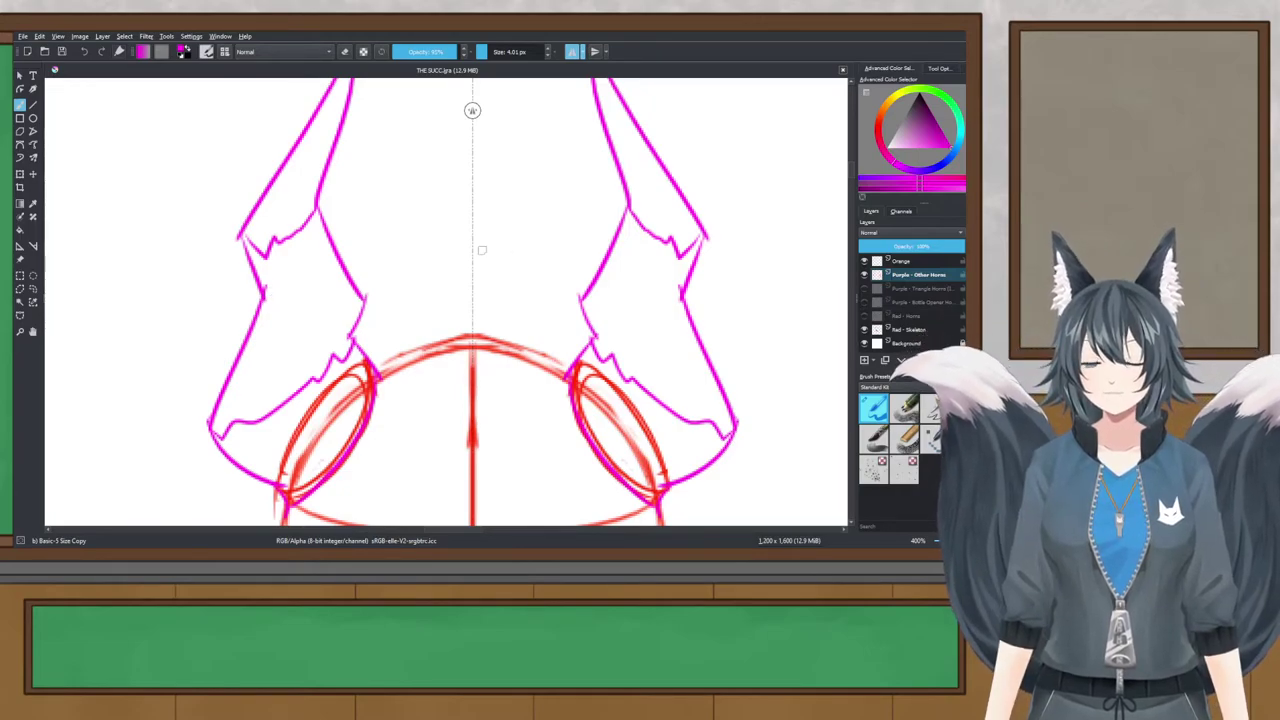
mouse_move(358, 284)
left_mouse_down()
mouse_move(364, 232)
mouse_move(358, 317)
left_mouse_up()
key("ctrl+z")
left_click_drag(365, 231, 351, 342)
key("ctrl+z")
left_click_drag(365, 250, 353, 325)
scroll(410, 249, "down", 1)
scroll(410, 249, "down", 2)
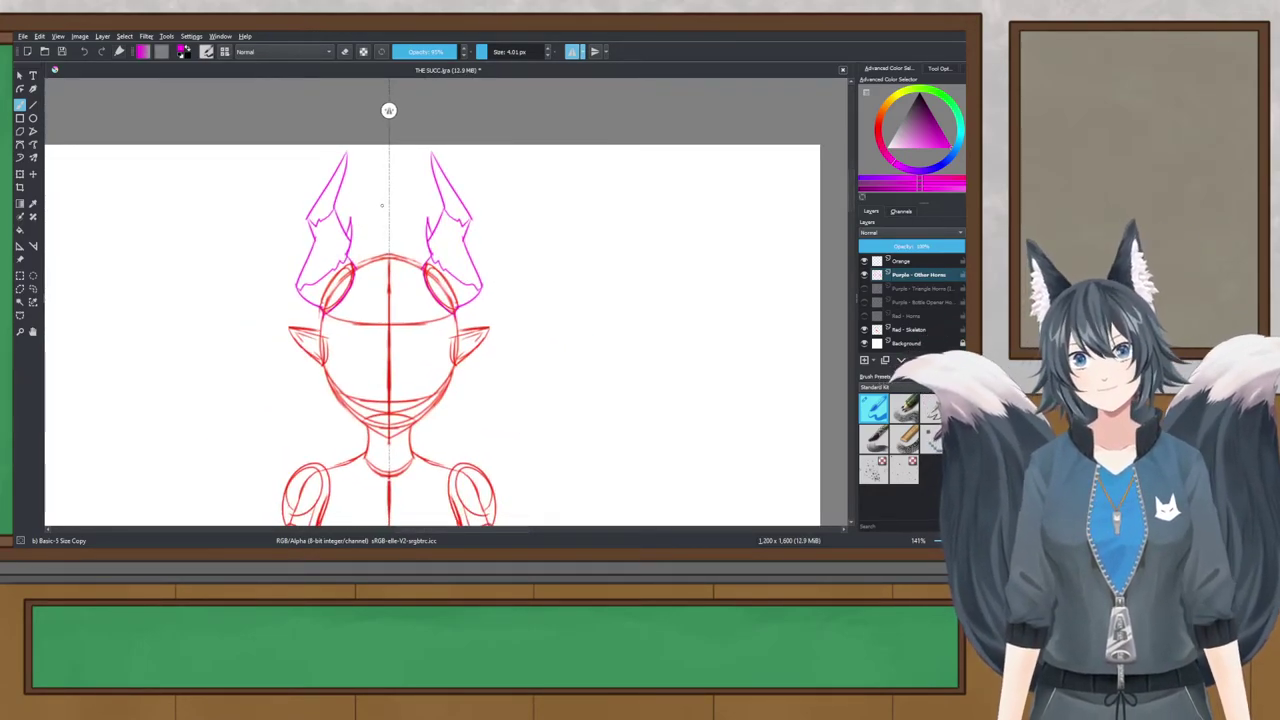
scroll(389, 197, "up", 2)
scroll(389, 205, "up", 2)
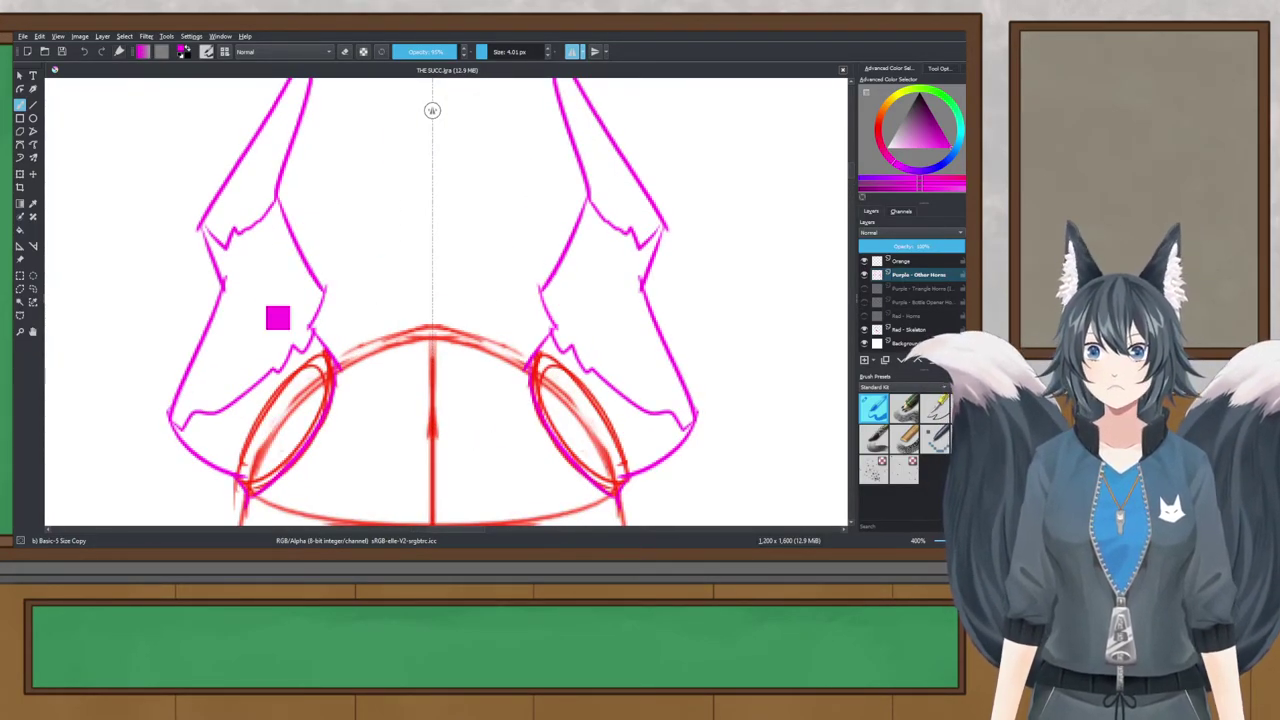
Step: Try a pointed upright spike on the outer edge of each horn's base, compare it with the head, and undo it
left_click_drag(168, 334, 172, 424)
key("ctrl+z")
left_click_drag(176, 326, 172, 424)
left_click_drag(178, 328, 192, 390)
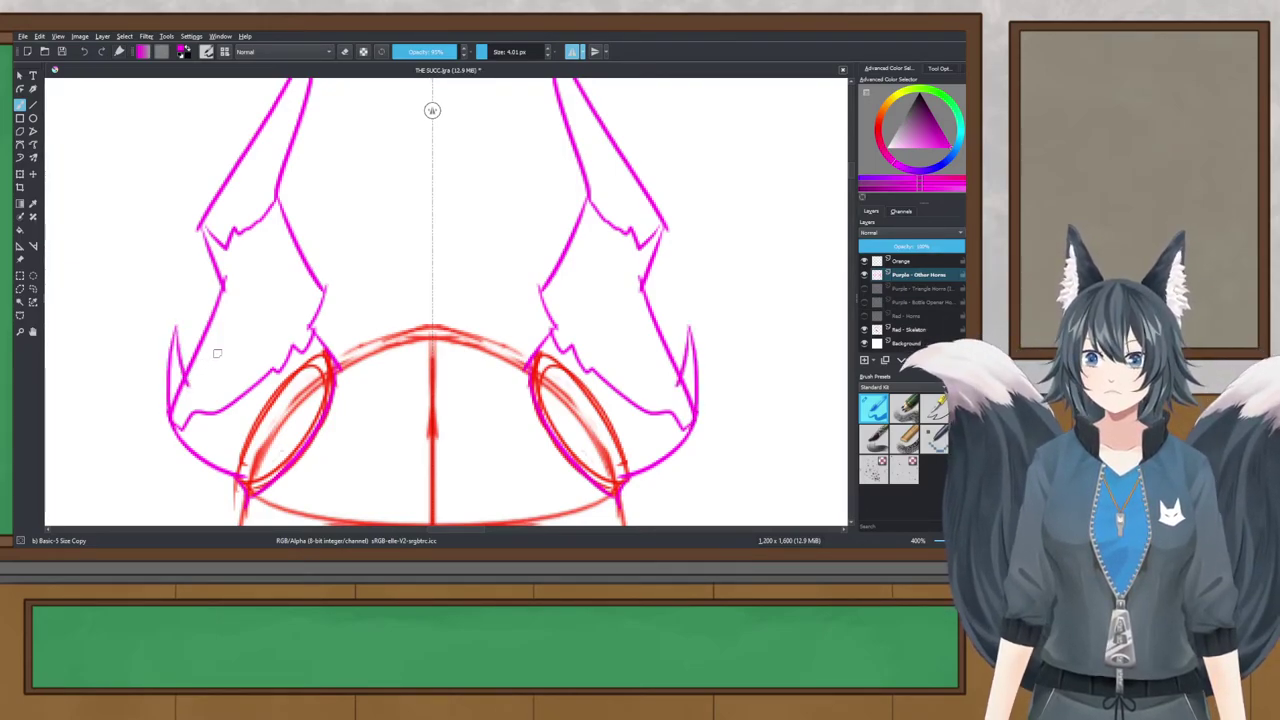
scroll(227, 268, "down", 1)
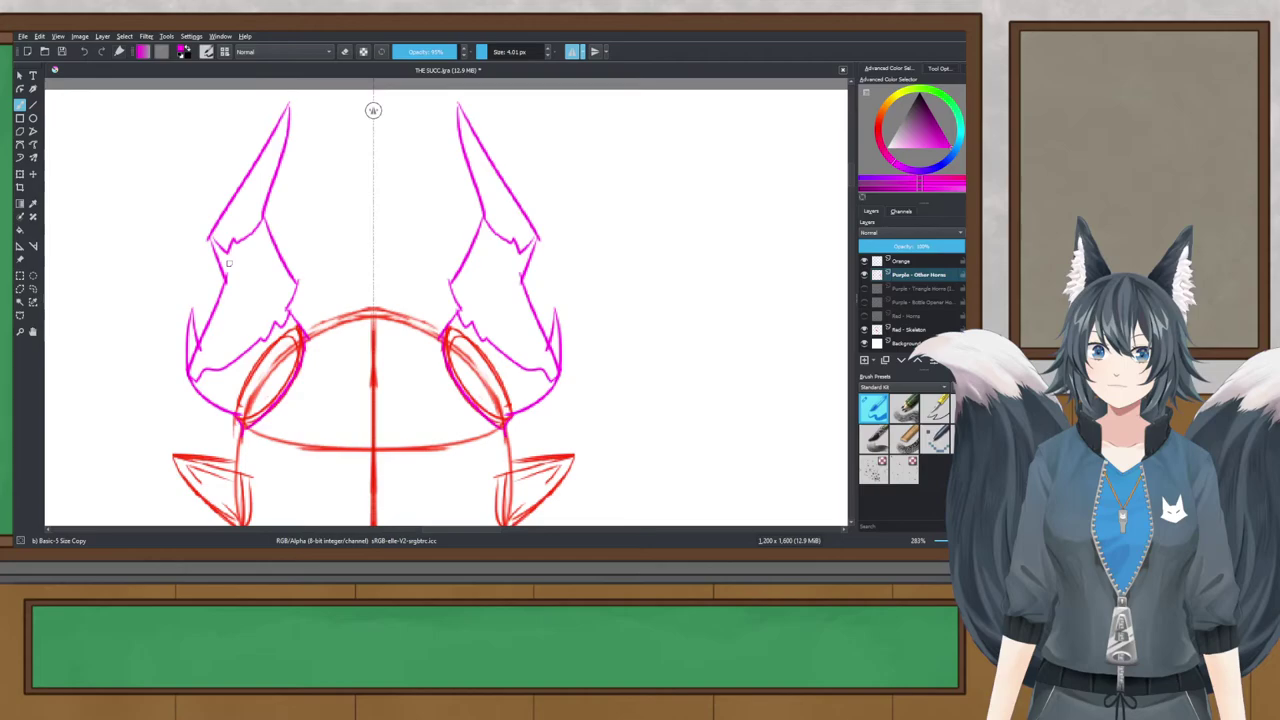
scroll(418, 218, "down", 1)
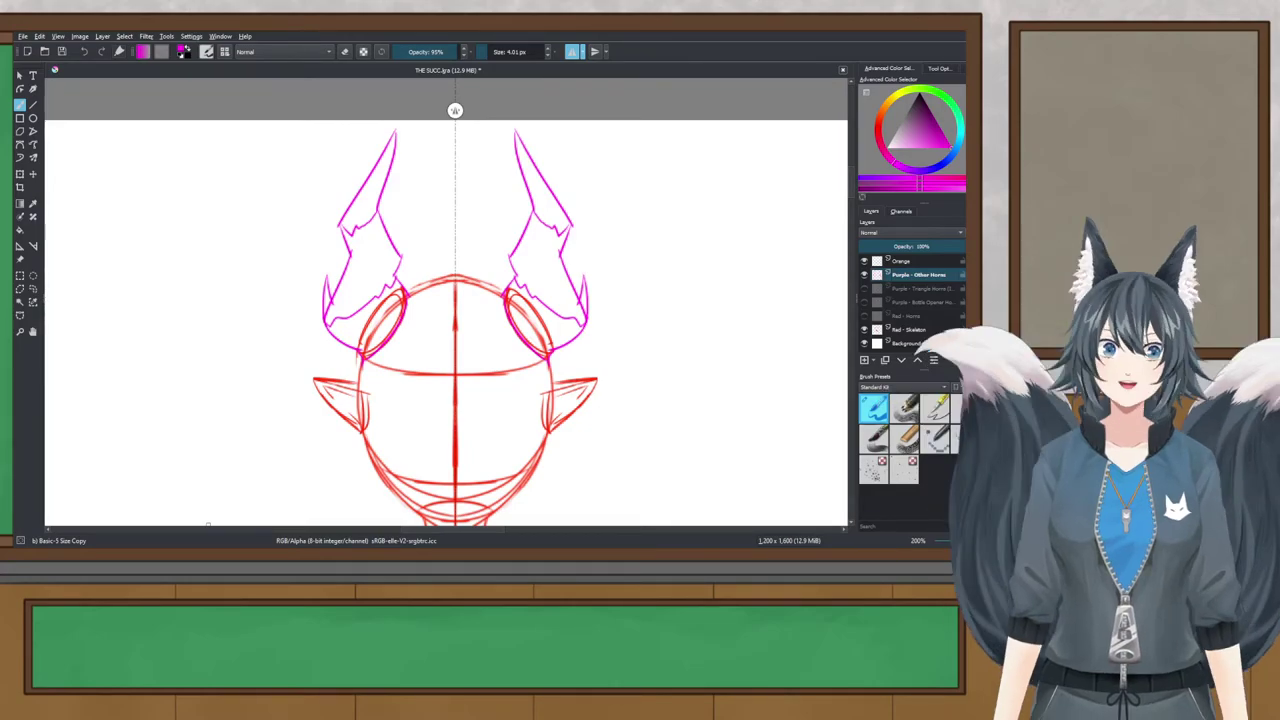
scroll(338, 310, "up", 1)
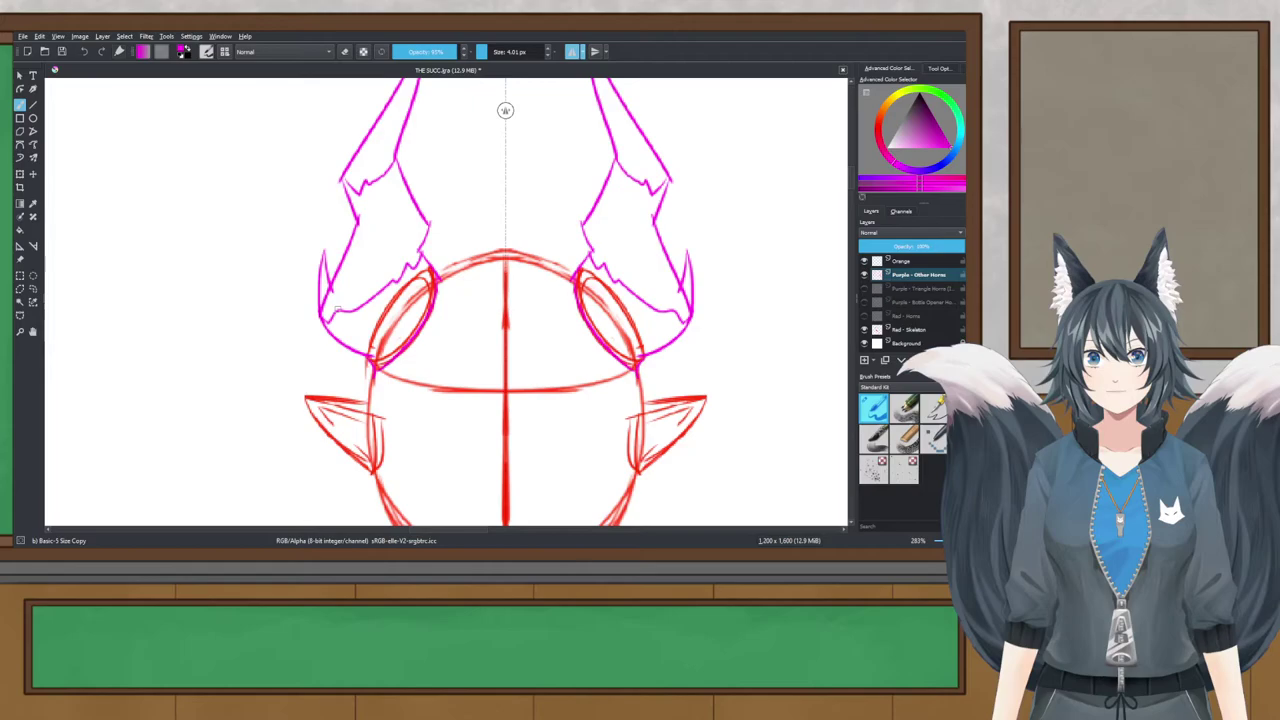
key("ctrl+s")
left_click_drag(371, 264, 327, 331)
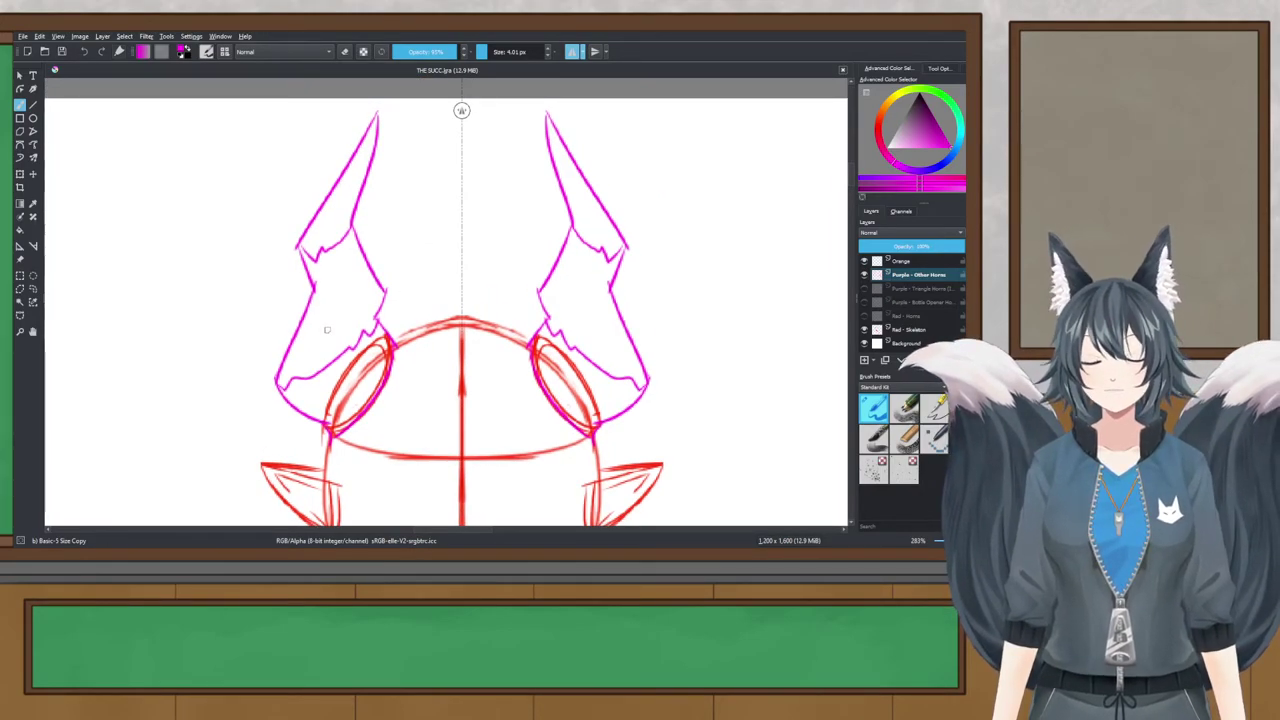
Step: Try a thin upright spike at the outer corner of each horn's tip section and undo its strokes
left_click_drag(300, 200, 314, 290)
left_click_drag(302, 197, 310, 224)
key("ctrl+z")
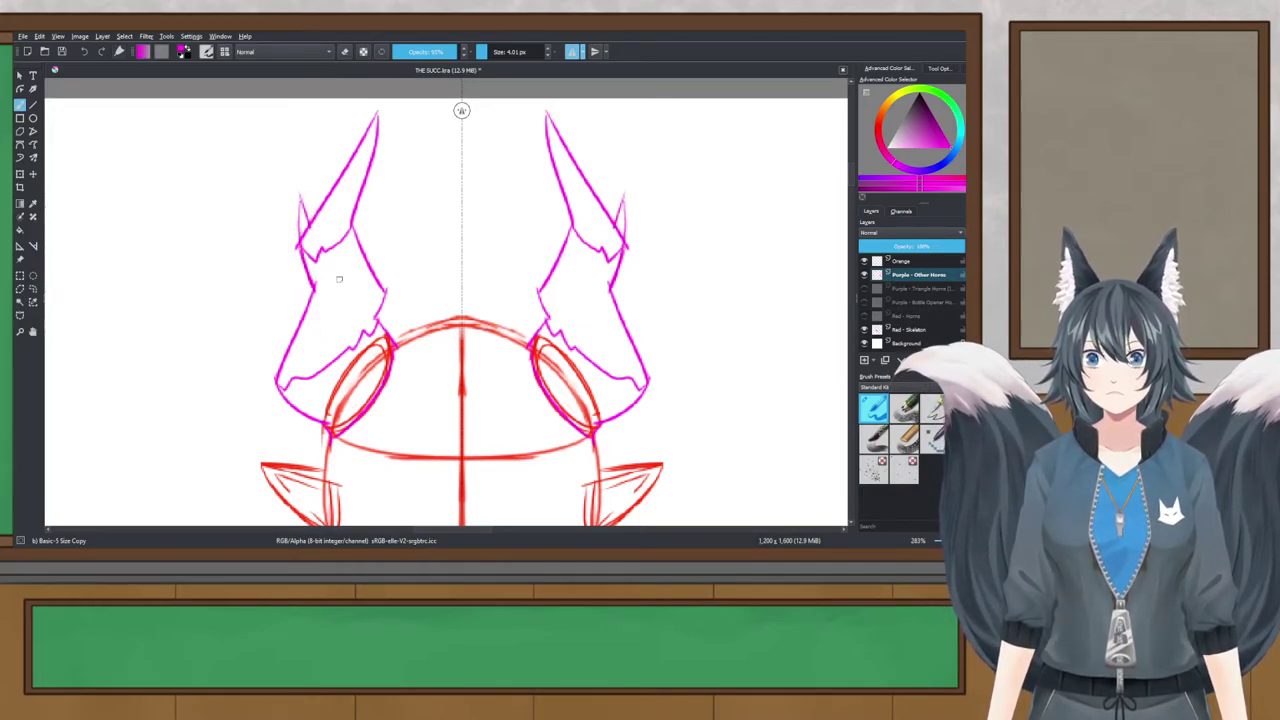
key("ctrl+z")
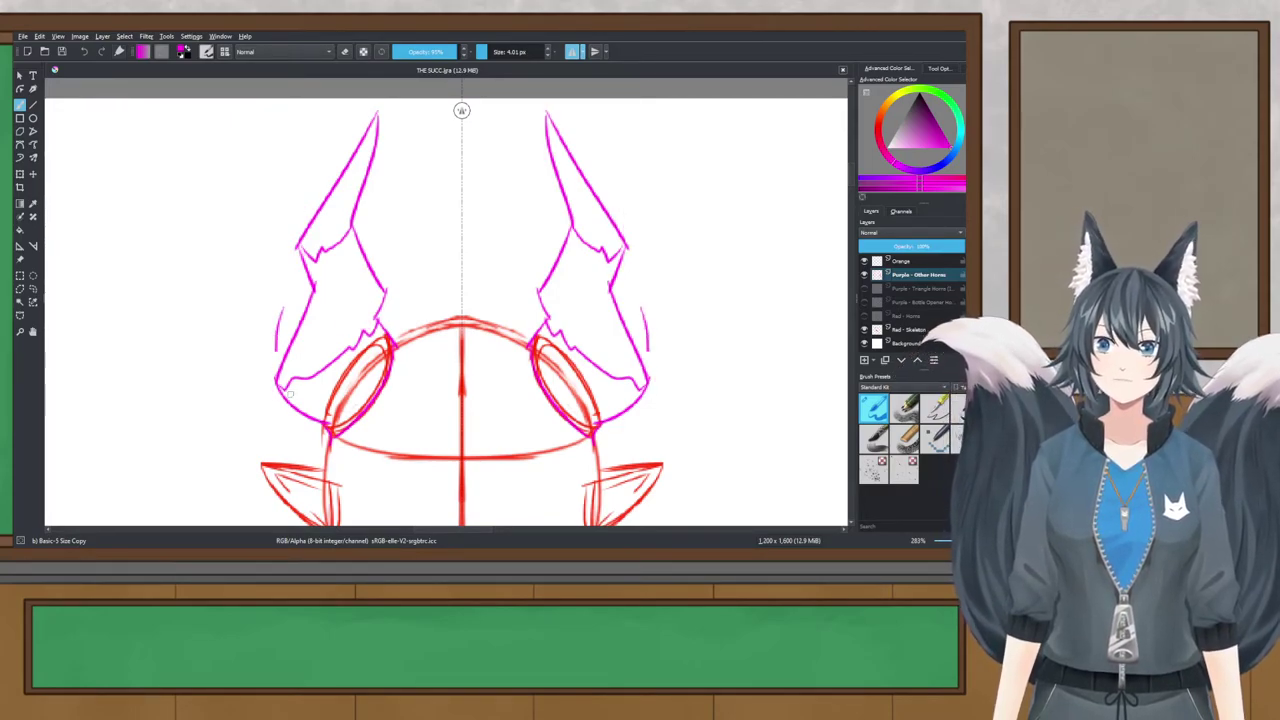
Step: Sketch curved spikes on each horn's outer base and inner edge, and check both against the head
left_click_drag(282, 310, 278, 392)
left_click_drag(283, 305, 280, 360)
mouse_move(379, 280)
left_mouse_down()
mouse_move(391, 253)
mouse_move(379, 304)
left_mouse_up()
key("ctrl+z")
left_click_drag(391, 253, 376, 321)
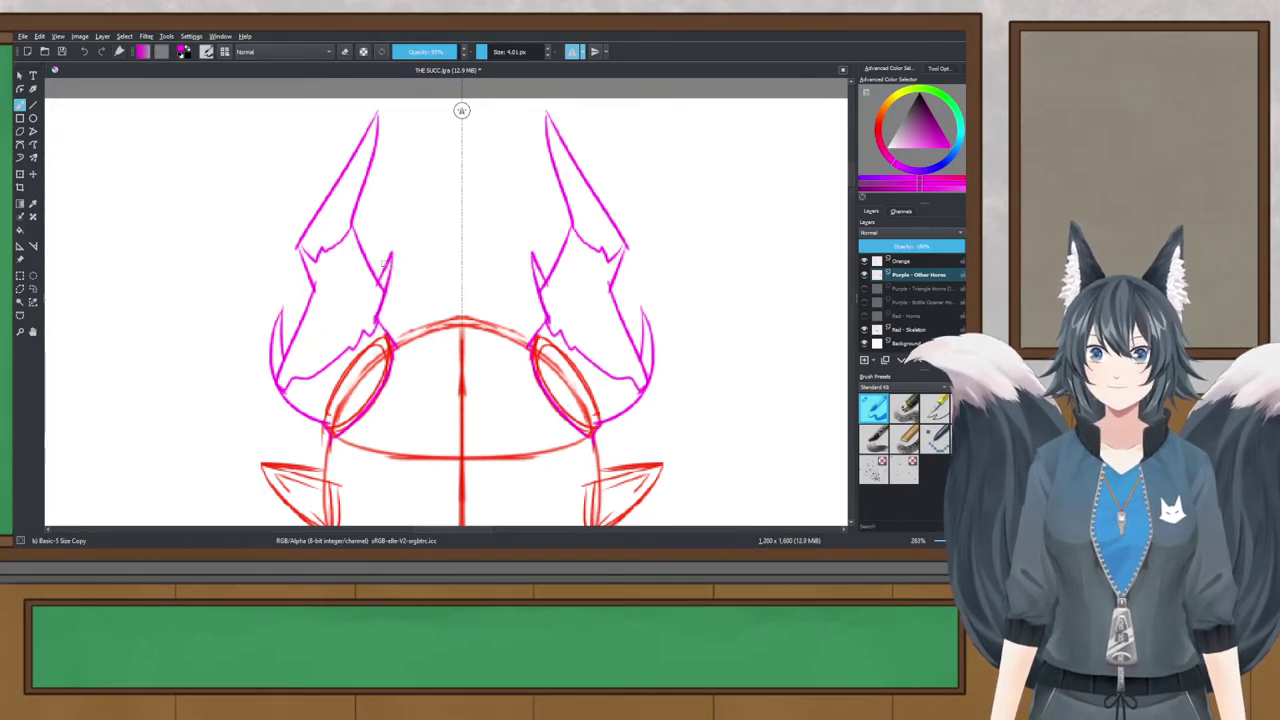
scroll(383, 261, "down", 3)
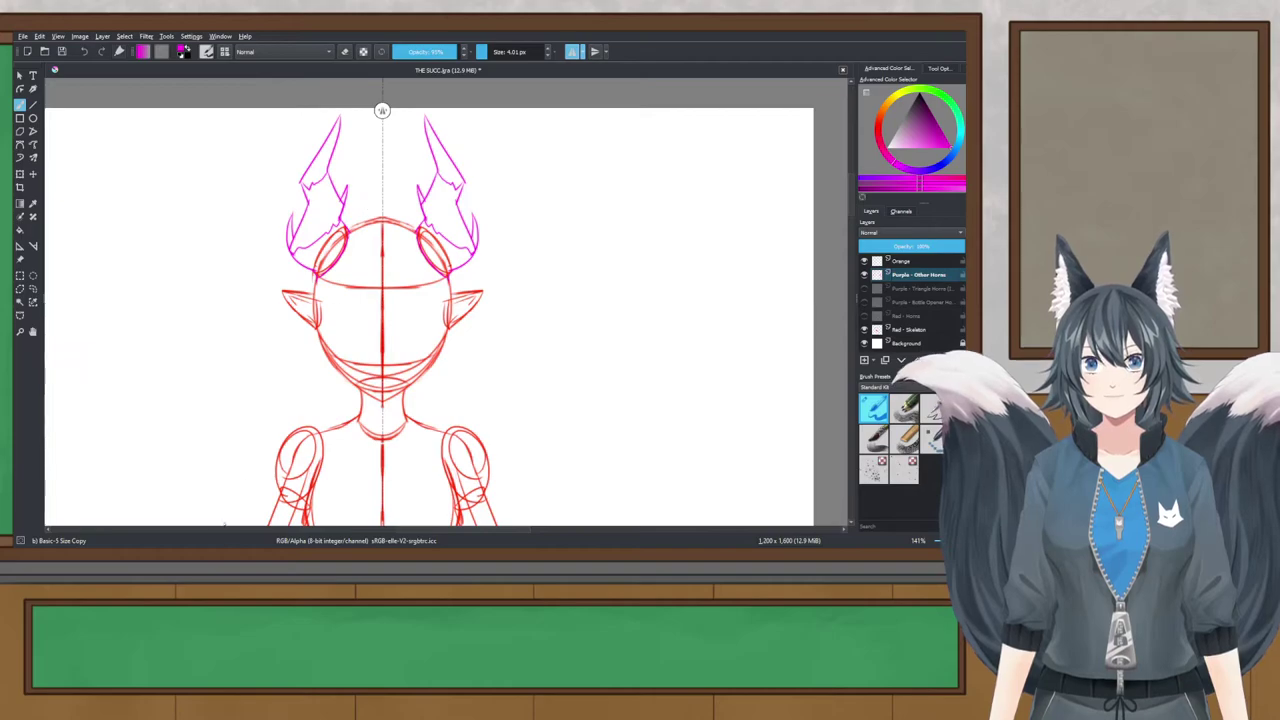
key("i")
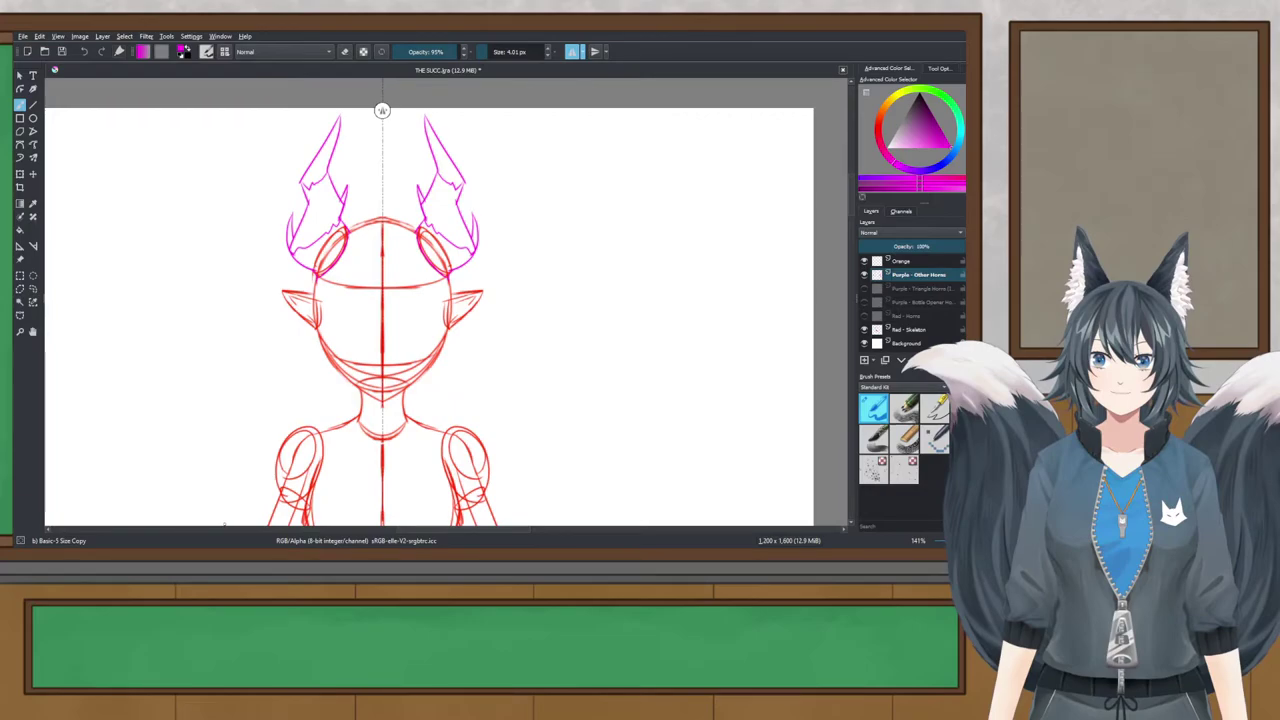
scroll(422, 256, "up", 3)
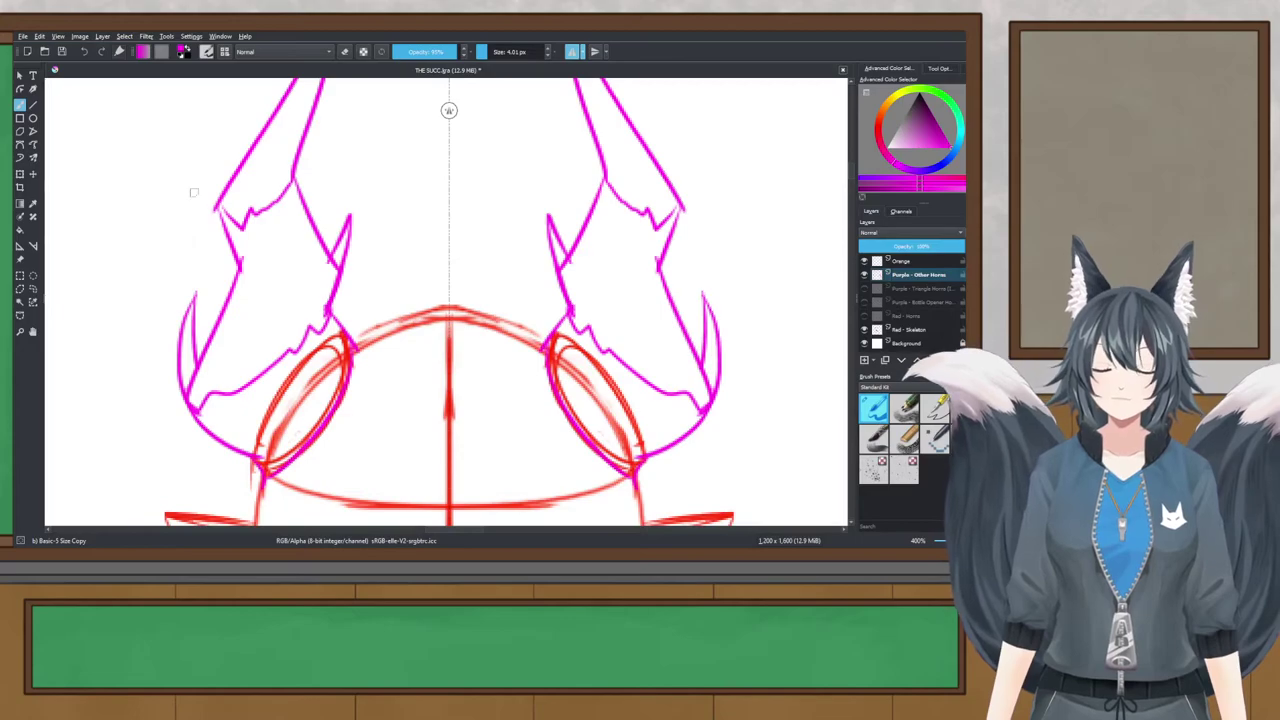
Step: Add an upright spike to the outer edge of each horn's tip section and check the full silhouette
left_click_drag(221, 127, 219, 138)
left_click_drag(219, 189, 233, 240)
key("ctrl+z")
left_click_drag(221, 131, 235, 246)
left_click_drag(222, 132, 235, 175)
scroll(251, 142, "down", 5)
scroll(334, 169, "up", 4)
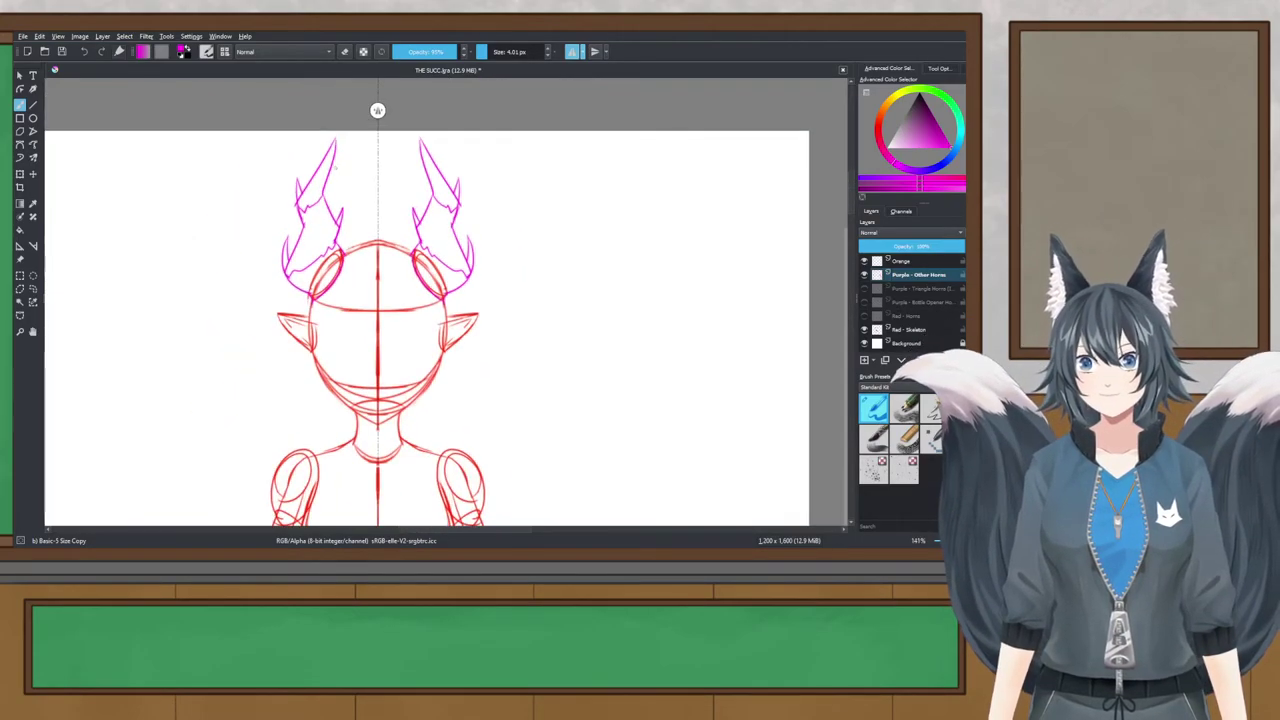
Step: Undo all the spikes just added to the horns' tips, inner edges and outer bases
key("ctrl+z")
key("ctrl+z")
key("ctrl+z")
key("ctrl+z")
key("ctrl+z")
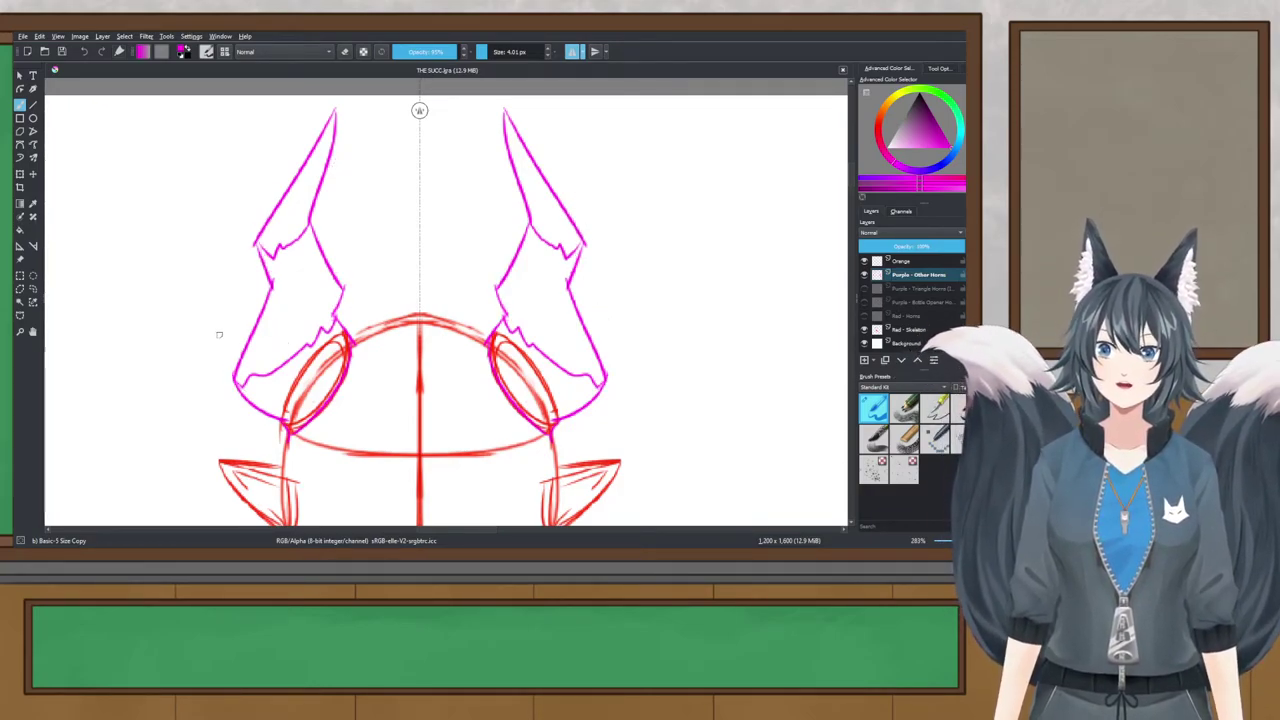
Step: Try several curved outlines for a spike rising from each horn's outer base, undoing each stroke
left_click_drag(240, 314, 246, 407)
key("ctrl+z")
left_click_drag(250, 318, 238, 392)
key("ctrl+z")
left_click_drag(240, 320, 230, 394)
left_click_drag(239, 314, 250, 360)
key("ctrl+z")
key("ctrl+z")
left_click_drag(242, 308, 252, 404)
key("ctrl+z")
Step: Try a wide, two-sided curved spike on each horn's outer base, check it against the head, and undo its strokes
left_click_drag(230, 305, 256, 394)
left_click_drag(256, 250, 266, 286)
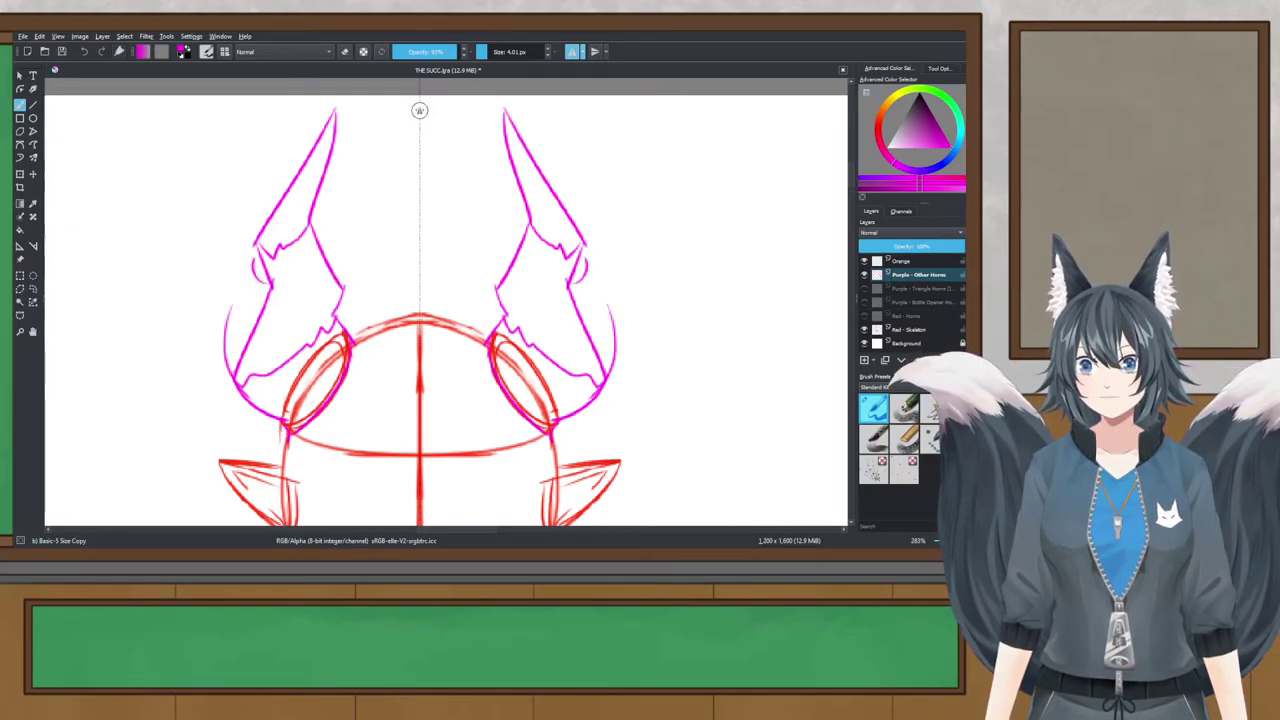
key("ctrl+z")
left_click_drag(246, 280, 249, 361)
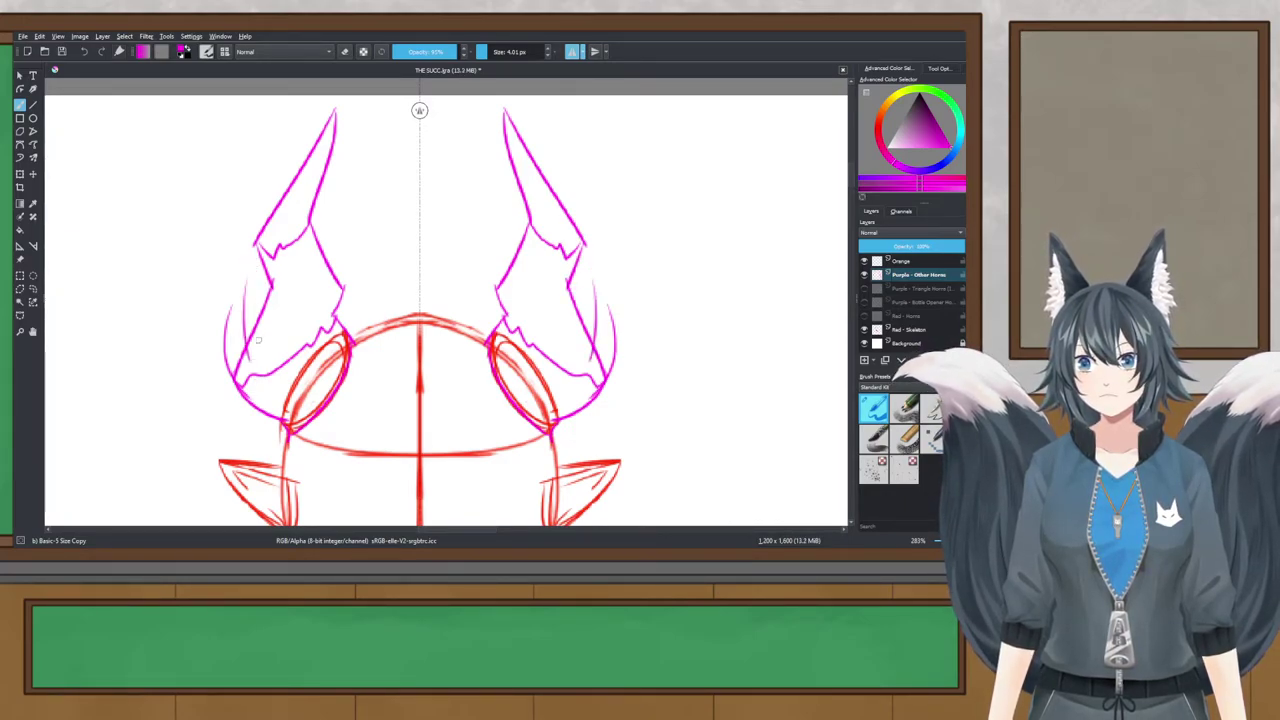
left_click_drag(243, 284, 247, 333)
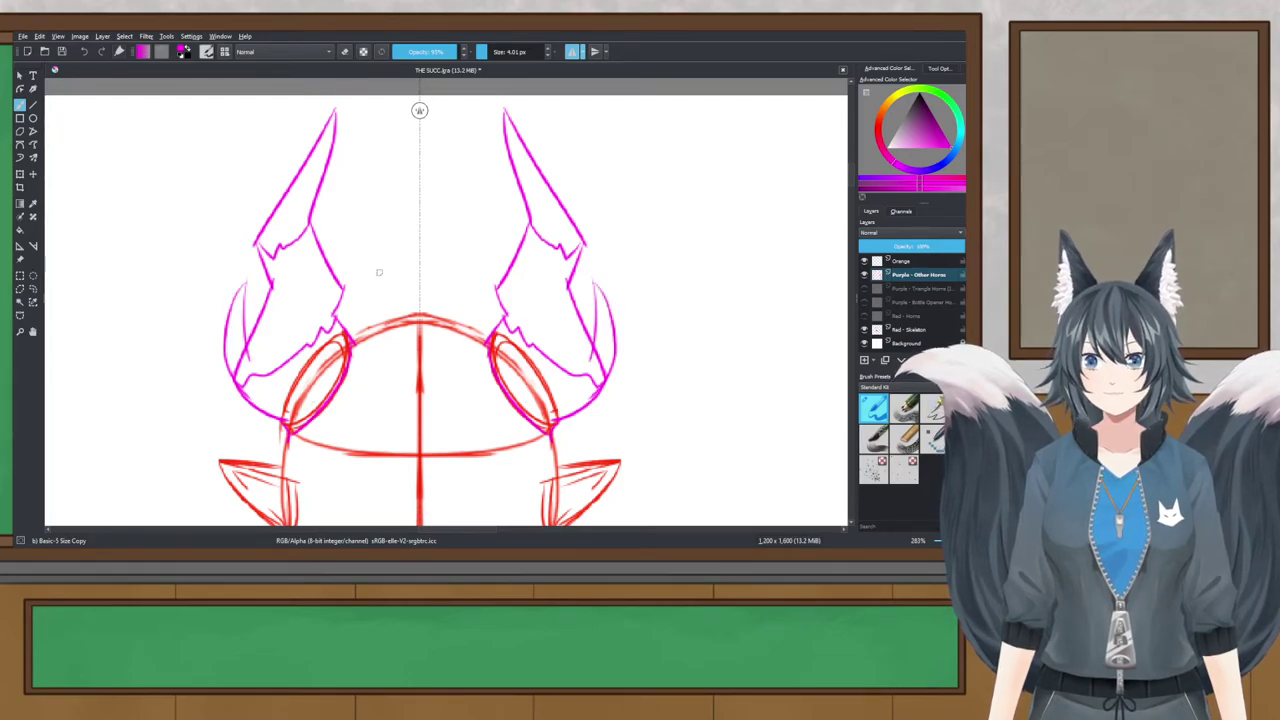
scroll(379, 272, "down", 1)
left_click_drag(379, 272, 374, 254)
scroll(374, 244, "up", 1)
key("ctrl+z")
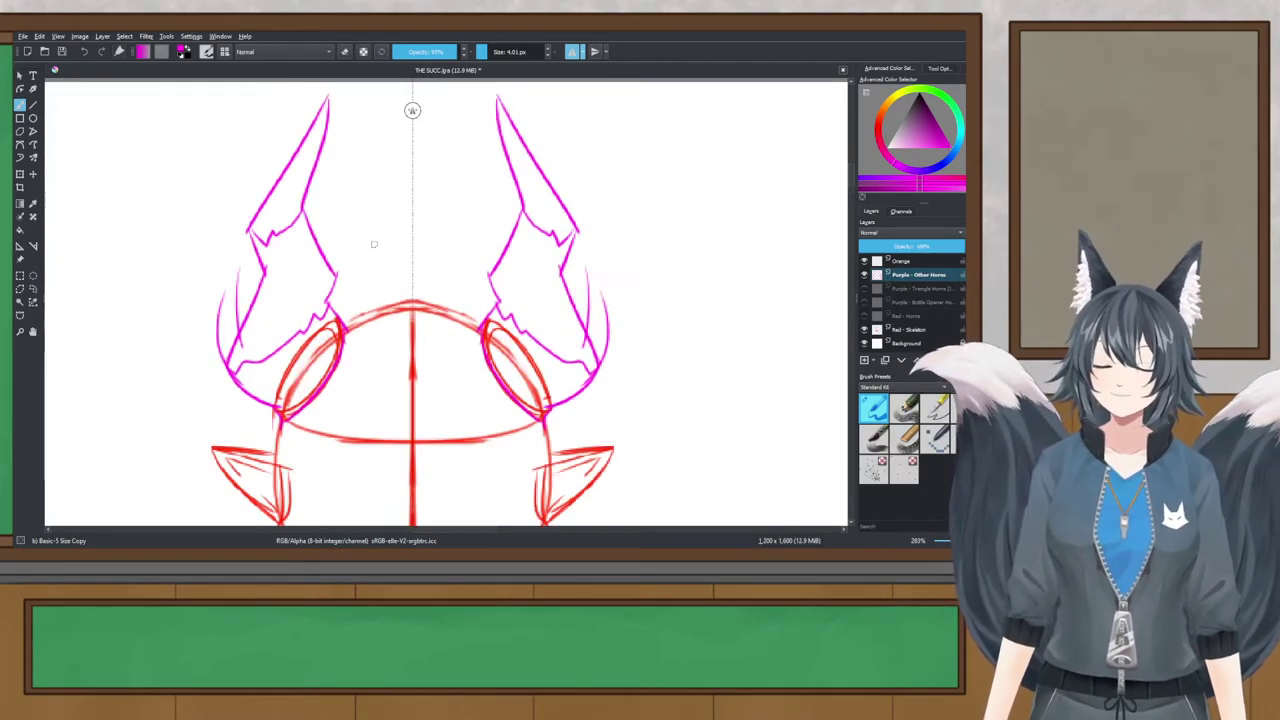
key("ctrl+z")
key("ctrl+z")
left_click_drag(374, 247, 362, 283)
key("o")
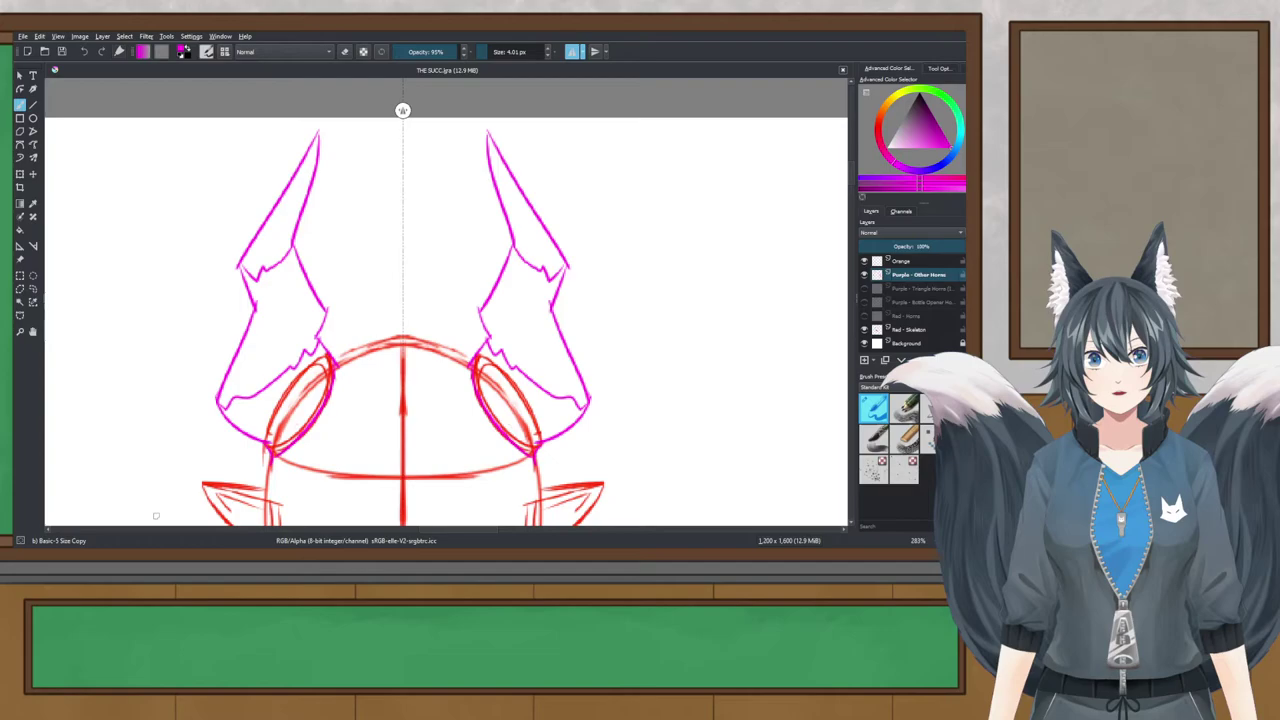
Step: Try curved strokes beside the inner edge of each horn's tip section and undo them
left_click_drag(156, 516, 159, 546)
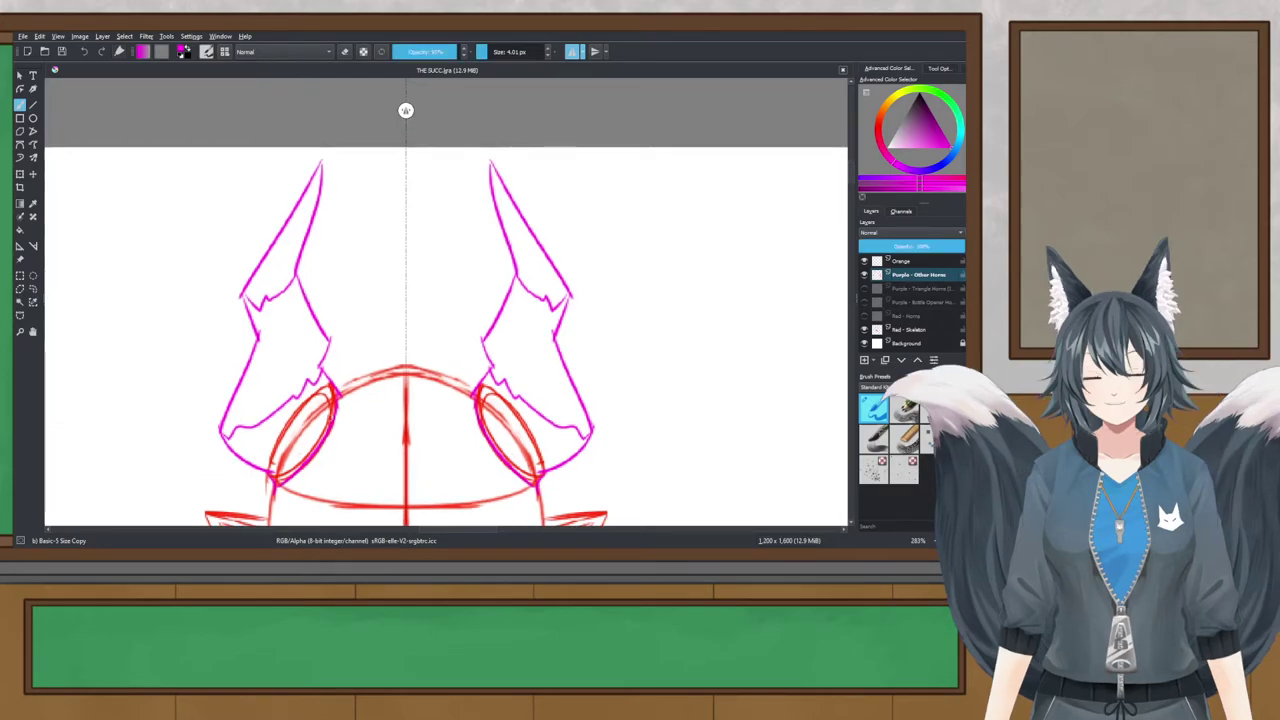
scroll(352, 300, "up", 1)
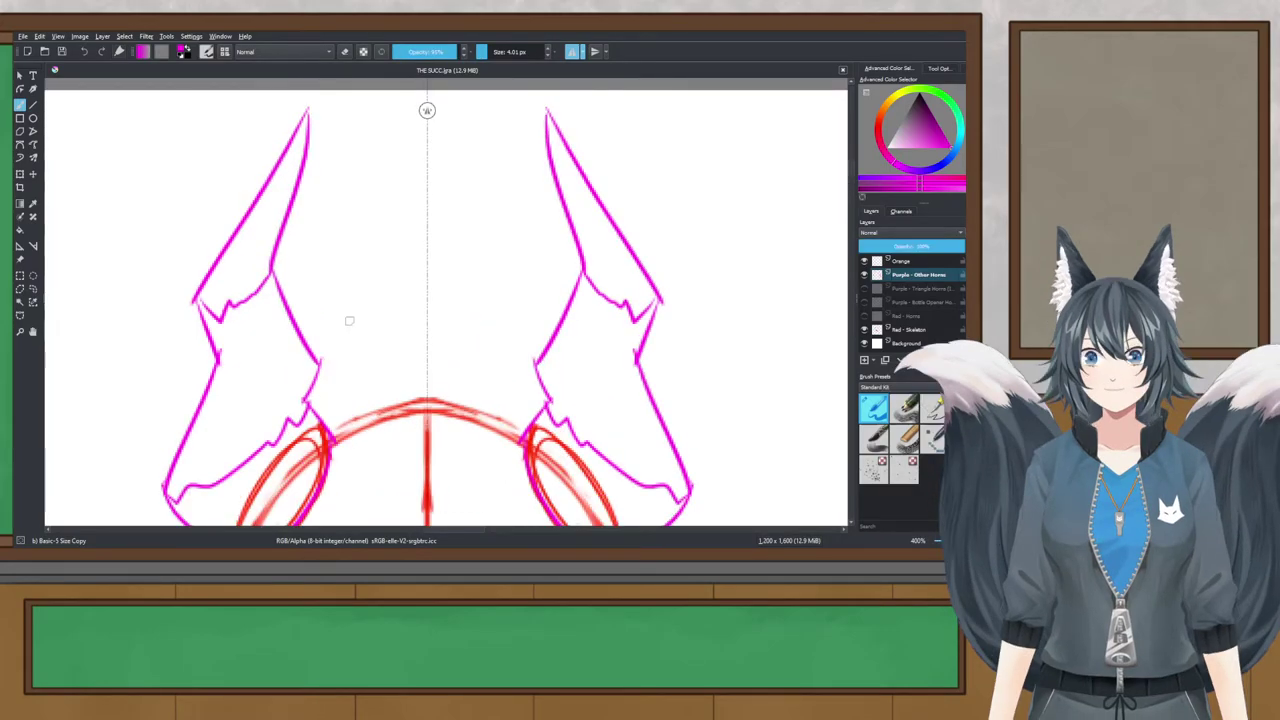
left_click_drag(301, 160, 268, 228)
key("ctrl+z")
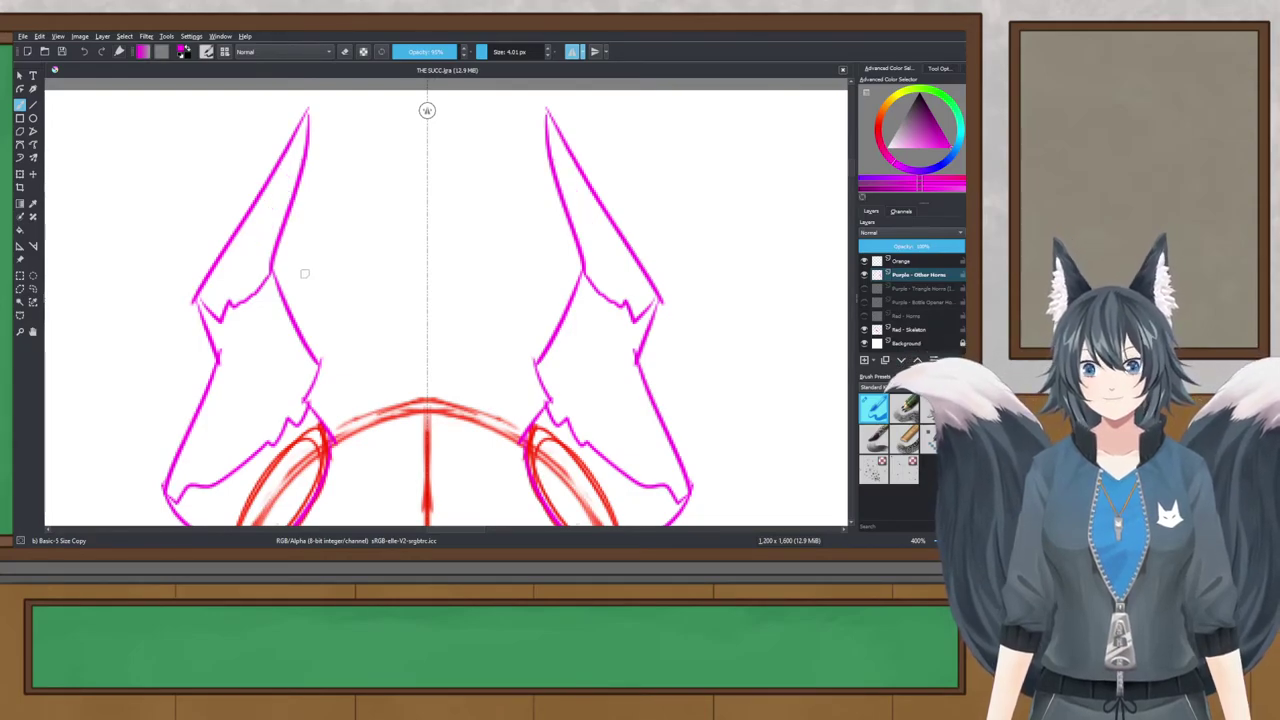
left_click_drag(324, 120, 305, 214)
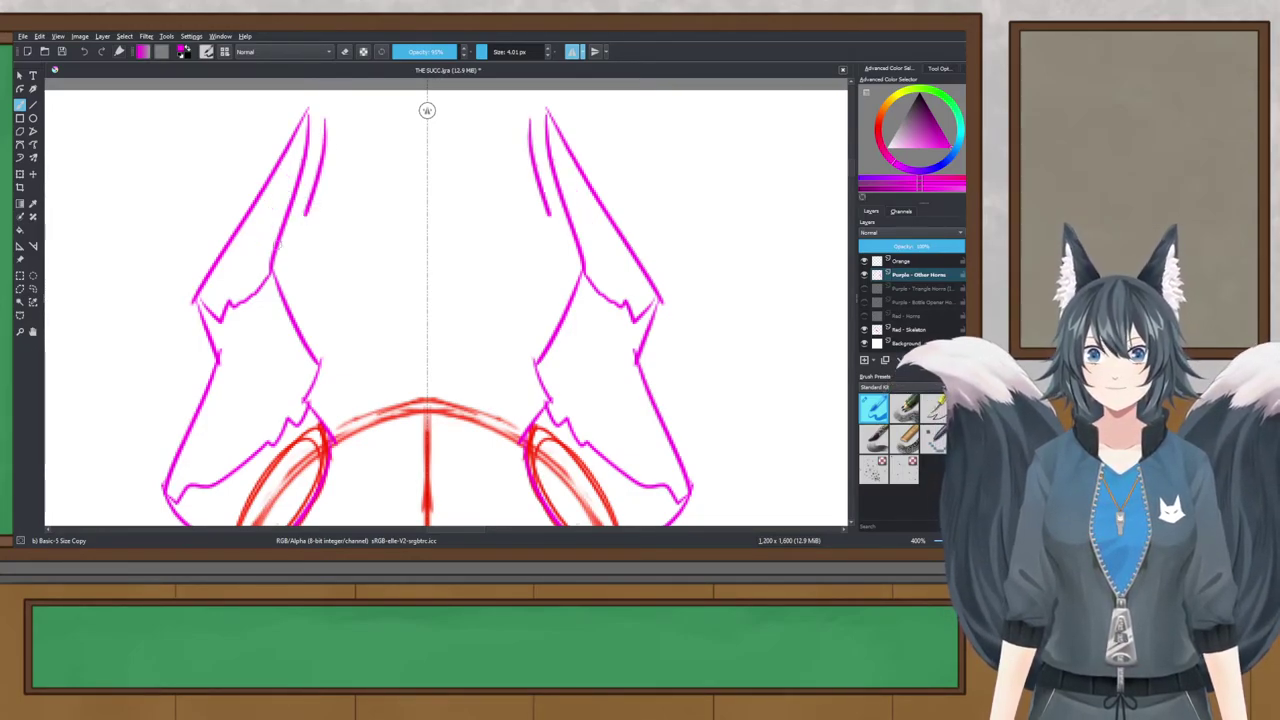
left_click_drag(308, 321, 331, 363)
key("ctrl+z")
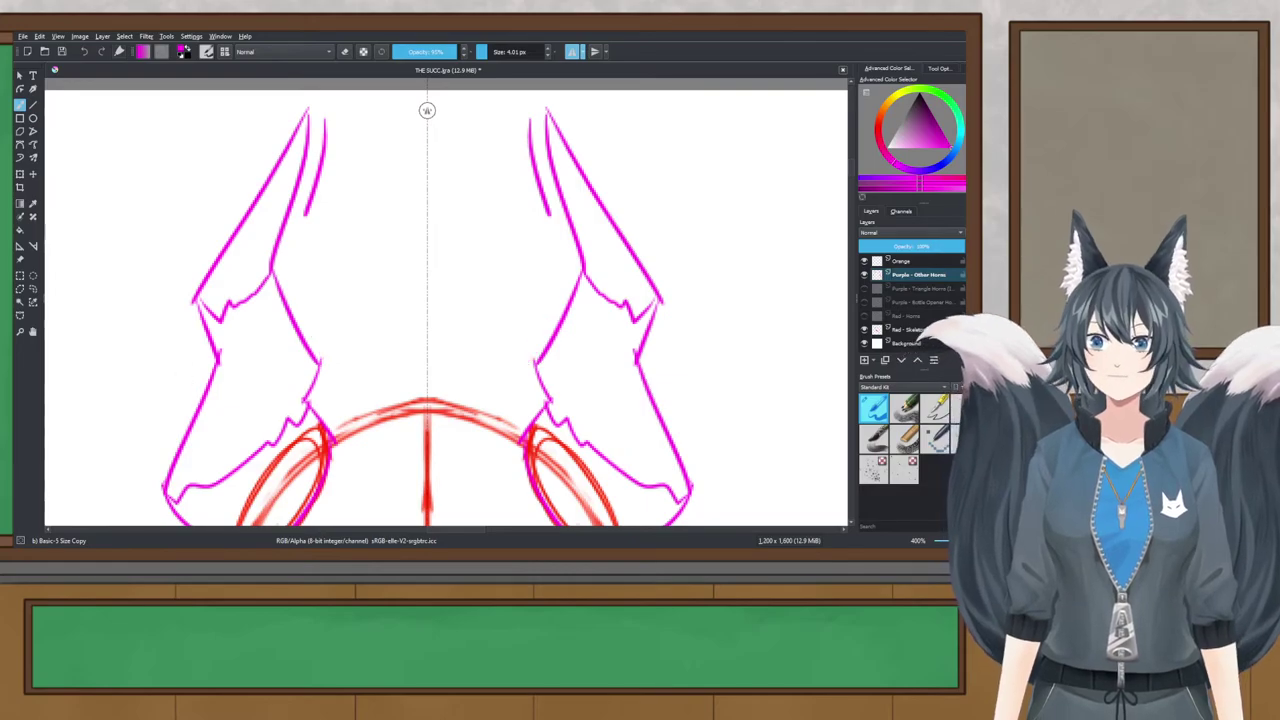
key("ctrl+z")
Step: Try V-shaped spike marks along each horn's inner edge and outer base, and undo them all
mouse_move(365, 118)
left_mouse_down()
mouse_move(341, 152)
mouse_move(368, 186)
left_mouse_up()
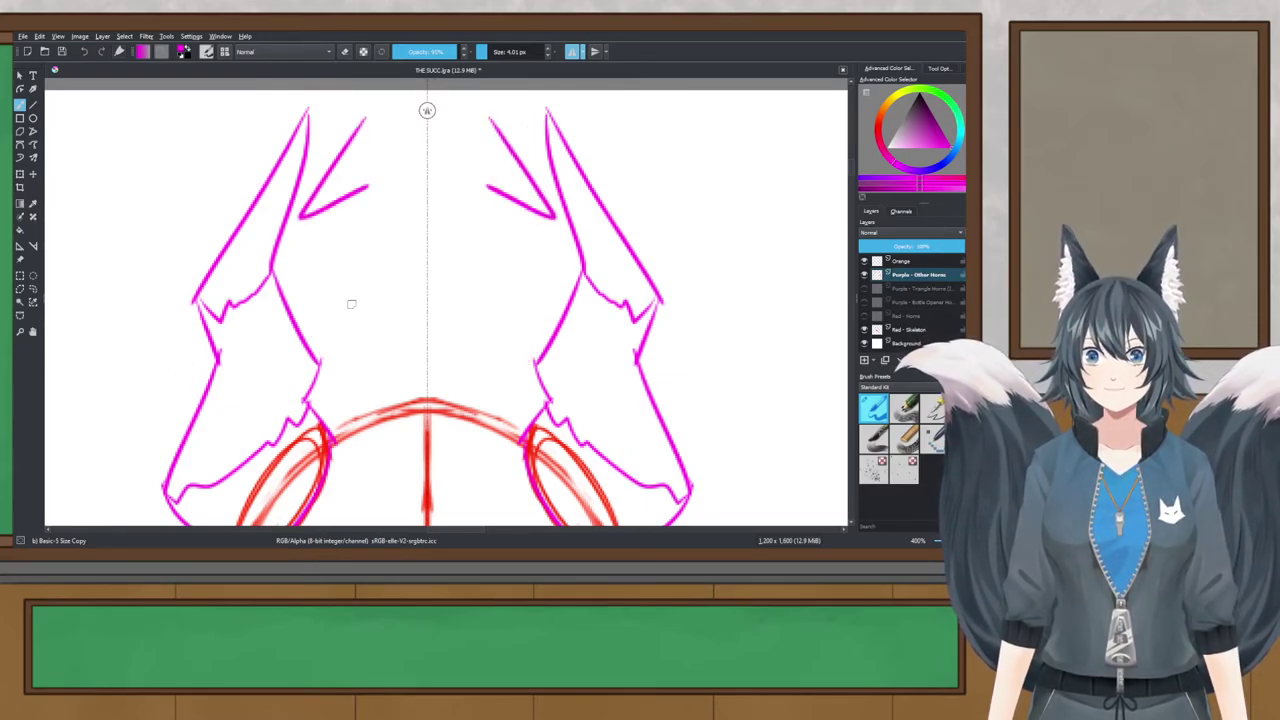
left_click_drag(351, 303, 365, 340)
mouse_move(133, 439)
left_mouse_down()
mouse_move(156, 470)
mouse_move(157, 416)
left_mouse_up()
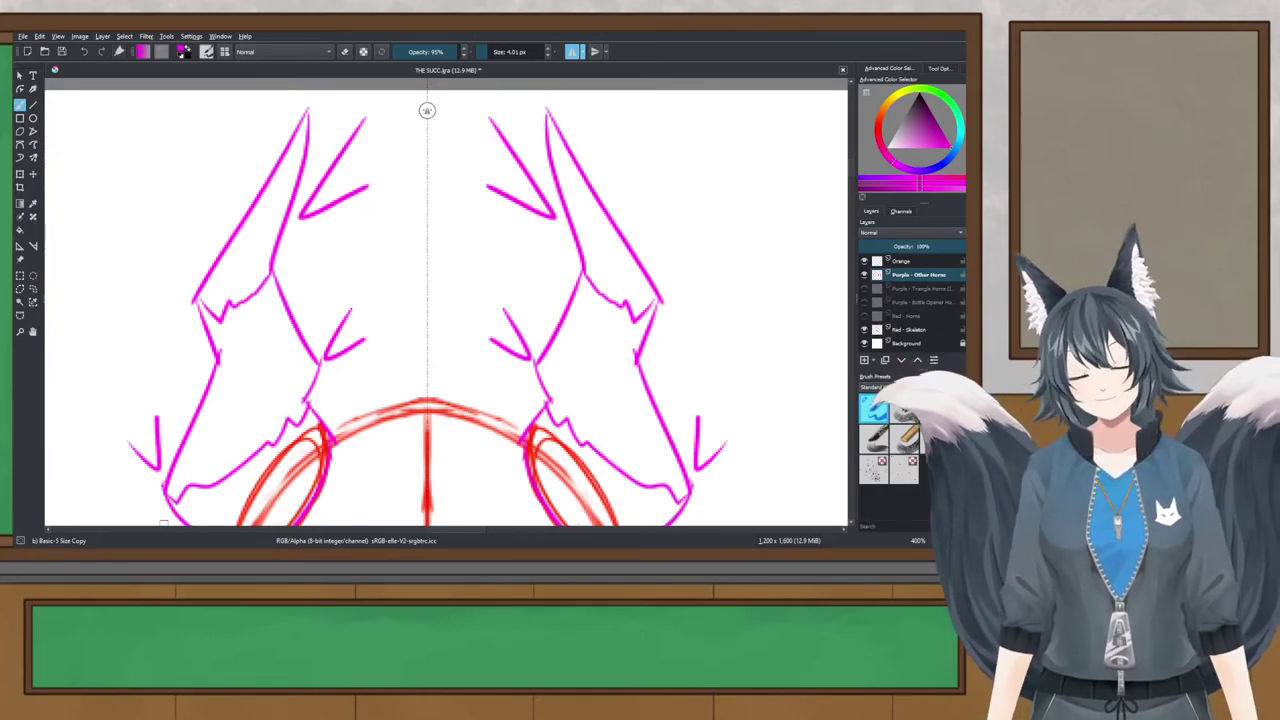
key("ctrl+z")
key("ctrl+z")
key("ctrl+z")
key("ctrl+z")
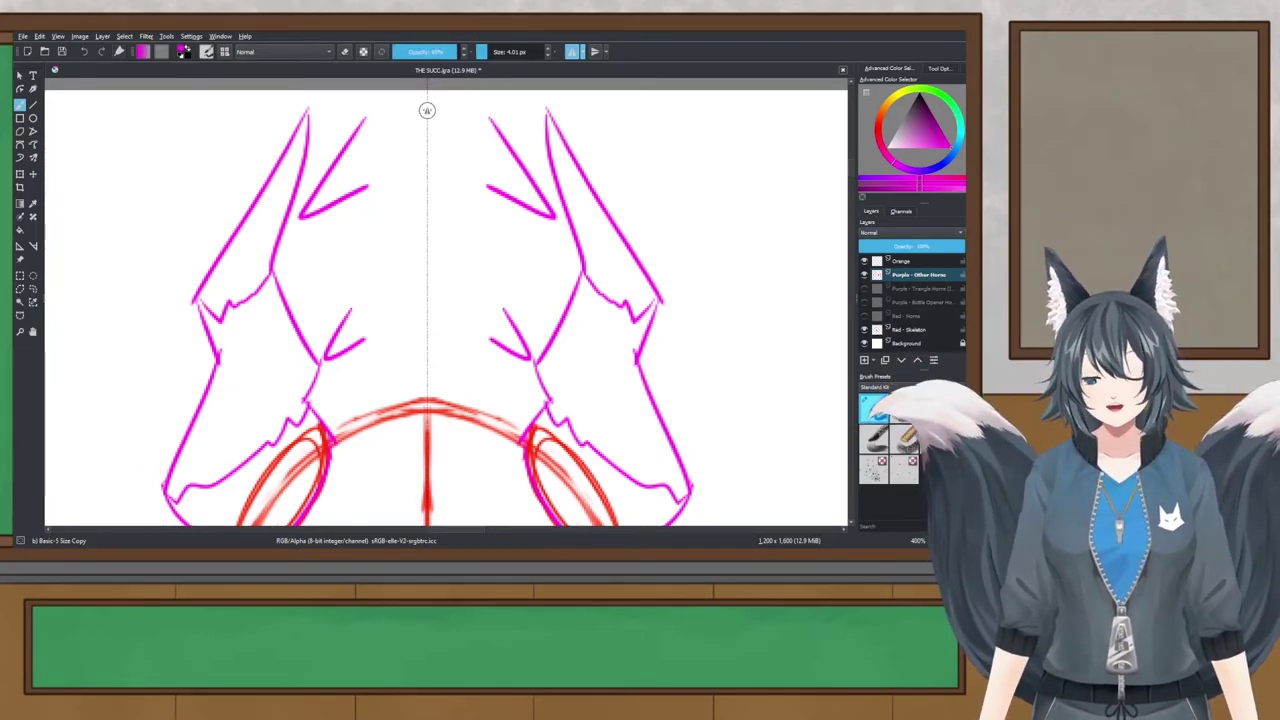
mouse_move(333, 188)
left_mouse_down()
mouse_move(319, 225)
mouse_move(348, 235)
left_mouse_up()
key("ctrl+z")
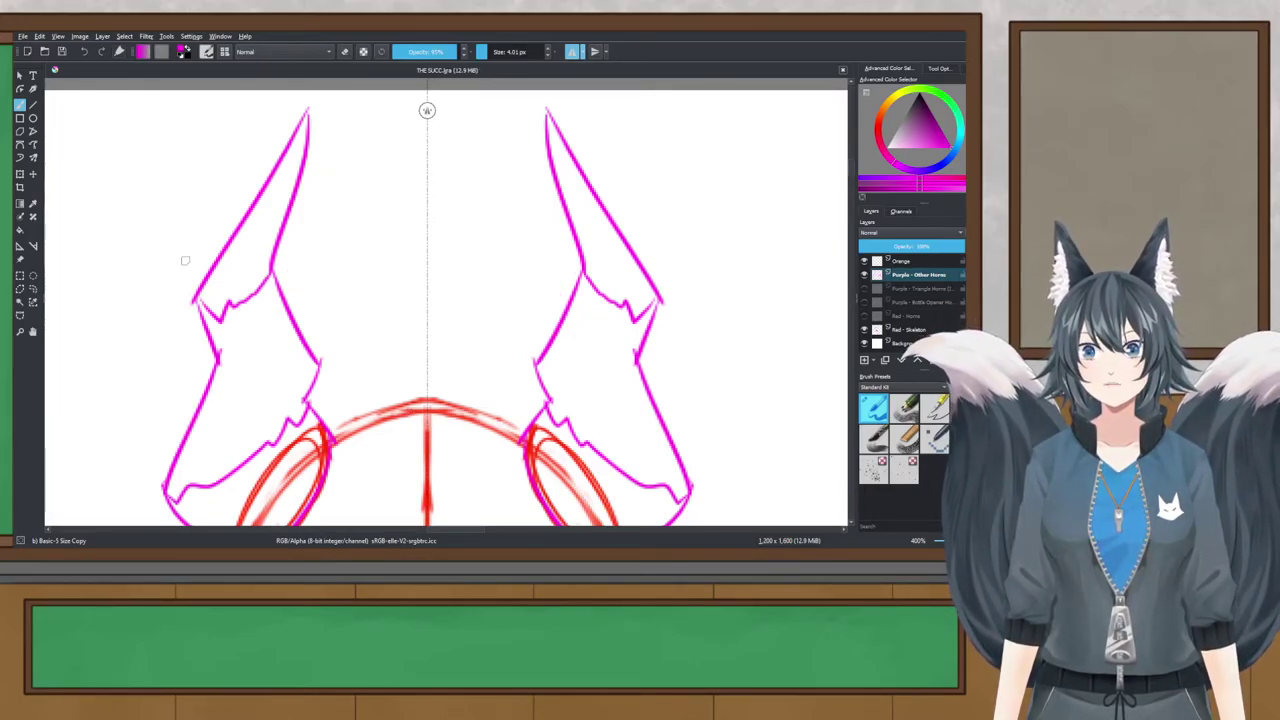
Step: Try V-shaped and curved spike strokes at the outer corner of each horn's tip section, and undo them
left_click_drag(150, 222, 188, 210)
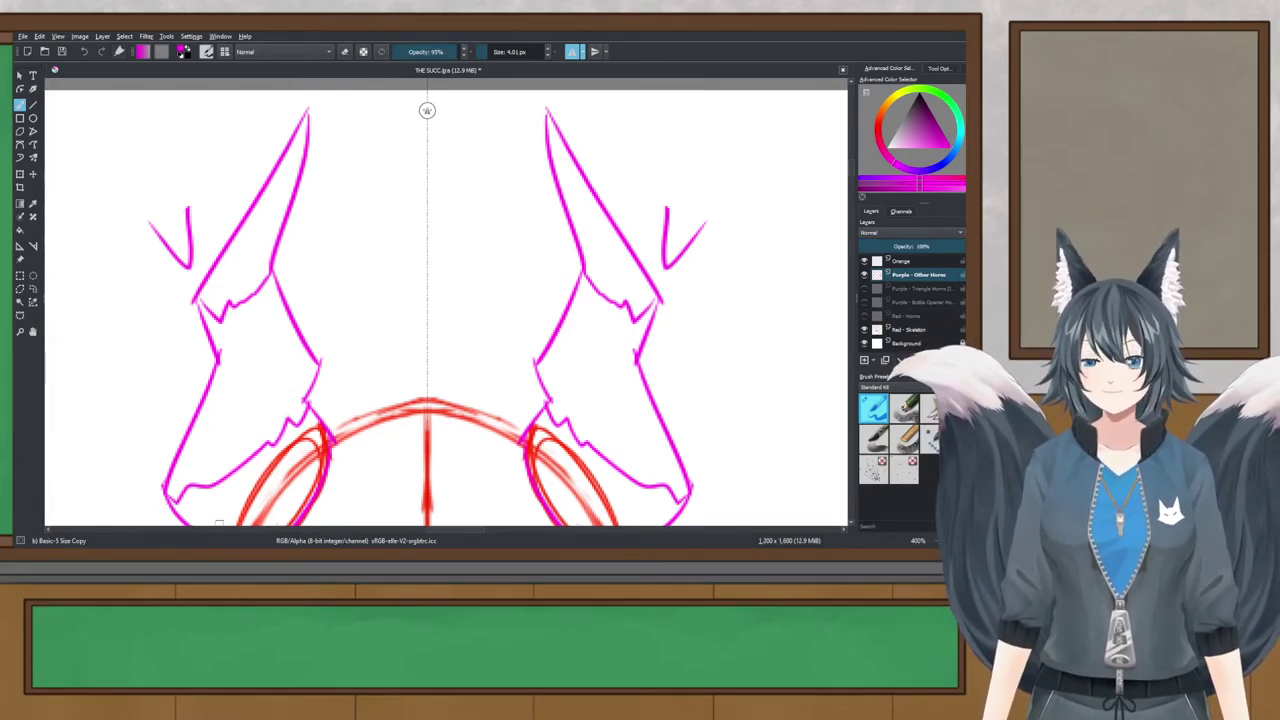
left_click_drag(651, 222, 614, 358)
key("ctrl+z")
mouse_move(661, 226)
left_mouse_down()
mouse_move(635, 366)
mouse_move(635, 291)
left_mouse_up()
key("ctrl+z")
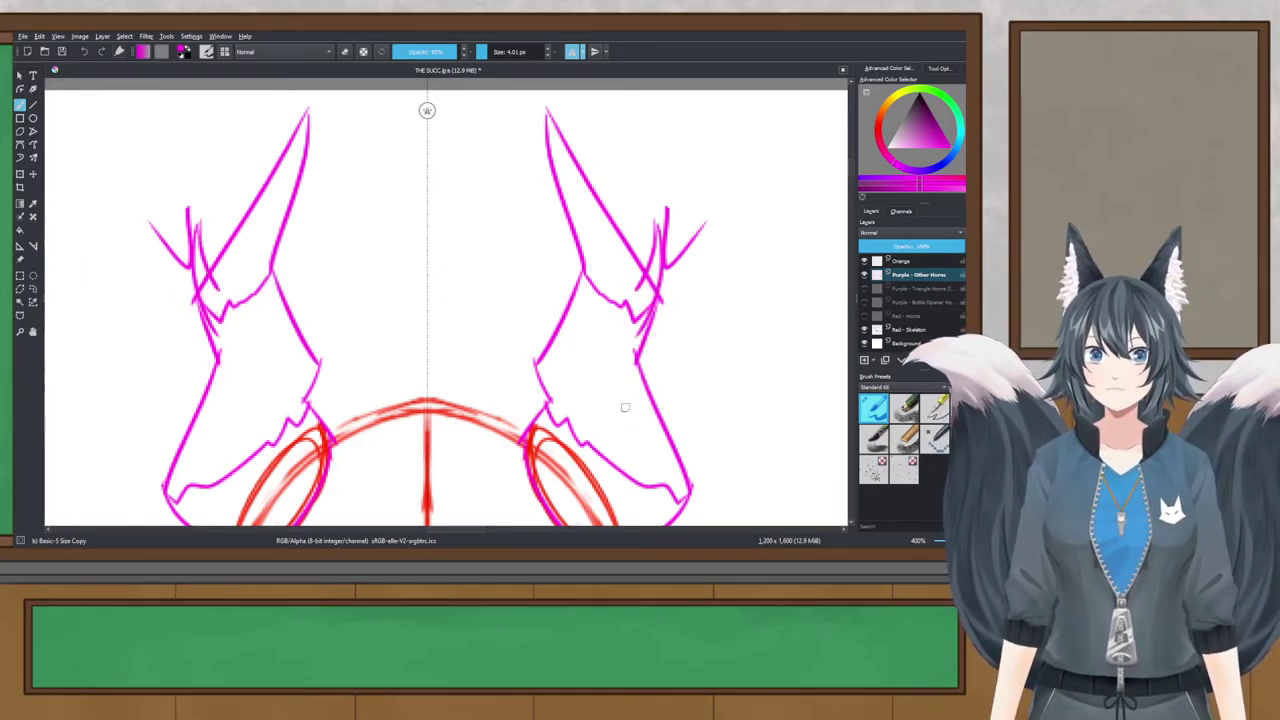
key("ctrl+z")
key("ctrl+z")
key("ctrl+z")
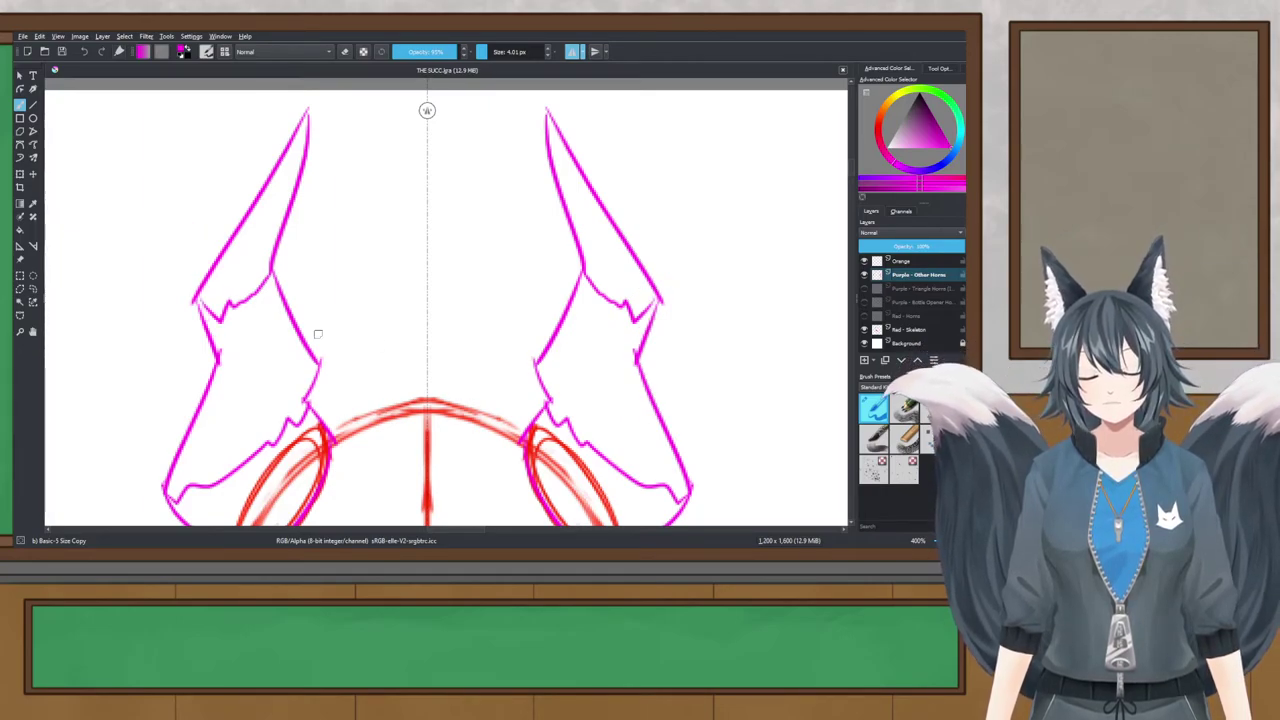
Step: Try an upward-curving spike over the outer corner of each tip section, check it against the head, and undo it
left_click_drag(230, 188, 216, 322)
key("ctrl+z")
left_click_drag(230, 190, 217, 272)
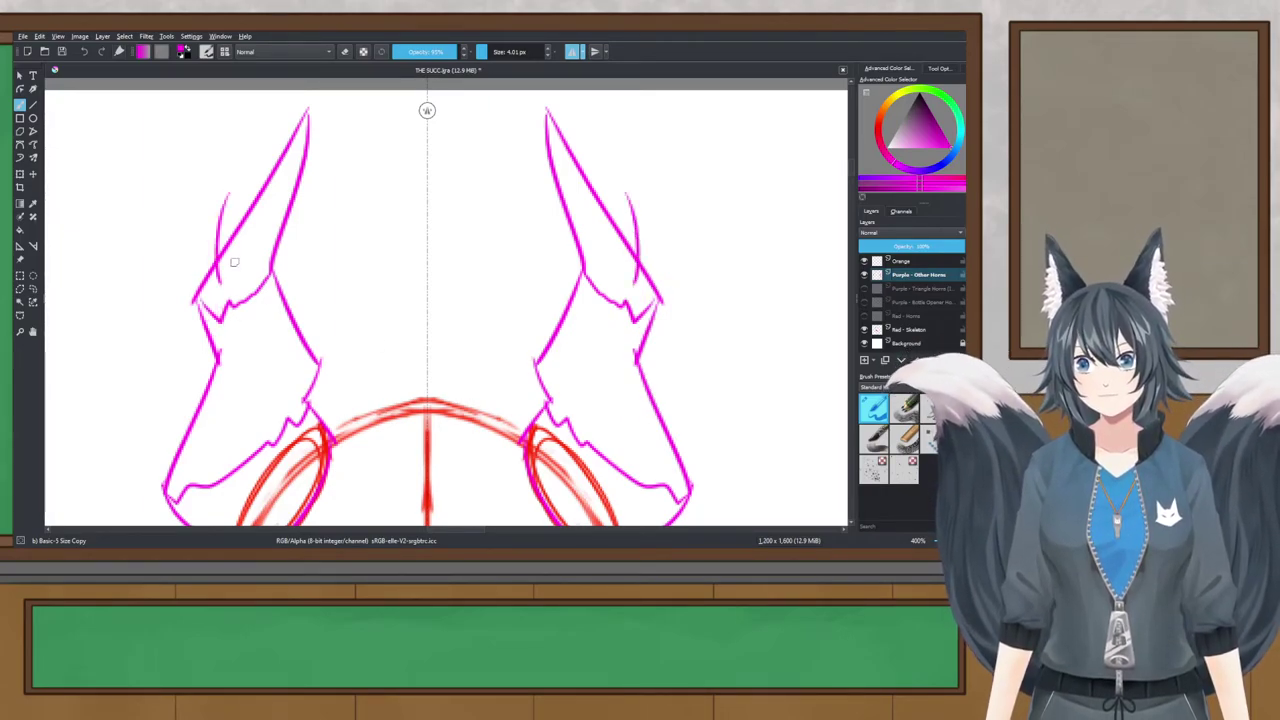
left_click_drag(230, 190, 222, 340)
key("ctrl+z")
left_click_drag(230, 188, 207, 330)
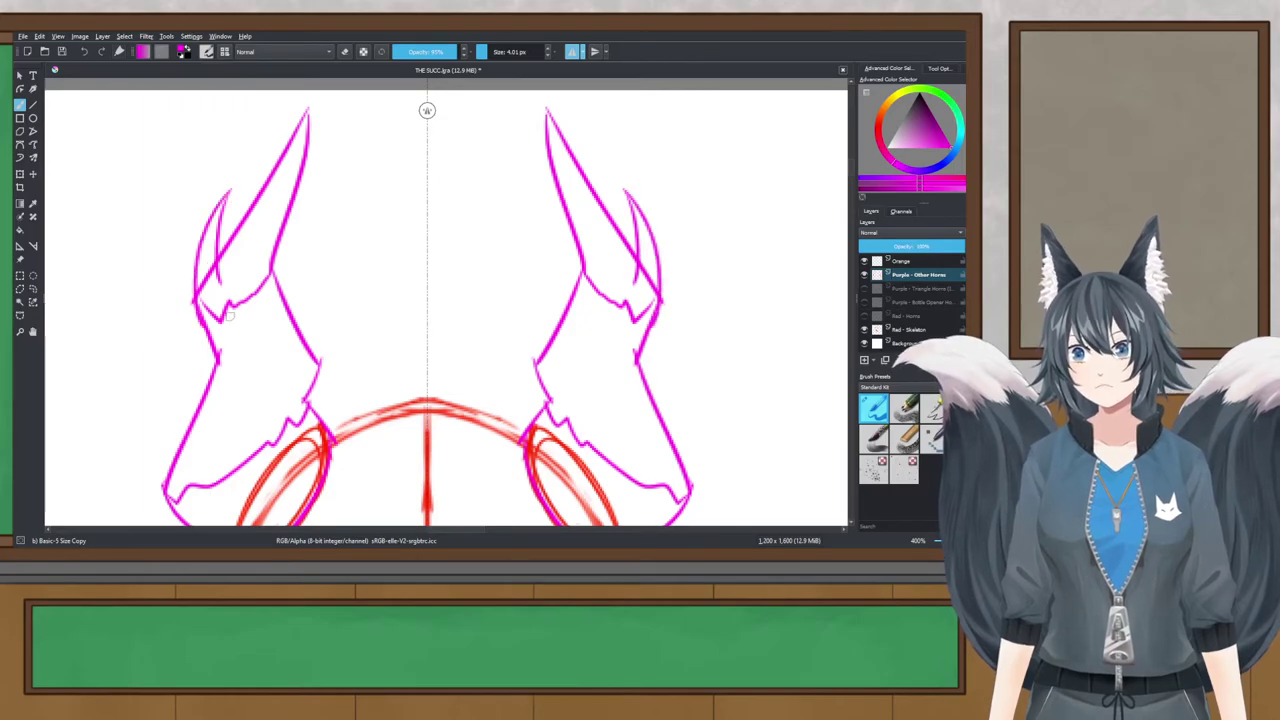
scroll(305, 177, "down", 5)
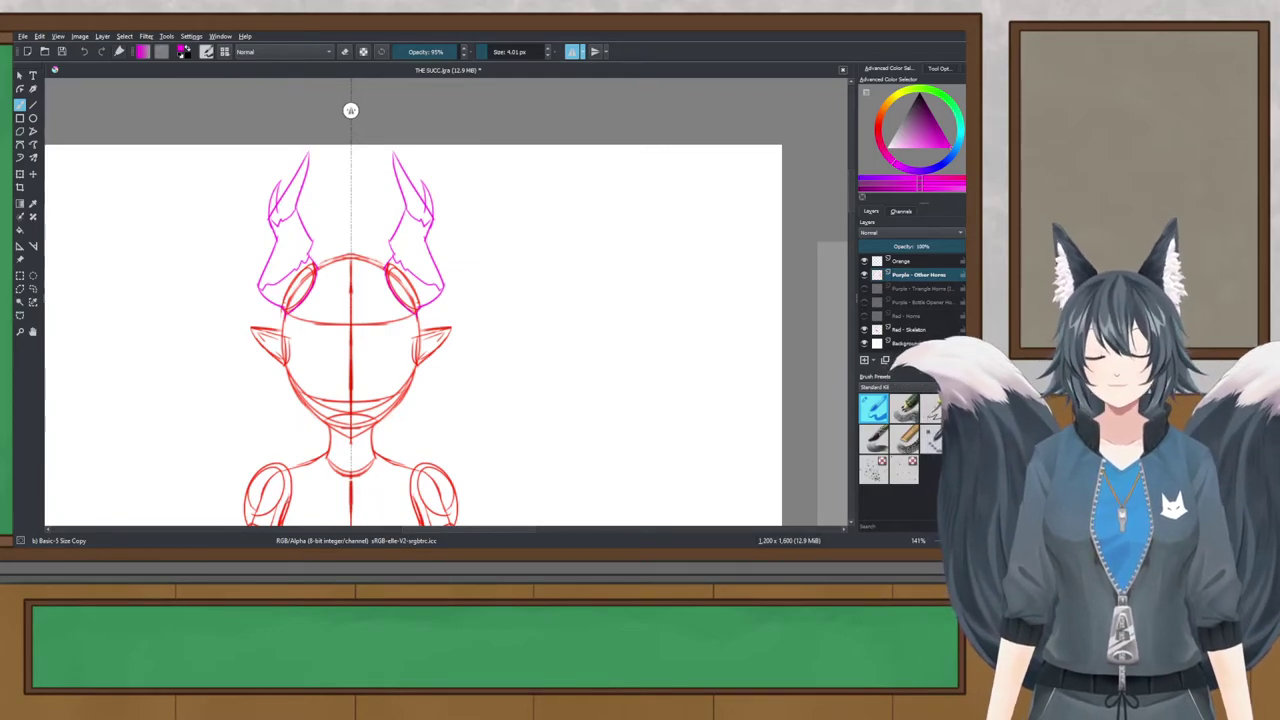
scroll(271, 287, "up", 4)
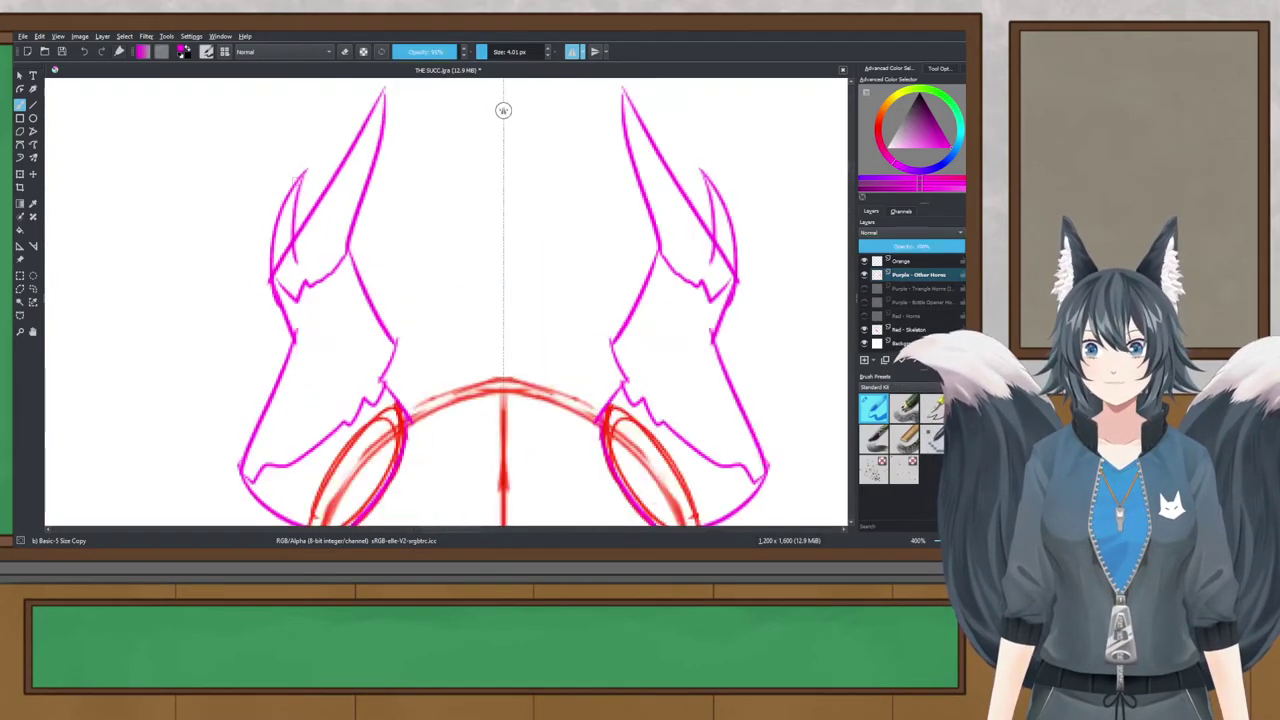
mouse_move(262, 340)
left_mouse_down()
mouse_move(312, 128)
mouse_move(236, 268)
mouse_move(266, 368)
left_mouse_up()
key("ctrl+z")
key("ctrl+z")
Step: Try an angular spike with straight sides on the outer corner of each tip section, and undo its strokes
left_click_drag(238, 268, 283, 353)
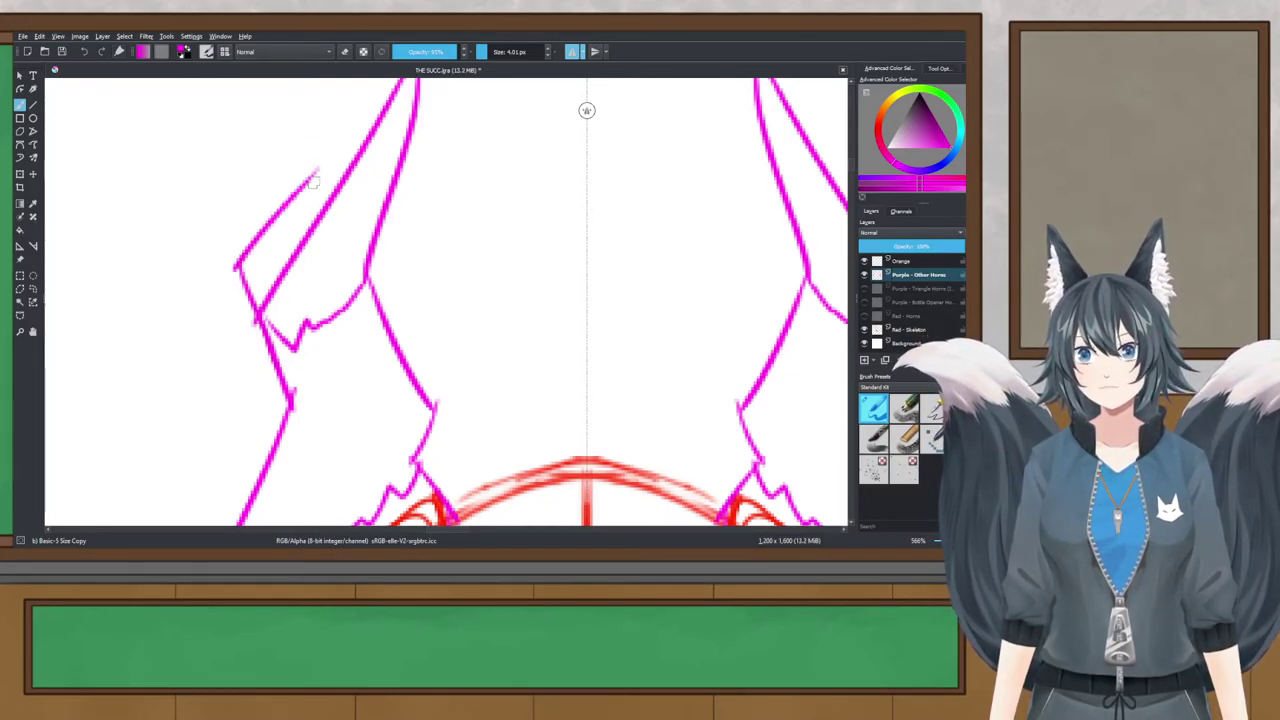
left_click_drag(314, 176, 268, 290)
key("ctrl+z")
key("ctrl+z")
key("ctrl+z")
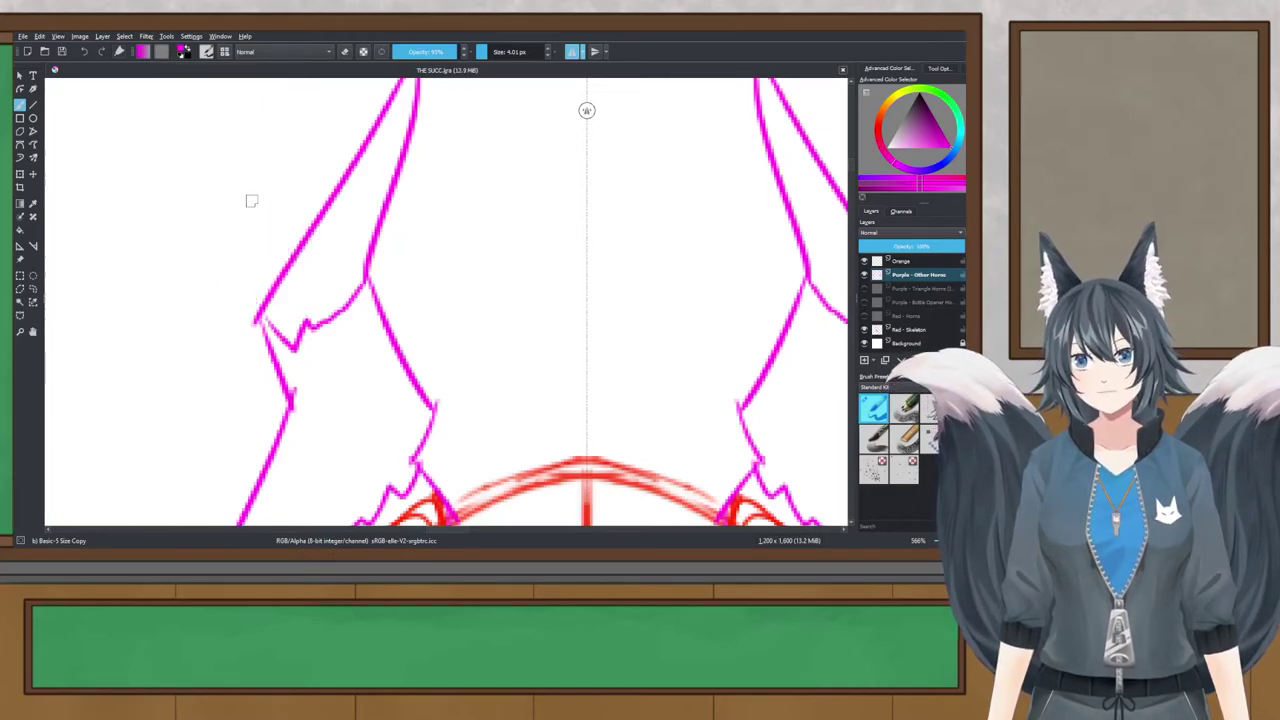
Step: Try several outlines for a bent, hooked spike projecting outward from the corner of each tip section
left_click_drag(259, 109, 245, 214)
key("ctrl+z")
left_click_drag(310, 104, 246, 234)
key("ctrl+z")
left_click_drag(266, 328, 259, 317)
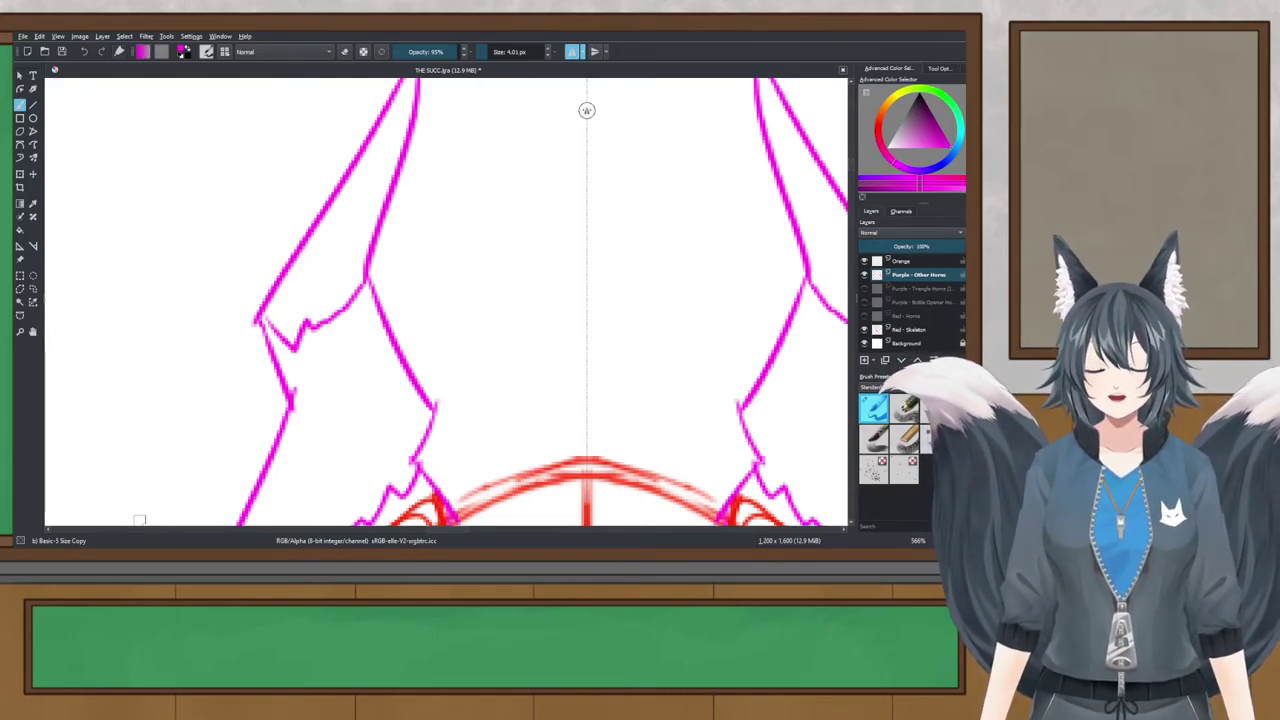
left_click(293, 271)
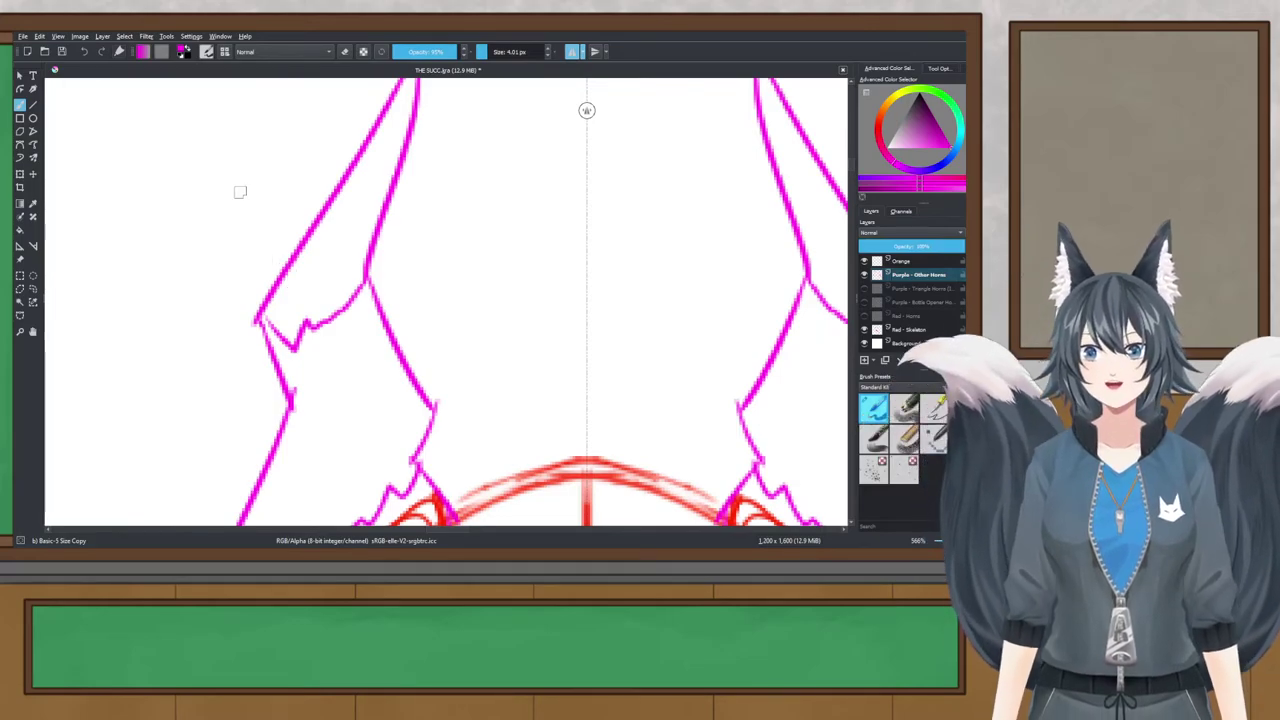
mouse_move(300, 158)
left_mouse_down()
mouse_move(230, 254)
mouse_move(276, 366)
left_mouse_up()
mouse_move(300, 160)
left_mouse_down()
mouse_move(250, 256)
mouse_move(278, 318)
left_mouse_up()
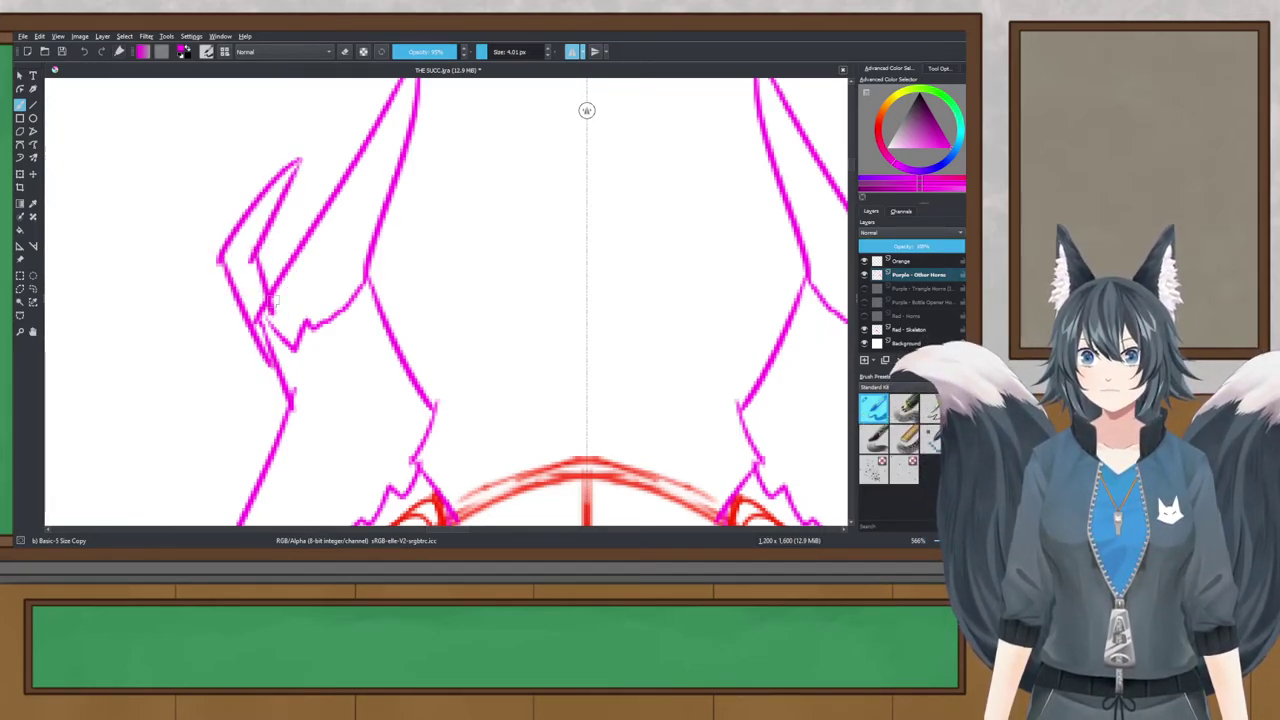
Step: Undo the hooked spike strokes and save the document
key("ctrl+z")
key("ctrl+z")
key("ctrl+z")
key("ctrl+z")
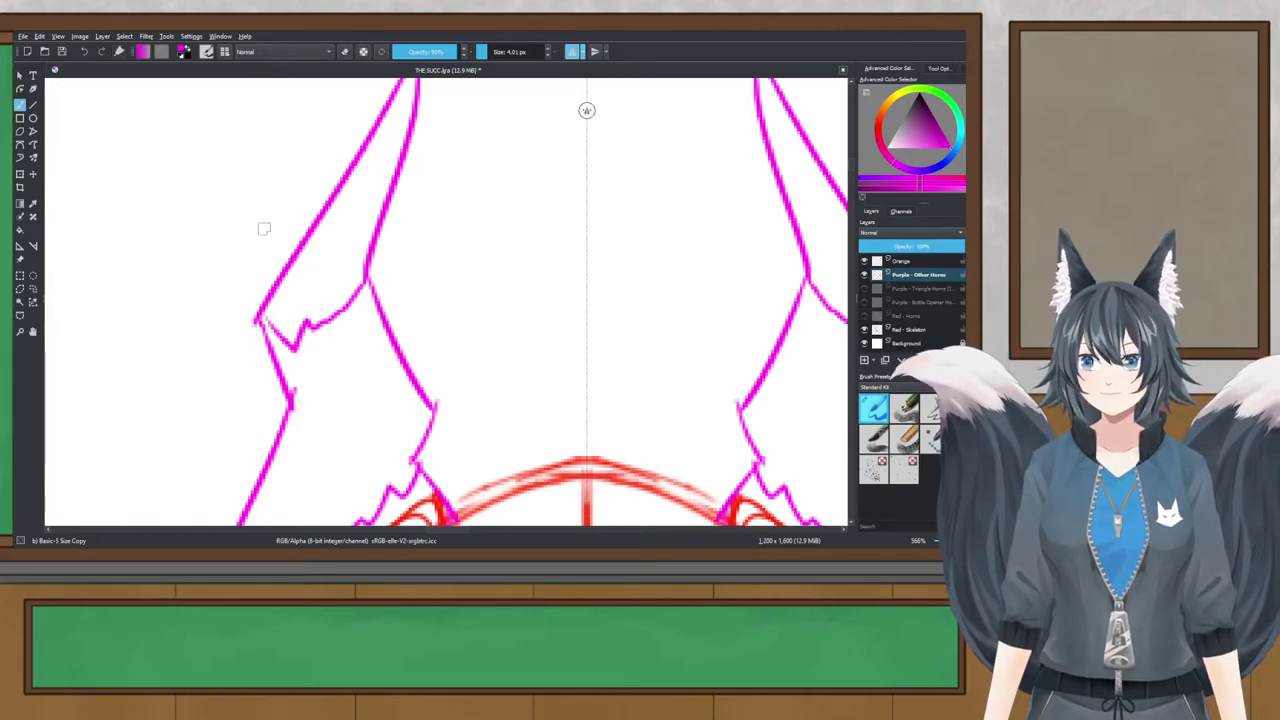
key("ctrl+s")
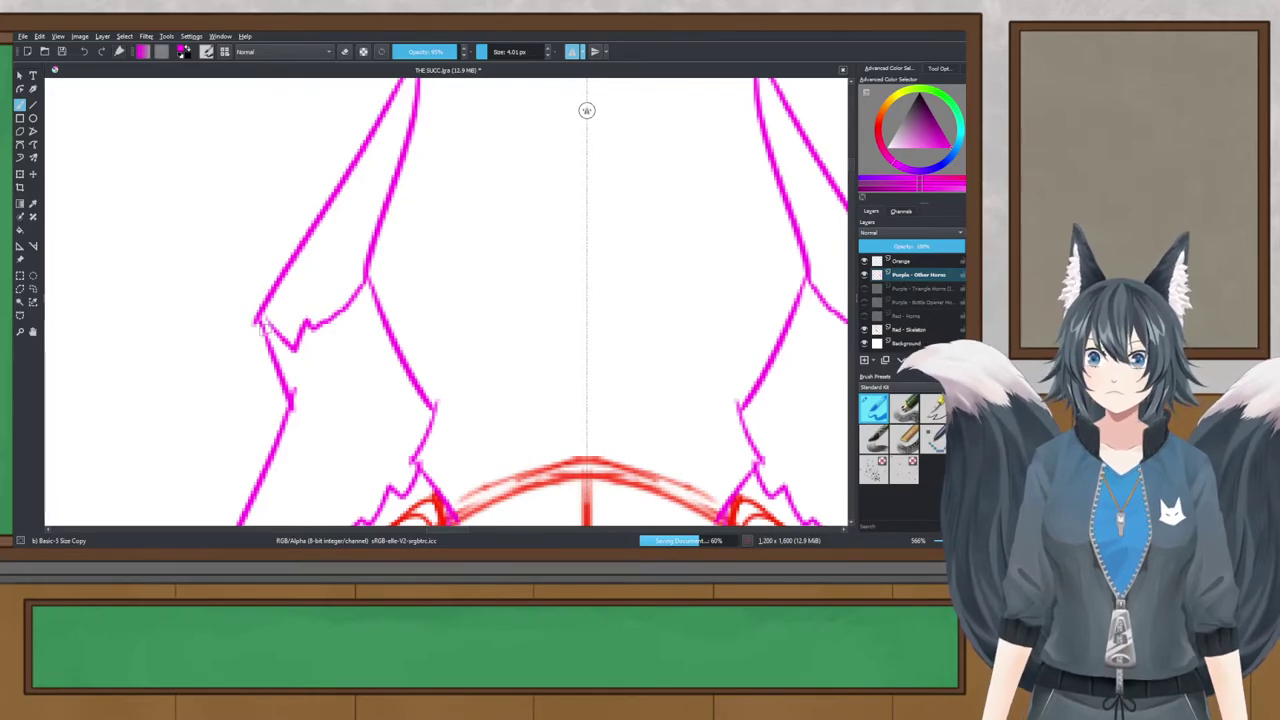
Step: Try a slender curved spike rising along each tip section's outer edge, and undo it
mouse_move(266, 334)
left_mouse_down()
mouse_move(255, 277)
mouse_move(360, 126)
left_mouse_up()
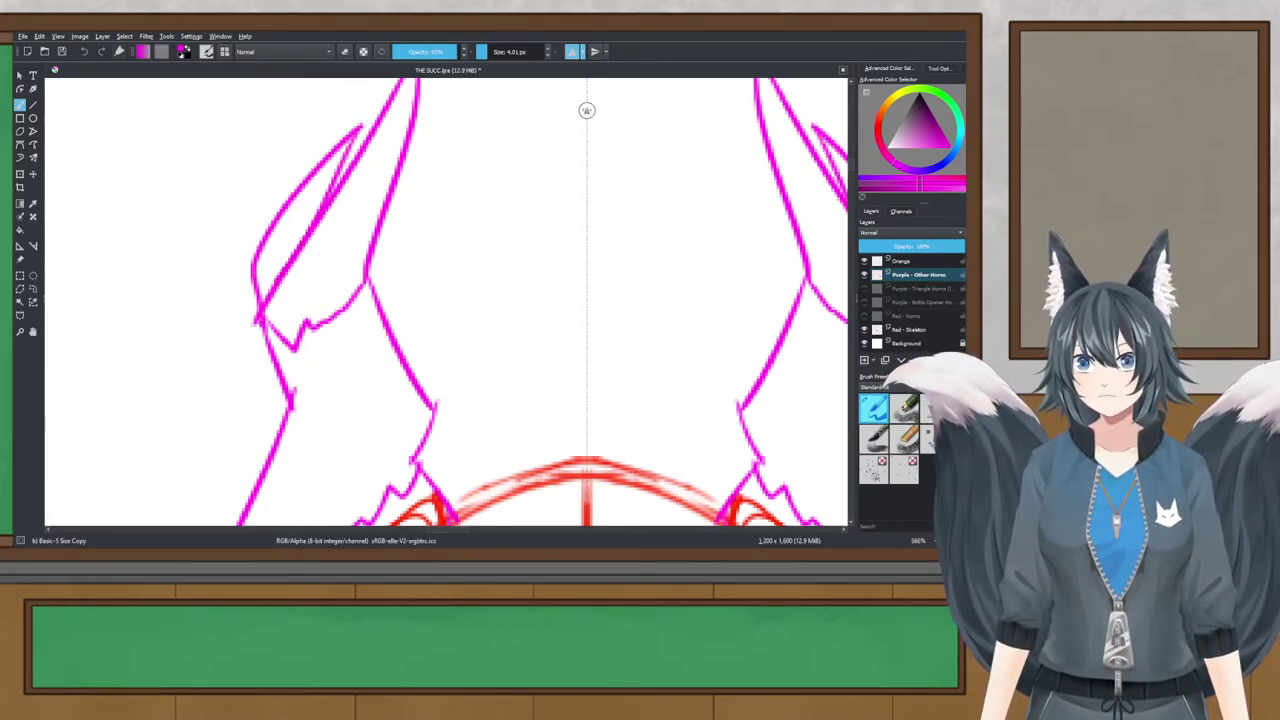
key("ctrl+z")
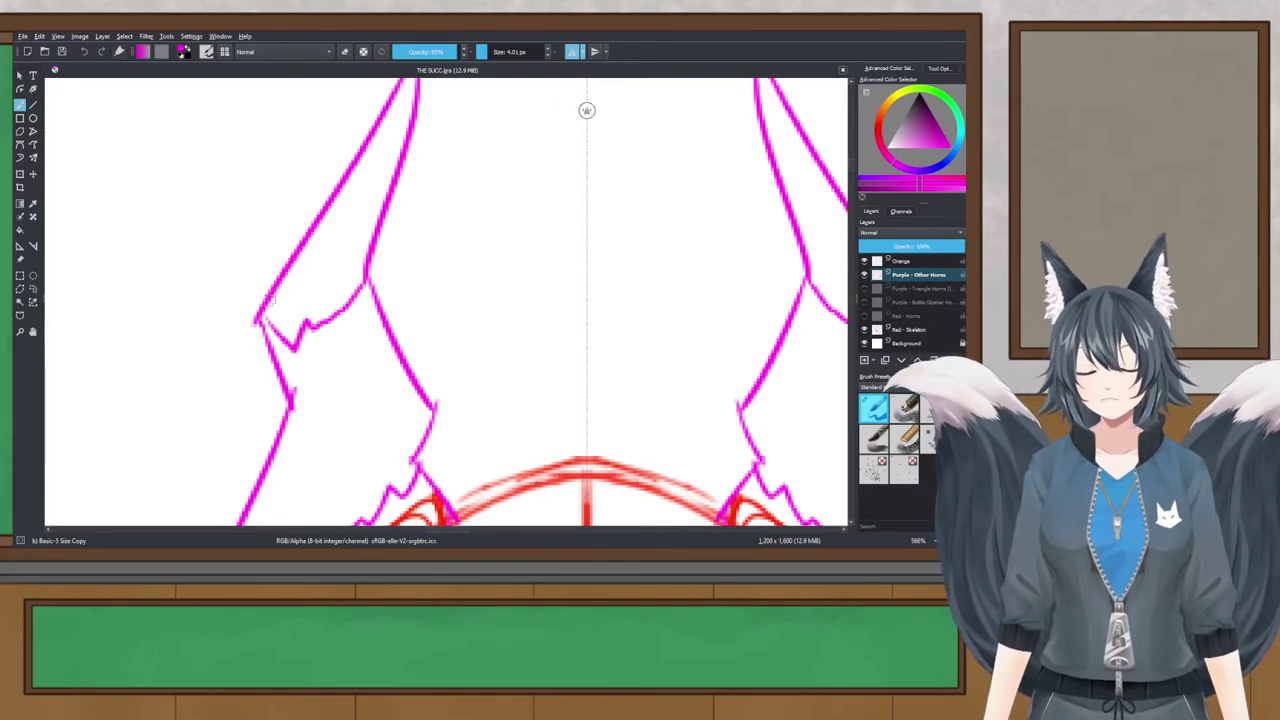
mouse_move(250, 322)
left_mouse_down()
mouse_move(245, 390)
mouse_move(200, 356)
mouse_move(200, 316)
mouse_move(246, 466)
mouse_move(275, 481)
left_mouse_up()
key("ctrl+z")
key("ctrl+z")
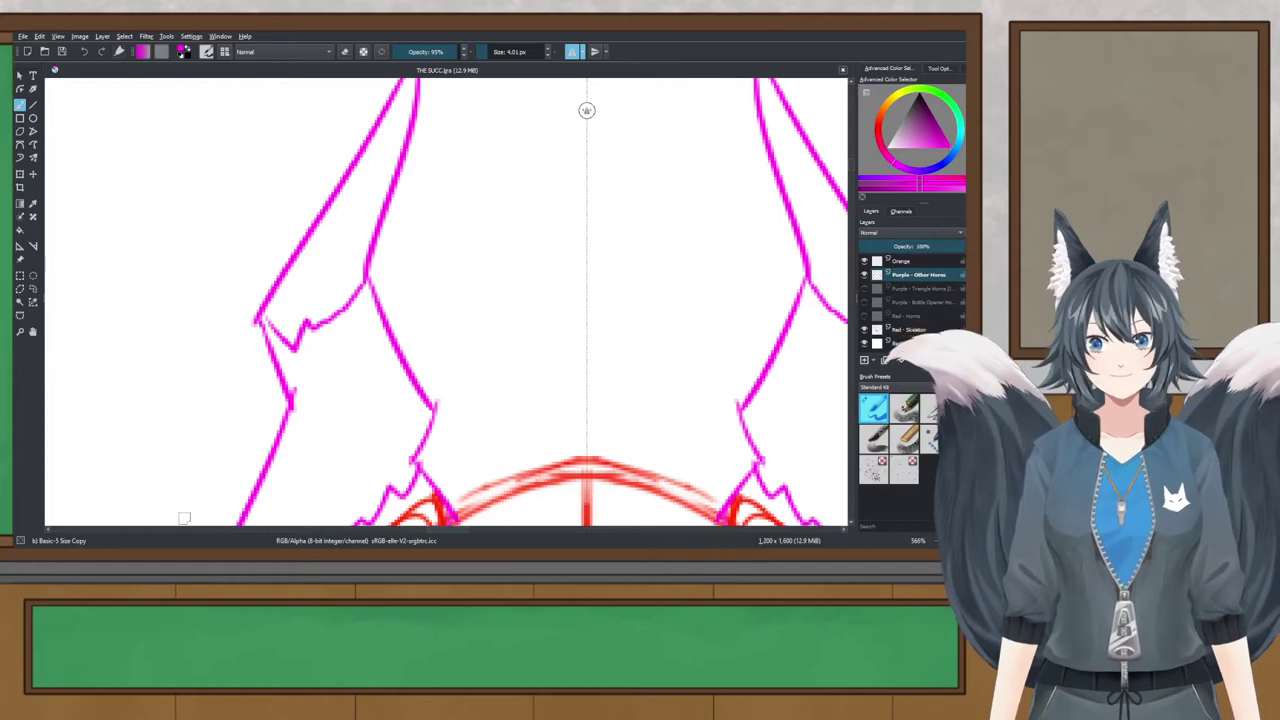
Step: Examine the plain layered horns against the head, the full skeleton and the reference pictures
scroll(352, 318, "down", 2)
left_click_drag(352, 318, 300, 290)
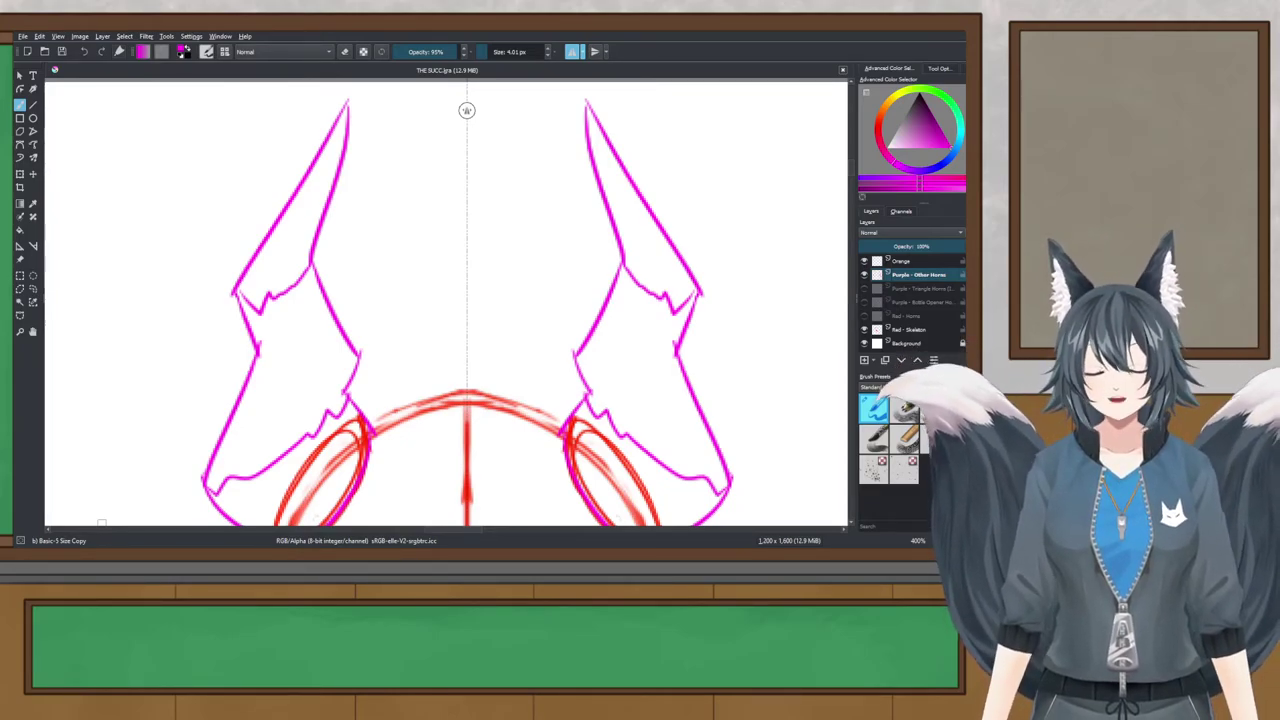
scroll(446, 223, "down", 3)
left_click_drag(466, 454, 445, 286)
scroll(436, 110, "down", 3)
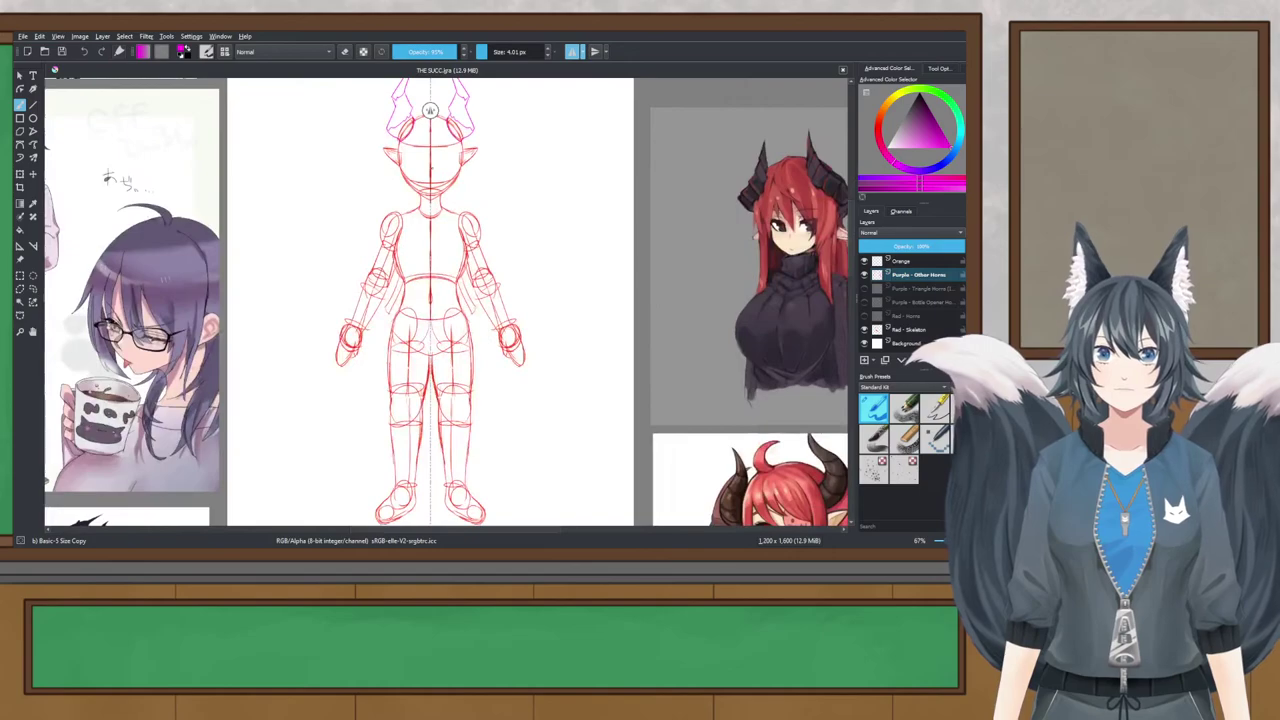
scroll(430, 110, "up", 4)
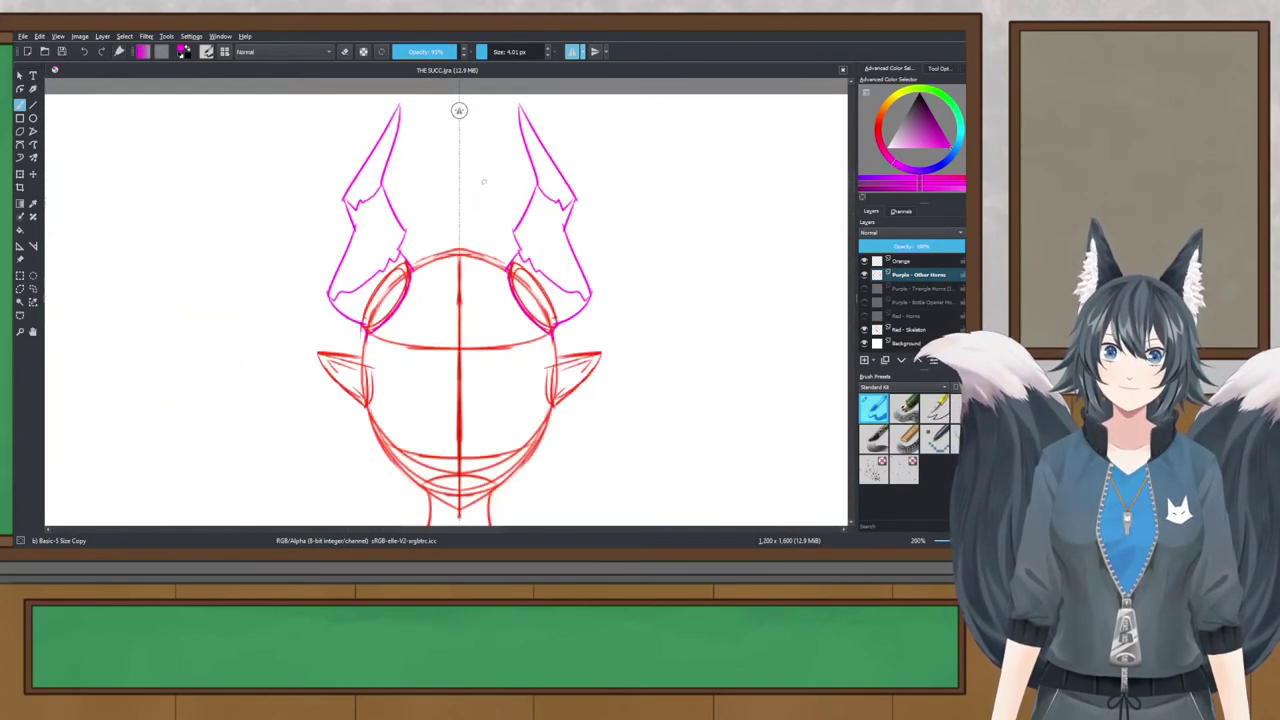
scroll(400, 164, "up", 1)
left_click_drag(422, 361, 424, 317)
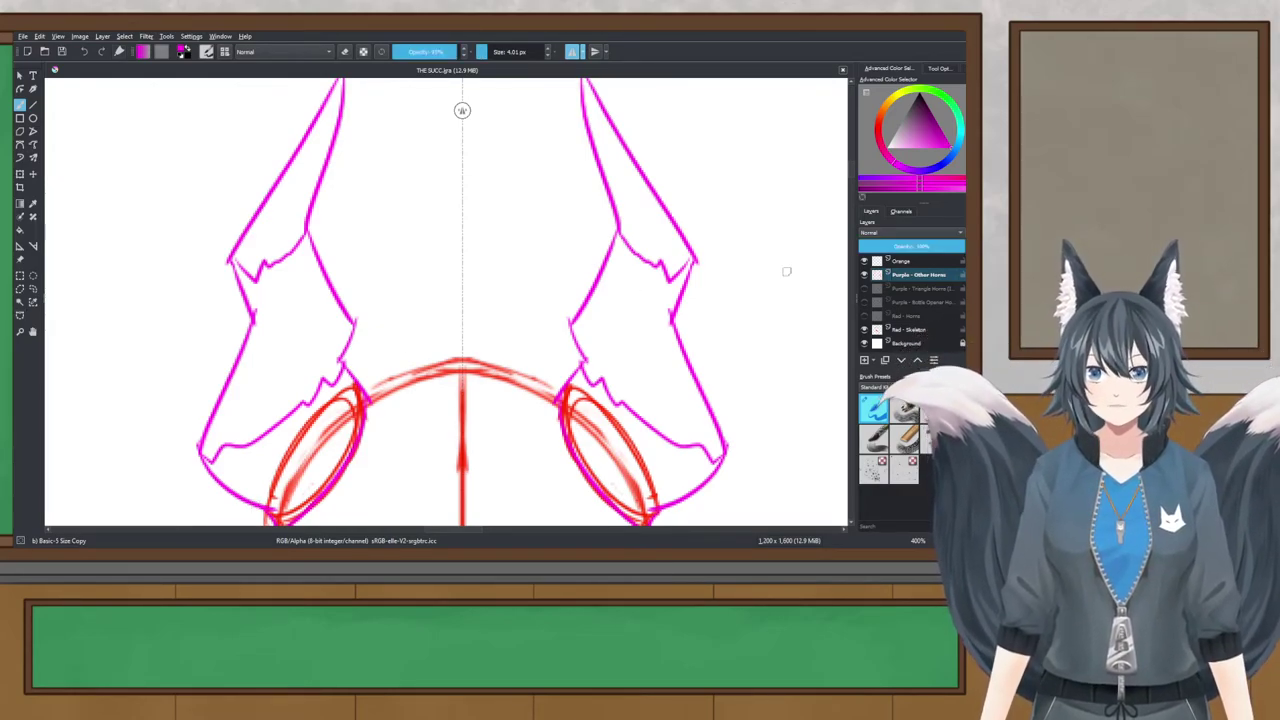
Step: On the Orange layer, sketch the mirrored sides and rounded bottom of a wide collar around the neck in yellow-orange
left_click(908, 262)
left_click_drag(879, 122, 889, 102)
scroll(500, 268, "down", 1)
scroll(500, 269, "down", 5)
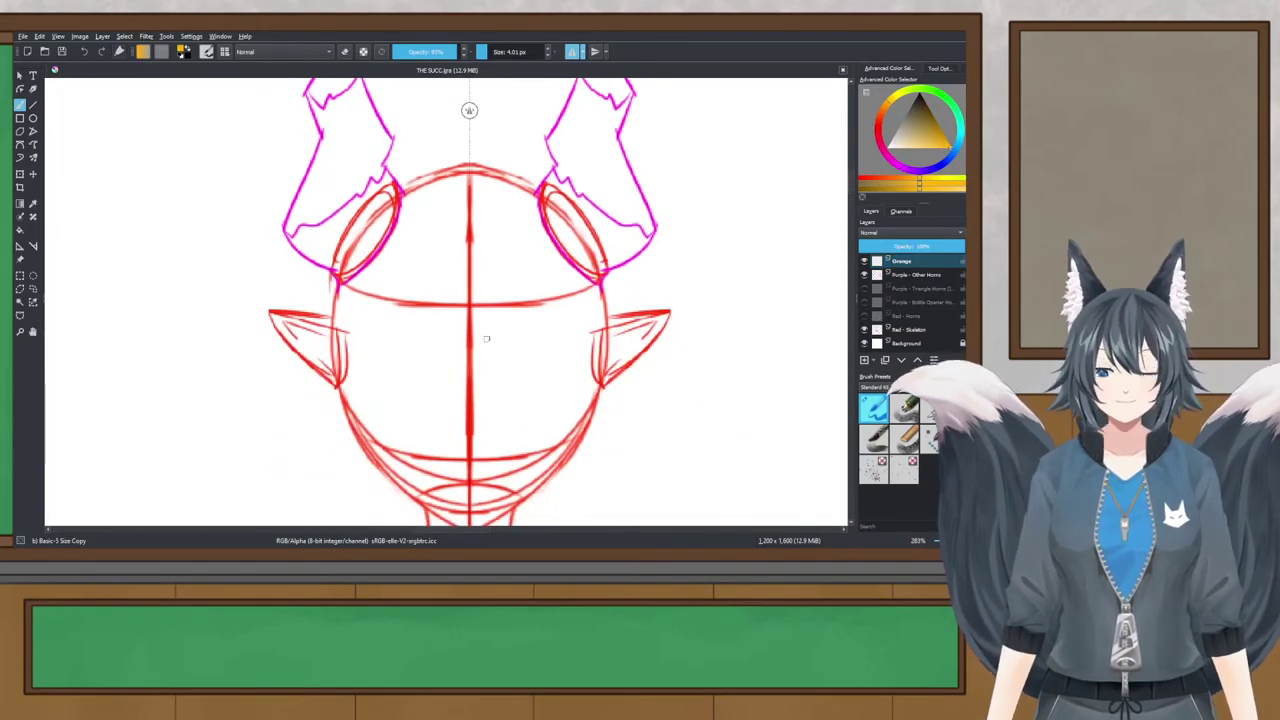
scroll(503, 306, "up", 2)
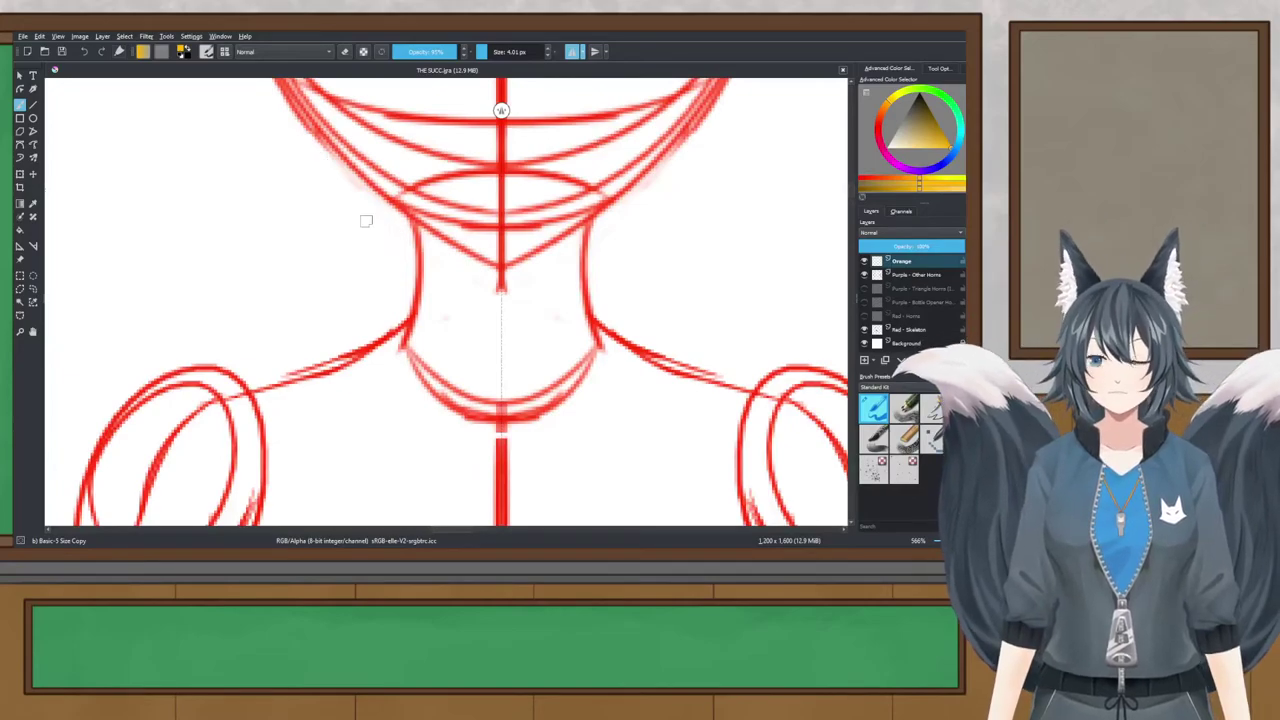
left_click_drag(363, 216, 335, 360)
key("ctrl+z")
left_click_drag(332, 231, 317, 365)
mouse_move(316, 309)
left_mouse_down()
mouse_move(375, 432)
mouse_move(466, 445)
left_mouse_up()
key("ctrl+z")
left_click_drag(375, 430, 535, 453)
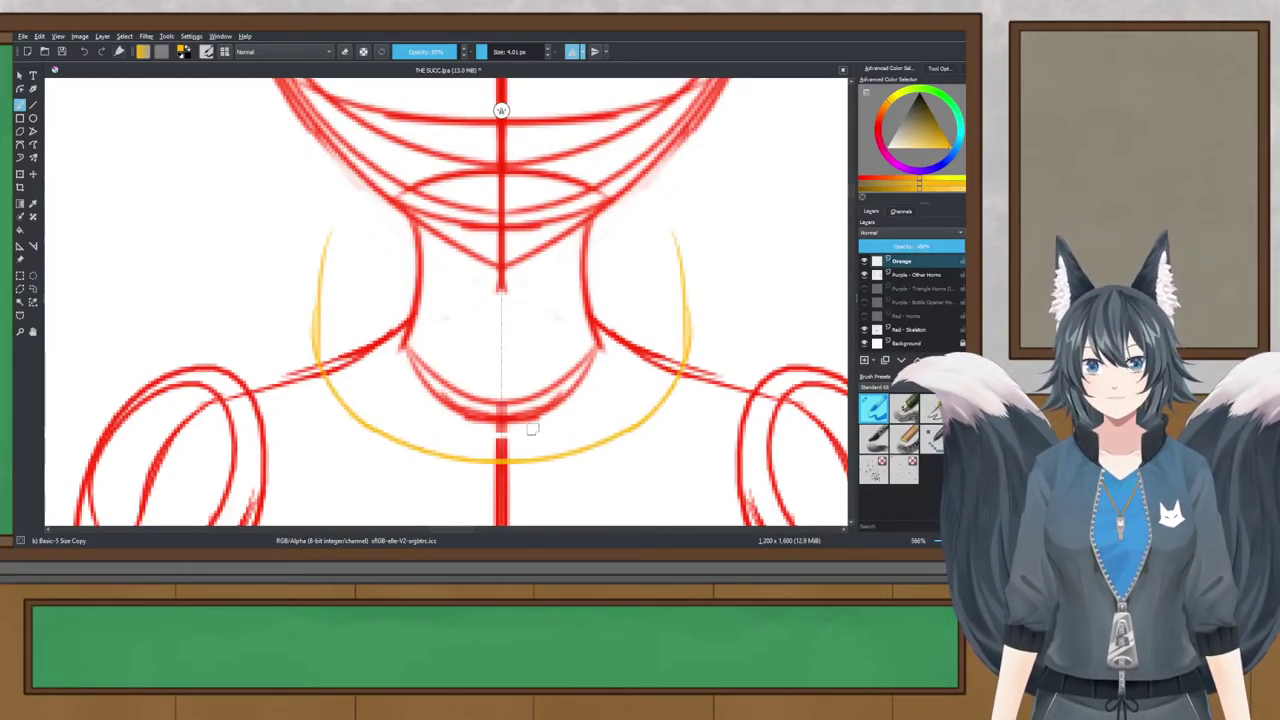
Step: Draw the collar's rounded upper corners and its top edge dipping to a V below the chin, redoing unsatisfactory strokes
left_click_drag(330, 252, 390, 212)
key("ctrl+z")
mouse_move(329, 243)
left_mouse_down()
mouse_move(399, 236)
mouse_move(512, 322)
left_mouse_up()
key("ctrl+z")
left_click_drag(366, 228, 500, 287)
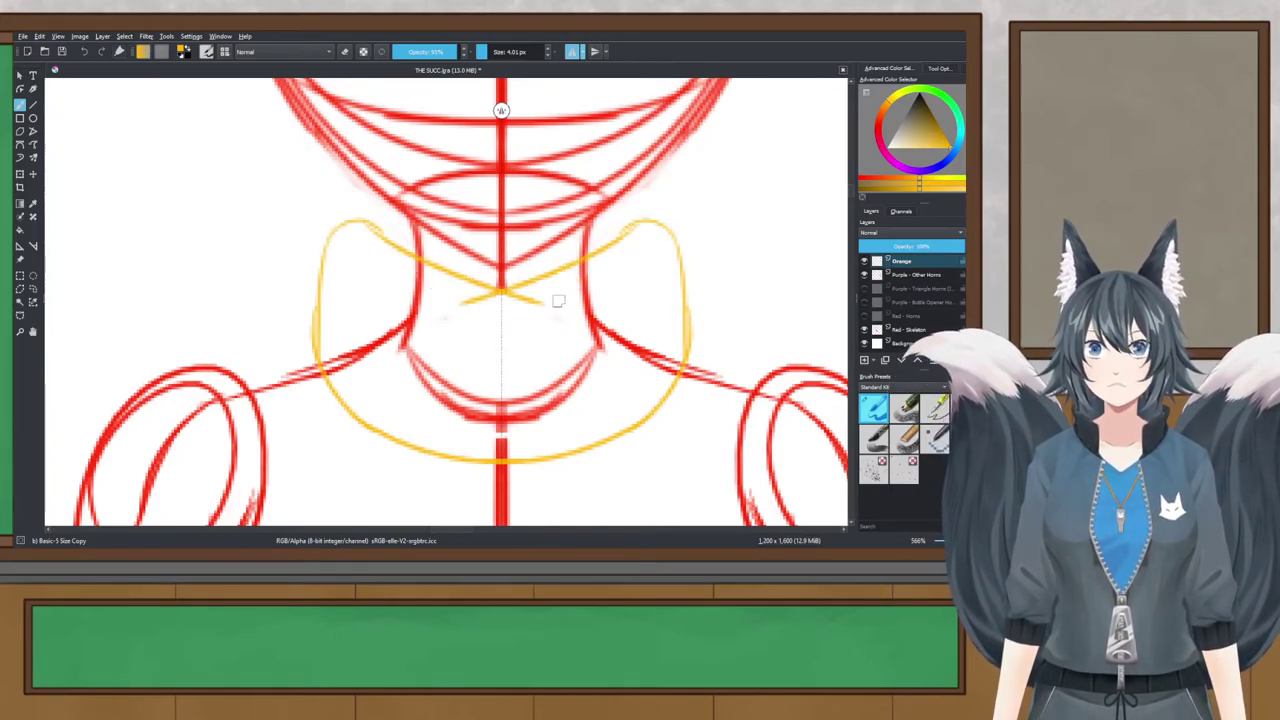
key("ctrl+z")
left_click_drag(378, 230, 500, 286)
mouse_move(374, 222)
left_mouse_down()
mouse_move(440, 226)
mouse_move(362, 226)
mouse_move(433, 241)
mouse_move(366, 225)
mouse_move(408, 218)
left_mouse_up()
key("ctrl+z")
key("ctrl+z")
Step: Add three mirrored pairs of vertical fold lines across the front of the collar
left_click_drag(353, 258, 350, 385)
left_click_drag(416, 284, 428, 418)
left_click_drag(475, 308, 476, 394)
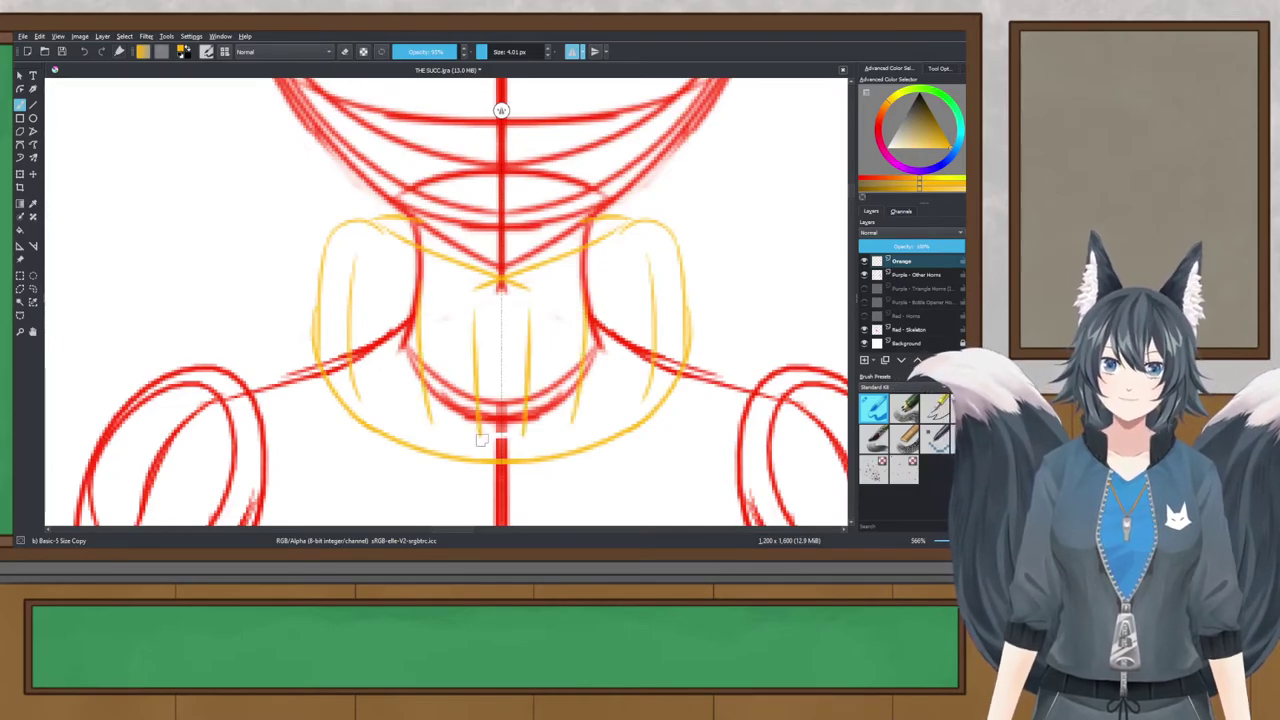
Step: Select the lower half of the yellow-orange collar and move it up slightly to shorten the collar, clearing the selection
key("minus")
scroll(419, 257, "down", 4)
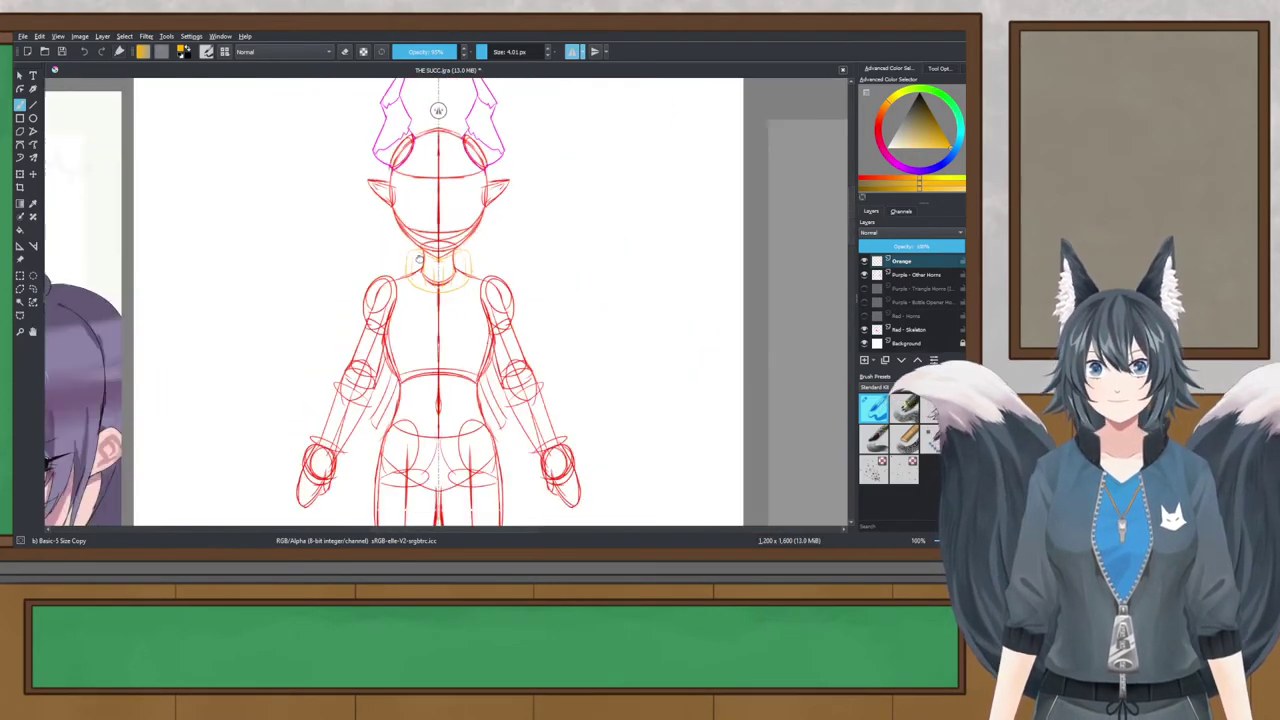
scroll(426, 262, "up", 3)
scroll(427, 270, "up", 1)
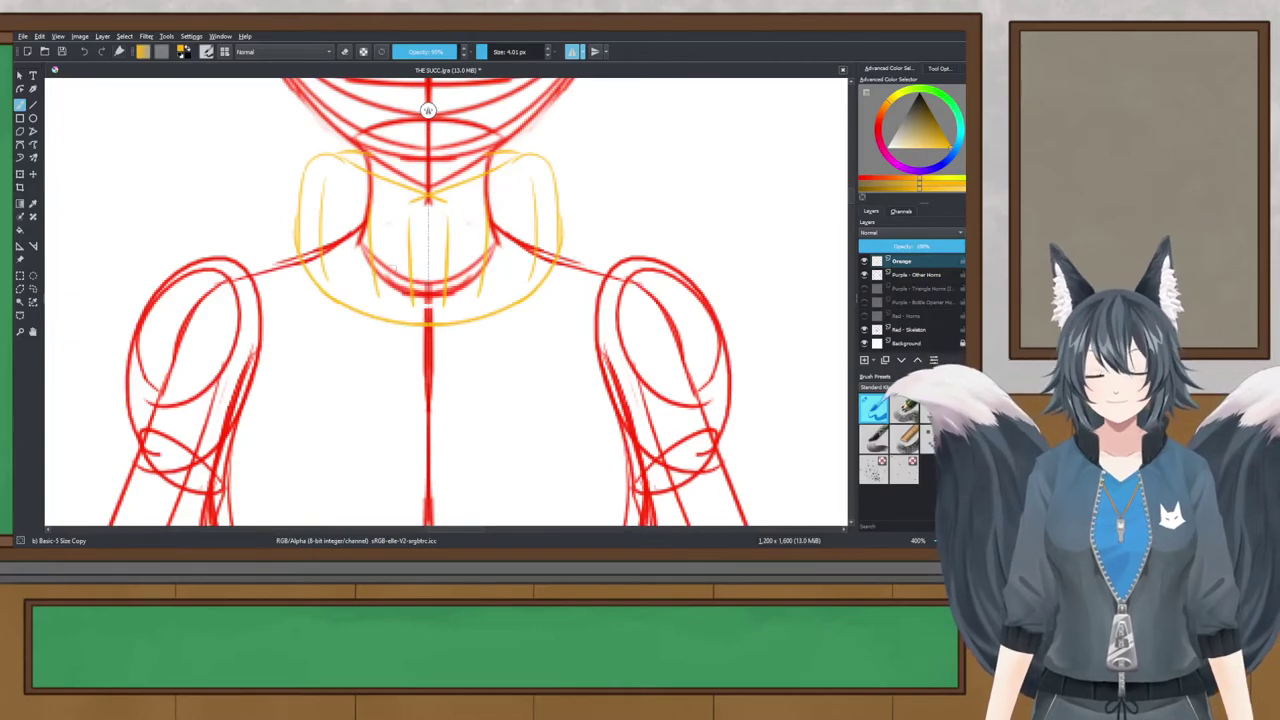
scroll(402, 271, "up", 1)
left_click(19, 275)
left_click_drag(265, 131, 612, 290)
left_click_drag(201, 404, 614, 262)
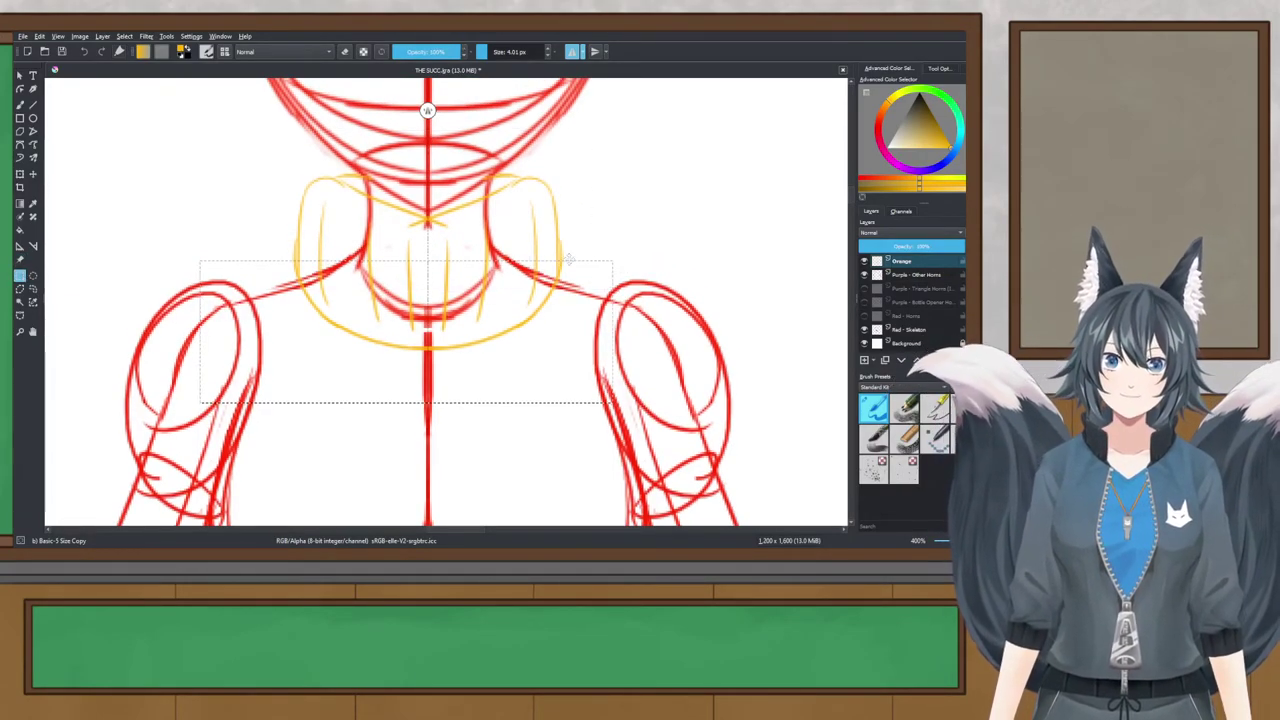
scroll(515, 250, "up", 1)
left_click(33, 174)
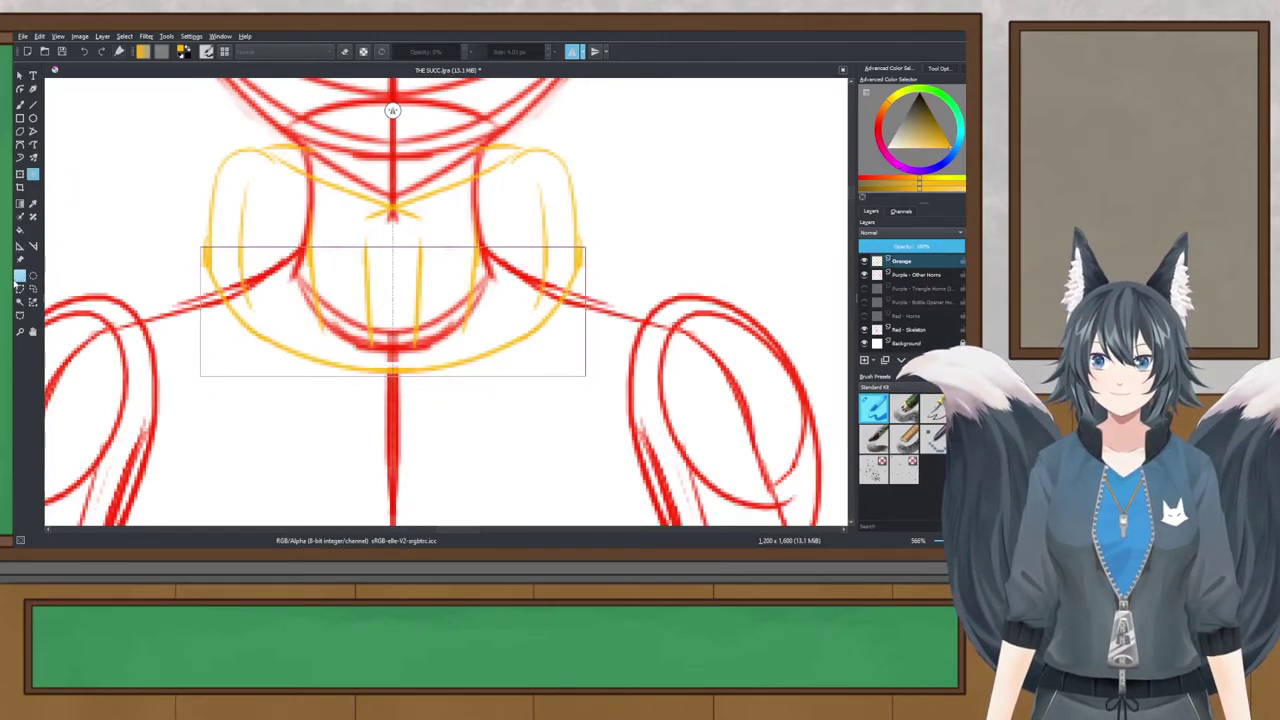
left_click(20, 275)
left_click_drag(174, 225, 202, 259)
left_click_drag(186, 146, 627, 420)
key("ctrl+shift+a")
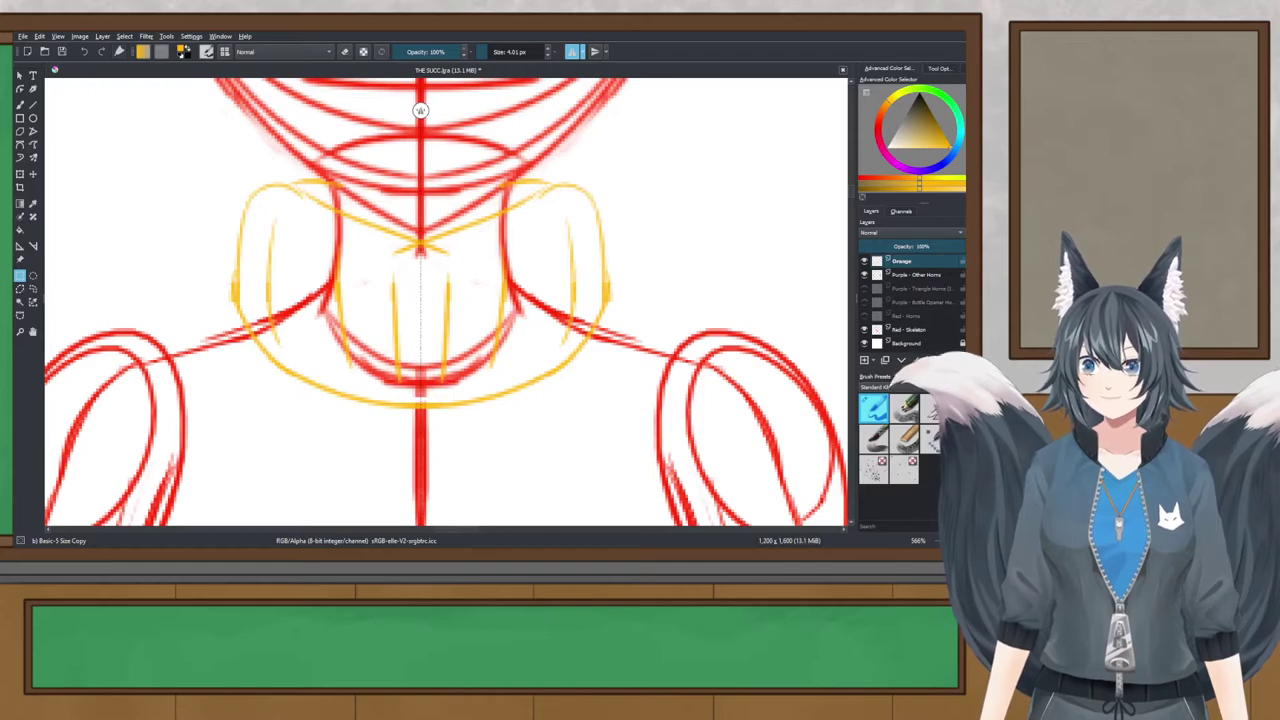
left_click(271, 460)
Step: On the Purple - Other Horns layer, try a mirrored curved hook on the outer side of each horn in the existing magenta
scroll(271, 460, "down", 2)
left_click_drag(299, 433, 330, 528)
left_click_drag(265, 195, 291, 435)
scroll(279, 358, "down", 2)
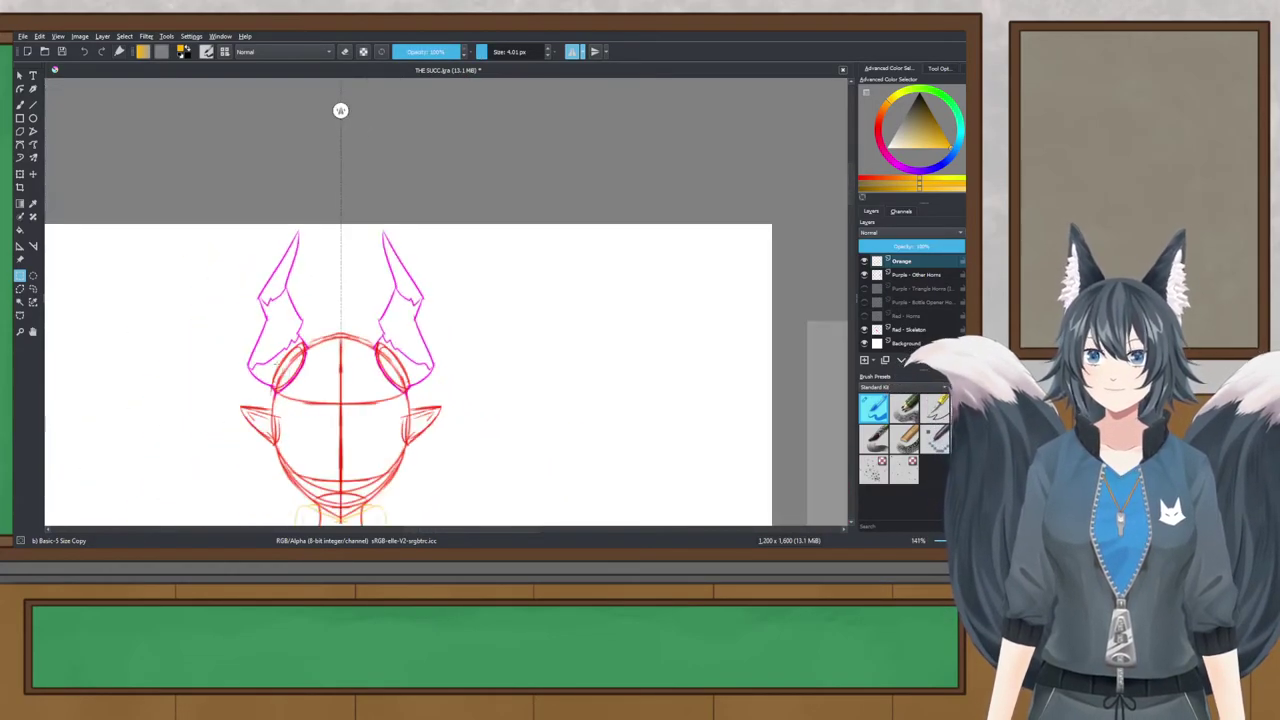
left_click_drag(277, 364, 337, 264)
left_click(910, 275)
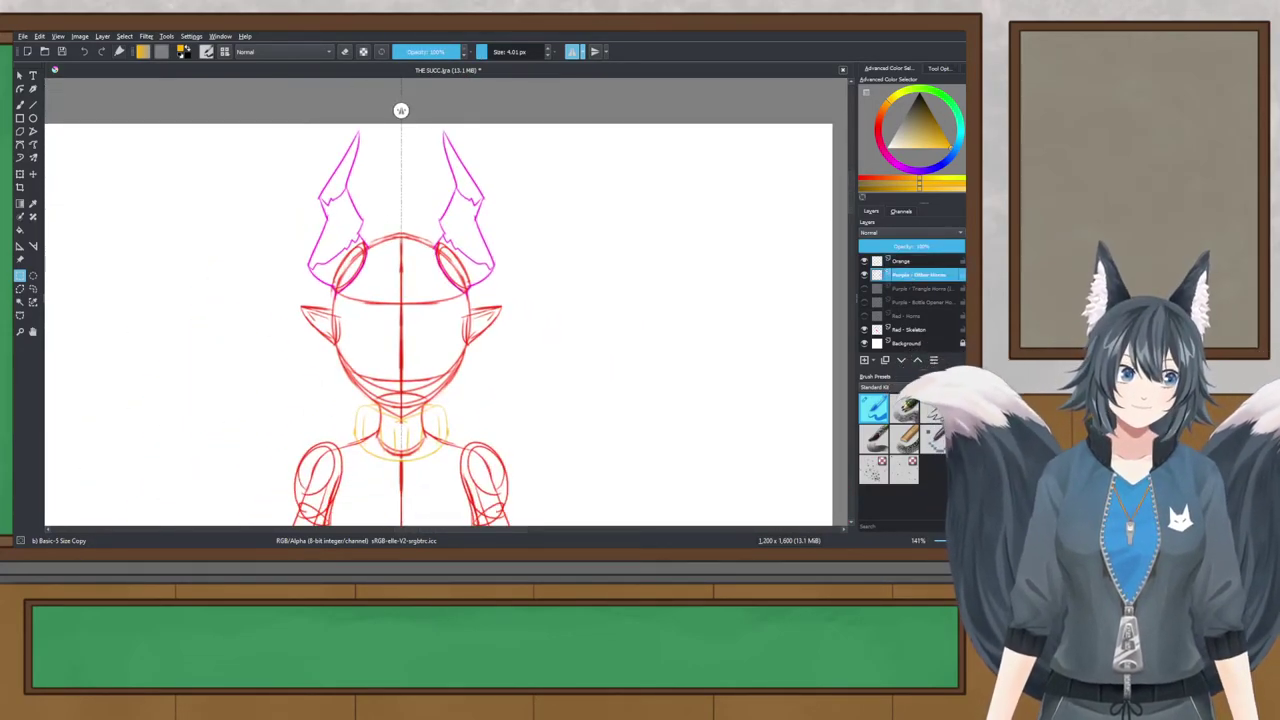
left_click(316, 193, "ctrl")
scroll(315, 193, "up", 2)
scroll(360, 205, "up", 1)
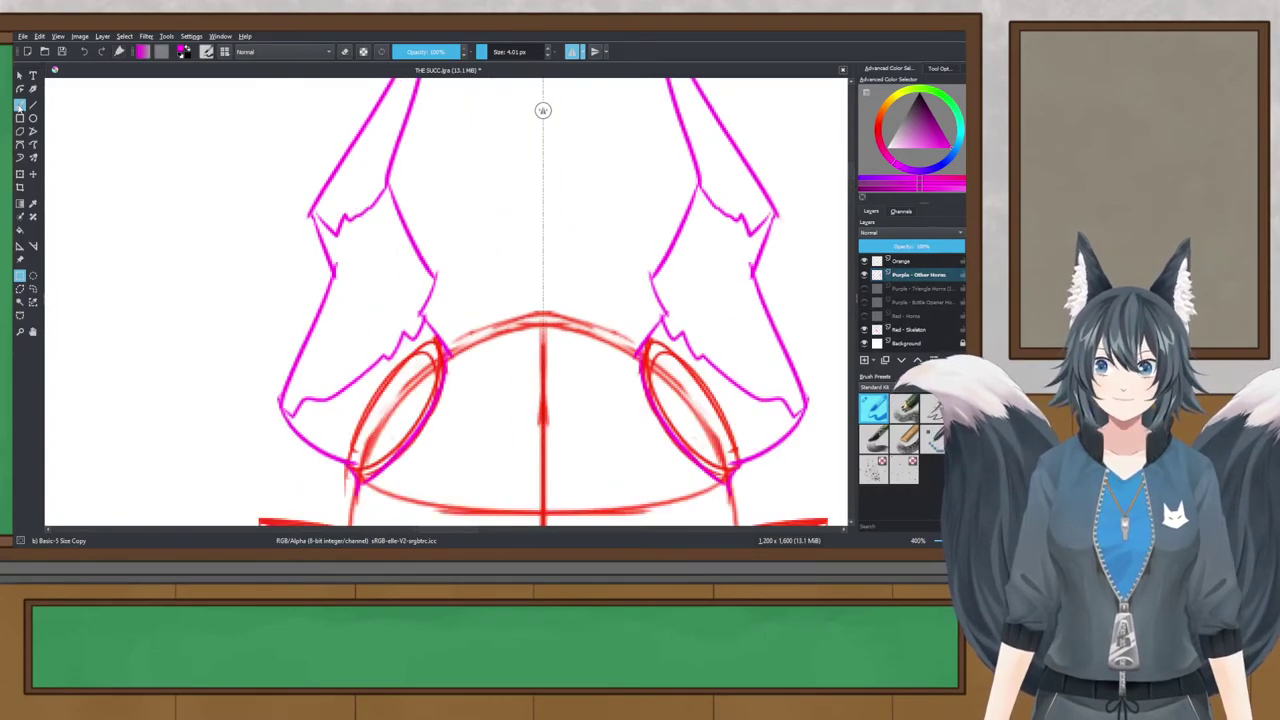
left_click(20, 105)
scroll(343, 214, "up", 2)
mouse_move(290, 224)
left_mouse_down()
mouse_move(232, 122)
mouse_move(224, 325)
mouse_move(287, 268)
mouse_move(216, 306)
mouse_move(257, 299)
left_mouse_up()
key("ctrl+z")
key("ctrl+z")
left_click_drag(179, 276, 258, 293)
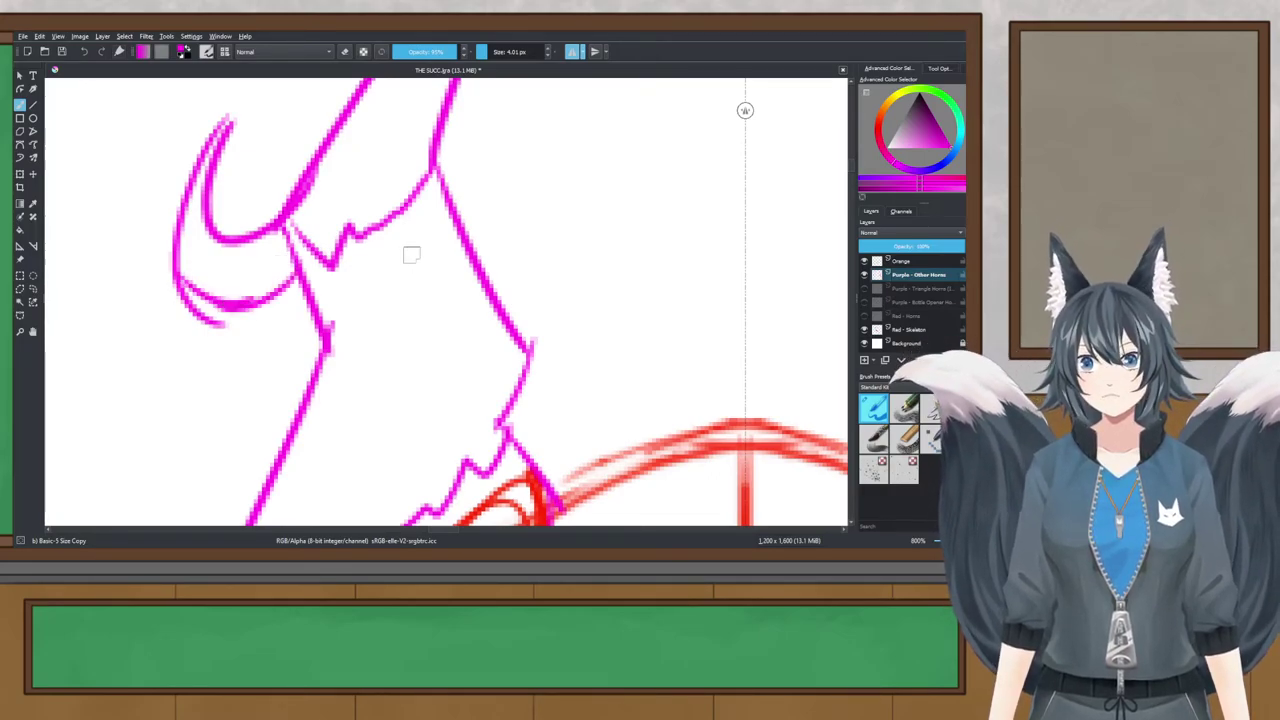
Step: Check the curved hooks against the whole head and undo them
scroll(408, 254, "down", 5)
left_click_drag(459, 267, 404, 233)
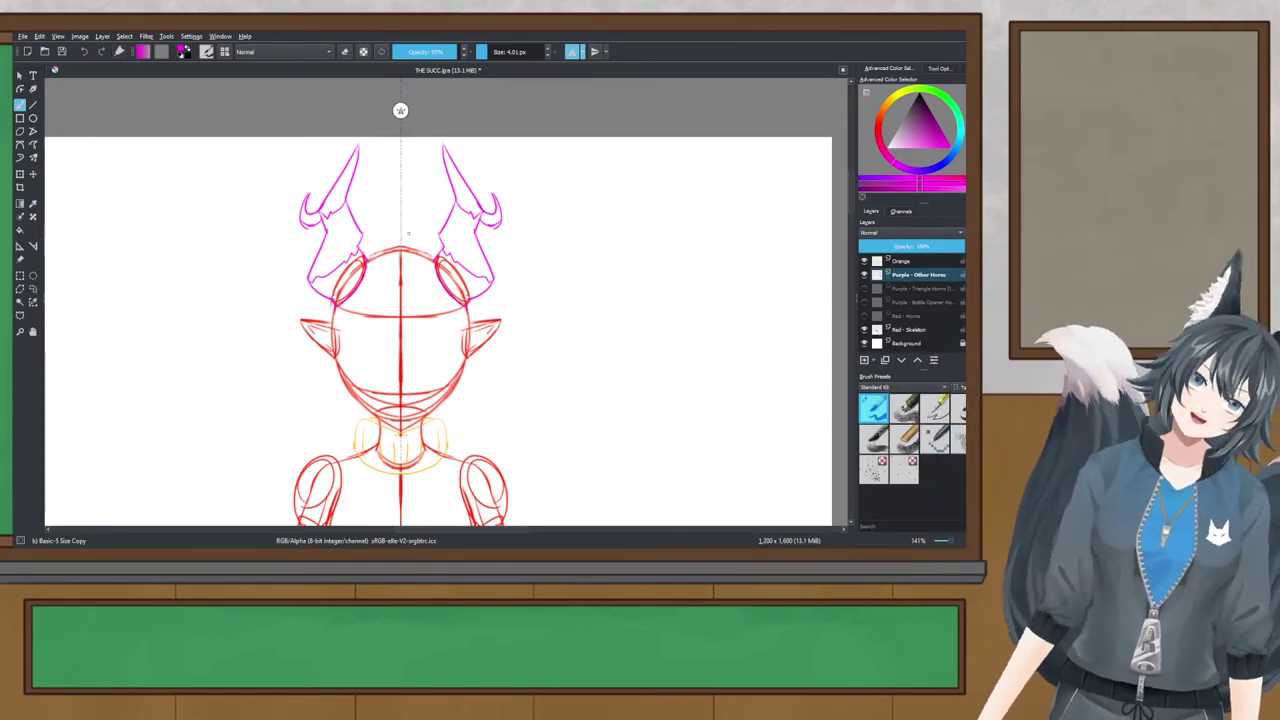
scroll(321, 196, "up", 4)
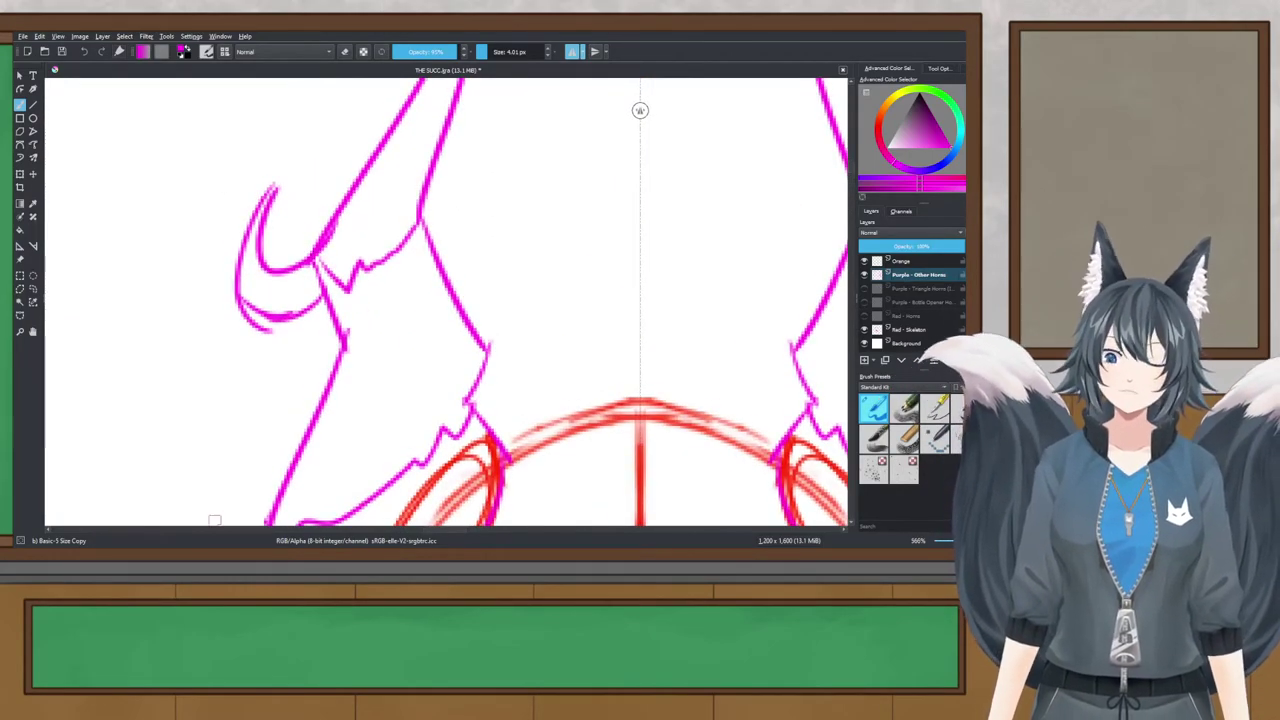
key("o")
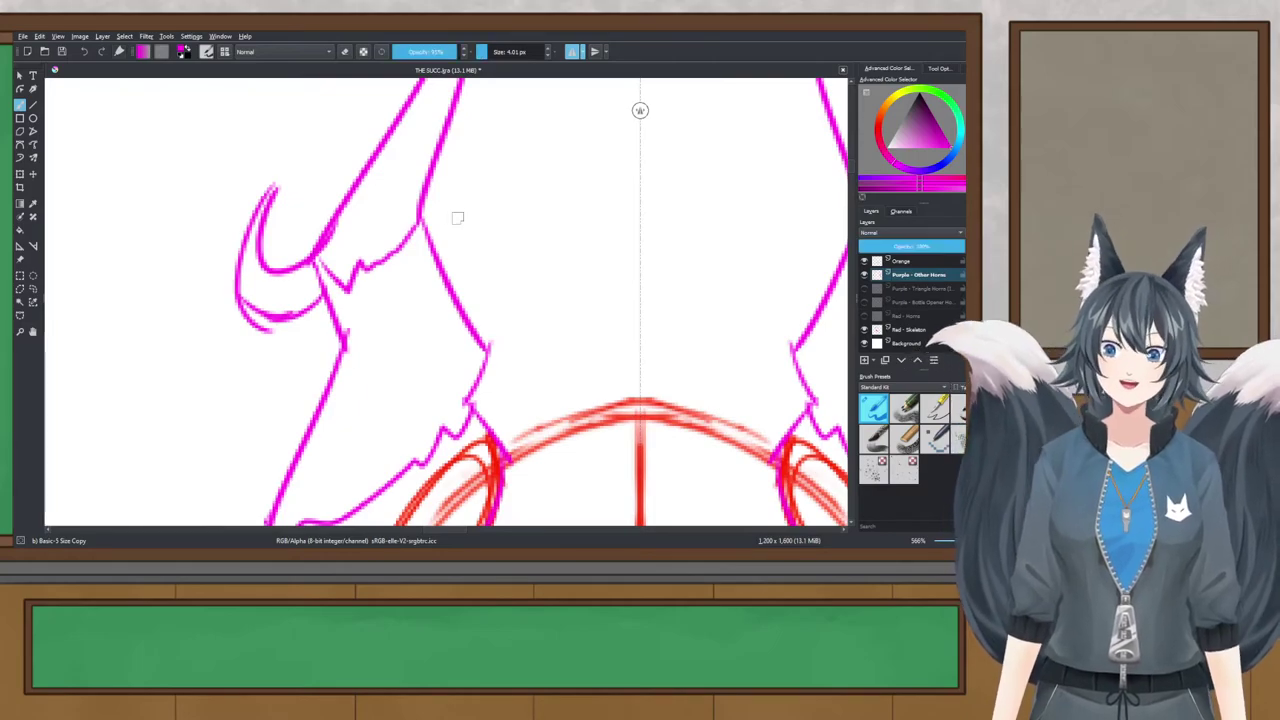
left_click_drag(391, 220, 391, 245)
key("ctrl+z")
key("ctrl+z")
key("ctrl+z")
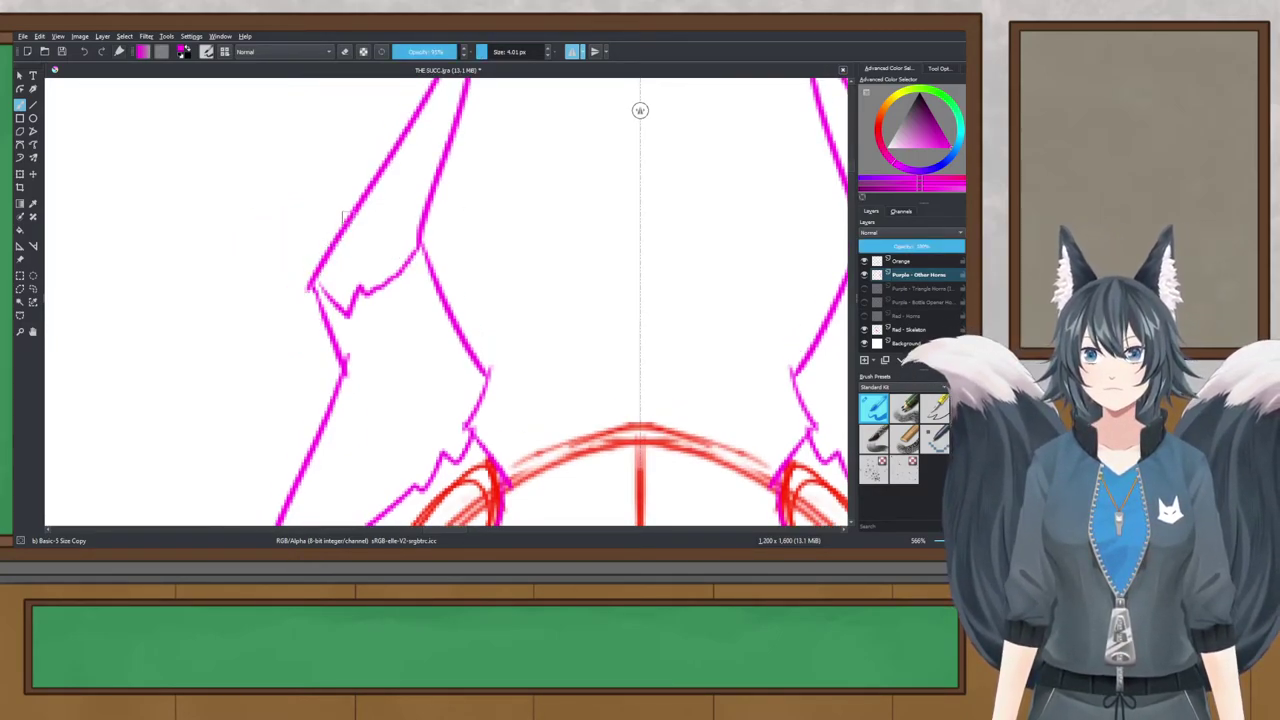
Step: Try a straight, pointed prong angled upward from the outer side of each horn, and undo its strokes
mouse_move(283, 315)
left_mouse_down()
mouse_move(328, 178)
mouse_move(240, 352)
left_mouse_up()
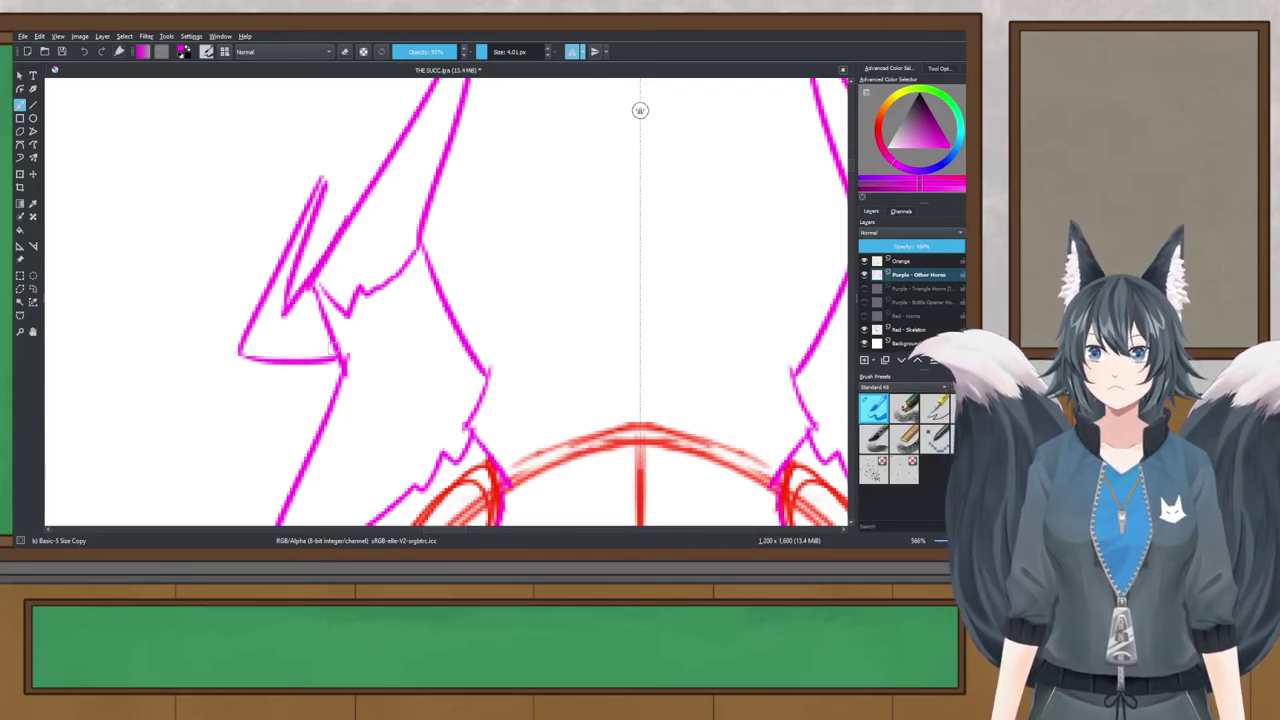
mouse_move(242, 342)
left_mouse_down()
mouse_move(230, 384)
mouse_move(295, 361)
mouse_move(318, 331)
left_mouse_up()
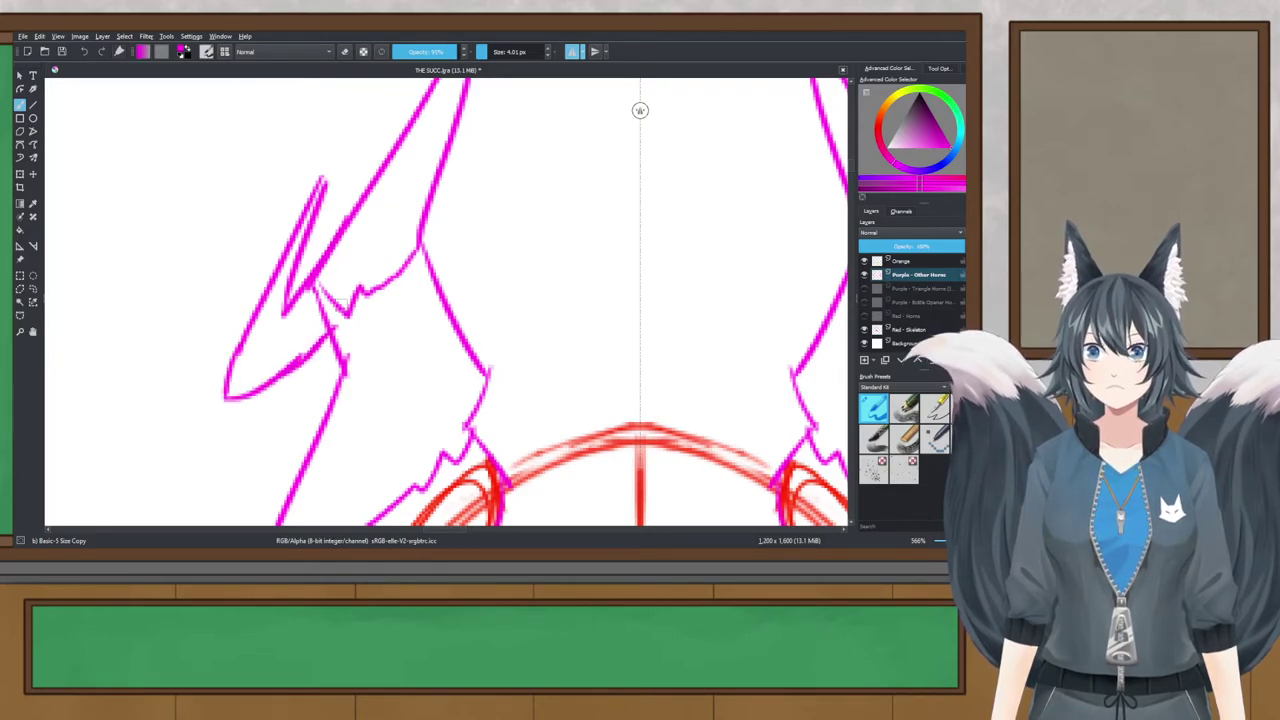
scroll(342, 304, "down", 3)
left_click_drag(342, 296, 284, 236)
scroll(353, 226, "up", 1)
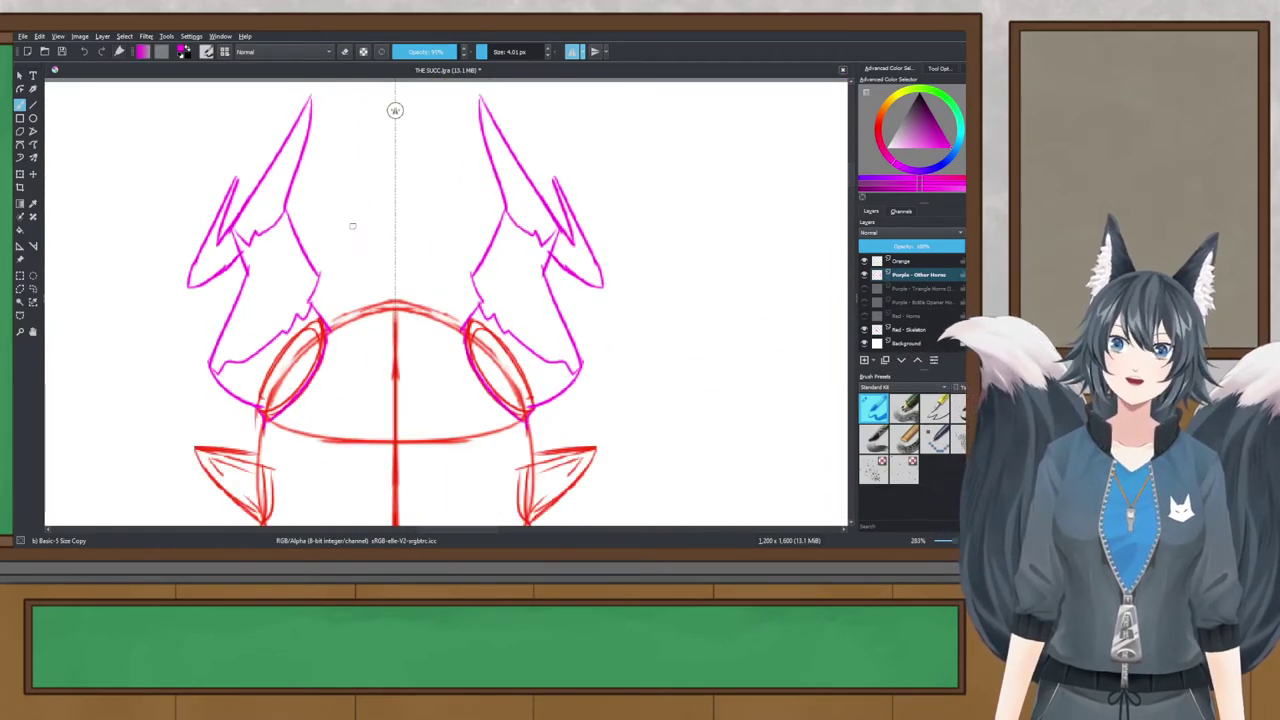
key("ctrl+z")
key("ctrl+z")
key("ctrl+z")
key("ctrl+z")
key("ctrl+z")
key("ctrl+z")
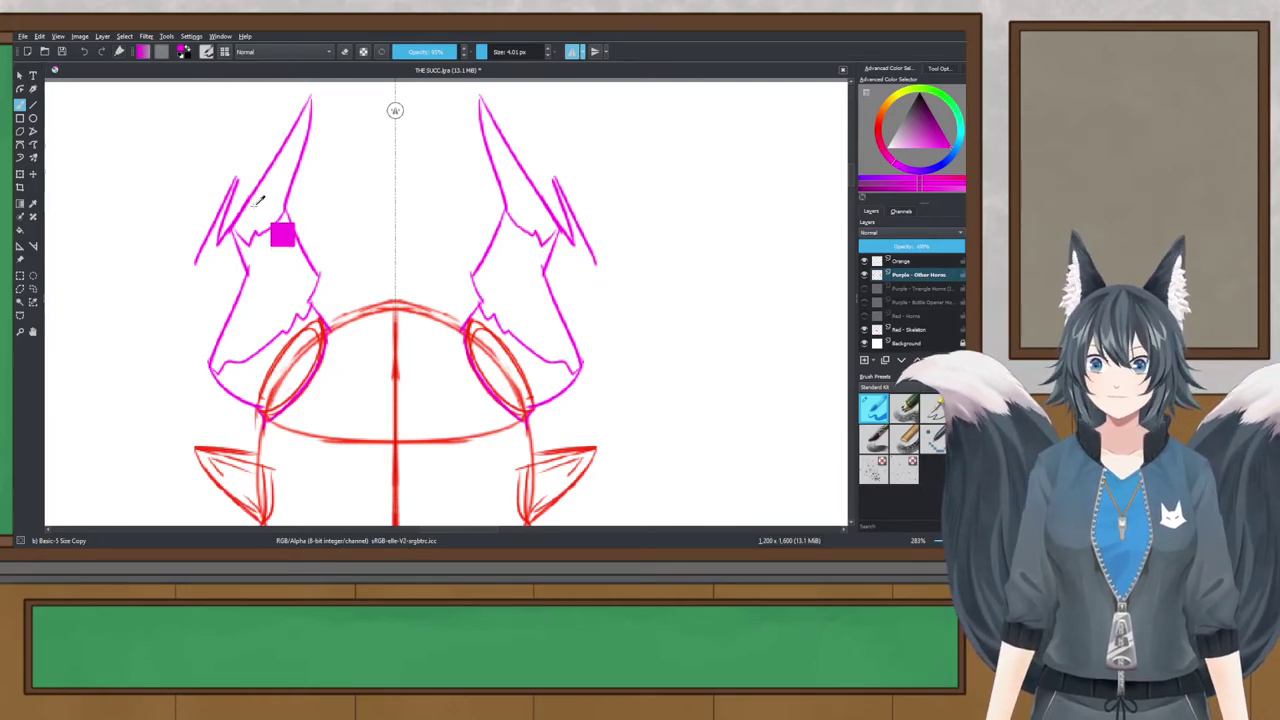
Step: Try a smaller, narrower prong on the outer side of each horn and remove it again
scroll(252, 205, "up", 2)
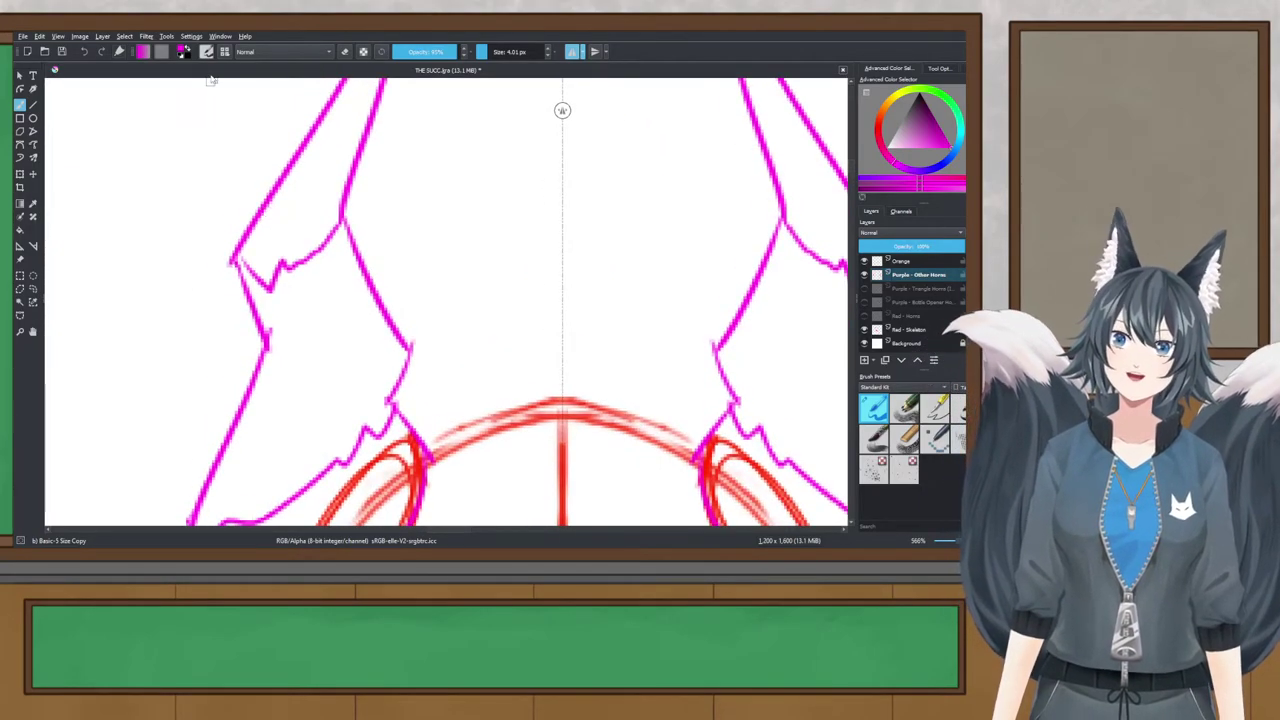
left_click_drag(236, 168, 230, 262)
mouse_move(235, 168)
left_mouse_down()
mouse_move(192, 305)
mouse_move(240, 264)
mouse_move(213, 277)
left_mouse_up()
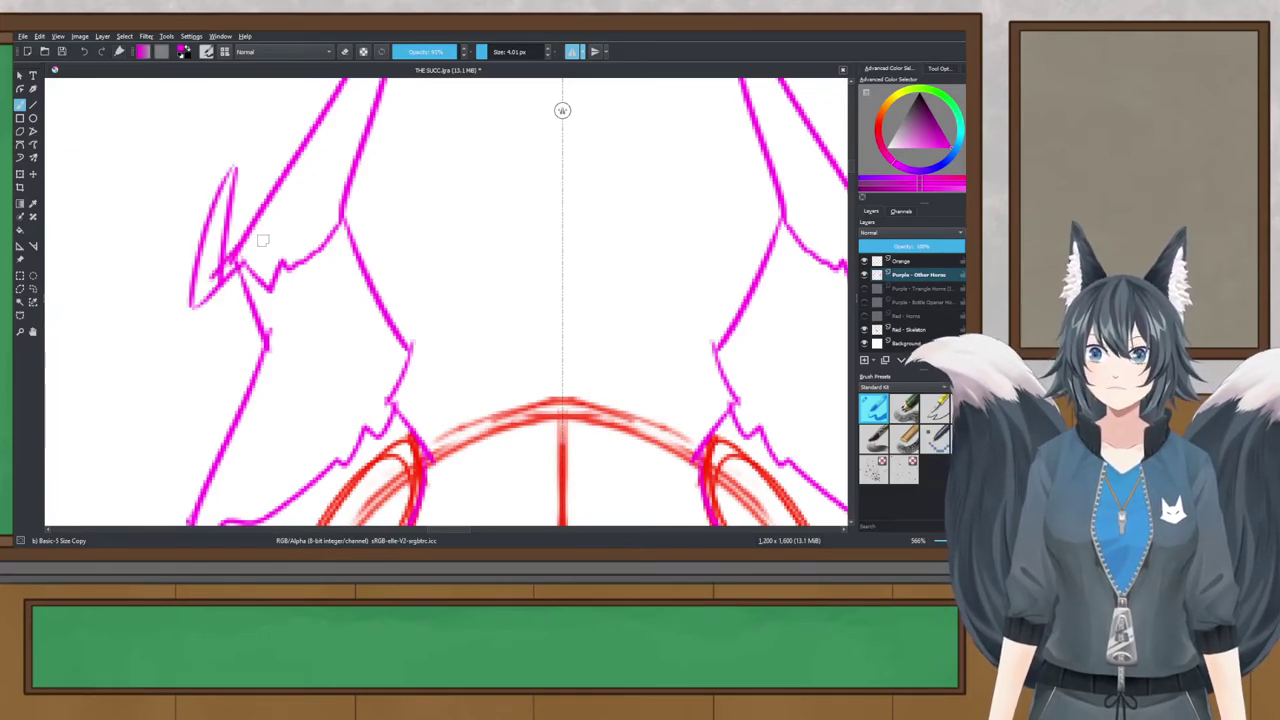
scroll(262, 240, "down", 3)
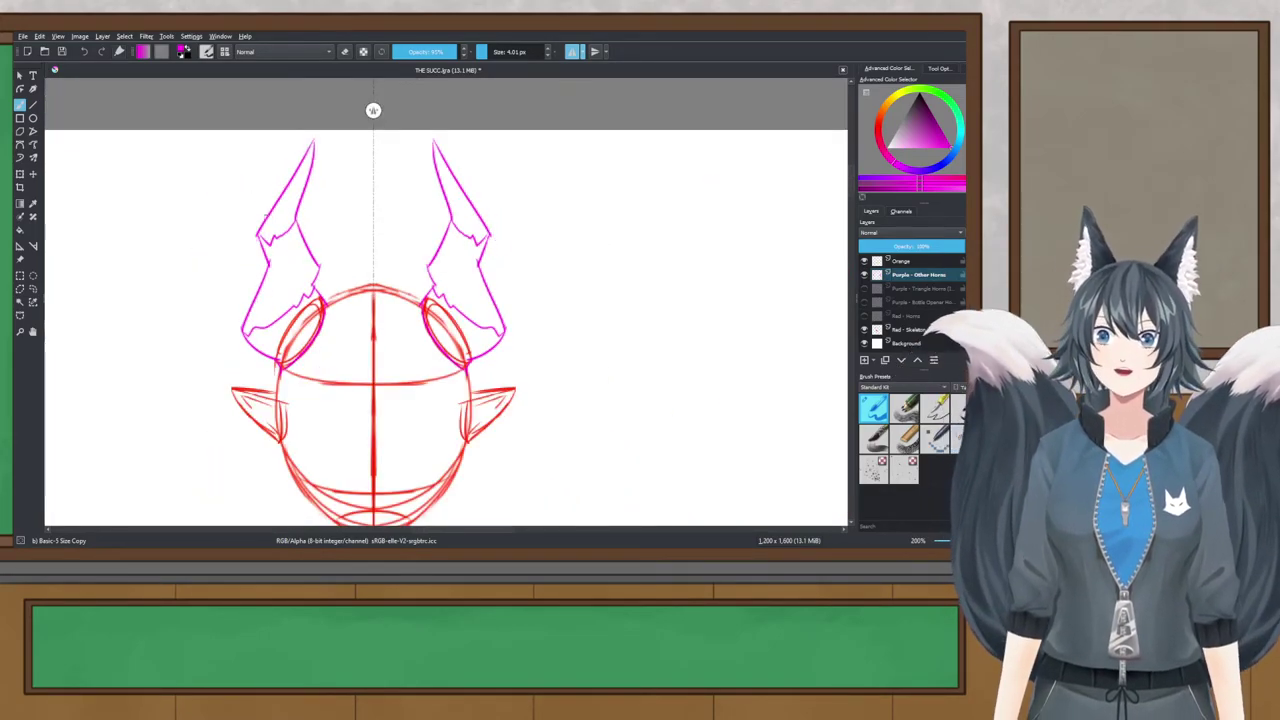
Step: Retrace the inner edge of the horn tips with a mirrored magenta stroke and save the drawing
key("ctrl+s")
left_click_drag(250, 438, 303, 211)
left_click_drag(374, 338, 352, 398)
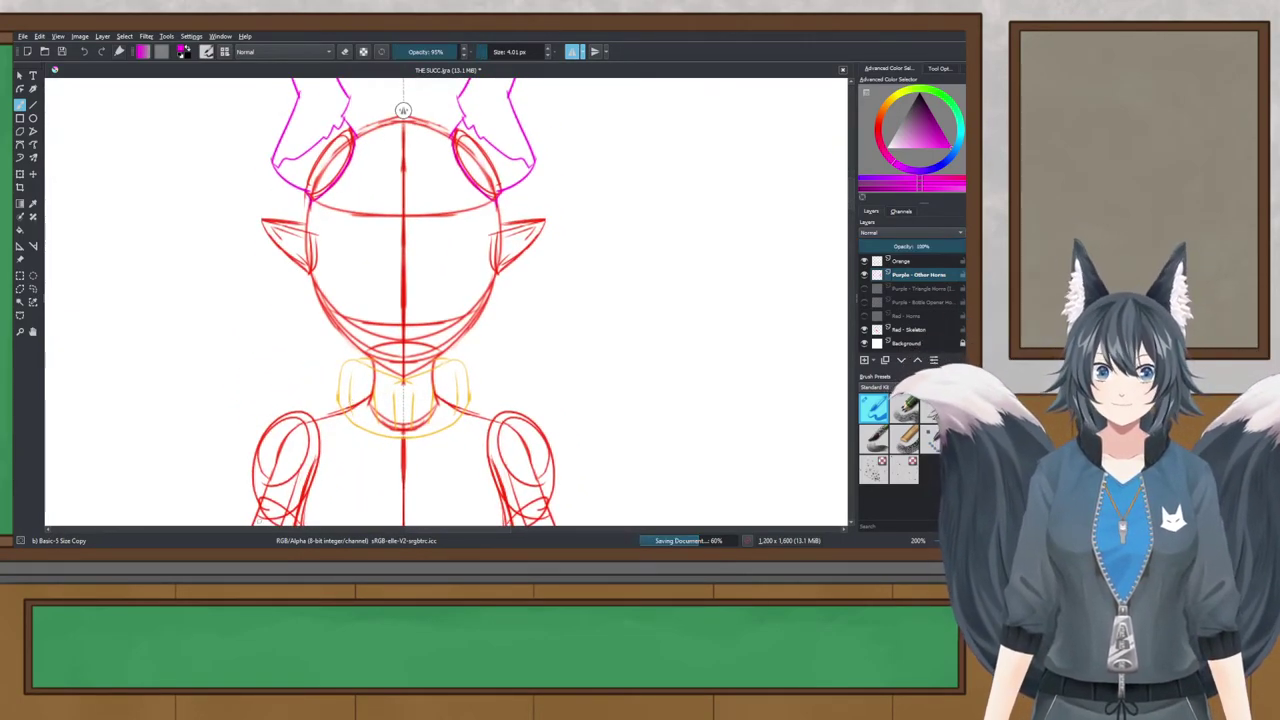
left_click_drag(370, 110, 320, 284)
scroll(340, 173, "up", 2)
scroll(320, 290, "up", 3)
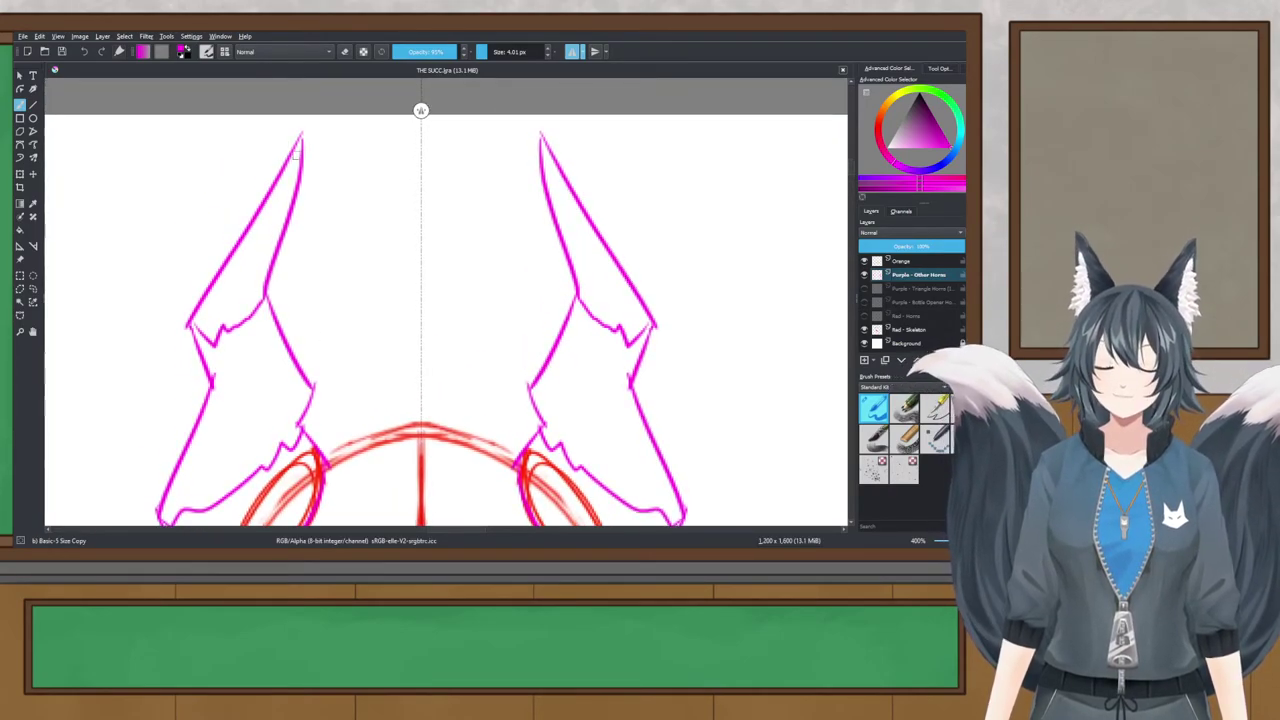
left_click_drag(302, 130, 293, 188)
key("ctrl+z")
left_click_drag(301, 138, 293, 188)
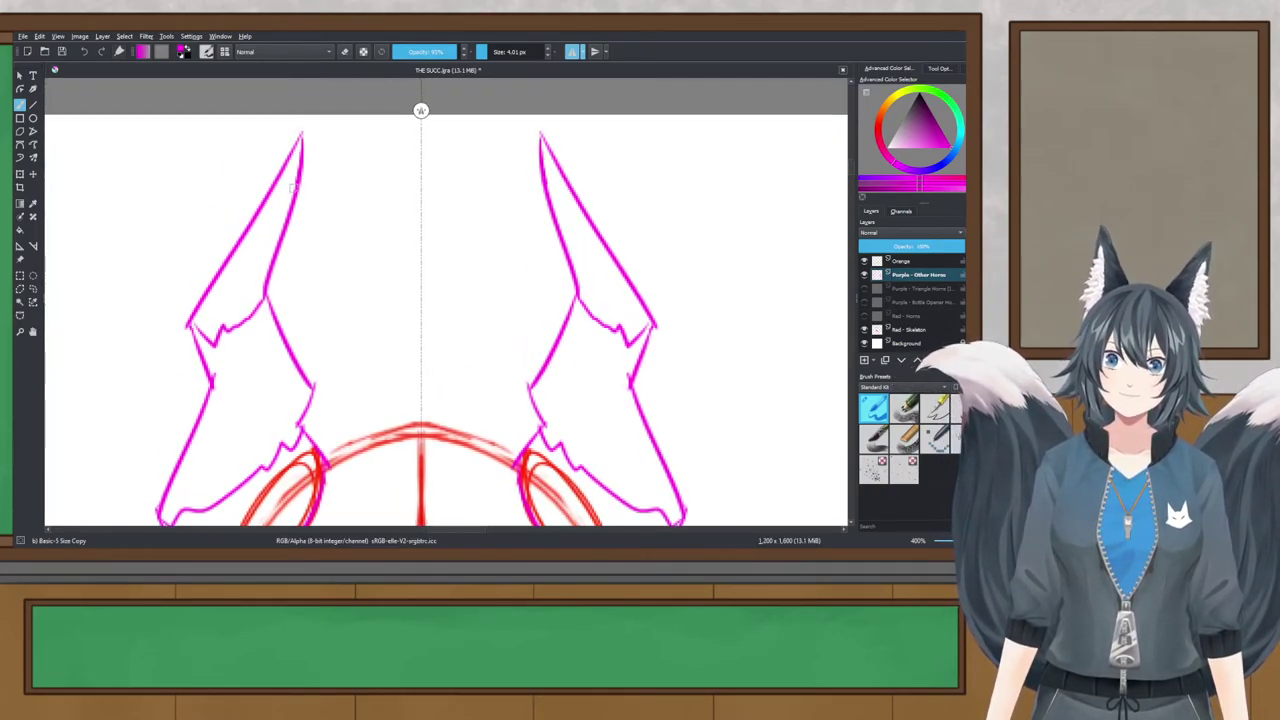
key("ctrl+s")
Step: Examine the collar's fit around the neck, beneath the chin and between the shoulders
scroll(341, 156, "down", 3)
left_click_drag(389, 465, 411, 381)
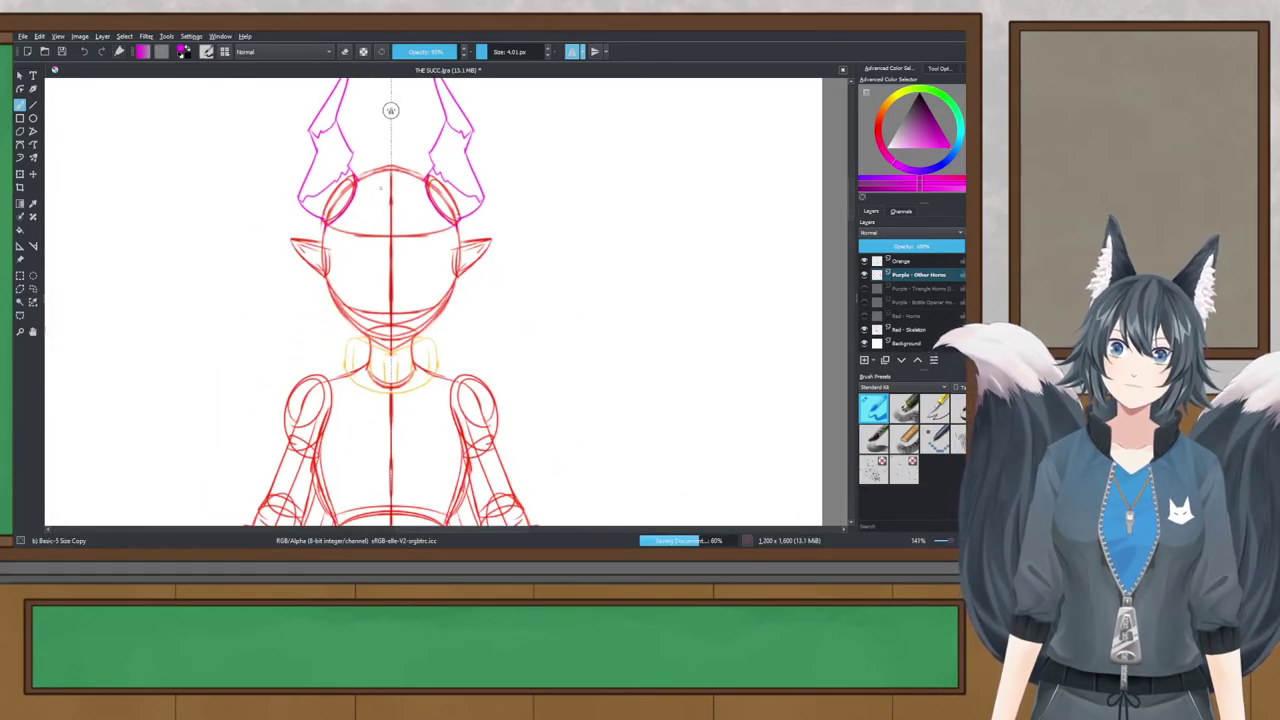
scroll(411, 381, "up", 1)
scroll(382, 110, "up", 1)
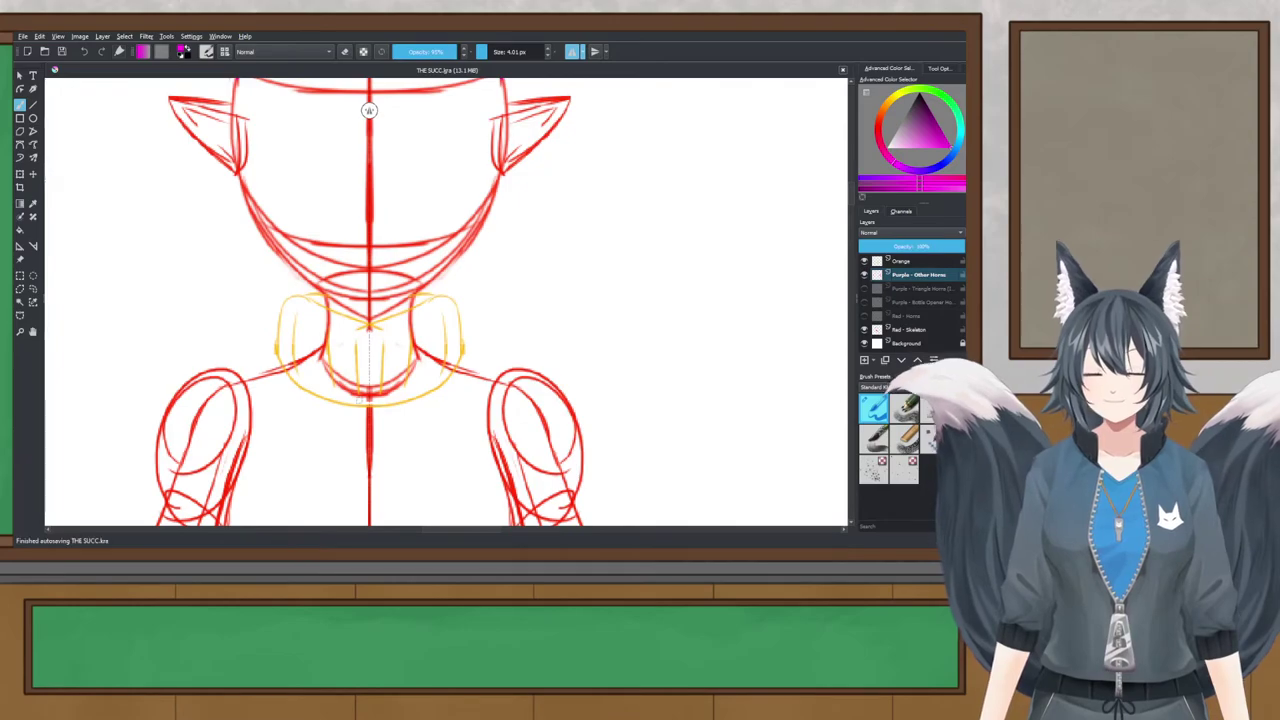
scroll(369, 110, "up", 1)
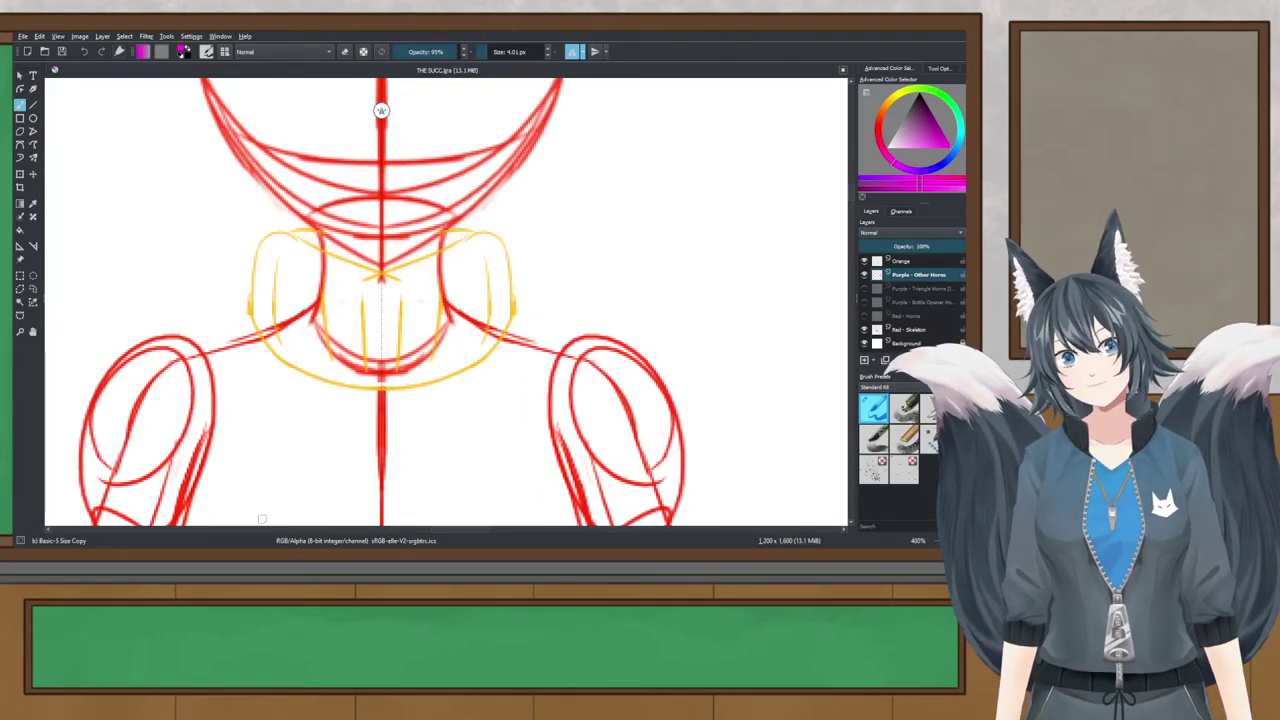
scroll(381, 110, "up", 2)
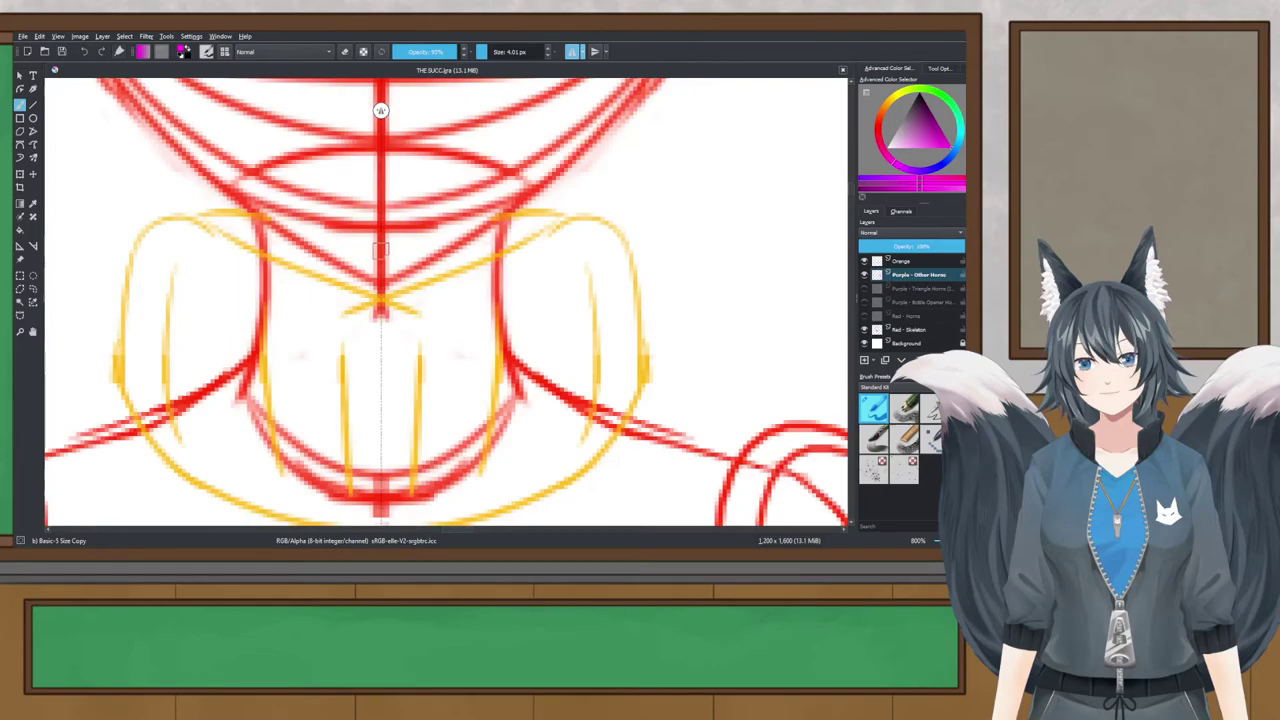
scroll(381, 110, "down", 4)
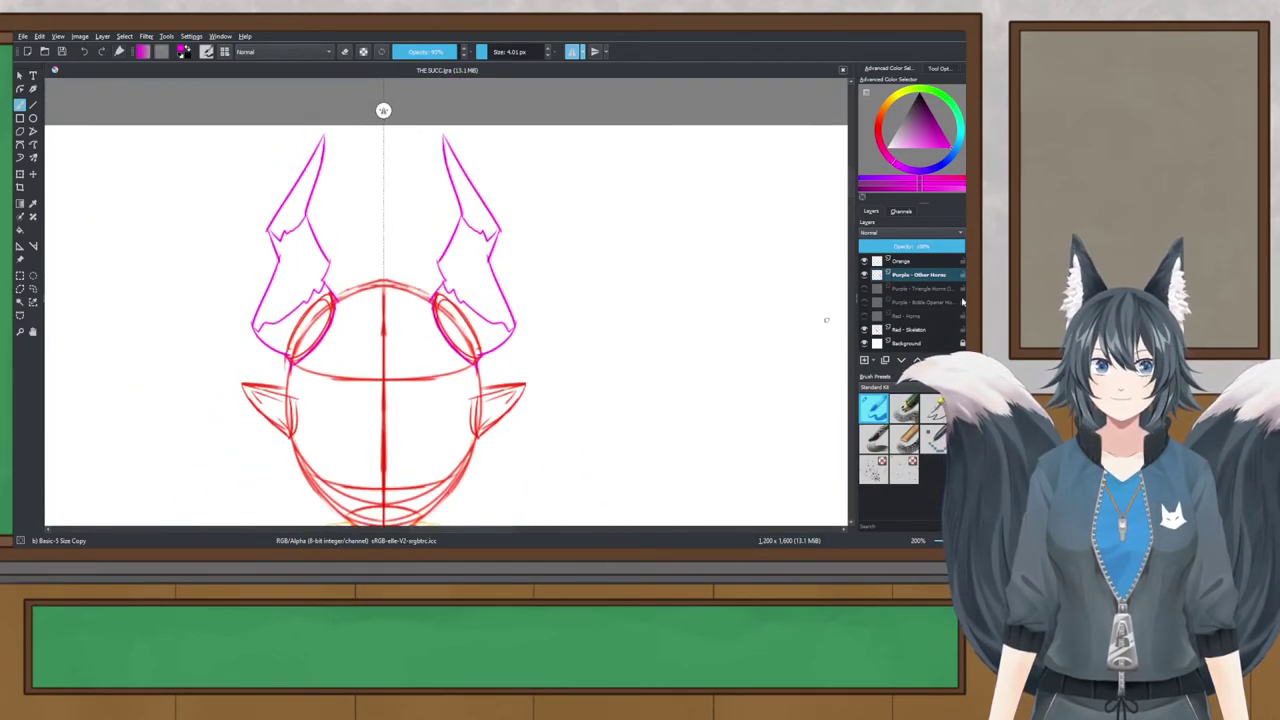
Step: Rename the Purple - Other Horns layer as Purple - Bolt Horns
double_click(936, 274)
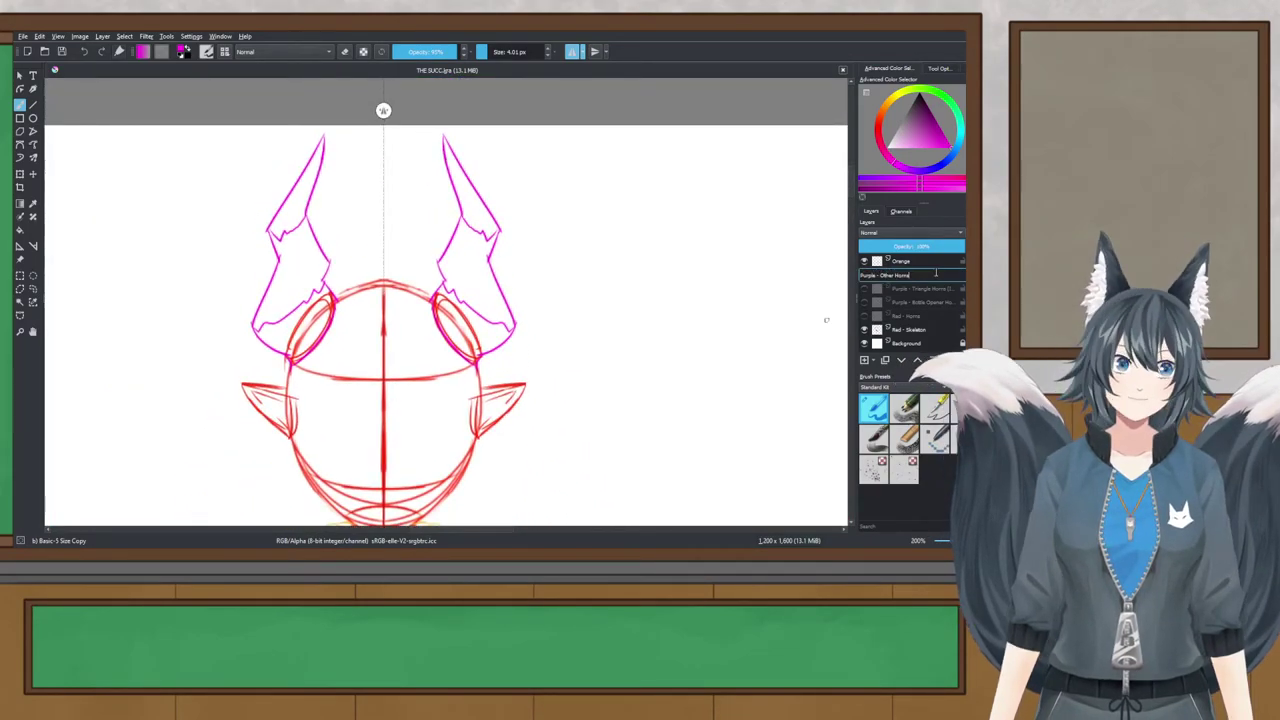
key("ctrl+shift+Left")
key("ctrl+shift+Left")
type("Bolt Horns")
key("Return")
Step: Compare the triangle and bottle opener horn layers by showing each alone, and show the bolt horns again
left_click(865, 274)
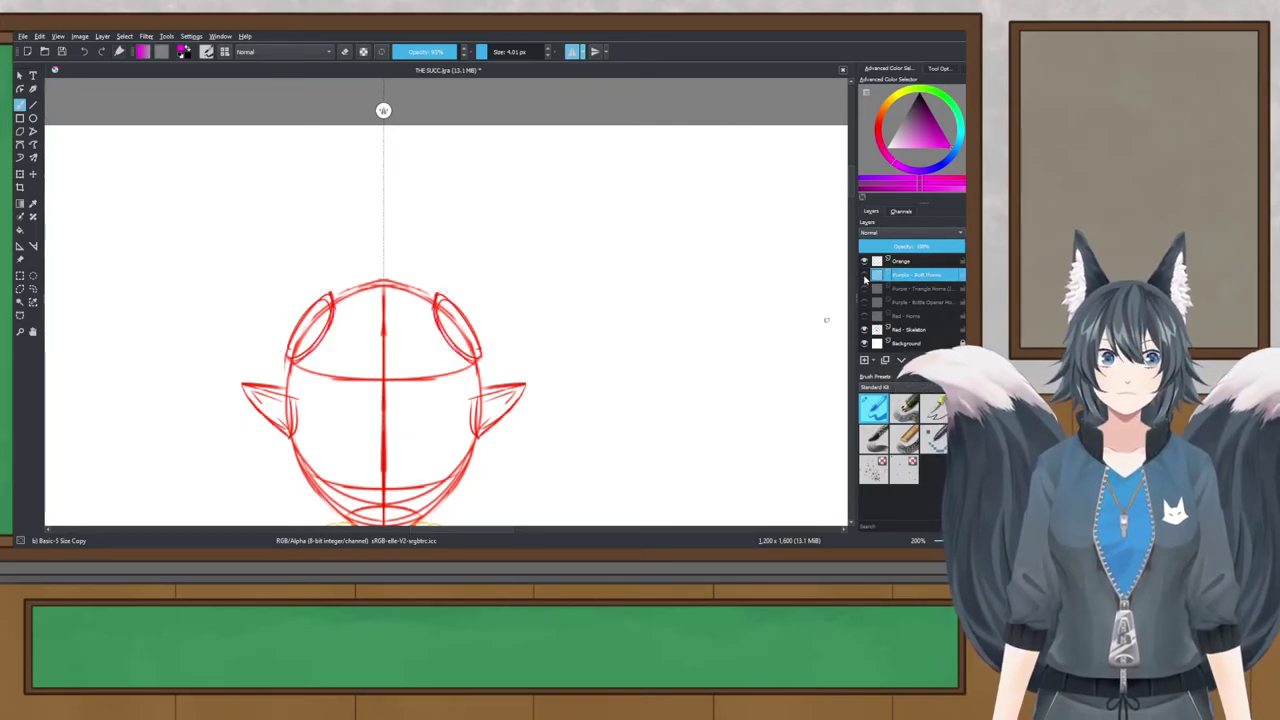
left_click(865, 288)
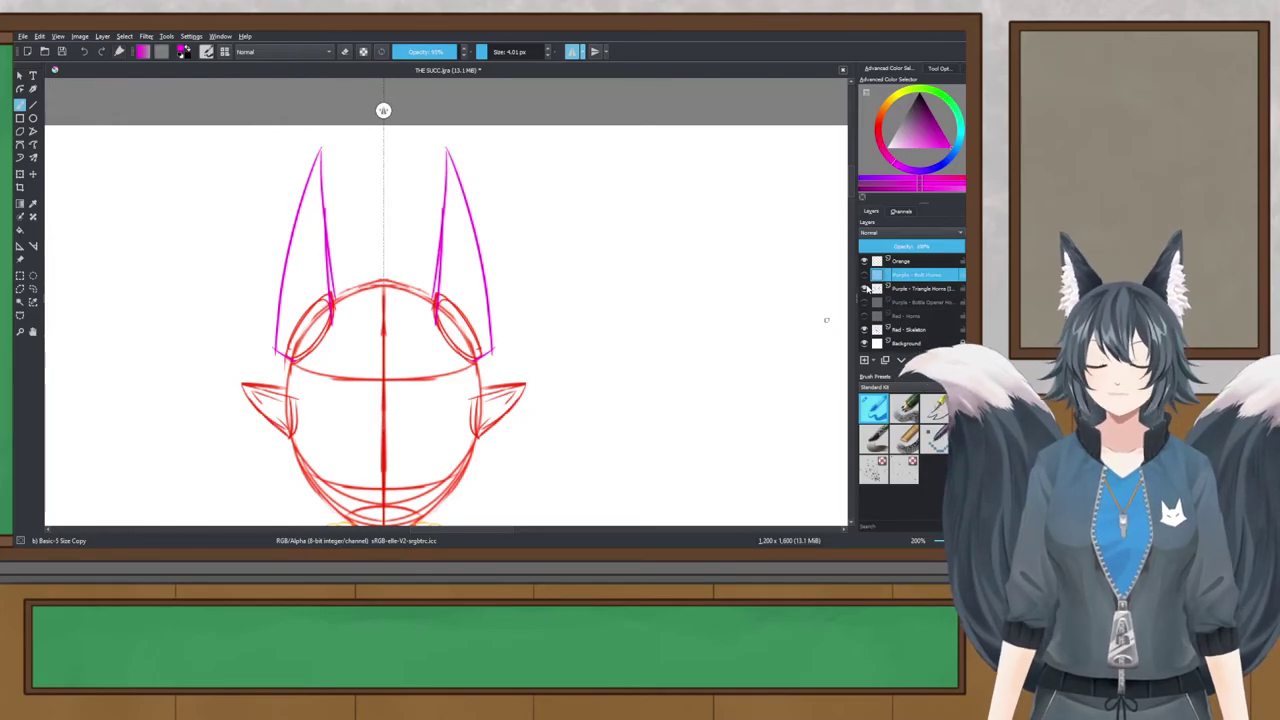
left_click(865, 288)
left_click(865, 302)
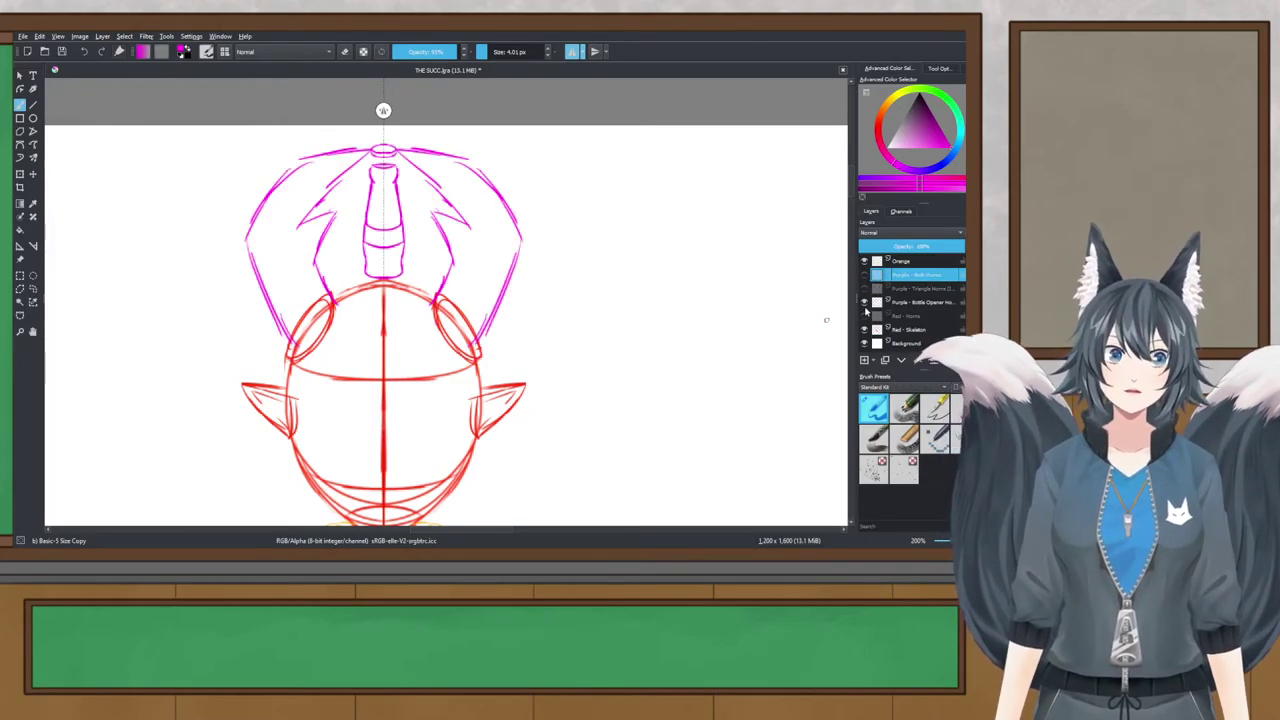
left_click(864, 302)
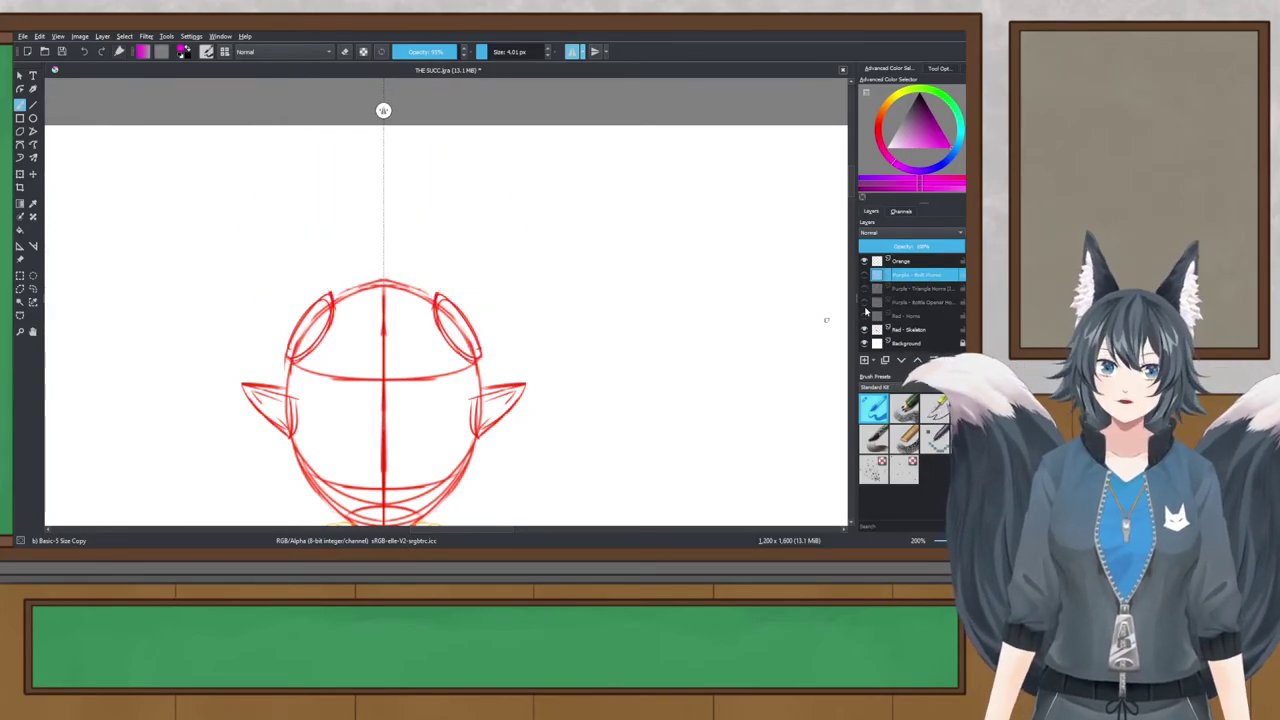
left_click(865, 274)
Step: Examine the bolt horns on the head, the rest of the skeleton and the collar up close
scroll(344, 249, "up", 1)
scroll(449, 180, "up", 1)
mouse_move(449, 180)
left_mouse_down()
mouse_move(480, 237)
mouse_move(500, 185)
left_mouse_up()
scroll(487, 228, "down", 1)
left_click_drag(426, 242, 387, 118)
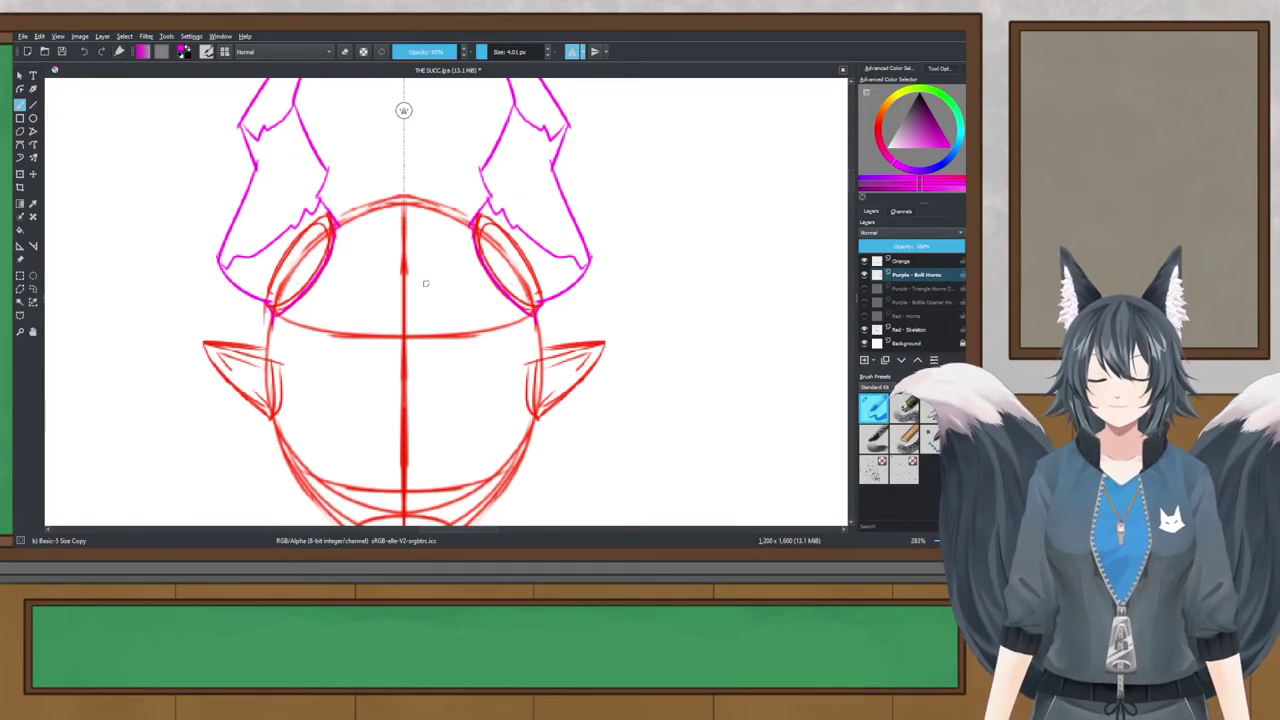
left_click_drag(421, 269, 447, 137)
scroll(447, 137, "down", 2)
scroll(446, 305, "up", 2)
scroll(437, 263, "down", 2)
left_click_drag(437, 263, 437, 127)
scroll(433, 110, "down", 2)
scroll(430, 110, "up", 6)
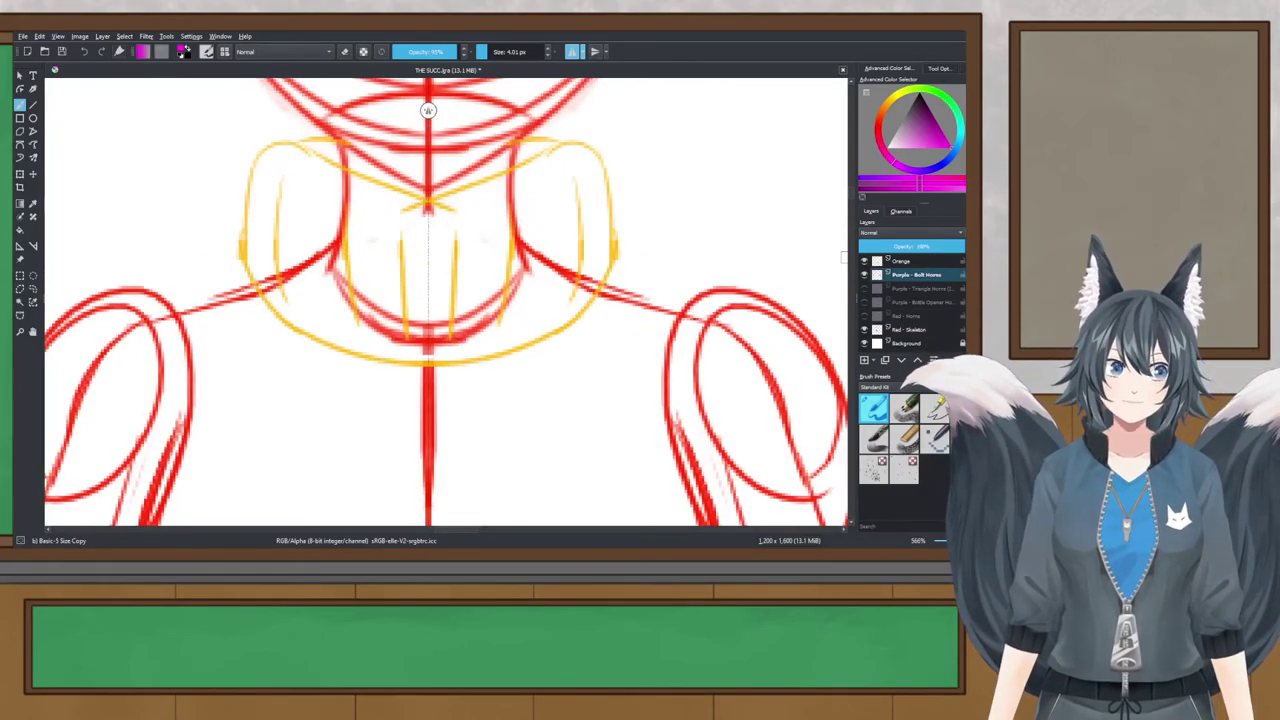
Step: Delete the wide ribbed collar from the Orange layer, clear the selection and save the document
left_click(889, 104)
left_click_drag(559, 189, 553, 209)
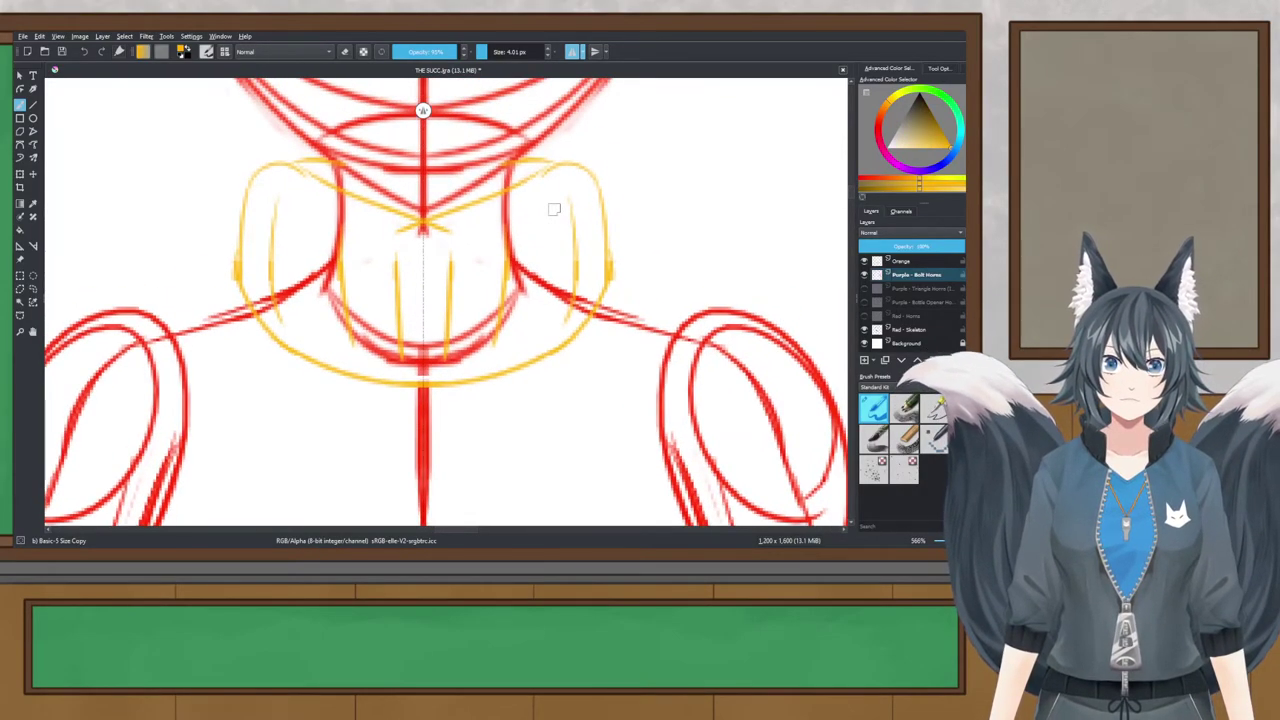
left_click(20, 275)
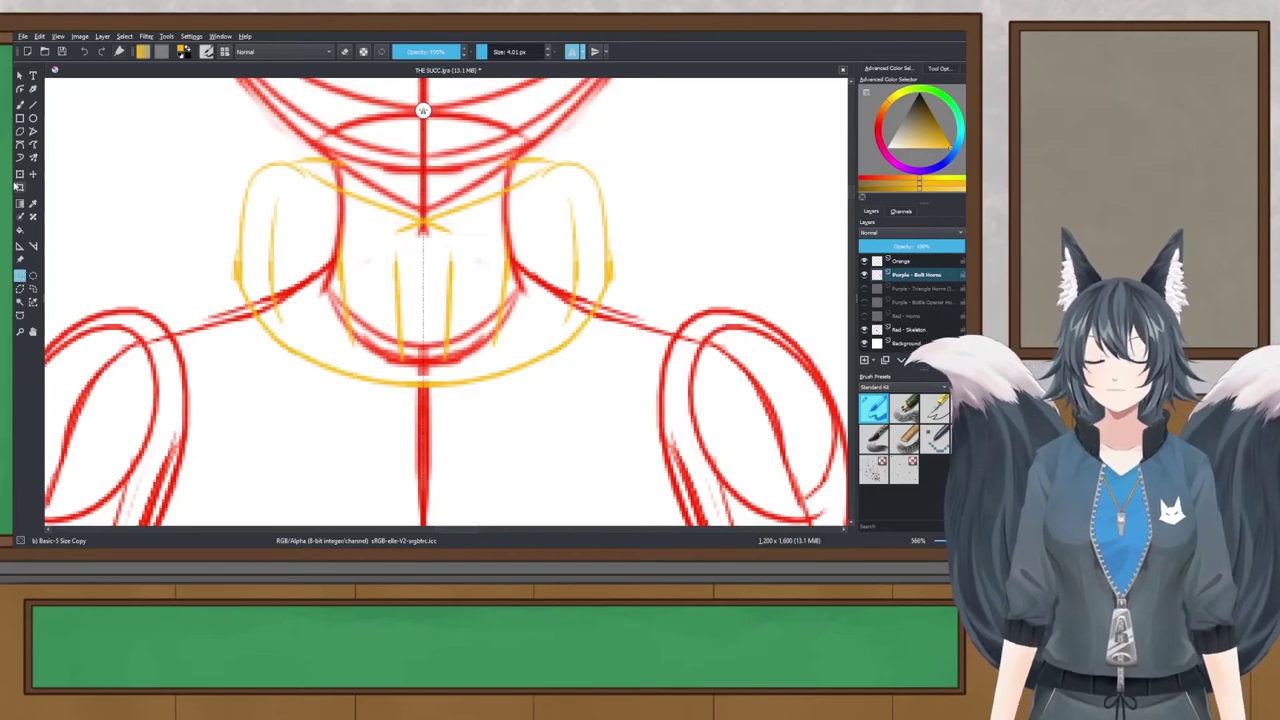
left_click_drag(209, 147, 676, 435)
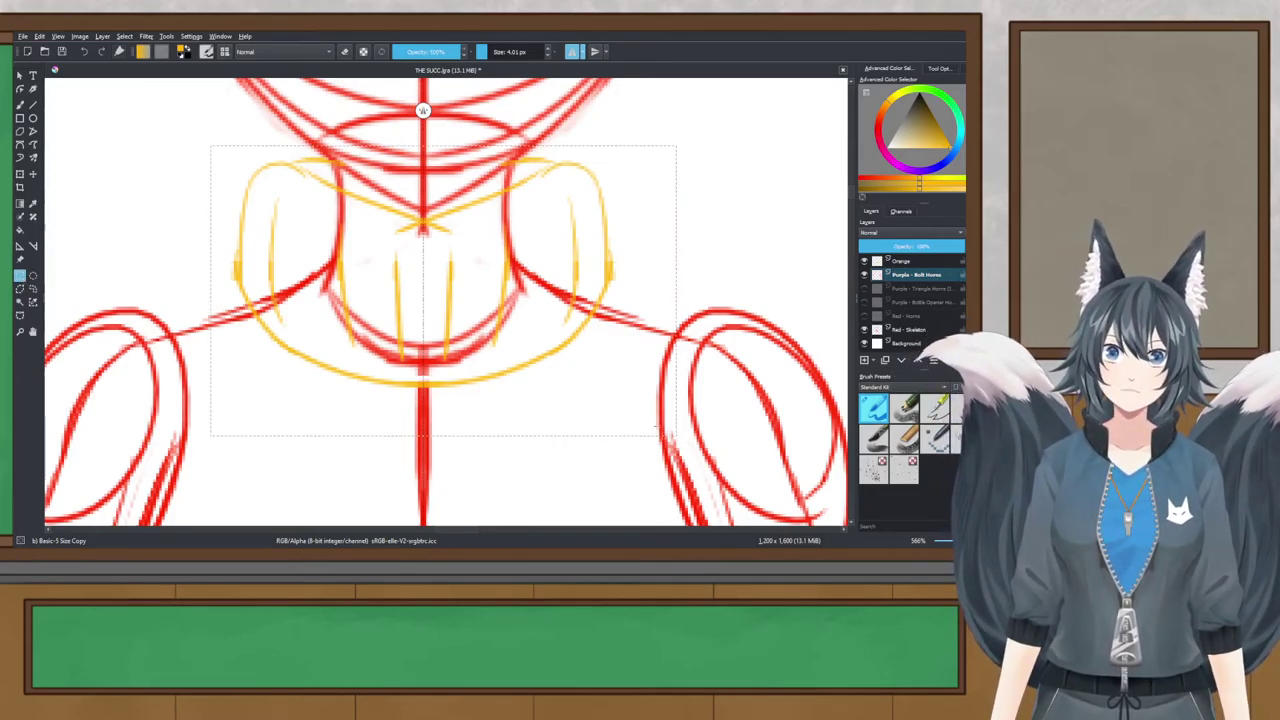
left_click(900, 261)
key("Delete")
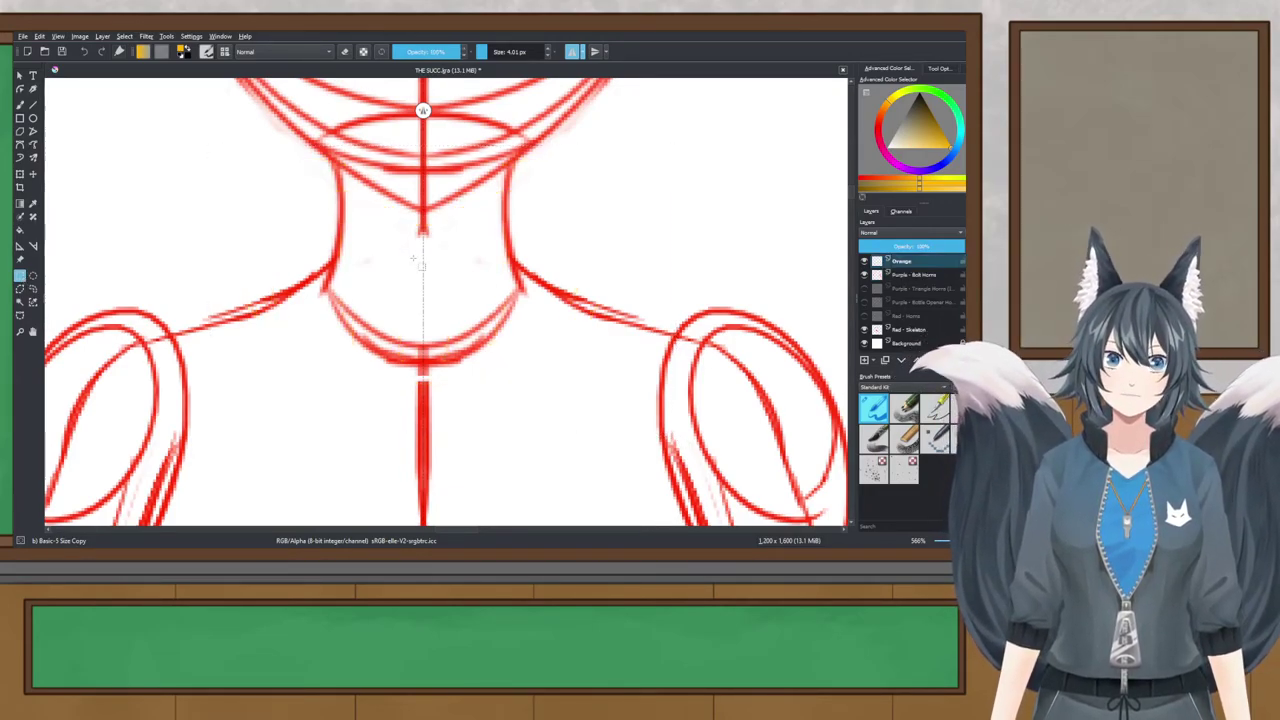
key("ctrl+shift+a")
key("b")
key("ctrl+s")
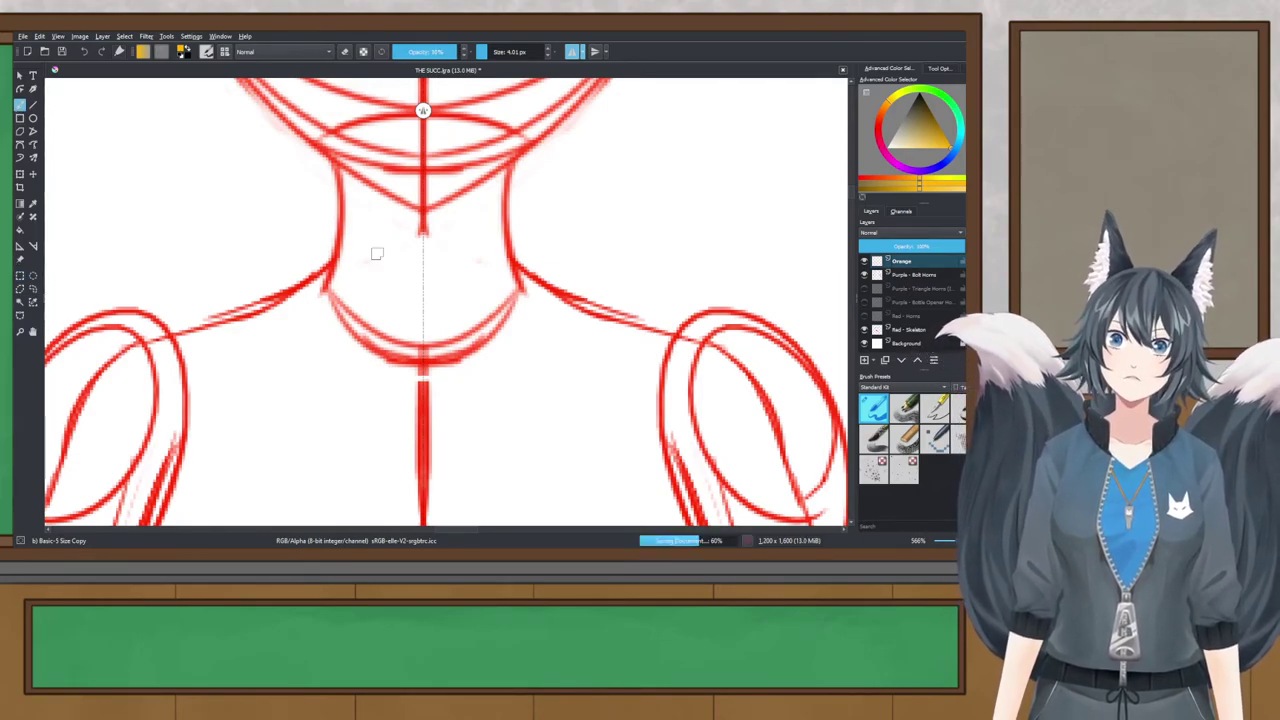
Step: Sketch a narrower mirrored collar outline in orange, with a base curve, double sides and a top rim dipping beneath the chin
mouse_move(289, 174)
left_mouse_down()
mouse_move(273, 291)
mouse_move(360, 338)
mouse_move(489, 343)
left_mouse_up()
key("ctrl+z")
left_click_drag(346, 340, 488, 336)
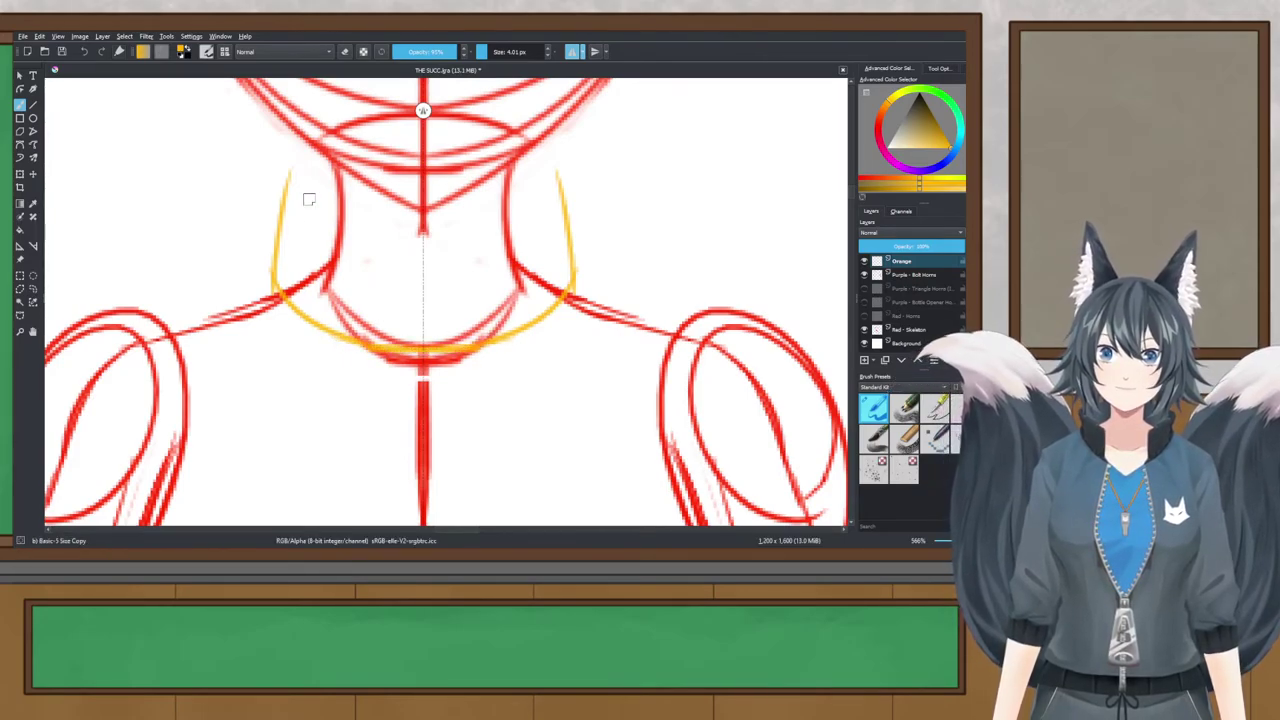
mouse_move(286, 171)
left_mouse_down()
mouse_move(405, 222)
mouse_move(385, 212)
left_mouse_up()
key("ctrl+z")
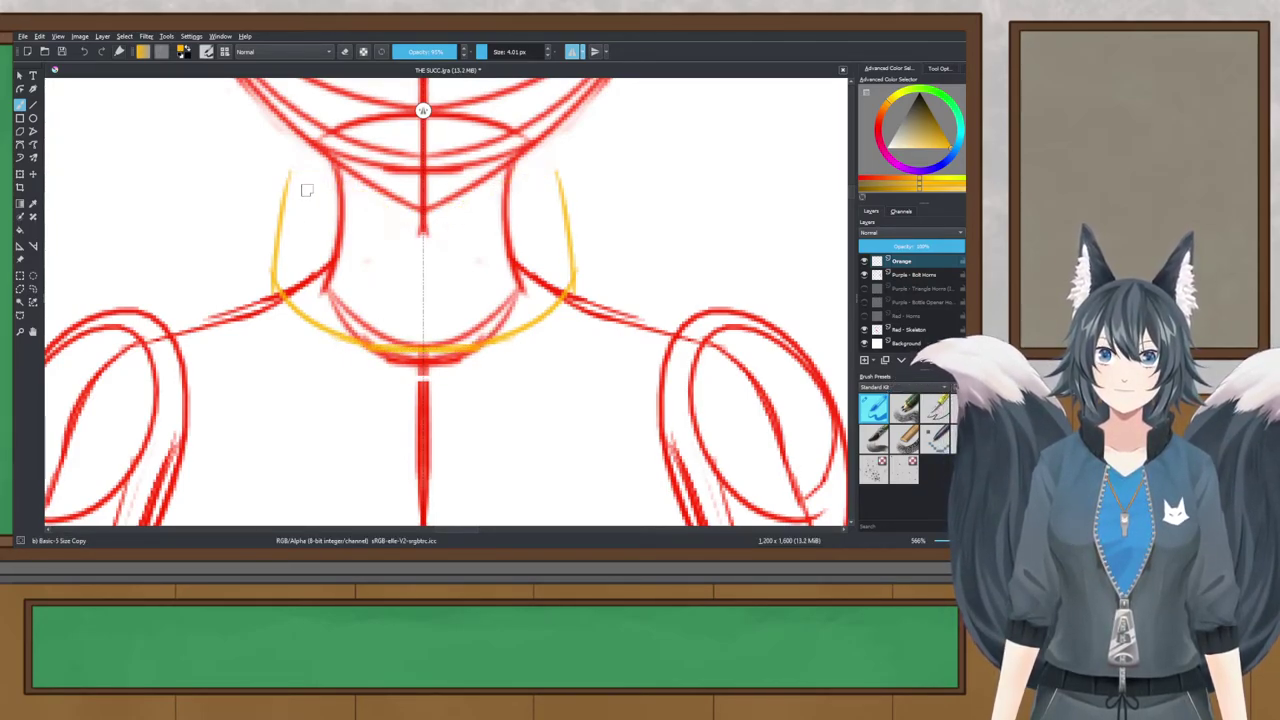
mouse_move(285, 168)
left_mouse_down()
mouse_move(273, 200)
mouse_move(270, 290)
left_mouse_up()
left_click_drag(287, 170, 436, 212)
left_click_drag(288, 170, 336, 168)
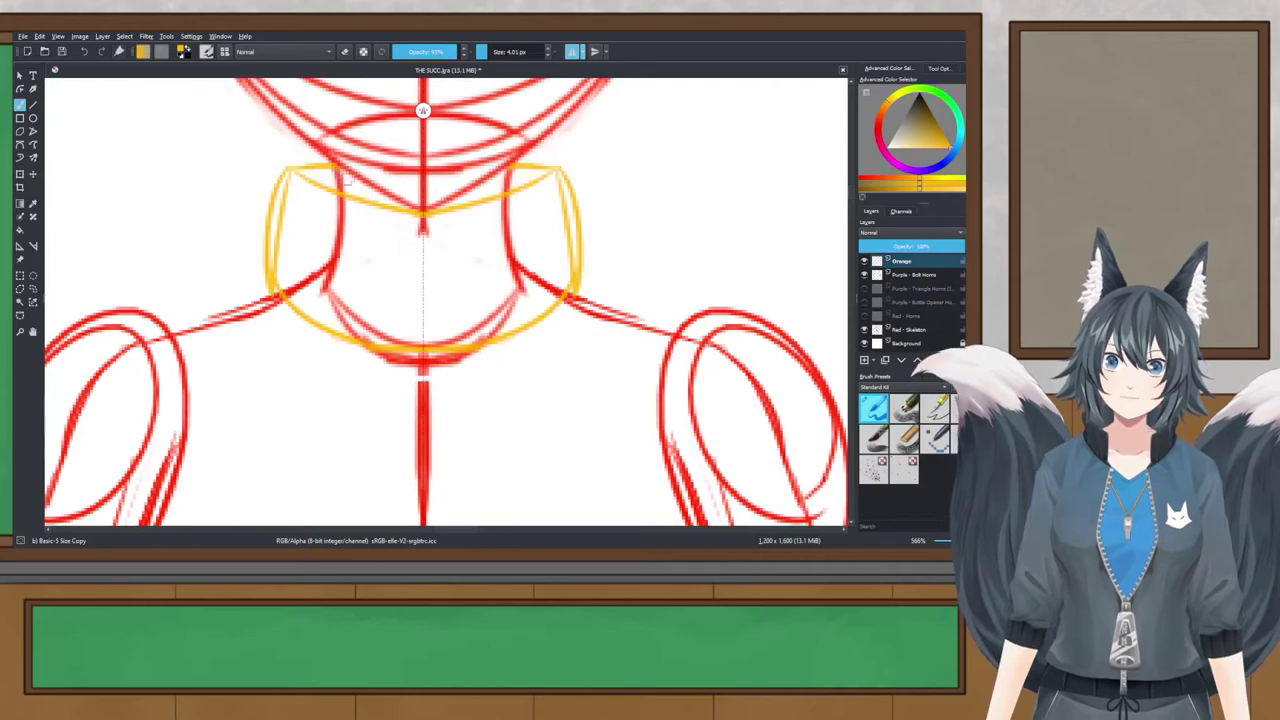
Step: Draw vertical rib lines across the narrow collar, including one down its centre, and save the document
left_click_drag(320, 212, 320, 292)
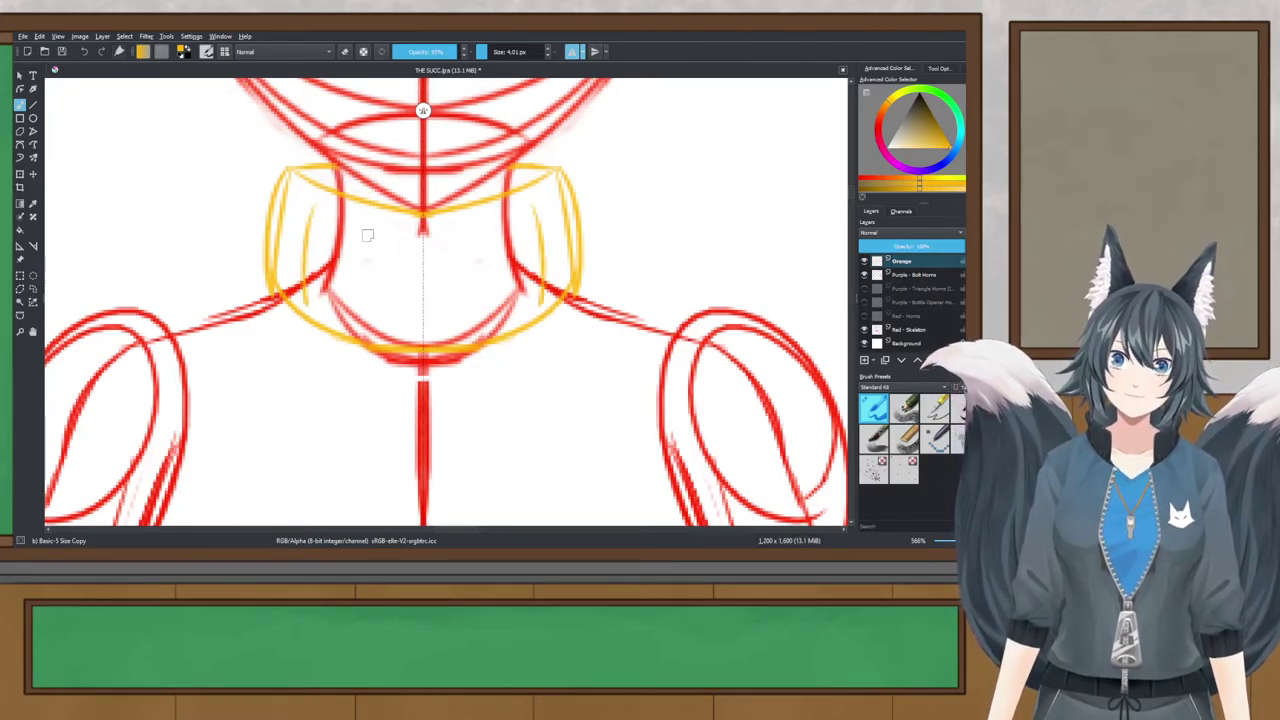
left_click_drag(367, 235, 367, 330)
key("ctrl+z")
left_click_drag(364, 238, 366, 312)
left_click_drag(423, 230, 424, 332)
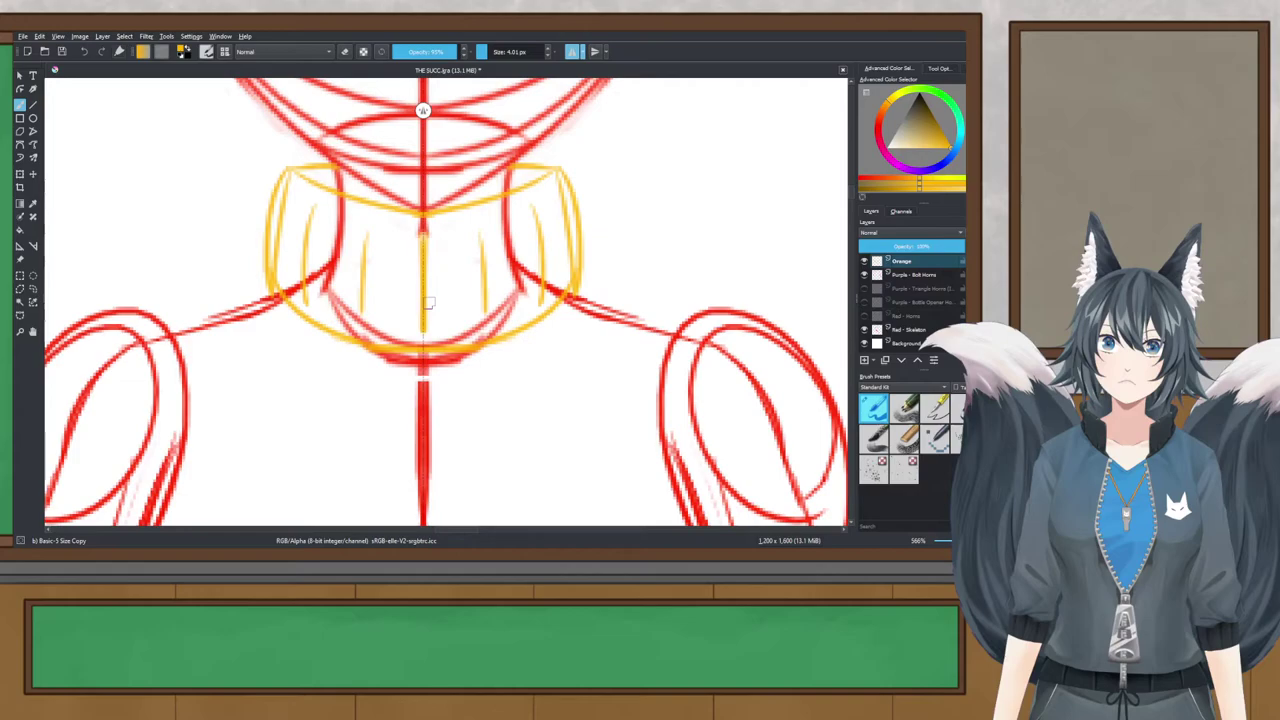
key("ctrl+s")
Step: Trace the shoulder slopes in orange from the collar's base out to the shoulder joints
left_click_drag(278, 298, 198, 336)
key("ctrl+z")
left_click_drag(266, 308, 190, 335)
key("ctrl+z")
mouse_move(281, 294)
left_mouse_down()
mouse_move(171, 325)
mouse_move(118, 382)
mouse_move(212, 322)
left_mouse_up()
key("ctrl+z")
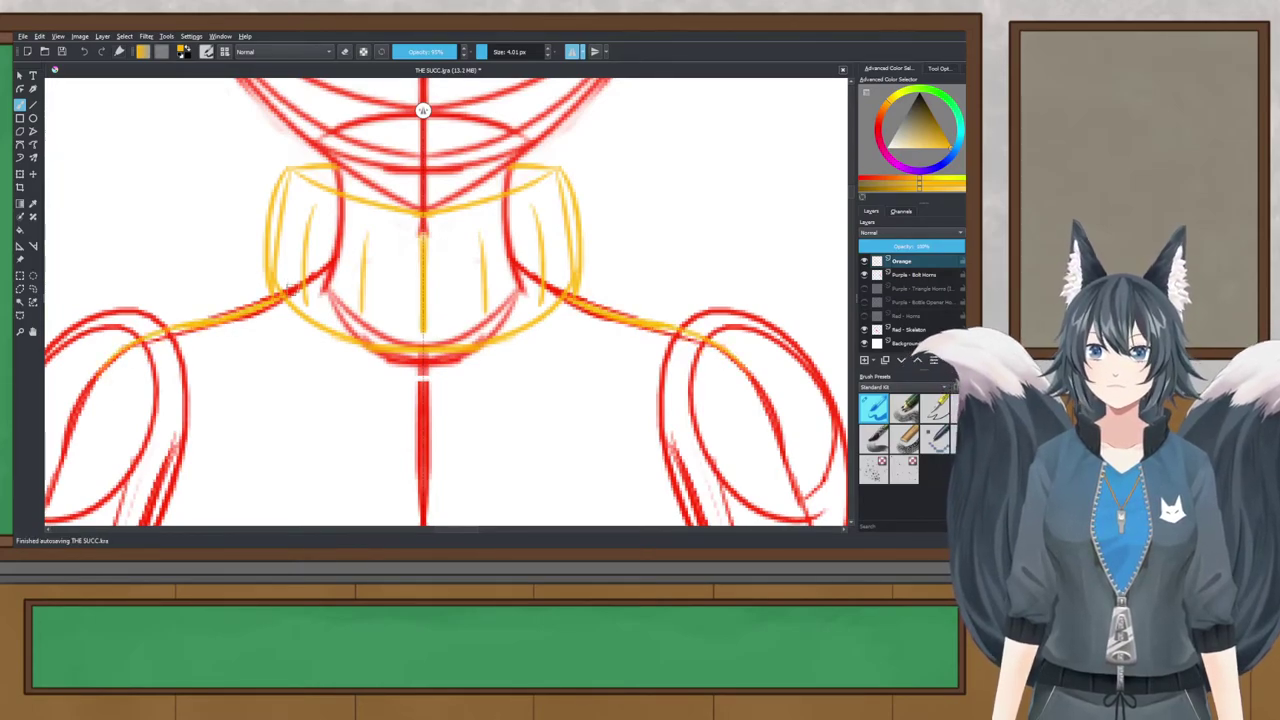
Step: Try strap lines running down the chest from each shoulder slope beside the collar
scroll(321, 239, "down", 3)
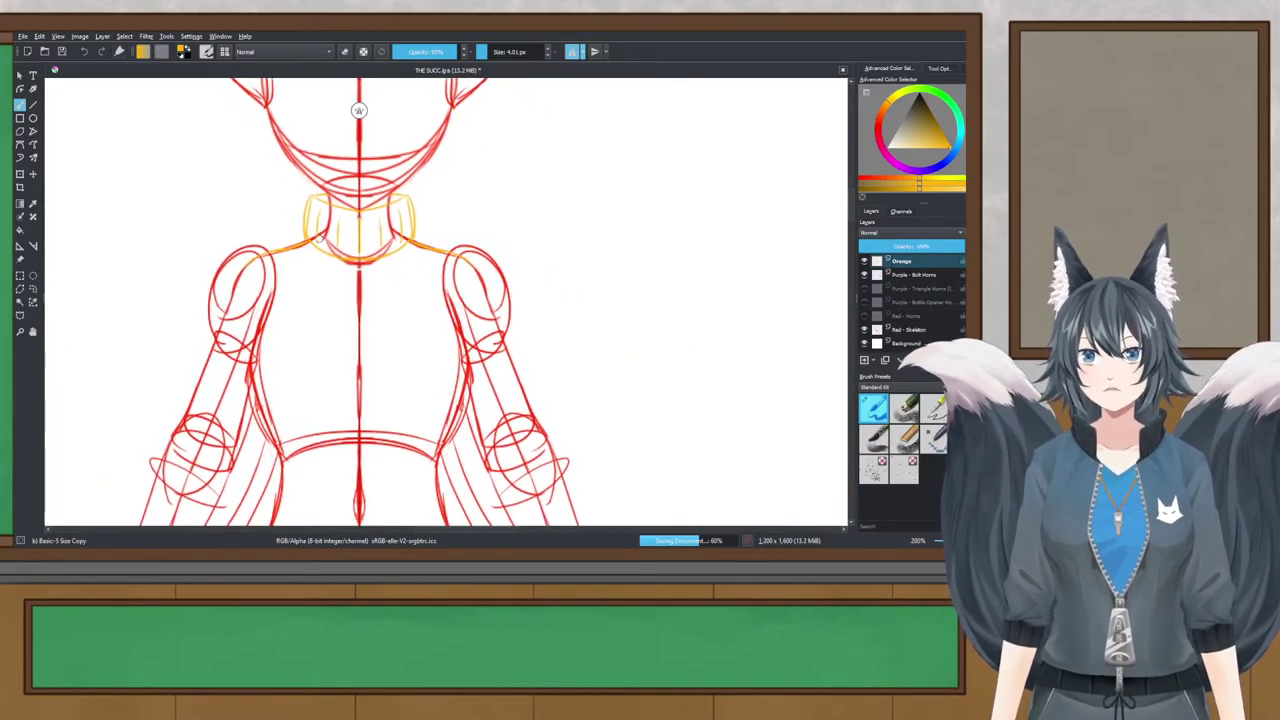
scroll(319, 237, "up", 4)
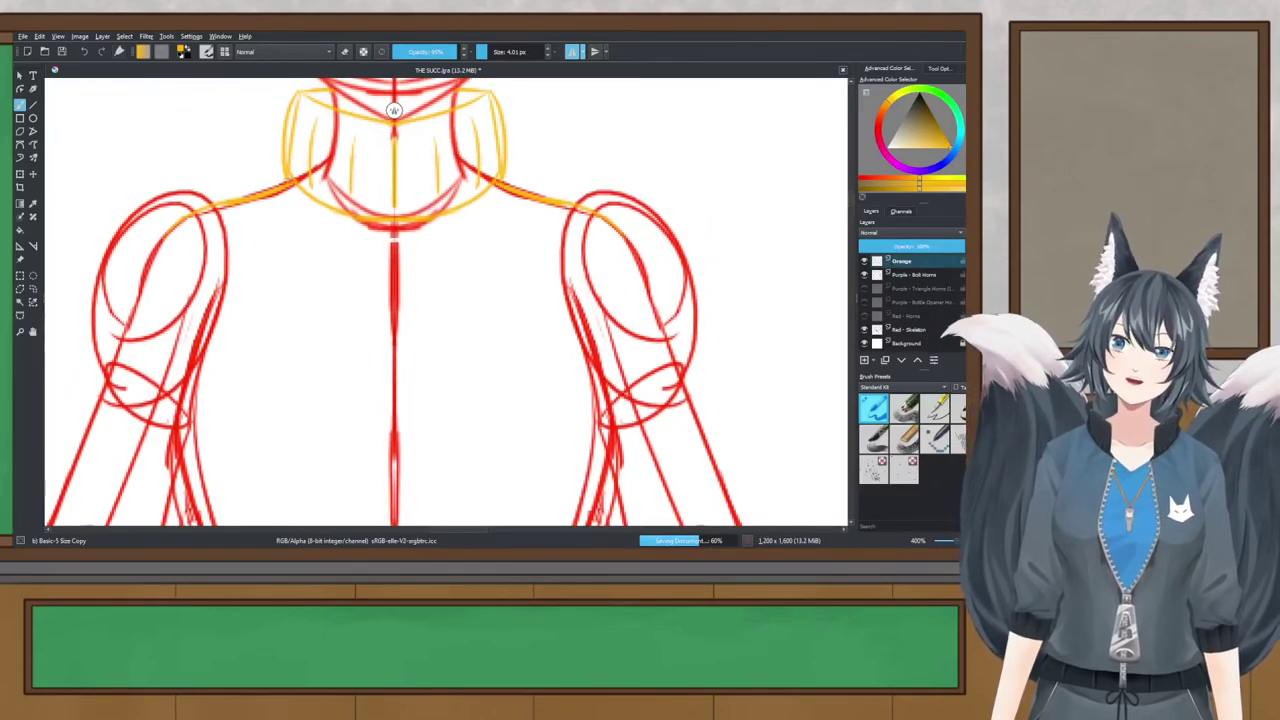
left_click_drag(261, 202, 241, 270)
left_click_drag(296, 190, 280, 274)
key("ctrl+z")
key("ctrl+z")
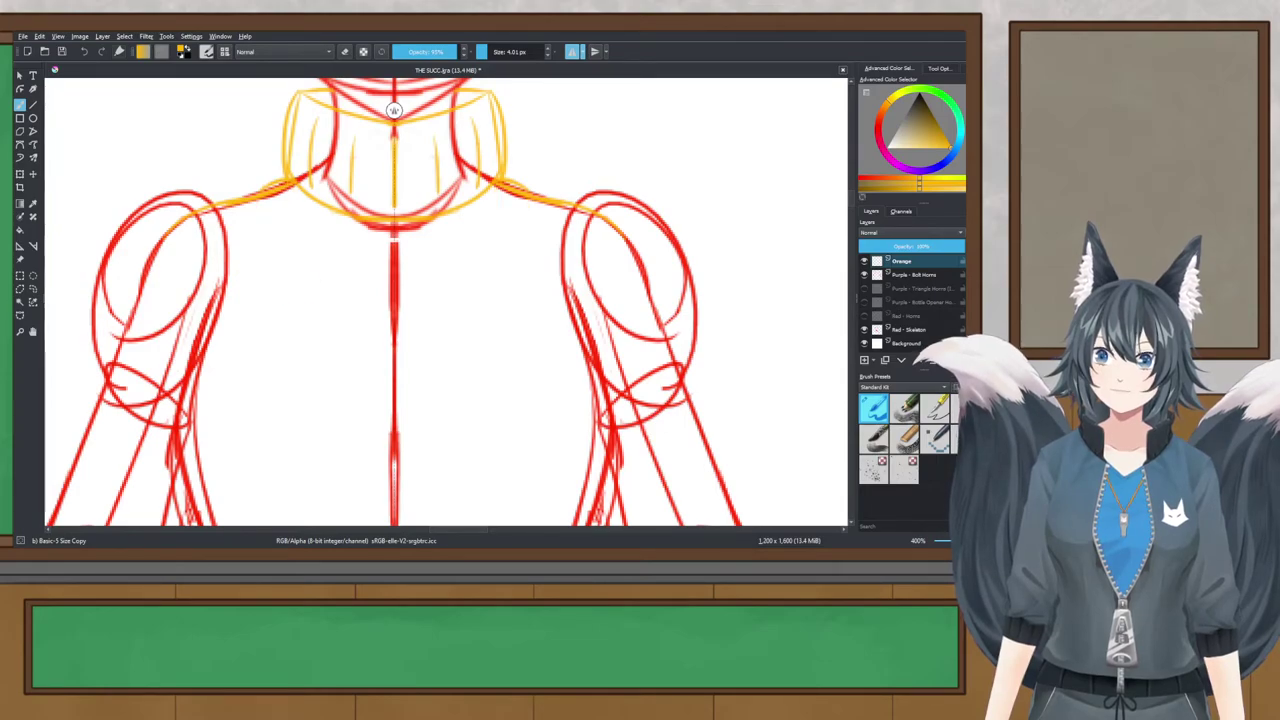
scroll(393, 110, "down", 3)
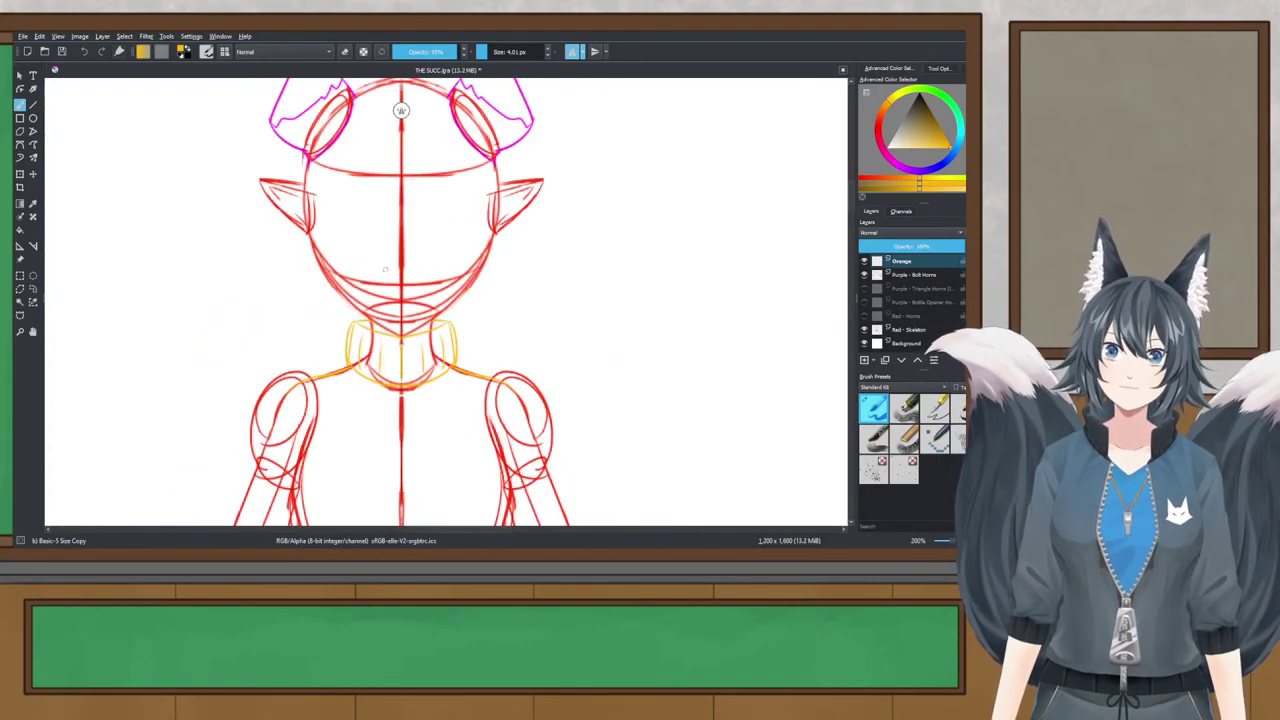
scroll(396, 341, "up", 1)
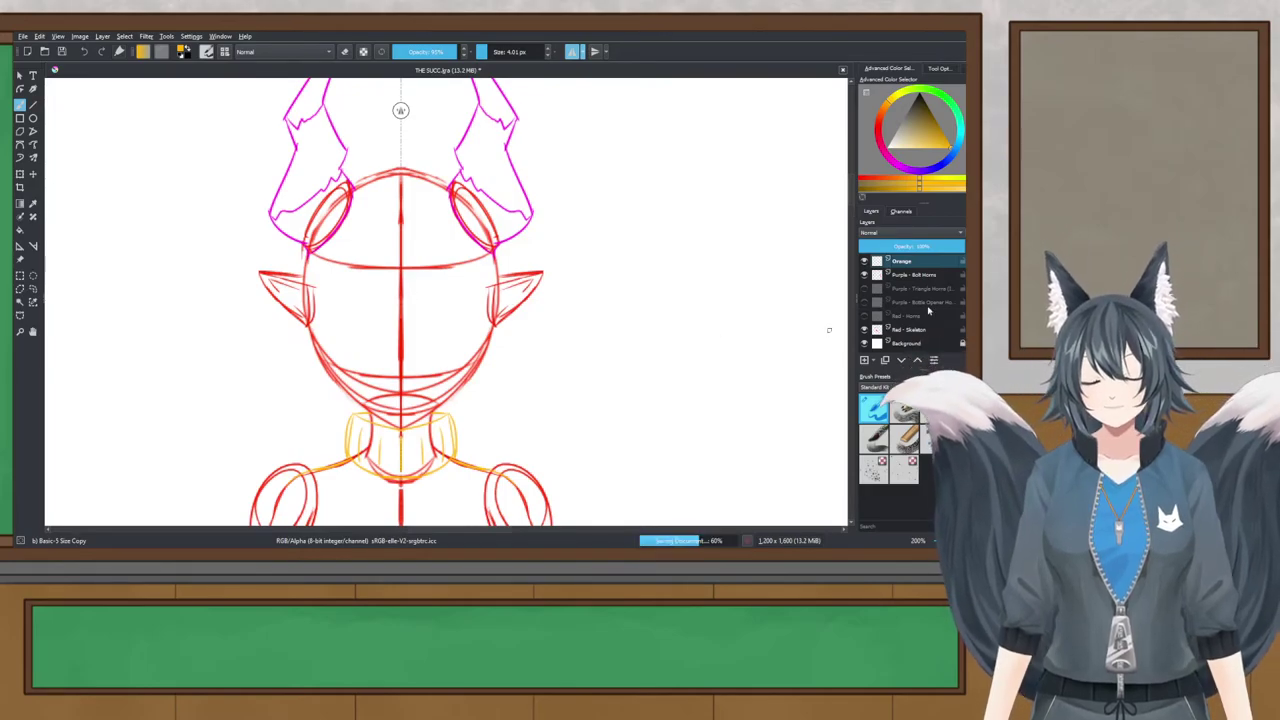
Step: Rename the Orange layer as Orange - Clothes
double_click(939, 260)
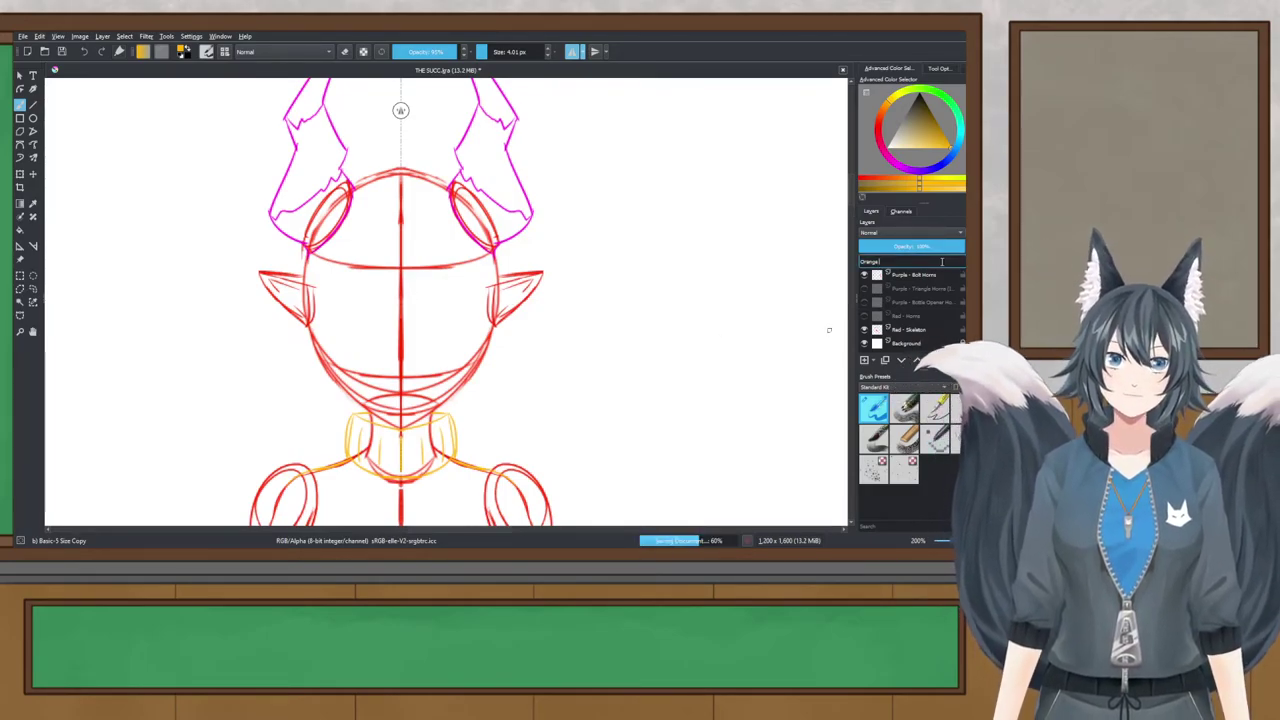
type("- Clothes")
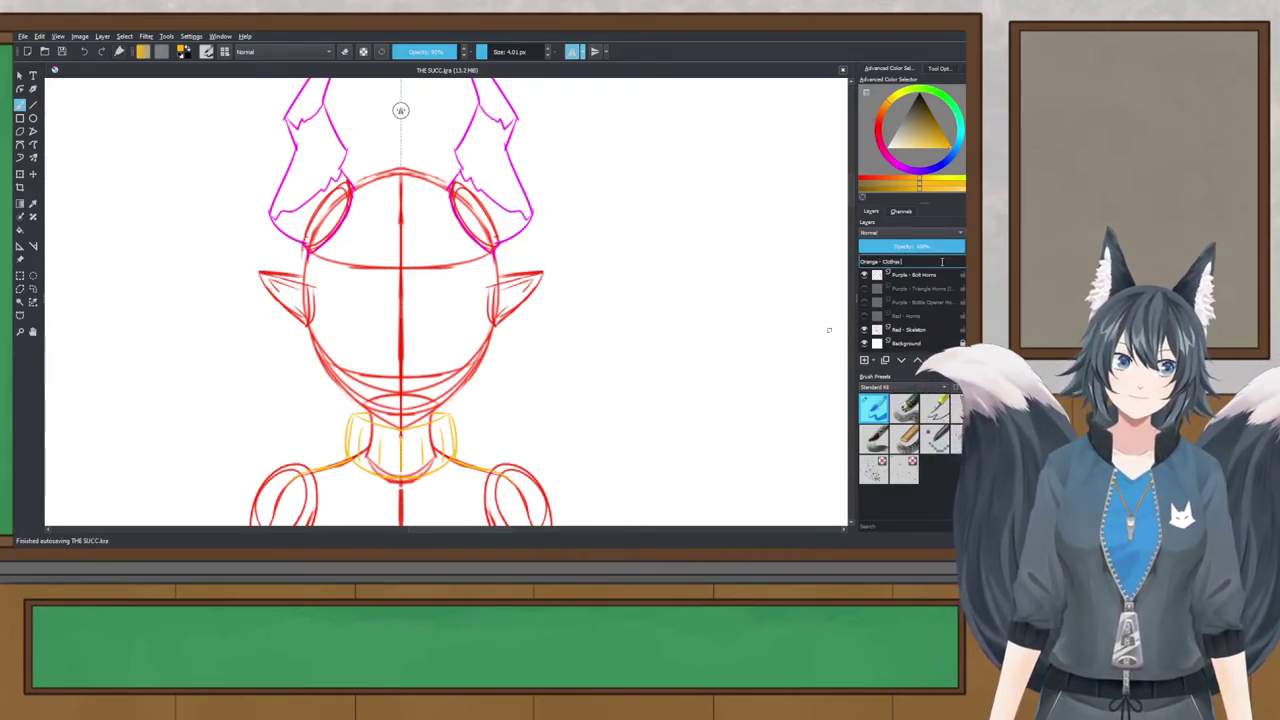
key("Return")
Step: Pick a green colour and add a layer directly beneath Orange - Clothes, leaving its name blank
mouse_move(950, 104)
left_mouse_down()
mouse_move(940, 93)
mouse_move(938, 118)
left_mouse_up()
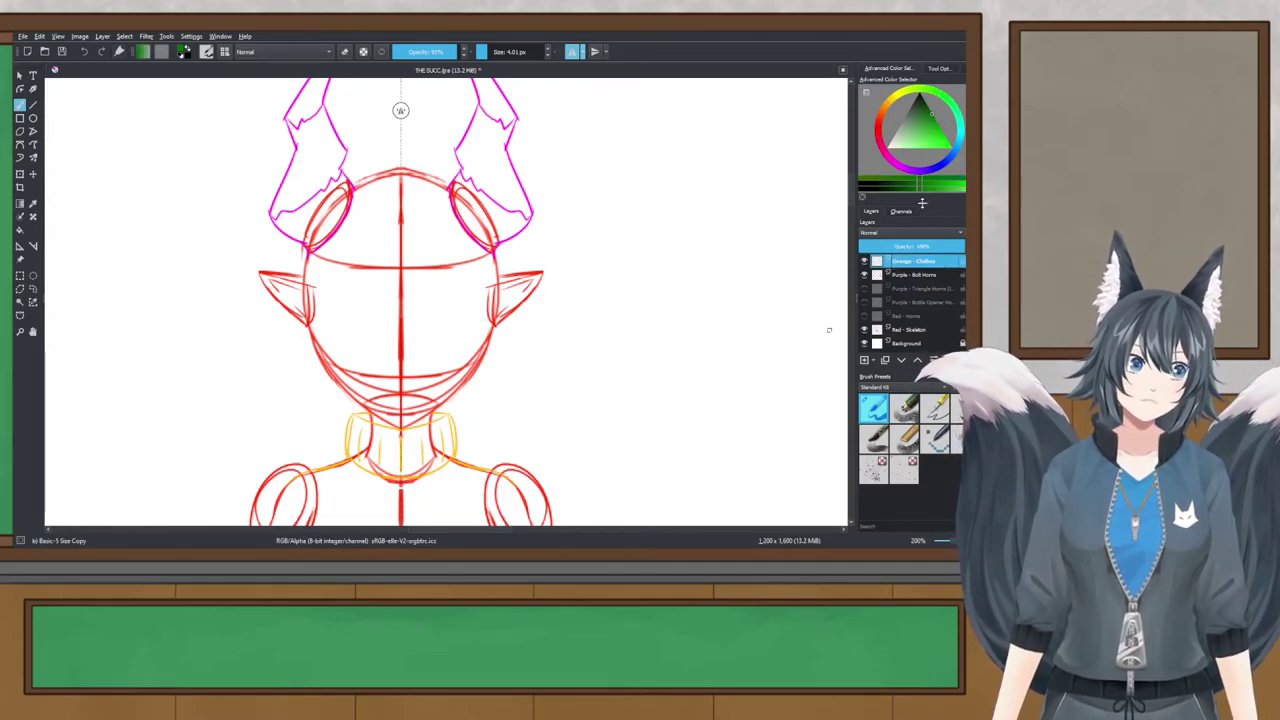
key("Insert")
left_click_drag(909, 262, 927, 283)
double_click(927, 278)
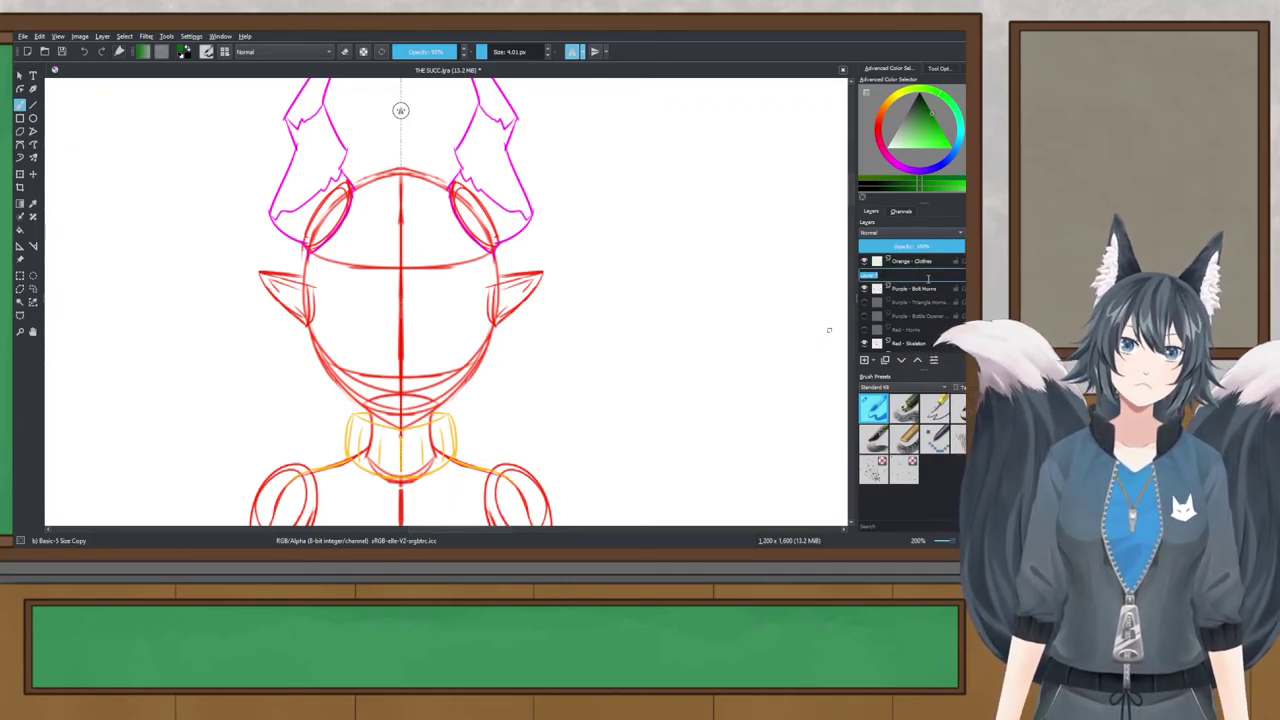
type("Body -")
key("BackSpace")
key("BackSpace")
key("BackSpace")
key("BackSpace")
key("BackSpace")
key("BackSpace")
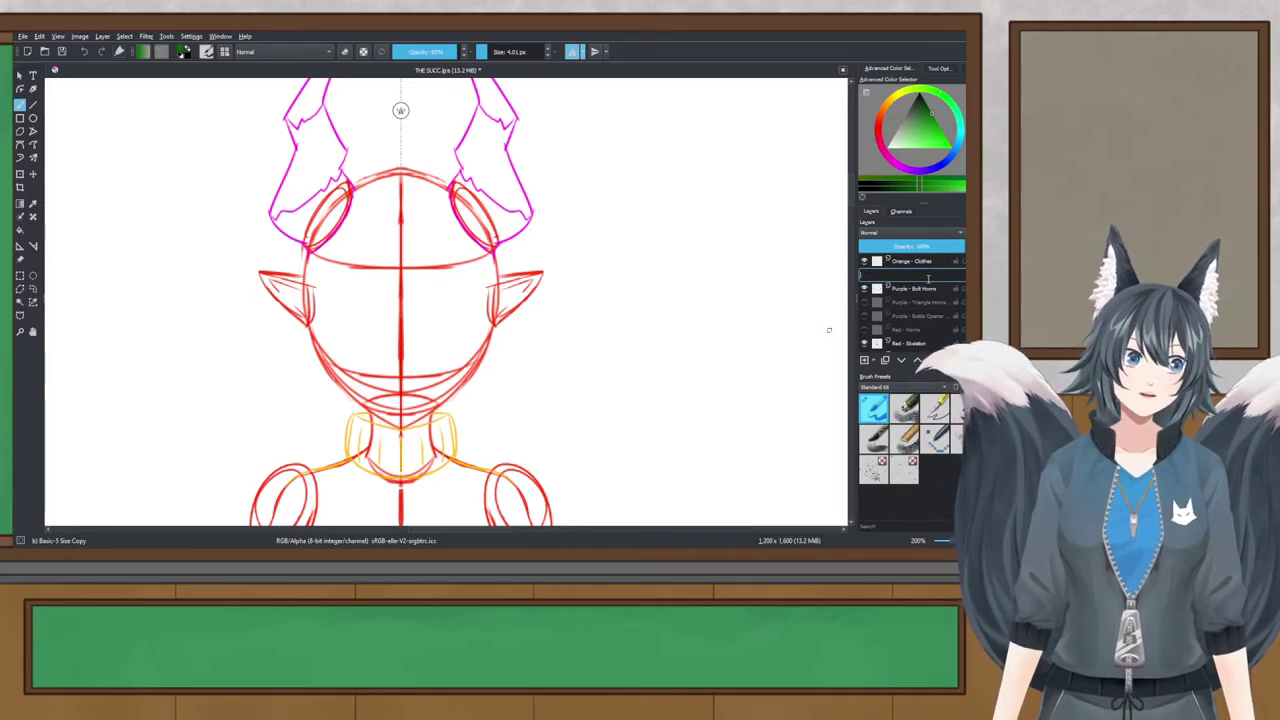
Step: Try to fill the collar's lines with green on the blank-named layer
left_click_drag(512, 361, 530, 120)
scroll(457, 204, "up", 3)
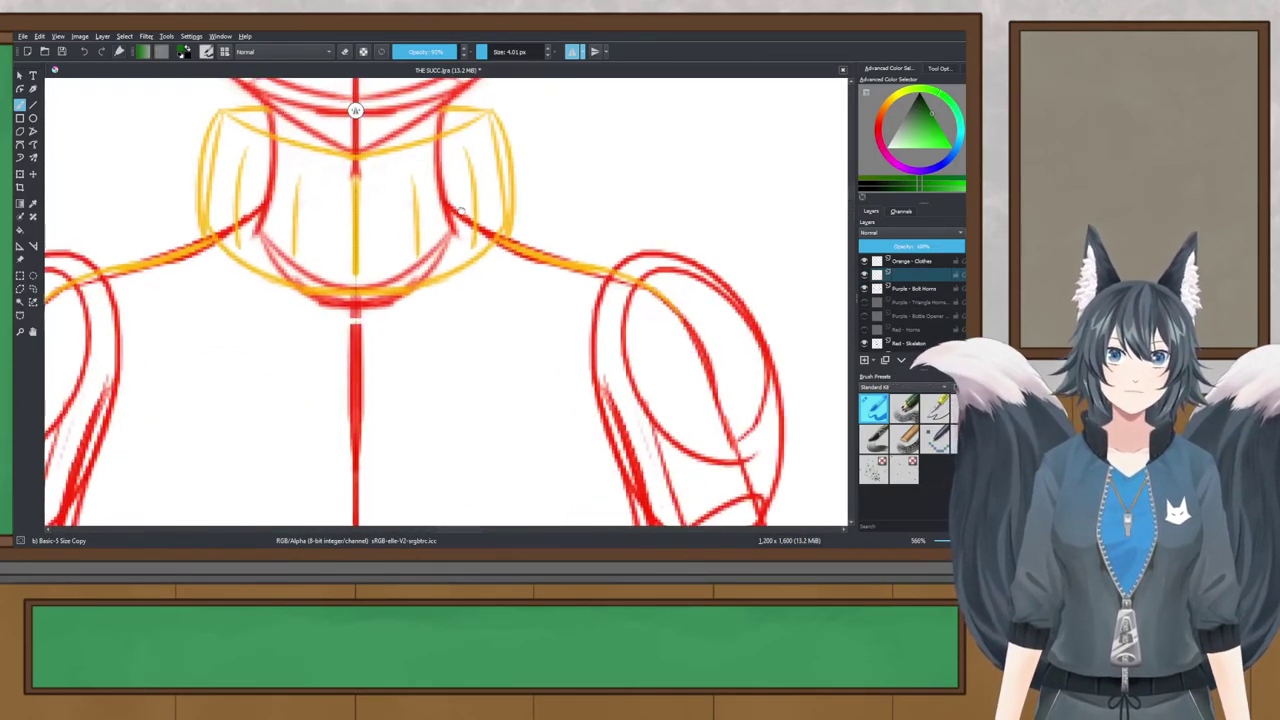
left_click_drag(457, 204, 495, 248)
left_click_drag(109, 283, 121, 286)
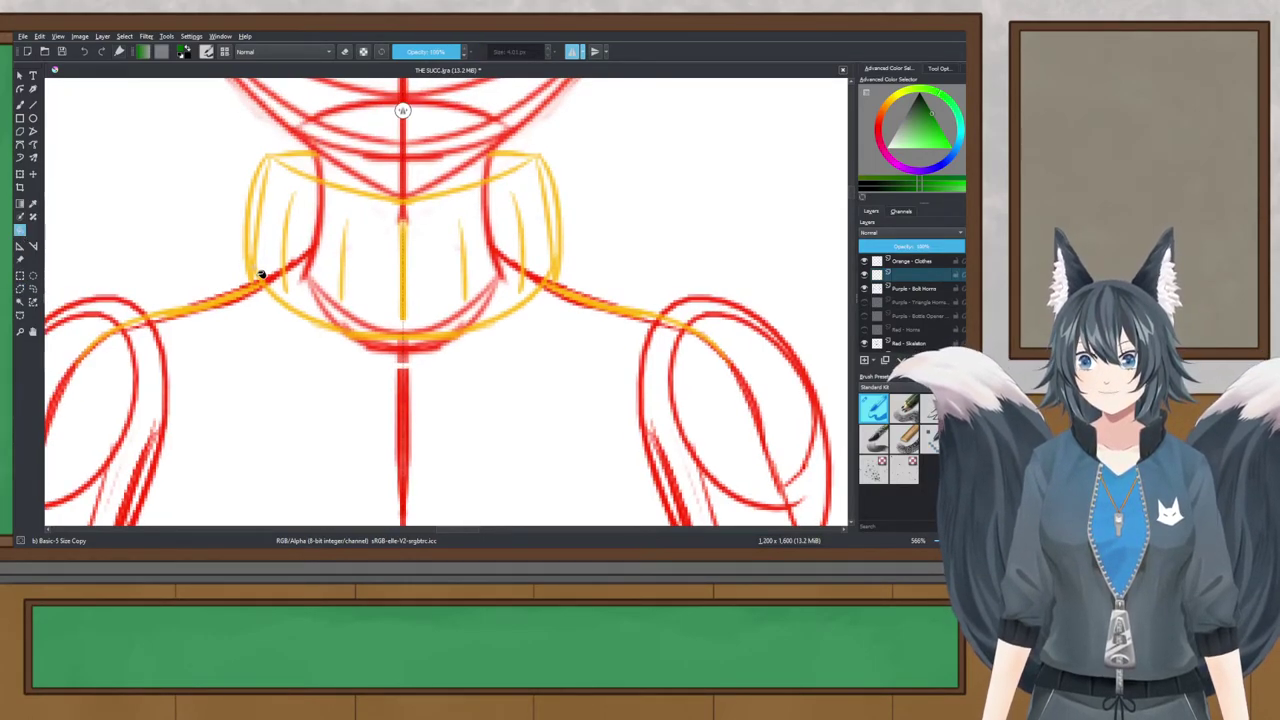
scroll(261, 274, "up", 4)
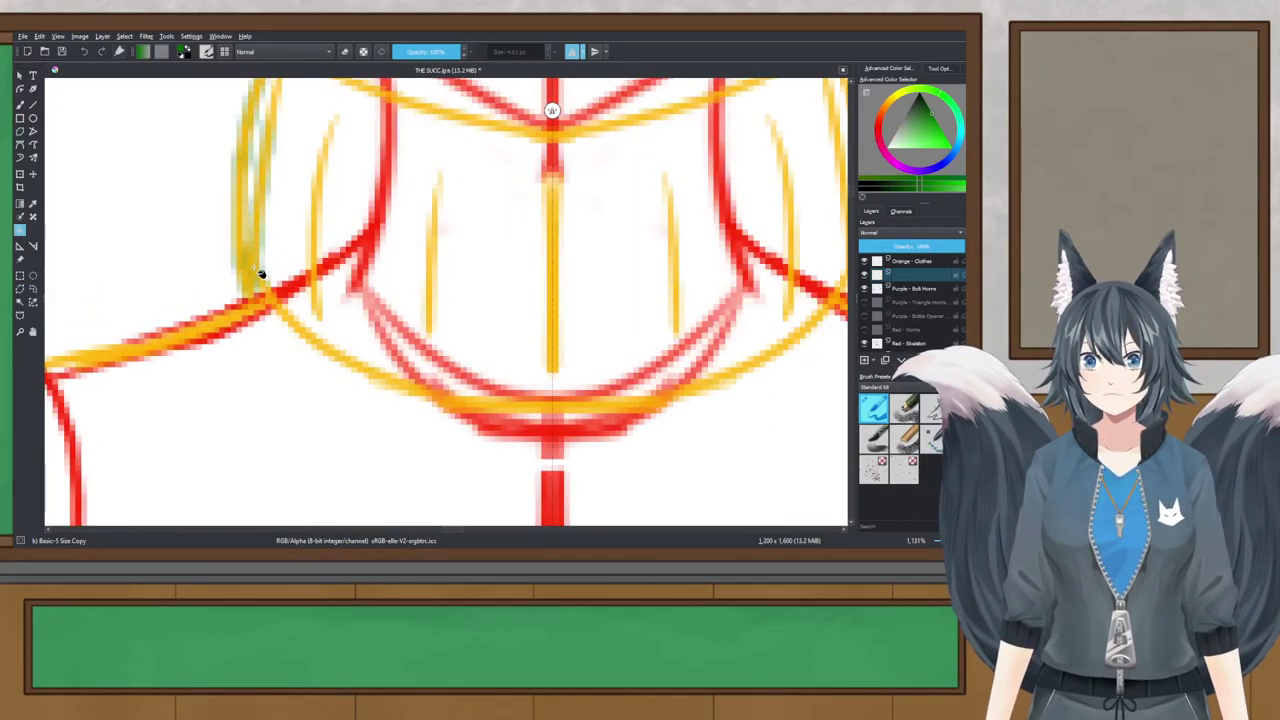
key("ctrl+z")
Step: Fill the collar's lower curve and the adjoining shoulder line with green on the Orange - Clothes layer
left_click(889, 264)
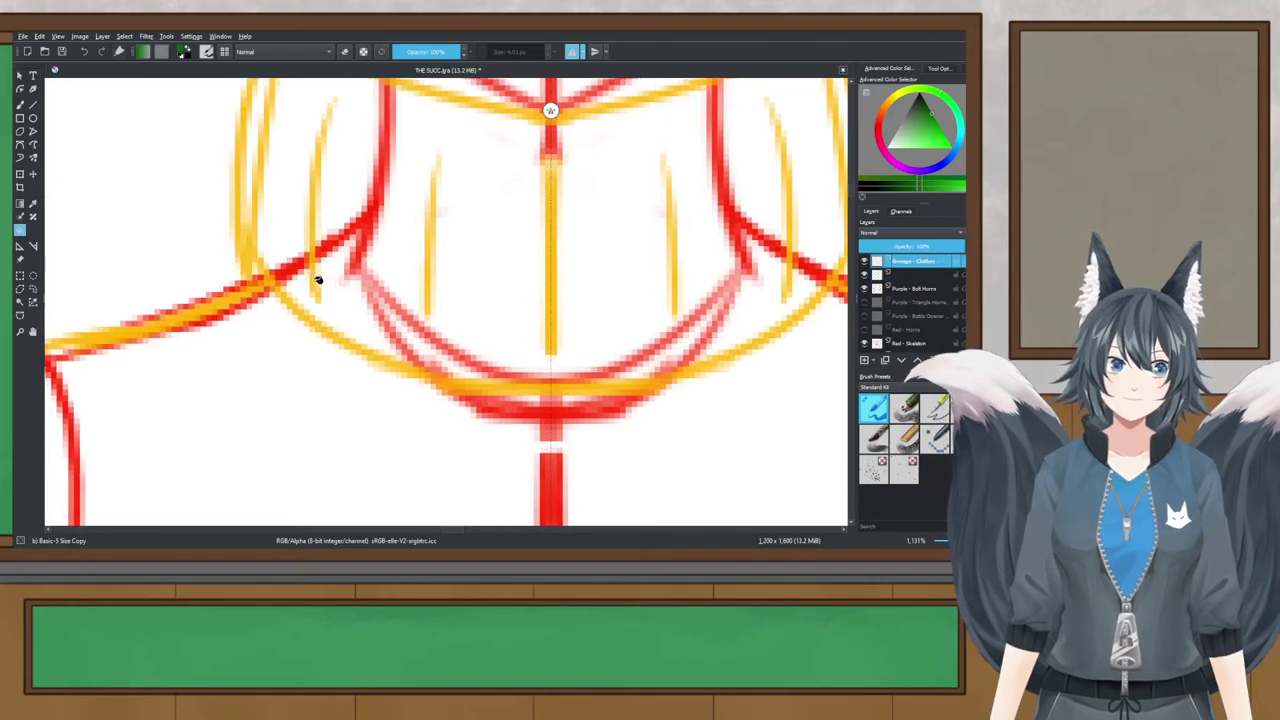
scroll(315, 279, "up", 2)
left_click(268, 317)
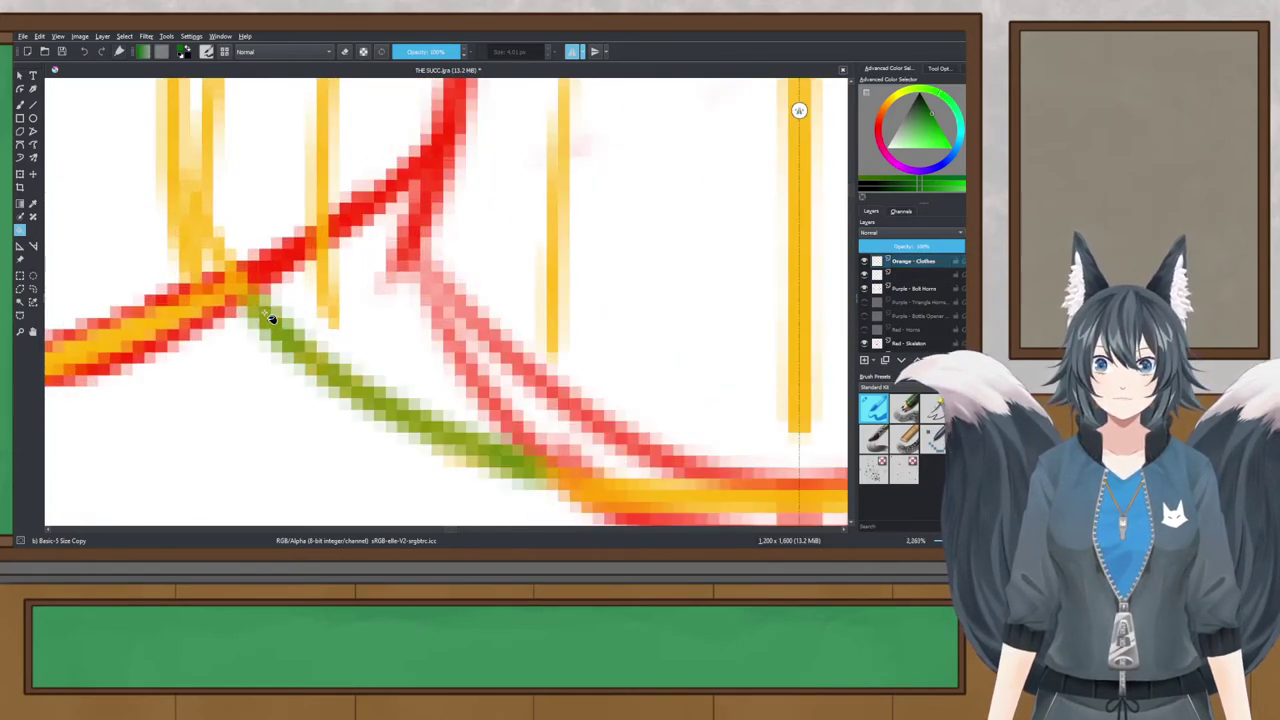
scroll(255, 311, "down", 3)
scroll(256, 312, "down", 1)
scroll(336, 330, "up", 2)
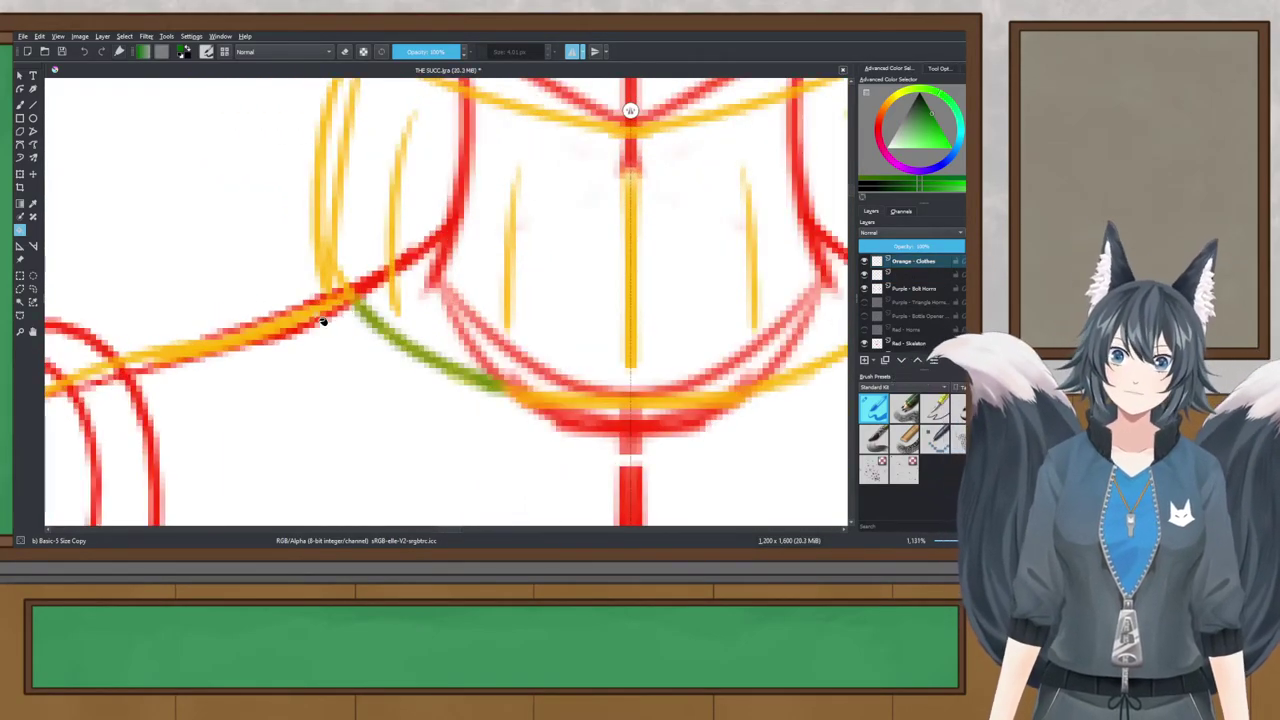
left_click(316, 315)
left_click(316, 315)
left_click(382, 331)
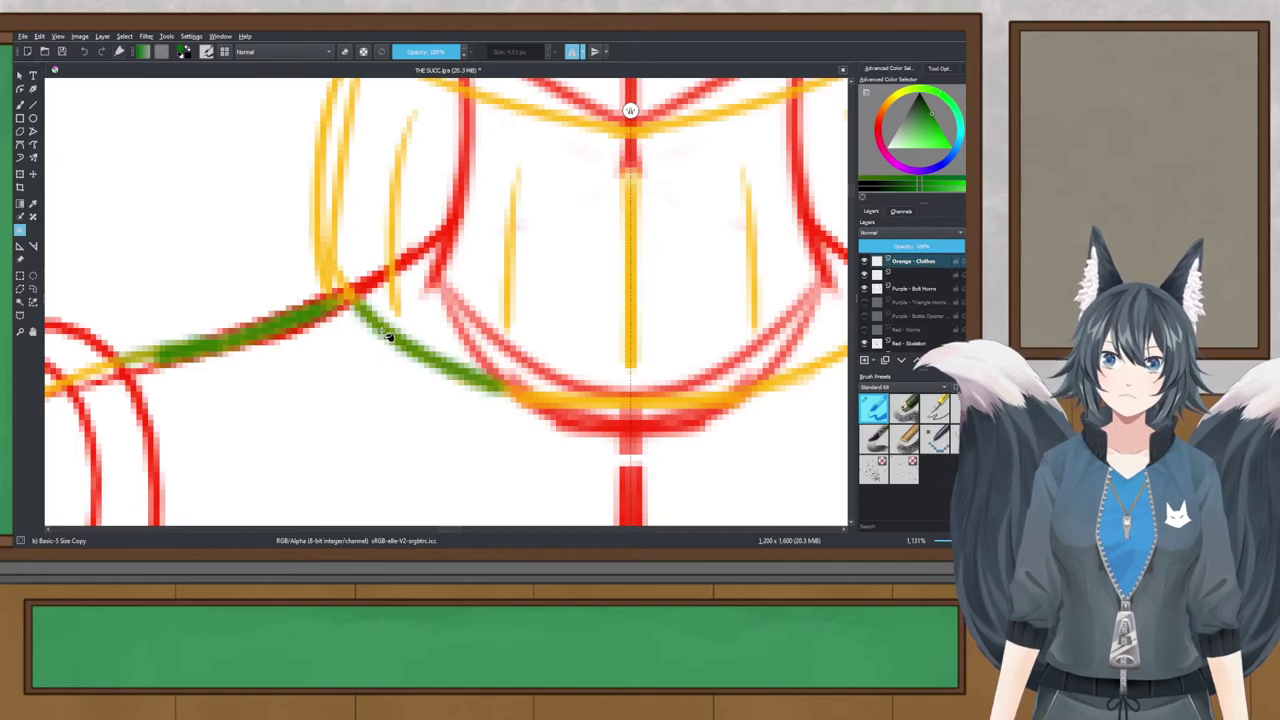
Step: Undo the green fills on the collar and shoulder lines
scroll(382, 331, "down", 2)
key("ctrl+z")
key("ctrl+z")
key("ctrl+z")
key("ctrl+z")
left_click_drag(464, 311, 425, 273)
scroll(425, 273, "down", 1)
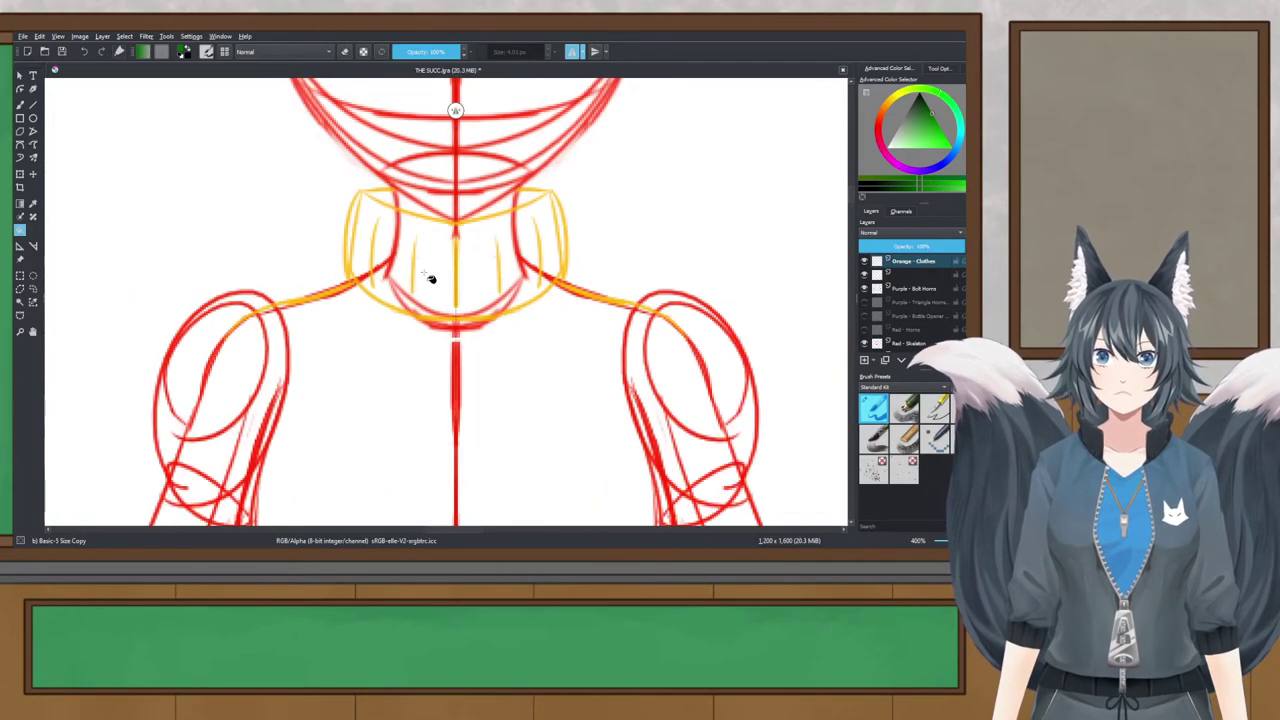
Step: Undo the added blank-named layer and the narrow collar and shoulder lines, back to the bare skeleton neck
scroll(443, 240, "up", 1)
scroll(443, 240, "down", 2)
key("ctrl+z")
key("ctrl+z")
key("ctrl+z")
key("ctrl+z")
key("ctrl+z")
key("ctrl+z")
key("ctrl+z")
key("ctrl+z")
key("ctrl+z")
key("ctrl+z")
key("ctrl+z")
key("ctrl+z")
Step: Rename the emptied orange layer as Orange - Body
double_click(926, 263)
type("- Body")
key("Return")
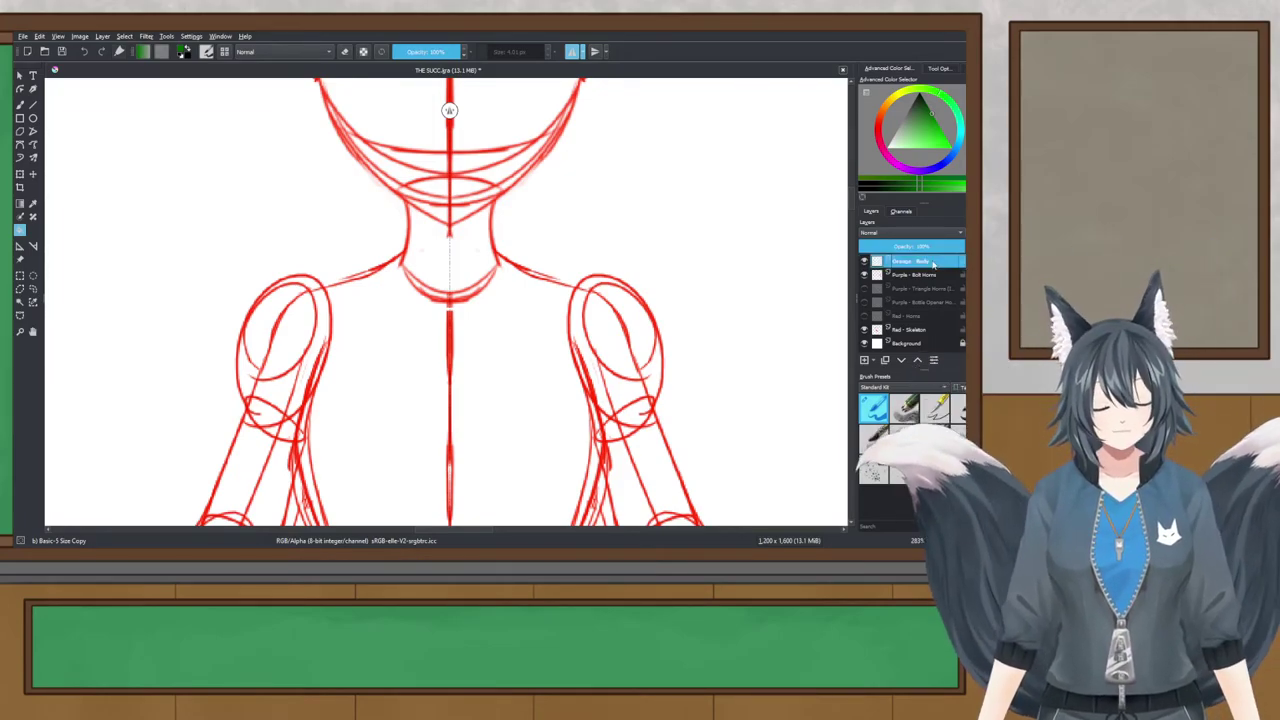
Step: Add a new layer above Orange - Body and name it Green - Clothes
key("Insert")
double_click(933, 262)
type("Green -")
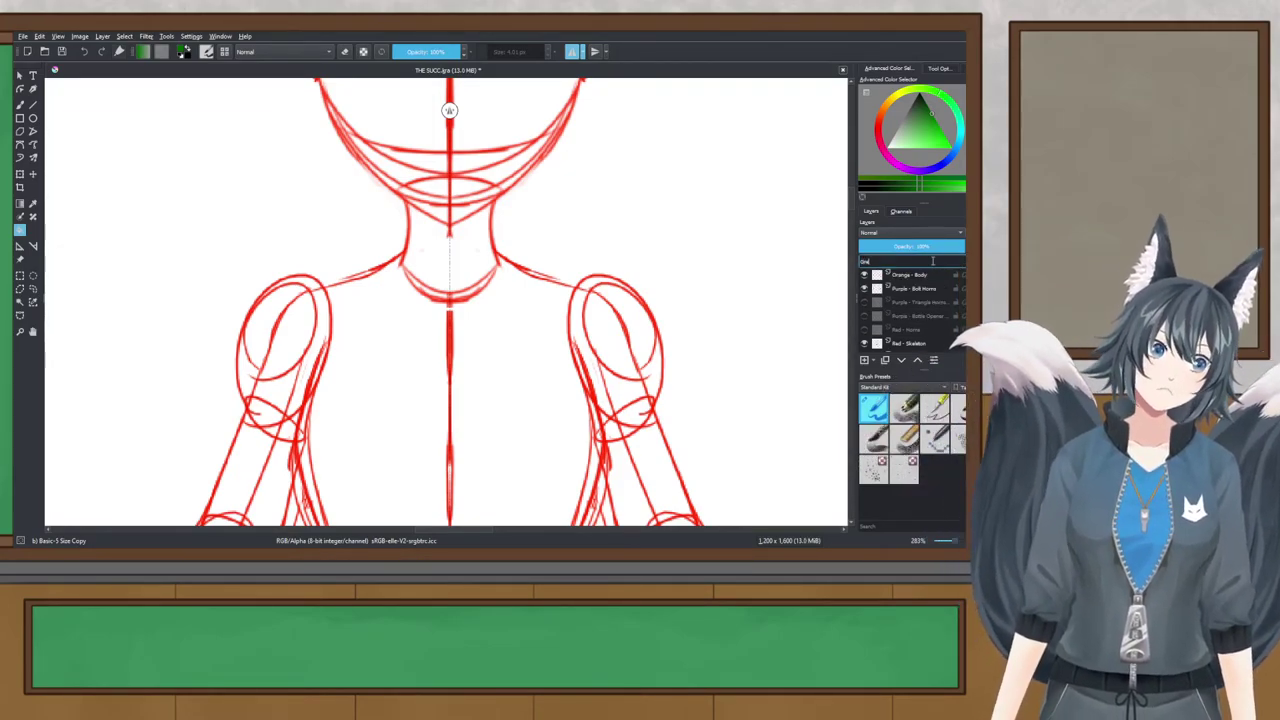
type(" Clothes")
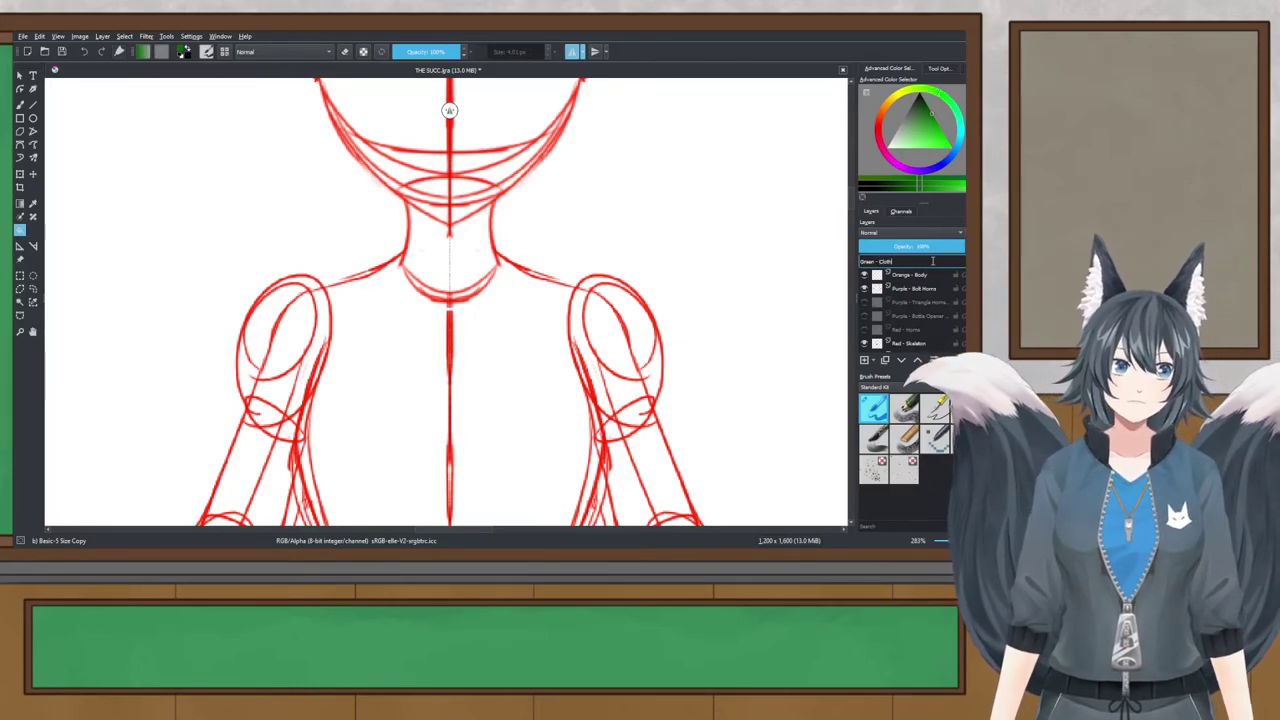
key("Return")
Step: Activate the Orange - Body layer with the orange colour and the Freehand Brush, and save the document
left_click(910, 274)
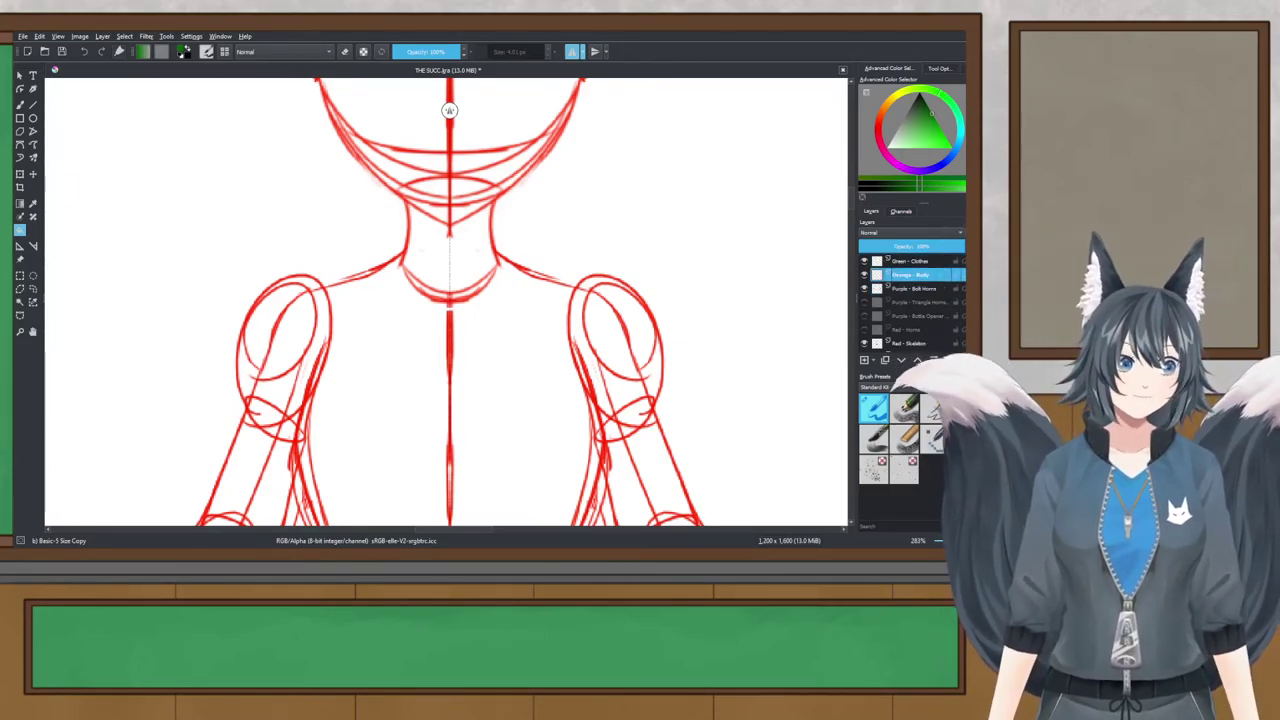
scroll(337, 320, "up", 2)
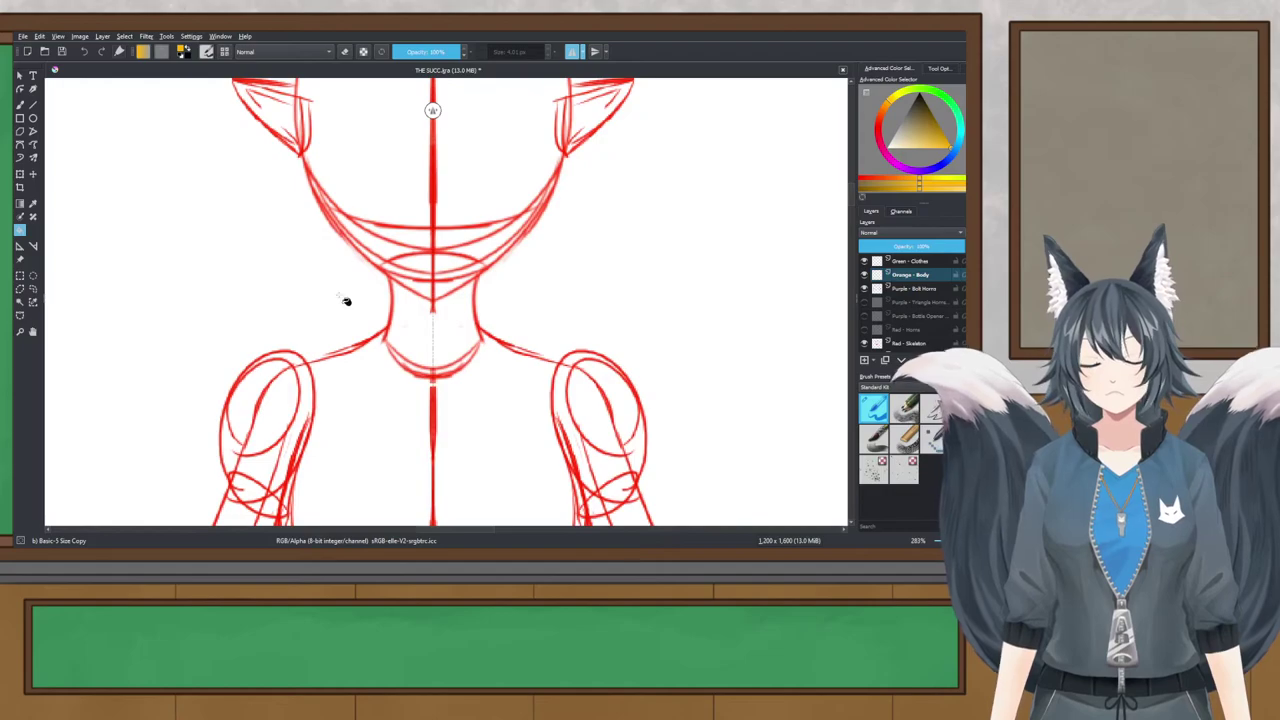
scroll(349, 240, "up", 1)
key("ctrl+s")
left_click(19, 104)
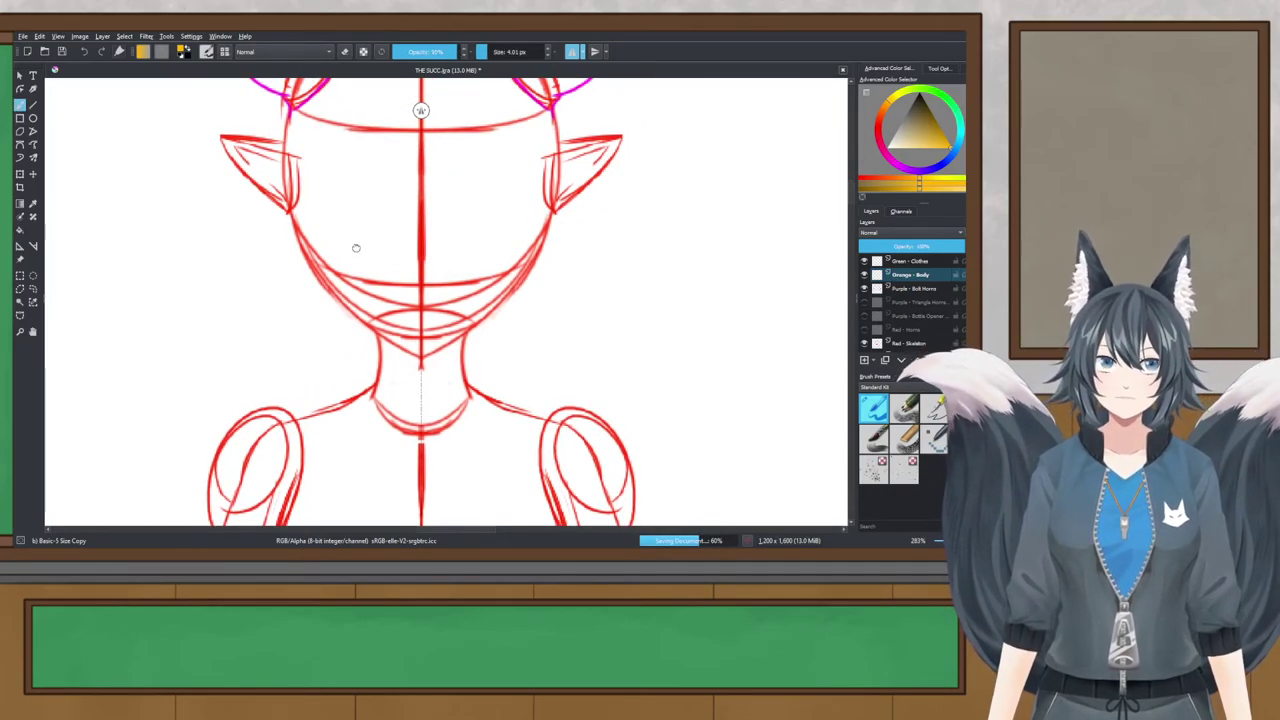
Step: Lower the Red - Skeleton layer's opacity to about 60% and make Orange - Body the active layer again
left_click_drag(330, 388, 366, 183)
scroll(366, 183, "down", 2)
left_click_drag(410, 435, 454, 385)
scroll(424, 337, "up", 1)
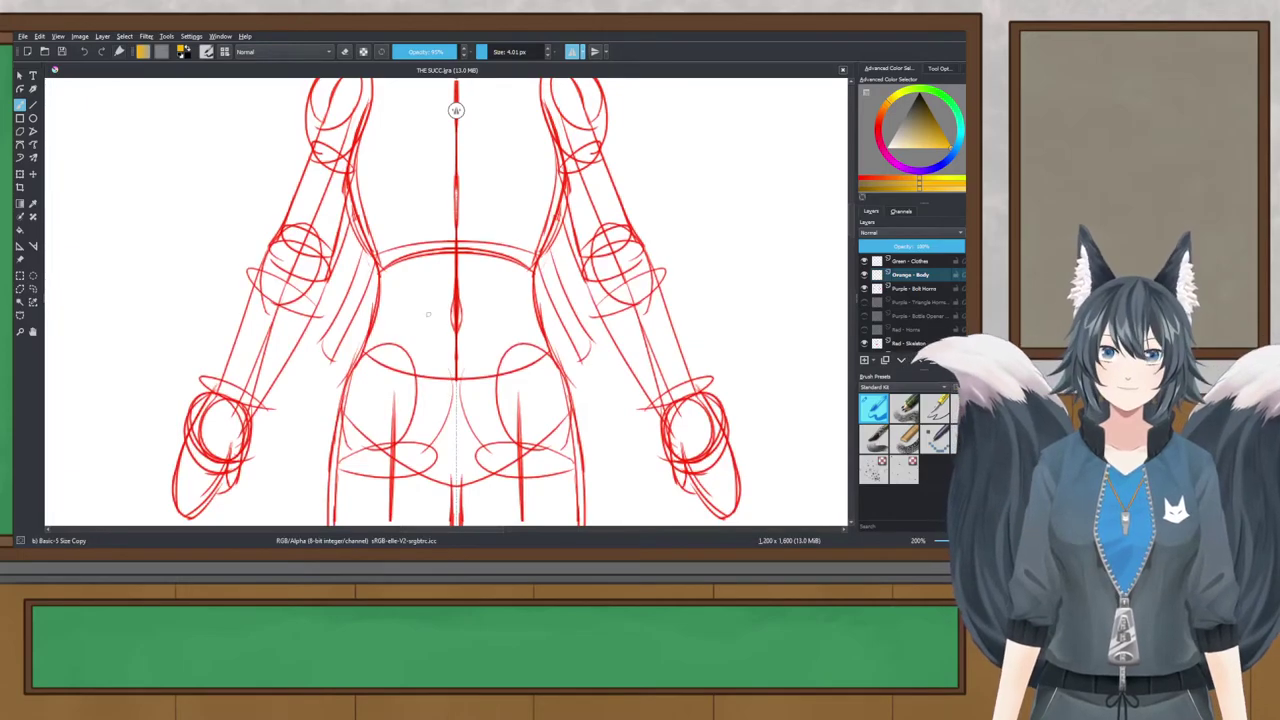
left_click_drag(404, 175, 354, 305)
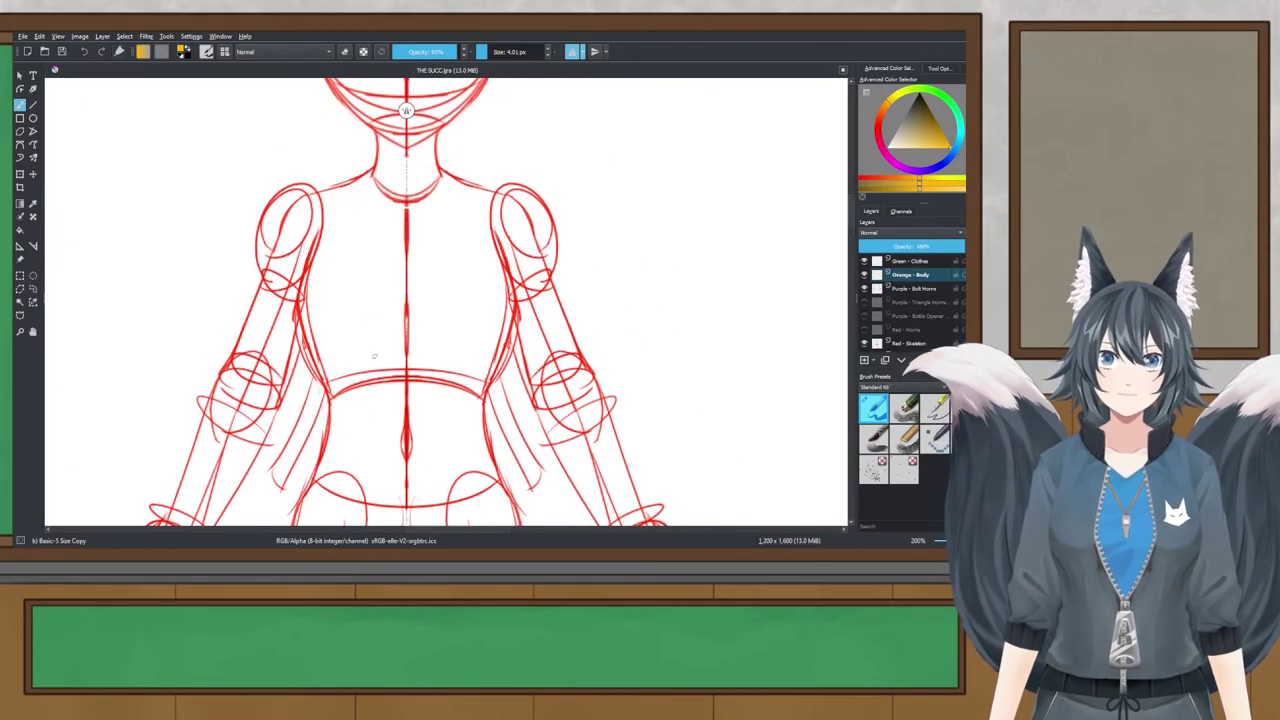
scroll(354, 305, "up", 2)
left_click(915, 343)
left_click_drag(940, 251, 924, 255)
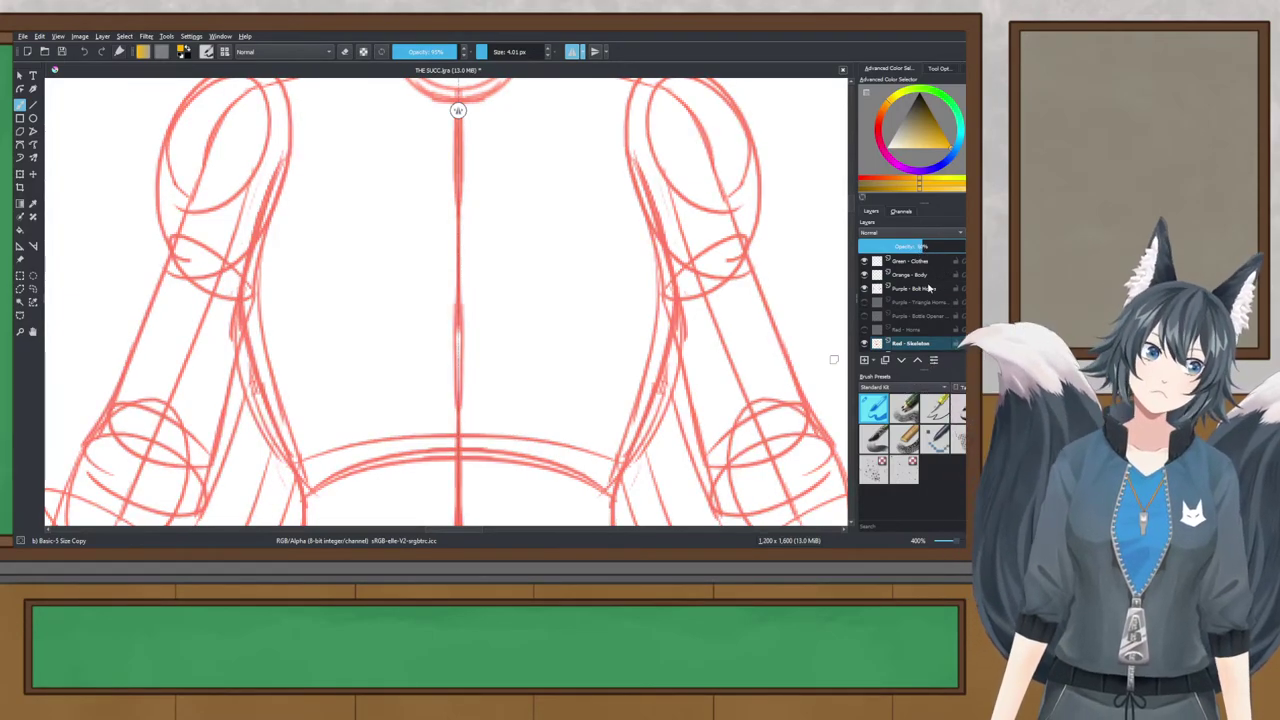
left_click(900, 274)
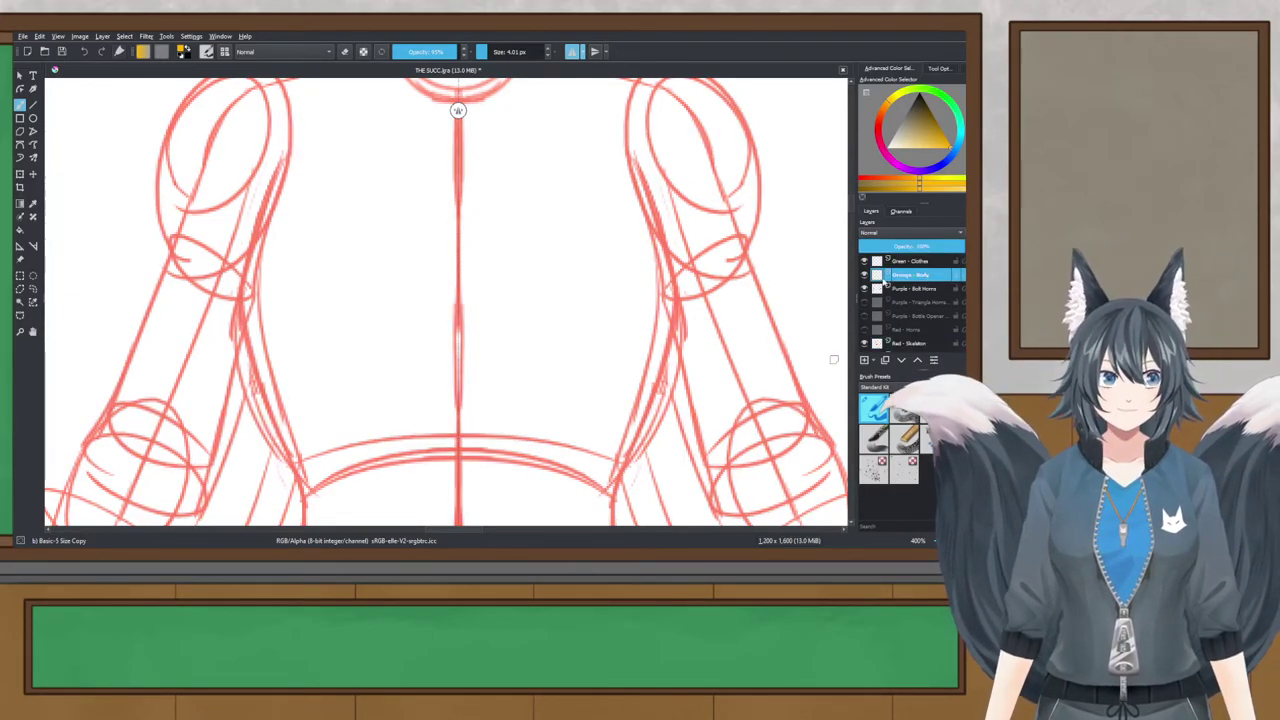
Step: Draw mirrored orange curves for the sides of the chest, from the armpits outward and back in to the ribcage's lower edge, and save
scroll(505, 279, "down", 3)
left_click_drag(505, 279, 468, 174)
left_click_drag(431, 351, 425, 165)
scroll(400, 213, "up", 1)
left_click_drag(397, 211, 388, 271)
left_click_drag(450, 56, 503, 98)
left_click(112, 520)
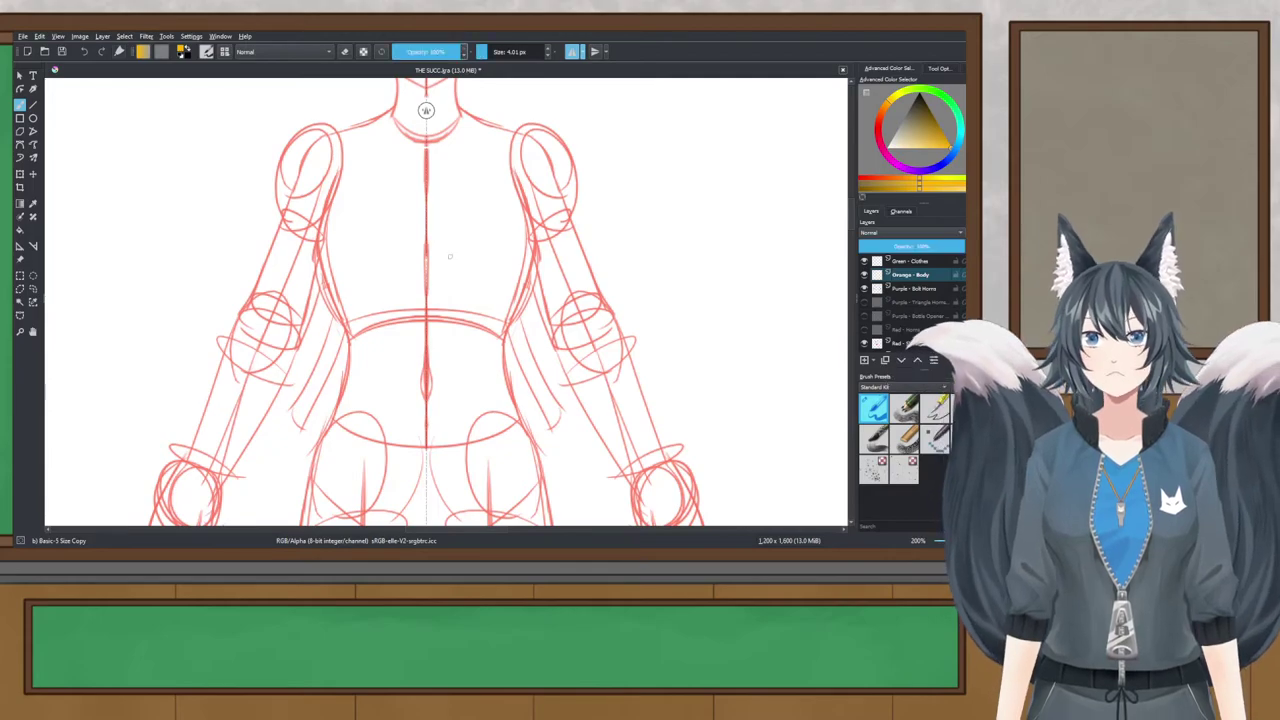
scroll(441, 110, "up", 2)
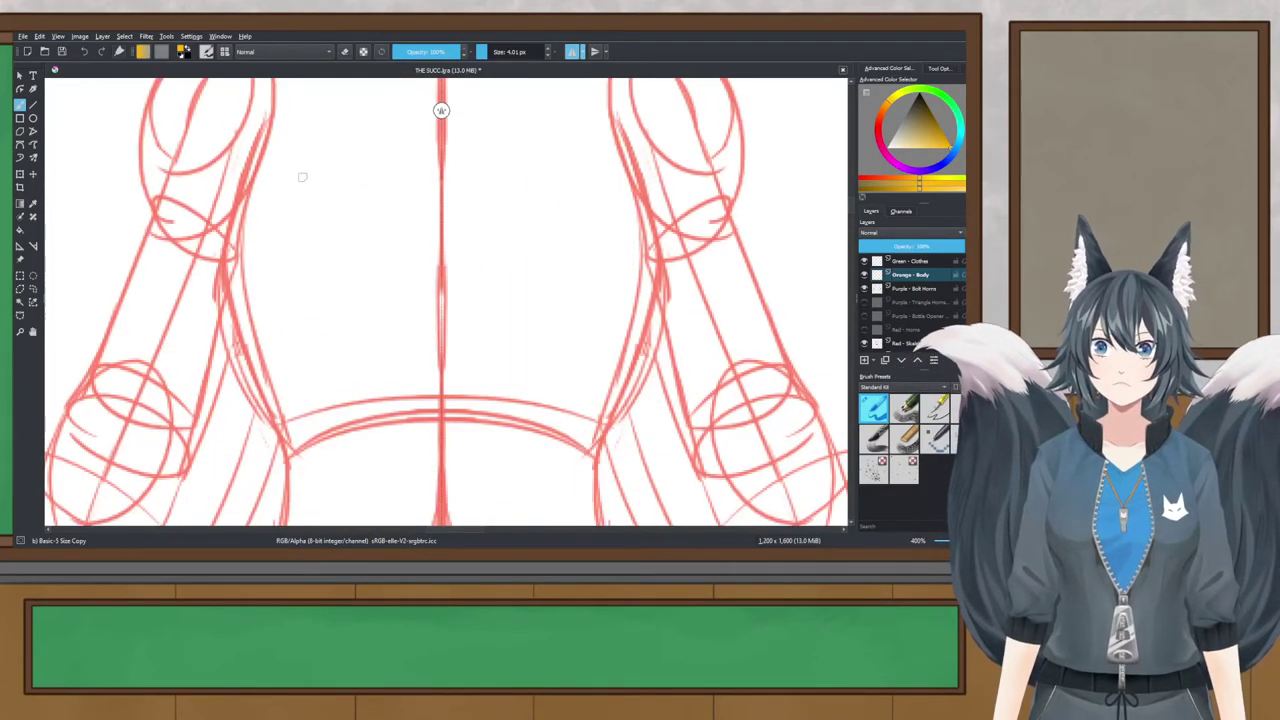
left_click_drag(272, 108, 216, 254)
key("ctrl+z")
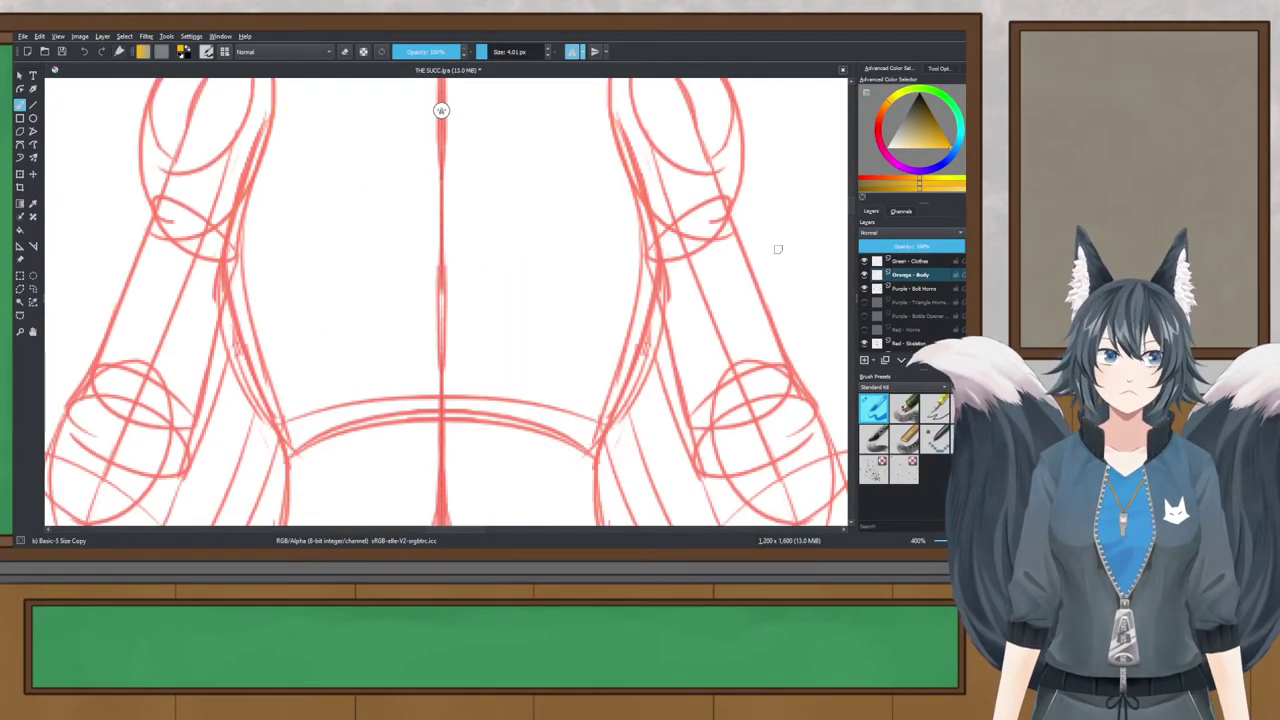
left_click_drag(270, 118, 212, 284)
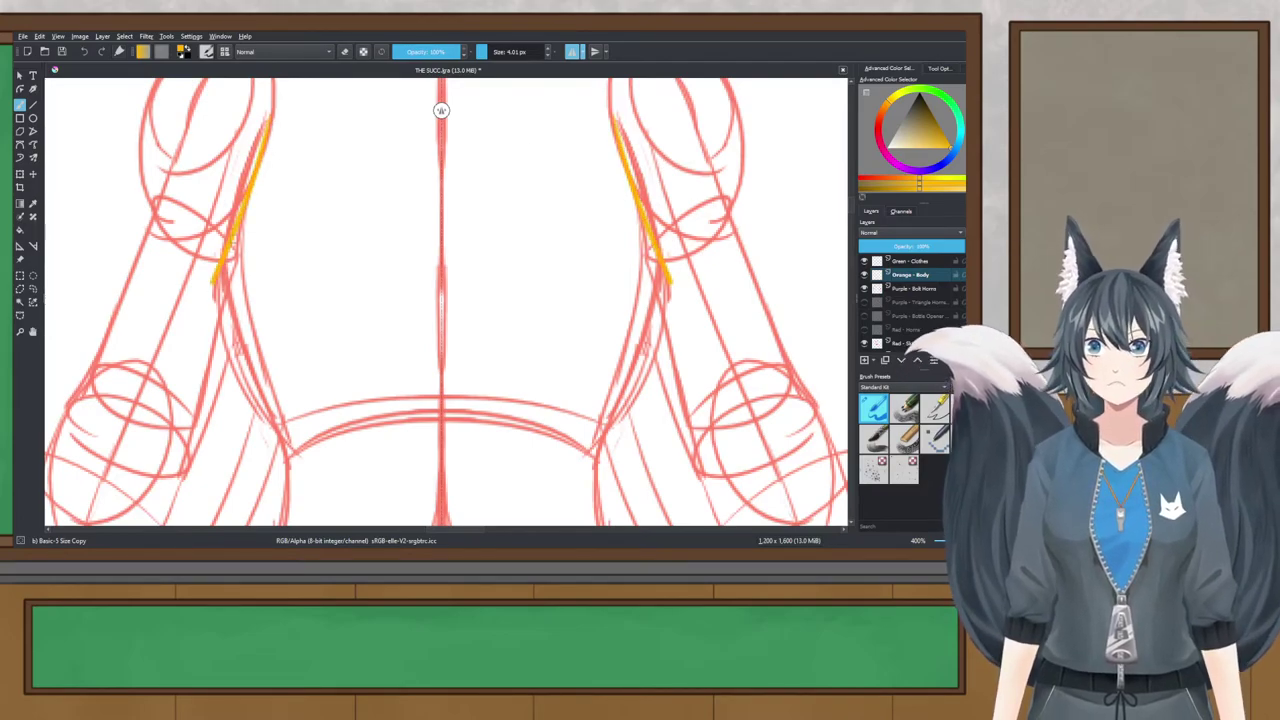
key("ctrl+z")
mouse_move(266, 120)
left_mouse_down()
mouse_move(220, 215)
mouse_move(204, 328)
mouse_move(262, 392)
mouse_move(318, 428)
left_mouse_up()
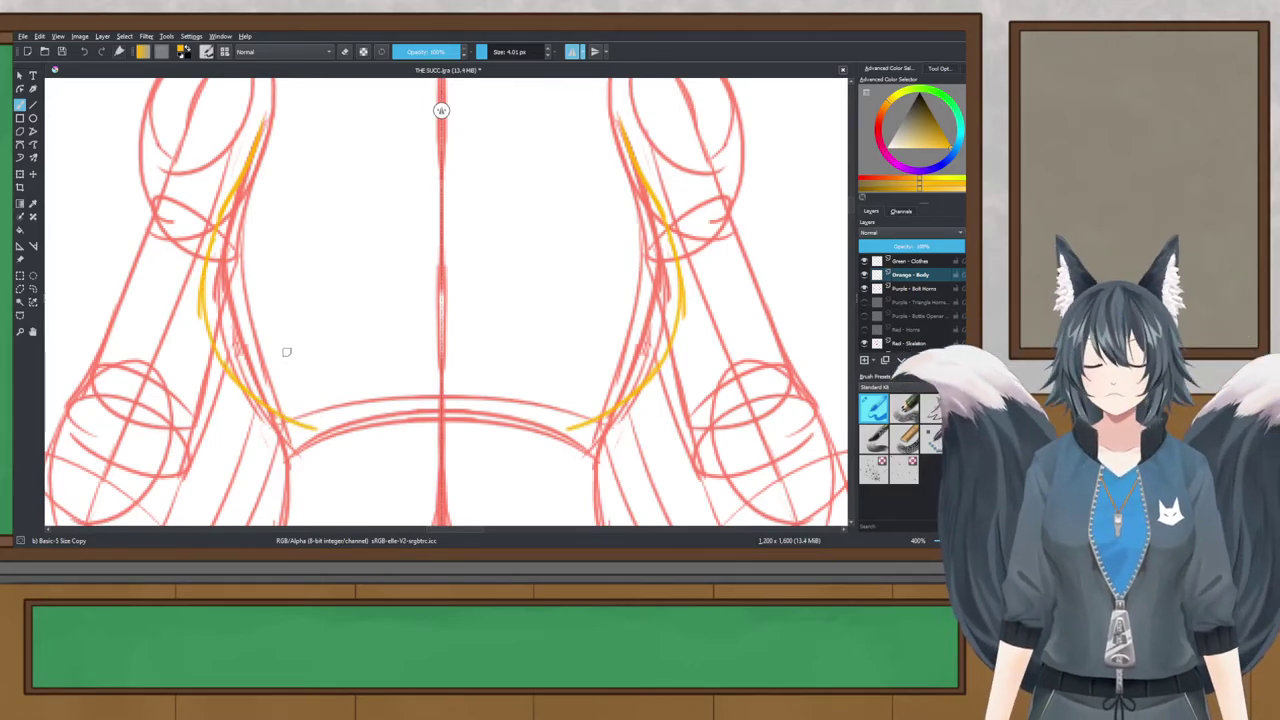
scroll(286, 351, "down", 2)
key("ctrl+s")
scroll(291, 383, "down", 2)
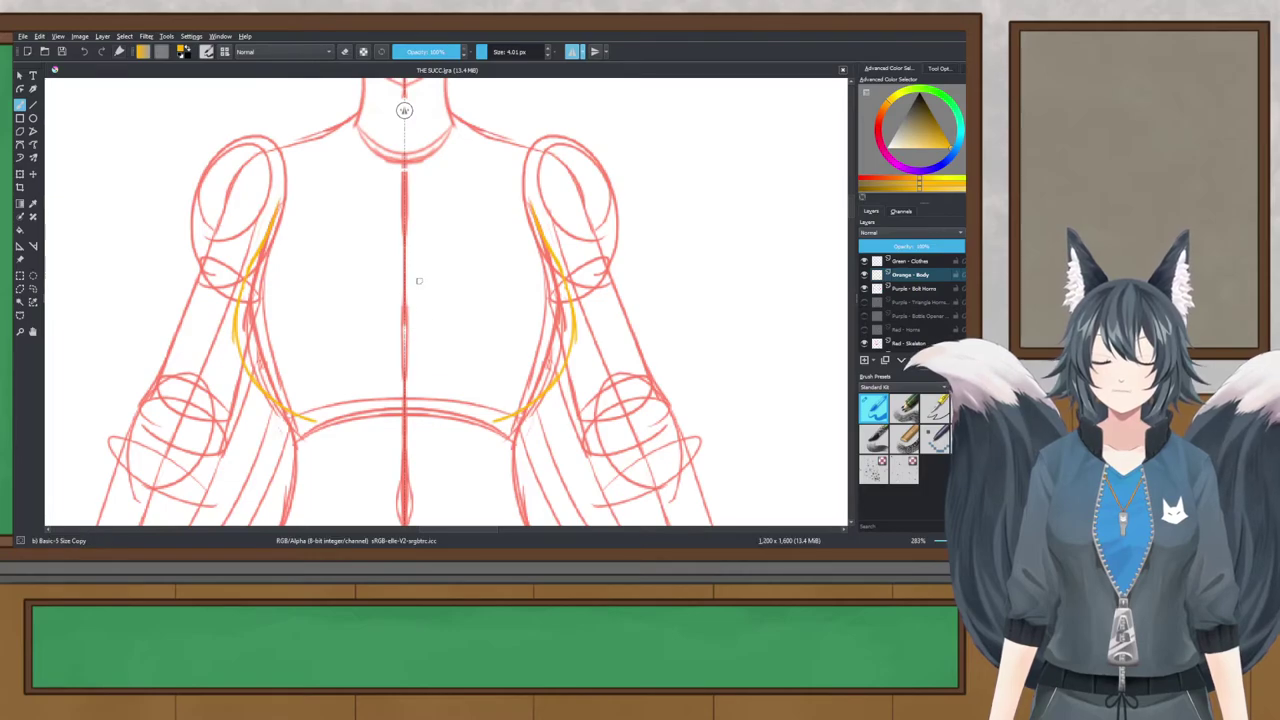
Step: Draw a short orange centre line on the upper chest and reinforce the outer chest curves with overlapping strokes
left_click_drag(403, 176, 404, 272)
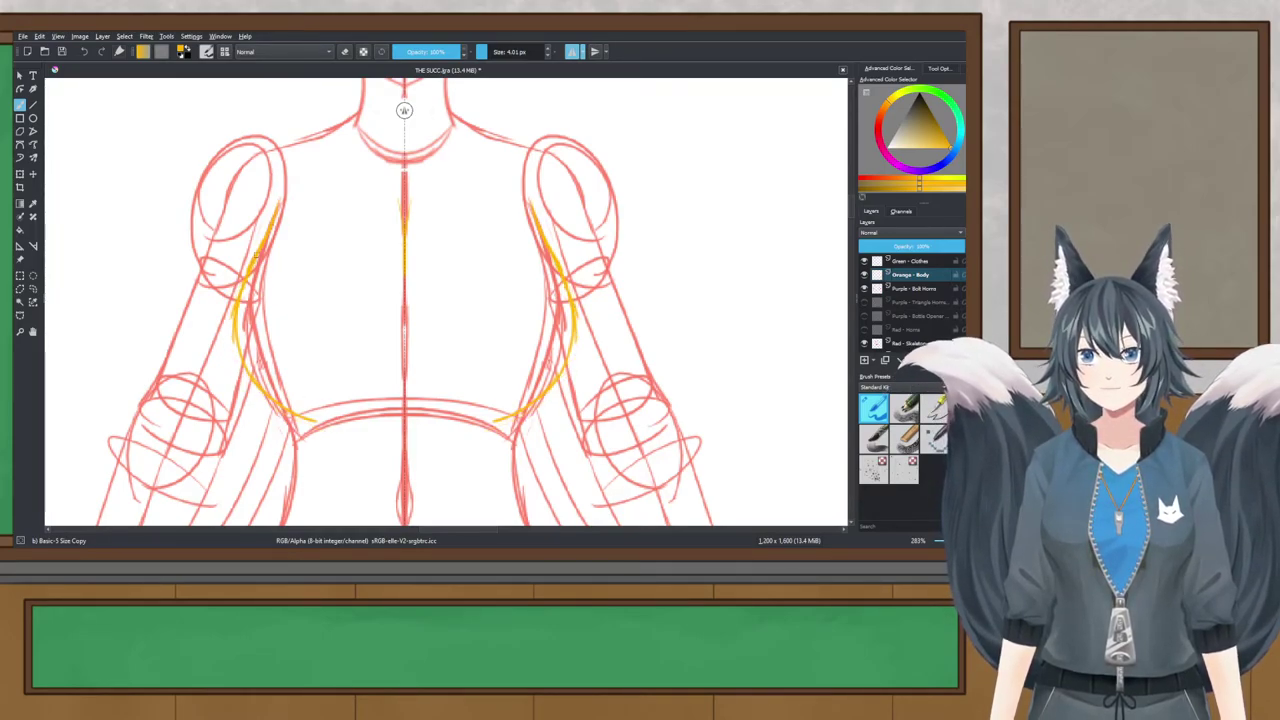
left_click_drag(236, 300, 224, 368)
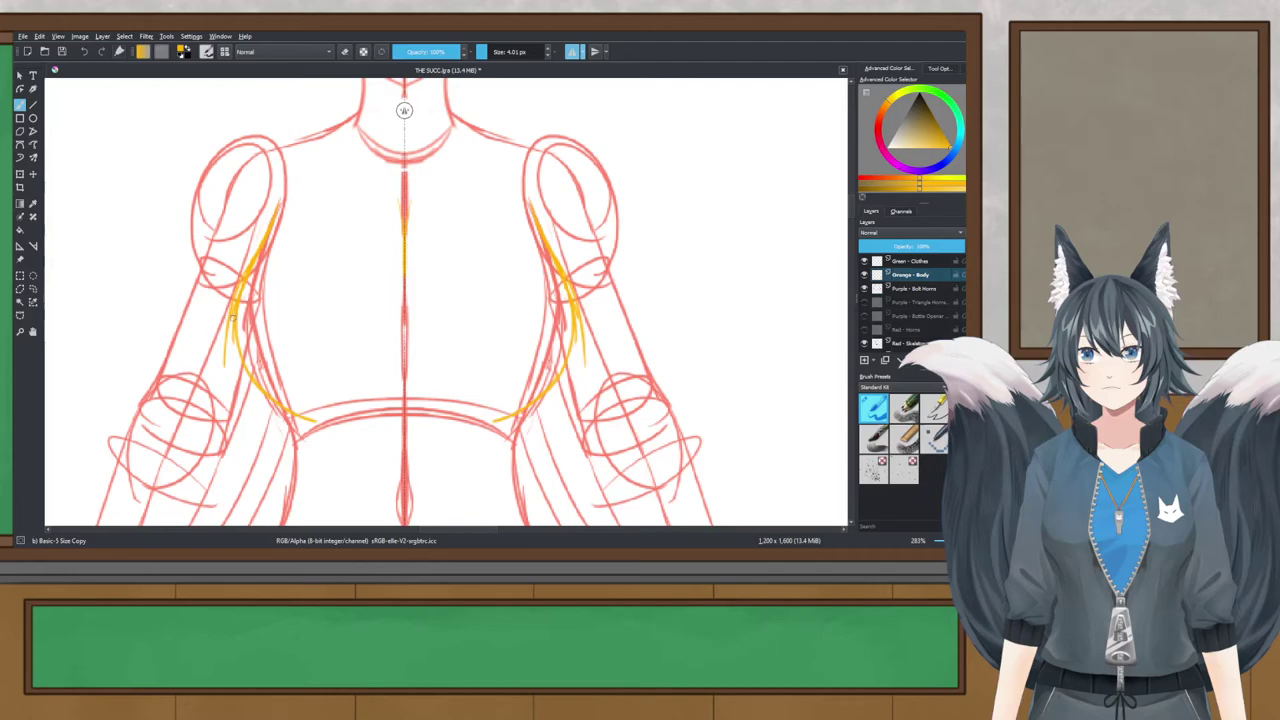
mouse_move(230, 318)
left_mouse_down()
mouse_move(278, 417)
mouse_move(318, 445)
left_mouse_up()
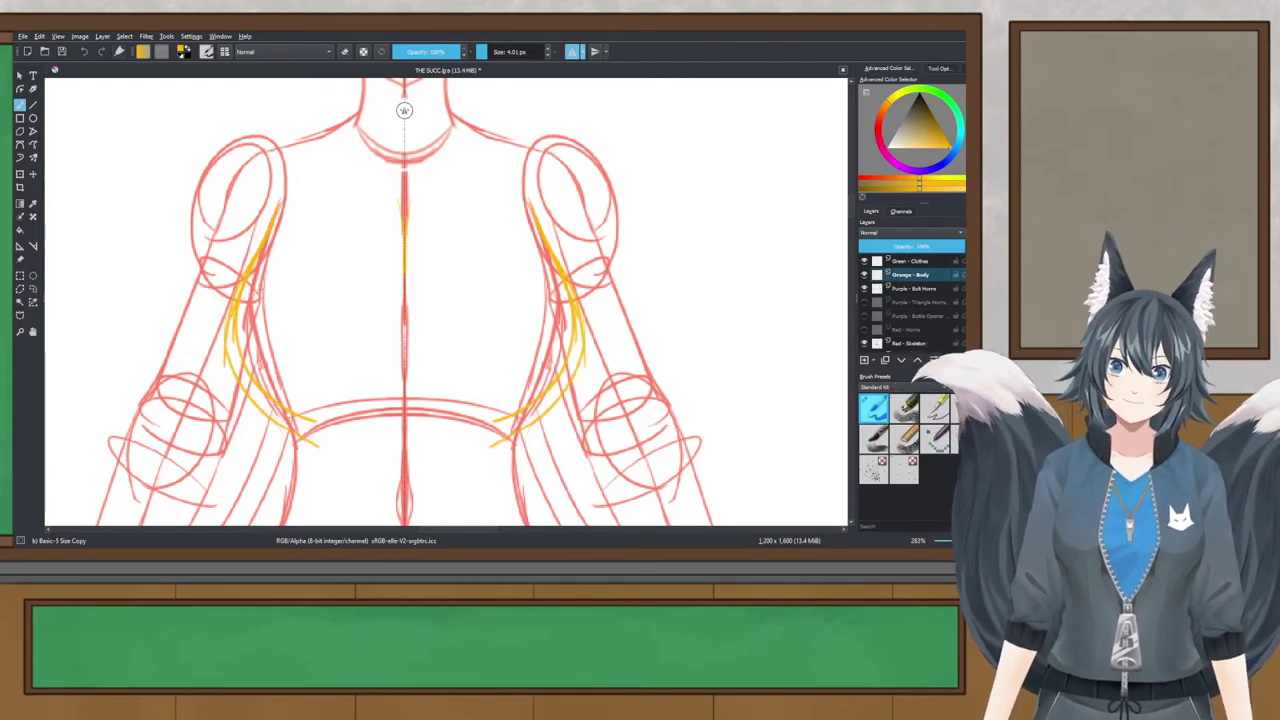
scroll(258, 274, "down", 2)
left_click_drag(258, 274, 358, 320)
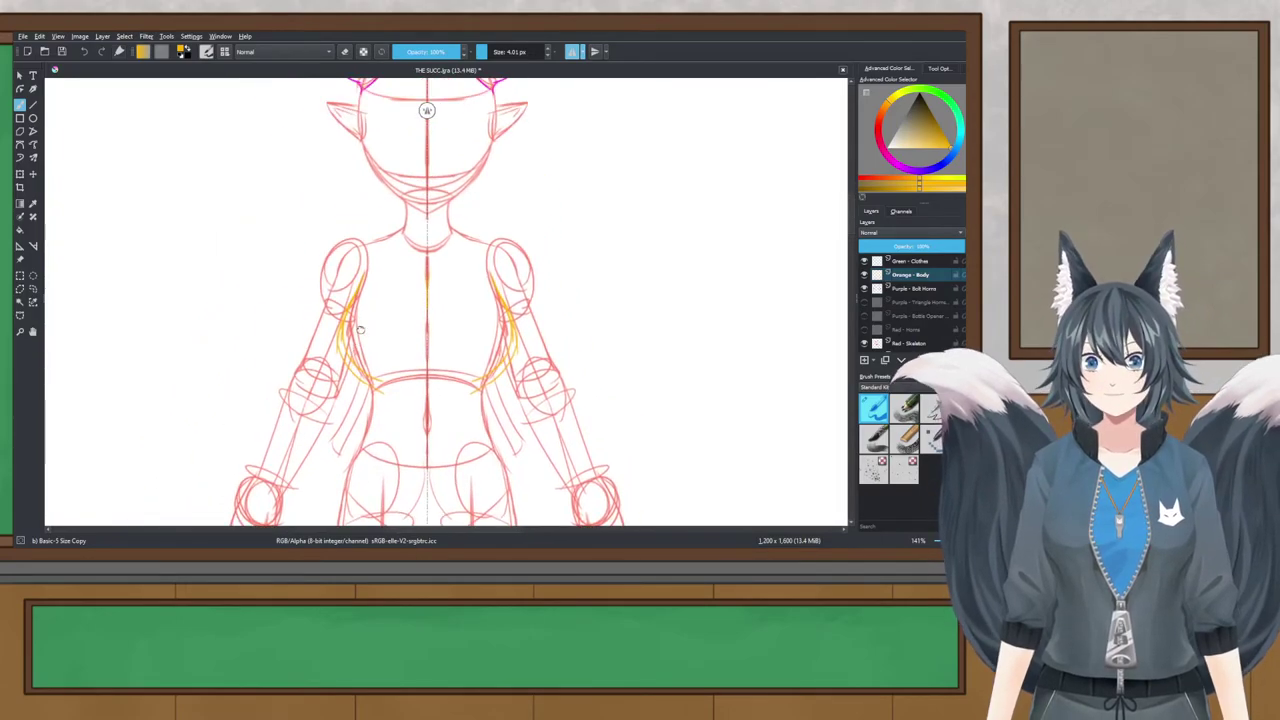
scroll(408, 325, "up", 2)
left_click_drag(319, 229, 297, 277)
mouse_move(274, 332)
left_mouse_down()
mouse_move(281, 394)
mouse_move(338, 461)
mouse_move(376, 479)
mouse_move(364, 479)
left_mouse_up()
key("ctrl+z")
key("ctrl+z")
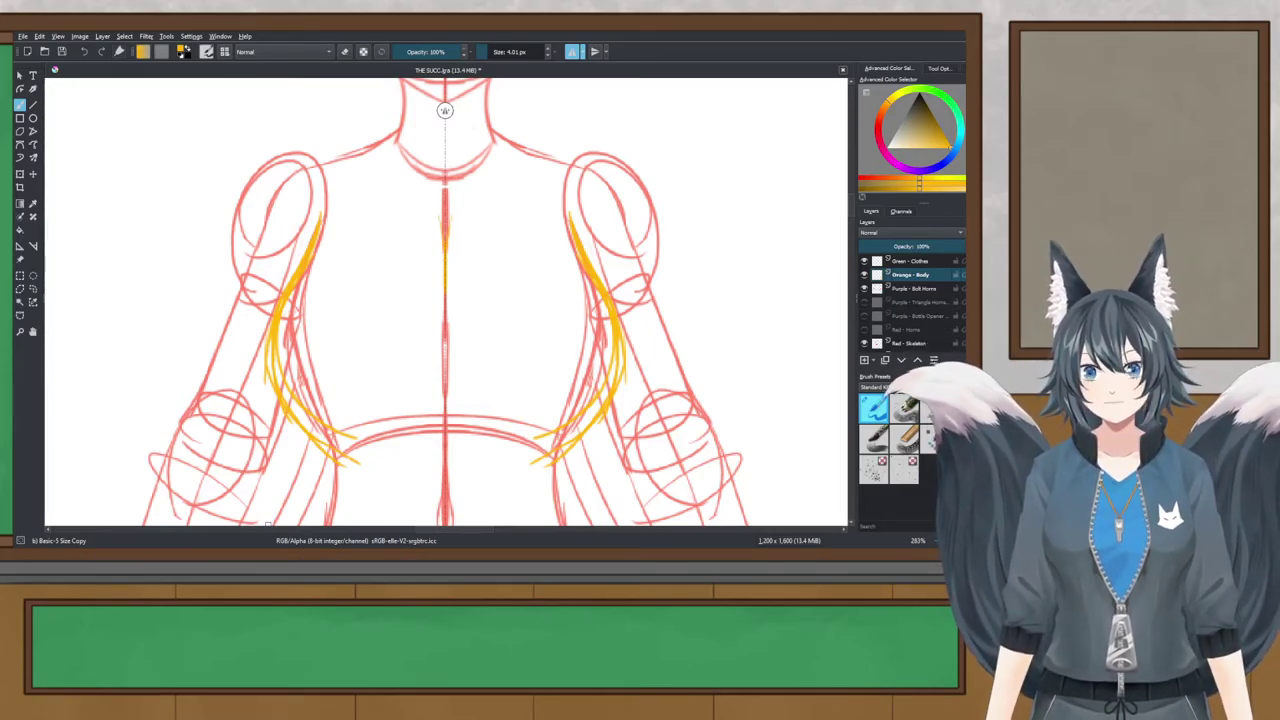
Step: Examine the chest outline's proportions against the whole figure and the surrounding reference images
scroll(351, 311, "down", 2)
scroll(355, 306, "up", 2)
left_click_drag(358, 336, 364, 396)
scroll(366, 390, "down", 2)
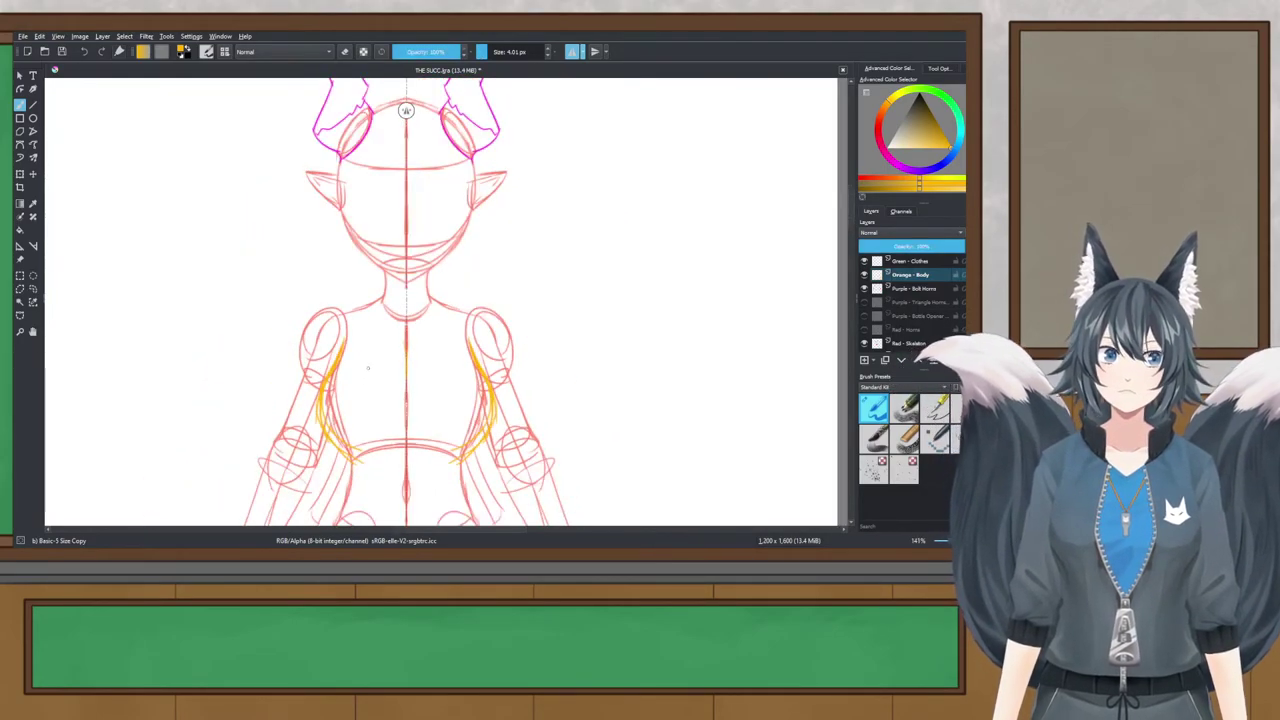
scroll(370, 370, "down", 2)
scroll(380, 395, "up", 2)
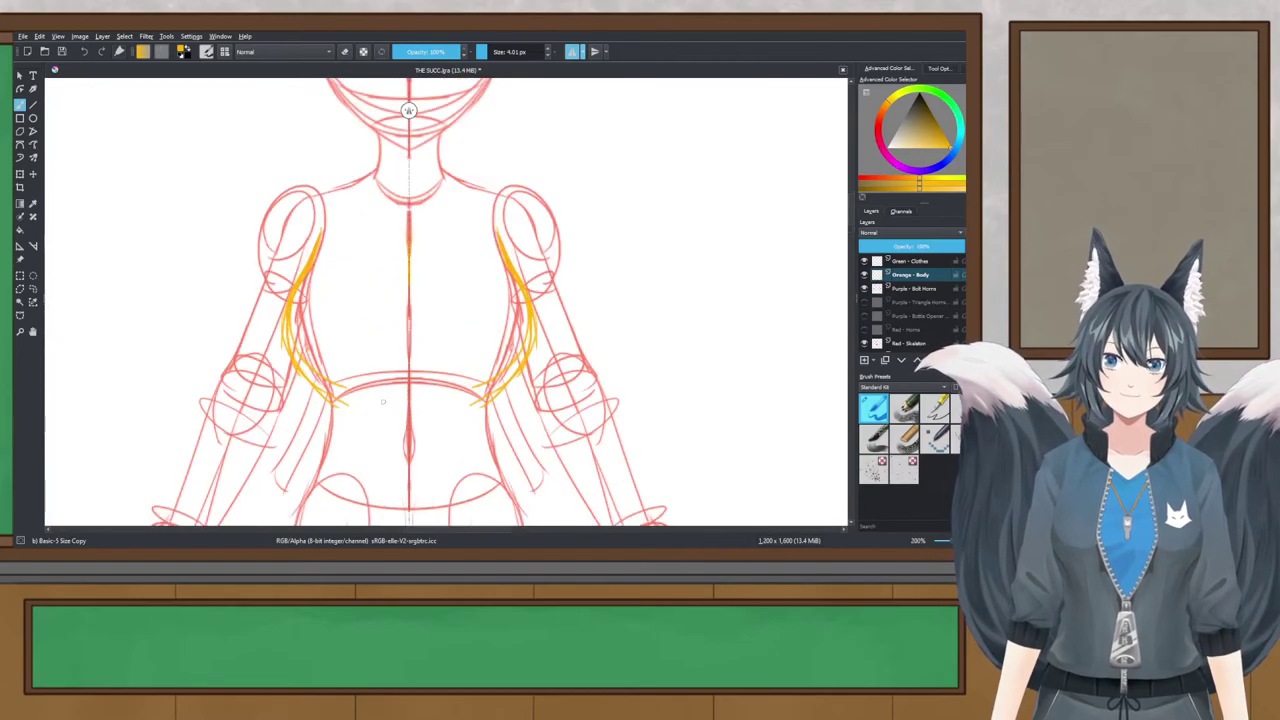
scroll(355, 346, "down", 4)
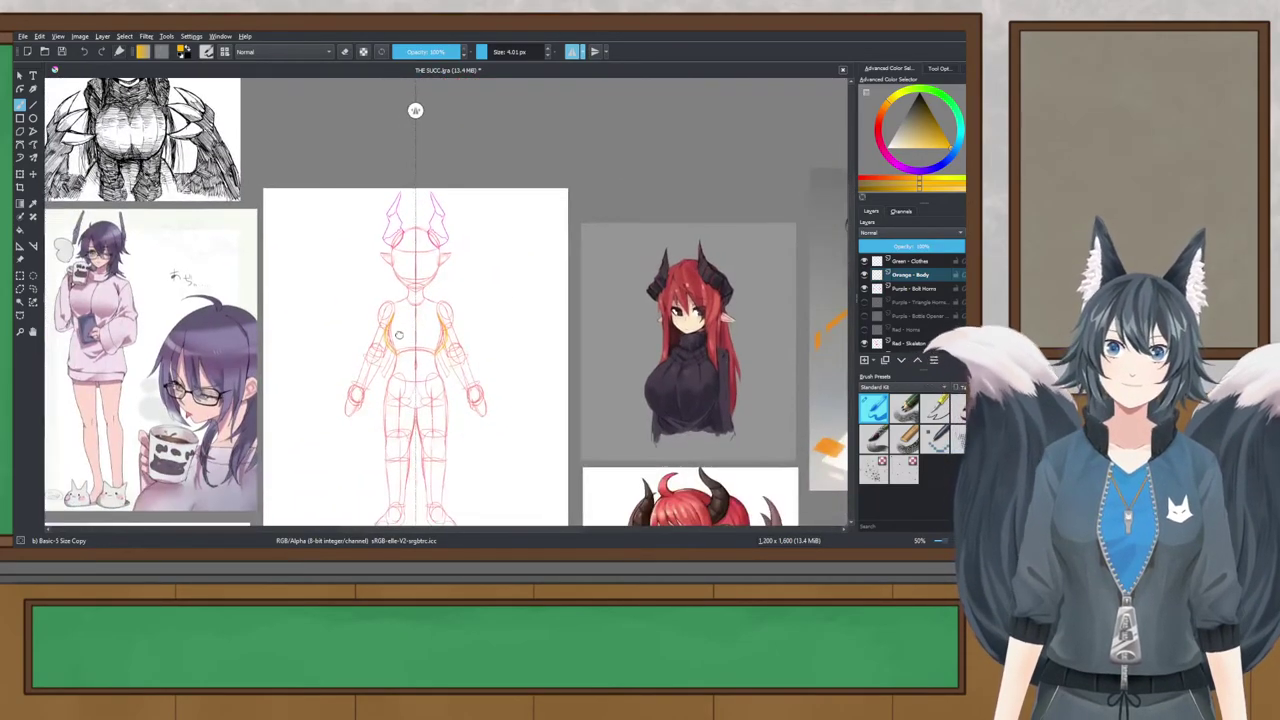
scroll(388, 290, "up", 5)
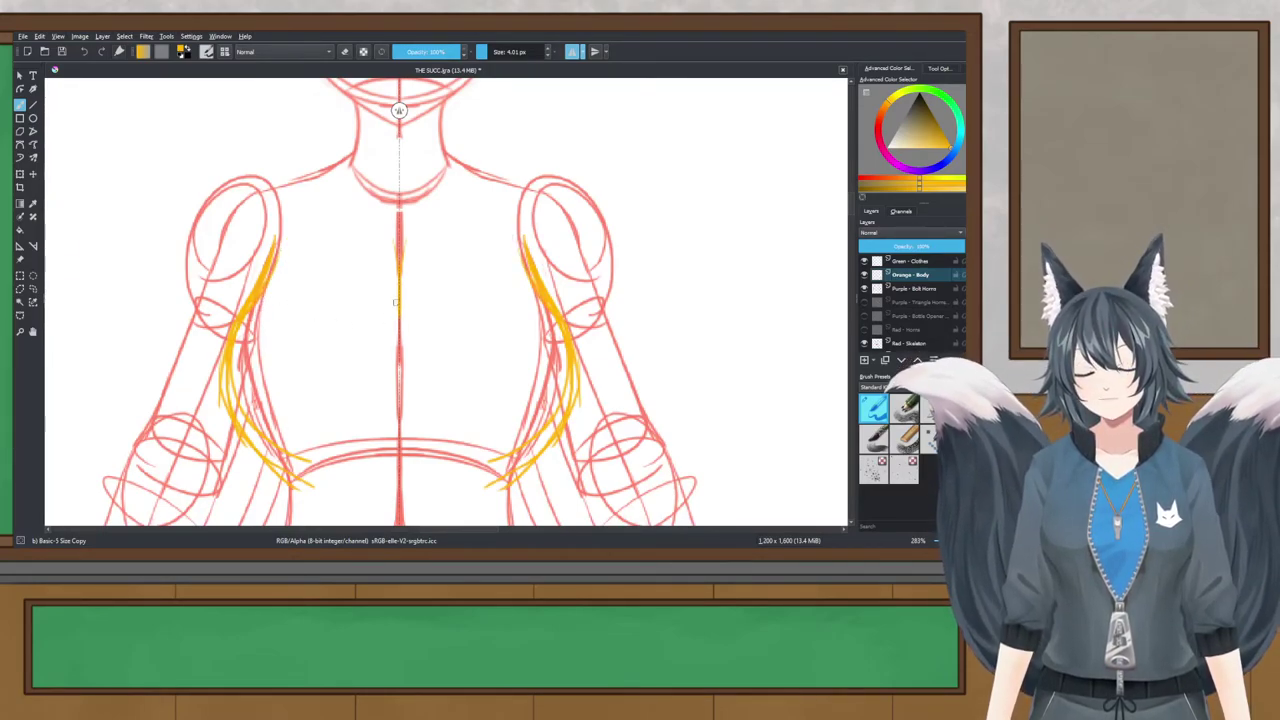
left_click_drag(403, 304, 401, 392)
key("ctrl+z")
left_click_drag(403, 296, 402, 390)
key("ctrl+z")
Step: Close the chest outline with a shallow orange curve across its underside, joining both side curves, and save the document
left_click_drag(298, 489, 430, 510)
key("ctrl+z")
left_click_drag(296, 483, 451, 495)
key("ctrl+z")
left_click_drag(296, 487, 455, 504)
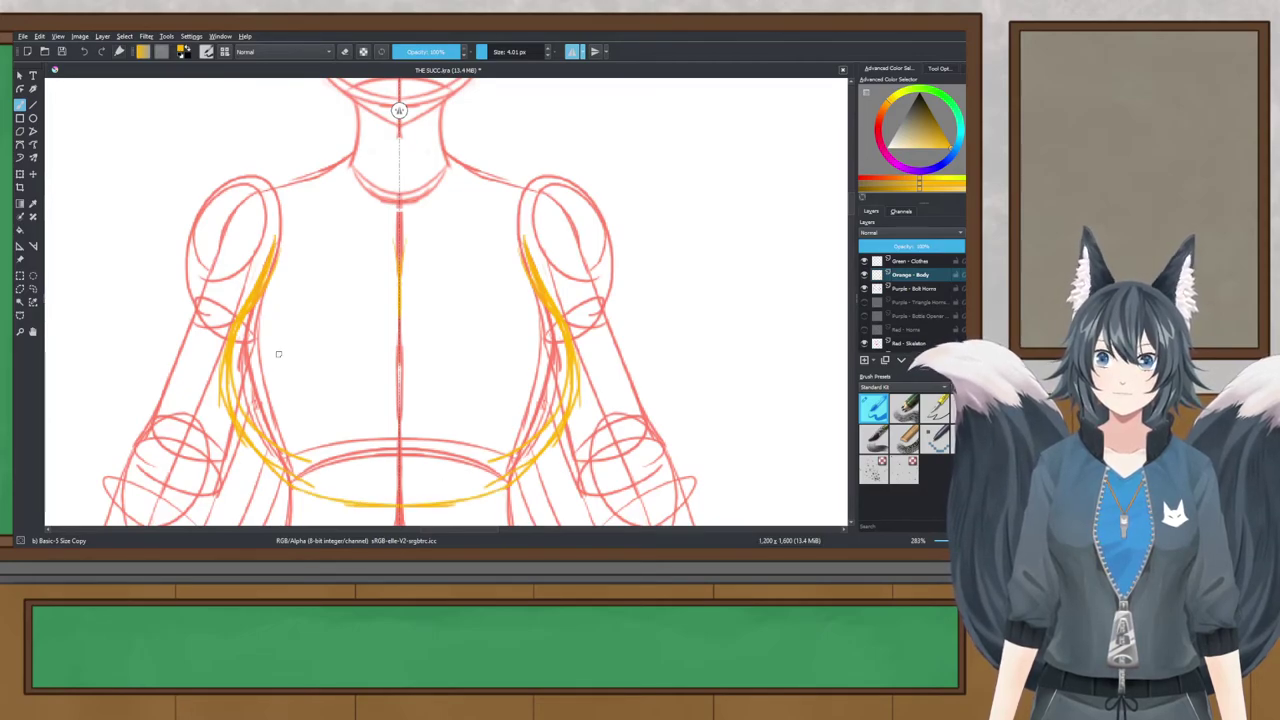
key("ctrl+s")
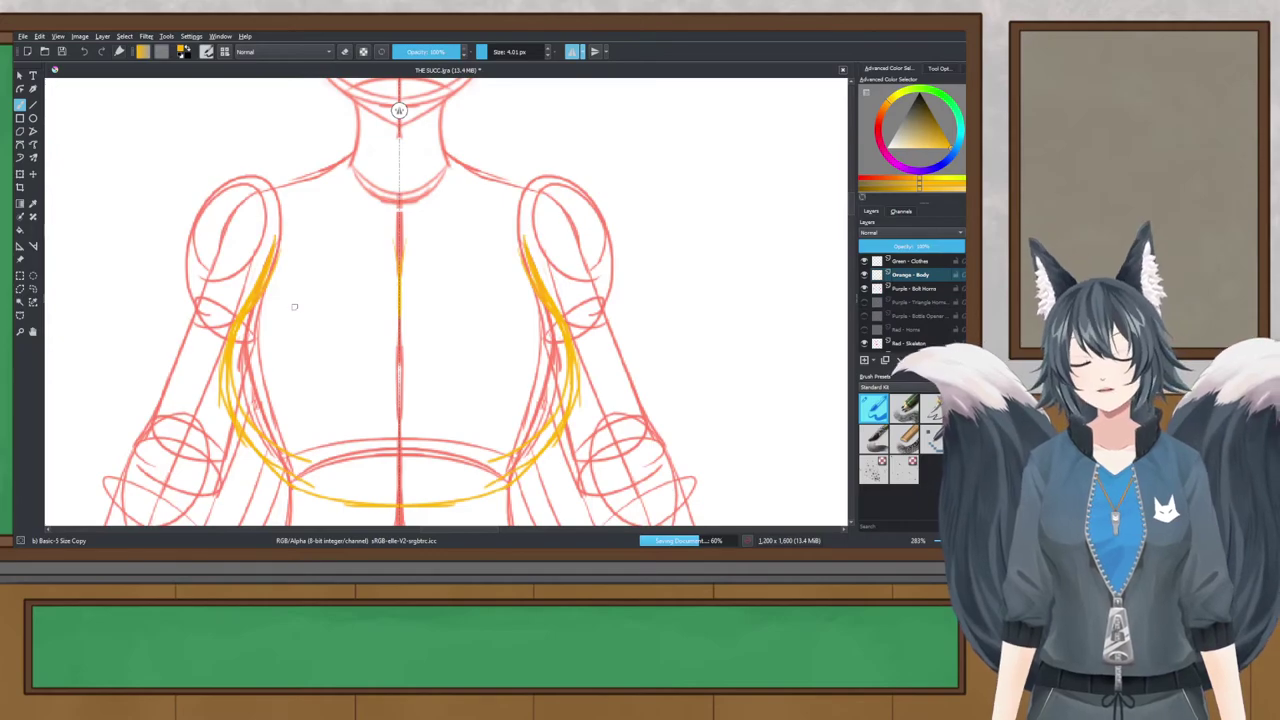
Step: Draw short mirrored orange waist lines running down from the corners of the chest outline, and save the document
scroll(294, 304, "down", 1)
left_click_drag(294, 298, 349, 191)
scroll(388, 277, "up", 1)
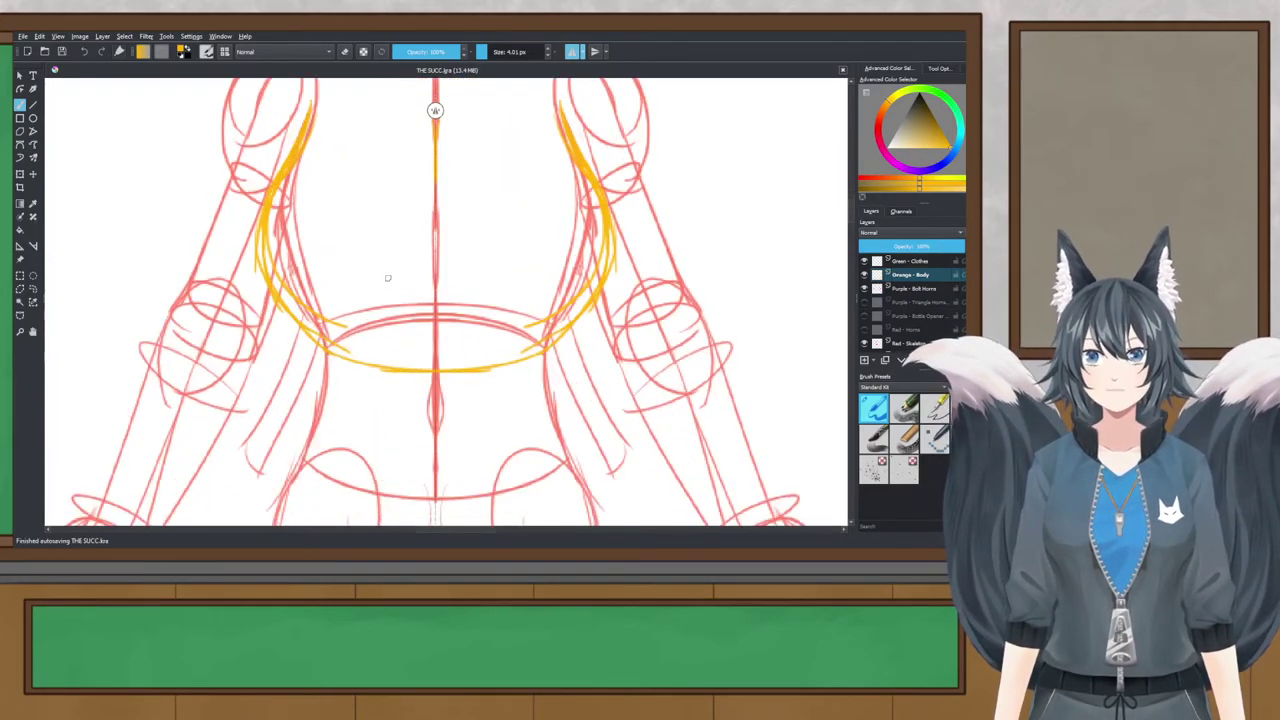
left_click_drag(290, 313, 324, 388)
key("ctrl+z")
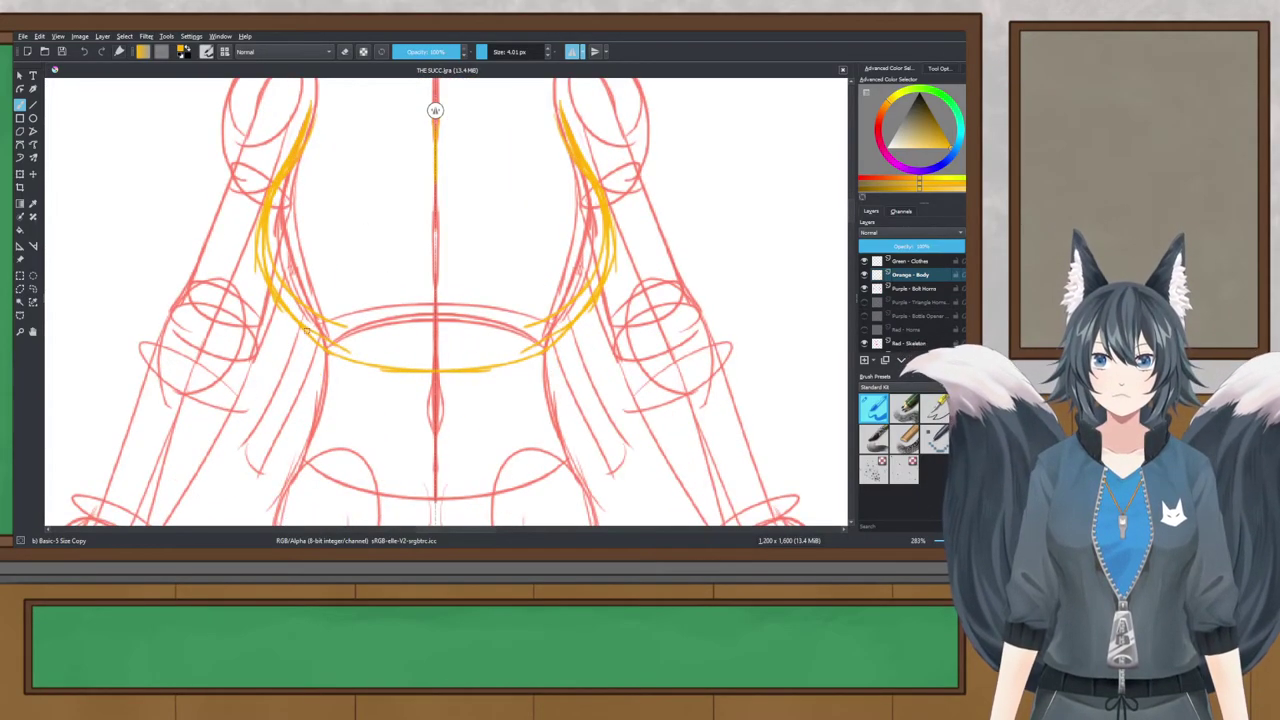
left_click_drag(316, 341, 323, 402)
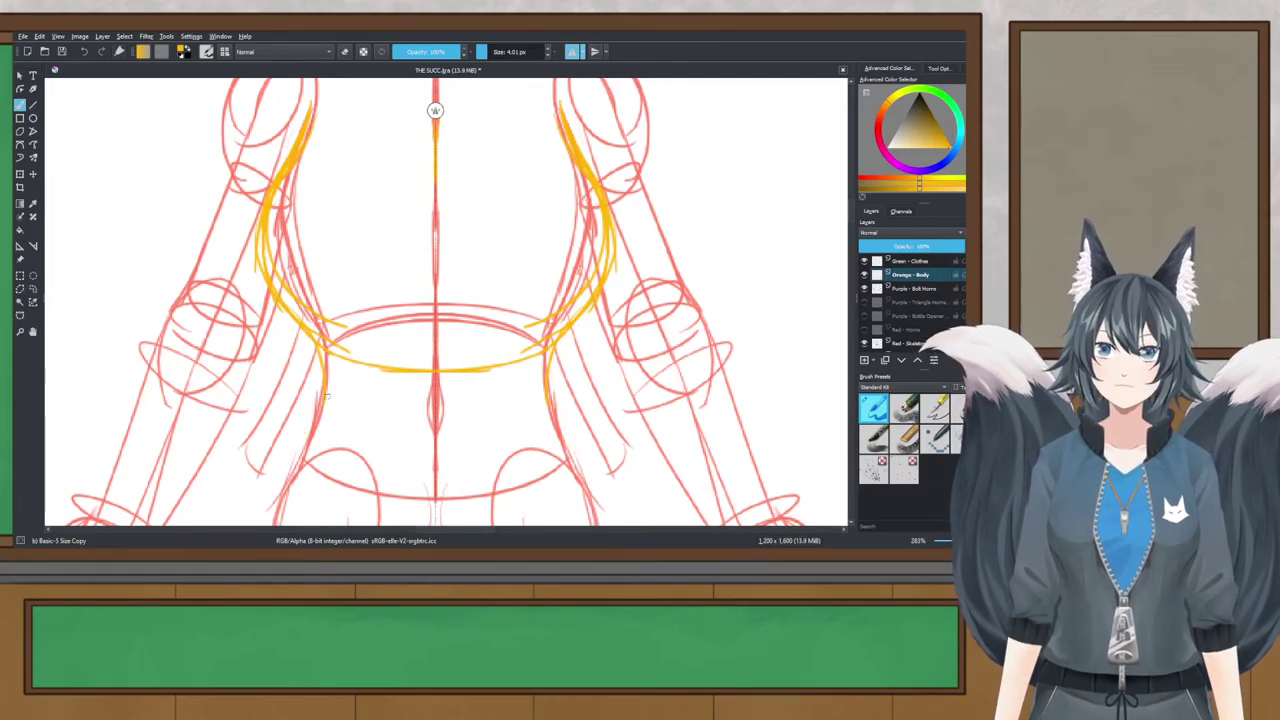
key("ctrl+s")
Step: Draw mirrored orange outer hip lines from the hip joints down along the thighs
scroll(339, 310, "down", 3)
scroll(339, 310, "up", 2)
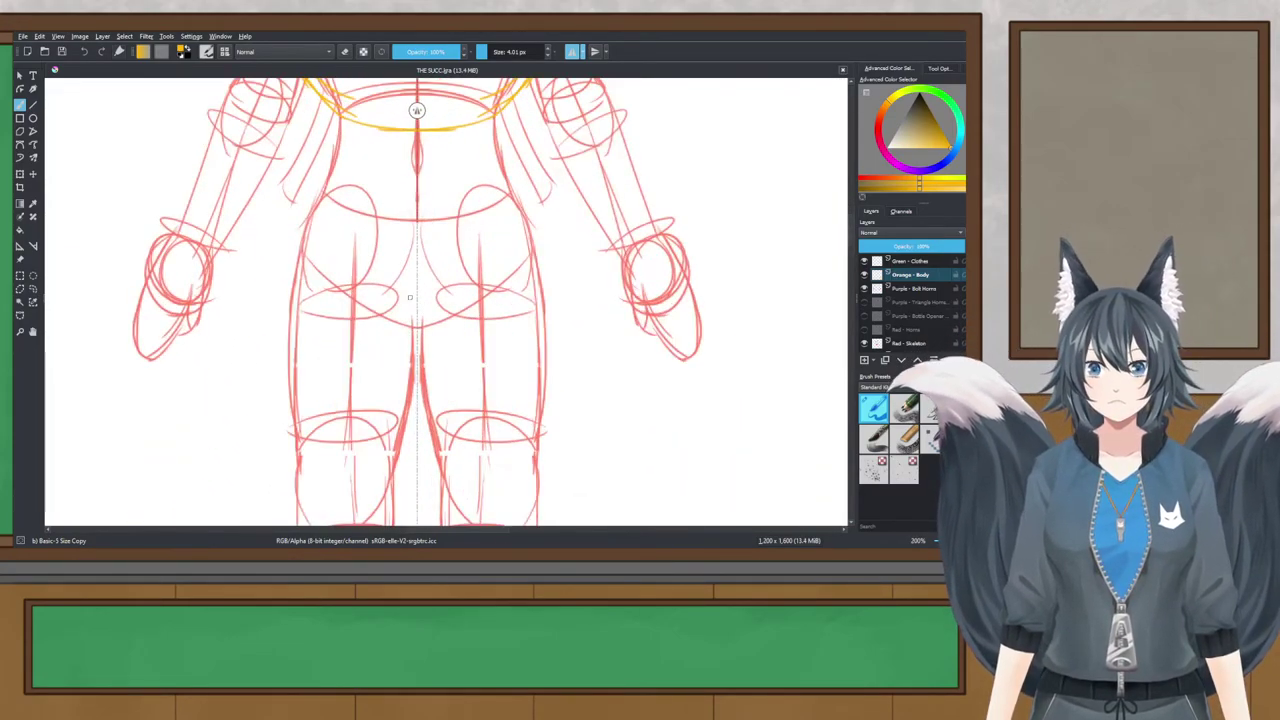
left_click_drag(323, 190, 292, 258)
key("ctrl+z")
mouse_move(323, 189)
left_mouse_down()
mouse_move(293, 248)
mouse_move(286, 349)
left_mouse_up()
key("ctrl+z")
left_click_drag(306, 200, 291, 372)
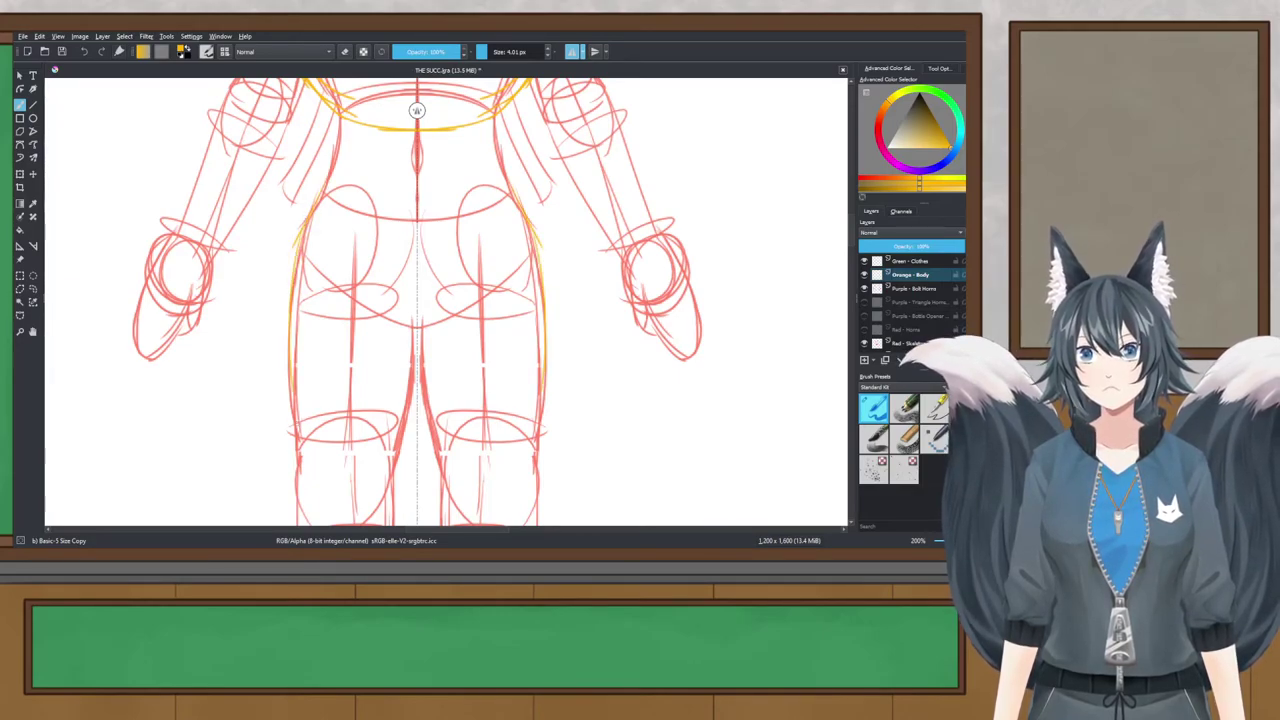
Step: Add fuller outer thigh contours down to the knees, draw the inner thigh lines from the crotch, and save
left_click_drag(297, 244, 288, 404)
key("ctrl+z")
left_click_drag(294, 256, 290, 414)
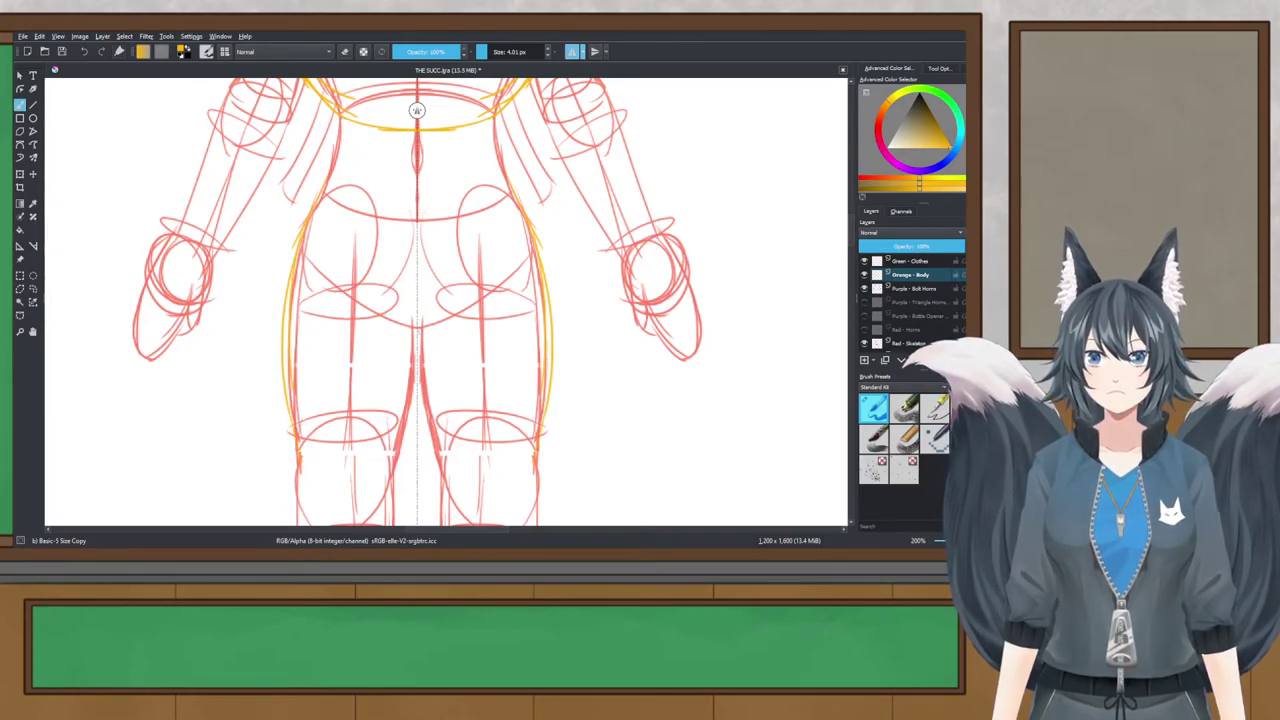
left_click_drag(414, 328, 406, 446)
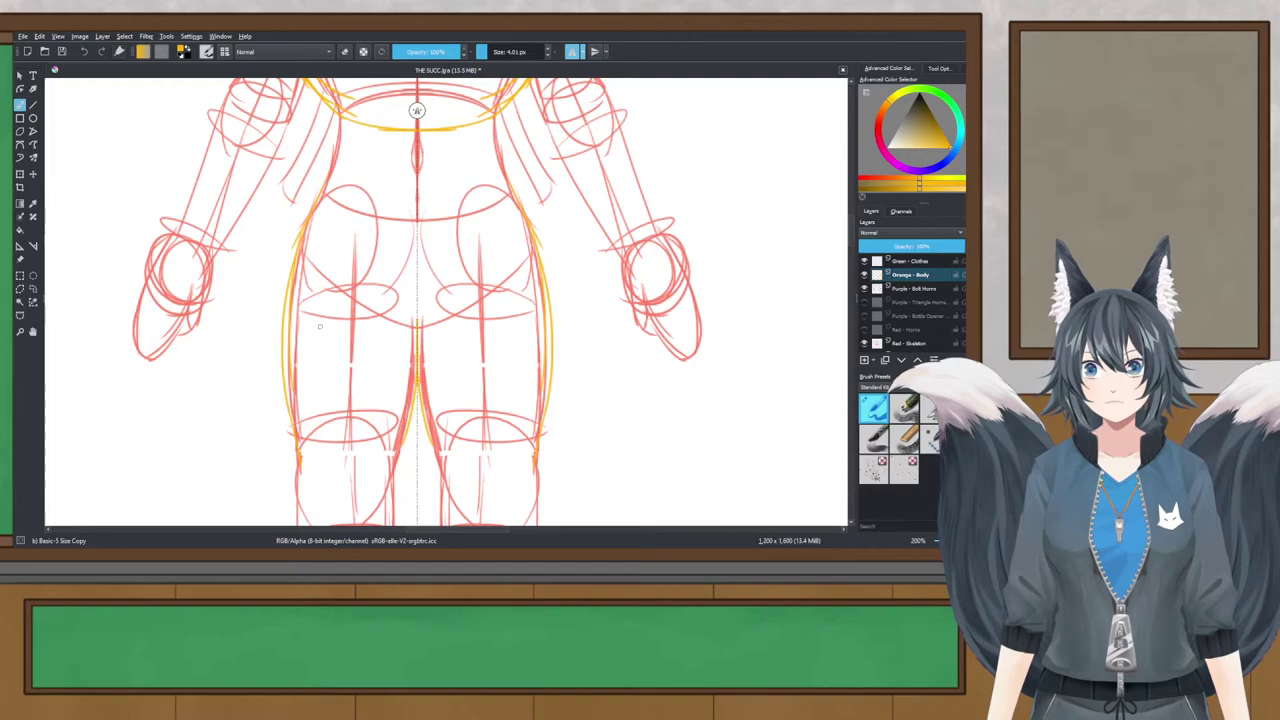
key("ctrl+s")
Step: Draw mirrored orange inner leg lines from the knees, curving around the calves down to the ankles
scroll(396, 235, "down", 5)
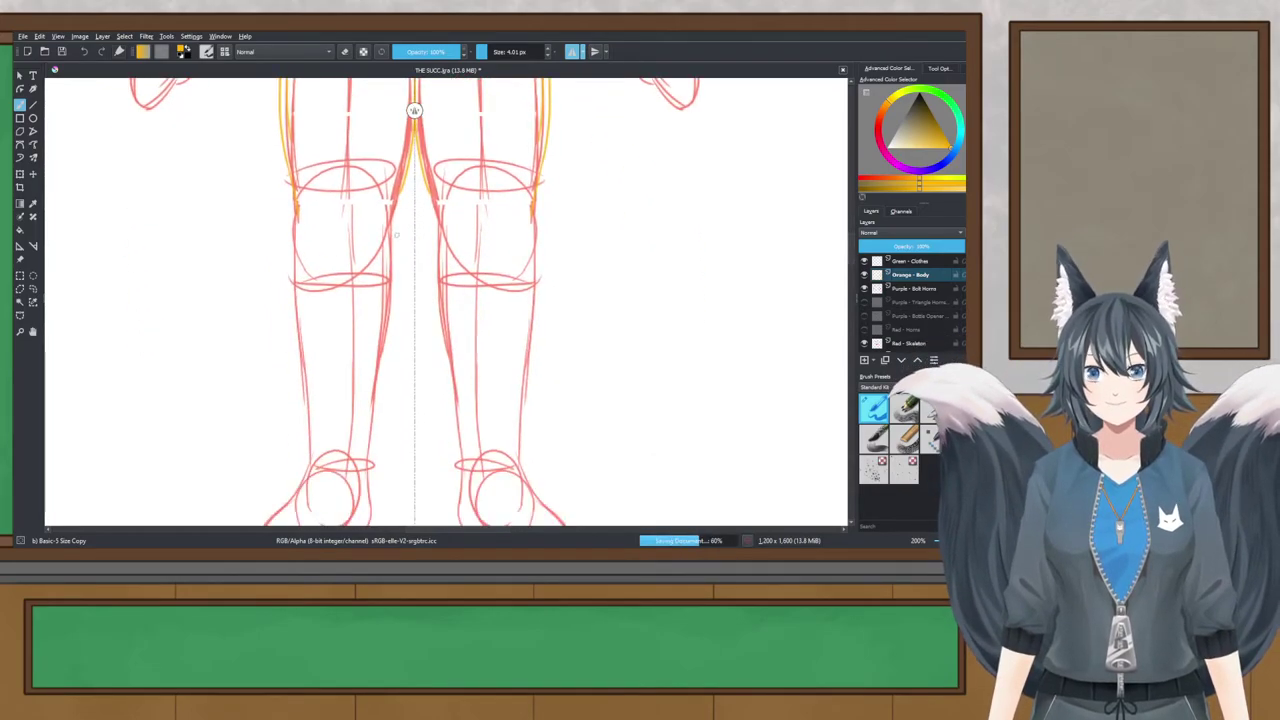
left_click_drag(395, 205, 374, 366)
key("ctrl+z")
left_click_drag(394, 208, 383, 380)
key("ctrl+z")
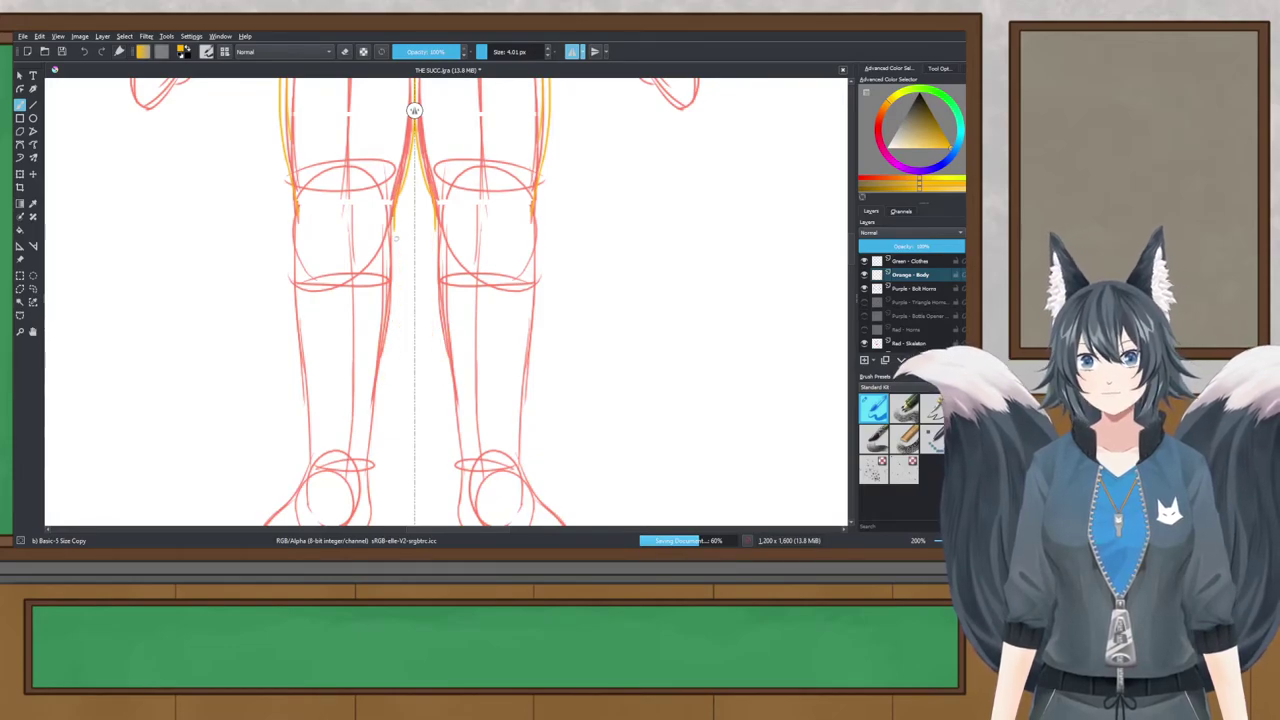
left_click_drag(395, 222, 378, 405)
key("ctrl+z")
left_click_drag(384, 347, 373, 461)
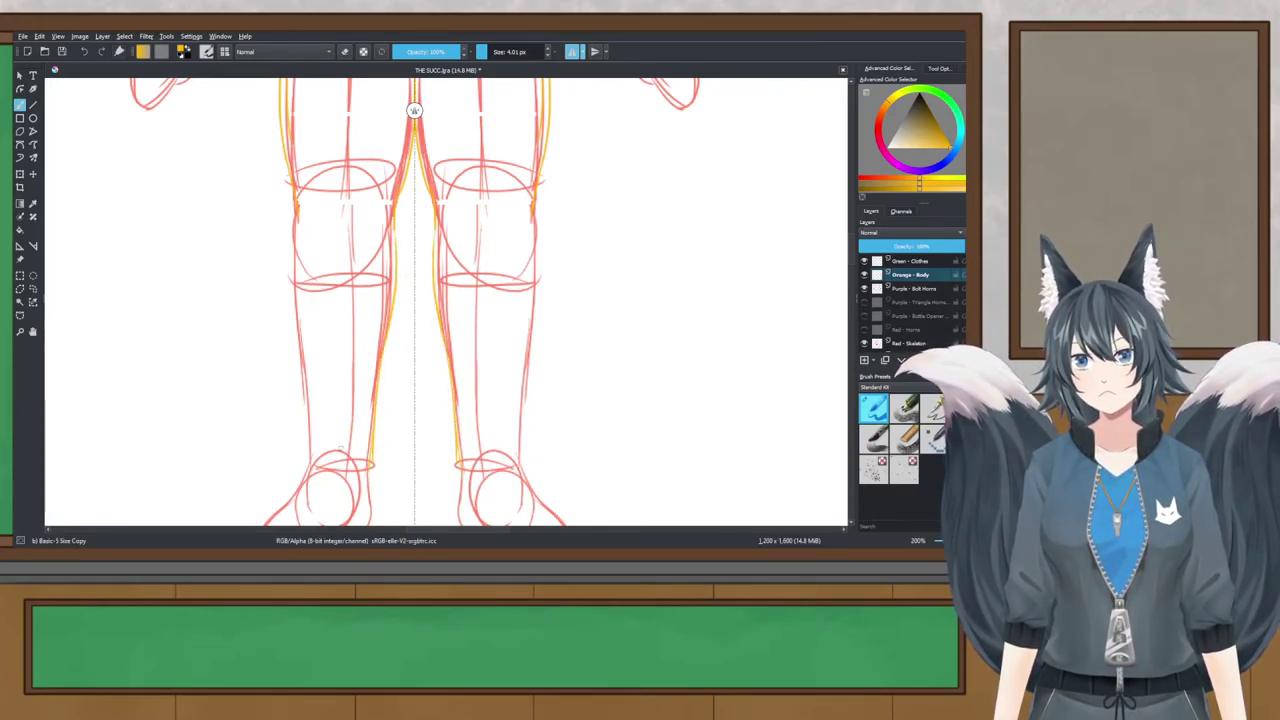
Step: Draw the outer lower-leg lines from the knees to the ankles and close them with a curve across each ankle
left_click_drag(295, 213, 310, 470)
key("ctrl+z")
mouse_move(301, 345)
left_mouse_down()
mouse_move(308, 464)
mouse_move(372, 467)
left_mouse_up()
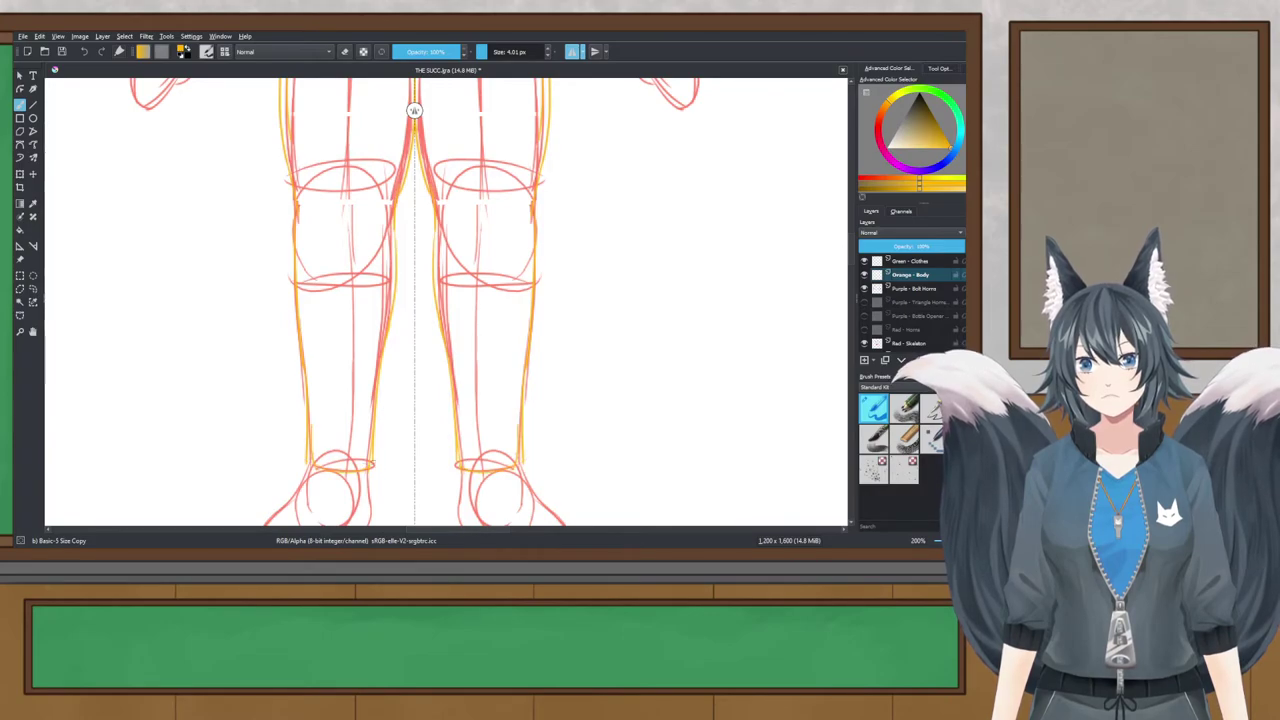
Step: Hide the Red - Skeleton layer to check the orange body outline on its own, and show it again
scroll(336, 440, "down", 2)
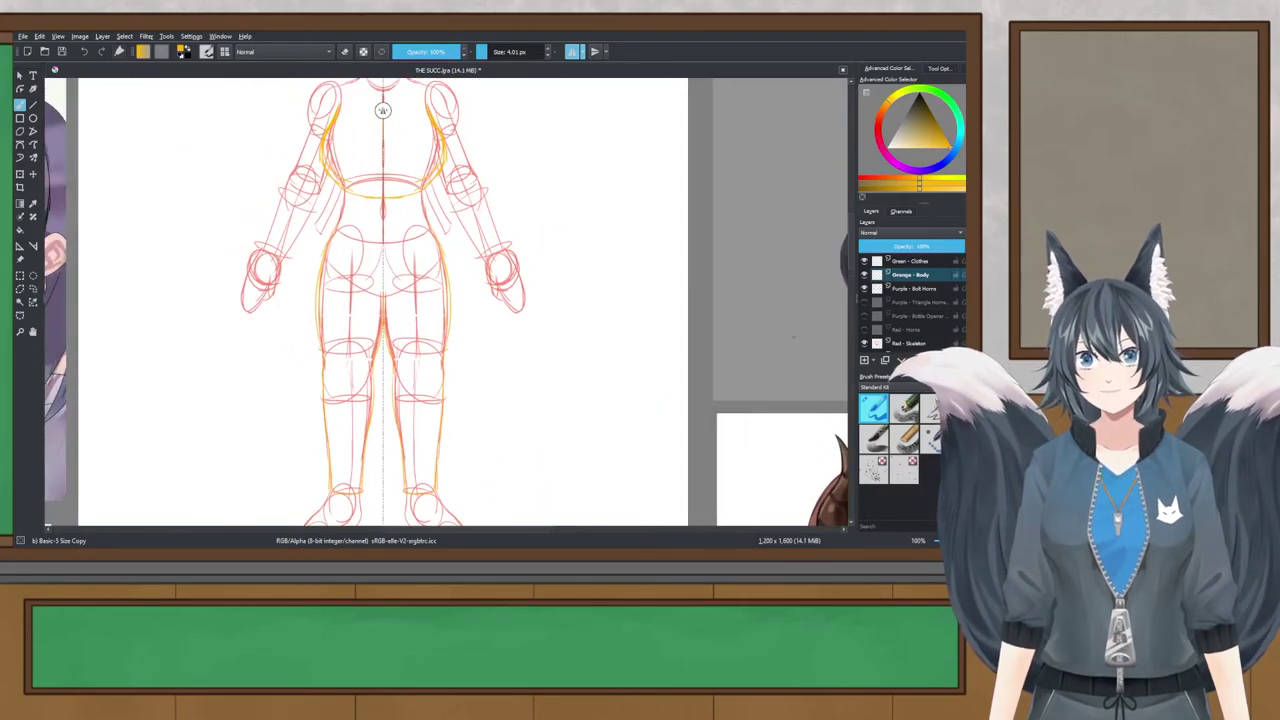
left_click(865, 343)
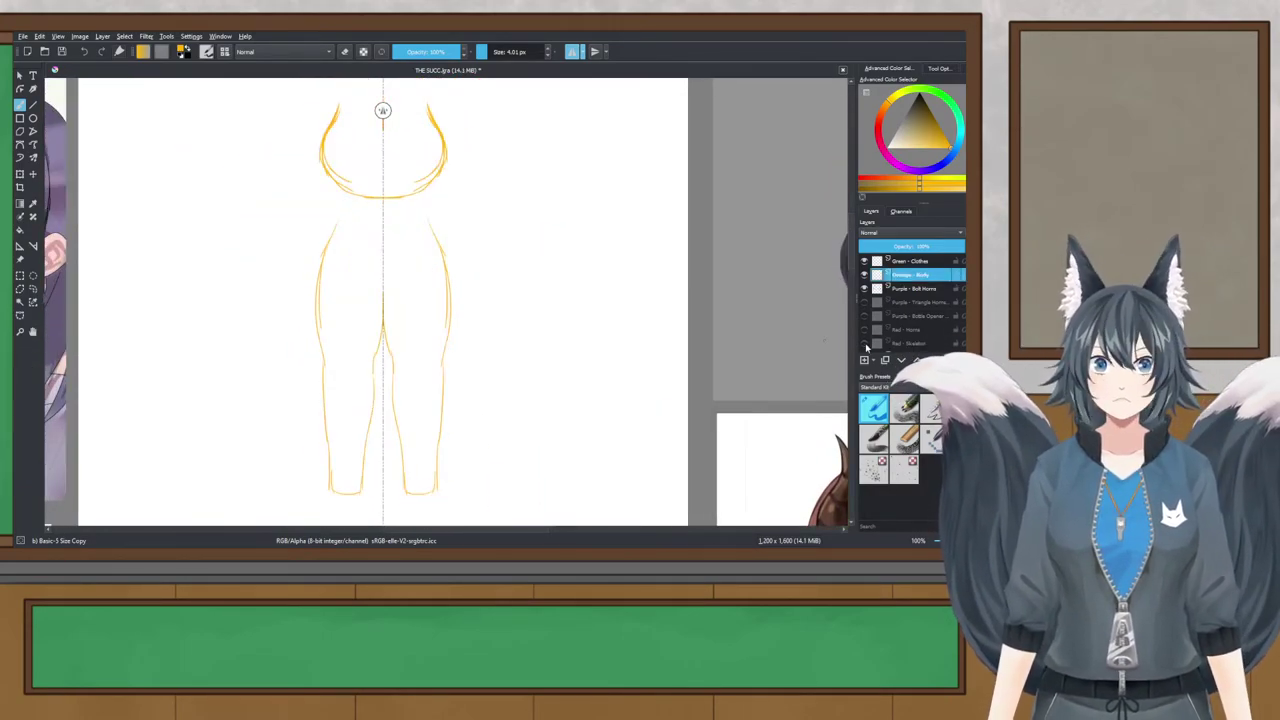
left_click(865, 343)
scroll(364, 207, "up", 2)
scroll(364, 207, "down", 4)
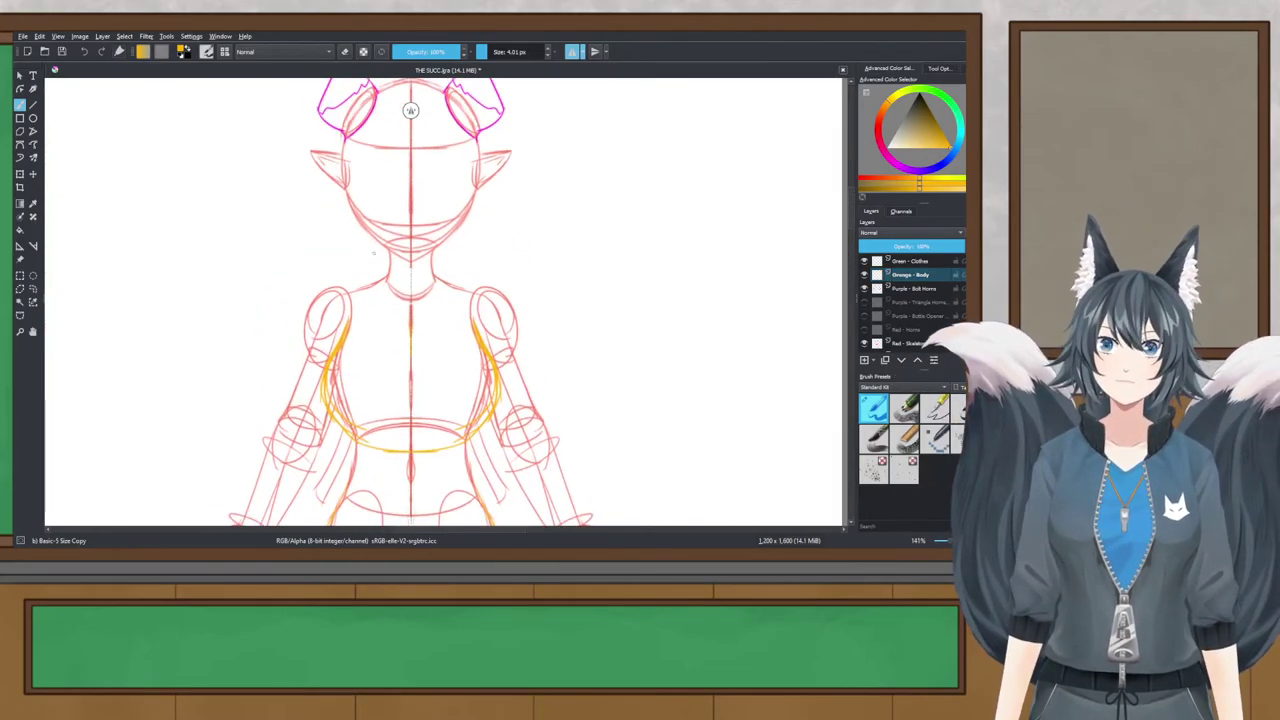
Step: Check the torso and leg outlines without the skeleton by hiding Red - Skeleton, and show the layer again
scroll(400, 110, "up", 3)
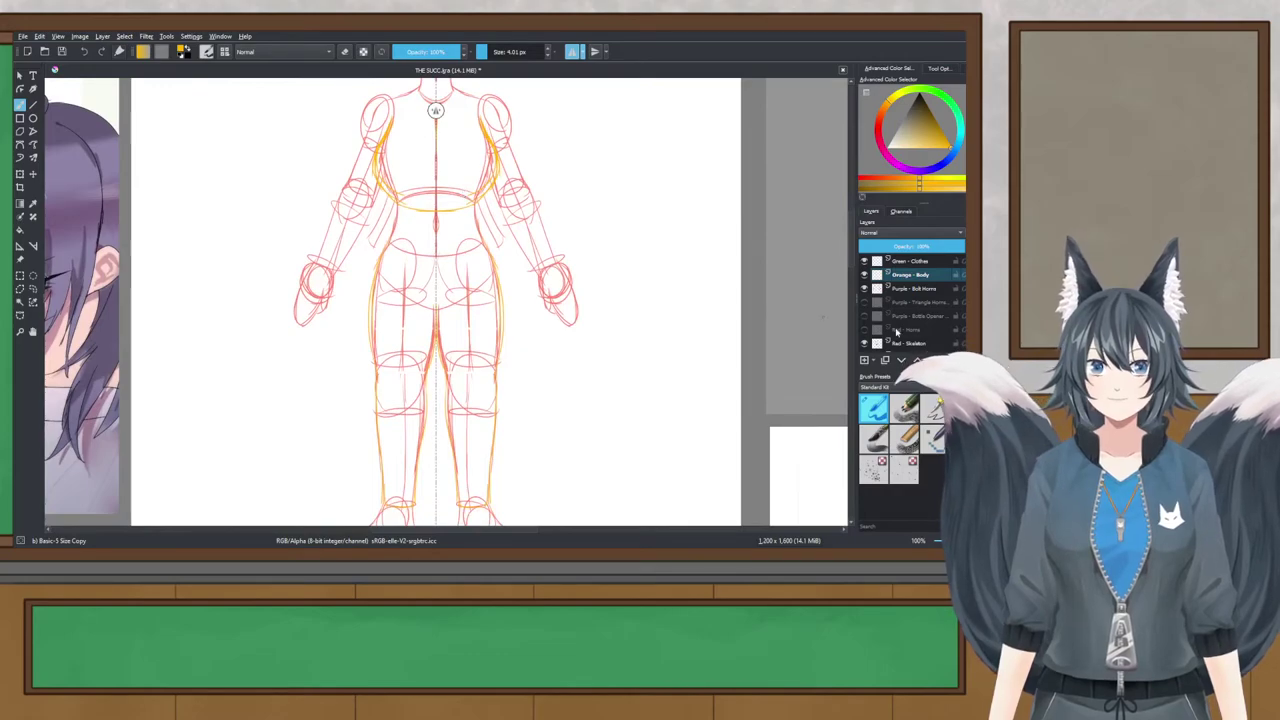
left_click(864, 343)
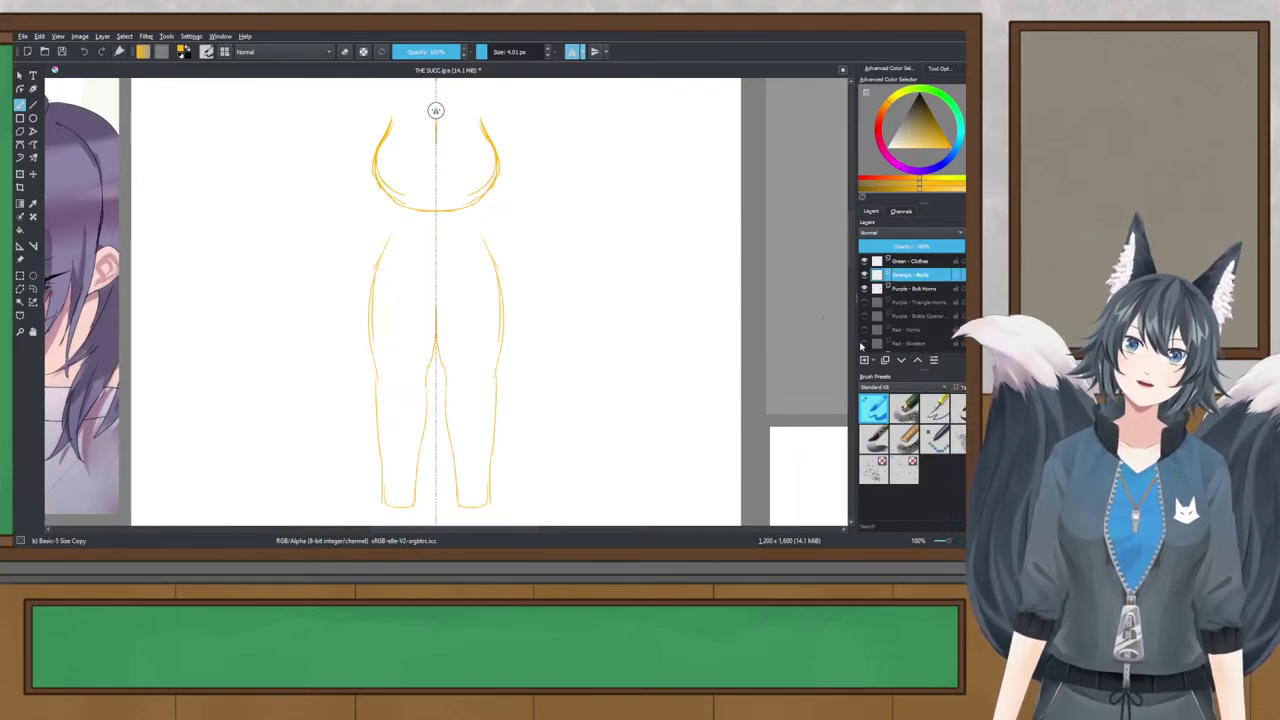
left_click(864, 343)
Step: Draw an orange curve across the hips along the skeleton's pelvic line, joining the two outer hip contours
scroll(488, 332, "up", 3)
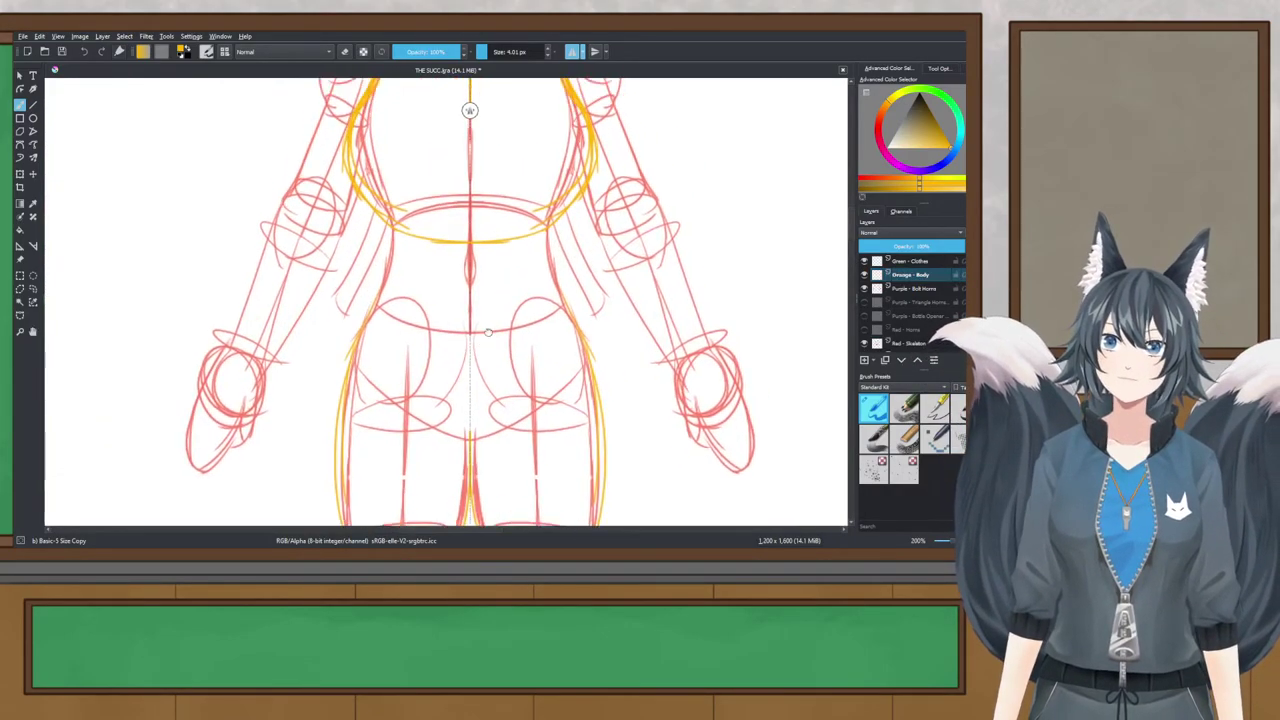
scroll(488, 332, "up", 2)
left_click_drag(328, 298, 516, 331)
key("ctrl+z")
left_click_drag(328, 307, 518, 330)
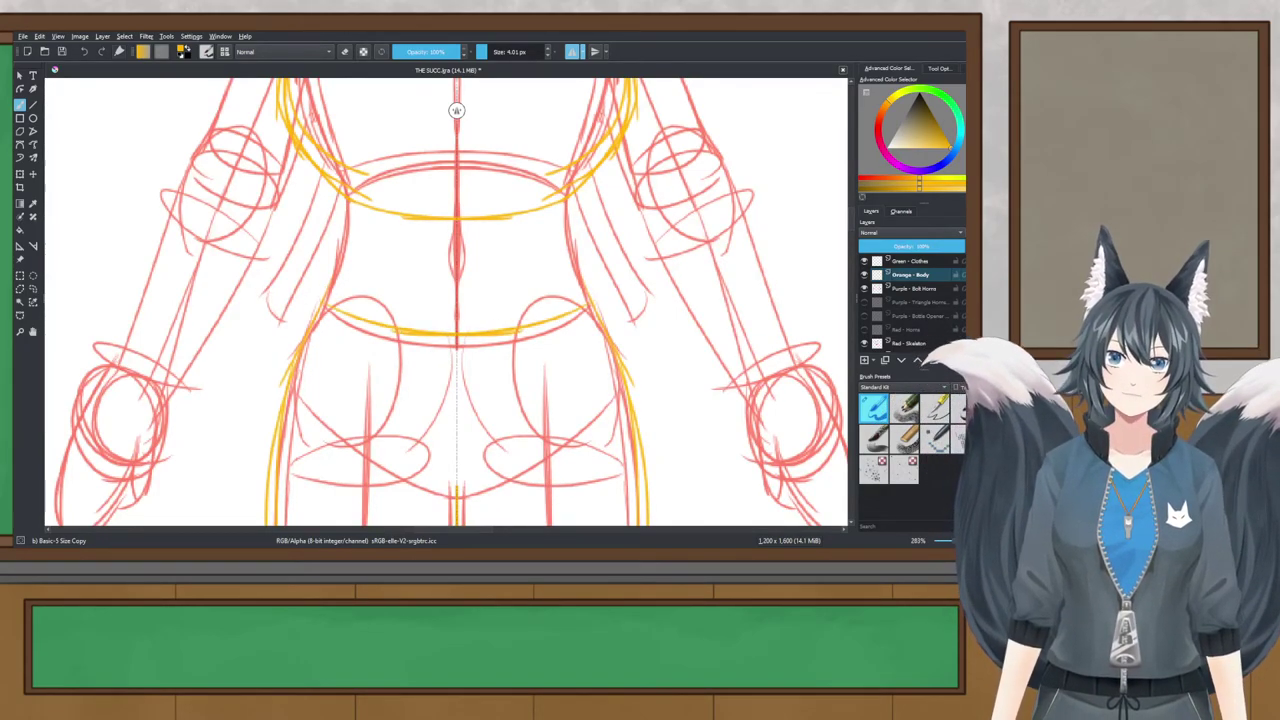
key("ctrl+z")
key("ctrl+shift+z")
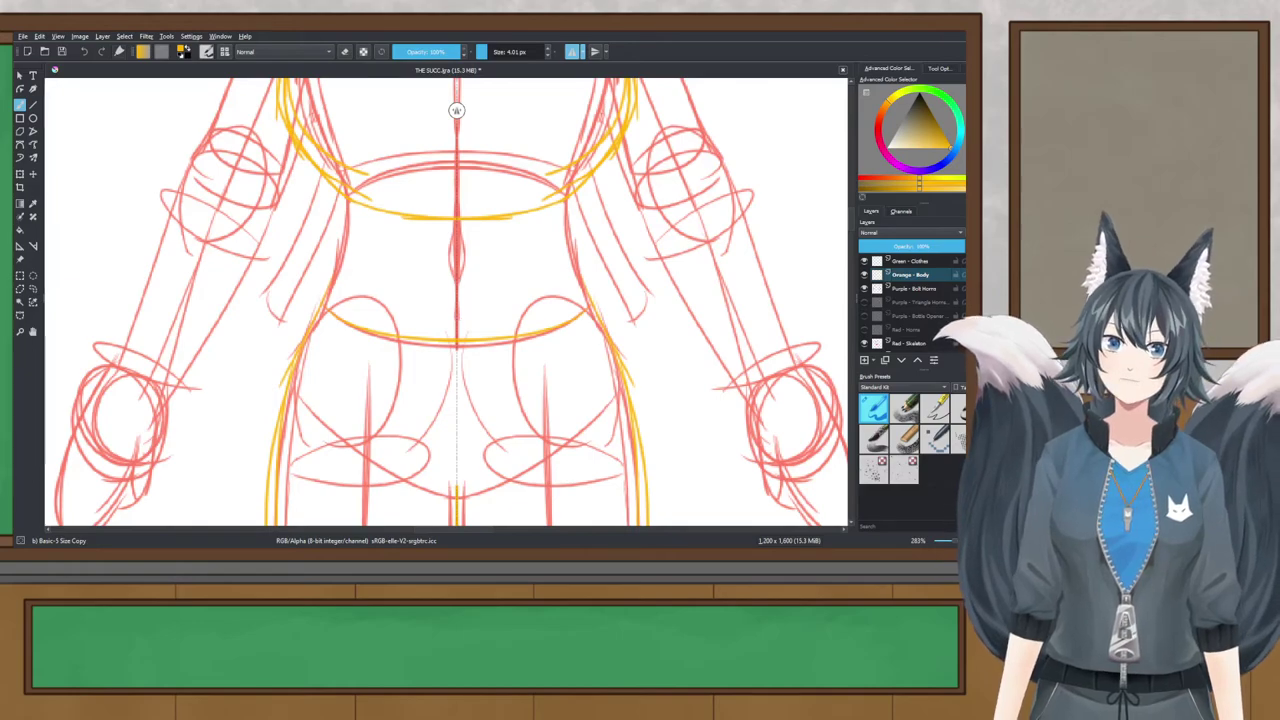
Step: Compare the whole figure's proportions with the reference illustrations beside the canvas
scroll(456, 110, "down", 3)
scroll(414, 110, "up", 1)
scroll(420, 110, "up", 2)
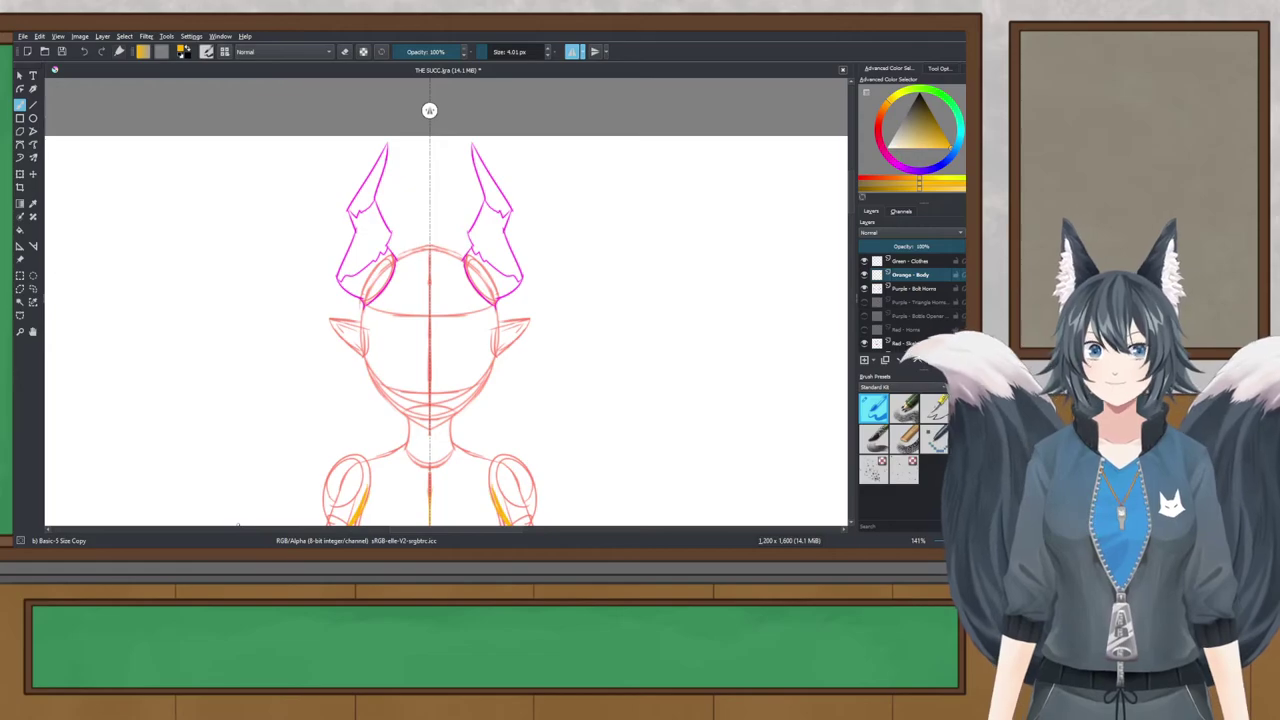
key("minus")
key("minus")
key("minus")
left_click_drag(215, 508, 440, 390)
key("plus")
left_click_drag(468, 338, 458, 347)
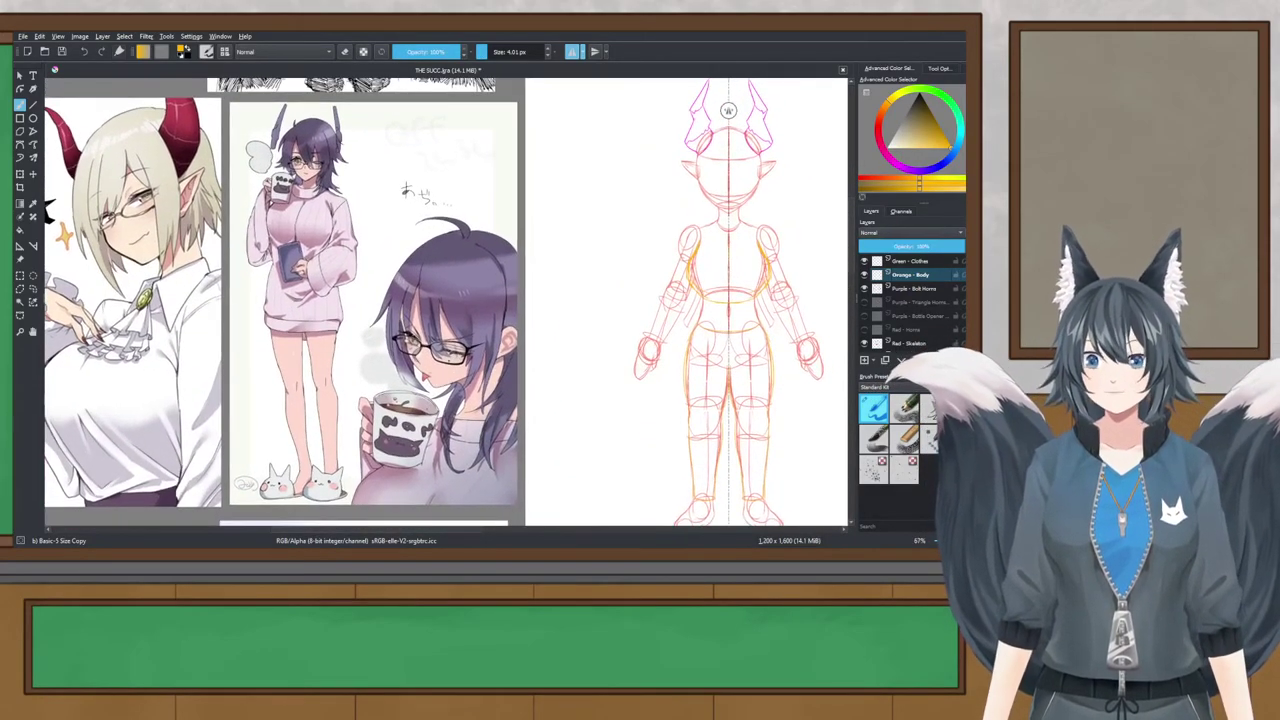
left_click_drag(728, 110, 623, 110)
left_click_drag(466, 322, 430, 280)
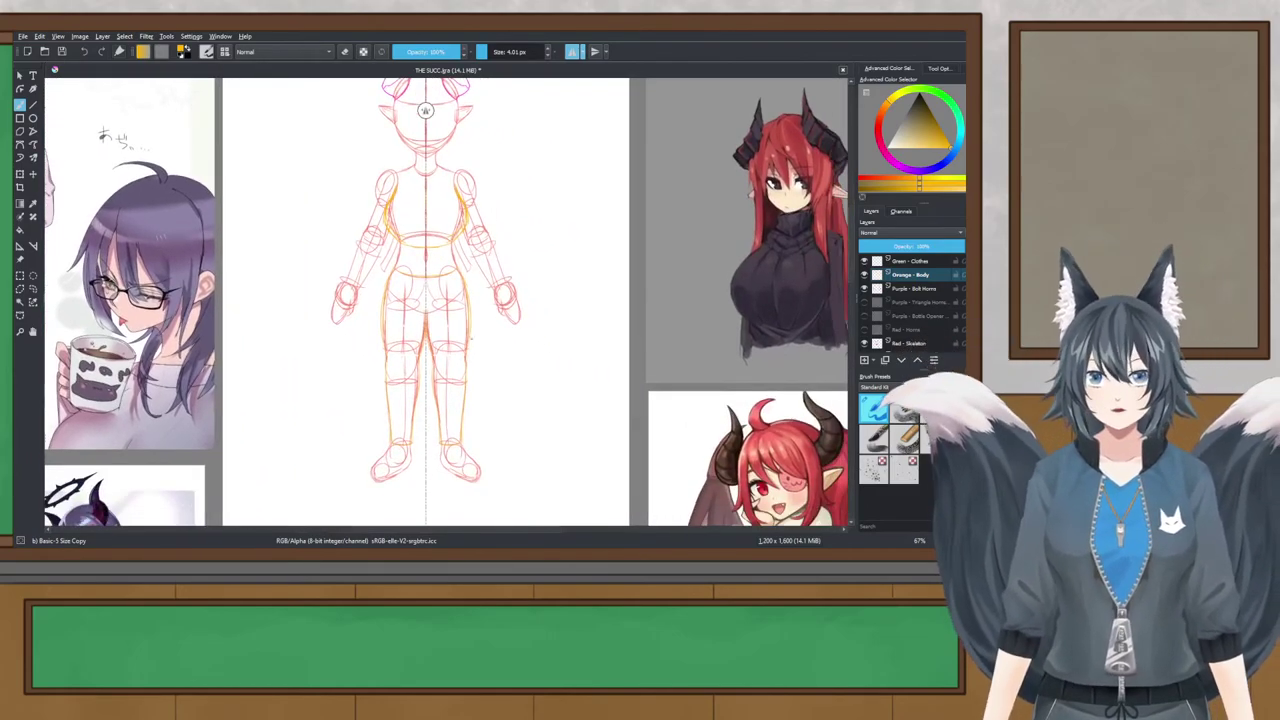
Step: Switch the Red - Skeleton layer off and on repeatedly to judge the outline with the hip curve, leaving it visible
left_click(864, 343)
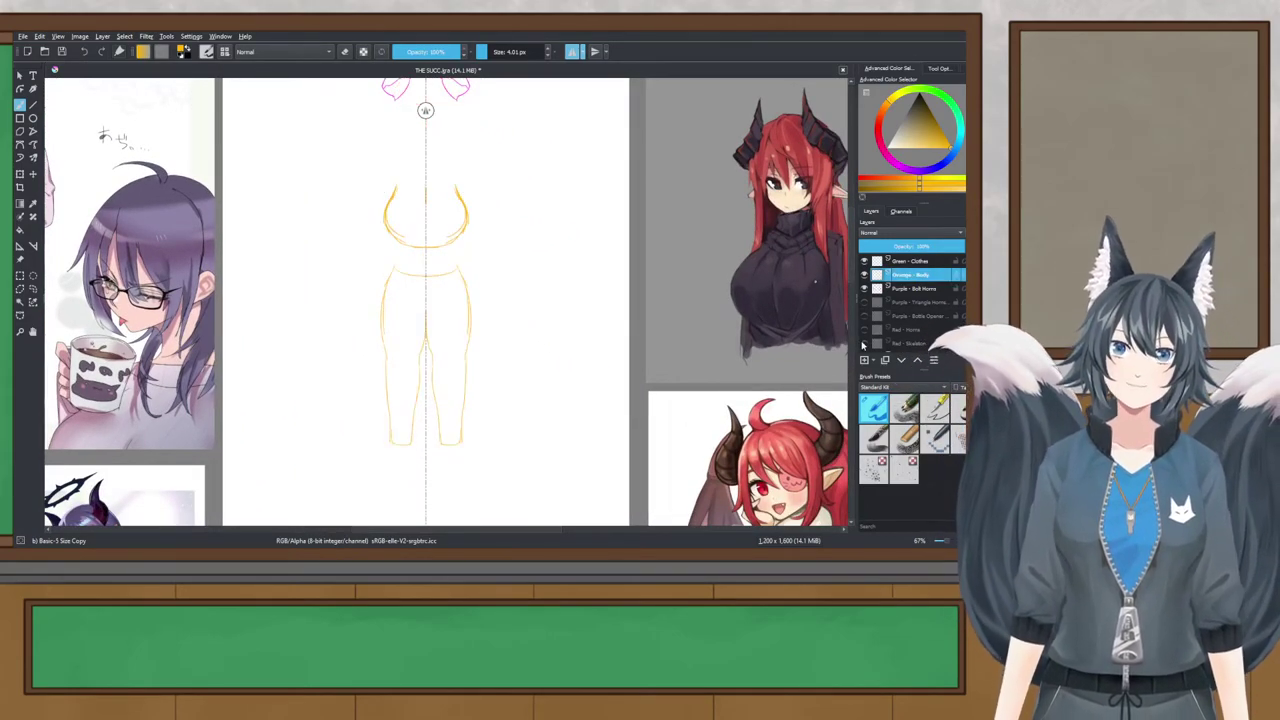
left_click(864, 343)
left_click(864, 343)
left_click(864, 343)
left_click(864, 343)
left_click(864, 343)
Step: Try mirrored orange lines from the shoulders down inside the chest contours, and undo them
left_click_drag(419, 226, 414, 328)
scroll(419, 288, "up", 2)
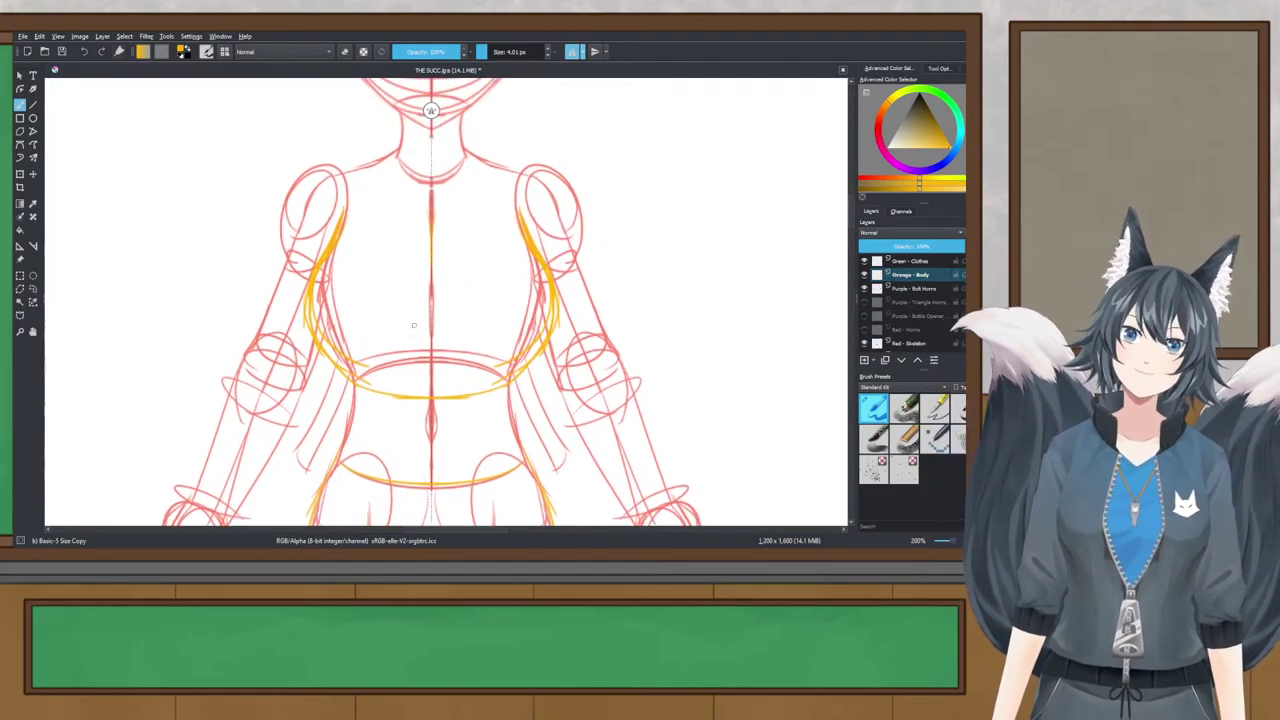
left_click_drag(366, 170, 339, 270)
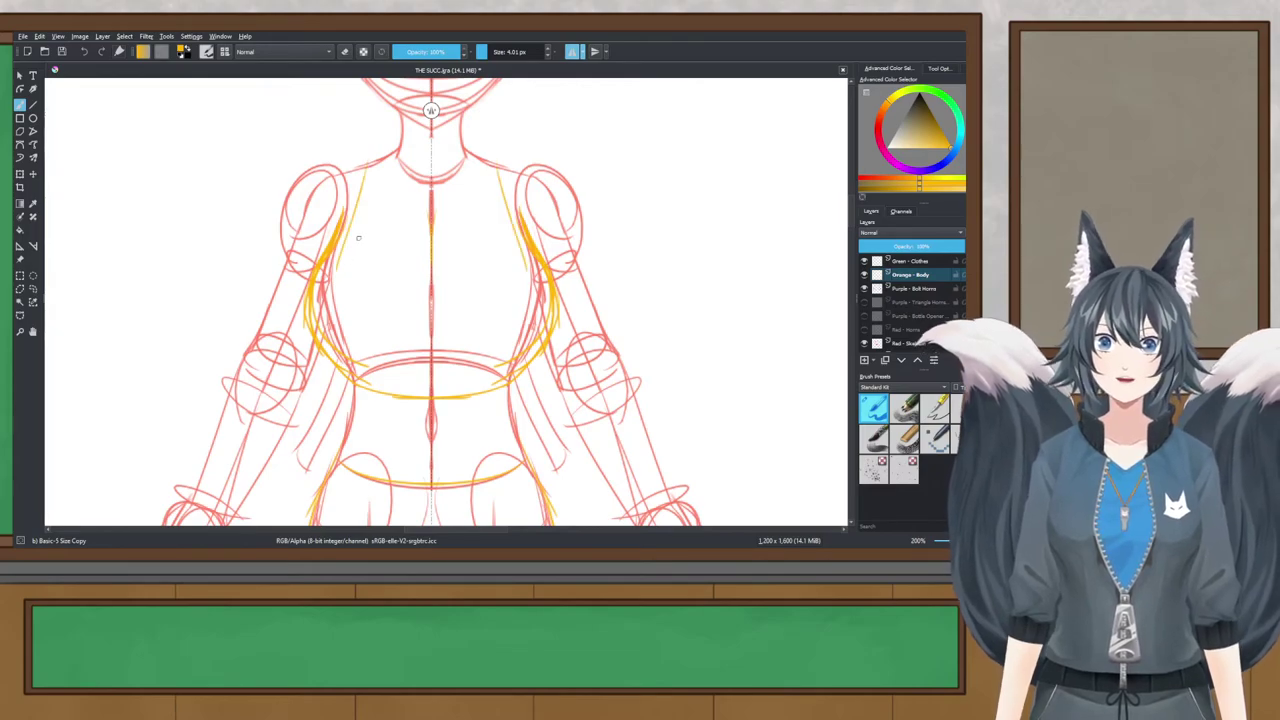
key("ctrl+z")
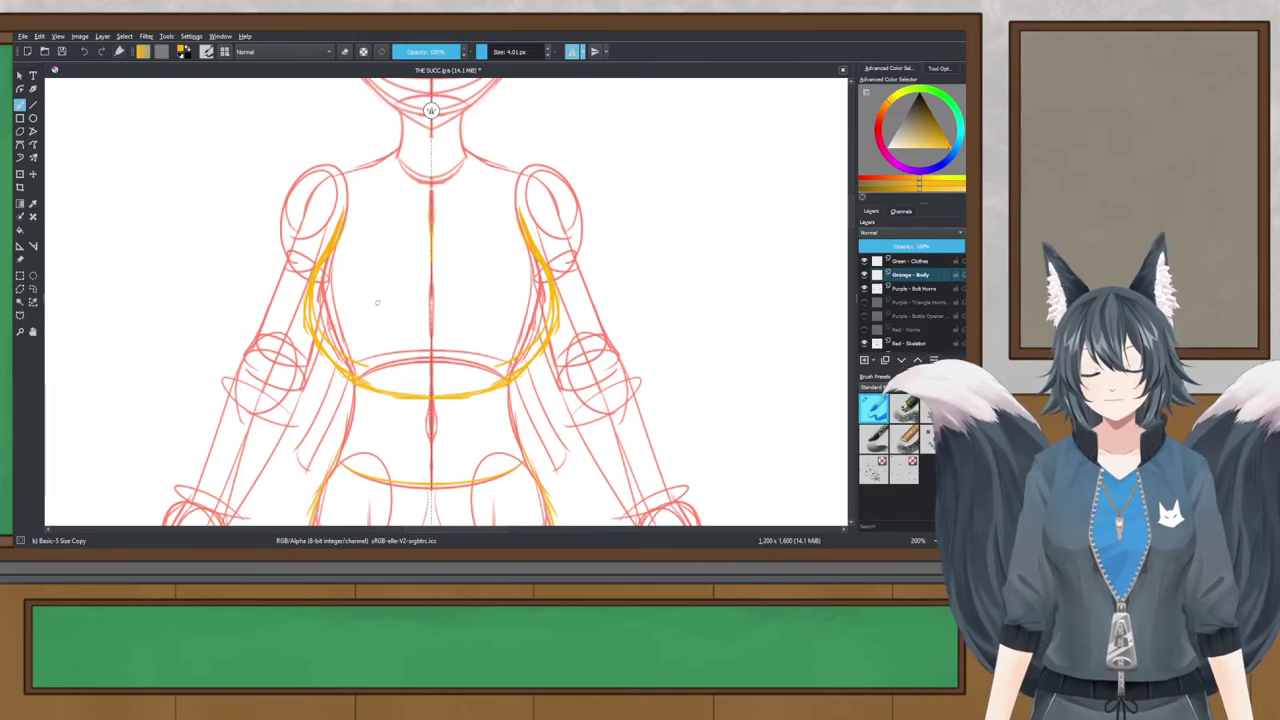
Step: Review the full figure's orange outline with Red - Skeleton hidden, and restore the layer
key("ctrl+s")
left_click_drag(405, 281, 383, 366)
scroll(366, 303, "down", 1)
left_click_drag(366, 303, 385, 337)
scroll(385, 336, "down", 4, "ctrl")
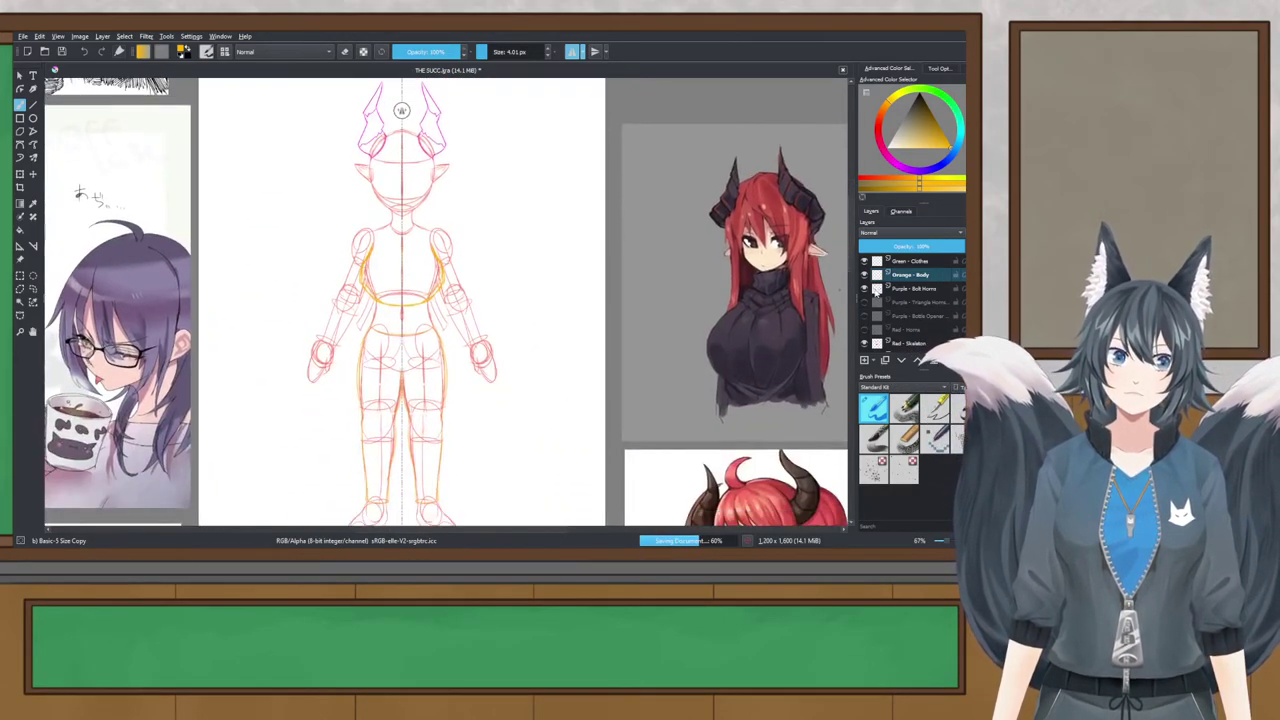
scroll(888, 291, "down", 1)
left_click(865, 333)
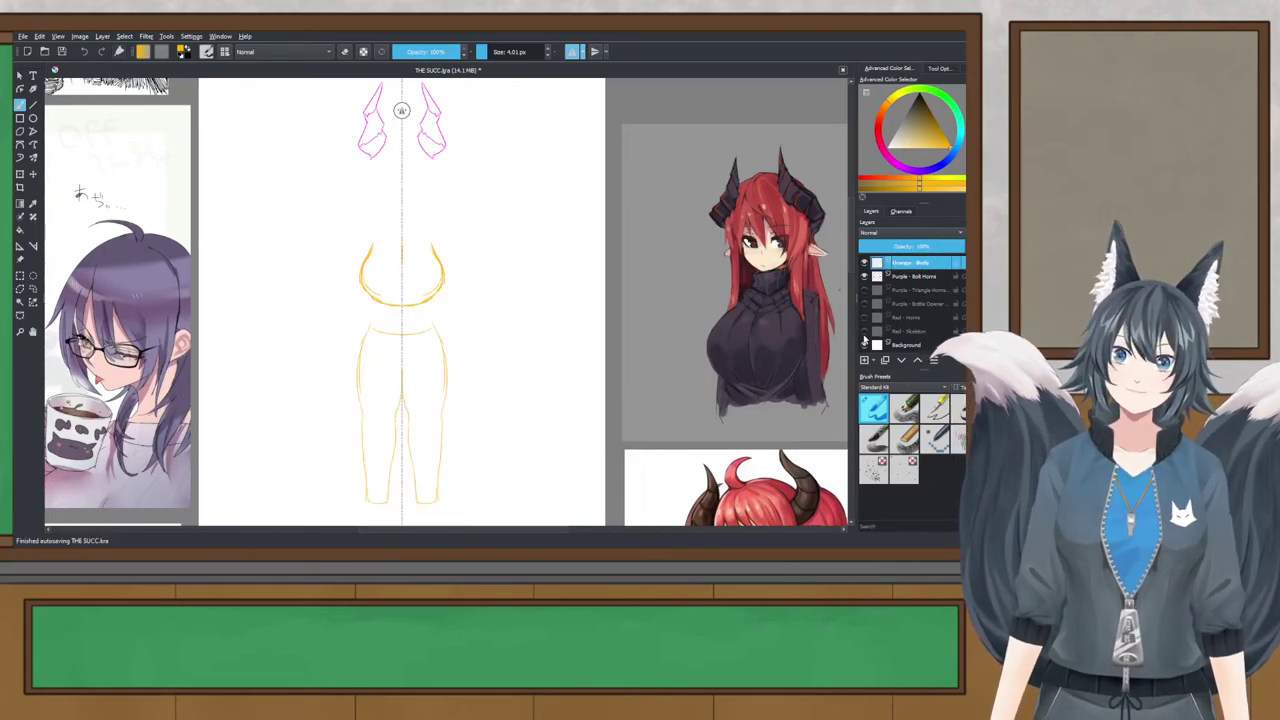
left_click(865, 333)
Step: Examine the head, shoulders, chest and arms of the figure over the skeleton
scroll(467, 357, "up", 4, "ctrl")
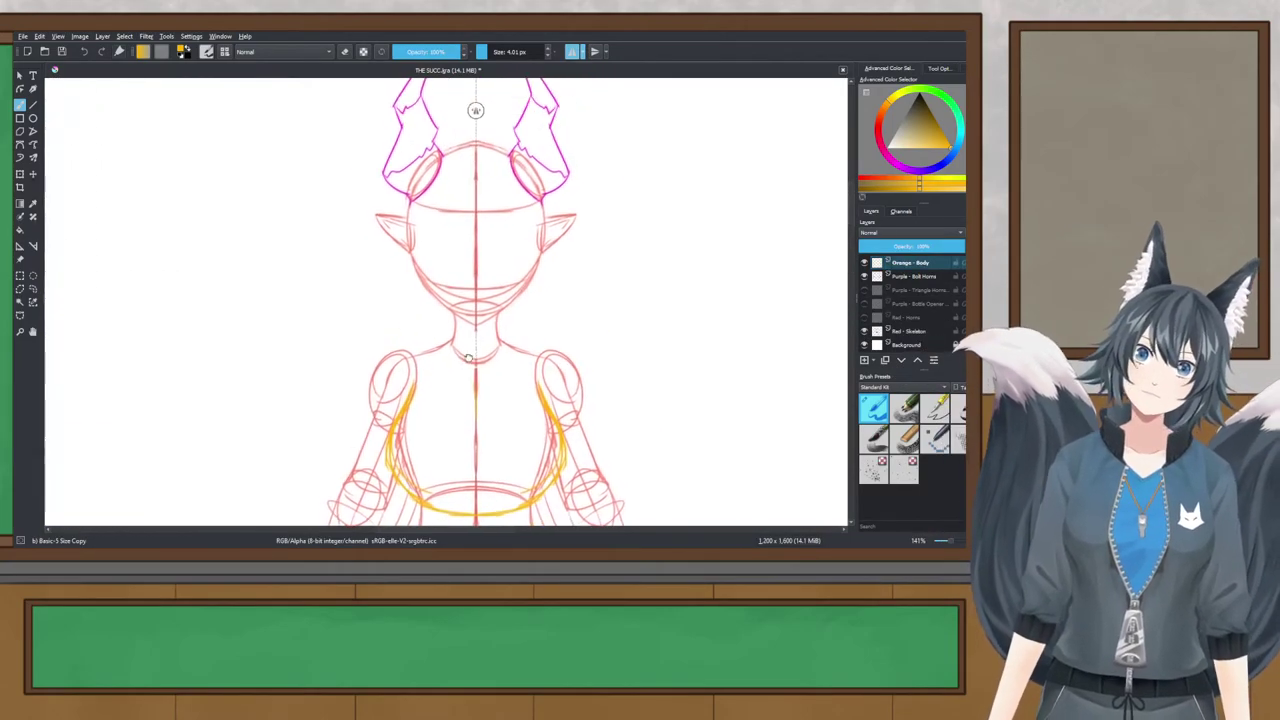
left_click_drag(468, 357, 437, 371)
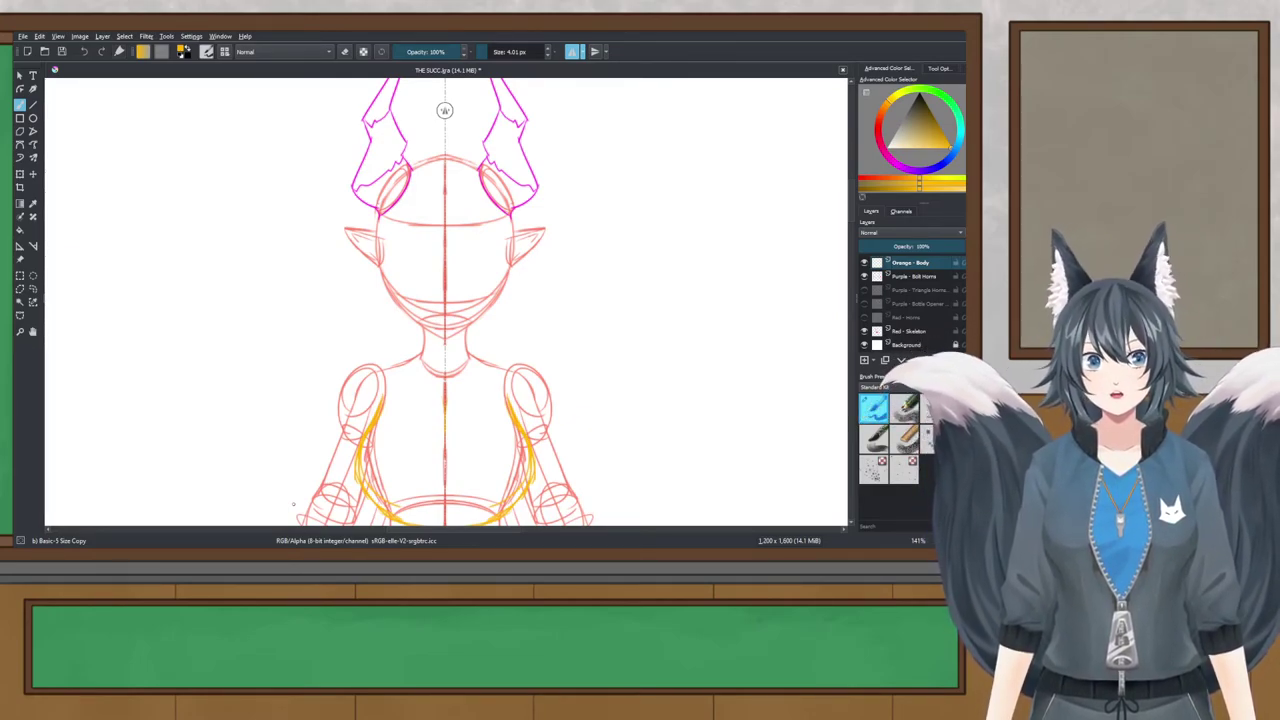
left_click_drag(293, 504, 291, 424)
scroll(457, 383, "up", 2)
scroll(457, 385, "down", 1)
mouse_move(457, 395)
left_mouse_down()
mouse_move(432, 340)
mouse_move(448, 391)
left_mouse_up()
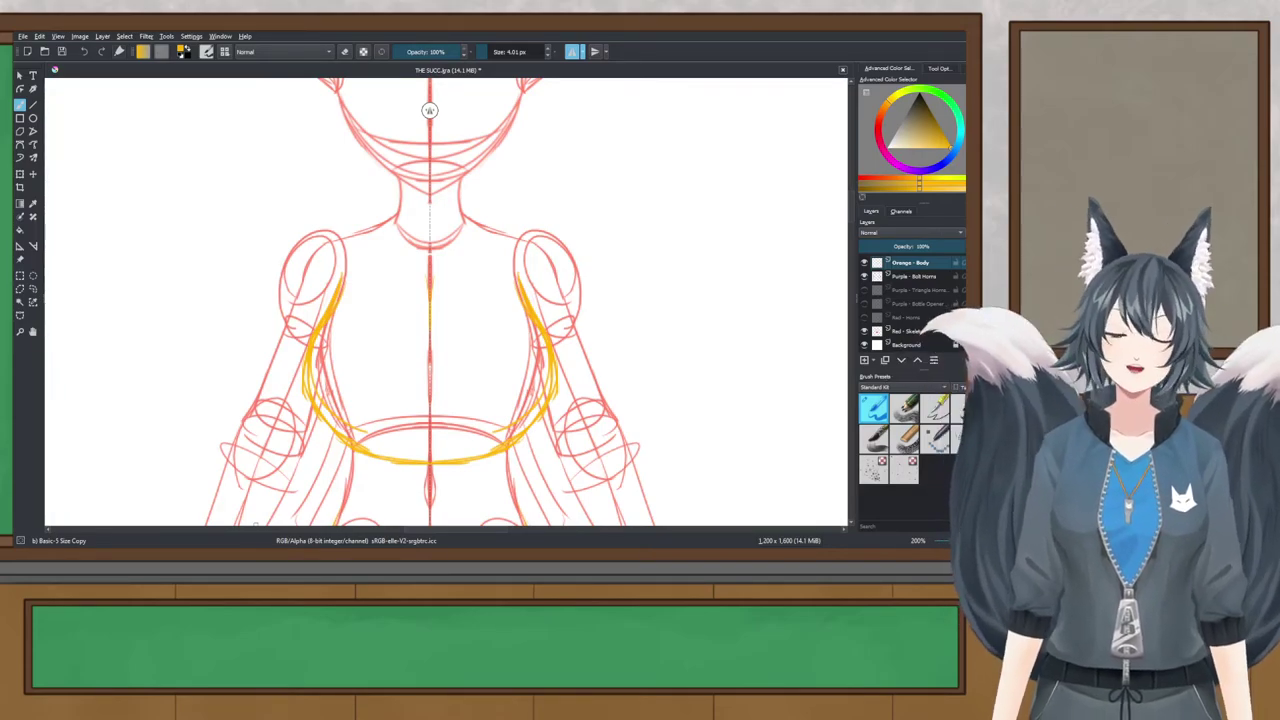
scroll(376, 440, "down", 2)
left_click_drag(376, 440, 330, 228)
scroll(355, 372, "up", 1)
left_click_drag(358, 377, 391, 546)
scroll(334, 260, "up", 1)
left_click_drag(333, 262, 331, 272)
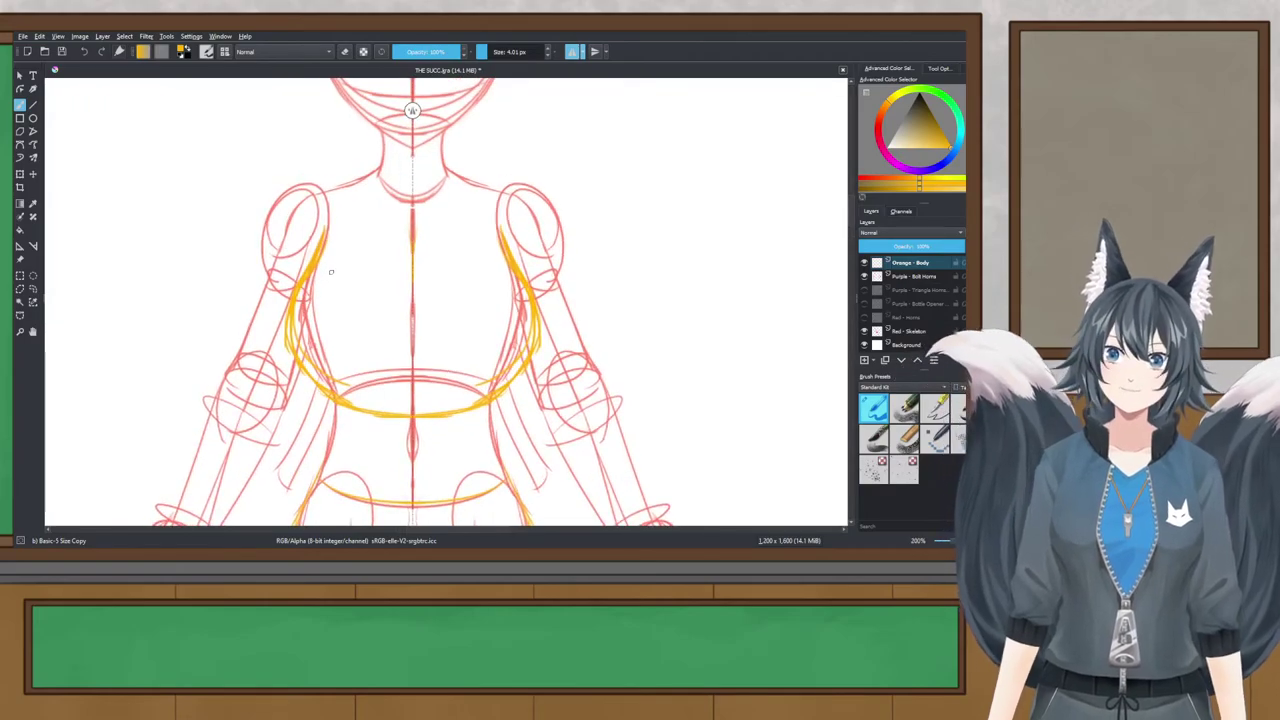
scroll(412, 110, "up", 2)
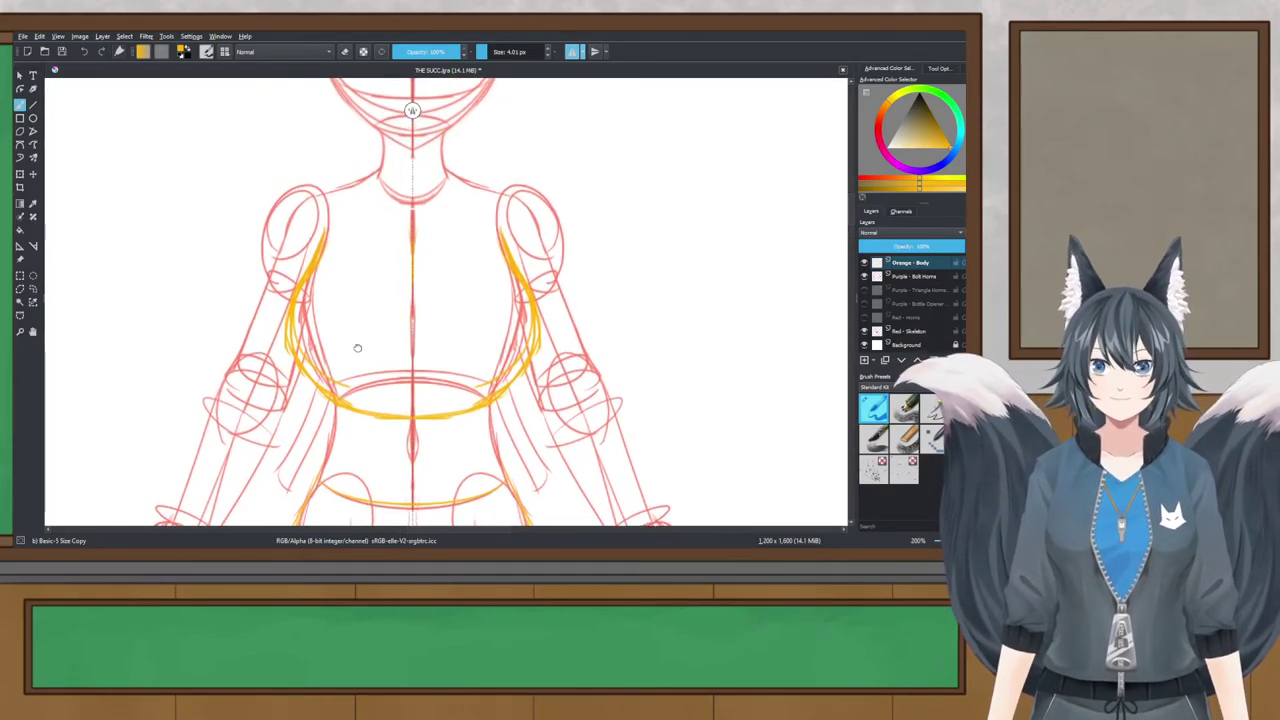
scroll(412, 110, "down", 3)
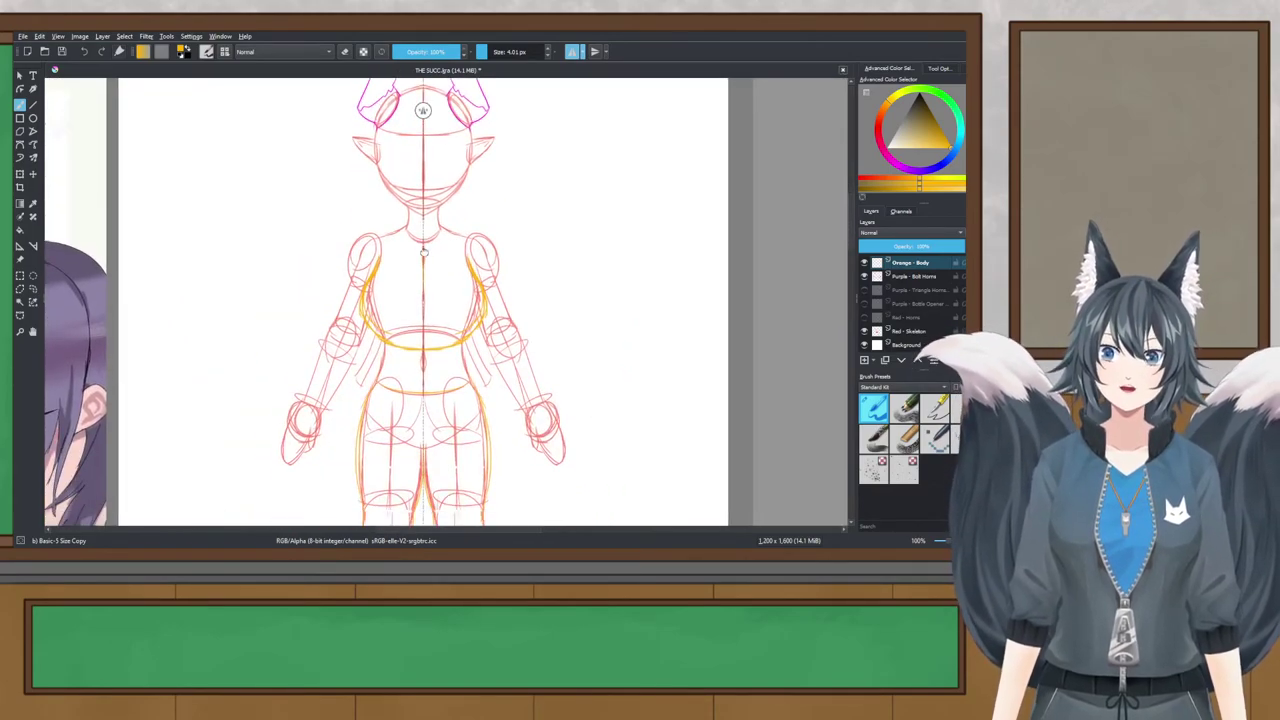
scroll(423, 110, "up", 2)
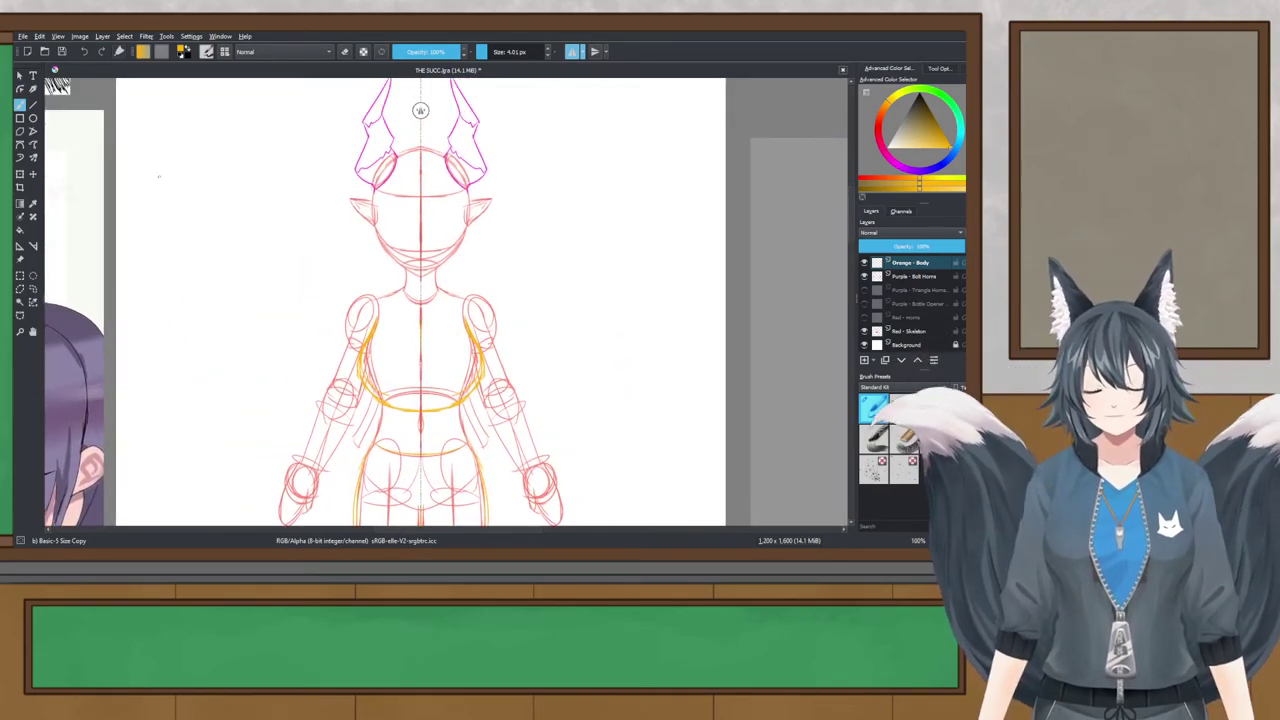
Step: Save and close THE SUCC.kra, leaving the Card Base (Discord Werewolves and Mafia) document open
key("ctrl+s")
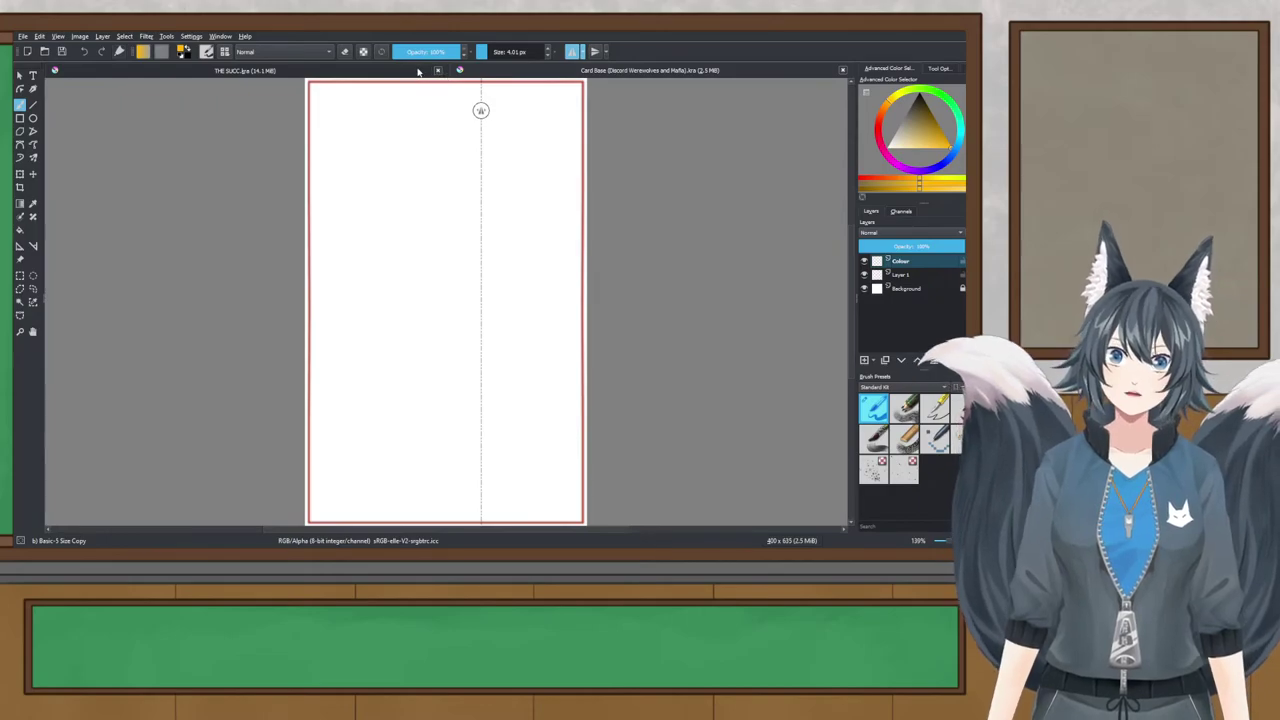
left_click(418, 72)
left_click(437, 70)
Step: Move the vertical mirror axis to the middle of the card's width, keeping mirroring switched on
left_click_drag(686, 118, 537, 138)
scroll(676, 118, "down", 1)
left_click(576, 52)
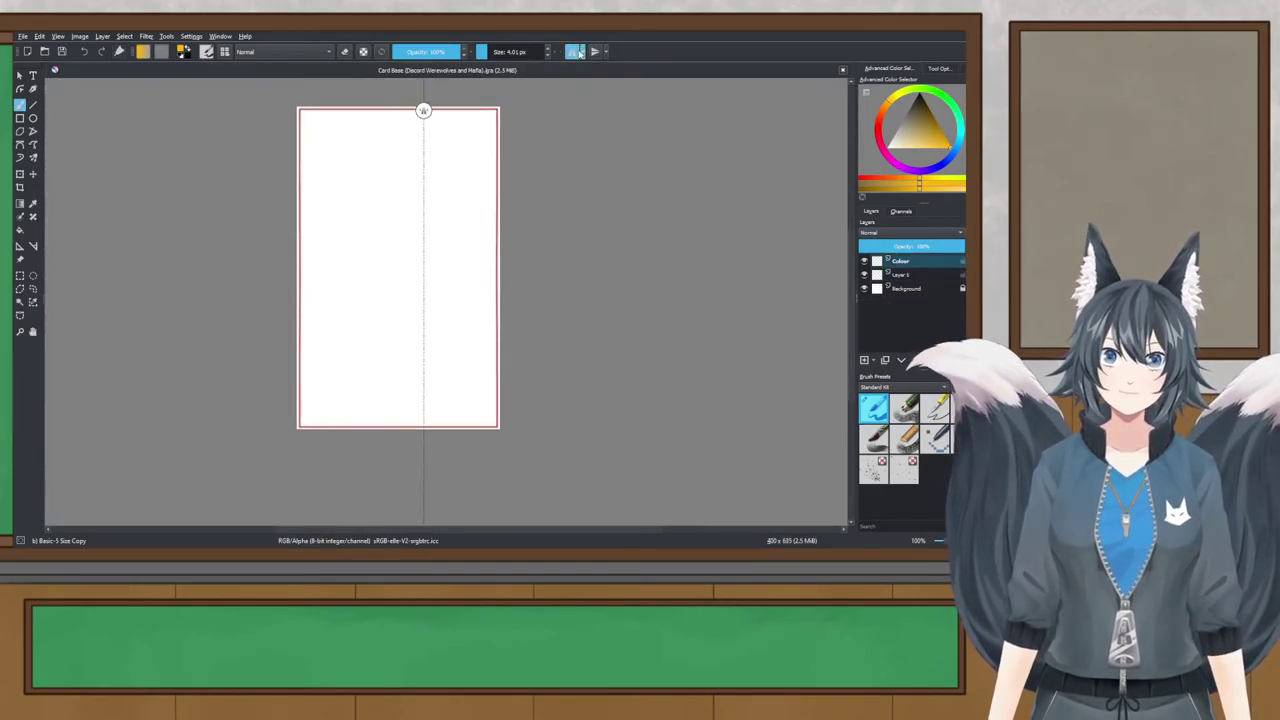
scroll(406, 253, "up", 2)
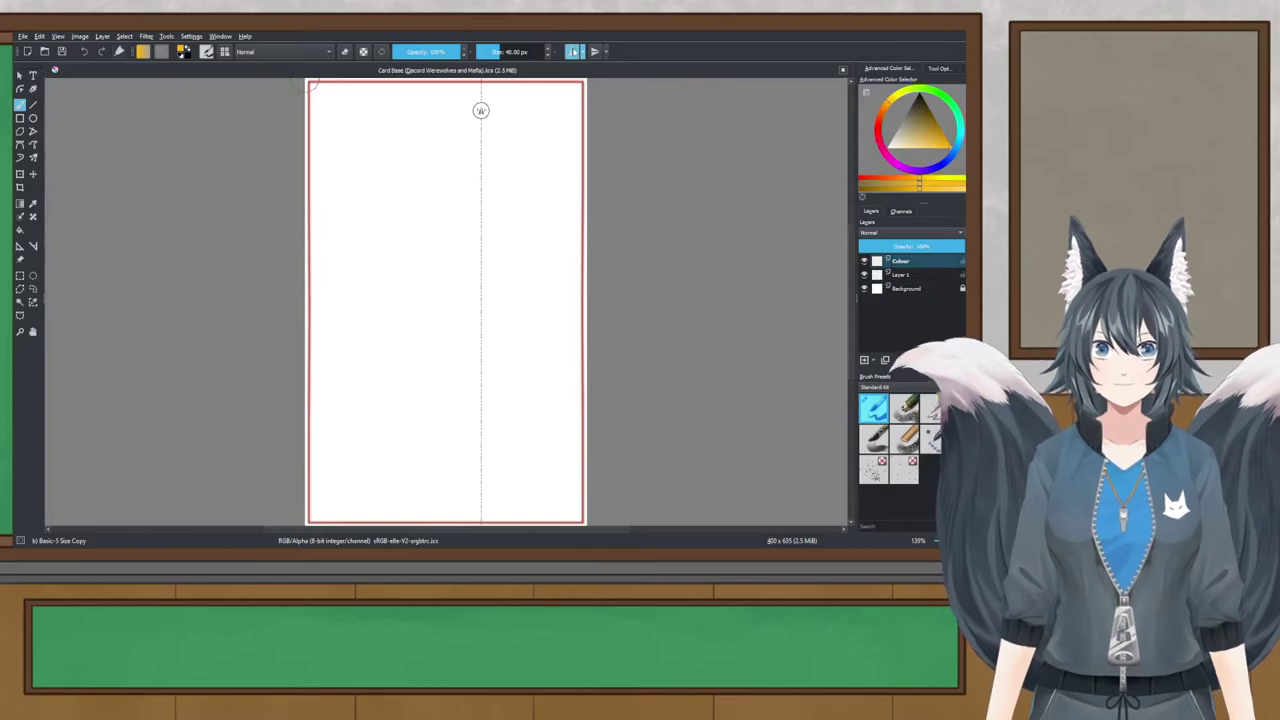
left_click(572, 52)
left_click(572, 52)
left_click_drag(420, 168, 421, 242)
scroll(481, 110, "up", 1)
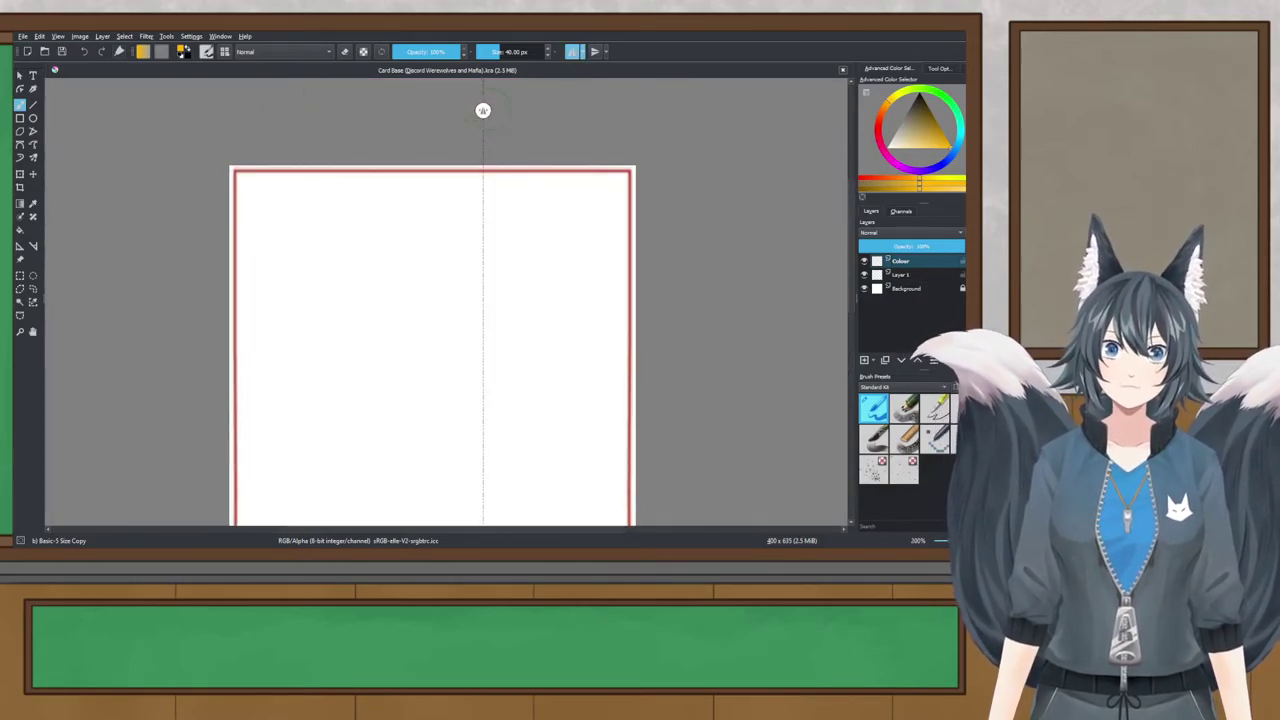
left_click_drag(483, 112, 427, 132)
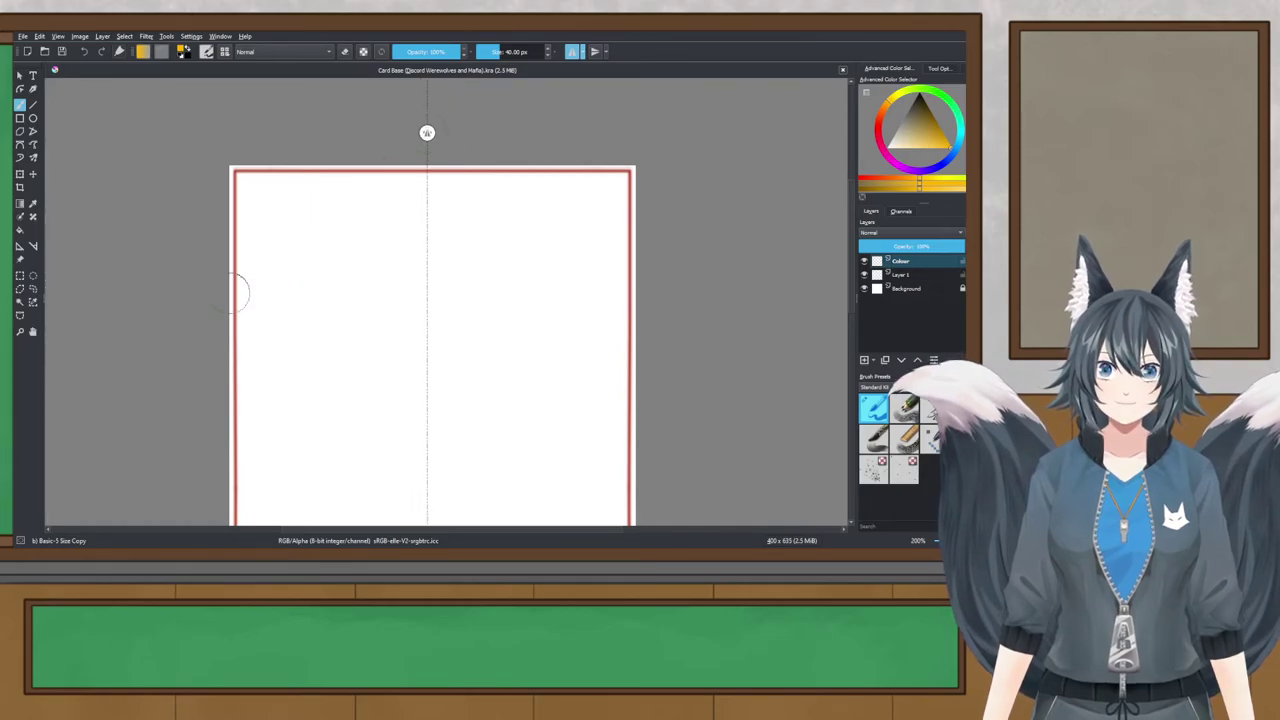
Step: Stamp a mirrored 40 px orange dab near the axis, inspect the spacing of the two dots, and undo it
left_click(403, 271)
scroll(410, 300, "up", 3)
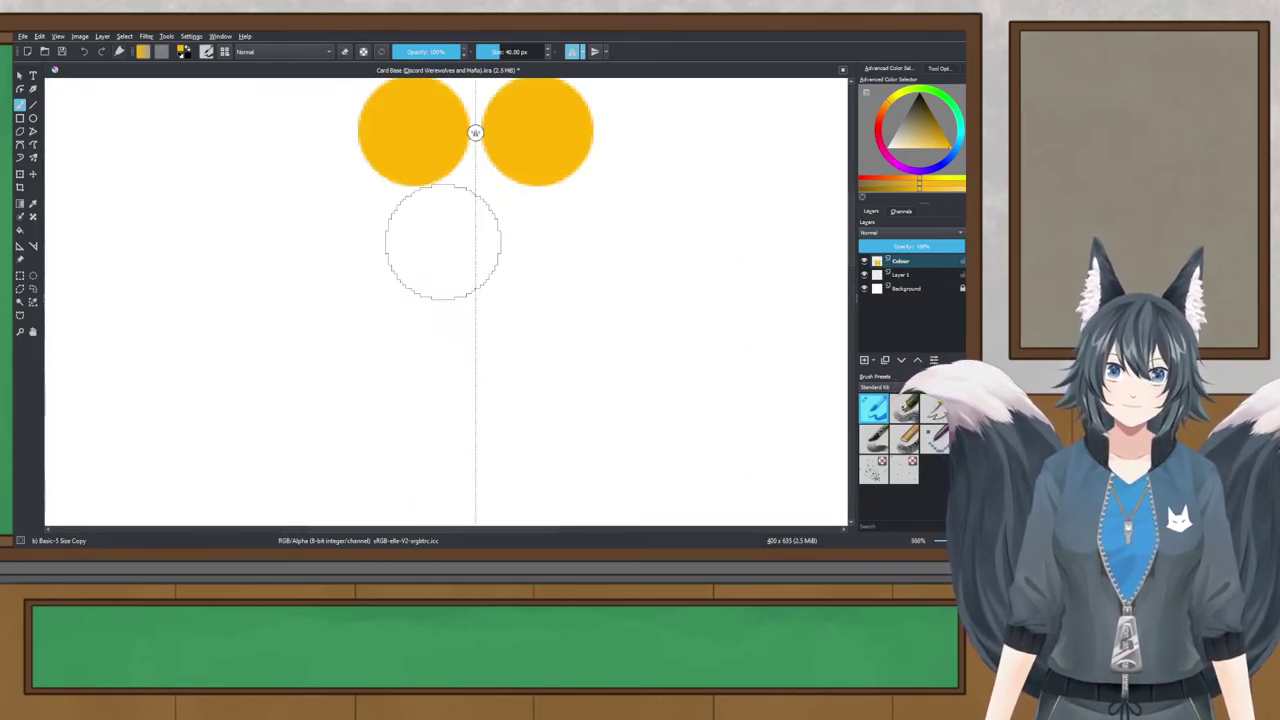
scroll(438, 250, "up", 6)
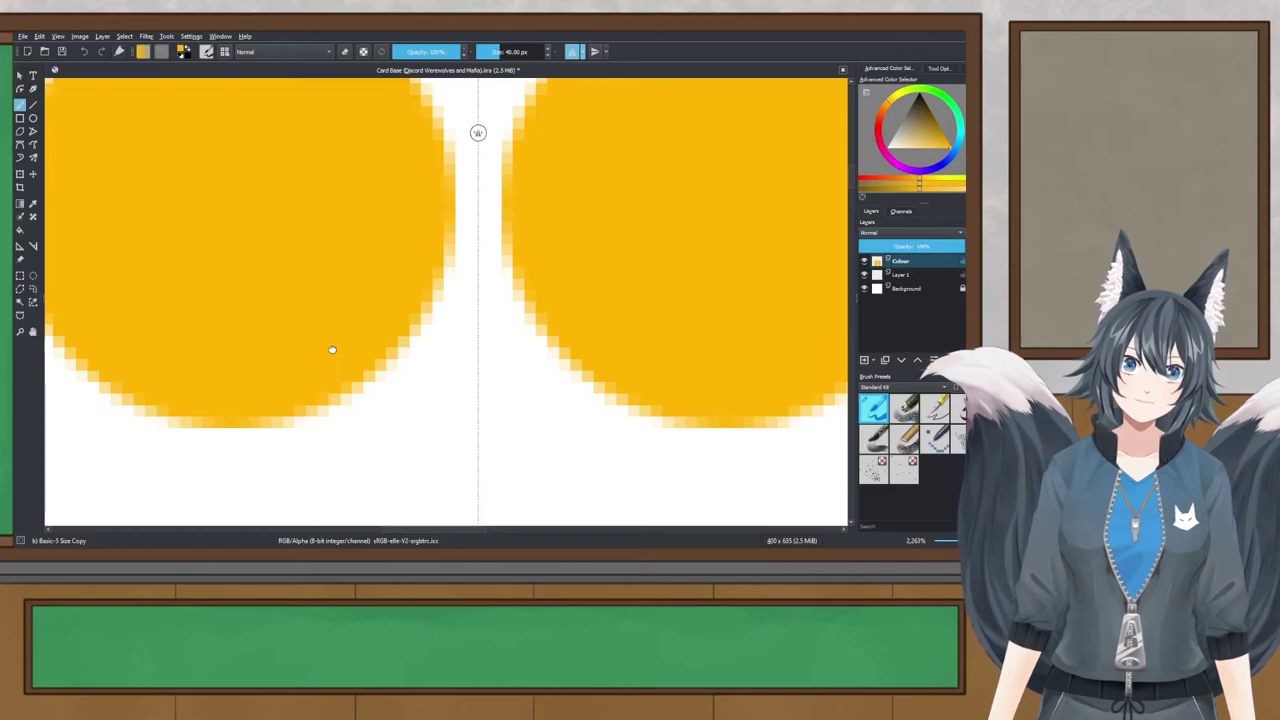
scroll(332, 349, "down", 1)
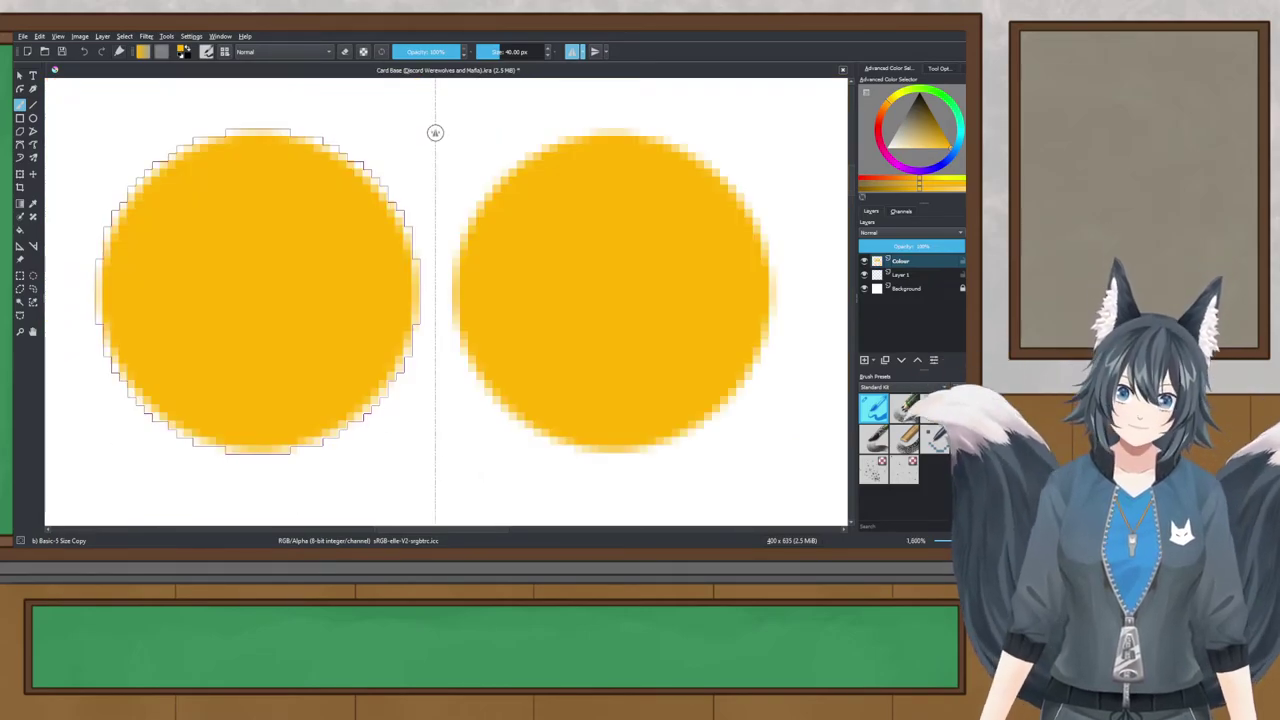
key("ctrl+z")
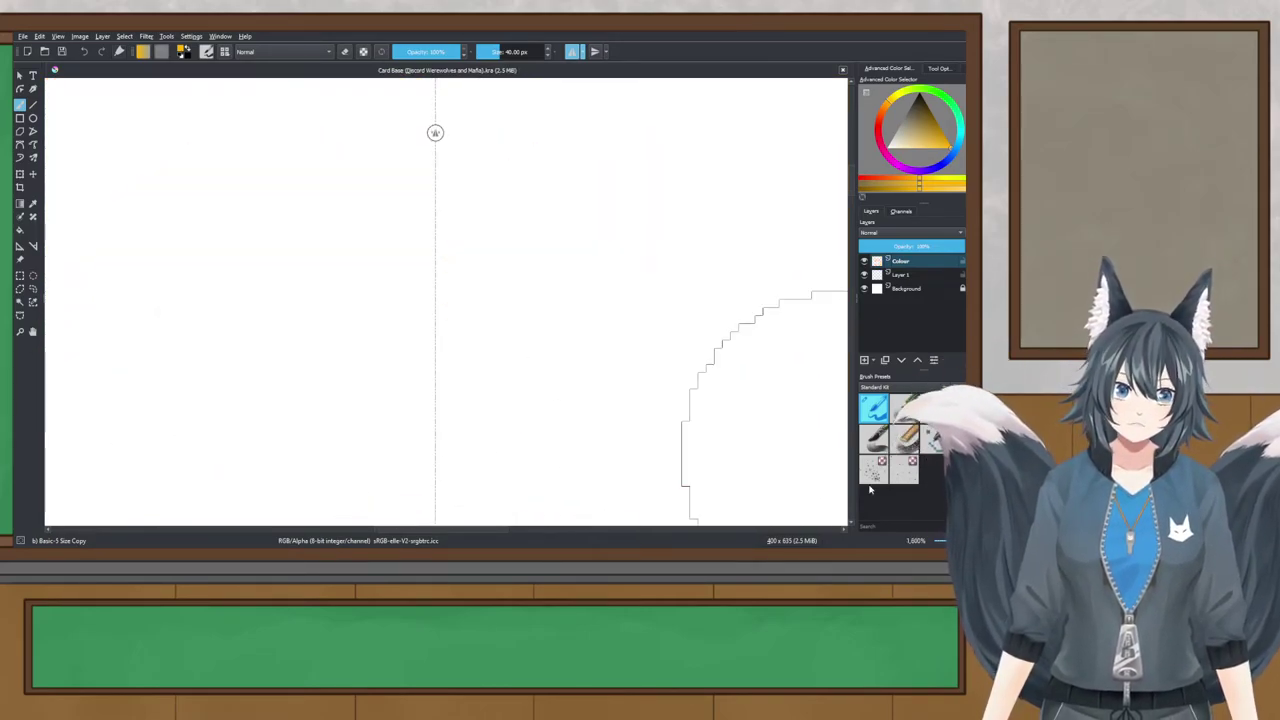
Step: Switch to the Pixel Art brush in red and stamp a mirrored 1 px test mark beside the axis
left_click(935, 437)
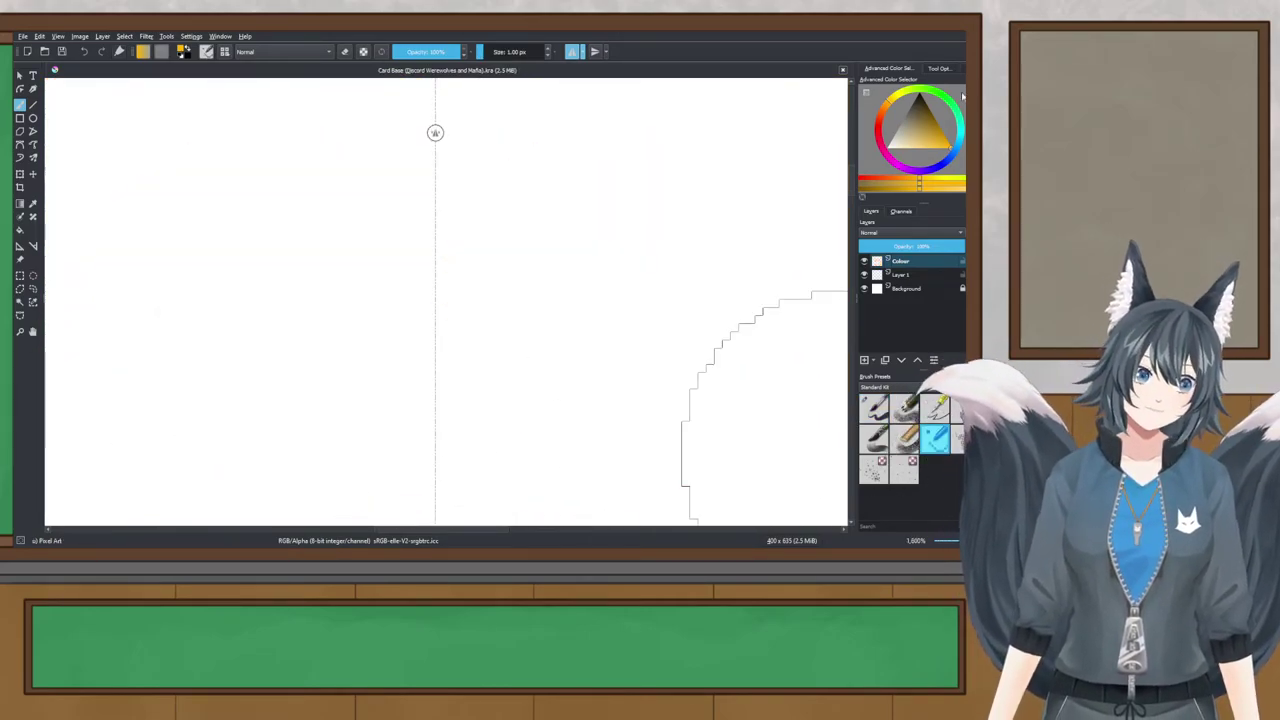
left_click(879, 128)
scroll(472, 272, "up", 4)
left_click(437, 258)
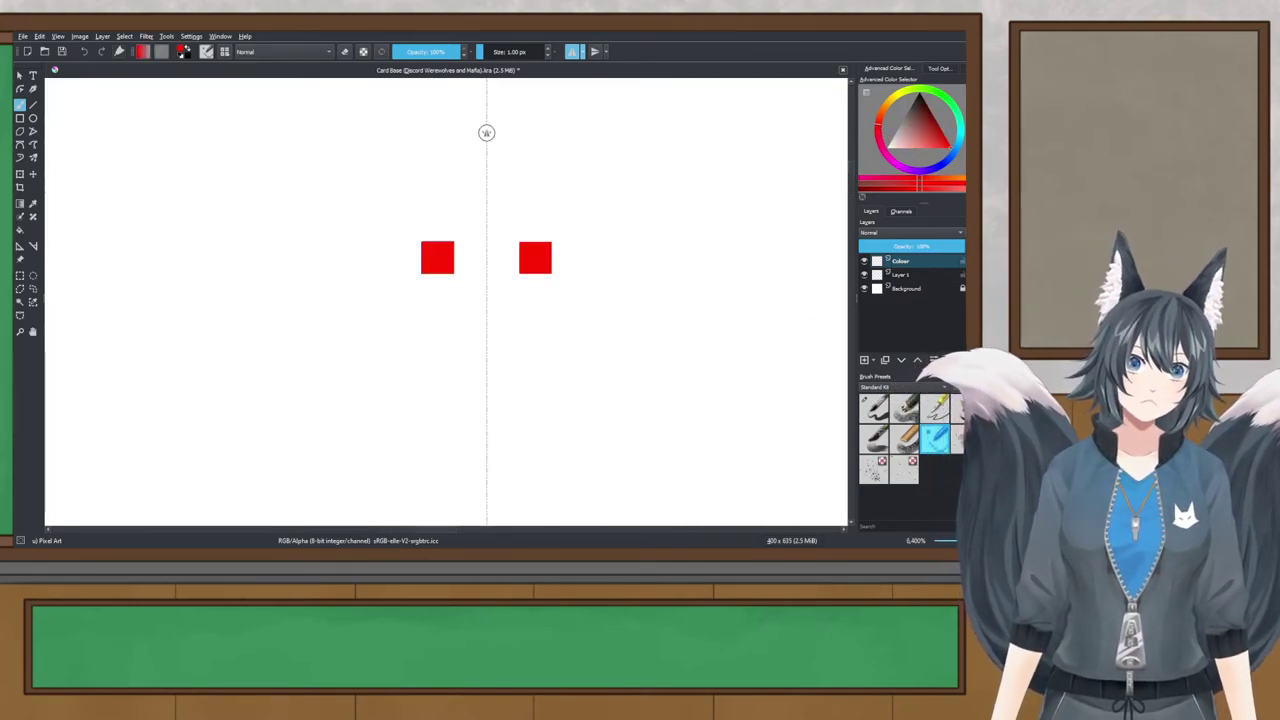
scroll(530, 250, "down", 7)
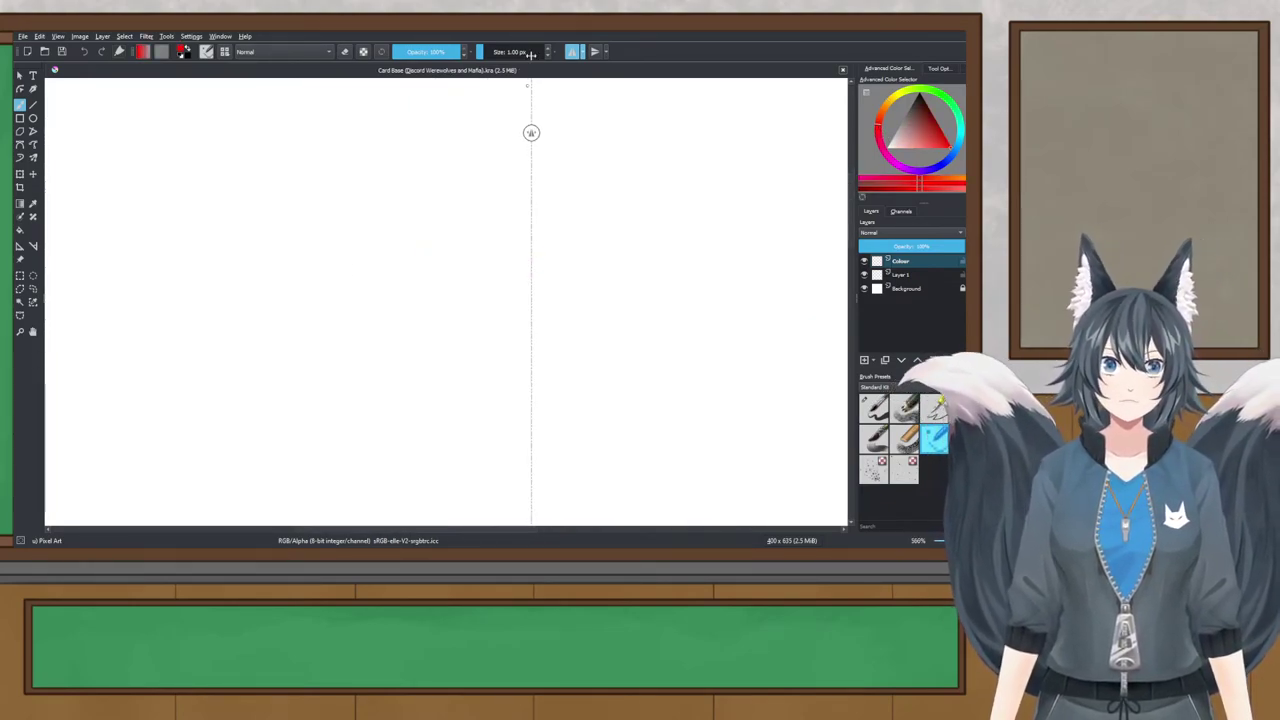
Step: Switch on vertical mirroring and move the horizontal mirror axis to the middle of the card's height
left_click(595, 52)
scroll(545, 265, "down", 5)
left_click_drag(526, 263, 380, 98)
scroll(365, 180, "up", 1)
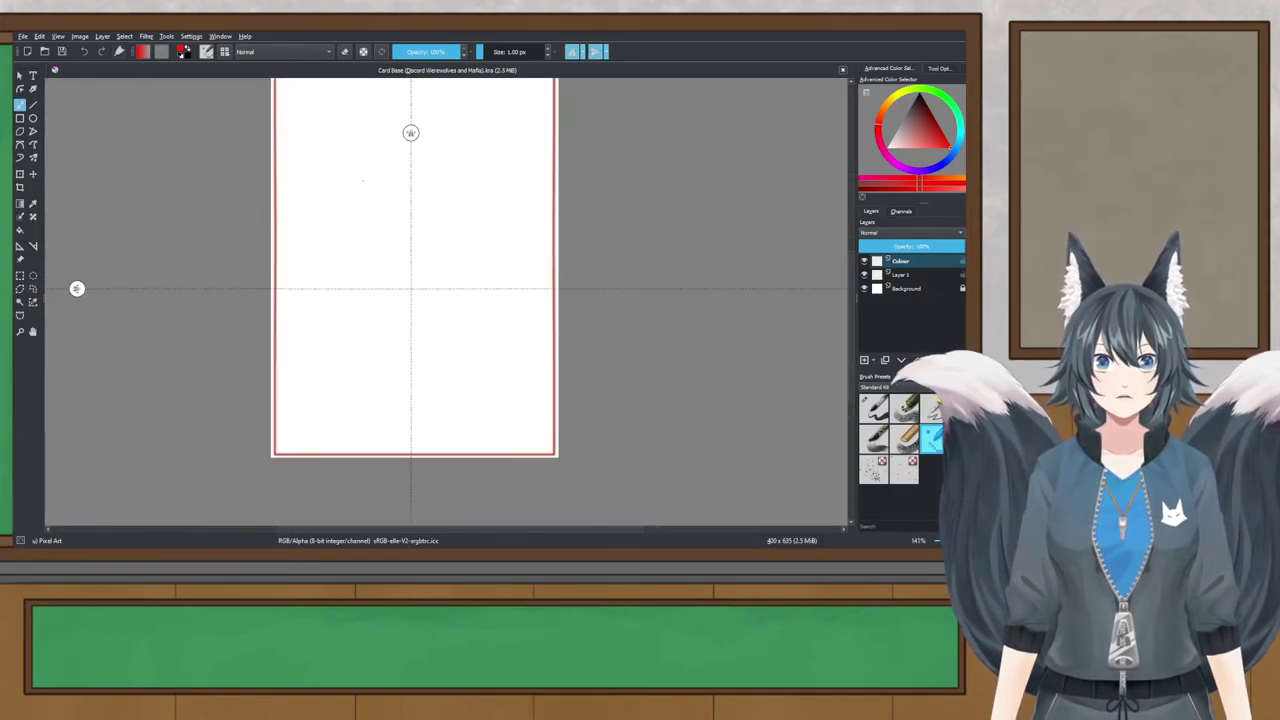
left_click_drag(365, 180, 345, 319)
left_click_drag(77, 414, 103, 334)
scroll(182, 239, "down", 3)
left_click_drag(182, 240, 201, 209)
scroll(146, 262, "up", 1)
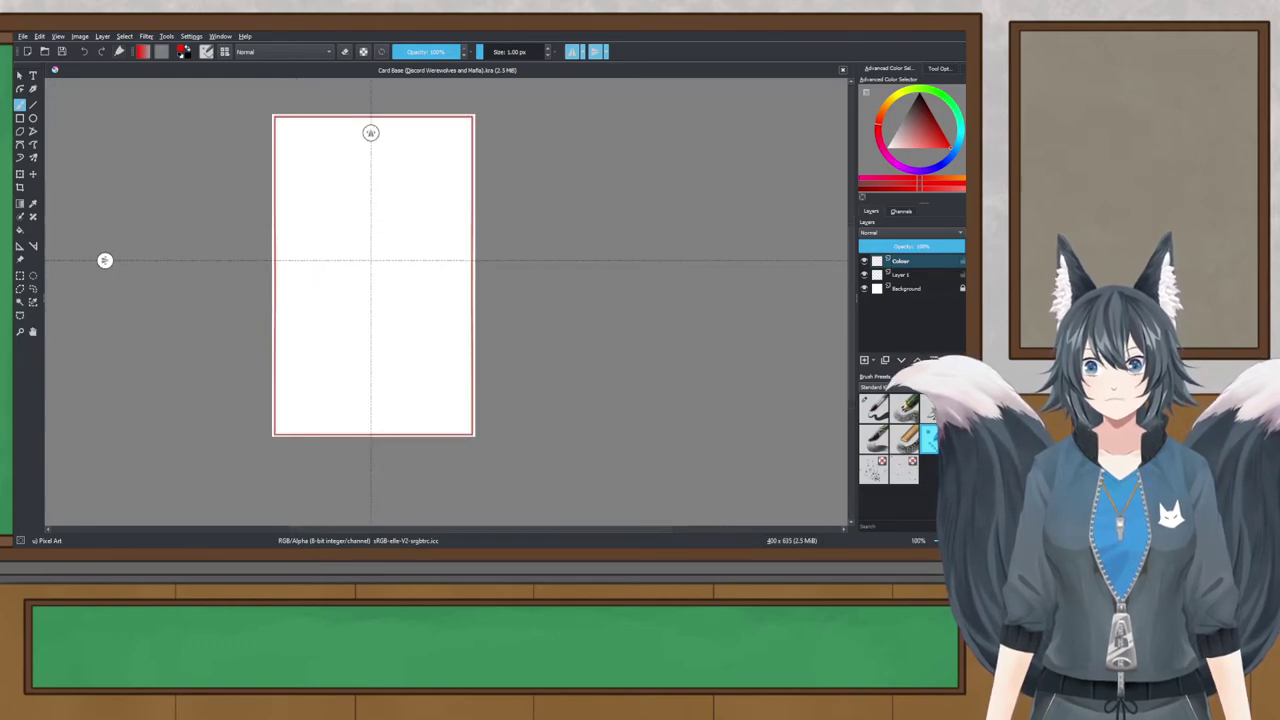
left_click_drag(104, 262, 104, 272)
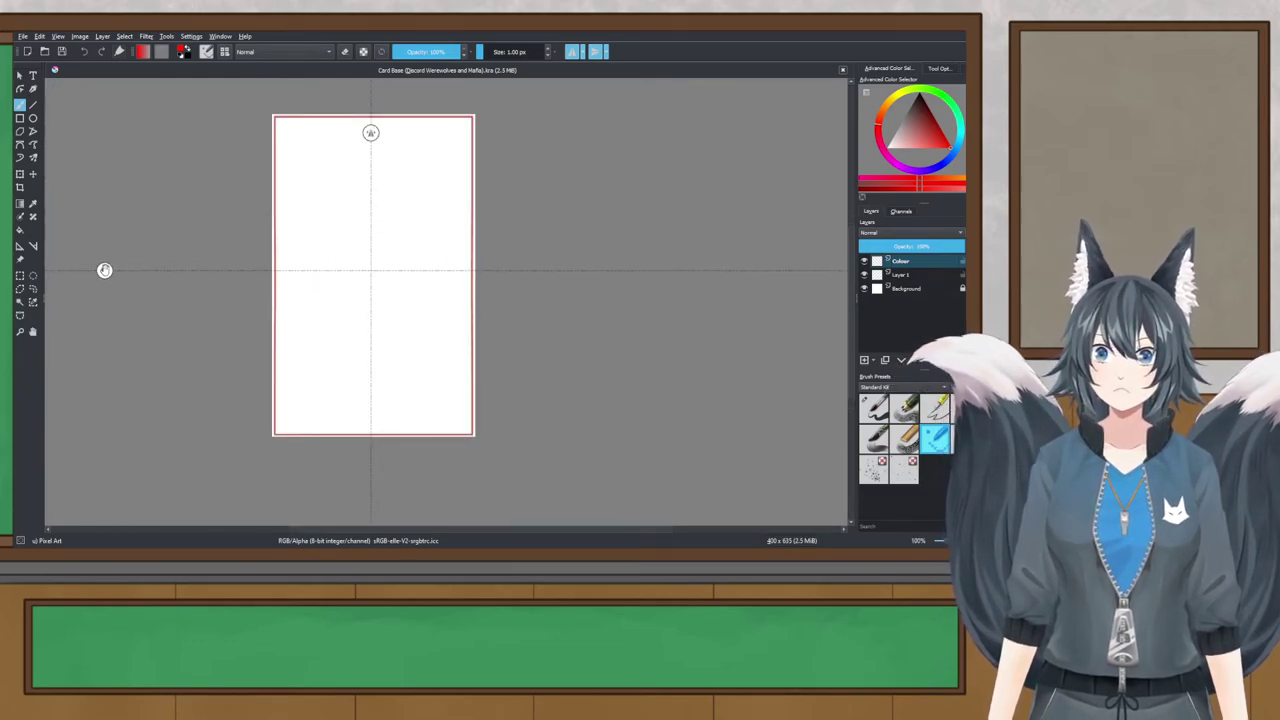
Step: Stamp mirrored 1 px red test marks beside the crossing of the two axes and just inside the card's left border
scroll(376, 275, "up", 5)
scroll(340, 262, "up", 3)
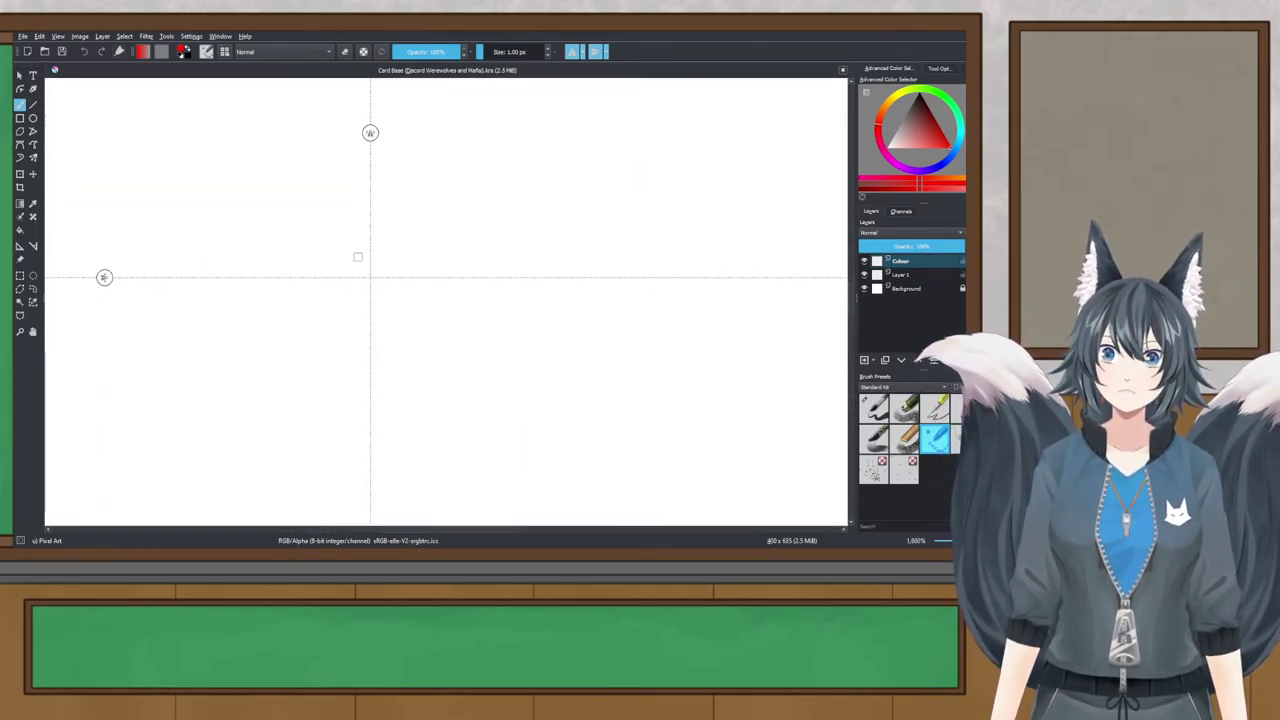
left_click(360, 265)
scroll(362, 264, "down", 6)
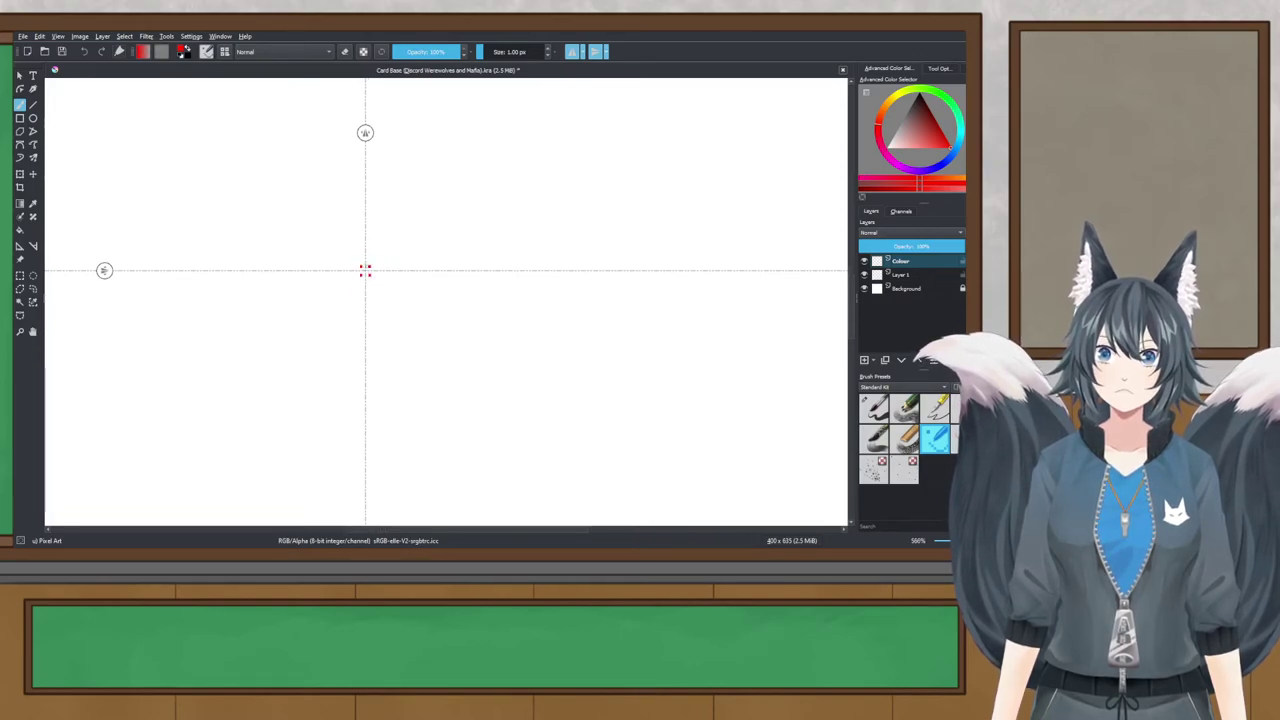
scroll(263, 282, "up", 3)
scroll(346, 272, "up", 5)
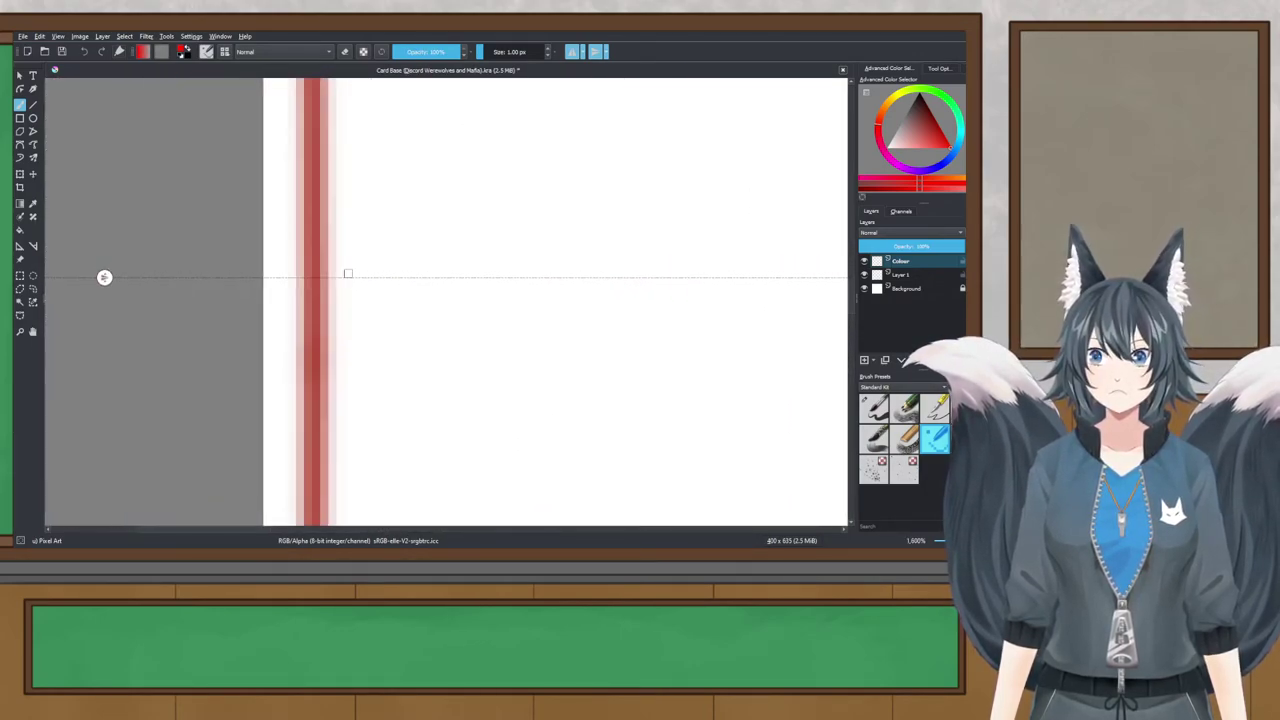
left_click(354, 250)
scroll(446, 272, "down", 3)
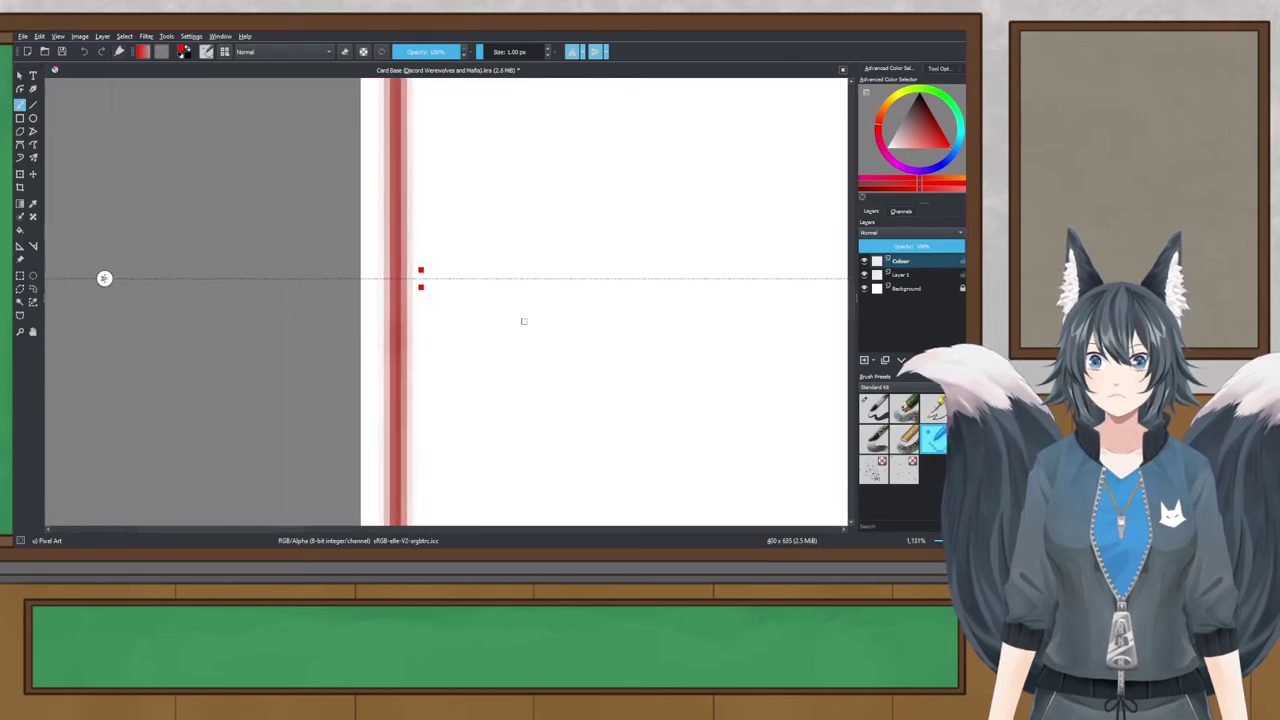
Step: Inspect the mirrored test marks against the card's side borders and undo them
scroll(524, 322, "down", 7)
left_click_drag(524, 322, 298, 224)
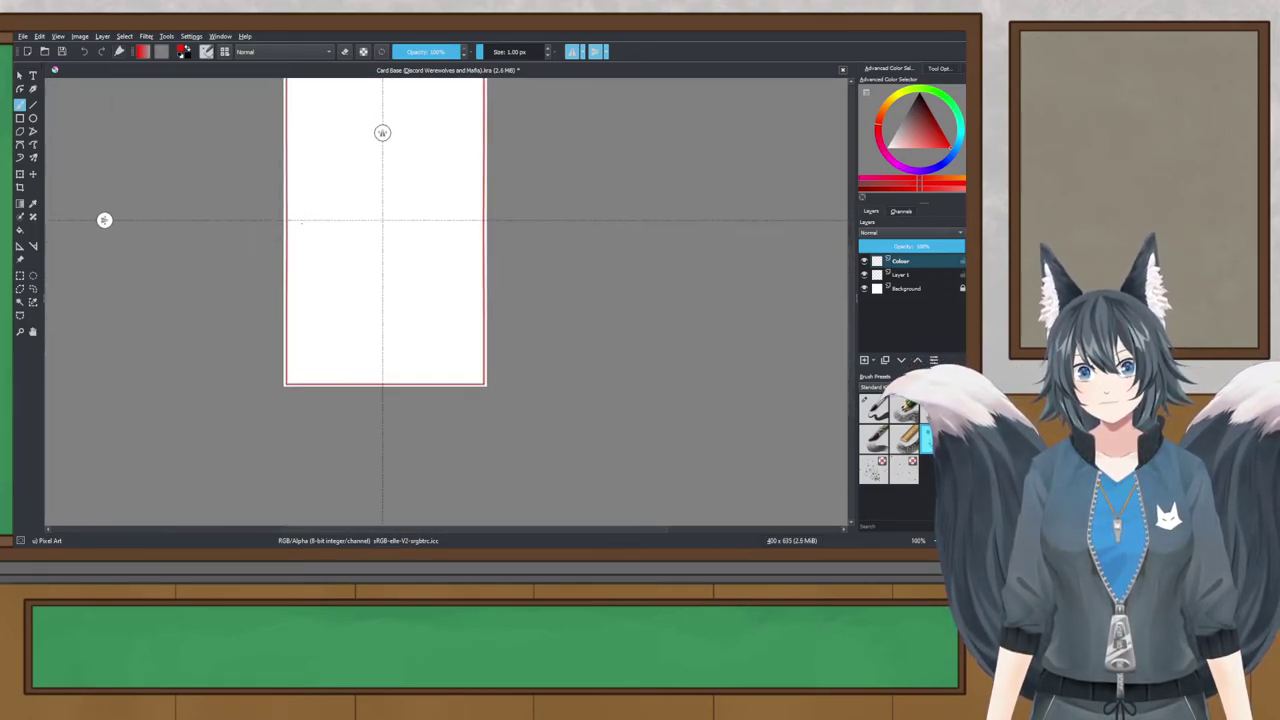
scroll(484, 209, "up", 2)
scroll(487, 236, "up", 4)
scroll(408, 212, "down", 3)
left_click_drag(412, 215, 594, 220)
mouse_move(356, 228)
left_mouse_down()
mouse_move(540, 235)
mouse_move(449, 247)
left_mouse_up()
key("ctrl+z")
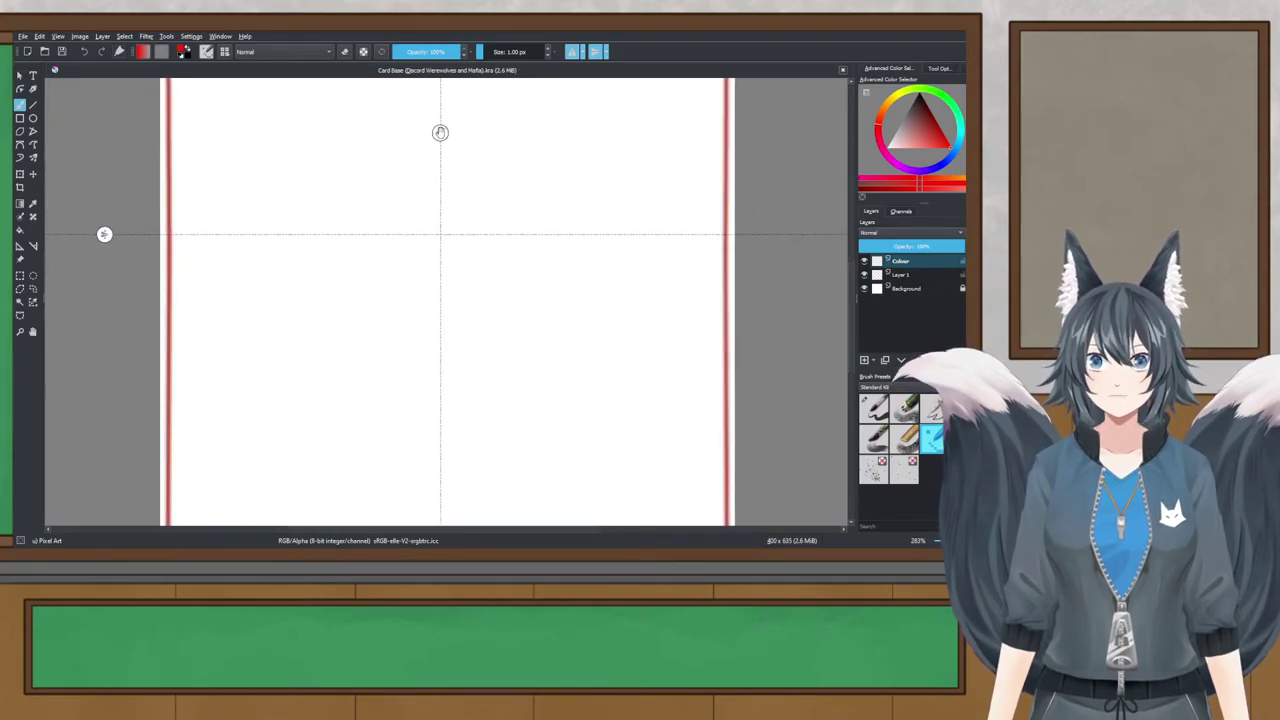
Step: Nudge the vertical mirror axis slightly to the right and stamp a mirrored 1 px test mark just inside the card's left border
left_click_drag(441, 132, 444, 134)
scroll(165, 235, "up", 5)
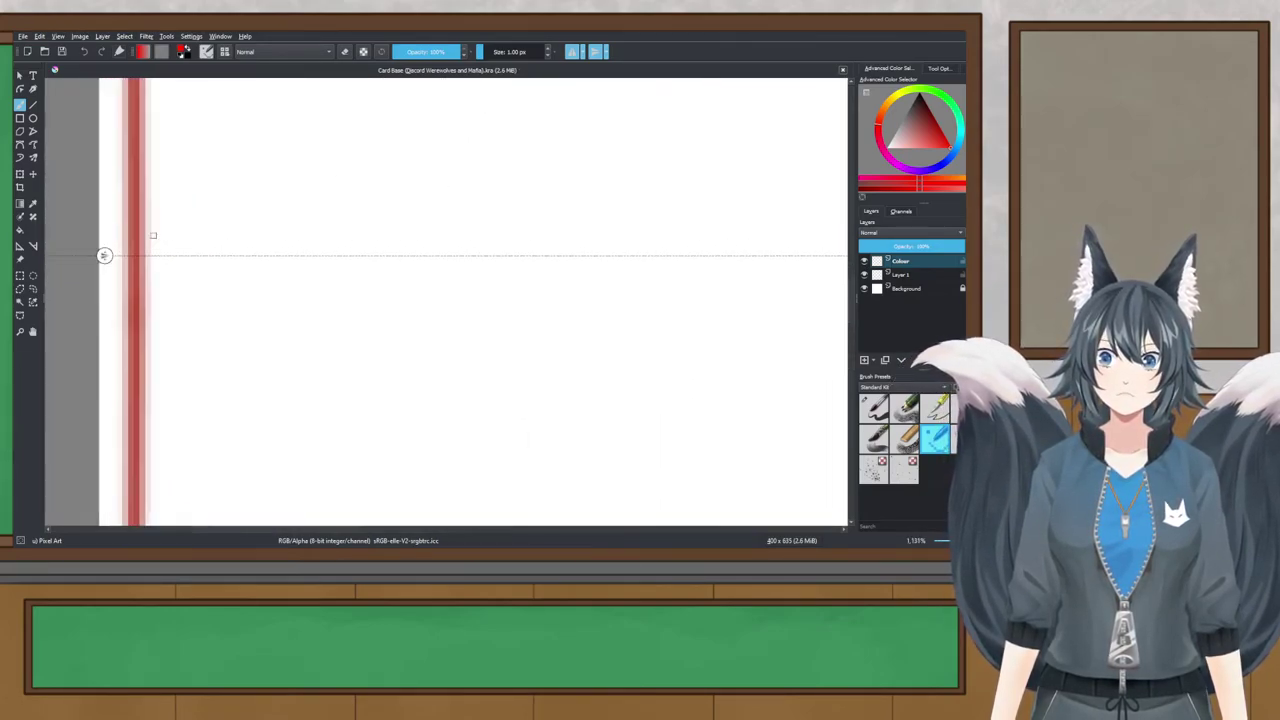
left_click(165, 249)
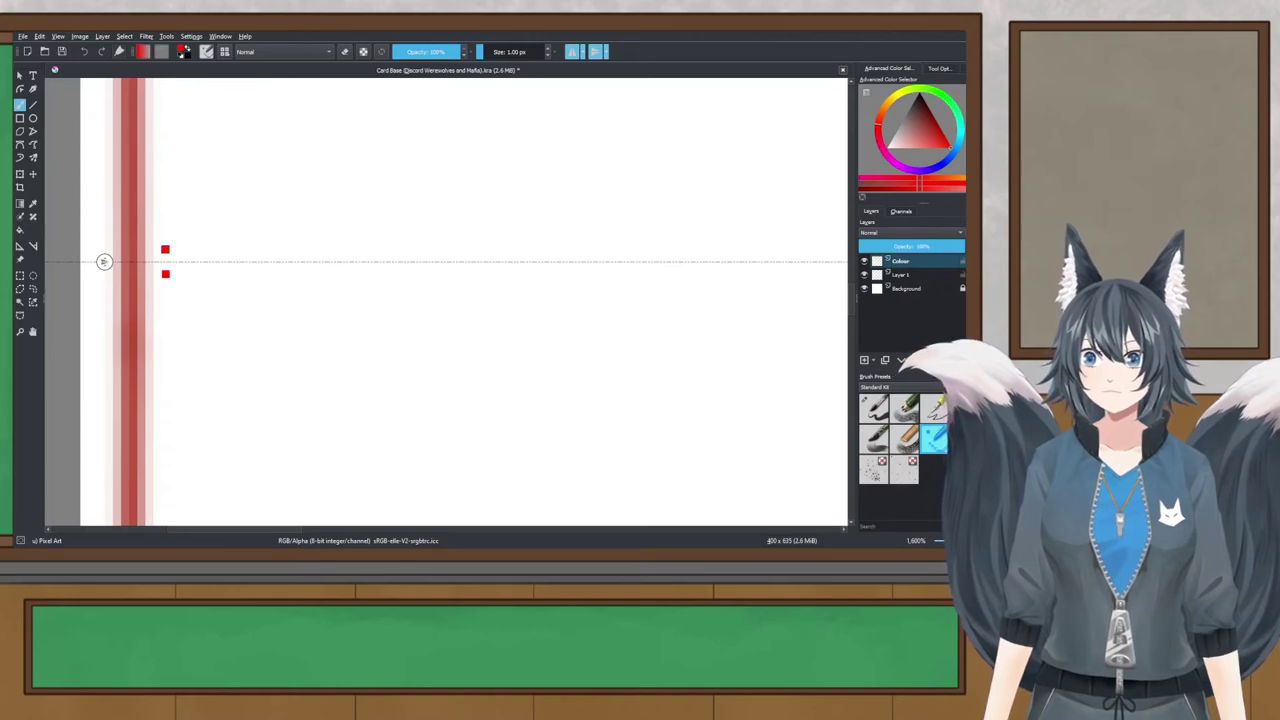
Step: Compare the mirrored marks' distance from the right and left card borders, and undo the test stamp
scroll(165, 249, "down", 5)
scroll(578, 251, "up", 3)
scroll(578, 251, "up", 5)
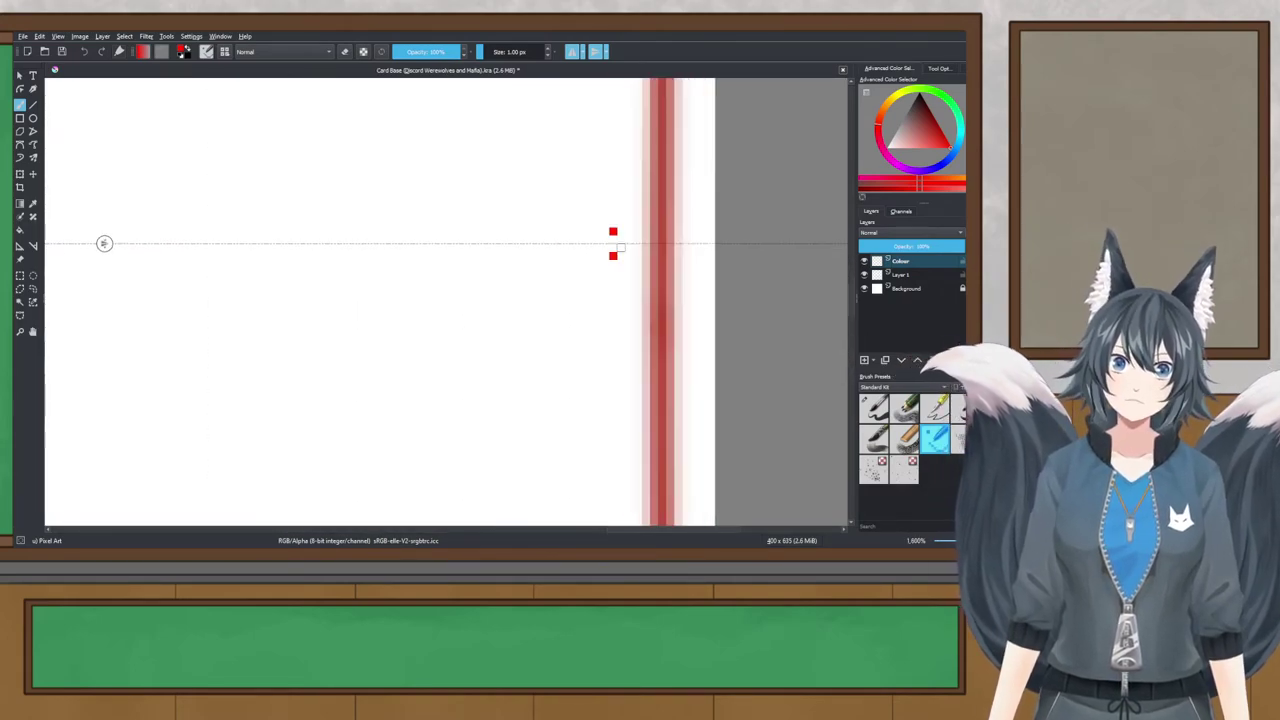
scroll(544, 267, "down", 3)
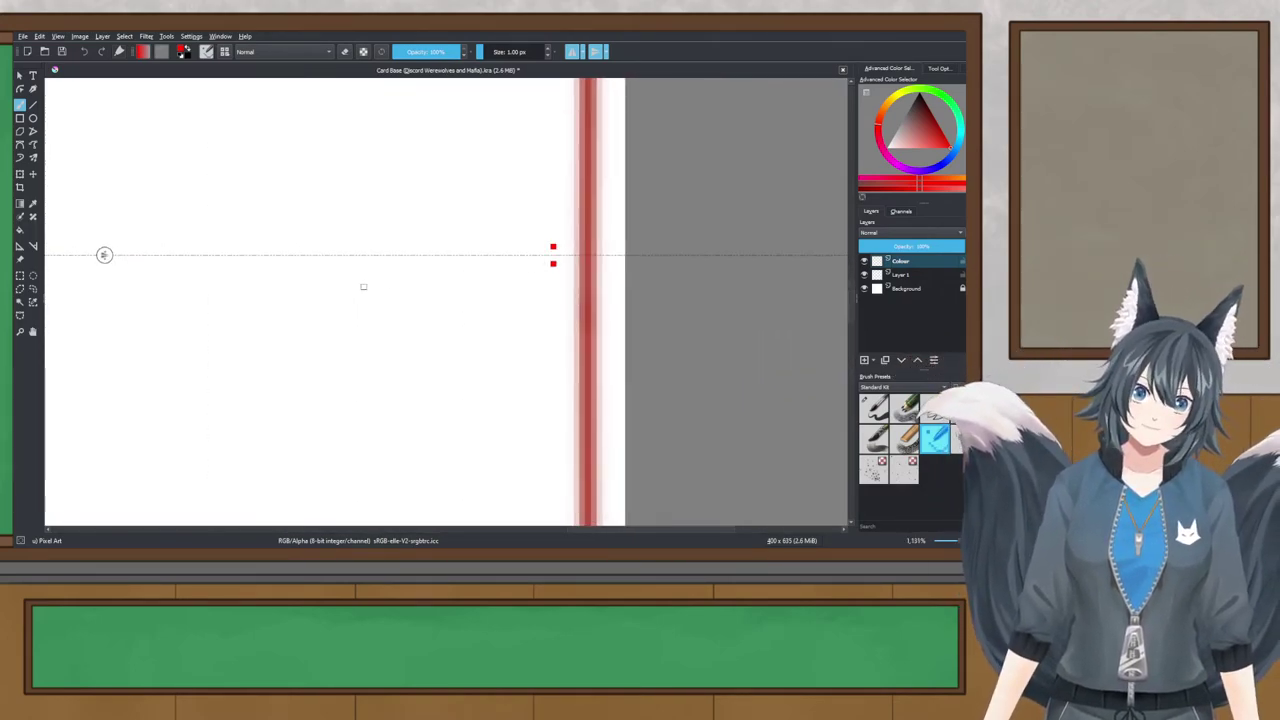
scroll(363, 286, "down", 2)
left_click_drag(363, 286, 802, 204)
left_click_drag(320, 200, 720, 255)
scroll(243, 225, "up", 3)
key("ctrl+z")
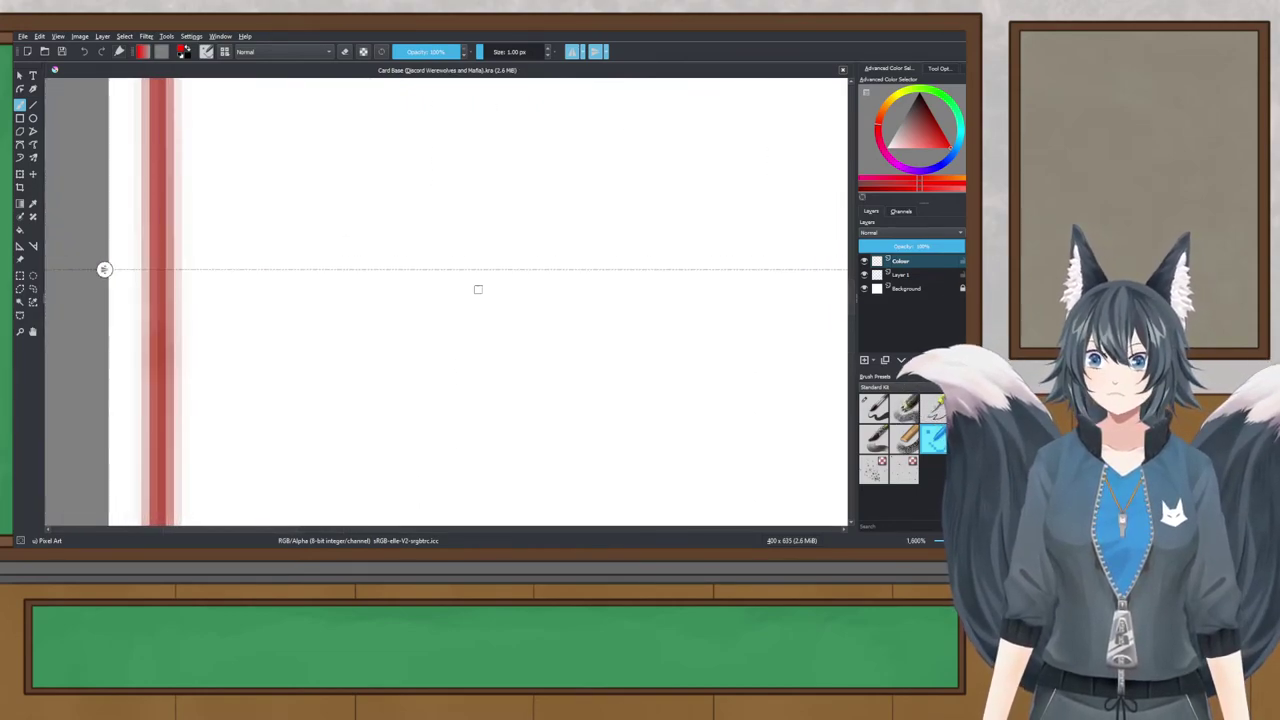
Step: Fine-tune the vertical mirror axis by about half a pixel to the right, close up at the axis crossing
left_click_drag(800, 272, 440, 266)
left_click_drag(631, 256, 283, 257)
scroll(254, 257, "down", 2)
scroll(217, 163, "up", 3)
left_click_drag(223, 136, 234, 139)
key("ctrl+z")
Step: Stamp 1 px red test marks at two distances from the axis crossing to check the four-way mirroring, undoing each
left_click(266, 326)
key("ctrl+z")
left_click(288, 327)
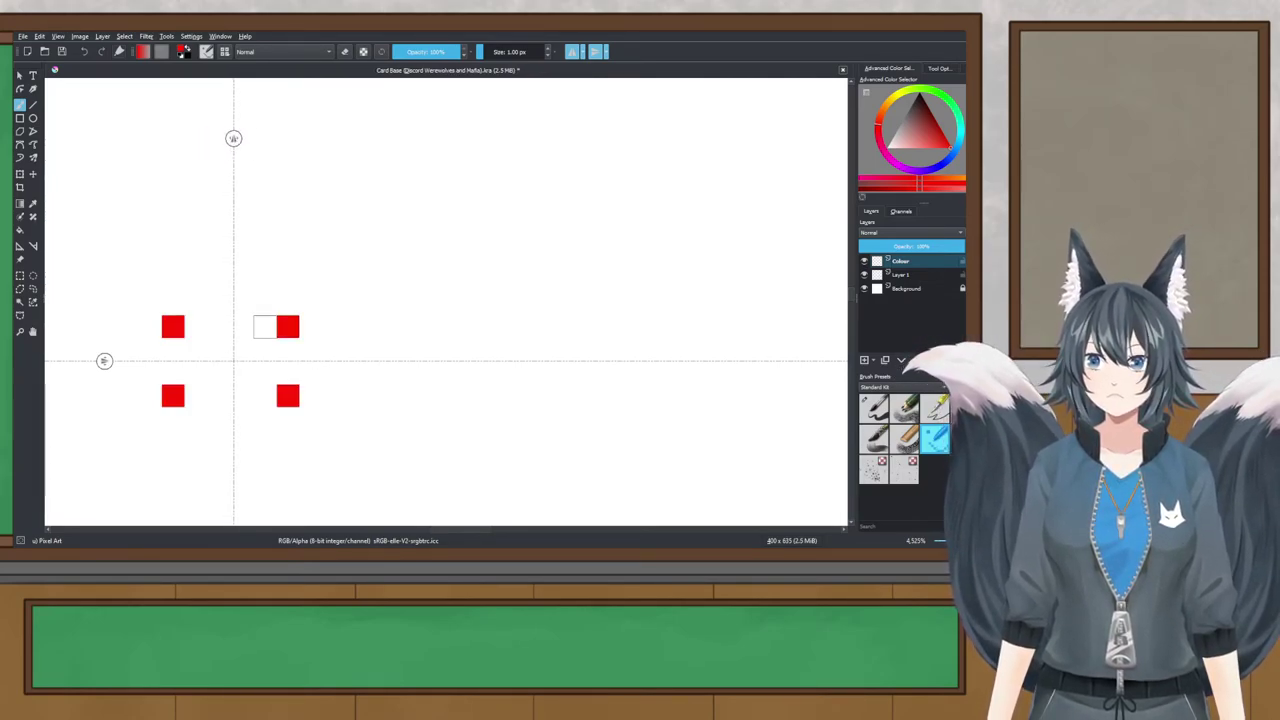
key("ctrl+z")
Step: Examine the card's right border close up where the horizontal mirror axis crosses it
scroll(300, 301, "down", 5)
scroll(308, 301, "down", 3)
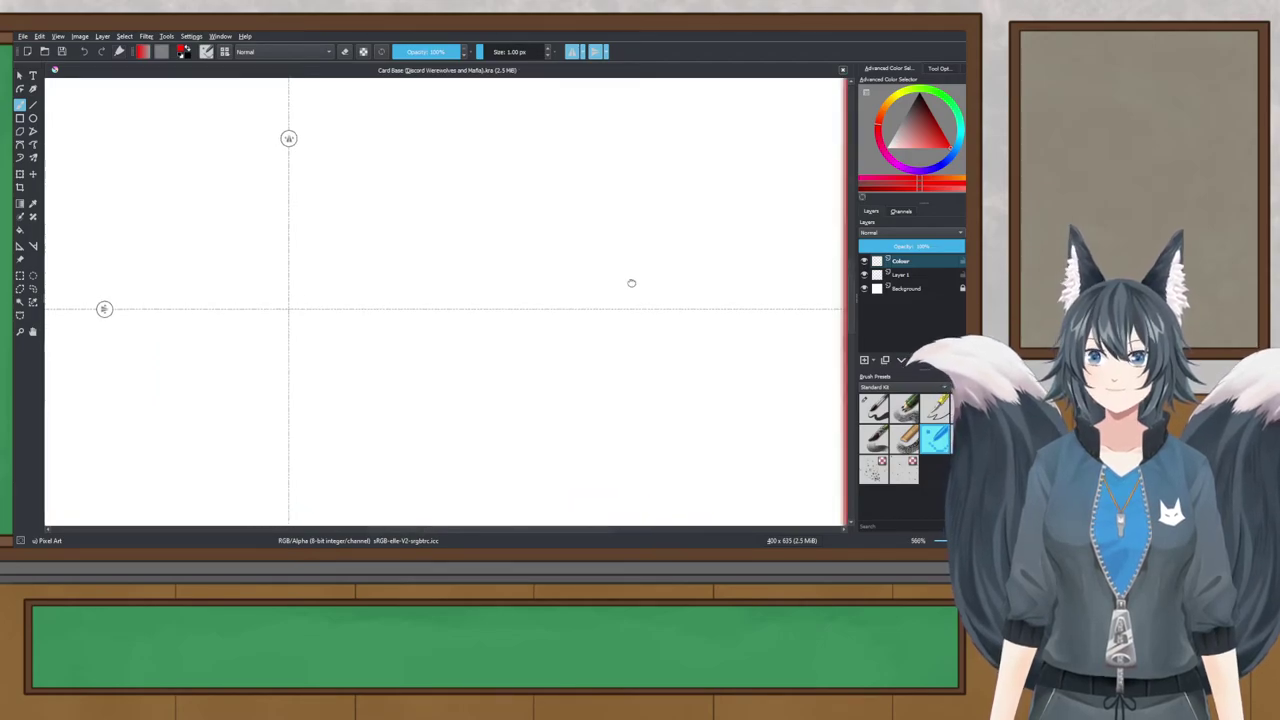
left_click_drag(828, 290, 311, 244)
scroll(311, 248, "up", 4)
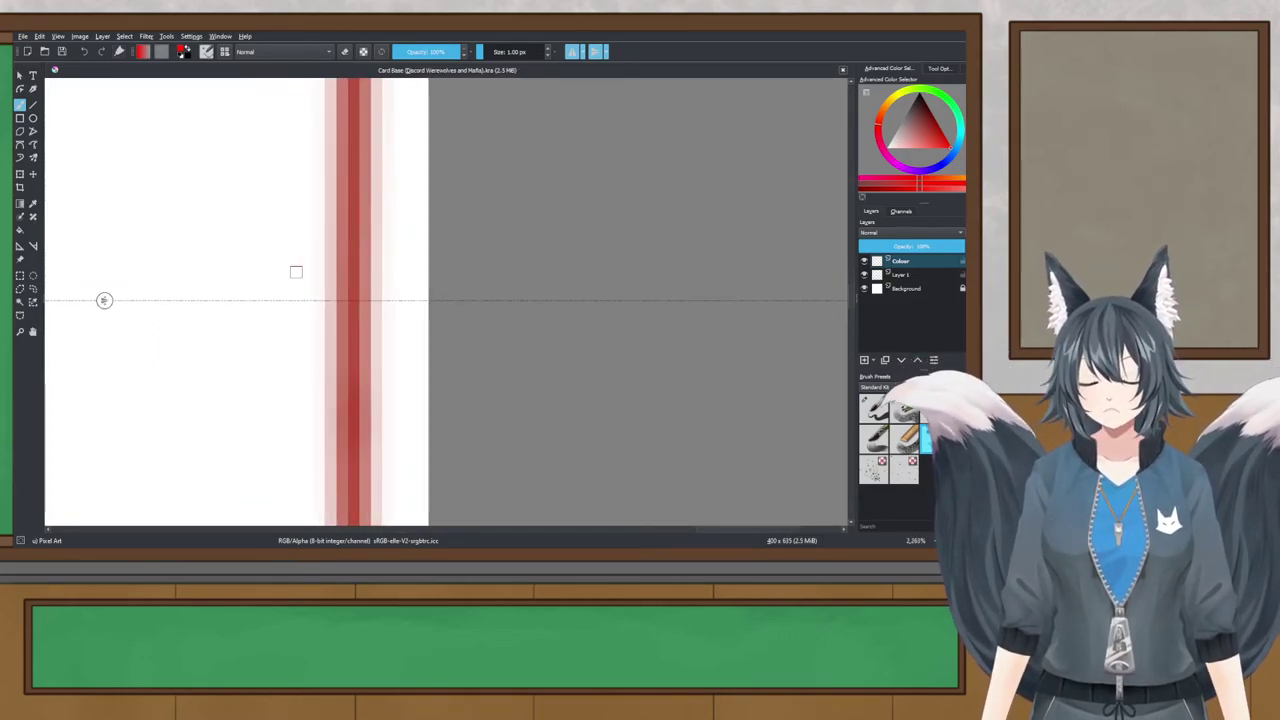